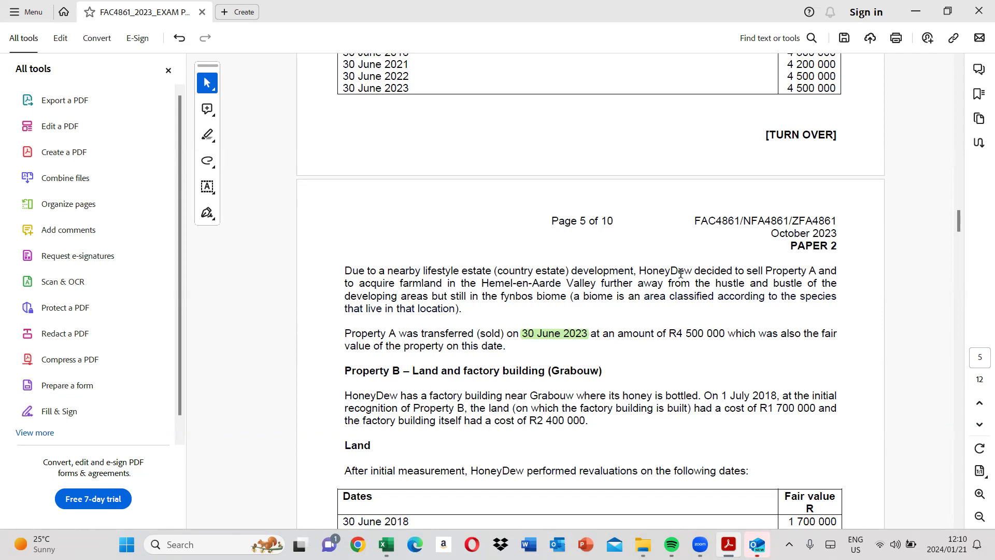
Highlight the phrase "decided to sell Property" on page 5 and revisit the Question 3 scenario on page 4
left_click_drag(694, 270, 807, 270)
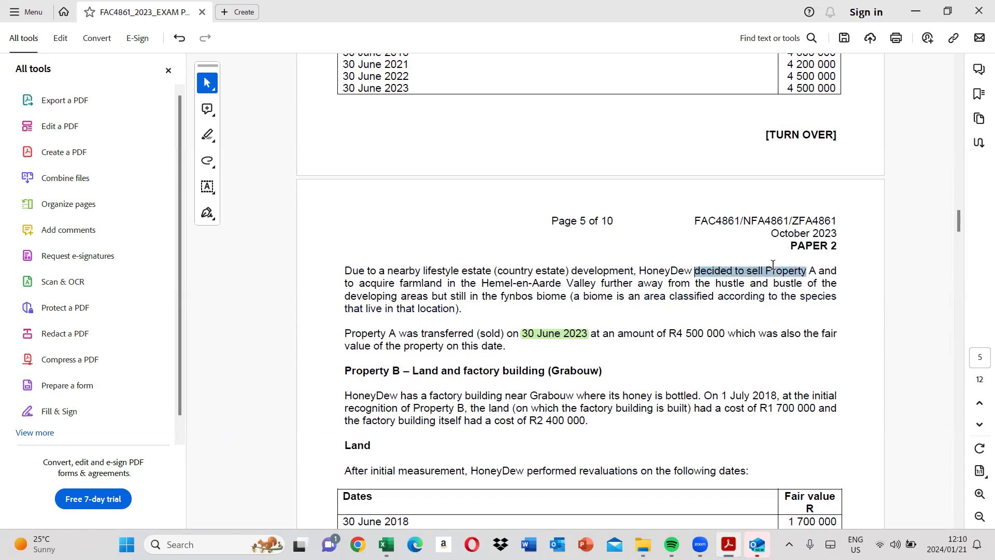
left_click(802, 253)
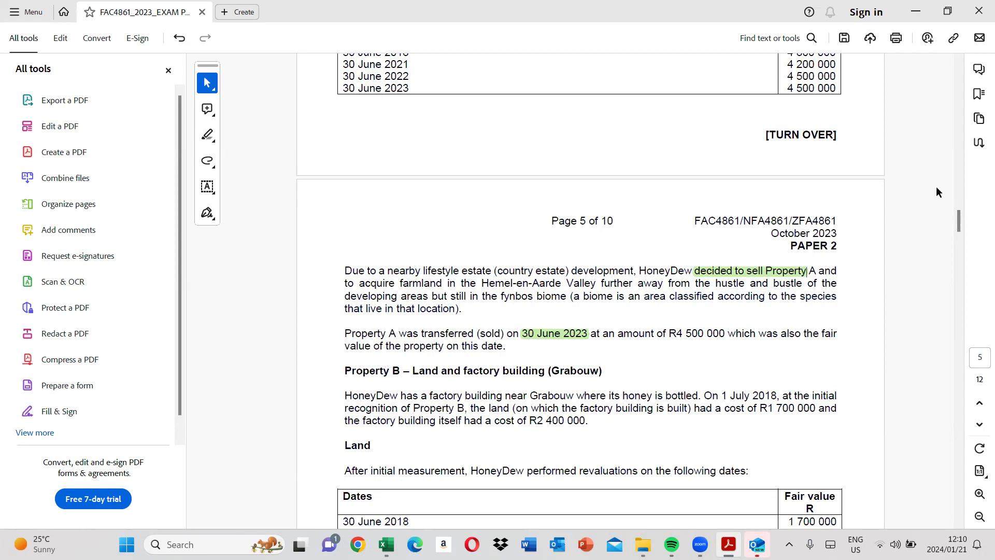
left_click(959, 146)
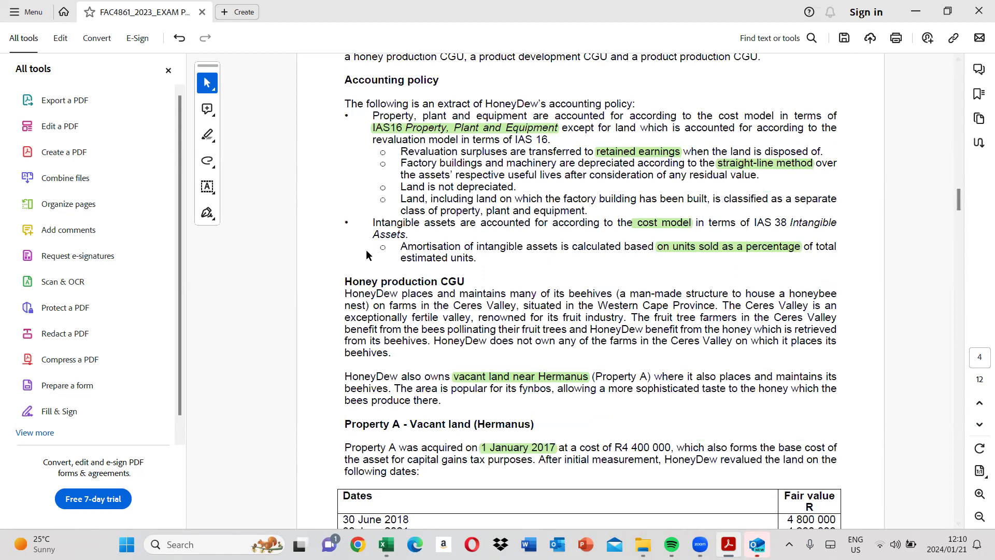
left_click(961, 133)
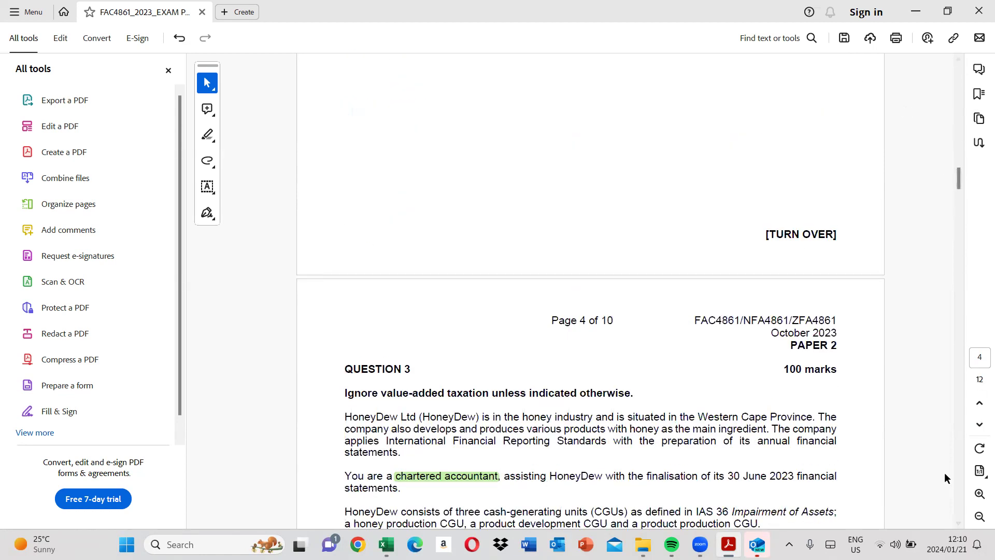
scroll(607, 409, "down", 3)
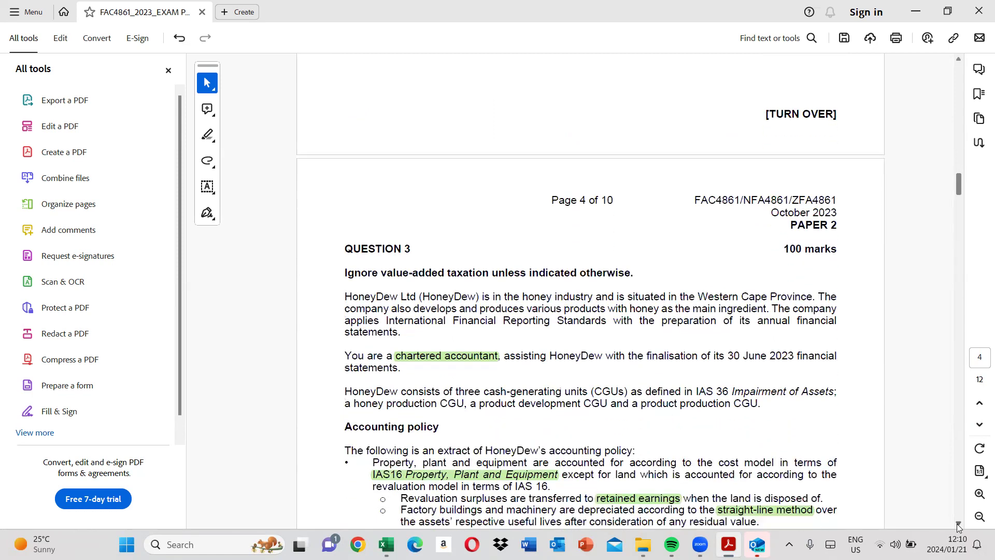
Switch to the blank Excel workbook and enter the heading "Property A" in cell A2
key("alt+Tab")
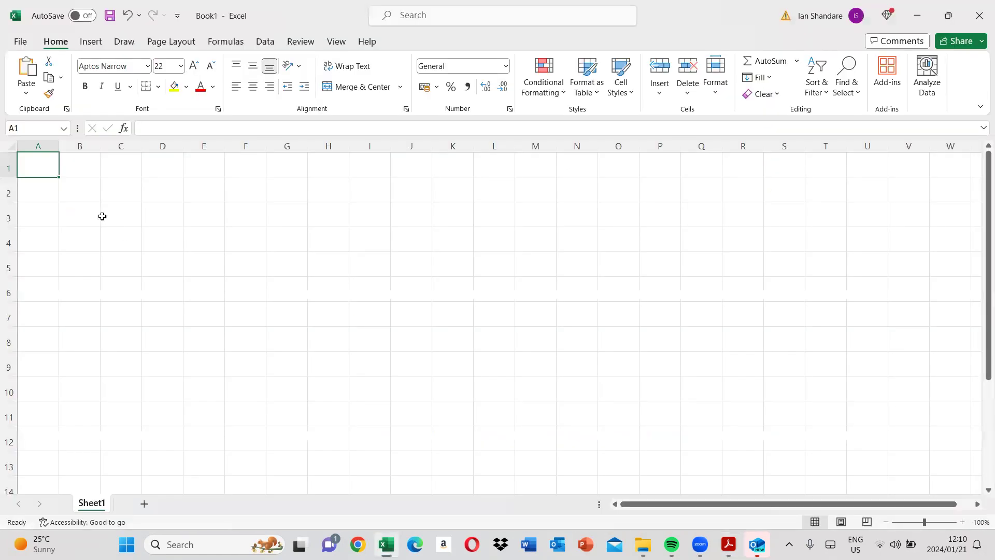
left_click(30, 186)
type("Property ")
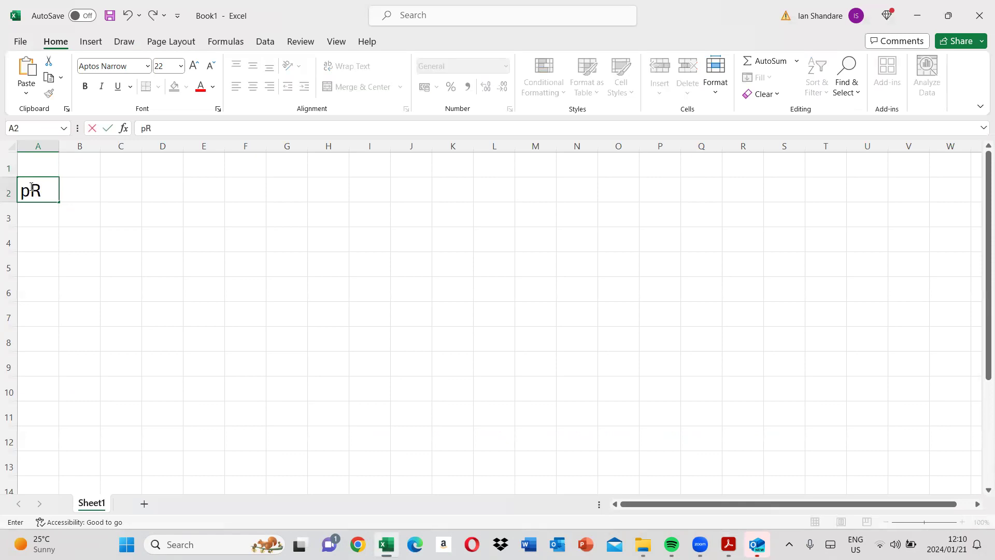
type("A")
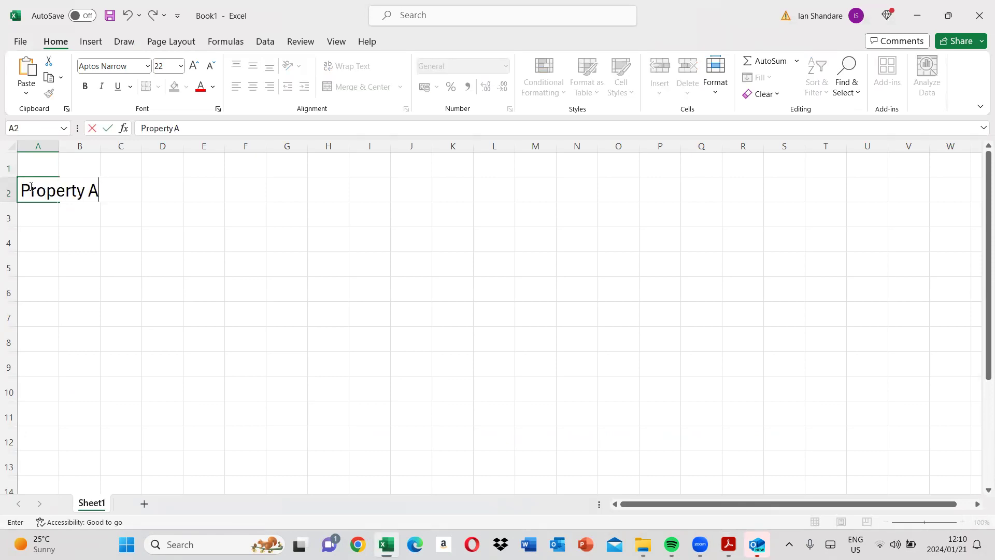
key("Return")
key("Return")
Enter "Initially property A was owner occupied - Property Plant and Equipment" in cell A4
type("Ini")
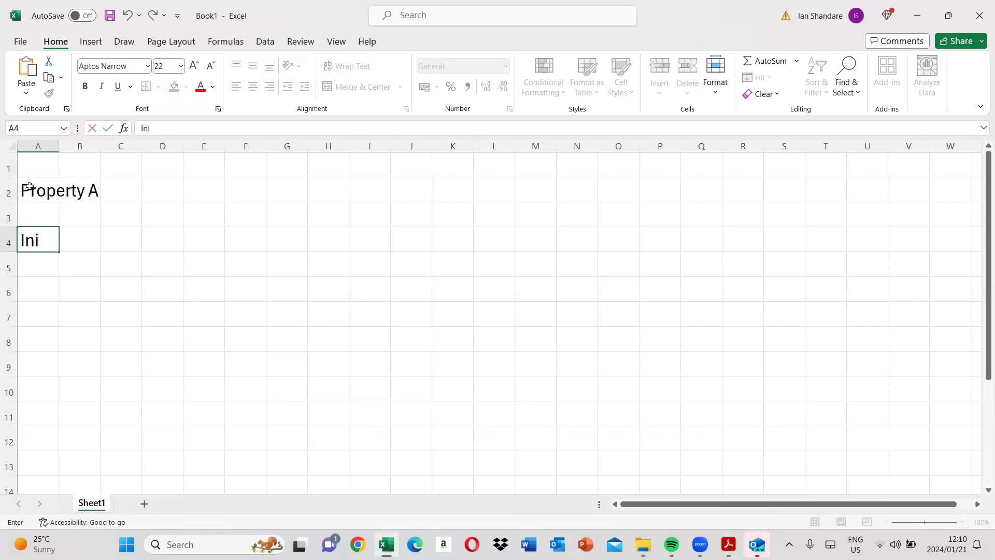
type("tially pro")
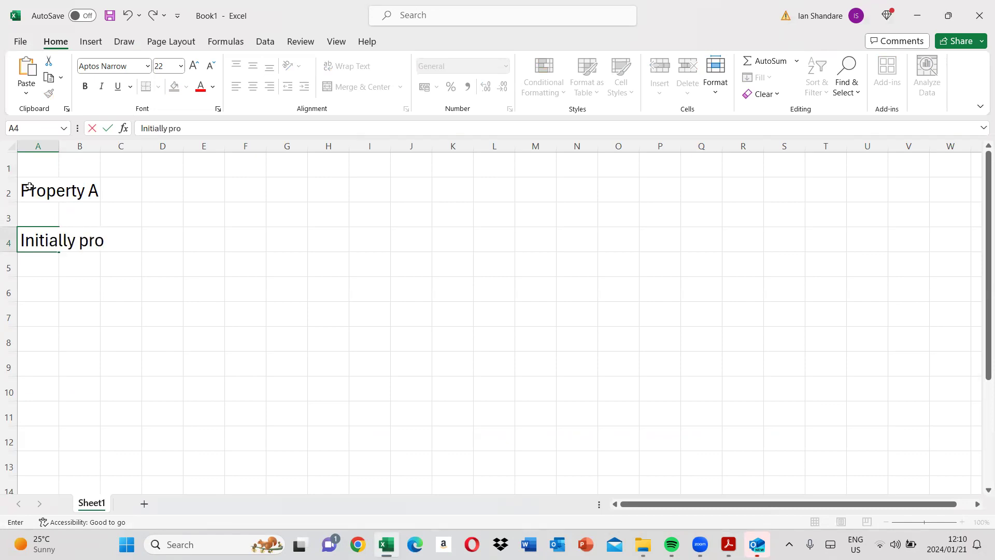
type("perty A")
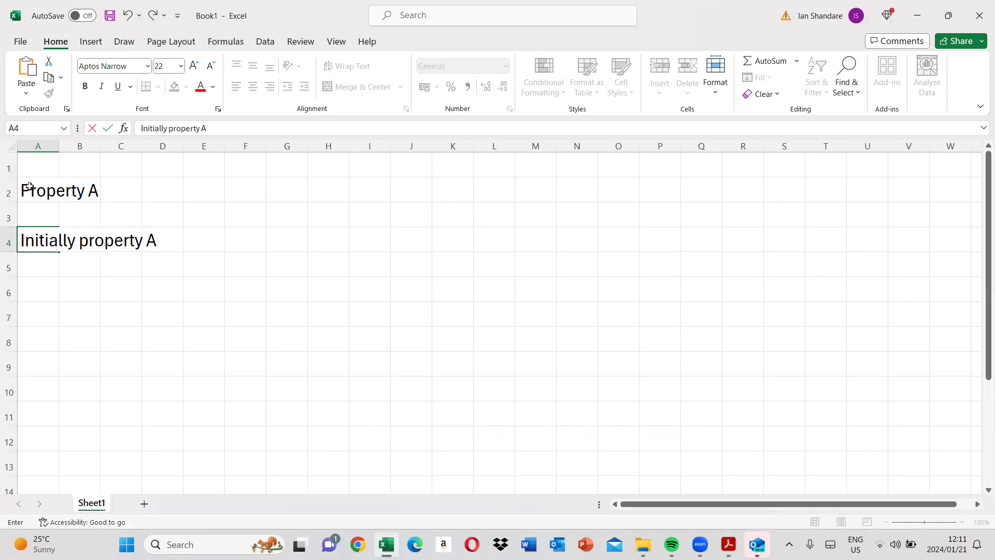
type(" was ow")
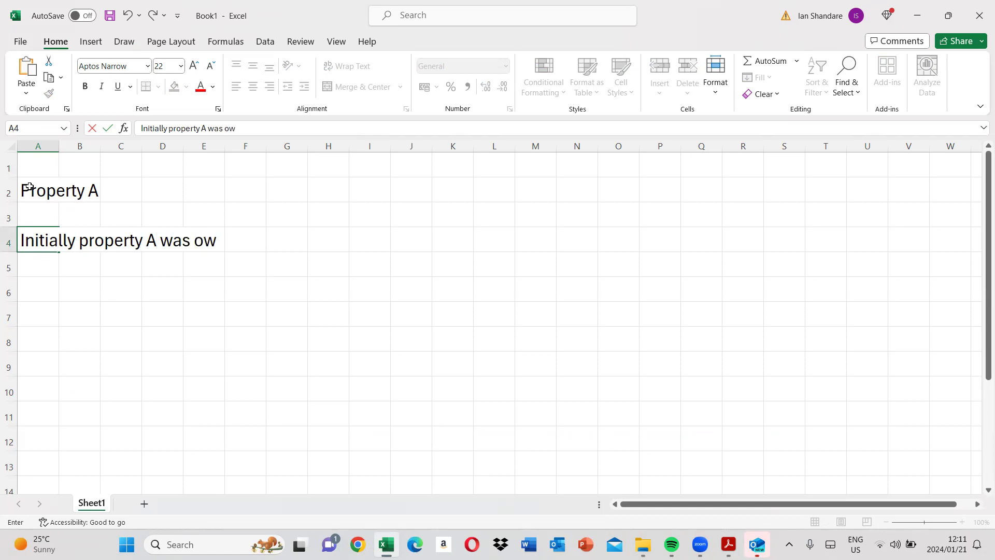
type("ner oc")
key("BackSpace")
type("occupied ")
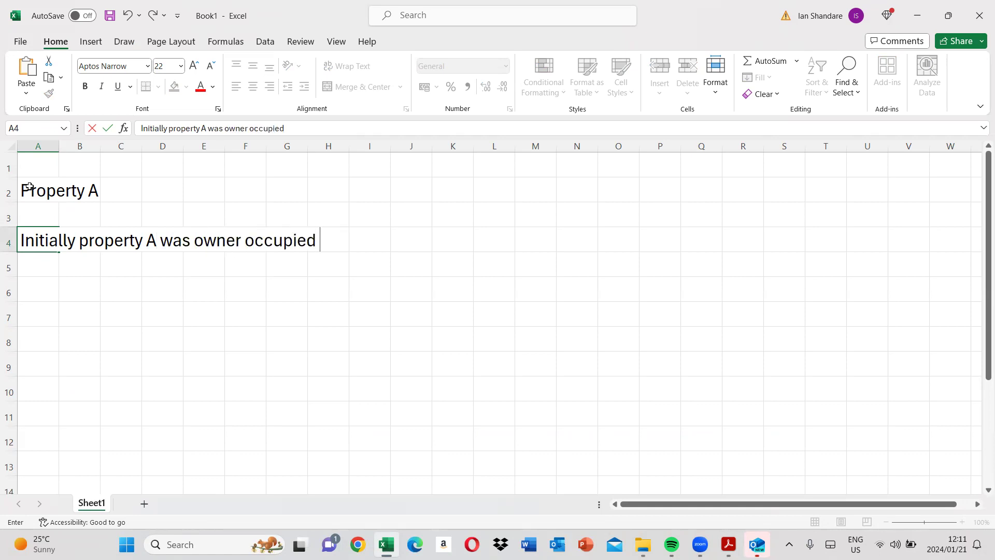
type("- Proper")
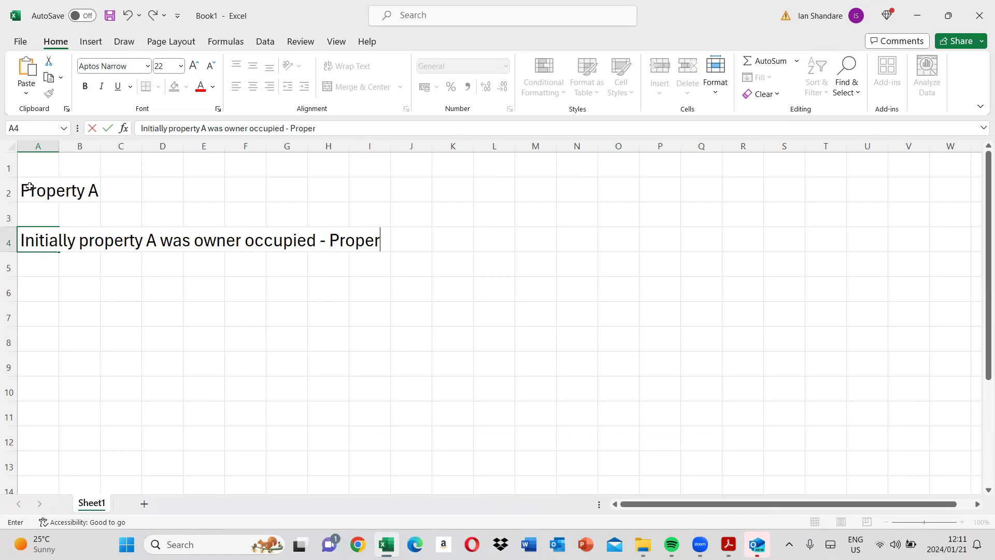
type("ty Plant")
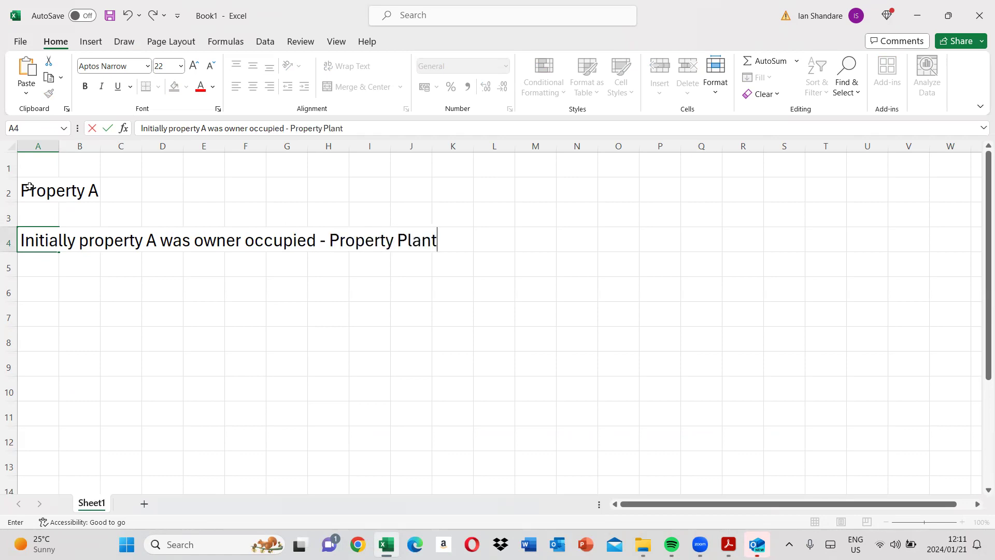
type(" and Equipment")
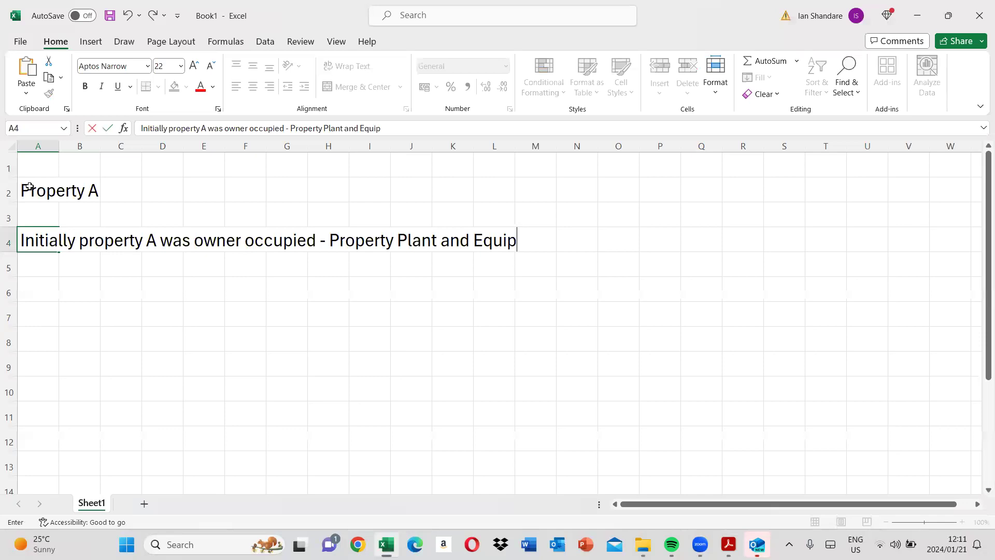
key("Return")
key("Return")
Enter the label "Subsquently" in cell A6
type("Su")
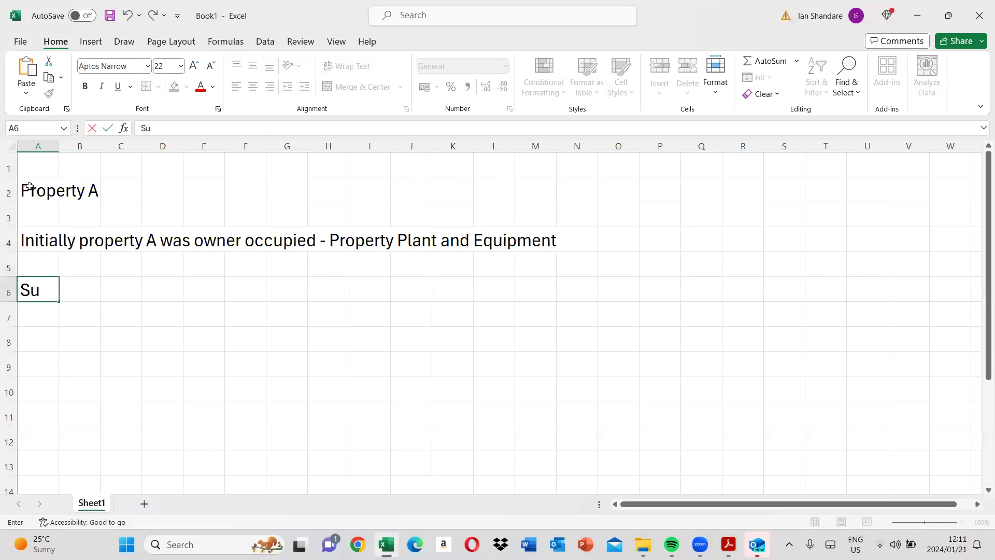
type("bsquently")
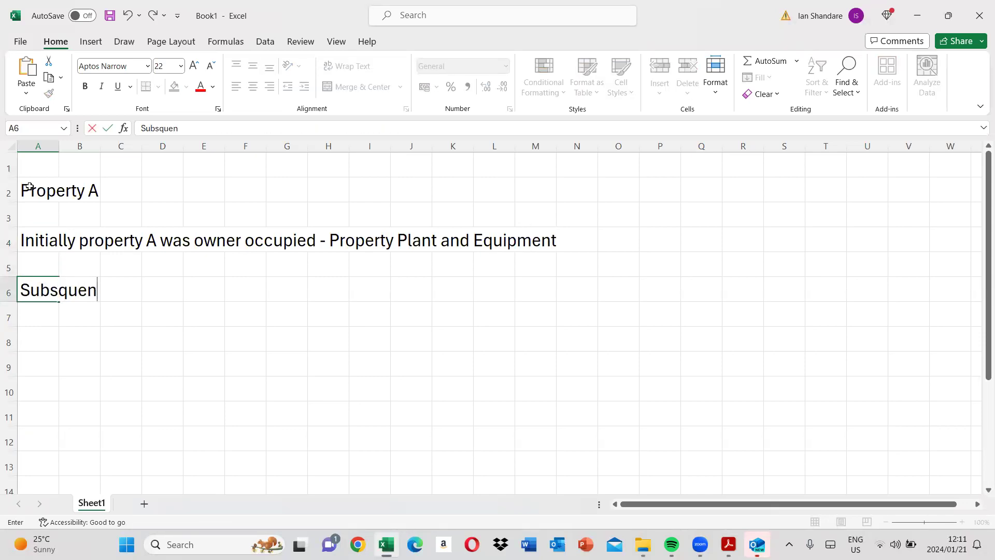
key("Return")
key("Return")
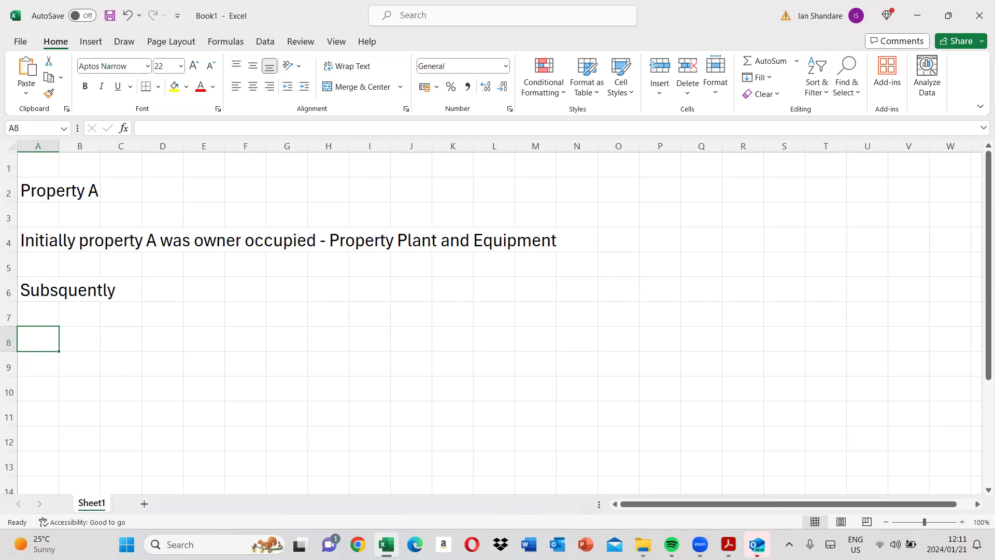
Switch to the exam PDF in Acrobat and examine requirement (a) of Question 3 on the last page
left_click(728, 545)
scroll(957, 483, "down", 15)
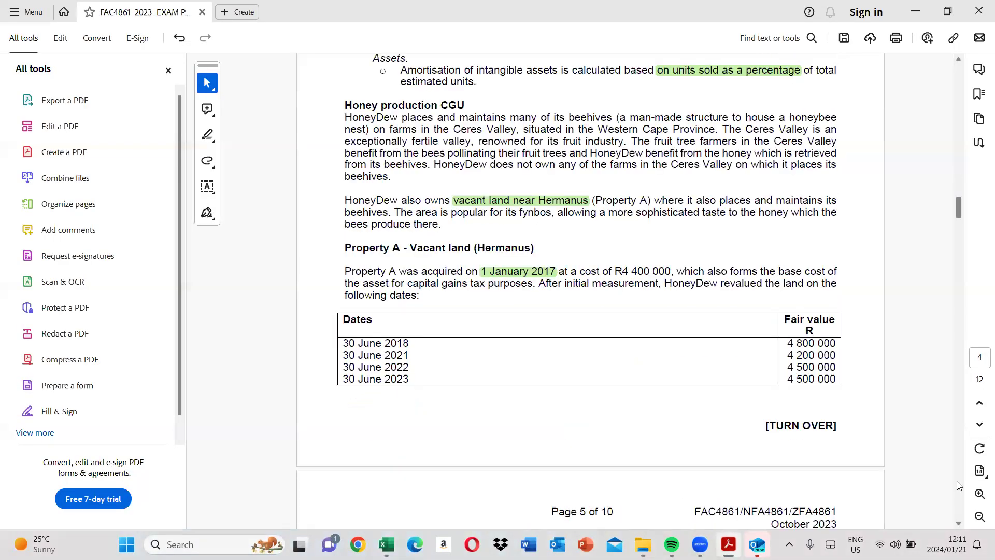
scroll(958, 485, "down", 20)
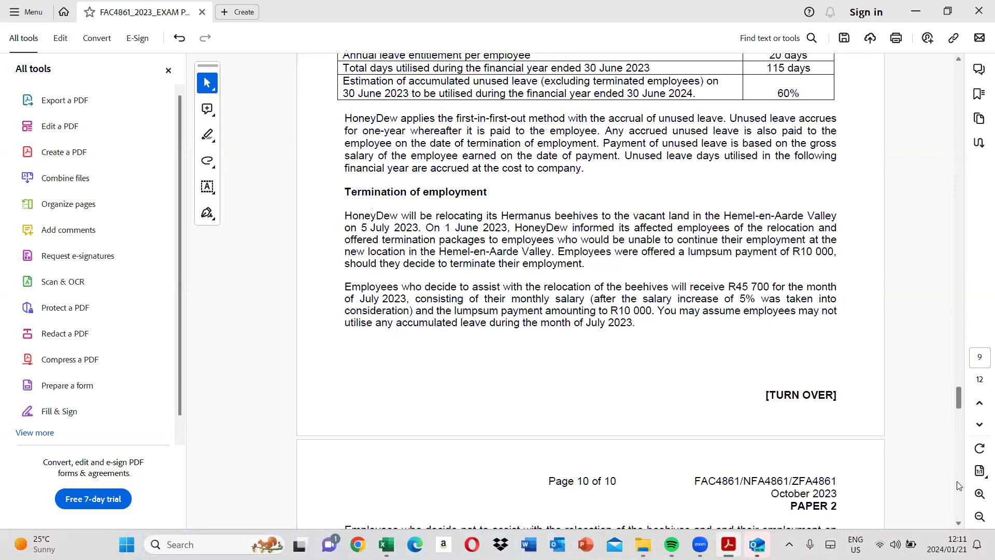
scroll(959, 486, "down", 15)
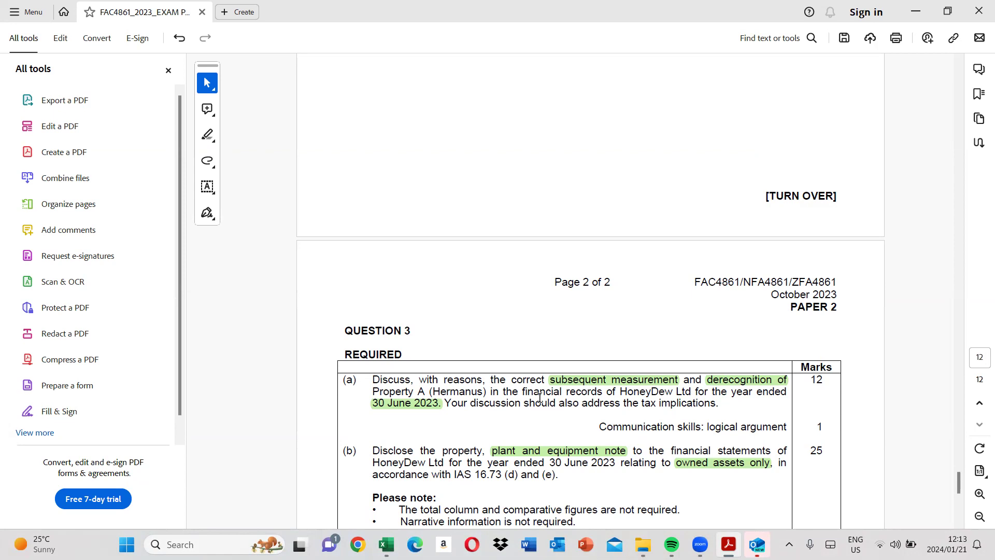
Switch back to the Excel workbook and enter "IFRS 5." in cell A8 and "Par 15." in cell A9
left_click(385, 544)
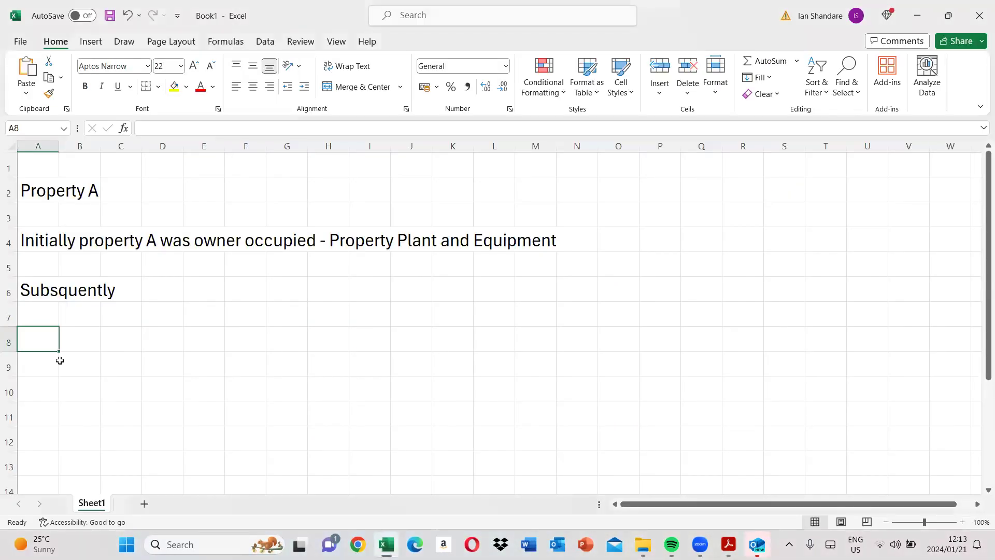
type("IGR")
key("BackSpace")
key("BackSpace")
type("FRS 5.")
key("Return")
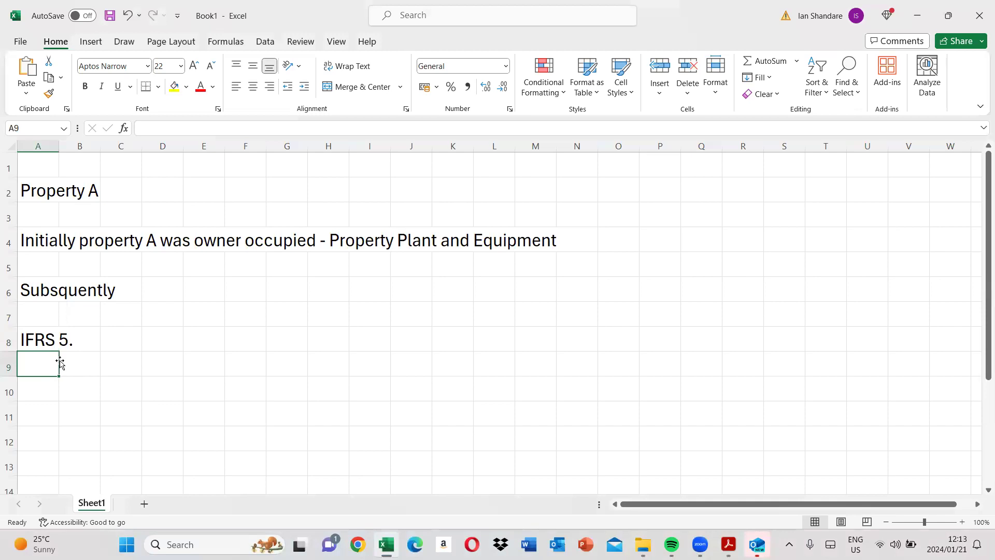
type("Par 1")
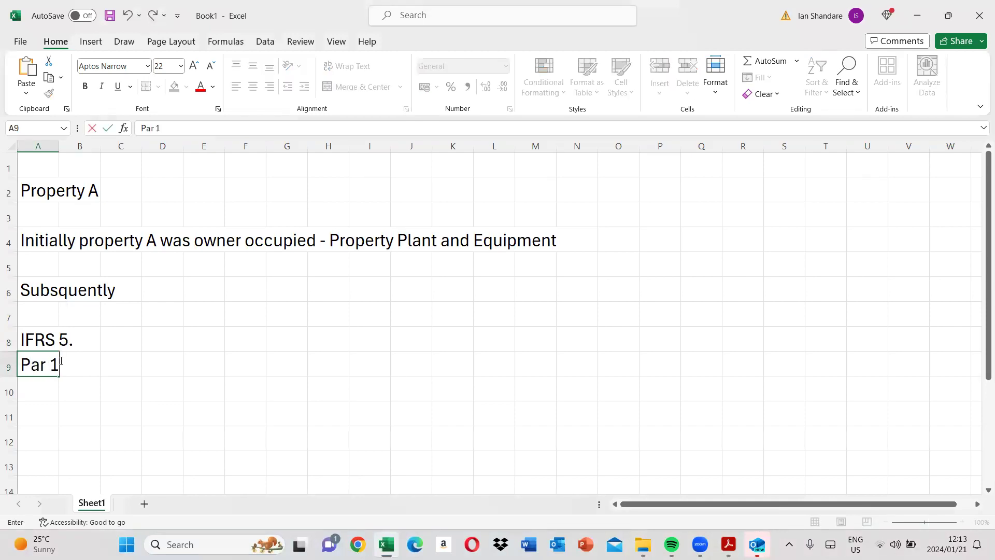
type("5.")
key("Return")
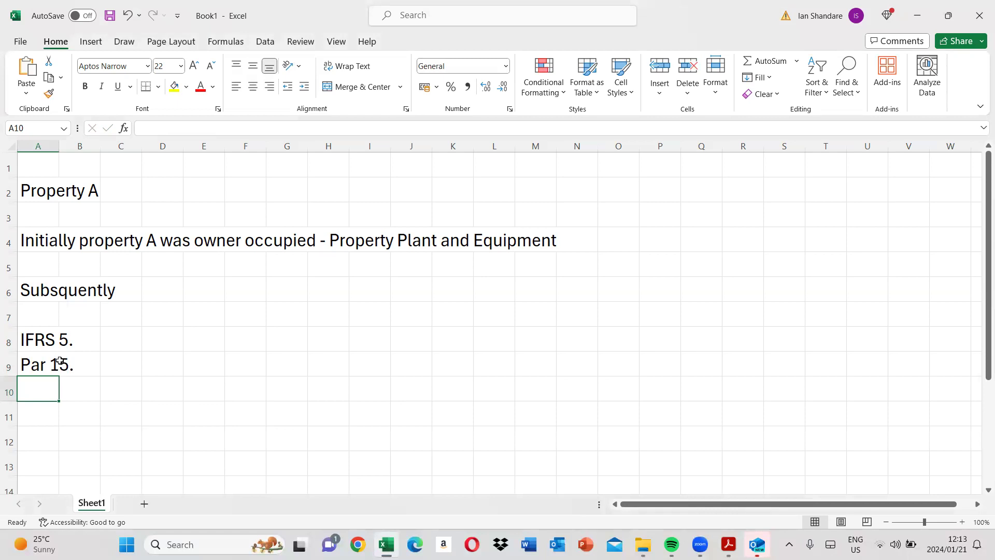
Enter the reference "Part A1." in cell A11, leaving row 10 blank
key("Return")
type("Par")
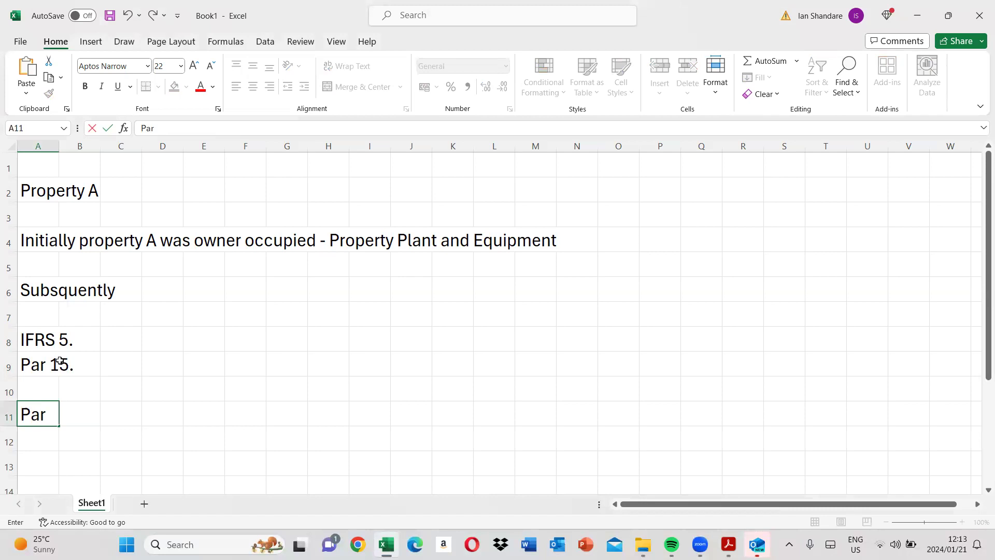
type("t A1.")
key("Return")
key("Return")
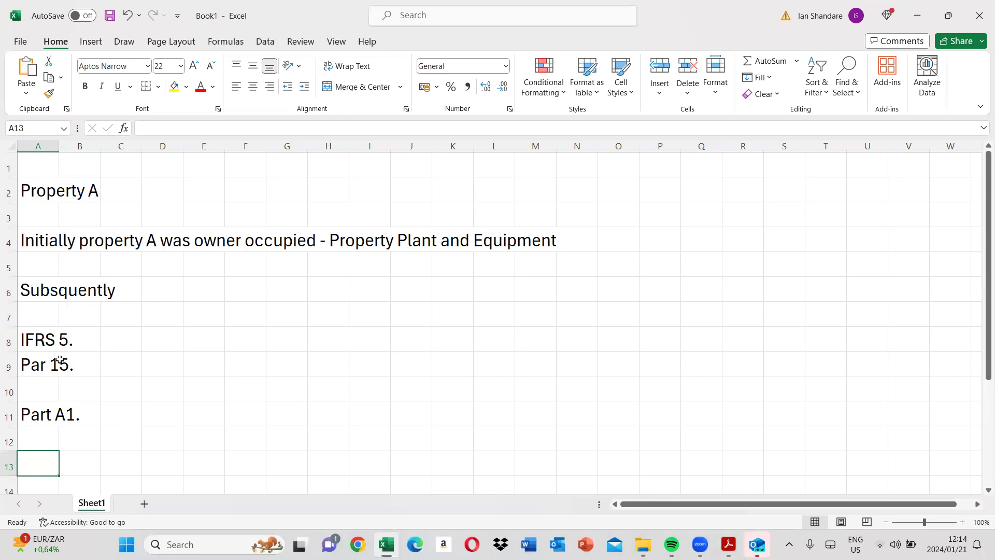
Recheck the Question 3 requirements in Acrobat, and enter "IAS16 31." in cell A13 of the Excel sheet
left_click(728, 544)
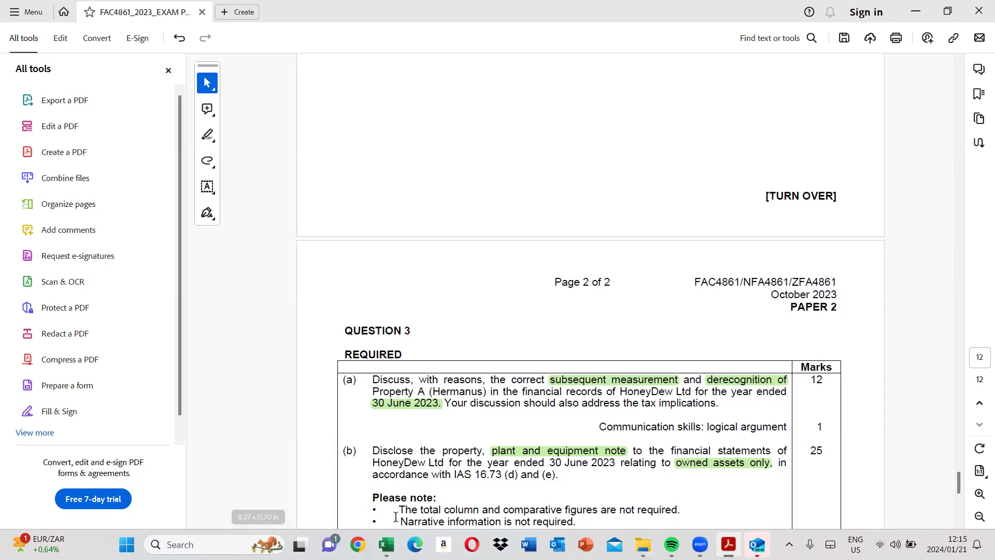
left_click(387, 545)
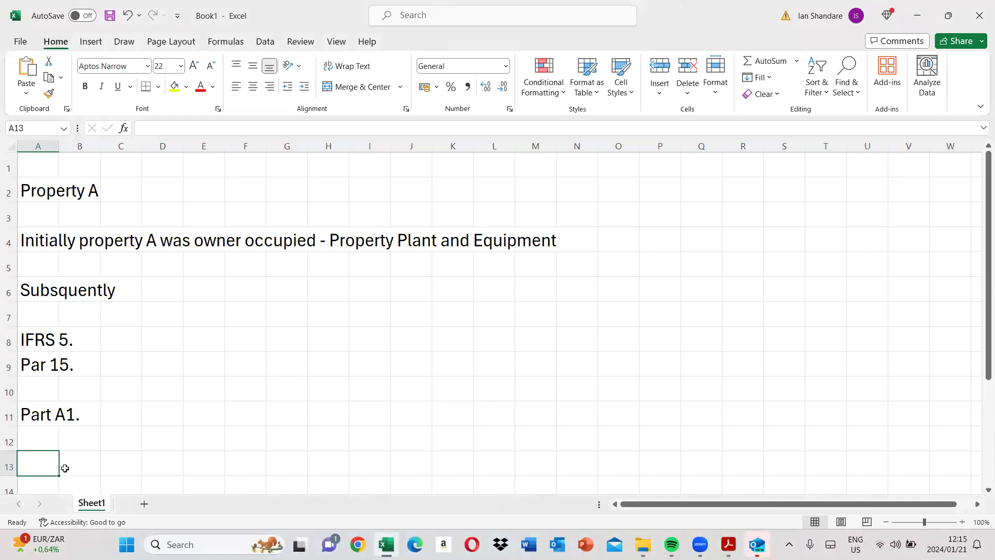
type("IAS")
key("BackSpace")
key("BackSpace")
key("BackSpace")
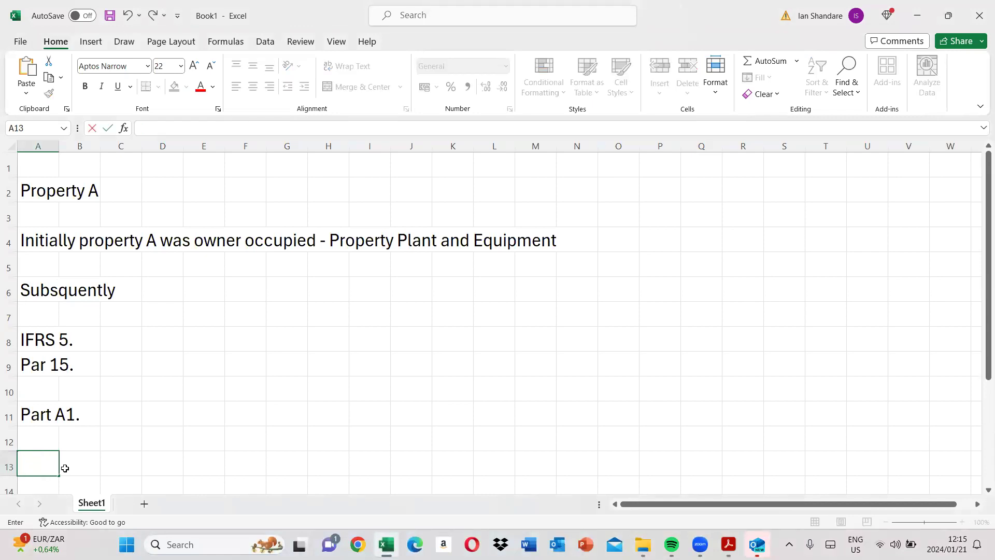
type("IAS16")
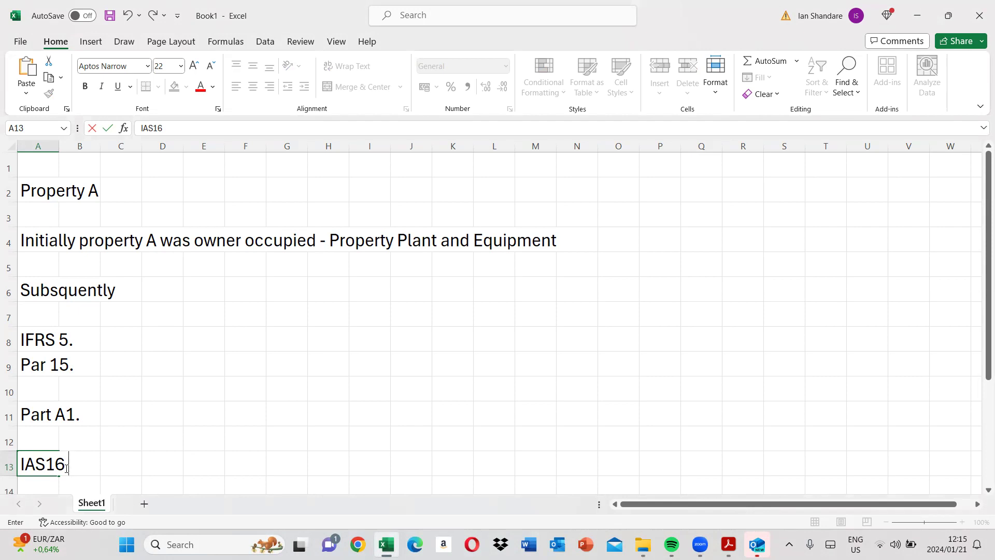
type("31.")
key("Return")
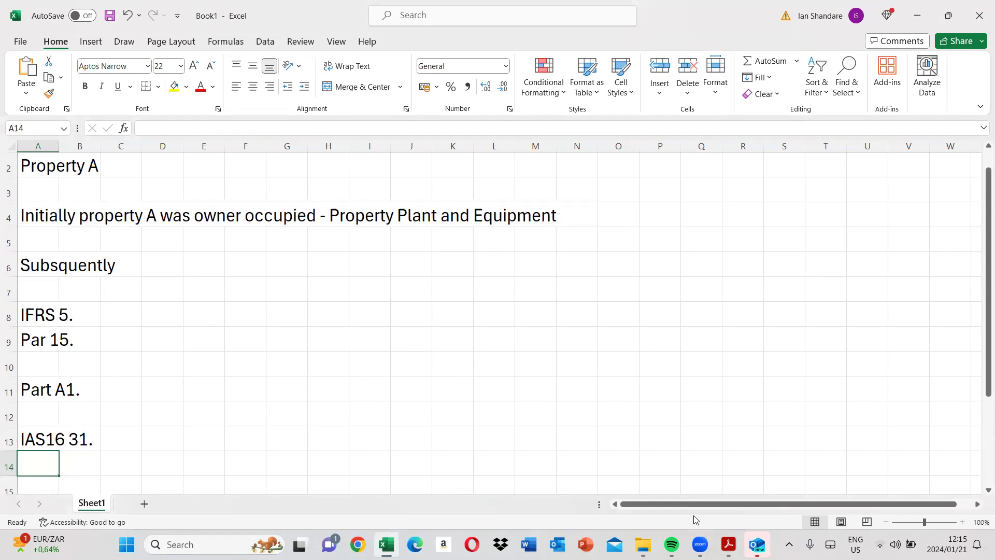
Switch to the exam PDF in Acrobat and revisit the Question 3 introduction and accounting policy on page 4
left_click(729, 545)
left_click(959, 158)
scroll(959, 157, "up", 20)
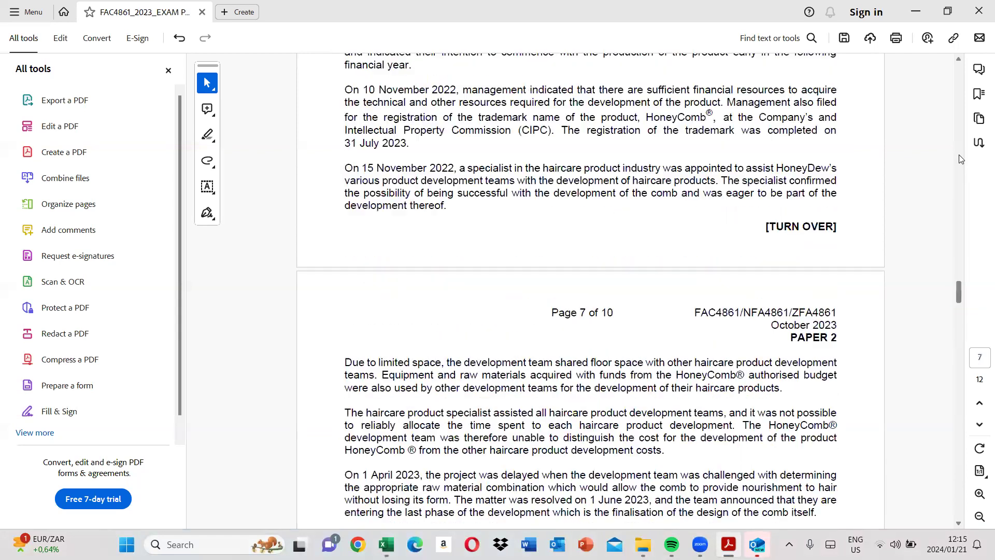
scroll(958, 158, "up", 10)
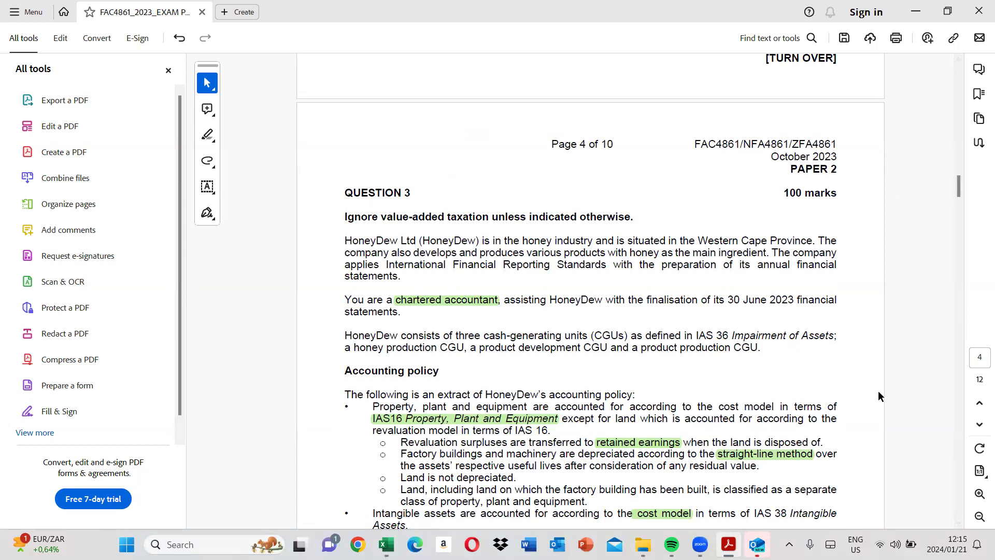
Highlight "for land" in the property, plant and equipment policy, and move on to the Property A section of the exam PDF
scroll(955, 520, "down", 4)
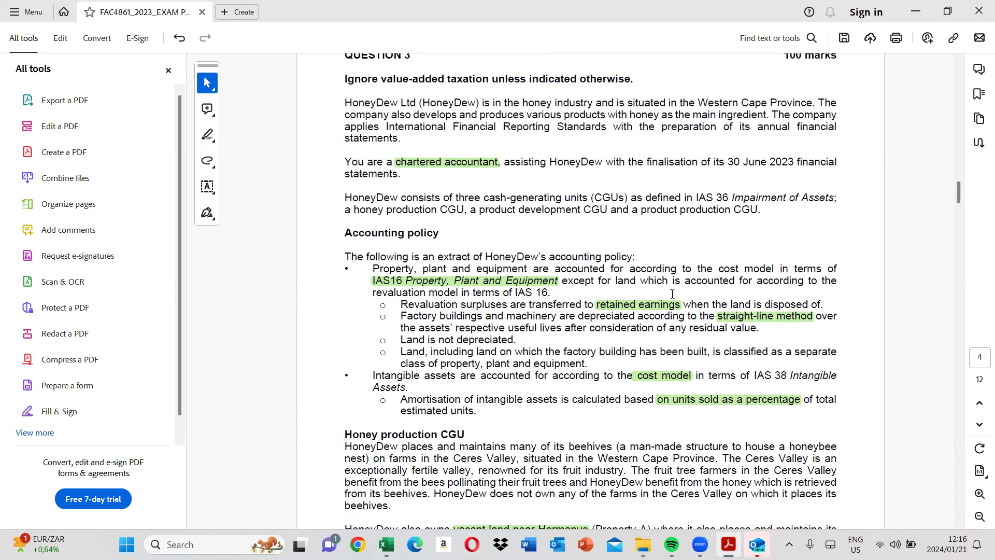
left_click_drag(598, 281, 631, 285)
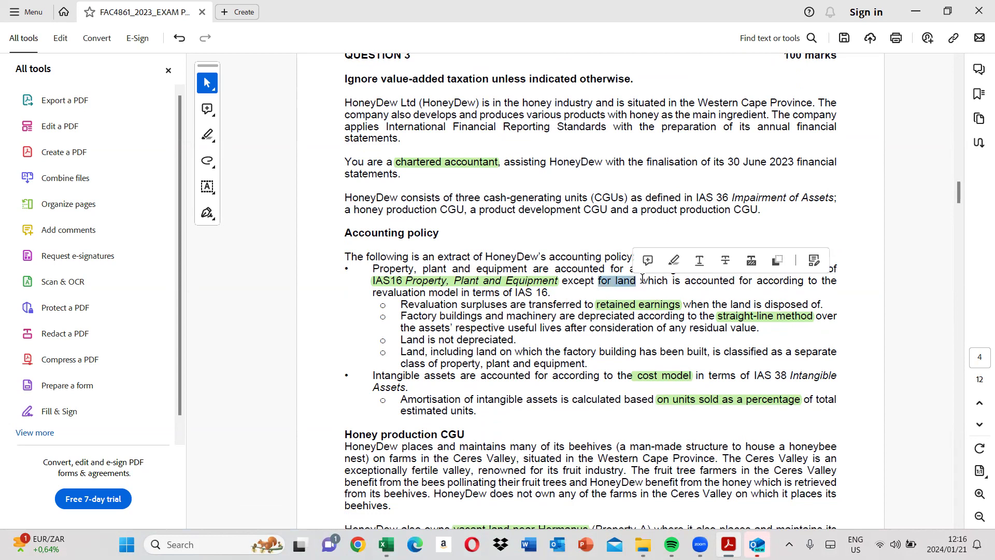
left_click(674, 260)
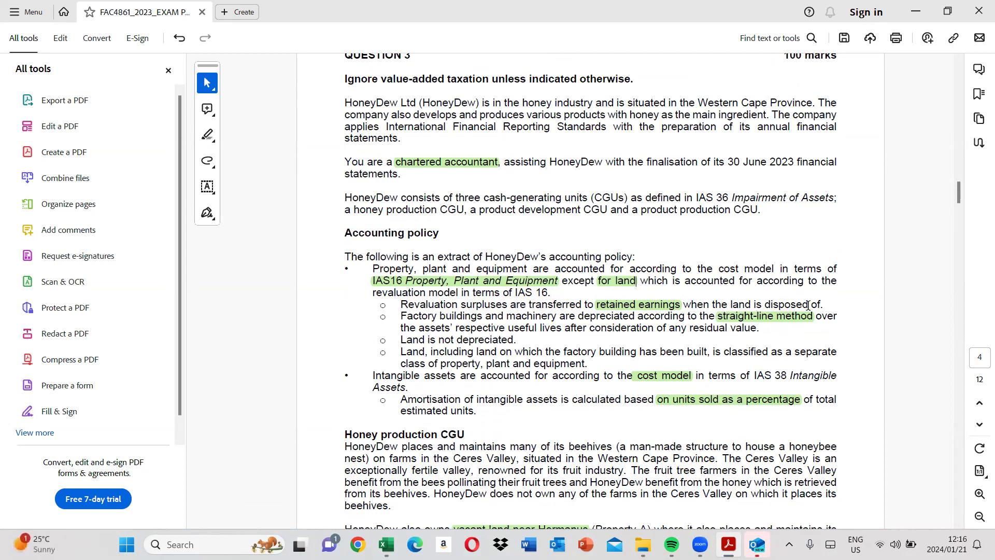
scroll(962, 443, "down", 15)
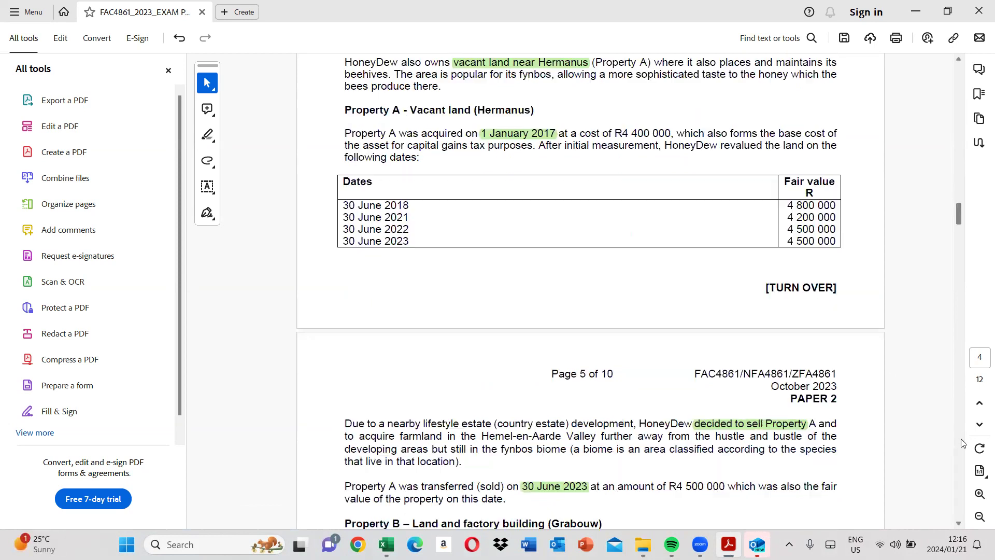
left_click(961, 203)
Switch to the Excel workbook and enter the heading "Property A" in cell A15, leaving row 14 blank
key("alt+Tab")
key("Return")
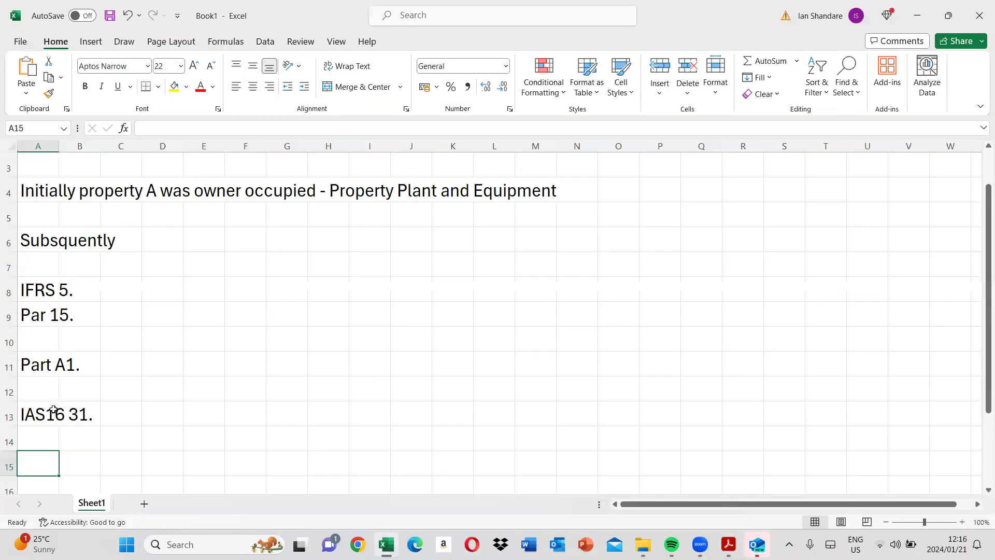
type("pROPE")
key("BackSpace")
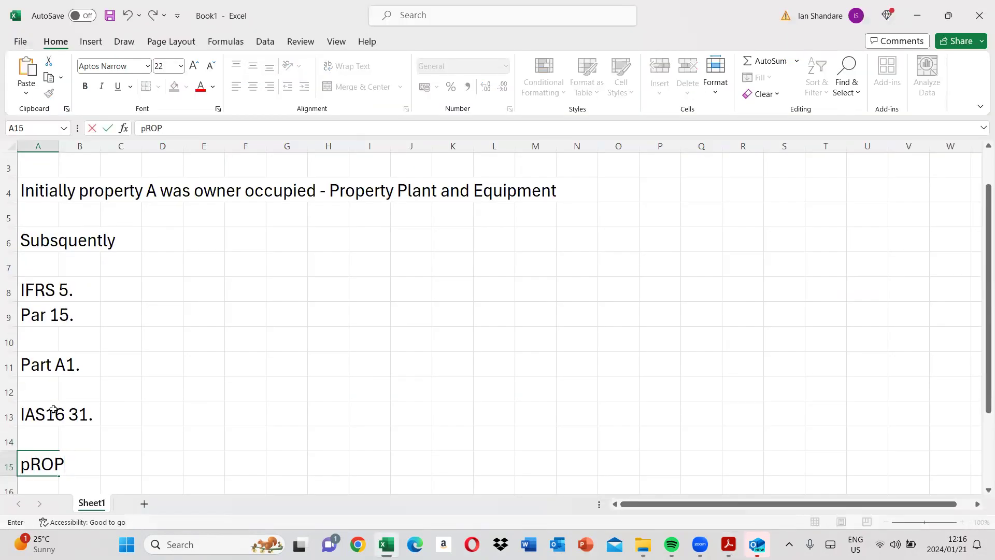
key("BackSpace")
key("BackSpace")
key("BackSpace")
key("BackSpace")
type("Property A")
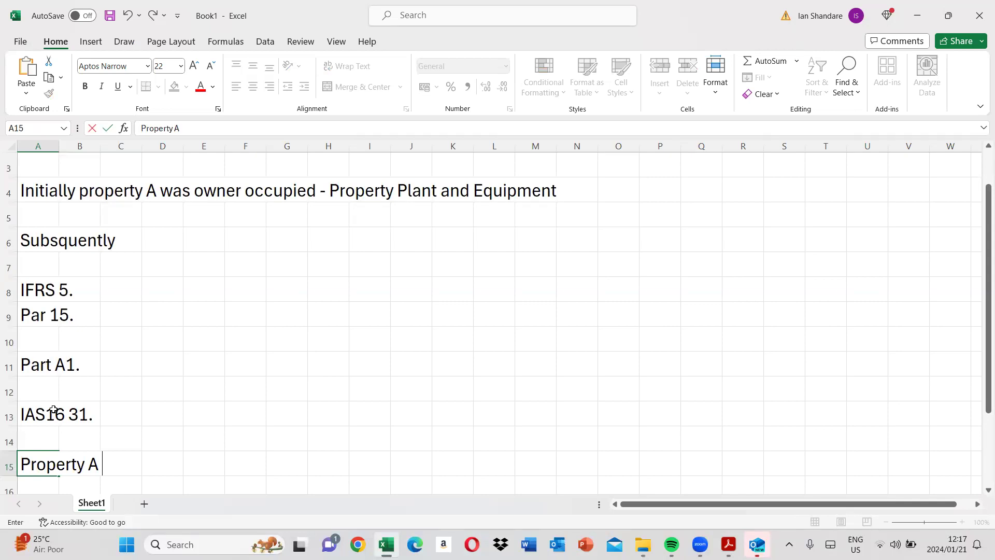
key("Return")
key("Return")
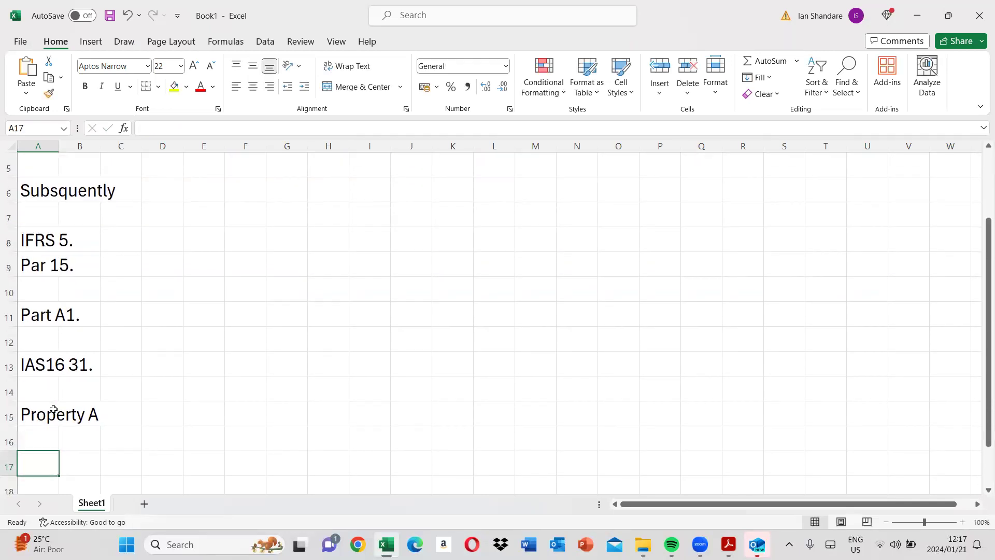
Enter "Property A is owner occupied so initially it is classes as Property, Plant and Equipment." in cell A17
type("The")
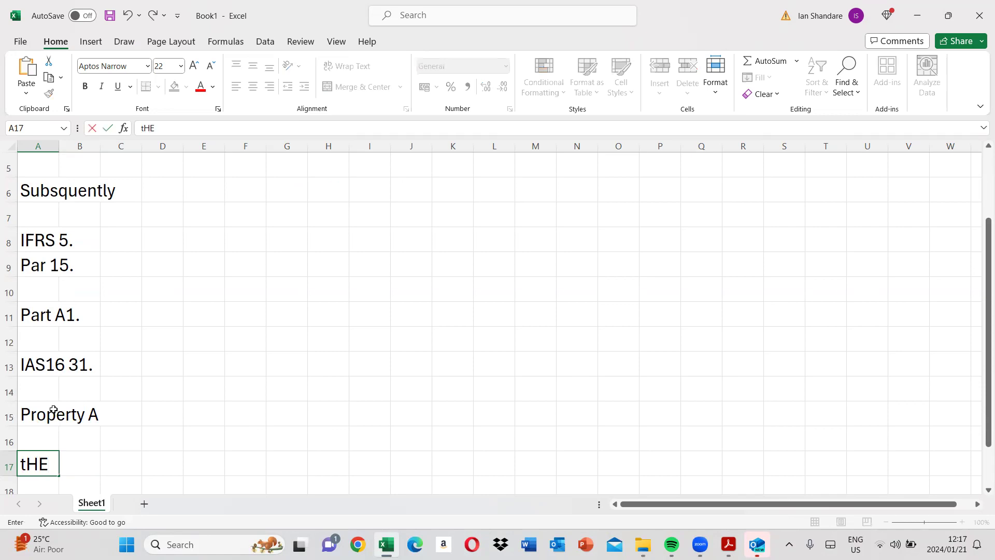
key("BackSpace")
key("BackSpace")
key("BackSpace")
key("BackSpace")
type("Prop")
type("ert")
type("y A is o")
type("nwer")
key("BackSpace")
key("BackSpace")
key("BackSpace")
key("BackSpace")
type("wner occupied")
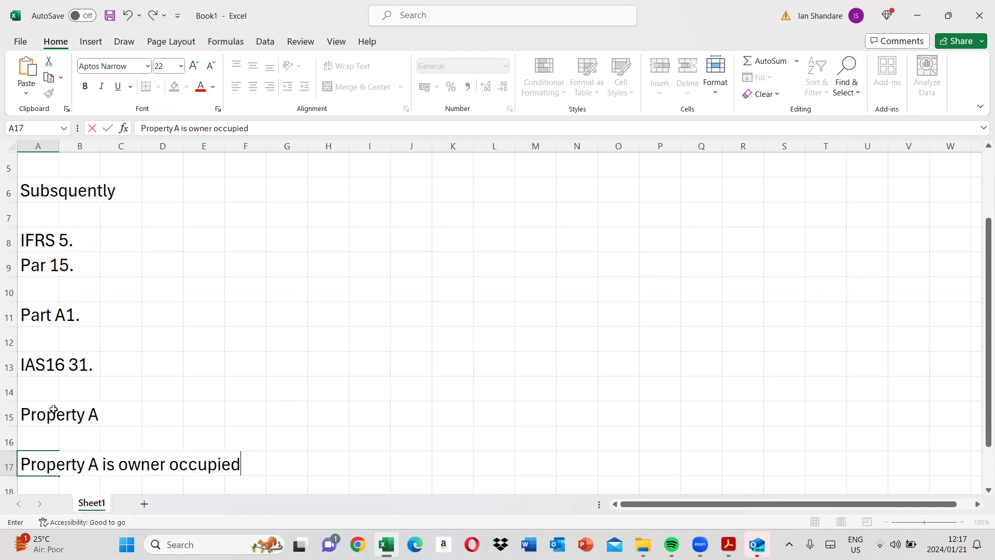
type(" makin")
key("BackSpace")
key("BackSpace")
key("BackSpace")
key("BackSpace")
key("BackSpace")
type("so initially")
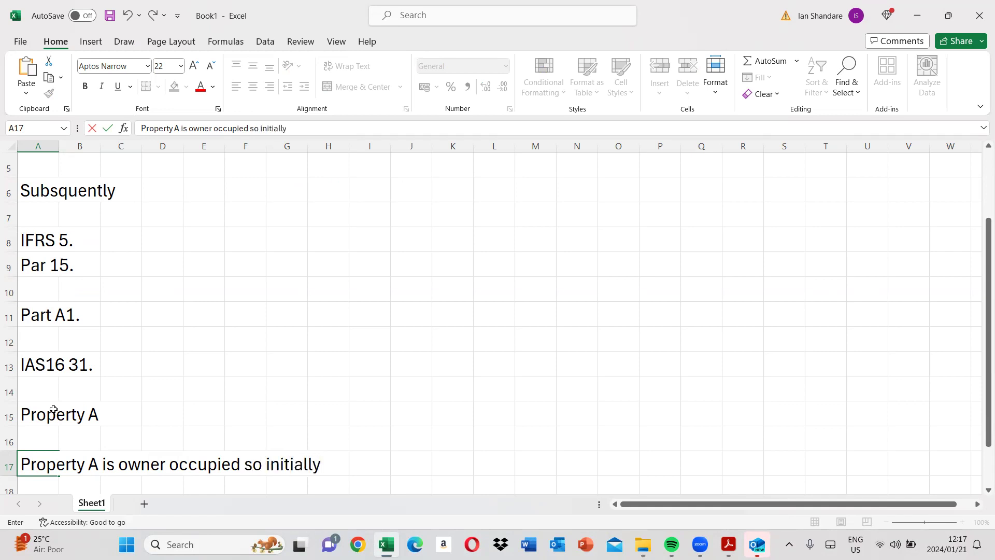
type(" it is class")
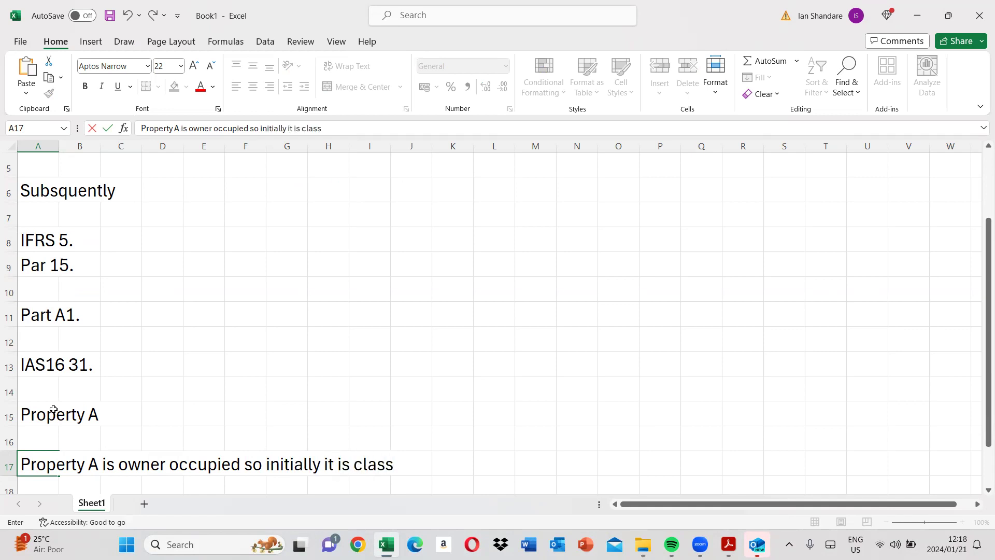
type("es as Pro")
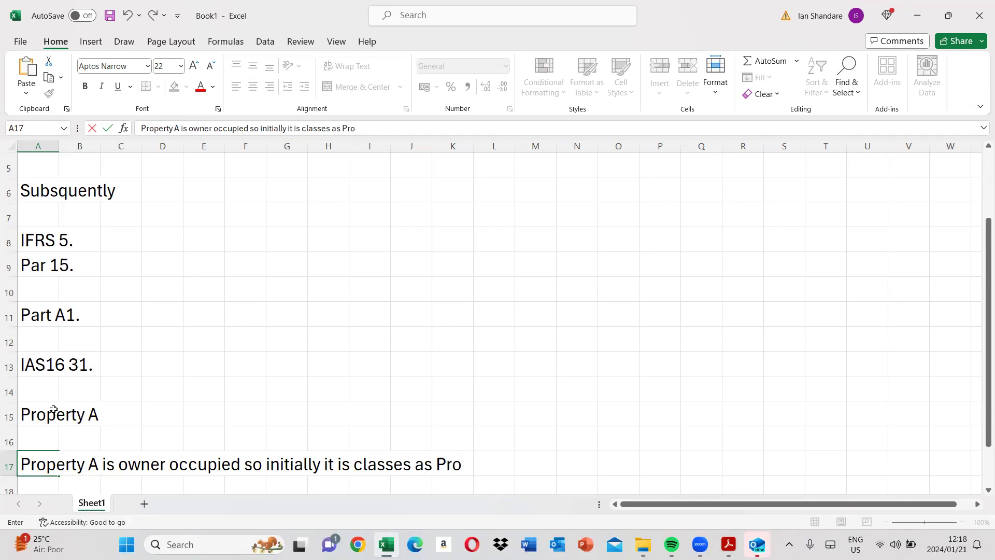
type("perty, Pl")
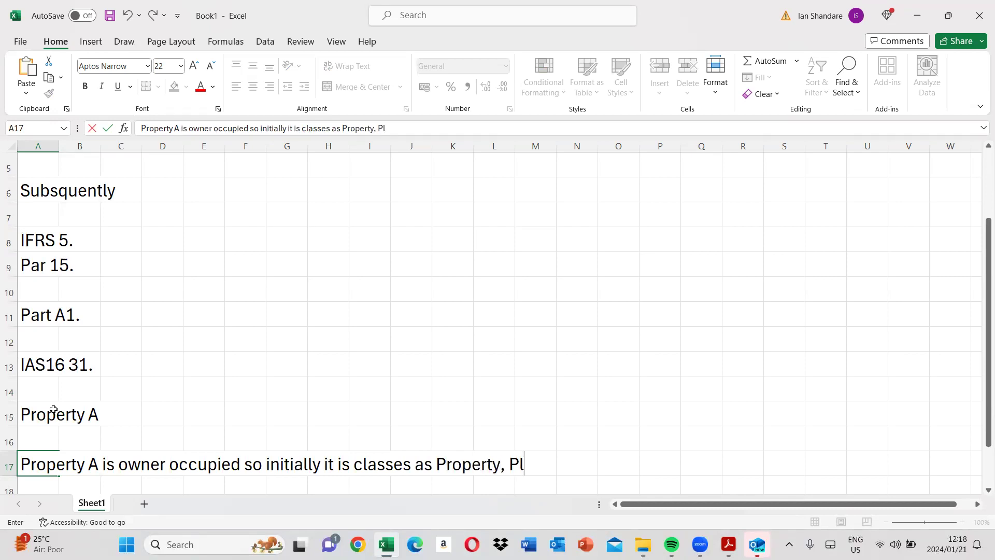
type("ant and E")
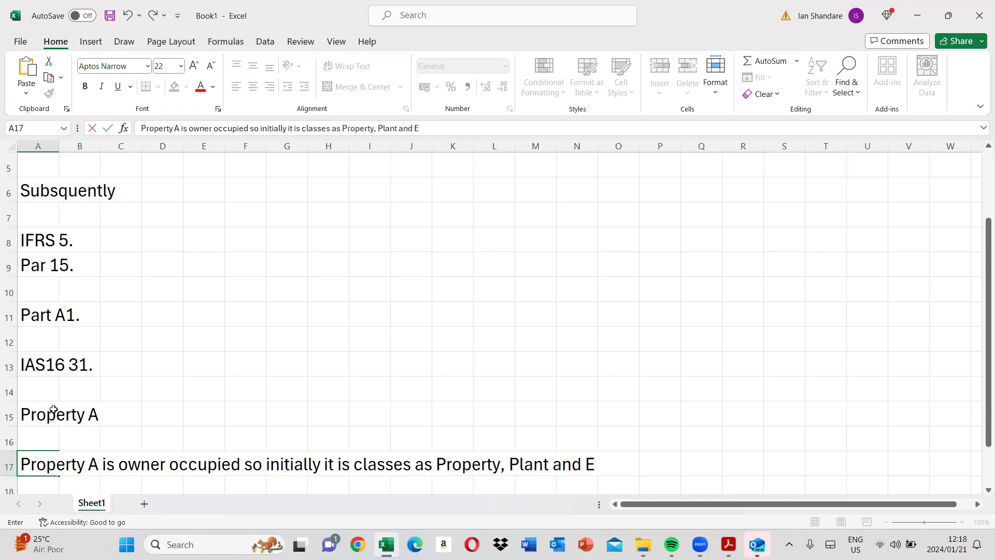
type("quipment.")
key("Return")
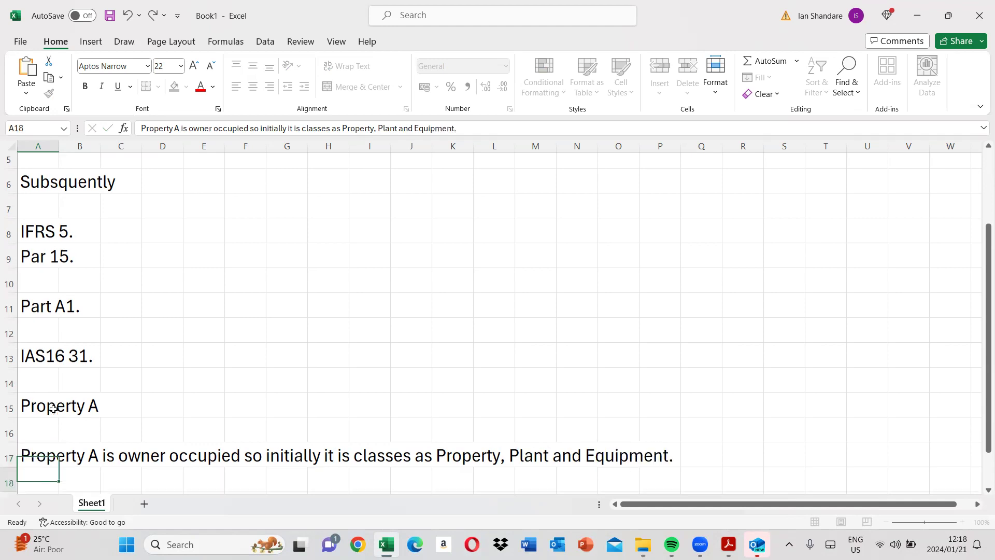
Enter "Subsquently Property A is measured at Revaluation Model." in cell A18
type("Sub")
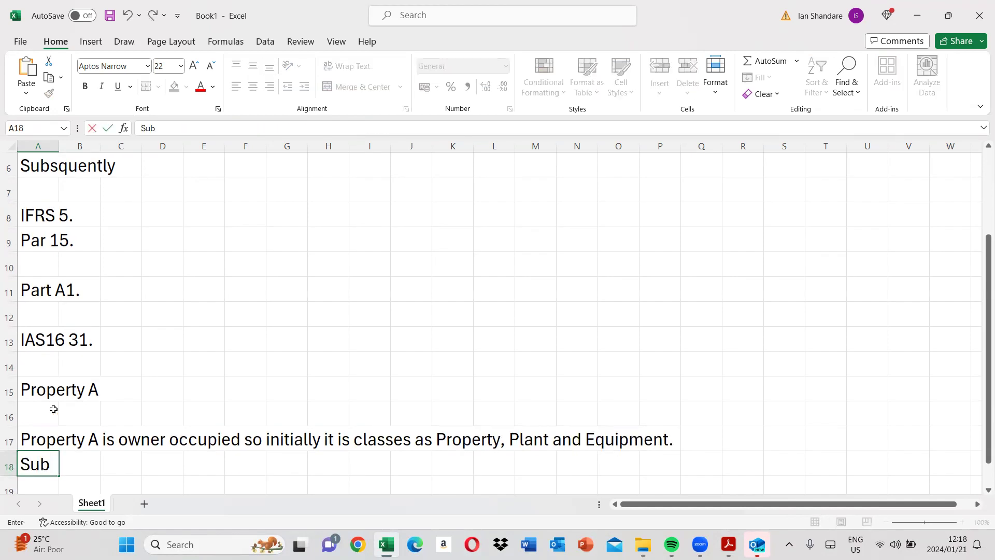
type("squentl")
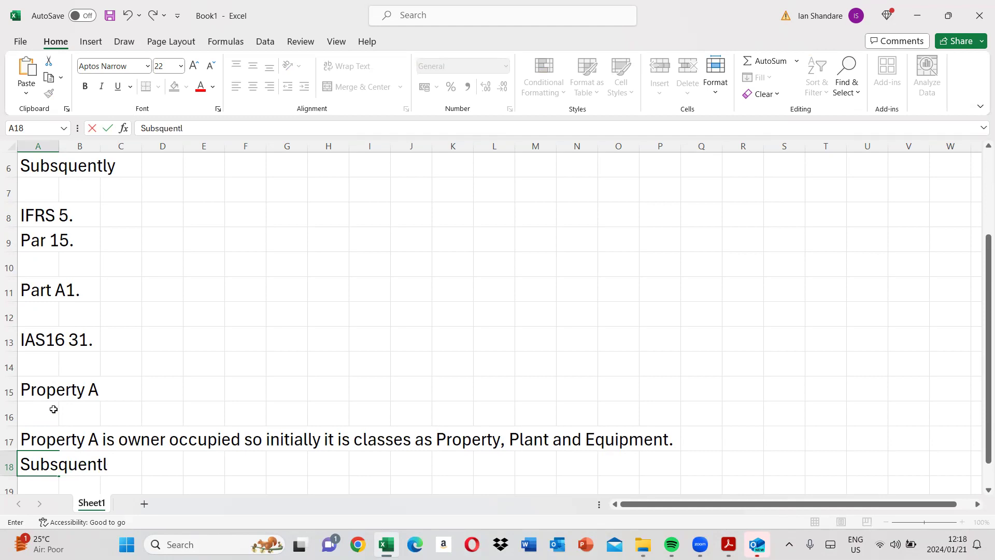
type("y the a")
key("BackSpace")
key("BackSpace")
key("BackSpace")
key("BackSpace")
key("BackSpace")
type("Property A is")
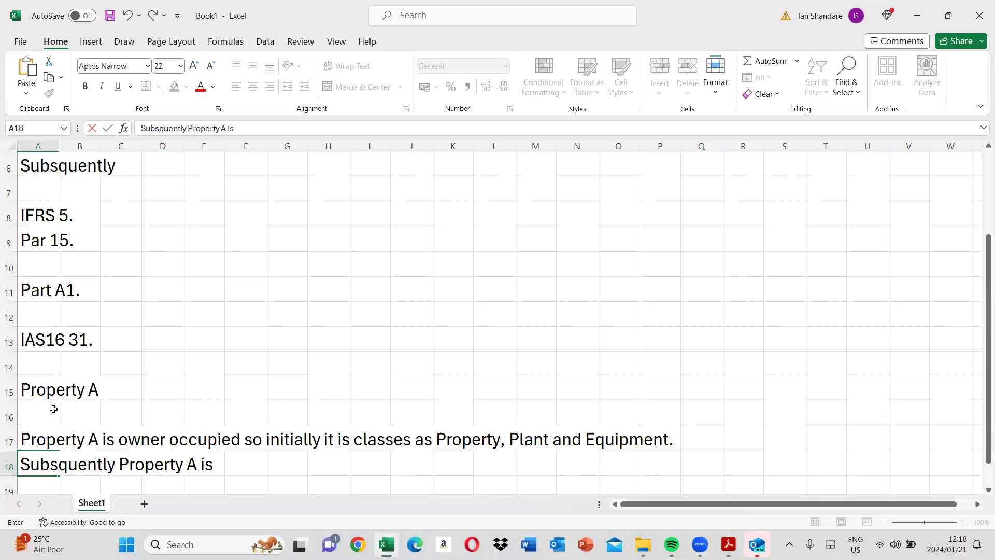
type(" measured at")
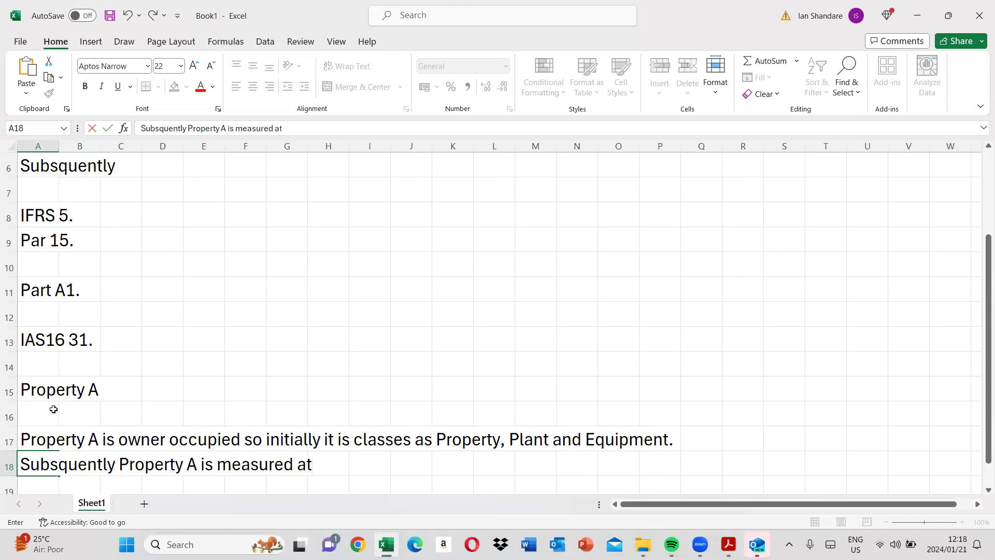
type(" Revaluat")
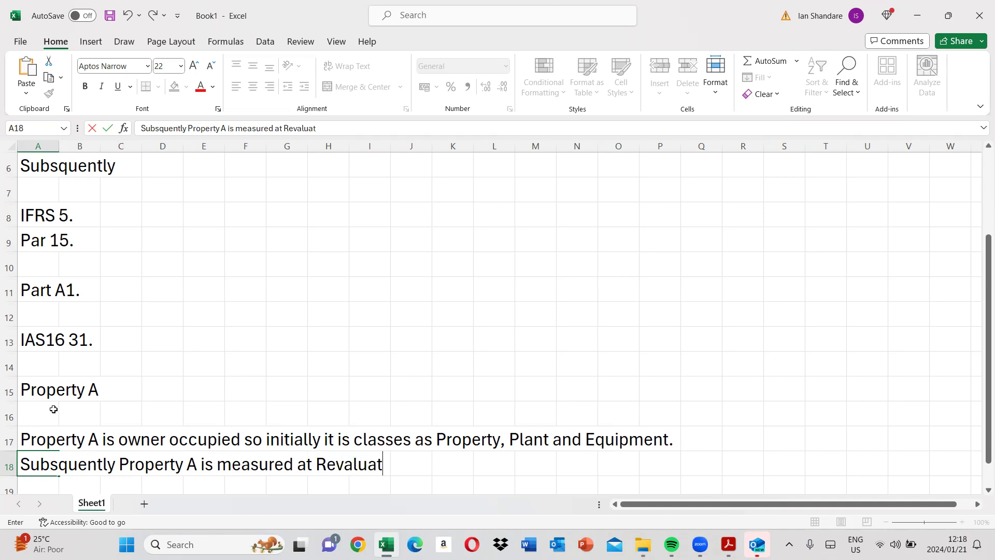
type("ion Model.")
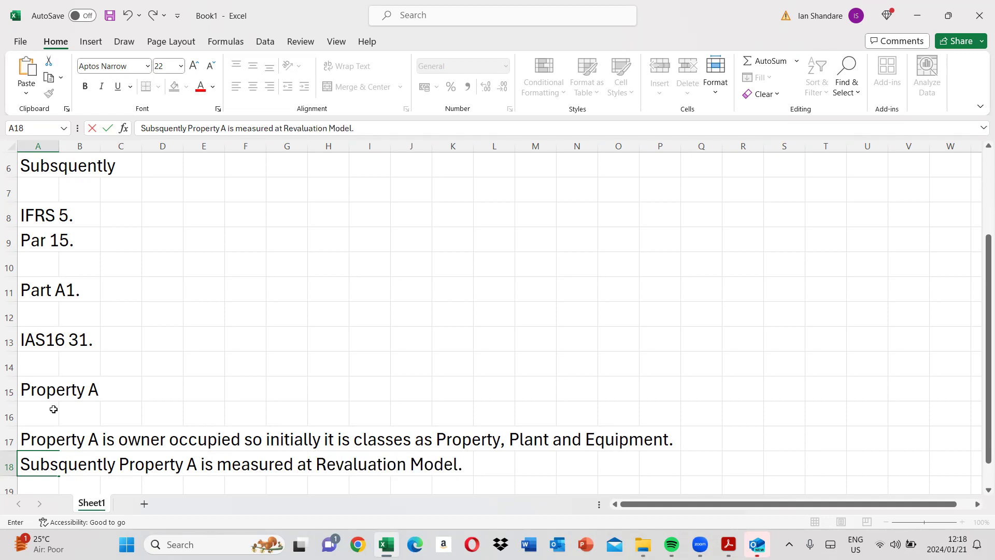
key("Return")
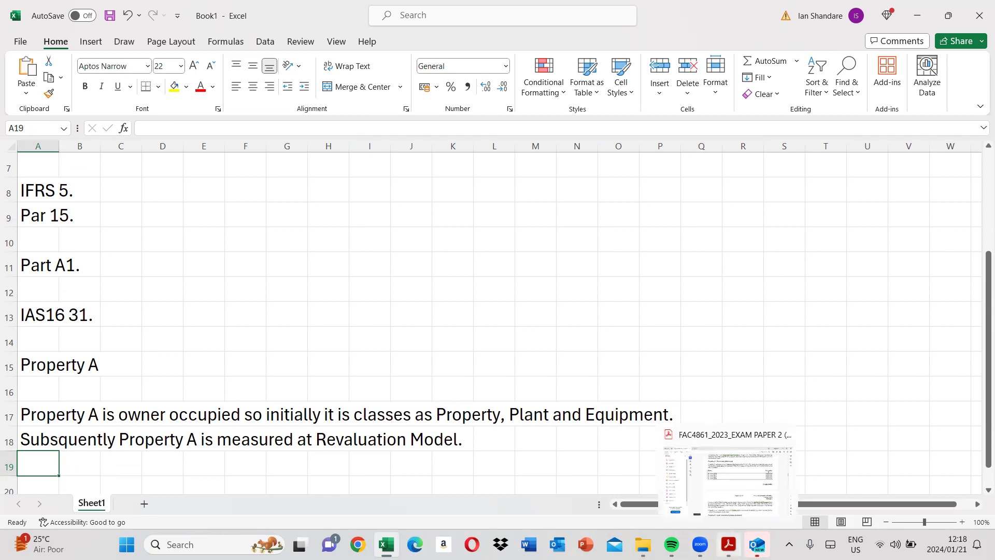
Switch to the exam PDF in Acrobat, and dismiss the Outlook password prompt together with its welcome window
left_click(729, 544)
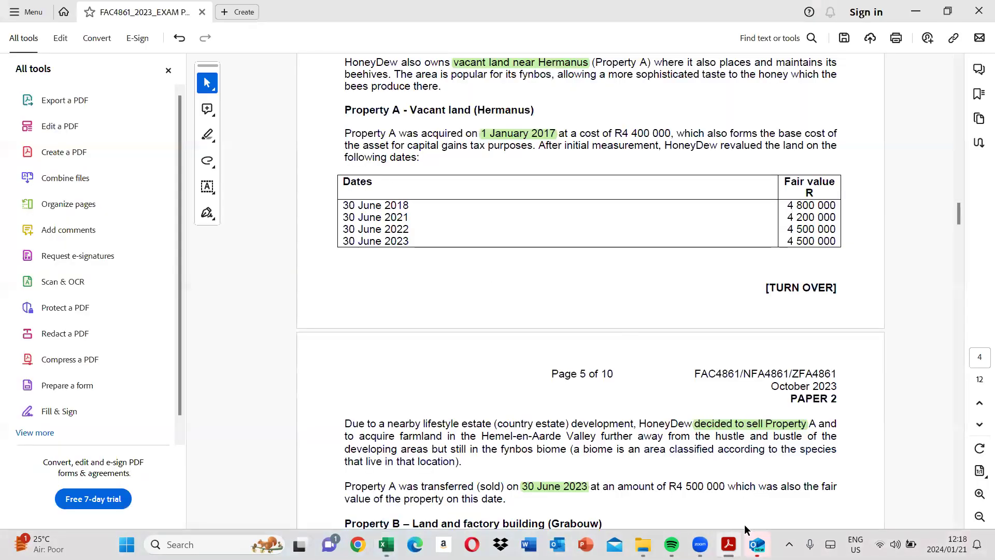
left_click(794, 474)
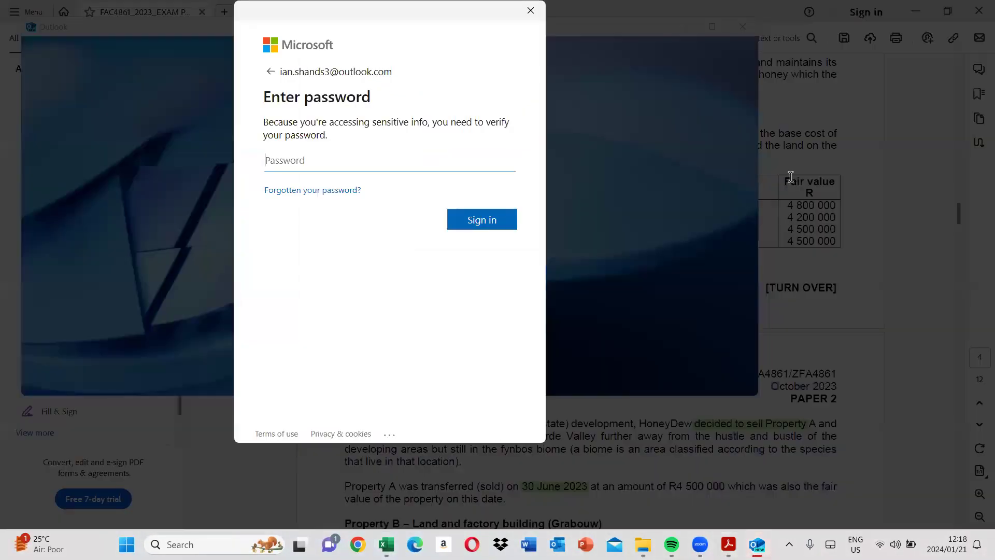
left_click(530, 10)
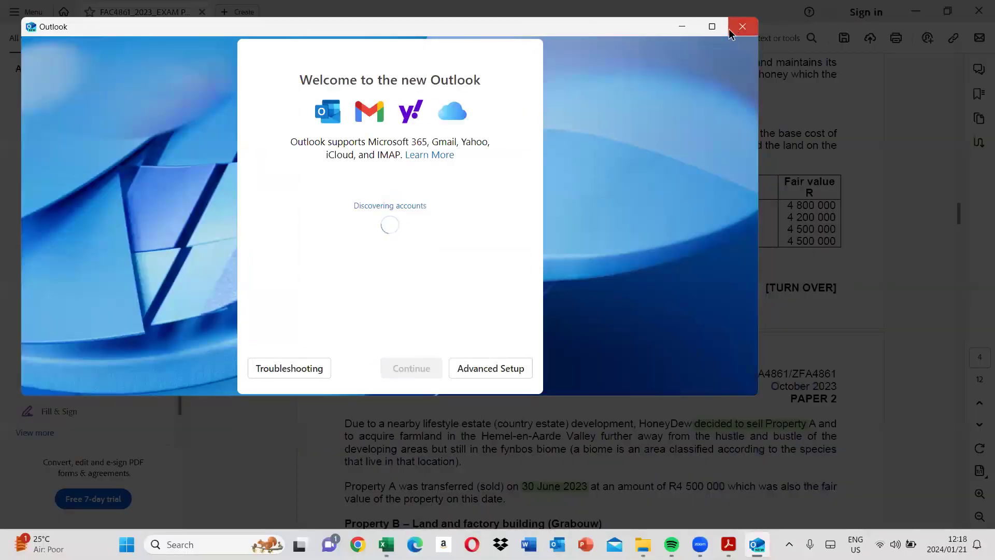
left_click(742, 26)
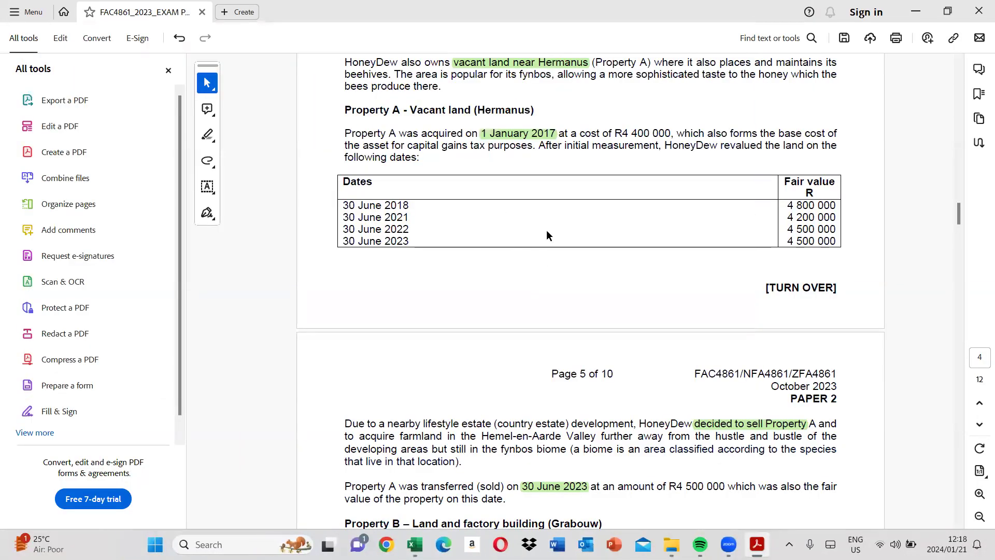
Highlight the date "30 June 2023" in the last row of the Property A fair value table
left_click_drag(344, 241, 408, 242)
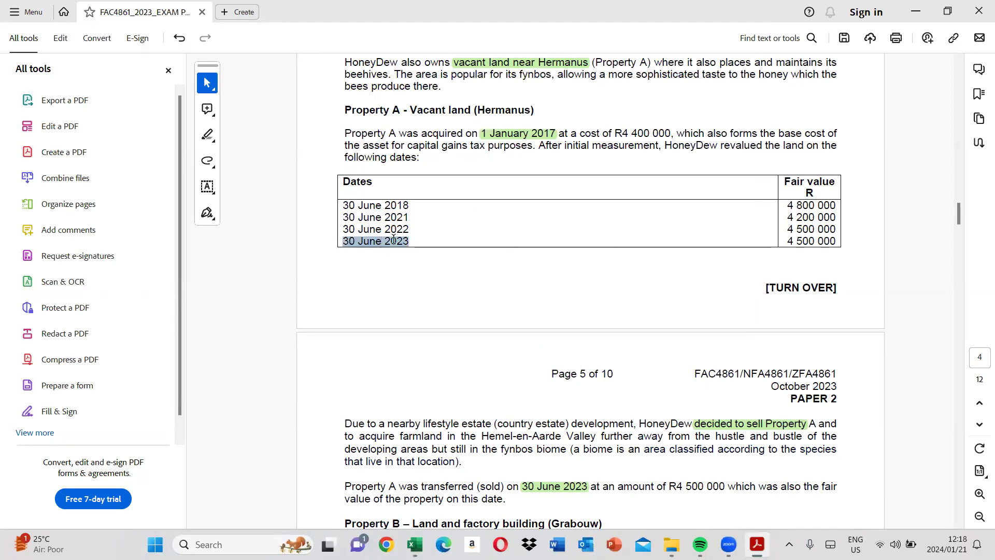
left_click(438, 224)
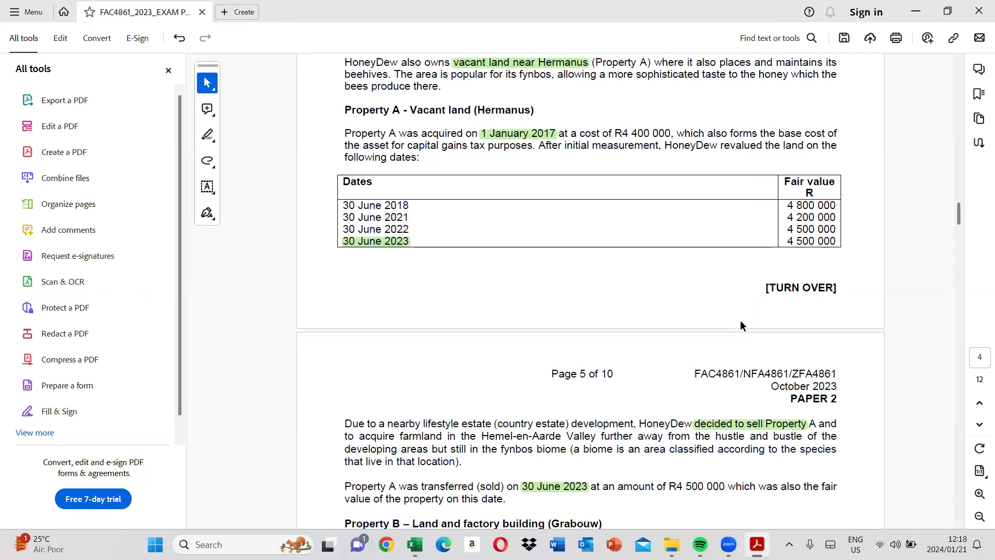
Switch to Excel and enter "On 30 June 2023 Property is revalued to R4500 000." in cell A19, checking the amount against the exam PDF
left_click(415, 544)
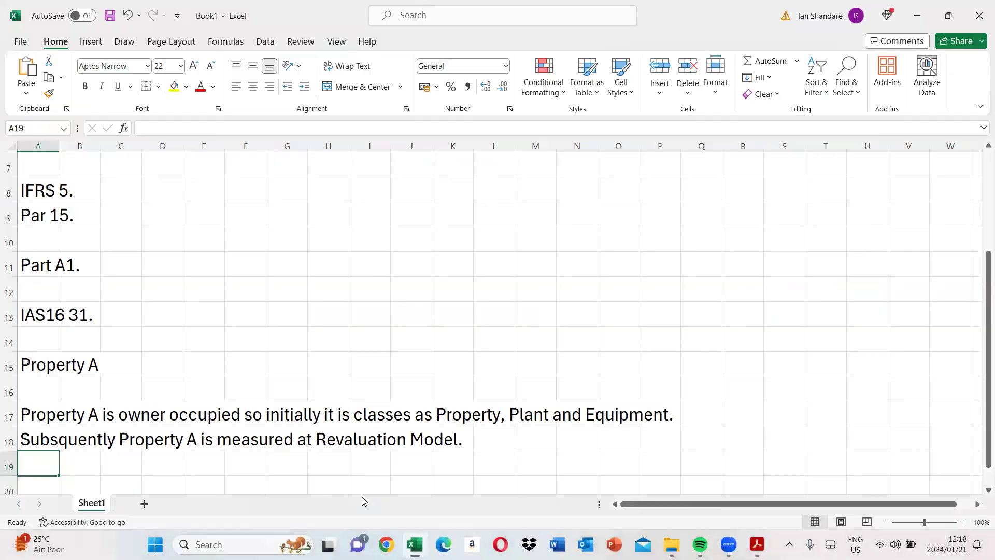
type("On 30 ")
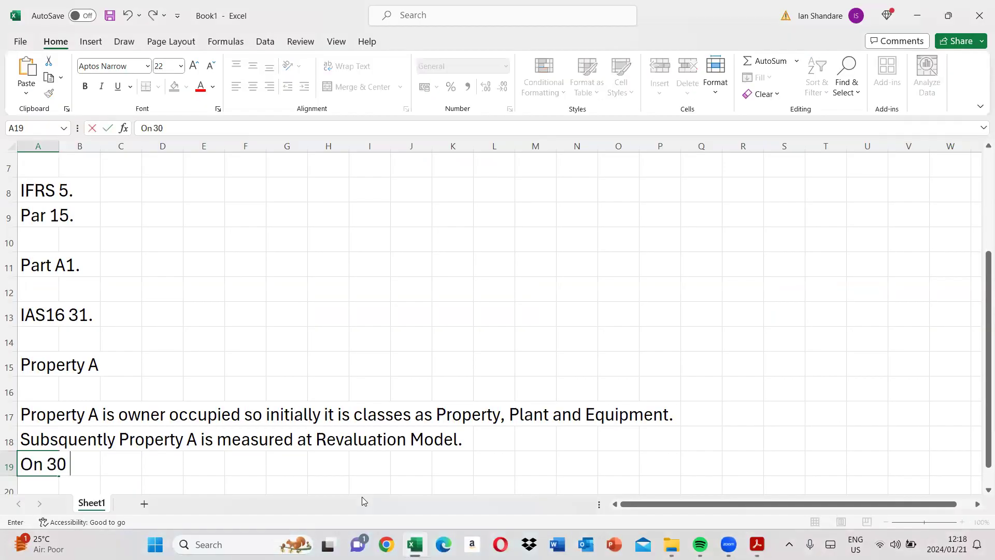
type("June 2023 the")
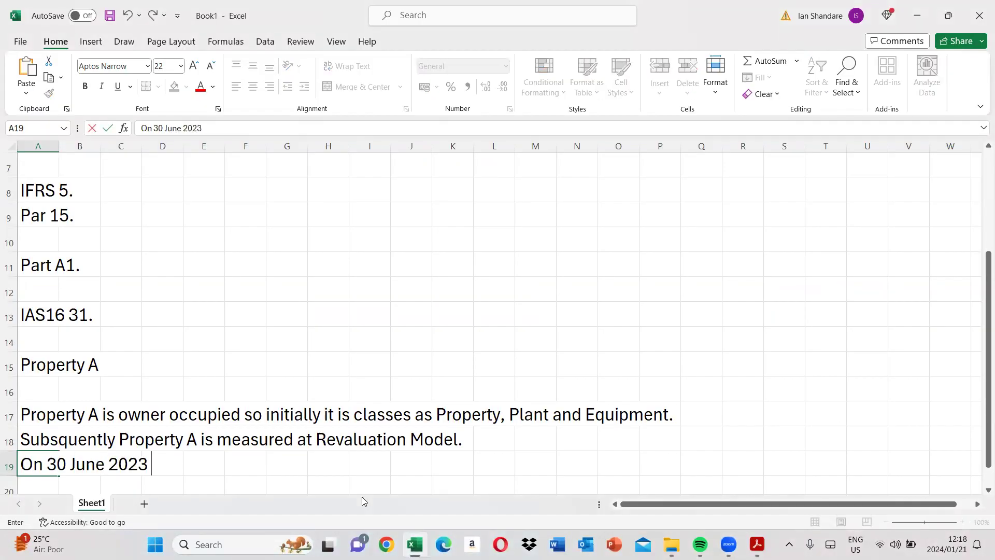
key("BackSpace")
key("BackSpace")
key("BackSpace")
key("BackSpace")
type("Property is")
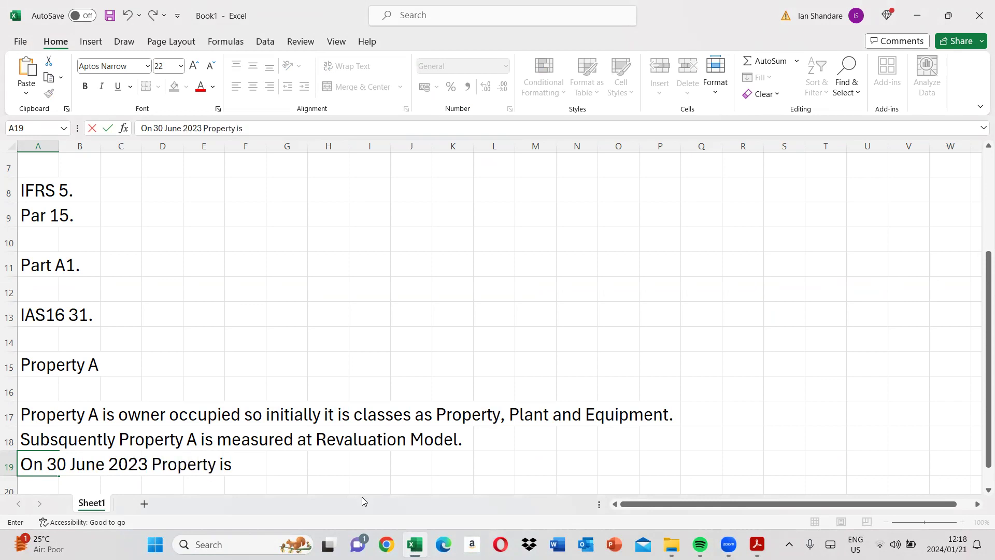
type(" revalued to R")
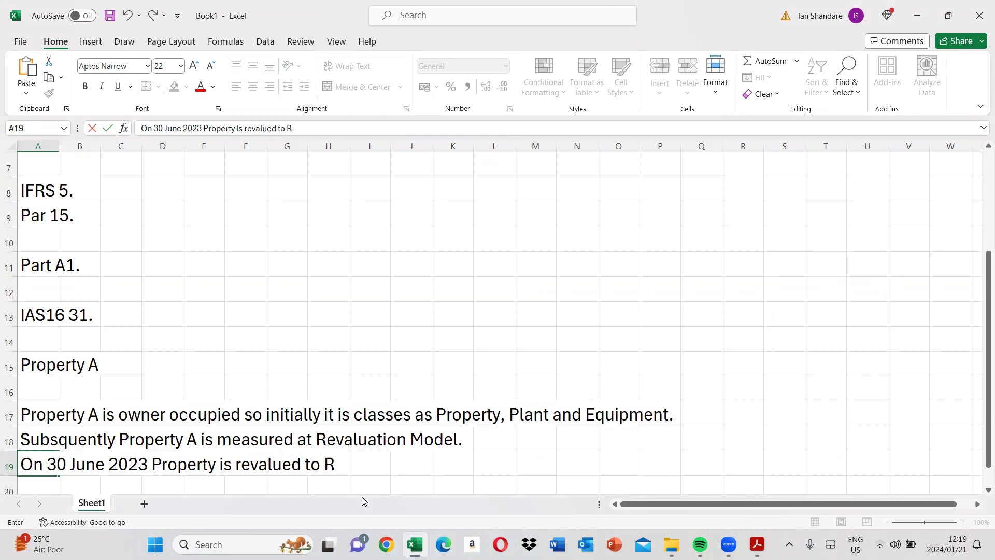
type("4")
left_click(756, 544)
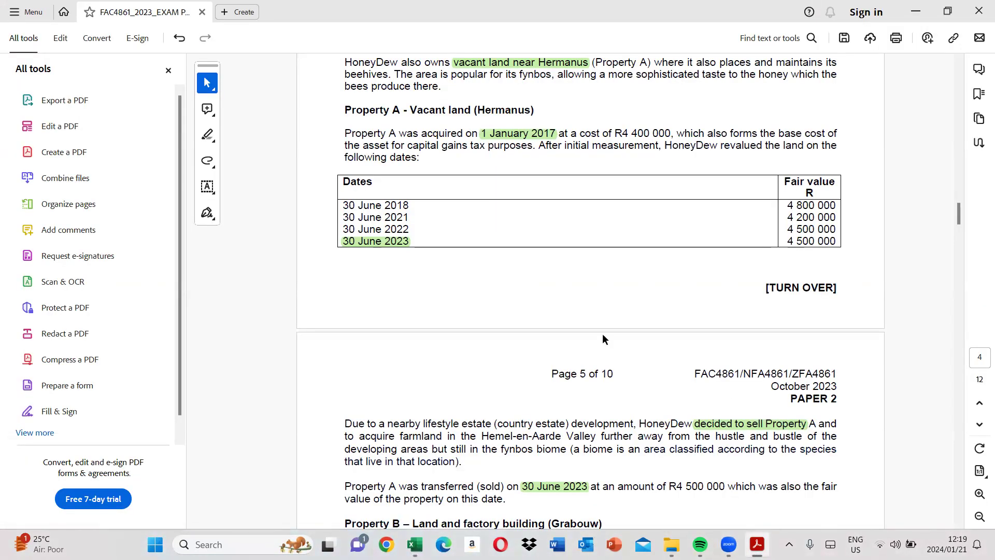
left_click(414, 545)
type("500 000")
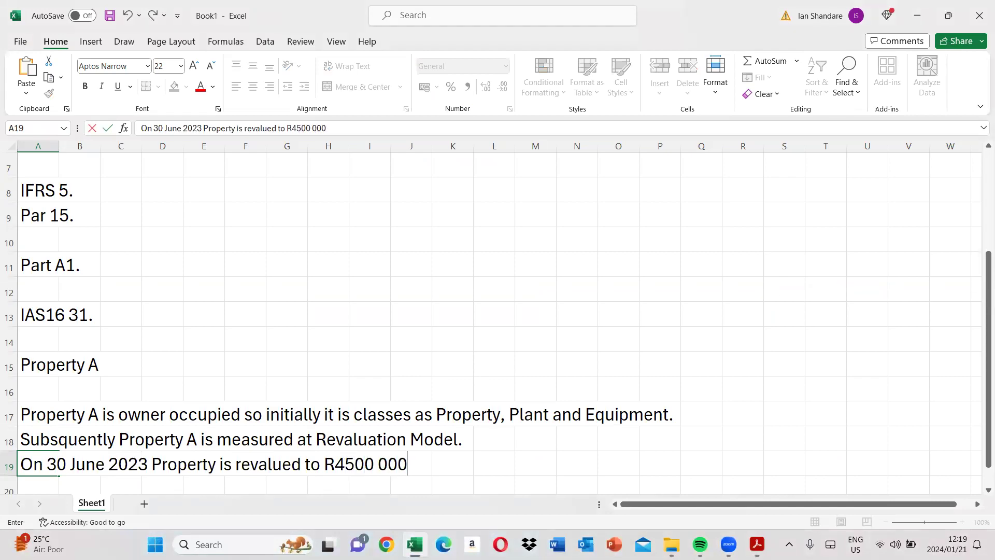
type(".")
key("Return")
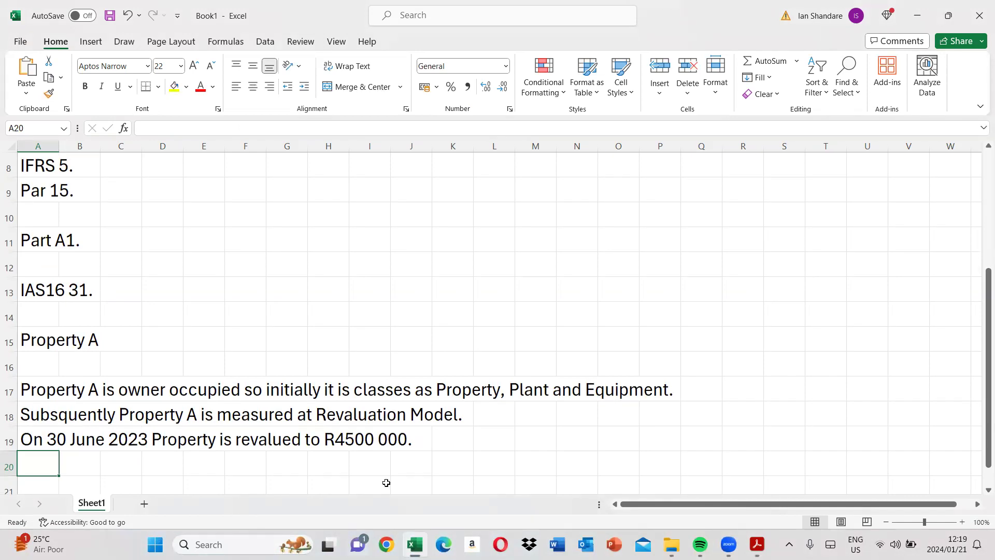
Enter "There is no revaluation surplus on 30 June 2023 as the revaluation amount is the same as revaluation" in cell A20
left_click(757, 545)
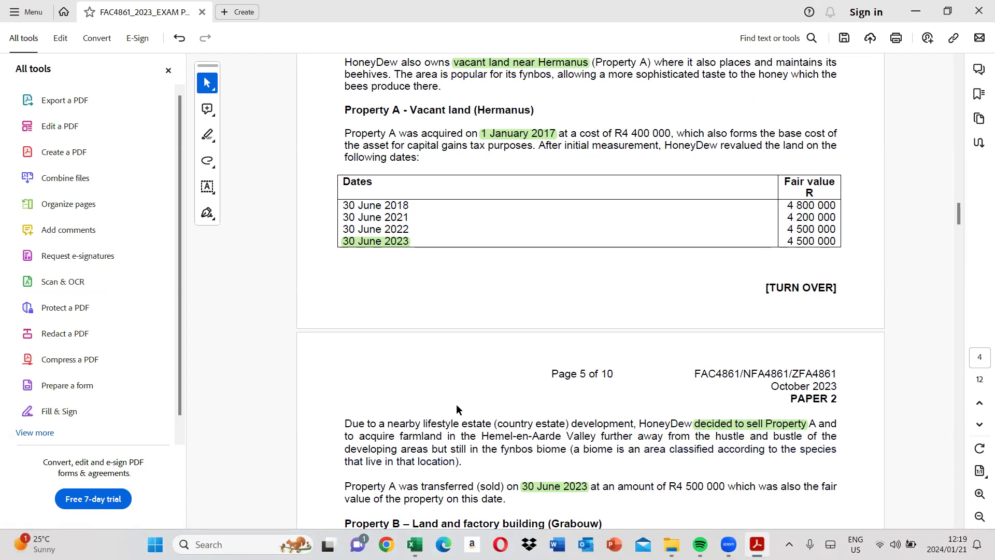
key("alt+Tab")
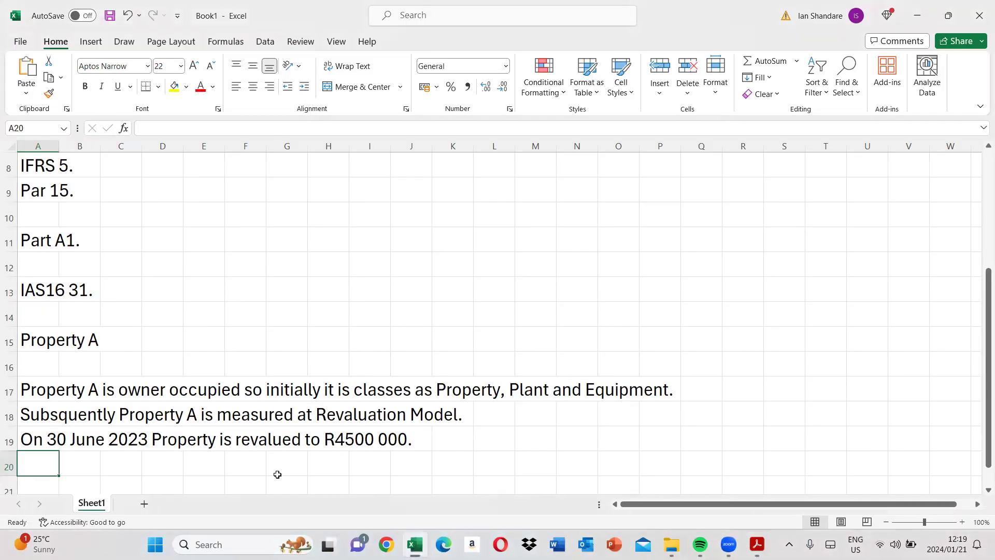
type("There is no revalu")
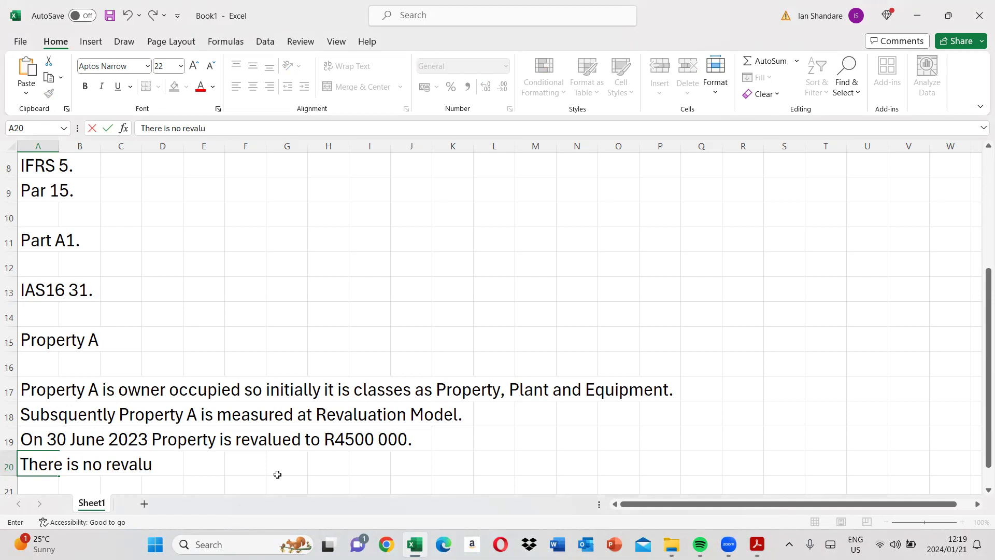
type("ation surp")
key("BackSpace")
type("rplus on")
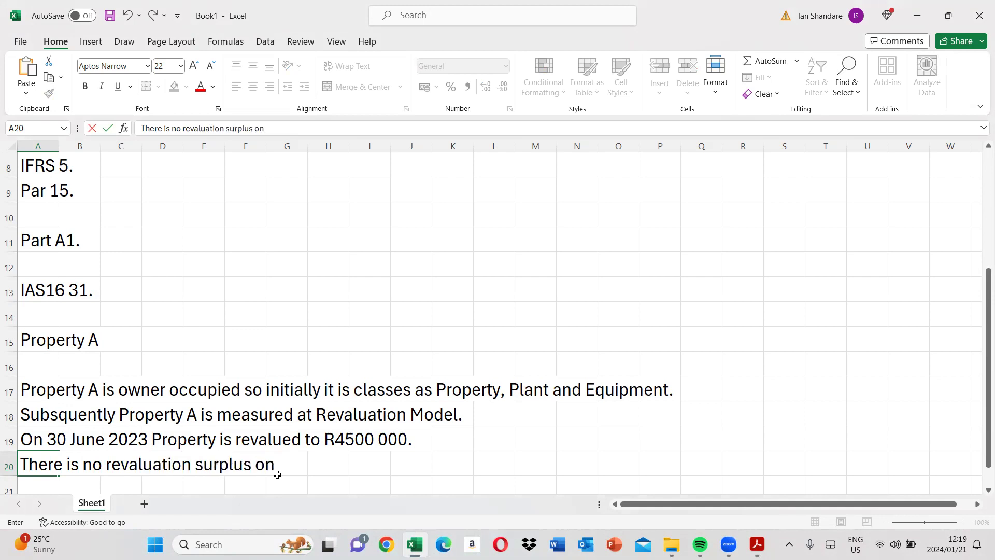
type(" 30 June 3")
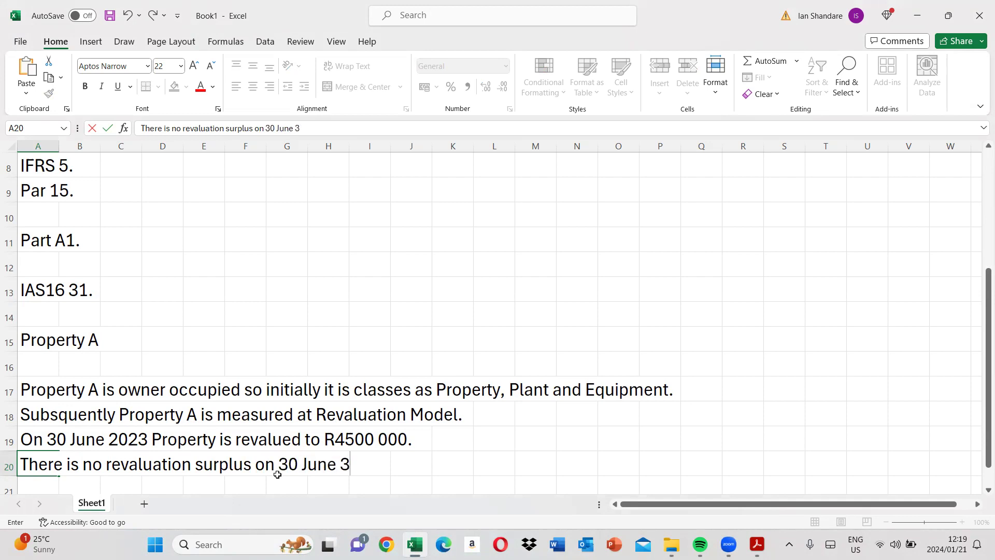
key("BackSpace")
type("2023 as the rev")
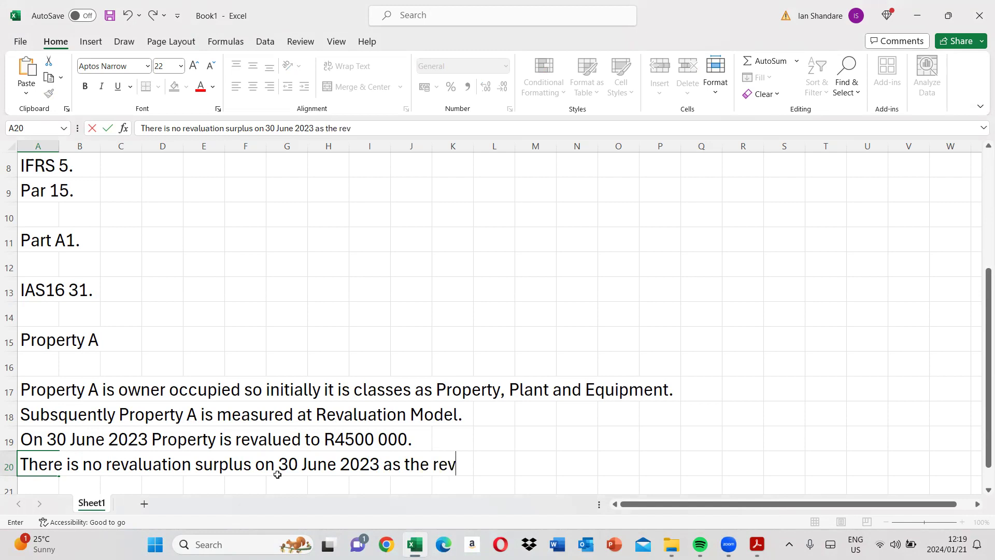
type("aluation ")
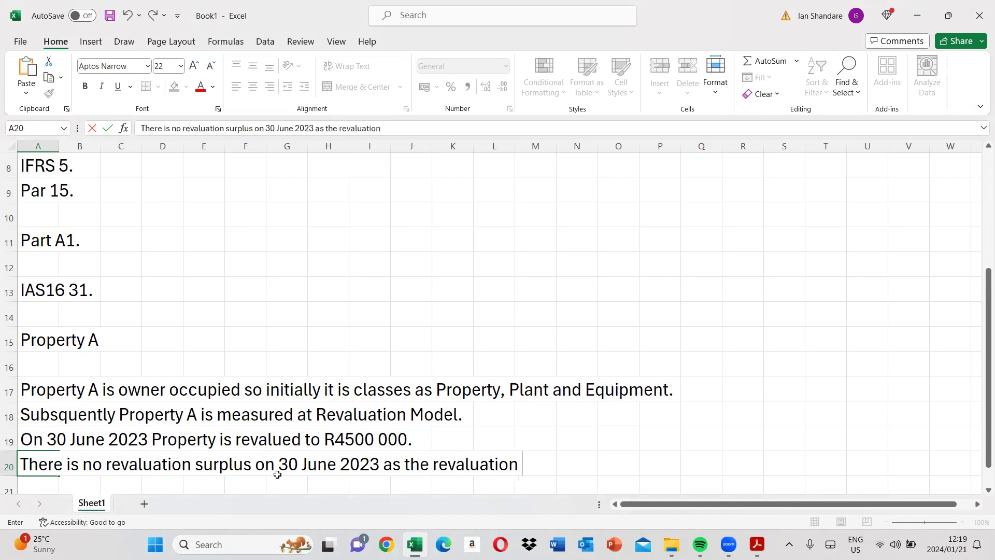
type("amount is the s")
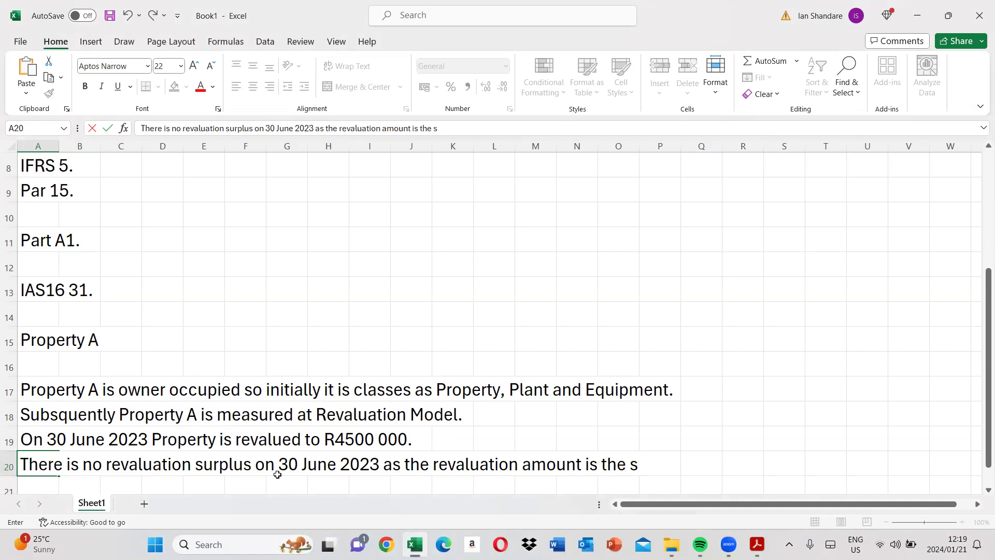
type("ame as reval")
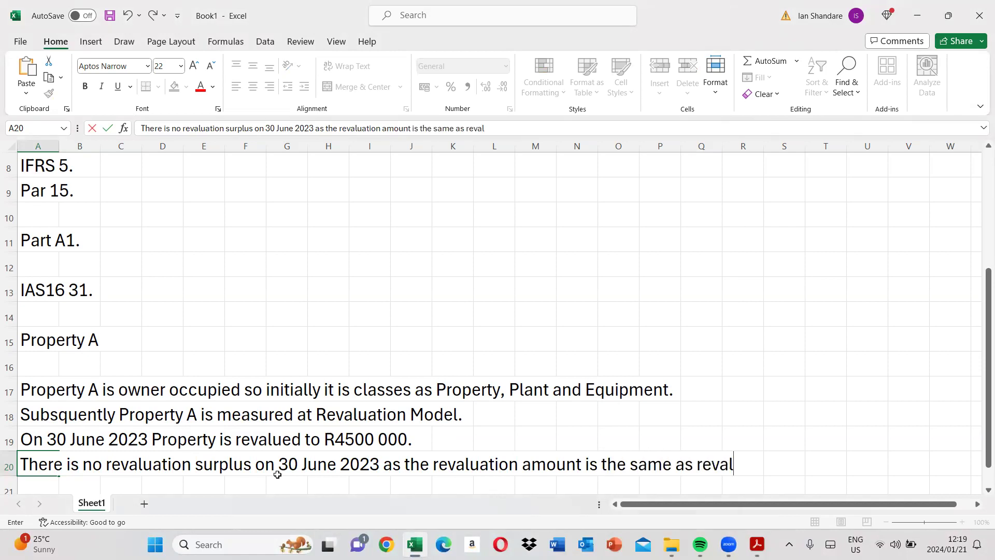
type("uation")
key("Return")
Continue the sentence in cell A21 with "amount on 30 June 2022." and leave row 22 blank
type("a")
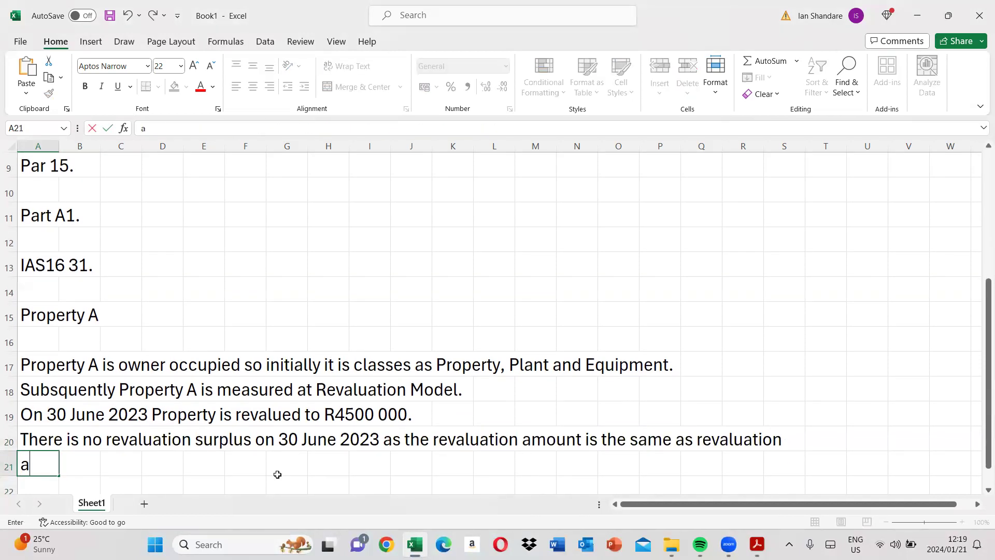
type("mount o")
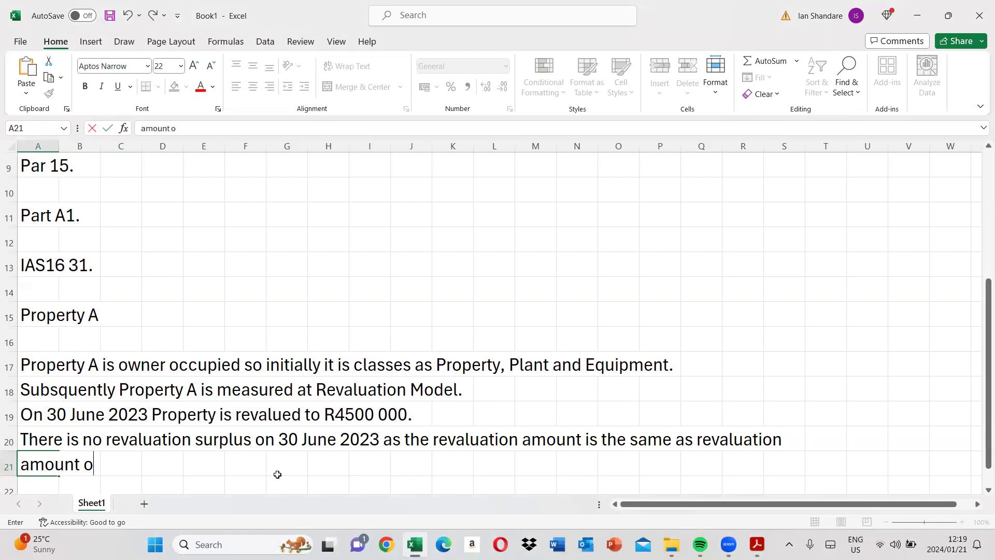
type("n 30 June")
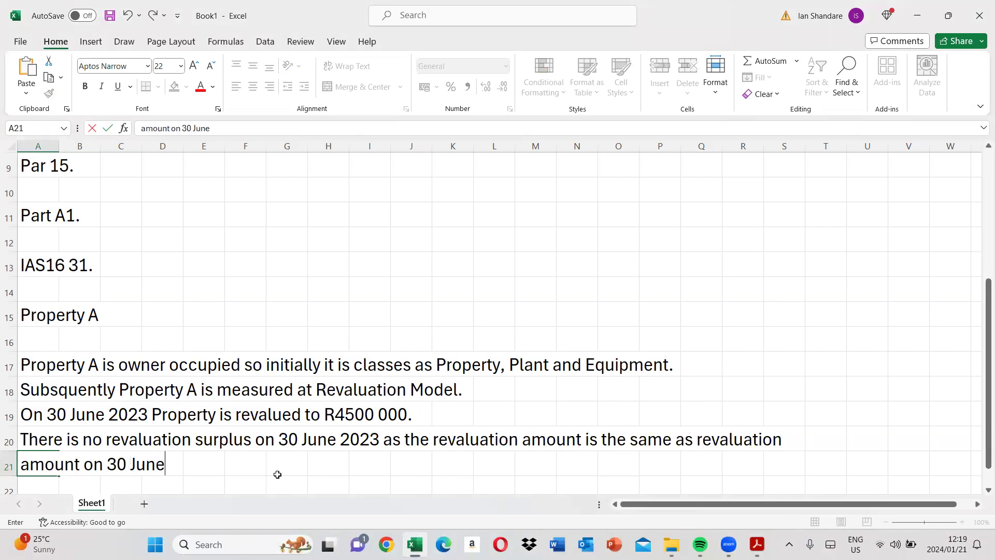
type(" 2022.")
key("Return")
key("Return")
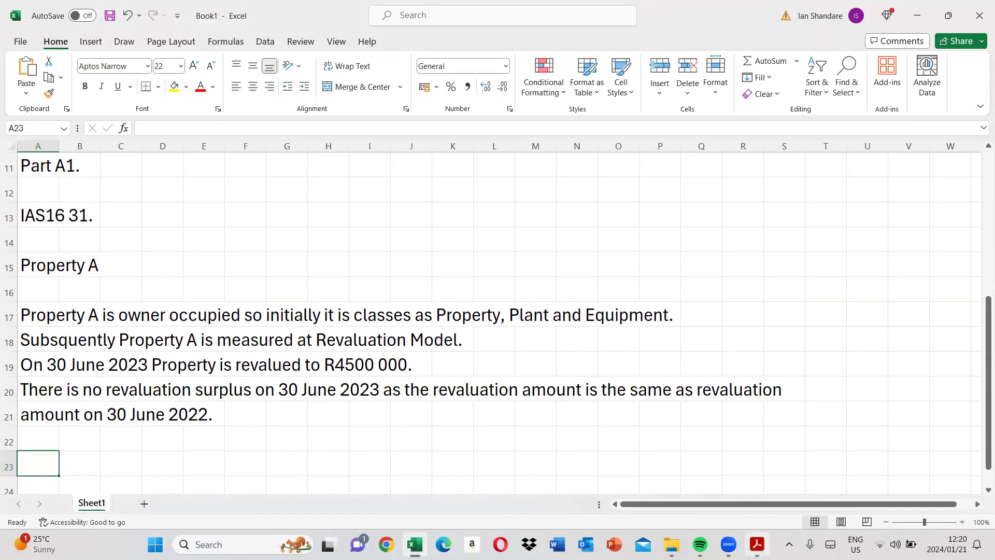
Check the Property A fair values in the exam PDF, and begin cell A23 in Excel with "The property is disposed which imply revaluation surplus amounts"
left_click(757, 545)
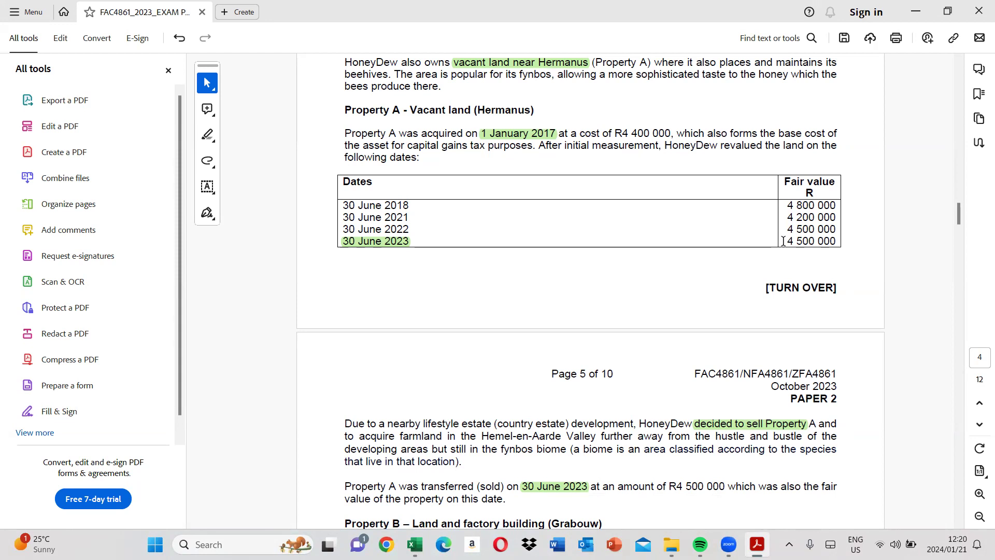
left_click(415, 544)
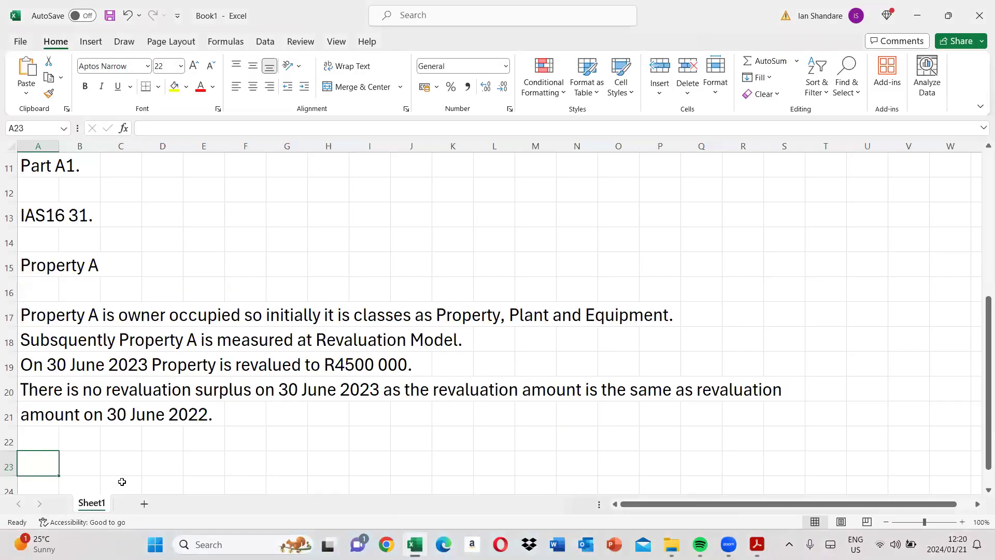
type("The p")
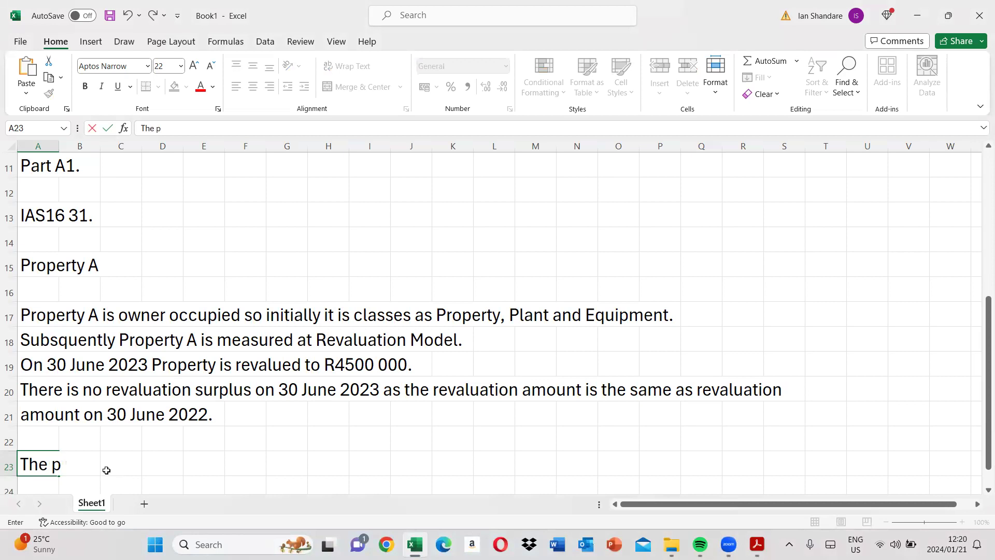
type("roperty is ")
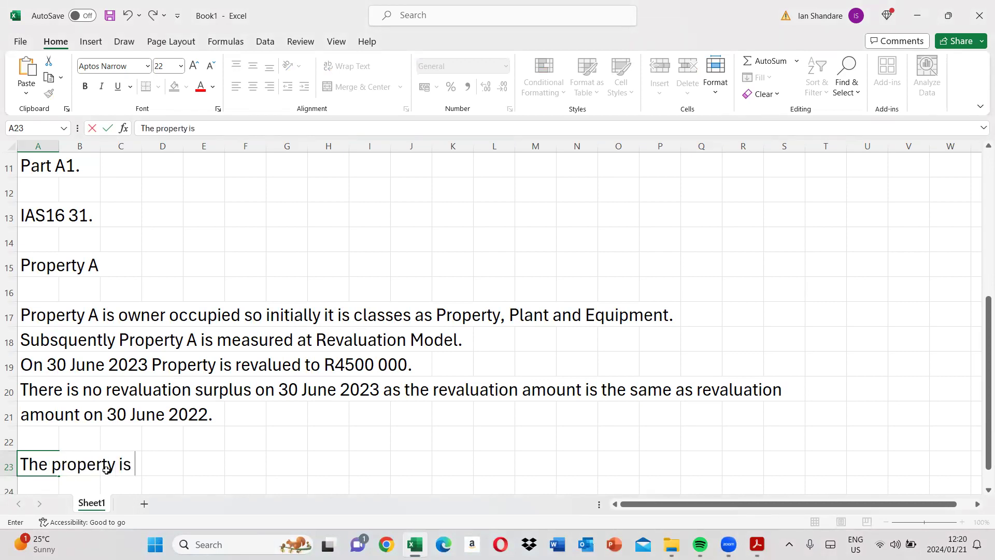
type("disposed which m")
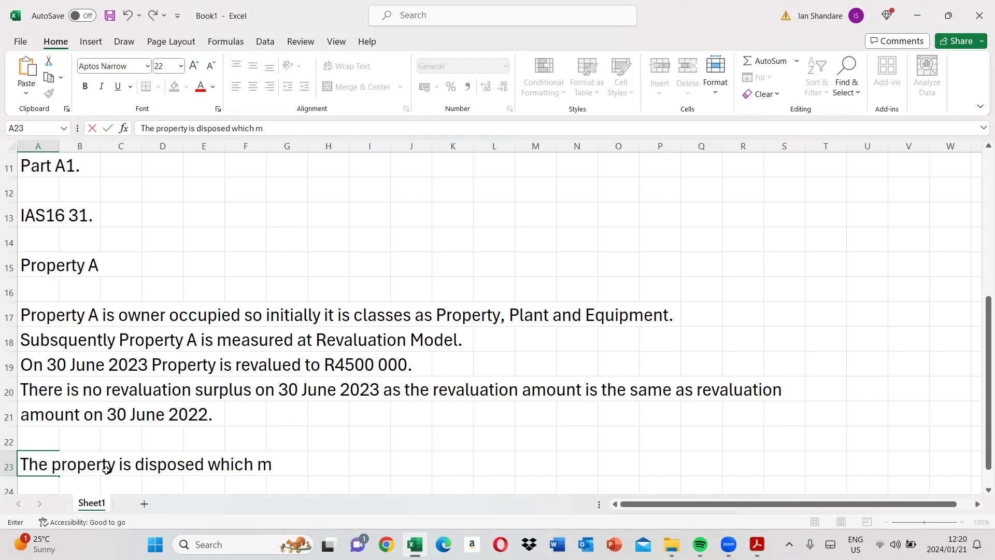
key("BackSpace")
type("imply")
type(" revaluation")
type(" surp")
key("BackSpace")
type("rplus amounts")
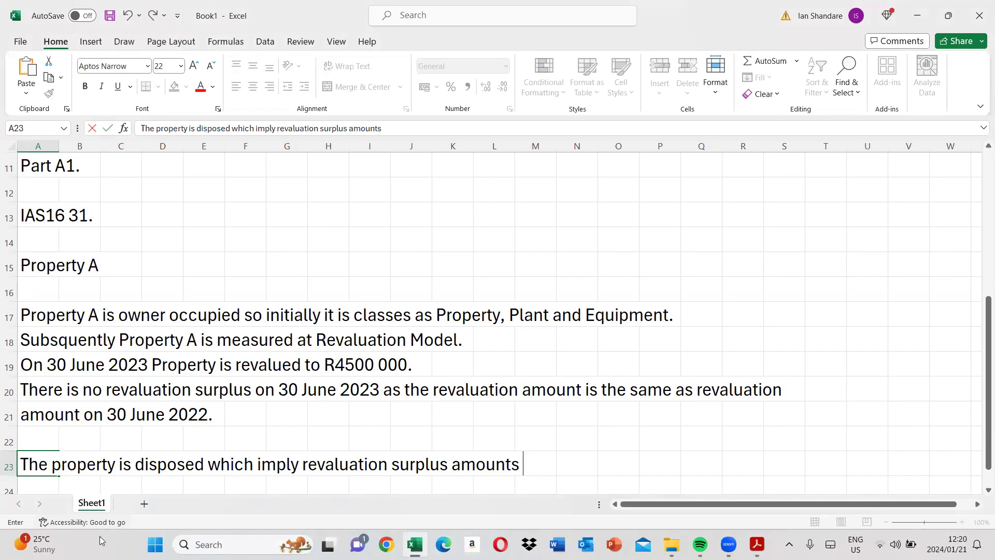
Check the accounting policy on revaluation surpluses in the exam PDF, and complete cell A23 with "are transferred to retained earnings as follows"
left_click(757, 544)
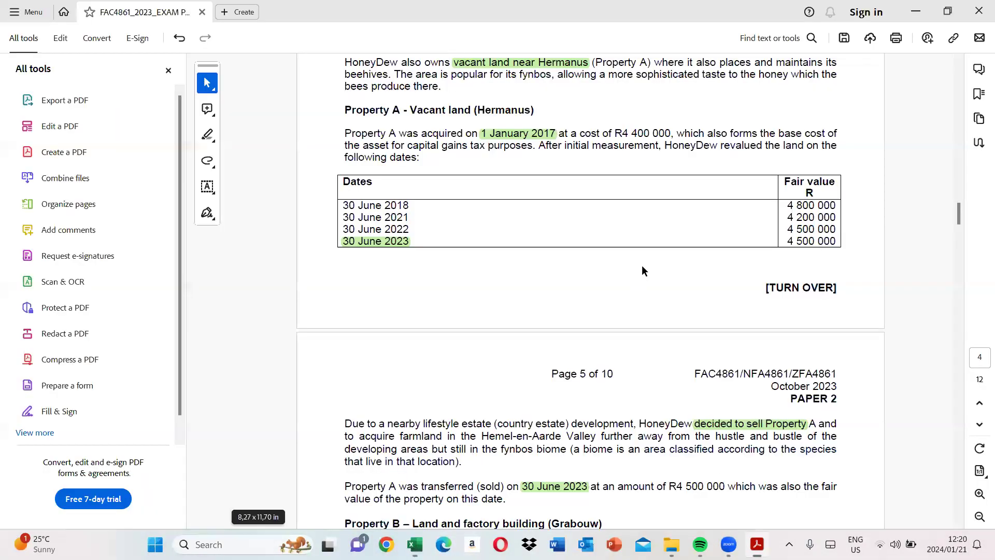
left_click(957, 124)
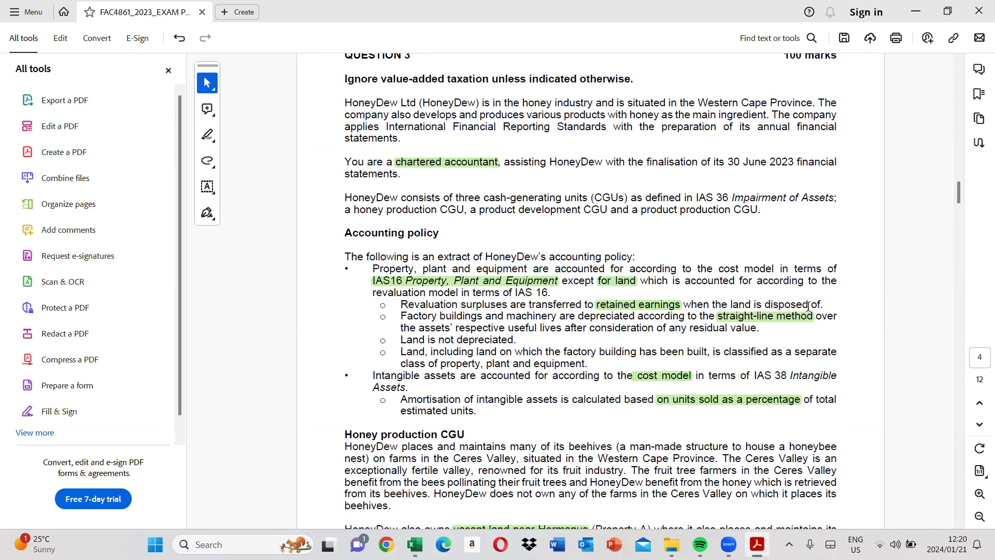
left_click(426, 543)
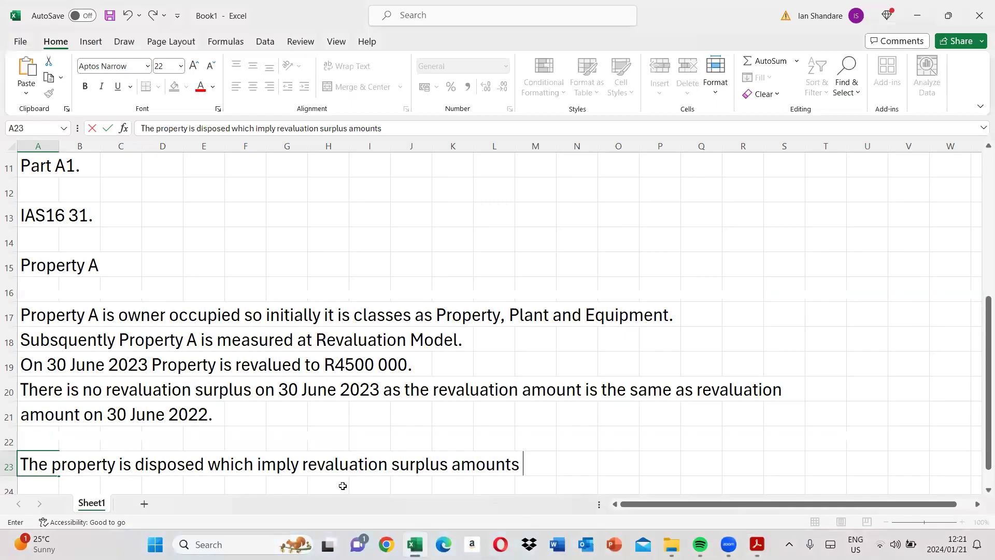
left_click(391, 126)
type("are transferred to")
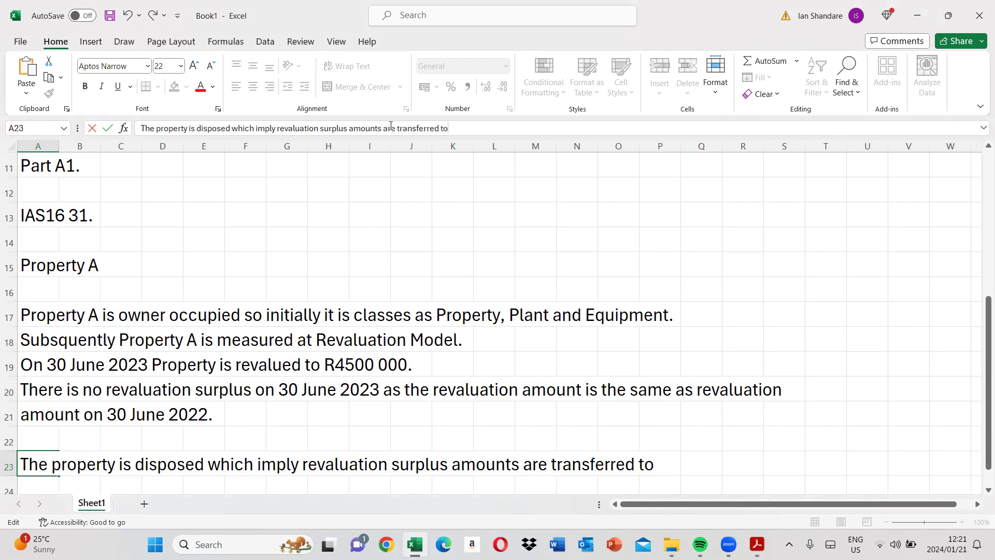
type(" retaine")
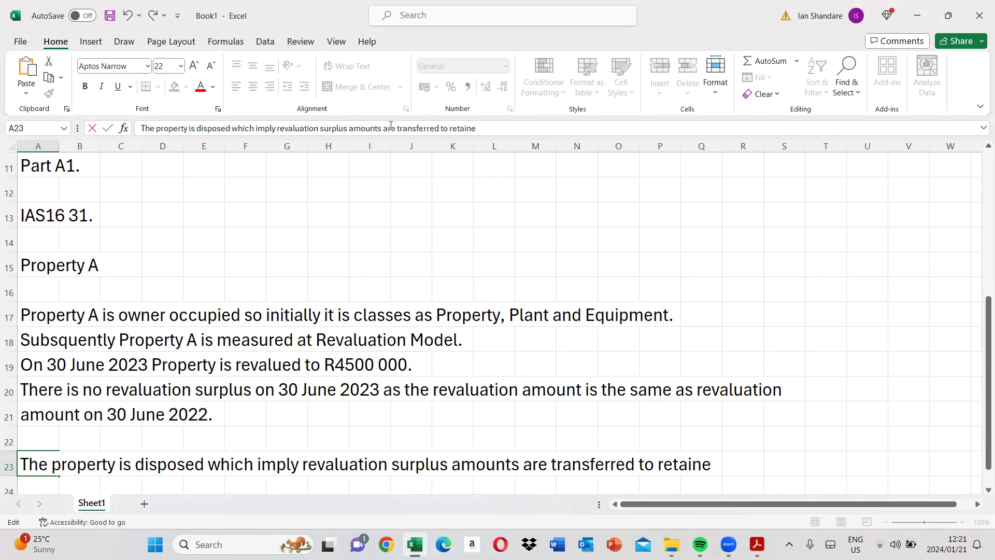
type("d earnings as")
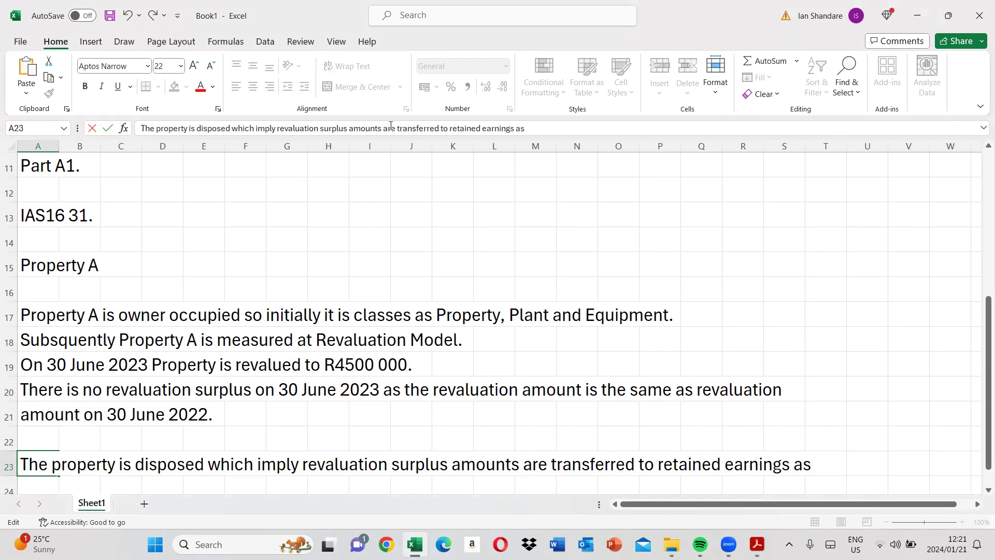
type(" follows")
key("Return")
key("Return")
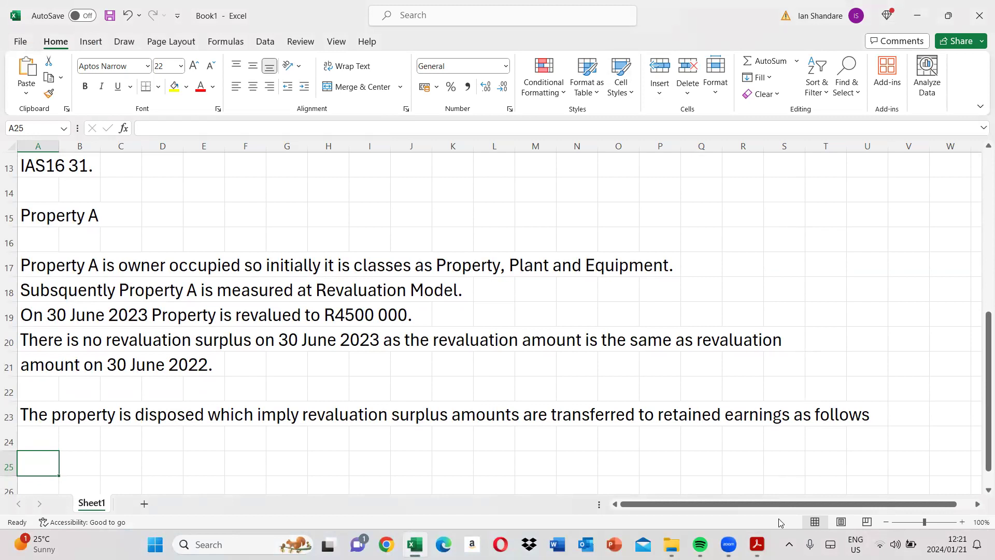
Switch to the exam PDF and highlight Property A's R4 400 000 cost and its 4 800 000 fair value for 30 June 2018
mouse_move(761, 542)
left_click(757, 477)
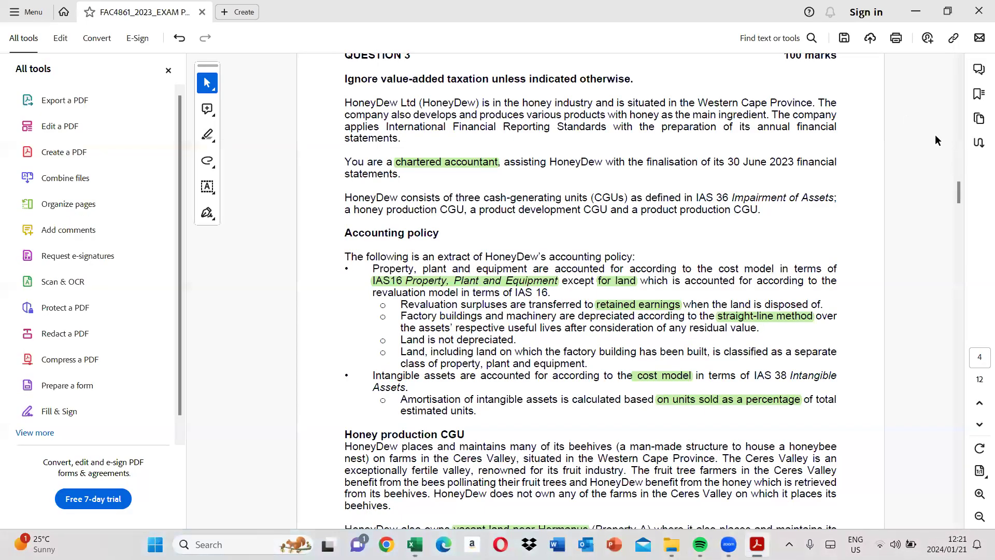
left_click(959, 228)
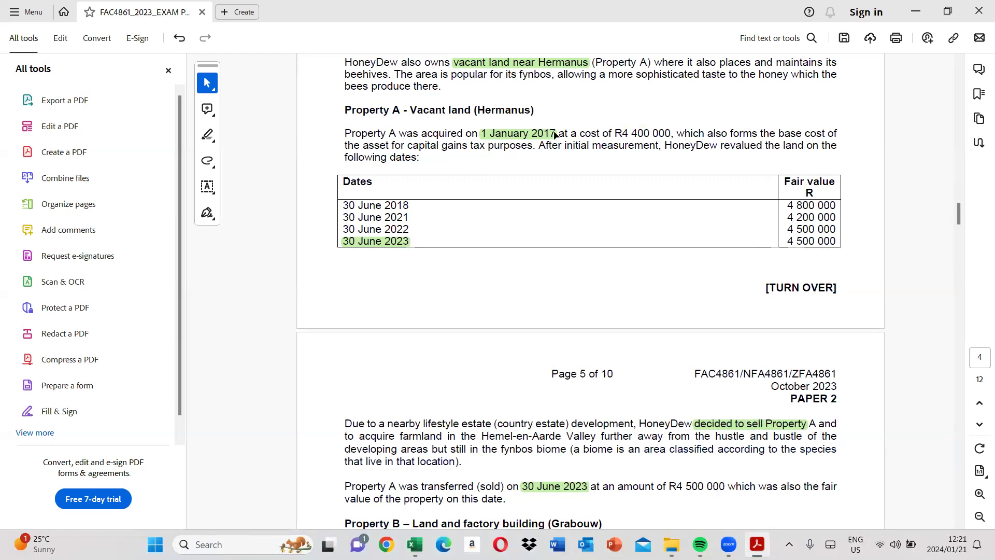
left_click_drag(615, 133, 671, 133)
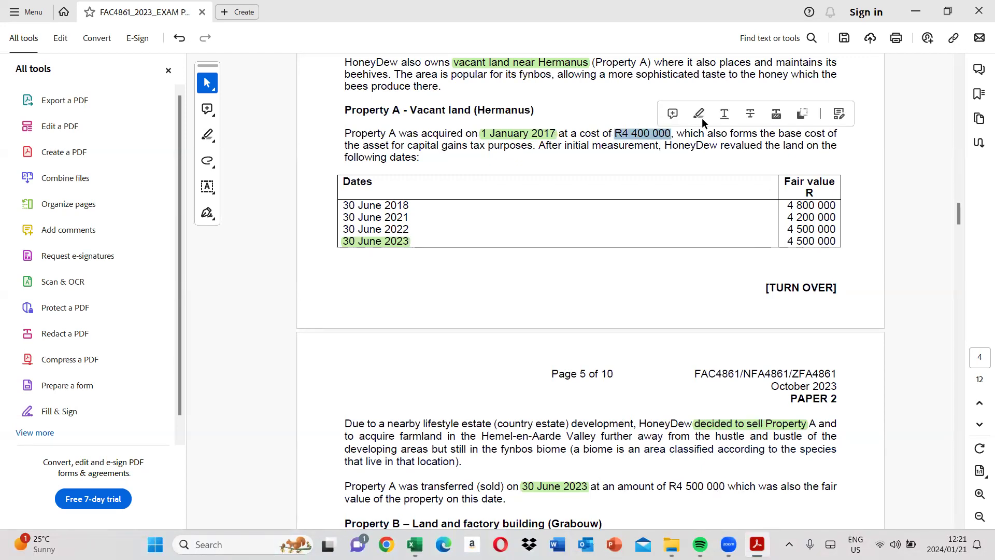
left_click(703, 115)
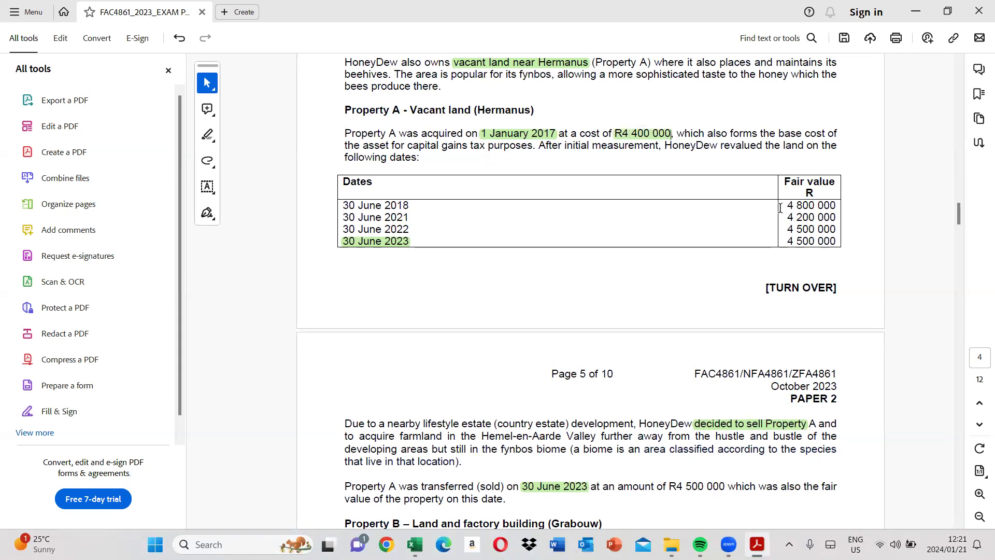
left_click_drag(782, 205, 837, 206)
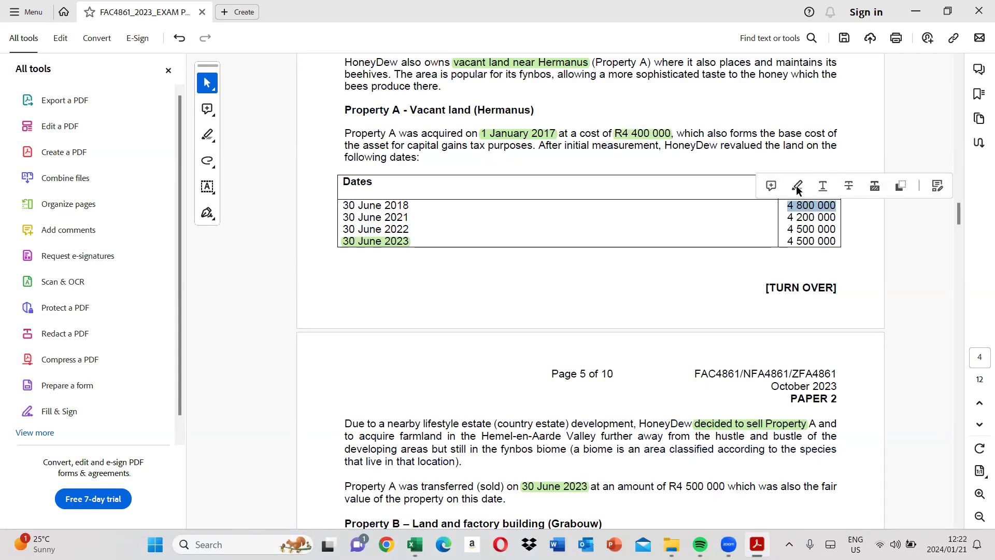
left_click(808, 188)
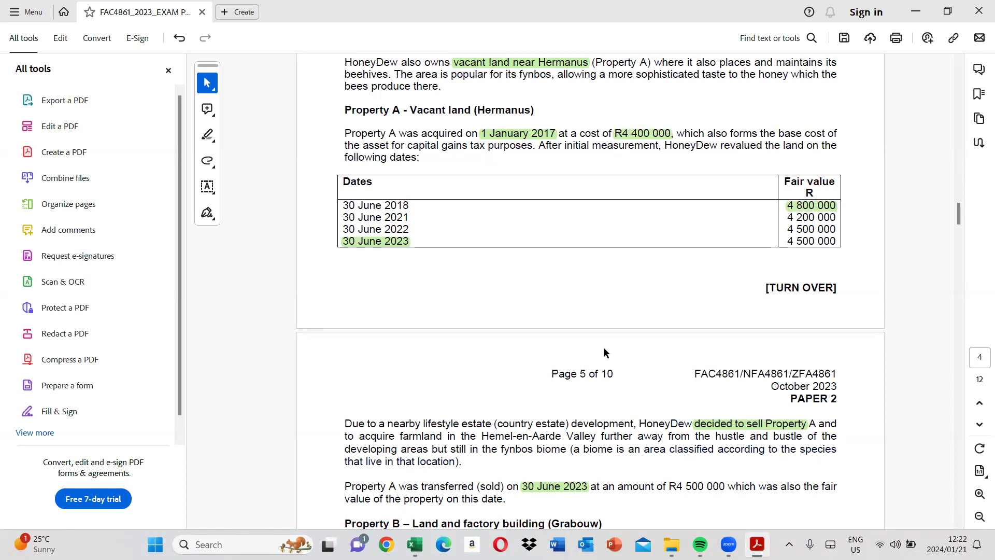
Switch to Excel and enter the heading "Revaluation surplus 2018" in cell A25
key("alt+Tab")
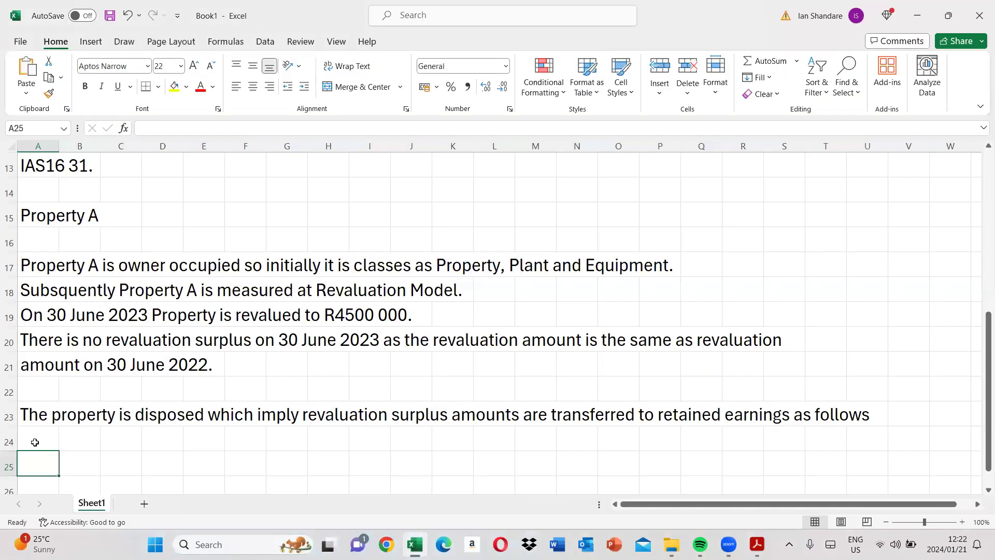
type("Revalua")
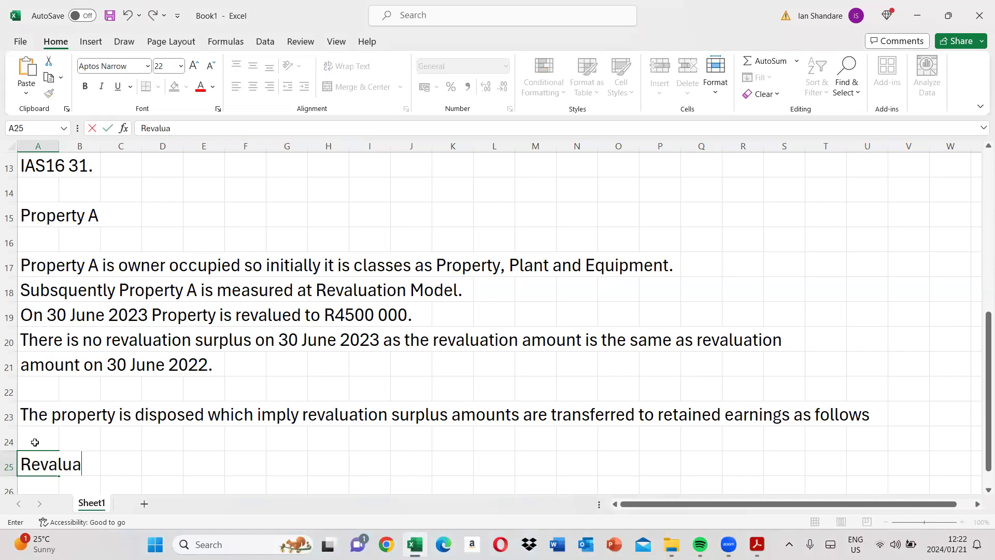
type("tion surpl")
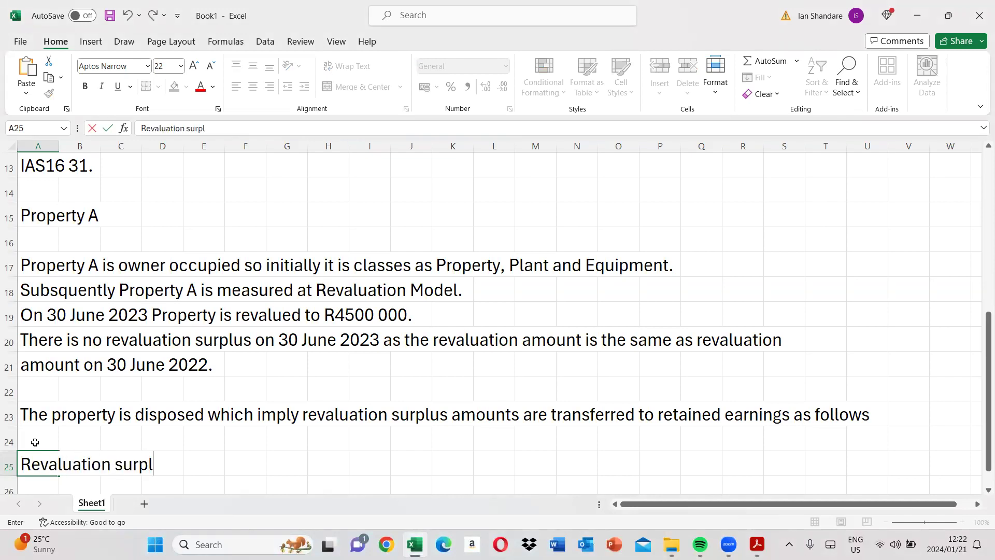
type("us 2018")
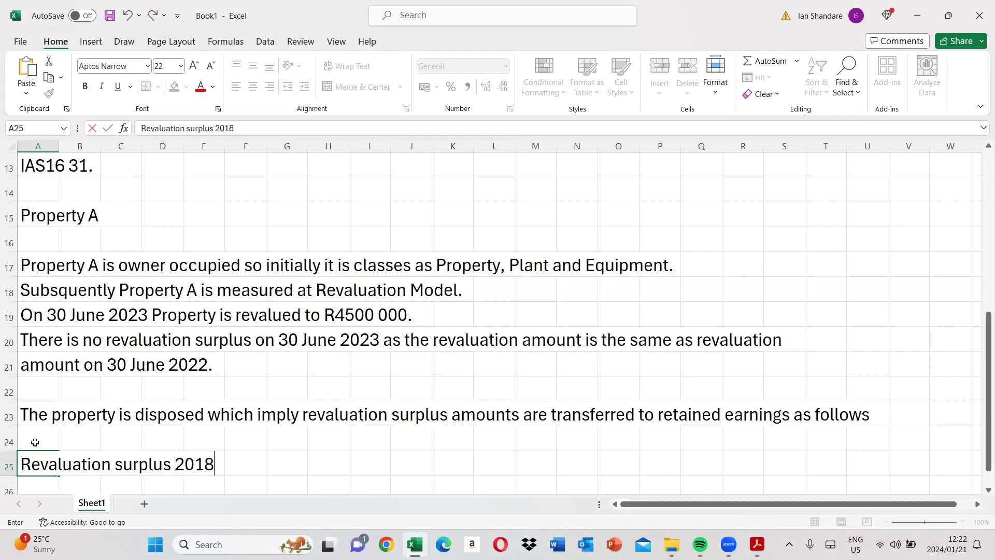
type(" (")
key("BackSpace")
key("BackSpace")
key("Return")
Enter "Revaluation amount" in cell A26 with the value 4 800 000 in cell H26
type("Revalua")
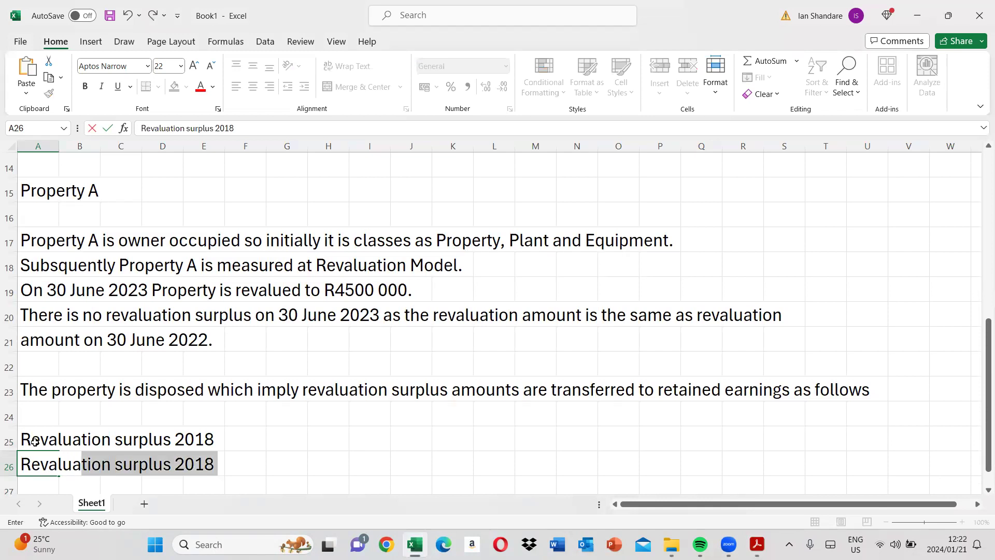
type("tion amount")
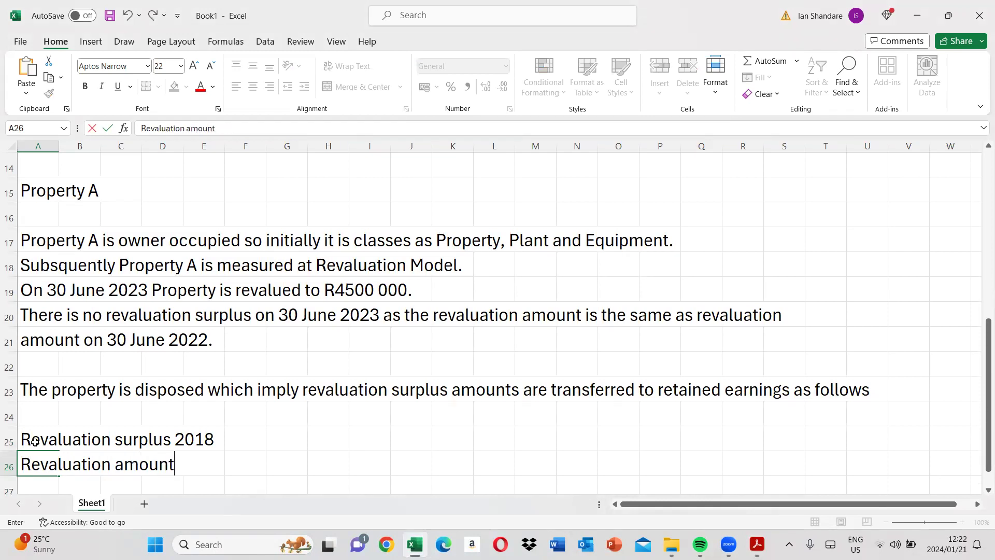
key("Tab")
key("Tab")
key("Tab")
key("Tab")
key("Tab")
key("Tab")
key("Tab")
type("4 800 000")
key("Return")
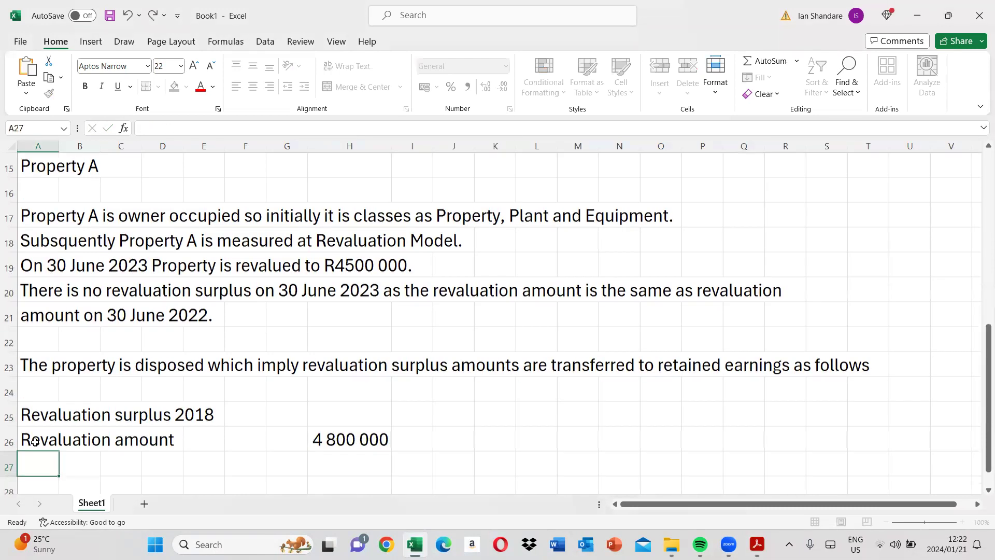
Enter "Cost" in cell A27 with the value -4400000 in cell H27
type("Cost")
key("Tab")
key("Tab")
key("Tab")
key("Tab")
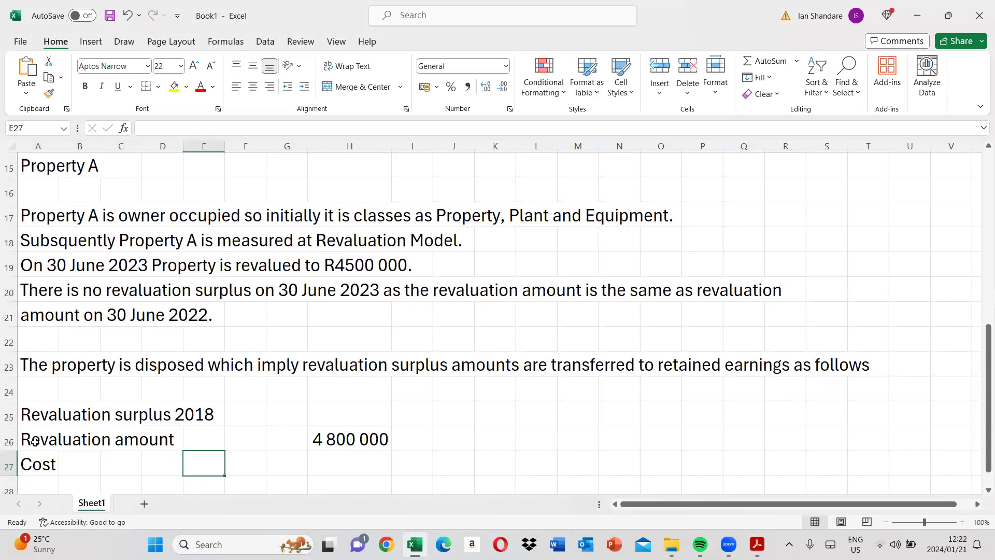
key("Tab")
key("Tab")
key("Tab")
type("-4400000")
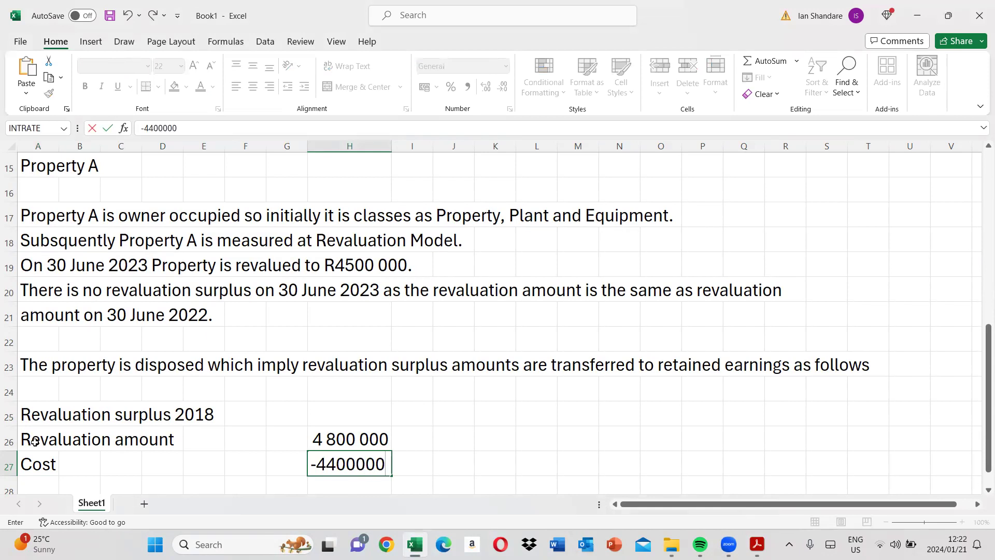
key("Return")
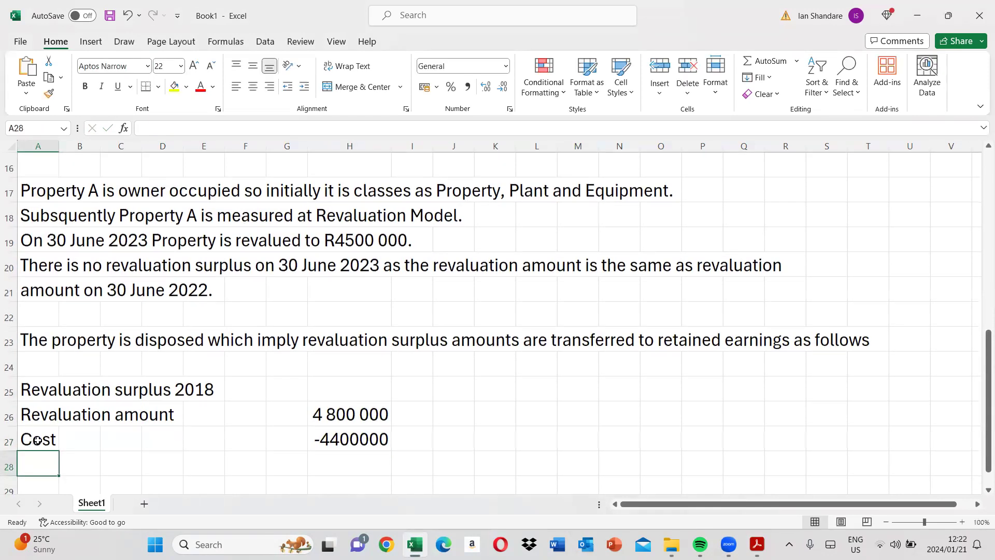
Add a bottom border to cell H27 and enter the difference 400 000 in cell H28
left_click(350, 439)
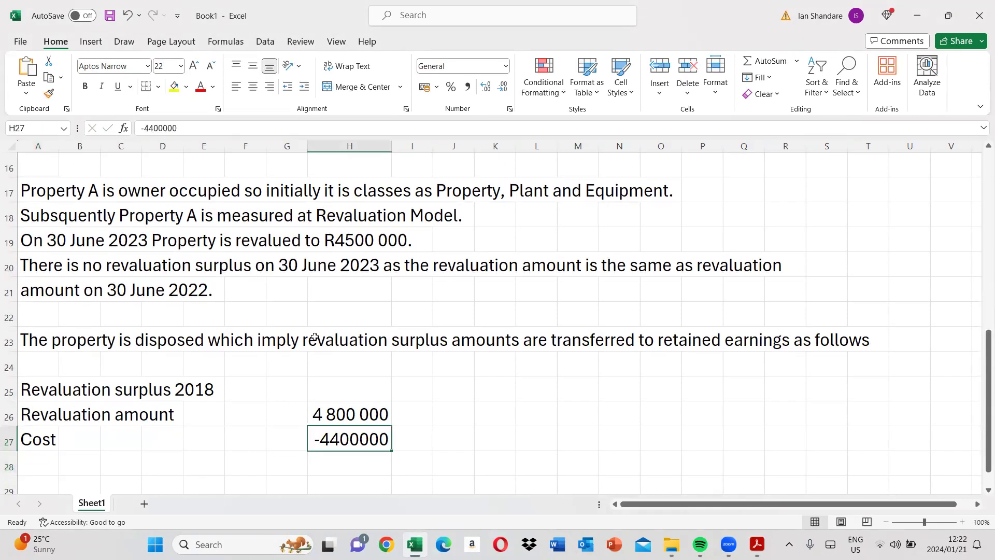
left_click(352, 469)
type("400 000")
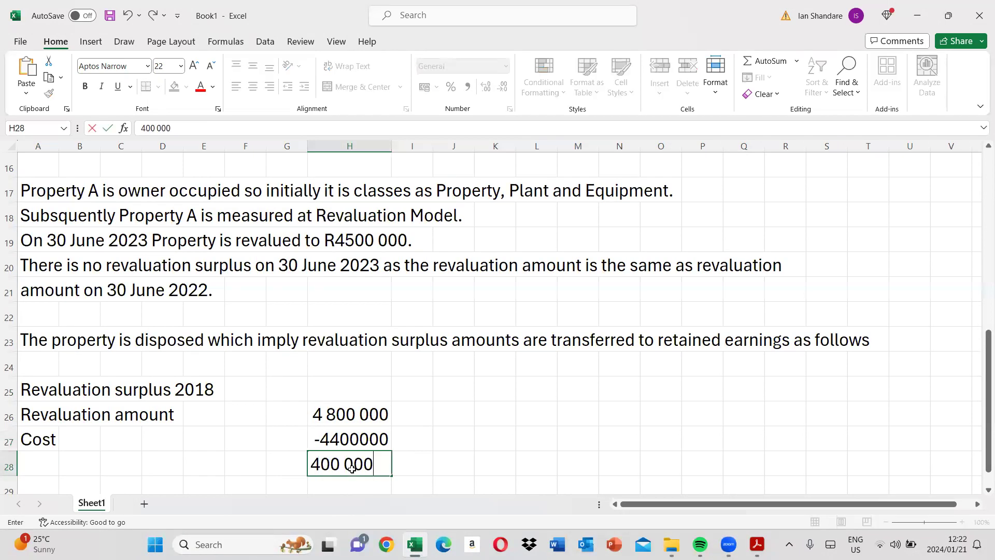
key("Return")
Begin the label in cell A29 with "Tax on revaluation (400 000*80%*"
key("Left")
key("Left")
key("Left")
key("Left")
key("Left")
key("Left")
key("Left")
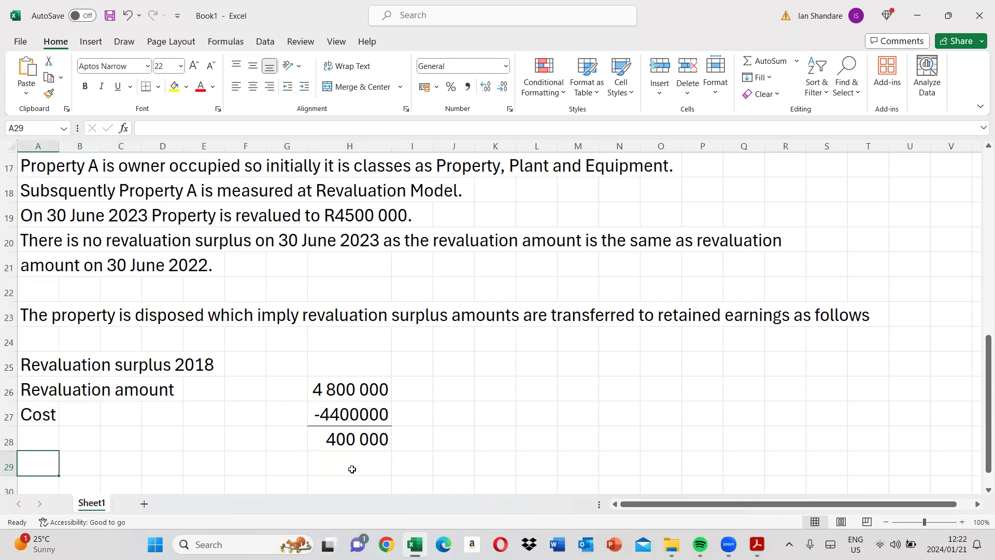
type("Tax on revaluation (400 000*80")
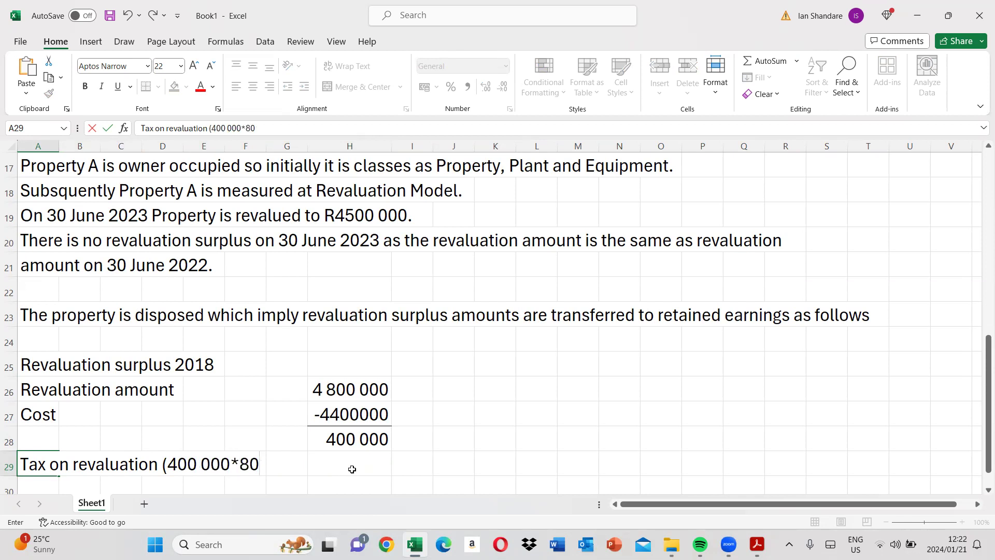
type("%*")
Find the normal tax rate under Additional information in the exam PDF and highlight "27% and"
left_click(762, 541)
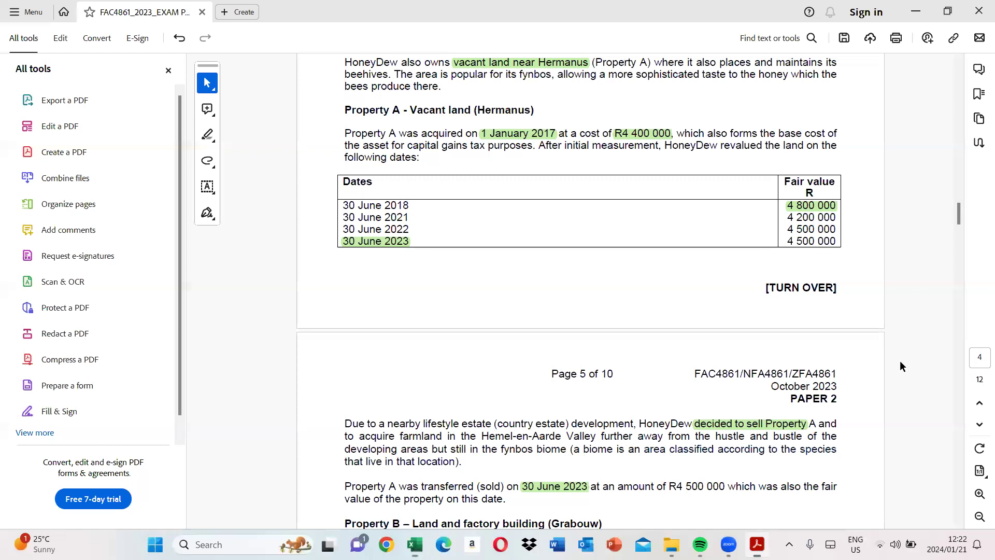
left_click(959, 451)
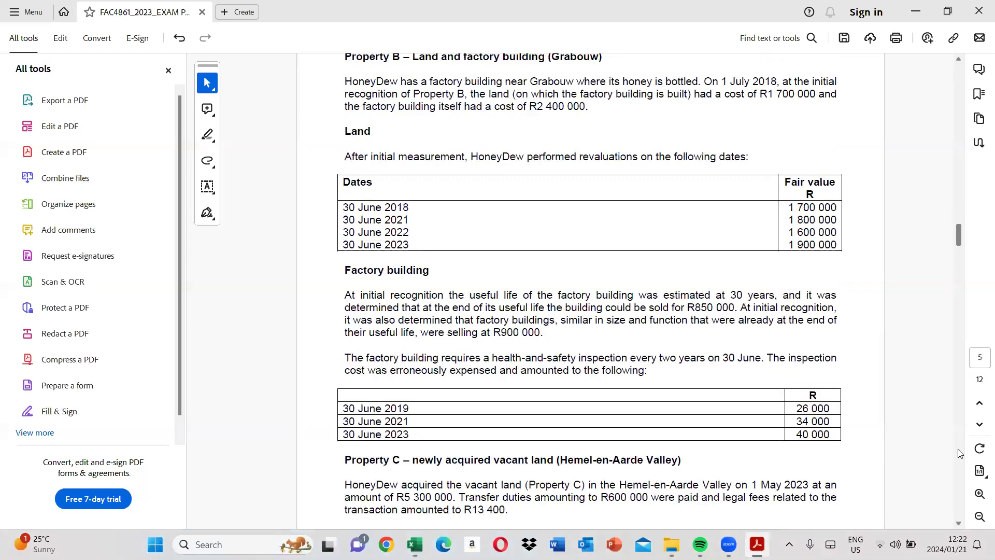
left_click(959, 452)
left_click(959, 452)
left_click(959, 453)
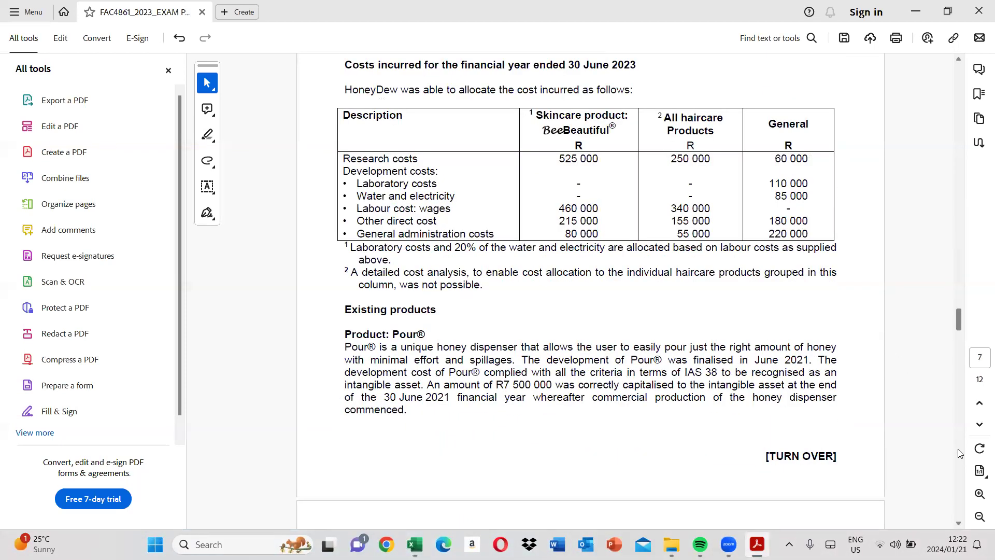
left_click(959, 453)
left_click(960, 453)
left_click(960, 454)
left_click(960, 454)
left_click(959, 454)
left_click(958, 449)
left_click(955, 389)
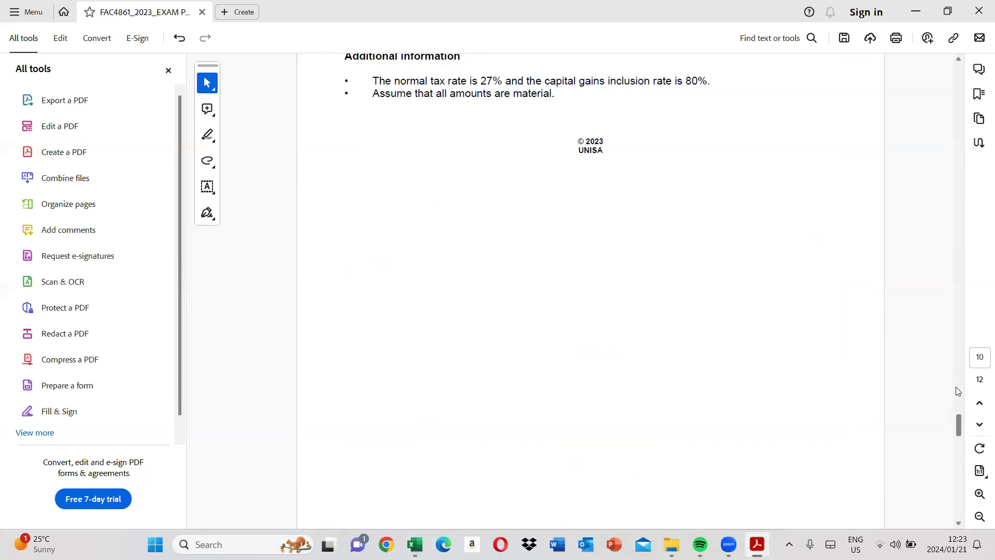
left_click(958, 392)
left_click(956, 465)
left_click_drag(477, 81, 504, 81)
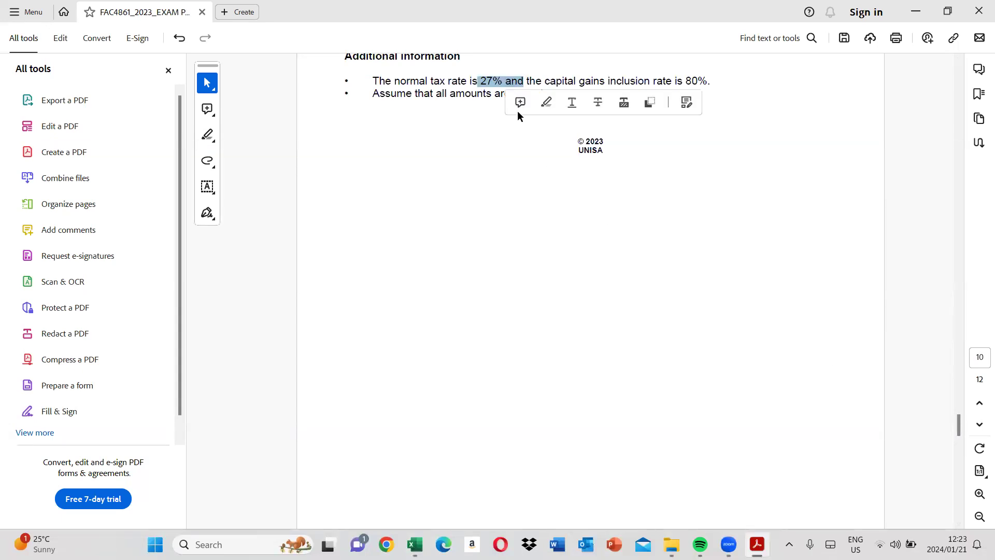
left_click(540, 103)
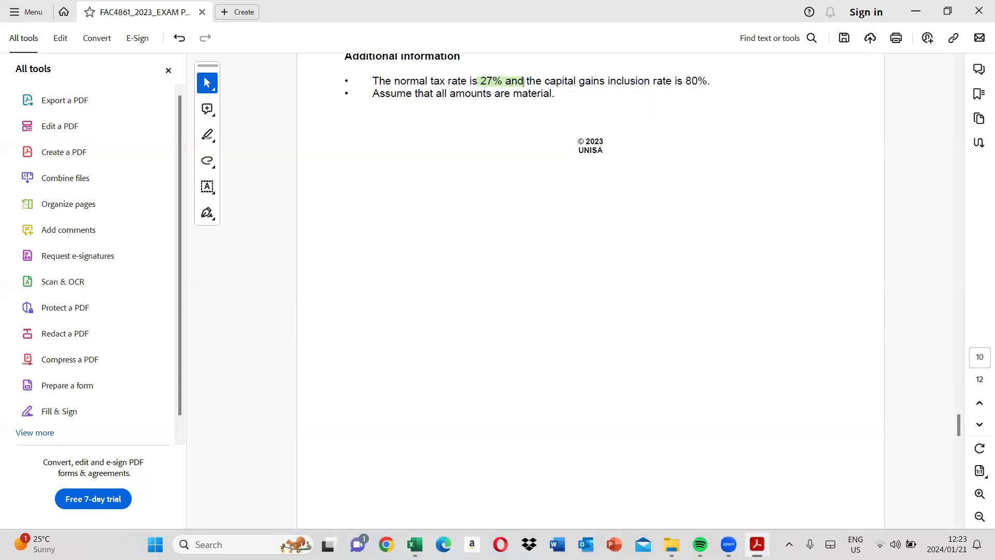
Return to Excel and complete the tax label in cell A29 with "27%)"
key("alt+Tab")
type("27%)")
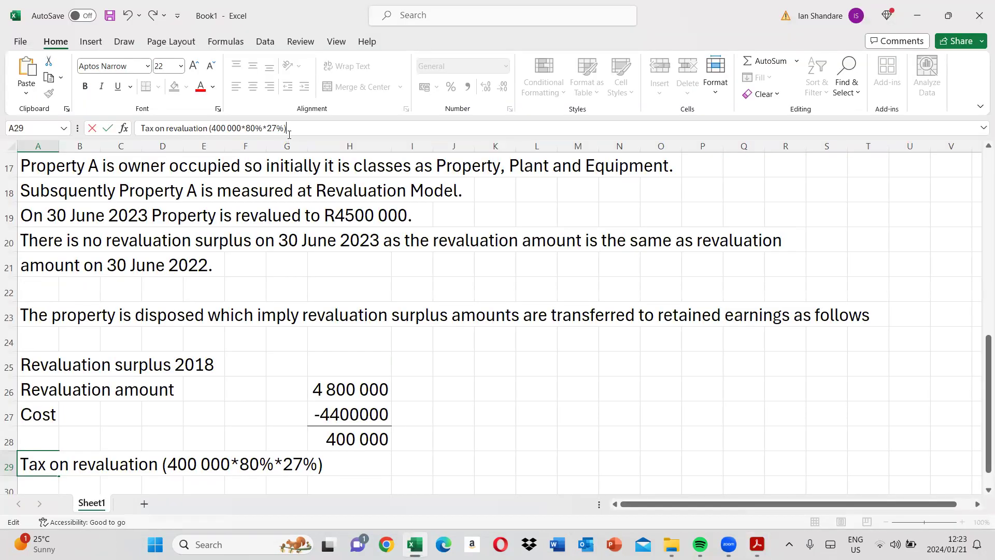
key("Tab")
Insert a blank column at column G to make room for the long tax label
left_click(297, 148)
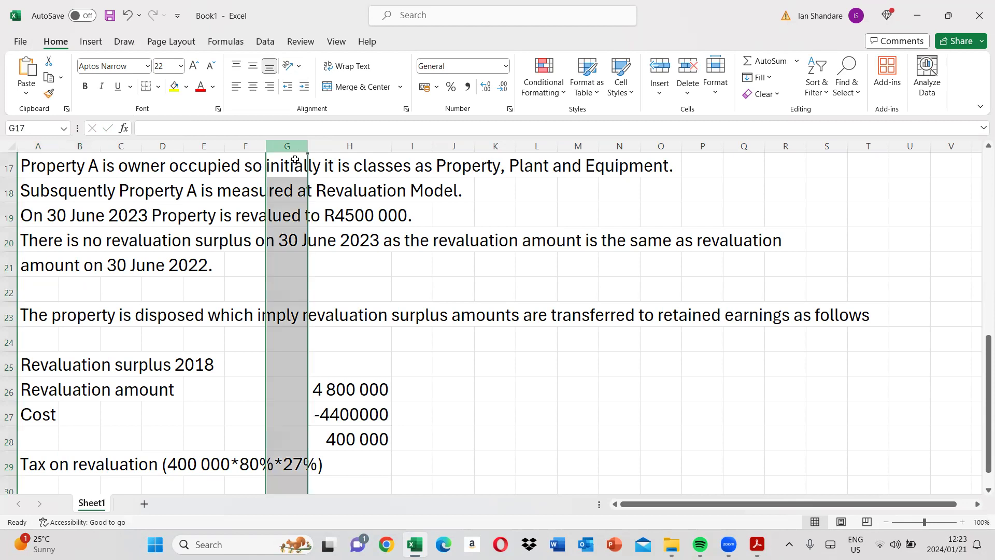
right_click(284, 182)
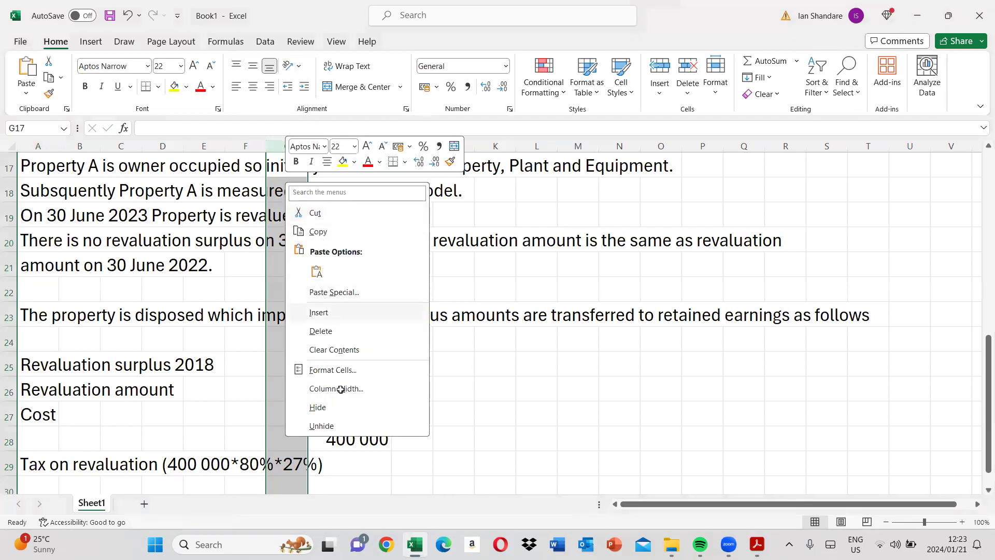
left_click(327, 314)
Calculate the tax on revaluation in cell I29 with the formula =-400000*80%*27%
left_click(402, 469)
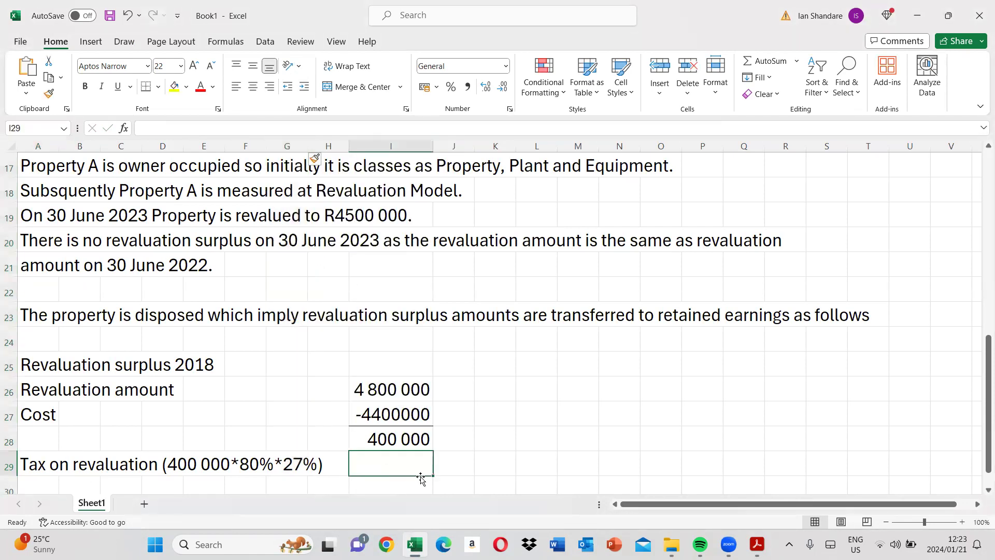
type("=-4")
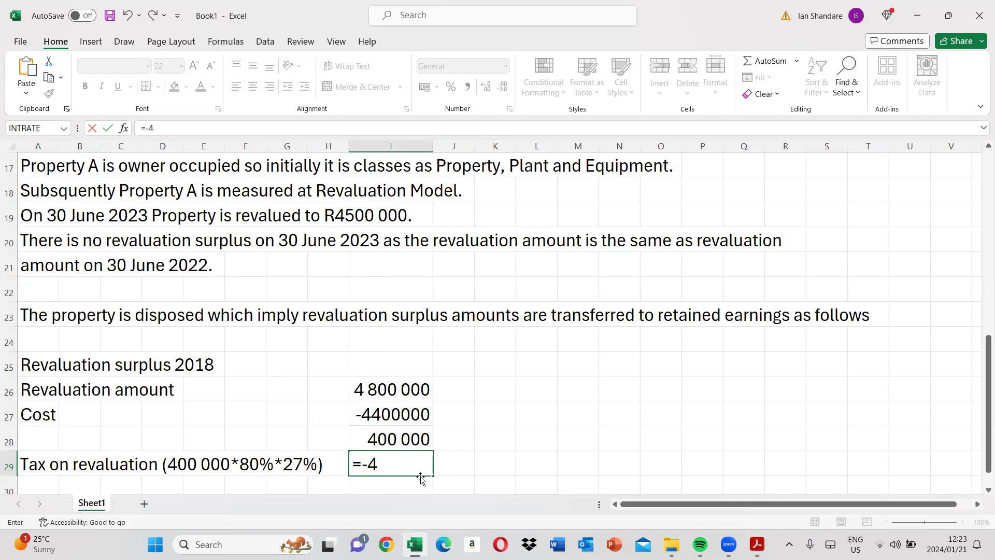
type("00000*80%*27%")
key("Return")
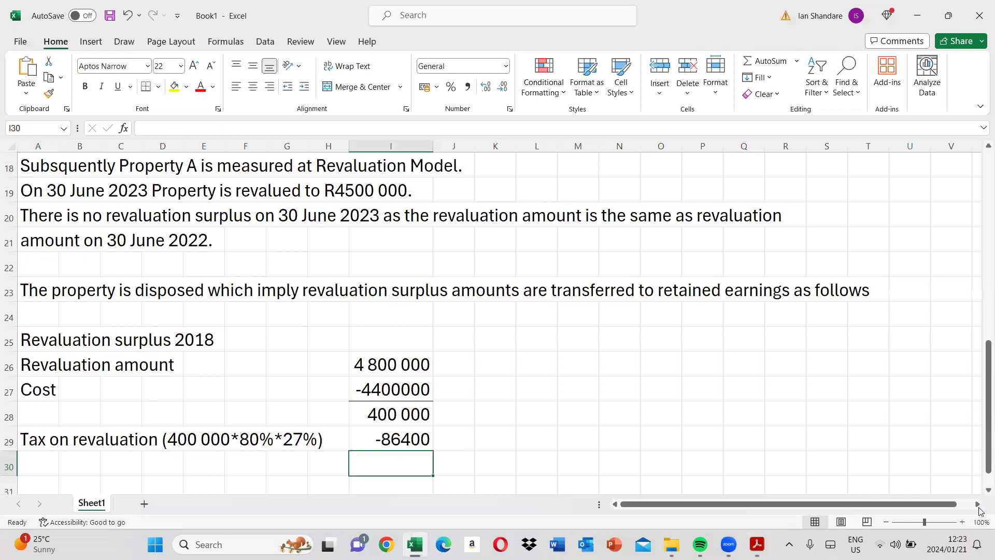
Label cell A30 "Revaluation surplus" below the tax on revaluation row
scroll(981, 495, "down", 1)
left_click(44, 401)
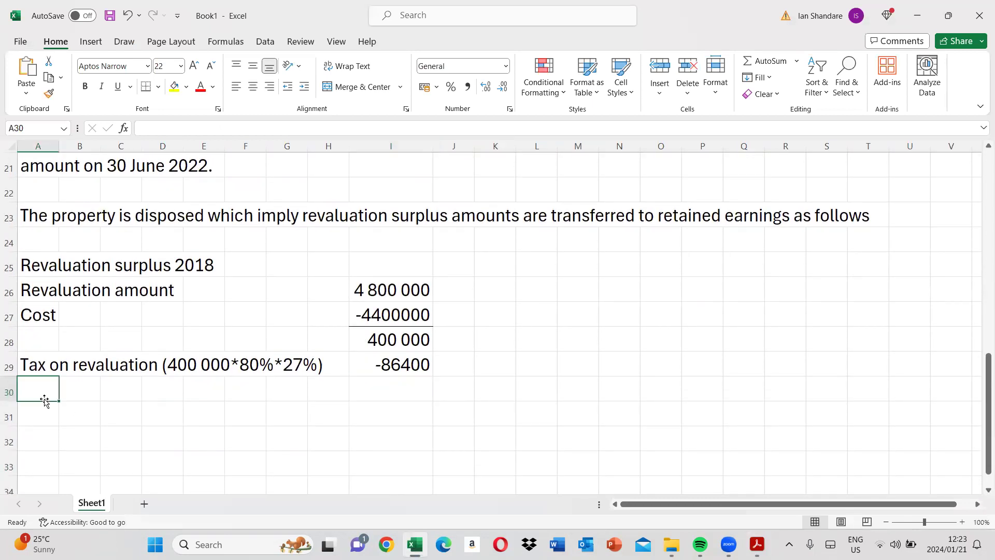
type("Revalu")
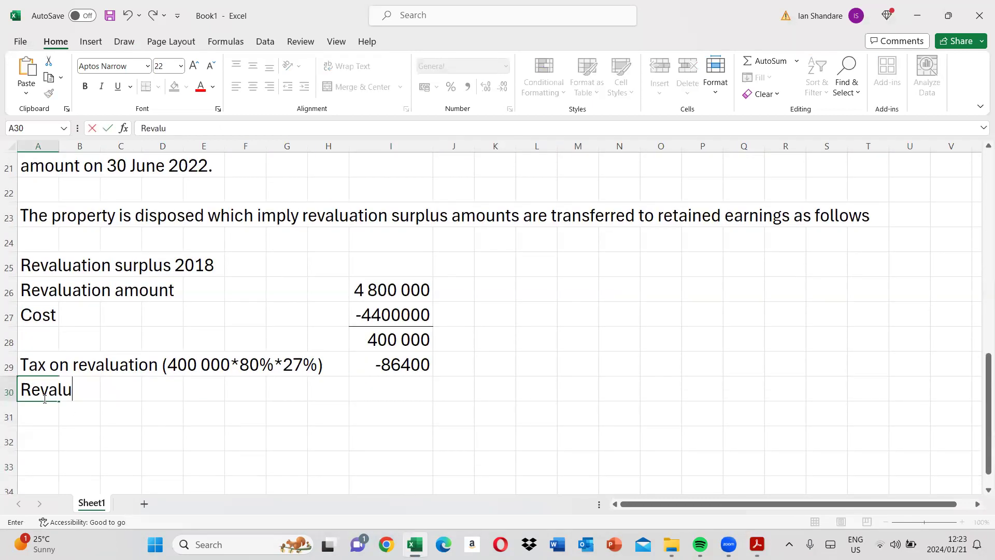
type("at")
type("surplus")
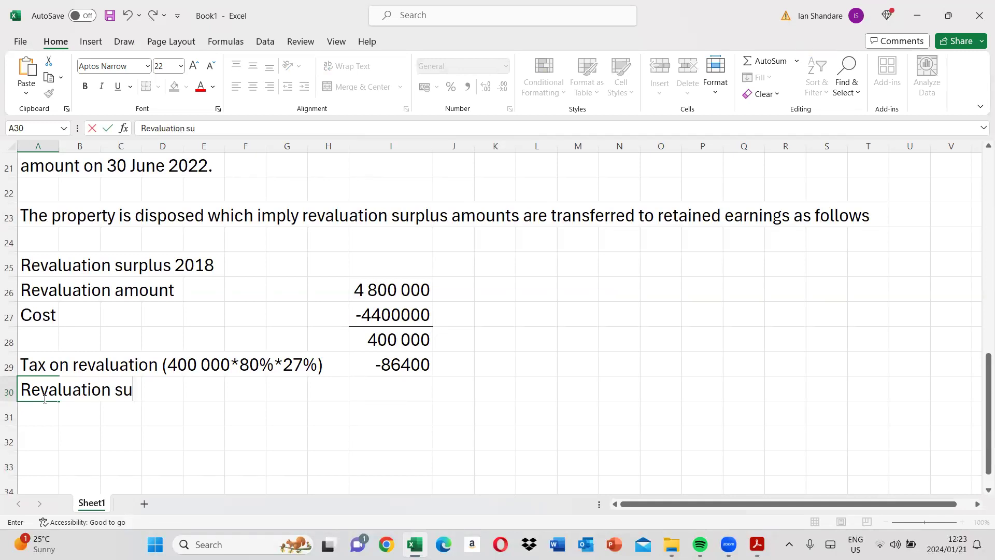
Sum I28:I29 in cell I30 and add a bottom border to the tax amount in I29
key("Tab")
key("Tab")
key("Tab")
key("Tab")
key("Tab")
key("Tab")
key("Tab")
key("Tab")
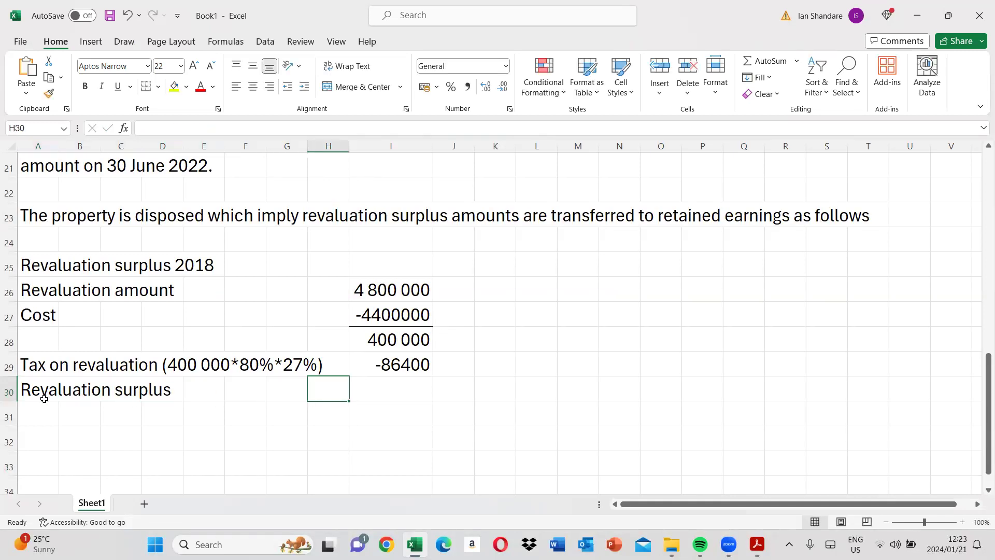
type("=sum(")
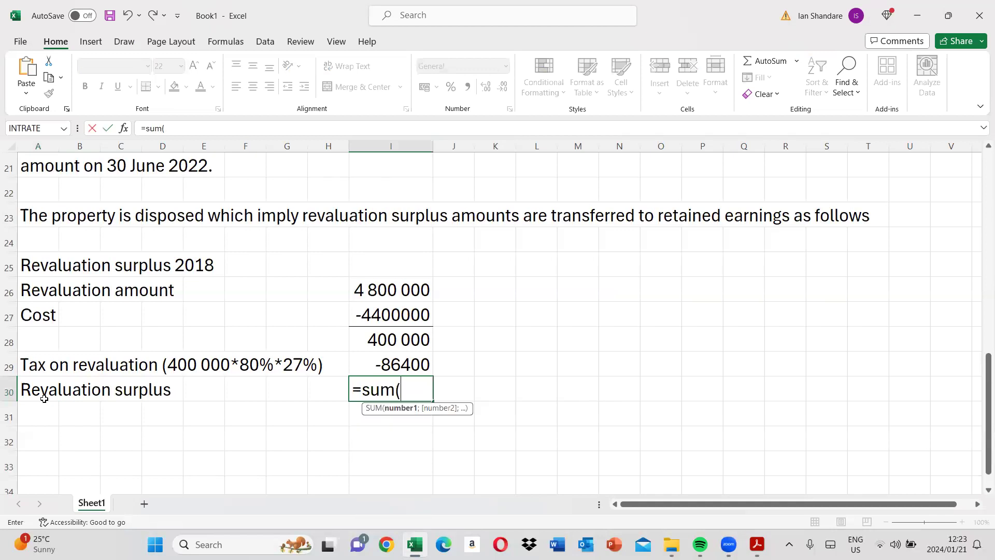
left_click_drag(385, 343, 390, 351)
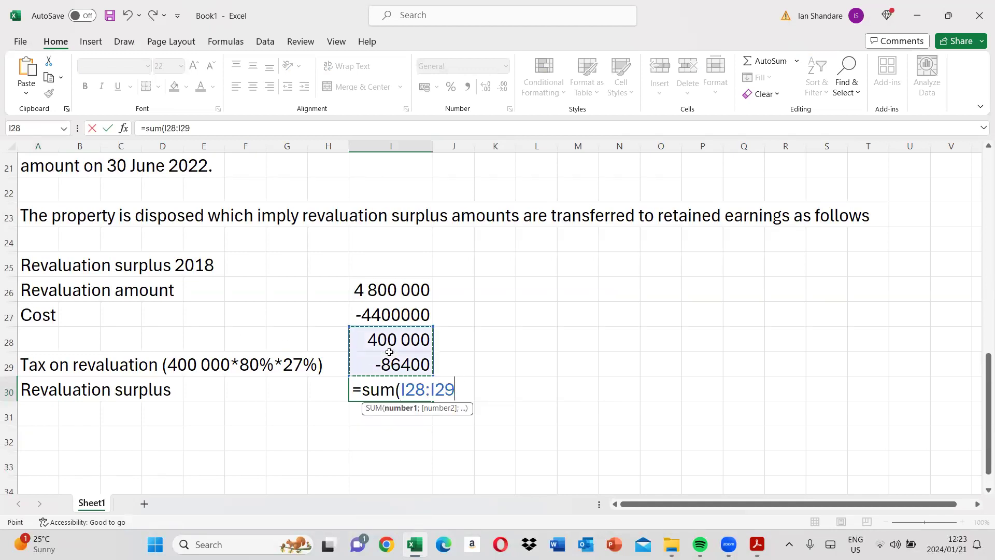
key("Return")
left_click(395, 366)
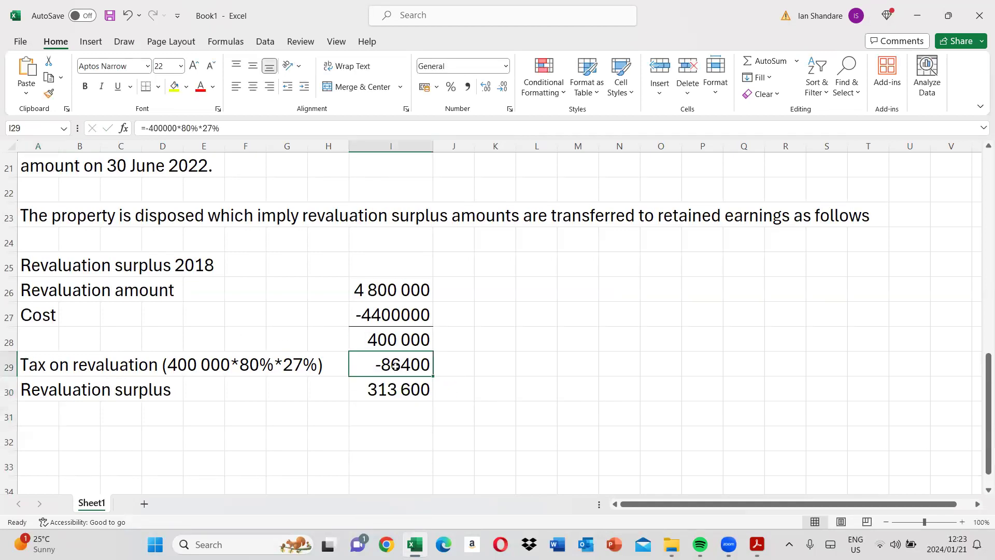
left_click(146, 87)
Enter the year 2019 as a heading in cell A32
left_click(41, 437)
type("2019")
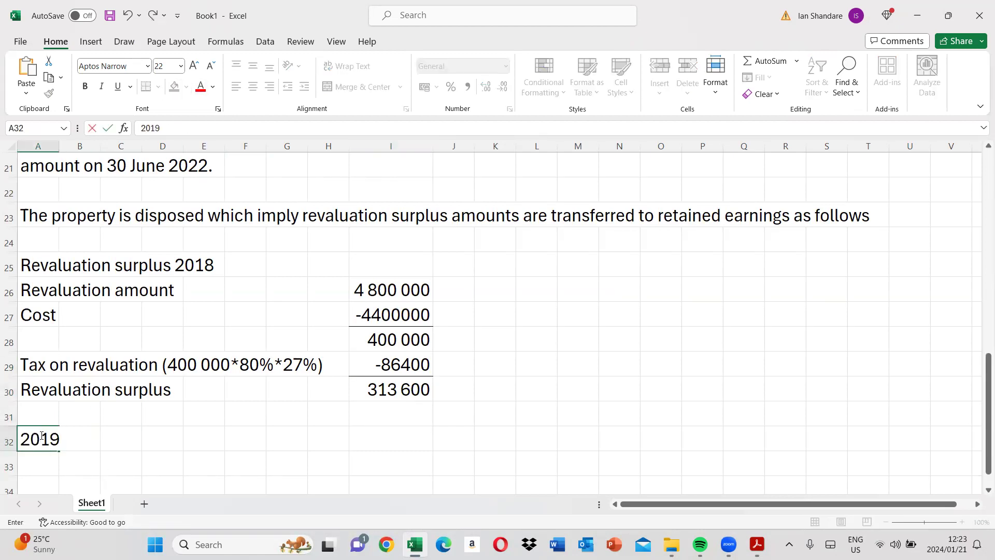
key("Return")
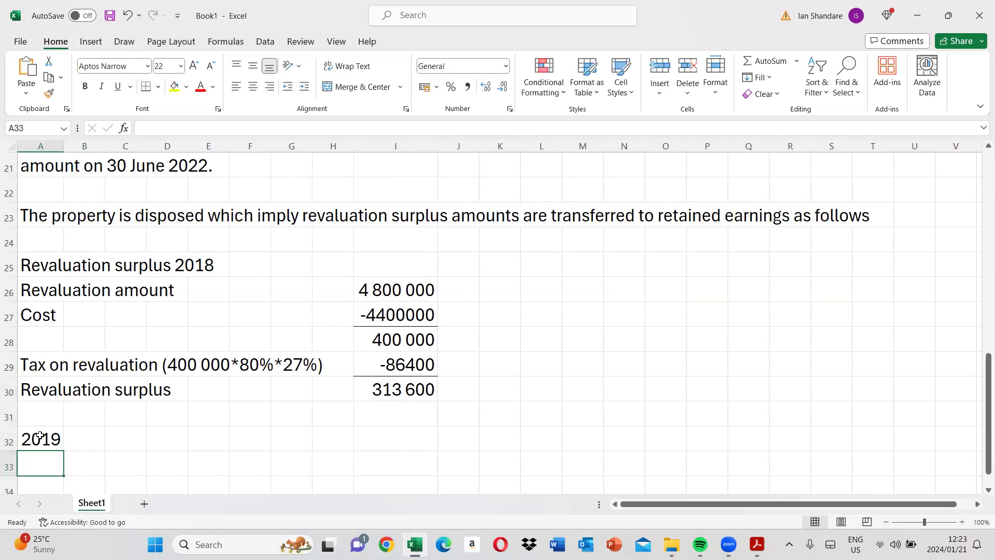
Check Property A's revaluation dates in the exam PDF, and set the year heading in Excel cell A32 to 2021
left_click(758, 543)
scroll(954, 132, "up", 15)
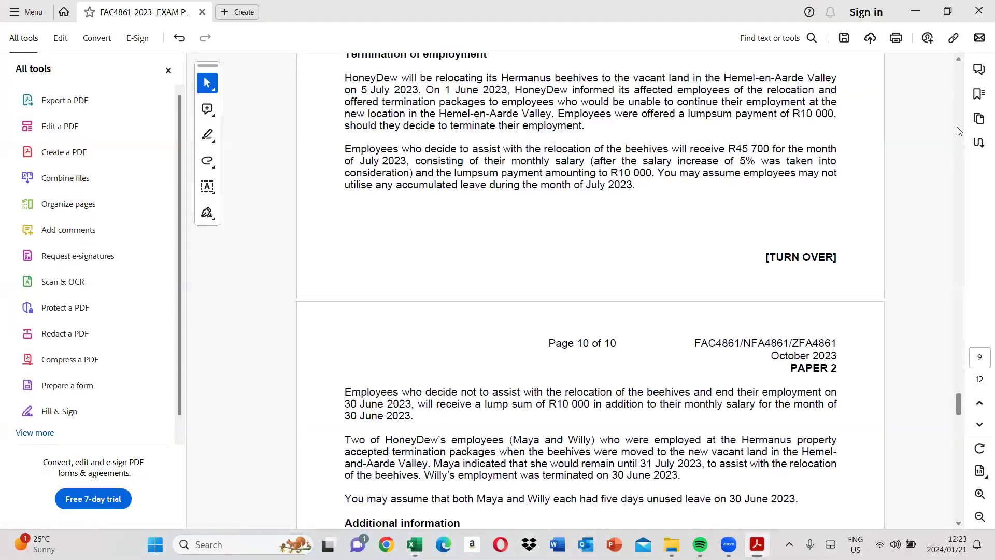
scroll(956, 127, "up", 20)
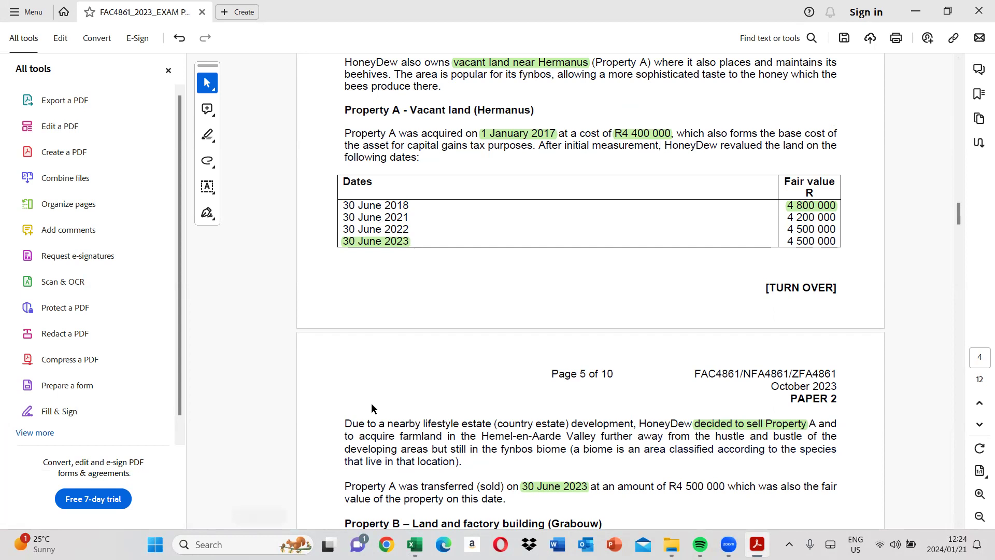
key("alt+Tab")
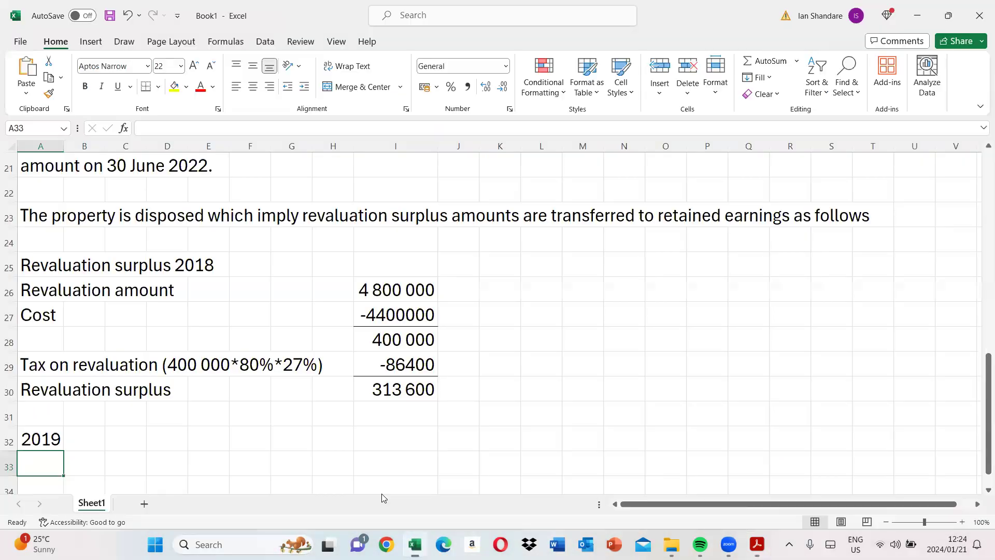
left_click(45, 435)
type("2021")
key("Return")
Switch to the exam PDF and highlight the 30 June 2021 fair value of 4 200 000
left_click(757, 545)
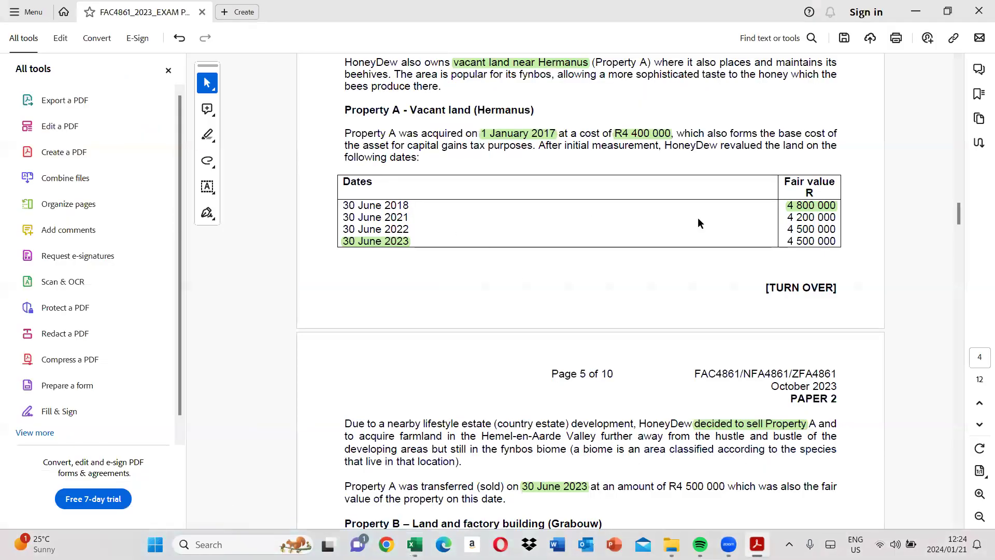
left_click_drag(785, 217, 837, 217)
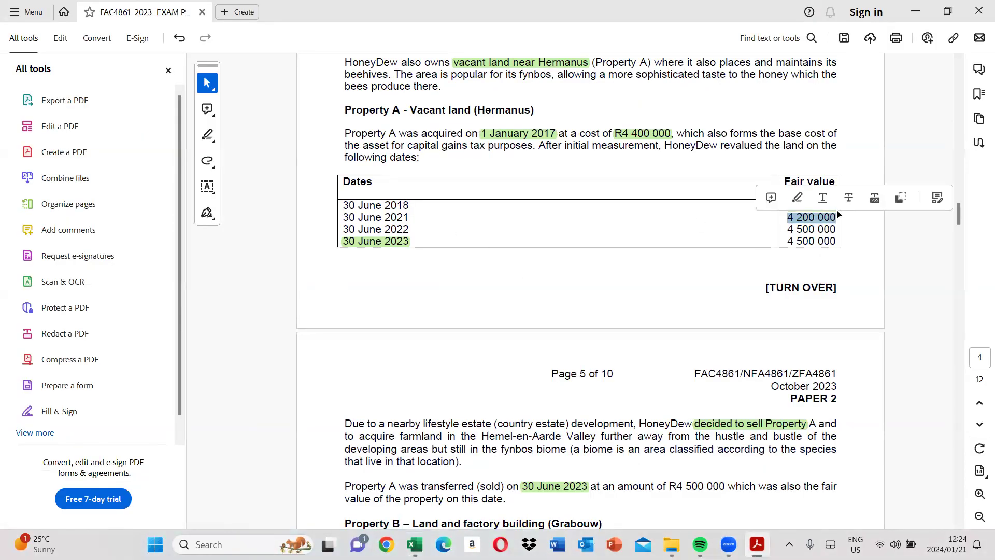
left_click(798, 201)
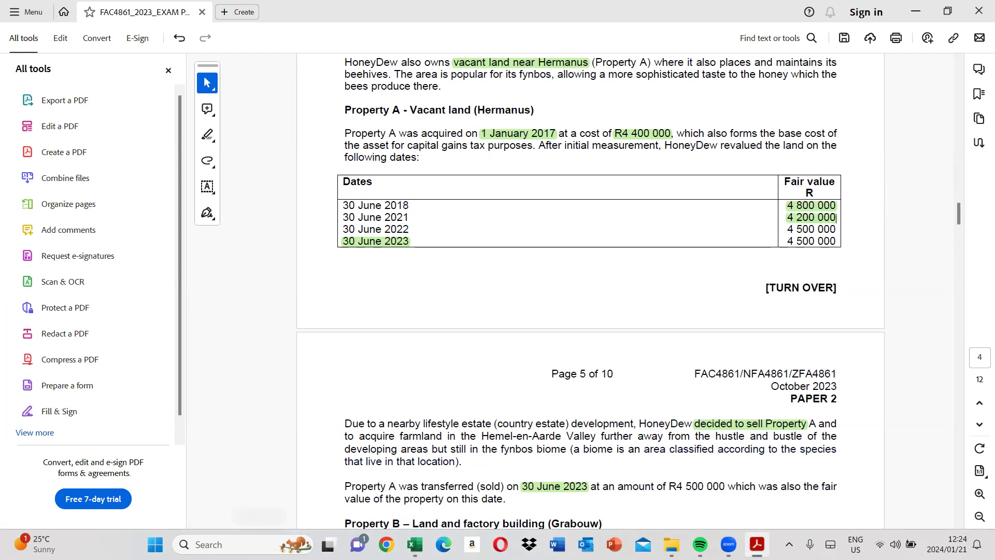
Return to Excel and enter the label "Revaluation deficite." in cell A33 under the 2021 heading
key("alt+Tab")
type("Reval")
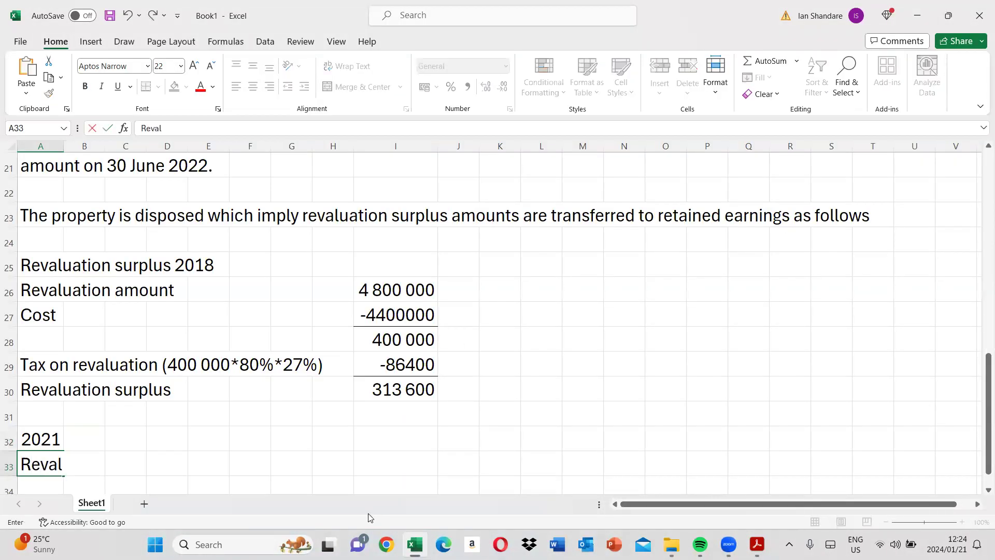
type("uation Loss")
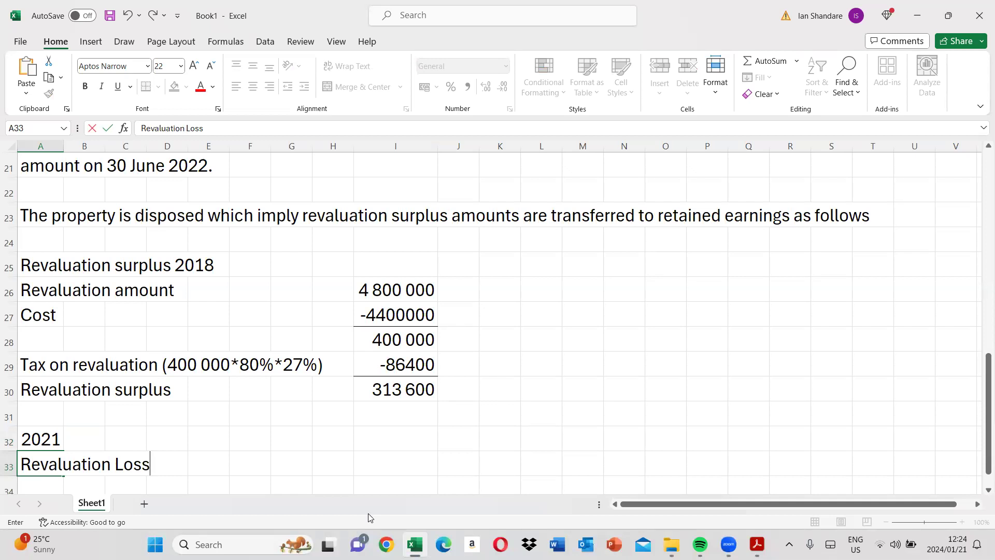
key("BackSpace")
key("BackSpace")
key("BackSpace")
key("BackSpace")
type("deficit")
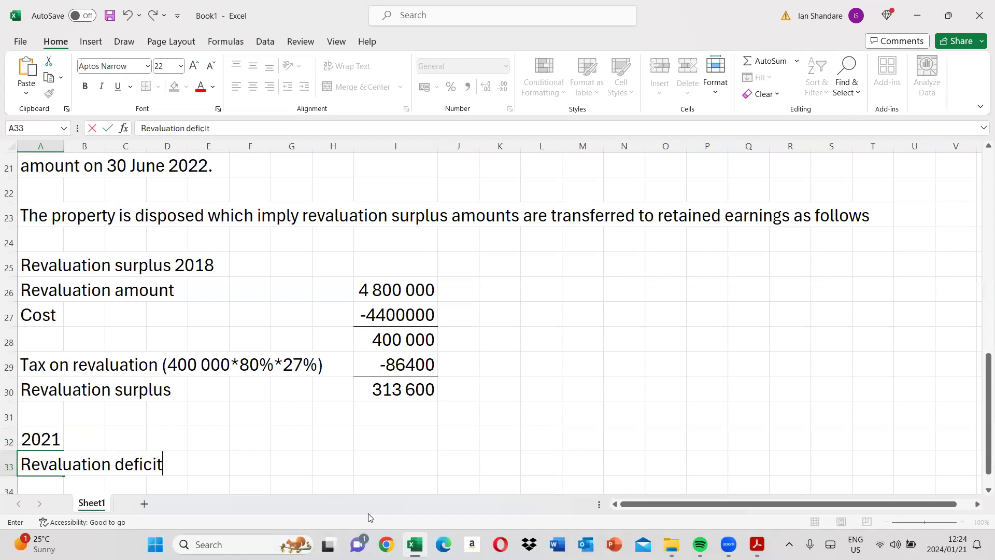
type("e.")
key("Return")
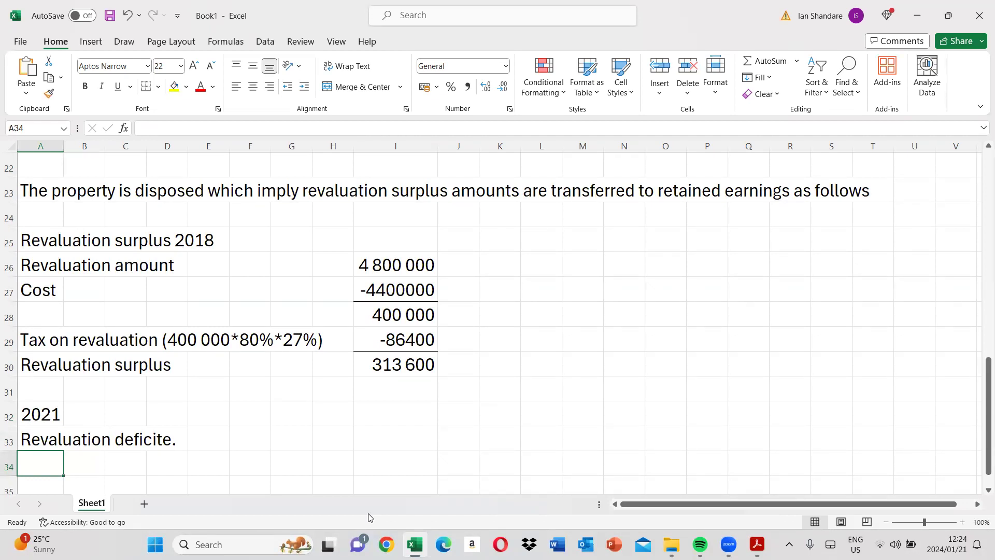
Start a side note with the heading "Revaluation deficite" in O33 and "The difference between new revaluation" in O34
left_click(666, 438)
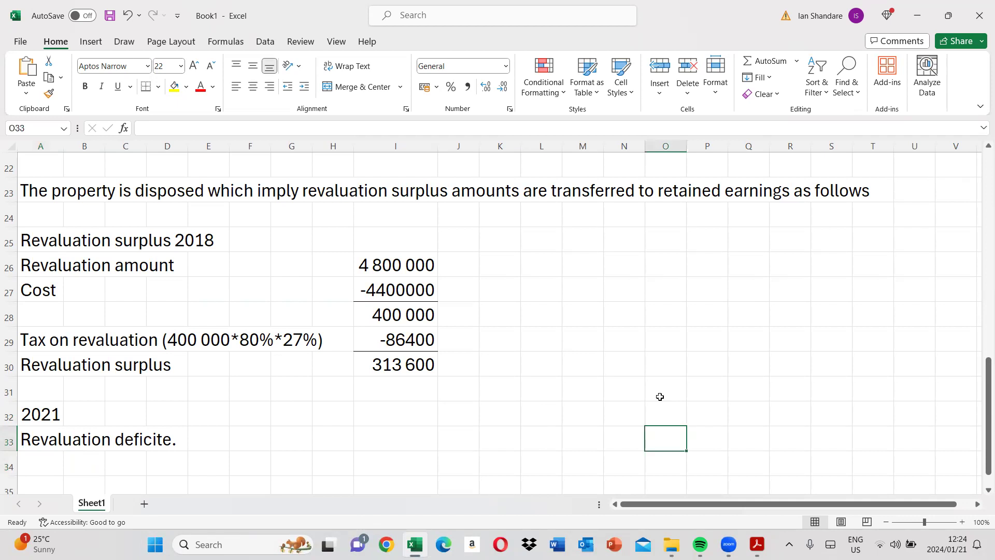
type("Revaluati")
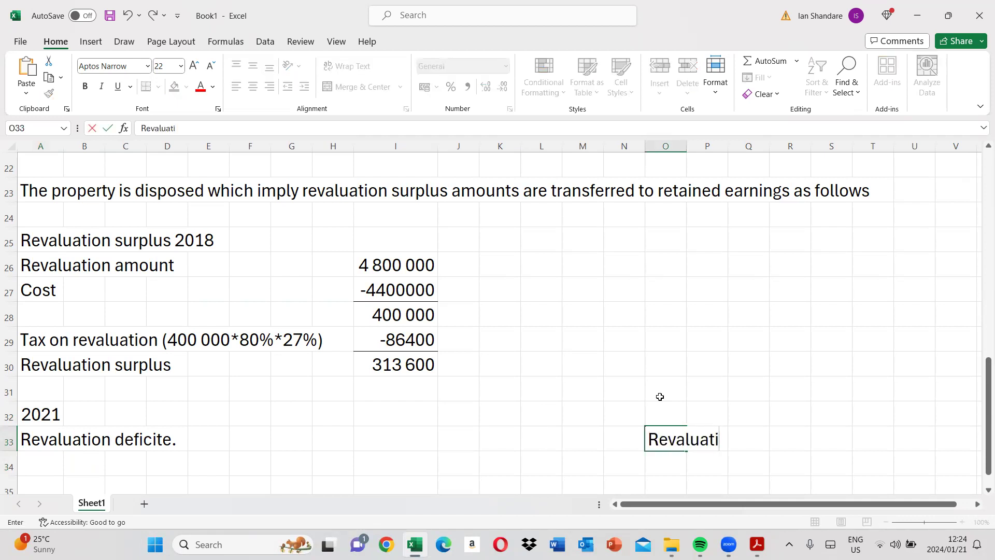
type("on deficite")
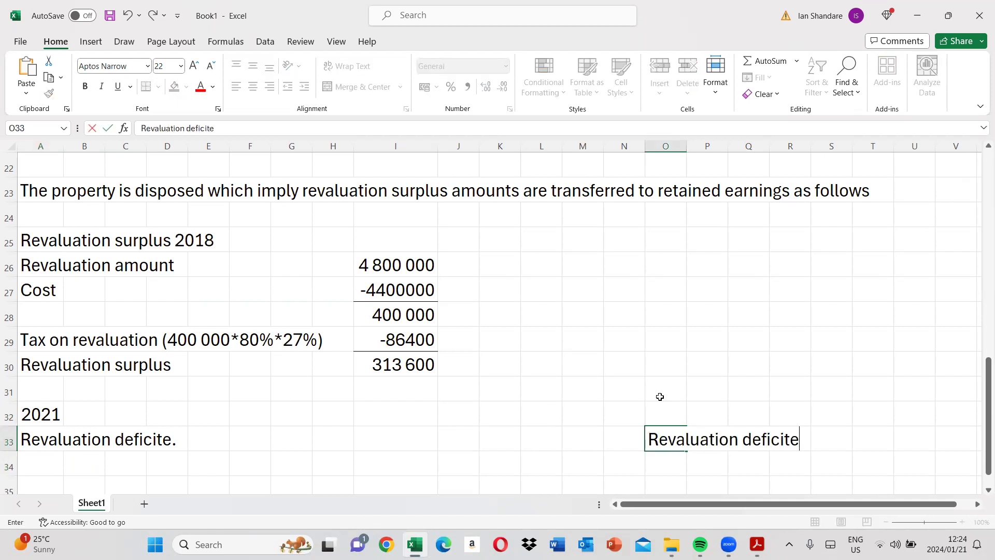
key("Return")
type("Th")
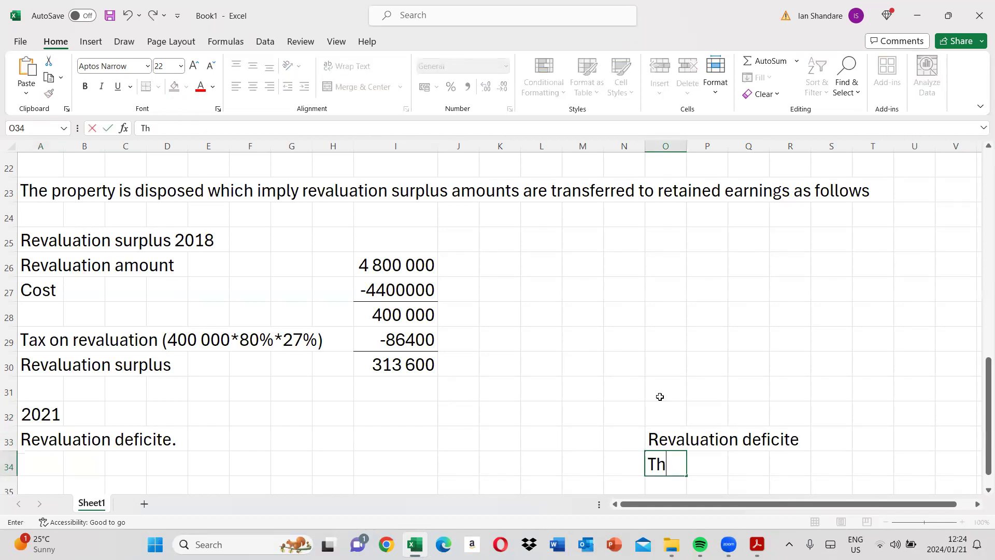
type("e differenc")
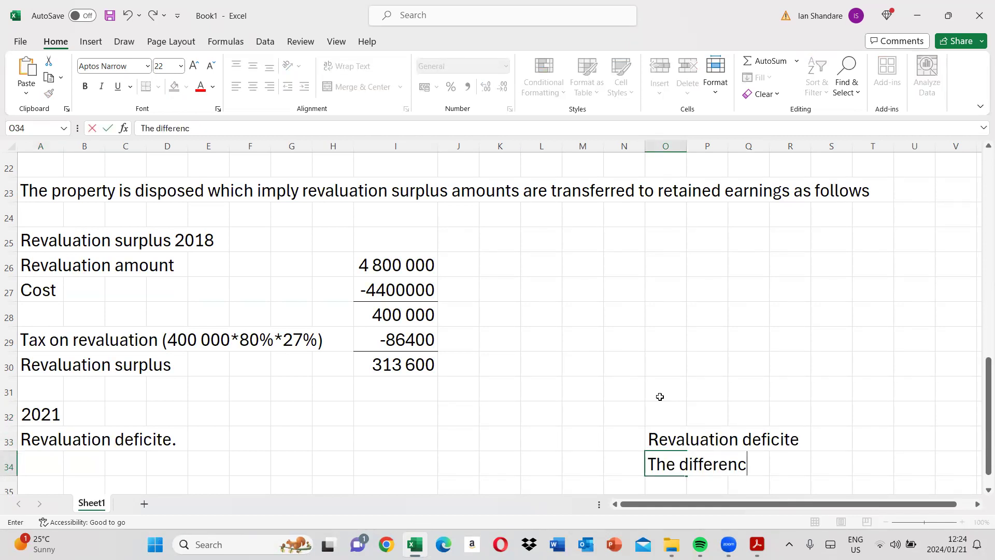
type("e between ne")
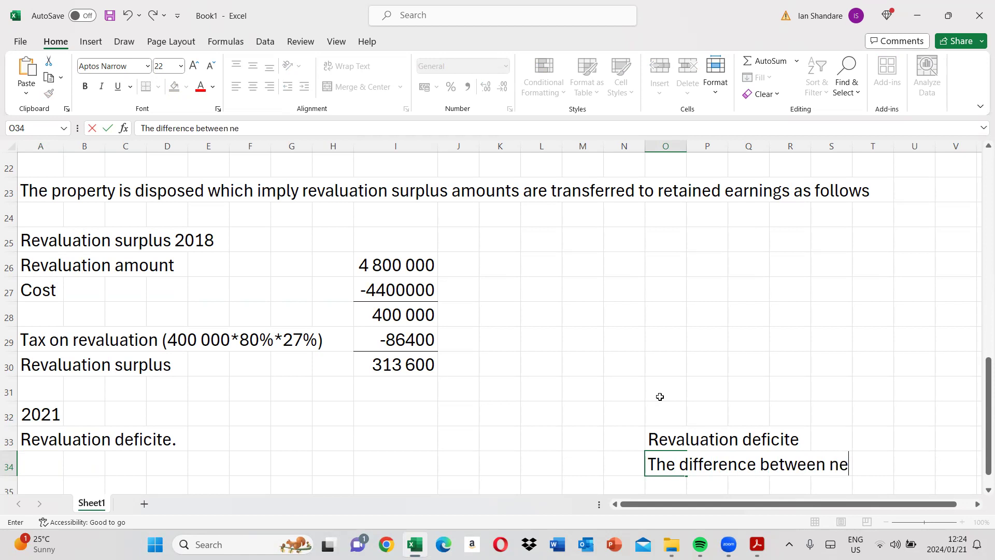
type("w revaluat")
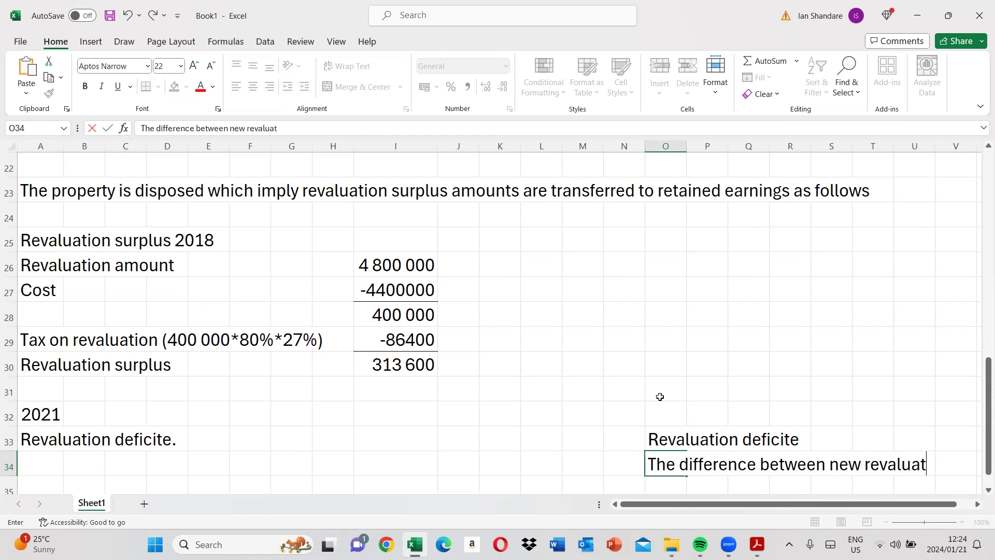
type("ion")
key("Return")
Continue the side note in cell O35 with "amount and cost is transferred to Profit and"
type("amo")
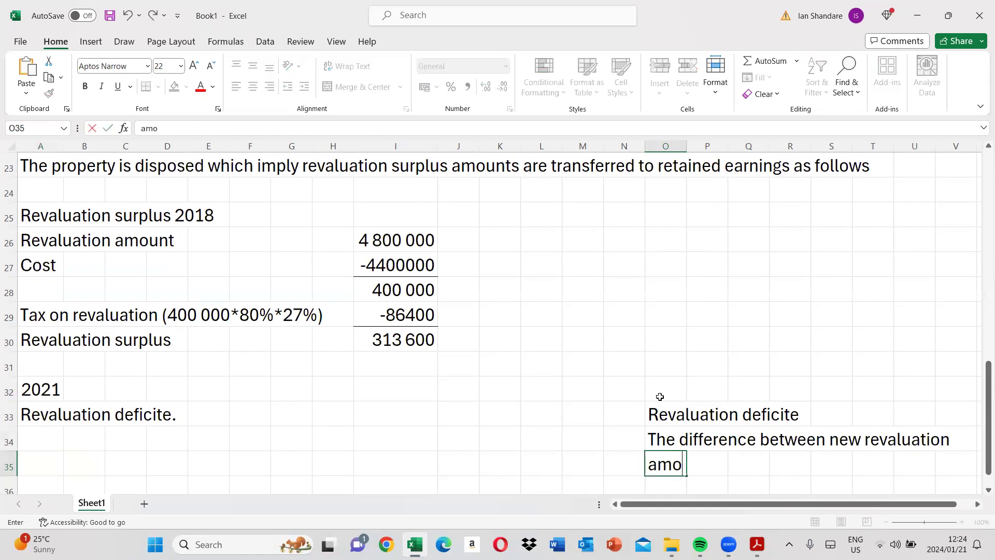
type("unt and co")
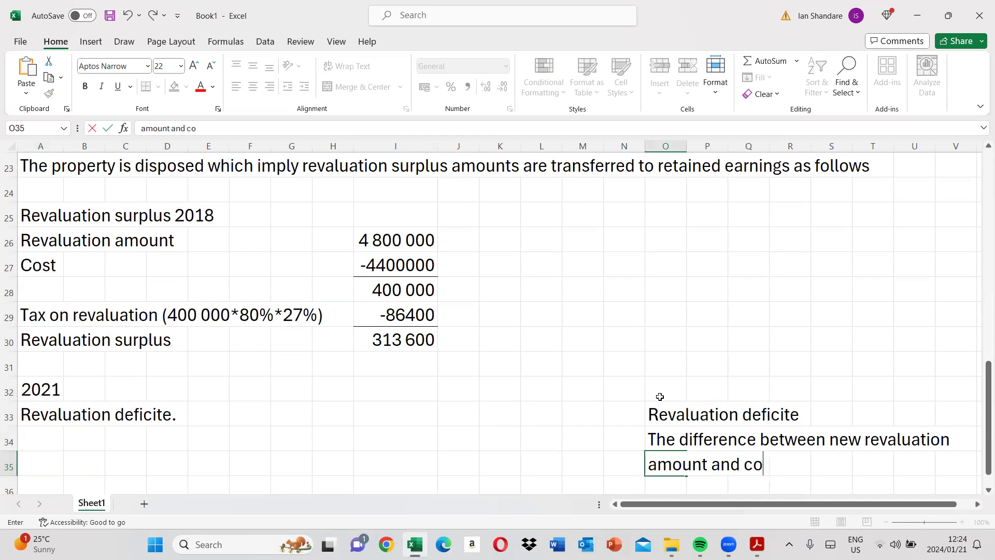
type("st is transfere")
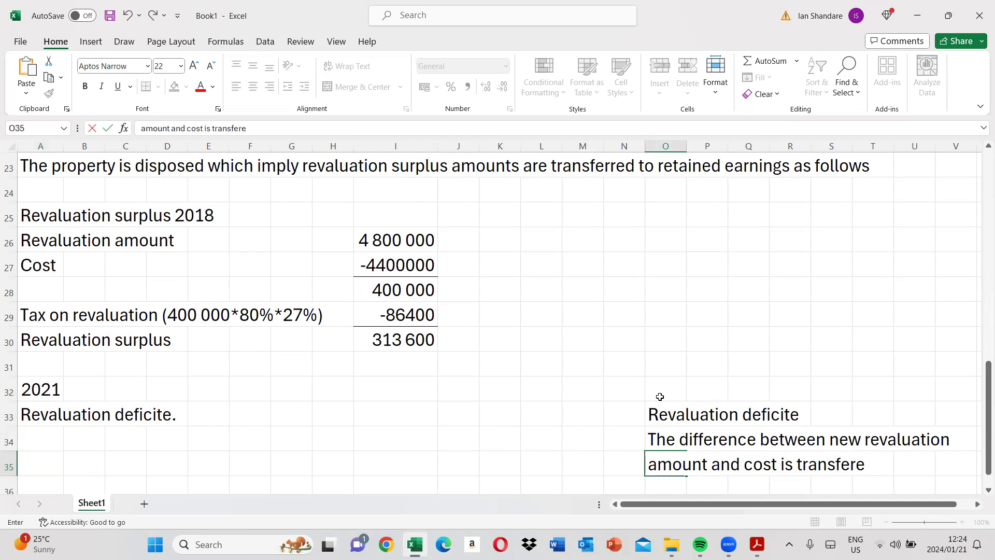
key("BackSpace")
type("red to Prop")
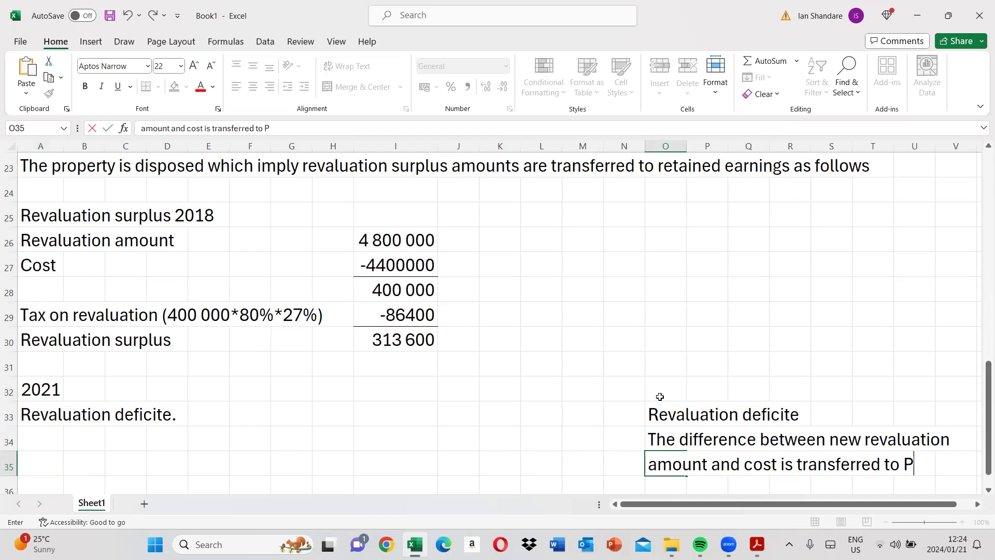
key("BackSpace")
type("f")
key("BackSpace")
key("BackSpace")
type("ofit and")
key("Return")
Continue the side note in cell O36 with "Loss. The difference between Cost and"
type("LOSS")
key("BackSpace")
key("BackSpace")
key("BackSpace")
type("oss.")
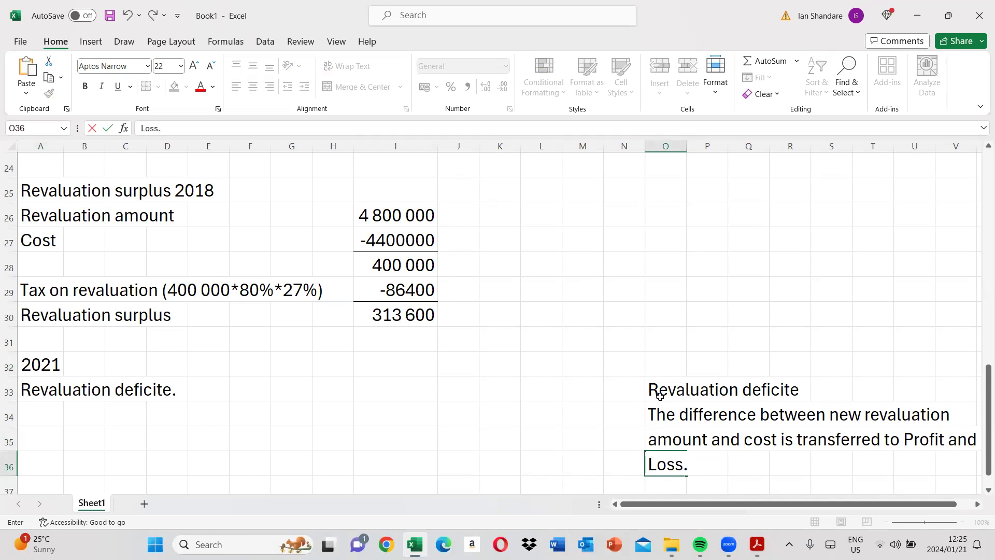
type("The differenc")
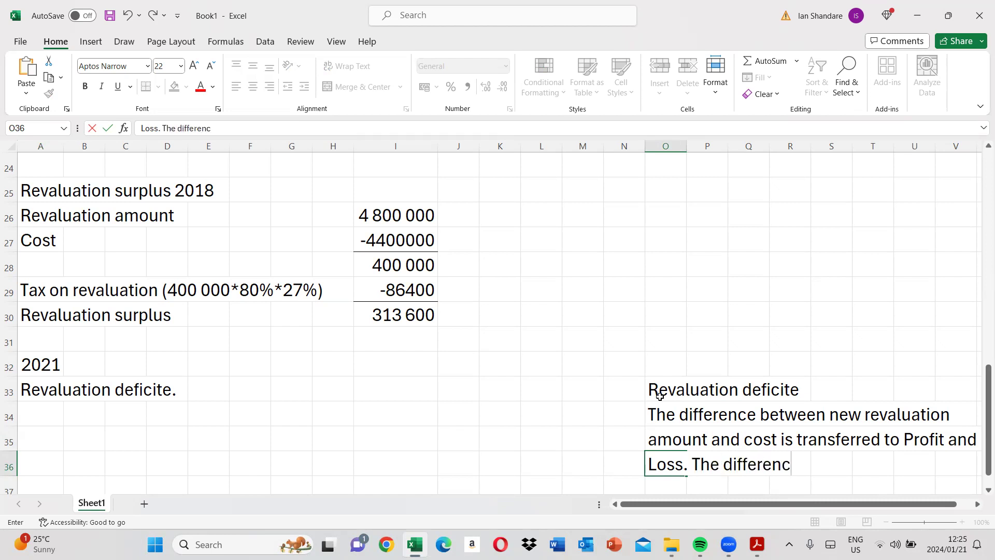
type("e between")
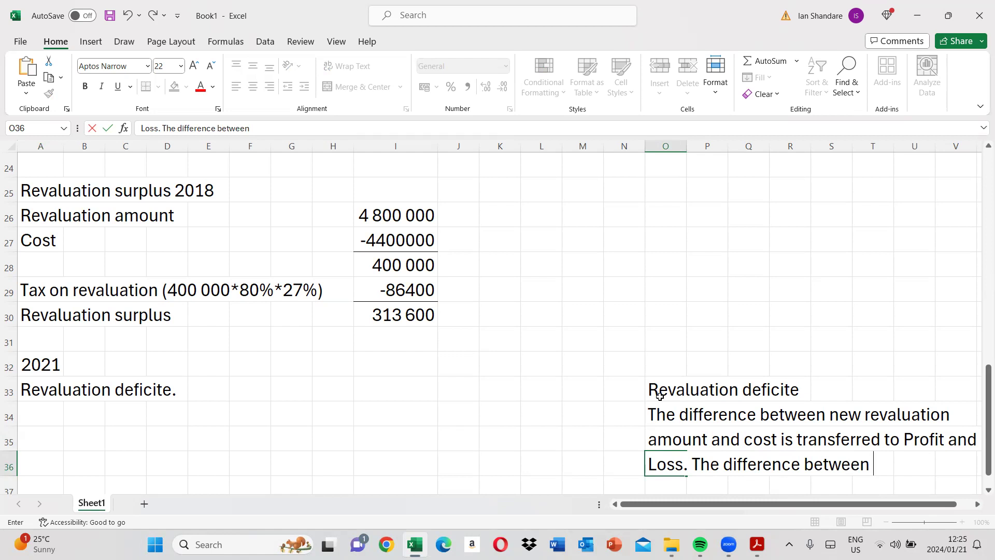
type(" Cost and")
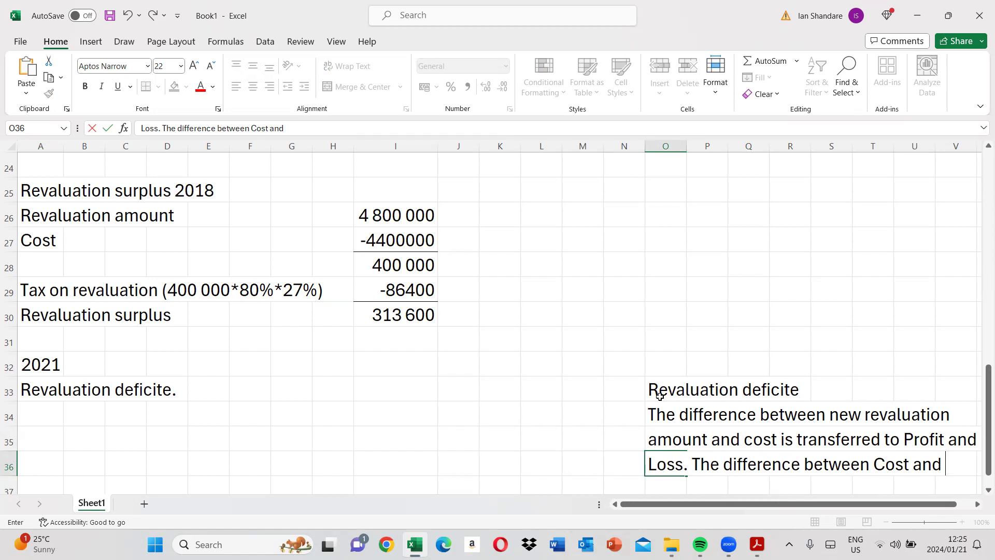
key("Return")
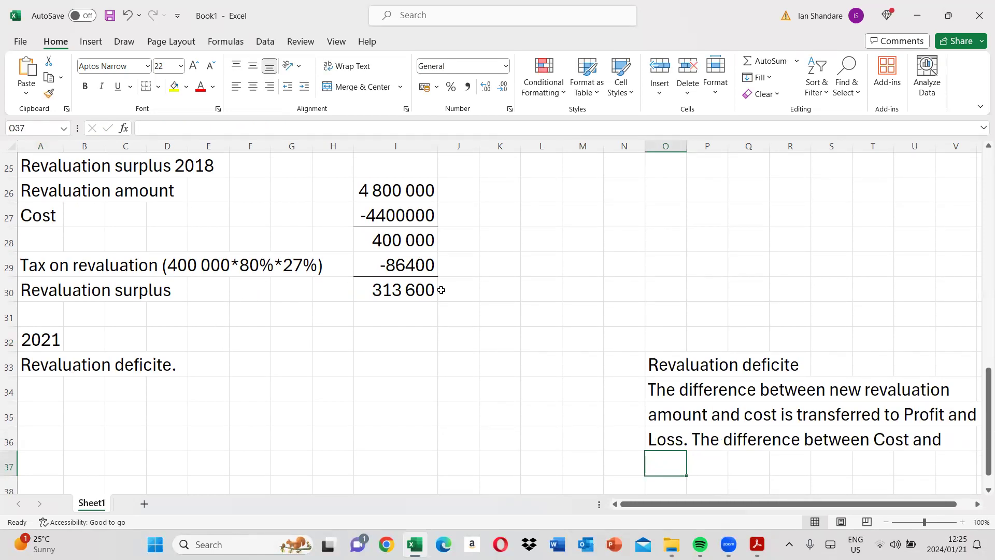
Switch to the exam PDF to check Property A's cost and fair values, and return to the Excel workbook
left_click(757, 544)
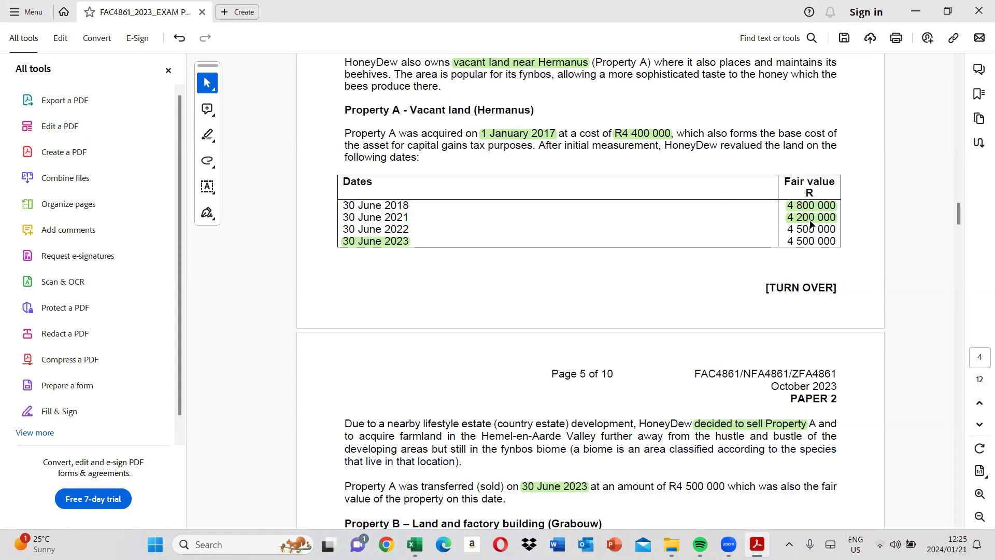
mouse_move(415, 545)
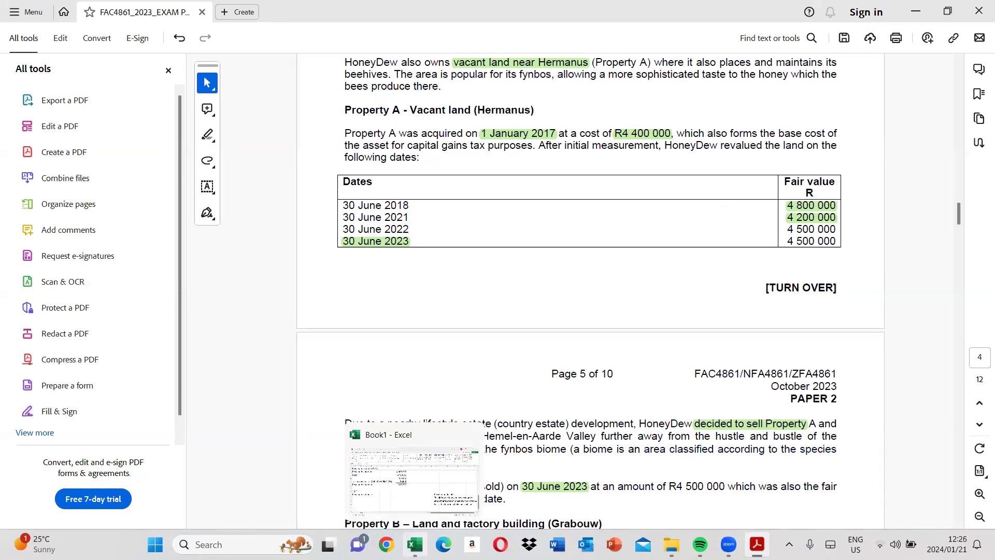
left_click(424, 482)
Draw crossing border lines with a thin solid style: a vertical one between columns K and L, rows 36 to 40, and a horizontal one under K38:N38
left_click(120, 392)
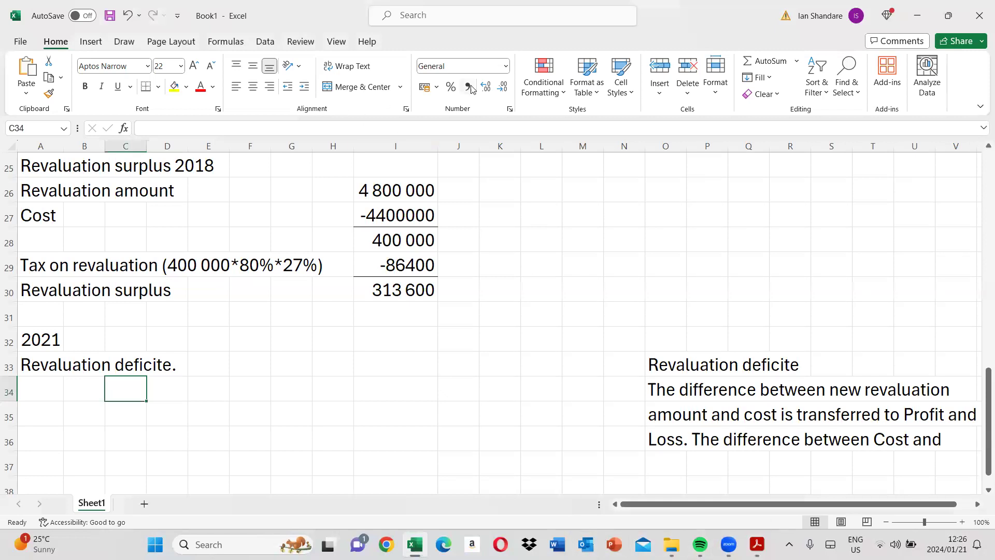
left_click(158, 86)
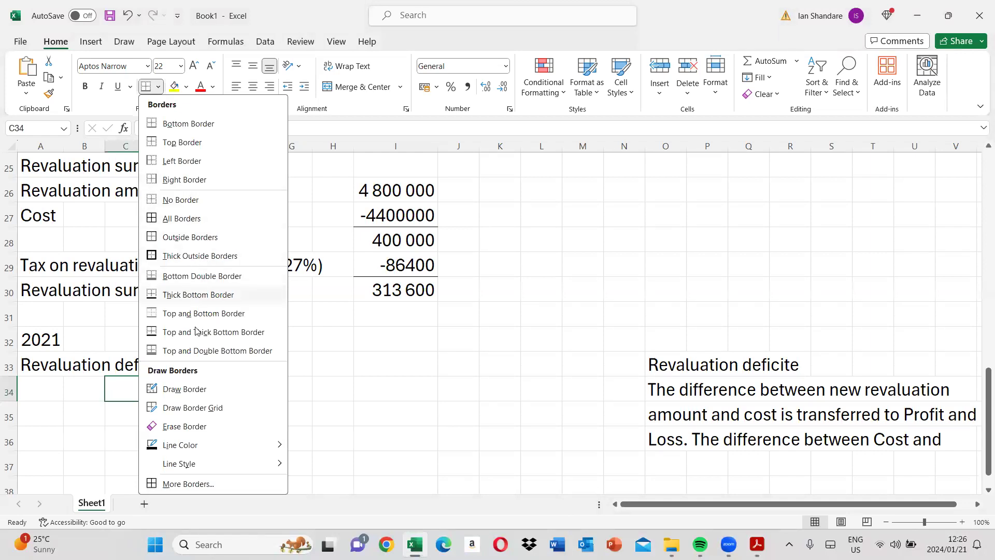
mouse_move(210, 463)
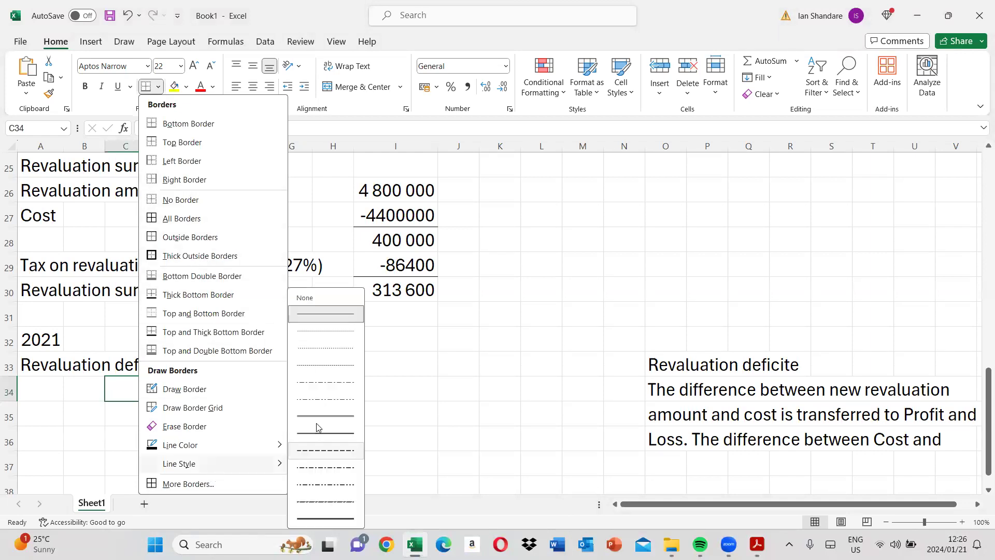
left_click(326, 315)
scroll(980, 495, "down", 2)
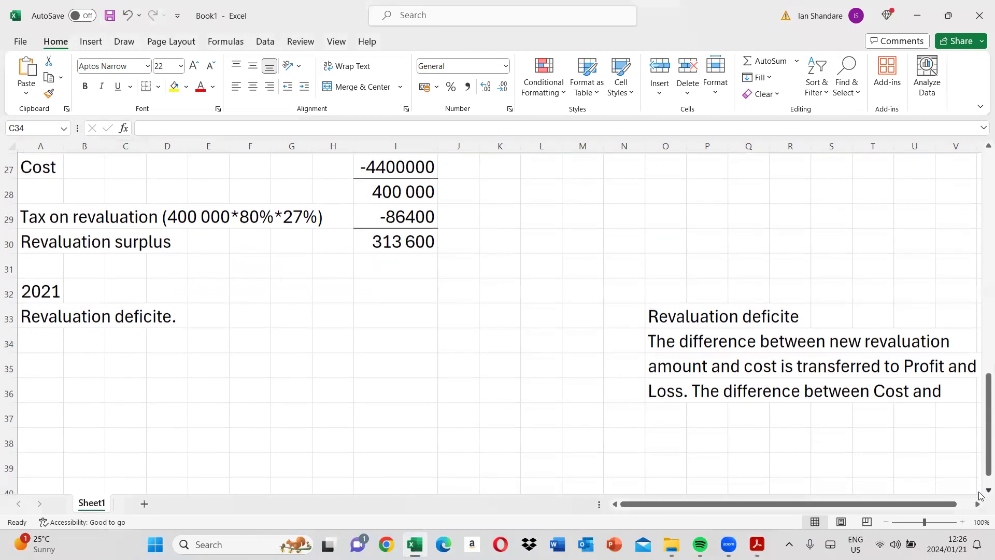
mouse_move(525, 331)
left_mouse_down()
mouse_move(526, 402)
mouse_move(554, 407)
left_mouse_up()
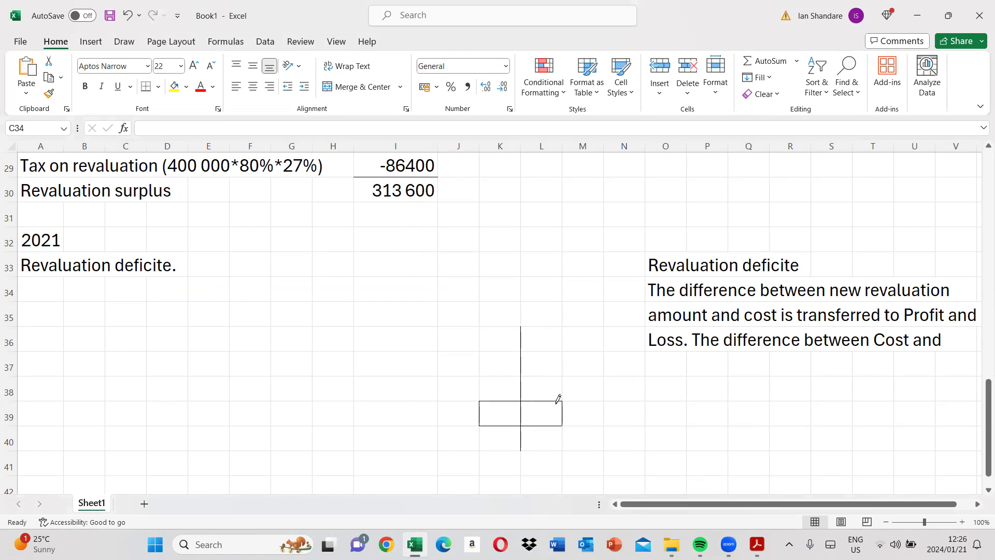
key("ctrl+z")
left_click(613, 395)
Label the horizontal line of the diagram by entering "Cost" in cell L38
left_click(549, 384)
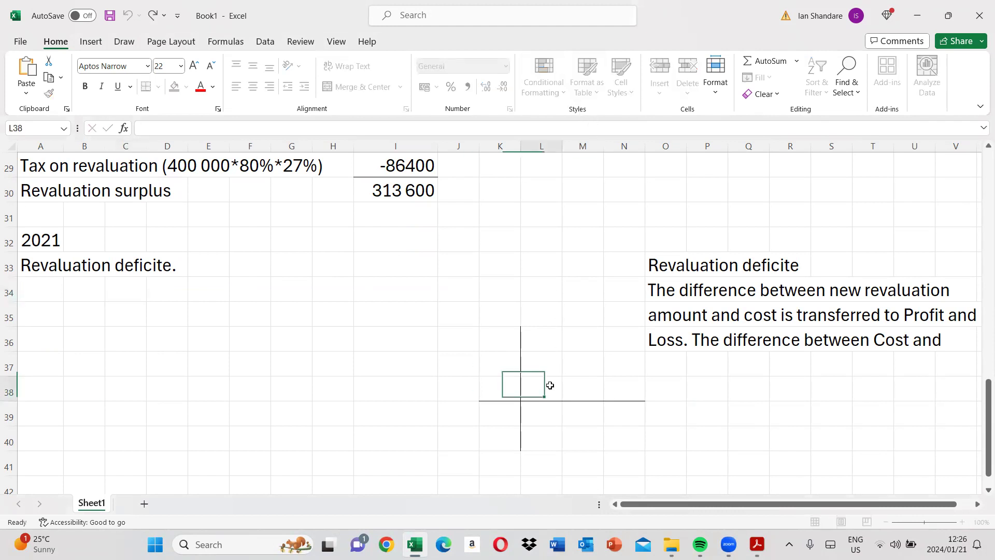
type("Cost")
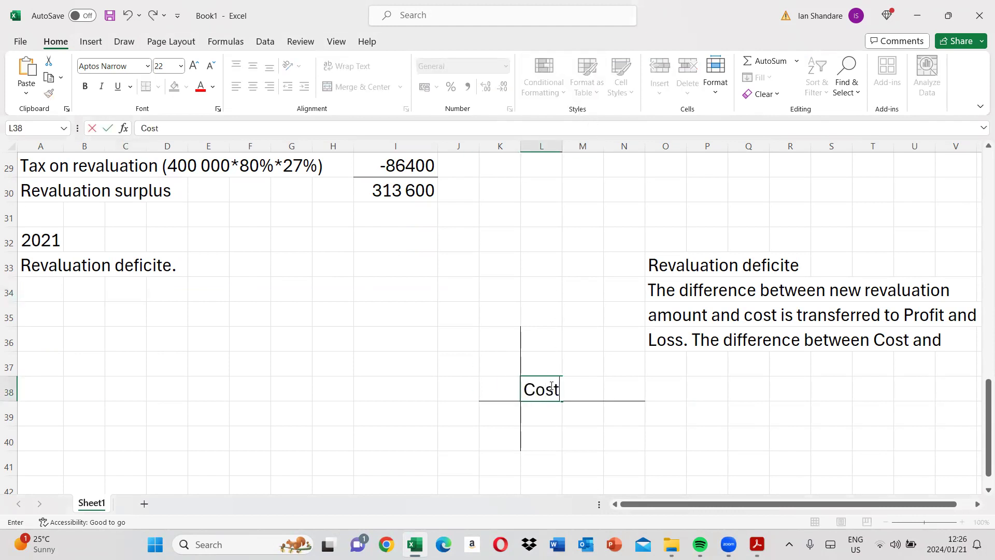
key("Return")
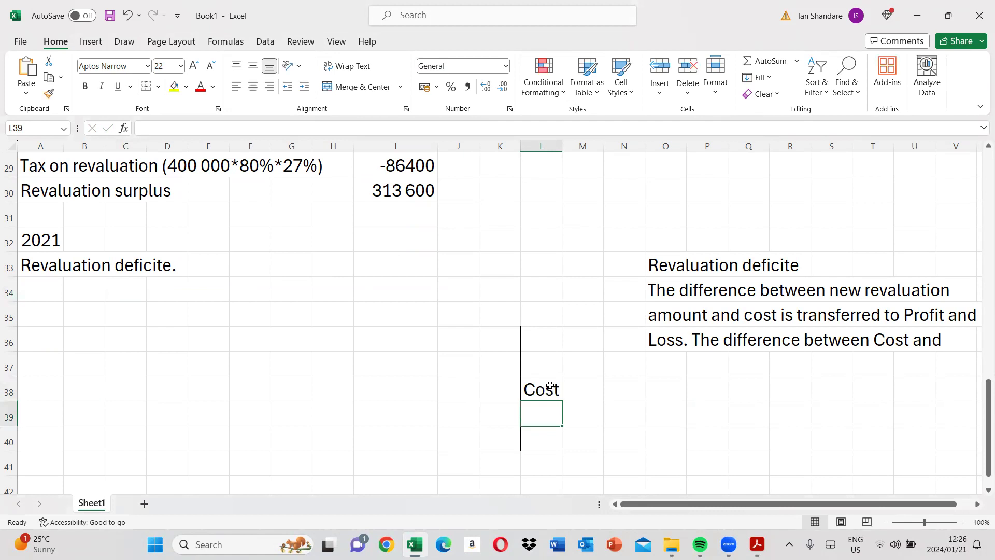
Describe the area under the cost line with "Amounts below cost" in I39 and "P/L" in I40
left_click(432, 411)
type("Amounts below cost")
key("Return")
type("P/L")
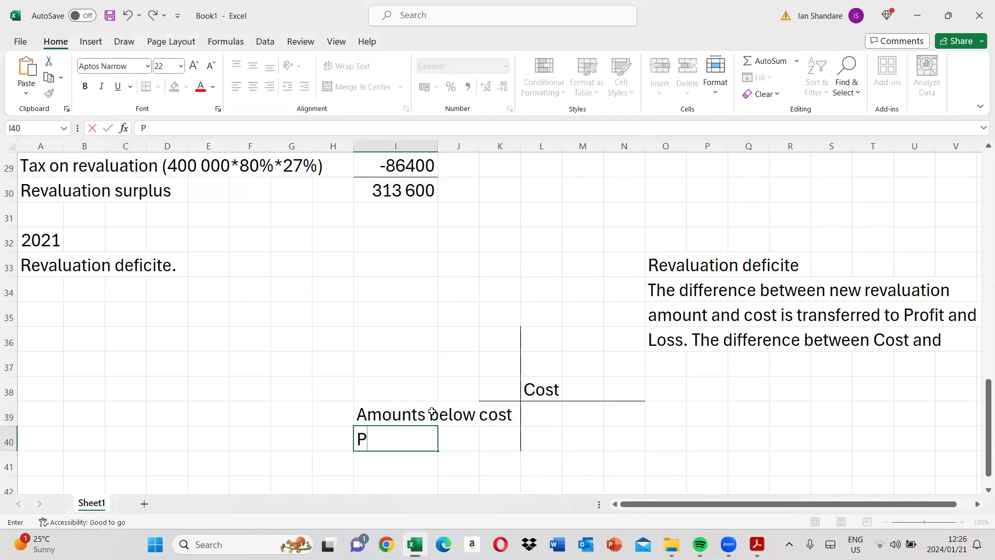
left_click(541, 368)
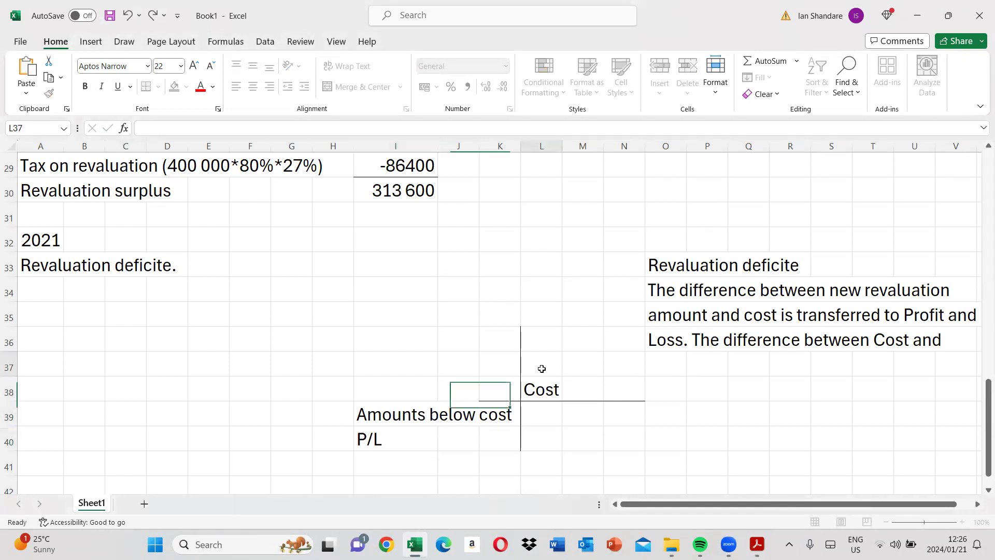
Describe the area over the cost line with "amounts above cost" in I37 and "Revaluation OCI" in I38
left_click(384, 363)
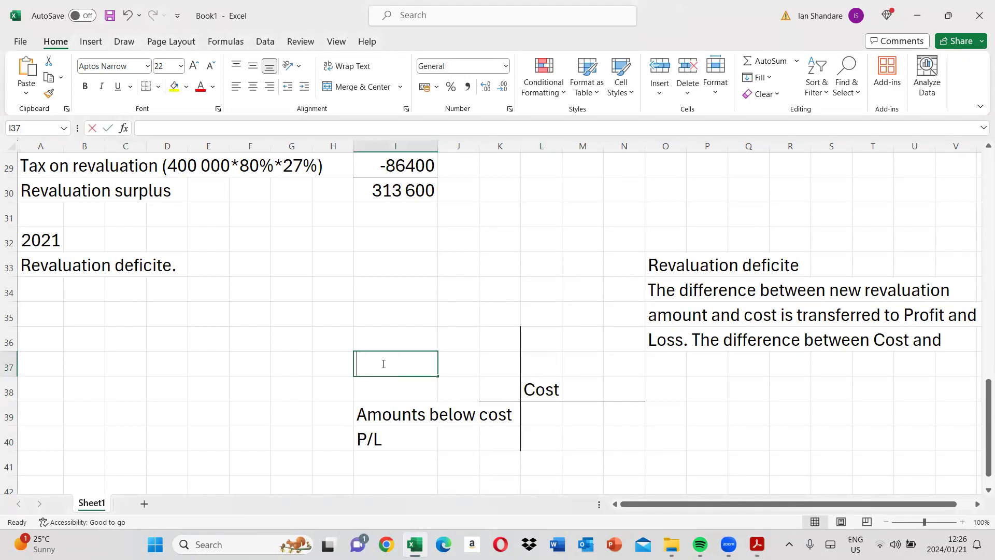
type("amounts abo")
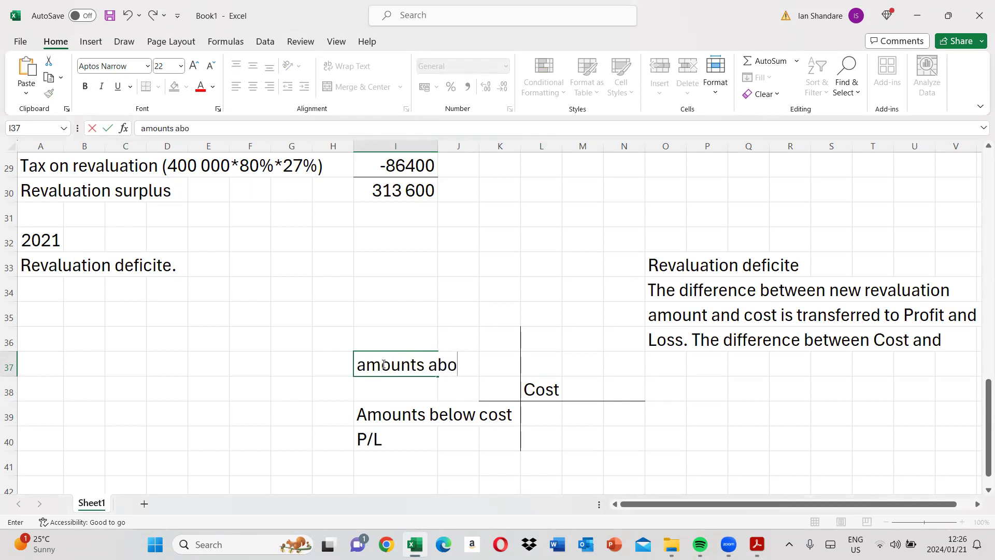
type("ve cost")
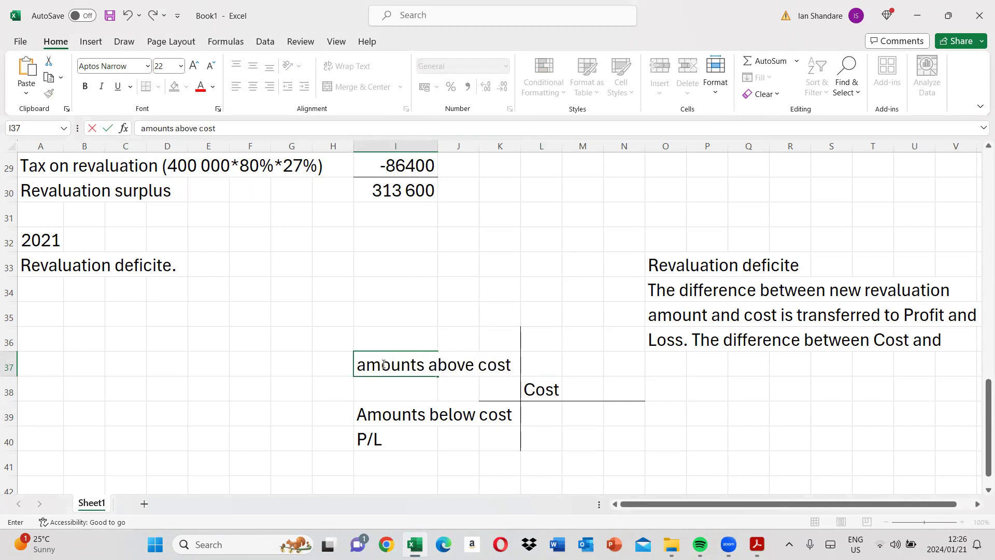
key("Return")
type("OCI")
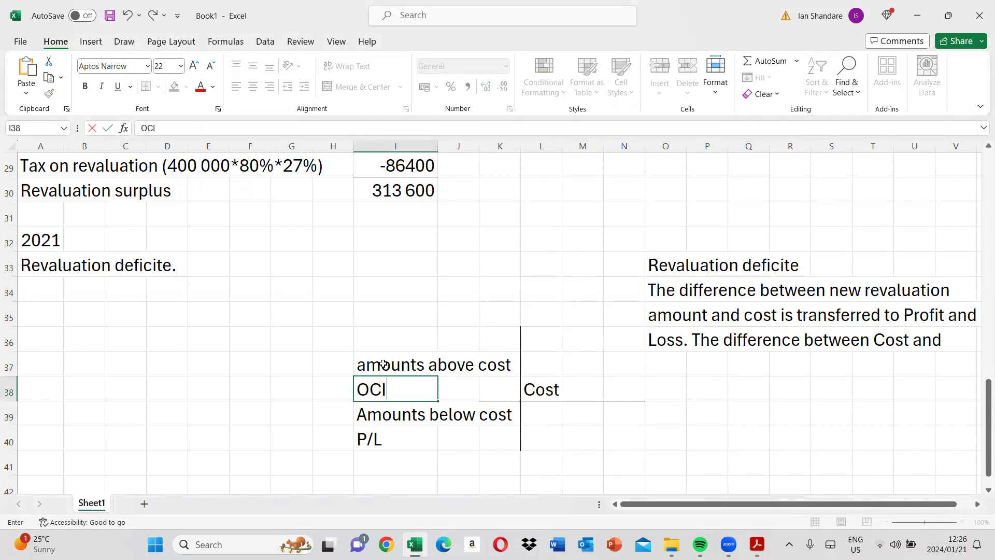
key("BackSpace")
key("BackSpace")
key("BackSpace")
type("Revaluat")
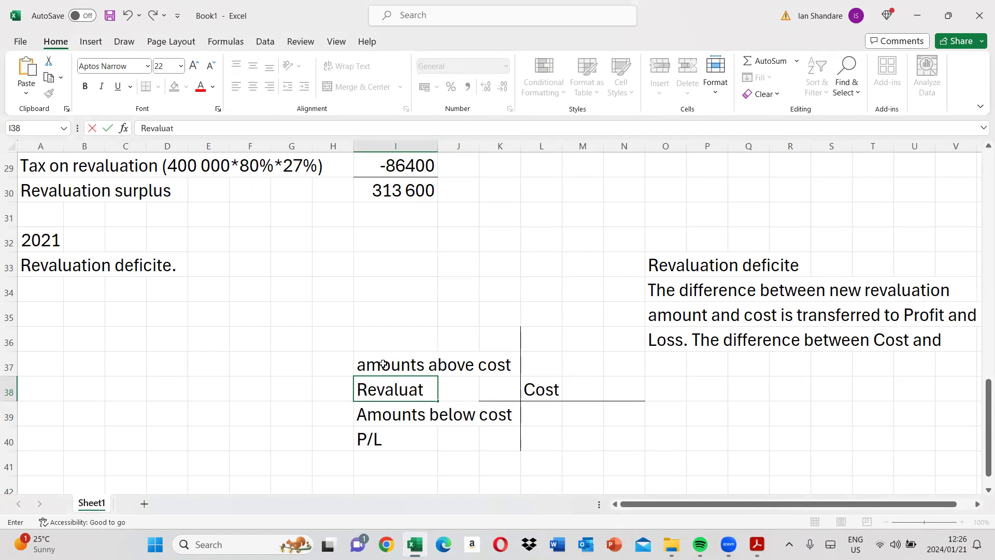
type("ion OCI")
key("Return")
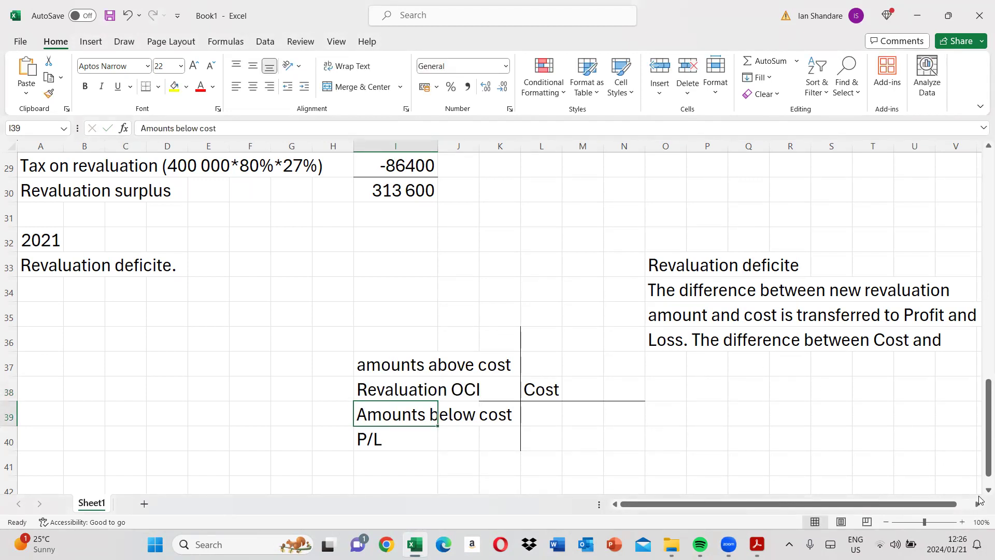
Check Property A's cost in the exam PDF and enter 4 400 000 in cell O38 at the end of the cost line
scroll(700, 364, "down", 1)
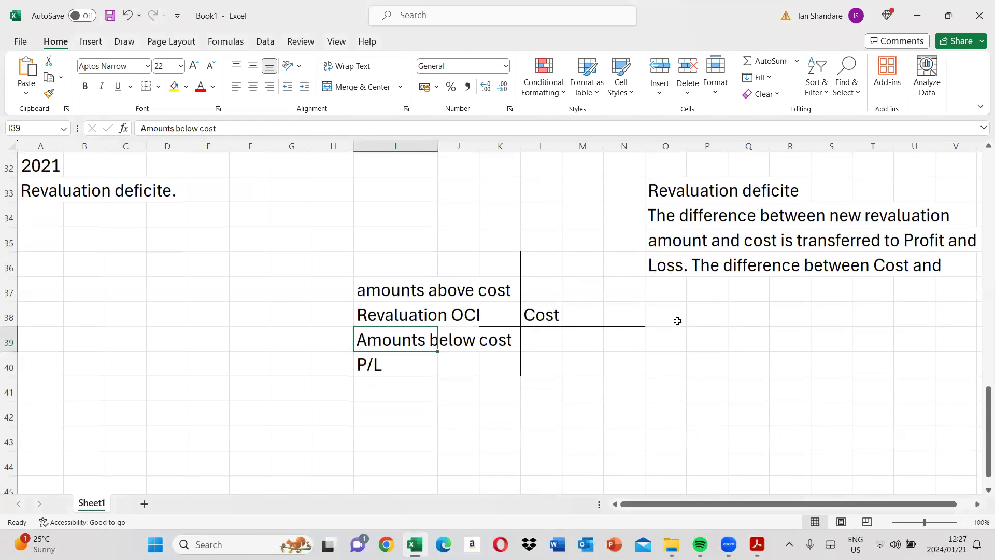
left_click(677, 321)
left_click(757, 544)
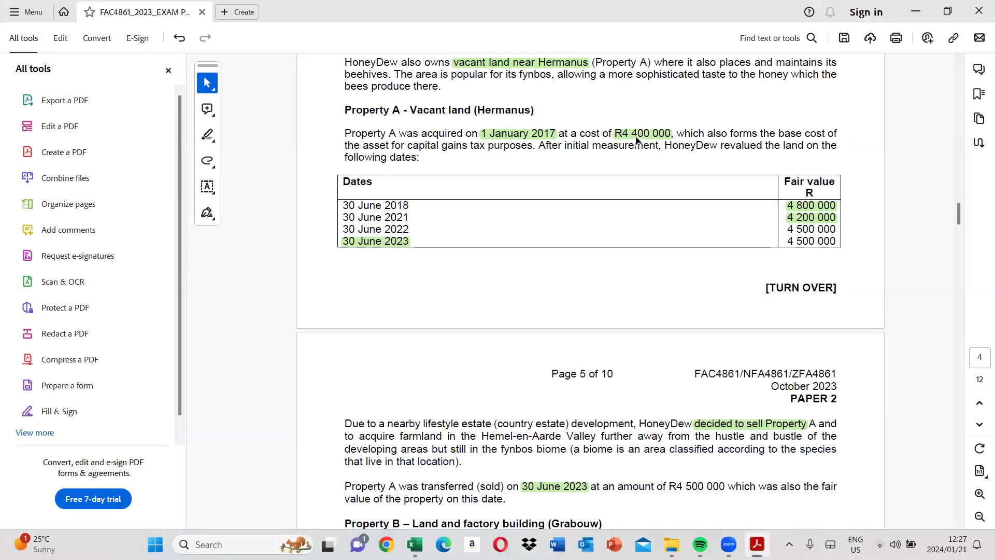
left_click(415, 544)
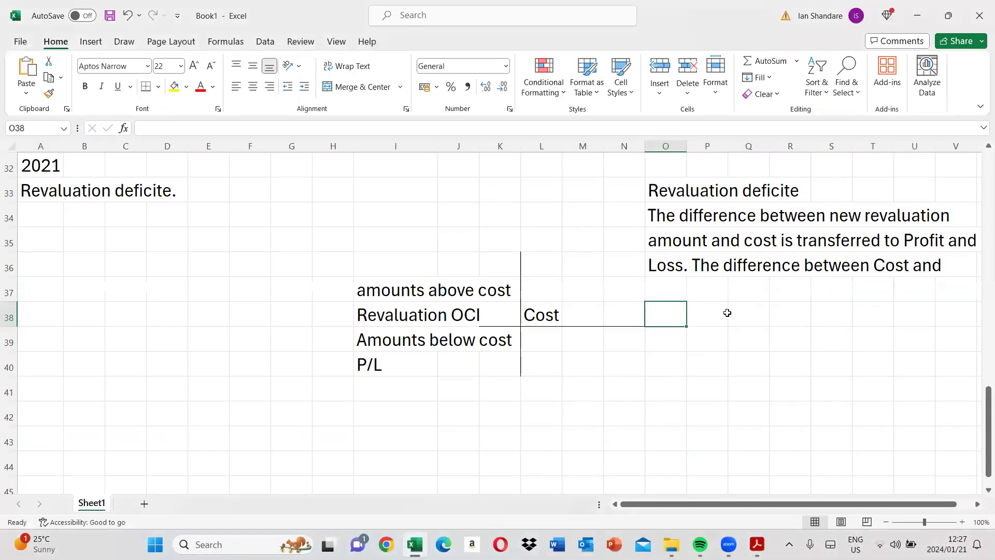
type("4 400 00")
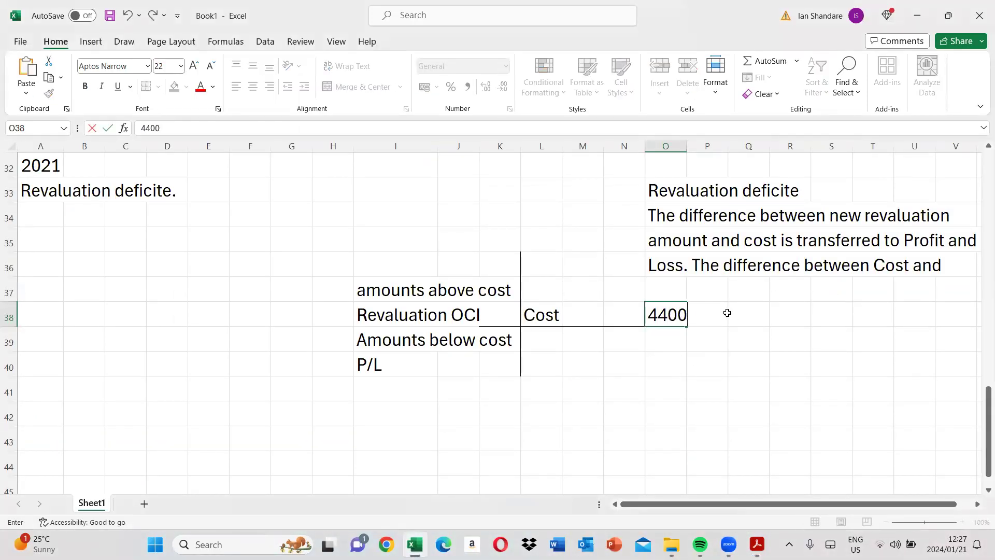
type("0")
key("Return")
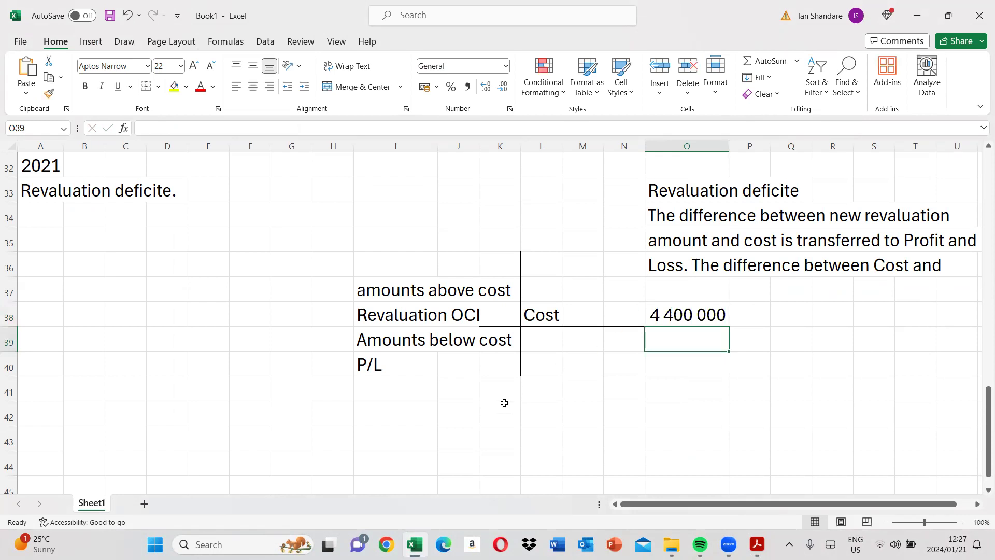
Enter the 2021 fair value 4 200 000 in L40 below the cost line and the 2018 fair value 4 800 000 in L36 above it
left_click(573, 365)
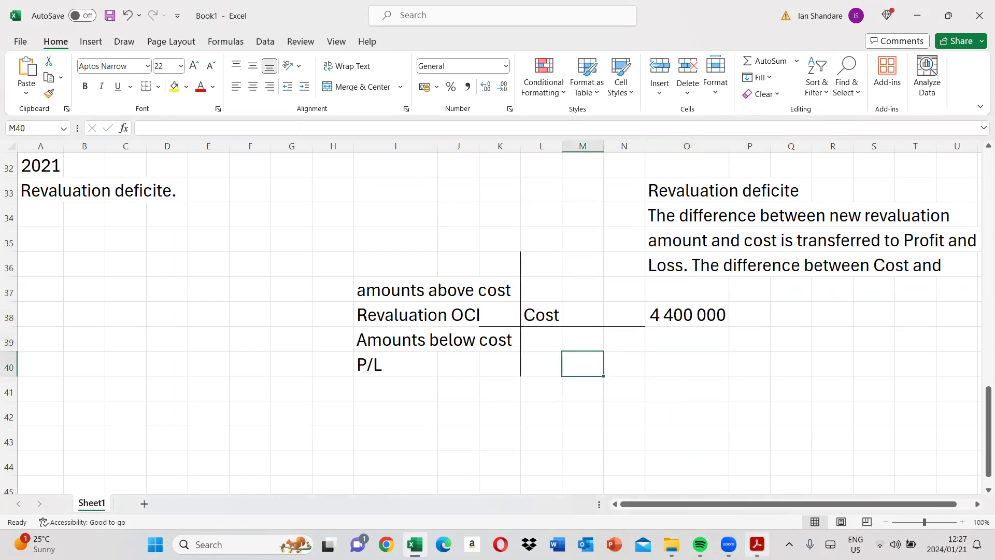
left_click(544, 366)
type("4")
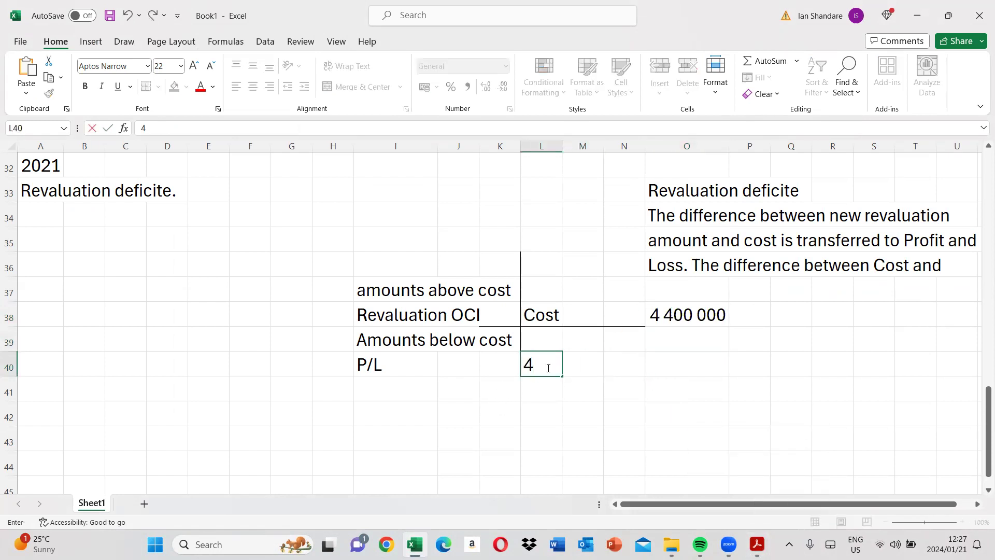
type(" 200 000")
key("Return")
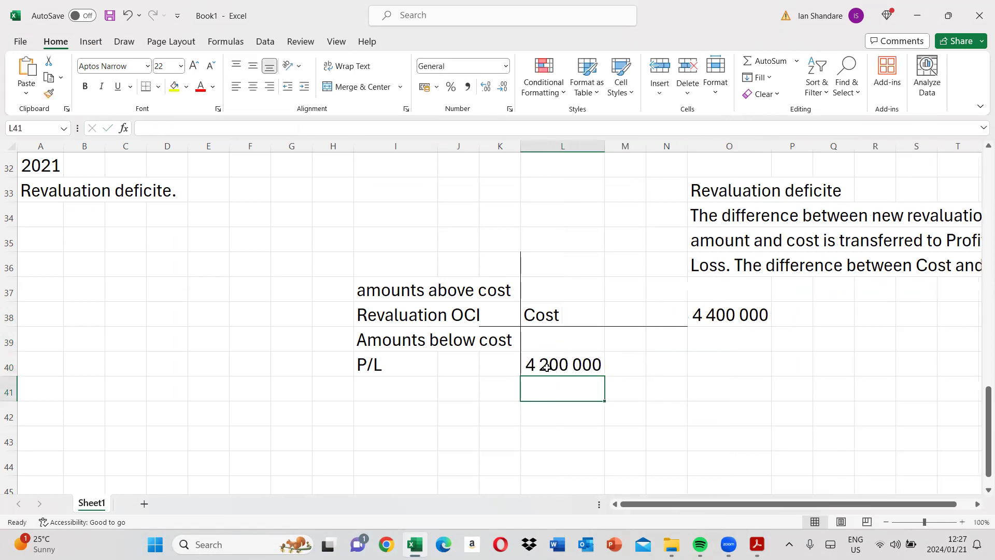
left_click(556, 260)
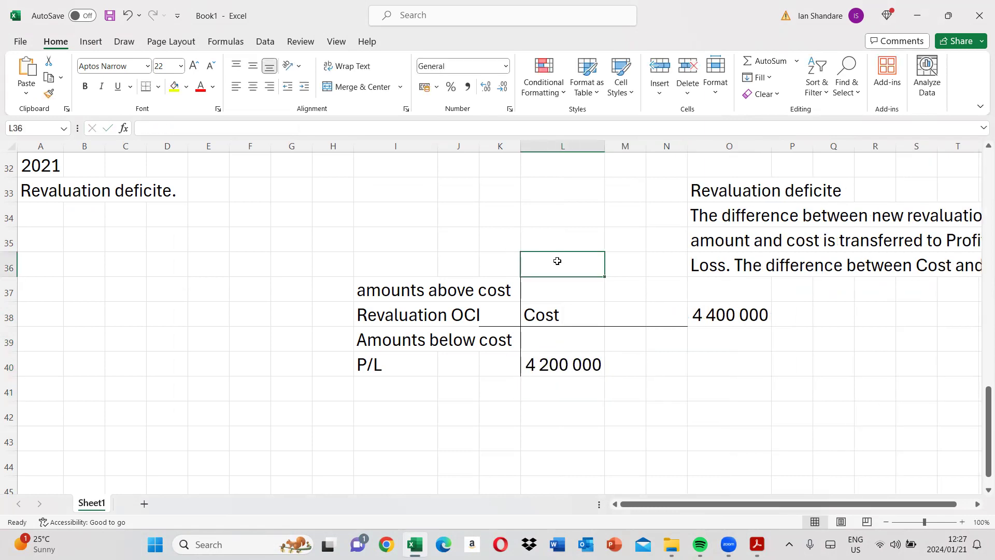
type("4800 000")
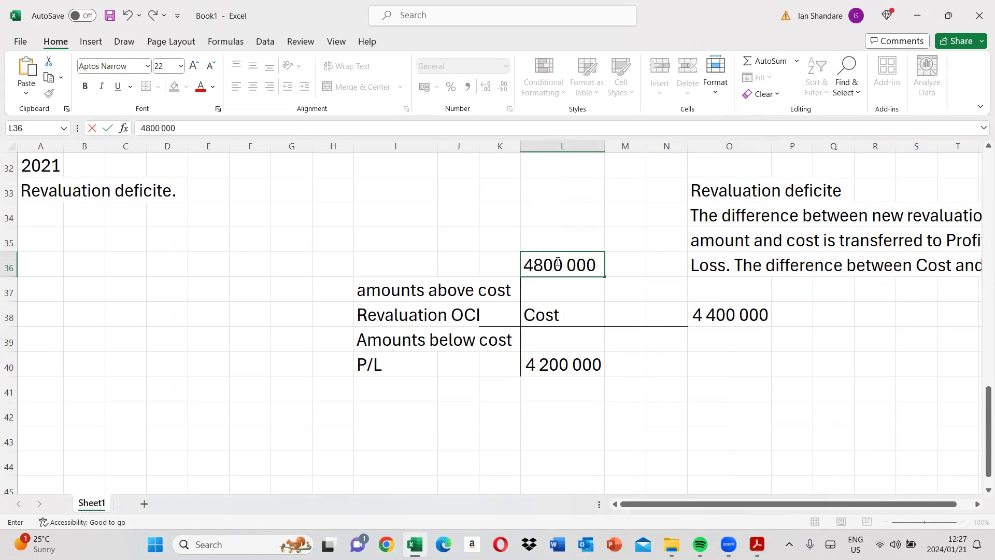
key("Return")
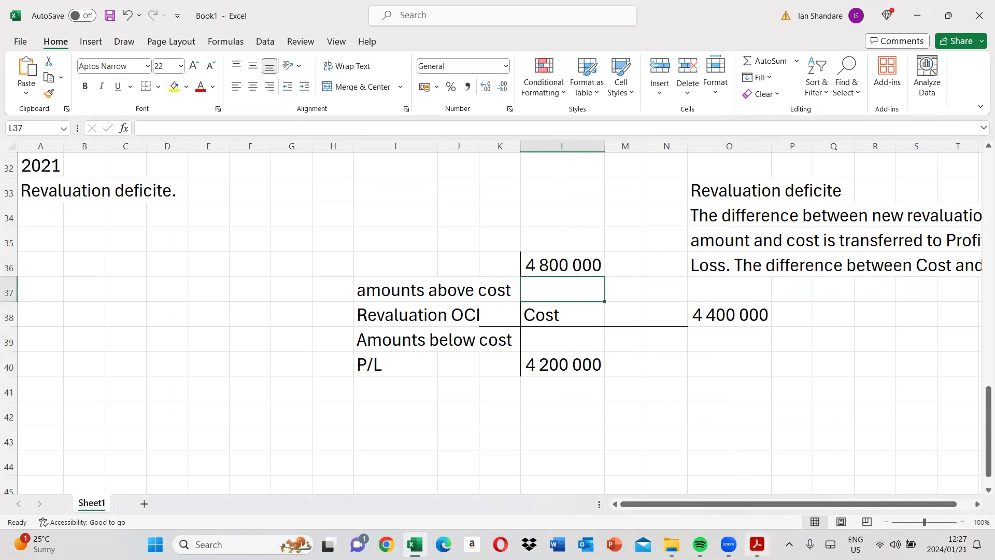
Check the fair values in the exam PDF, return to Excel and compare the cost in O38 with the amounts in L40 and L36
key("alt+Tab")
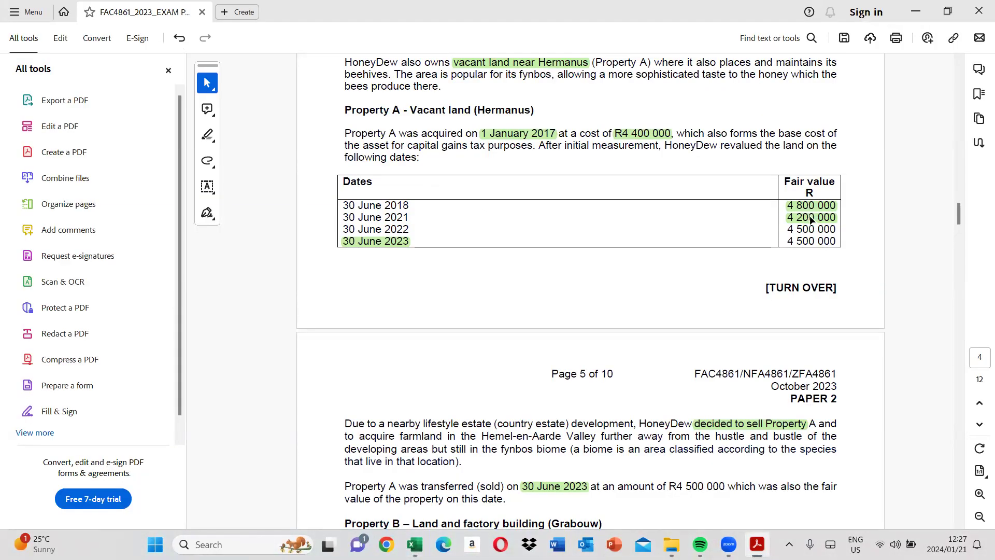
left_click(415, 544)
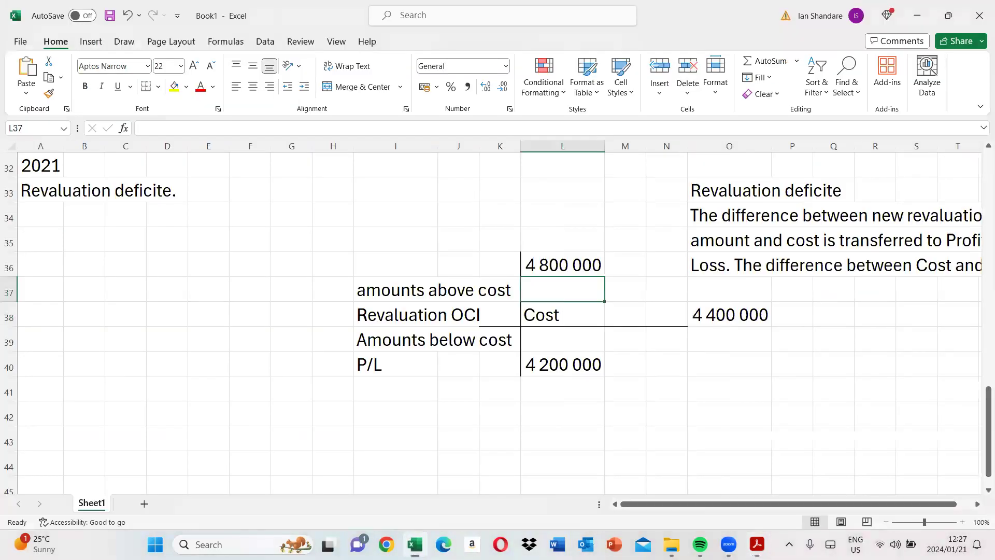
left_click(729, 314)
left_click(563, 365)
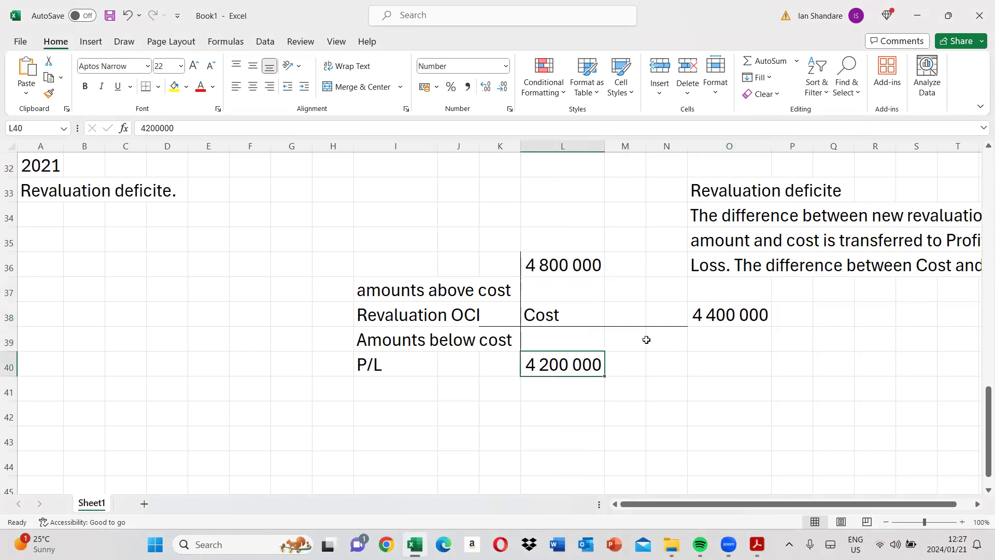
left_click(554, 261)
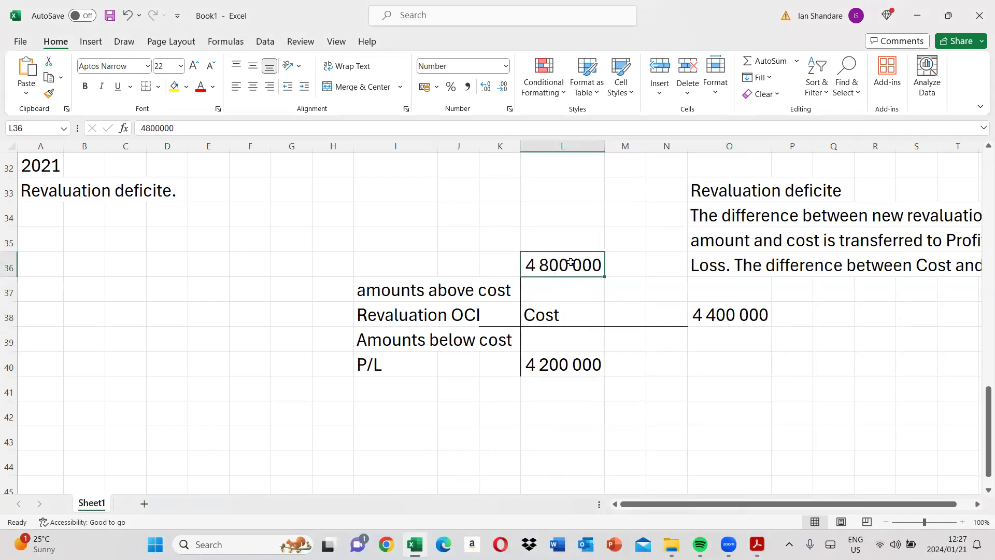
left_click(717, 316)
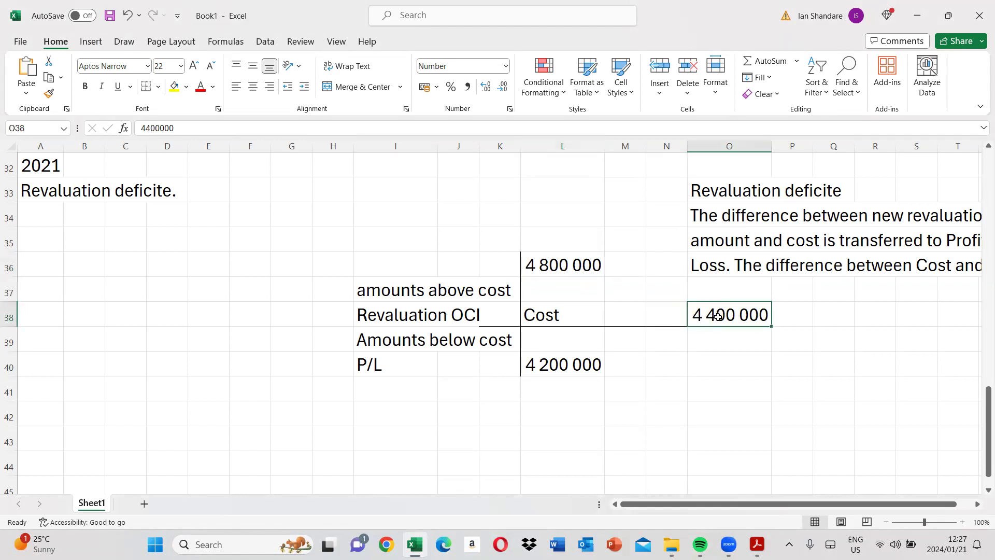
left_click(562, 274)
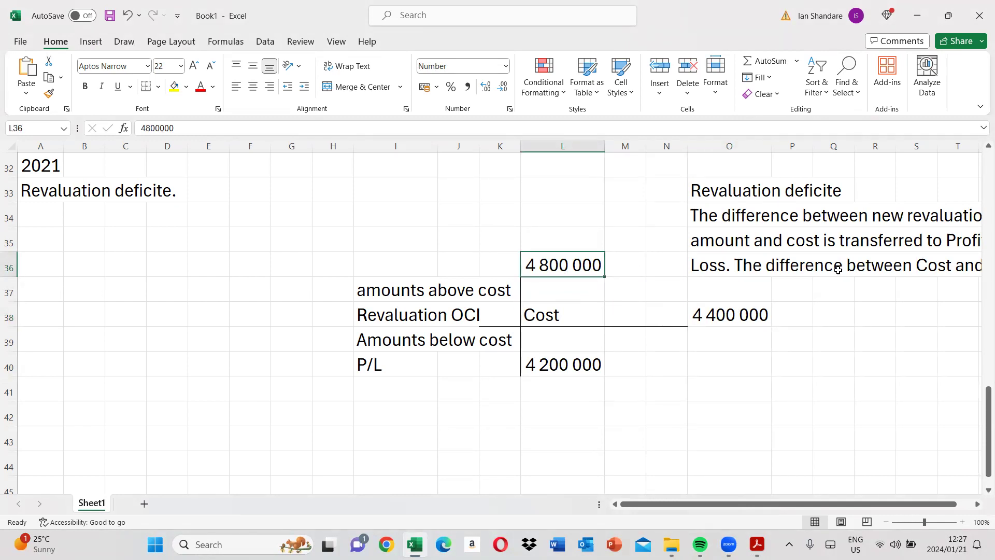
Extend the explanatory note in O36 with "Revaluation above Cost" after "The difference between Cost and"
left_click(715, 264)
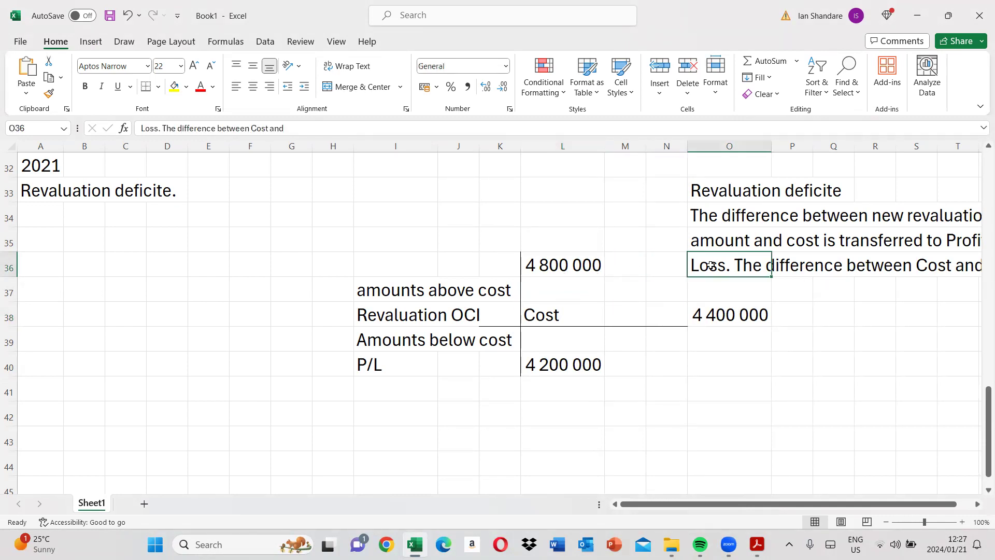
left_click(305, 131)
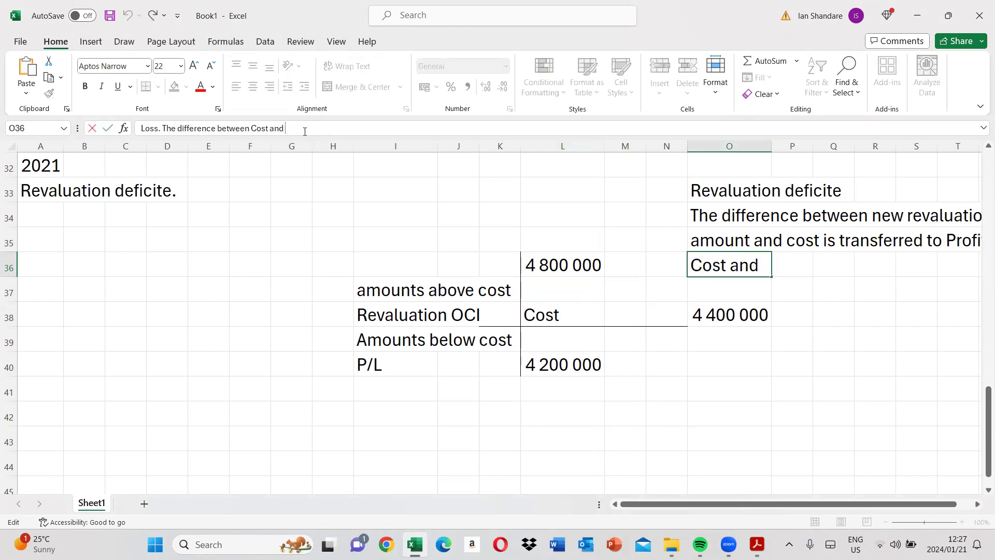
type("R")
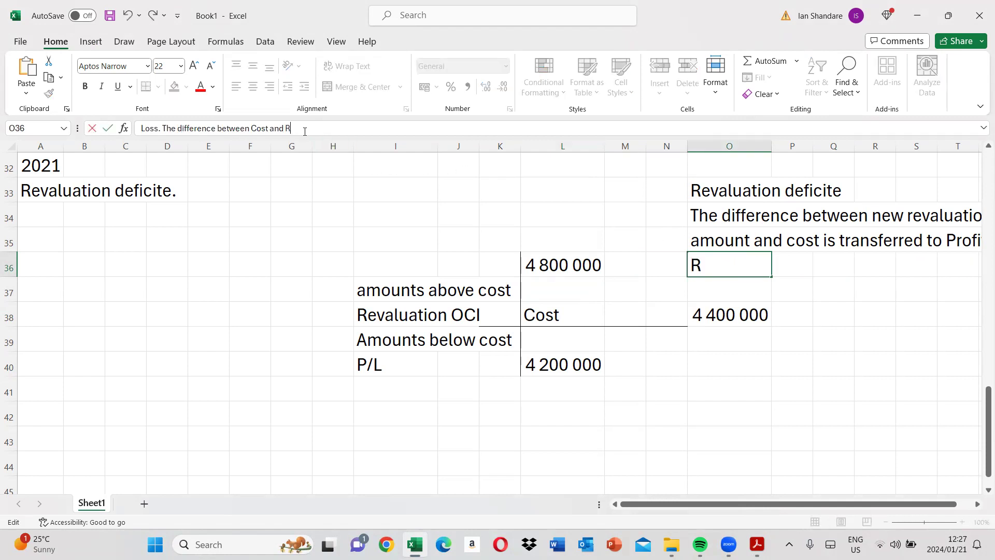
type("evaluati")
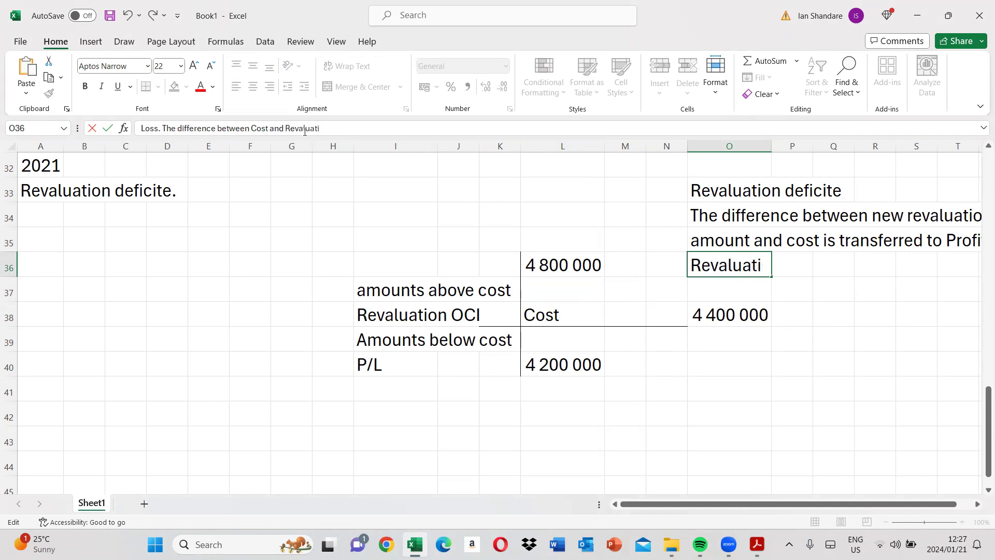
type("on above C")
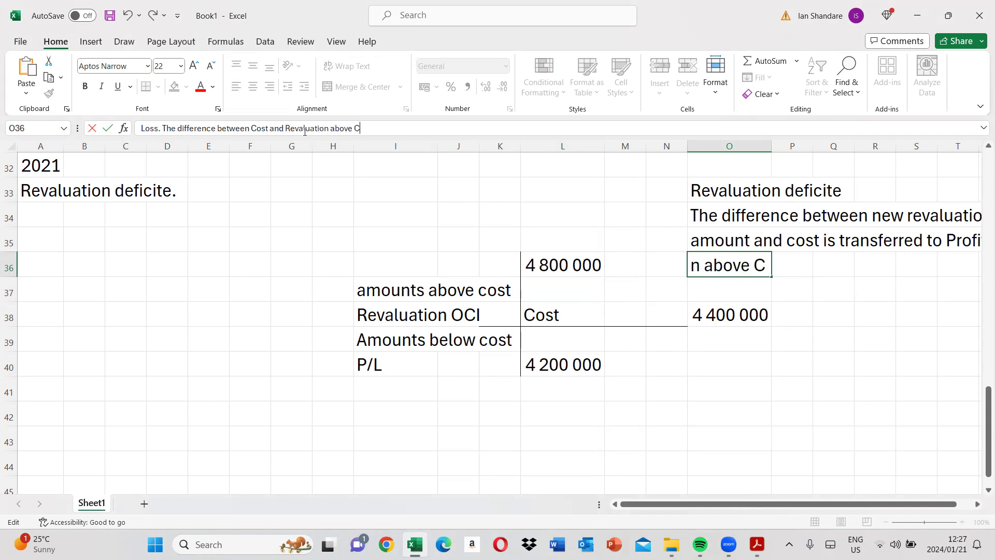
type("ost")
key("Return")
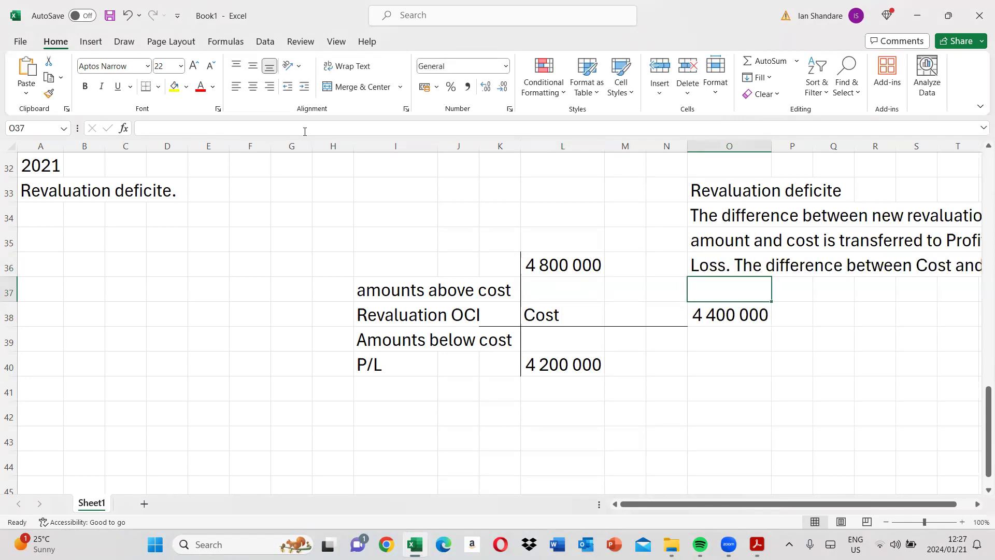
Finish the revaluation deficit note by entering "is recorded in OCI." in O37
type("is ")
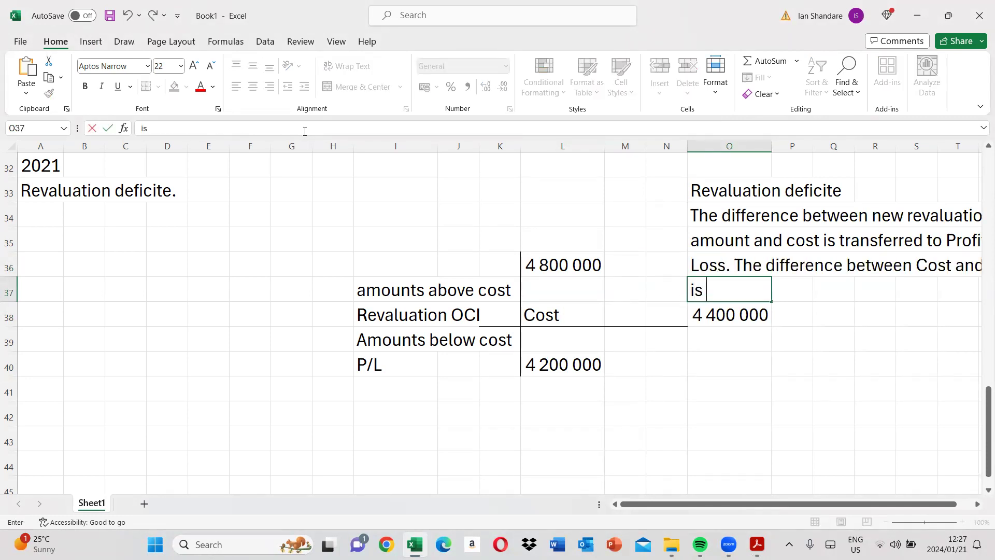
type("recorded")
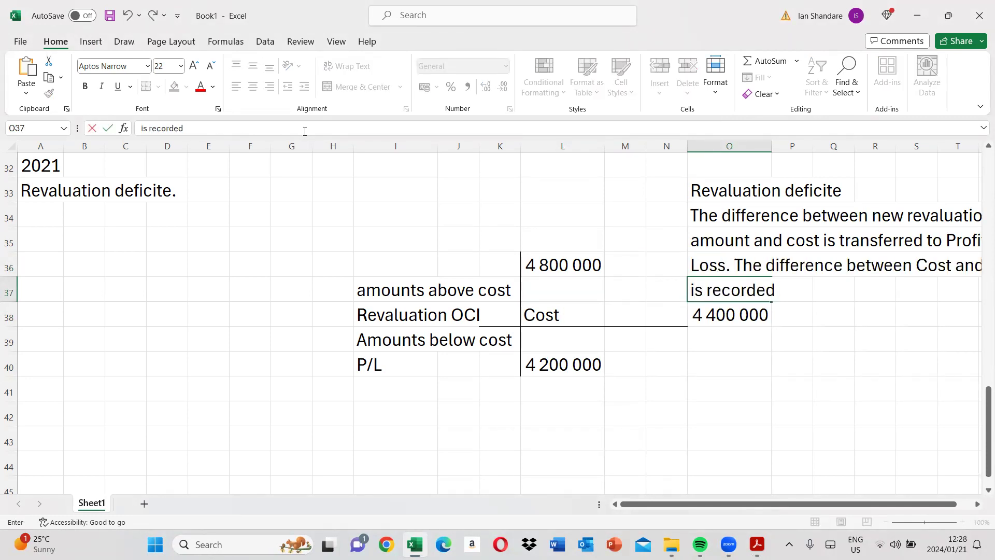
type(" in OCI.")
key("Return")
key("Return")
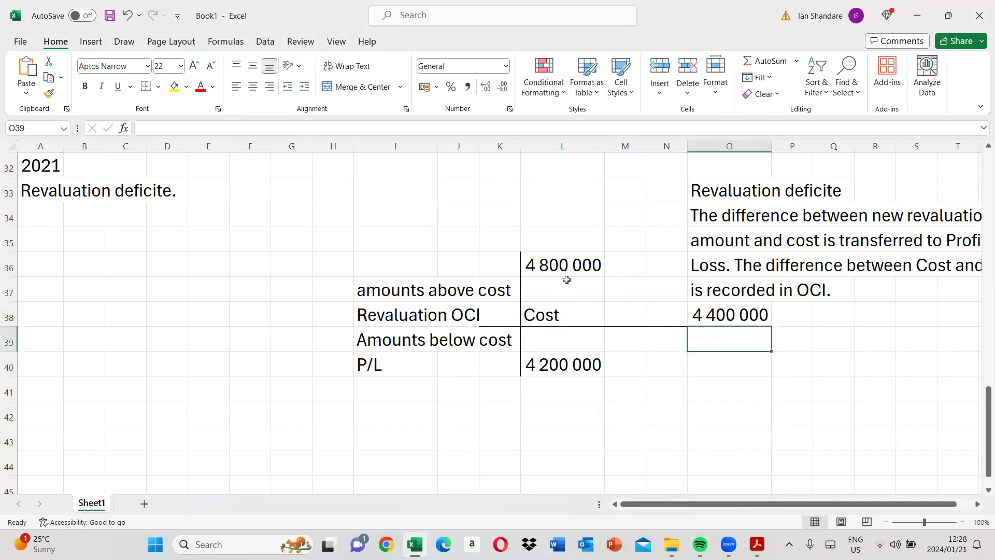
Compare the cost in O38 with the 2021 fair value in L40 and the 2018 fair value in L36
left_click(574, 367)
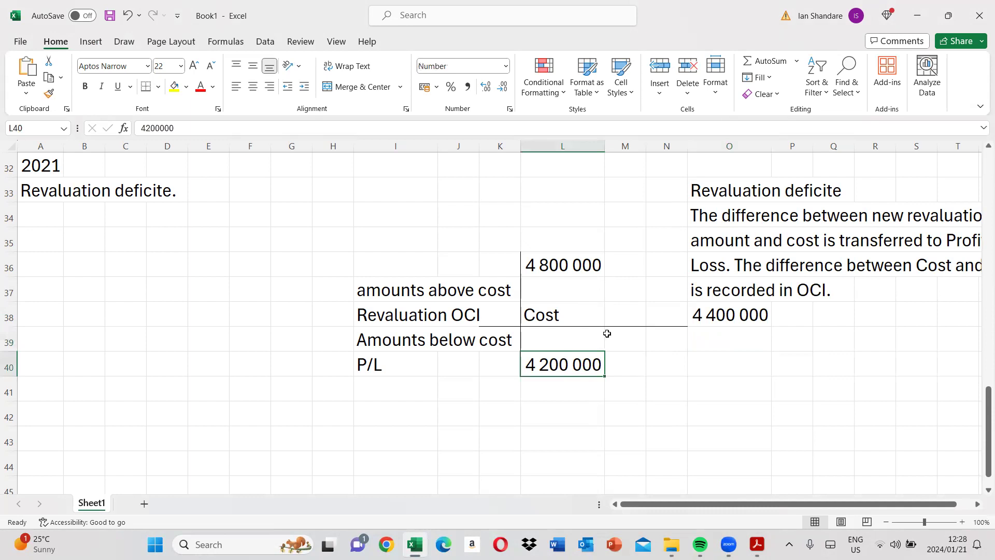
left_click(703, 319)
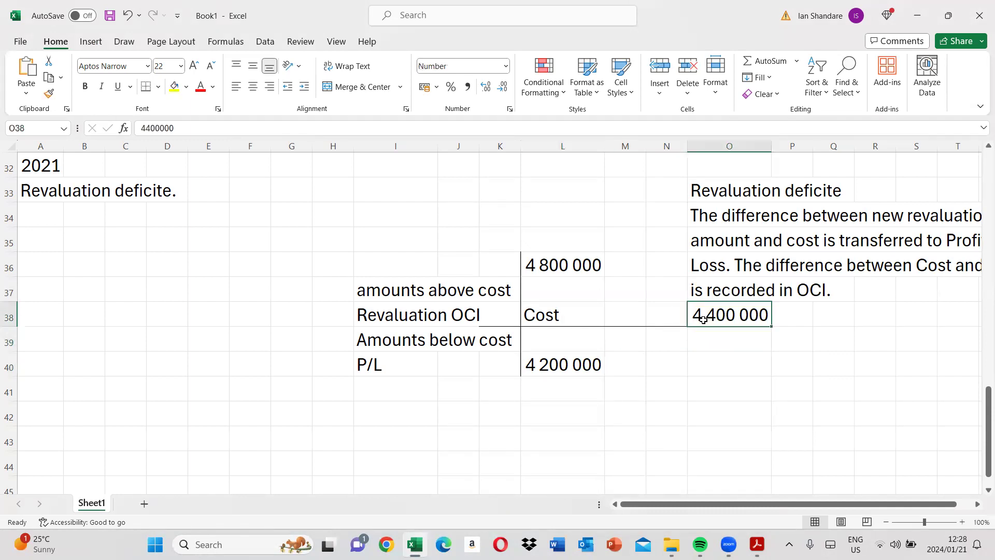
left_click(552, 366)
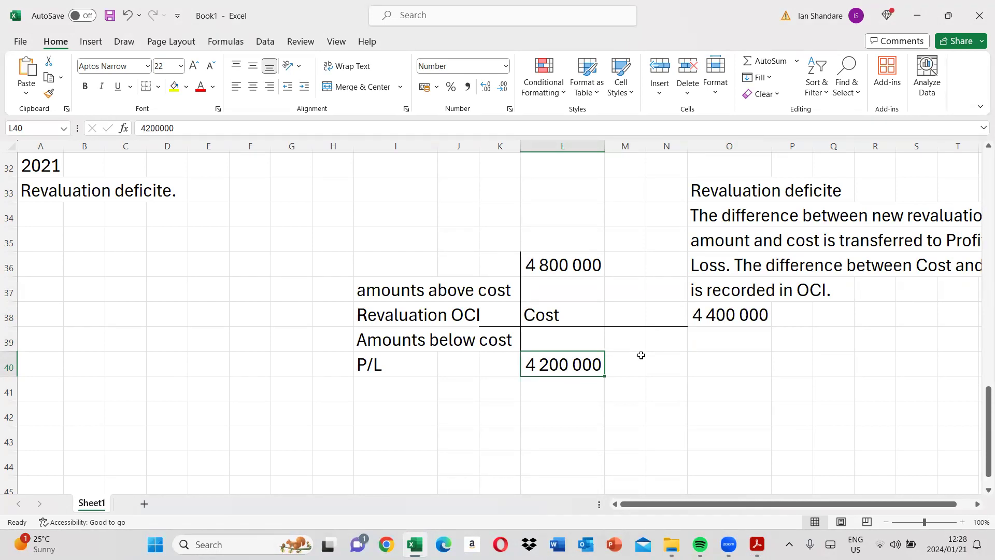
left_click(555, 267)
left_click(722, 329)
left_click(564, 274)
left_click(717, 311)
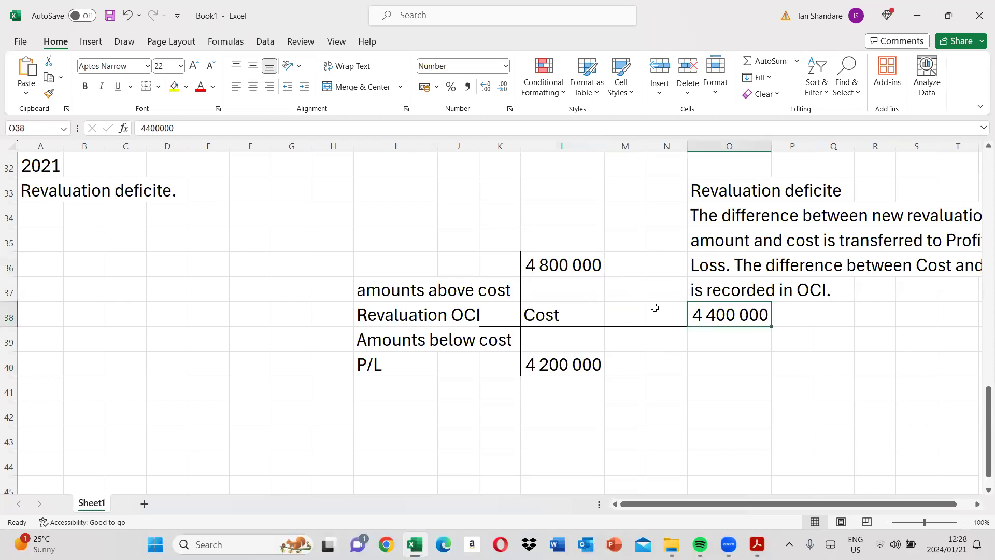
left_click(548, 263)
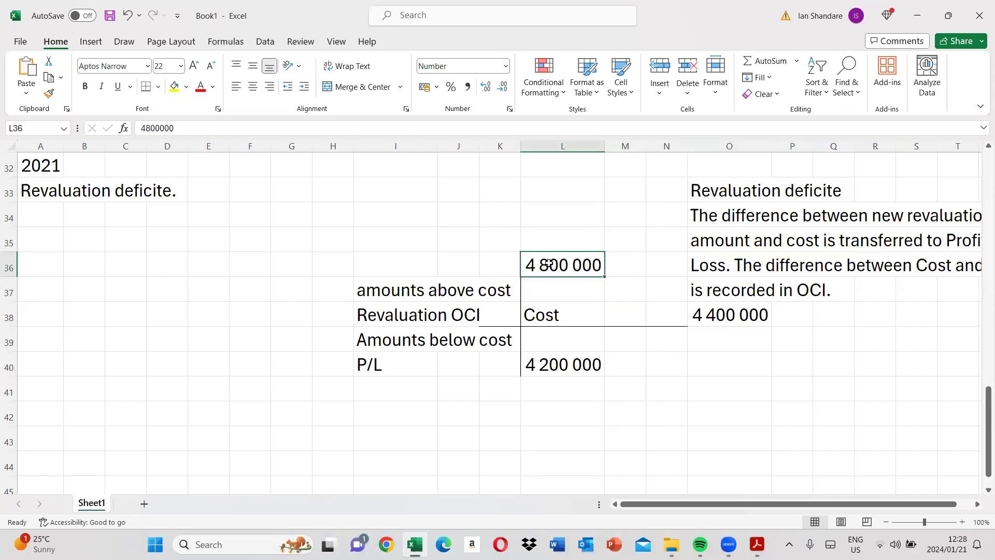
left_click(718, 312)
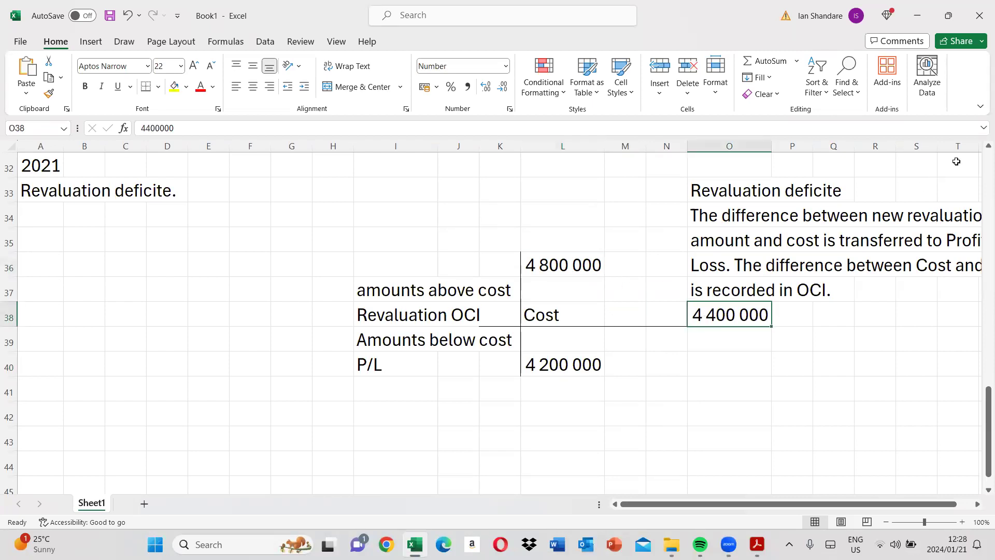
Enter the label "Revaluation deficite." in A34 under the 2021 section
scroll(980, 149, "up", 2)
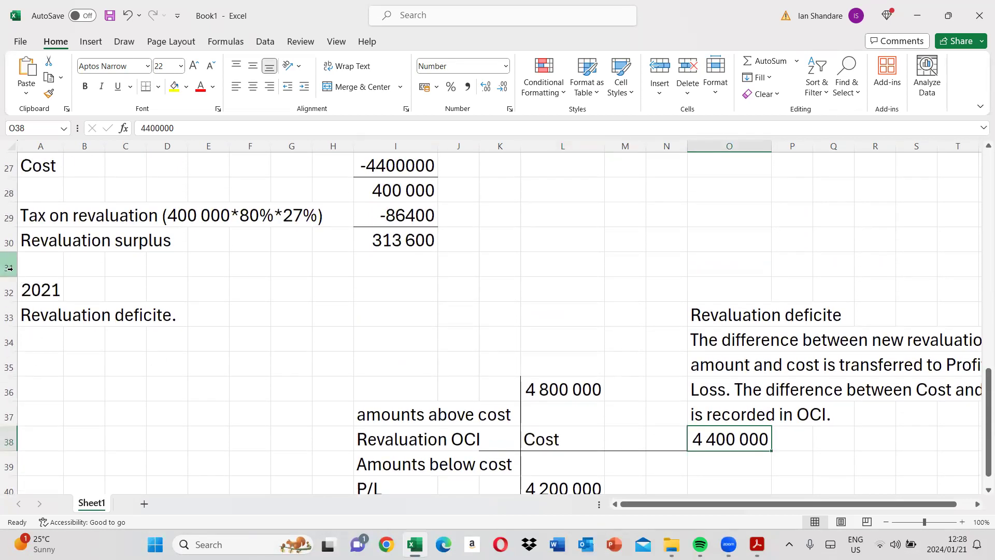
left_click(41, 343)
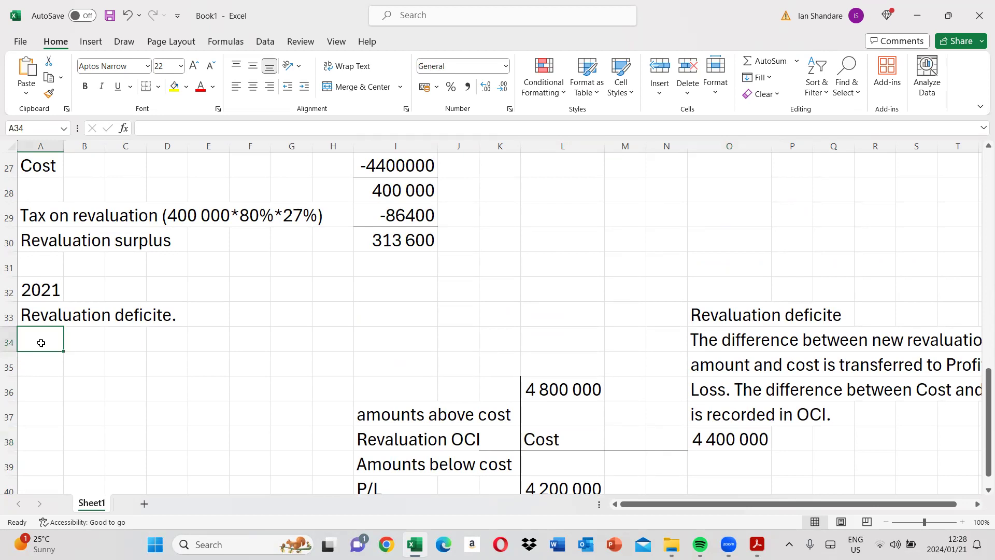
type("Res")
key("BackSpace")
type("vau")
key("BackSpace")
type("luation defi")
key("Right")
Enter the deficit amount -313 600 in I34 beside the 2021 revaluation deficit label
key("Right")
key("Right")
key("Right")
key("Right")
key("Right")
key("Right")
key("Right")
type("-3")
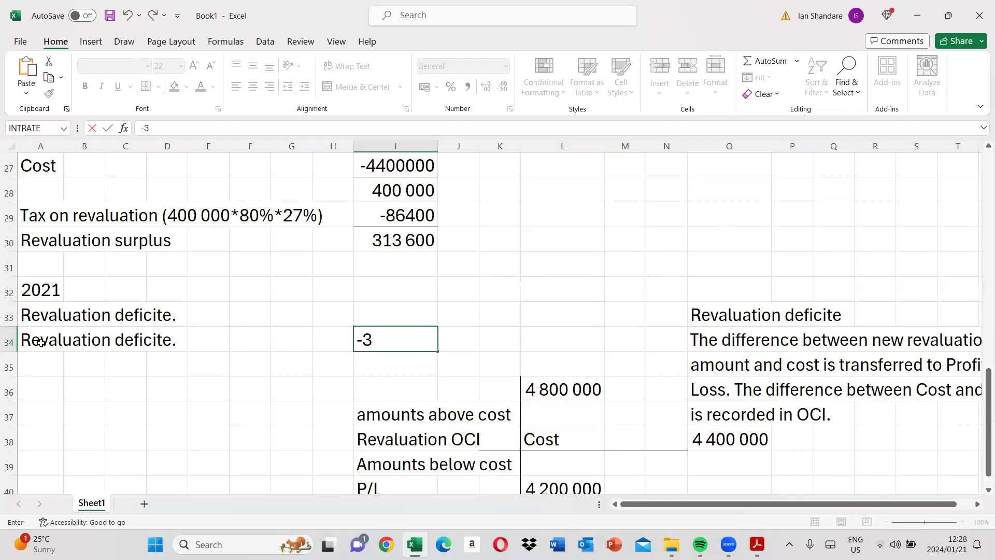
type("13 600")
key("Return")
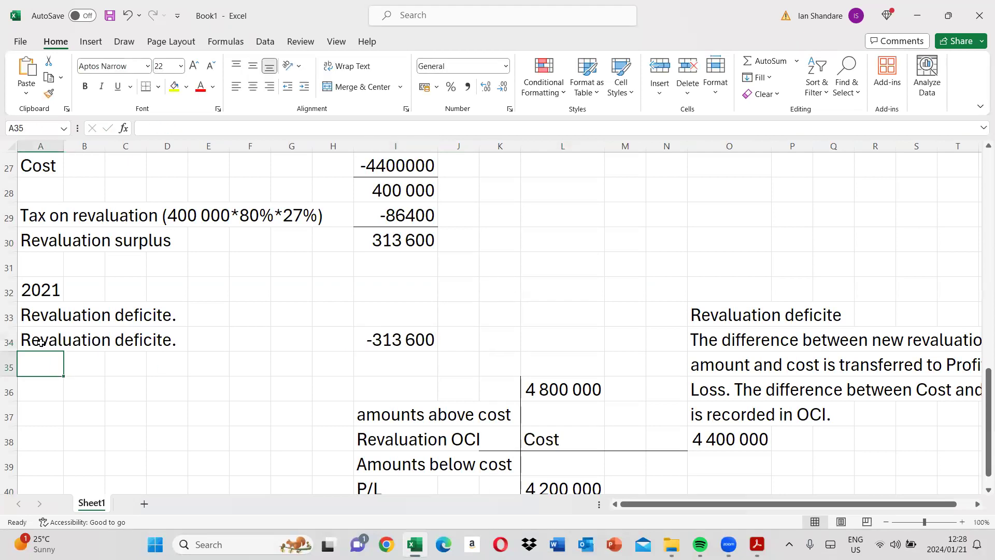
Check the deficit in I34 against Property A's revaluation dates and fair values in the exam PDF, and return to Excel
left_click(400, 334)
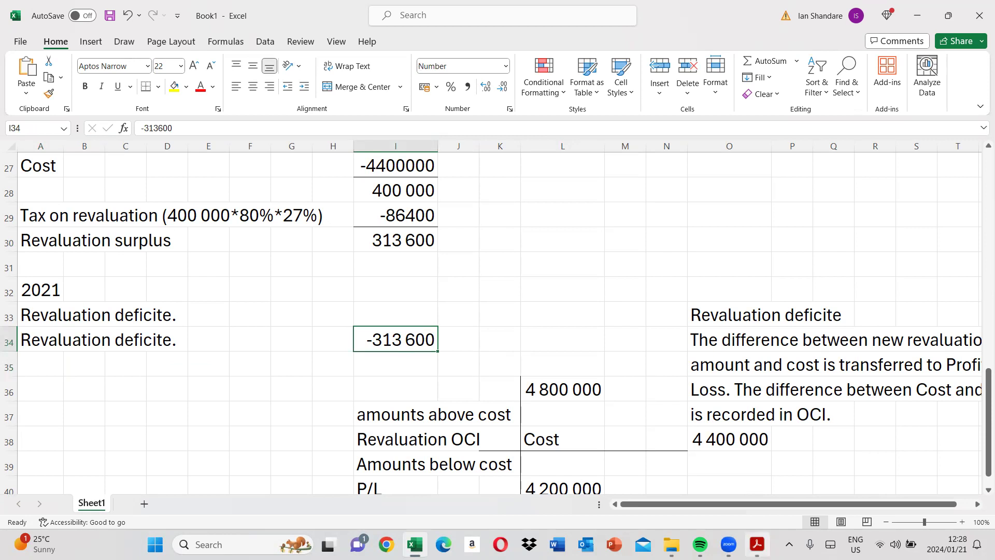
left_click(756, 544)
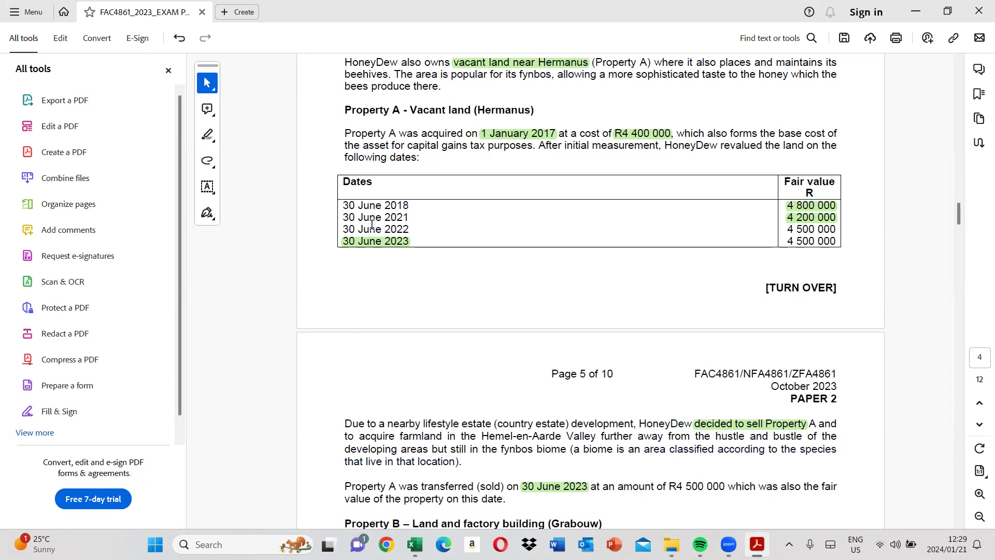
key("alt+Tab")
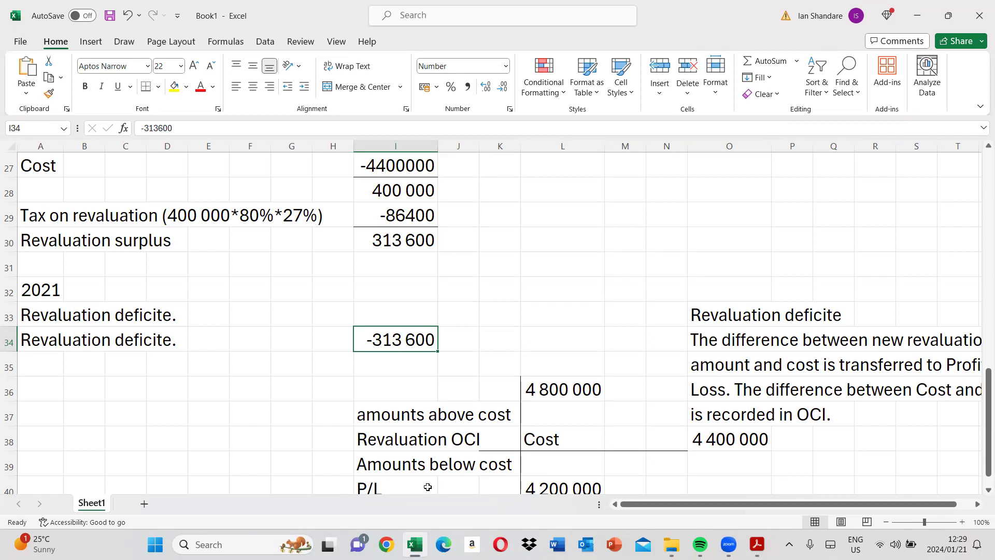
Enter the standard reference "IAS16 . 40" in N30 above the revaluation deficit note
left_click(586, 289)
left_click(666, 260)
left_click(649, 249)
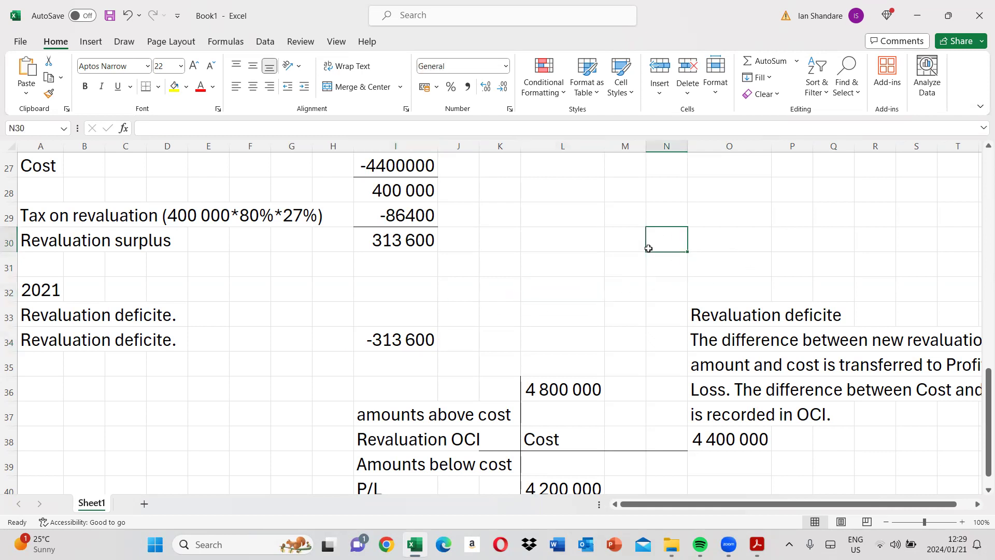
type("IAS16 . 40")
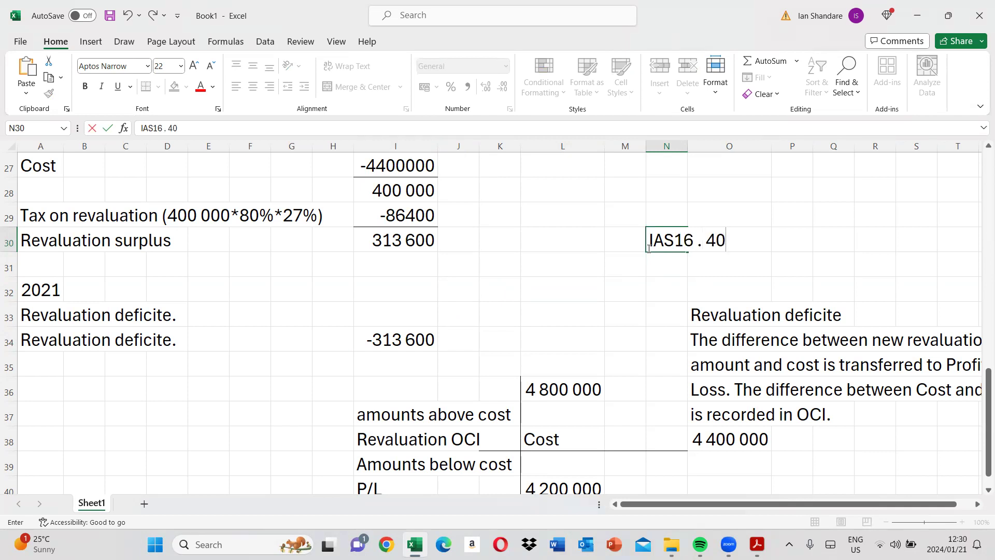
key("Return")
key("Return")
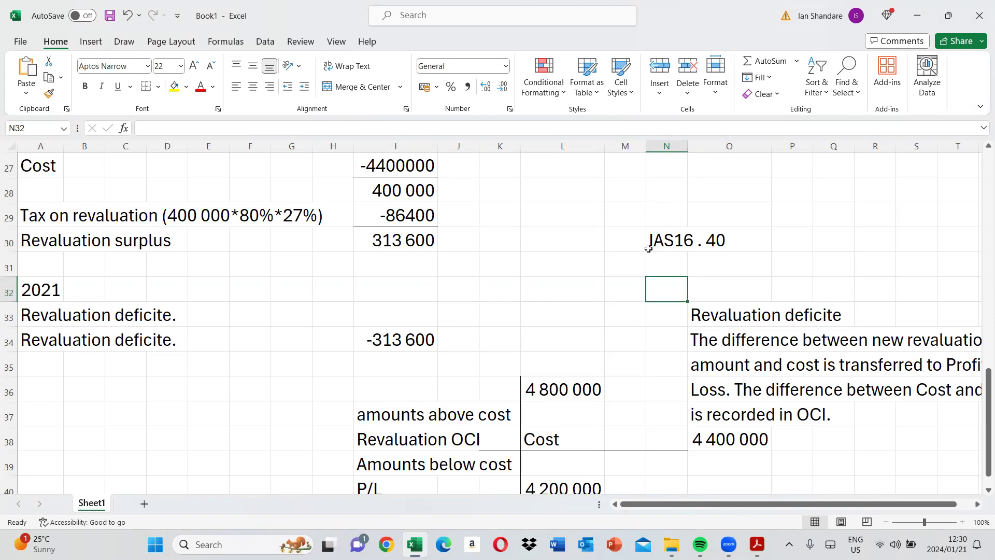
Recheck Property A's fair values in the exam PDF and review the 2018 surplus before and after tax in I28 and I30
scroll(473, 235, "up", 1)
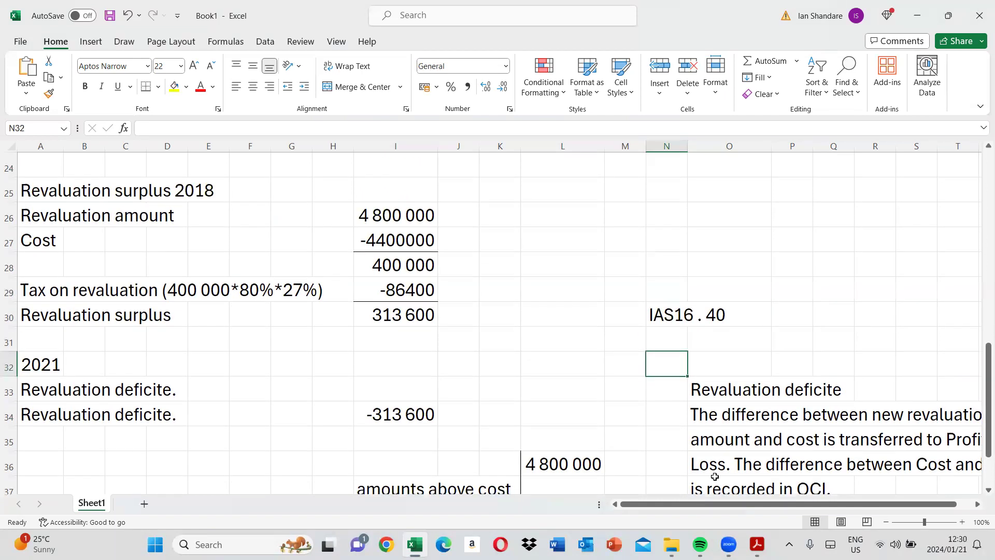
left_click(757, 544)
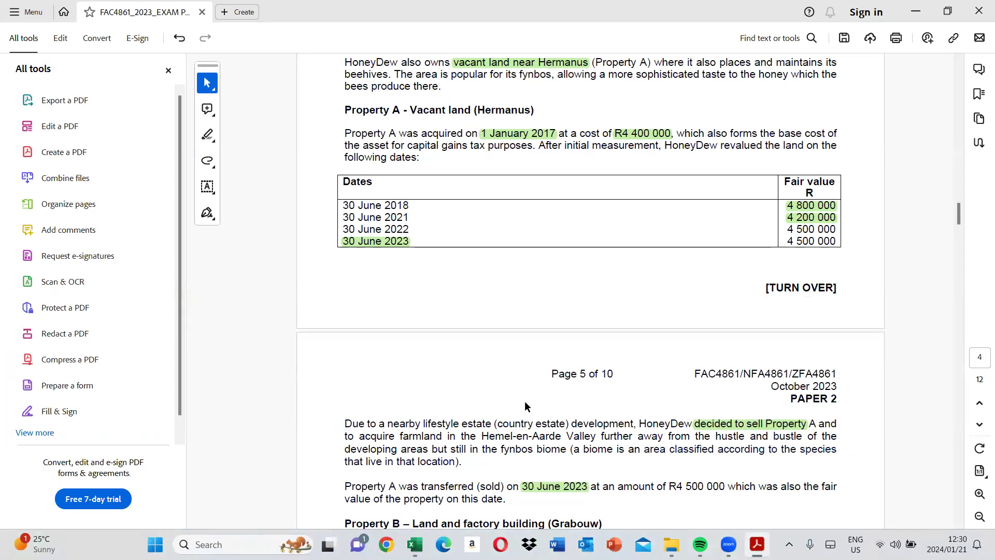
key("alt+Tab")
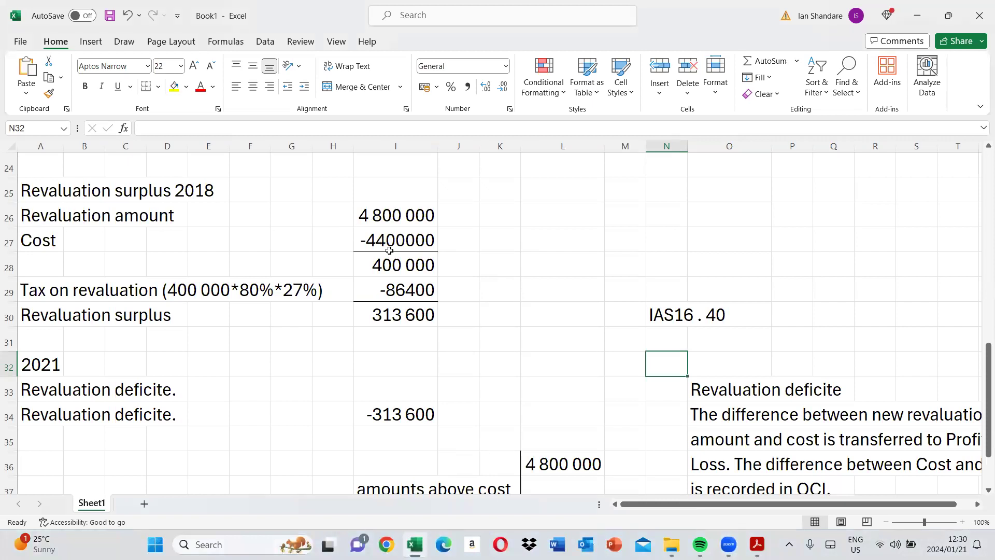
left_click(394, 266)
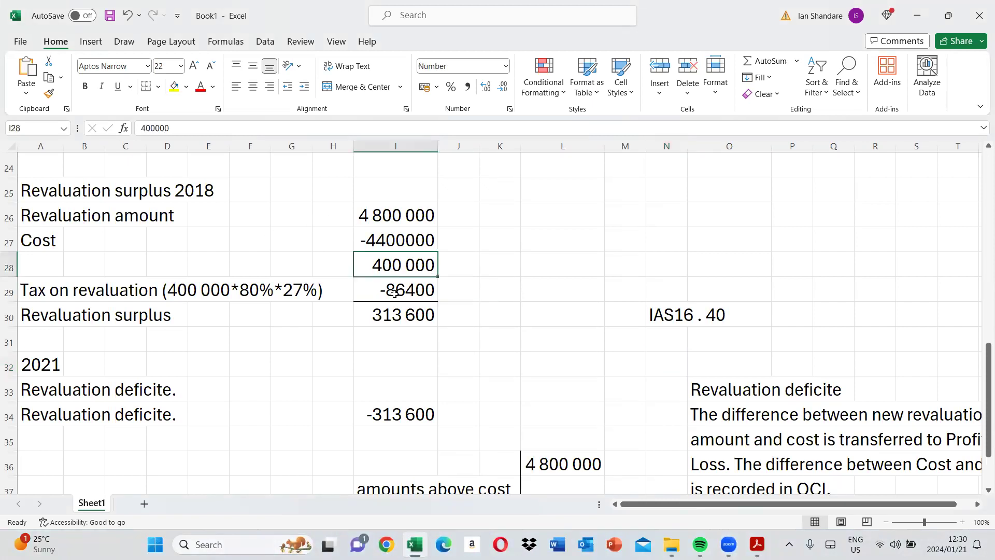
left_click(424, 318)
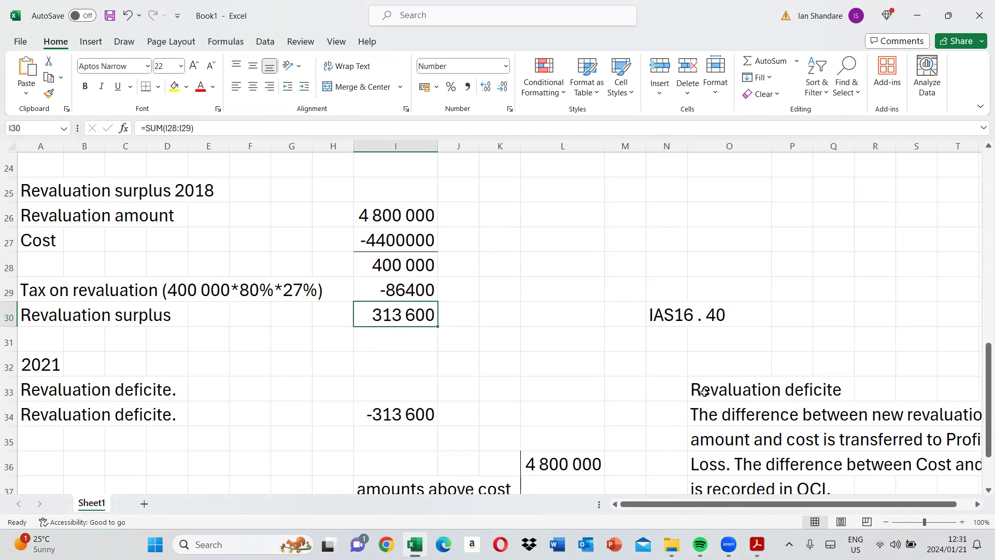
Highlight the cost amount in O38 with a yellow fill
scroll(979, 493, "down", 1)
scroll(979, 494, "down", 2)
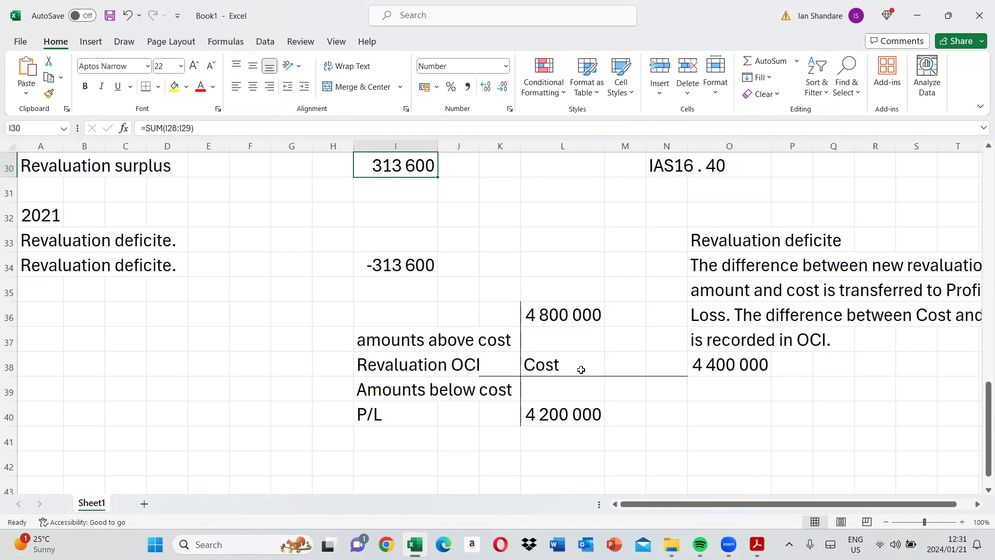
left_click(545, 362)
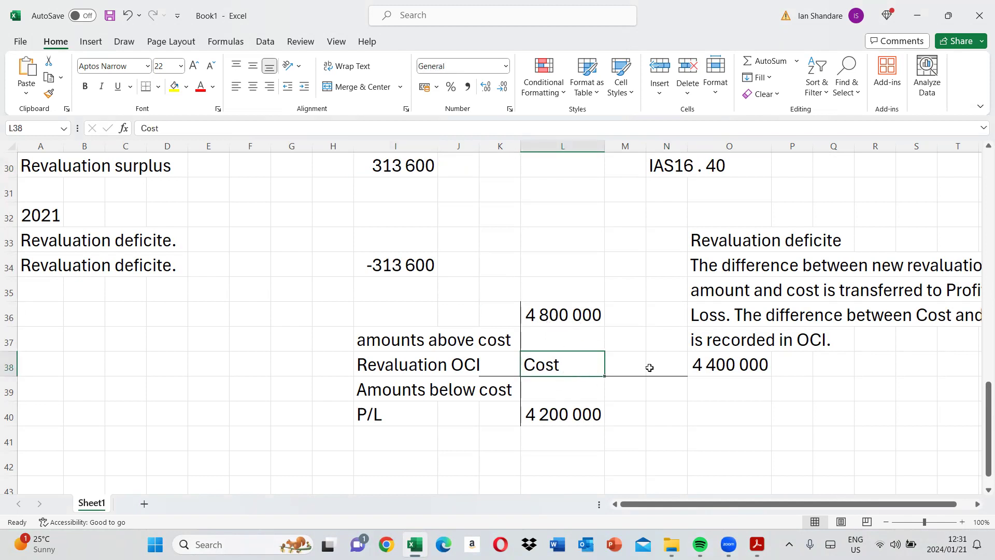
left_click(715, 366)
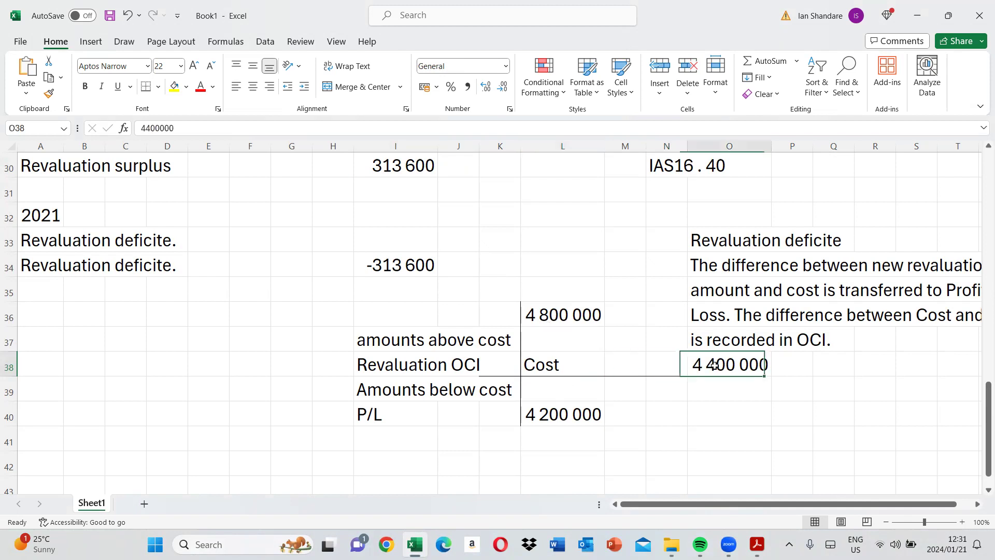
left_click(175, 86)
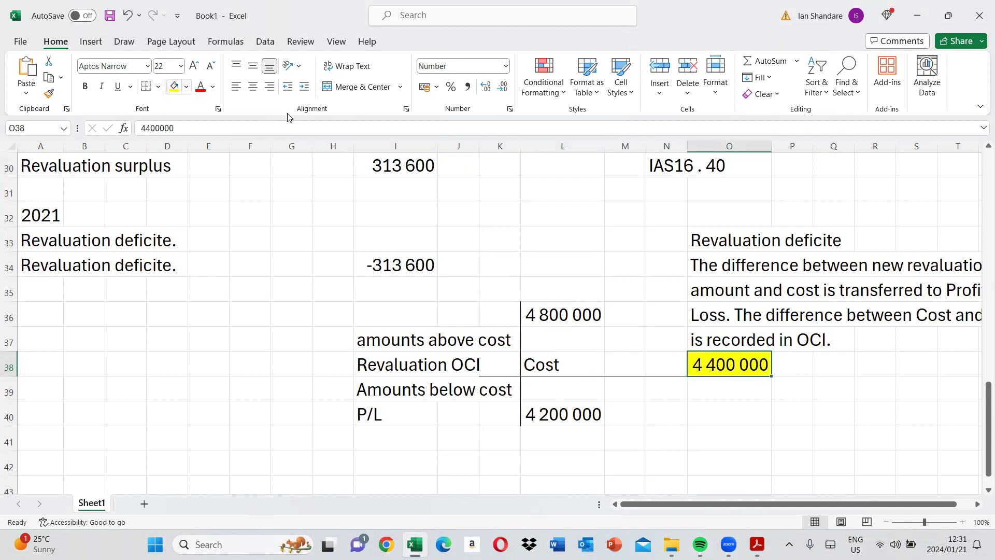
left_click(567, 317)
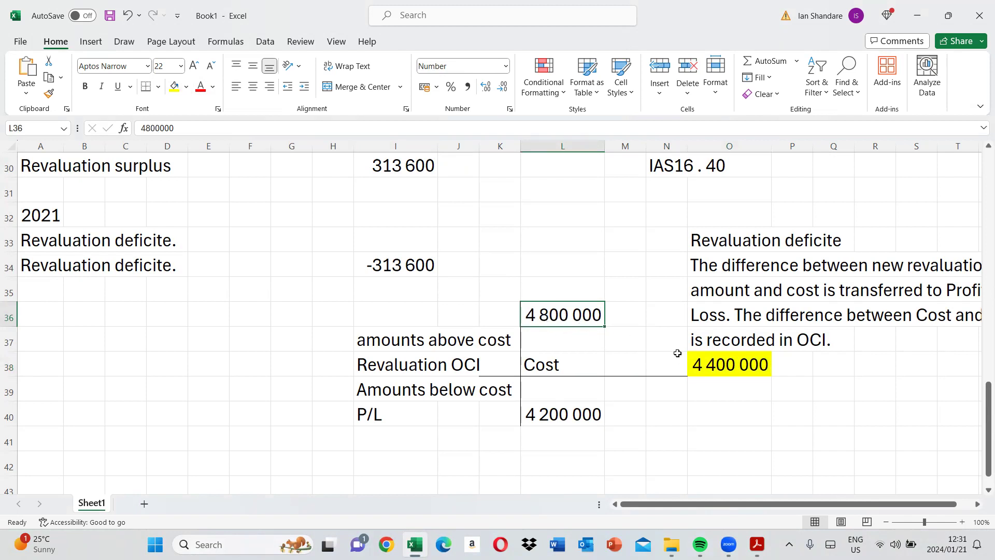
Compare the 2018 fair value in L36 and the 2021 fair value in L40 with the highlighted cost in O38
left_click(711, 366)
left_click(575, 316)
left_click(707, 369)
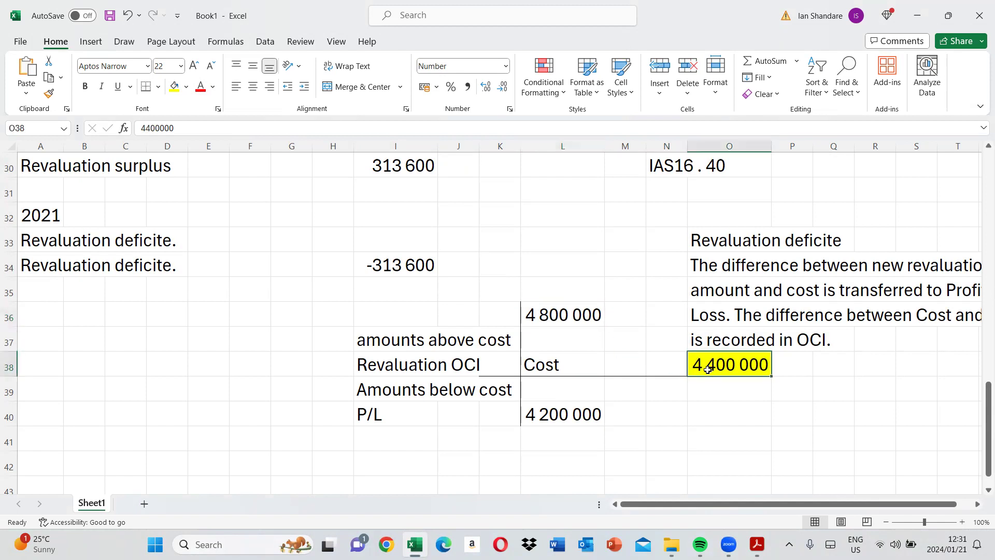
left_click(570, 315)
left_click(712, 368)
left_click(542, 318)
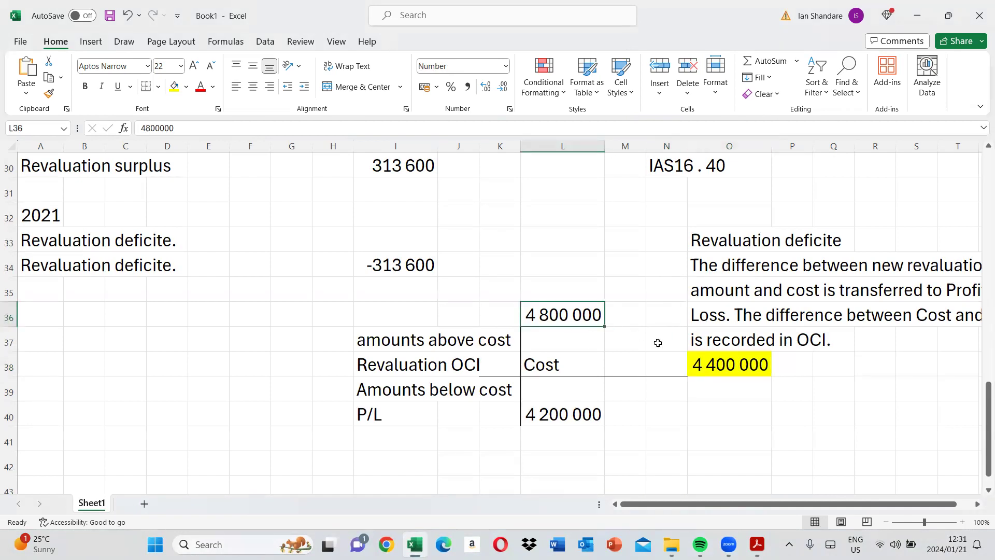
left_click(703, 369)
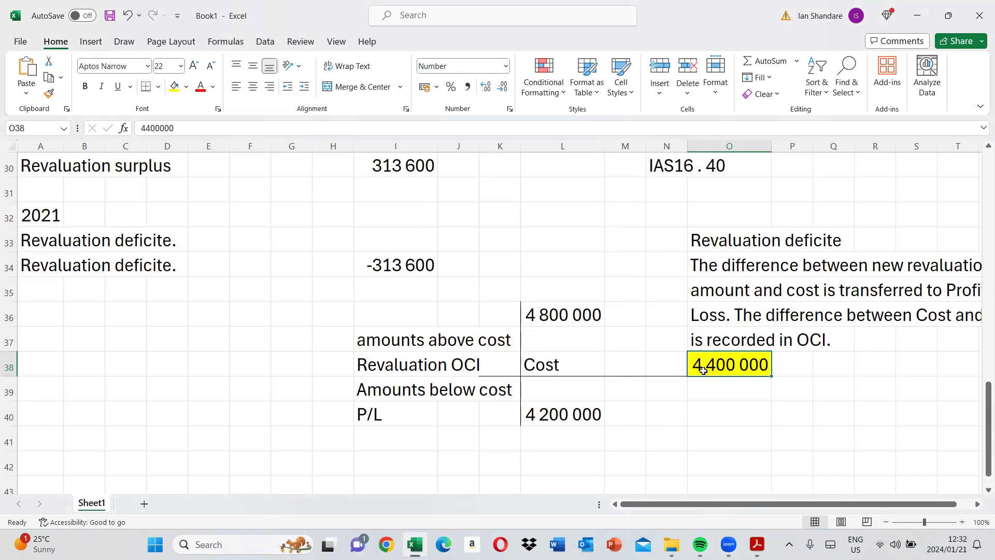
left_click(547, 410)
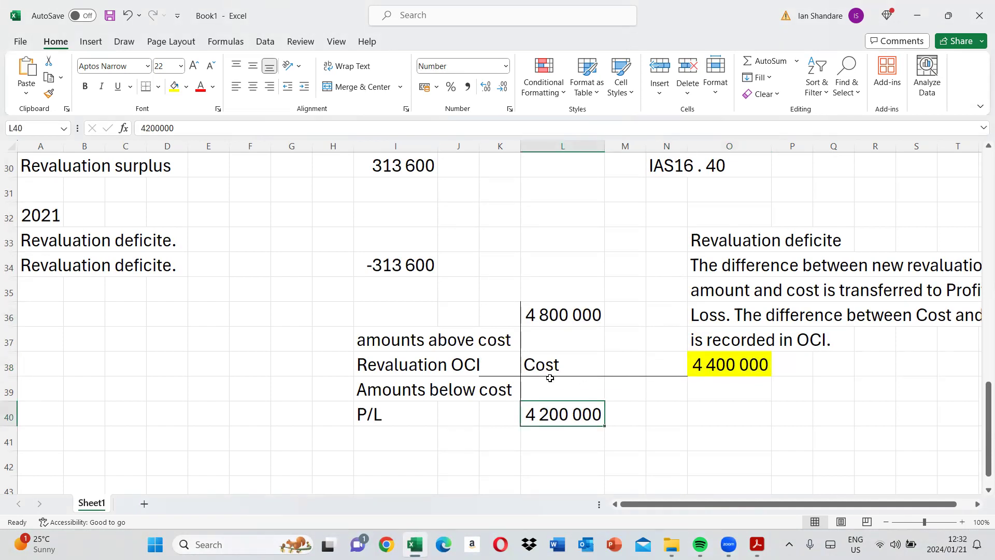
left_click(732, 363)
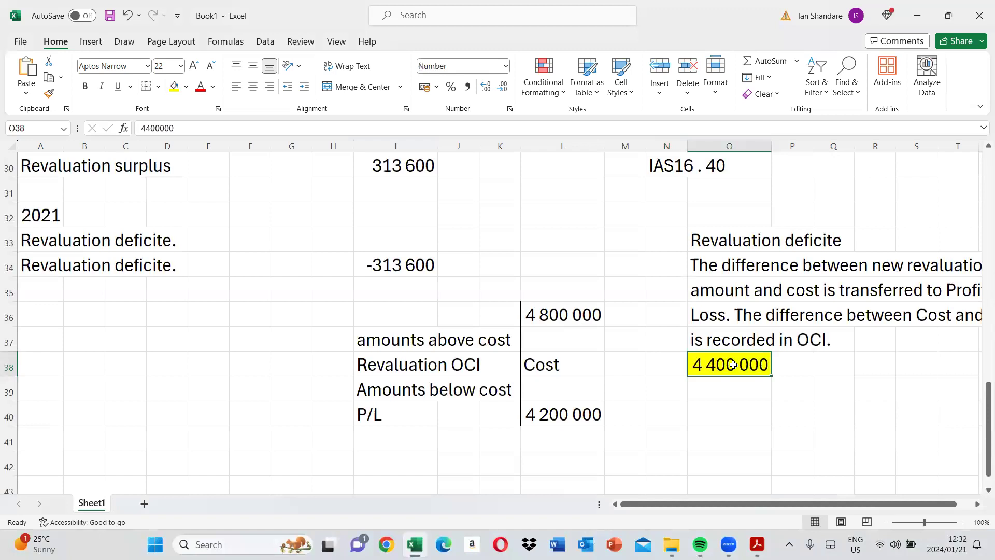
left_click(529, 413)
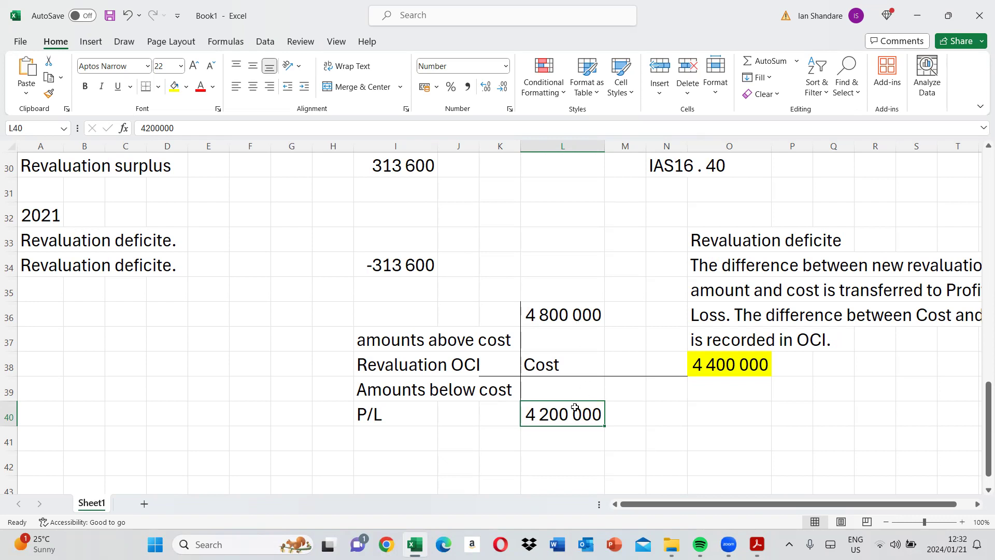
left_click(584, 323)
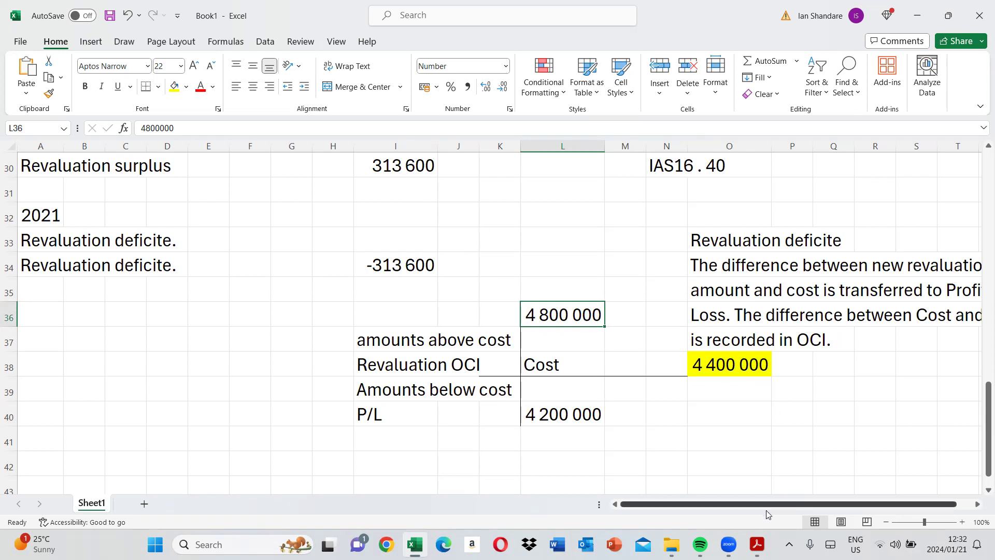
Check Property A's revaluation dates and fair values in the exam PDF, and enter the date 30 June 2022 in A36 of the Excel sheet
mouse_move(757, 543)
left_click(728, 484)
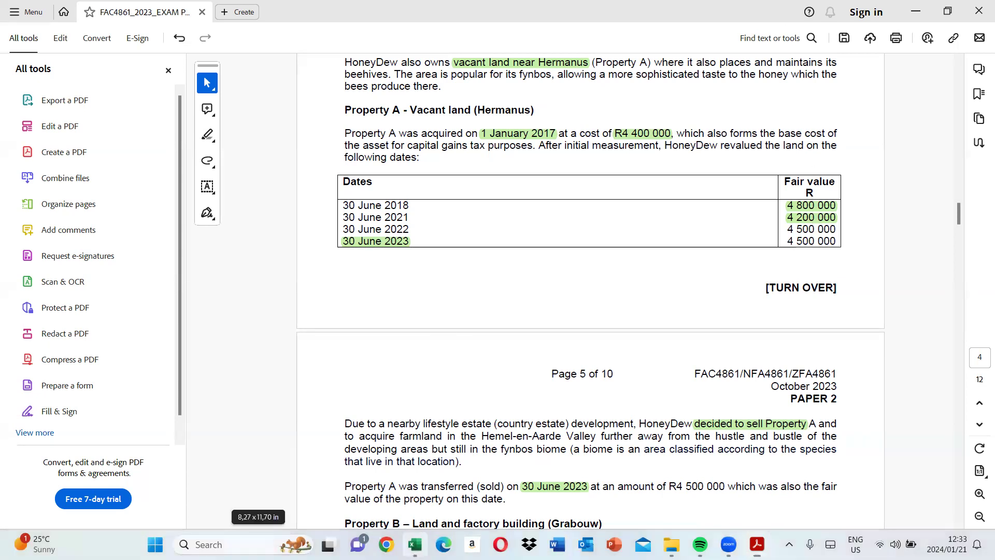
left_click(415, 544)
left_click(44, 305)
left_click(49, 290)
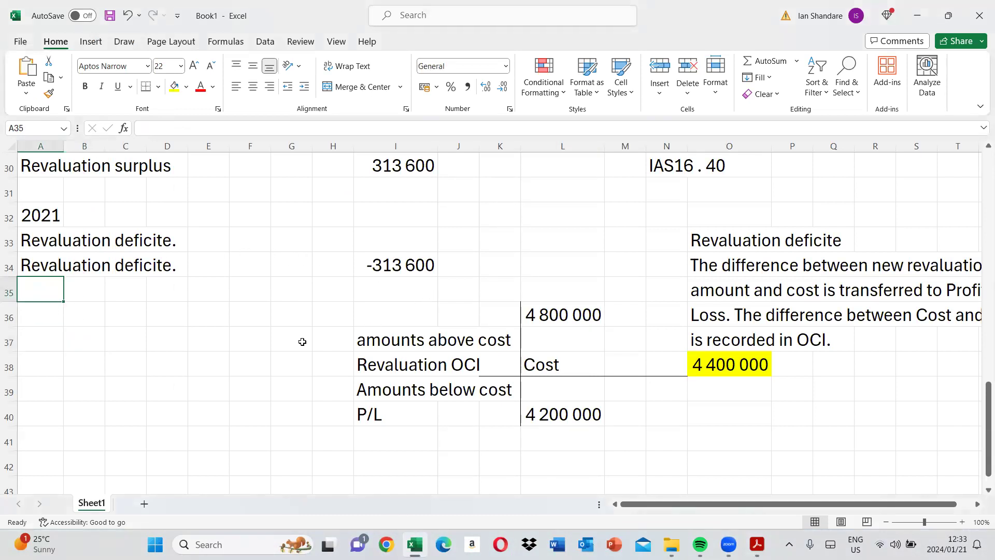
left_click(40, 311)
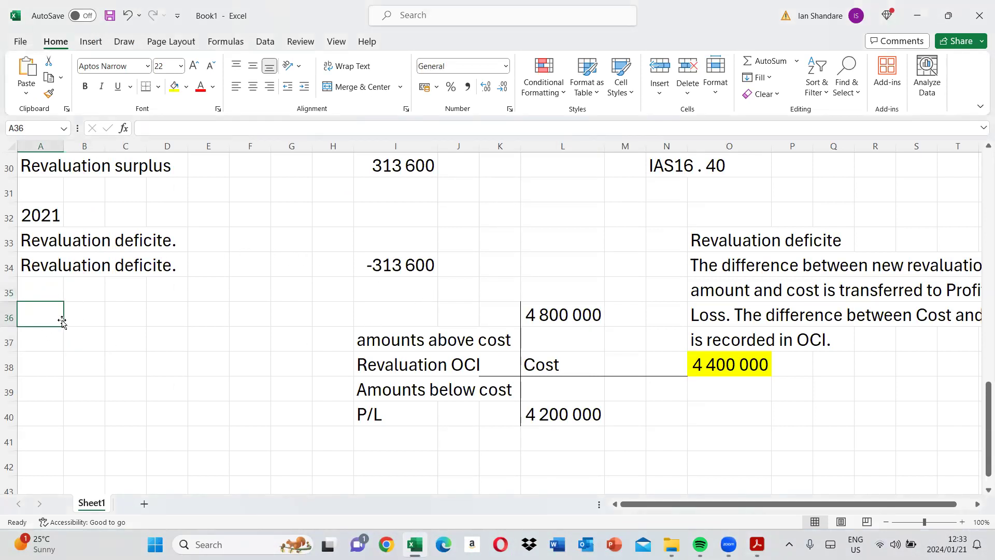
type("rE")
key("BackSpace")
key("BackSpace")
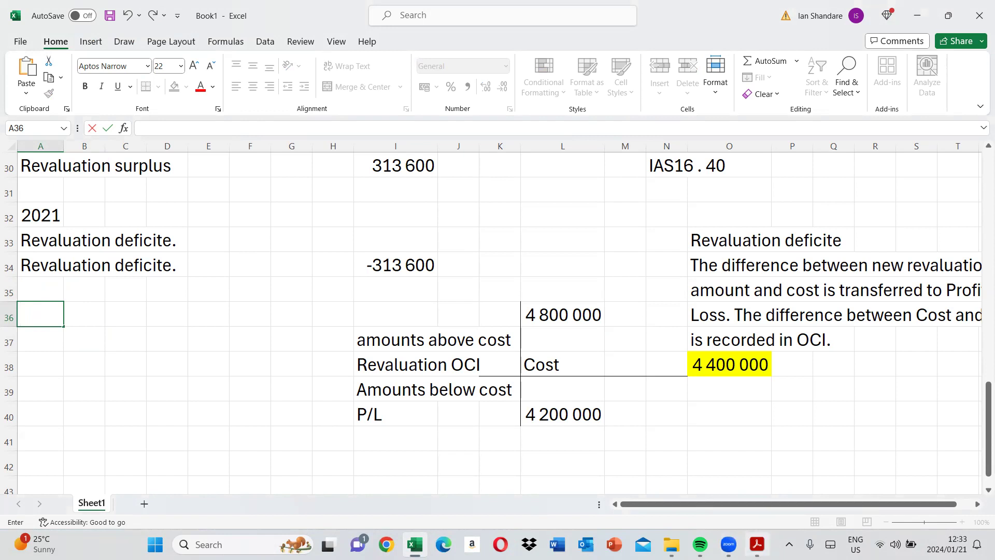
left_click(757, 544)
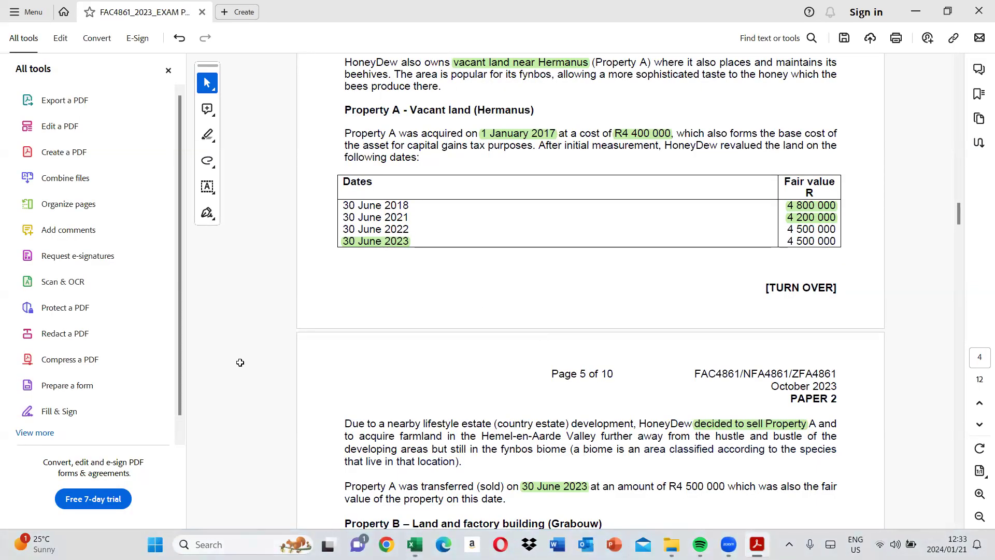
key("alt+Tab")
type("June")
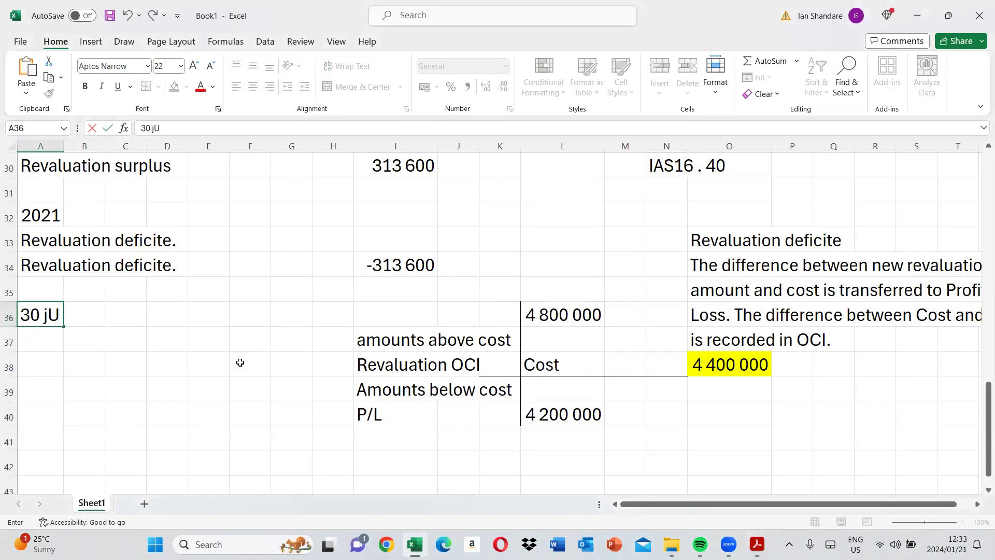
type(" 2022")
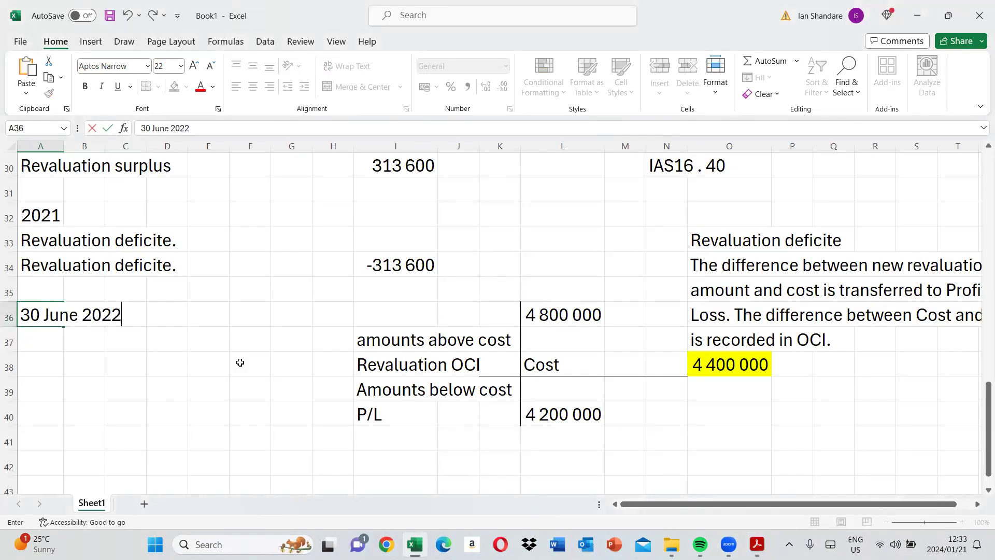
key("Return")
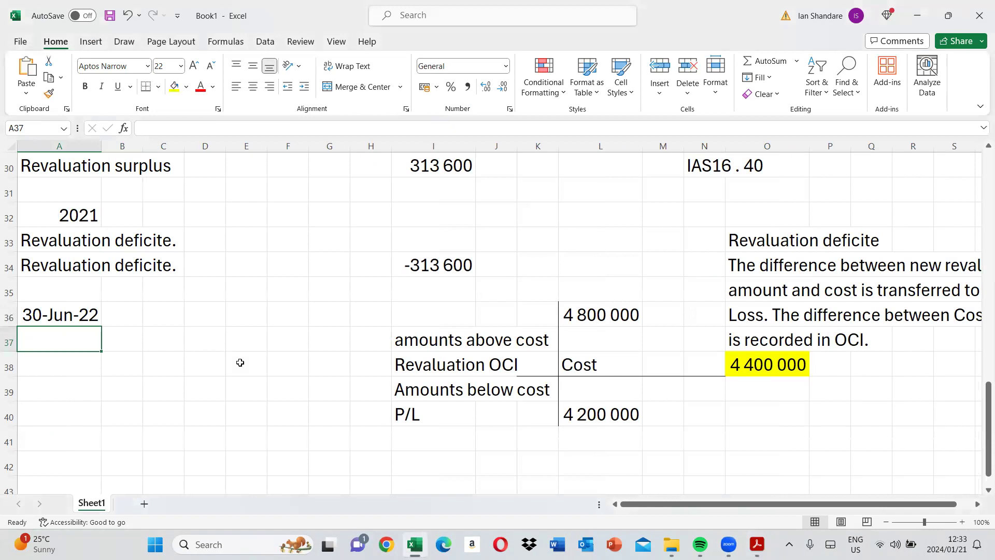
Add a "Revaluation amount" line in A38 with 4 500 000 in F38
key("Down")
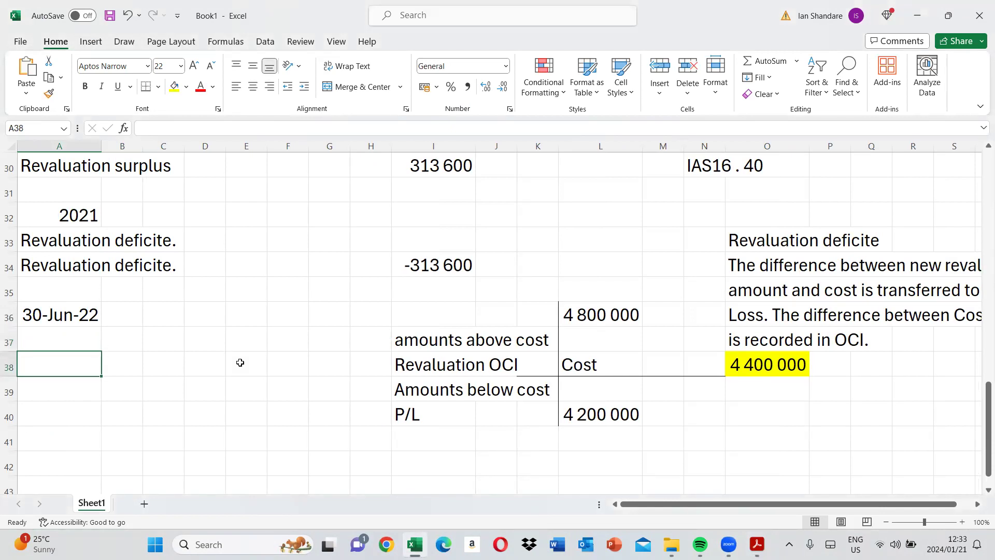
type("Reval")
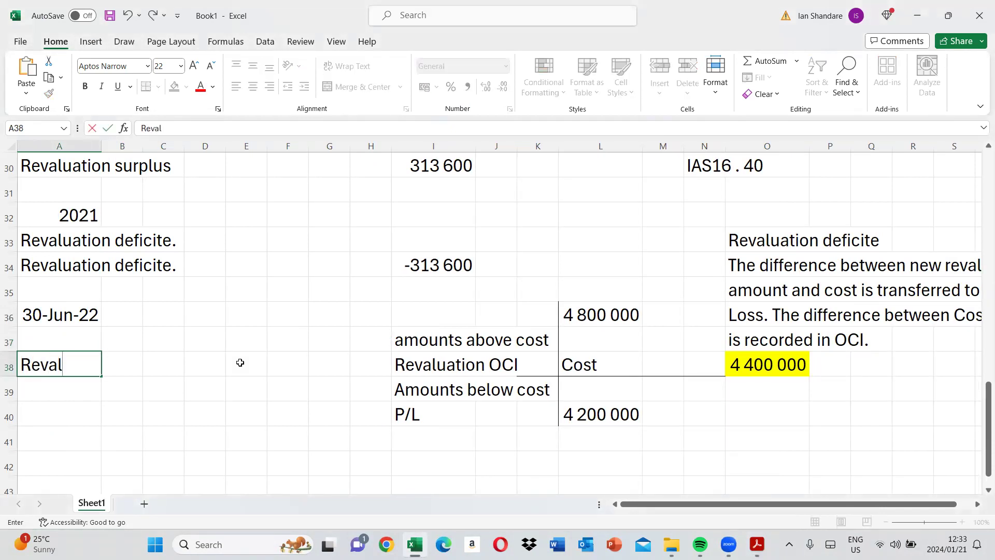
type("uation amount")
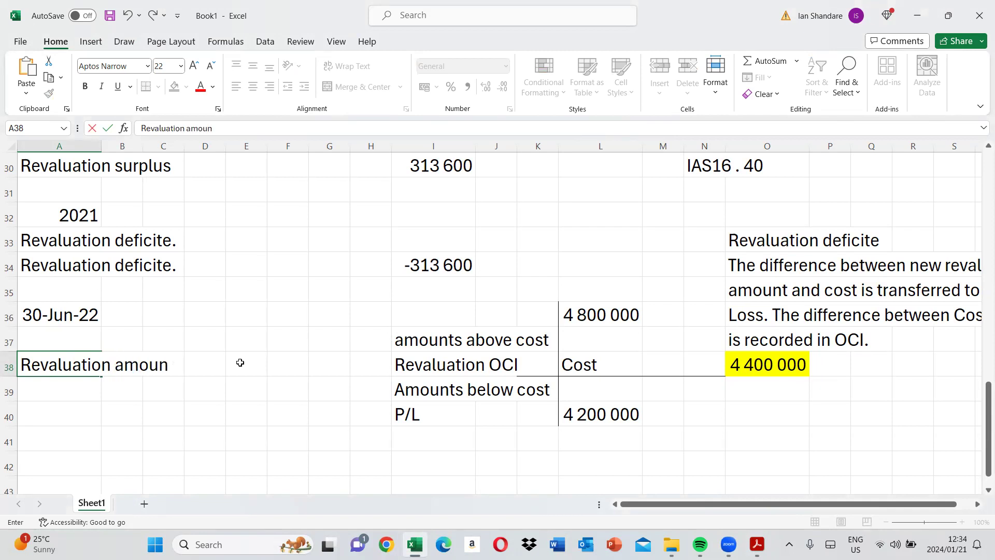
left_click(240, 363)
key("Right")
type("45000")
key("BackSpace")
type("000")
key("Return")
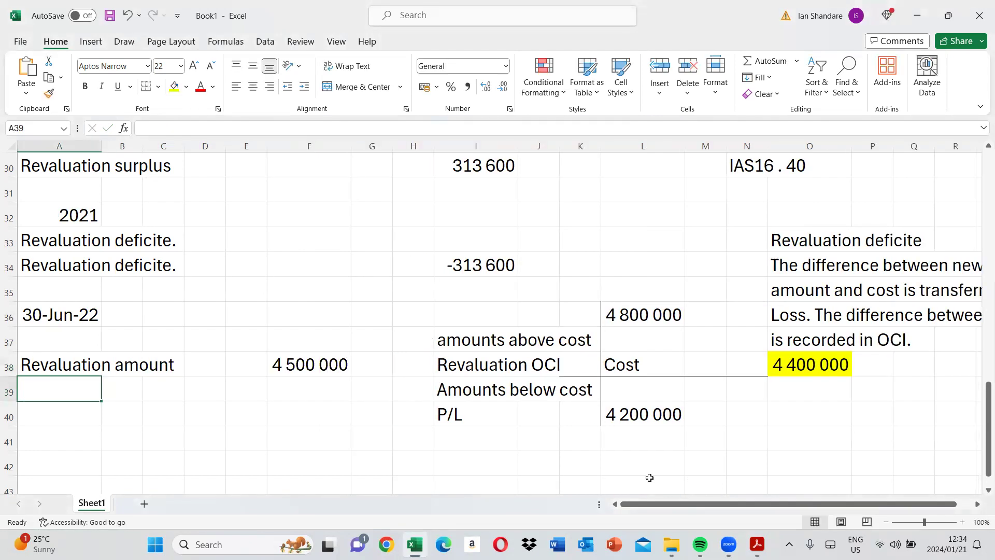
Add a "Prior revaluation" line in A39 with -4 200 000 in F39
type("Prior ")
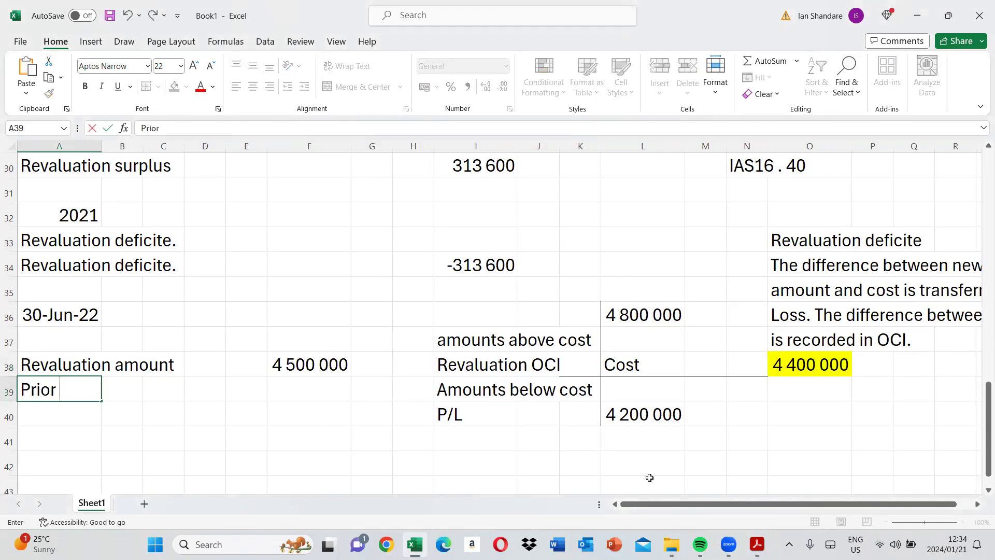
type("revaluation")
key("Right")
key("Right")
key("Right")
key("Right")
key("Right")
type("-4 200 000")
key("Return")
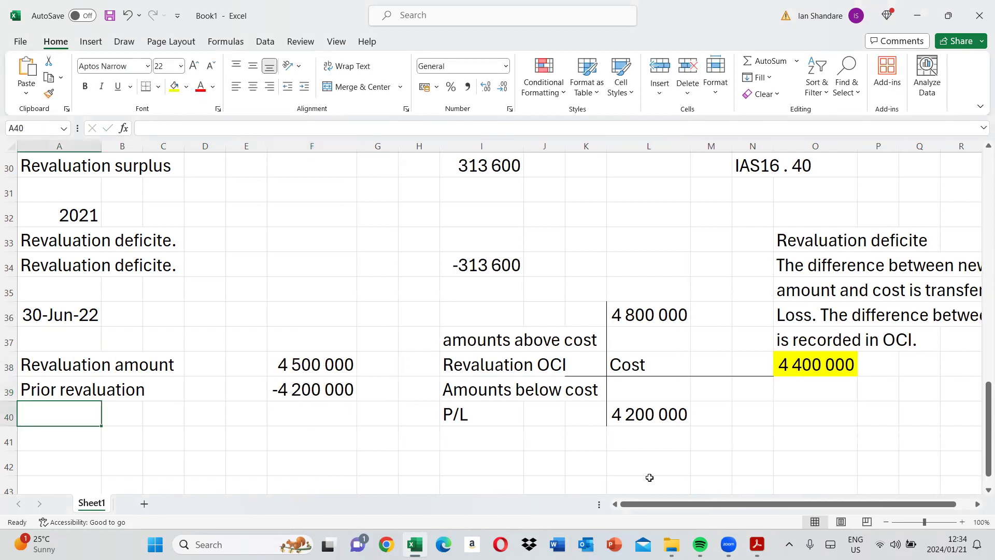
Add a "revaluation surplus" line in A40 with 300 000 in F40
type("revl")
key("BackSpace")
type("aluatio")
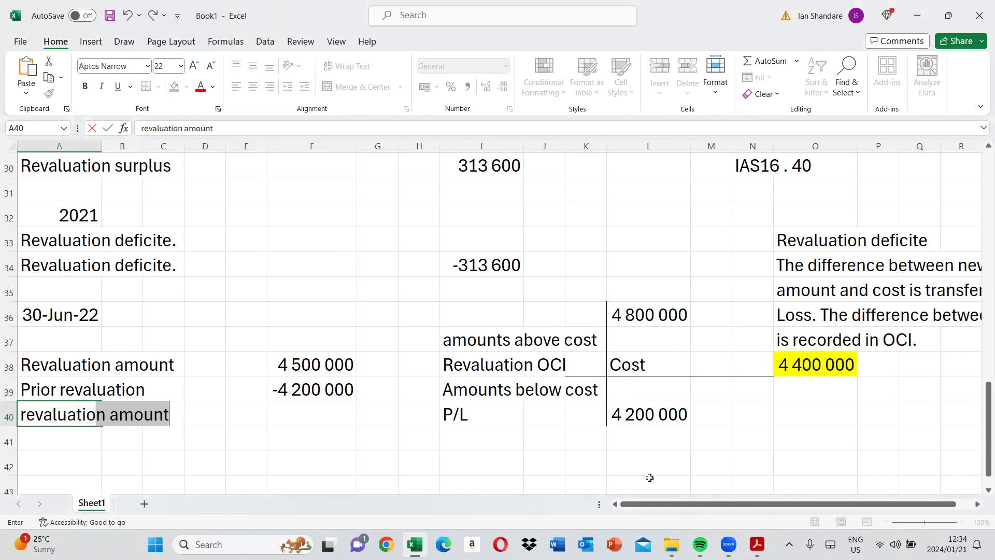
type("n surplus")
key("Tab")
key("Right")
key("Right")
key("Right")
key("Right")
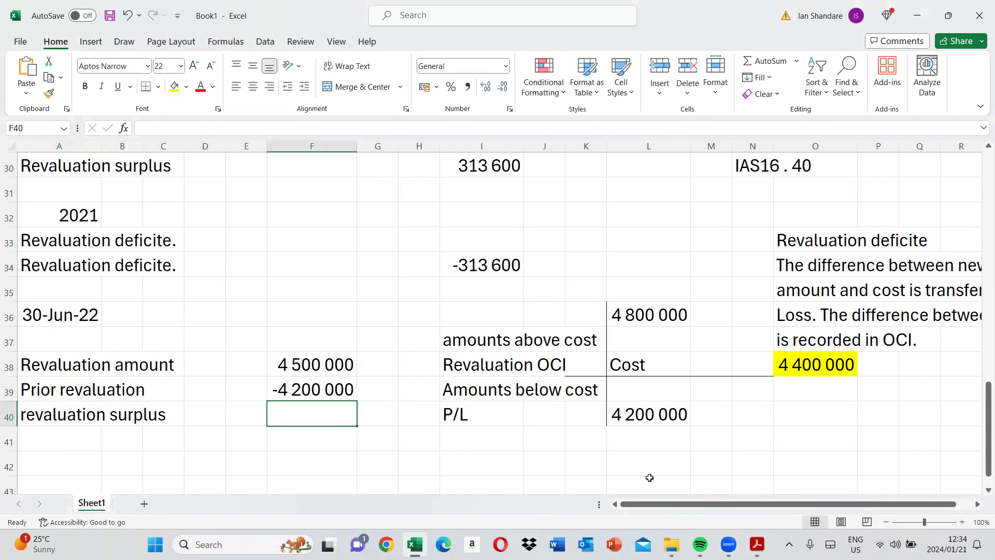
type("300 000")
key("Return")
Label A41 "Tax" and write the working "(300 000*80%*27%)" beside it in B41
type("after ta")
key("BackSpace")
key("BackSpace")
key("BackSpace")
key("BackSpace")
key("BackSpace")
key("BackSpace")
key("BackSpace")
type("Tax")
key("Tab")
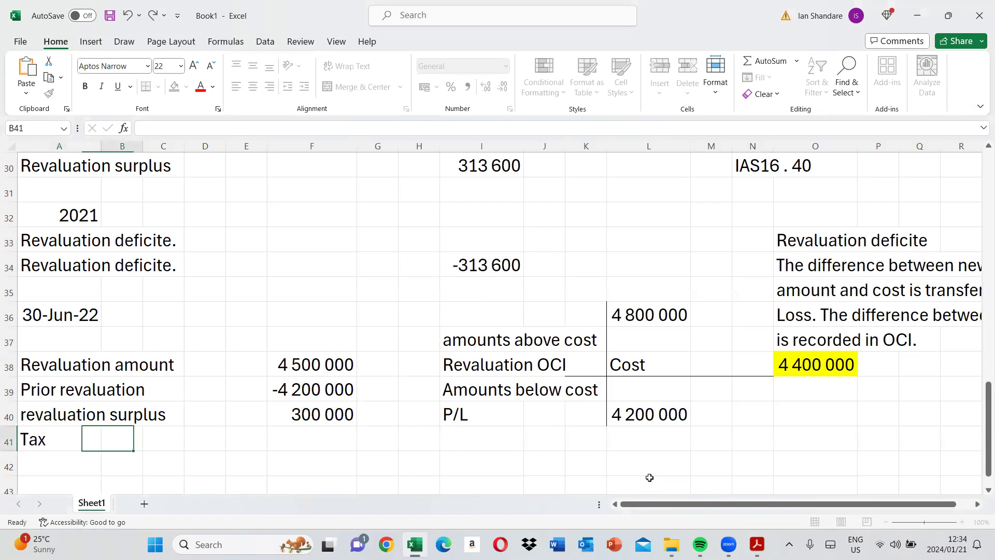
key("Right")
key("Right")
key("Right")
key("Right")
key("Left")
key("Left")
key("Left")
key("Left")
type("(300")
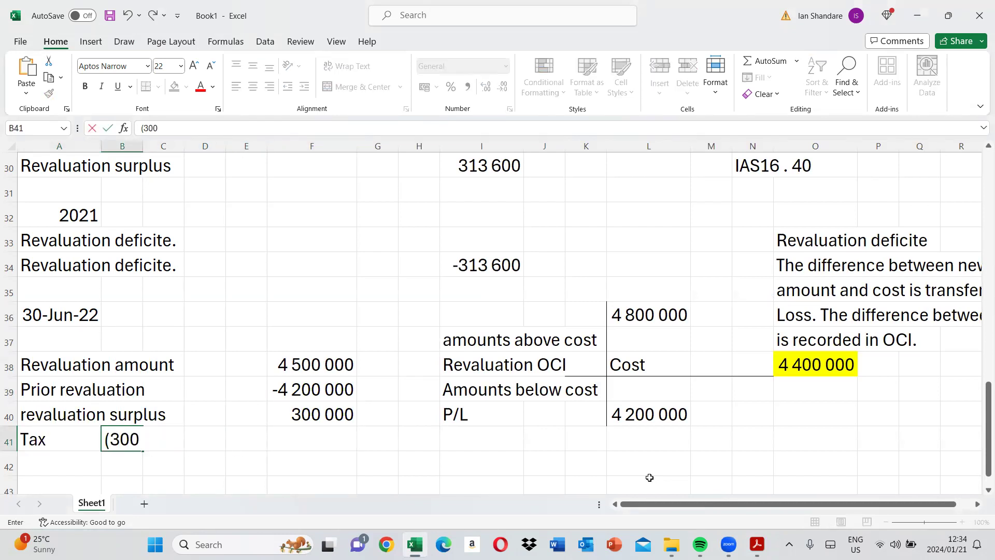
type(" 000*80%*27%)")
Calculate the tax on the 2022 surplus in F41 with the formula =-300000*80%*27%
key("Right")
key("Right")
key("Right")
key("Right")
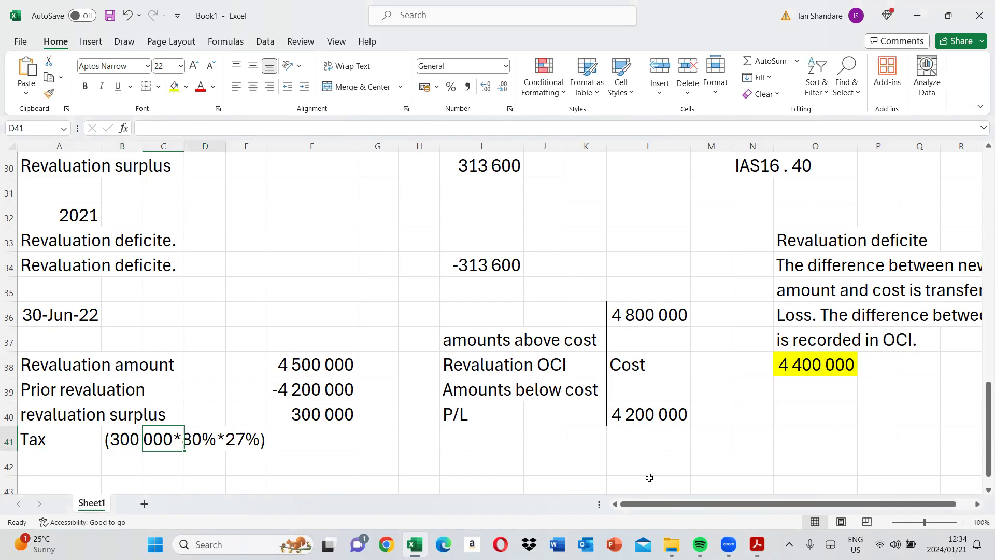
type("=-300000*80$")
key("BackSpace")
type("%*27%")
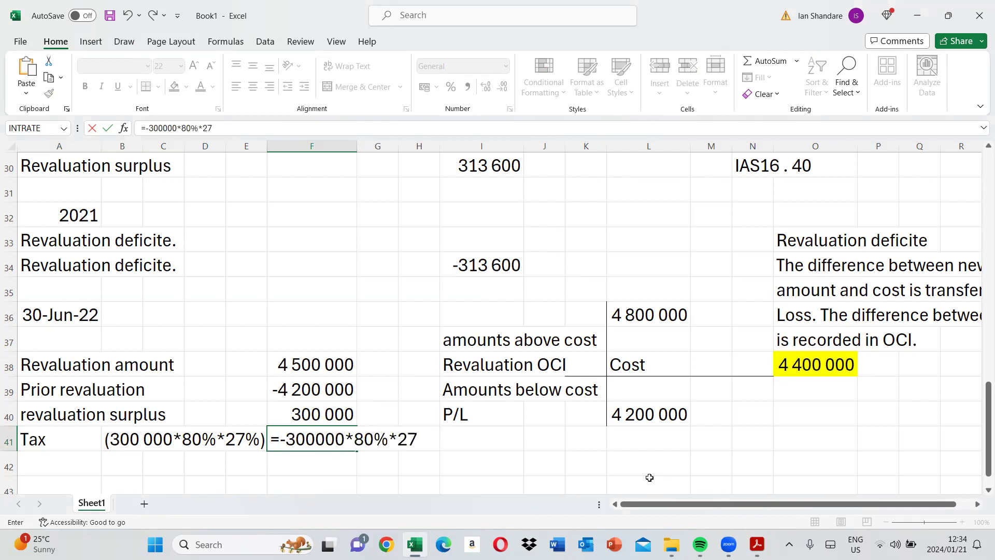
key("Return")
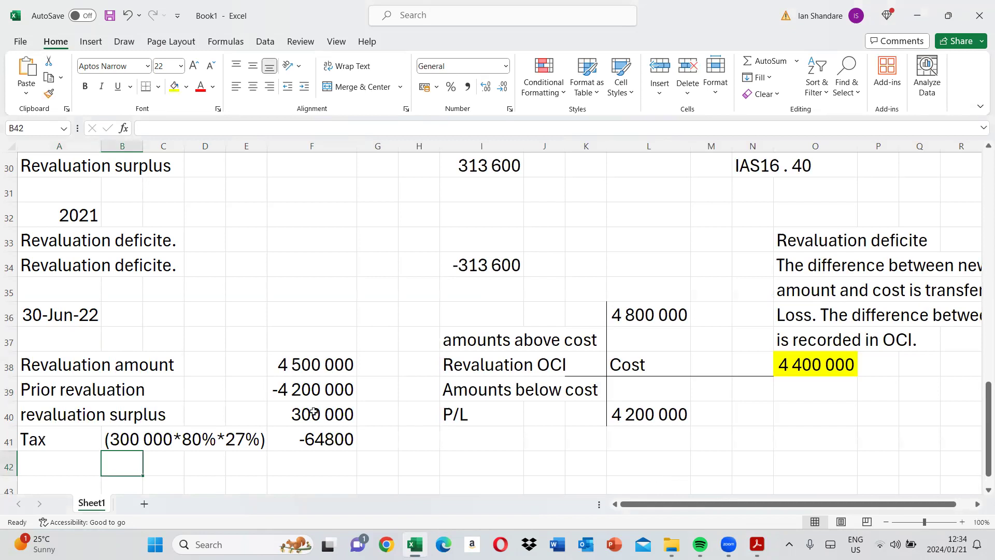
left_click(317, 439)
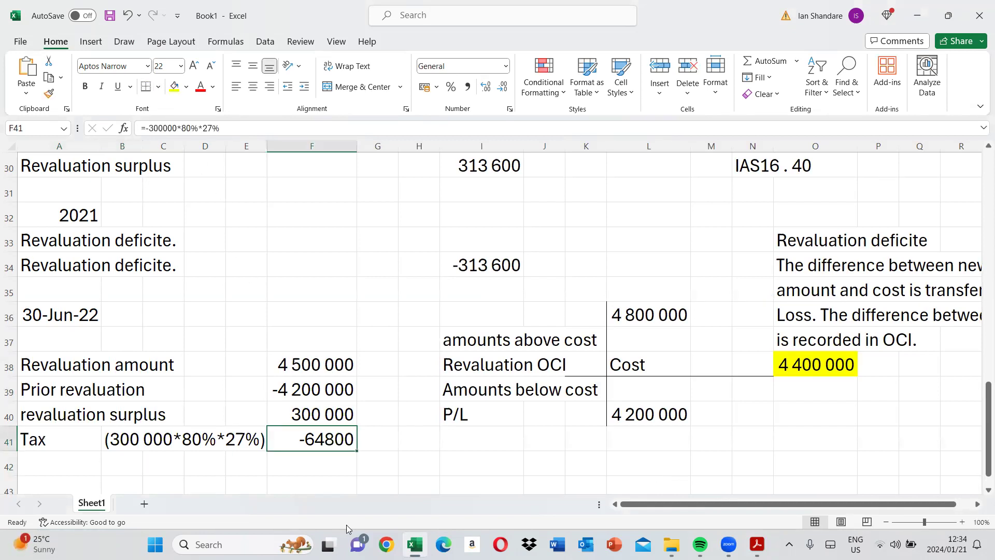
Sum F40:F41 in F42 for the after-tax amount and label the line "revaluation surplus" in A42
left_click(310, 470)
type("=sum(")
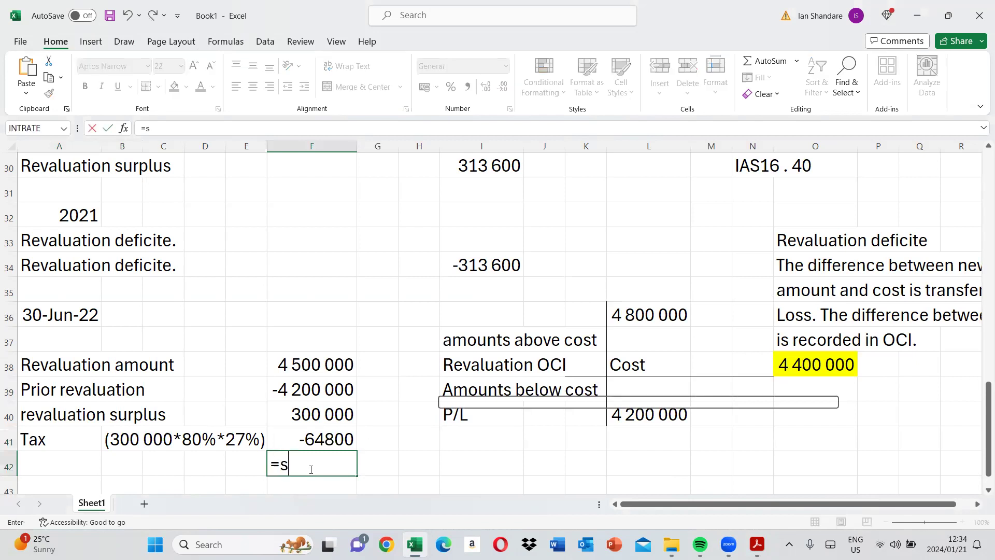
key("Up")
key("Up")
key("shift+Down")
key("Return")
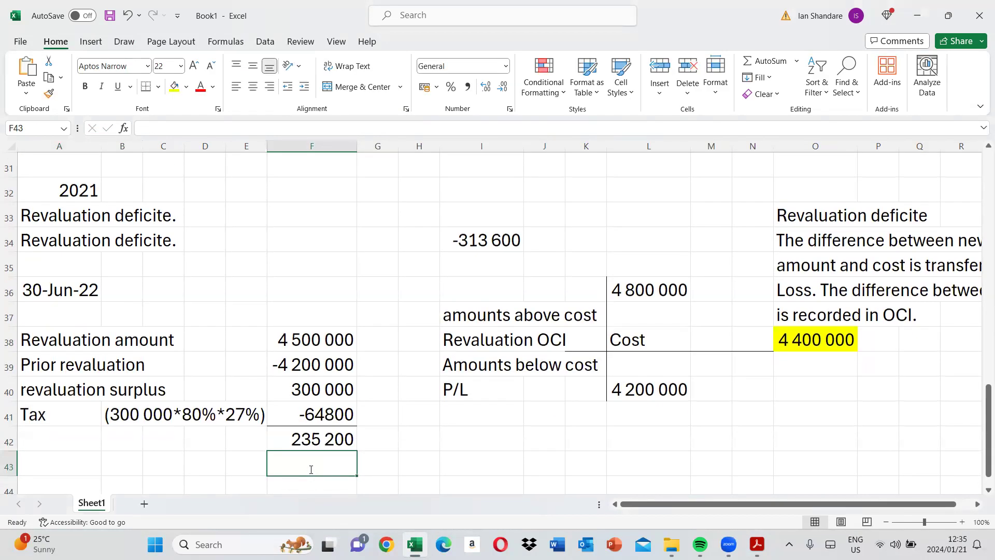
left_click(54, 437)
type("Revaluation surplus")
key("Return")
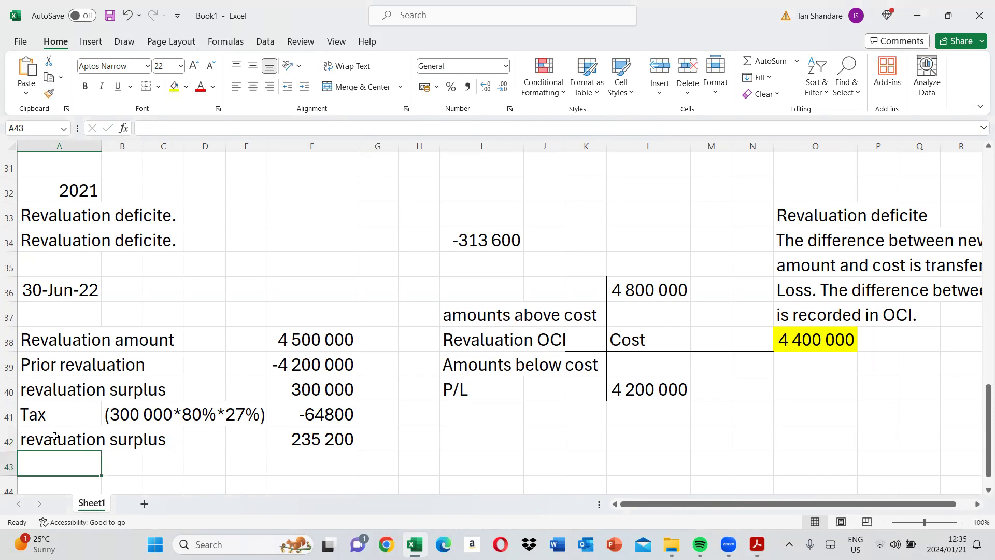
Review the after-tax 2022 surplus in F42 alongside the disposal notes and 2018 surplus calculation above
left_click(299, 441)
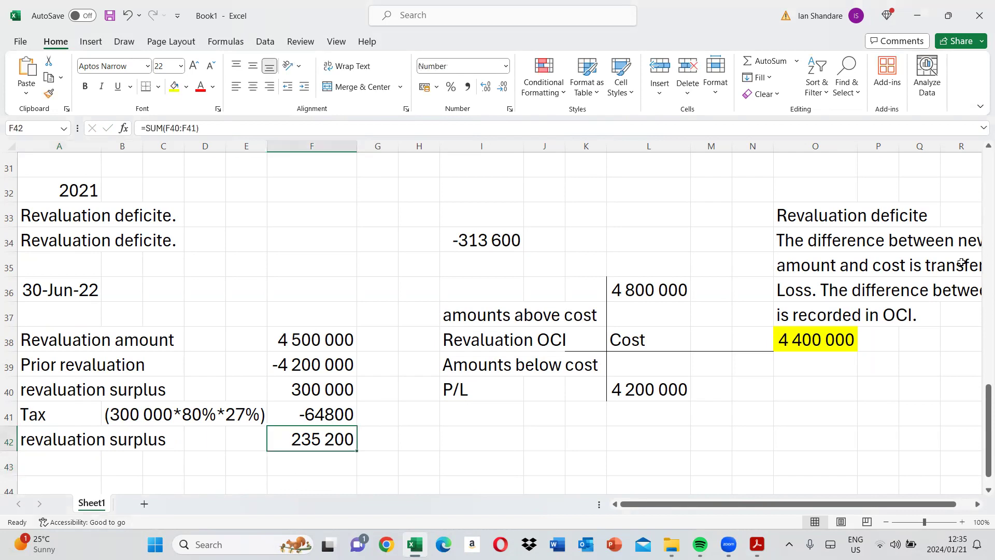
scroll(980, 153, "up", 2)
scroll(981, 153, "up", 4)
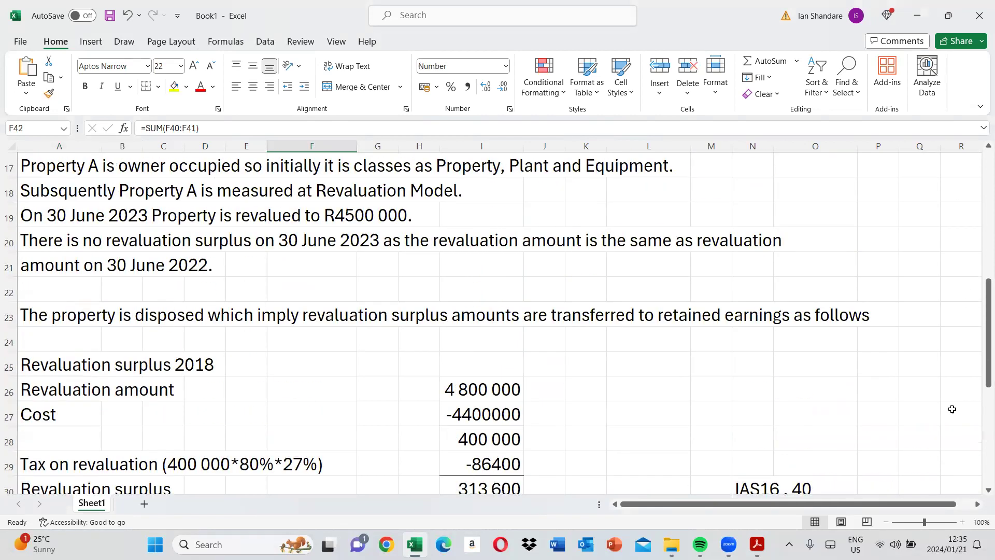
scroll(981, 492, "down", 1)
scroll(979, 493, "down", 6)
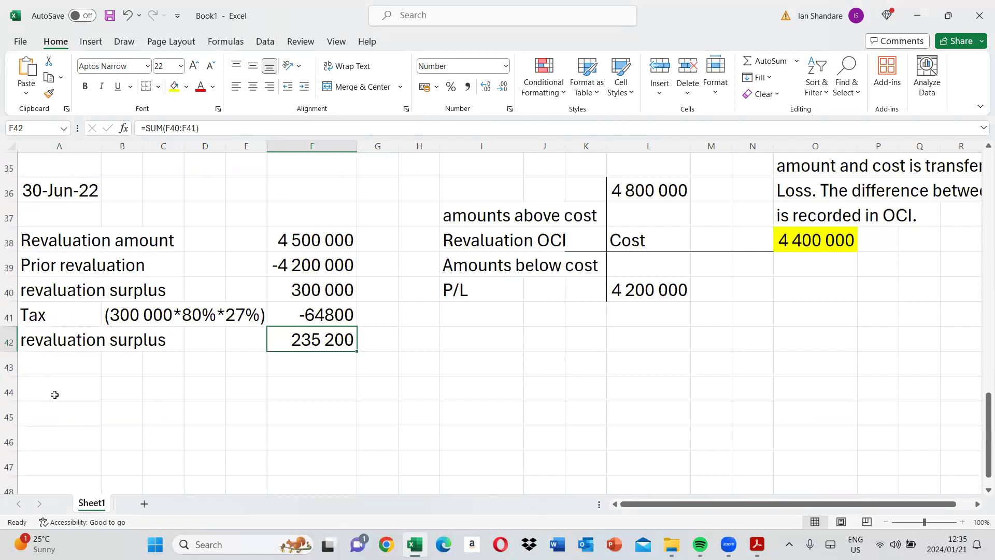
Enter the note "The balance of R235 200 in the revaluation surplus account is transferred to retained earnings" in A44
left_click(54, 395)
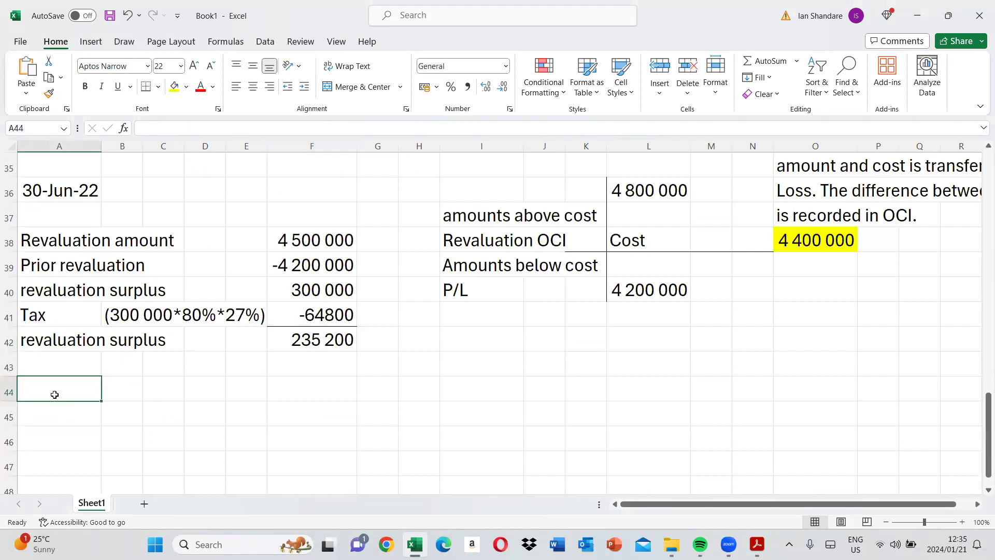
type("The")
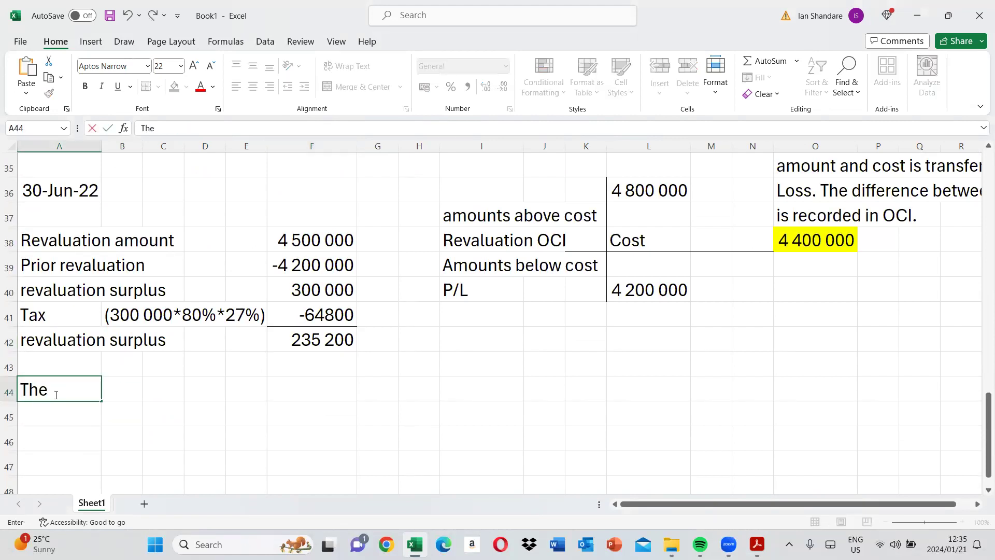
type(" balance")
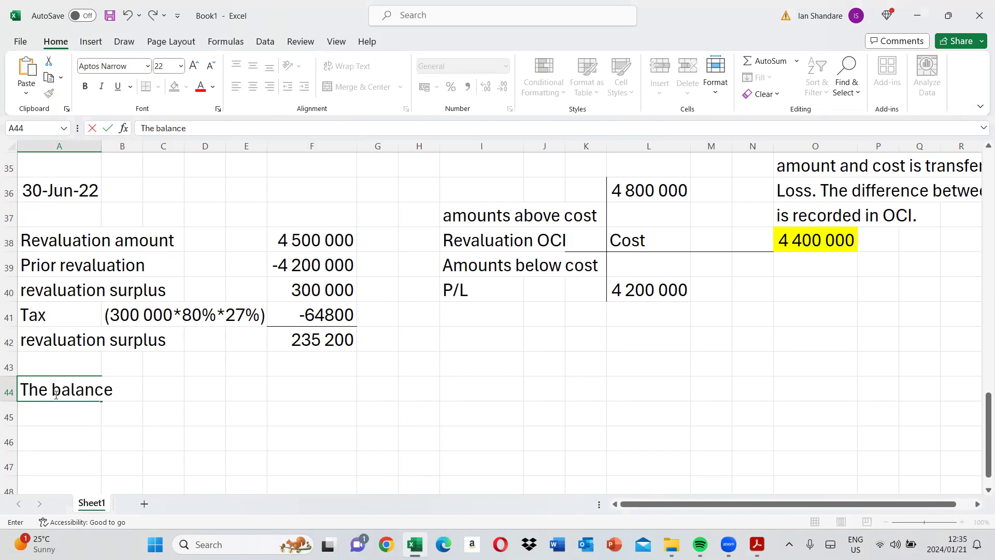
type(" of R235 2")
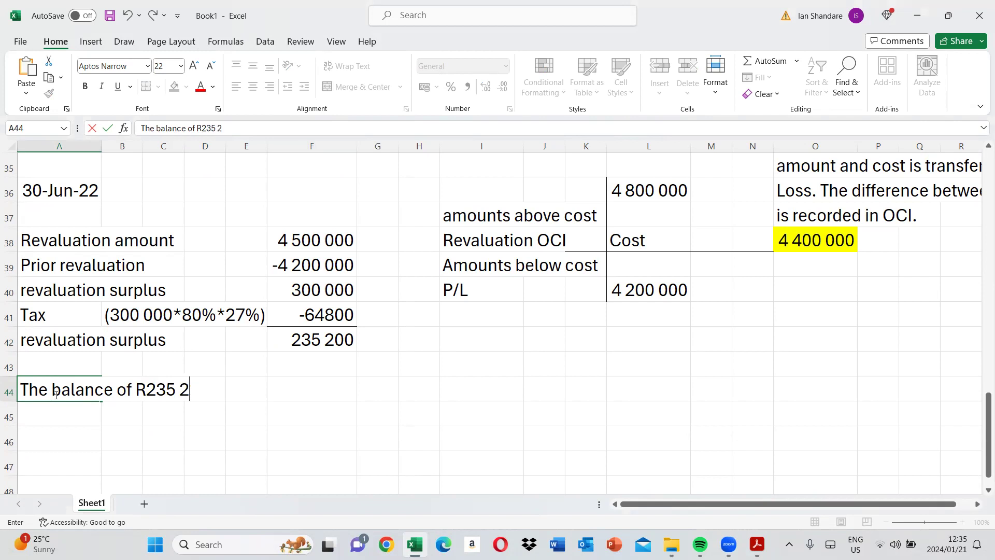
type("00 in the re")
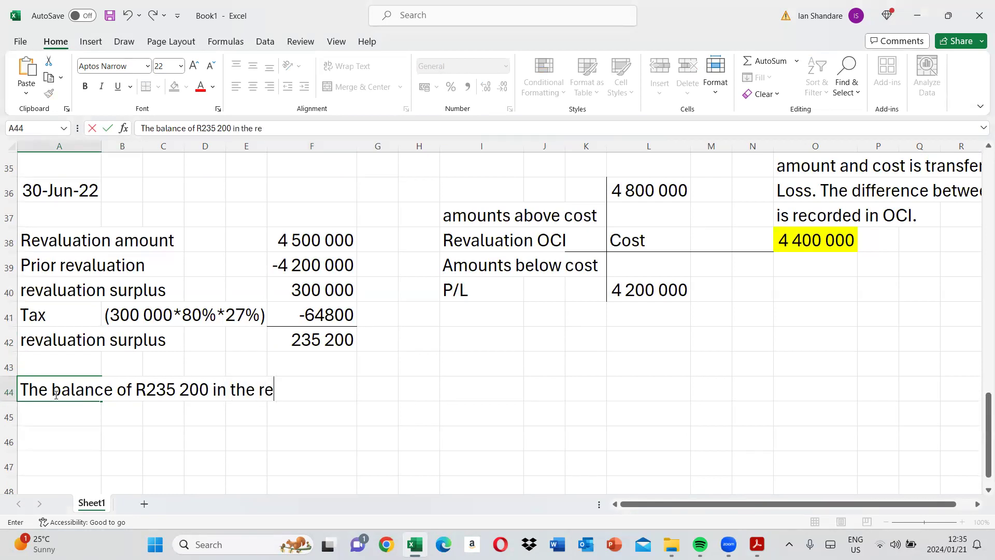
type("valuation")
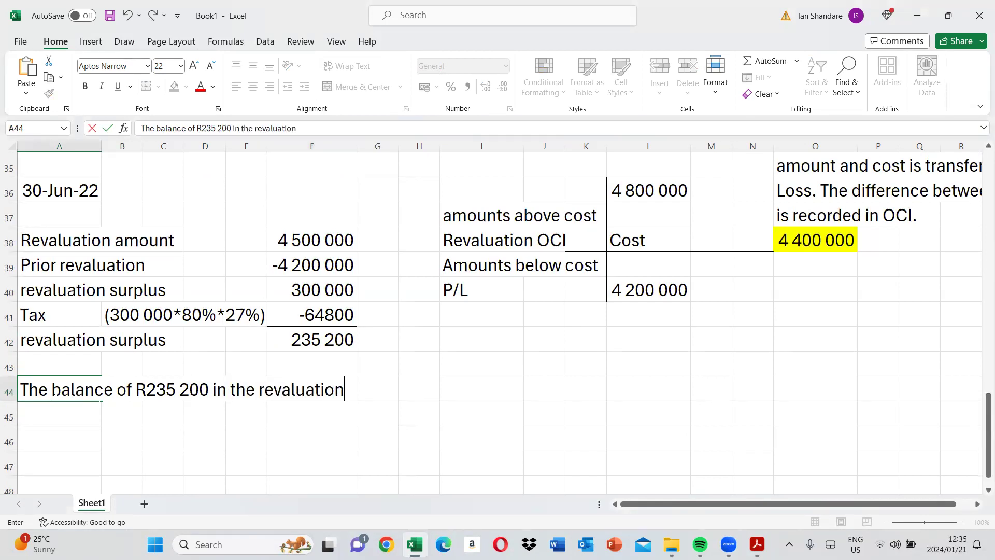
type(" surplus a")
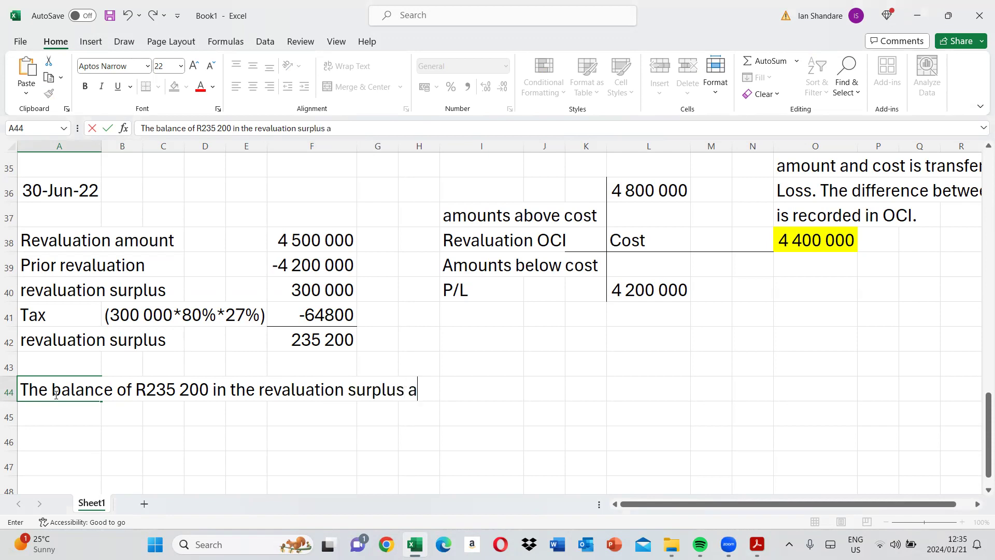
type("ccount is tr")
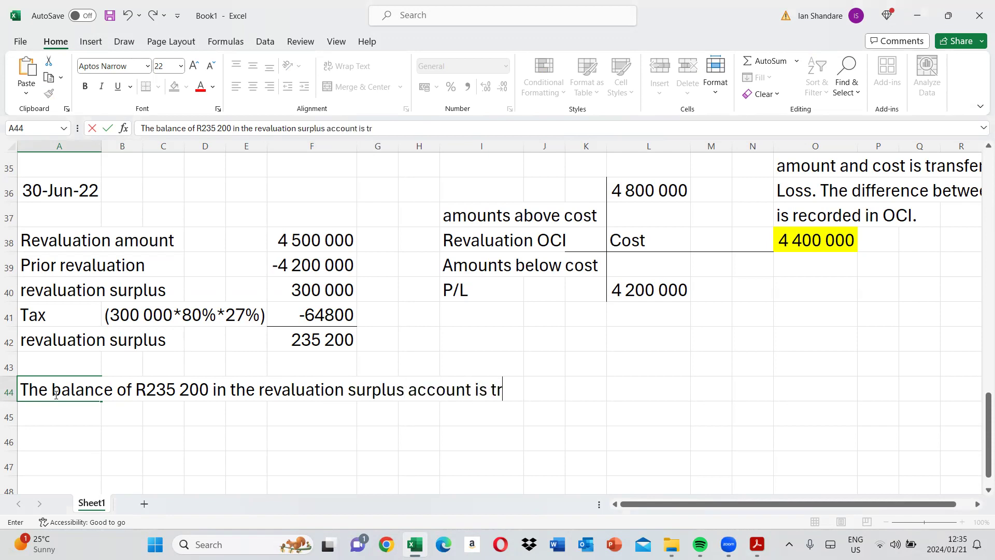
type("ansferred to re")
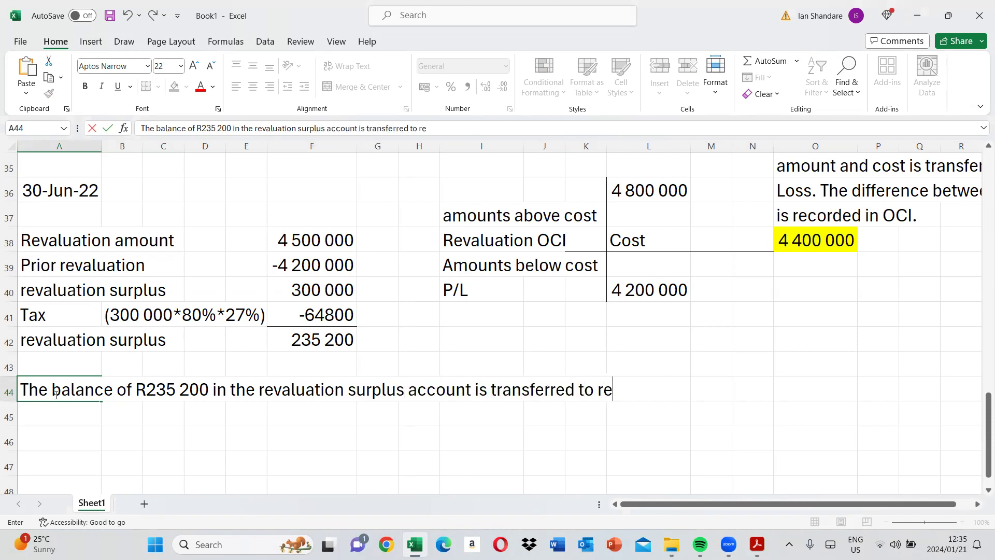
type("tained earnings")
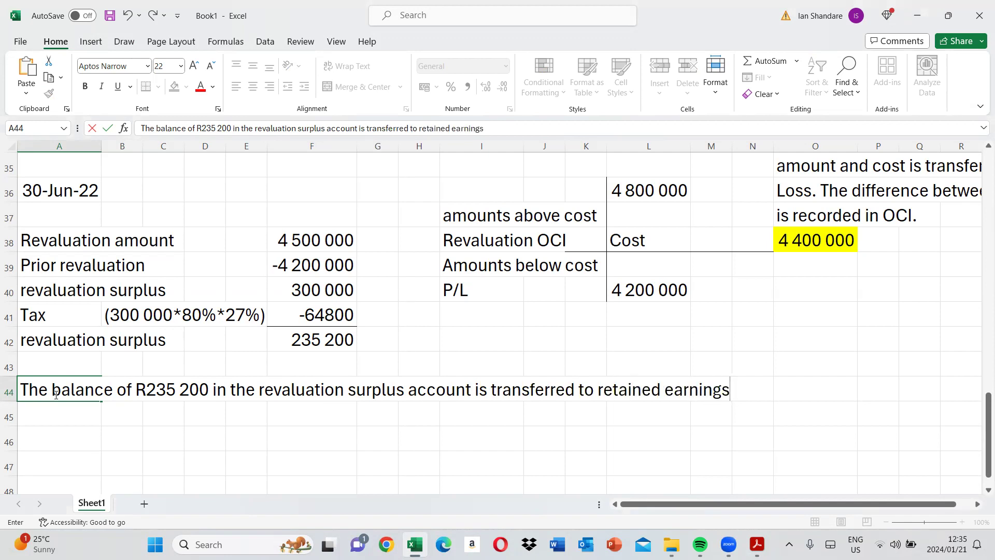
key("Return")
Continue the retained earnings note in A45 with "on the disposal of the property."
type("on th")
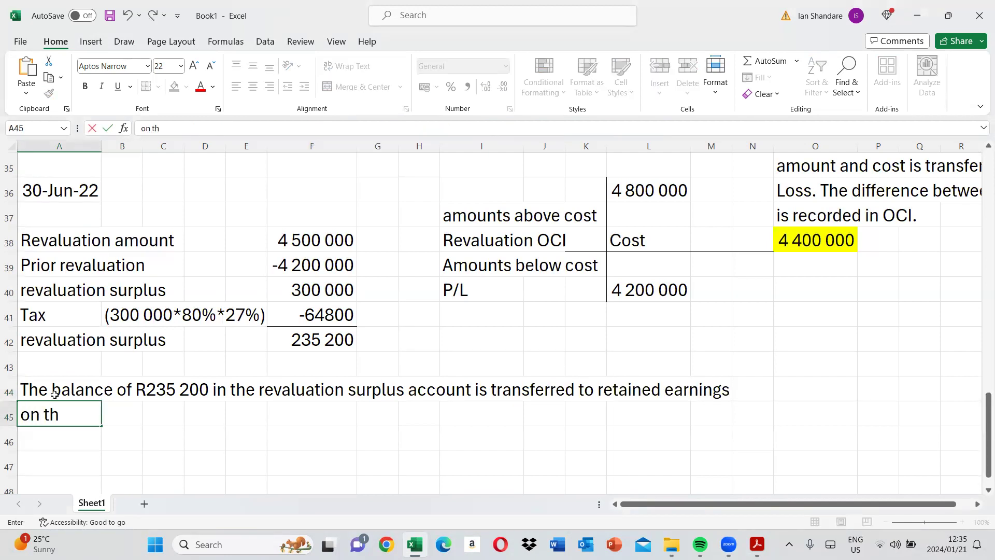
type("e dispos")
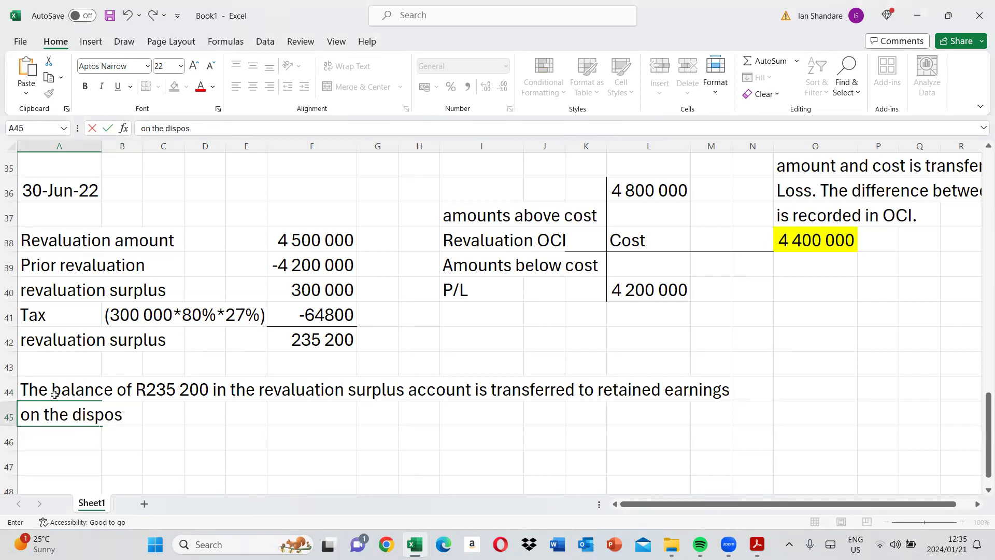
type("al of the prop")
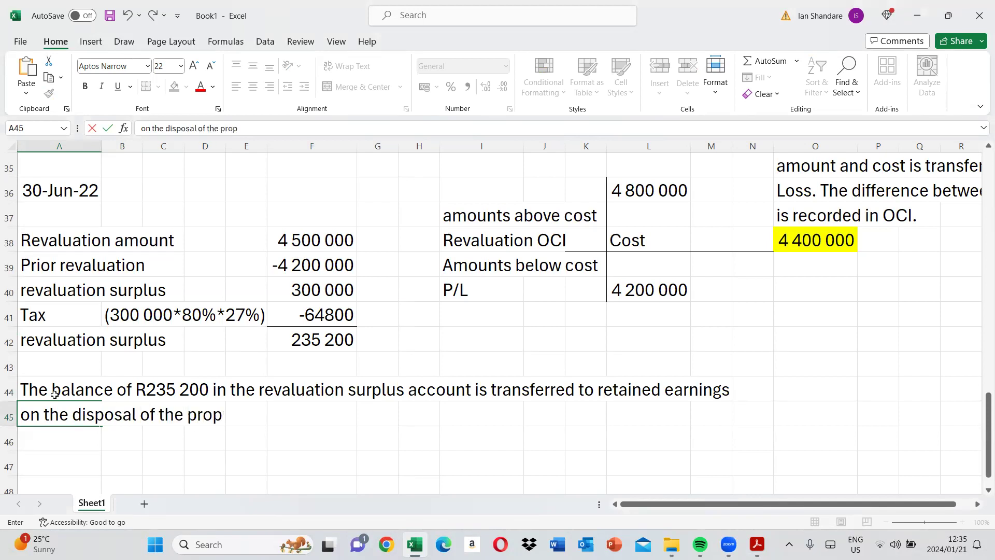
type("erty.")
key("Return")
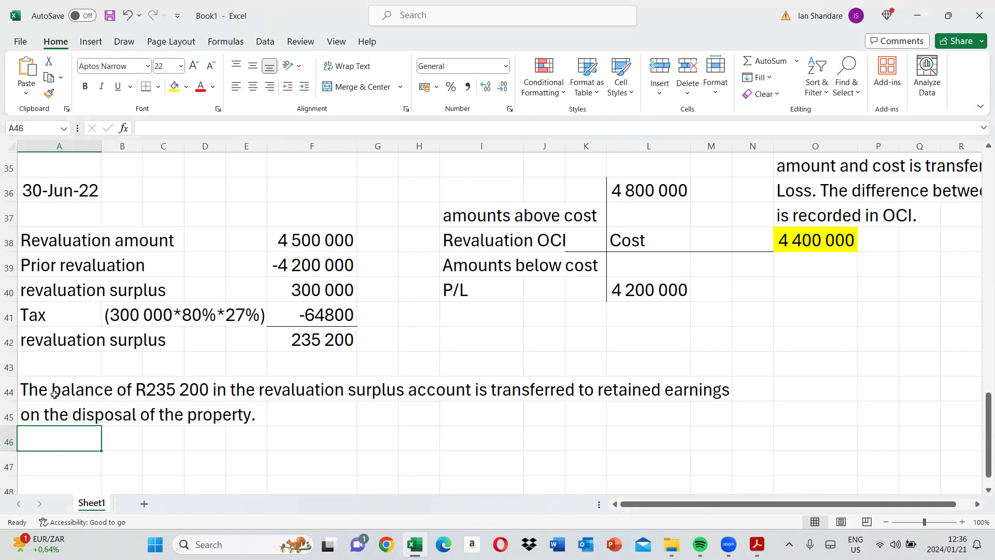
Add the reference "Derecognition par 67." in A47, leaving a blank row below the retained earnings note
key("Down")
type("Derecognition")
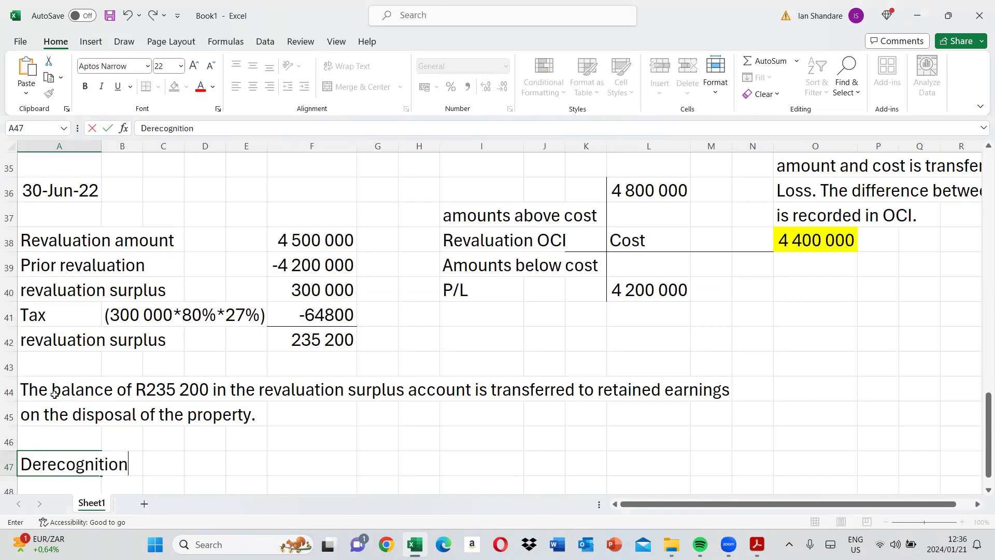
type(" par 67.")
key("Return")
key("Return")
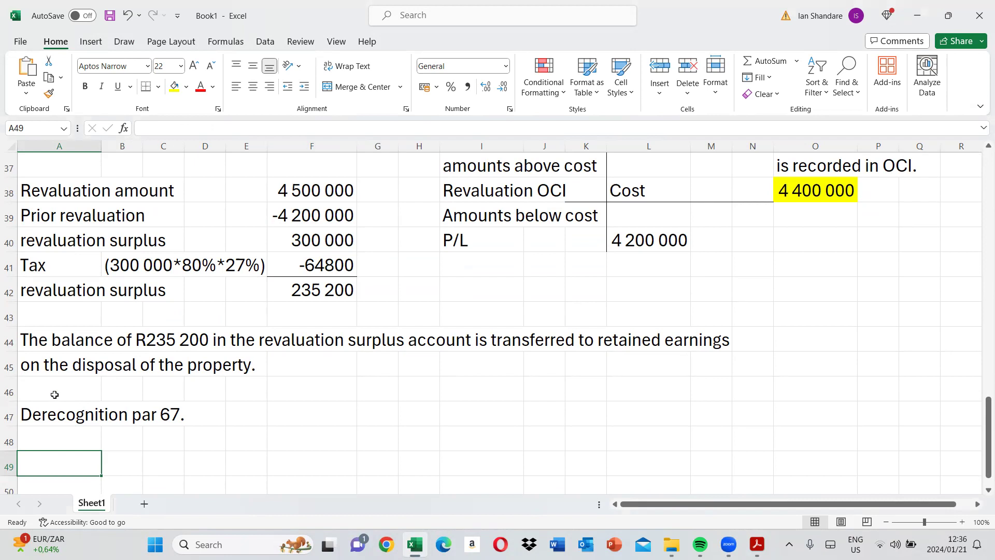
Enter "On 30 June 2023" in A49, checking Property A's sale date in the exam PDF
type("On 30")
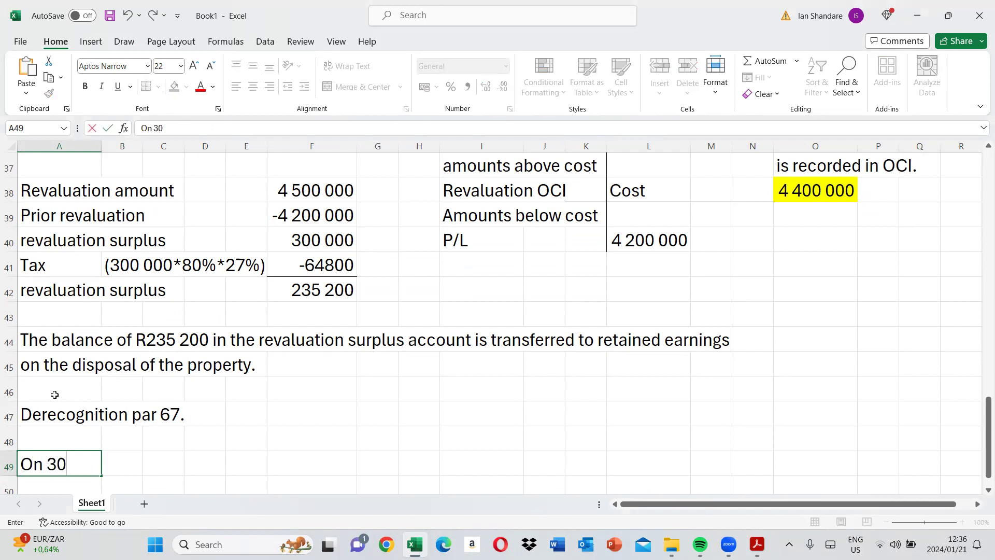
type(" June 202")
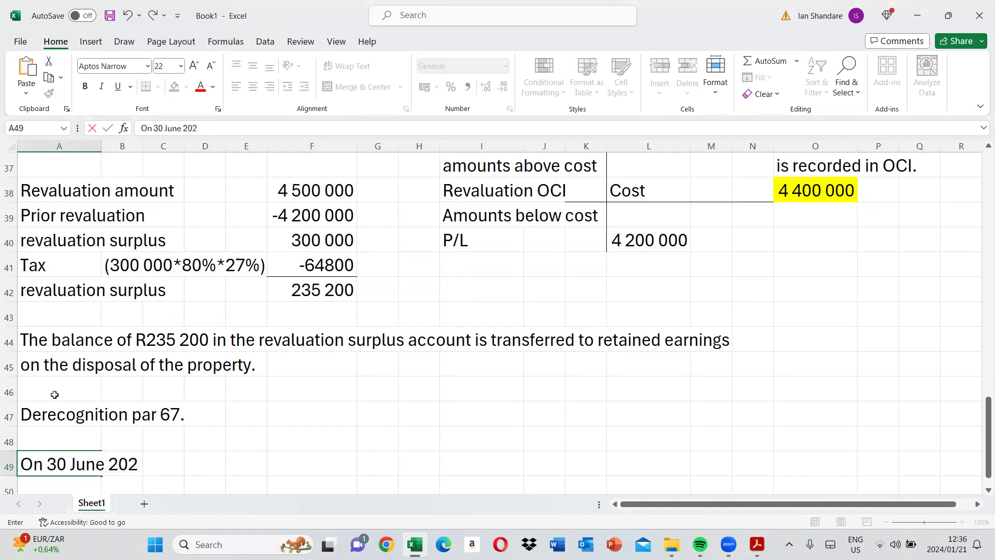
type("3")
mouse_move(757, 545)
left_click(757, 474)
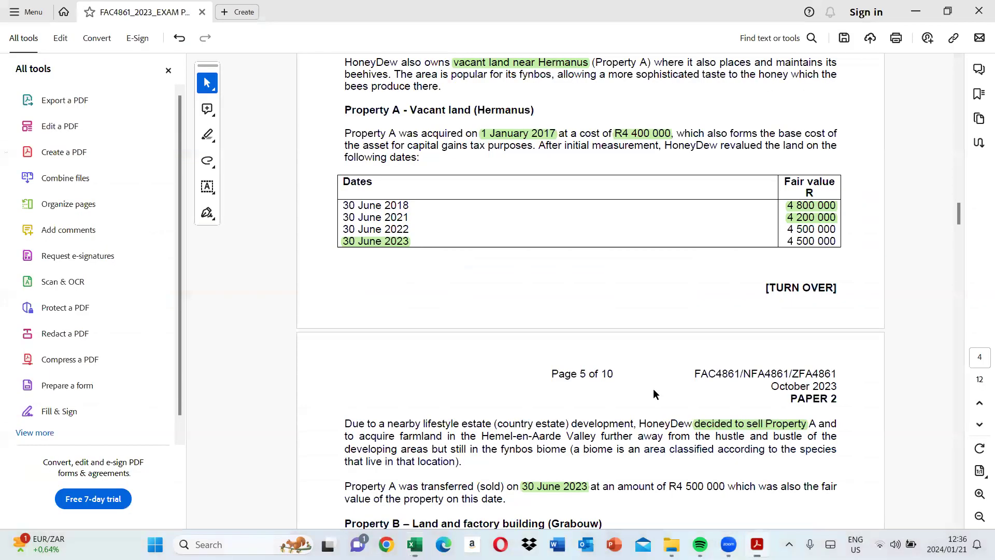
left_click(415, 545)
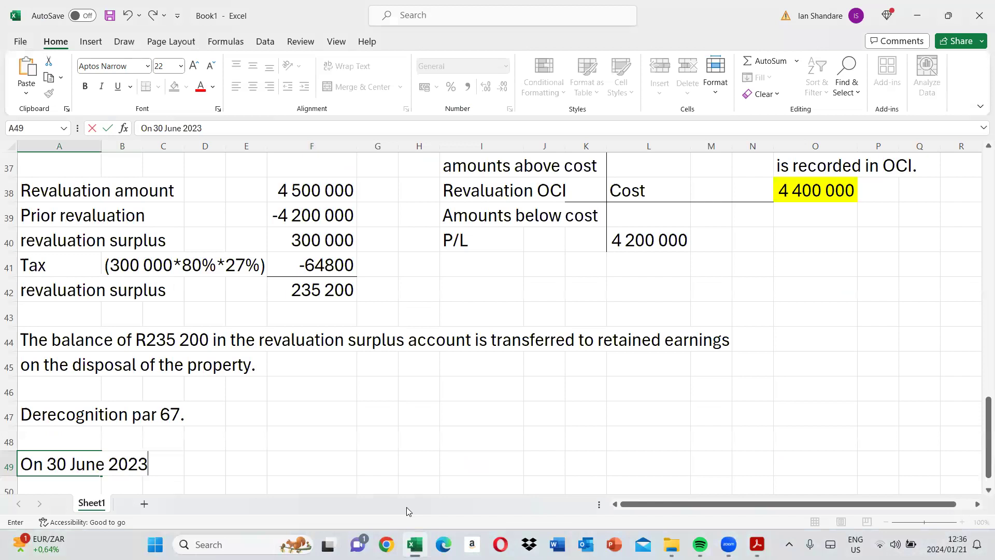
scroll(979, 496, "down", 1)
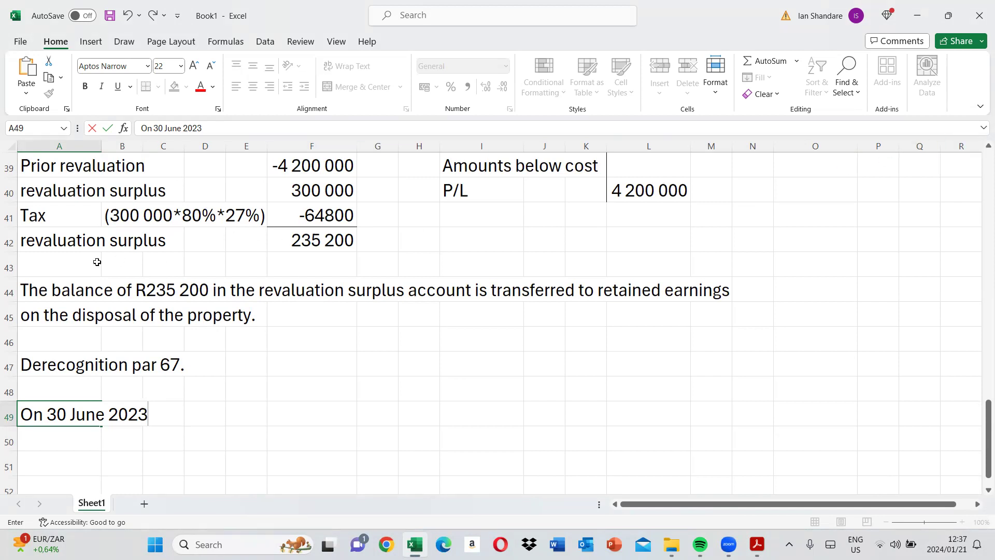
left_click(326, 245)
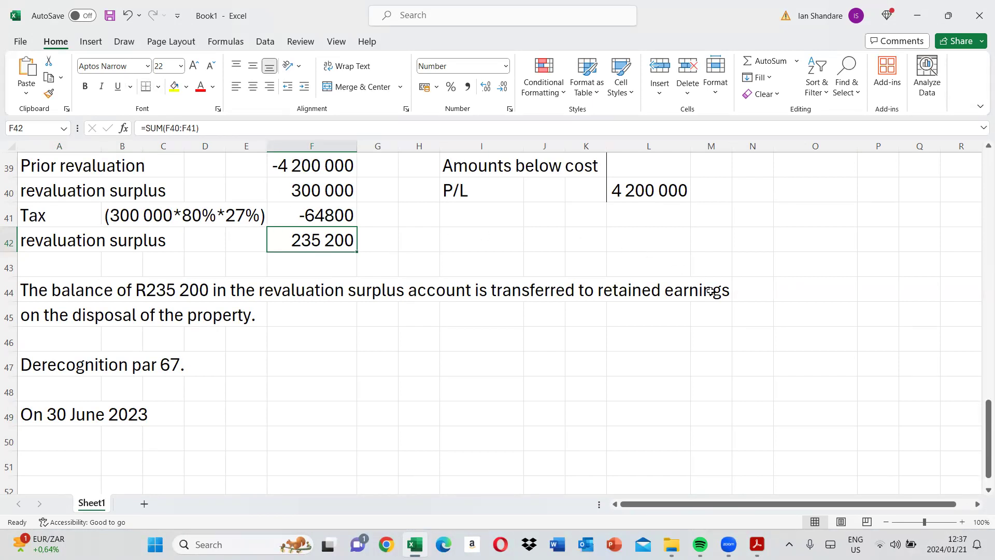
Compare Property A's fair values, sale details and land accounting policy in the exam PDF with the worksheet's 2022 and 2018 after-tax revaluation surpluses
left_click(757, 544)
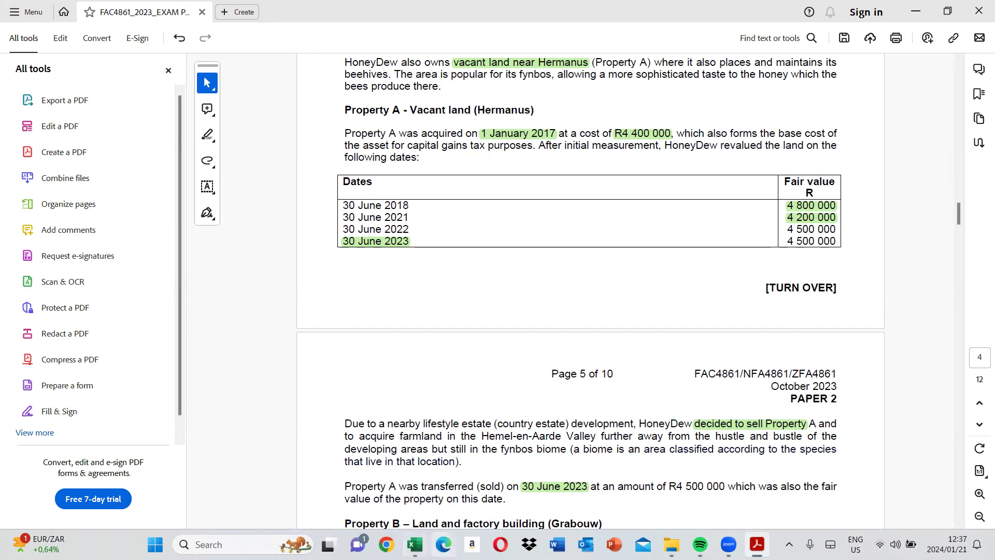
left_click(415, 544)
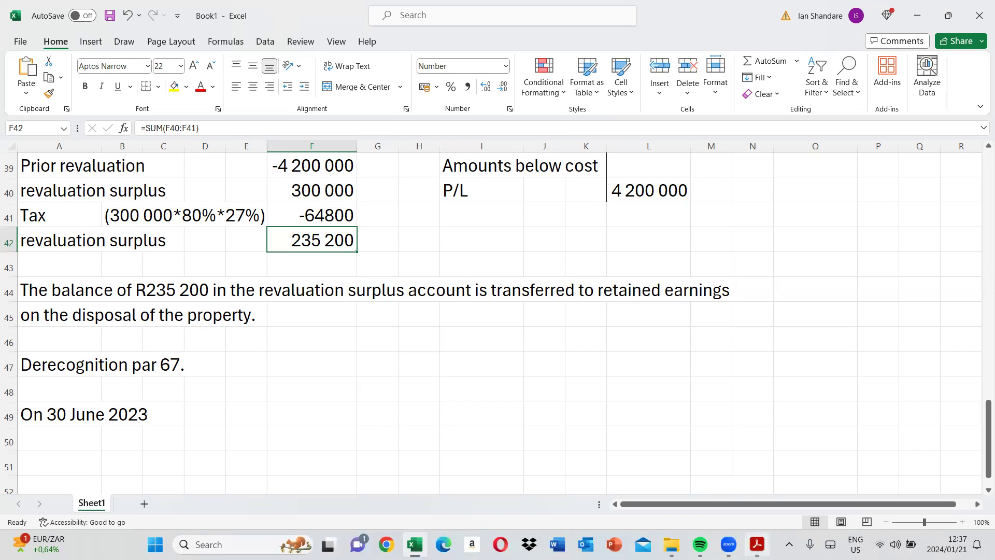
left_click(757, 545)
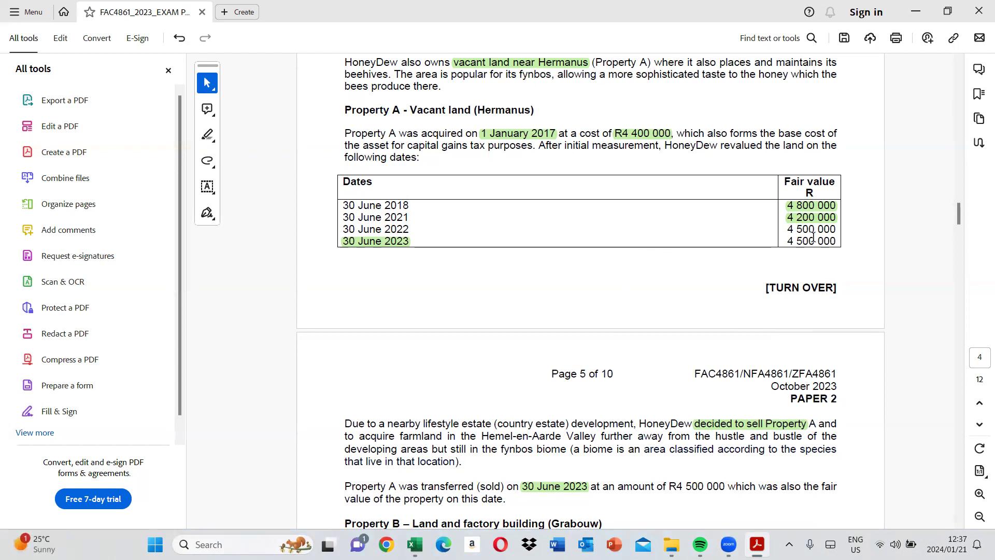
key("alt+Tab")
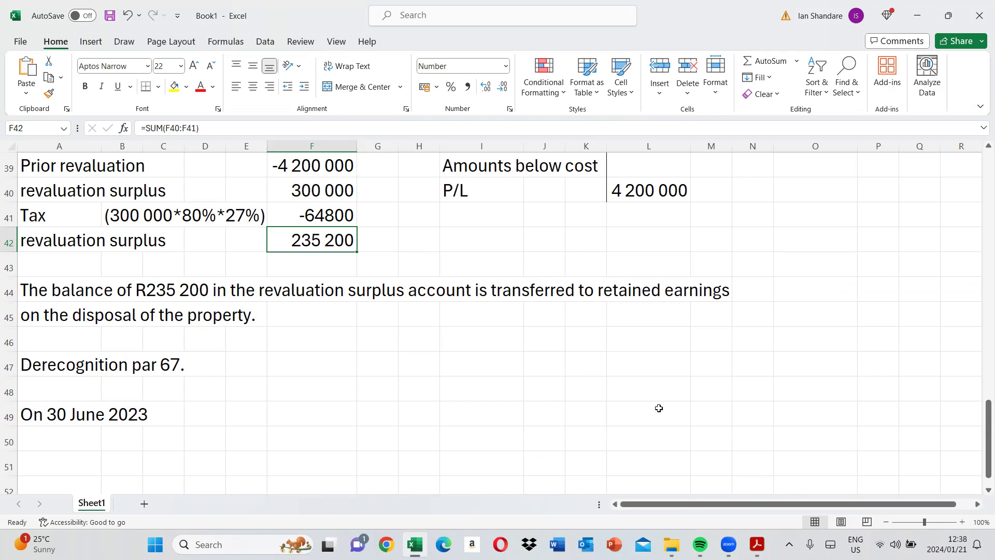
left_click(757, 545)
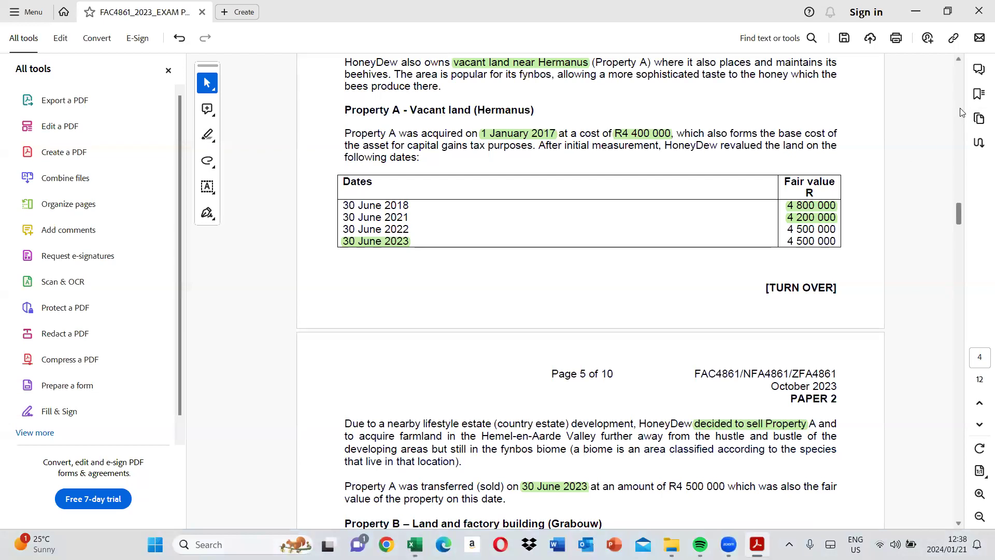
scroll(961, 112, "up", 10)
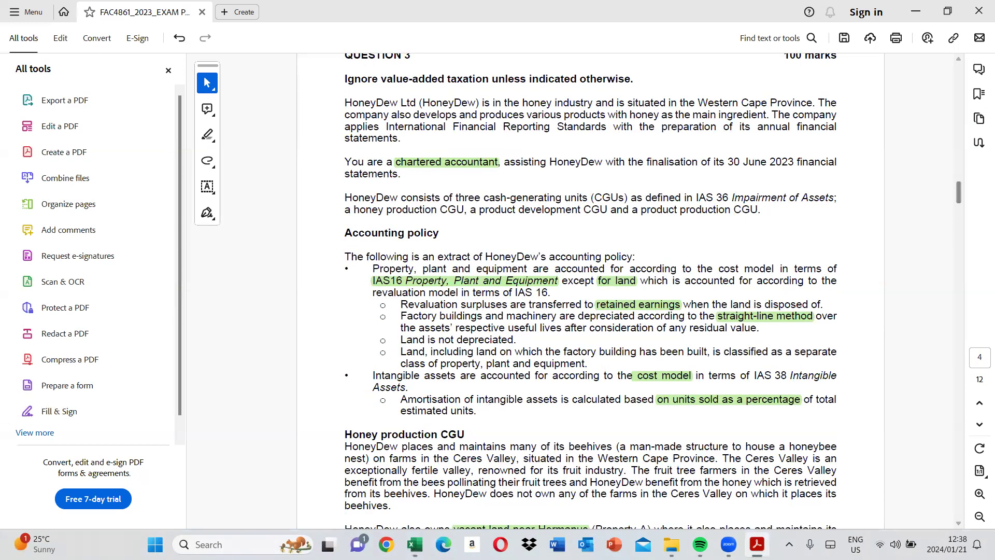
key("alt+Tab")
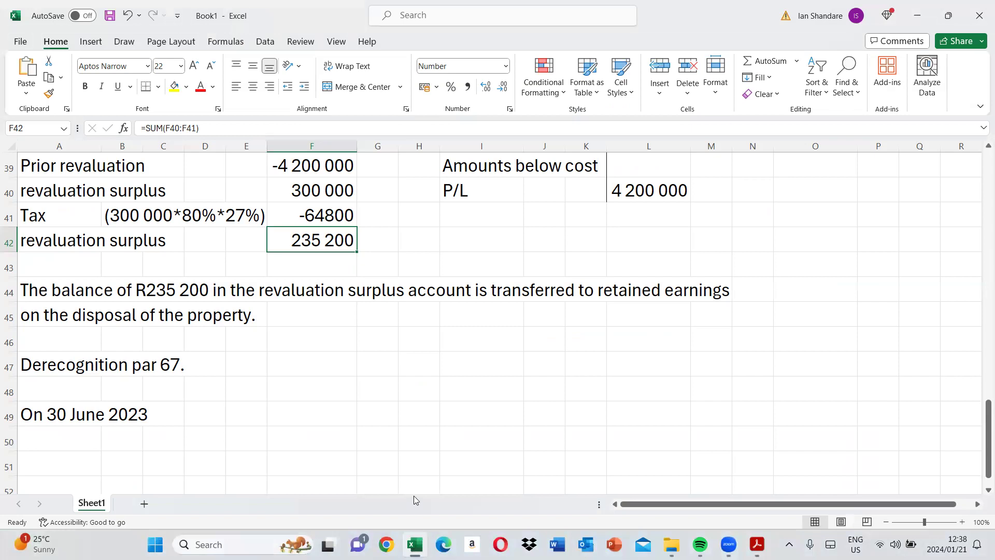
key("alt+Tab")
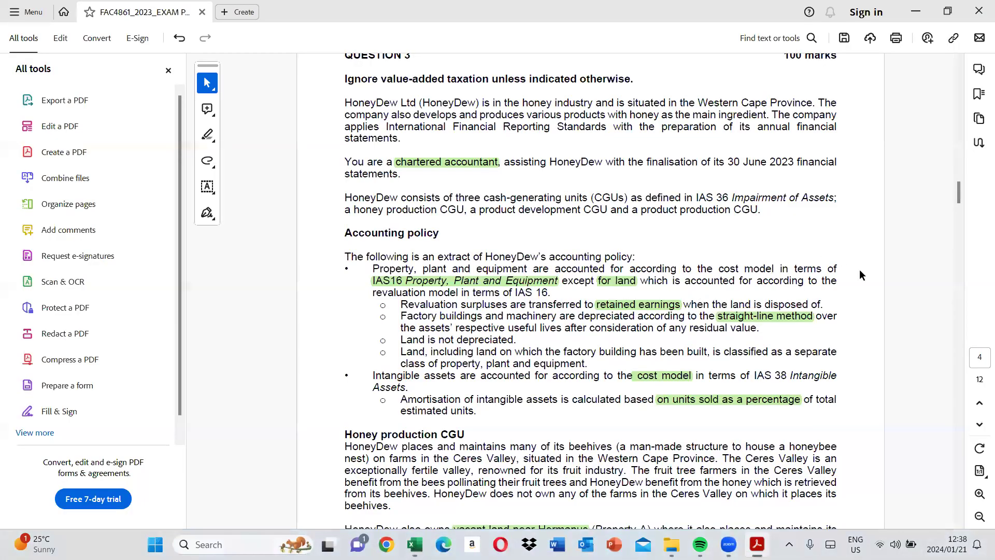
scroll(954, 249, "down", 10)
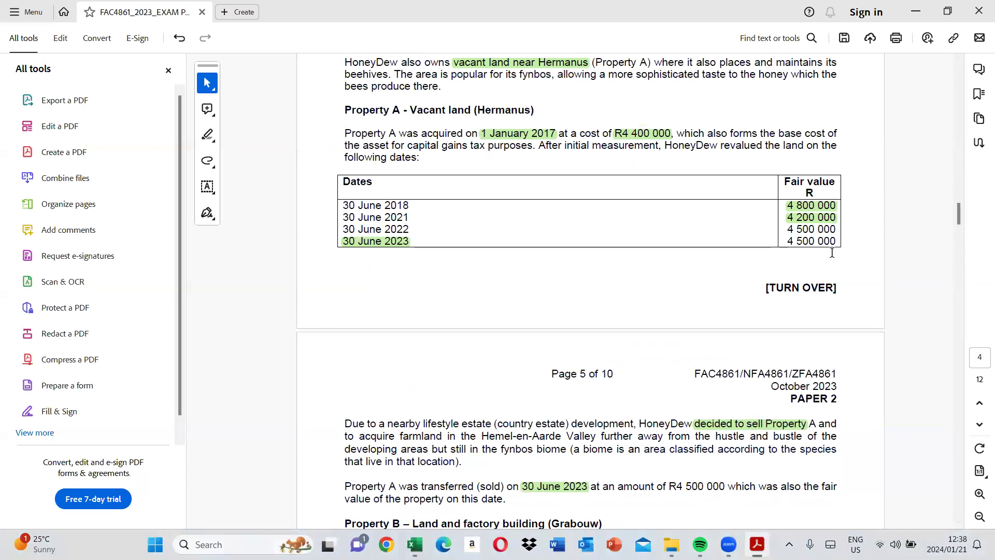
left_click(415, 545)
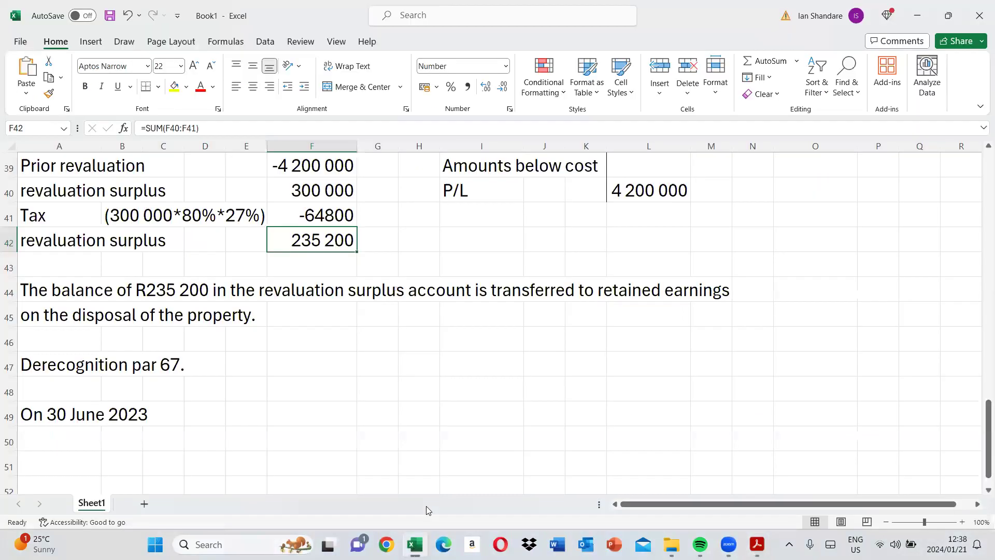
scroll(980, 153, "up", 2)
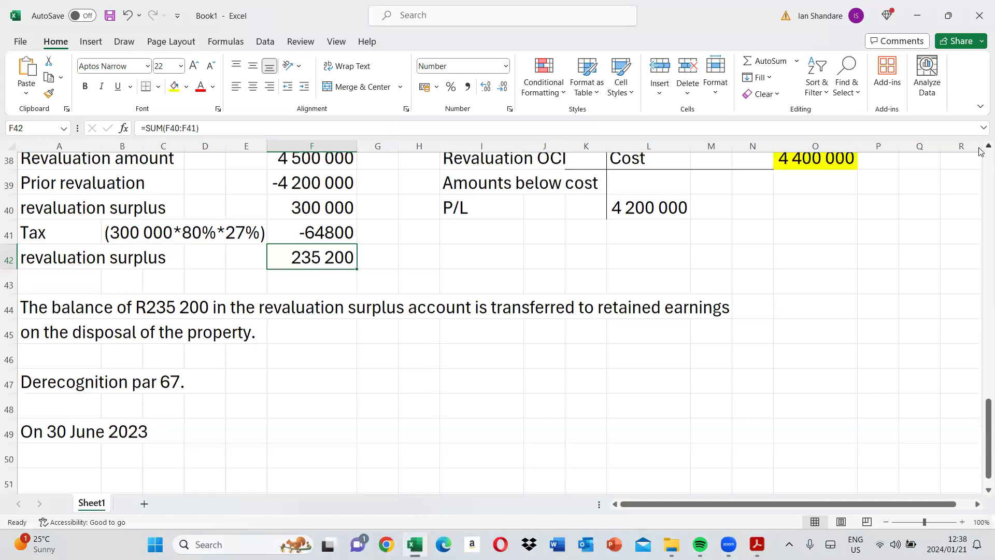
scroll(980, 152, "up", 2)
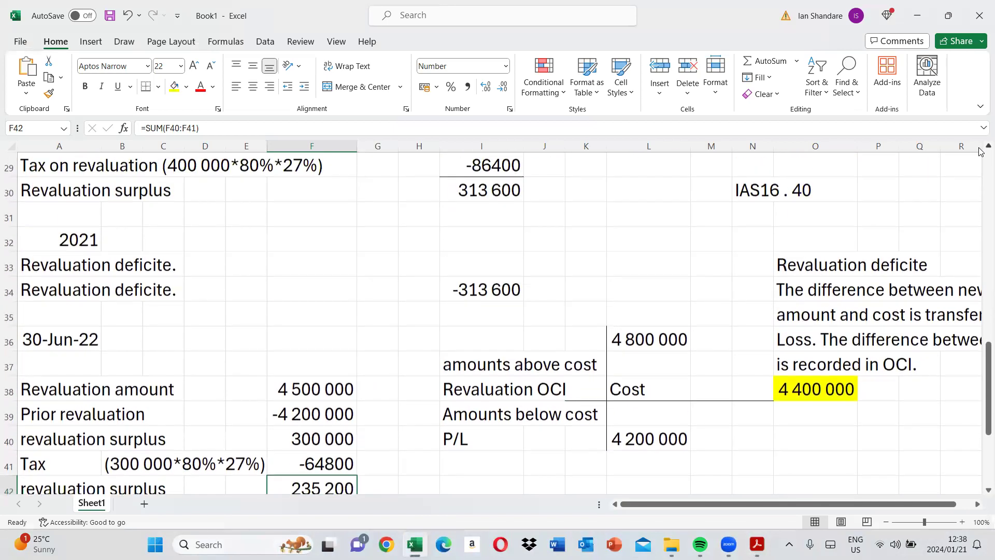
left_click(507, 248)
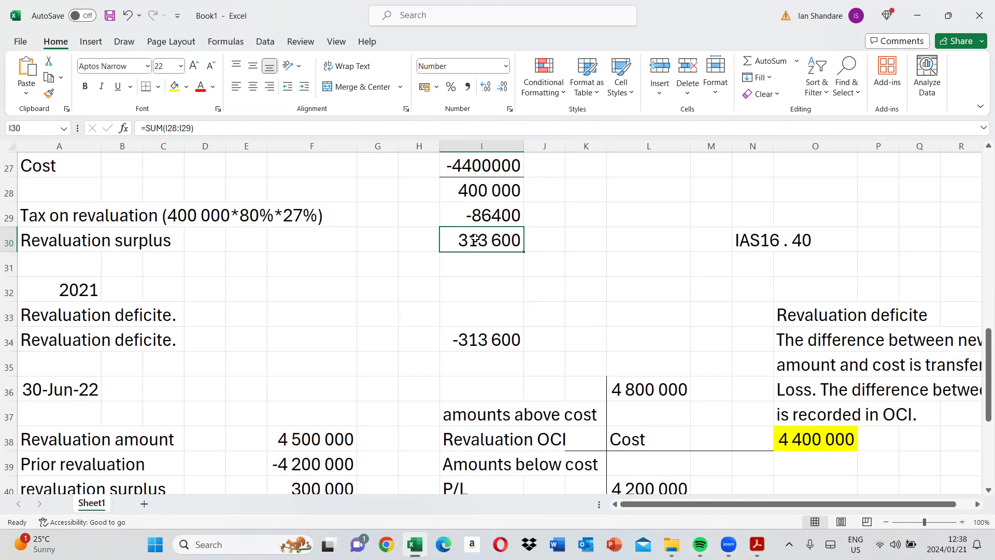
Review the 2018 surplus, 2021 deficit and June 2022 revaluation workings down to the derecognition note, checking Property A's fair values in the exam PDF
scroll(979, 152, "up", 2)
scroll(980, 151, "up", 1)
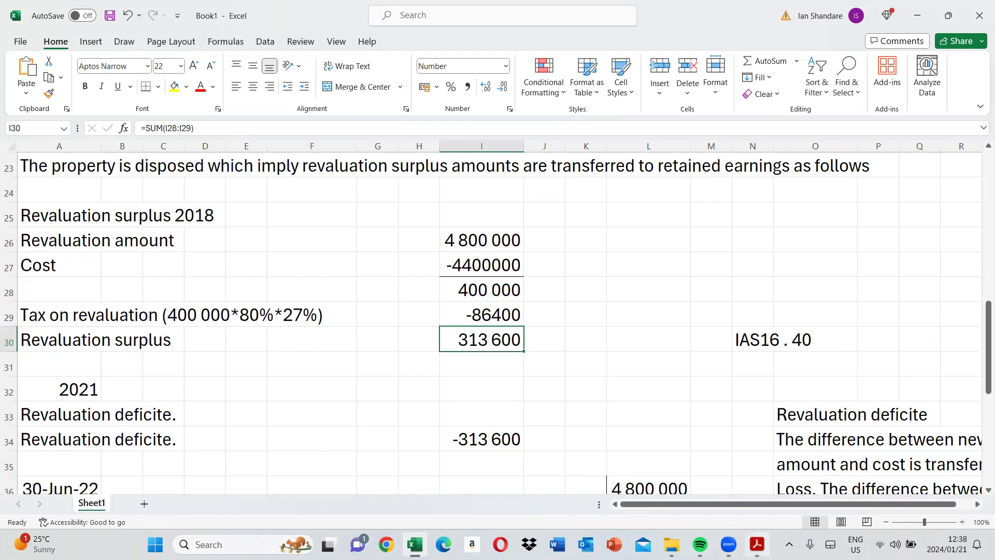
left_click(757, 544)
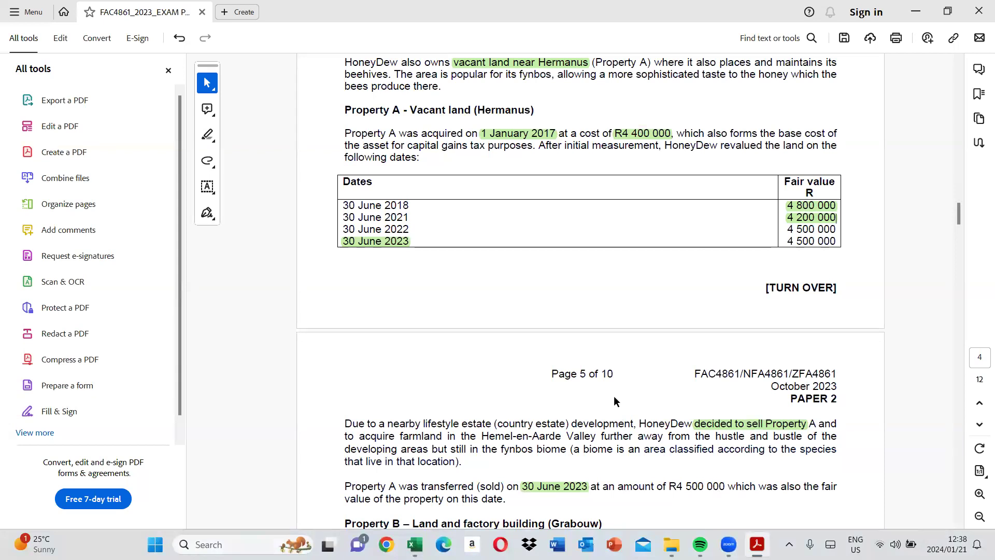
left_click(414, 542)
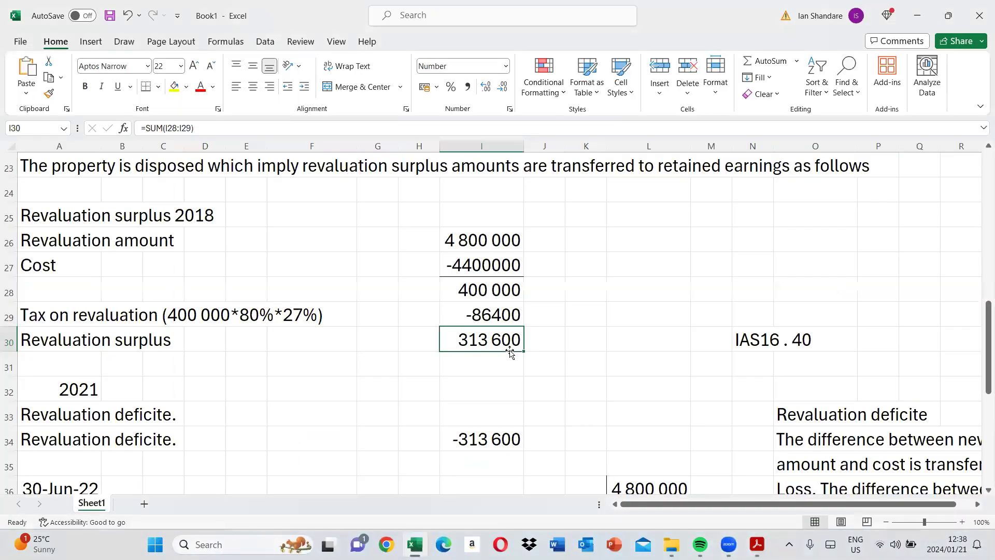
left_click(73, 399)
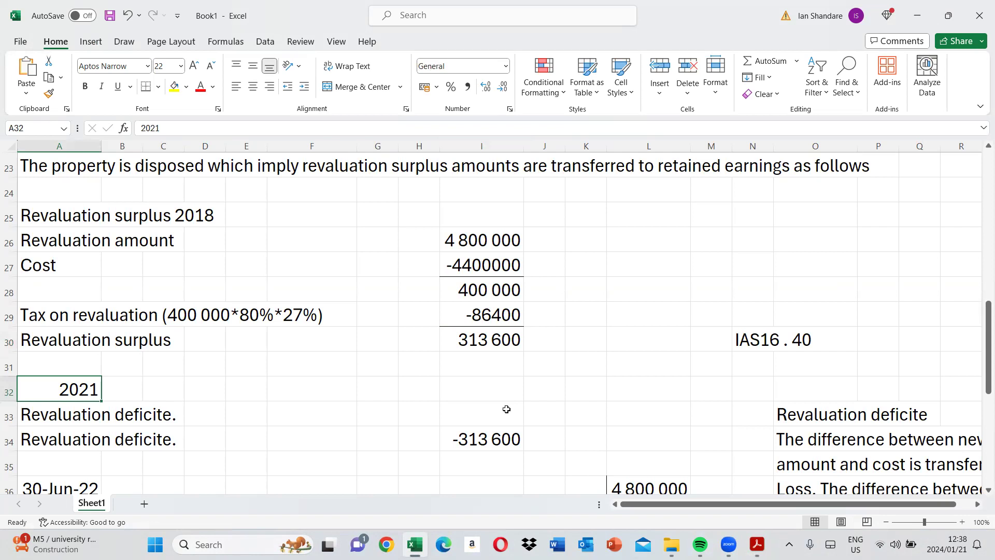
scroll(980, 495, "down", 3)
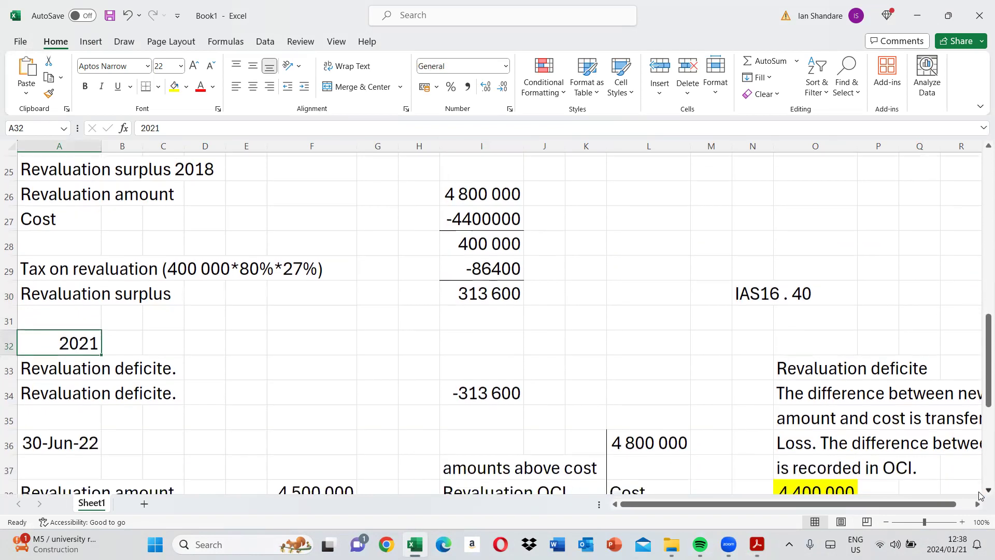
scroll(980, 495, "down", 2)
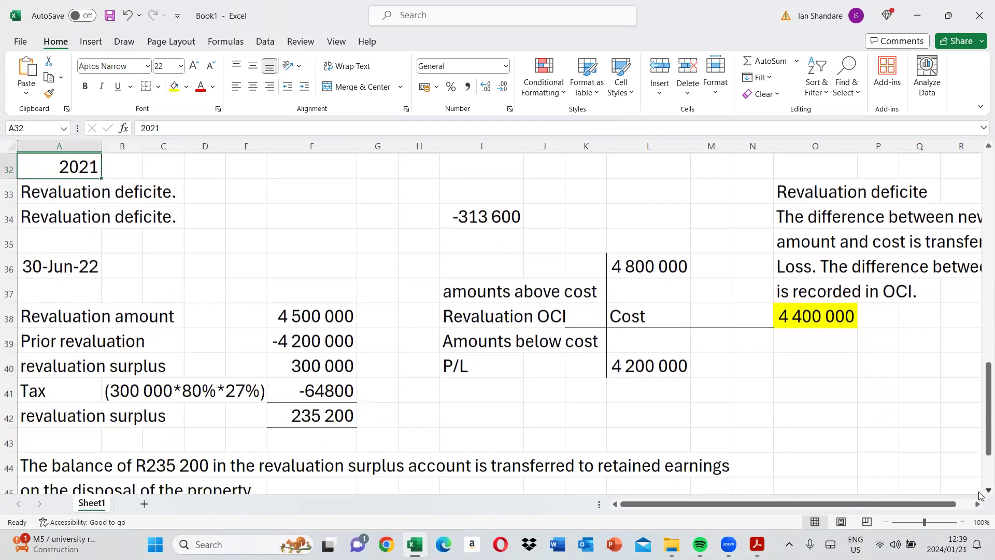
scroll(980, 495, "down", 2)
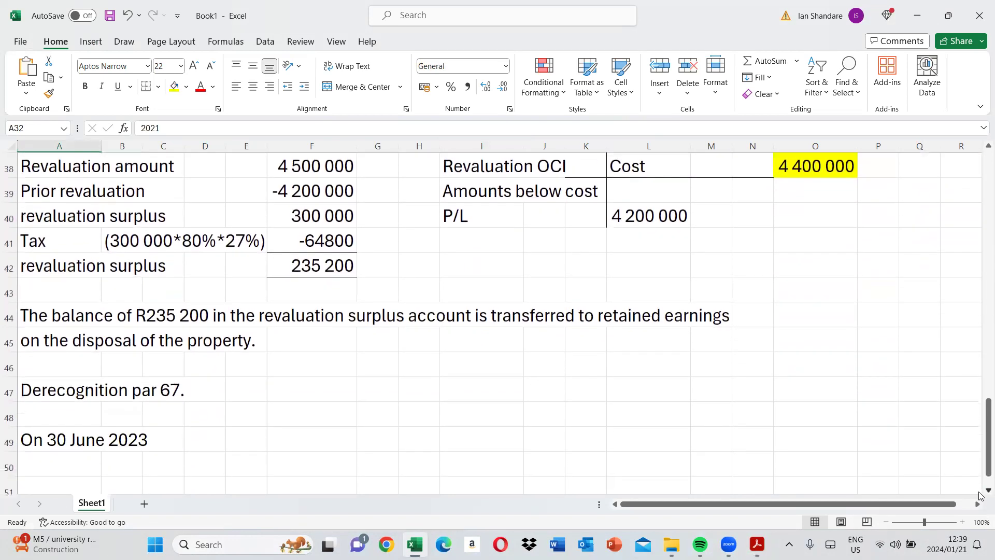
Extend the A49 note after "On 30 June 2023" with "Honey Dew will derecognise Property A at", consulting Property A's sale details in the exam PDF
left_click(27, 365)
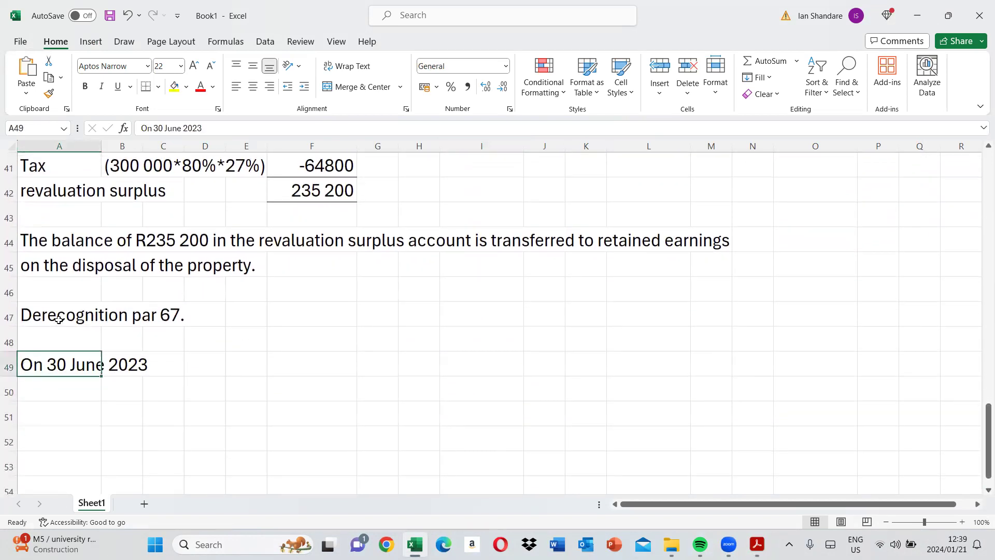
left_click(227, 130)
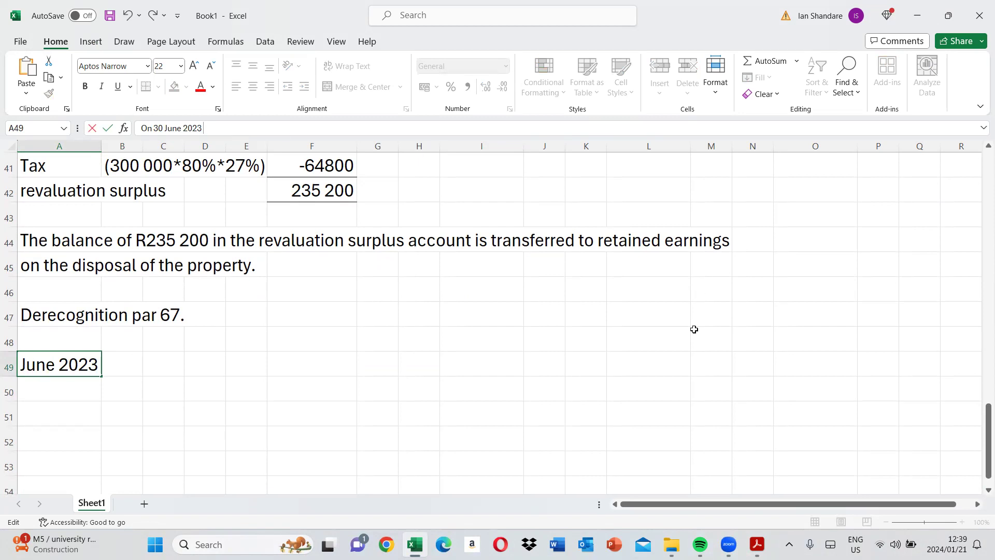
left_click(757, 544)
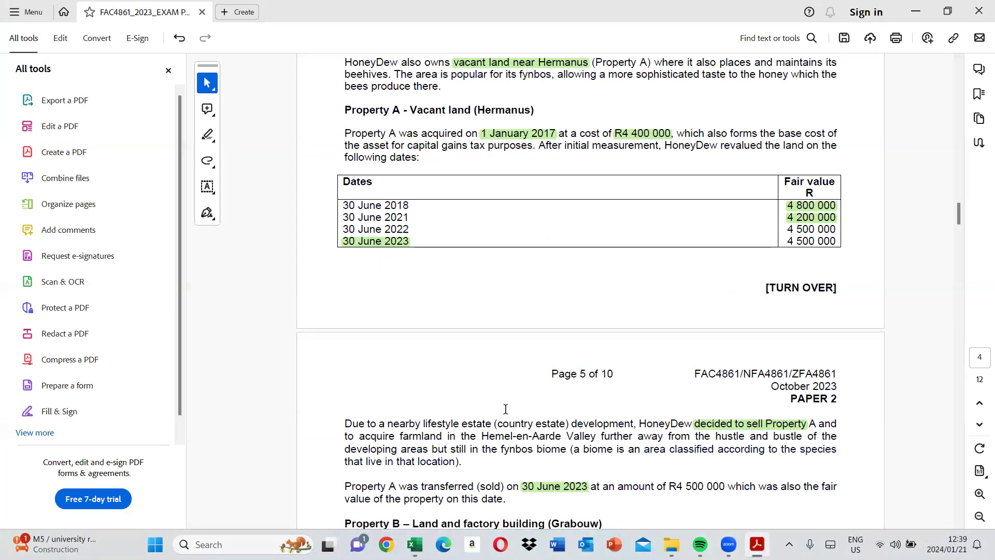
left_click(415, 545)
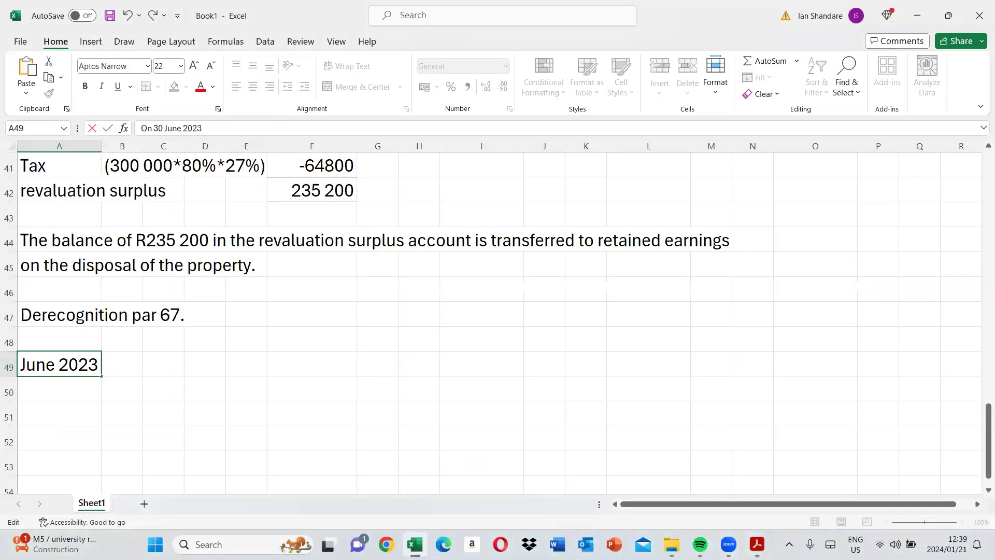
type("Honey")
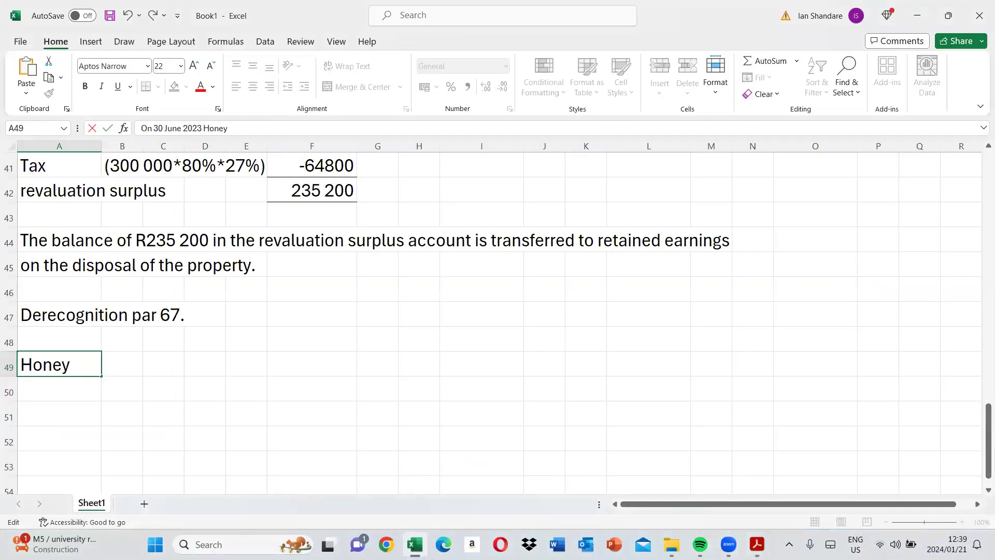
type(" Dew will")
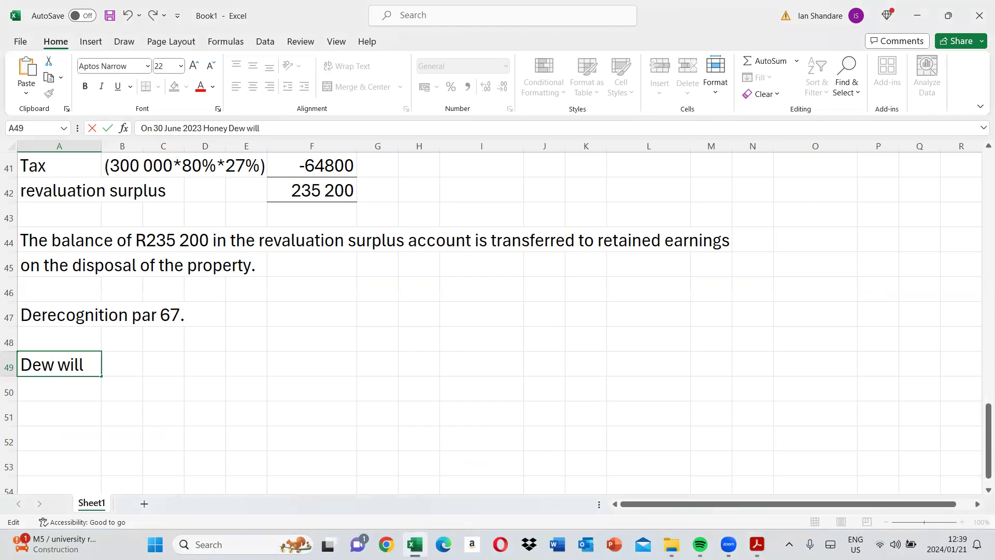
type(" derecognise")
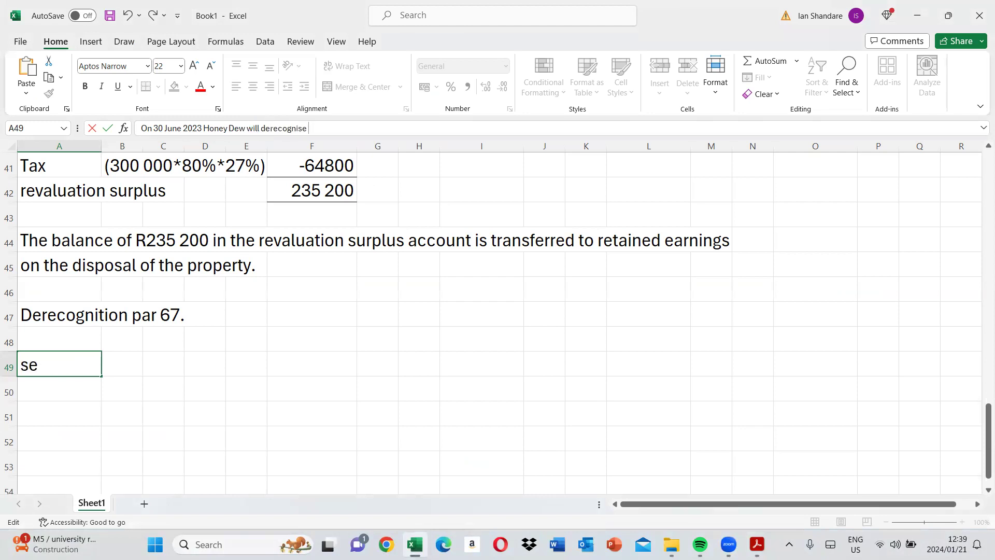
type(" the")
key("BackSpace")
key("BackSpace")
key("BackSpace")
key("BackSpace")
type("Property")
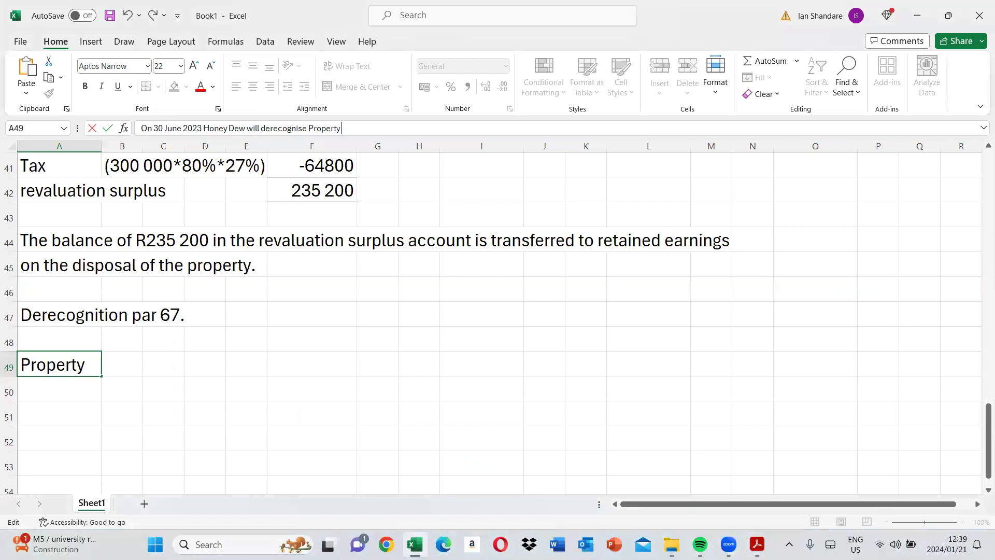
type(" A at")
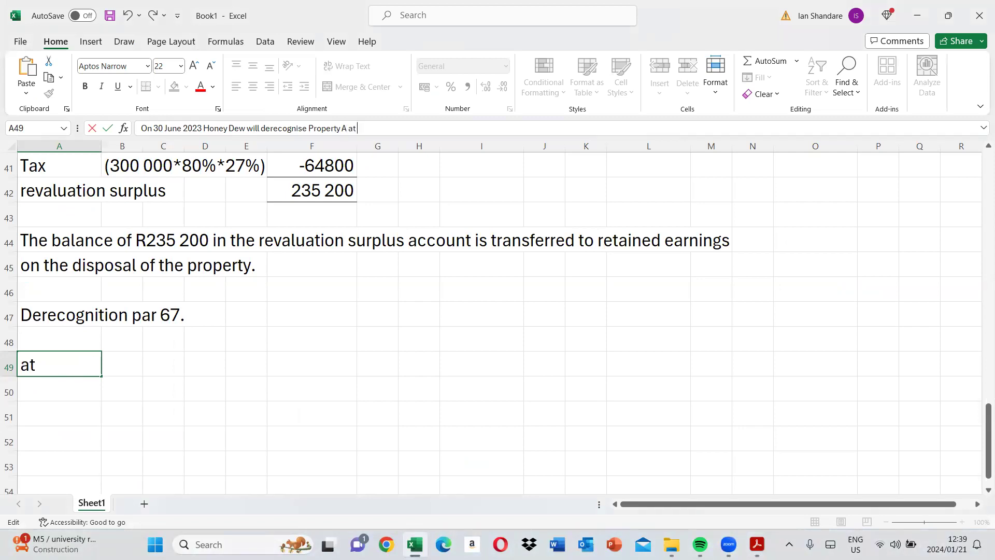
Check the sale amount in the exam PDF and complete the derecognition note with "R4500 000 upon disposal" in A49 and "of the property." in A50
left_click(757, 544)
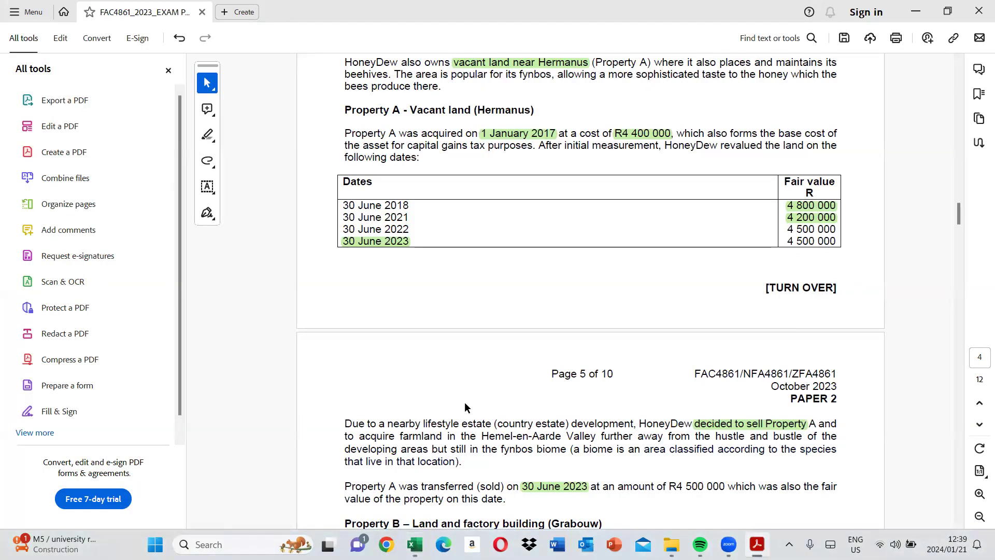
key("alt+Tab")
type("R")
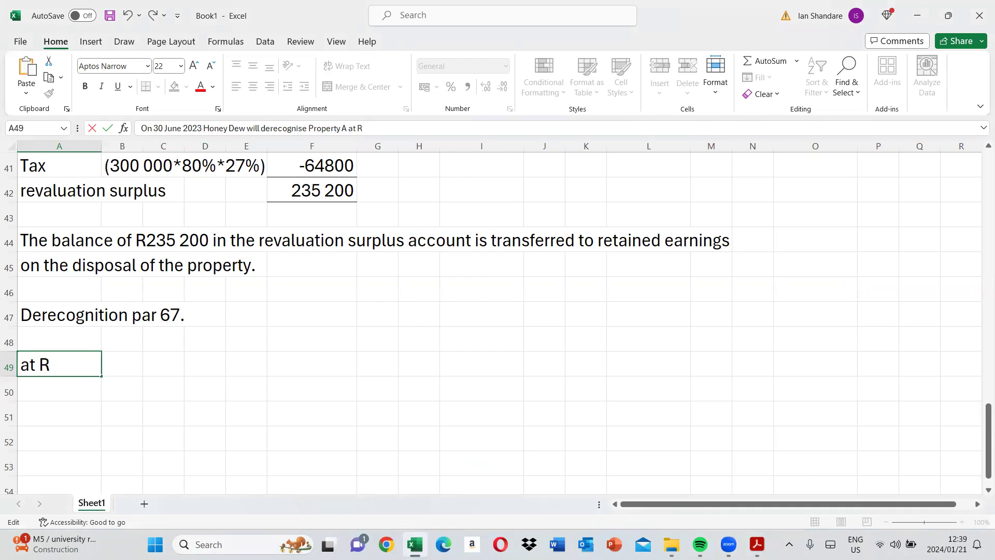
type("4500 000")
type(" upon ")
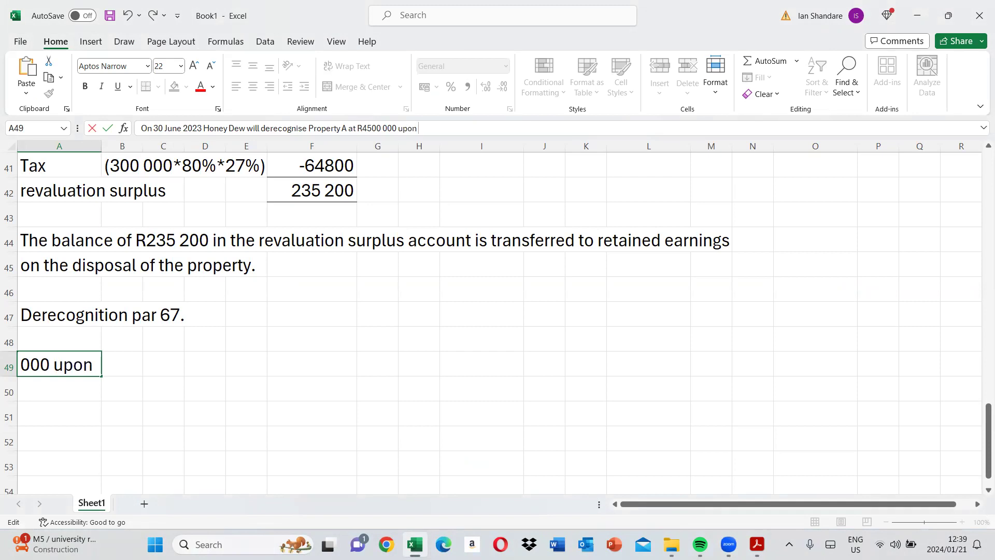
type("disposal")
key("Return")
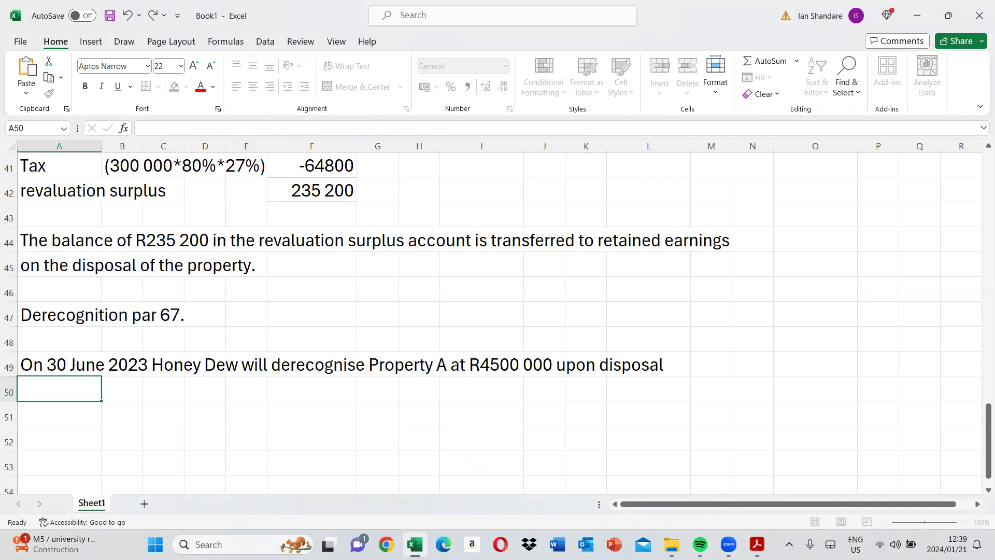
type("of the pr")
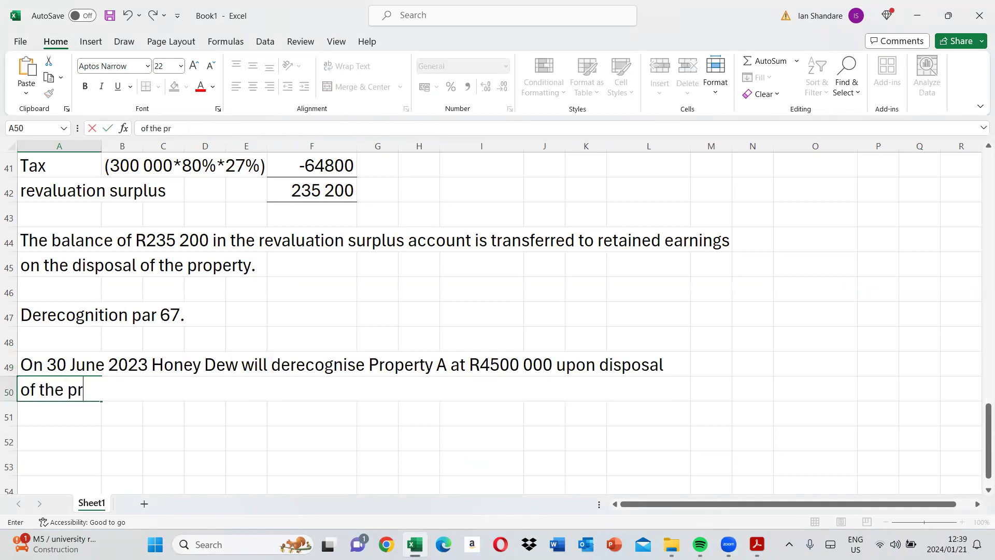
type("operty.")
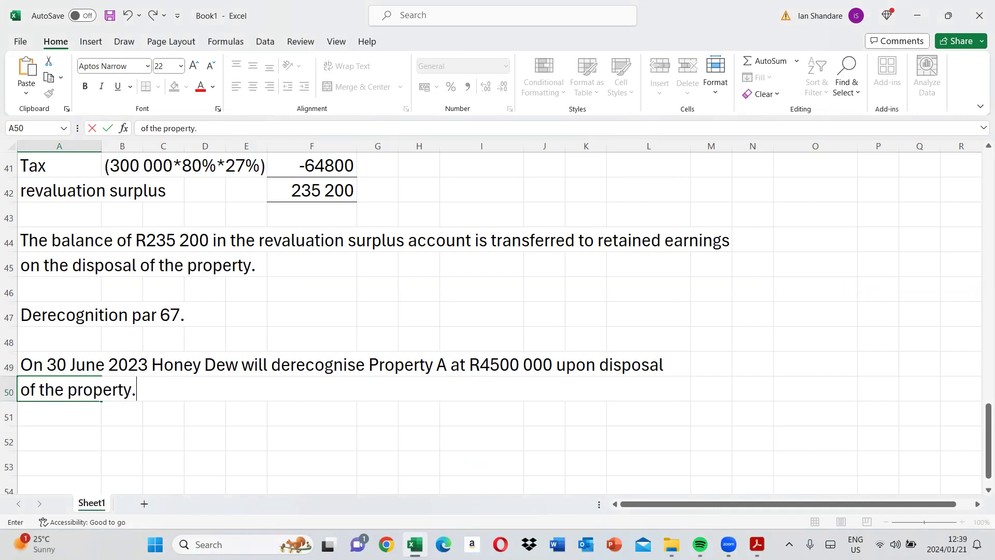
key("Return")
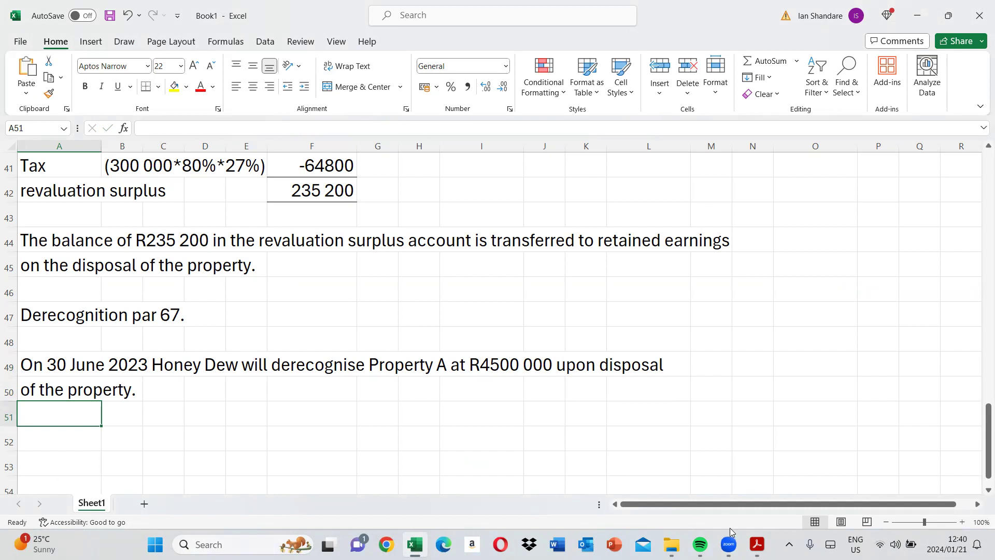
Highlight "IAS 16.73 (d)" in requirement (b) of Question 3 in the exam PDF
left_click(756, 545)
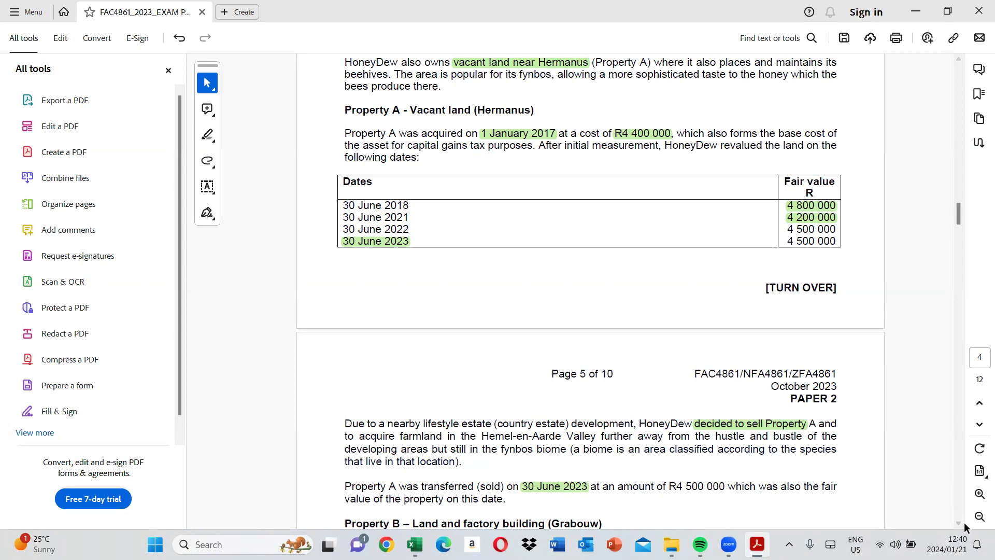
left_click(961, 522)
scroll(961, 522, "down", 3)
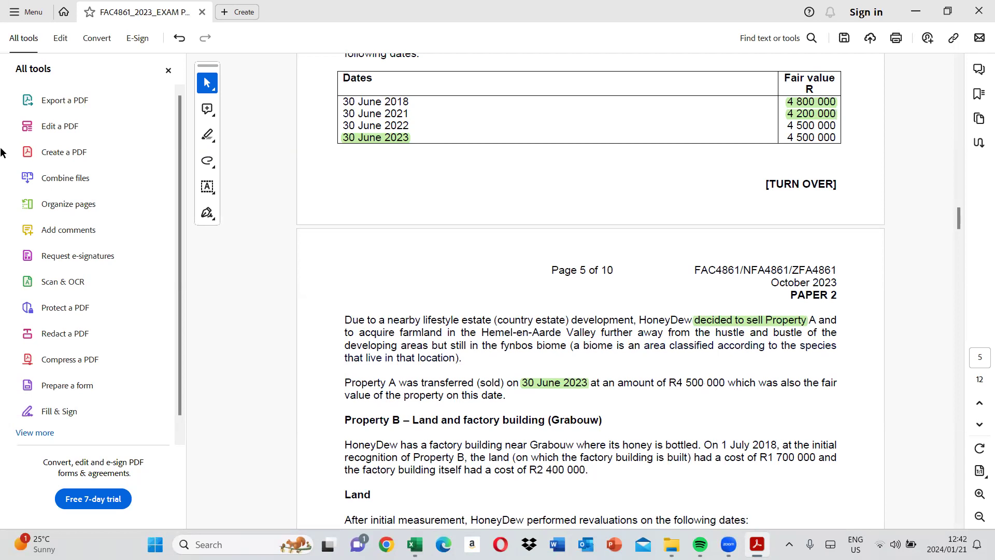
left_click(956, 454)
left_click(956, 454)
left_click(956, 454)
left_click(956, 454)
left_click(955, 454)
left_click(956, 454)
left_click(956, 480)
left_click(960, 496)
left_click(960, 496)
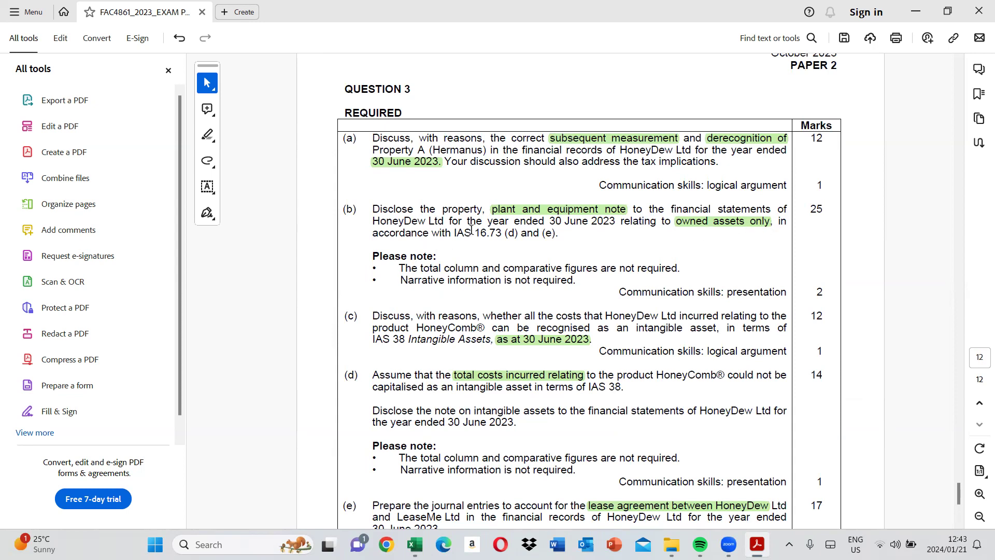
left_click_drag(455, 234, 519, 233)
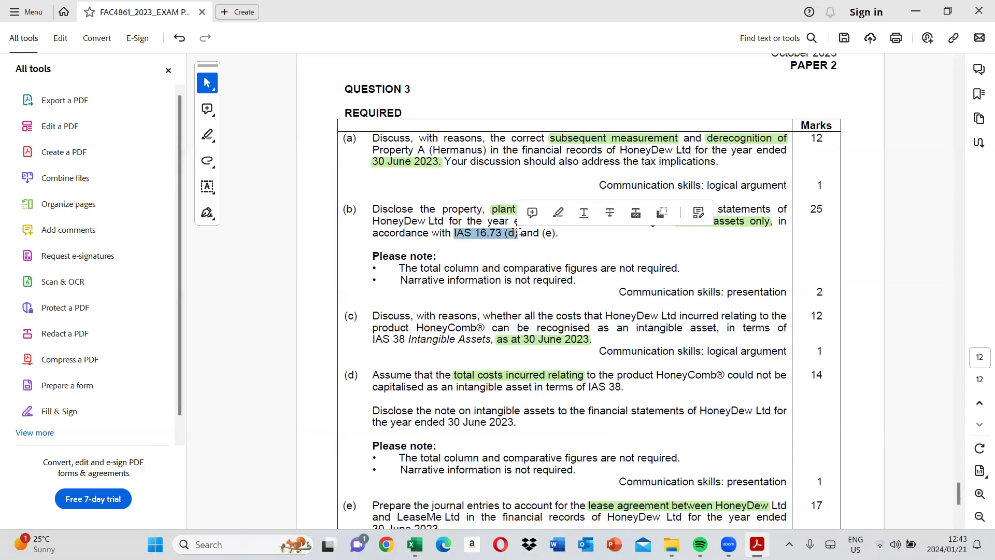
left_click(557, 213)
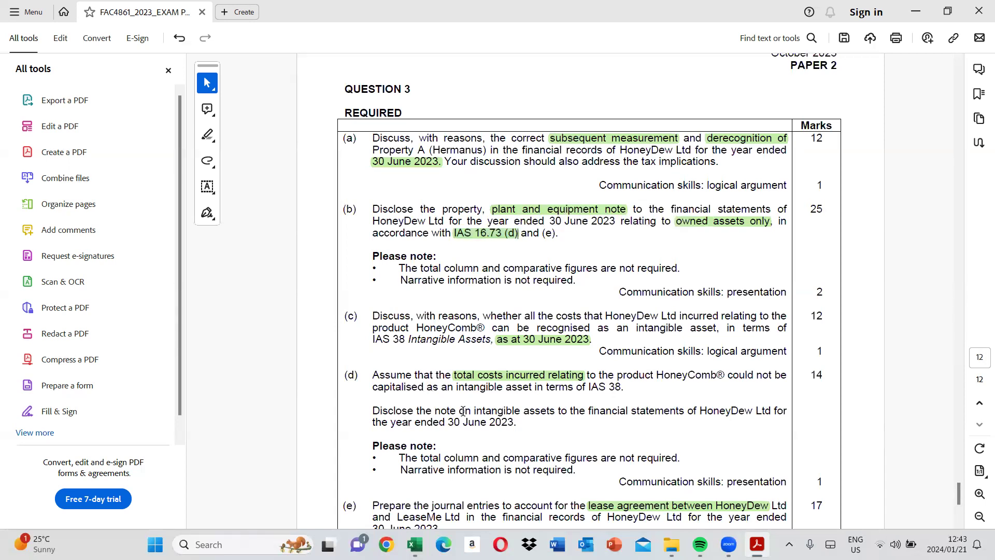
Return to the Excel worksheet and enter the heading "b) Honey Dew Property, Plant and Equipment" in A52, leaving a blank row above and below it
left_click(414, 544)
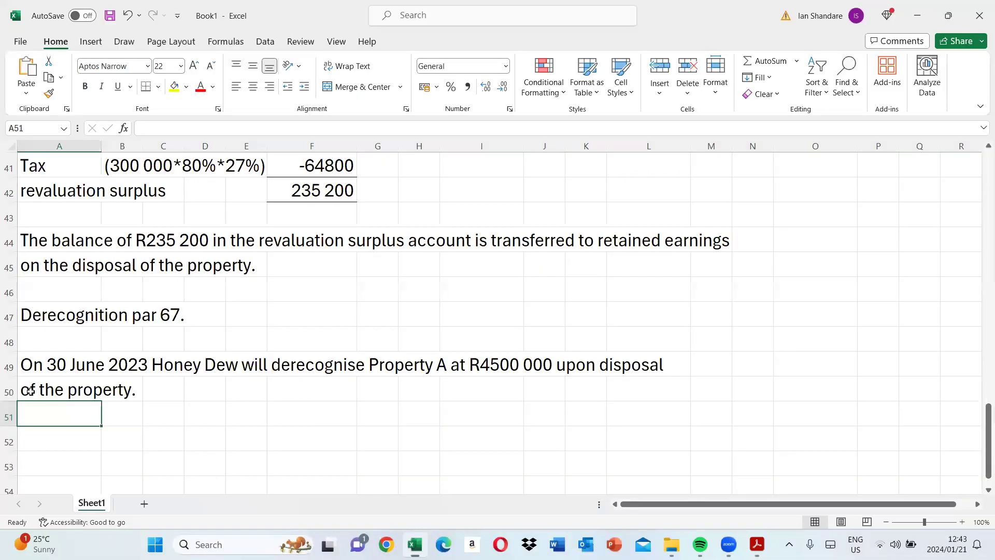
key("Return")
type("b")
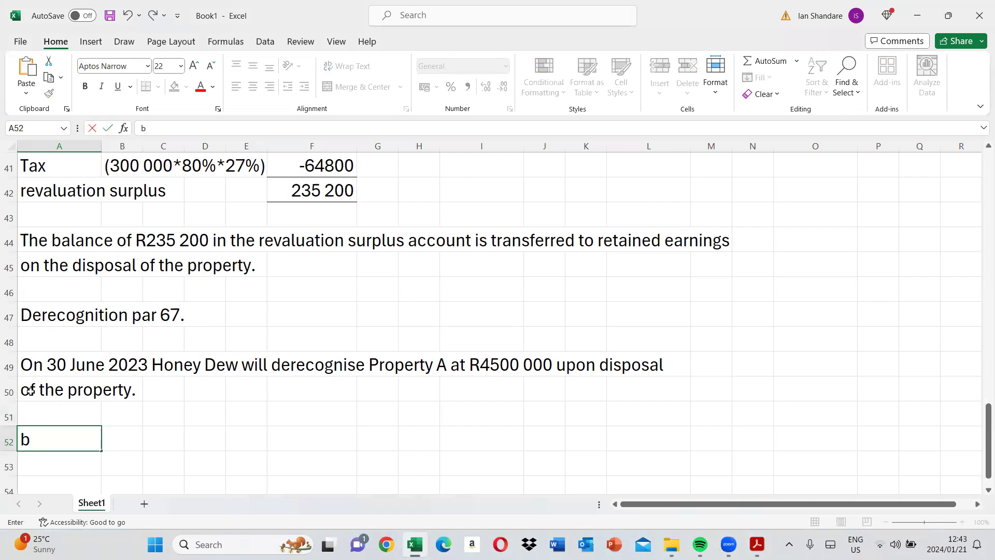
type(") Honey Due")
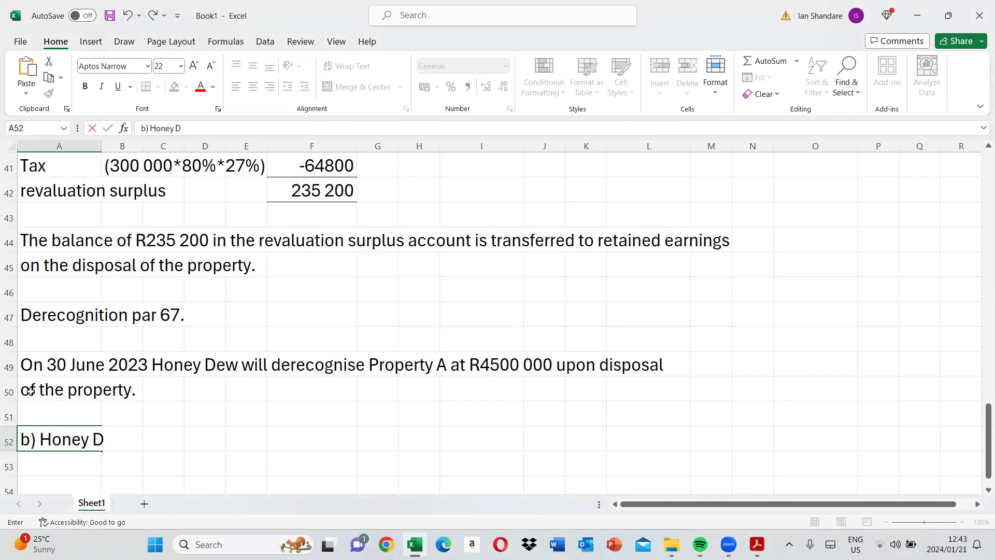
key("BackSpace")
key("BackSpace")
type("ew Property")
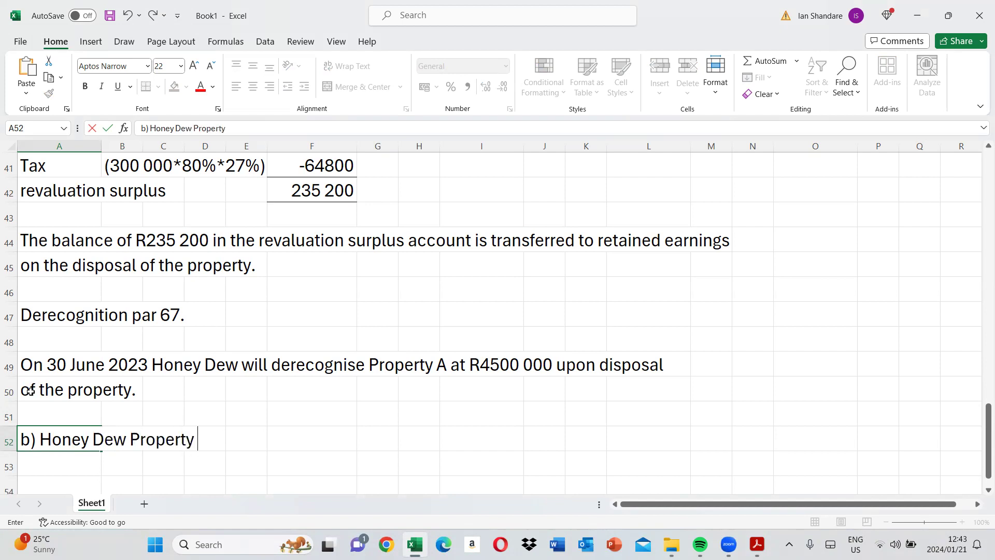
type(", Plant and Equipment")
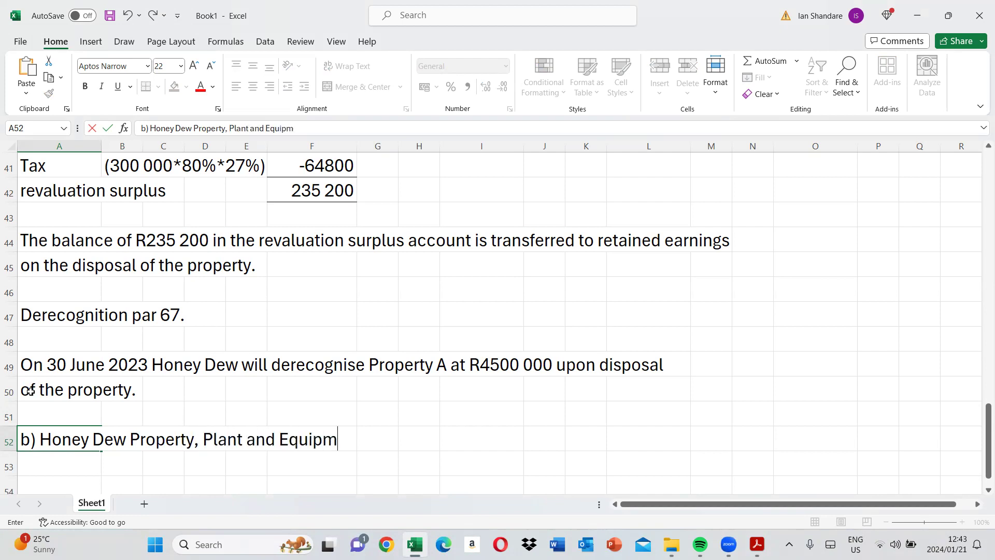
key("Return")
key("Return")
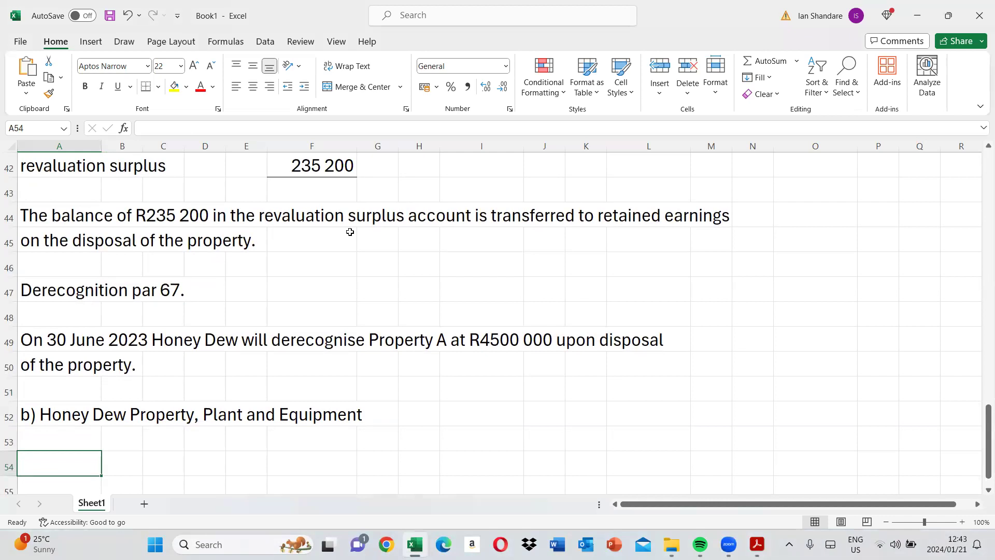
scroll(982, 493, "down", 1)
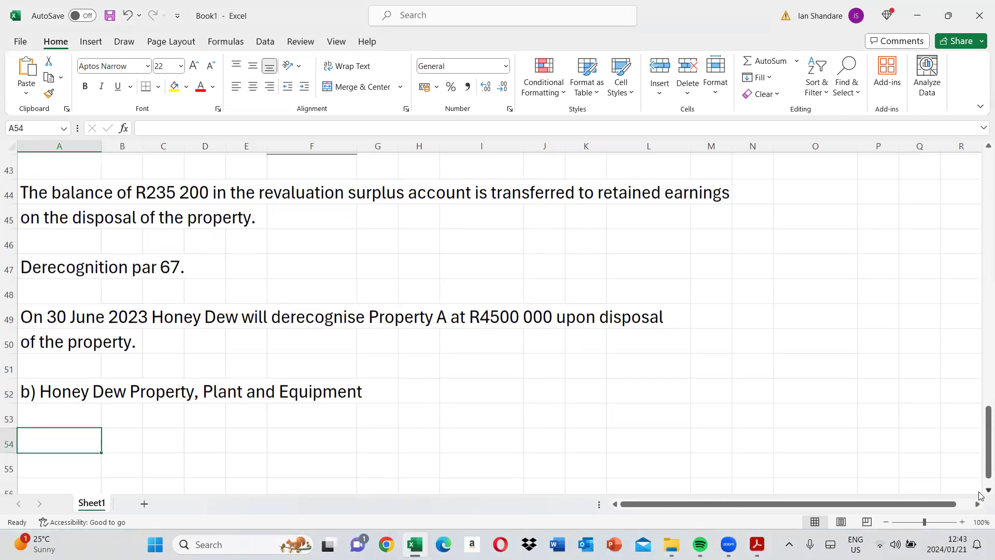
Switch to the exam PDF and highlight the "Honey production CGU" heading below the accounting policy section
left_click(740, 489)
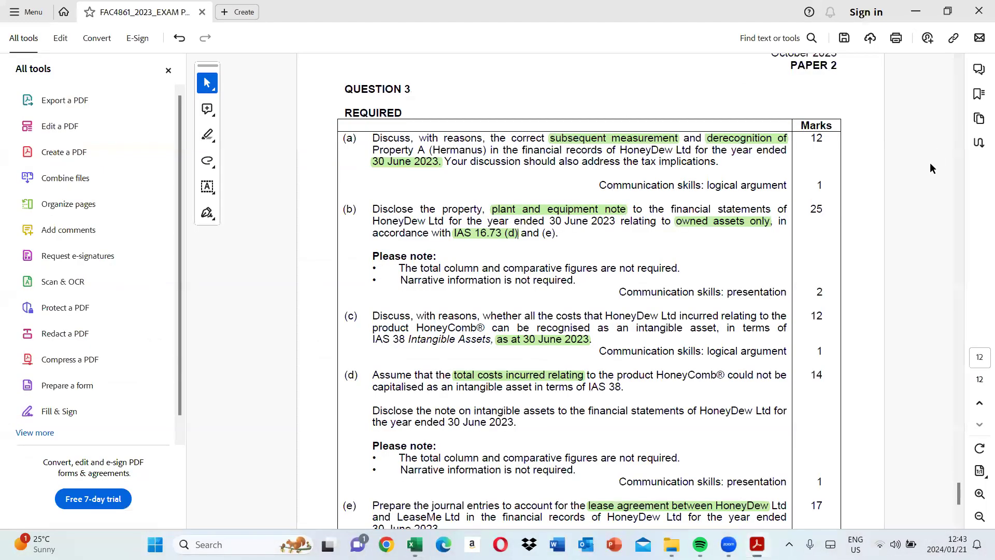
left_click(959, 166)
left_click_drag(959, 166, 958, 166)
scroll(958, 170, "up", 20)
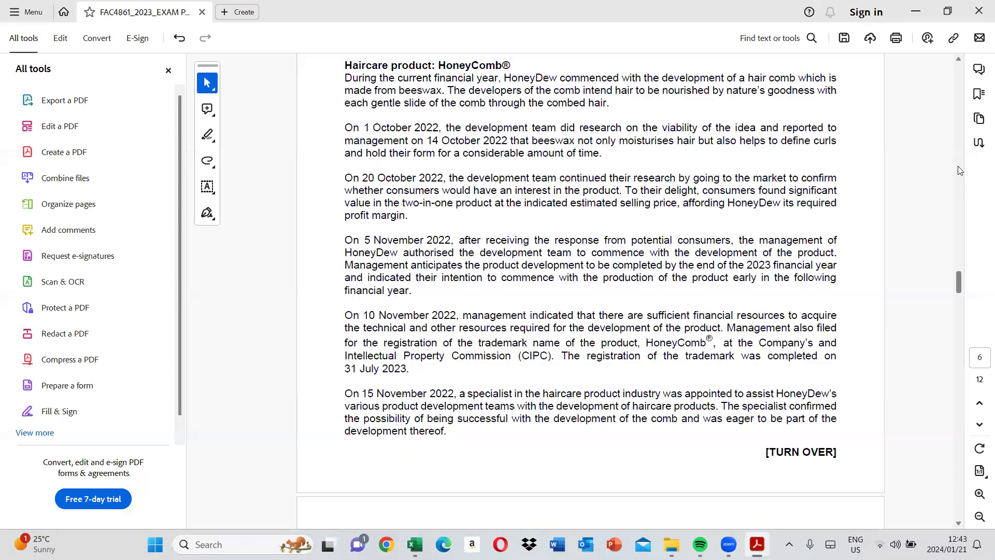
scroll(958, 170, "up", 15)
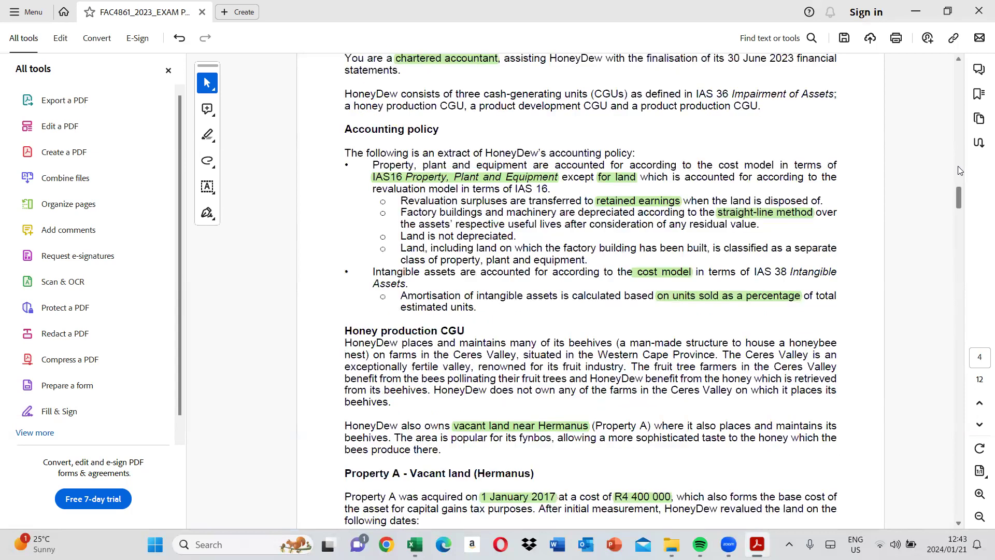
left_click(958, 252)
mouse_move(341, 329)
left_mouse_down()
mouse_move(464, 332)
mouse_move(344, 331)
left_mouse_up()
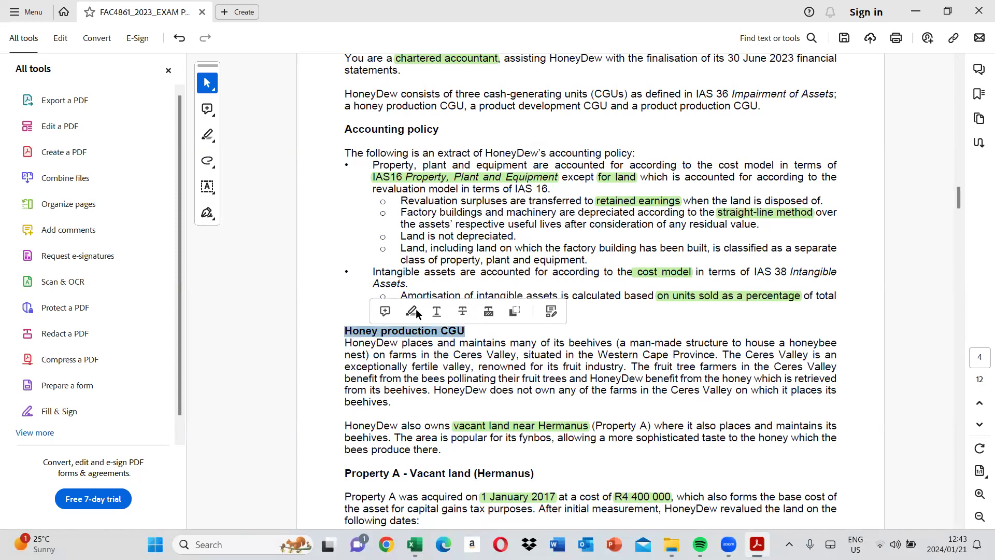
left_click(412, 307)
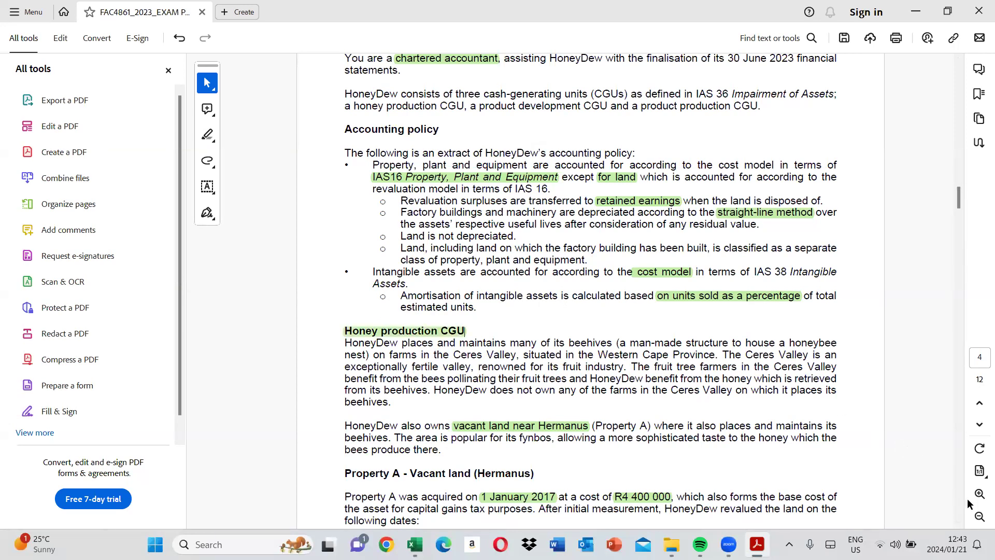
Highlight "On 1 July 2018", "R1 700 000" and "R2 400 000" in the Property B paragraph of the exam PDF
scroll(960, 523, "down", 5)
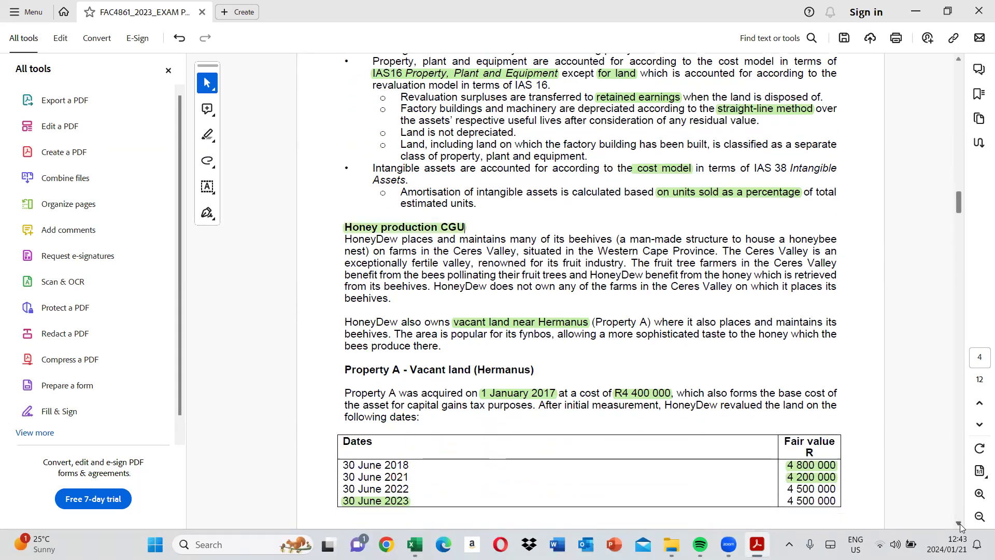
scroll(960, 523, "down", 10)
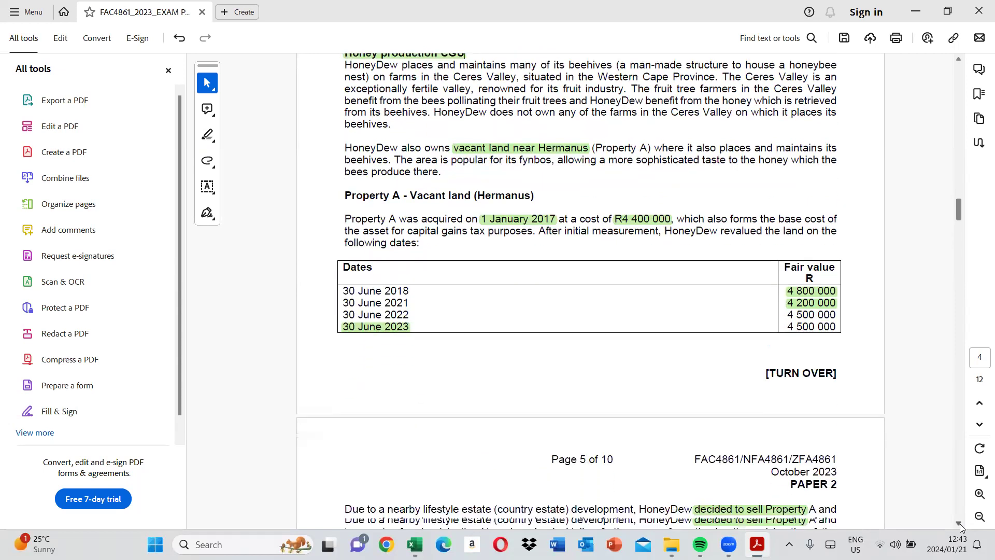
scroll(960, 524, "down", 12)
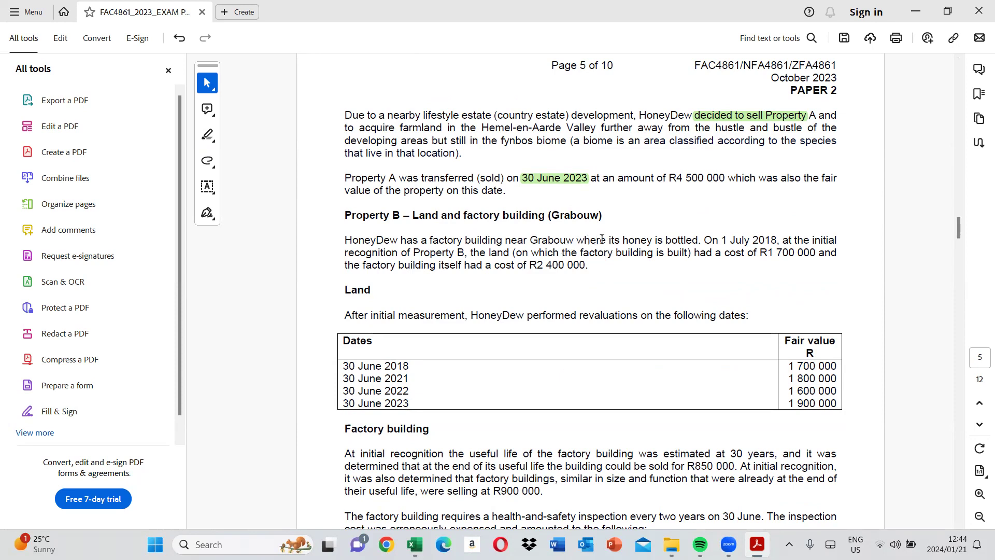
left_click_drag(703, 240, 777, 241)
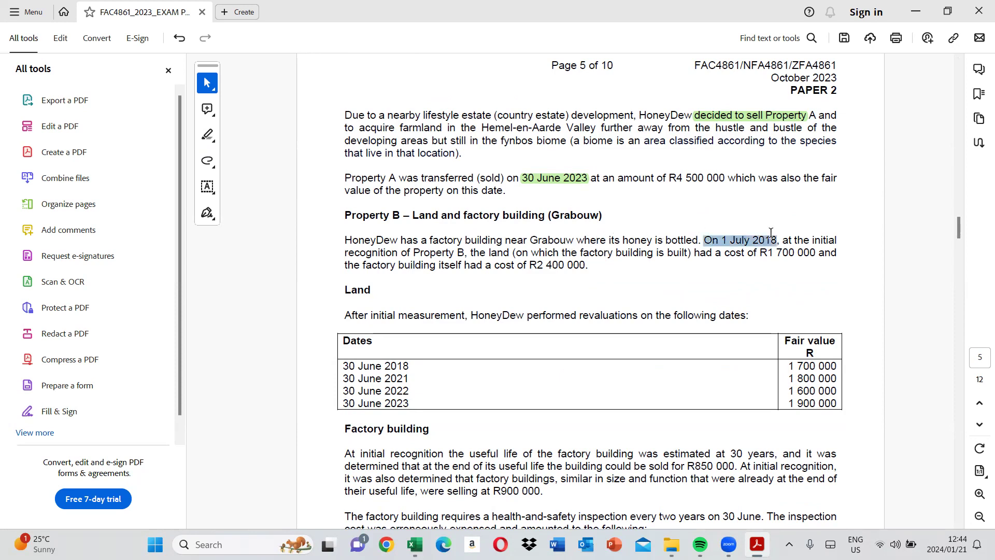
left_click(801, 223)
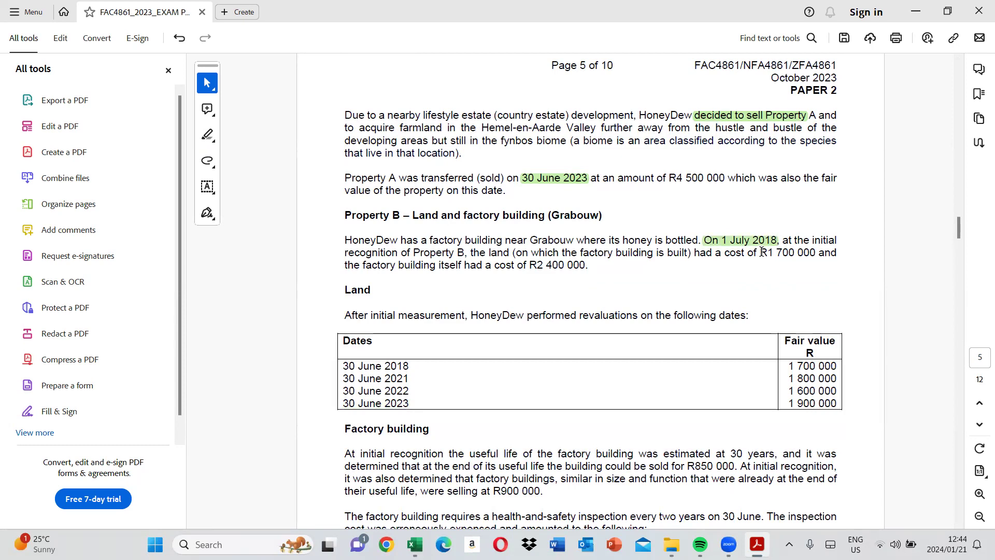
left_click_drag(762, 252, 816, 253)
left_click(799, 233)
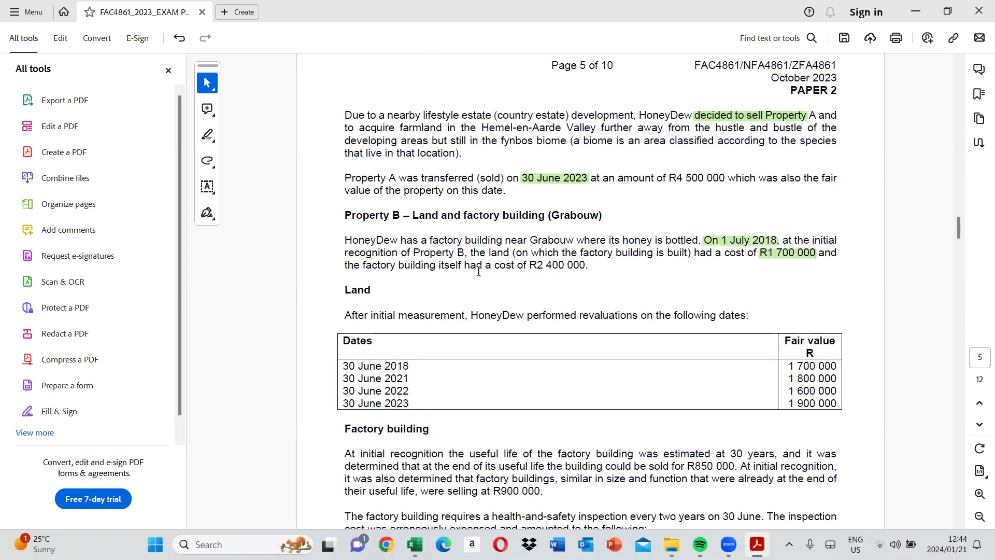
left_click_drag(530, 265, 586, 266)
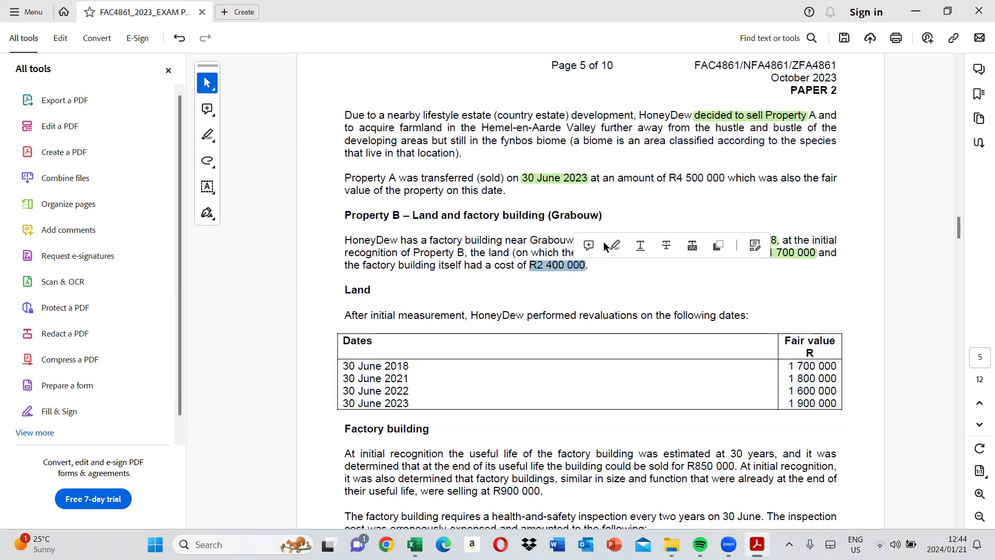
left_click(611, 244)
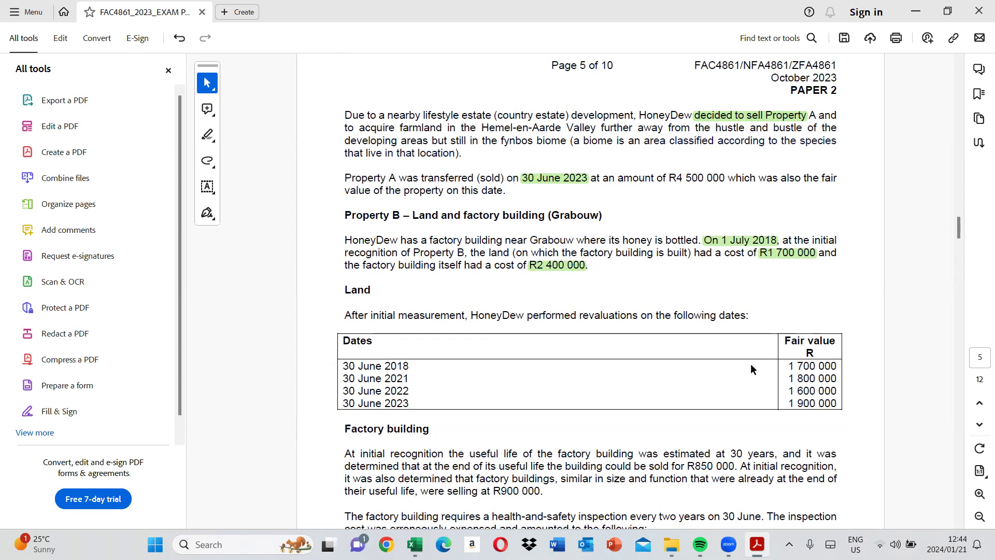
Check the Property B details in the exam PDF, return to the Excel worksheet and enter "These PPE items are used by the owner." in L52
left_click(959, 523)
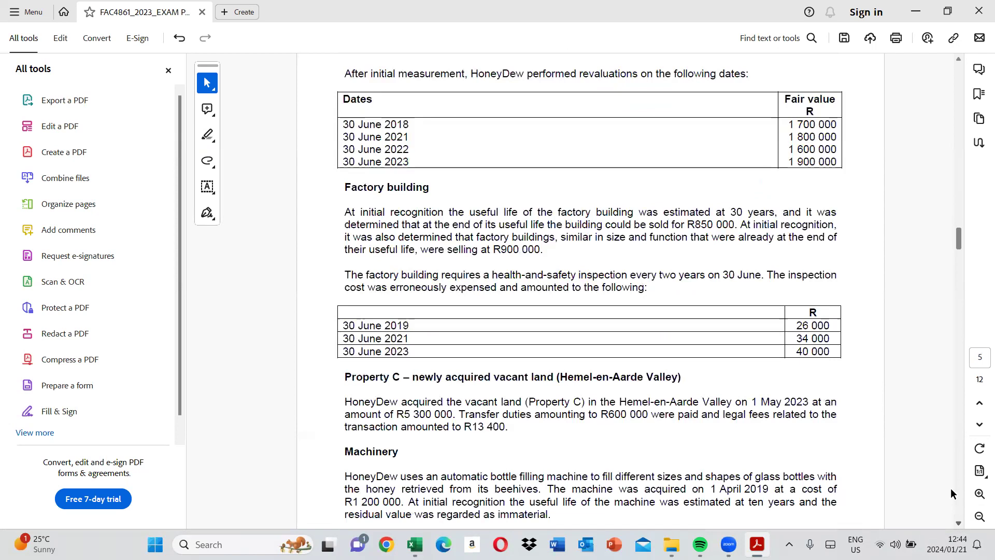
left_click(958, 61)
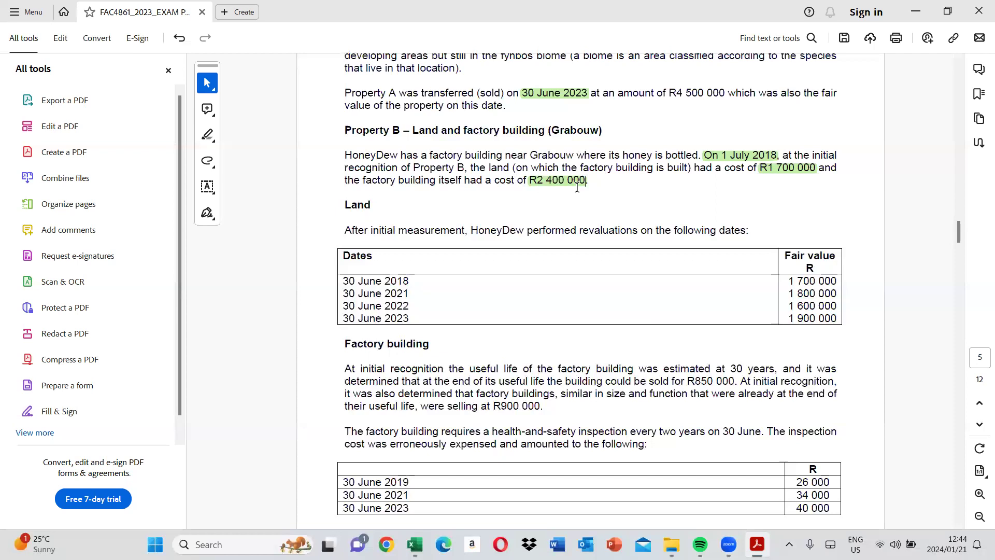
key("alt+Tab")
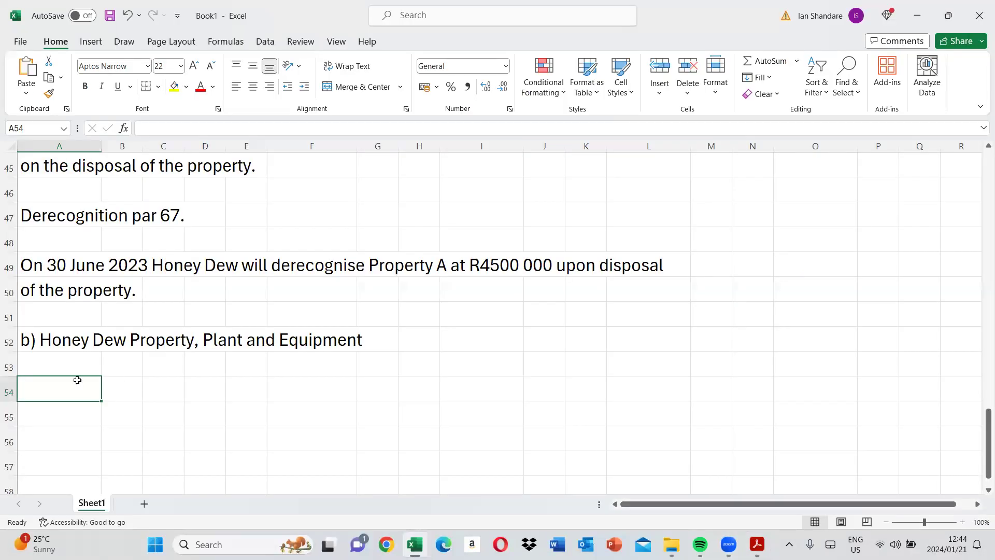
left_click(636, 344)
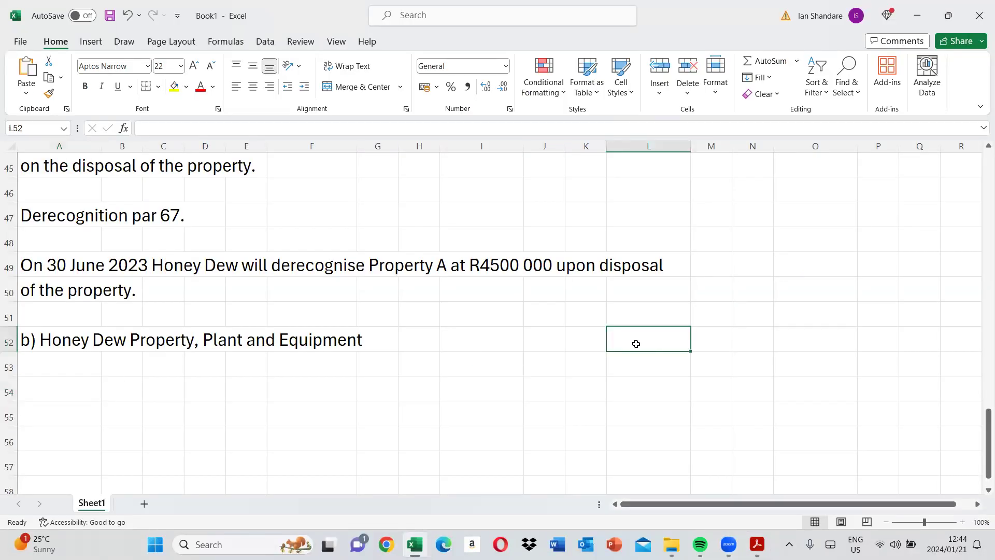
type("These PP")
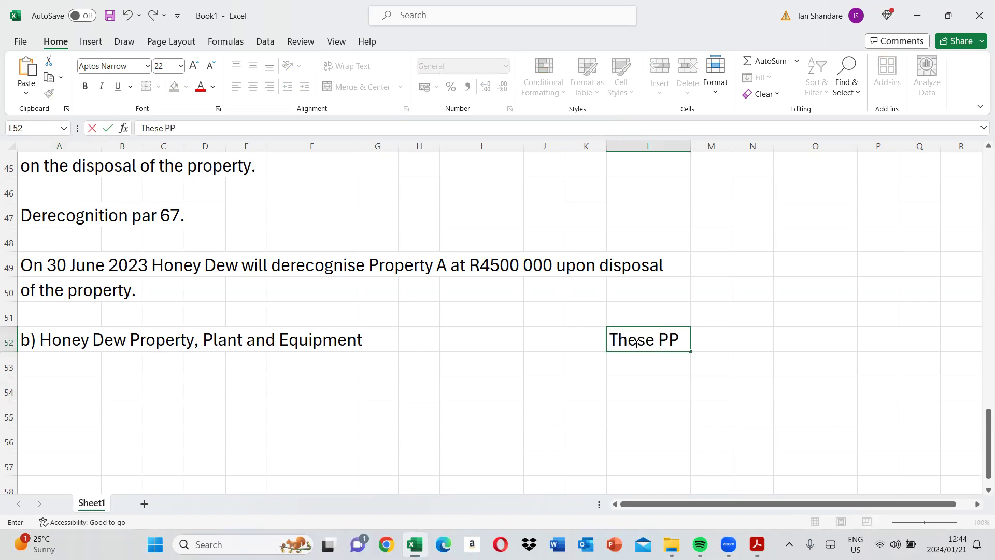
type("E items are")
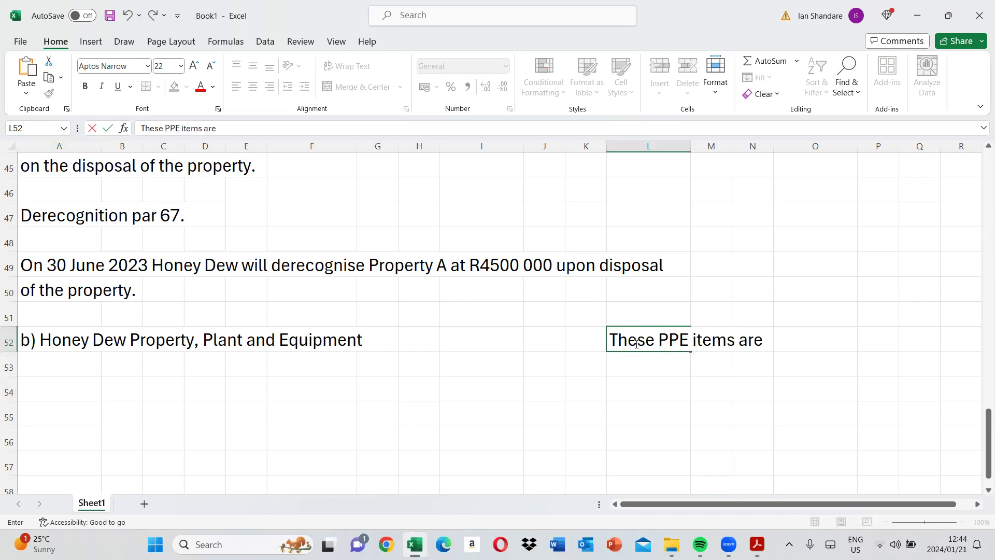
type(" used by the owner.")
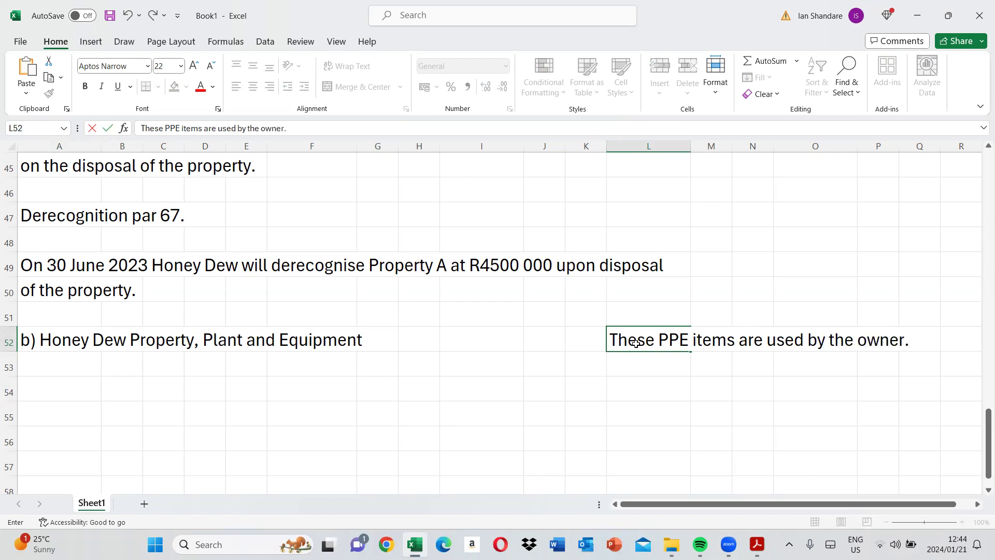
key("Return")
key("Return")
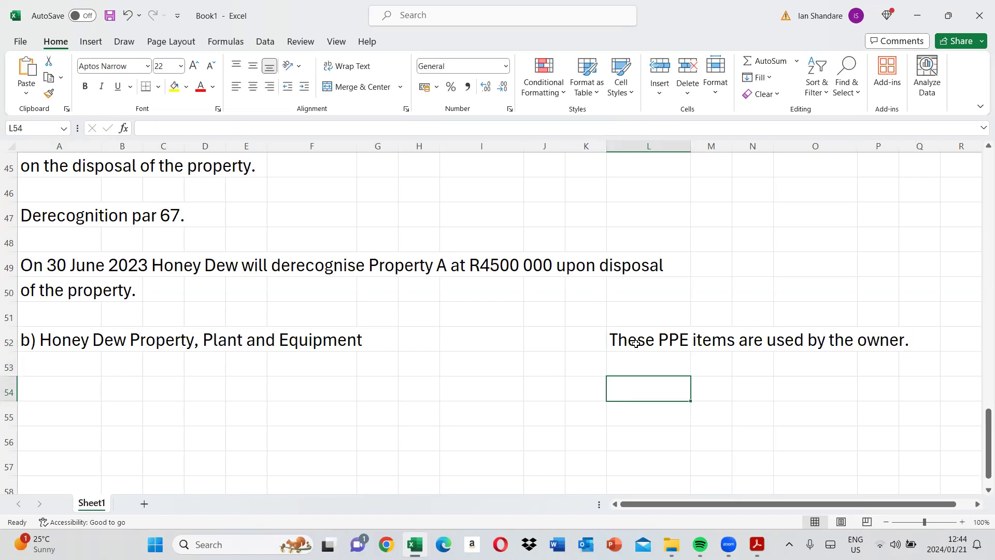
Enter the opening row labels "Carrying amount", "Cost" and "Accumulated depreciation" in A54:A56, leaving a blank row below them
left_click(63, 387)
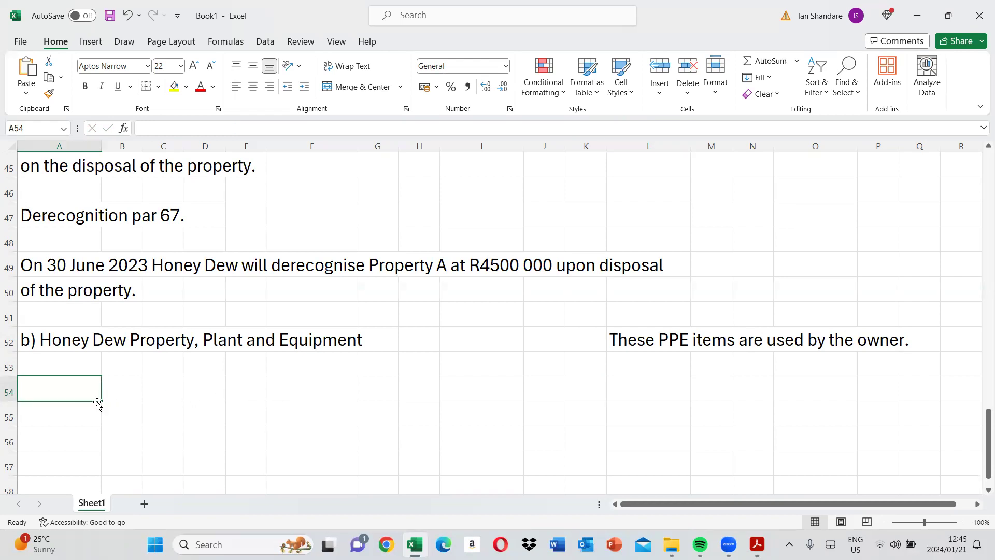
type("Carrying amount")
key("Return")
type("Cosr")
key("BackSpace")
type("t")
key("Return")
type("ACCU")
key("BackSpace")
key("BackSpace")
key("BackSpace")
type("ccumulated depreciation")
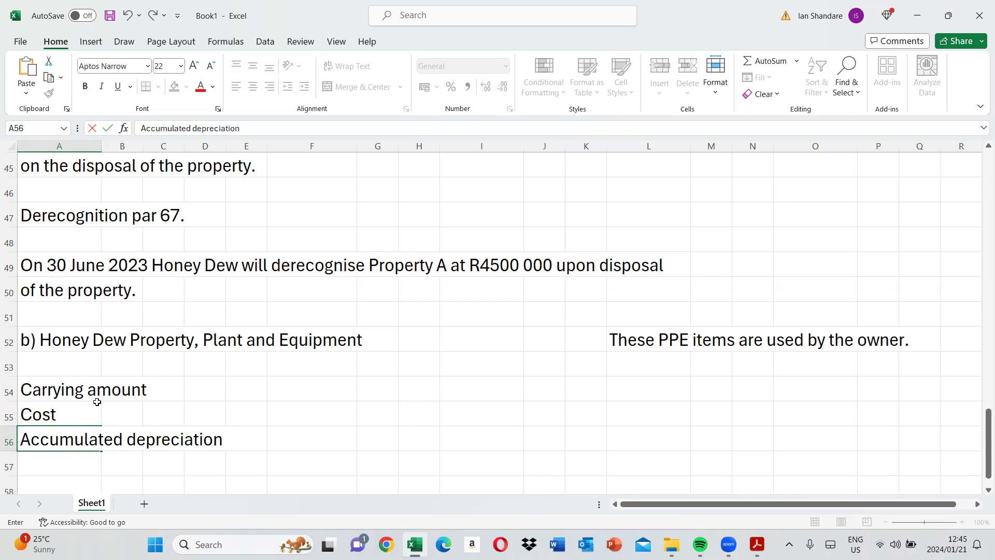
key("Return")
key("Return")
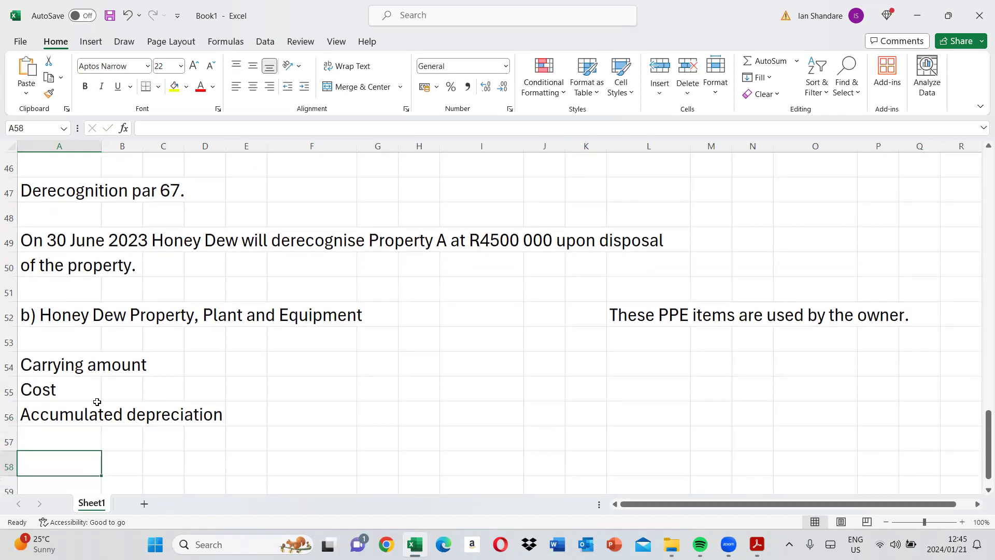
Enter the movement labels "Additions" in A58 and "Revaluation surplus" in A59
type("Additions")
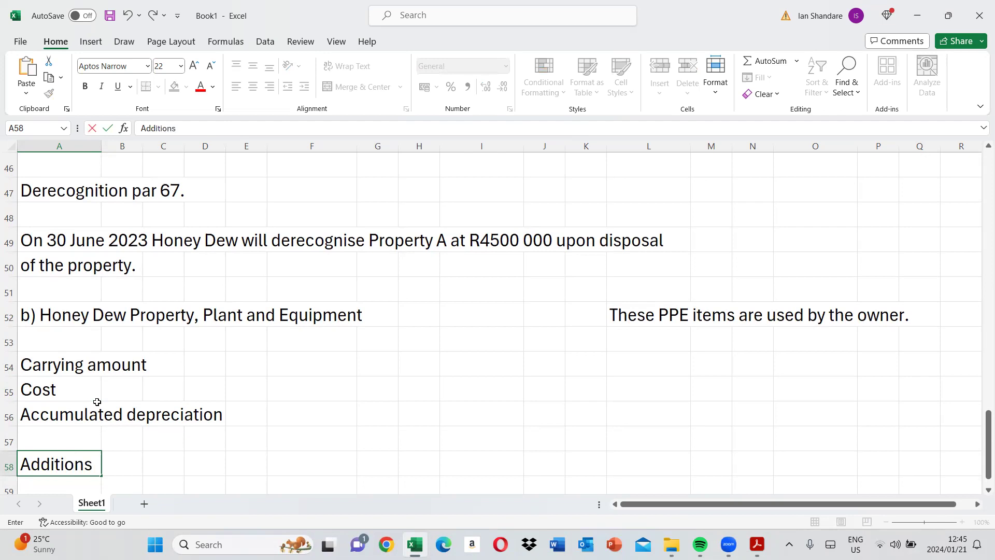
key("Return")
type("Rev")
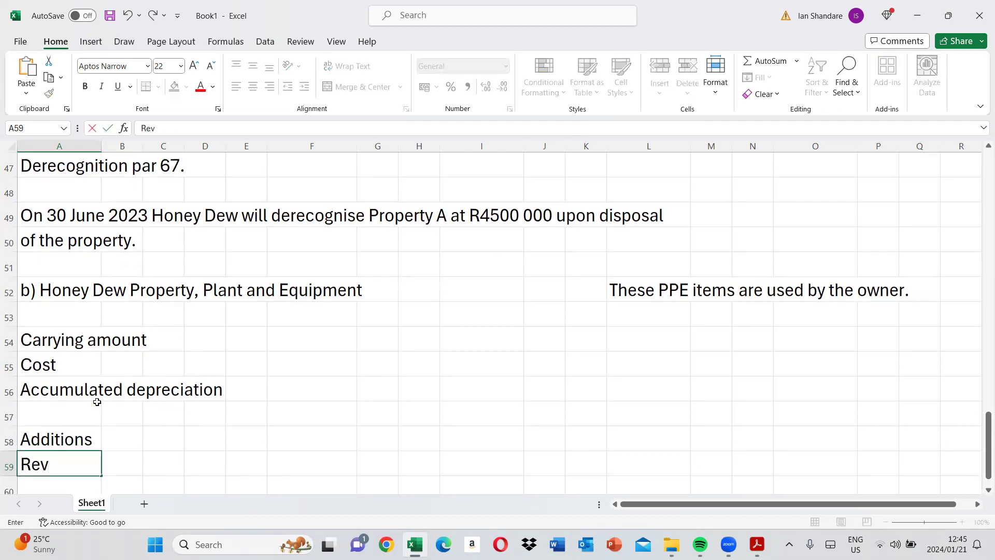
type("aluation surplus")
key("Return")
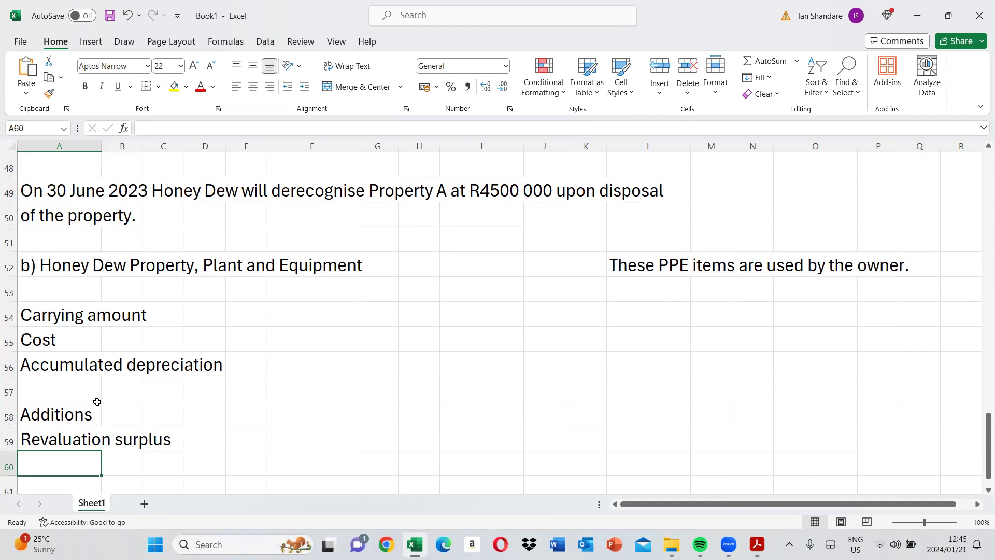
Add the labels "Depreciation" in A60 and "Disposal" in A61
type("Disposal")
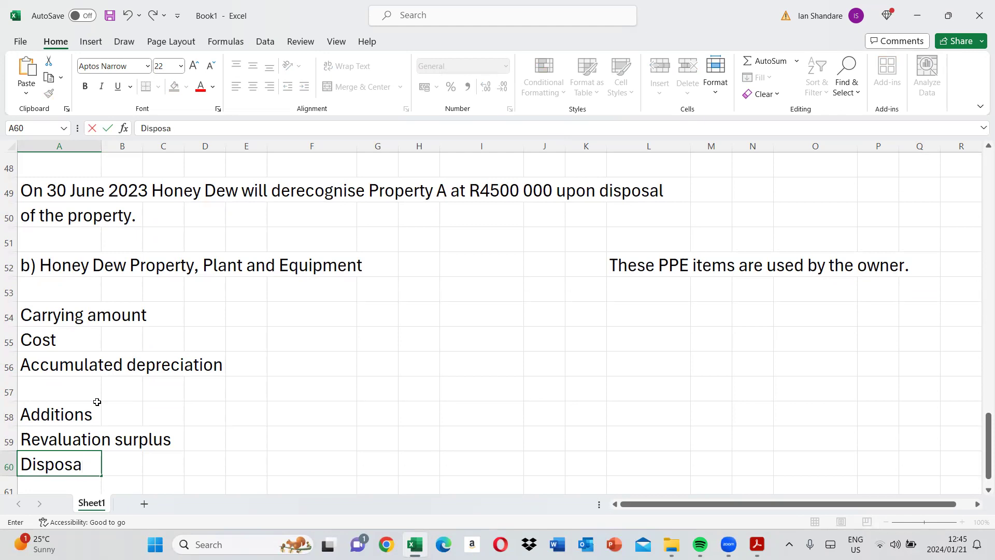
key("BackSpace")
key("BackSpace")
key("BackSpace")
key("BackSpace")
key("BackSpace")
key("BackSpace")
key("BackSpace")
type("Depreciation")
key("Return")
type("Disposal")
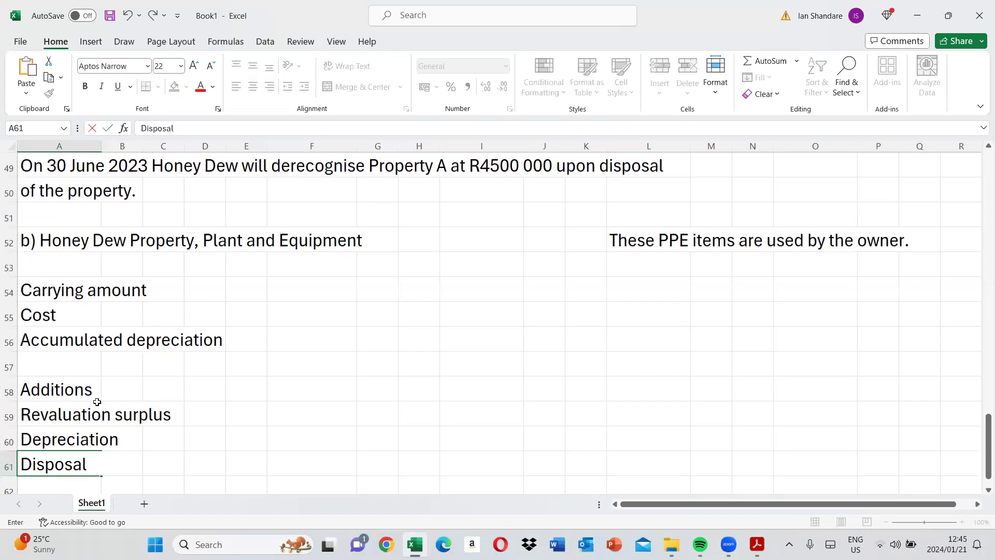
key("Return")
Enter the labels "Cost" in A62 and "Accumulated depreciation" in A63 under Disposal, leaving a blank row below them
type("Cost")
key("Return")
type("Accumulate")
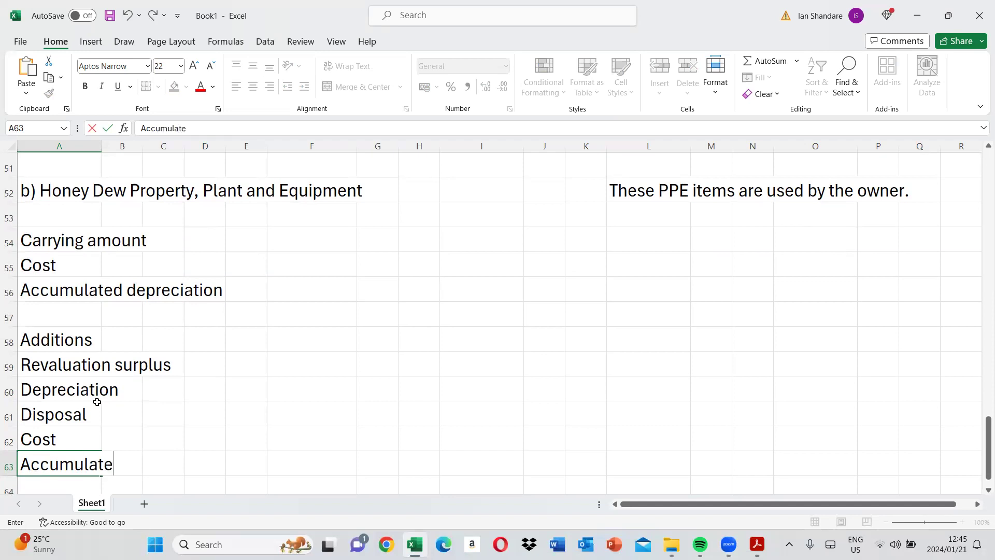
type("d depreciation")
key("Return")
key("Return")
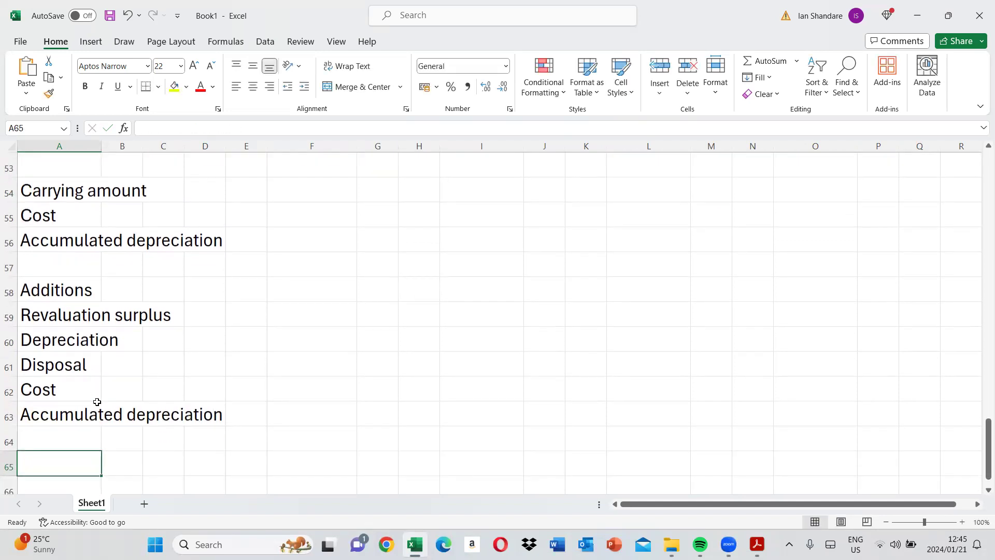
Enter the closing label "Carrying amount at ear end" in A65
type("Carr")
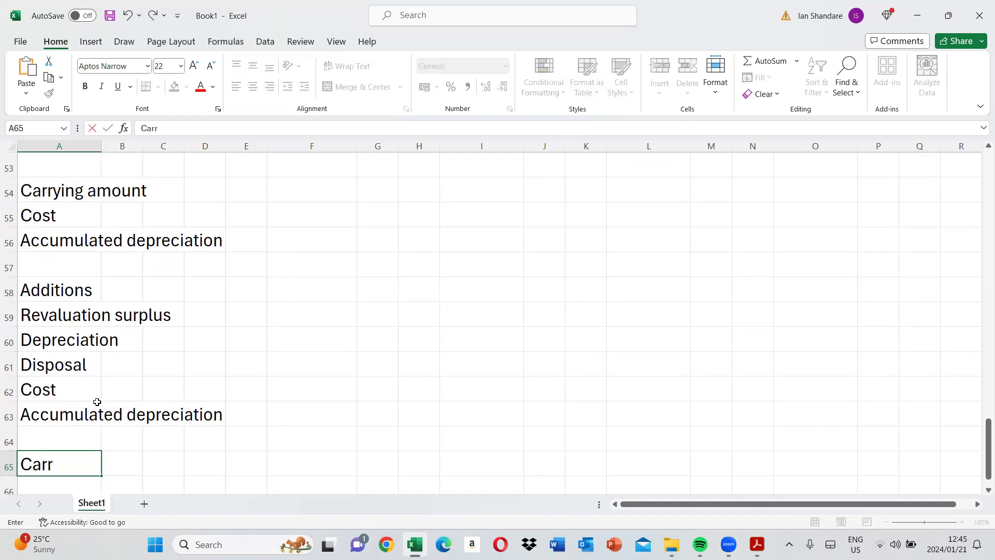
type("ying amoun")
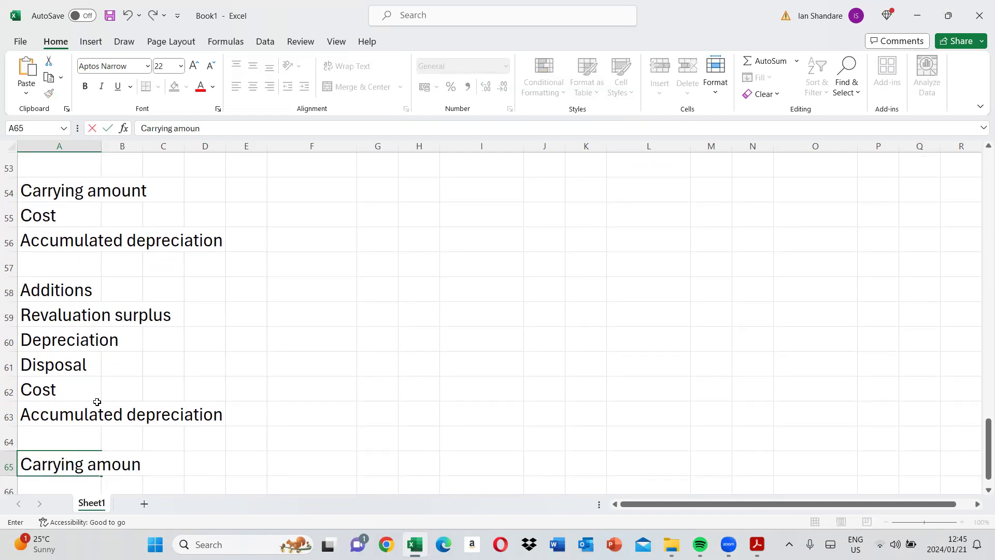
type("t at ear end")
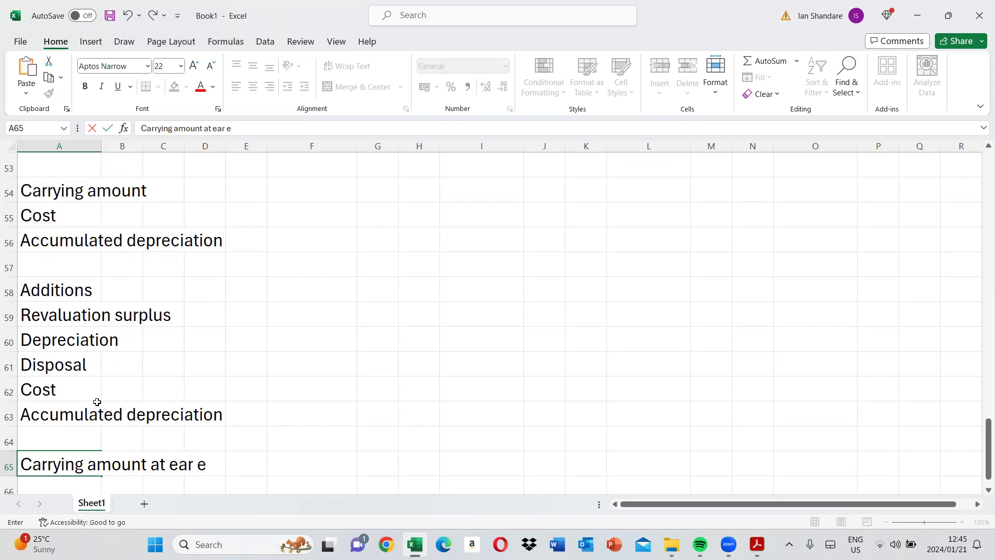
key("Return")
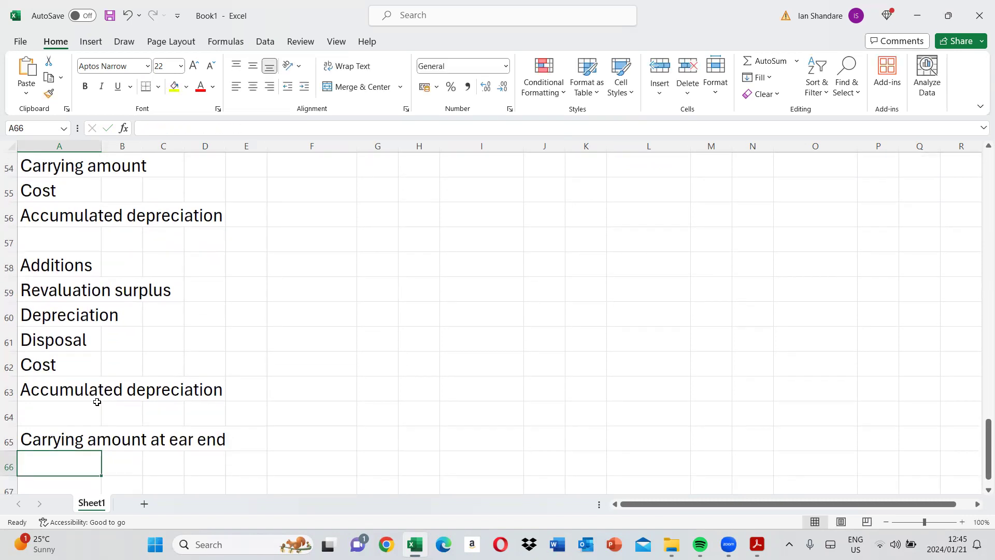
Correct the closing label in A65 to read "Carrying amount at year end"
left_click(32, 443)
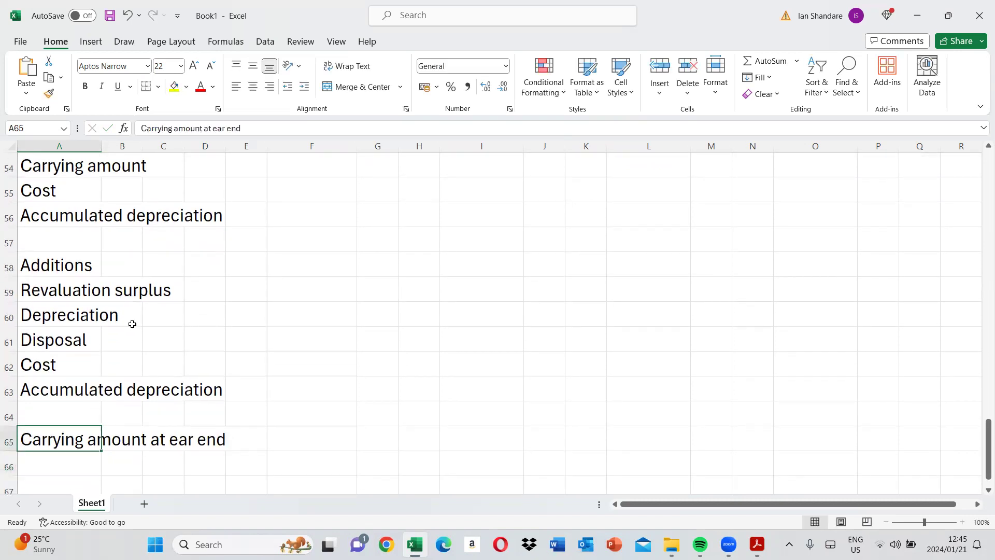
left_click(212, 128)
type("y")
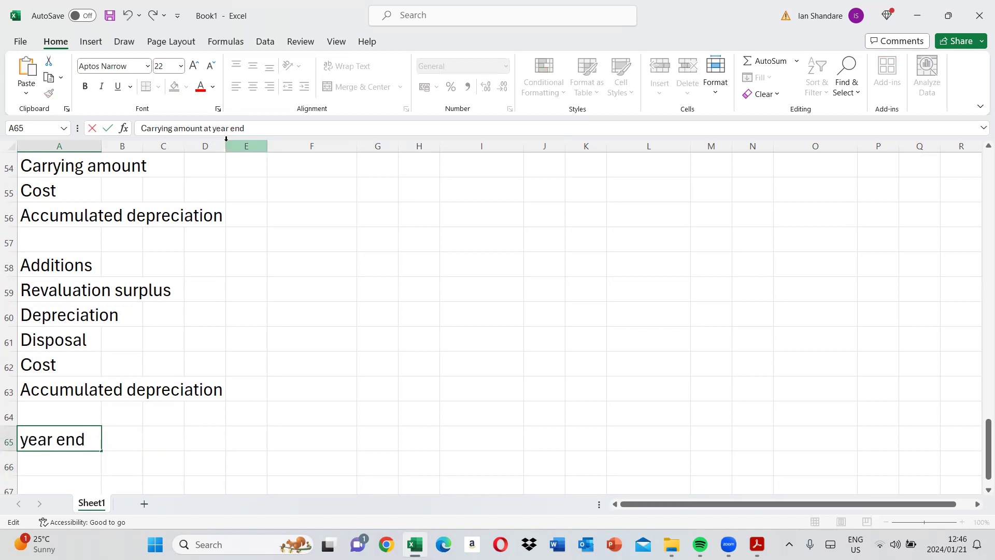
key("Return")
Enter the labels "Cost" in A66 and "Accumulated depreciation" in A67 under the year-end carrying amount
type("Cost")
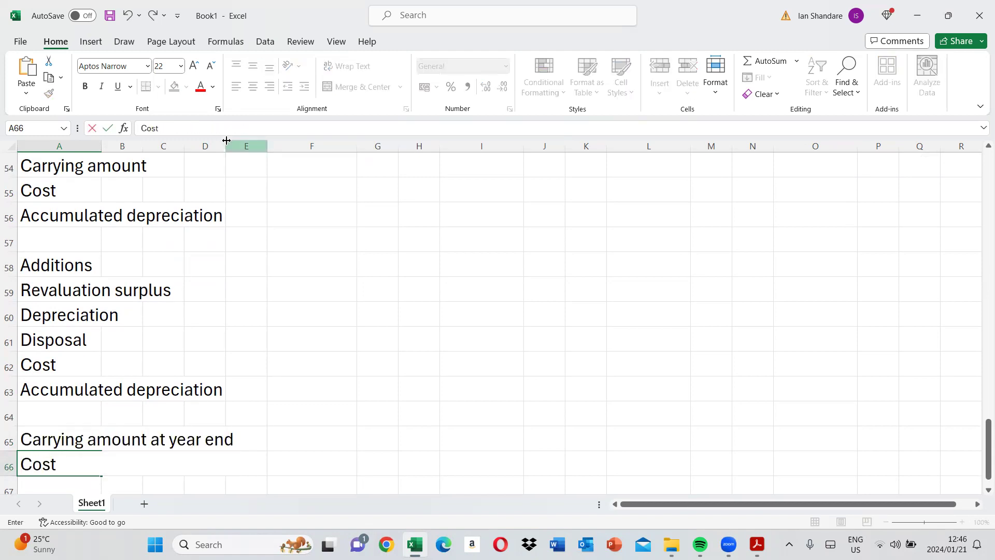
key("Return")
type("Acc")
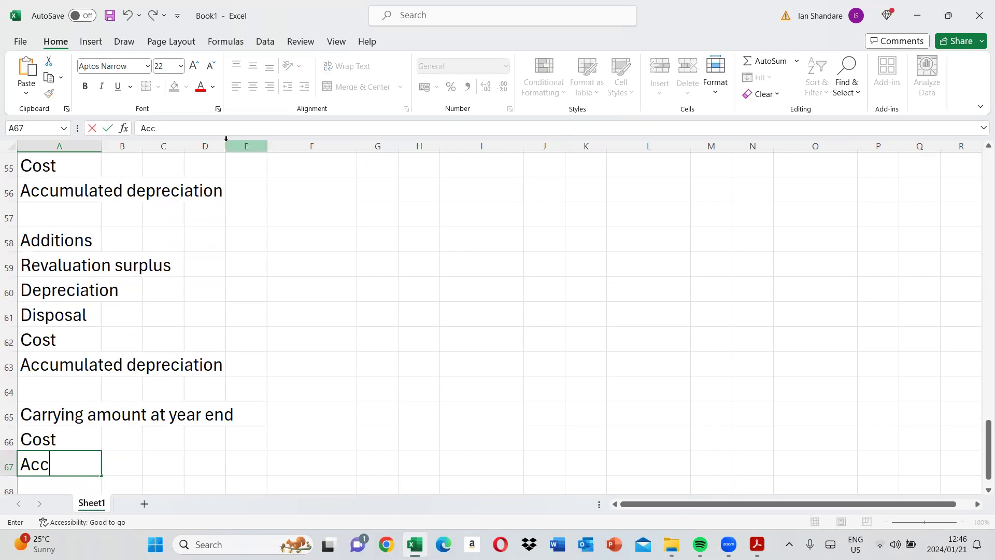
type("umulated depreciation")
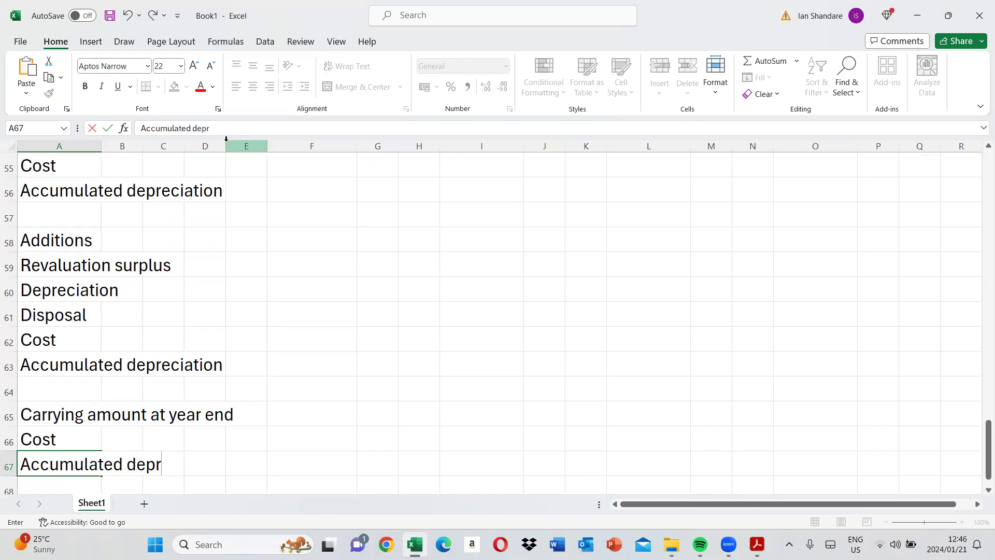
key("Return")
key("Return")
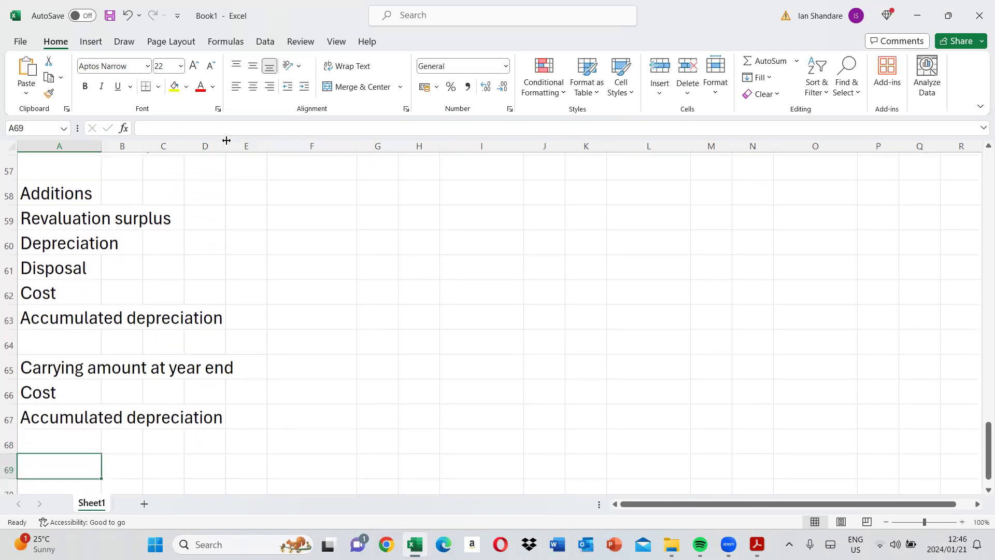
Widen column G and enter the column heading "Land" in G53 of the part (b) note
scroll(193, 295, "up", 1)
scroll(235, 282, "up", 1)
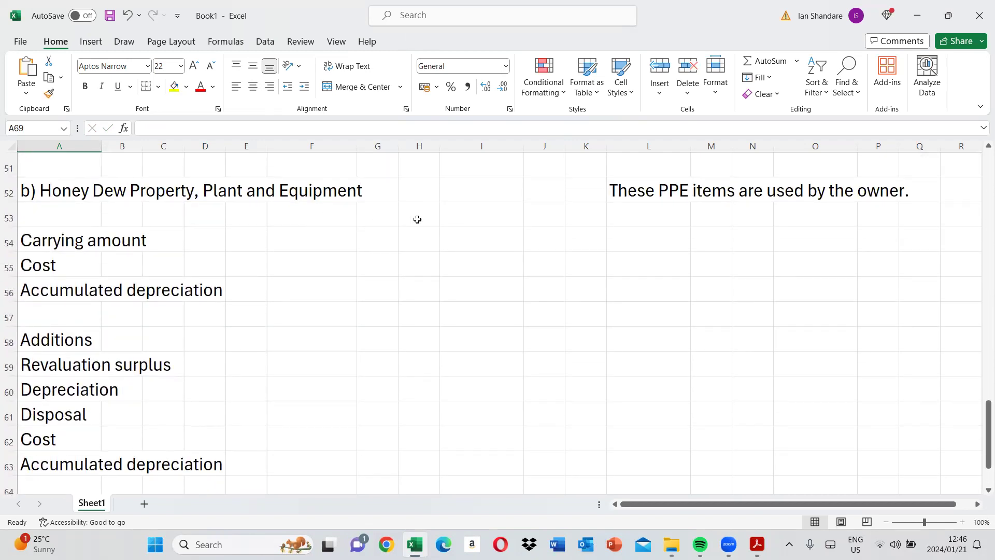
left_click(465, 219)
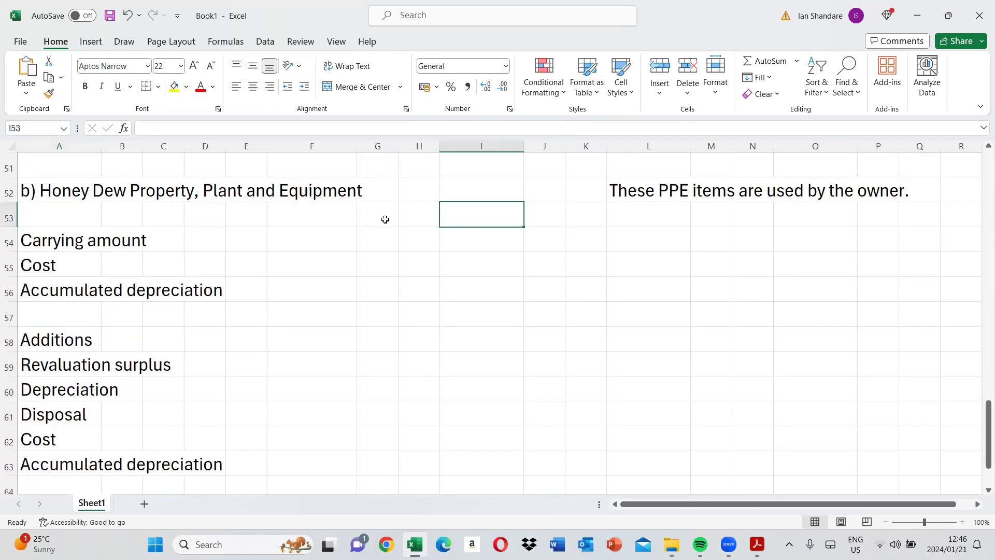
left_click_drag(397, 141, 443, 171)
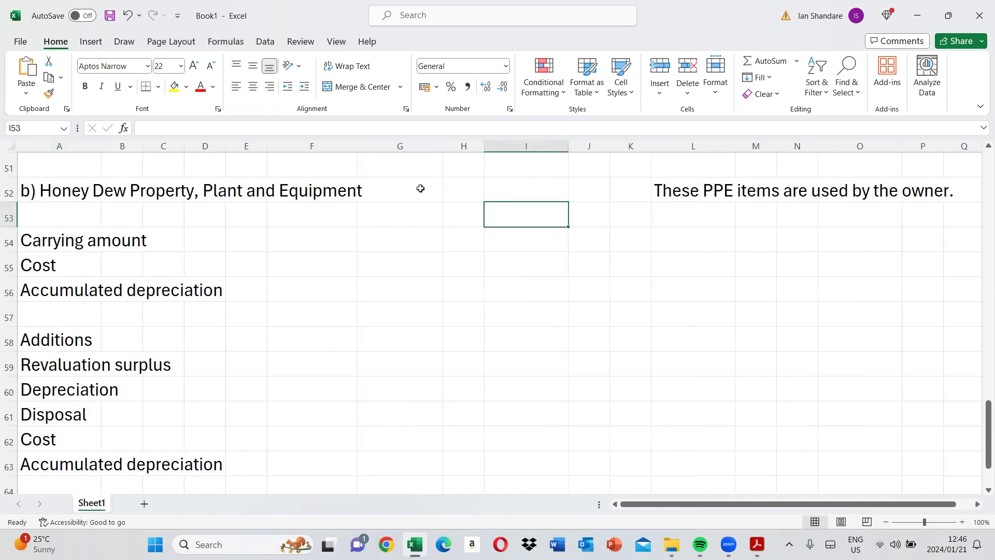
left_click(386, 215)
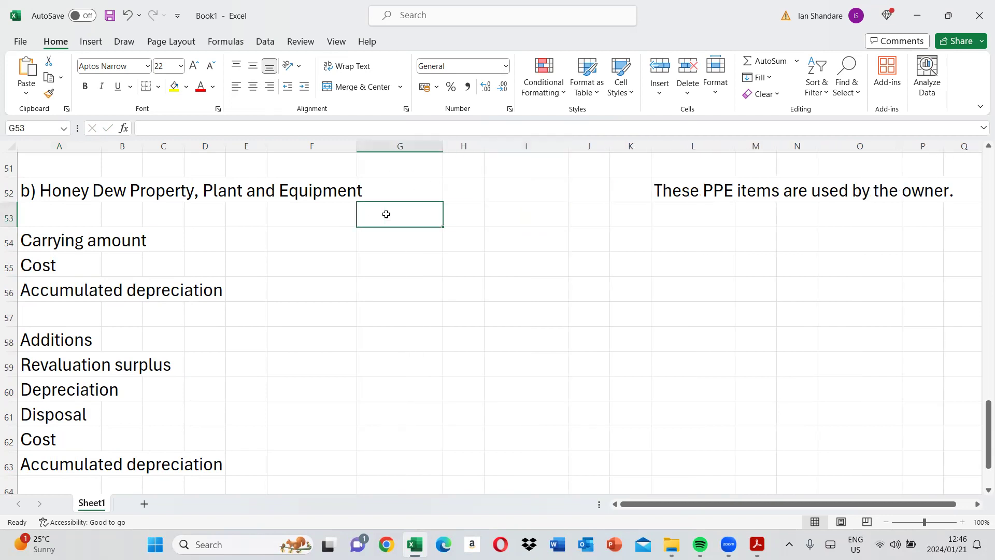
type("Land")
key("Return")
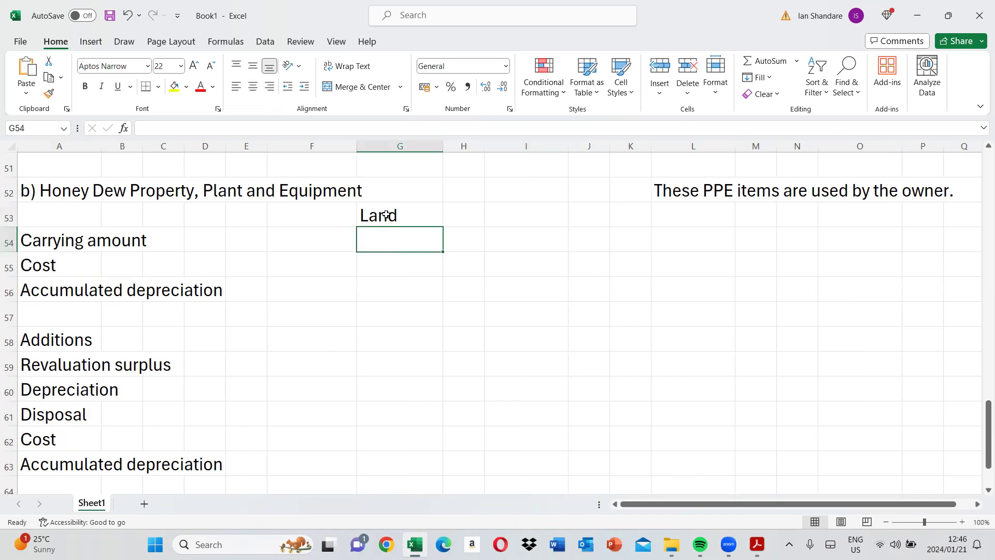
Widen column H and enter the heading "Buildings" in H53, beside the Land heading
left_click(471, 215)
left_click_drag(498, 149, 526, 153)
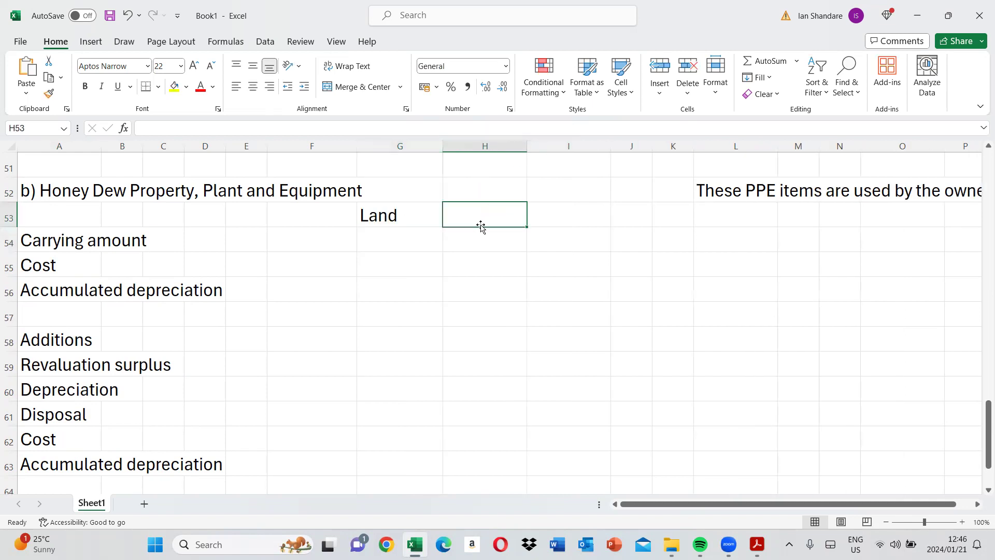
type("Buildings")
key("Return")
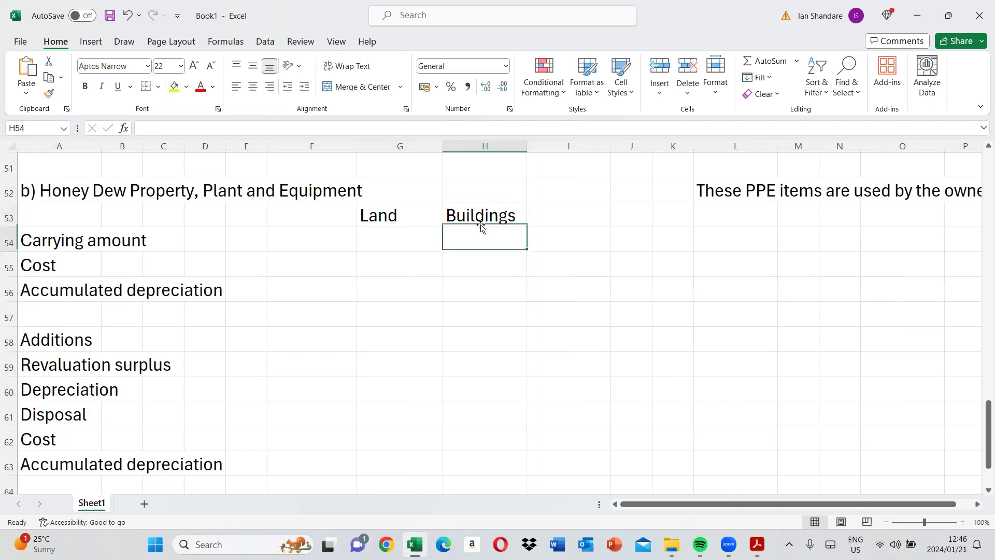
Switch to the FAC4861 exam PDF in Acrobat and highlight 30 June 2022 and its fair value of 4 500 000 in Property A's revaluation table
left_click(757, 544)
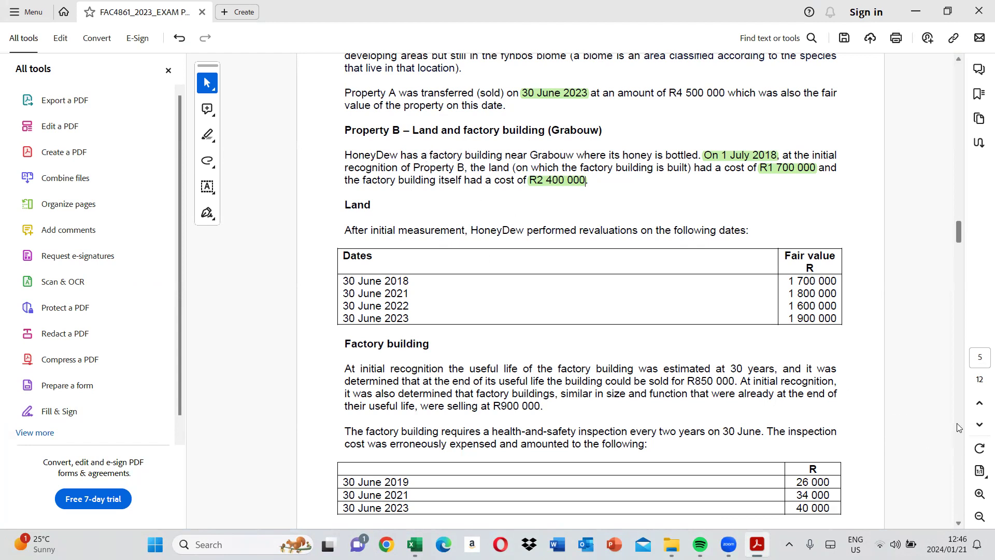
scroll(954, 426, "down", 15)
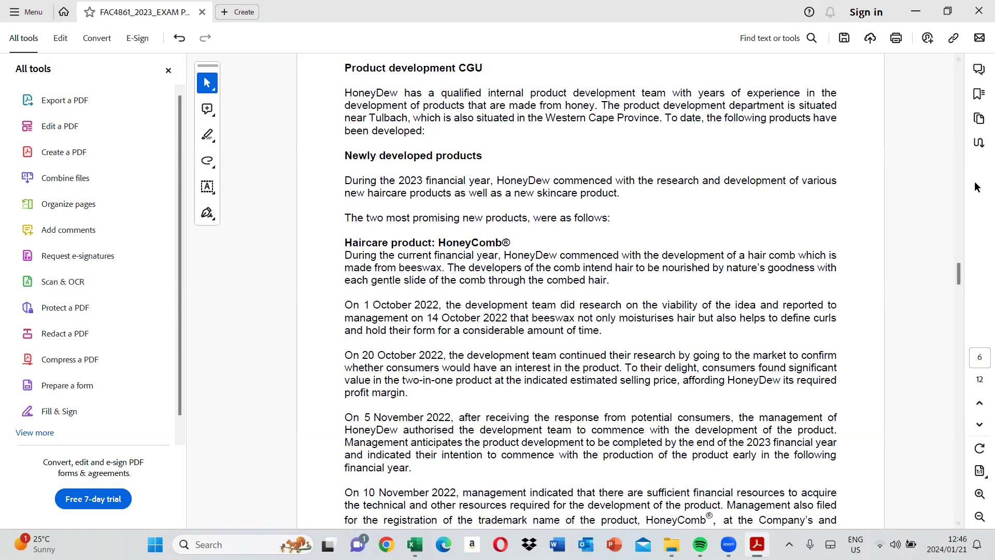
scroll(950, 346, "down", 10)
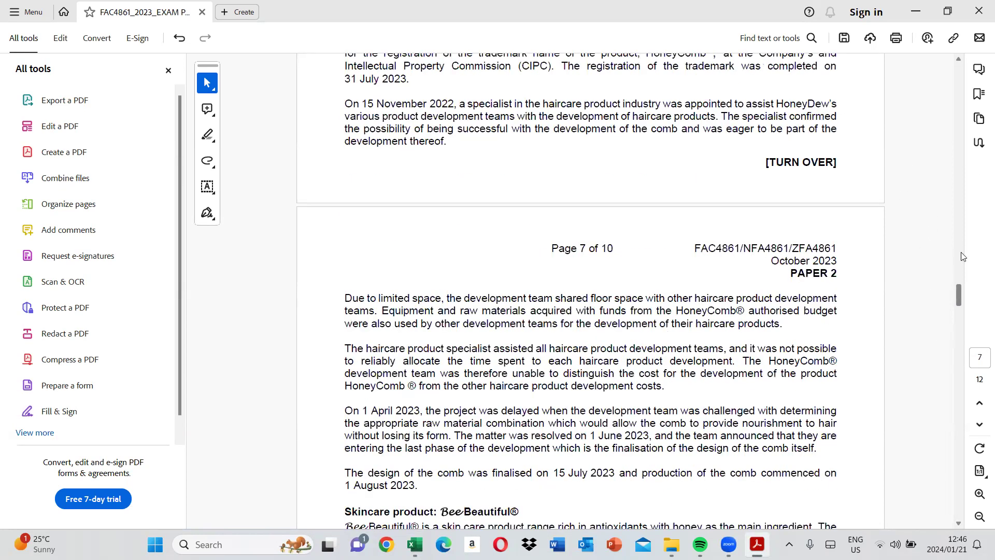
scroll(957, 363, "down", 10)
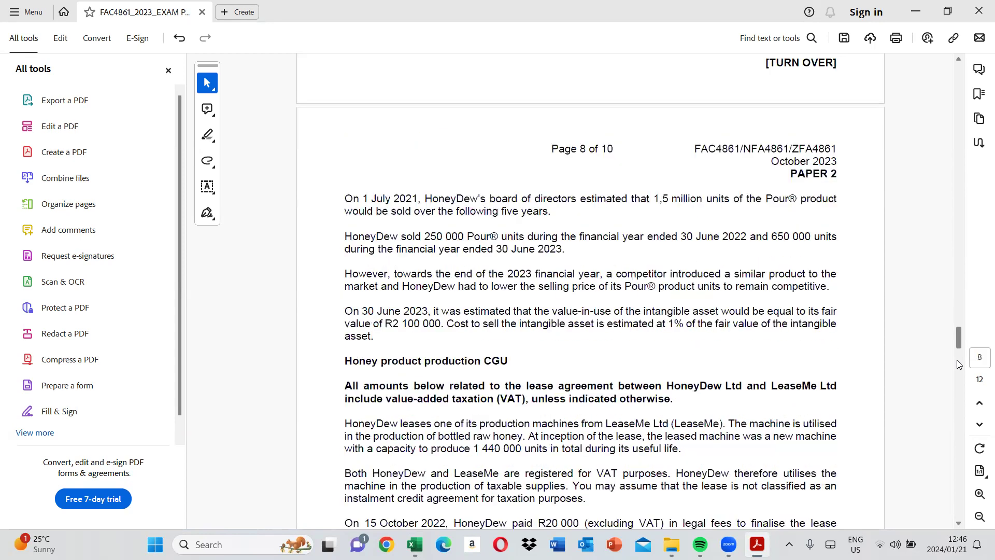
scroll(964, 181, "up", 20)
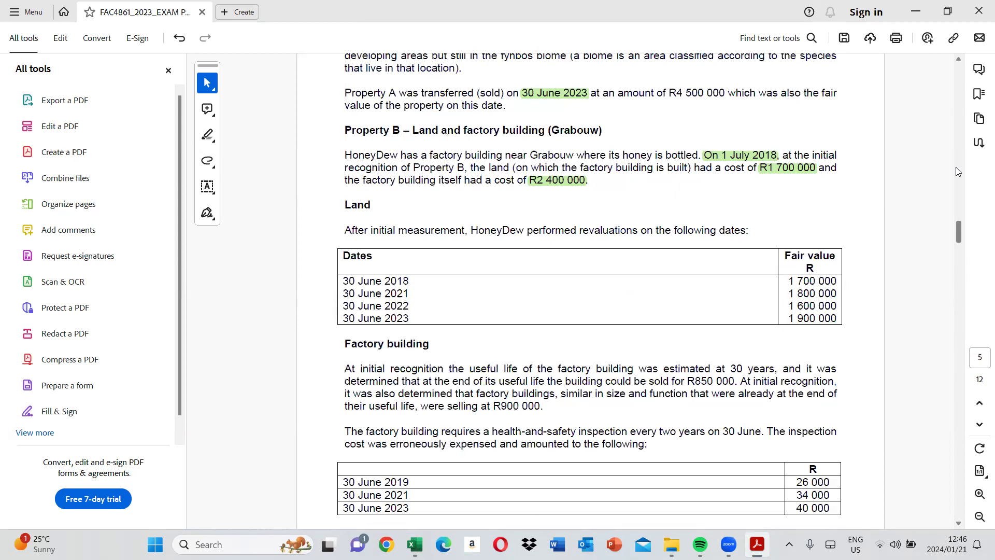
scroll(959, 160, "up", 7)
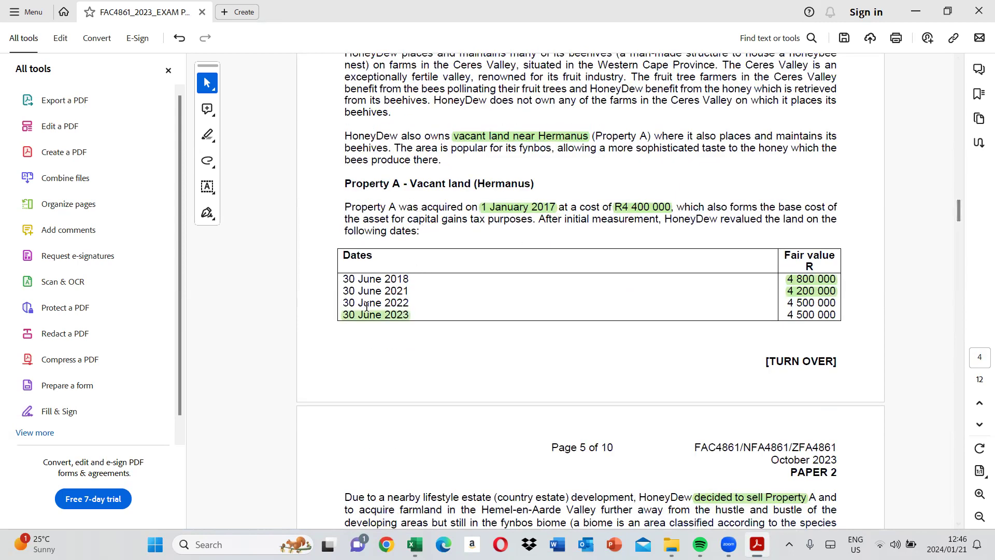
left_click_drag(344, 302, 409, 303)
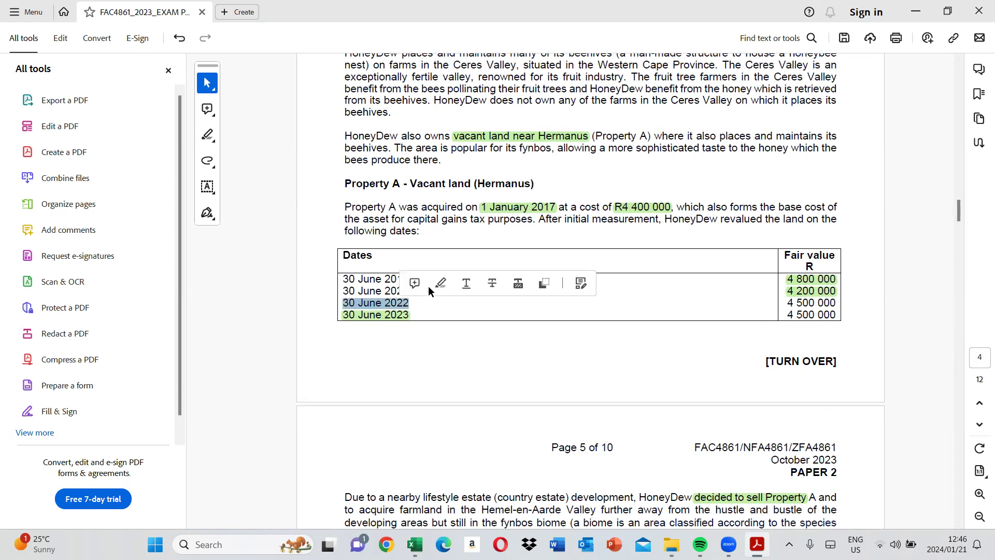
left_click(468, 284)
left_click_drag(786, 302, 854, 300)
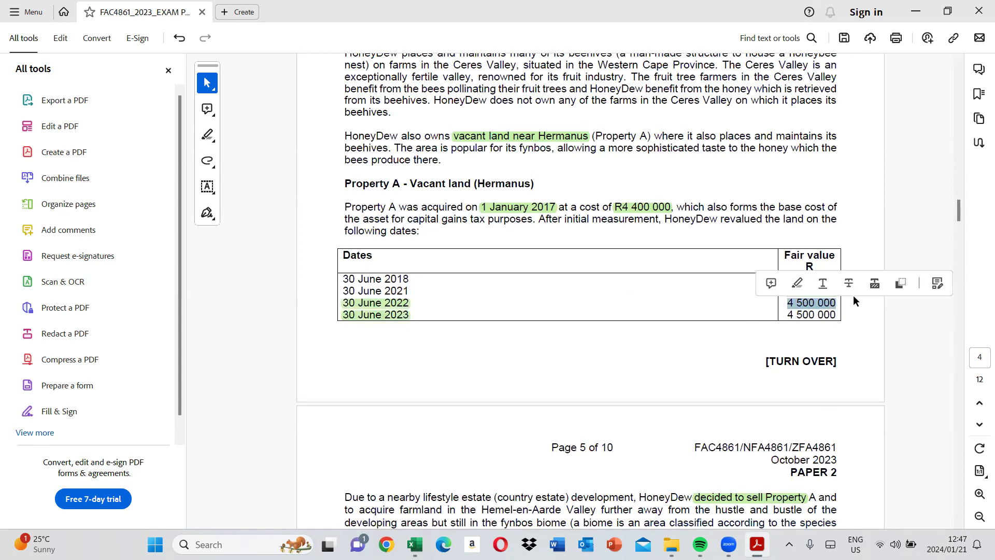
Highlight Property A's 30 June 2022 fair value of 4 500 000, plus the 30 June 2022 date and 1 600 000 in Property B's land table
left_click(798, 283)
left_click(957, 383)
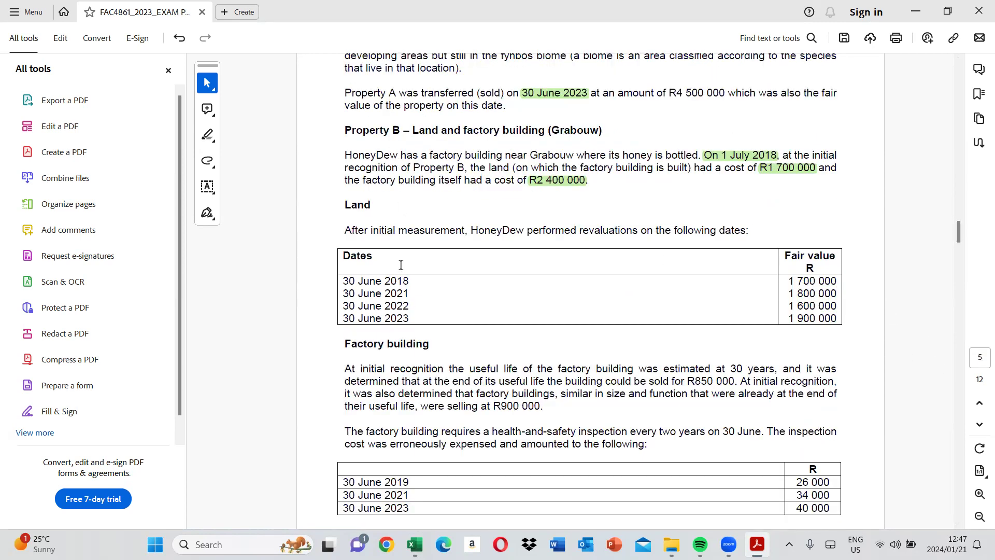
left_click_drag(344, 307, 408, 305)
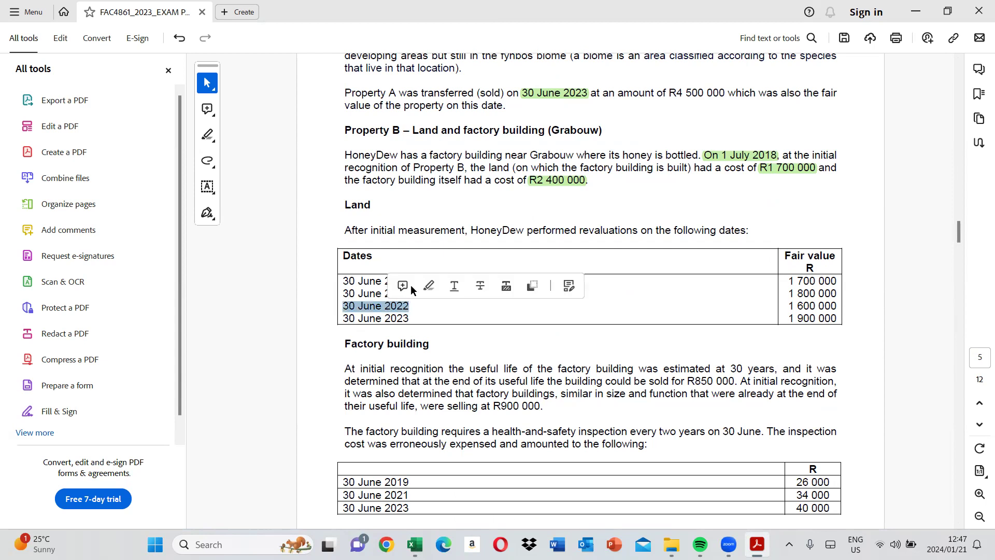
left_click(422, 288)
left_click_drag(787, 307, 836, 307)
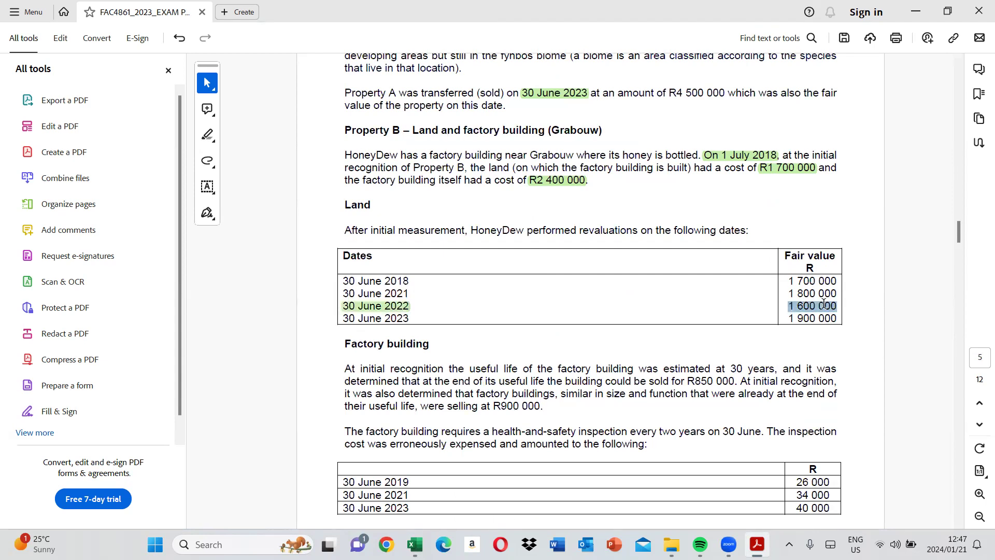
left_click(801, 285)
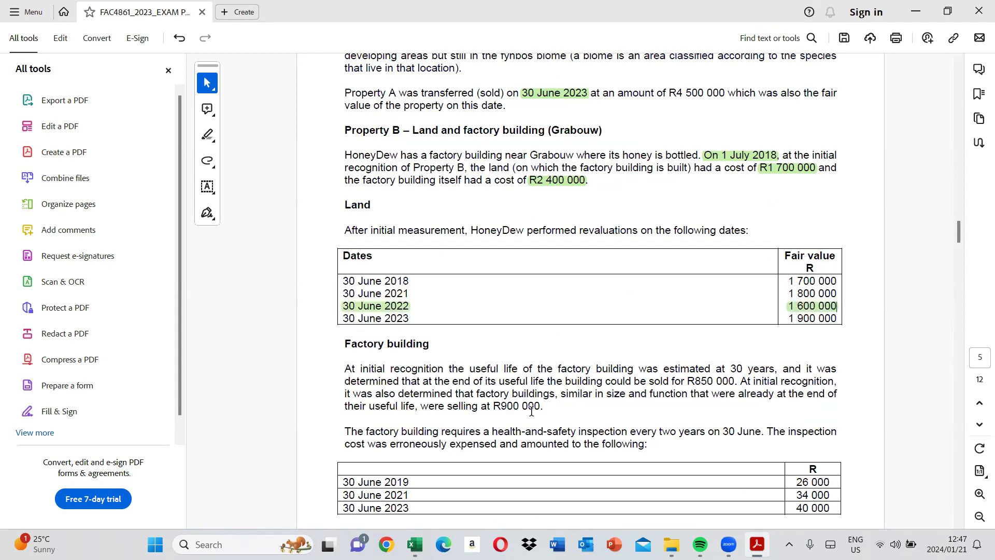
Switch to the Excel workbook and add the note reference (i) to the Cost label in A55
key("alt+Tab")
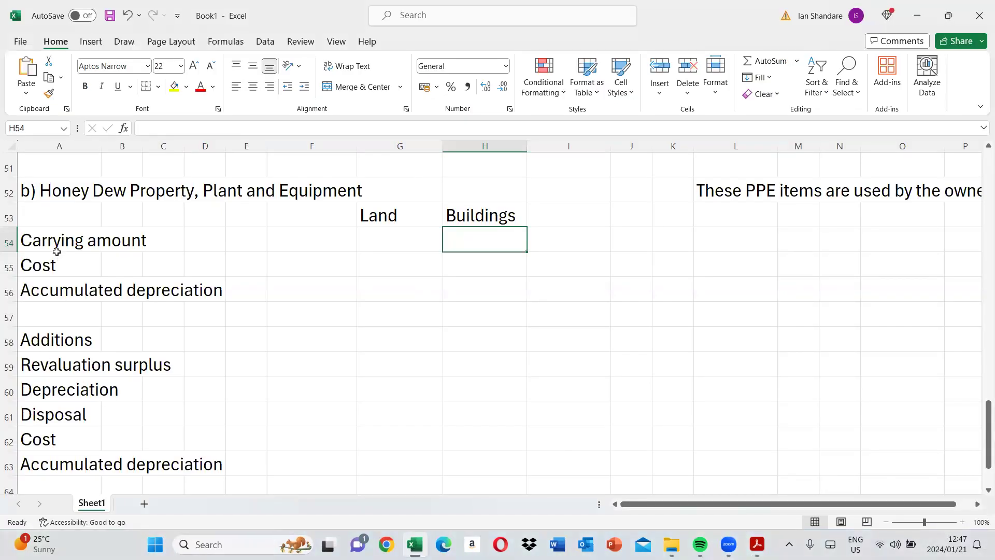
left_click(48, 273)
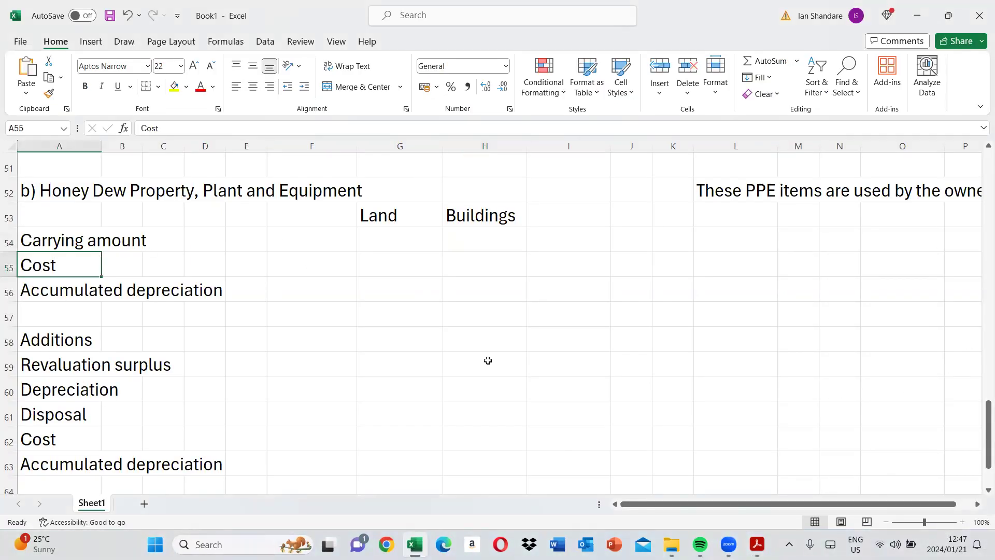
left_click(188, 126)
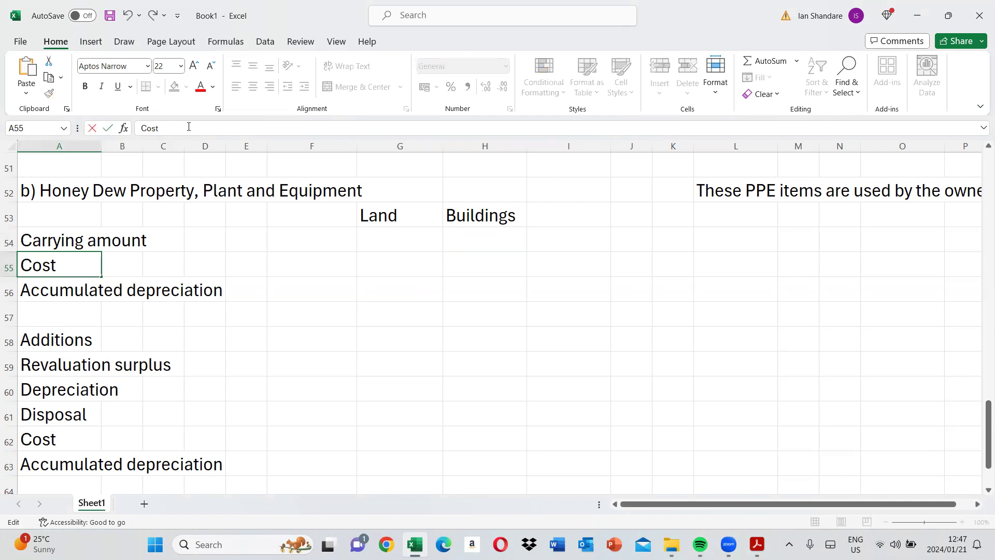
key("Return")
key("Down")
key("Down")
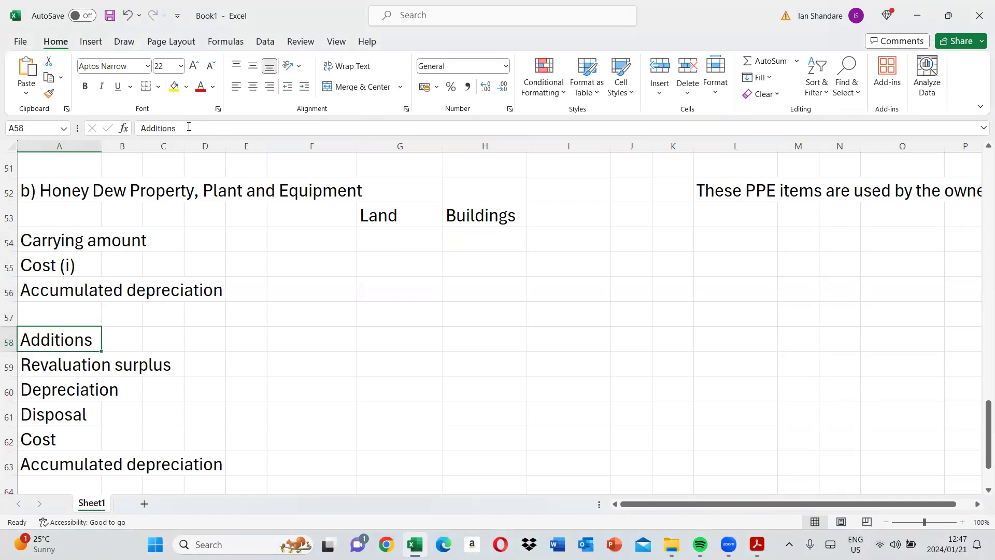
Enter the note reference (i) in A69, below the property, plant and equipment table
left_click(987, 477)
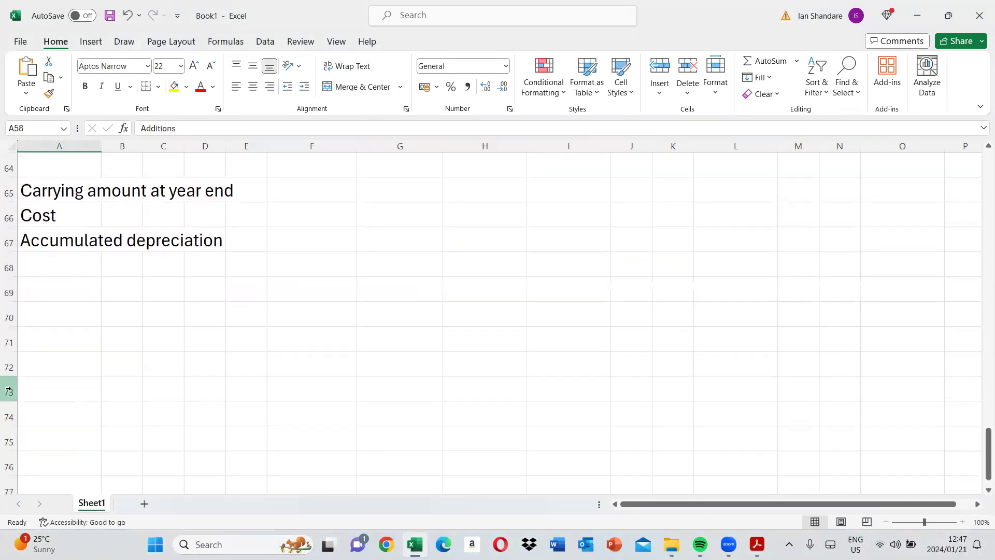
left_click(56, 288)
type("(i)")
key("Tab")
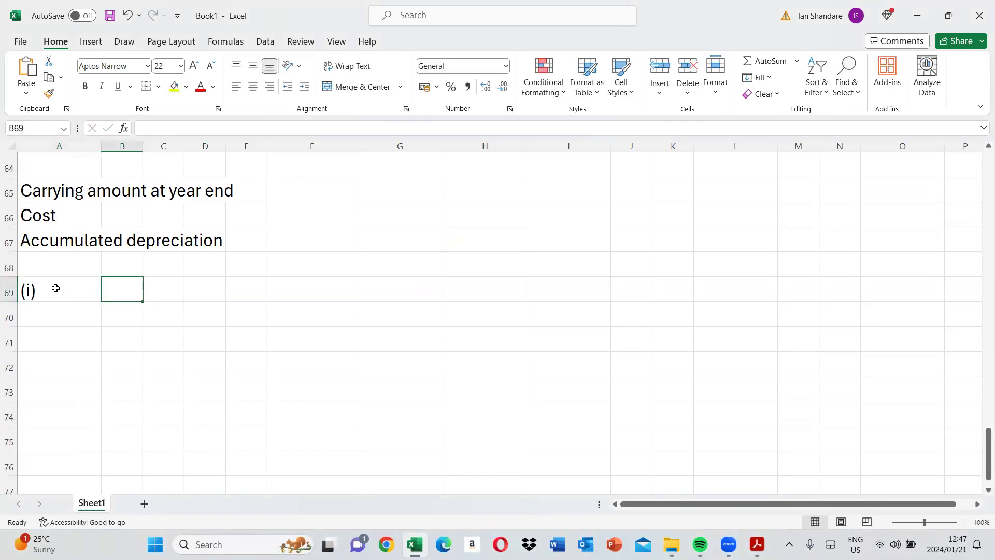
Enter the working (1600 000+4500 000) in B69, taking both 30 June 2022 land fair values from the exam PDF
type("(")
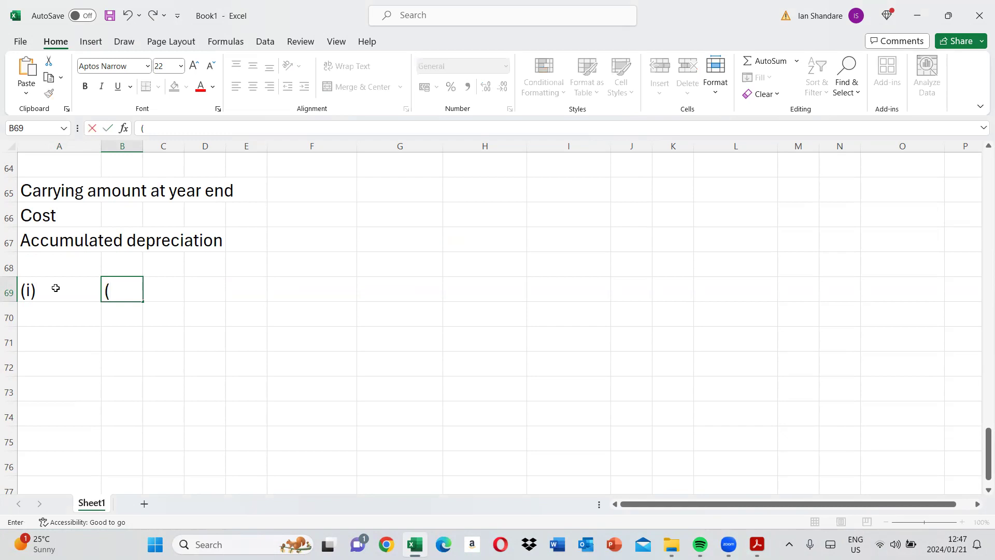
key("alt+Tab")
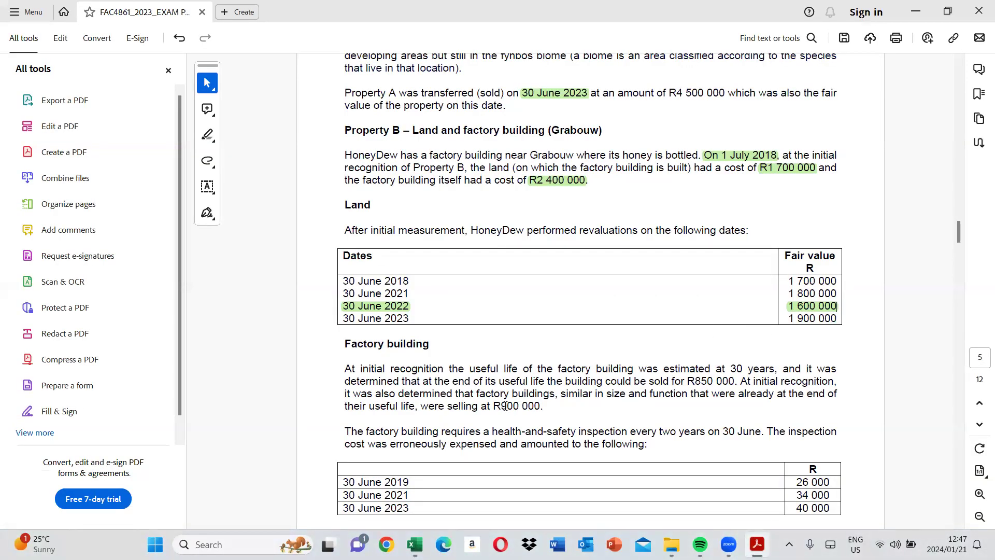
left_click(415, 544)
type("160")
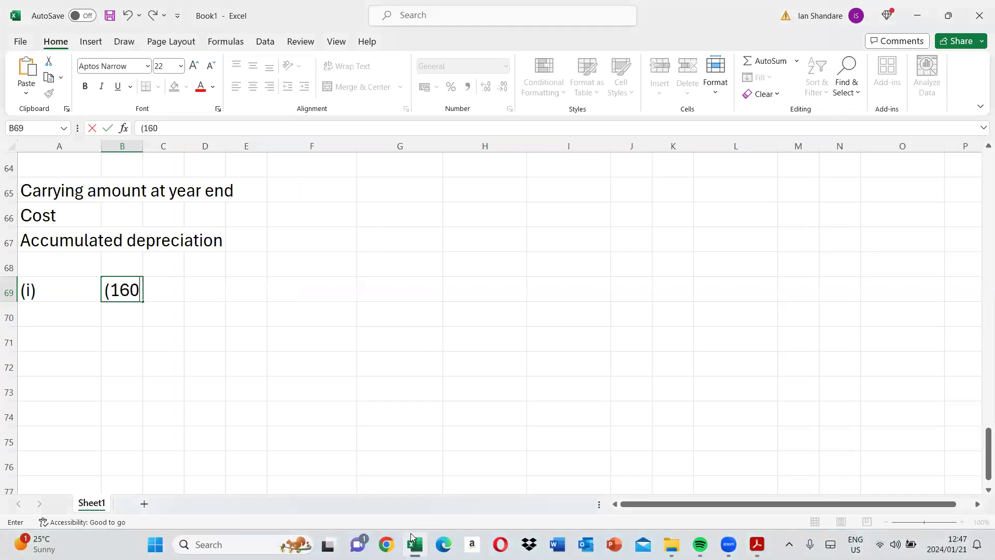
type("0 000+")
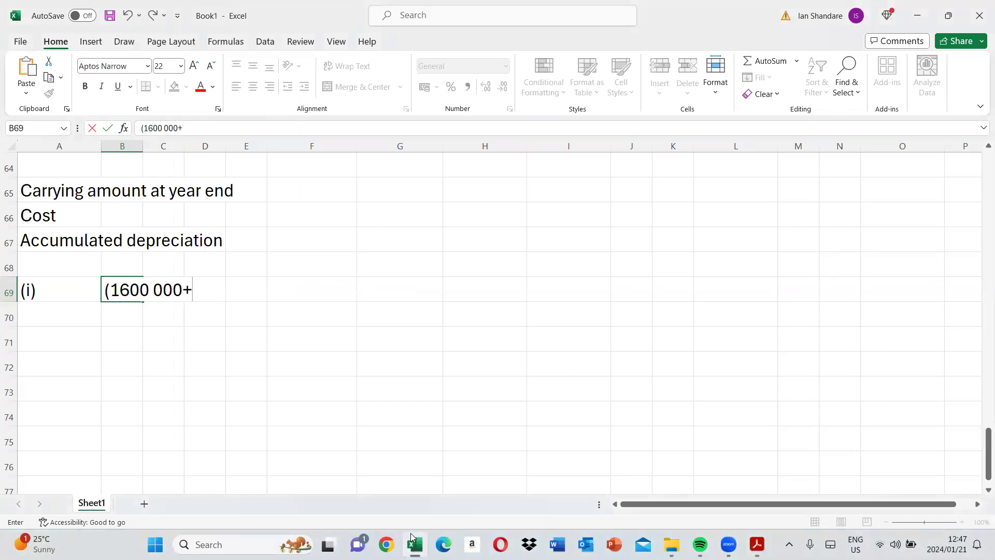
left_click(757, 544)
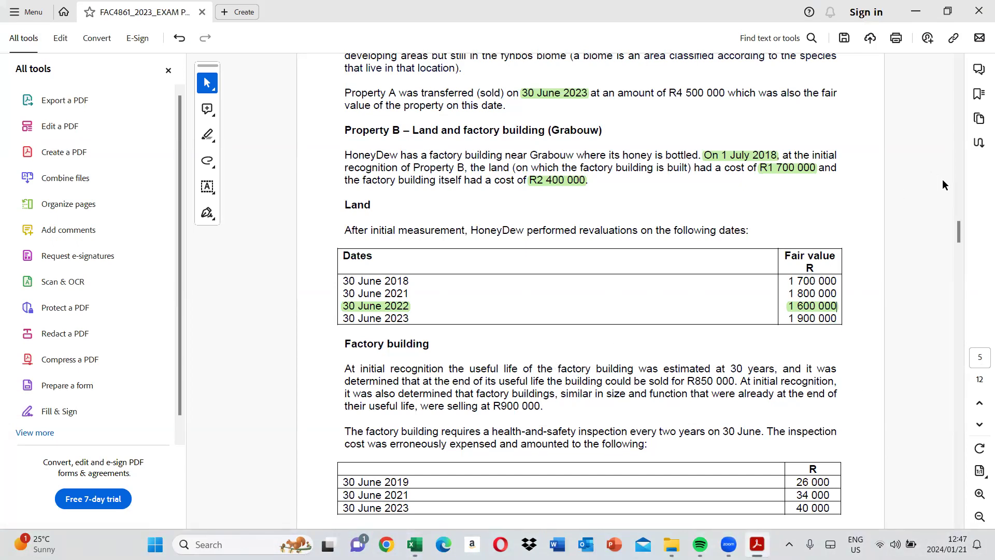
scroll(956, 149, "up", 5)
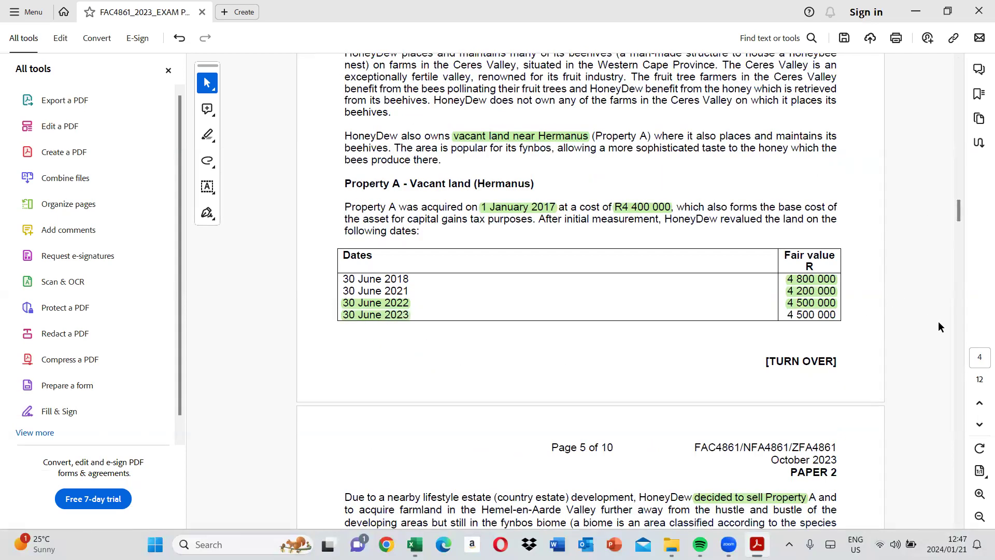
left_click(959, 323)
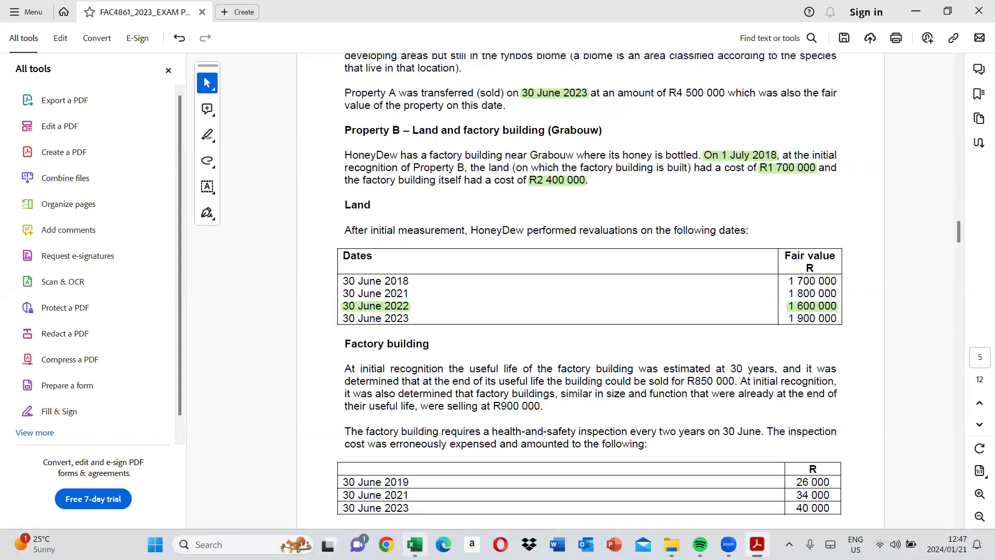
key("alt+Tab")
type("4500 000")
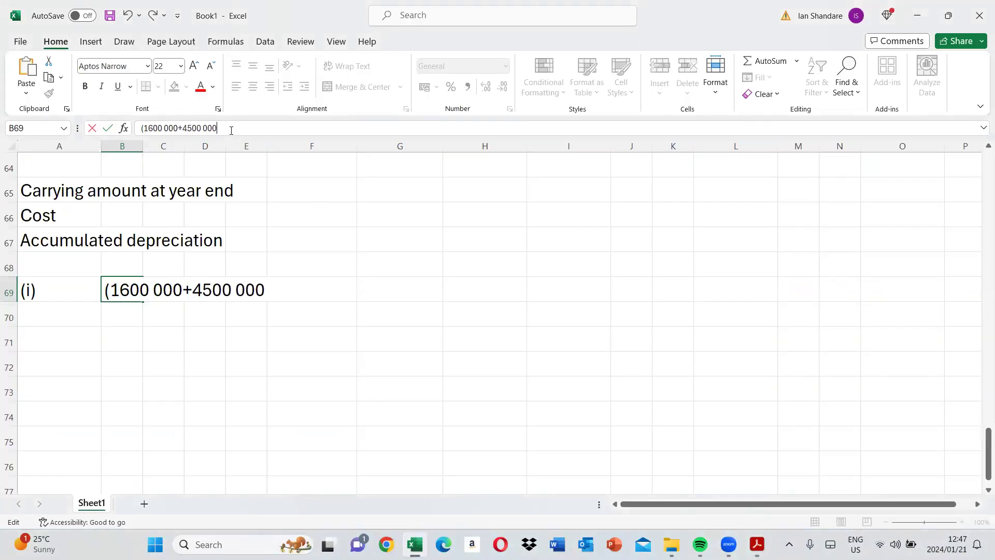
key("Tab")
Enter the formula =1600000+4500000 in G69, on the same row as the working
key("Tab")
key("Tab")
key("Tab")
key("Tab")
type("=")
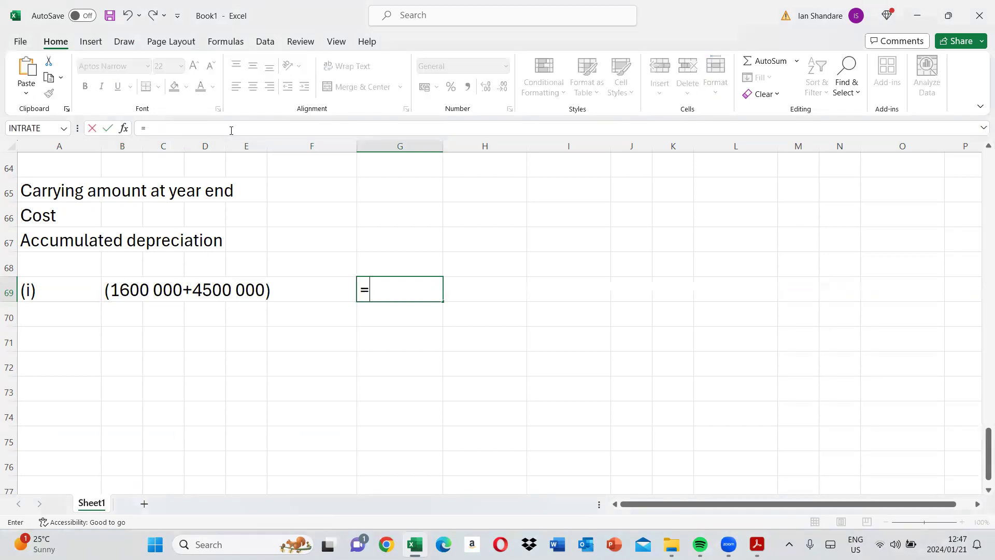
type("1600000")
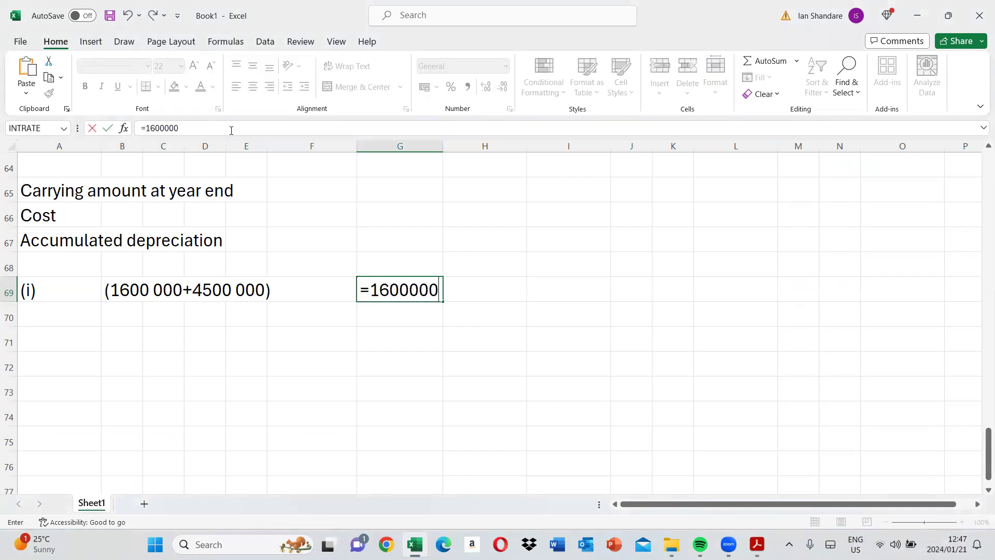
type("+4500000")
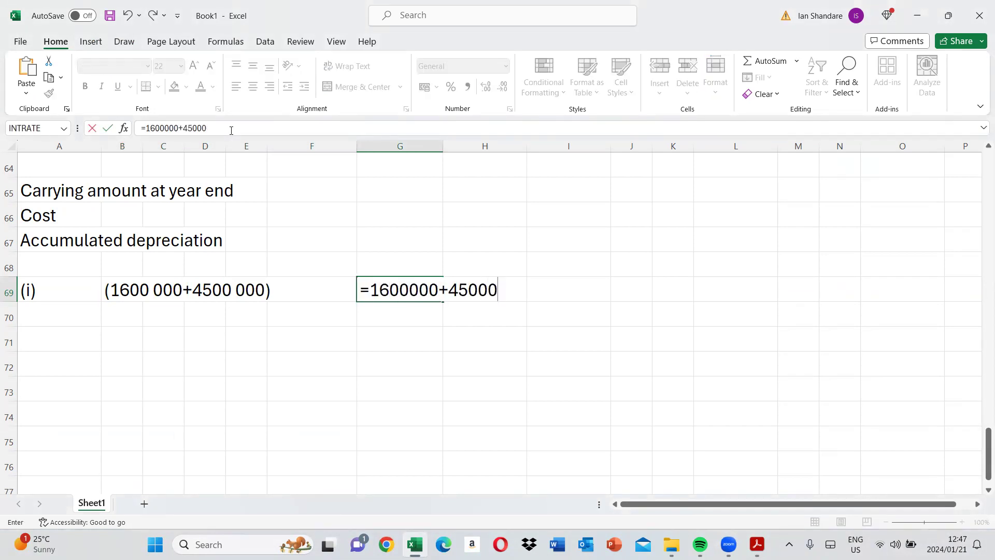
key("Return")
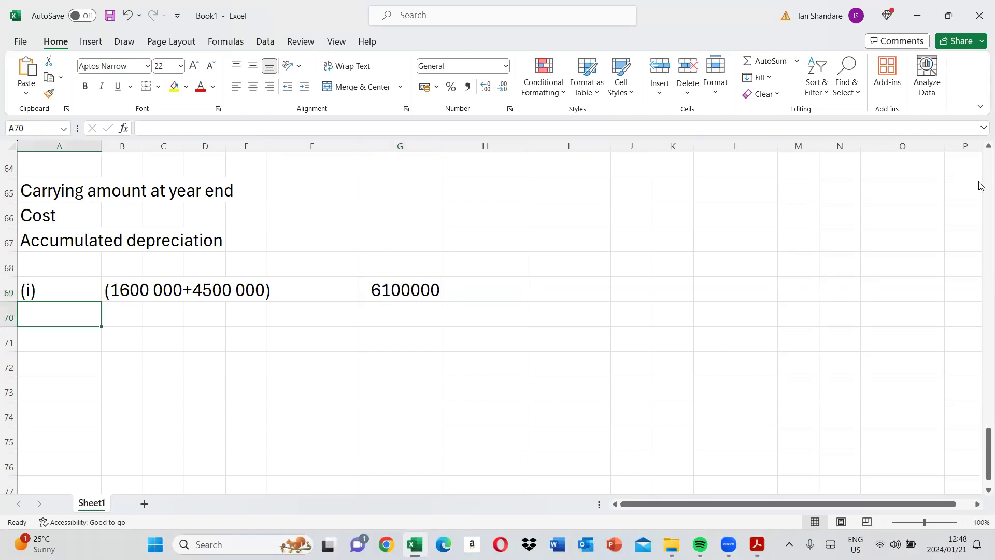
Enter 6100000 as both the carrying amount and the cost in the Land column, cells G54 and G55
scroll(979, 186, "up", 4)
left_click(378, 244)
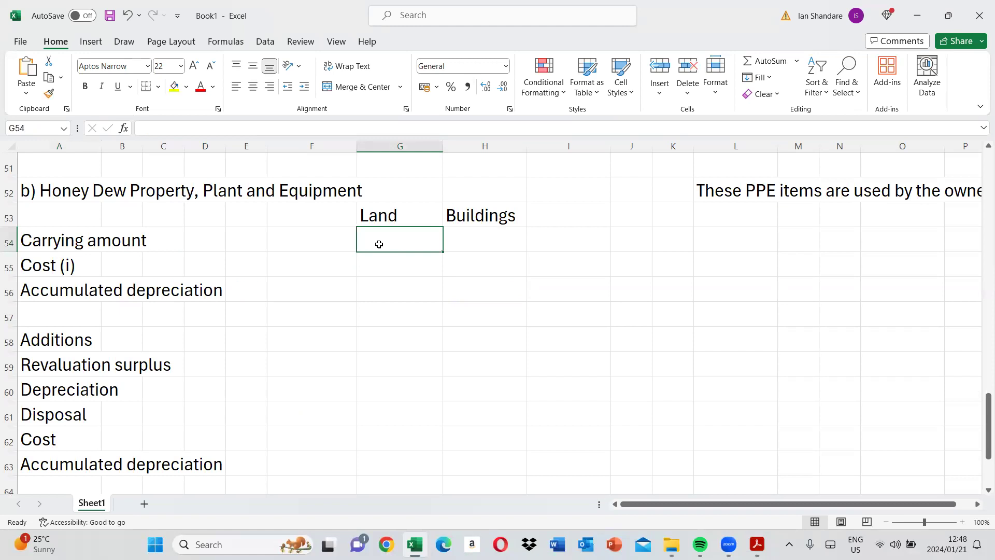
type("6100000")
key("Return")
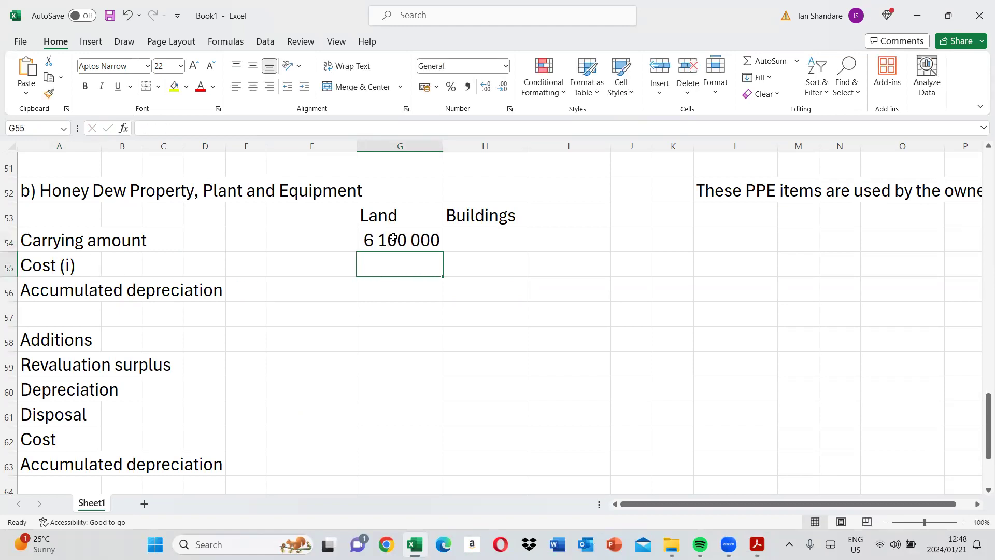
type("61000000")
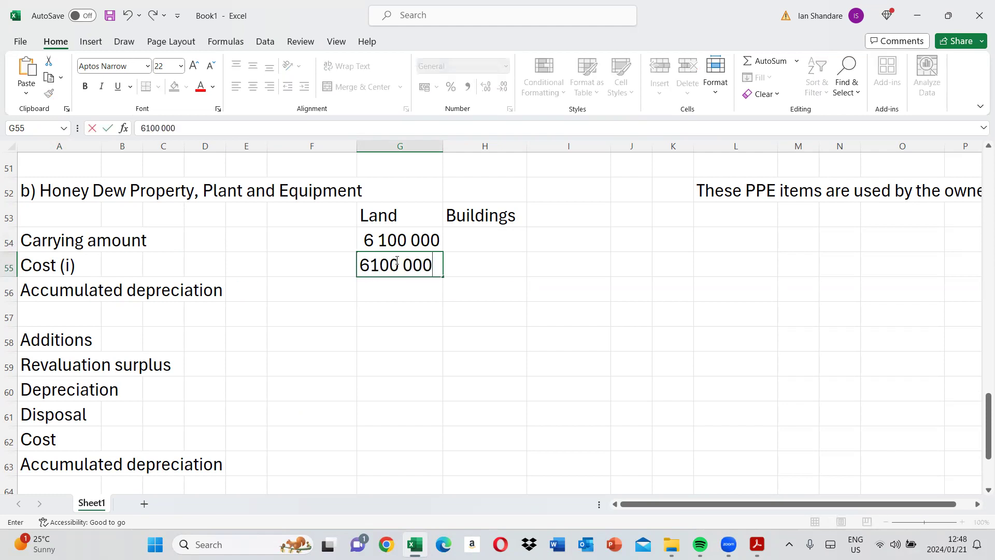
key("Return")
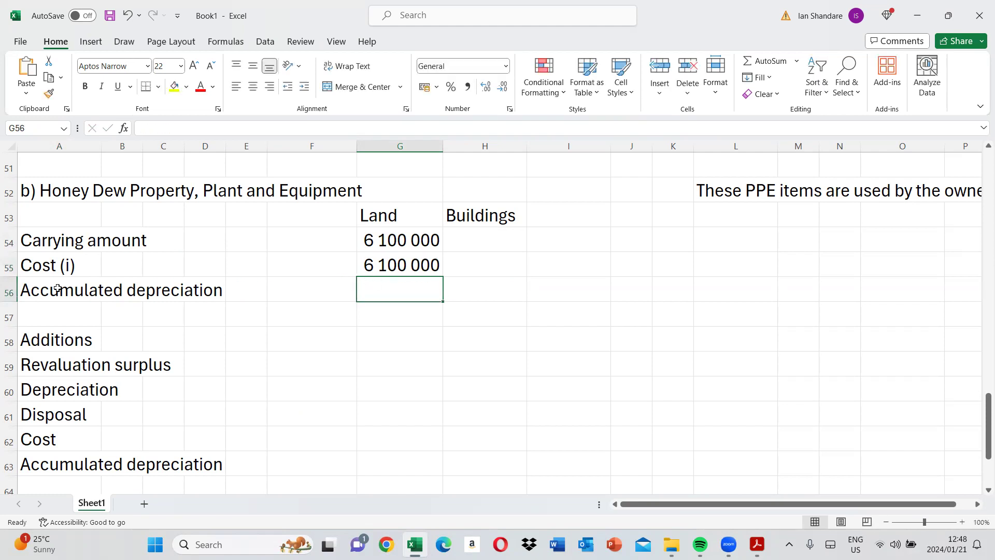
Enter 0 for the land's accumulated depreciation in G56
left_click(47, 269)
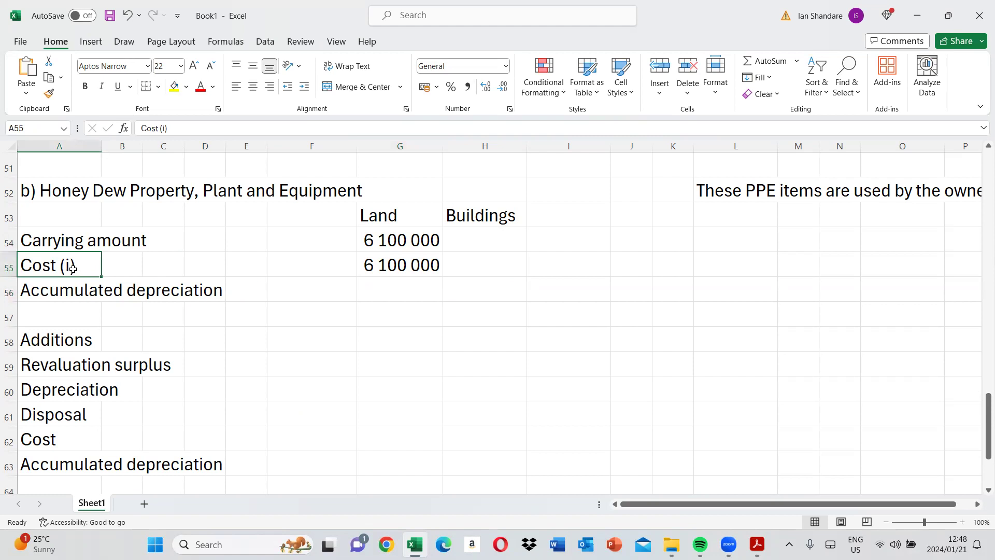
left_click(389, 266)
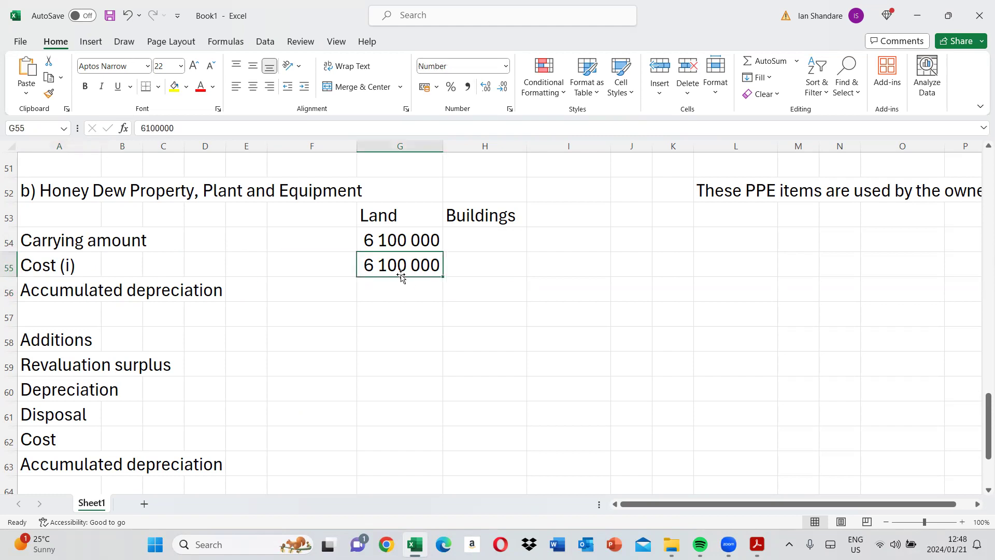
left_click(419, 290)
type("0")
key("Return")
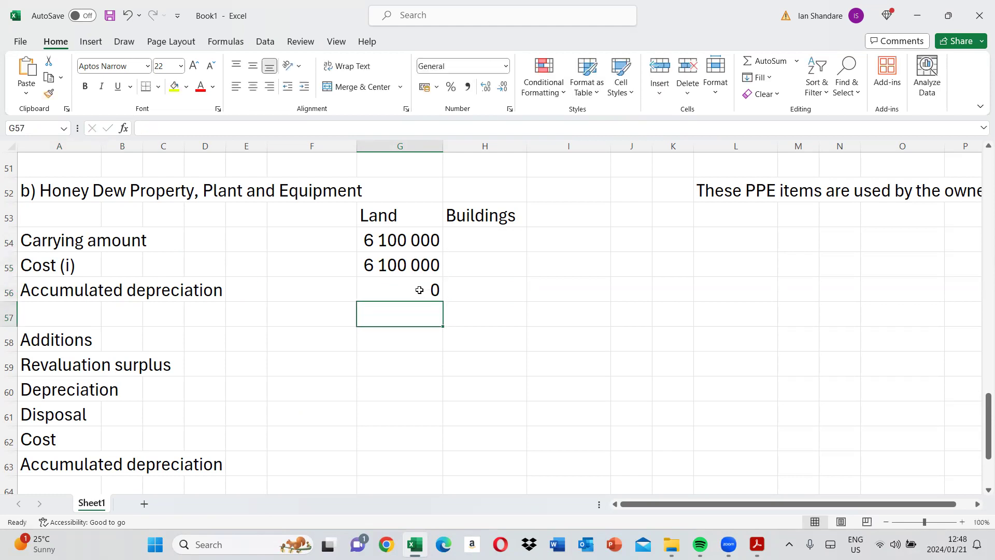
Switch to the exam PDF and review the land fair values of Properties A and B and the Property C acquisition details
left_click(408, 244)
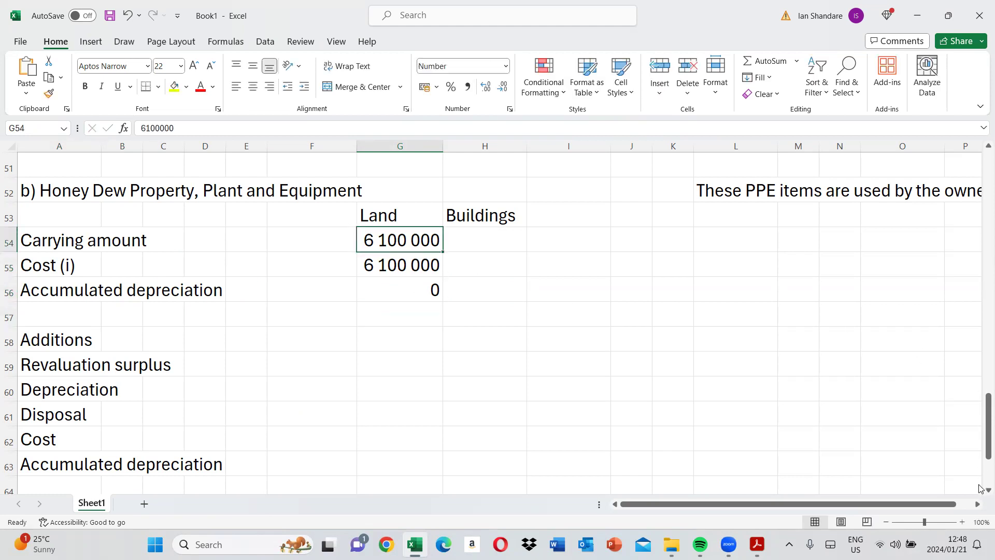
scroll(979, 489, "down", 1)
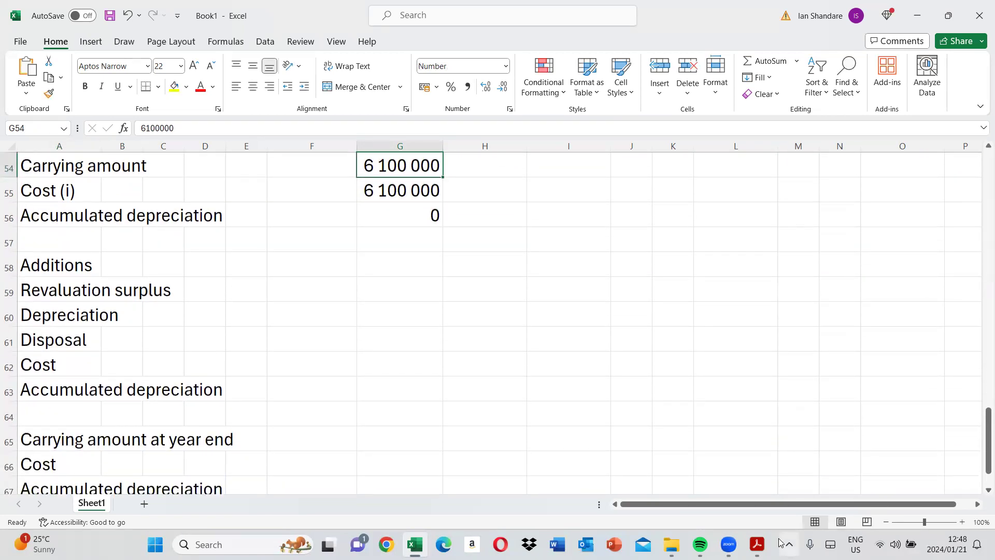
left_click(757, 544)
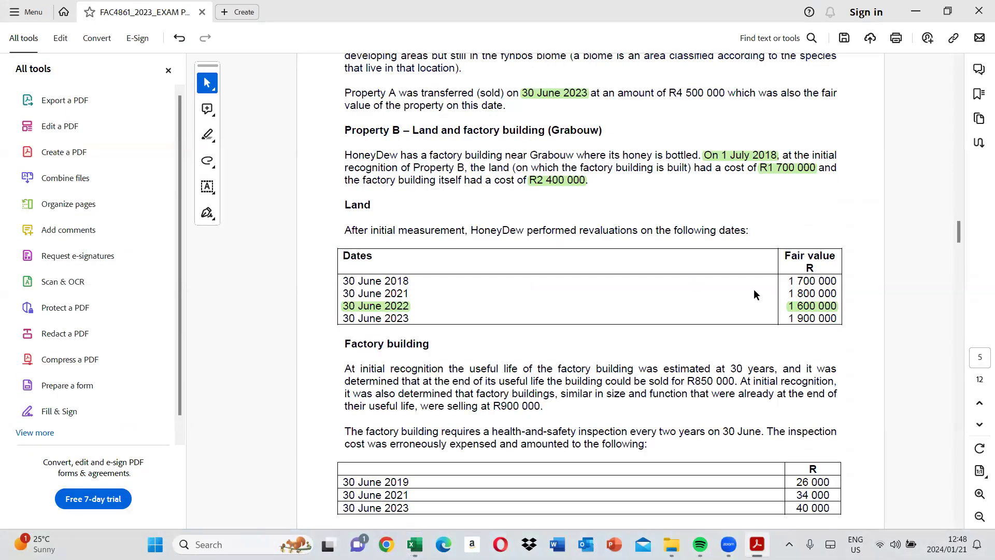
left_click(957, 181)
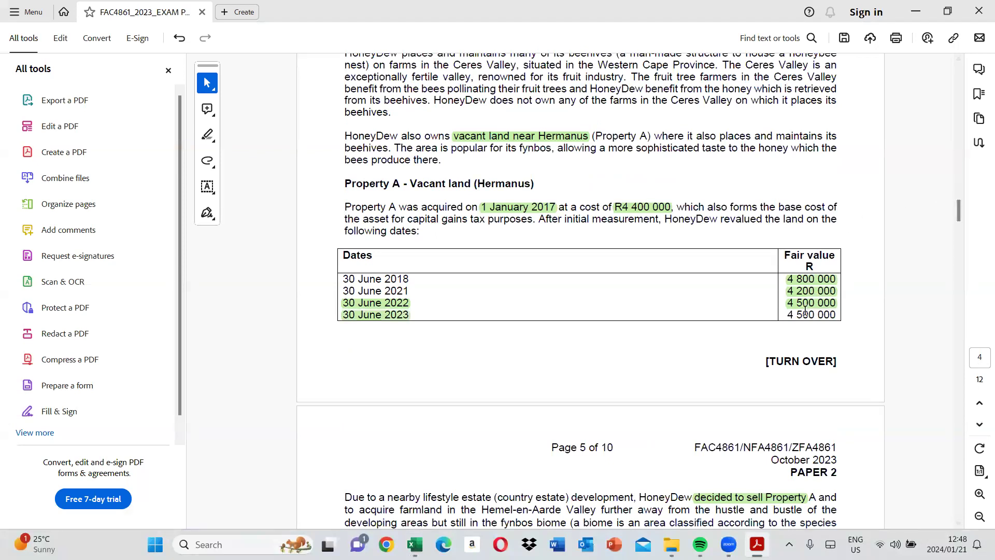
scroll(935, 342, "down", 5)
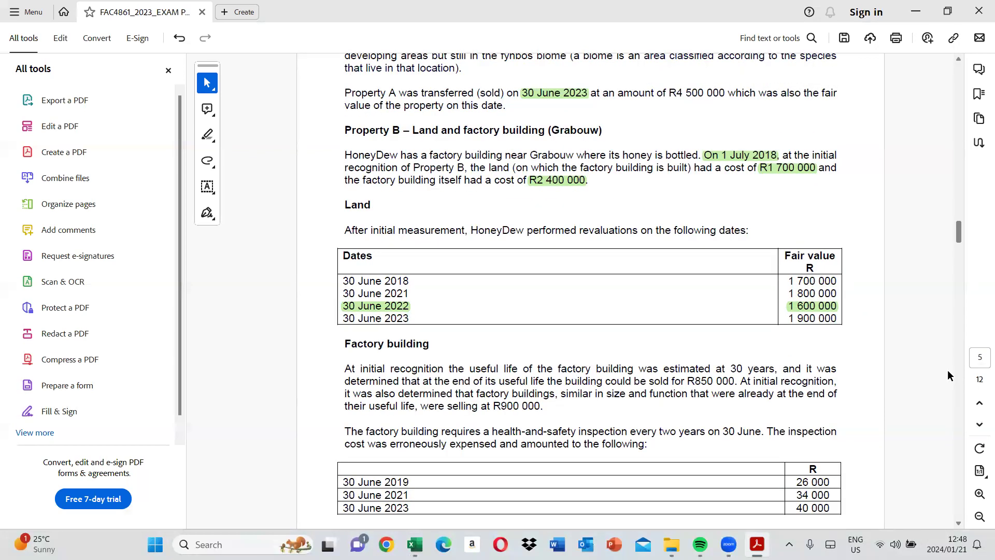
left_click(957, 407)
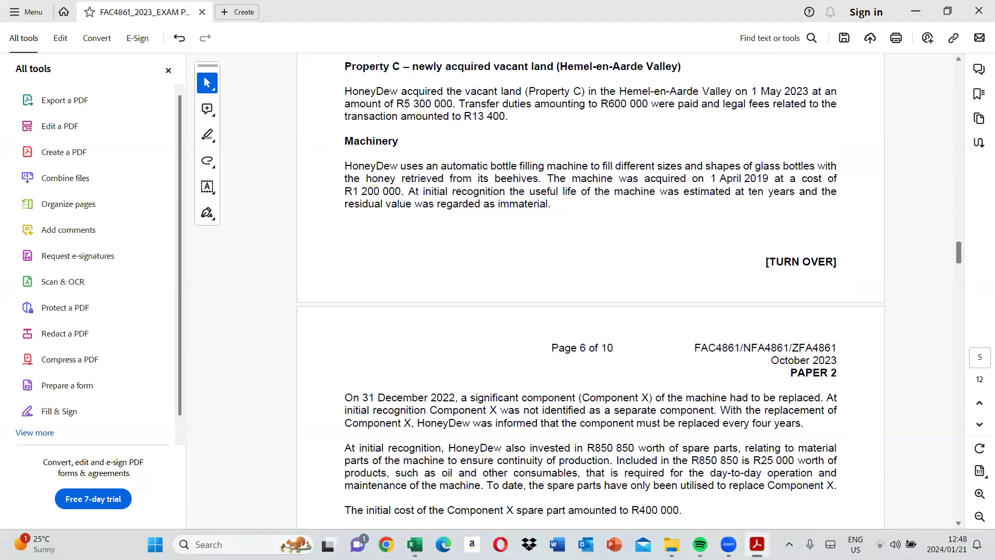
Return to the Excel workbook and label the second working (ii) in A70, below working (i)
left_click(416, 544)
left_click(121, 487)
key("Down")
key("Down")
key("Down")
key("Down")
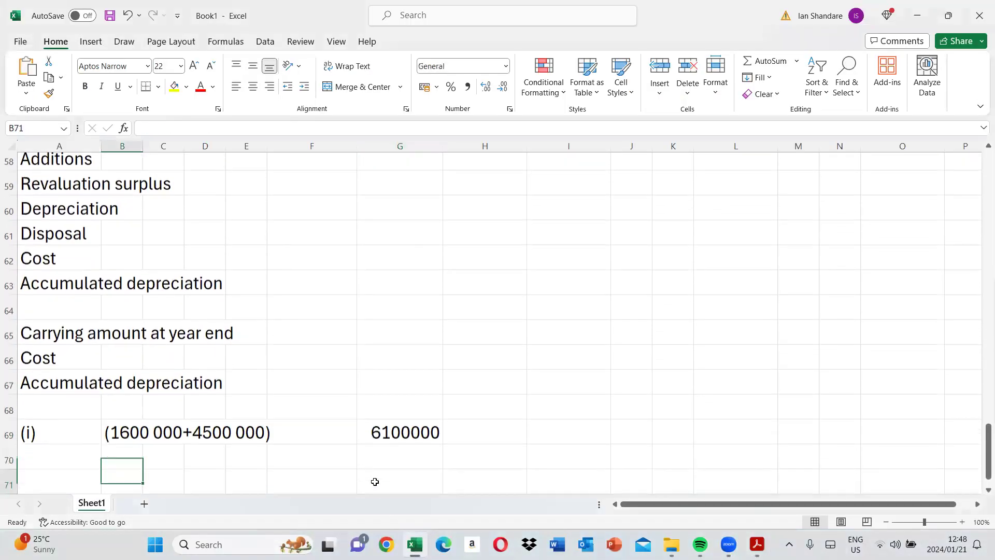
key("Down")
left_click(53, 417)
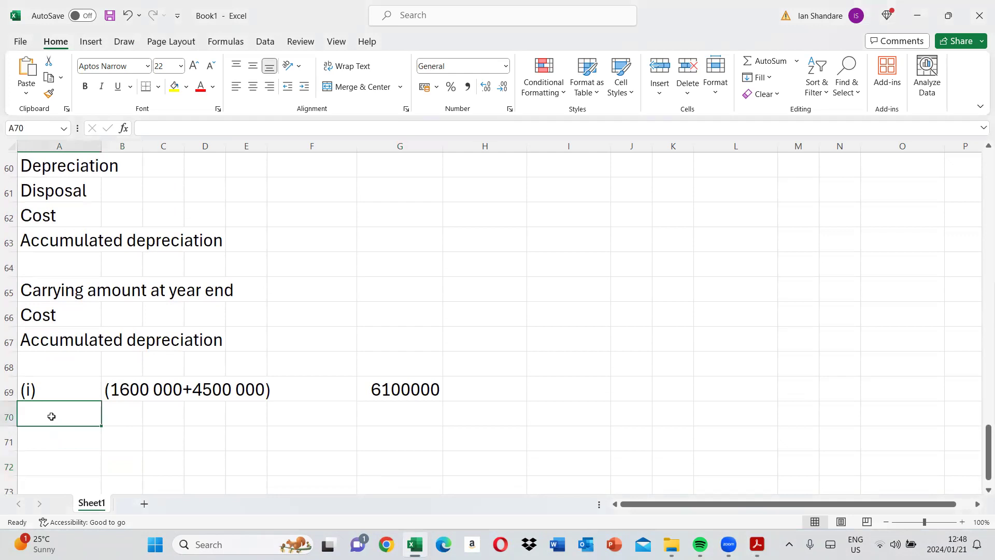
type("(ii)")
key("Tab")
key("Tab")
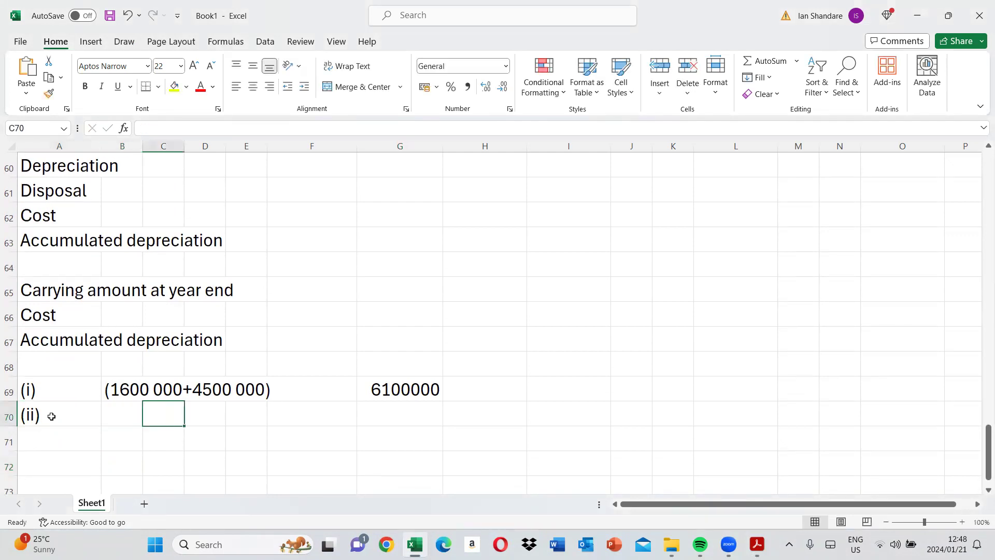
key("Left")
type("(")
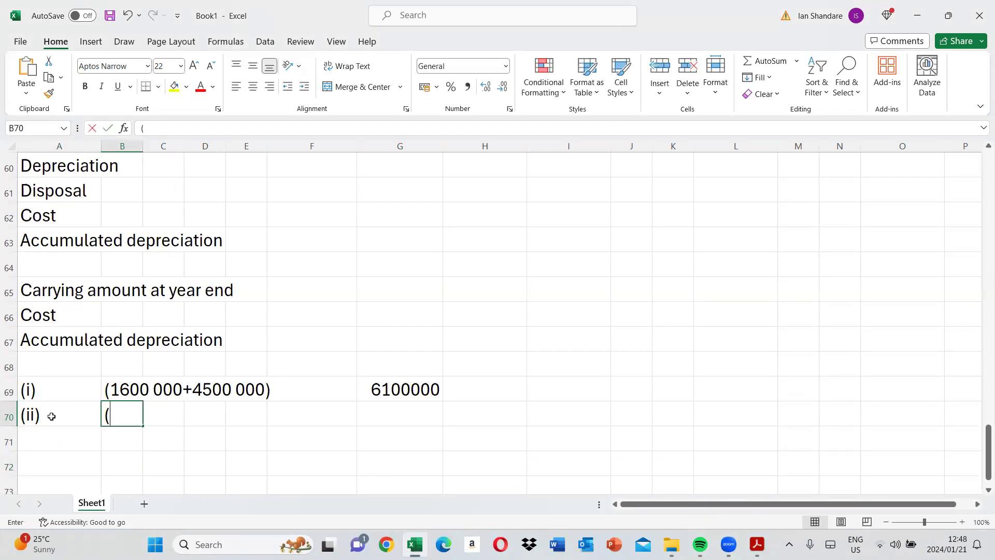
left_click(757, 544)
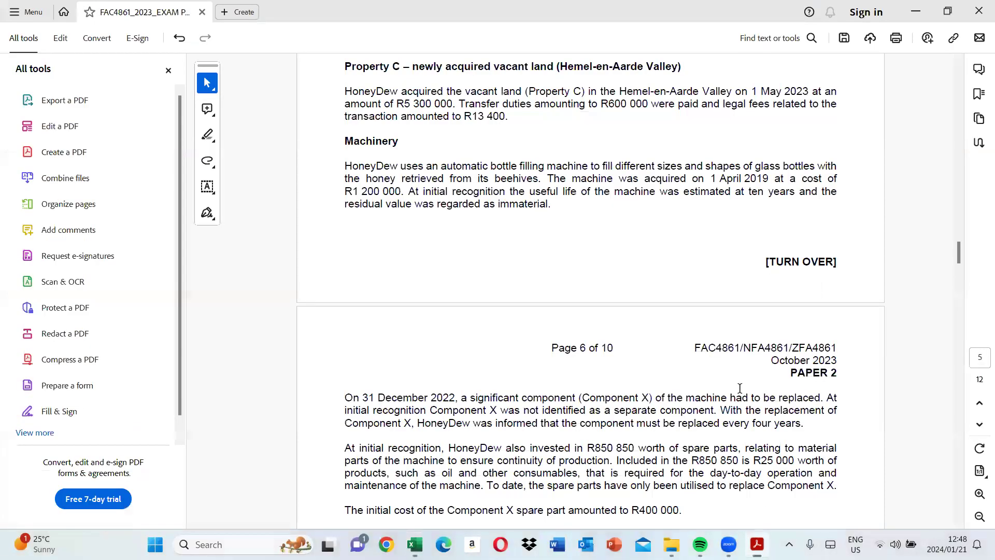
scroll(964, 205, "up", 10)
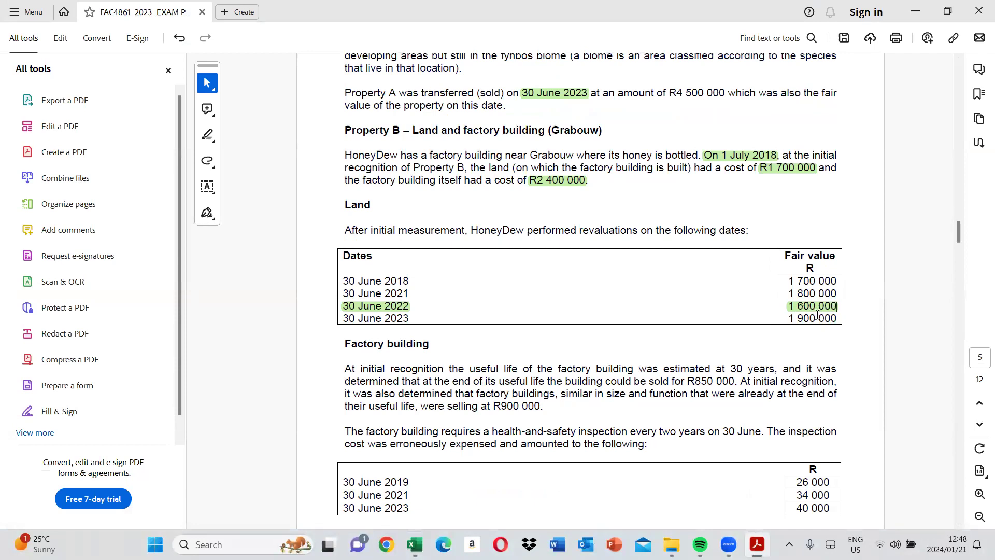
key("alt+Tab")
type("1900 000-1600 000)")
key("ctrl+Return")
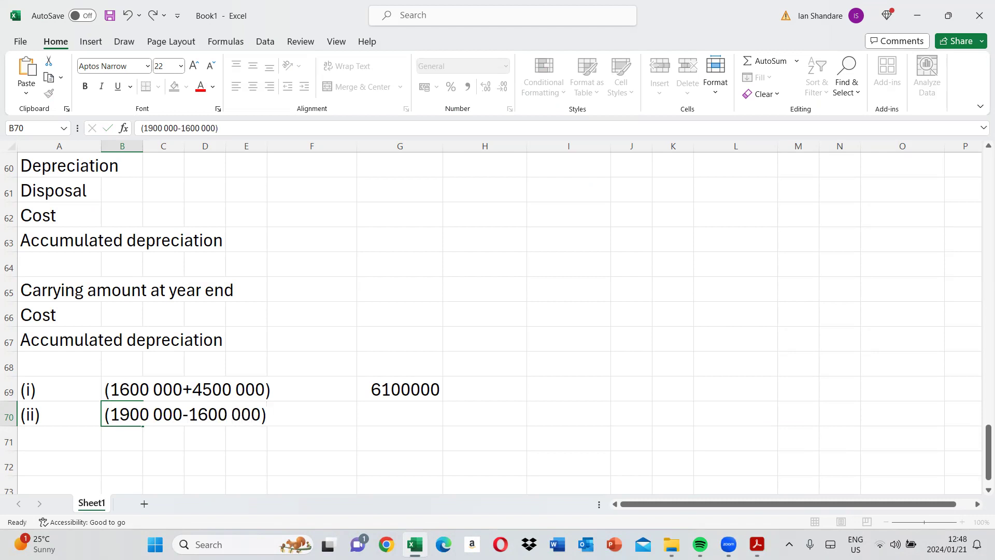
Enter 300 000 in G70 as the result of working (ii)
key("Right")
key("Right")
key("Right")
key("Right")
key("Right")
type("300 000")
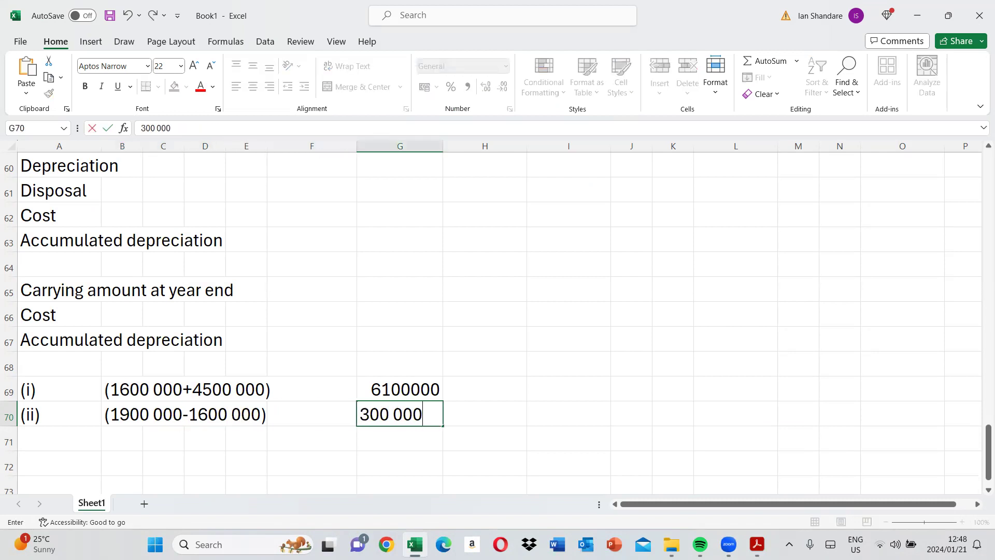
key("Return")
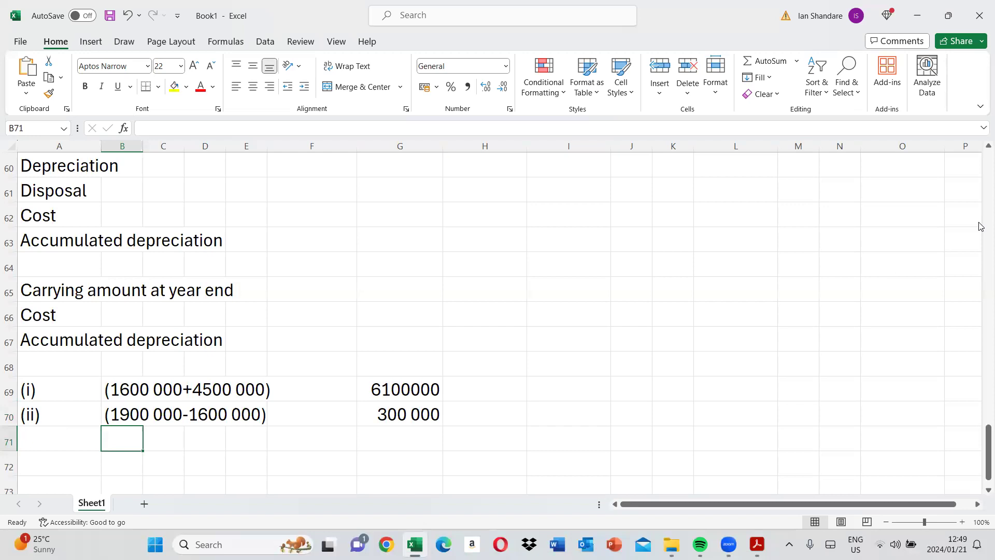
Enter 300 000 as the revaluation surplus in the Land column, cell G59
scroll(980, 195, "up", 4)
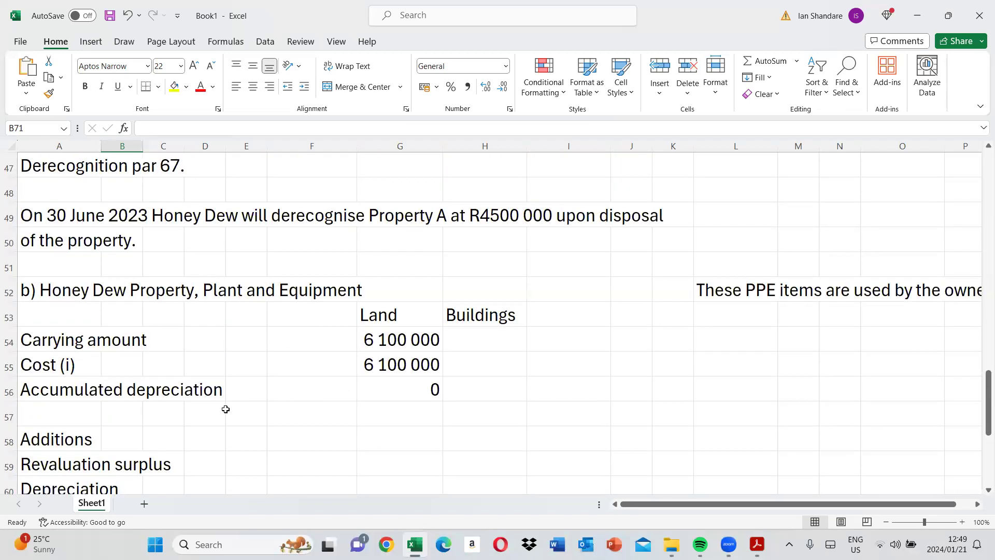
scroll(225, 410, "down", 1)
left_click(398, 389)
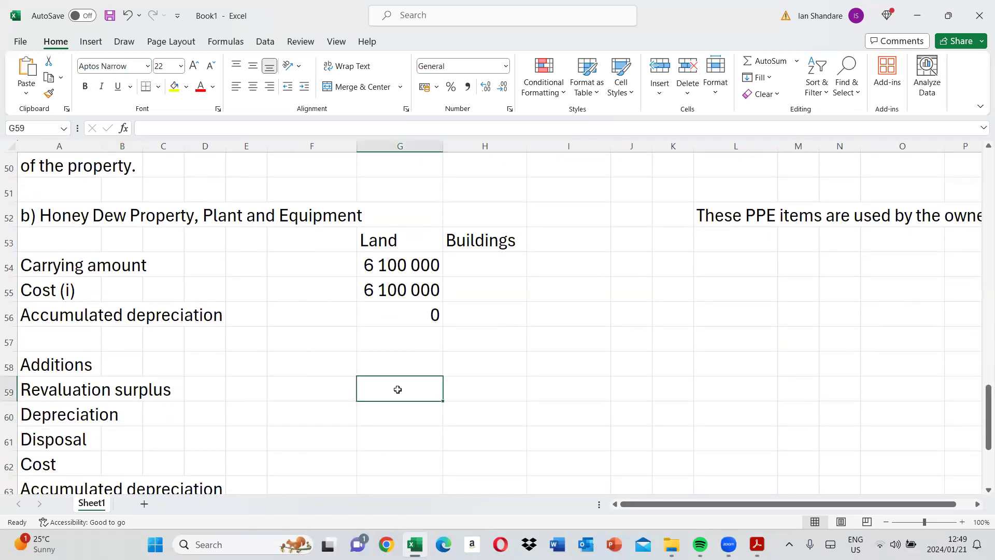
type("300 000")
key("Return")
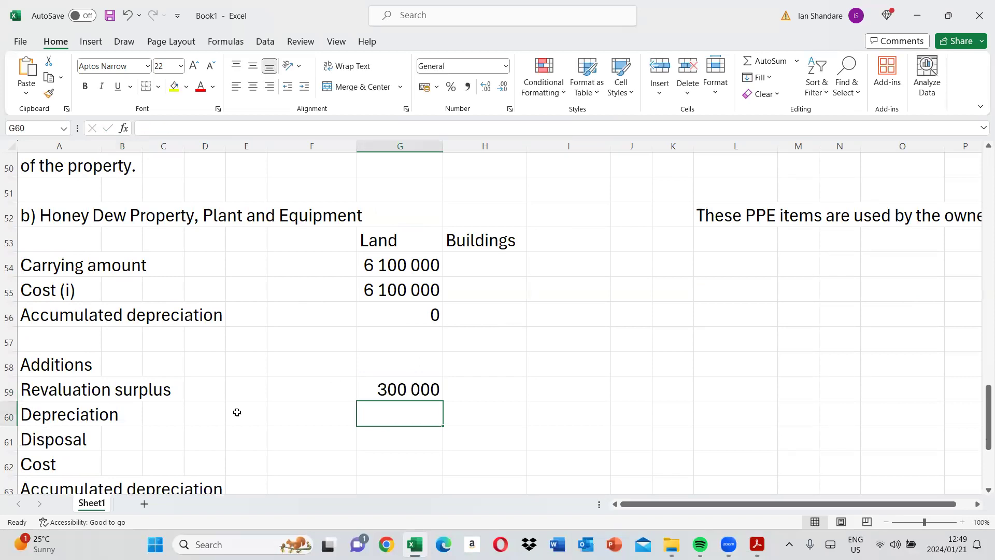
Add the working reference (ii) to the Revaluation surplus label in A59
left_click(50, 389)
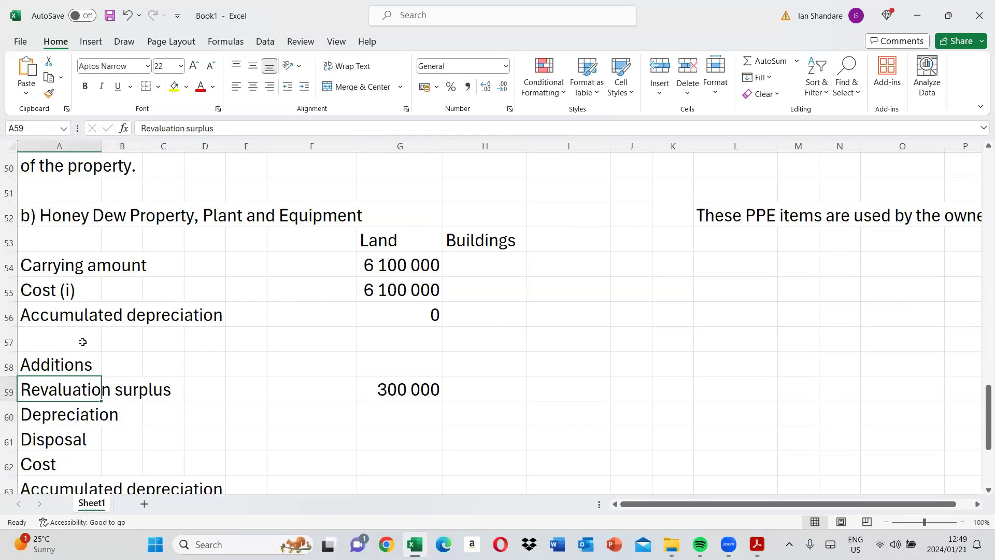
left_click(223, 128)
type("(ii")
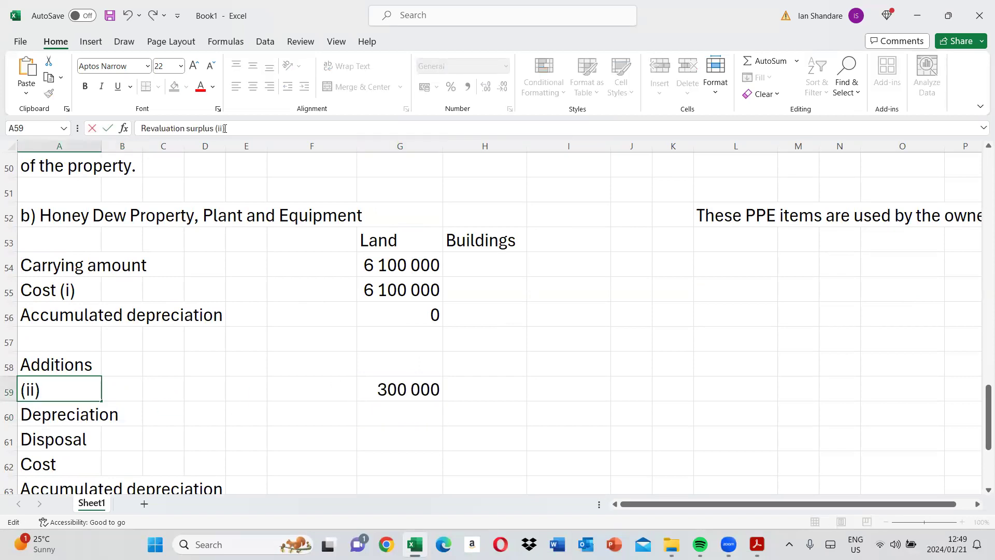
key("Return")
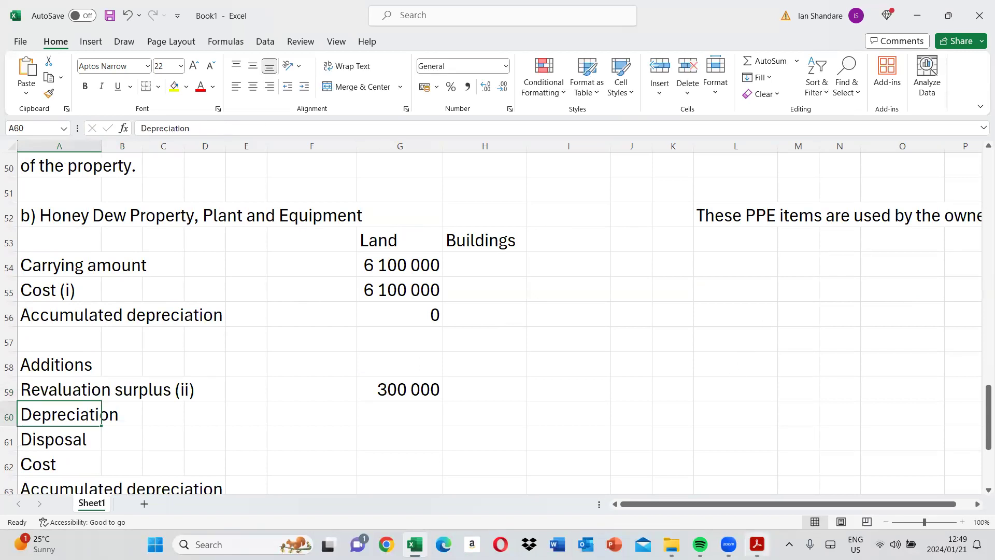
Enter -4500 000 as the land disposal in G61, using Property A's 30 June 2023 fair value from the exam PDF
left_click(757, 543)
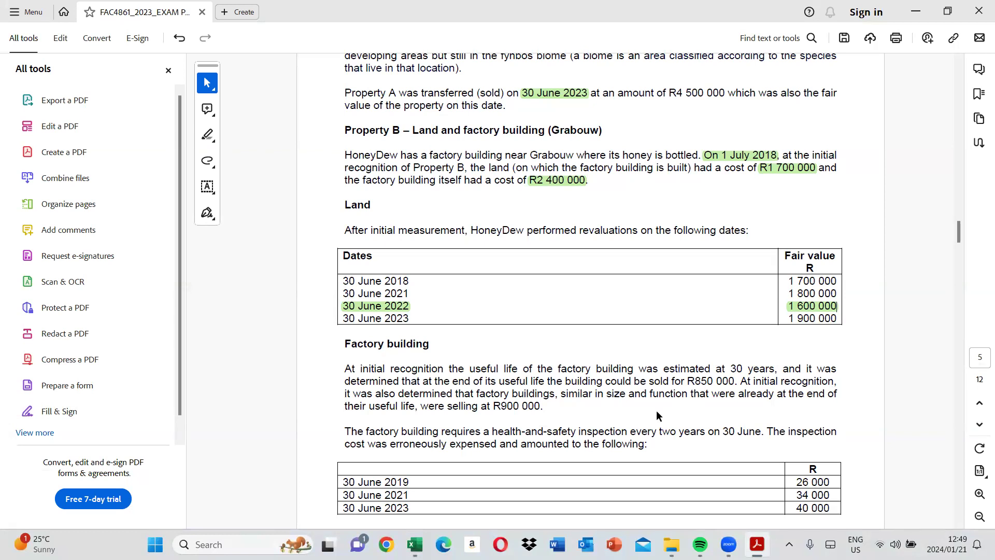
left_click(415, 543)
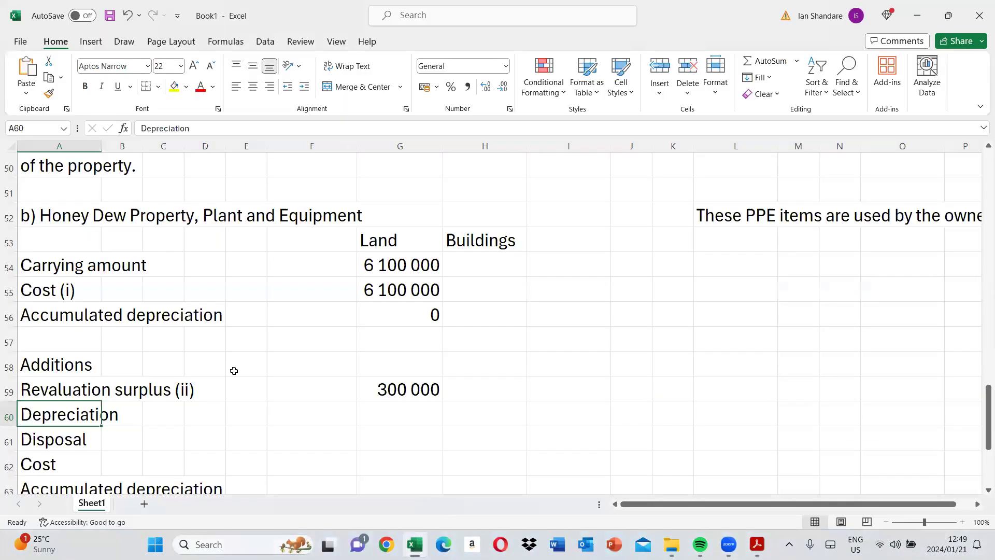
left_click(381, 295)
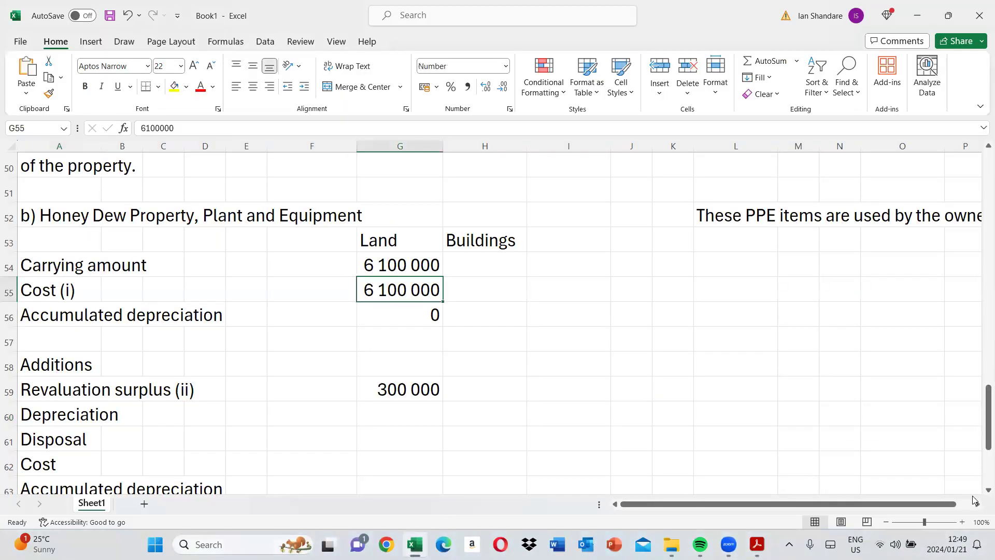
scroll(980, 495, "down", 1)
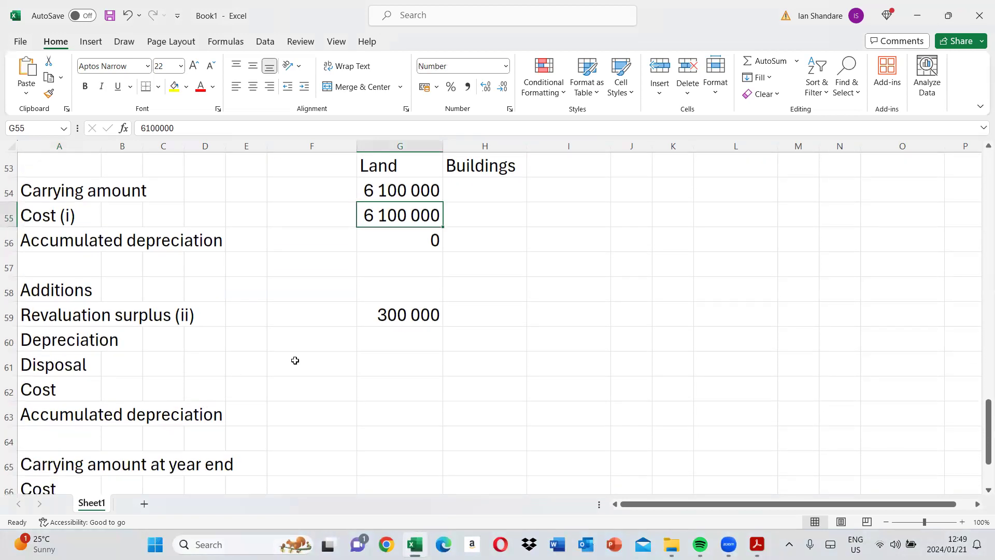
left_click(381, 371)
type("-")
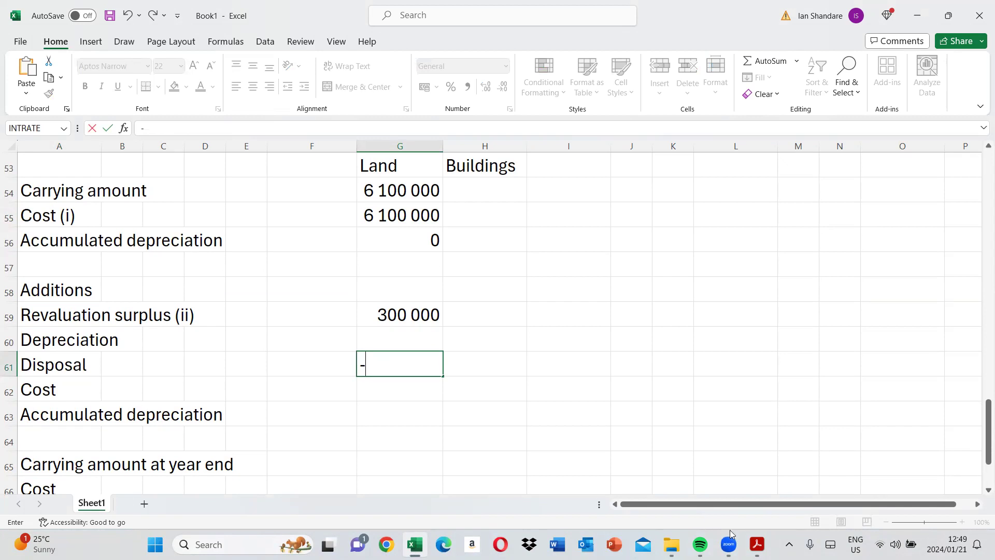
left_click(757, 544)
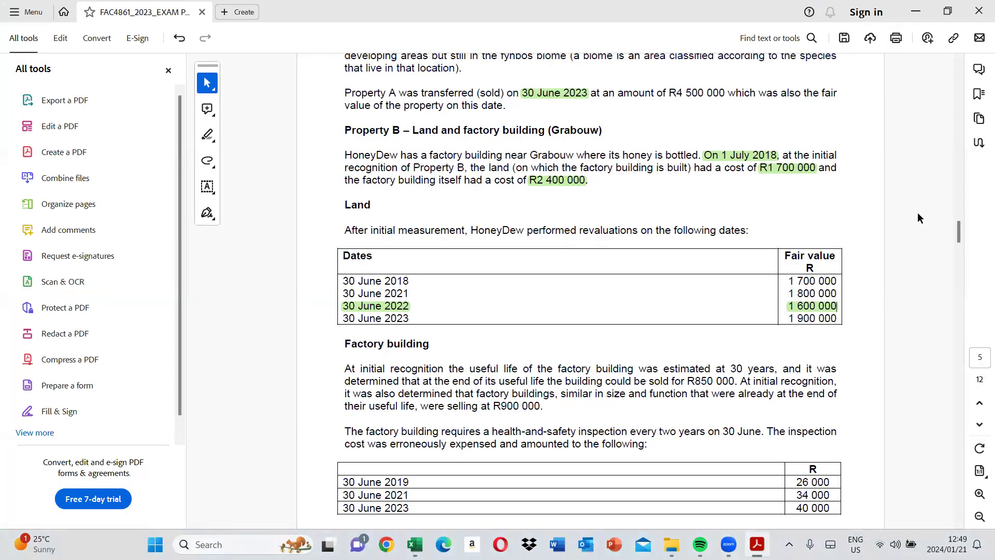
scroll(915, 221, "up", 10)
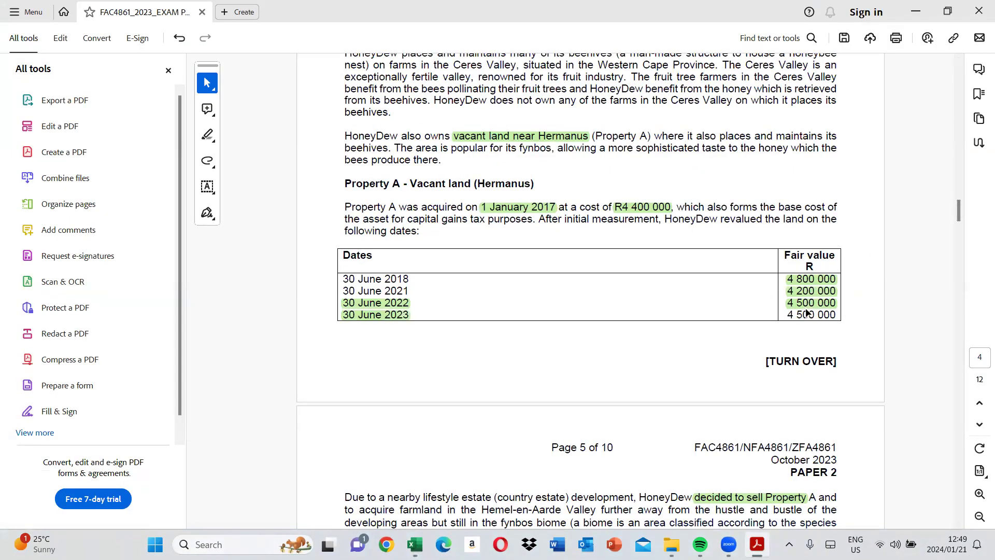
left_click(414, 544)
type("4500 000")
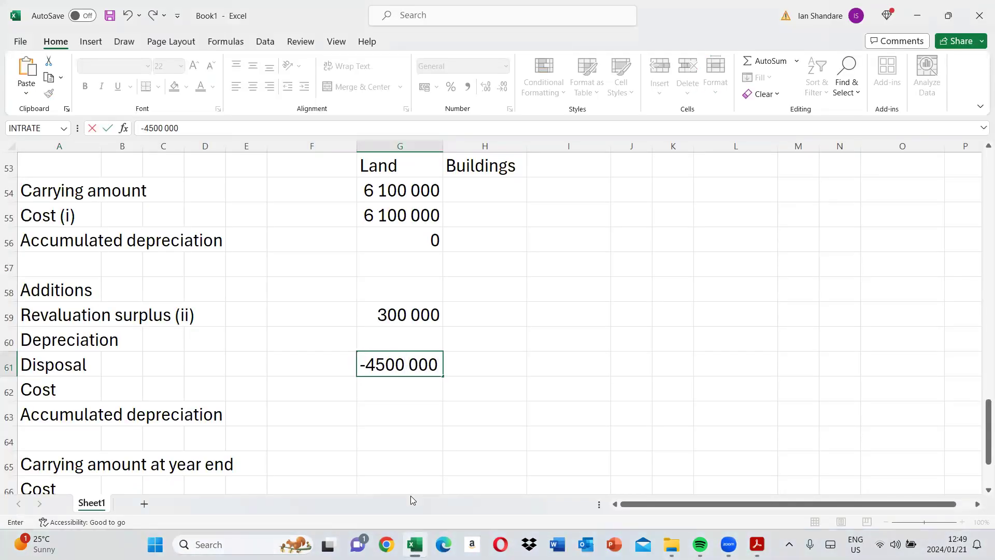
key("Return")
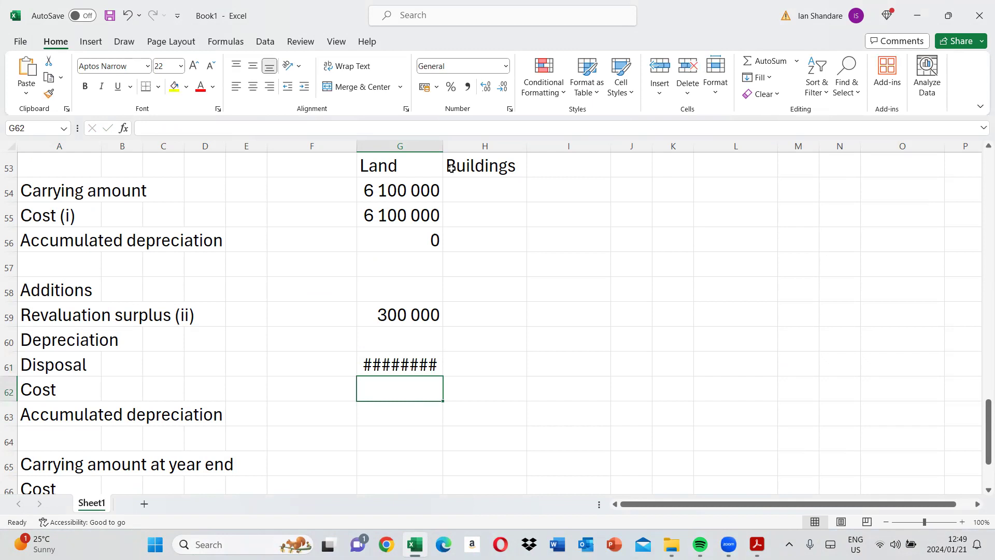
Widen column G to fit the disposal amount, and enter -4 500 000 as the disposal's cost in G62
left_click_drag(443, 149, 451, 149)
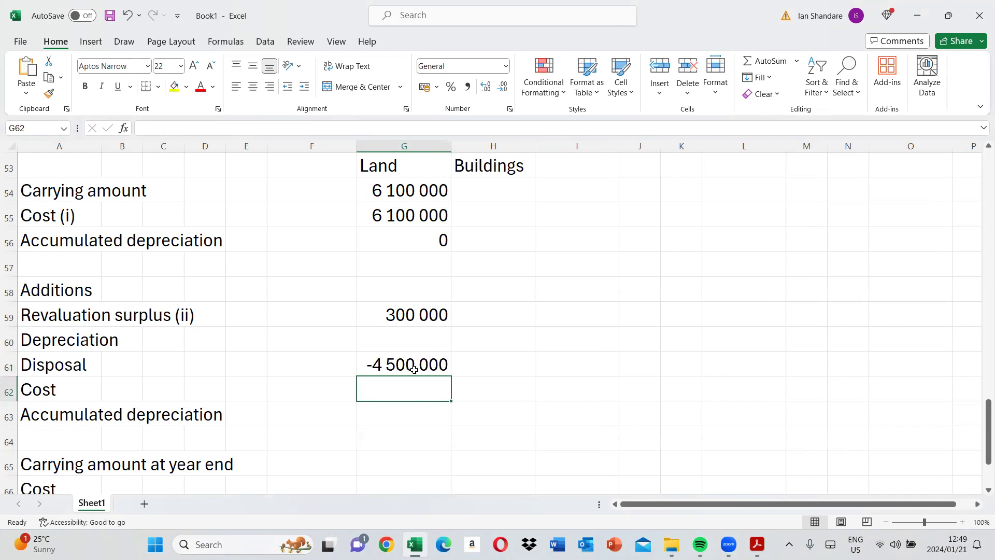
type("-4 500 000")
key("Return")
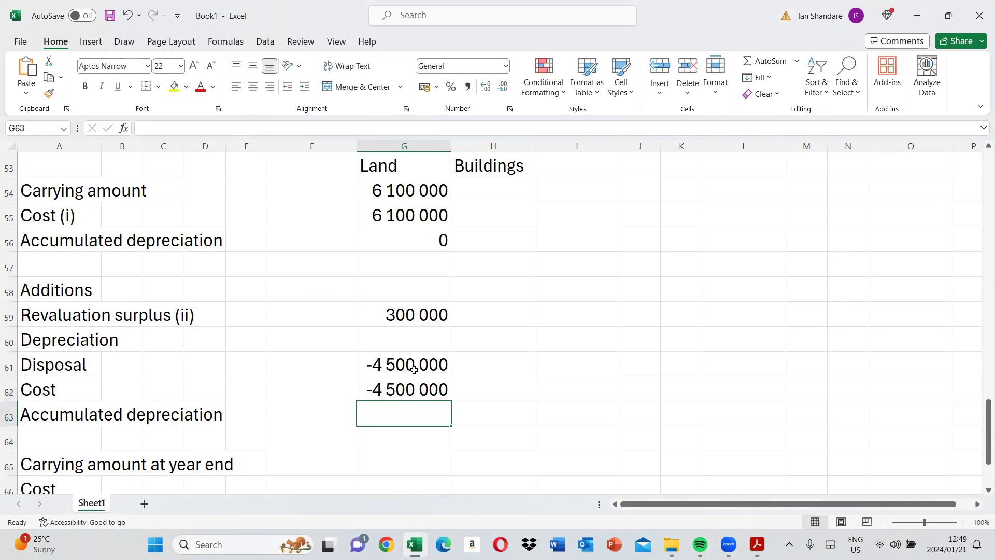
Apply outside borders around the land disposal's cost and accumulated depreciation cells, G62:G63
left_click_drag(417, 390, 415, 406)
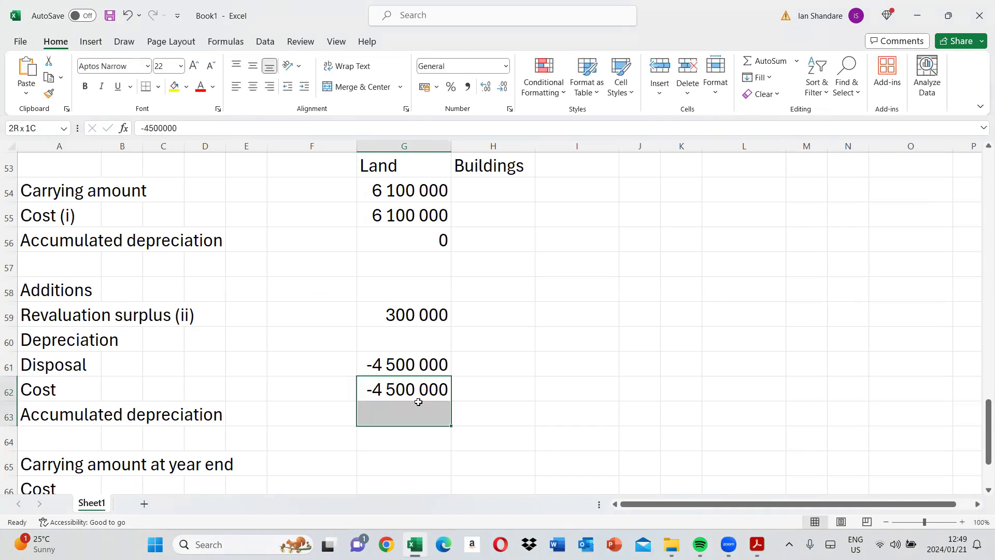
left_click(159, 87)
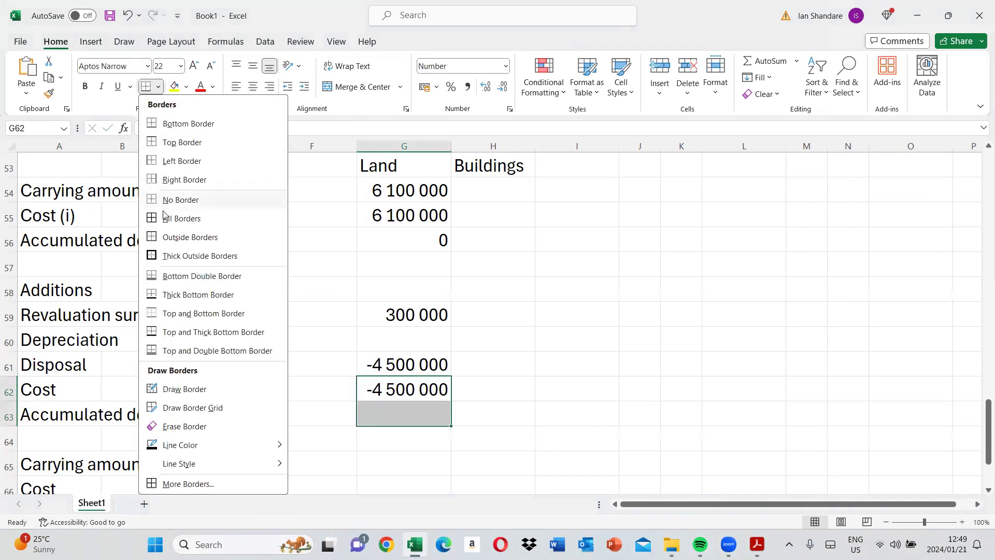
left_click(187, 237)
Apply outside borders around the land's opening cost and accumulated depreciation cells, G55:G56
left_click_drag(410, 213, 433, 226)
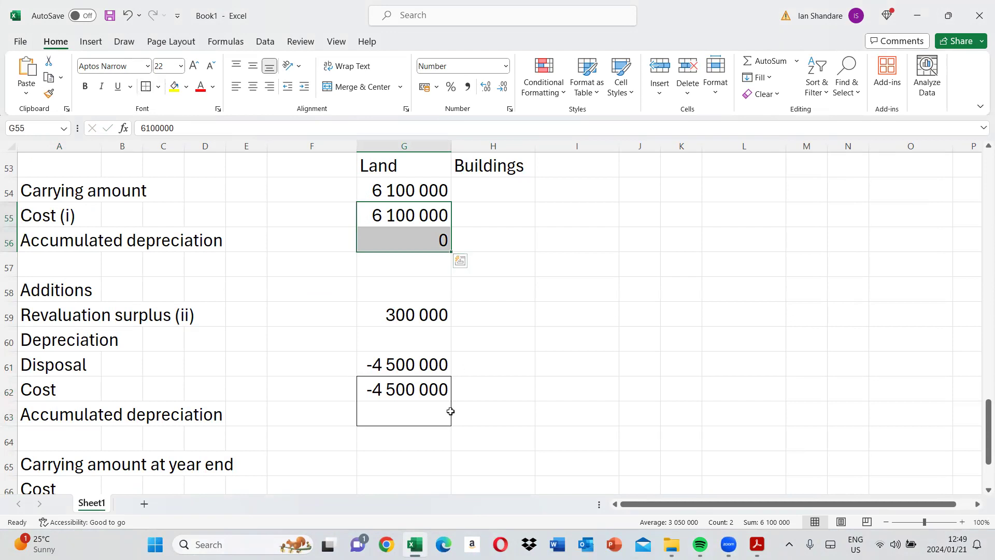
scroll(962, 473, "down", 1)
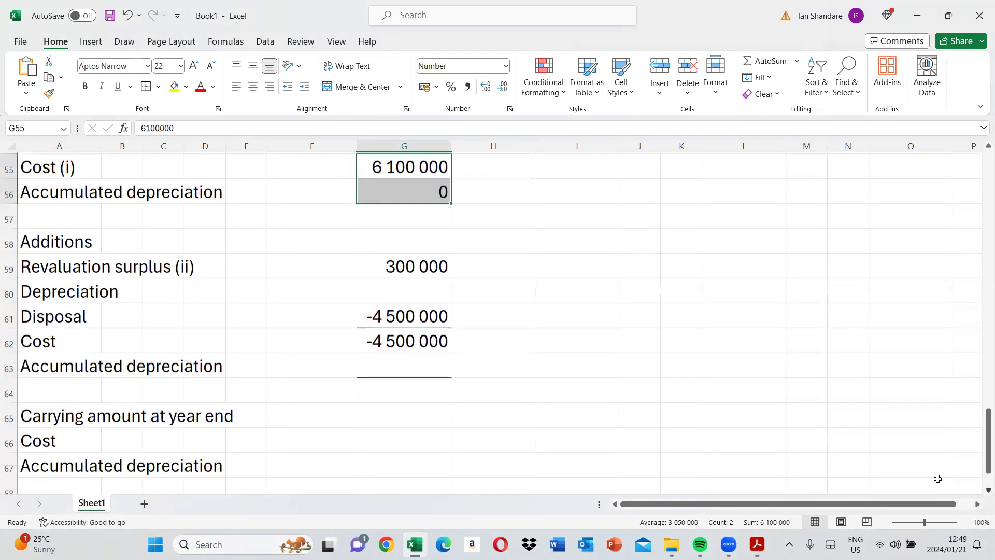
key("F4")
Calculate the land's year-end cost in G66 with the formula =G54+G59+G61
left_click(407, 410)
key("Down")
type("=")
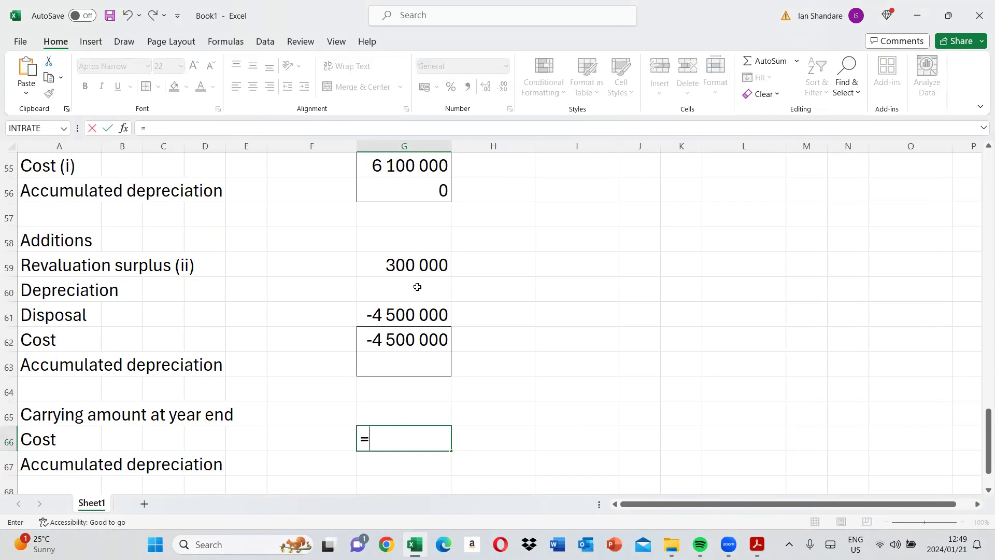
scroll(979, 149, "up", 1)
scroll(979, 148, "up", 1)
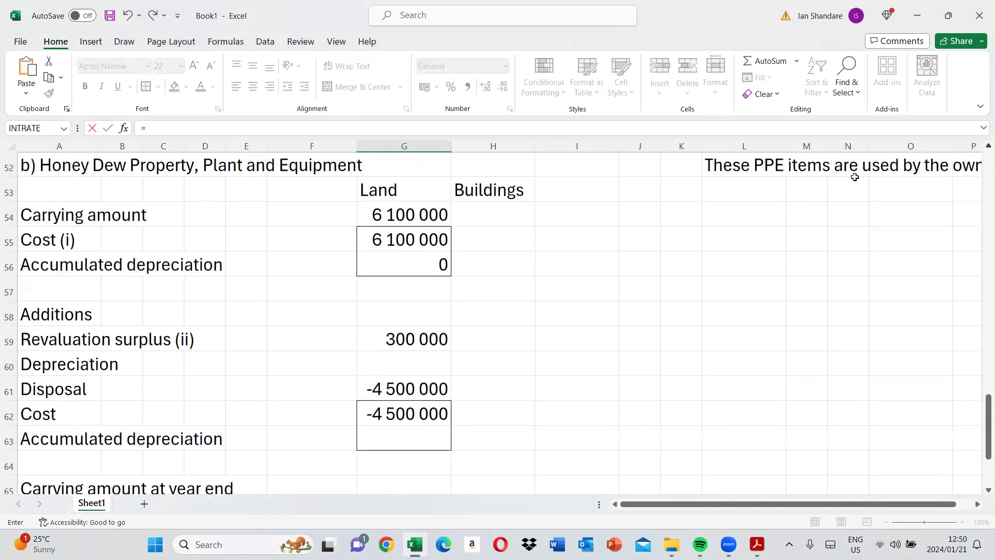
left_click(410, 213)
type("+")
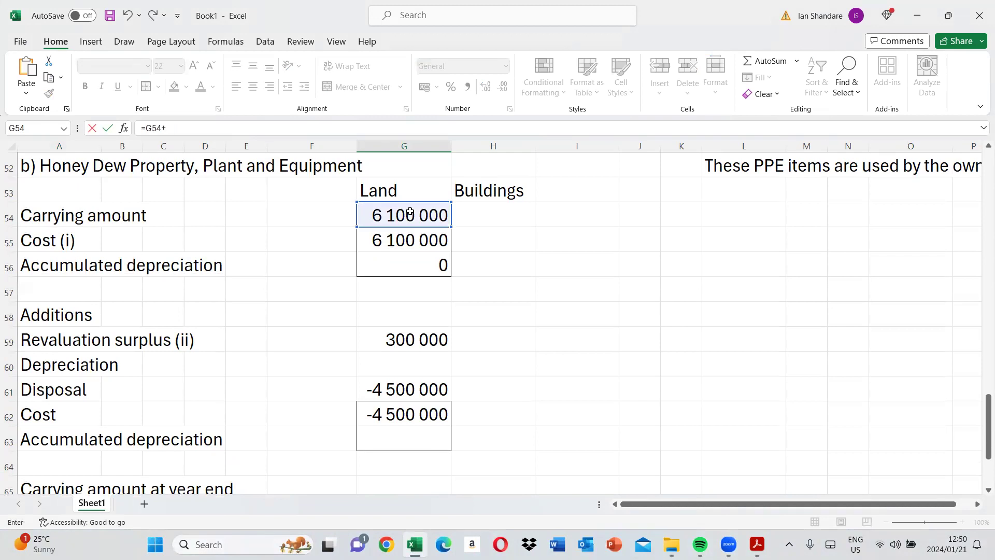
left_click(410, 348)
type("+")
left_click(398, 384)
key("Return")
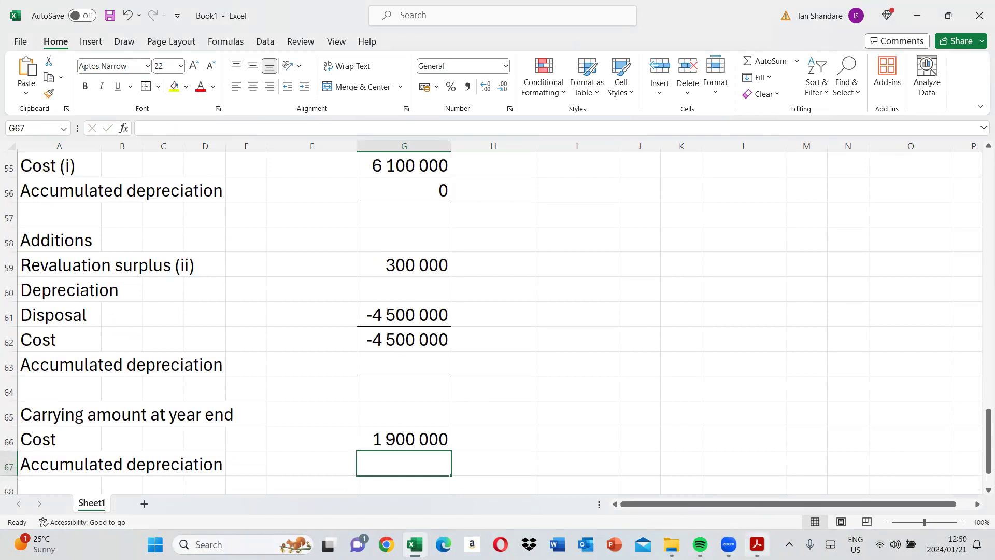
Check Property B's 30 June 2023 land fair value in the exam PDF, and enter 1 900 000 as the year-end carrying amount in G65
left_click(757, 544)
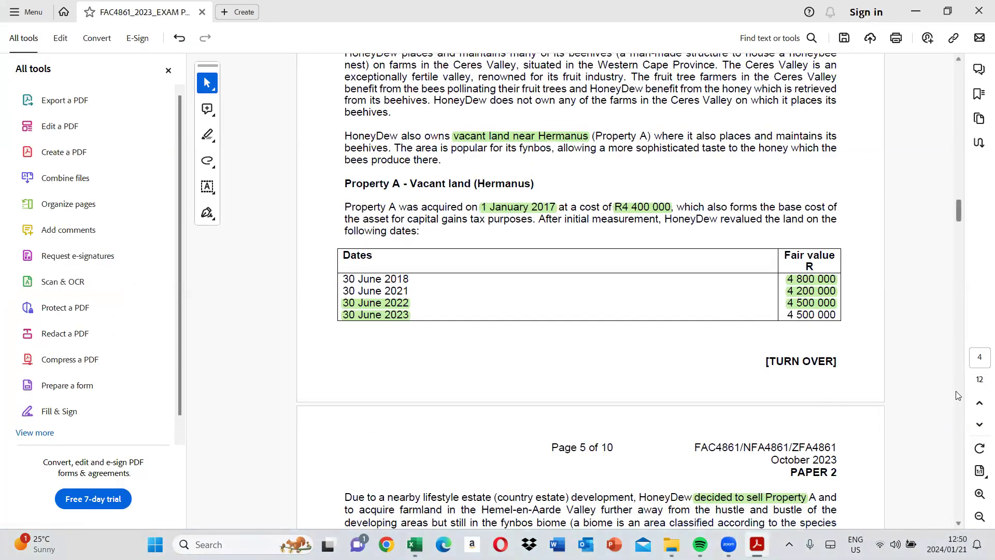
scroll(900, 376, "down", 10)
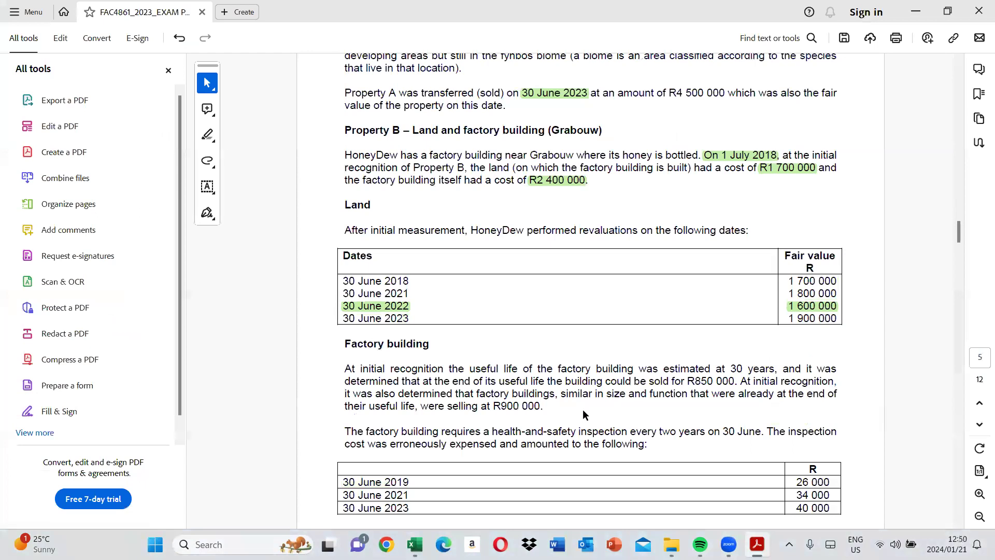
key("alt+Tab")
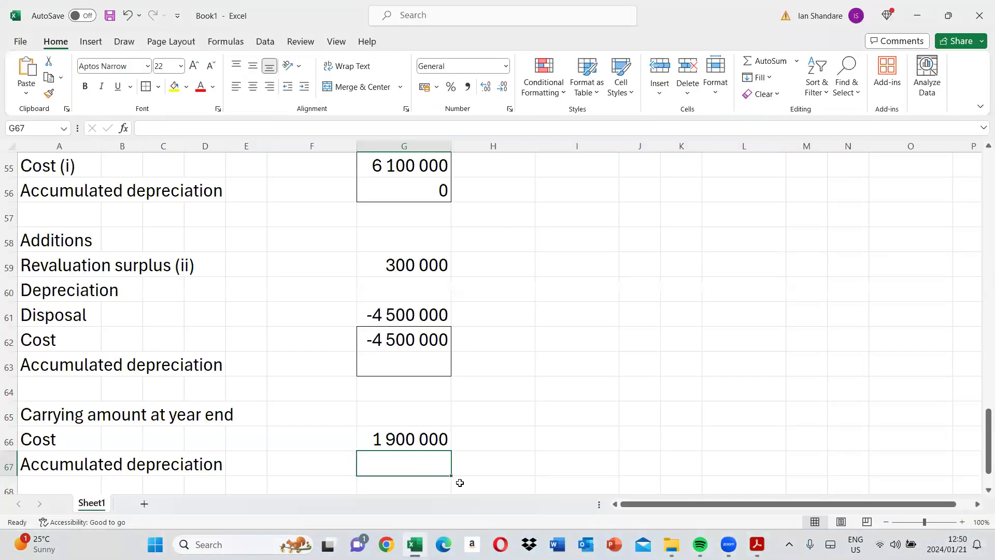
scroll(981, 493, "down", 2)
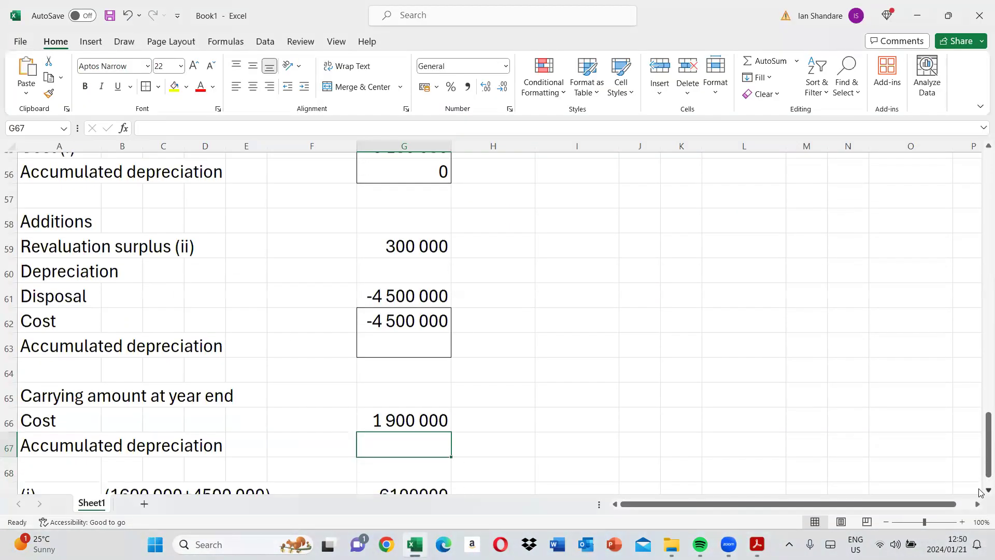
left_click(407, 370)
type("1900 000")
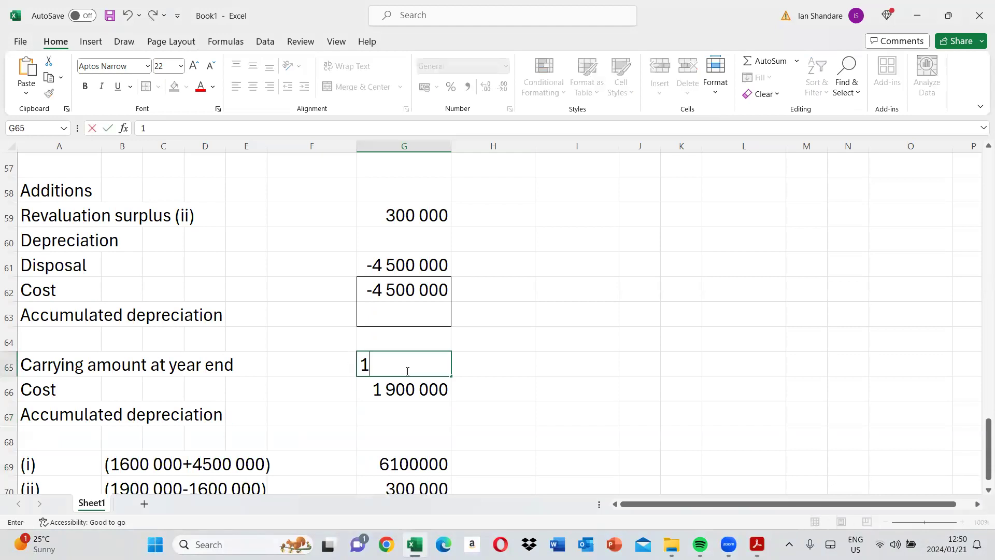
key("Return")
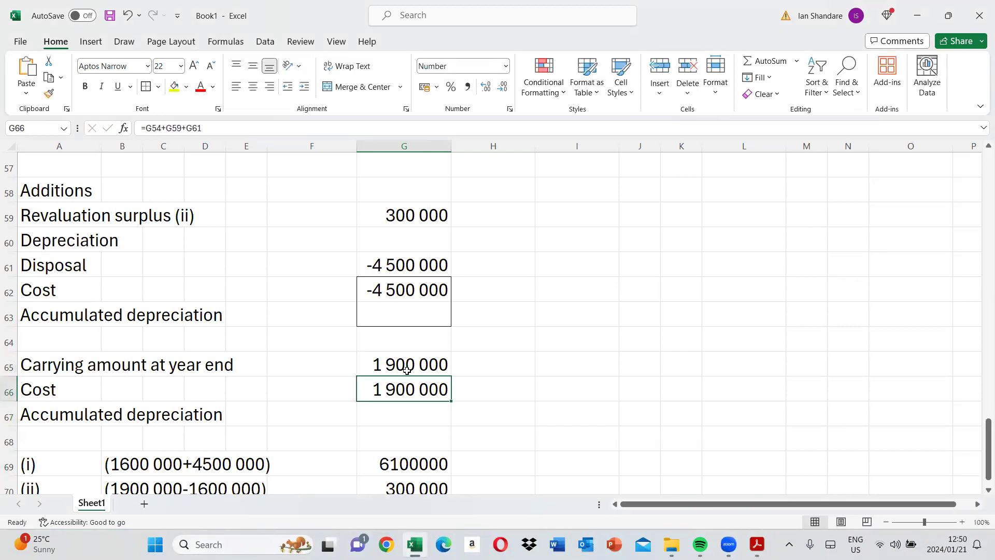
Apply outside borders around G66:G67 and enter 0 as the land's year-end accumulated depreciation in G67
left_click_drag(409, 399, 410, 411)
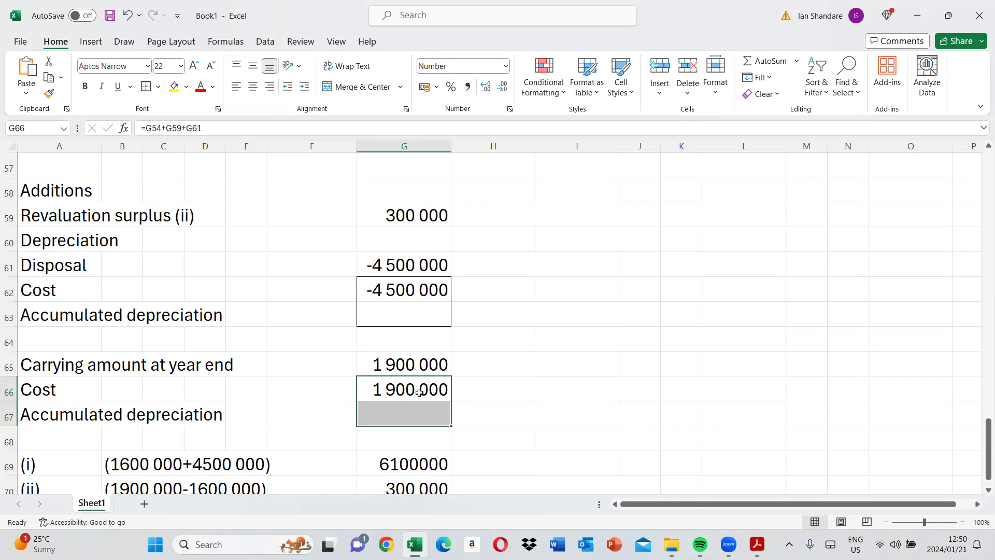
key("Down")
type("0")
key("Return")
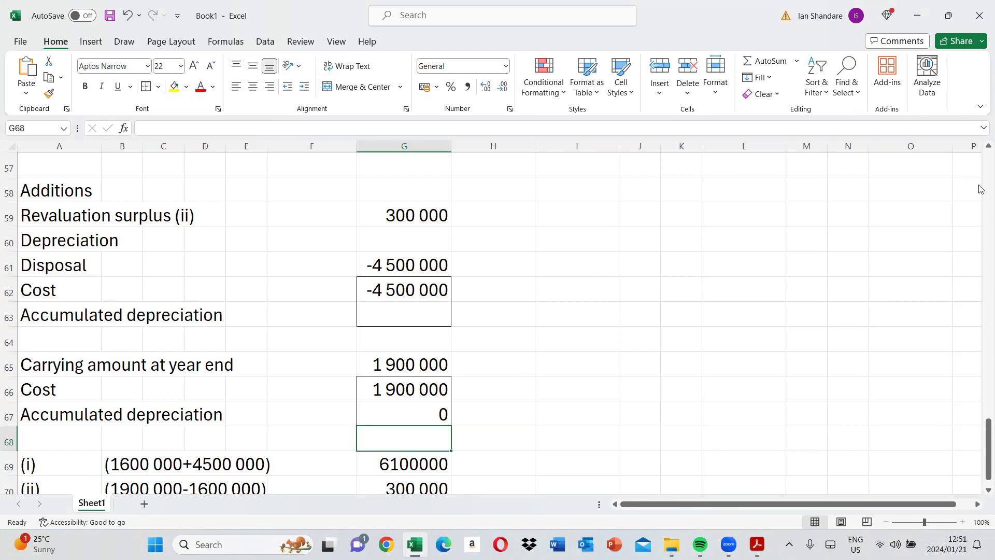
In the exam PDF's Factory building paragraph, highlight "30 years,", "sold for R850 000" and "were selling at R900 000"
scroll(980, 177, "up", 3)
scroll(979, 178, "up", 1)
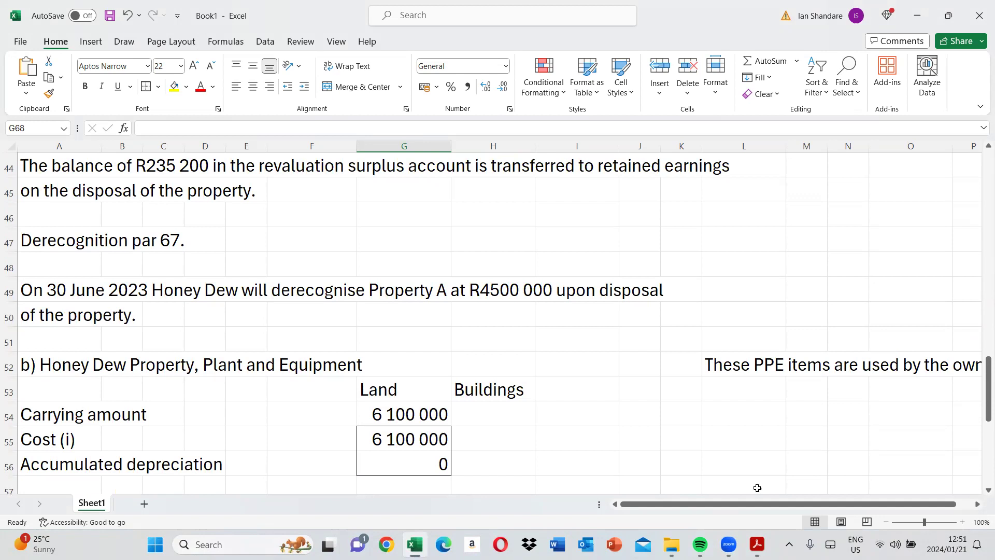
left_click(757, 544)
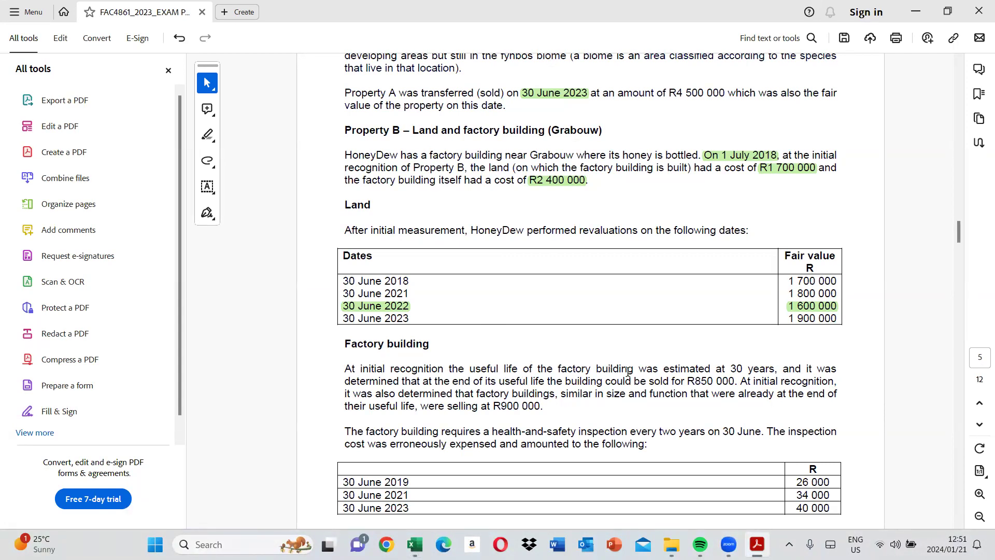
left_click_drag(723, 371, 779, 371)
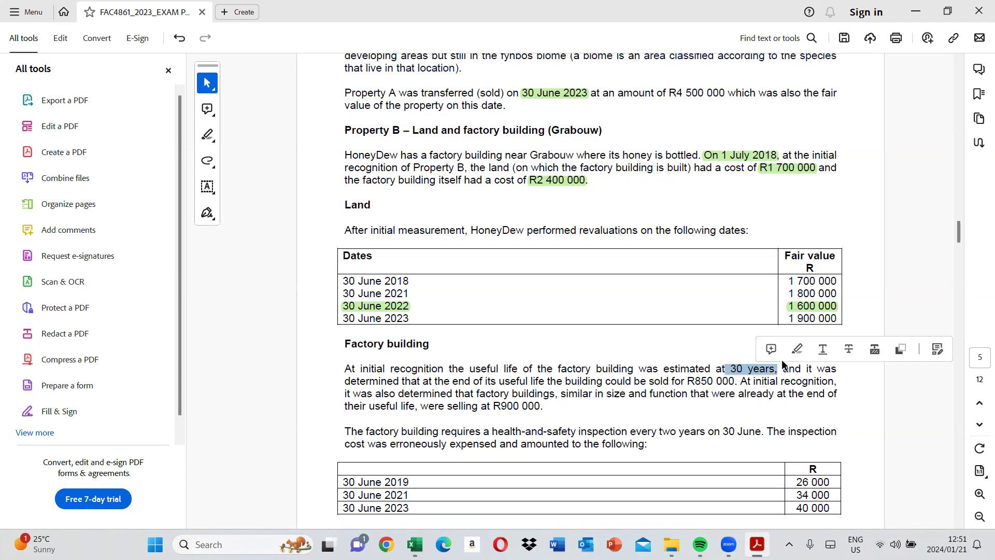
left_click(800, 344)
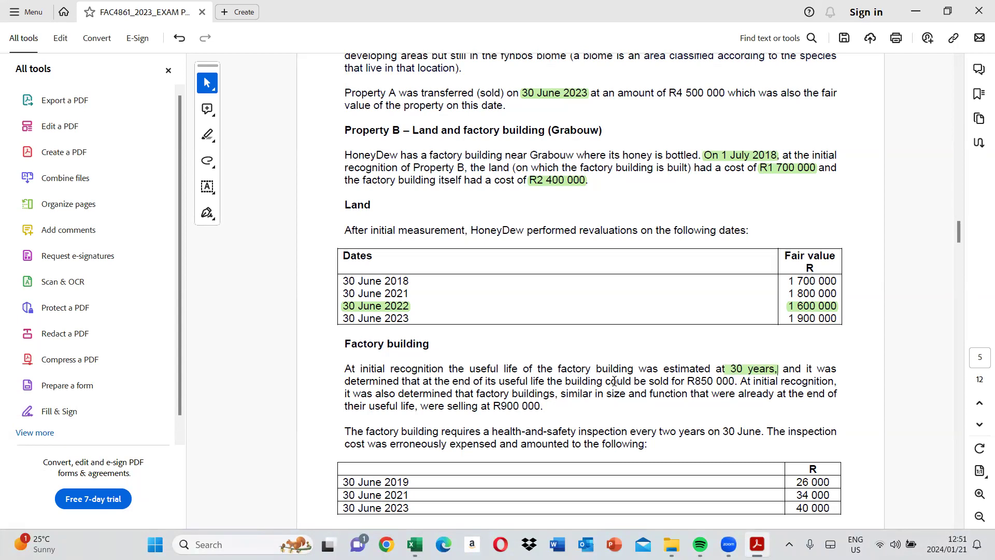
left_click_drag(646, 381, 735, 381)
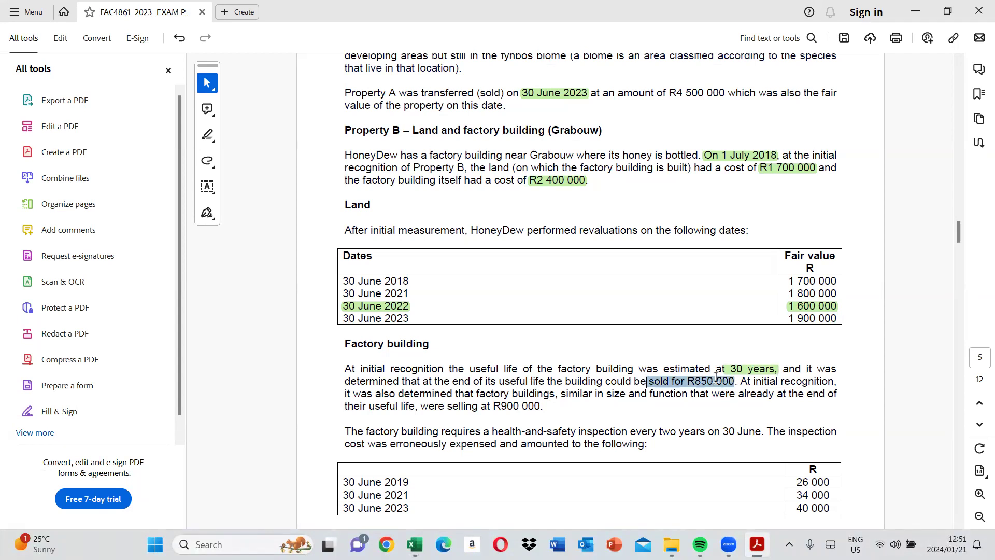
left_click(759, 361)
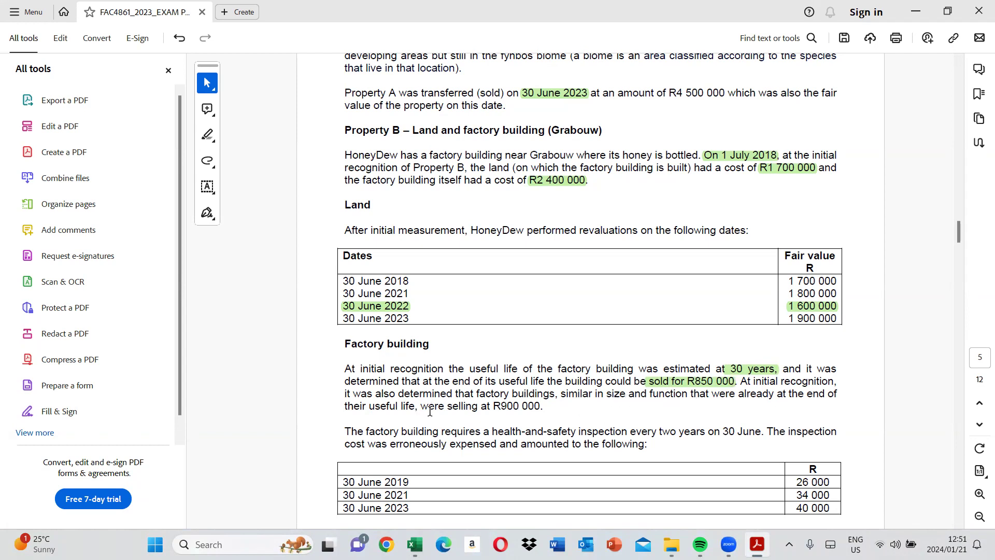
left_click_drag(421, 406, 540, 407)
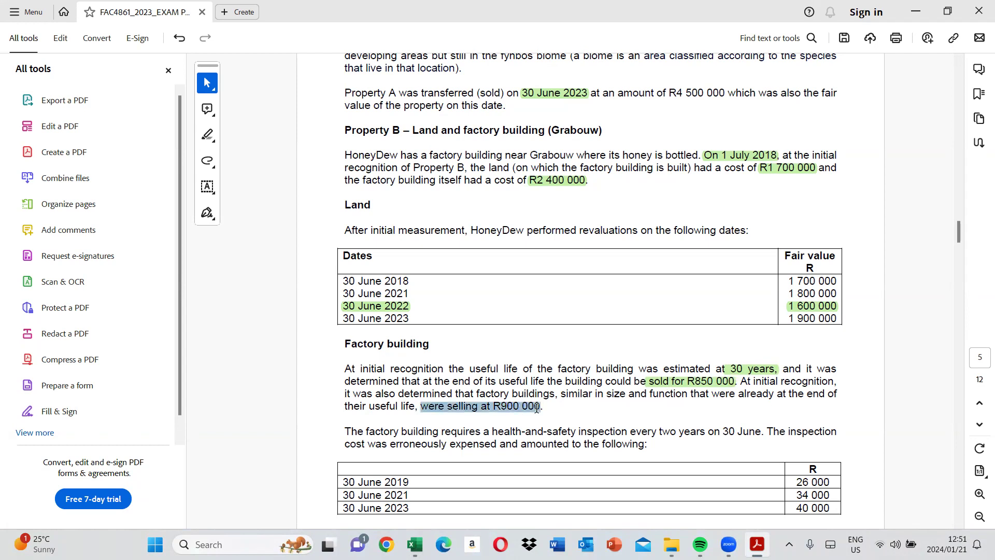
left_click(577, 387)
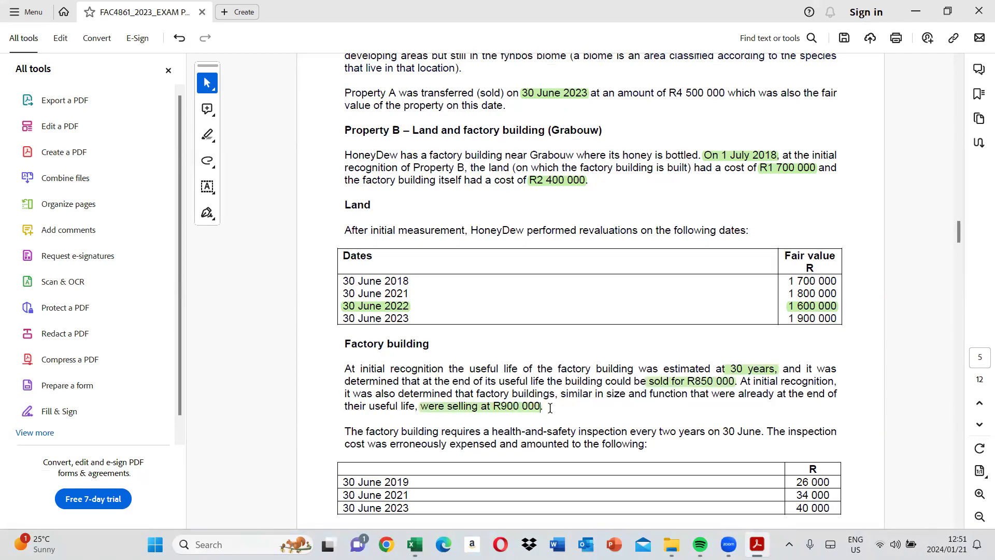
Highlight "two years on 30 June" in the exam PDF's health-and-safety inspection paragraph
left_click(959, 525)
left_click(959, 524)
left_click(959, 525)
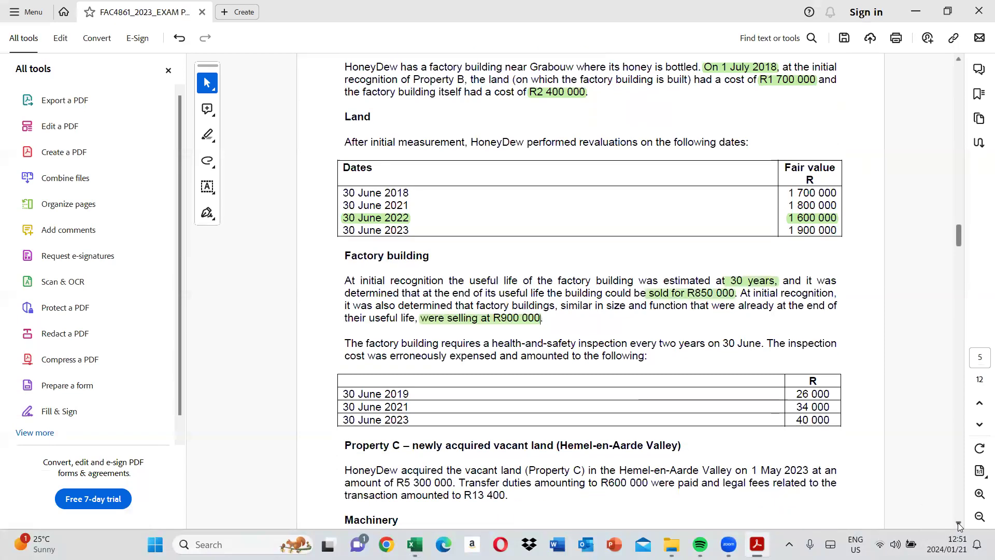
left_click(959, 525)
left_click(959, 525)
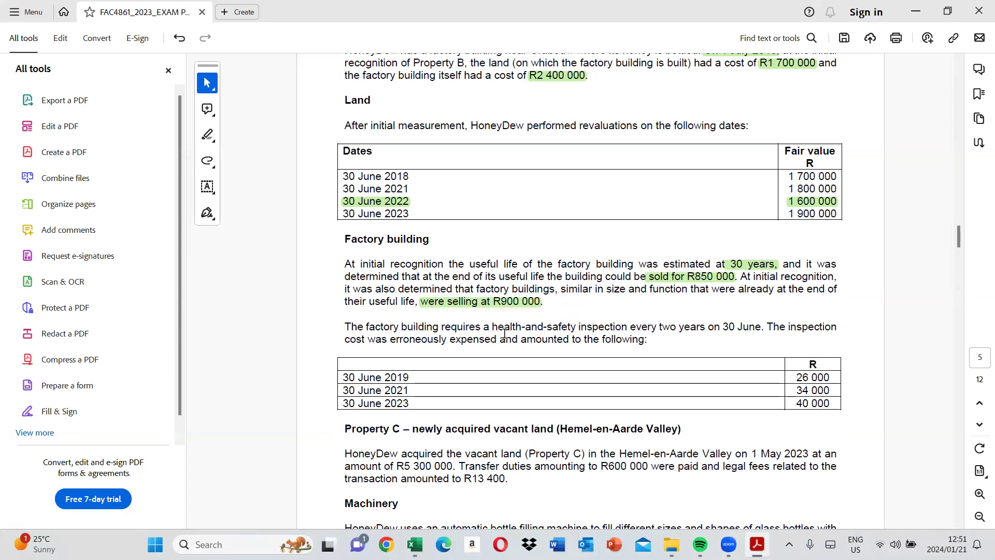
left_click_drag(658, 328, 761, 330)
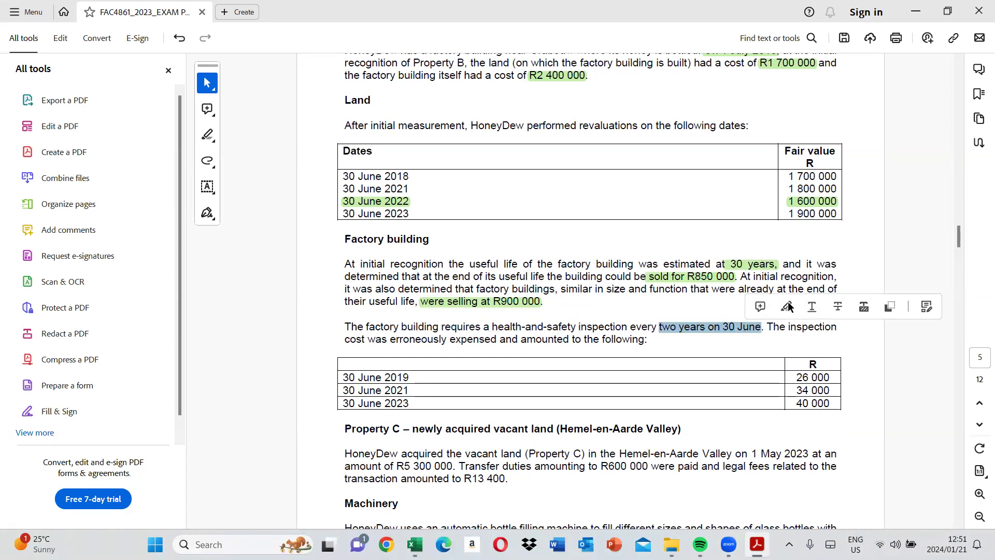
left_click(787, 300)
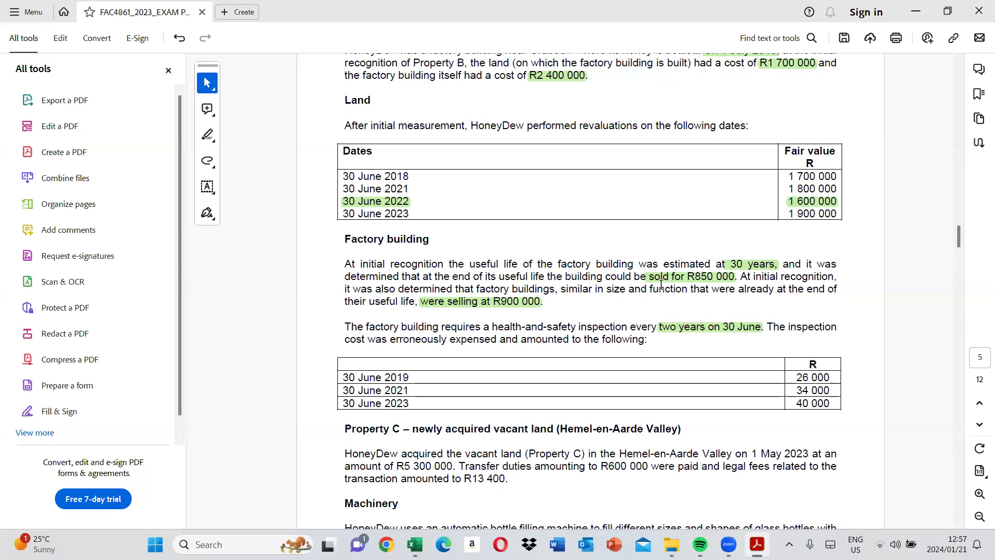
Review the factory building details and highlight "was erroneously expensed" in the inspection cost sentence
scroll(483, 285, "up", 1)
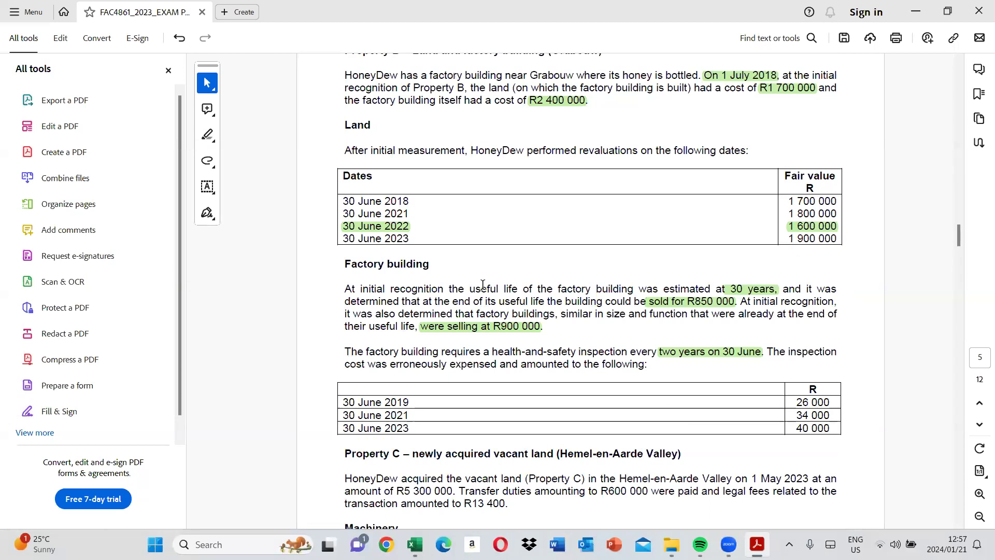
scroll(539, 272, "up", 2)
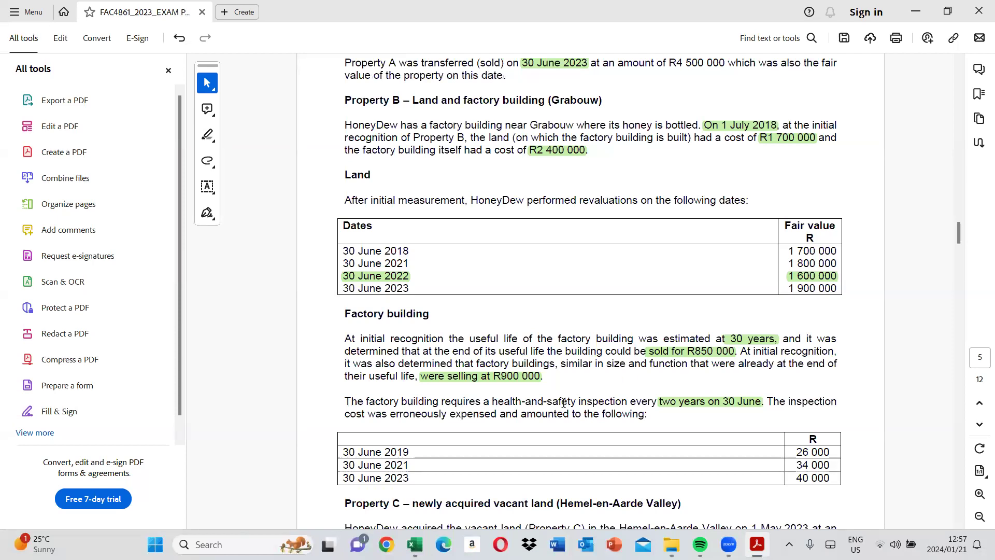
scroll(955, 526, "down", 2)
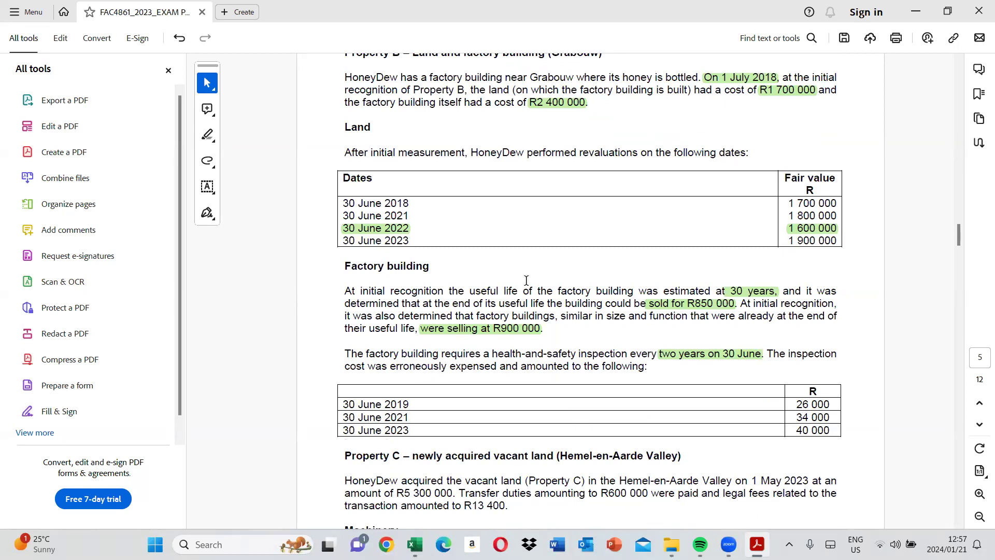
scroll(582, 277, "up", 1)
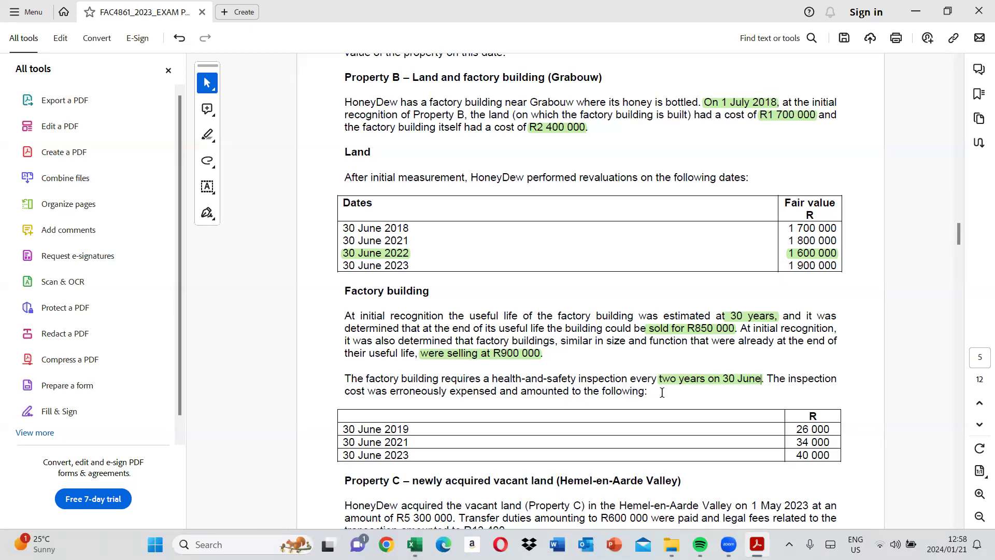
left_click_drag(368, 392, 454, 392)
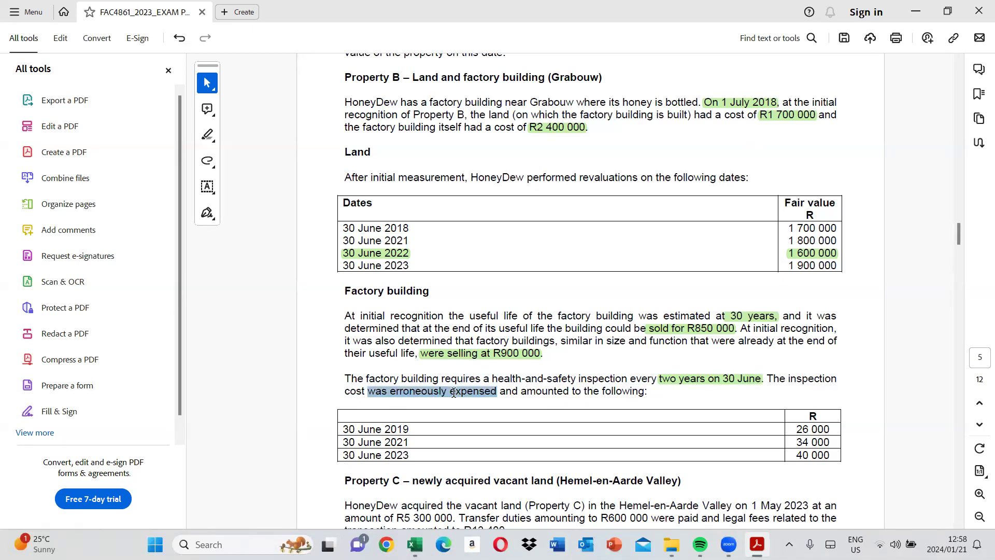
left_click(498, 375)
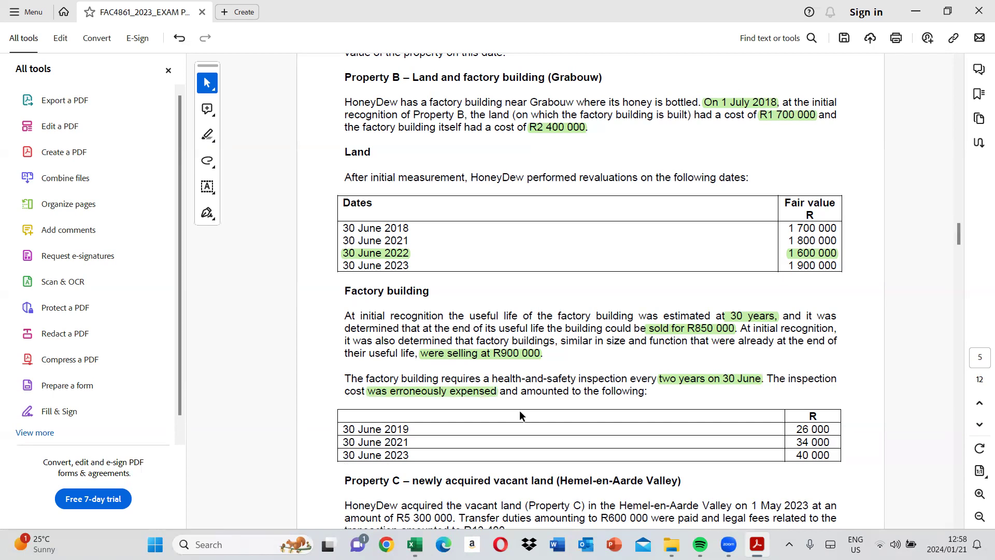
Switch back to the Excel workbook and enter 1700 000 as the Buildings cost in H55, using the exam PDF's Property B figure
key("alt+Tab")
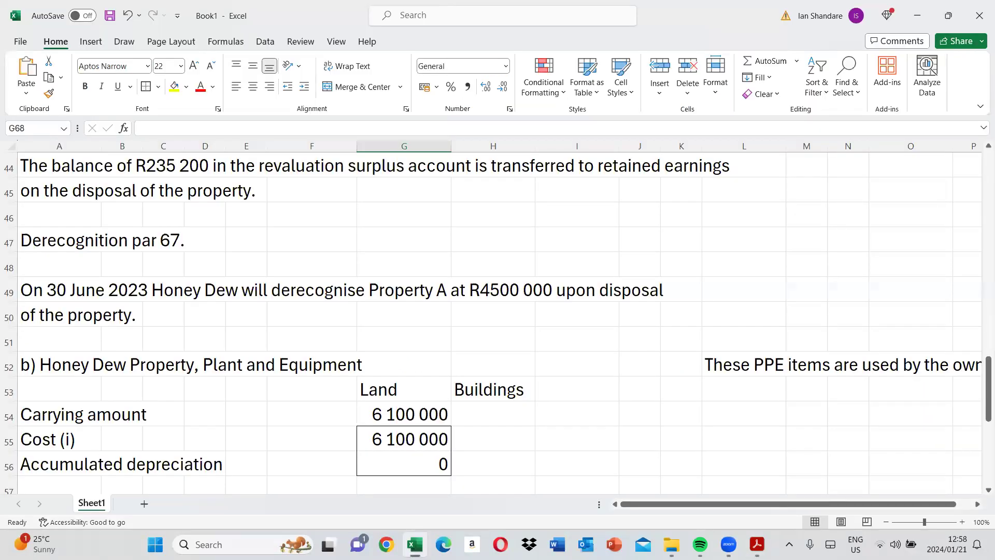
key("Down")
key("Down")
key("Down")
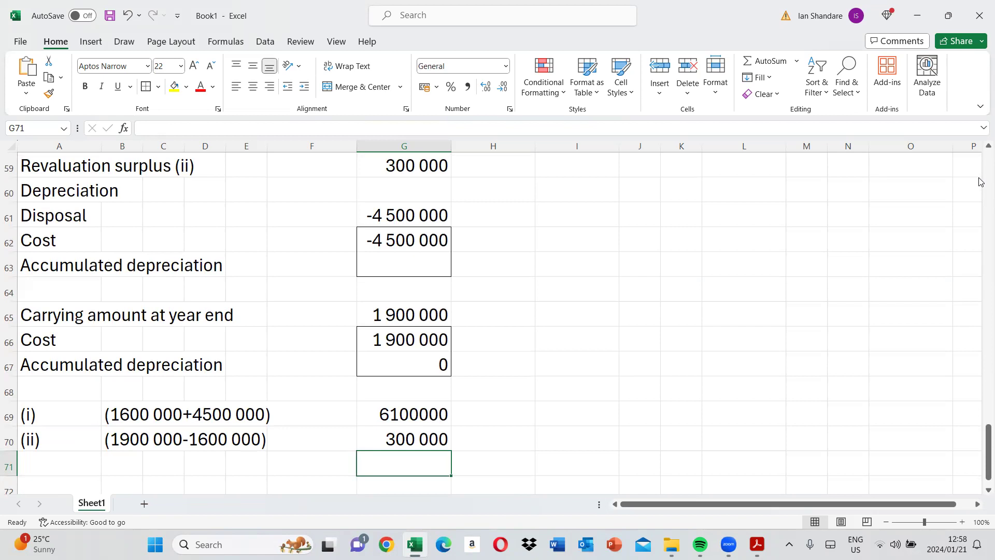
scroll(981, 180, "up", 4)
left_click(517, 396)
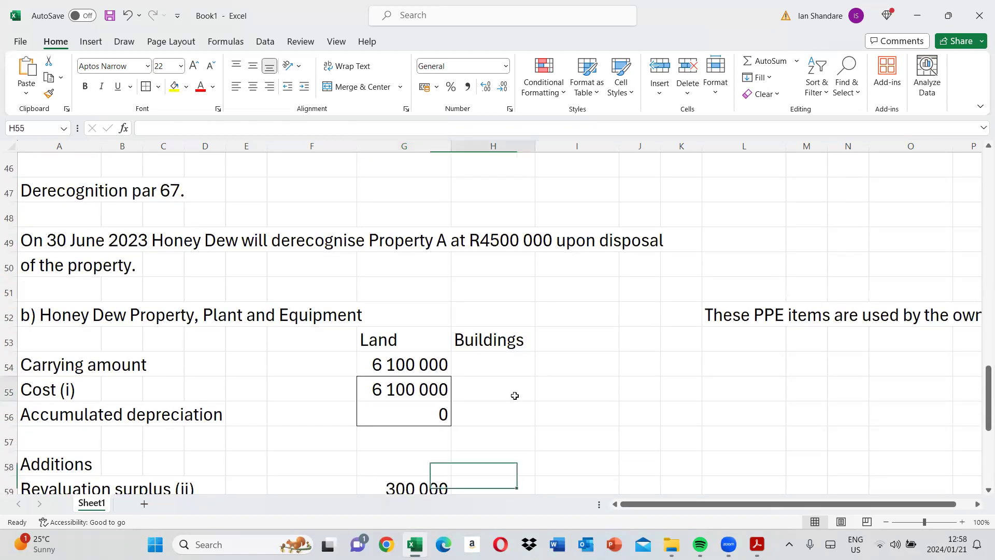
left_click(757, 544)
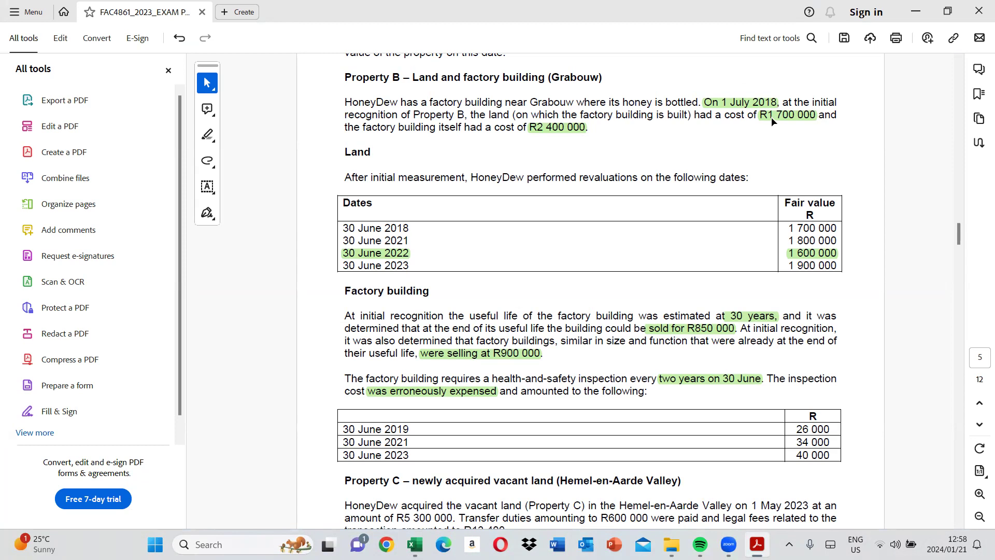
left_click(416, 543)
type("1700 000")
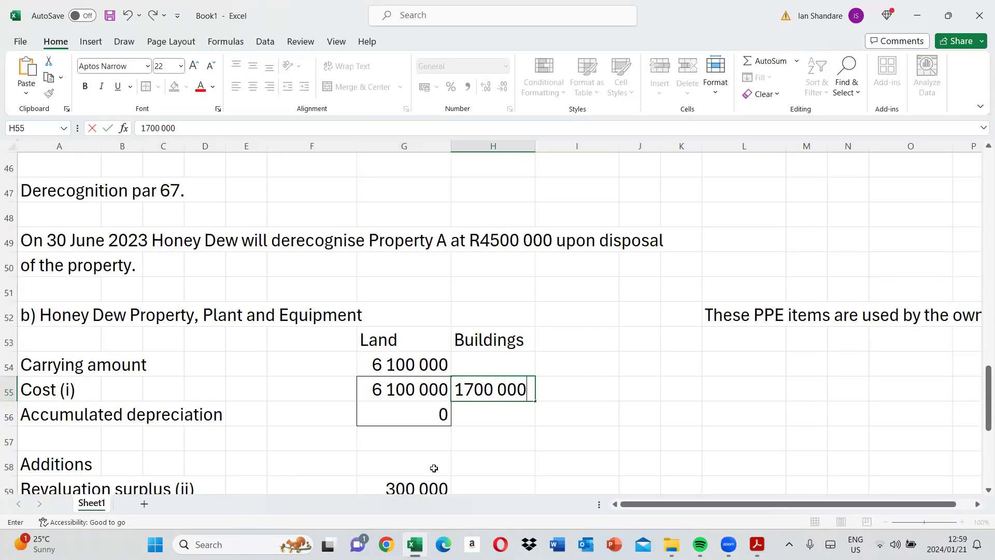
key("Return")
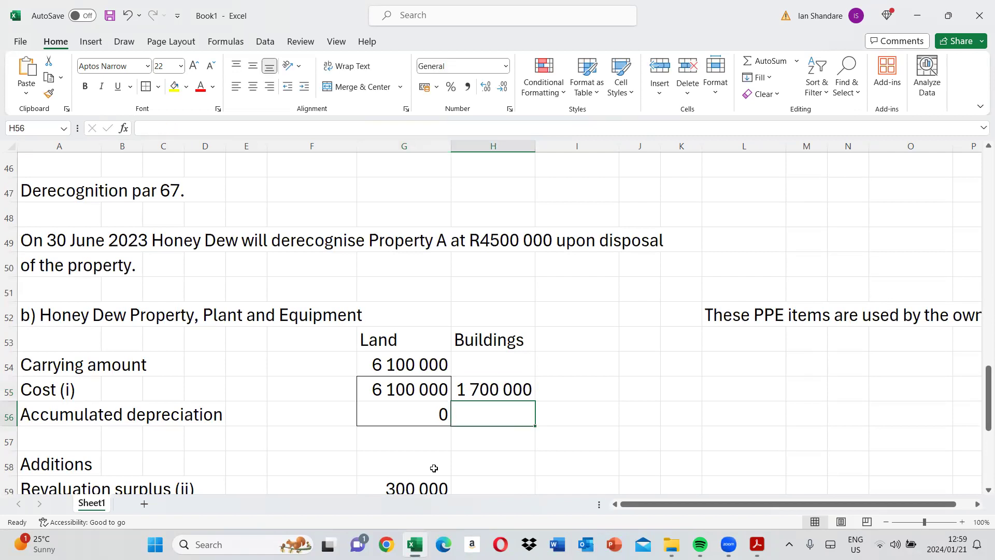
Start a new working row beneath the existing notes by entering the label (ii) in A71
left_click(980, 489)
left_click(980, 489)
left_click(979, 489)
left_click(980, 489)
left_click(980, 489)
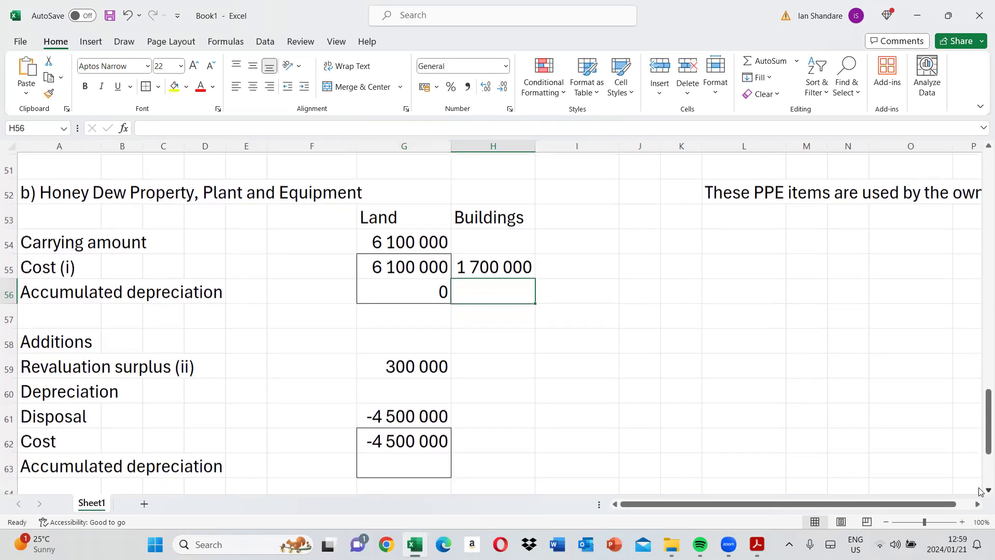
left_click(979, 489)
left_click(980, 489)
scroll(980, 489, "down", 3)
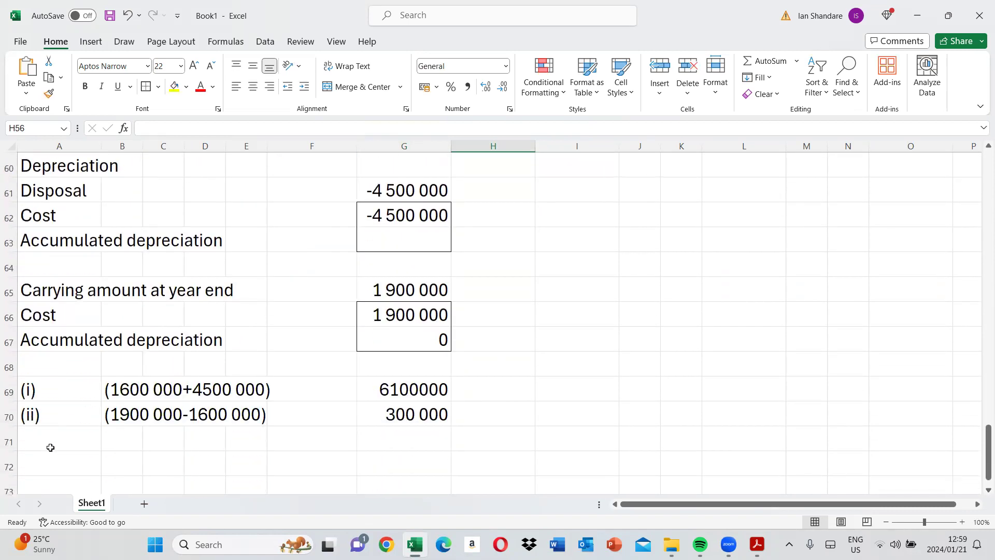
left_click(50, 447)
type("(ii)")
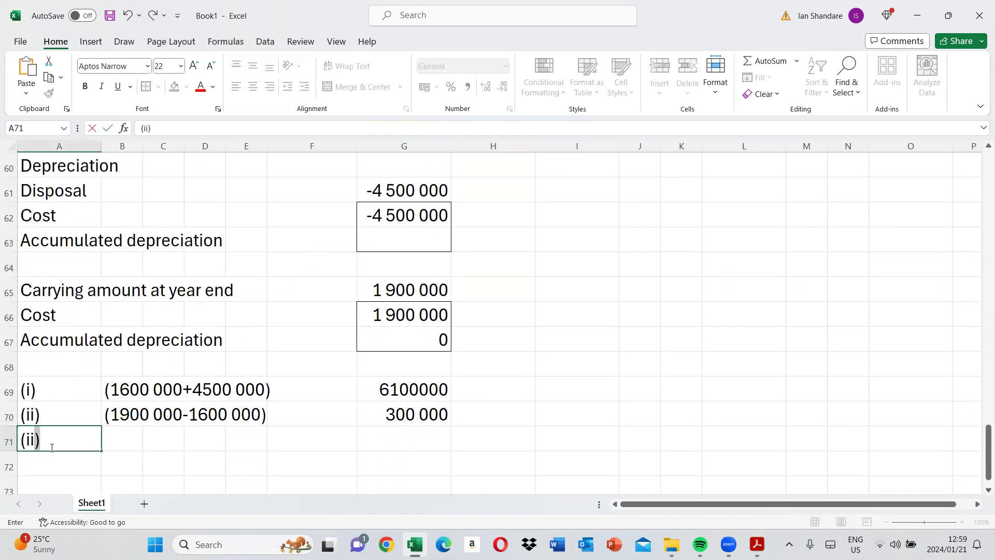
key("Tab")
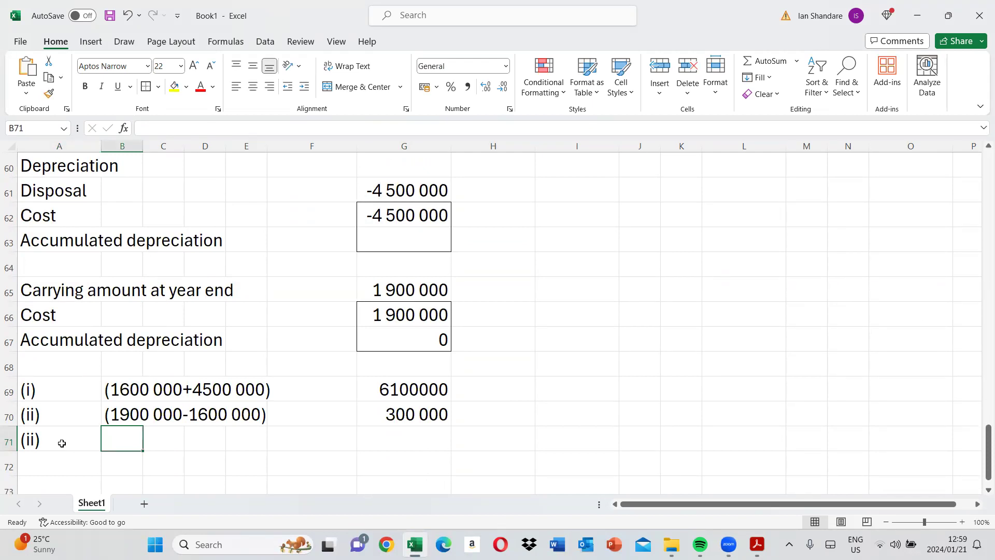
type("Da")
key("BackSpace")
key("BackSpace")
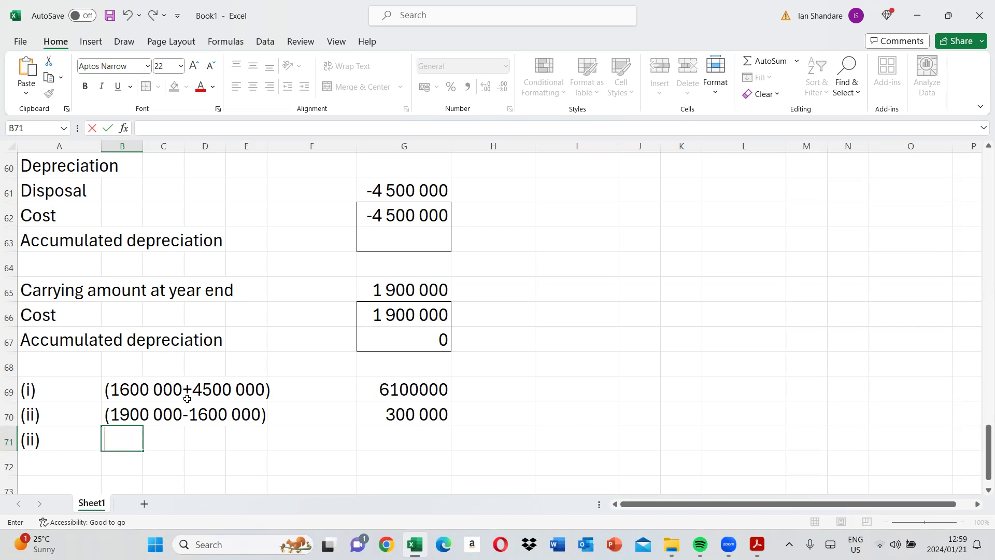
type("(1700 000-90")
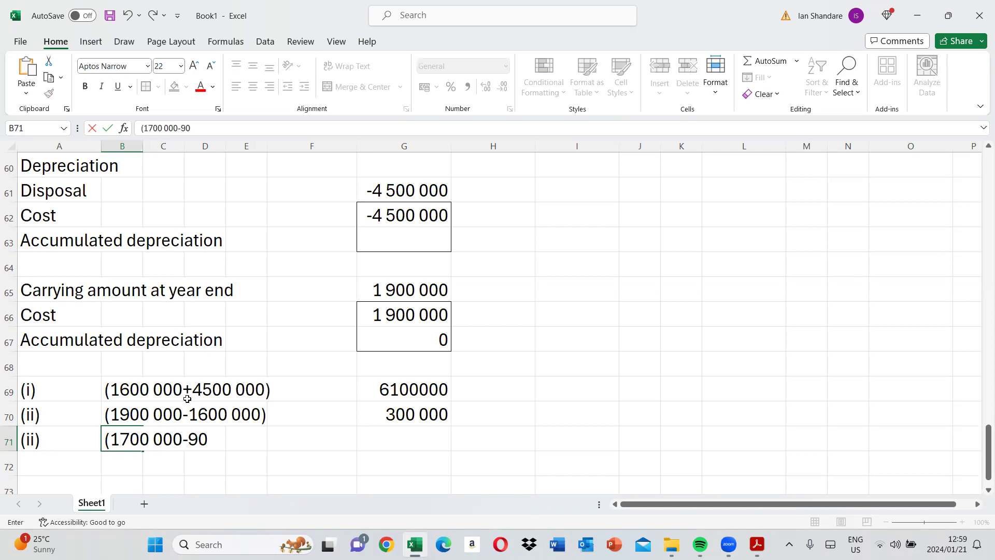
type("0 000?")
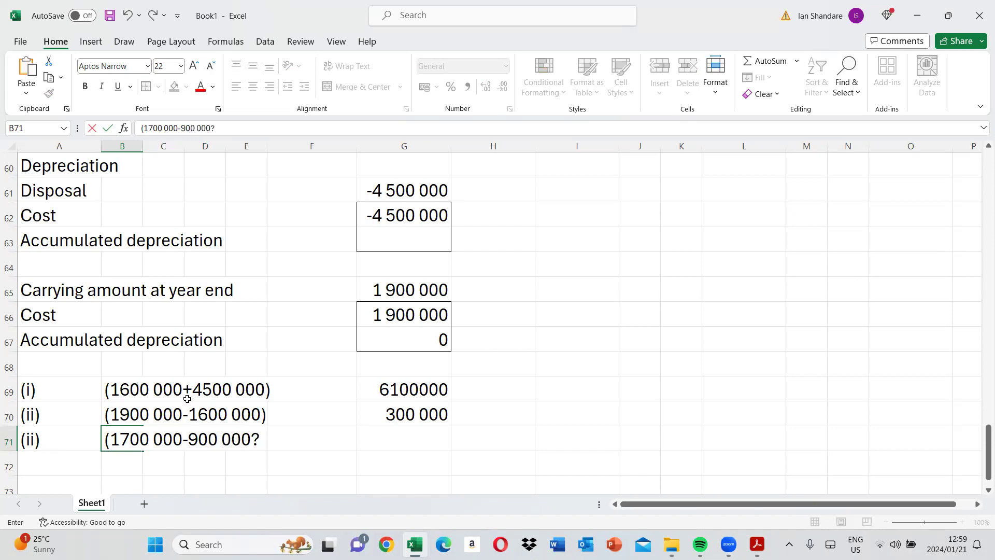
type("/30")
key("BackSpace")
key("BackSpace")
key("BackSpace")
key("BackSpace")
type("/30")
left_click(212, 130)
type(")")
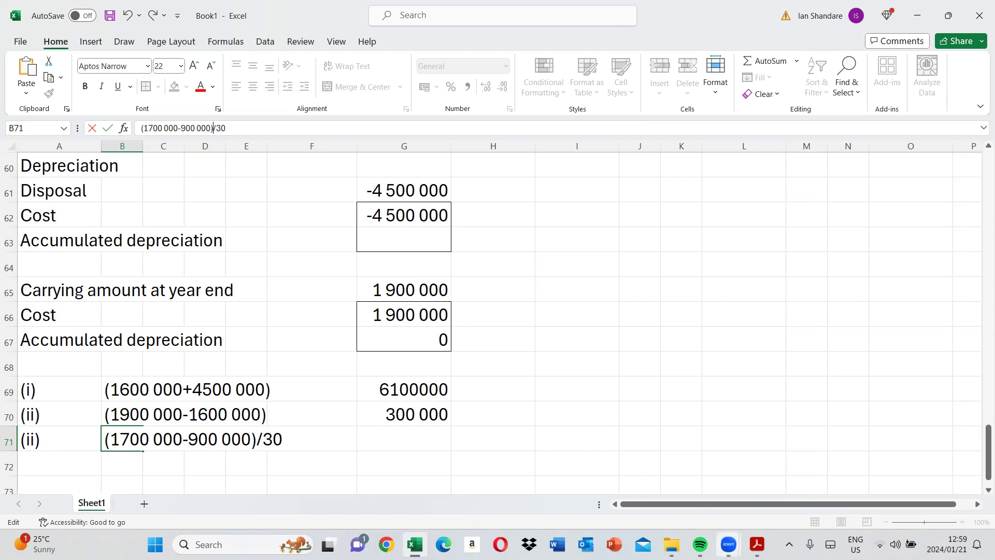
Check the factory building's cost in the exam PDF and change the cost in the B71 working to 2400 000
left_click(756, 544)
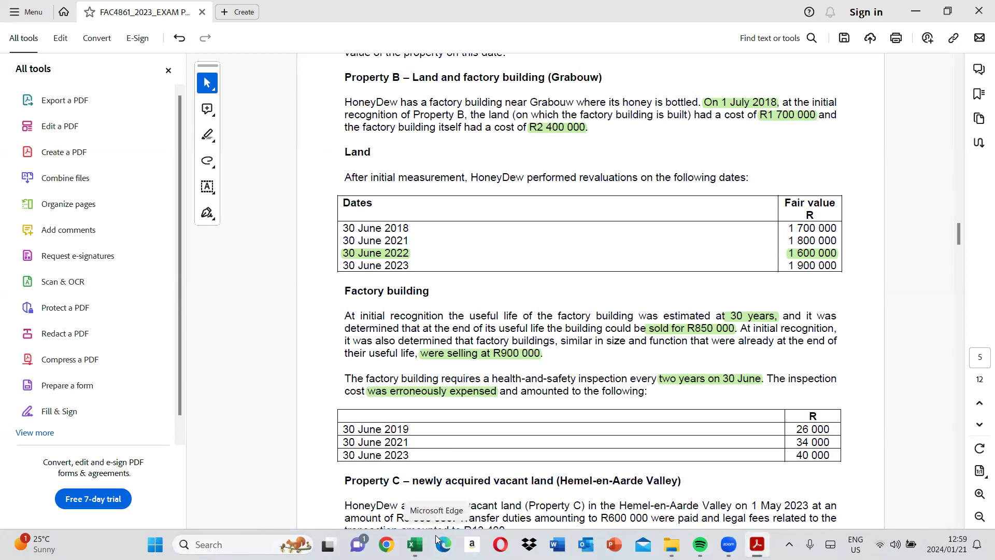
left_click(415, 544)
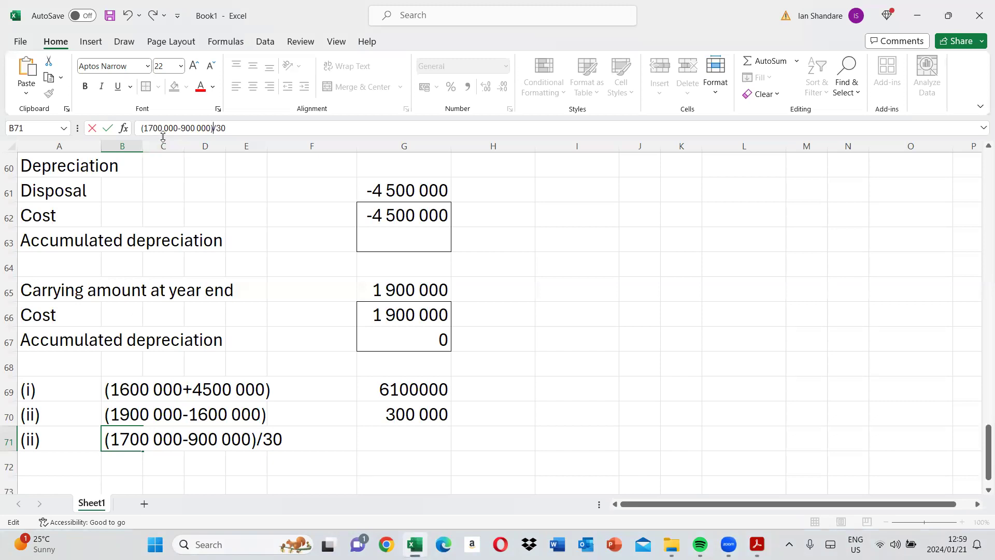
key("BackSpace")
key("BackSpace")
type("24")
Review the exam PDF's accounting policy on factory building depreciation and the Property B acquisition details
left_click(758, 543)
left_click(958, 174)
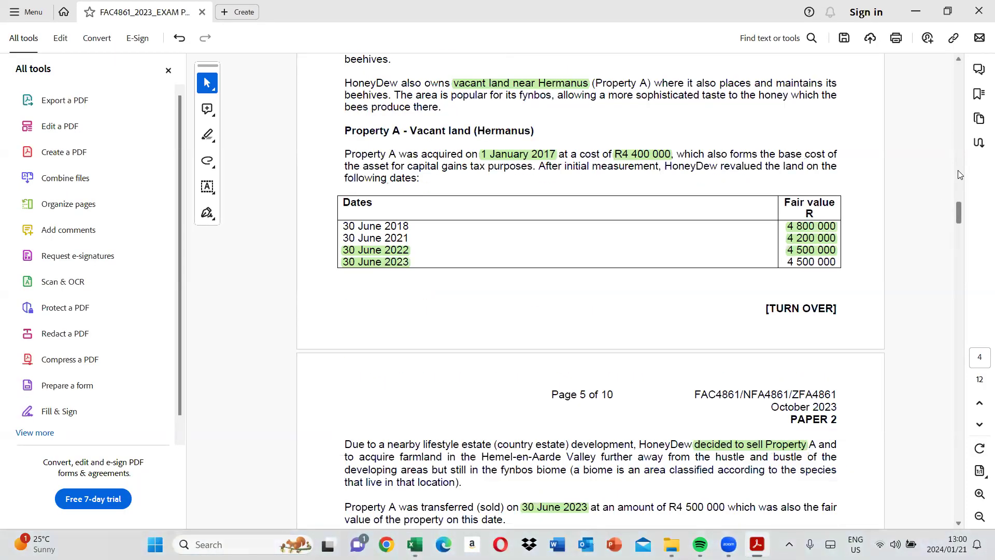
left_click(958, 170)
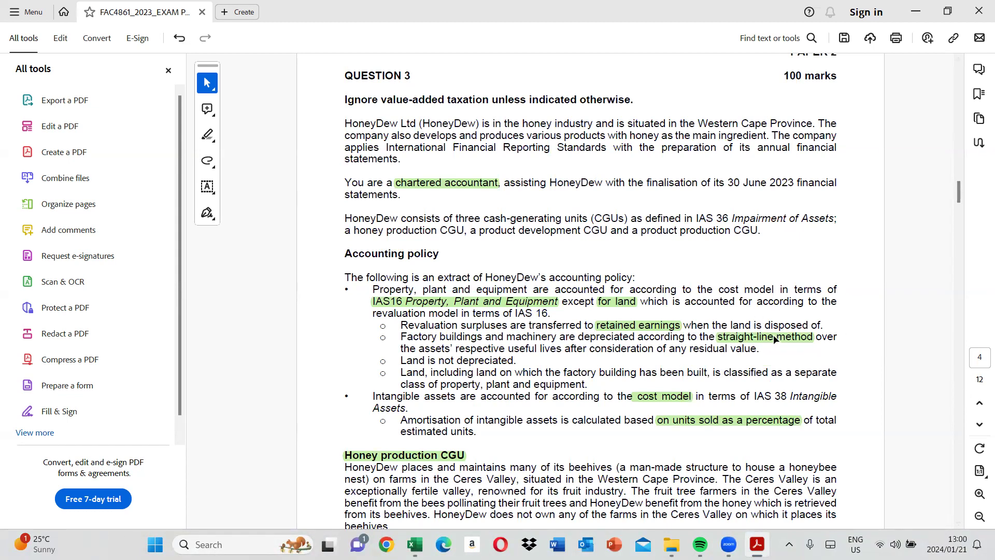
left_click(958, 357)
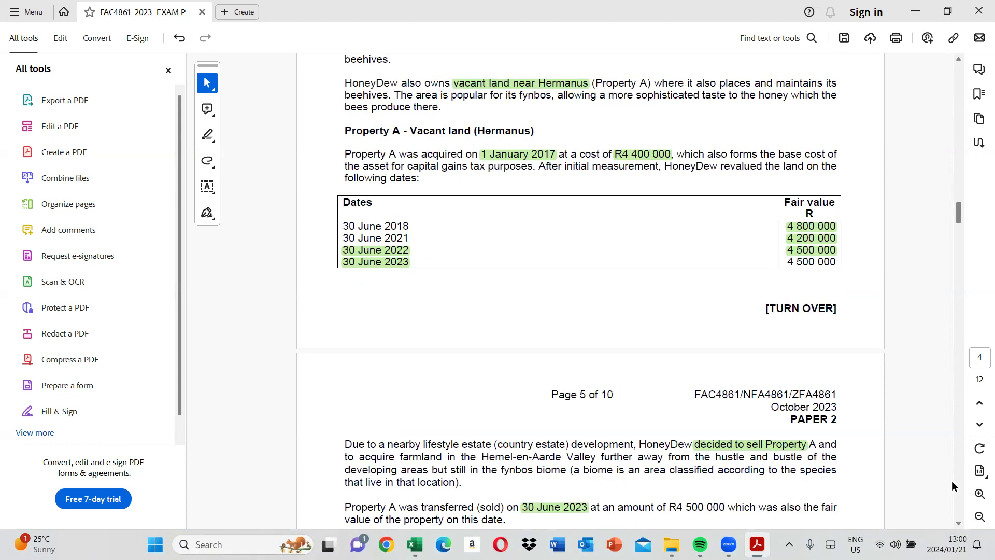
left_click(959, 523)
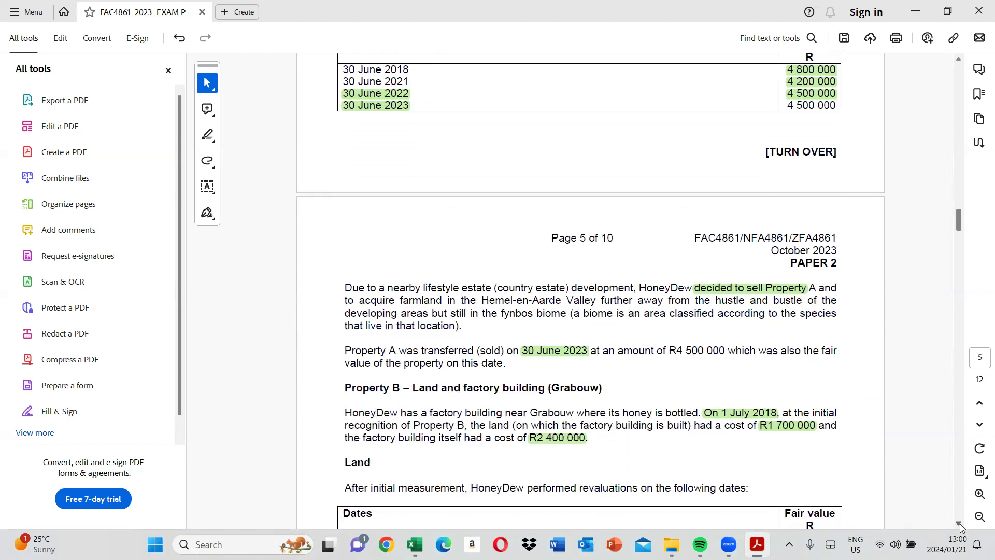
left_click(960, 524)
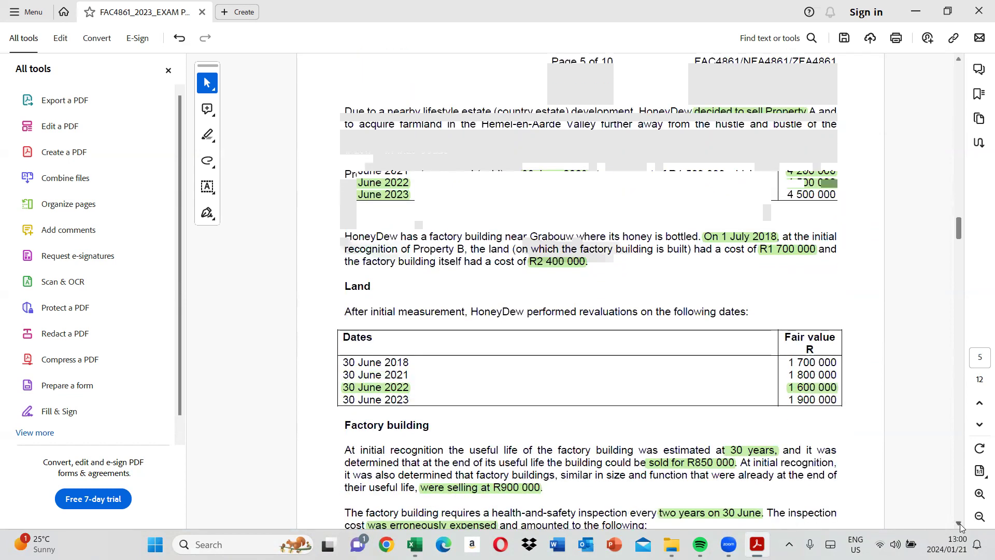
left_click(960, 523)
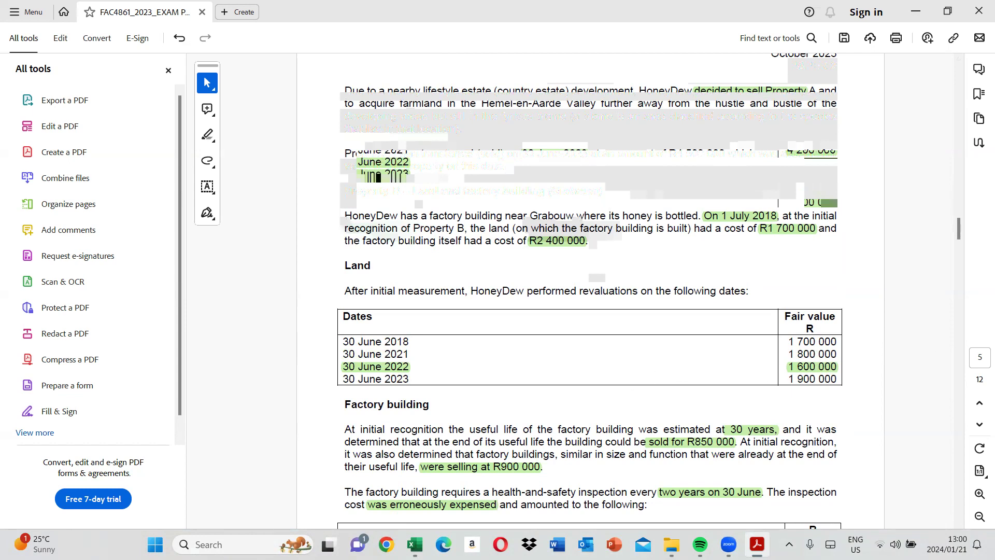
Return to the workbook and complete the B71 working with a multiplication by 4 years, checking the dates in the exam PDF
key("alt+Tab")
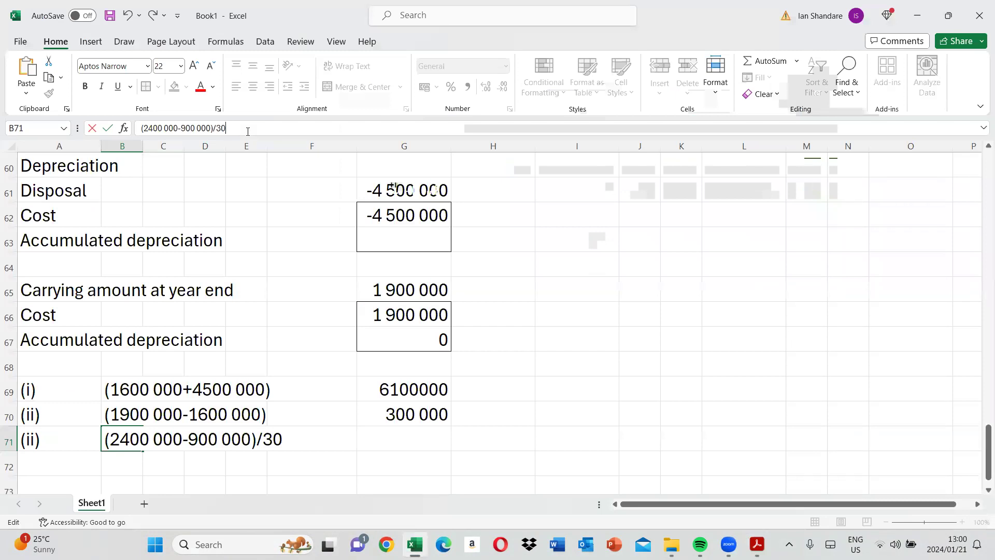
type("*")
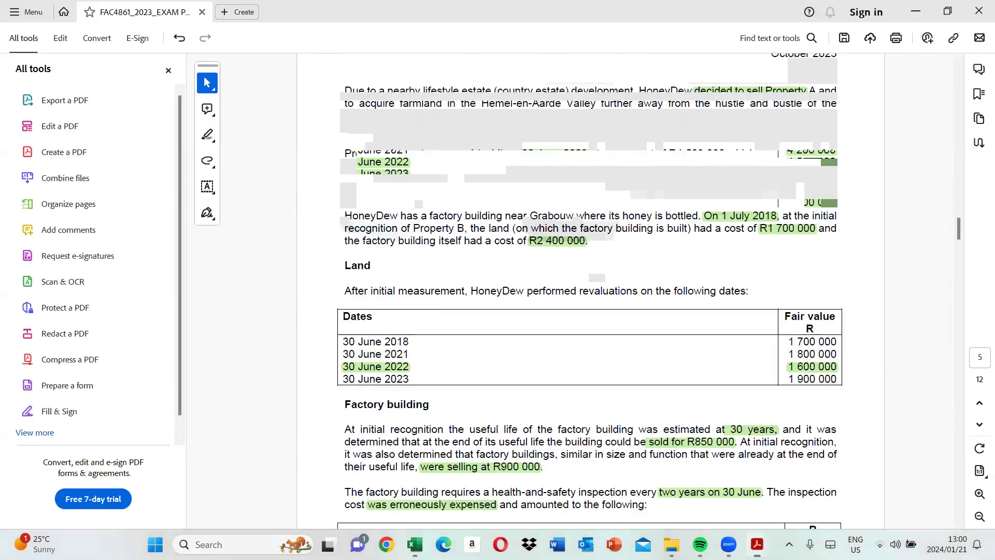
left_click(756, 544)
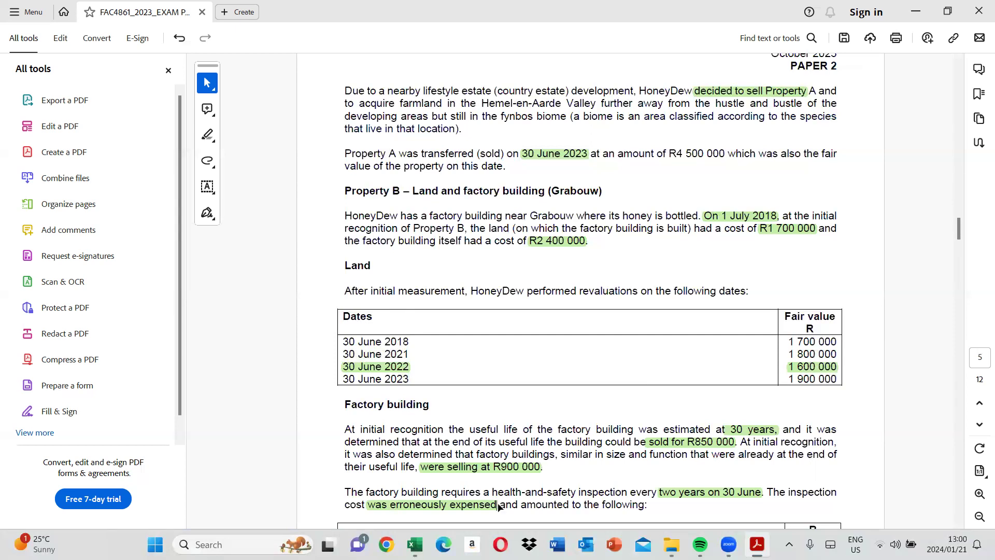
left_click(415, 544)
type("400 000-900 000)/30*4")
key("Tab")
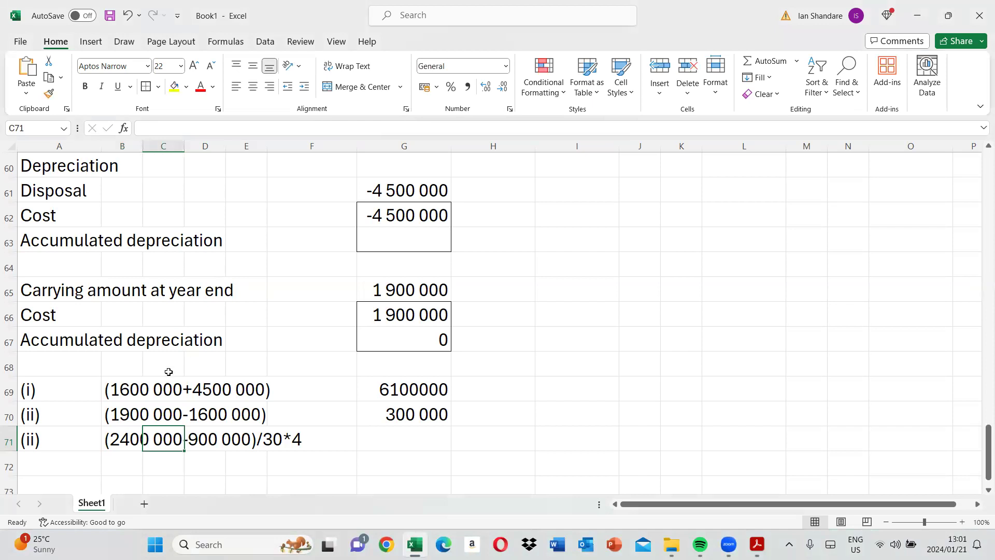
key("Left")
right_click(121, 439)
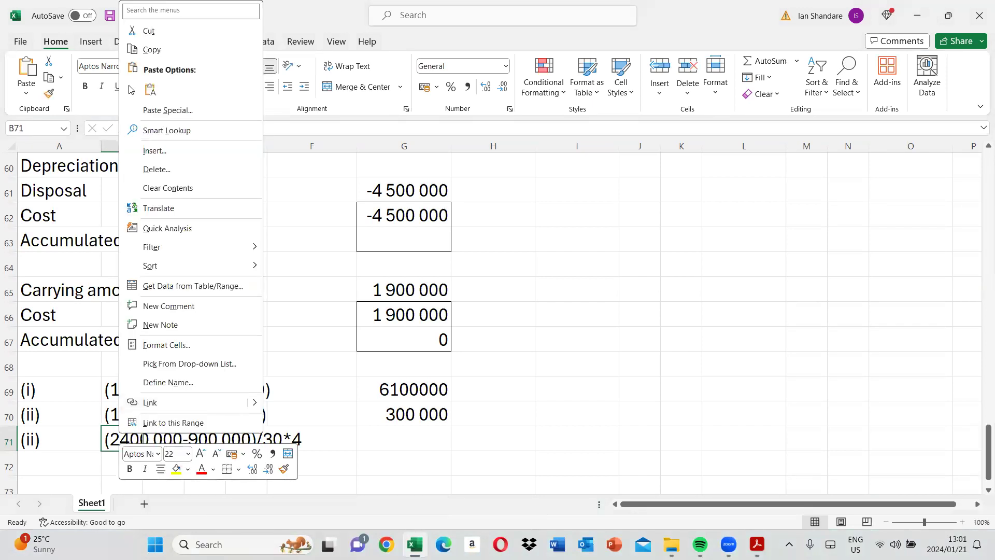
left_click(152, 50)
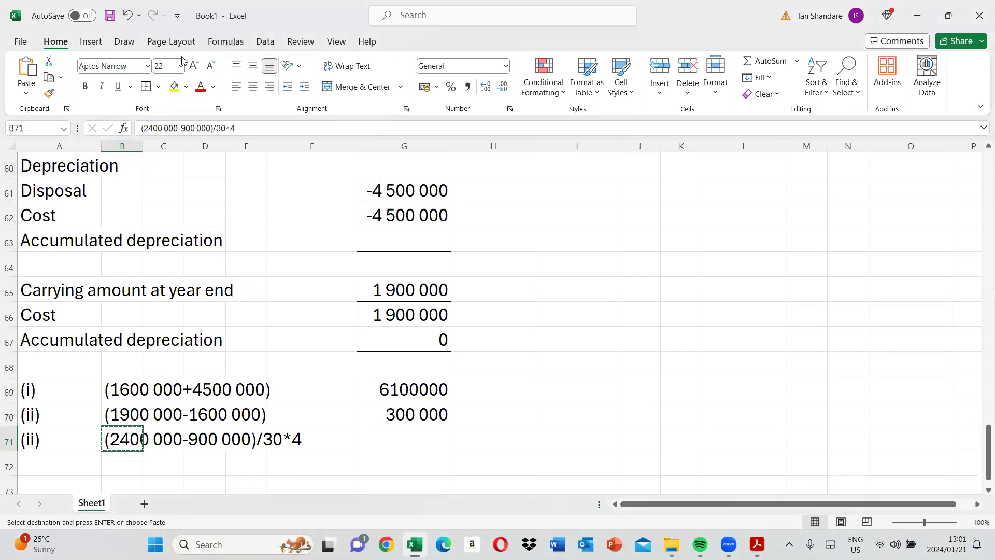
scroll(405, 376, "down", 1)
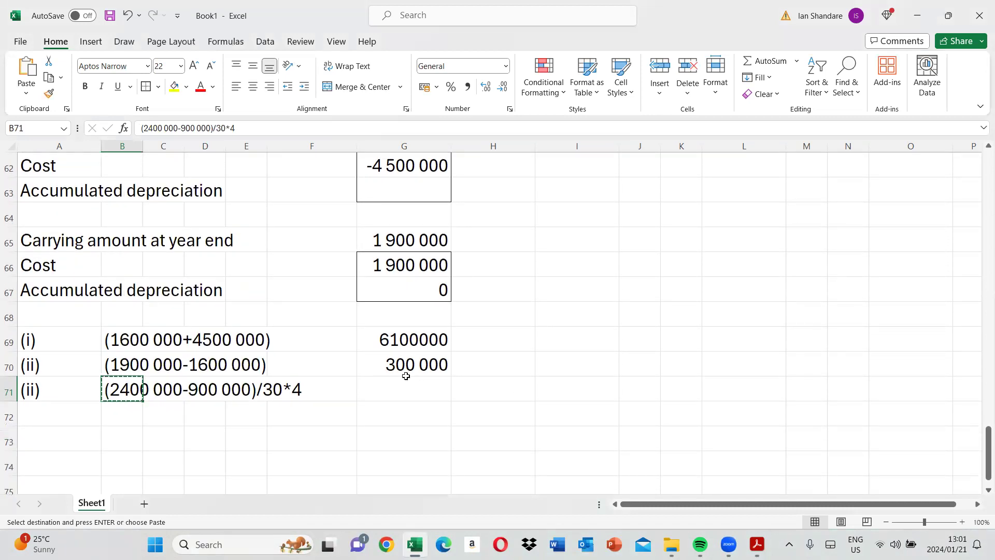
left_click(402, 382)
key("ctrl+v")
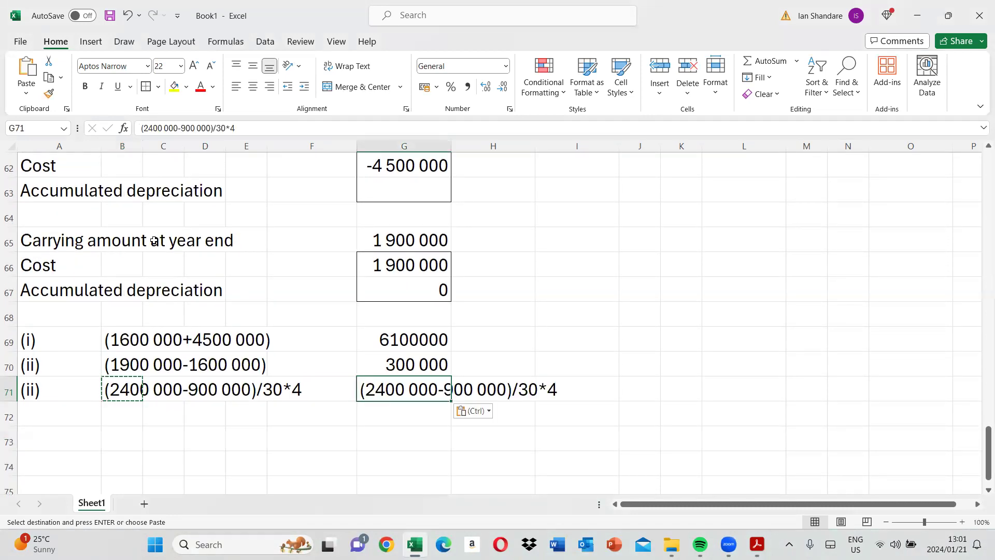
left_click(143, 129)
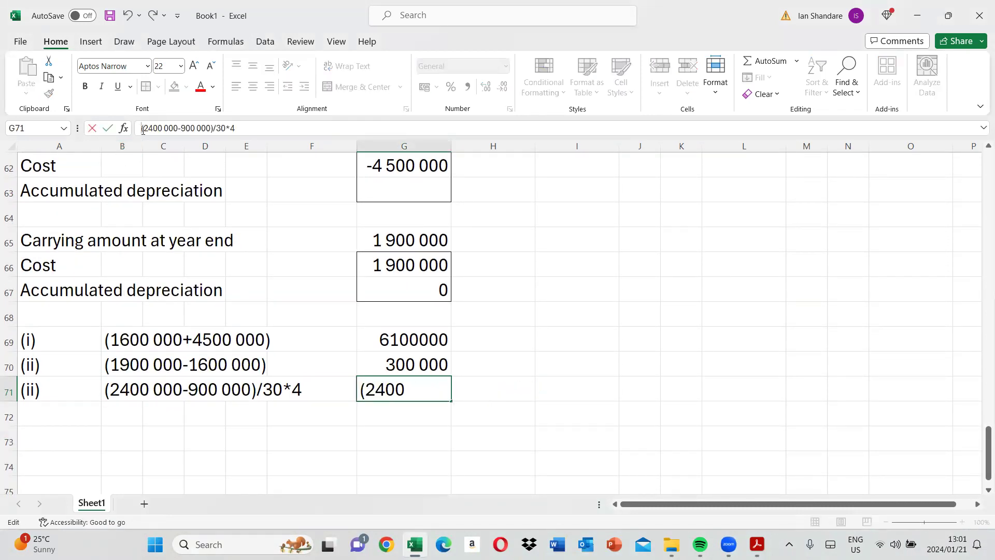
type("=")
key("Return")
key("Return")
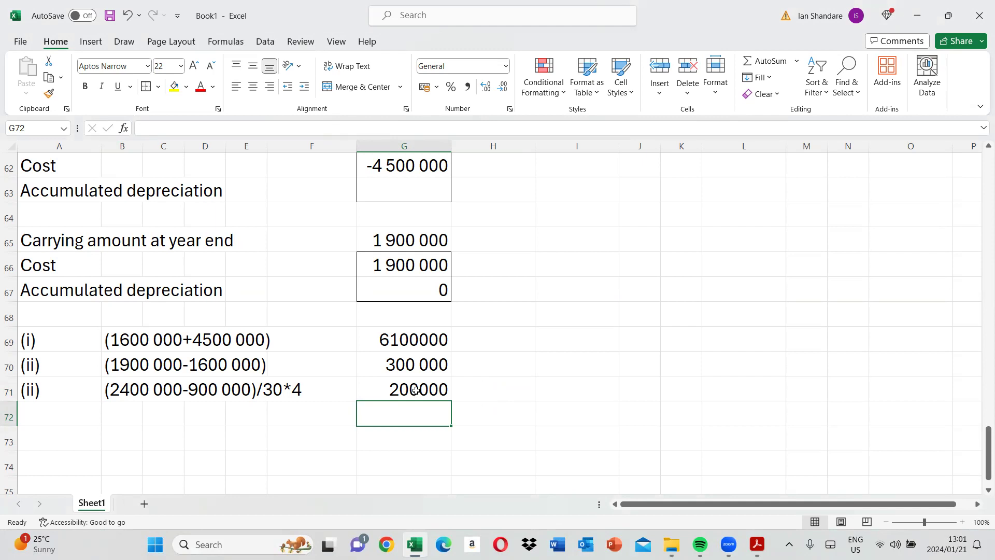
Enter the label (iv) in A72 for the next working and select the duplicate (ii) label in A71
left_click(31, 425)
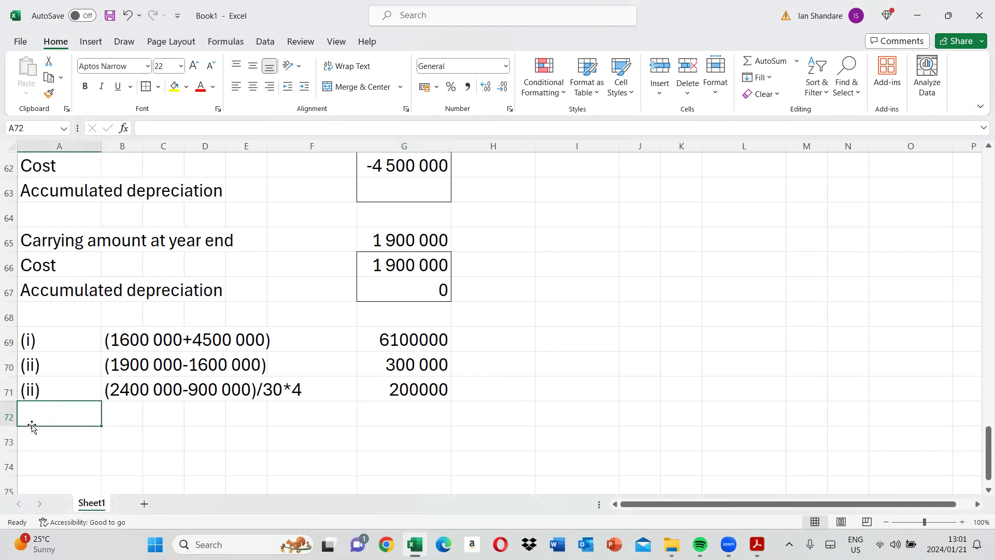
type("(iii")
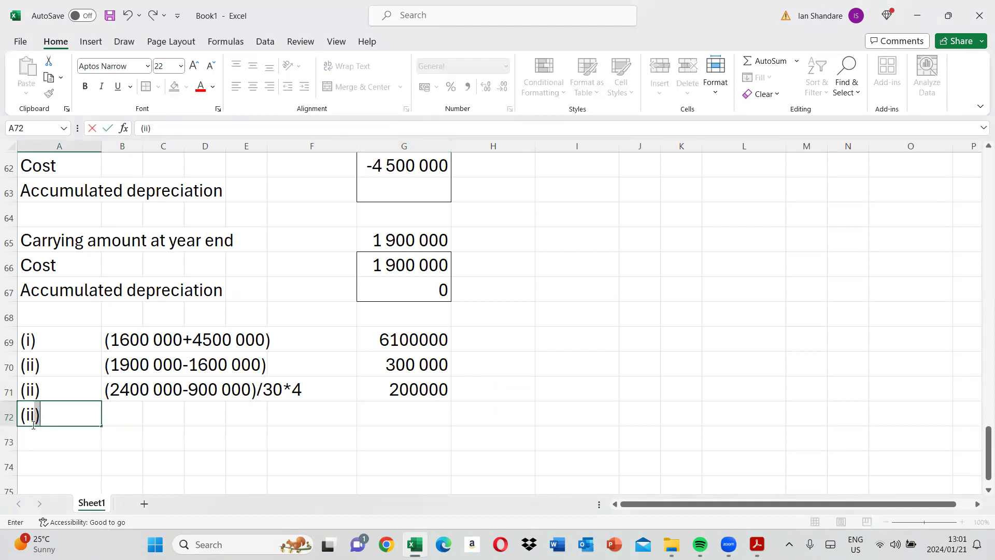
key("BackSpace")
key("BackSpace")
type("v)")
left_click(28, 386)
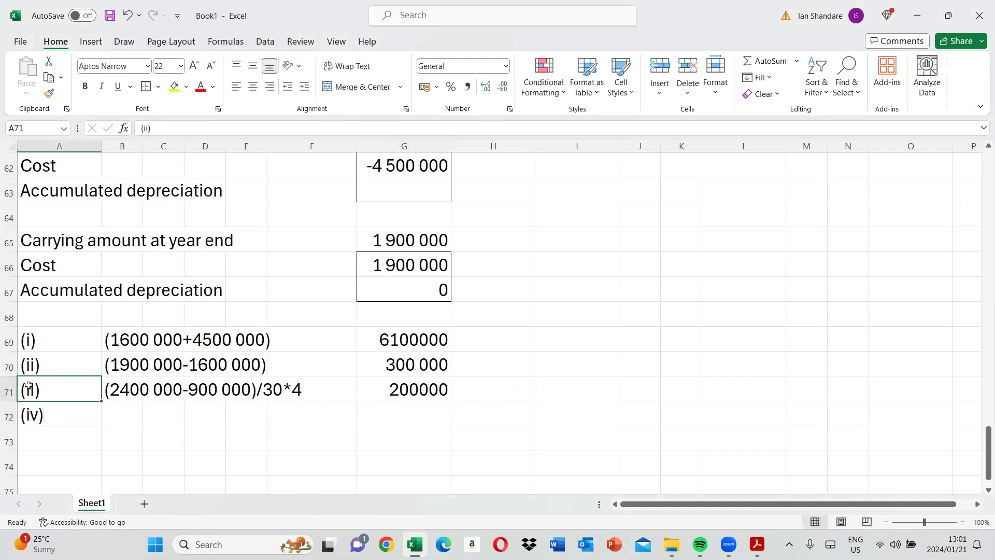
Correct the duplicate label in A71 to (iii)
left_click(147, 130)
type("i")
key("Return")
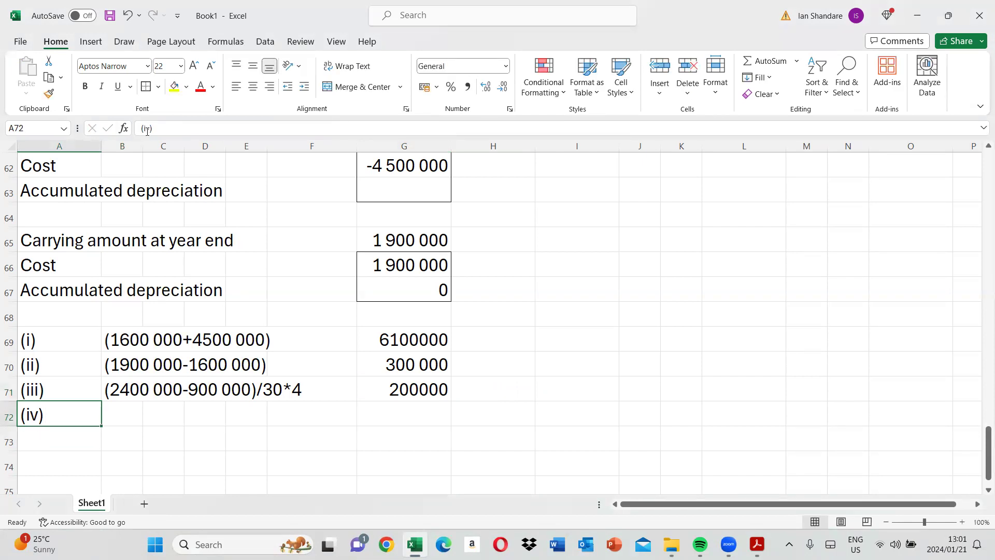
Switch to the exam PDF and highlight 30 June 2021 and its 34 000 cost in the factory building inspection table
left_click(758, 544)
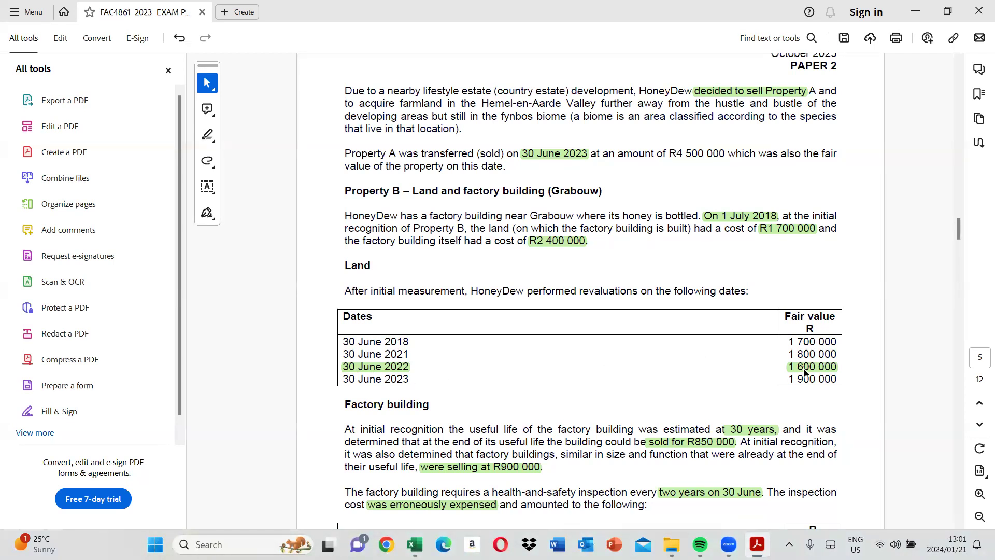
left_click(960, 525)
scroll(959, 525, "down", 5)
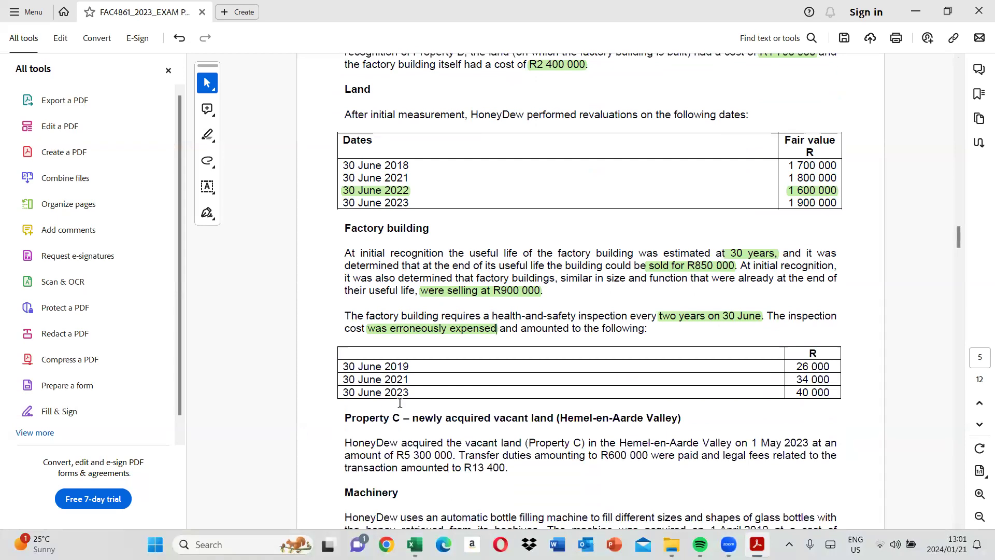
left_click_drag(342, 380, 406, 380)
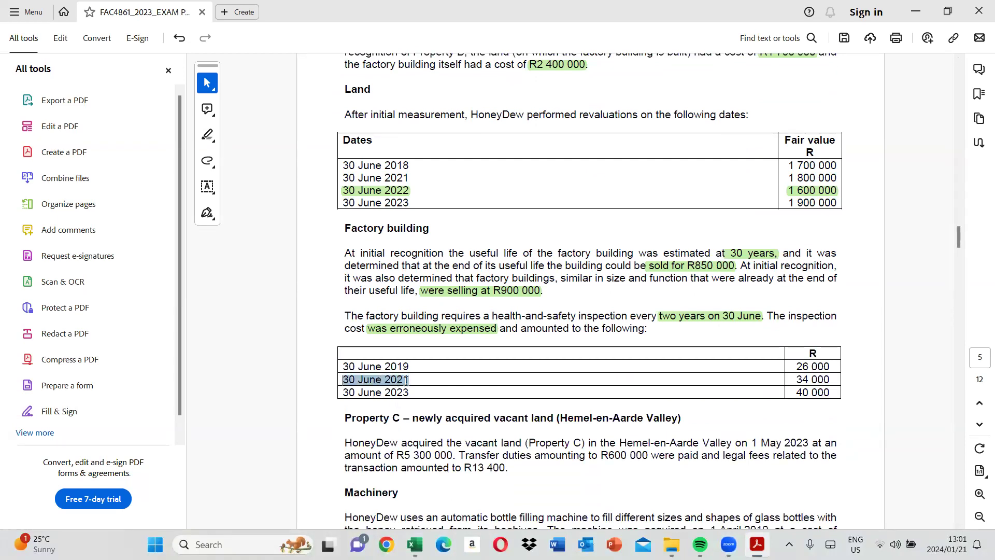
left_click(447, 362)
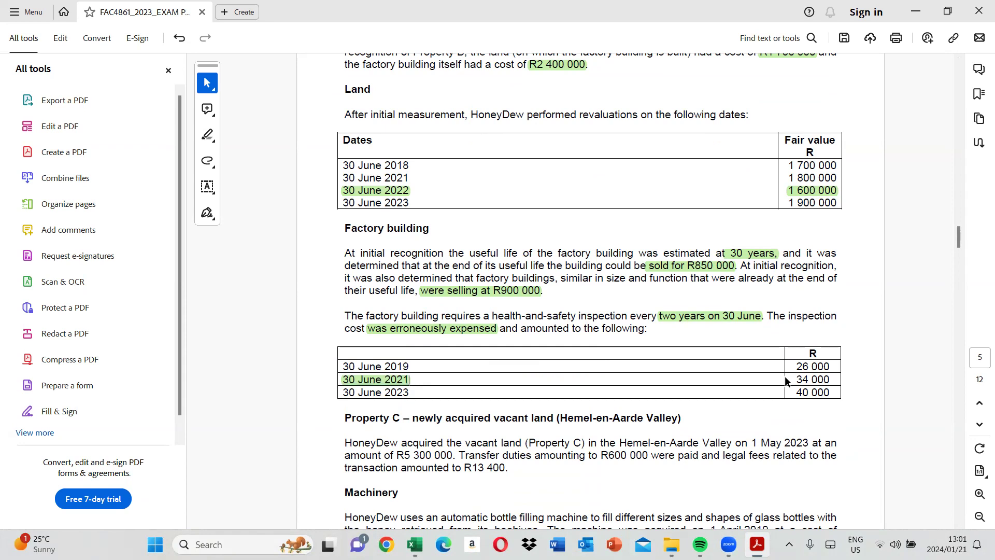
left_click_drag(791, 376, 832, 379)
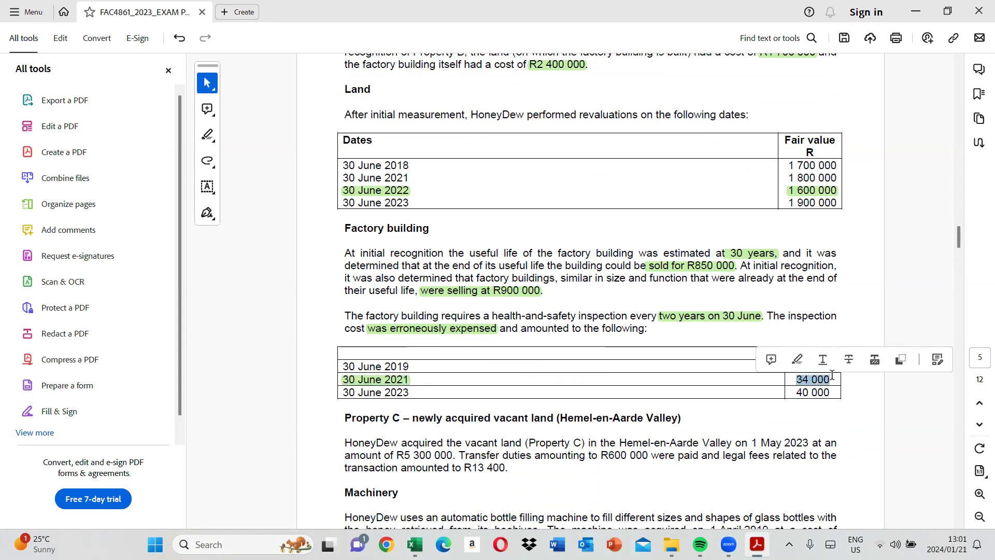
left_click(800, 357)
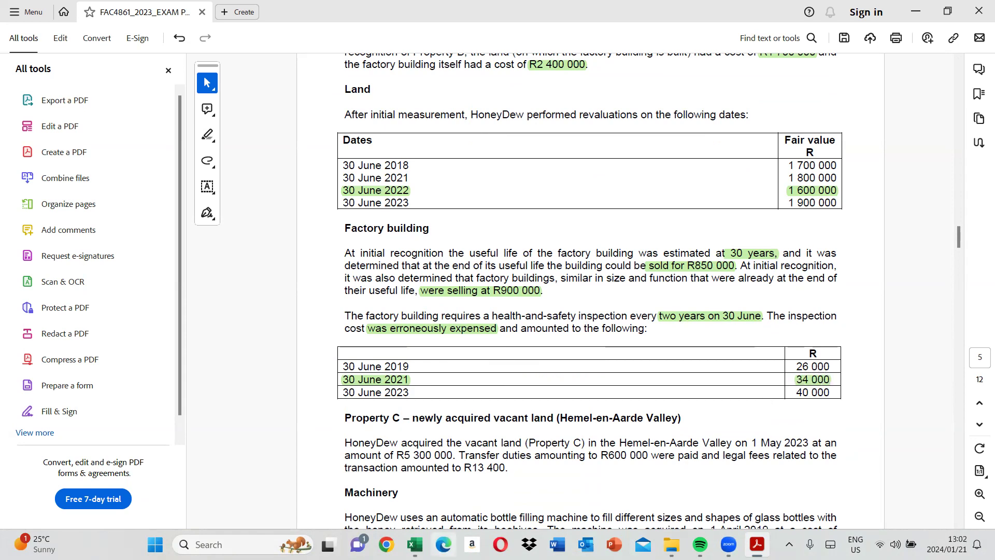
Return to the workbook and replace the Buildings cost in H55 with =2400000+34000, checking the cost figures in the exam PDF
left_click(415, 544)
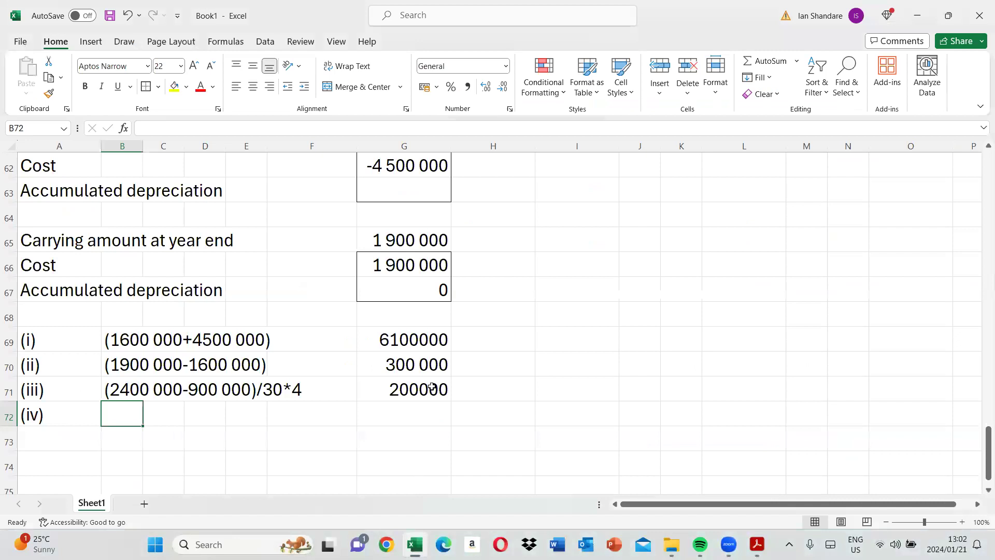
scroll(248, 218, "up", 1)
scroll(385, 210, "up", 3)
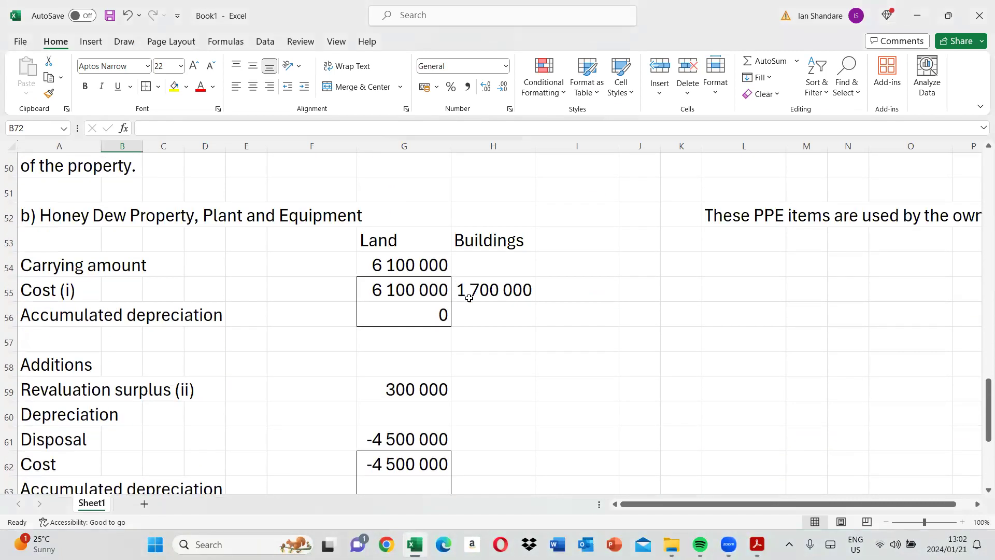
left_click(469, 298)
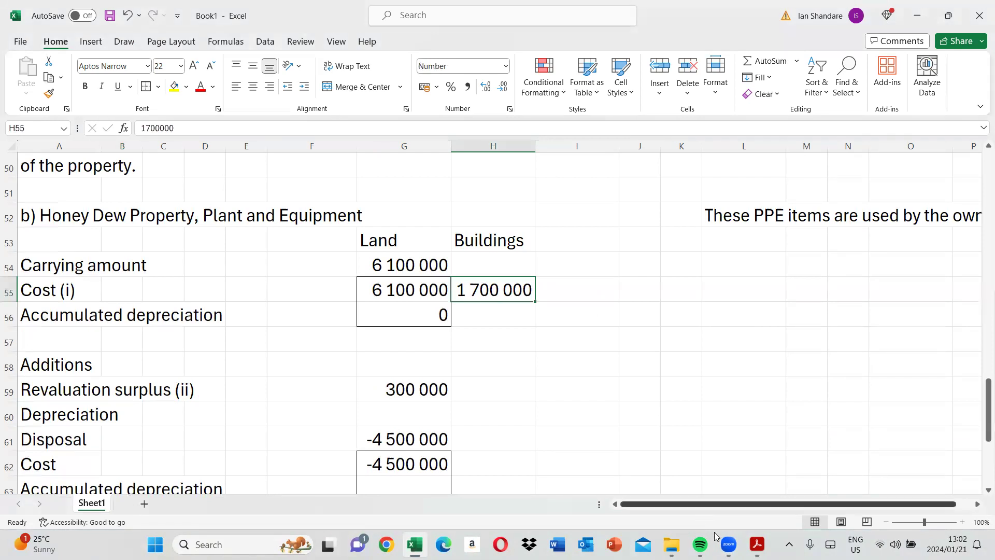
left_click(757, 545)
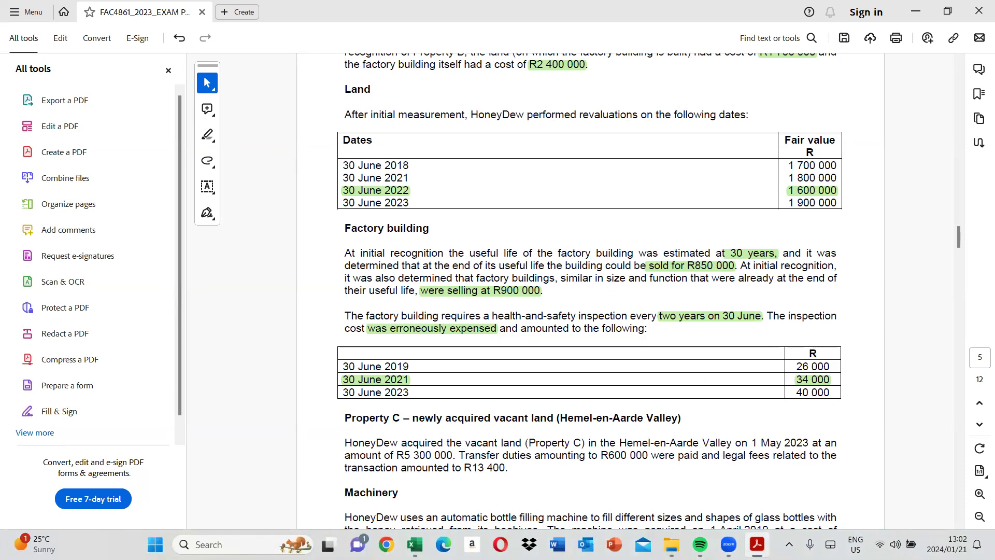
key("alt+Tab")
type("=2400")
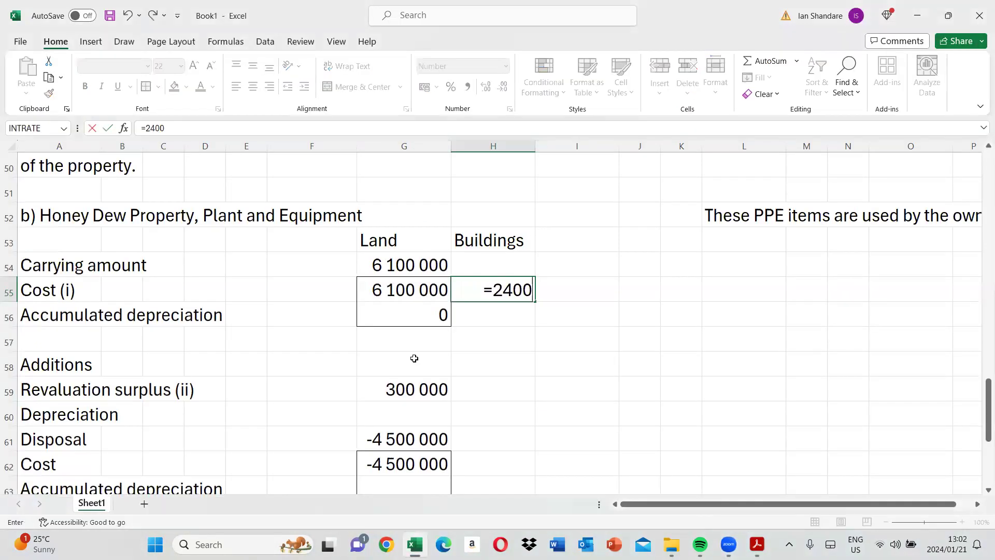
type("000+")
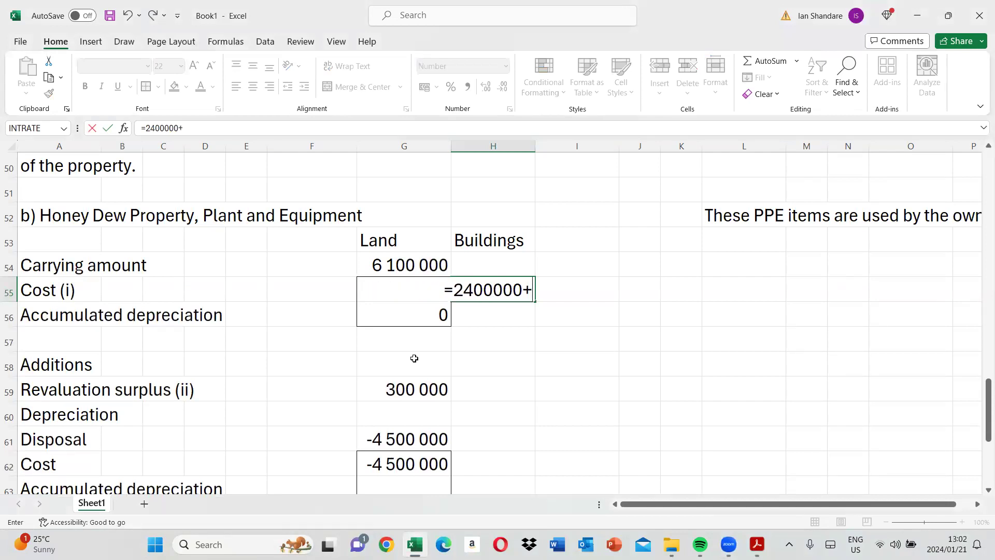
type("34000")
key("Return")
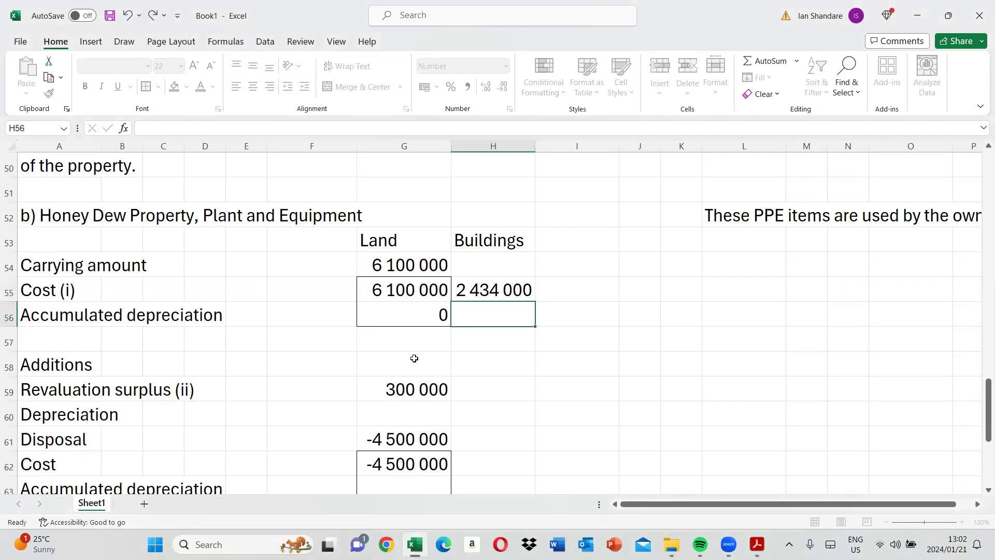
Add the working reference (v) to the opening Cost label in A55, making it Cost (i) (v)
left_click(50, 293)
left_click(179, 133)
type("(")
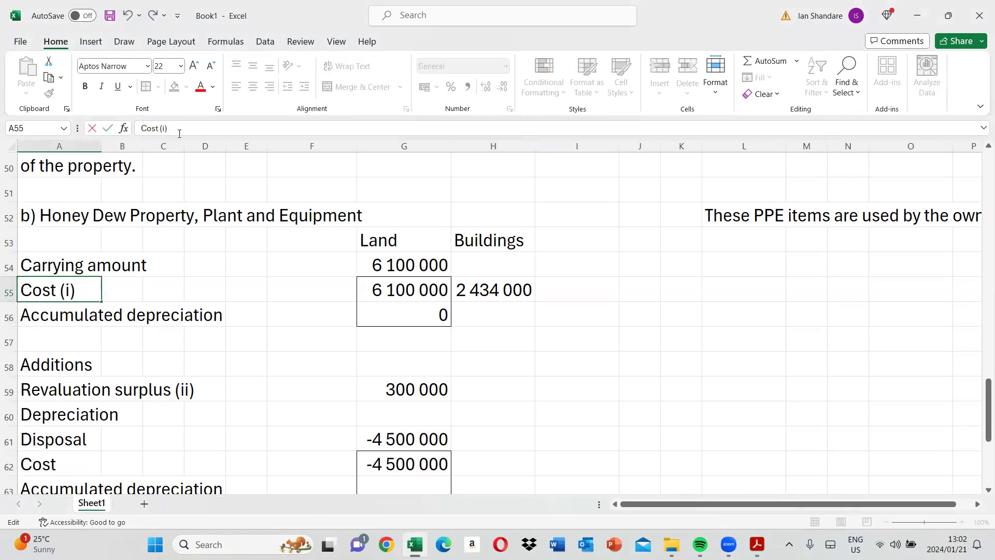
type("v)")
key("Return")
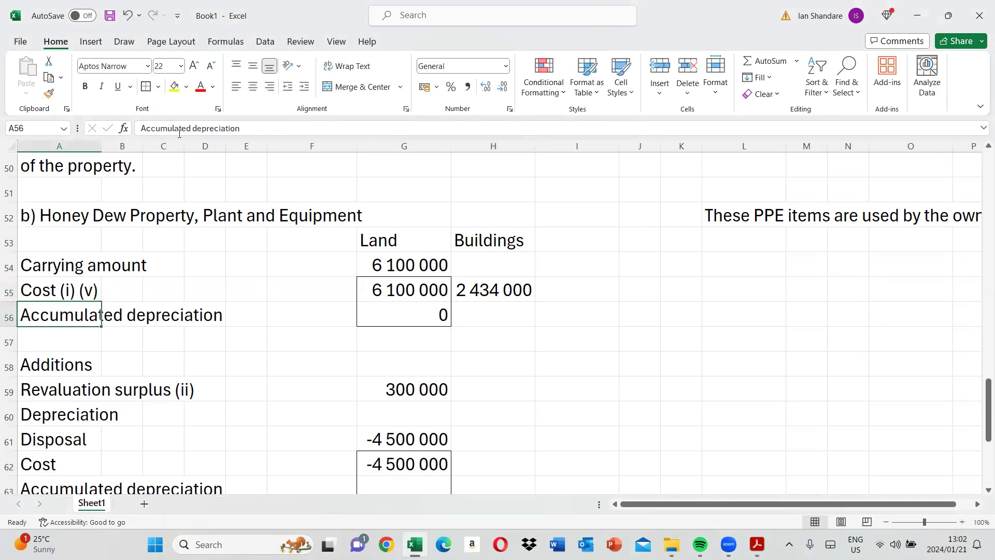
Enter the label (v) in A73 and the working 2400 000+34 000 in B73
scroll(980, 496, "down", 5)
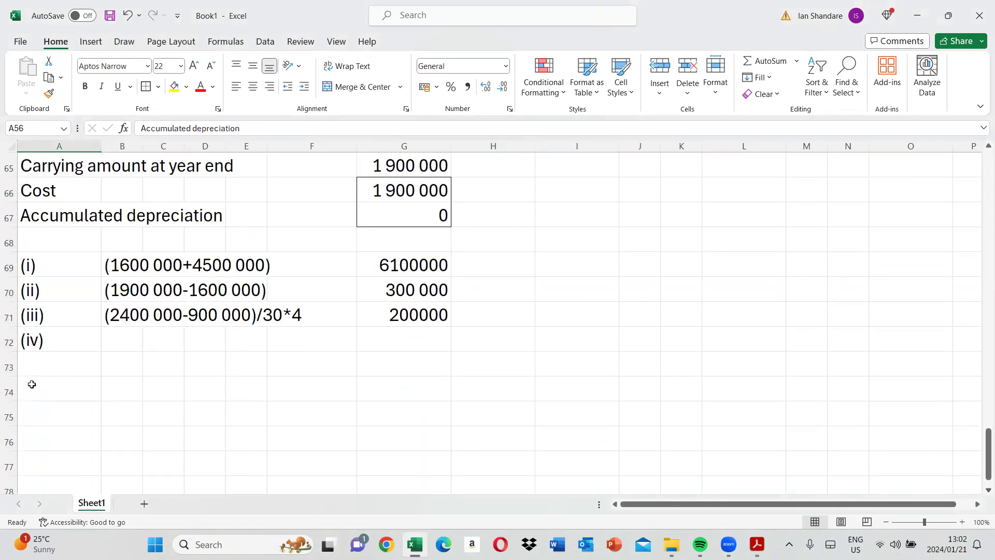
left_click(41, 369)
type("(")
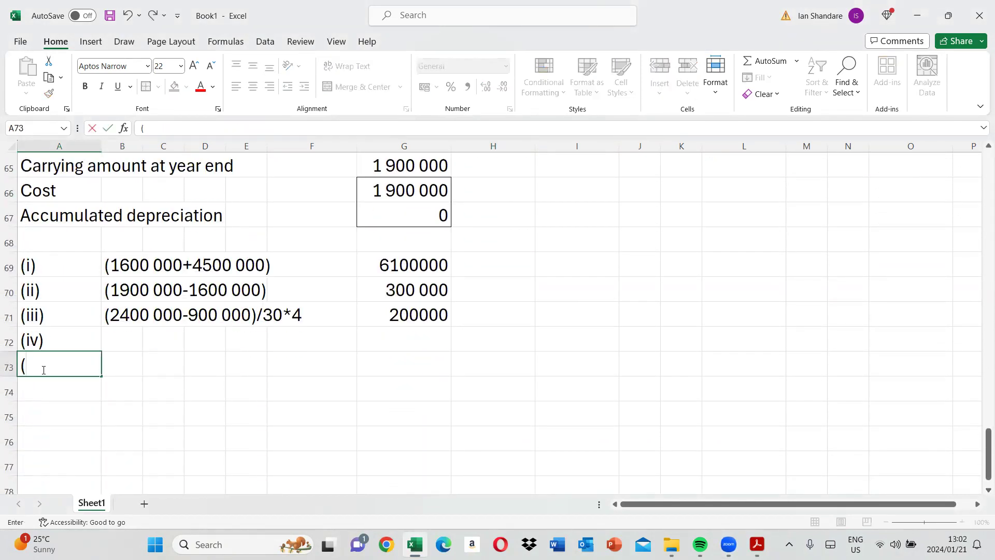
type("v)")
key("Tab")
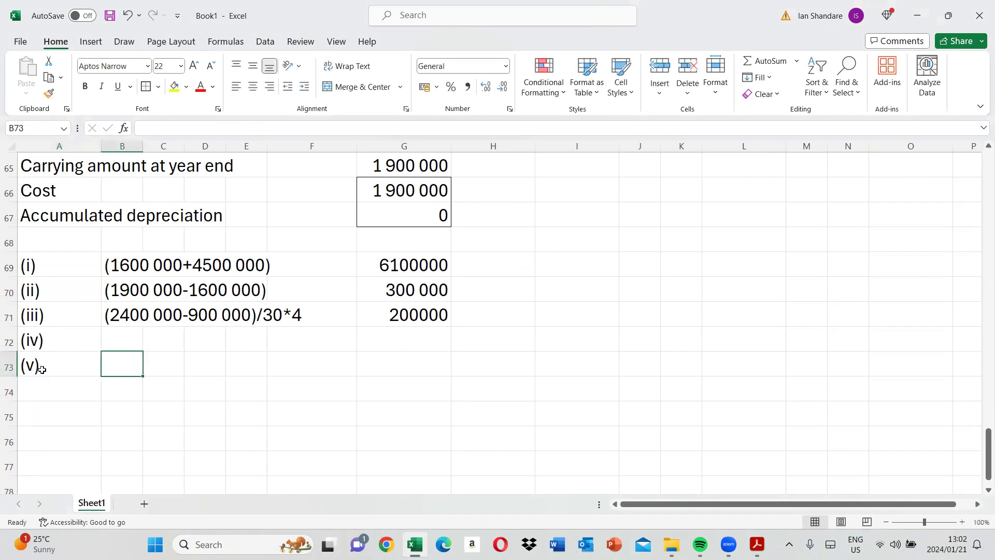
type("2400 000")
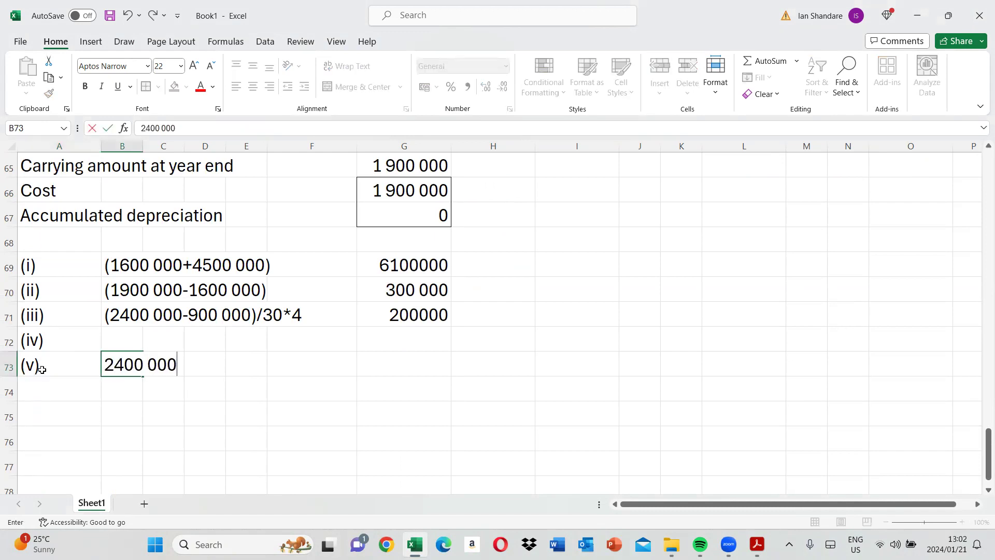
type("+34 000")
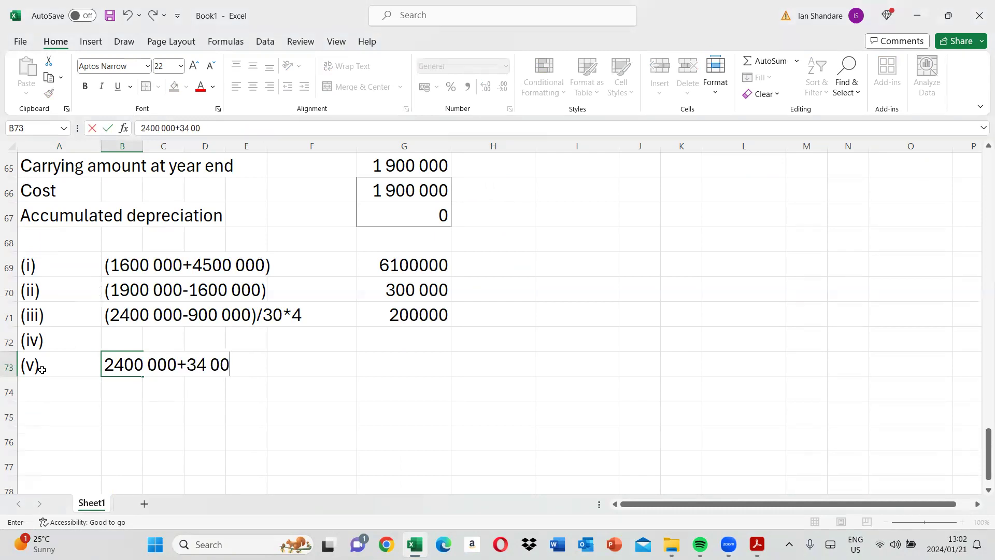
Calculate working (v) in G73 with the formula =2400000+34000
key("Tab")
key("Tab")
key("Tab")
key("Tab")
key("Tab")
type("=")
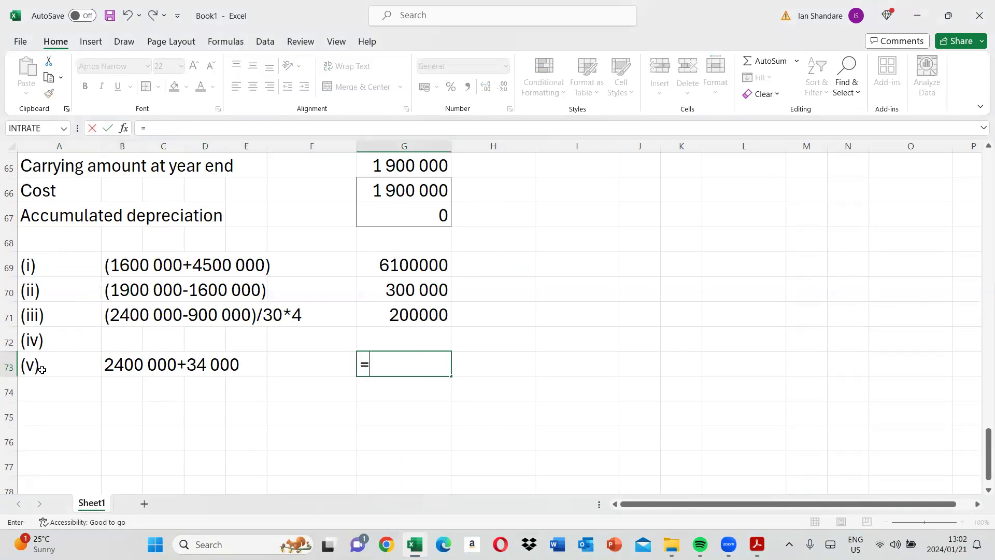
type("240000")
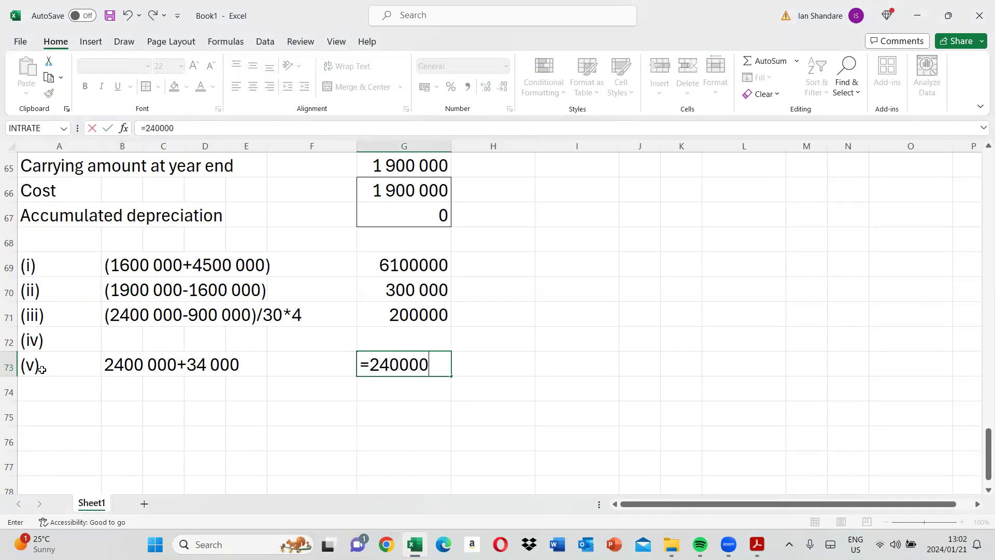
type("0+34000")
key("ctrl+Return")
key("Return")
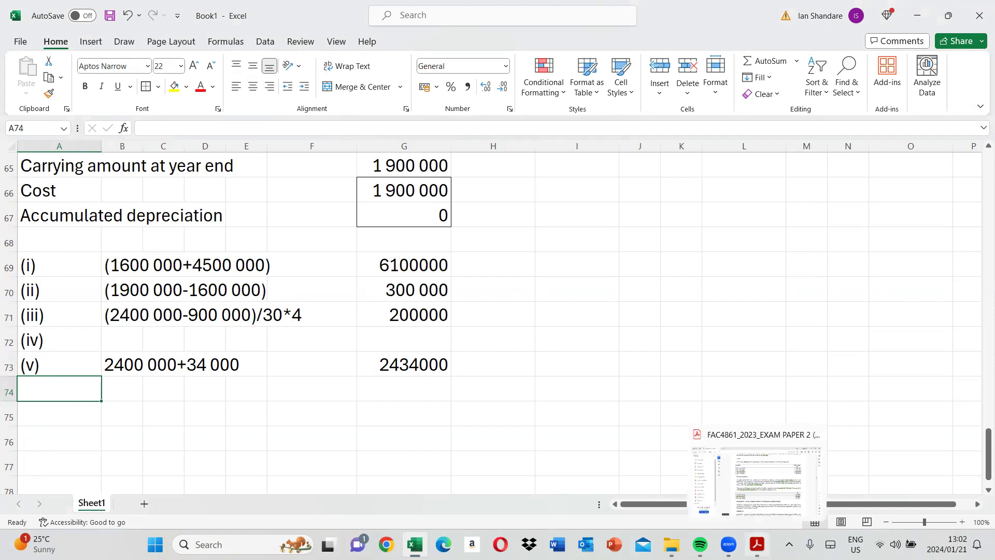
Check the inspection costs in the exam PDF and enter the working (34000/2) in B72 of the workbook
left_click(757, 544)
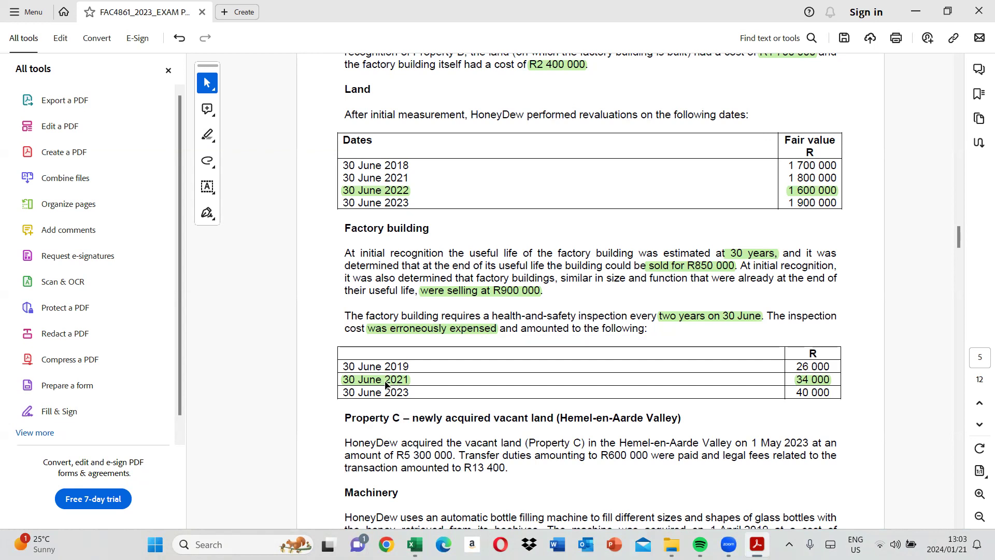
double_click(801, 367)
left_click(794, 348)
key("alt+Tab")
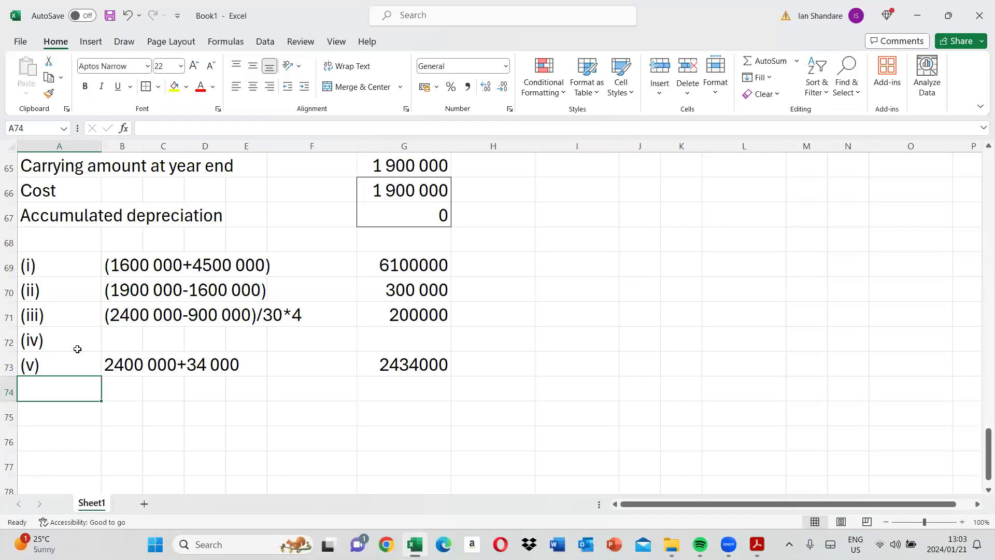
left_click(122, 340)
type("(")
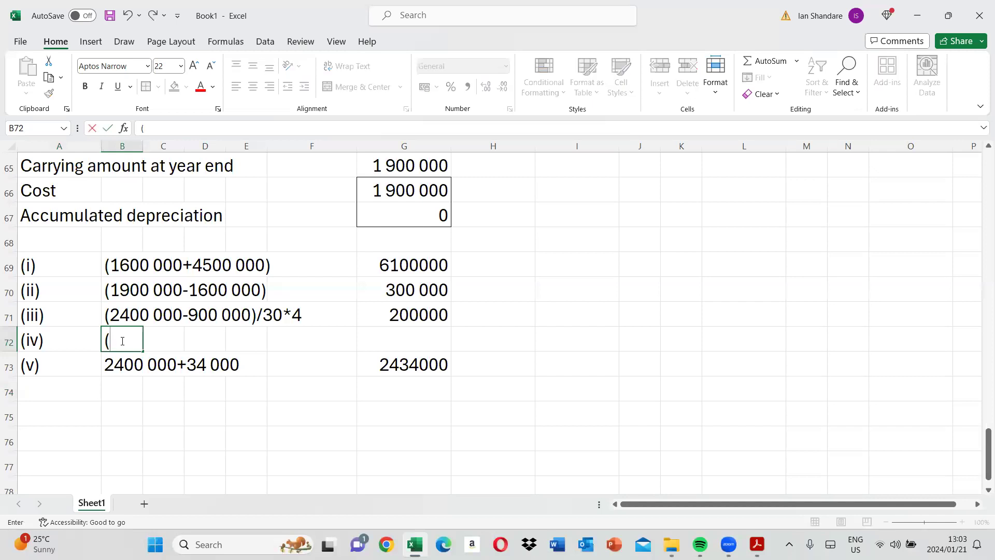
type("34000/2)")
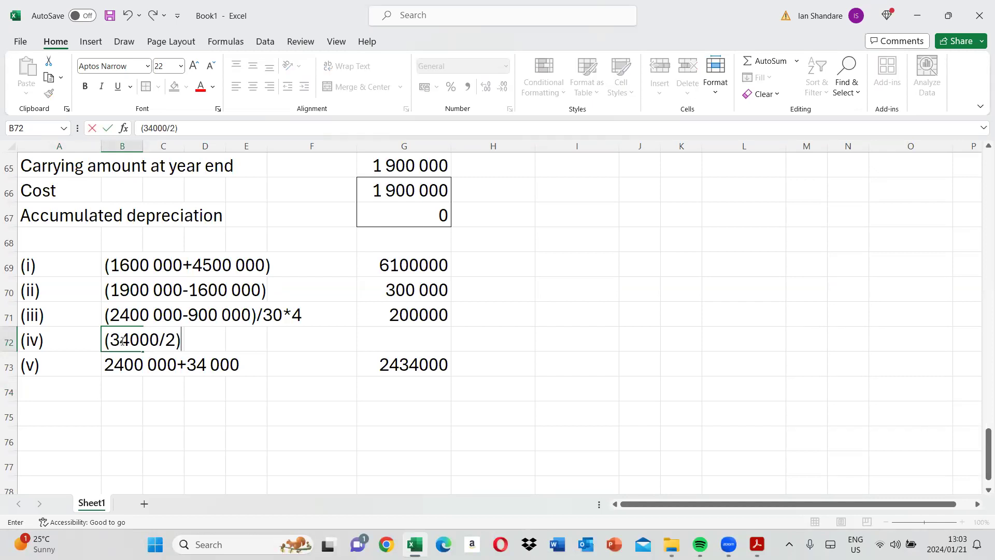
Calculate working (iv) in G72 with the formula =34000/2
key("Right")
key("Right")
key("Right")
key("Right")
key("Right")
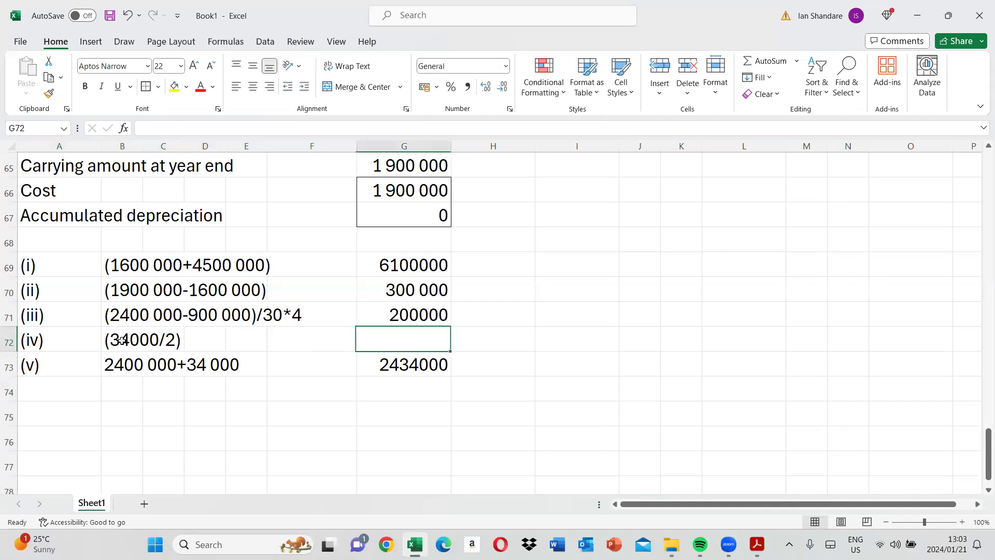
type("=3400")
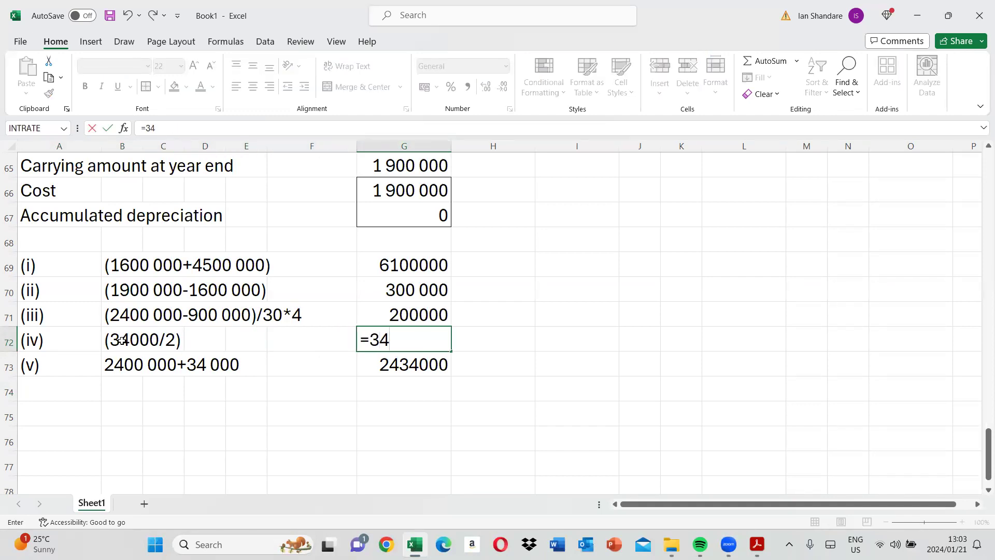
type("2")
key("Return")
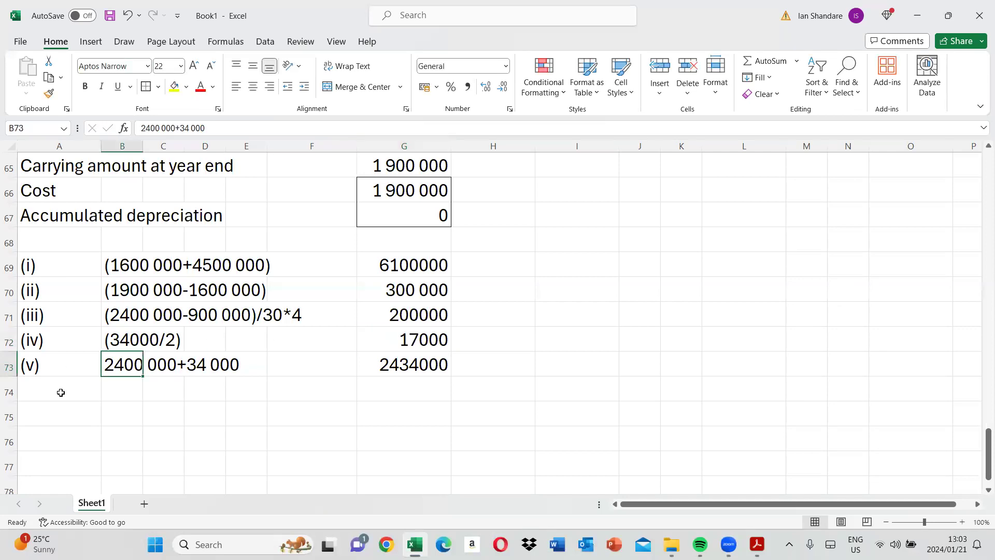
Enter the label (vi) in A74 and the working Total accumulated depreciation (17000+200 000) in B74
left_click(29, 395)
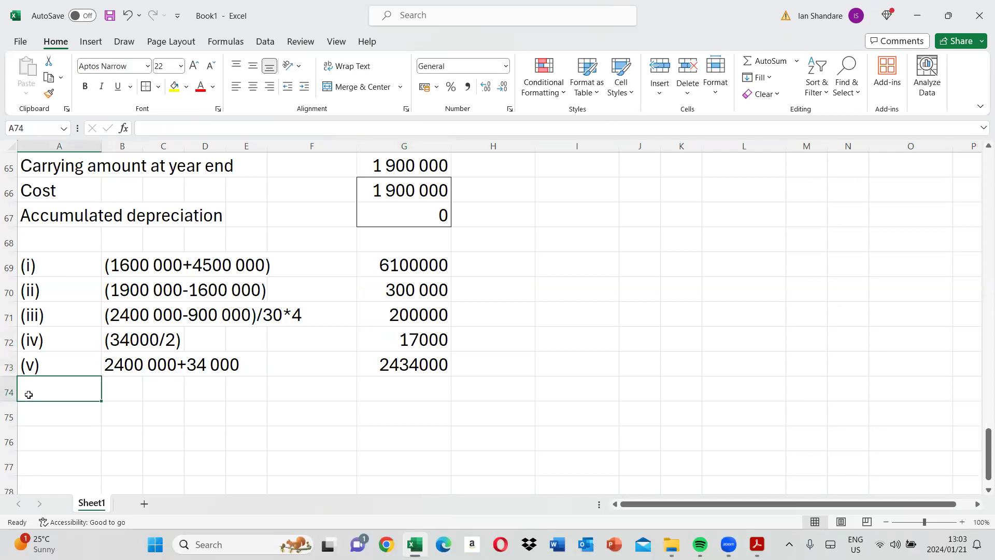
type("(")
type("v)")
type("i")
key("Tab")
type("Total acc")
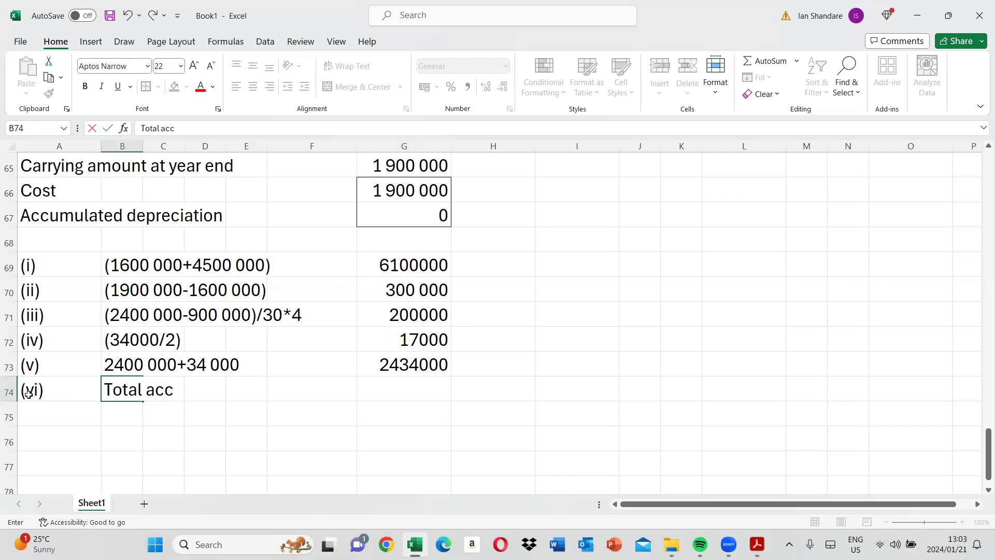
type("umulated d")
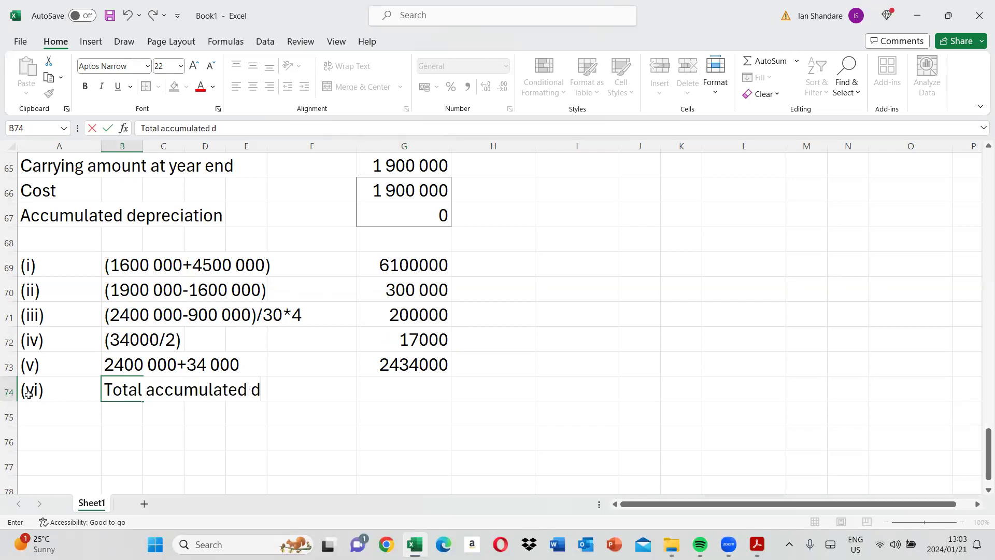
type("epreciation ")
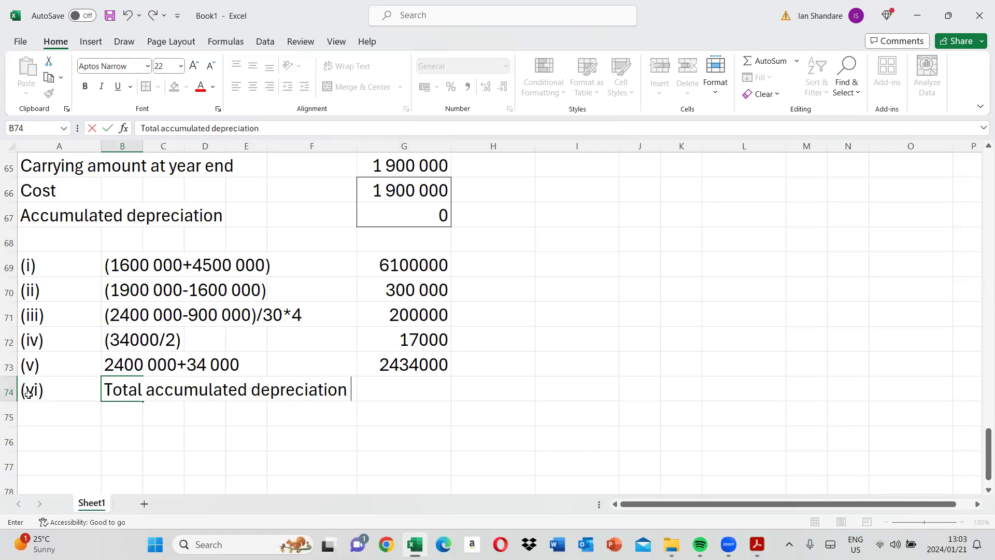
type("(1700")
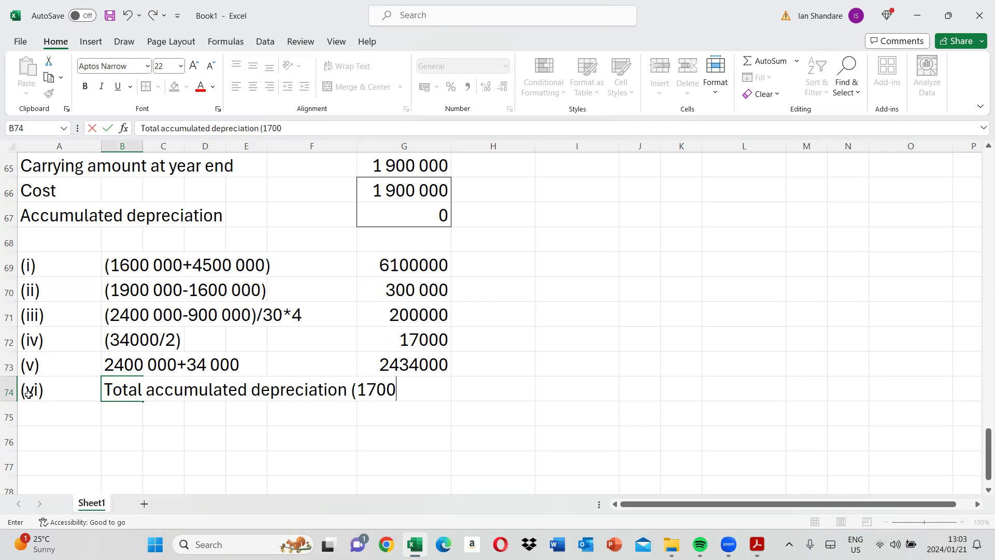
type("0+")
type("200 000)")
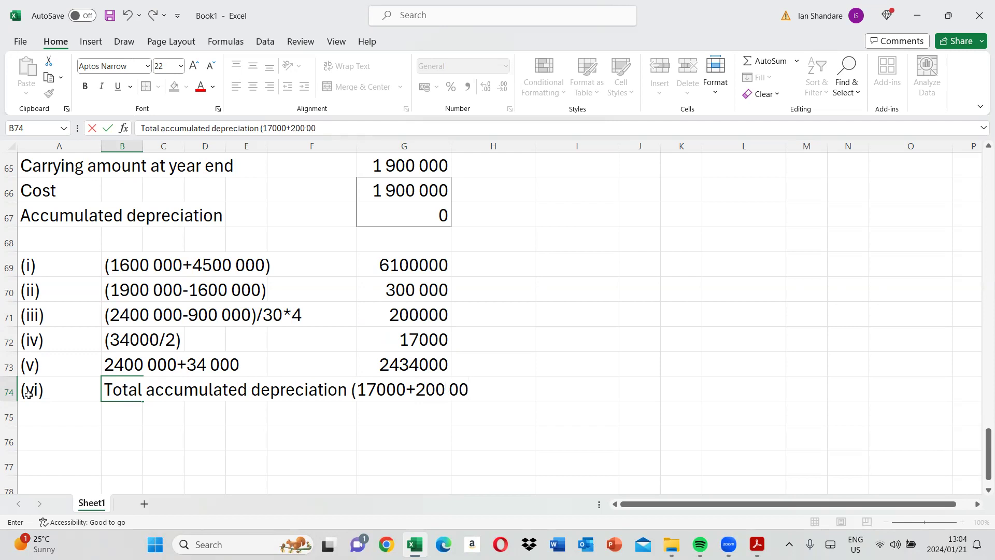
Calculate working (vi) in I74 with the formula =17000+200000
key("Tab")
key("Right")
key("Right")
key("Right")
key("Right")
key("Right")
key("Right")
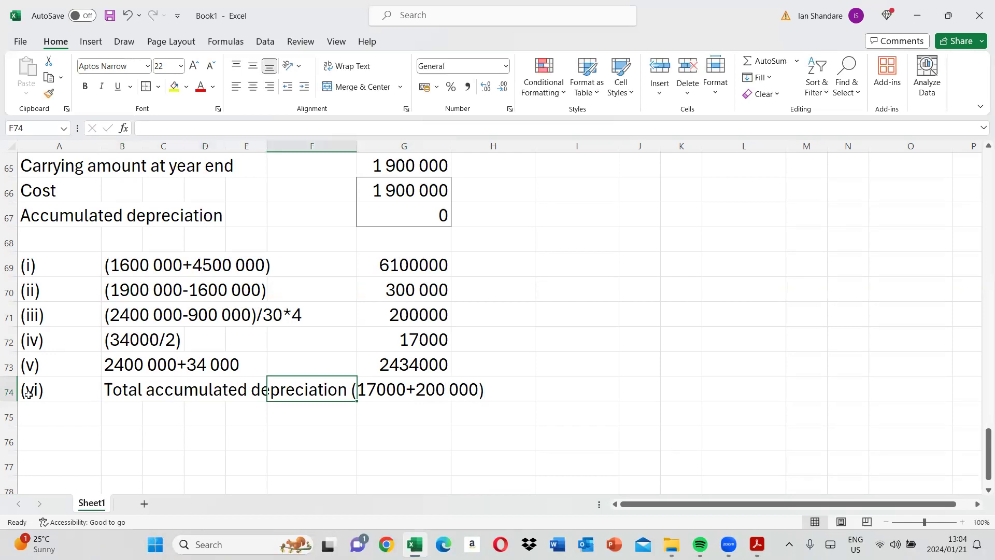
type("=17")
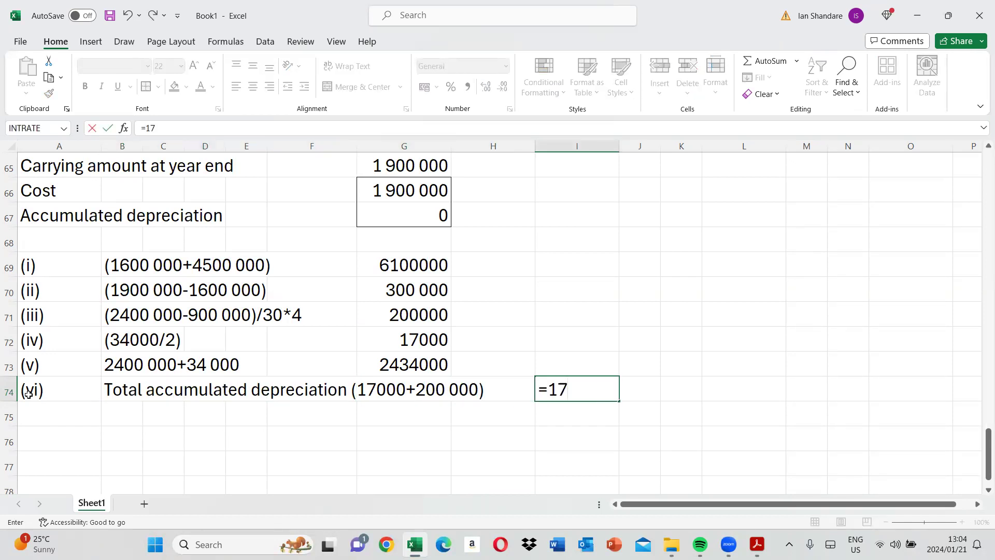
type("000+200000")
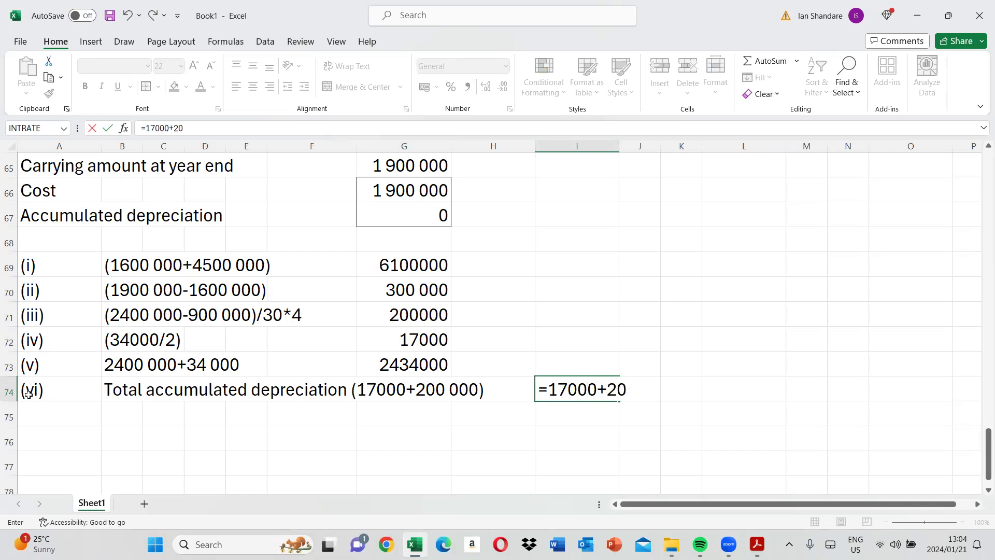
left_click(28, 394)
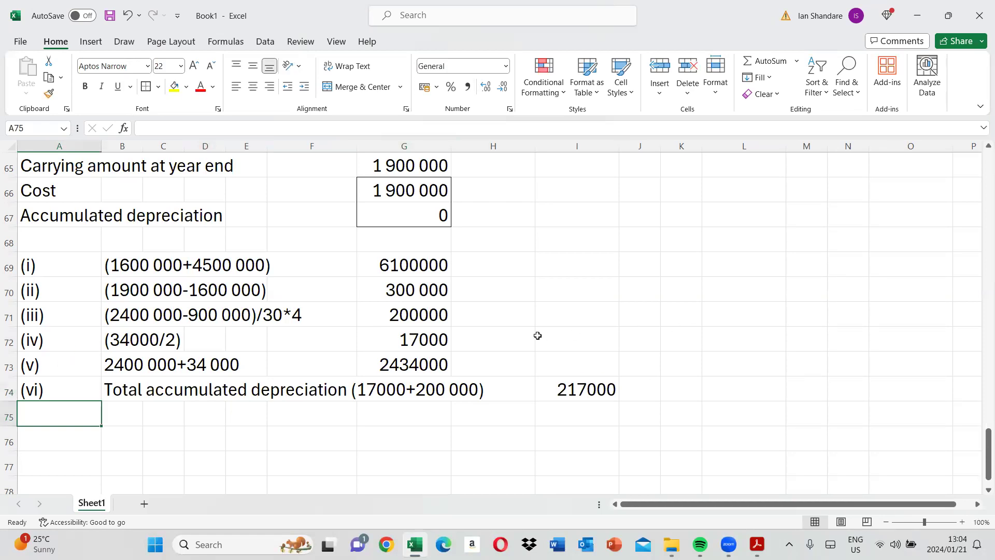
Set the Buildings accumulated depreciation in H56 to the negative of working (vi) with the formula =-I74
scroll(536, 336, "up", 4)
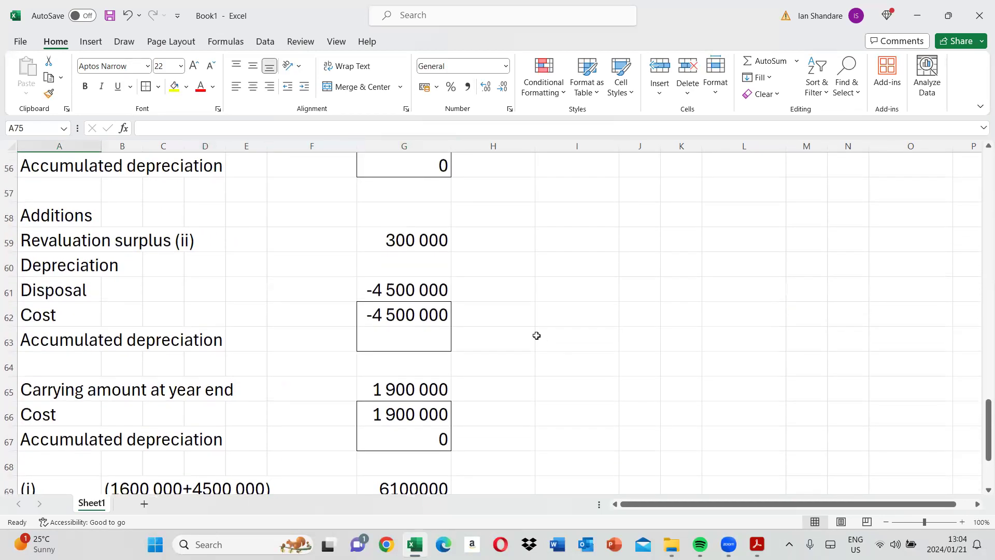
scroll(537, 336, "up", 1)
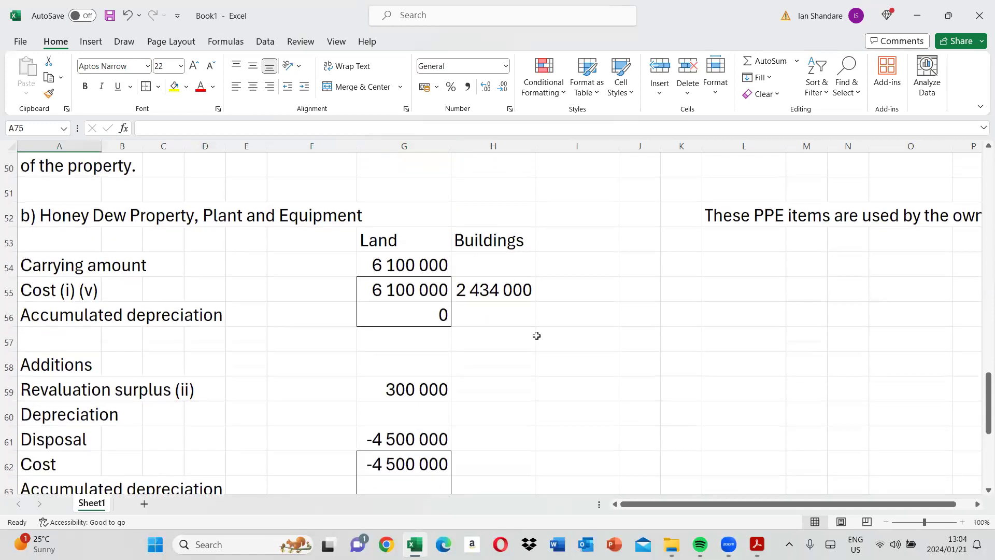
left_click(499, 315)
type("=-")
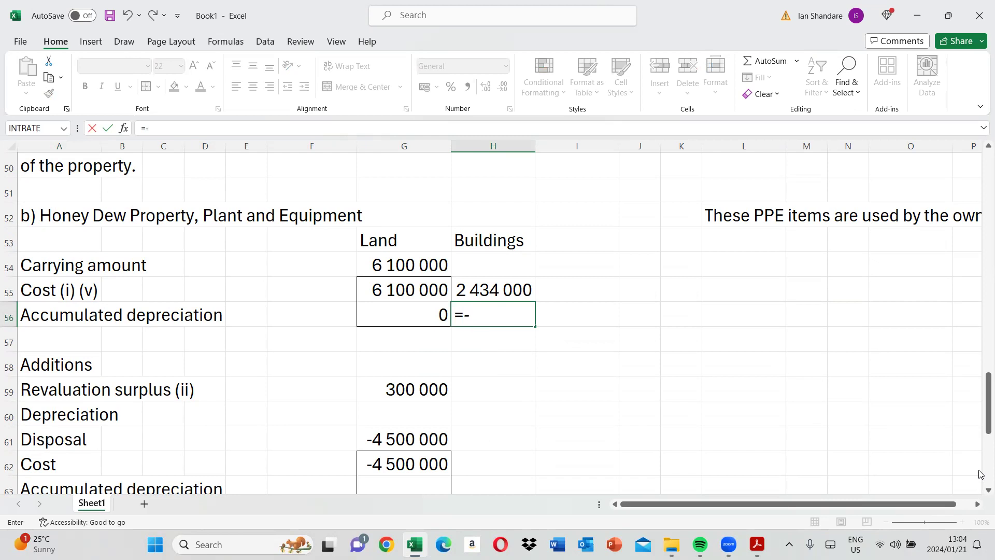
scroll(936, 462, "down", 4)
left_click(586, 439)
key("Return")
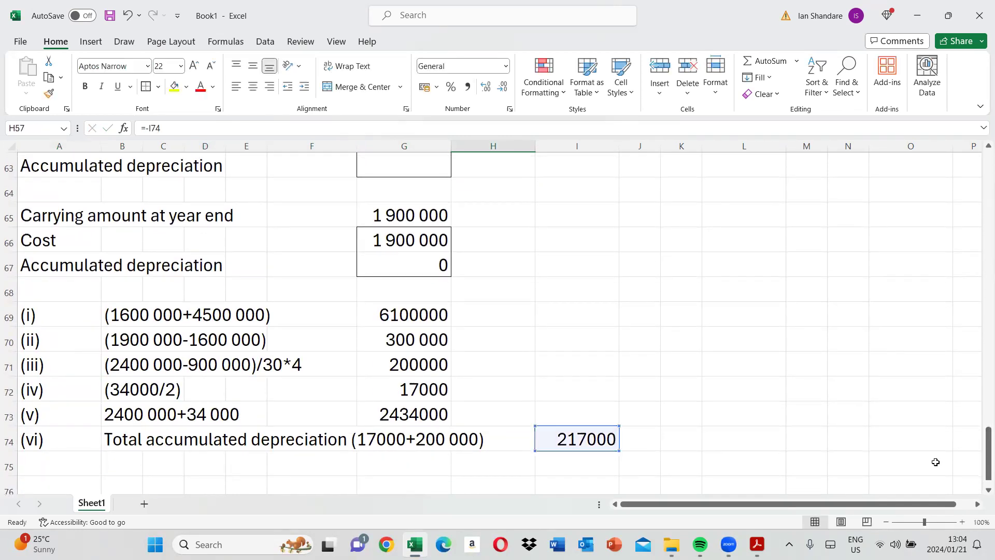
Outline the Buildings cost and accumulated depreciation cells H55:H56 with an outside border
scroll(510, 238, "up", 2)
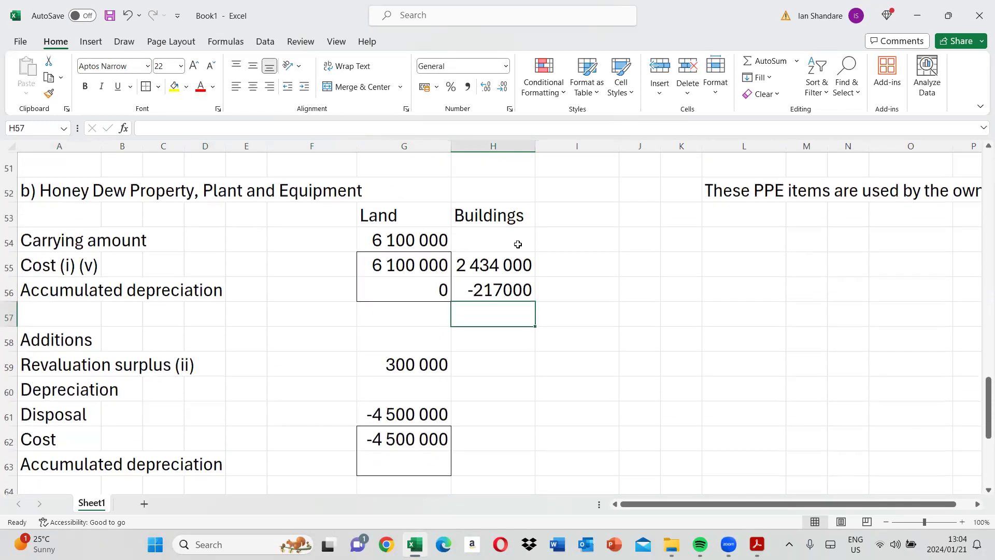
left_click(490, 269)
key("shift+Down")
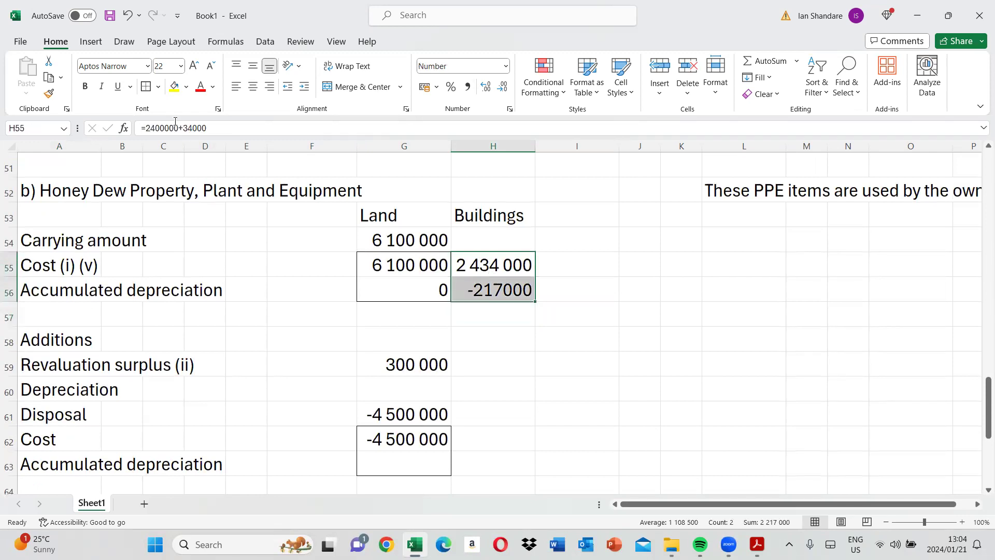
Calculate the Buildings carrying amount in H54 as the SUM of the cost and accumulated depreciation in H55:H56
left_click(500, 240)
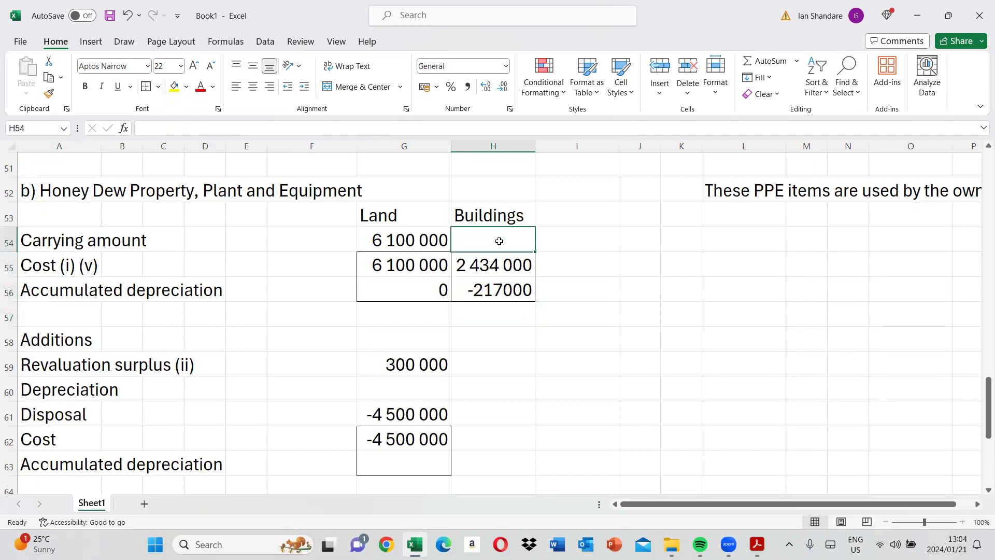
type("=sum(")
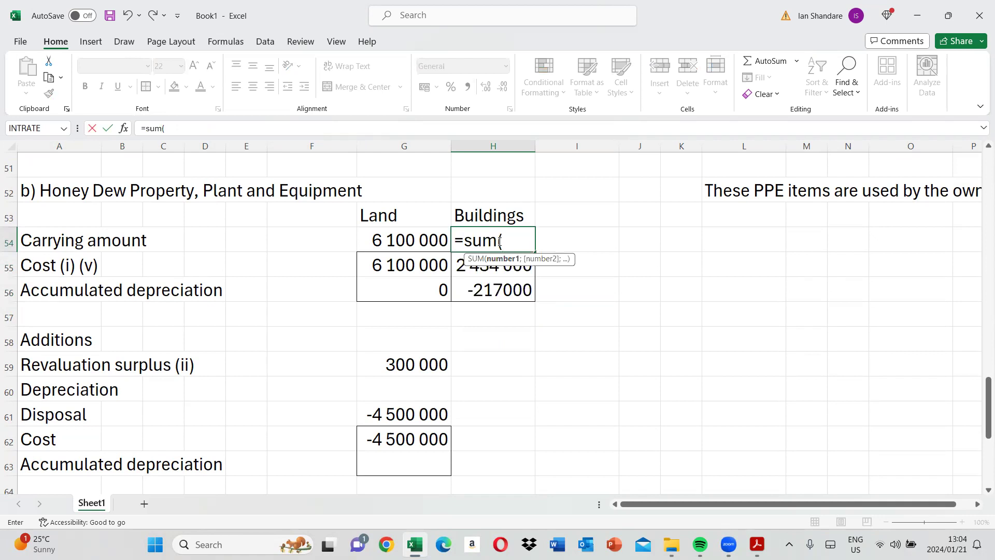
left_click_drag(456, 270, 461, 280)
key("Return")
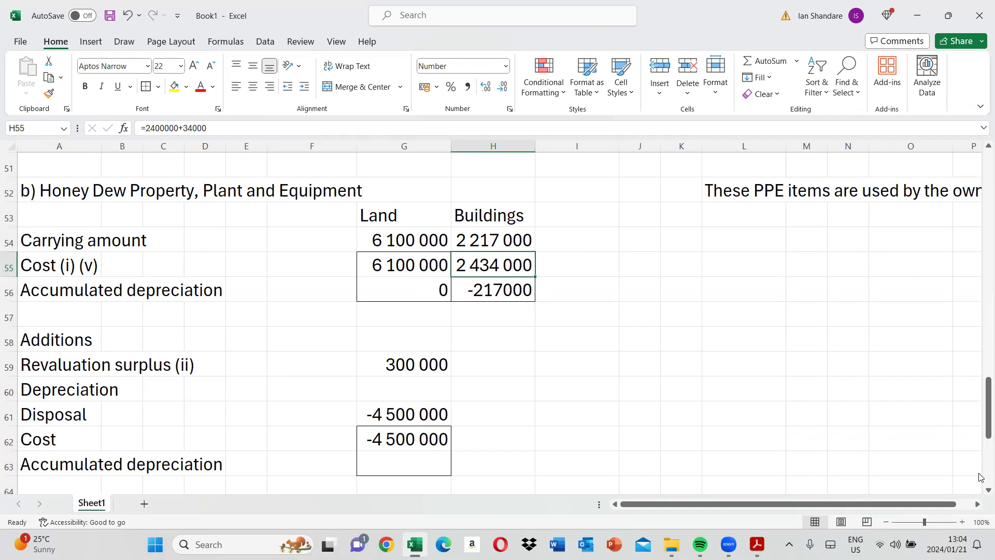
Insert a new row at row 68 and enter the heading workings in A69, directly above working (i)
scroll(980, 476, "down", 4)
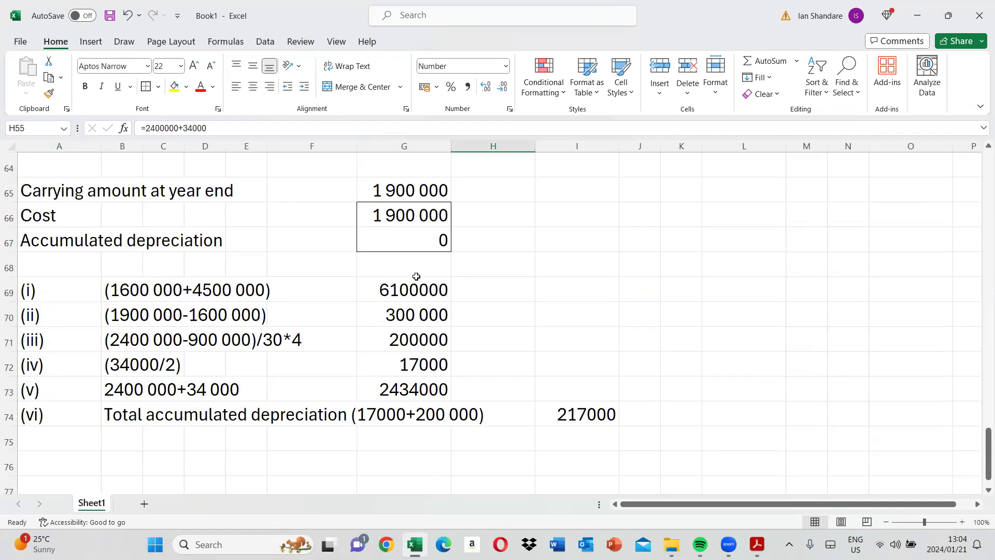
scroll(416, 276, "up", 1)
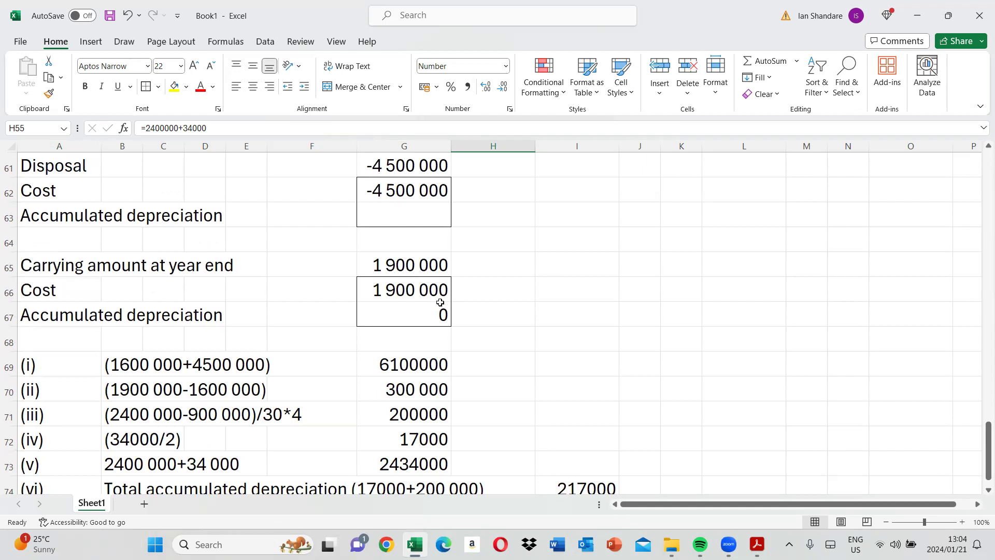
scroll(448, 336, "down", 1)
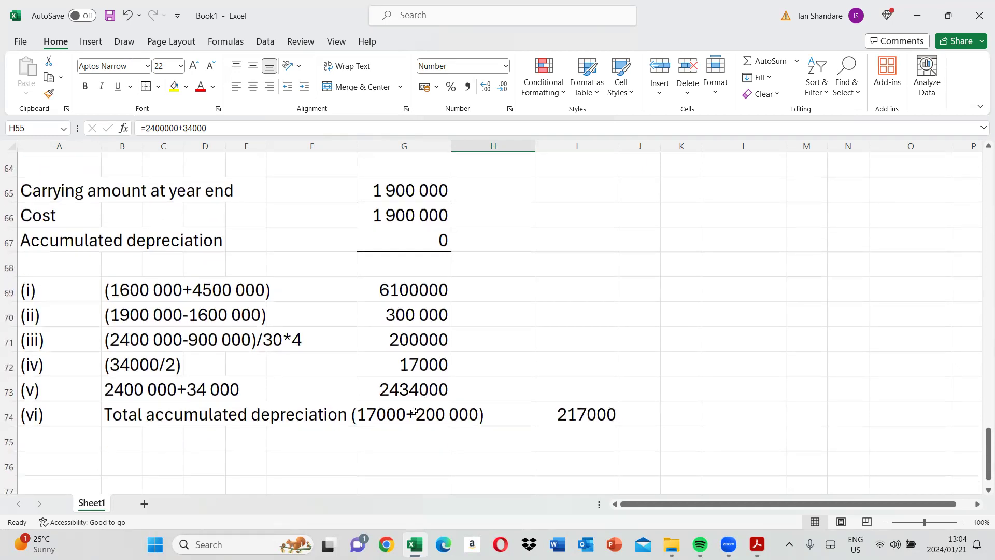
left_click(413, 412)
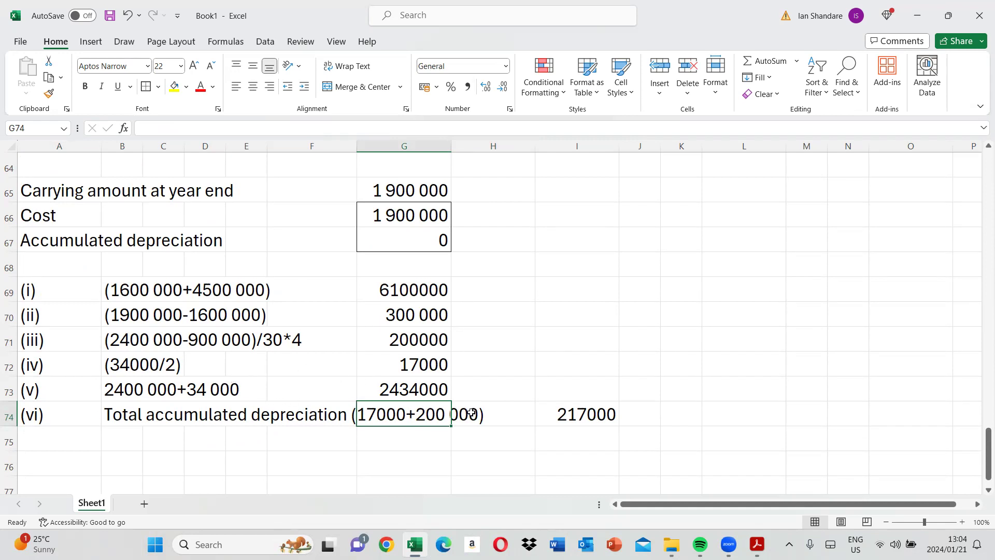
scroll(472, 407, "up", 1)
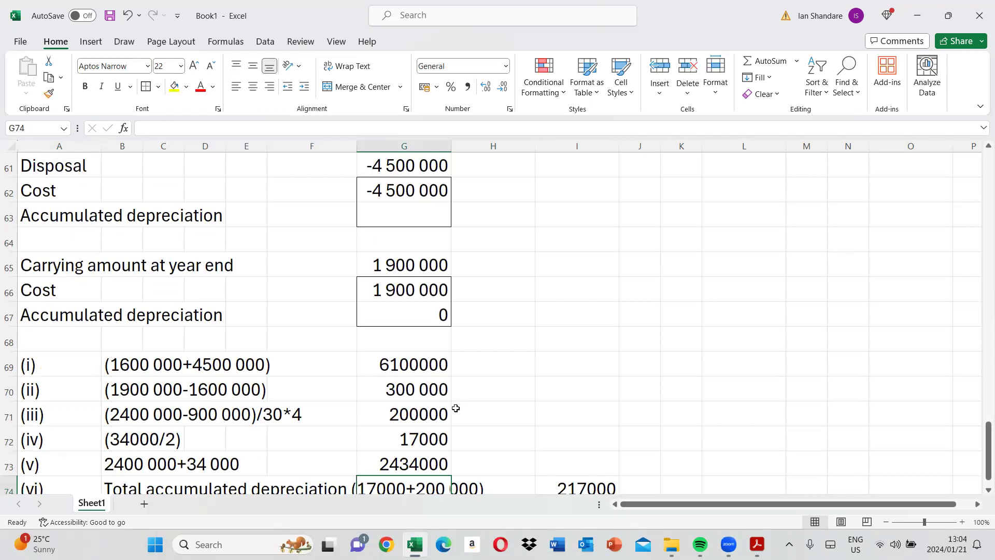
scroll(455, 408, "down", 2)
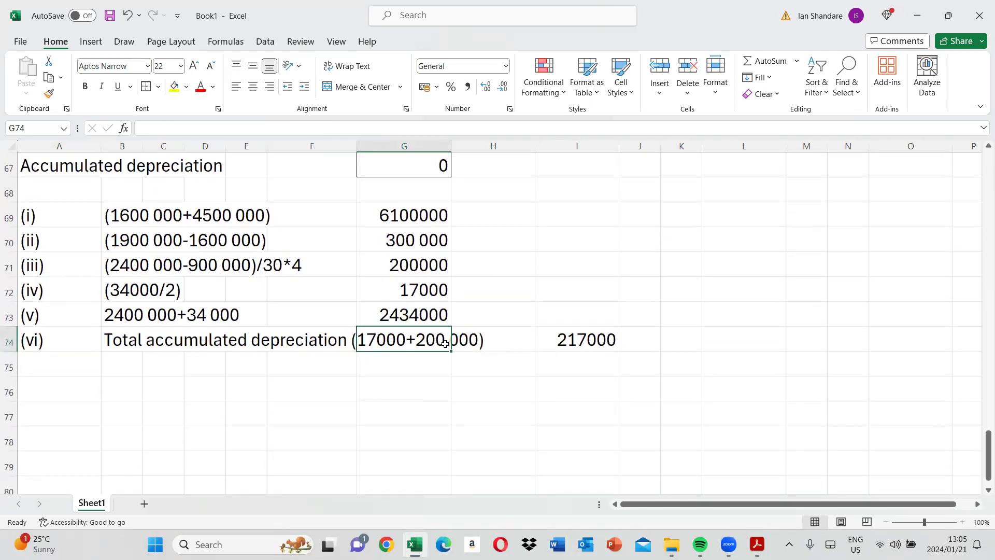
scroll(445, 344, "up", 1)
left_click(9, 268)
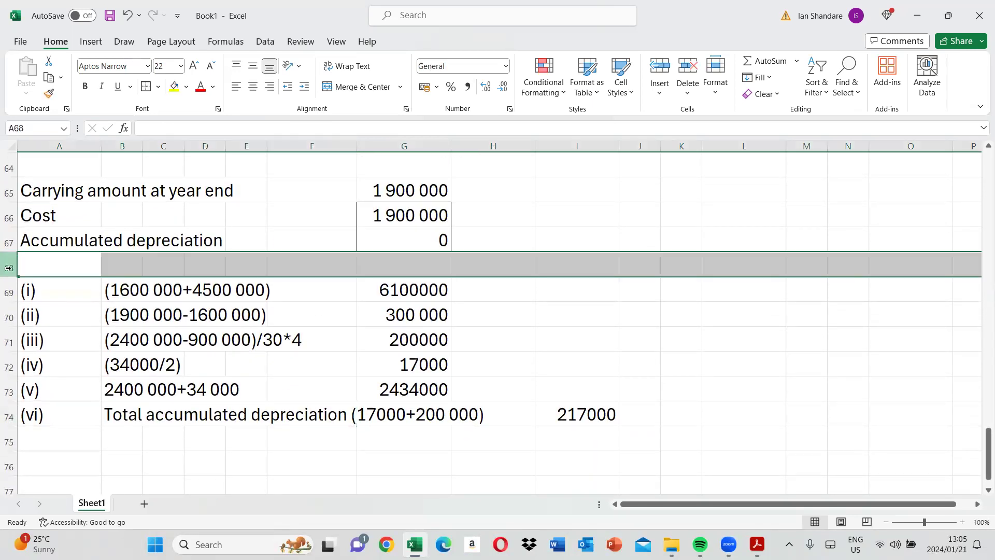
right_click(25, 268)
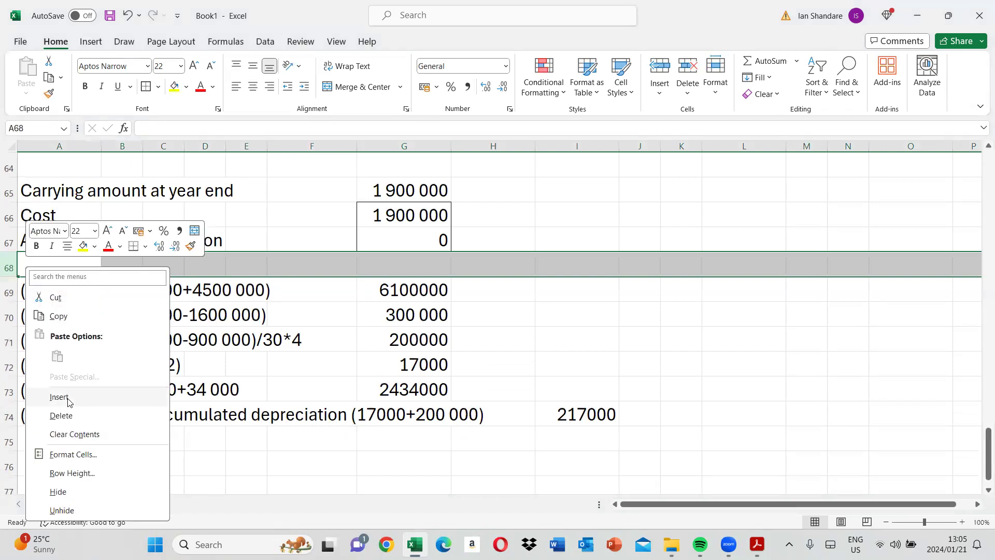
left_click(68, 402)
left_click(57, 299)
type("workings")
key("Return")
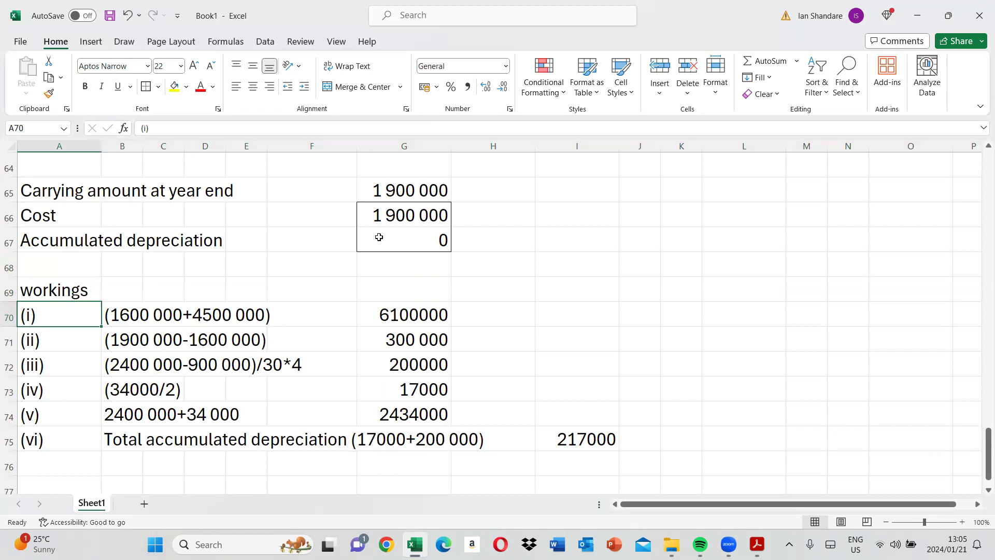
Enter 0 as the Buildings revaluation surplus in H59
left_click(415, 239)
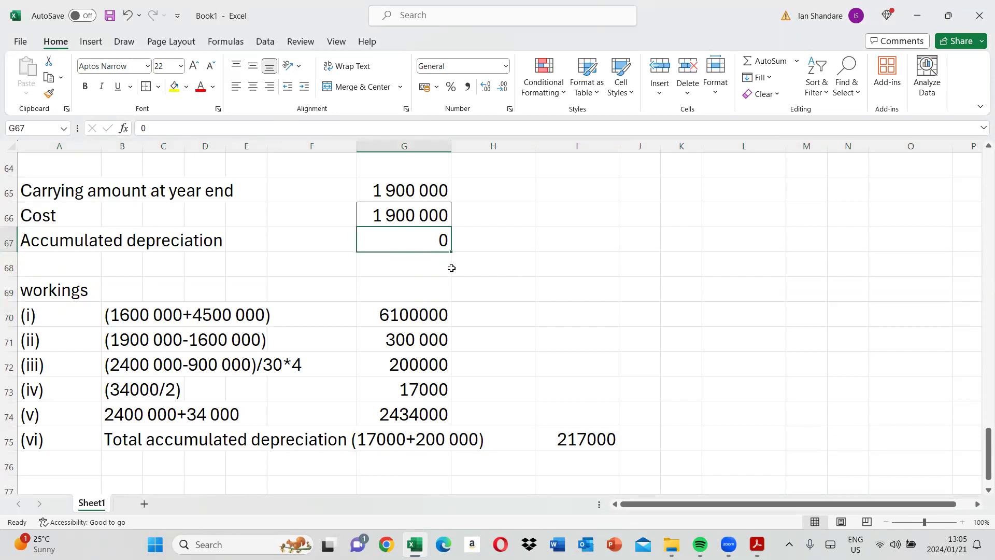
left_click(493, 245)
scroll(496, 255, "up", 3)
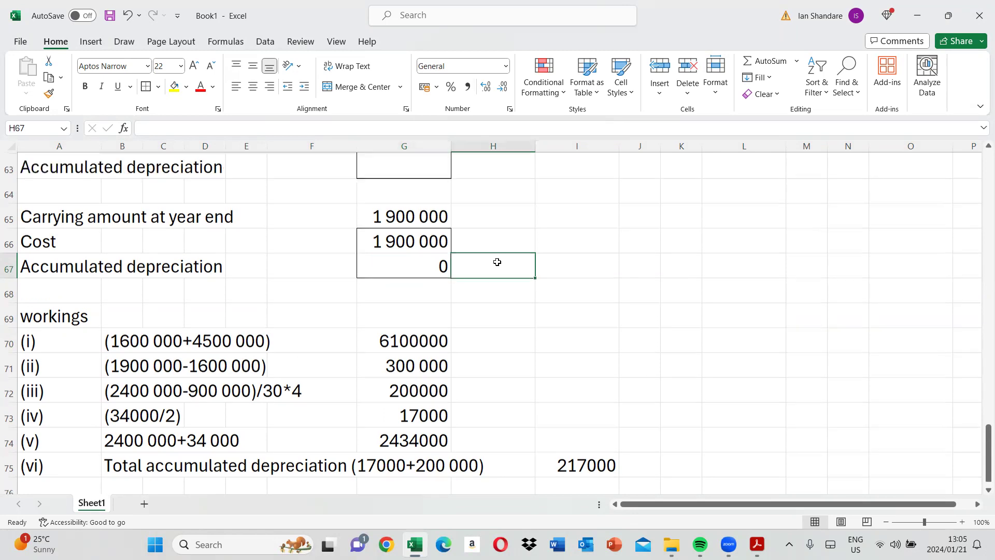
scroll(524, 279, "up", 1)
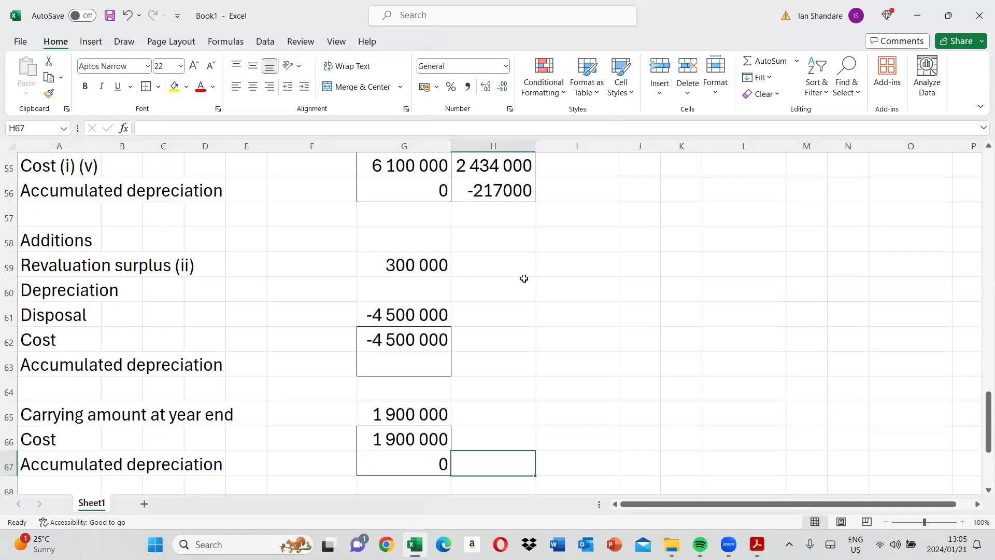
left_click(492, 274)
type("0")
key("Return")
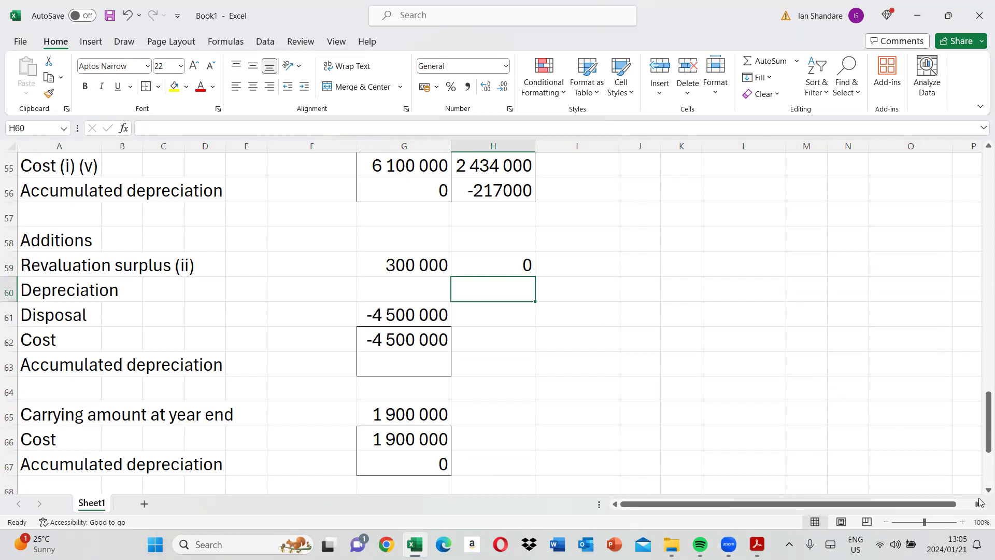
scroll(980, 500, "down", 3)
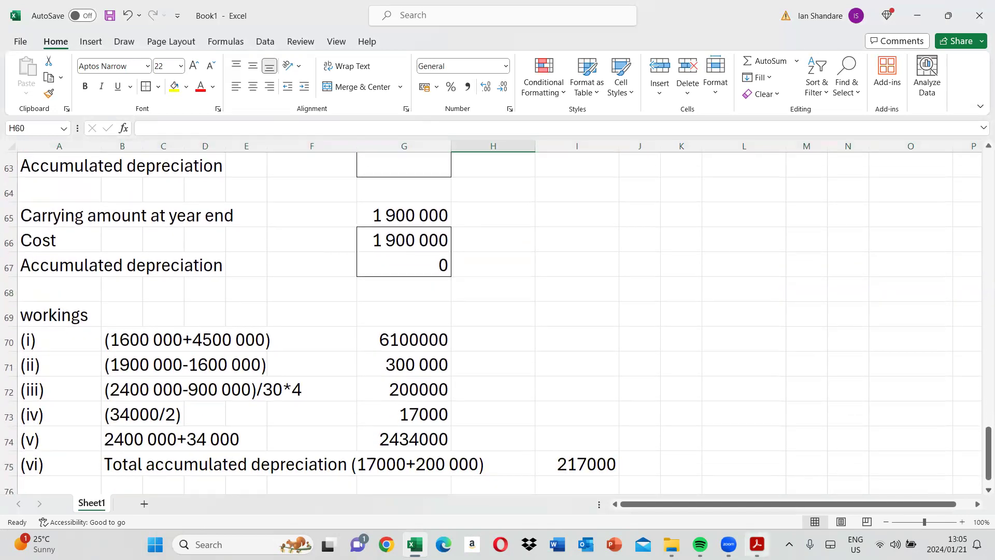
scroll(983, 490, "down", 2)
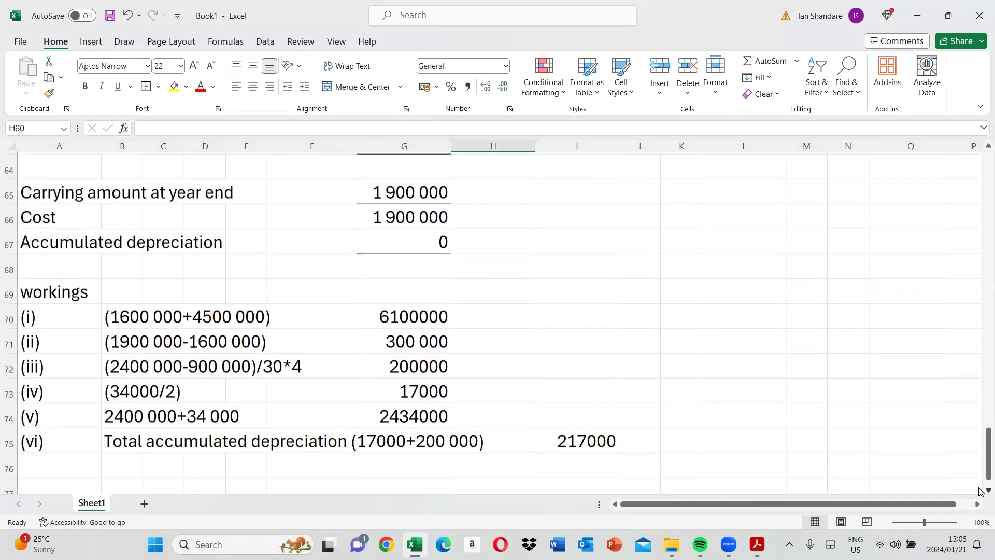
left_click(80, 392)
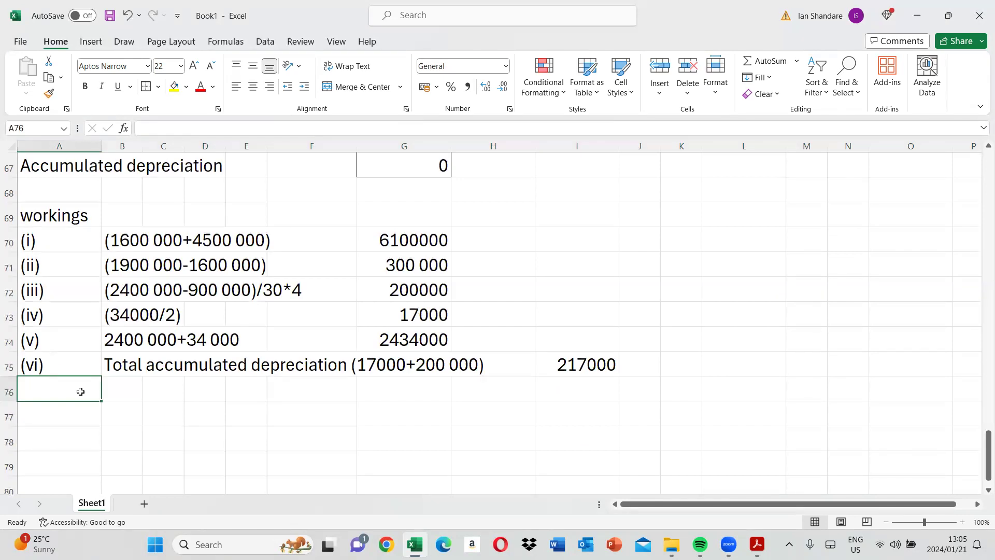
type("(vii)")
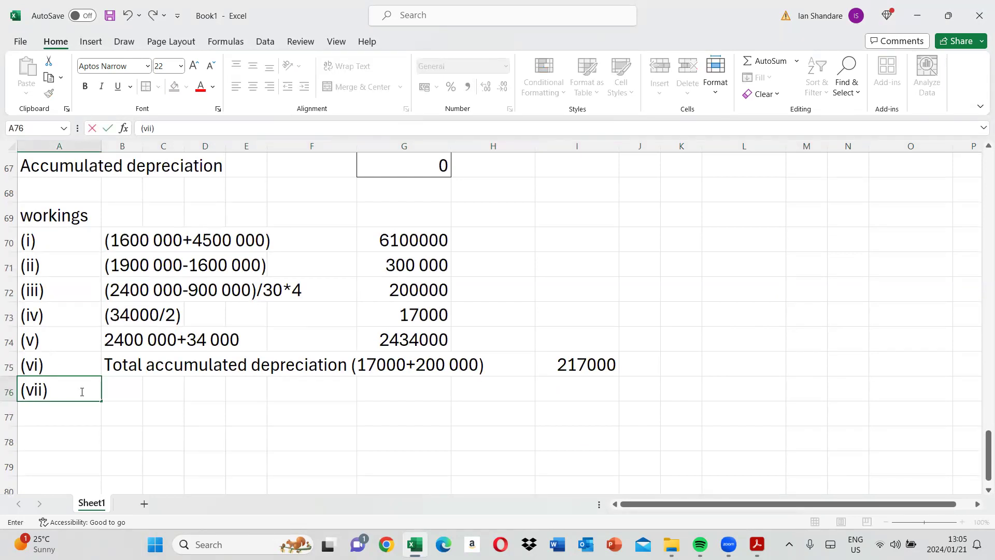
key("Tab")
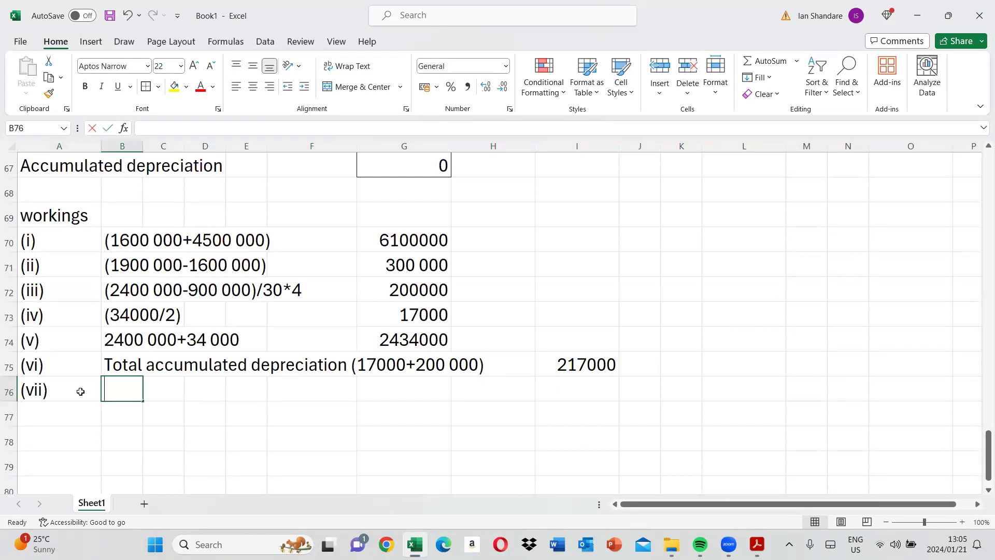
type("(25")
key("BackSpace")
type("400000-900")
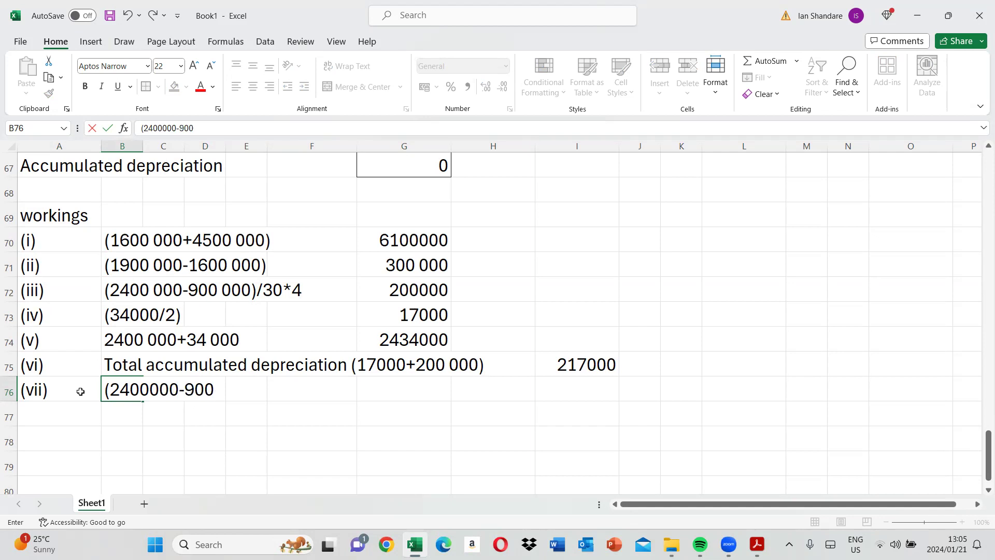
type("000)/30+")
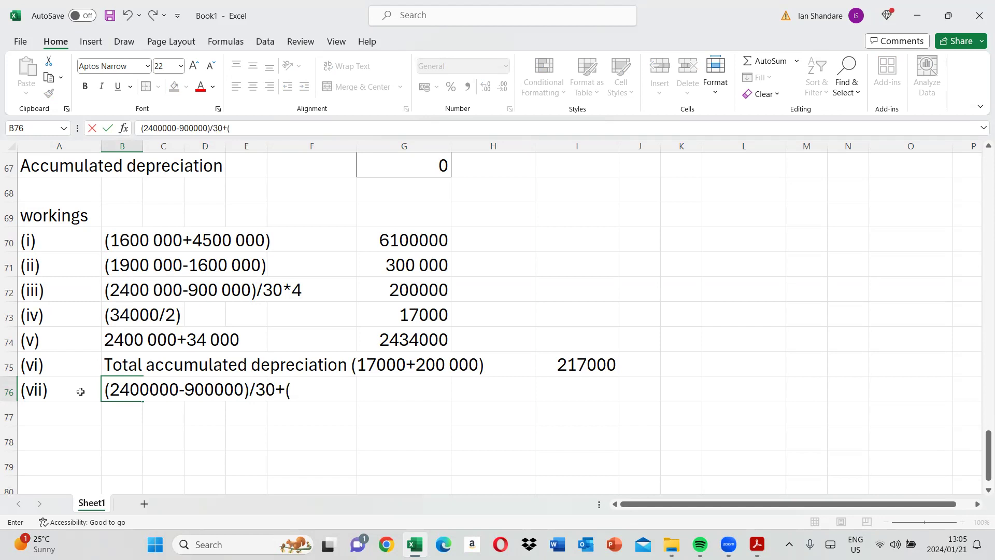
type("(34000/2)")
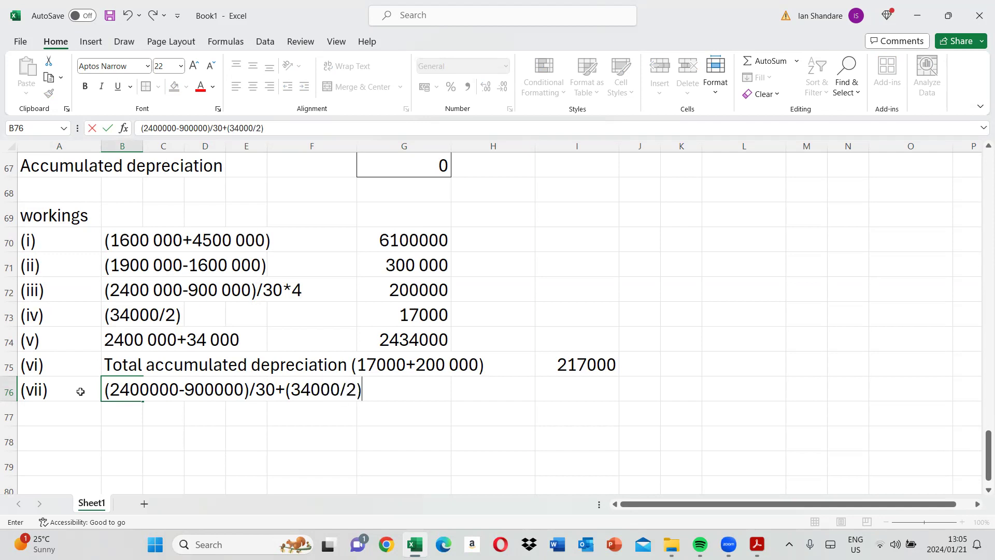
key("Right")
key("Right")
key("Right")
key("Right")
key("Right")
key("Right")
key("Right")
type("=")
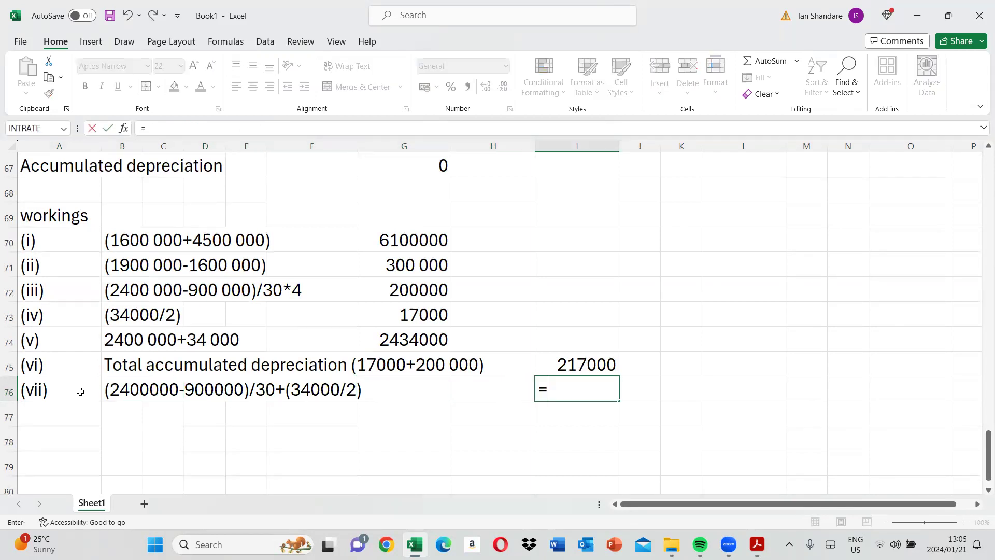
type("(2")
key("BackSpace")
key("BackSpace")
left_click(120, 394)
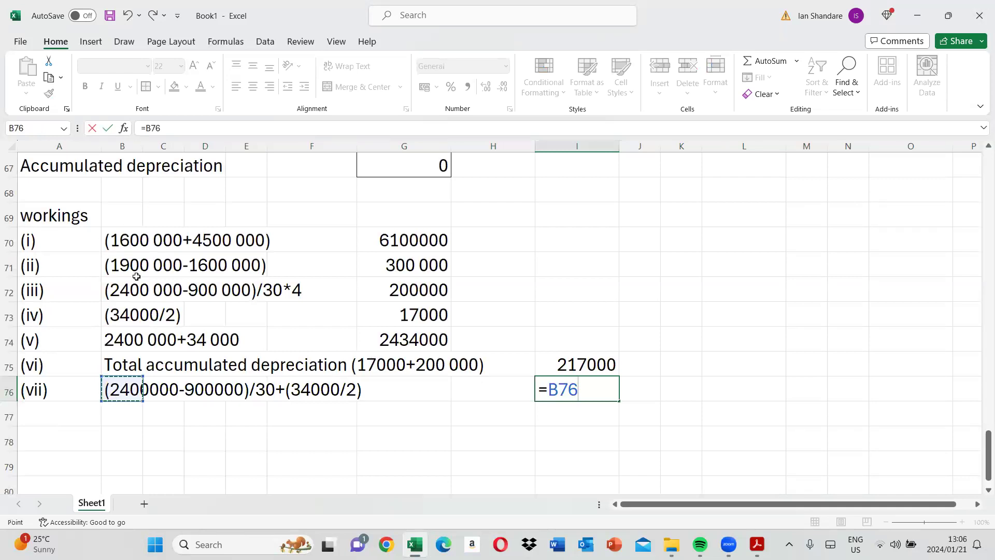
key("BackSpace")
key("BackSpace")
key("BackSpace")
key("BackSpace")
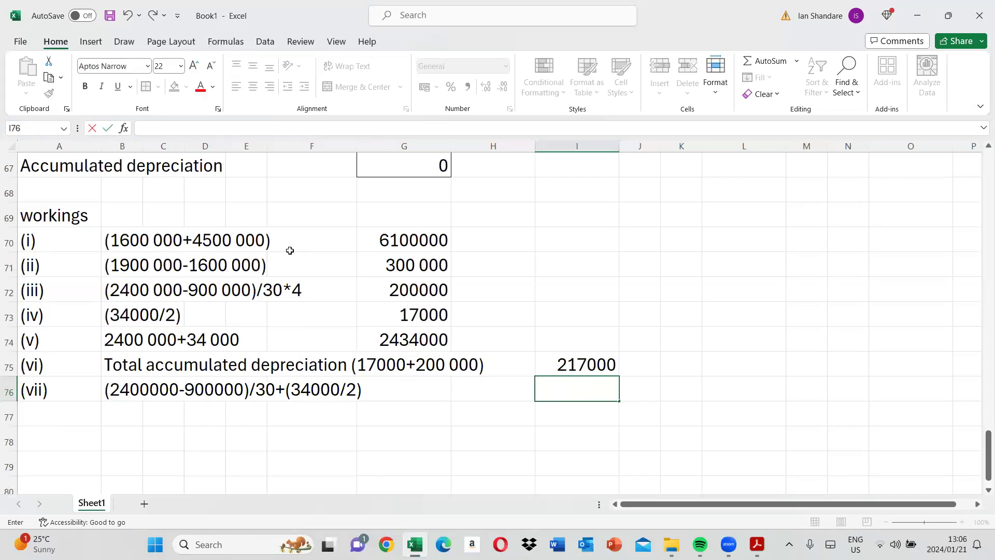
left_click(120, 391)
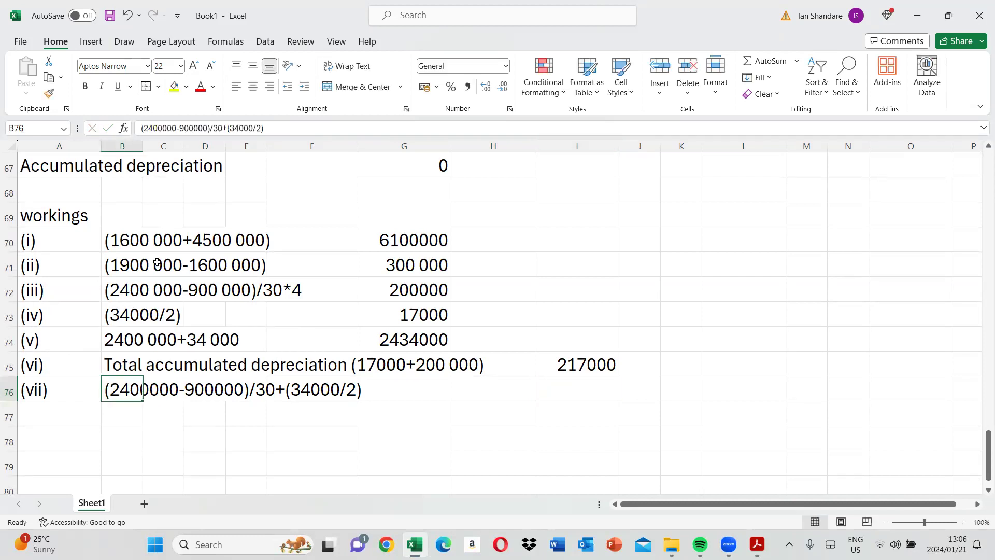
left_click(263, 128)
key("BackSpace")
key("BackSpace")
key("BackSpace")
key("BackSpace")
key("BackSpace")
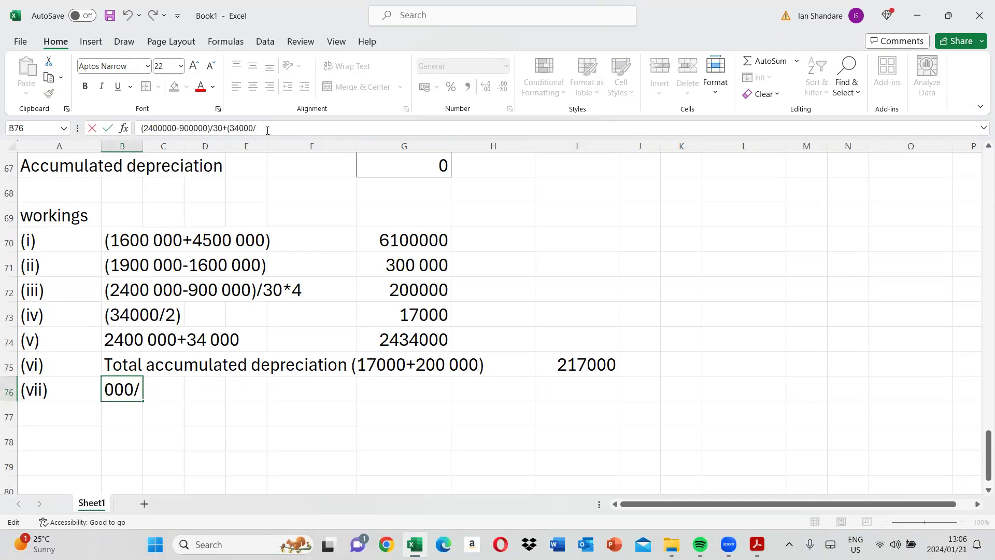
key("BackSpace")
key("BackSpace")
key("BackSpace")
key("BackSpace")
key("Tab")
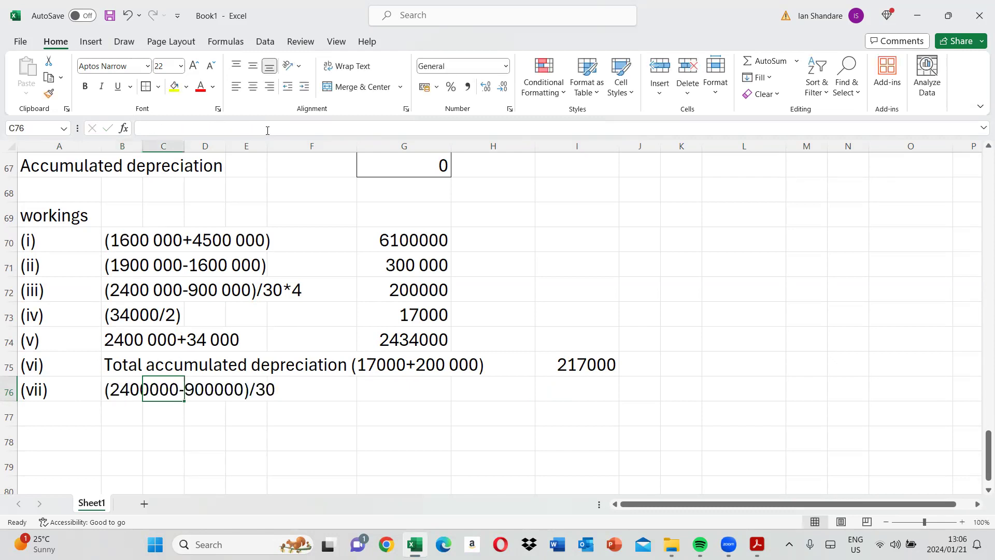
left_click(121, 393)
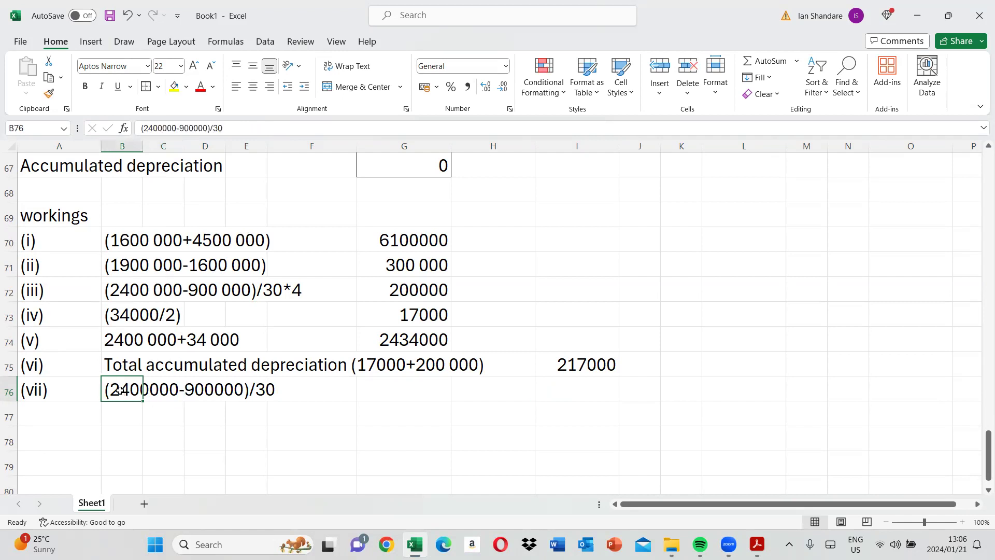
right_click(121, 393)
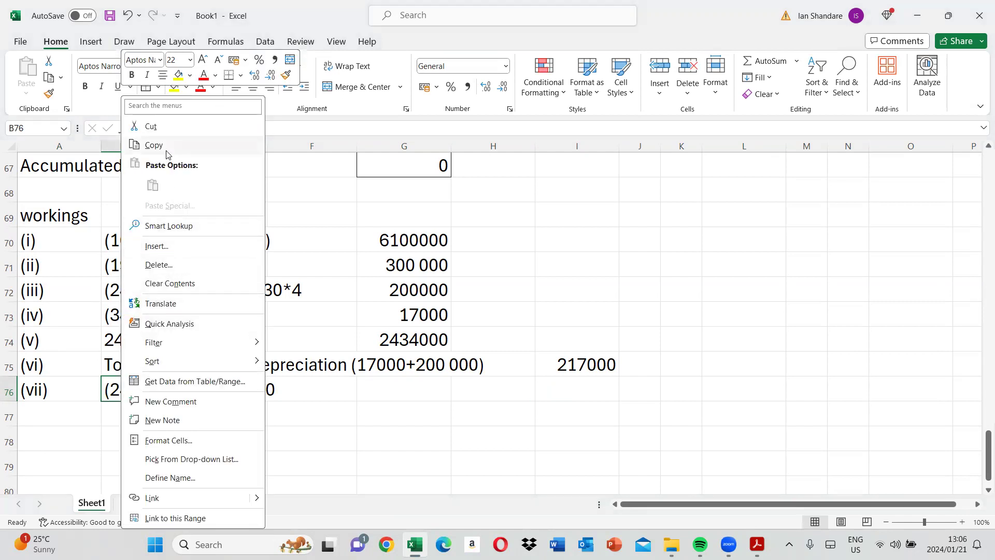
left_click(166, 151)
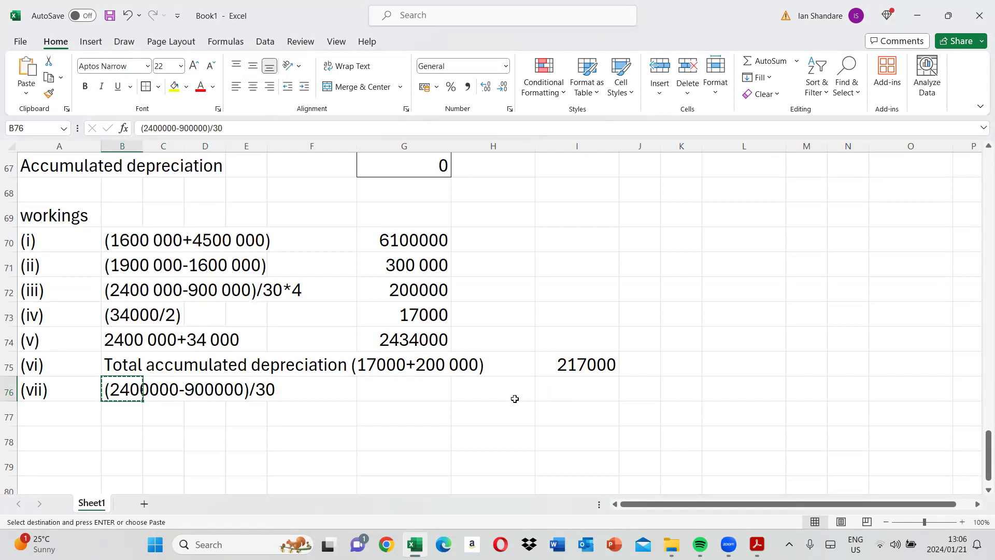
left_click(434, 390)
key("ctrl+v")
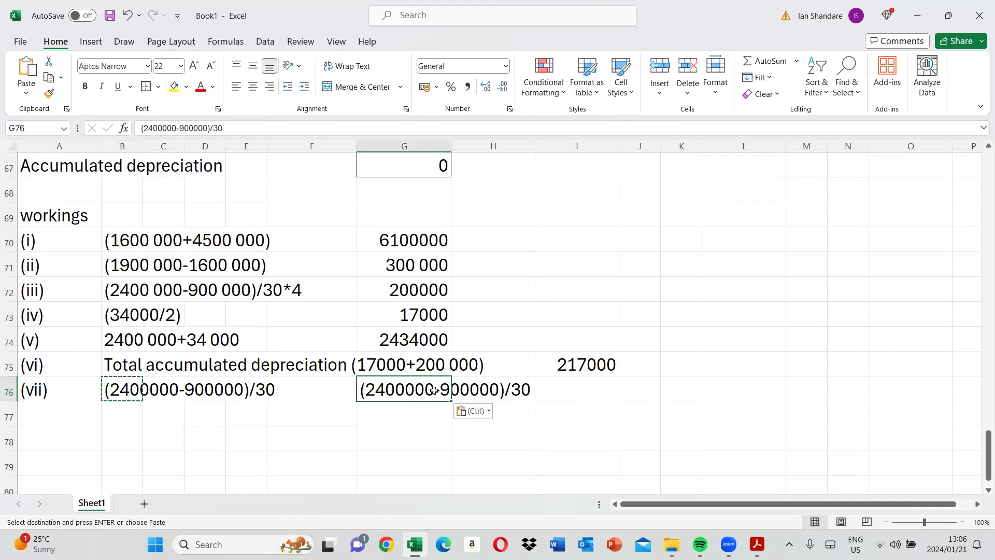
left_click(142, 129)
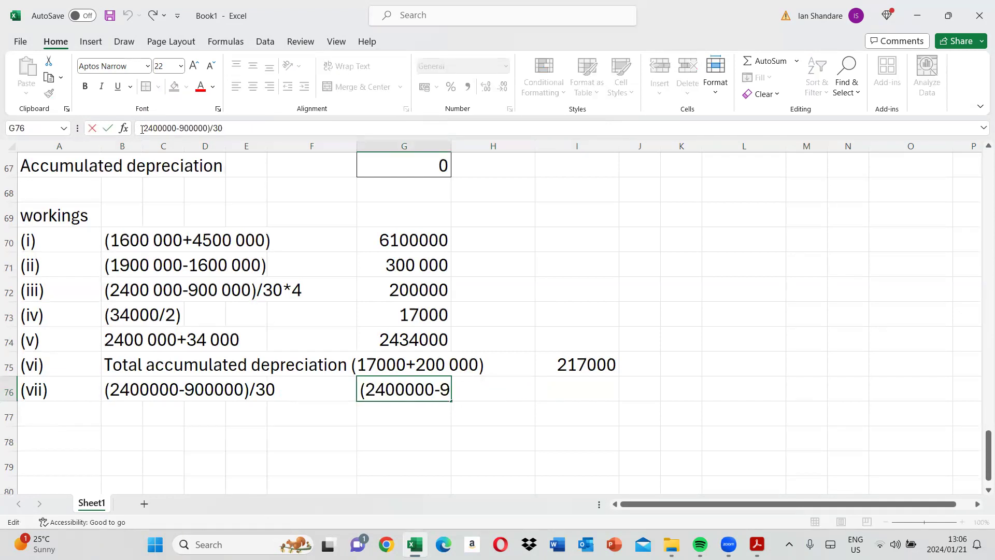
type("=")
key("Return")
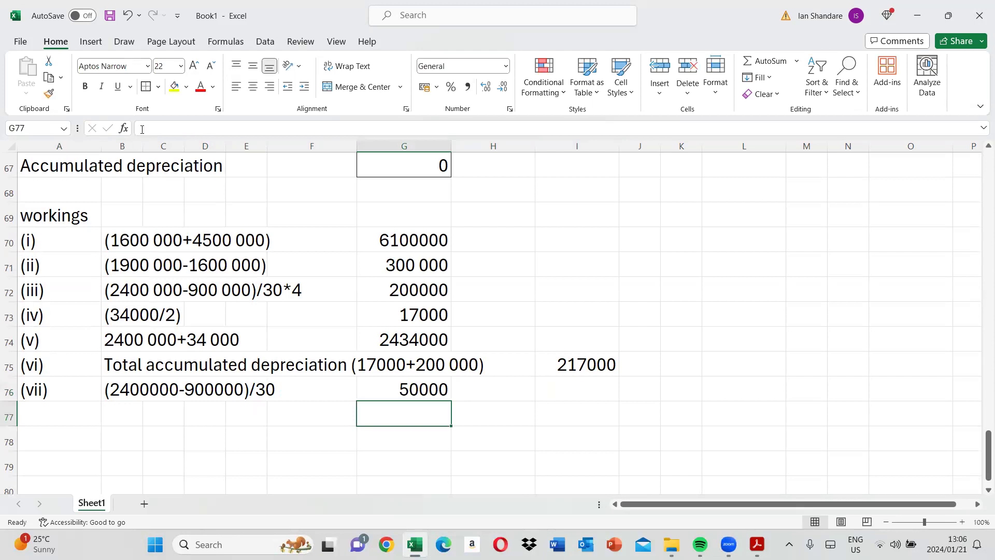
Add working (viii) in row 77, with the expression 34000/2 as text in B77
left_click(44, 410)
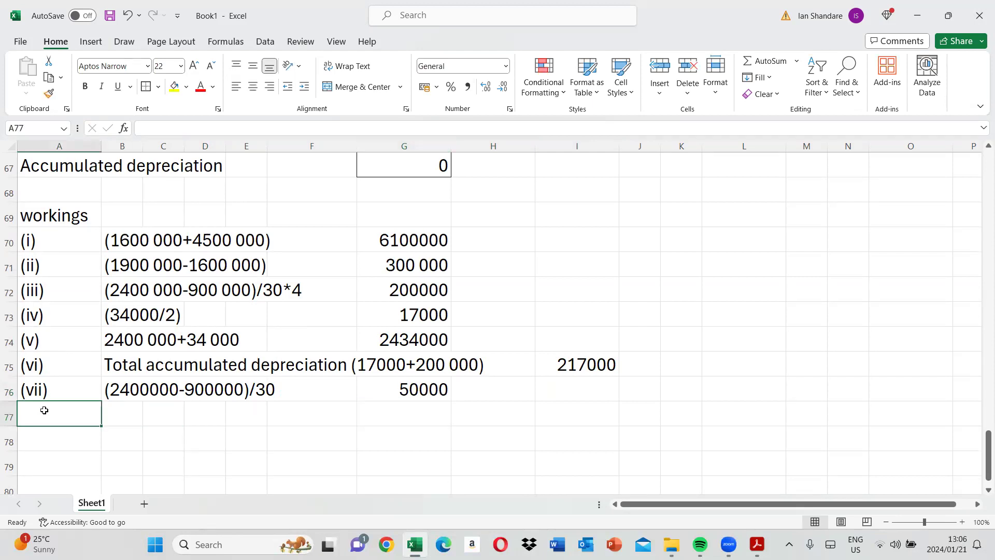
type("(viii")
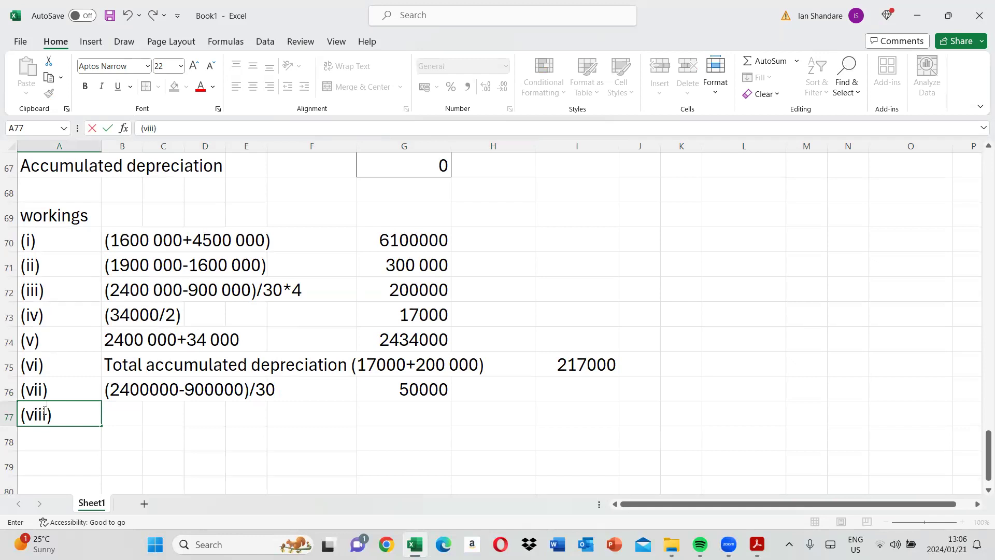
key("Tab")
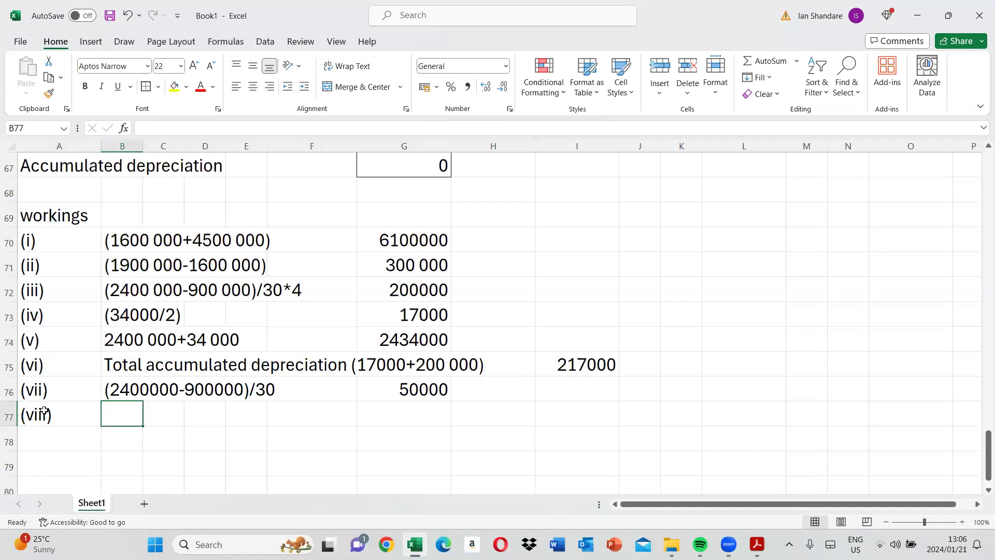
type("3")
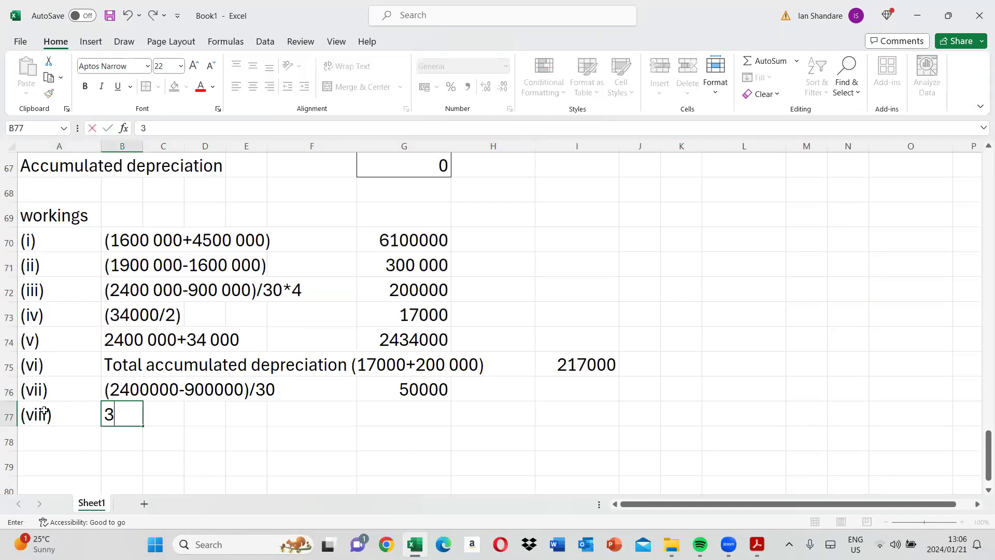
type("4000/2")
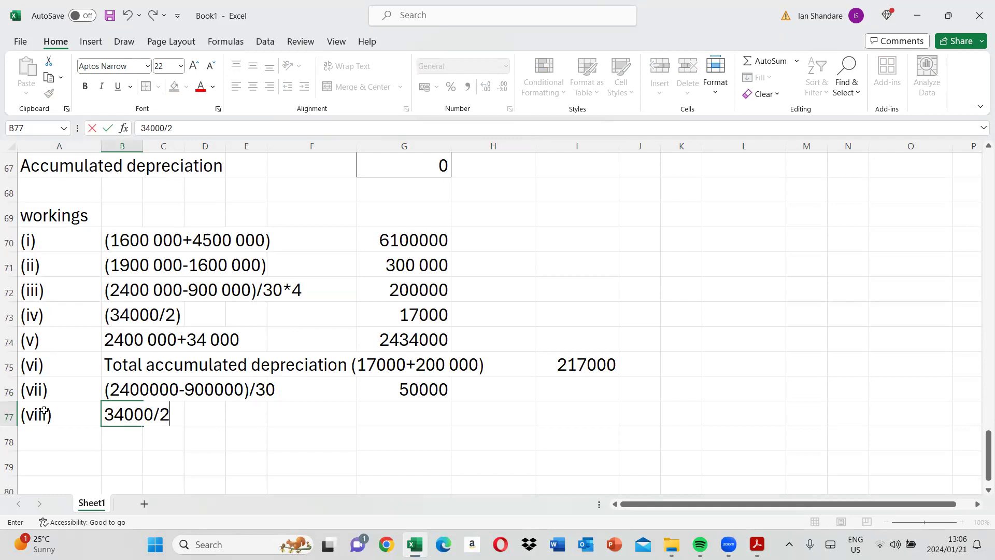
Calculate working (viii) in G77 with the formula =34000/2
key("Tab")
key("Tab")
key("Tab")
key("Tab")
key("Tab")
type("=34000/2")
key("Return")
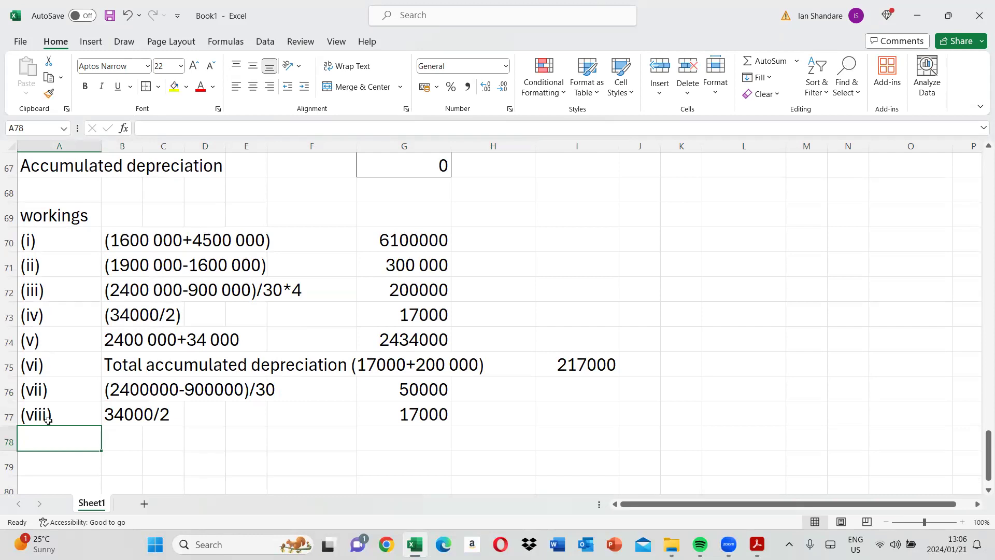
Add working (ix) in row 78, with the expression (17000+50000) as text in B78
type("(")
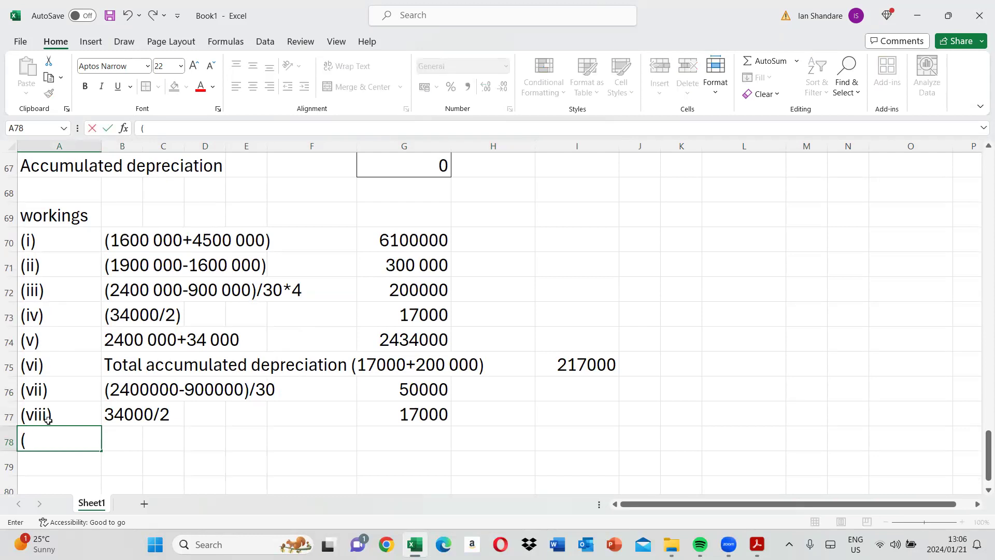
type("ix)")
key("Tab")
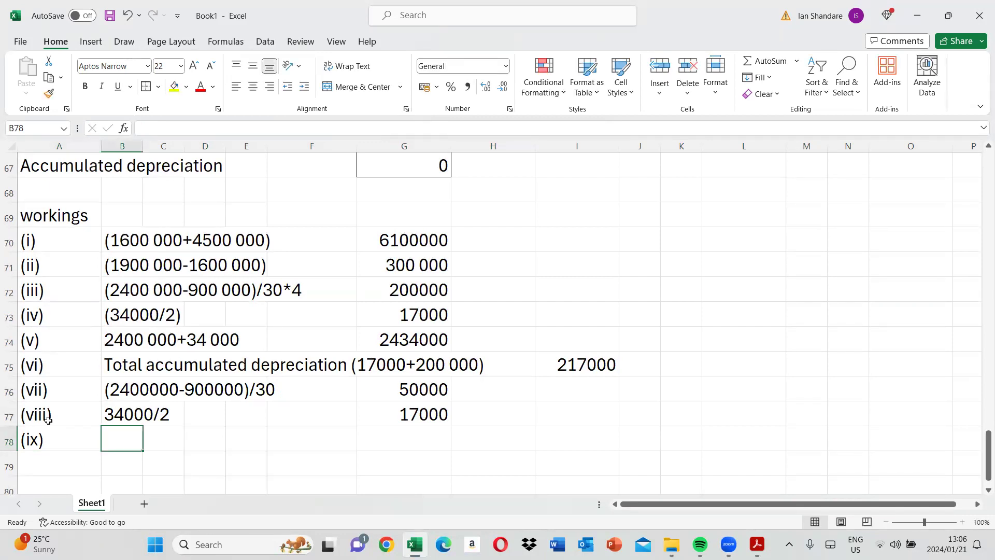
type("(17000")
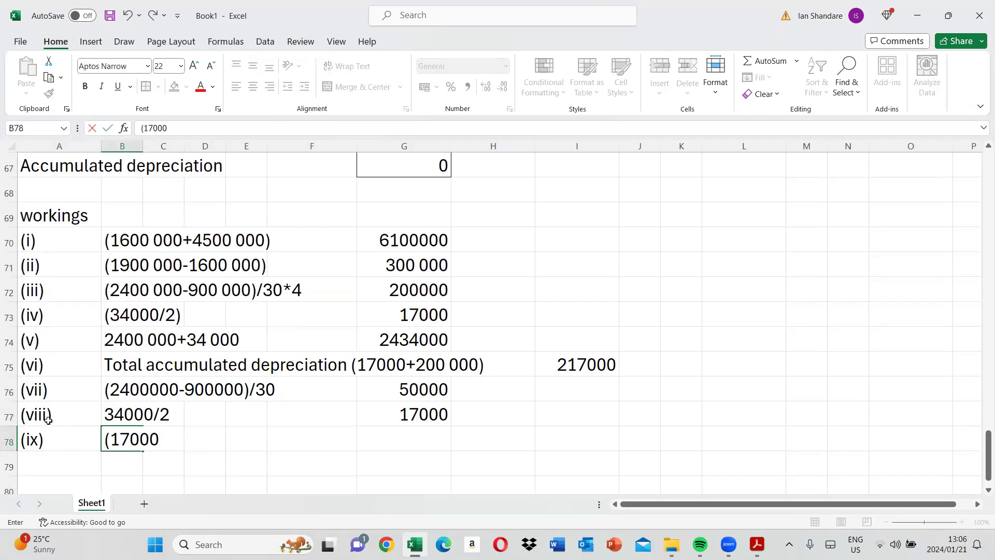
type("50000)")
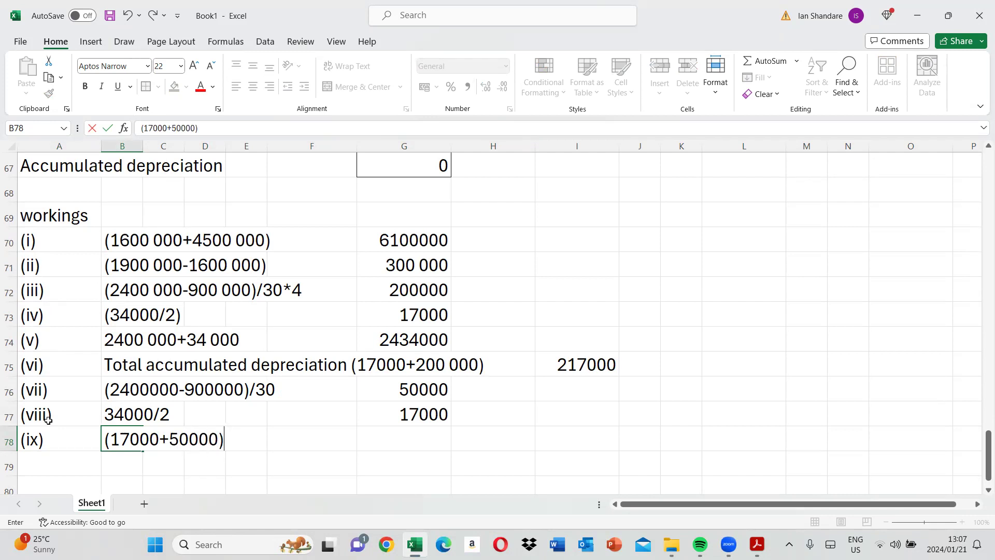
Calculate working (ix) in G78 with the formula =17000+50000
key("Tab")
key("Tab")
key("Tab")
key("Tab")
key("Tab")
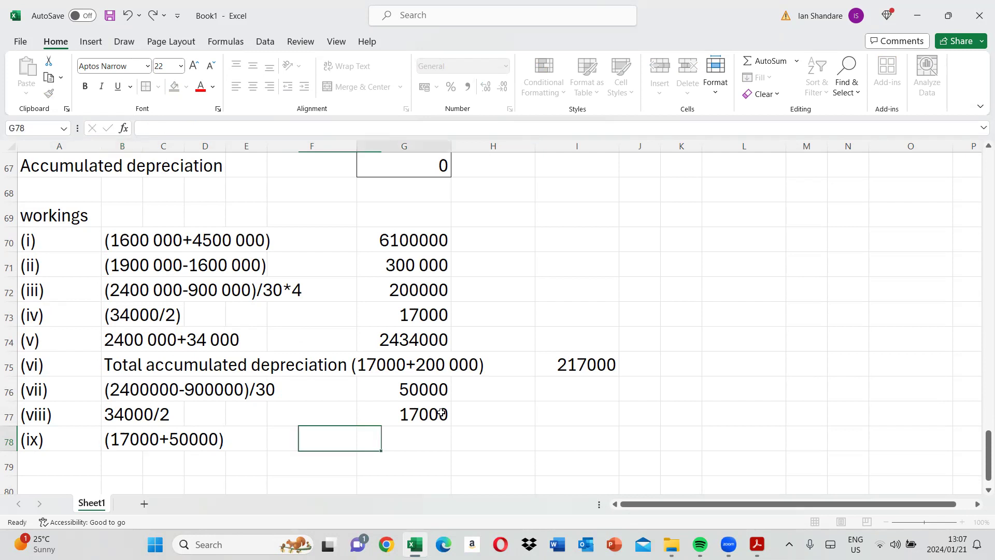
type("=1700")
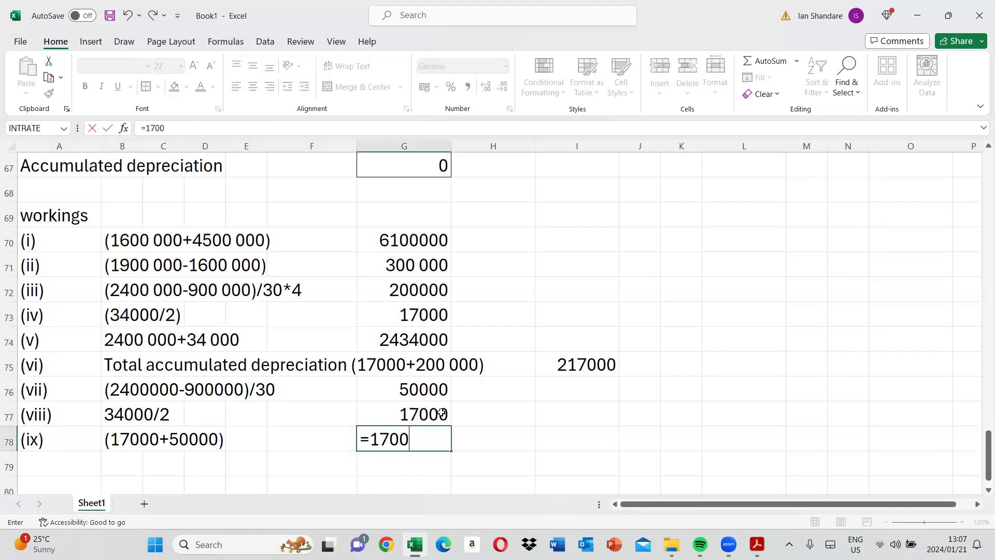
type("0+50000")
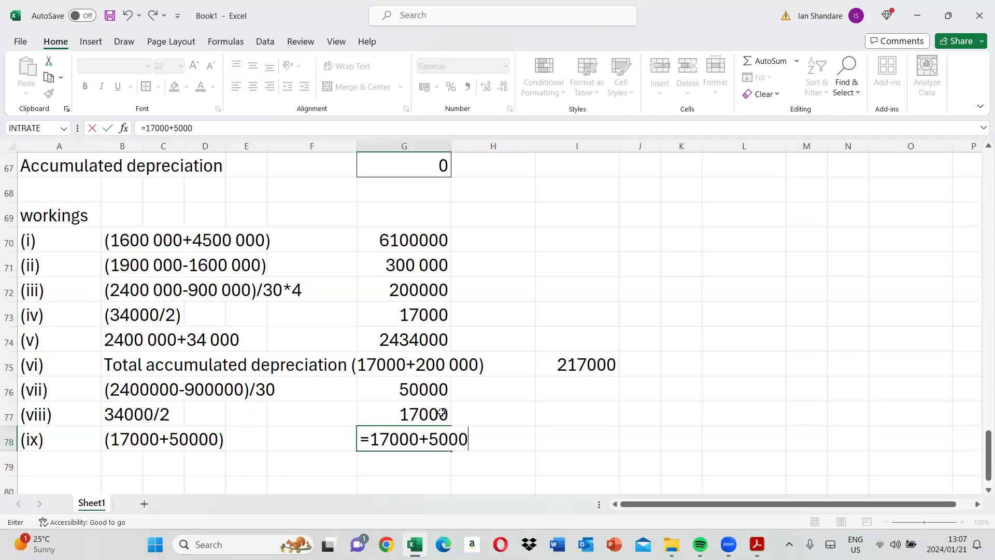
key("Return")
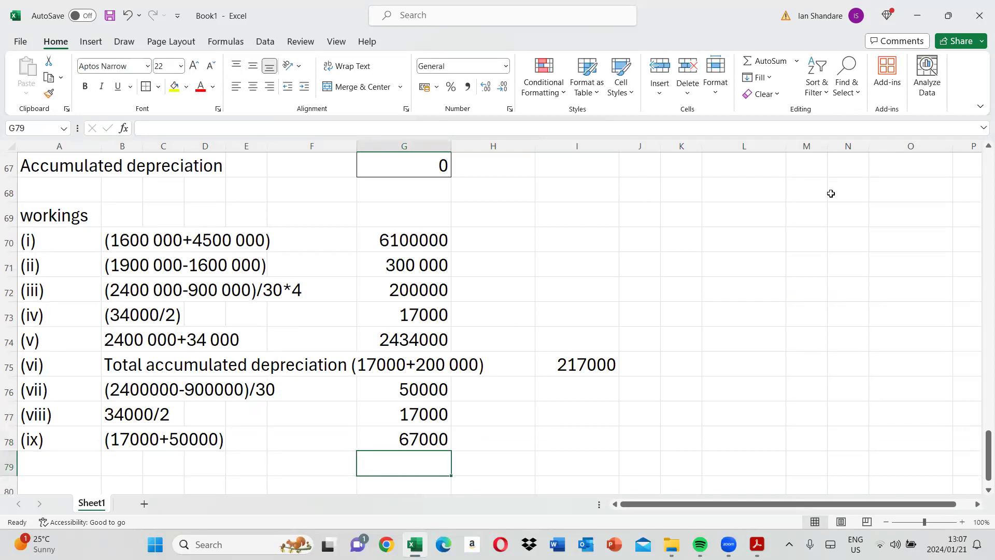
left_click(982, 205)
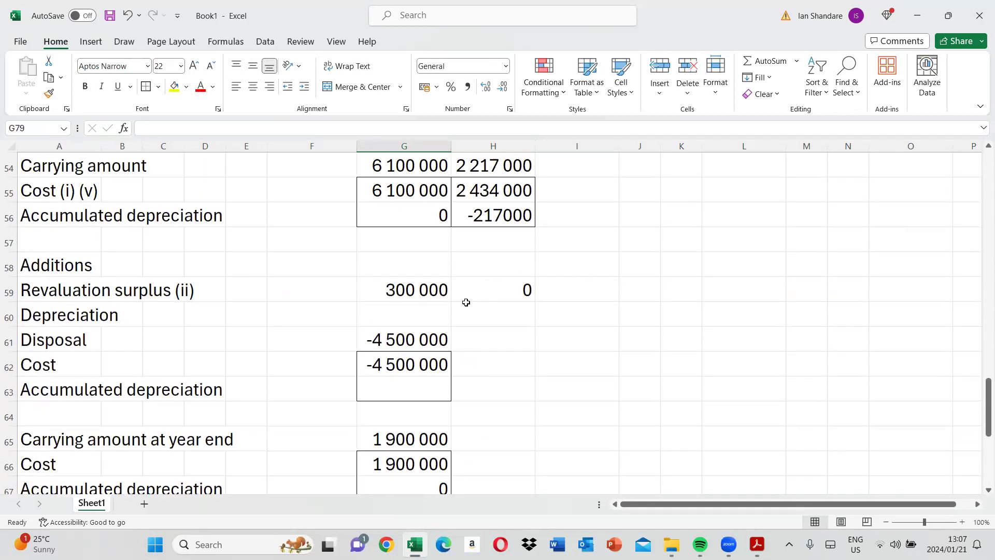
Enter -67 000 as the buildings' depreciation in H60
left_click(514, 318)
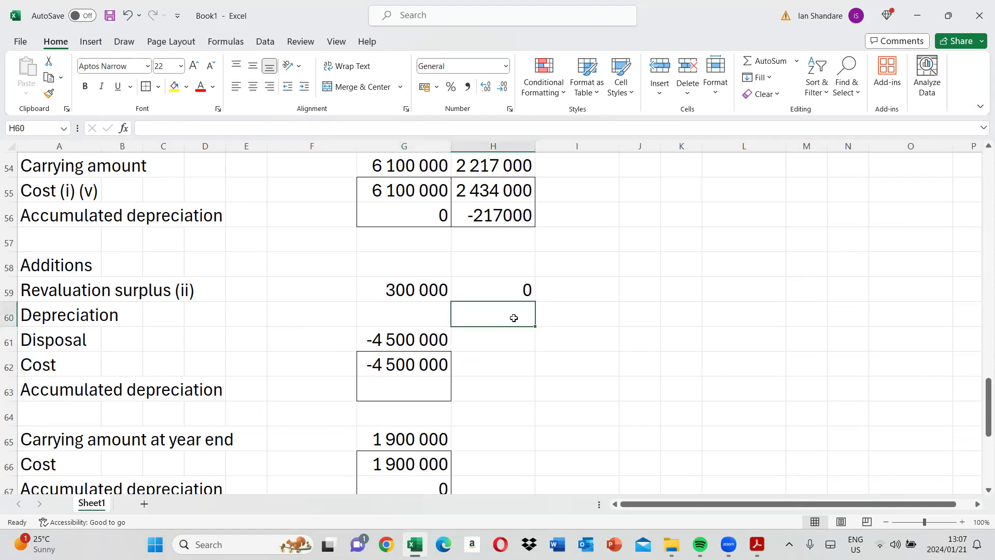
type("-67 000")
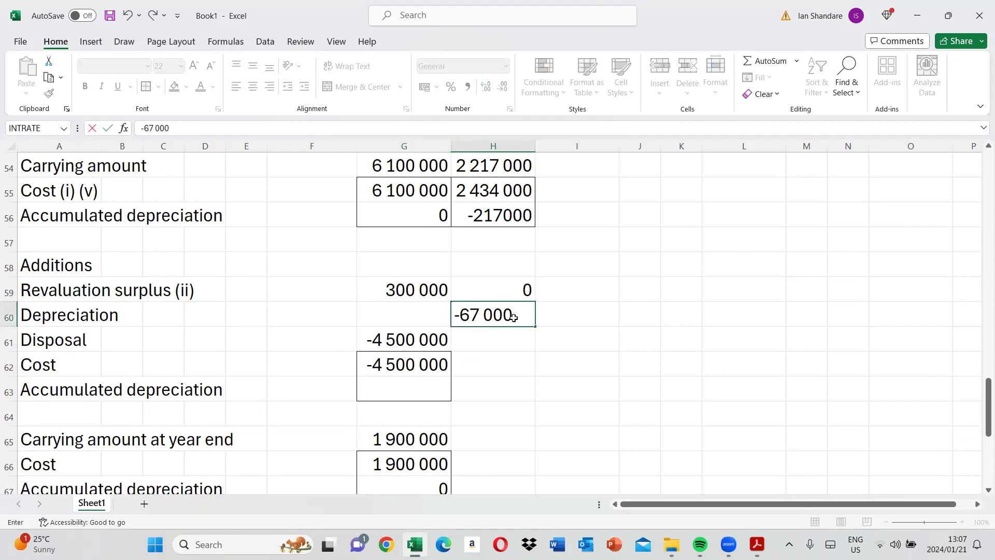
key("Return")
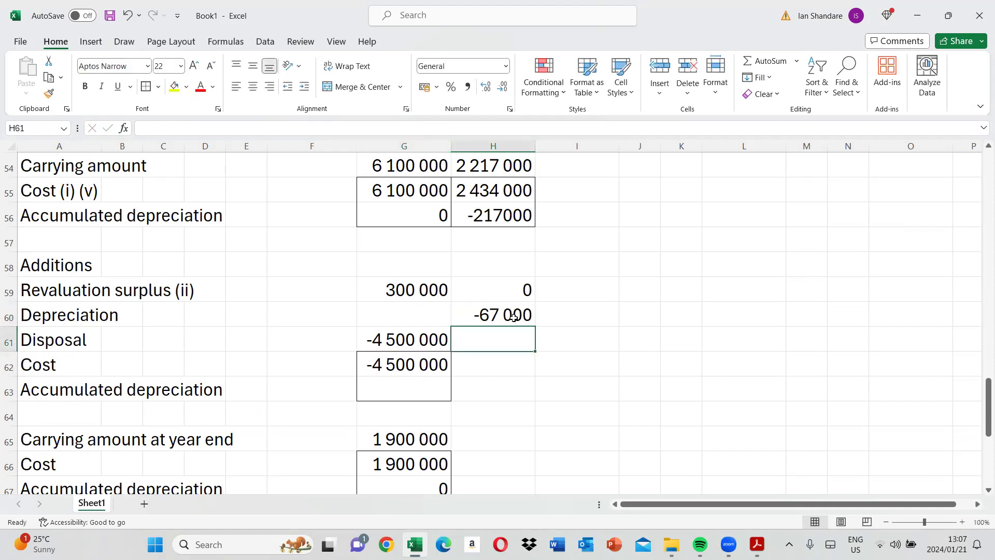
Check the inspection costs in the exam PDF and enter the buildings' disposal cost -340000 in H62 and accumulated depreciation 34000 in H63
left_click(461, 364)
key("alt+Tab")
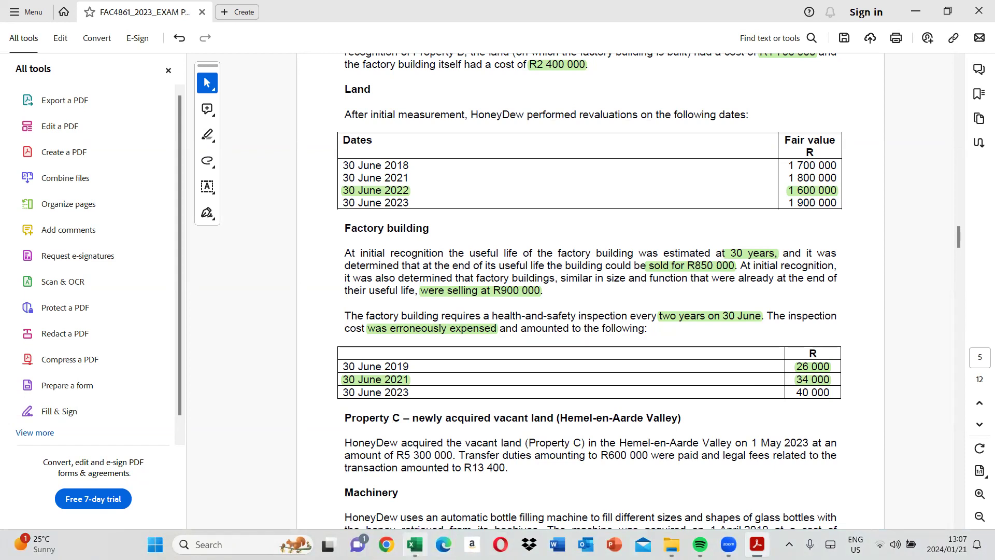
left_click(415, 543)
type("-")
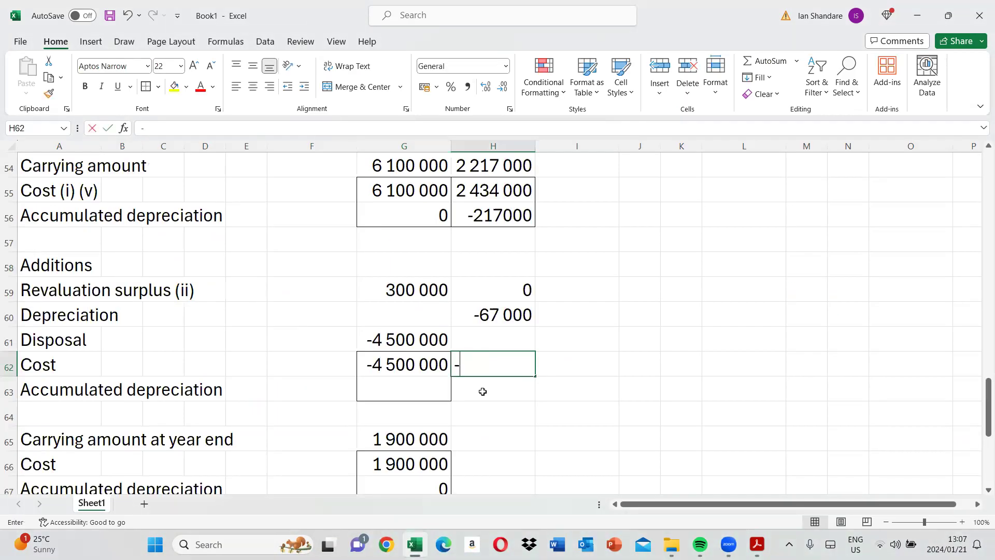
type("340000")
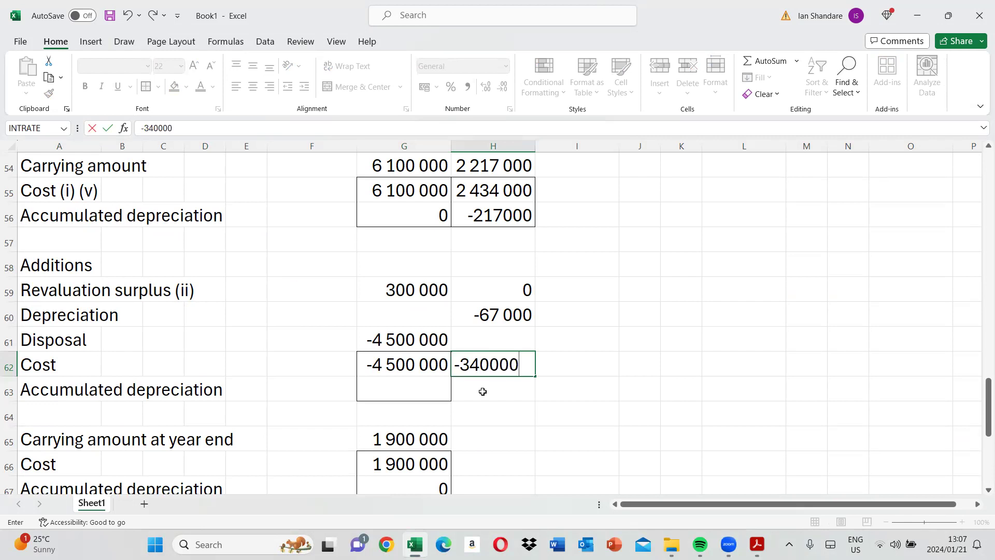
key("Return")
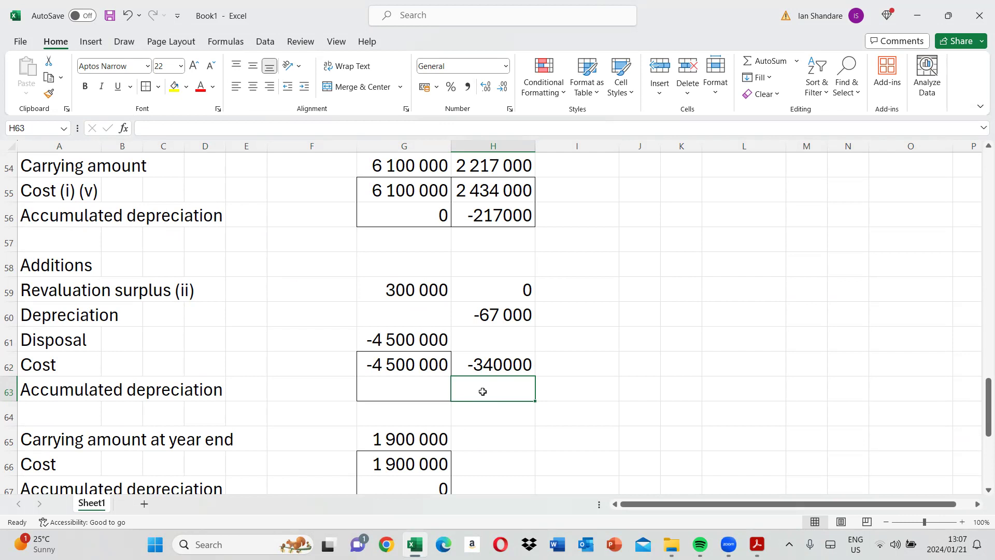
type("34000")
key("Return")
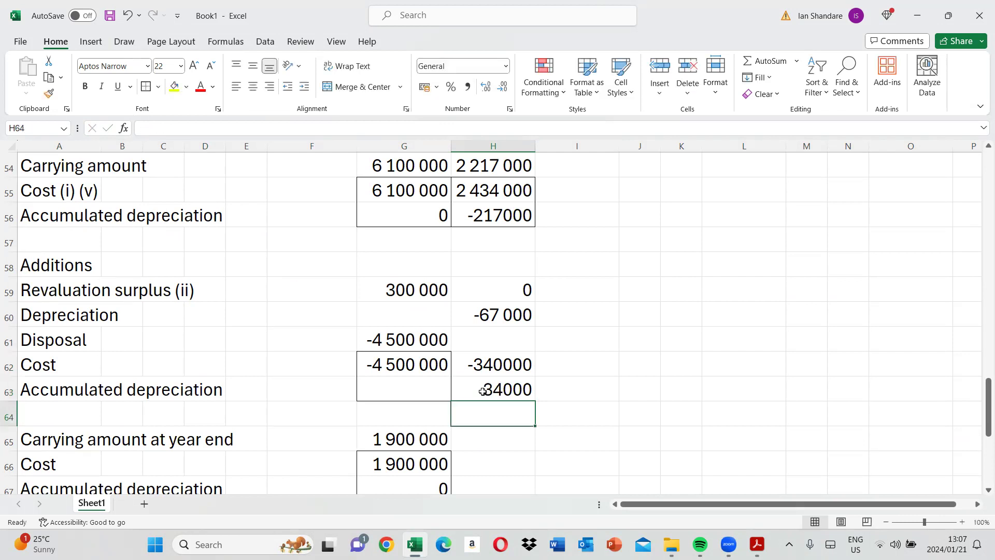
Outline the buildings' disposal cost and accumulated depreciation cells H62:H63 and enter 0 as the disposal amount in H61
left_click_drag(517, 357, 516, 386)
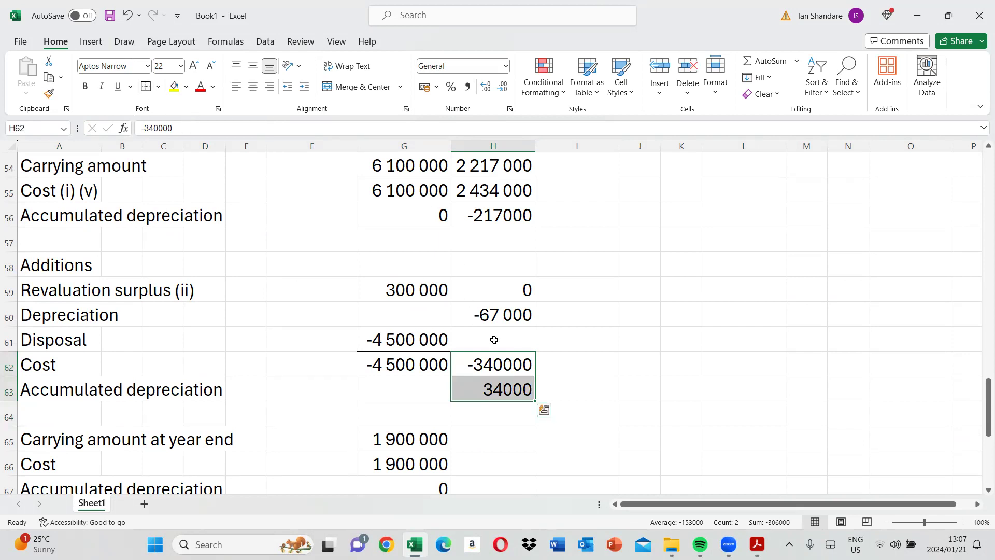
left_click(494, 340)
type("0")
key("Return")
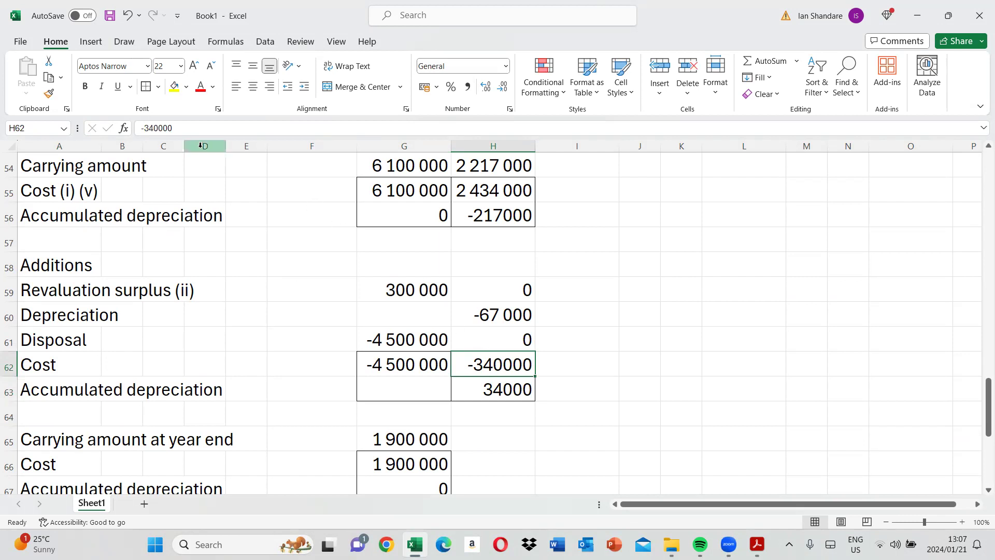
Correct the buildings' disposal cost in H62 to -34000
left_click(182, 133)
key("BackSpace")
key("Return")
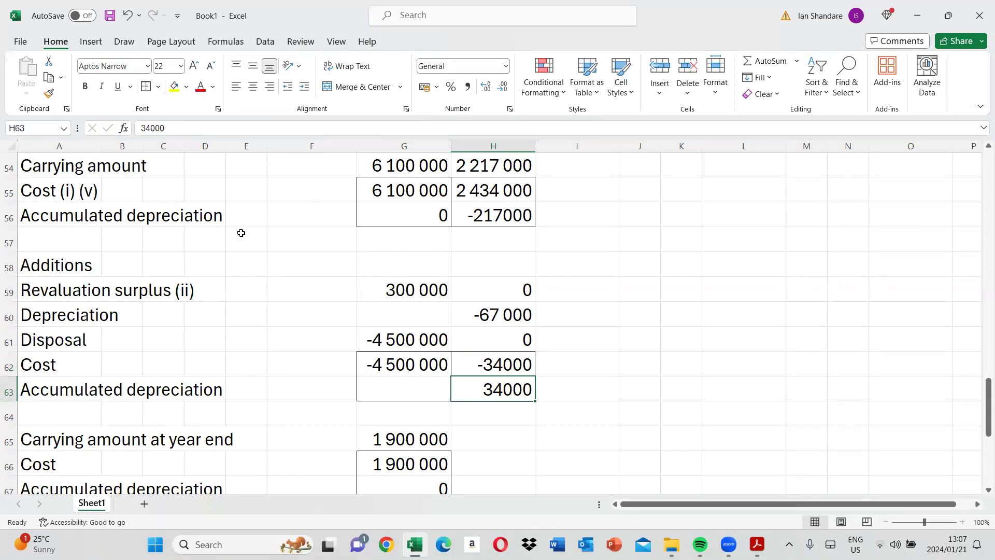
left_click(513, 344)
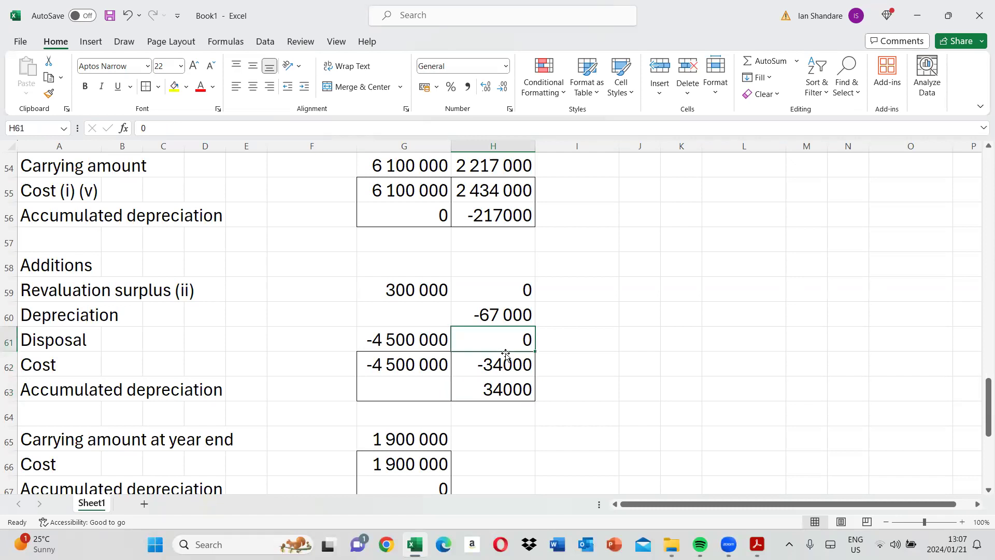
Extend the Disposal label in A61 to read "Disposal Carrying amount"
left_click(39, 338)
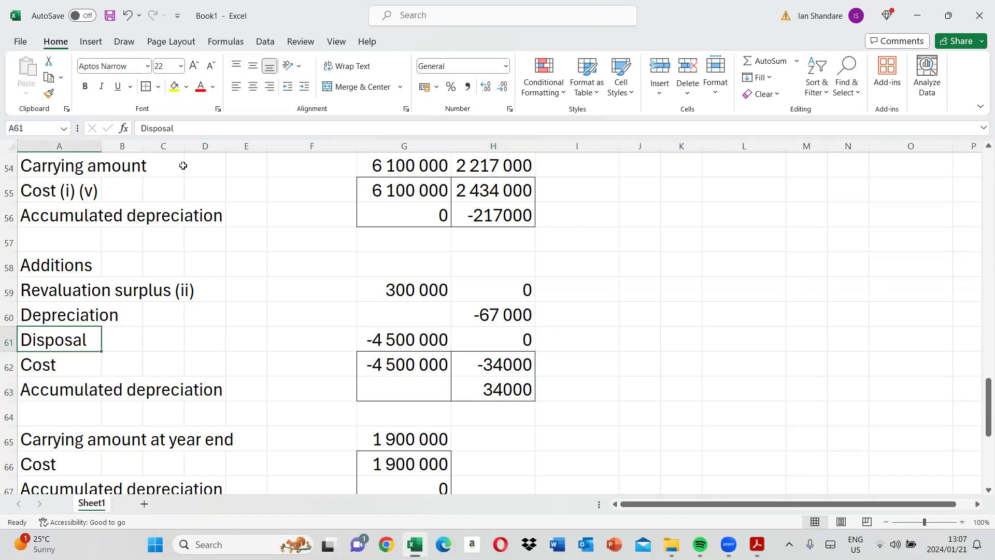
left_click(204, 133)
key("alt+Return")
type("Ca")
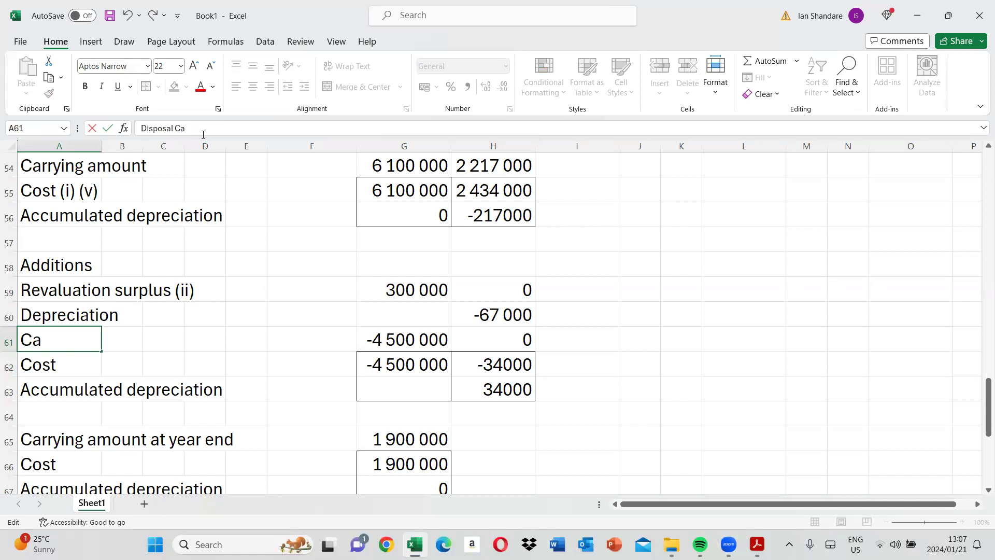
type("rrying amount")
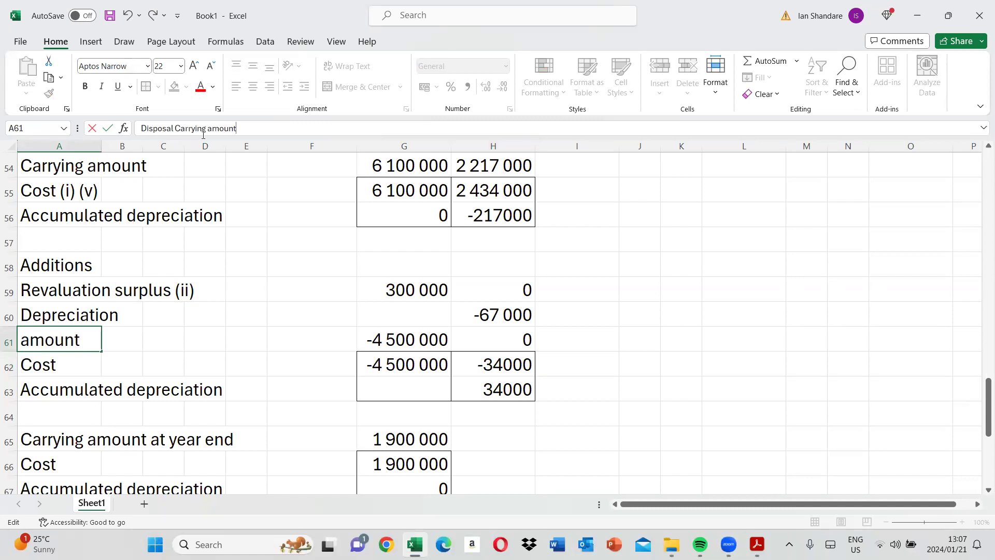
key("Return")
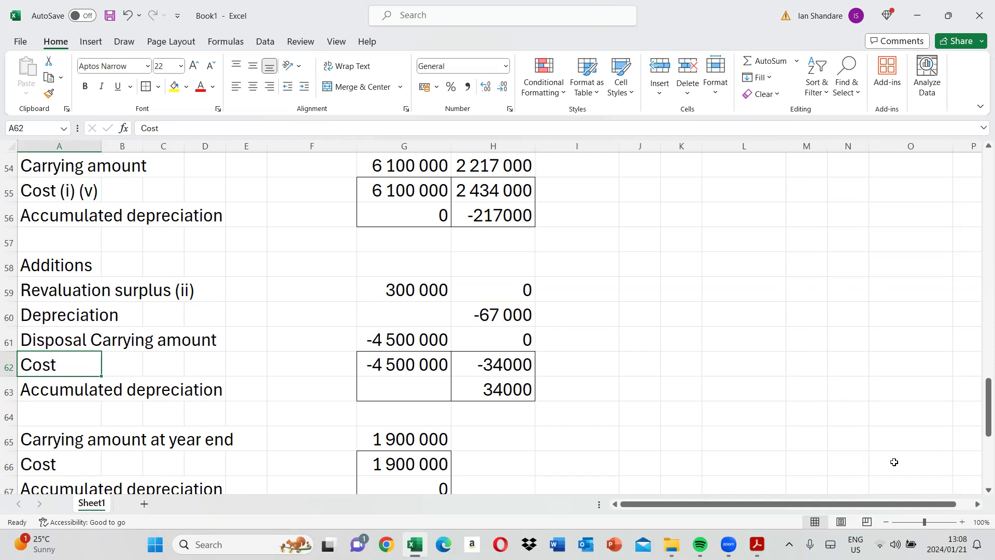
Calculate the buildings' year-end cost in H66 with the formula =H55+H62
scroll(979, 496, "down", 1)
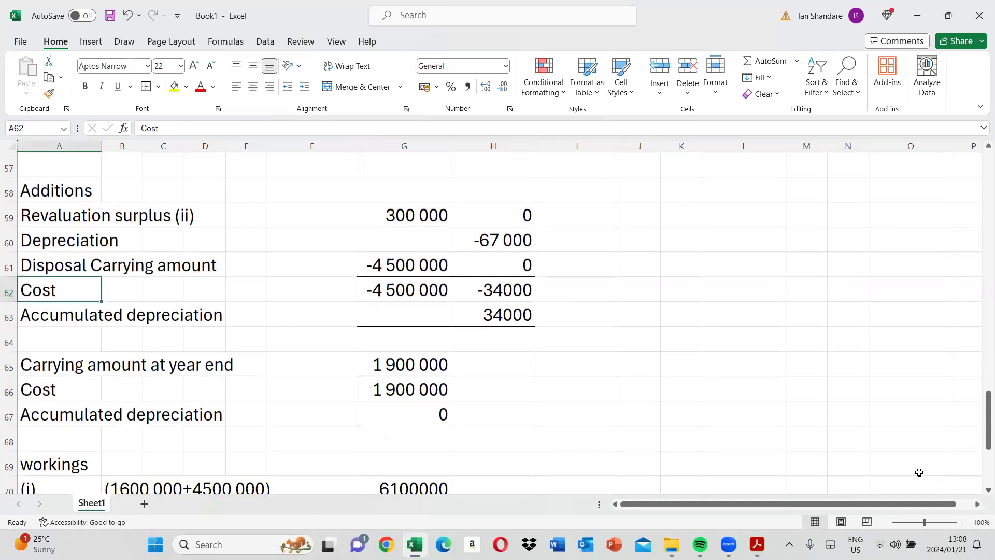
left_click(499, 393)
type("=")
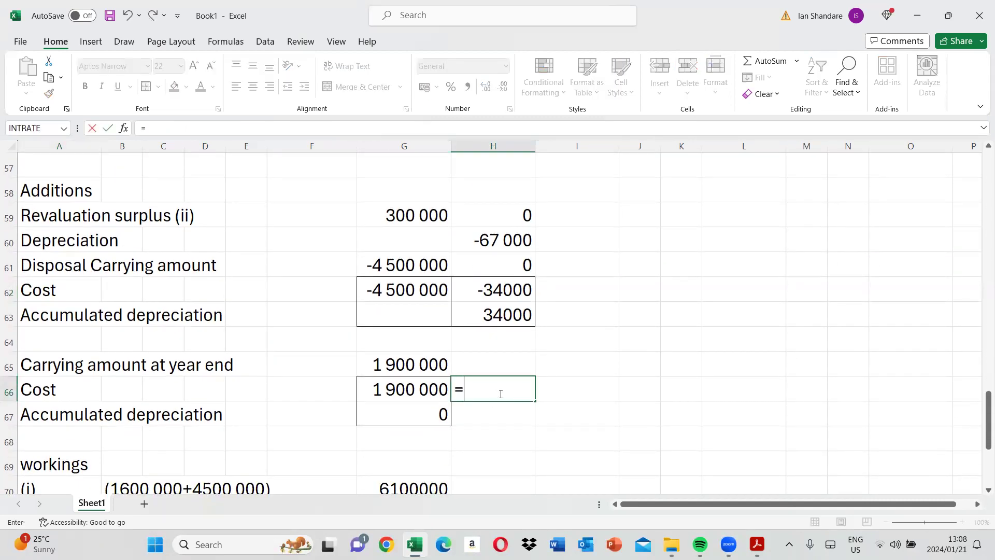
scroll(635, 241, "up", 2)
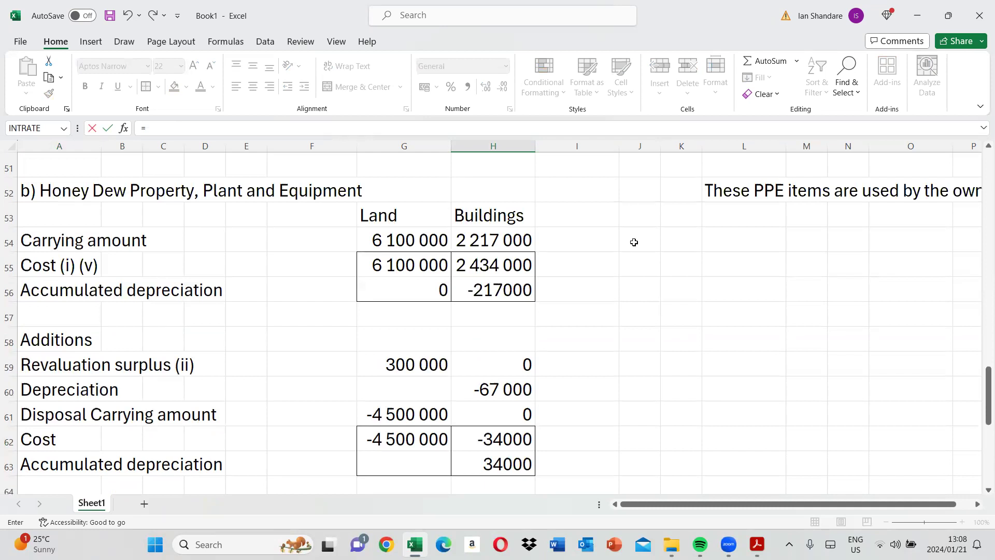
left_click(515, 267)
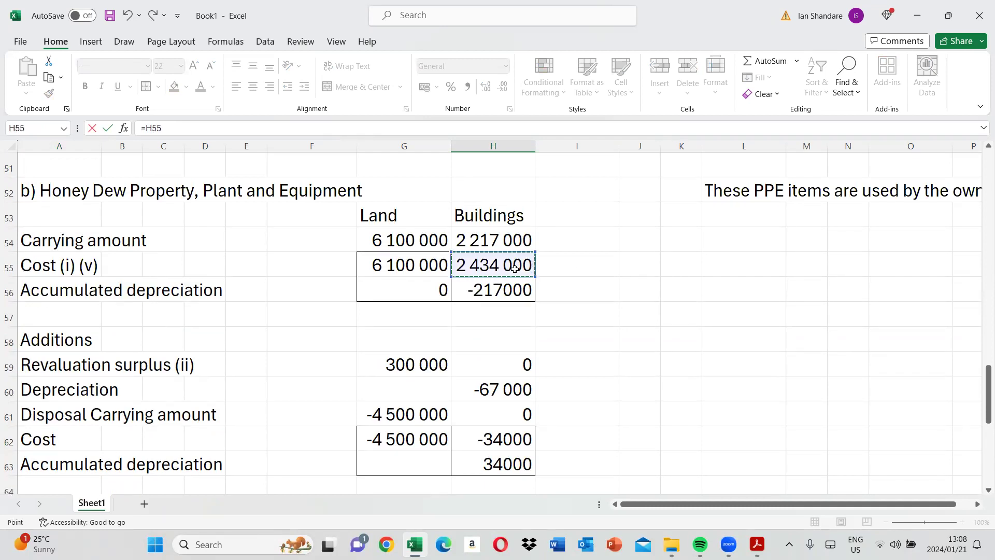
type("+")
key("Up")
key("Up")
key("Up")
key("Up")
key("Return")
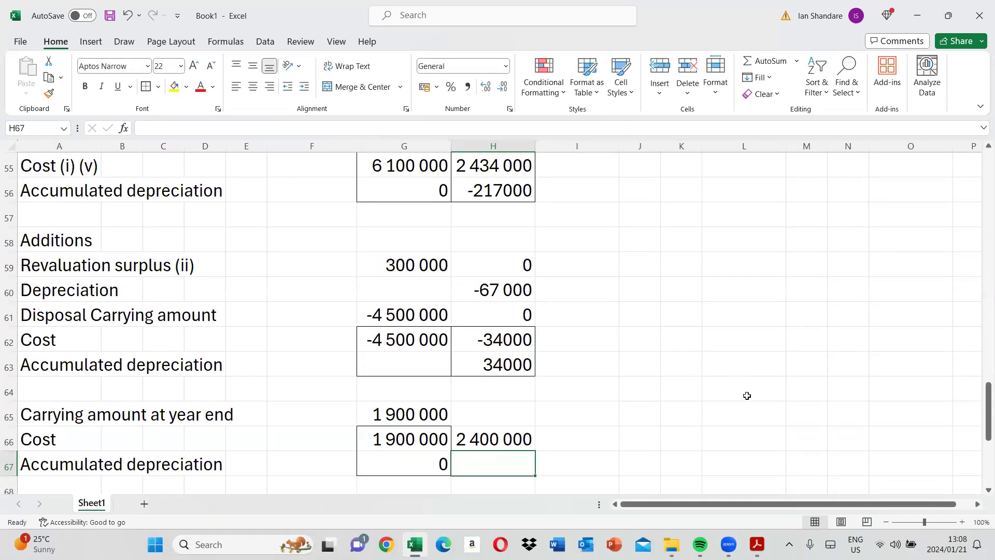
Calculate the buildings' year-end accumulated depreciation in H67 with the formula =H56+H60+H63
scroll(980, 491, "down", 1)
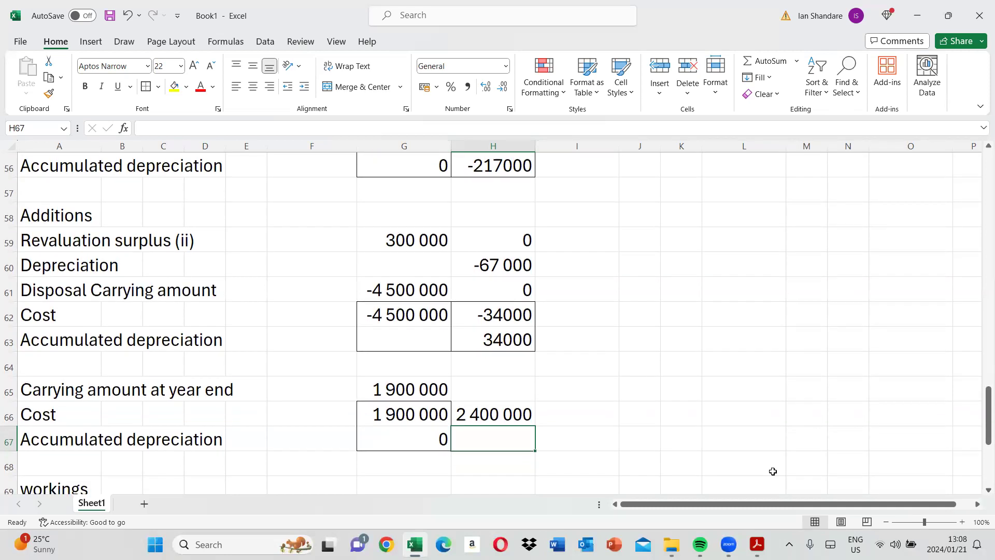
type("=")
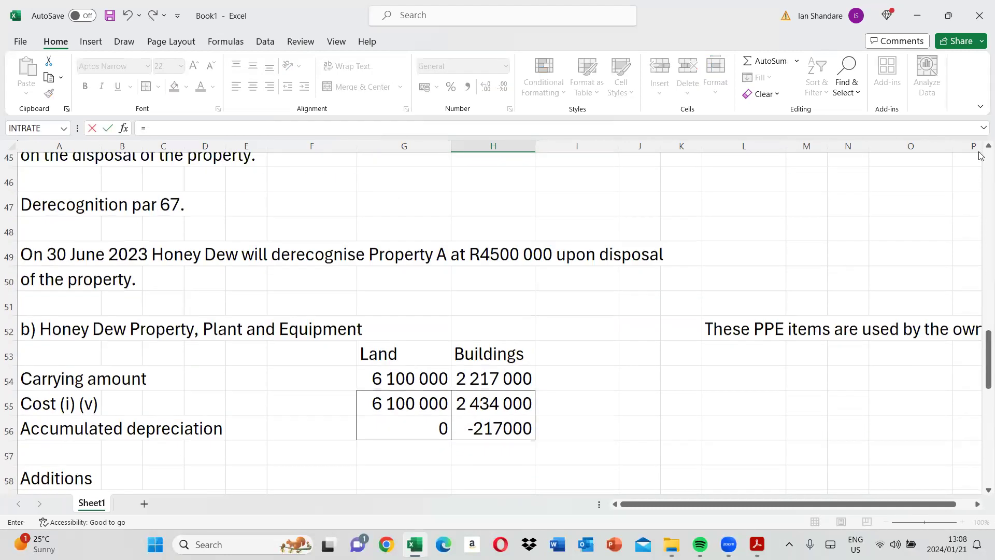
scroll(980, 159, "up", 9)
scroll(570, 390, "down", 7)
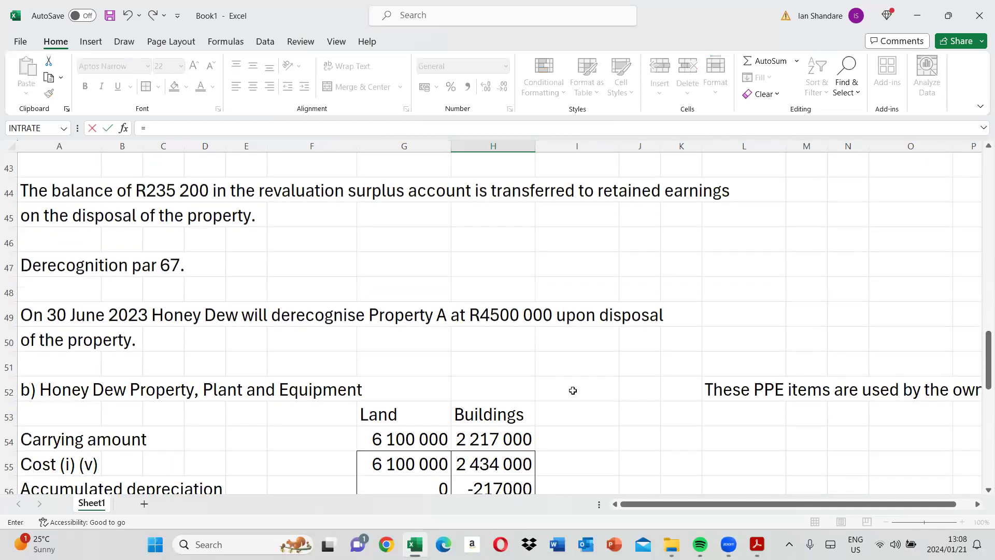
left_click(488, 266)
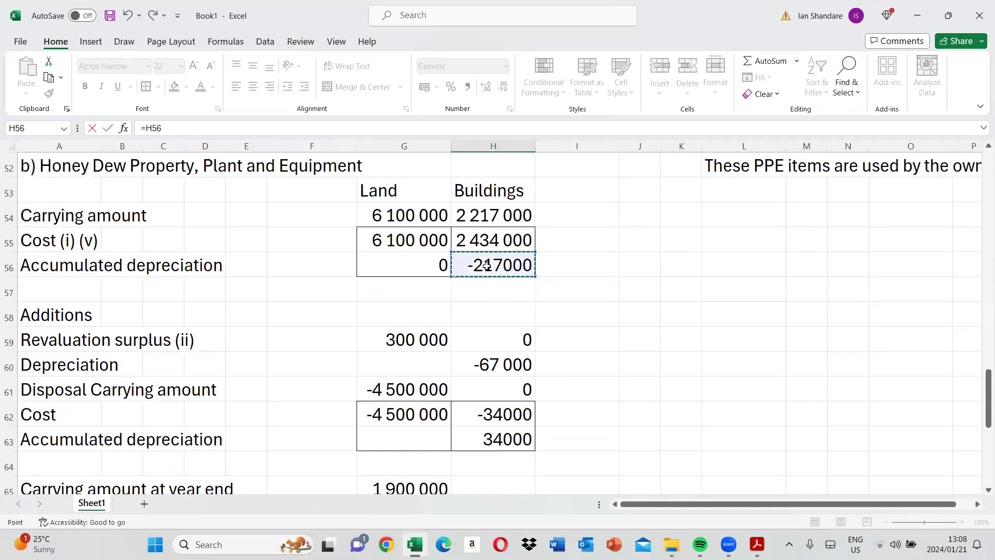
type("+")
left_click(491, 366)
type("+")
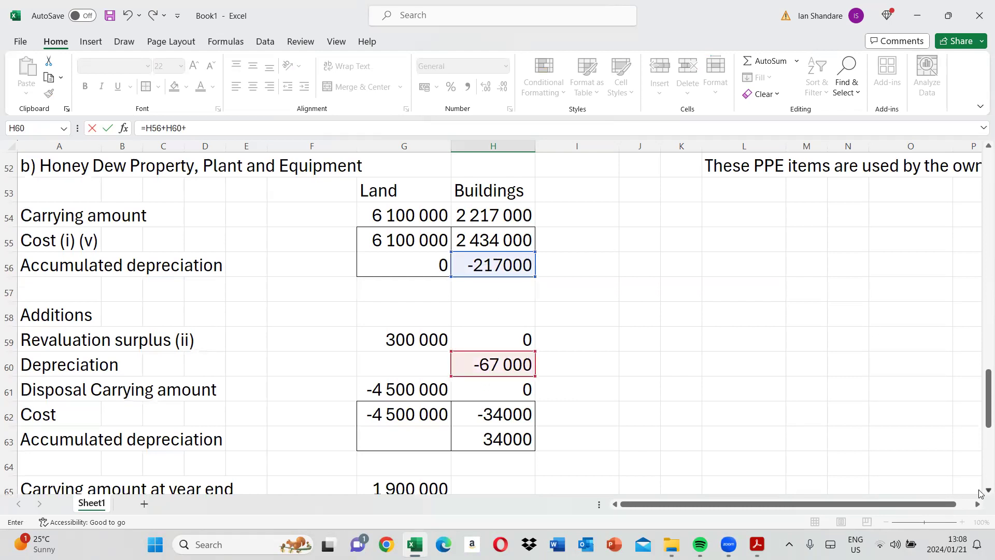
scroll(501, 412, "down", 1)
left_click(513, 388)
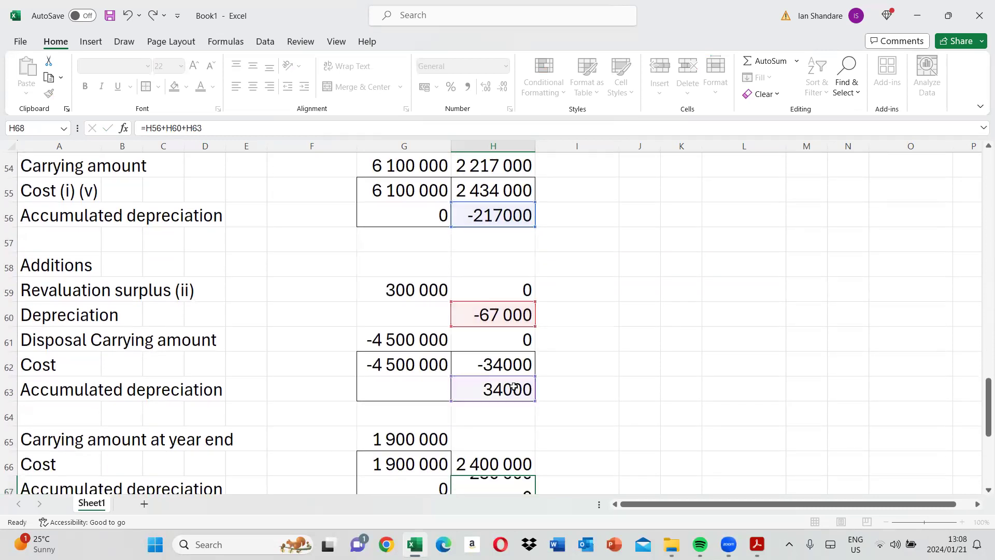
key("Return")
Outline the buildings' year-end cells H66:H67 and calculate the carrying amount at year end in H65 with =SUM(H66:H67)
left_click(518, 409)
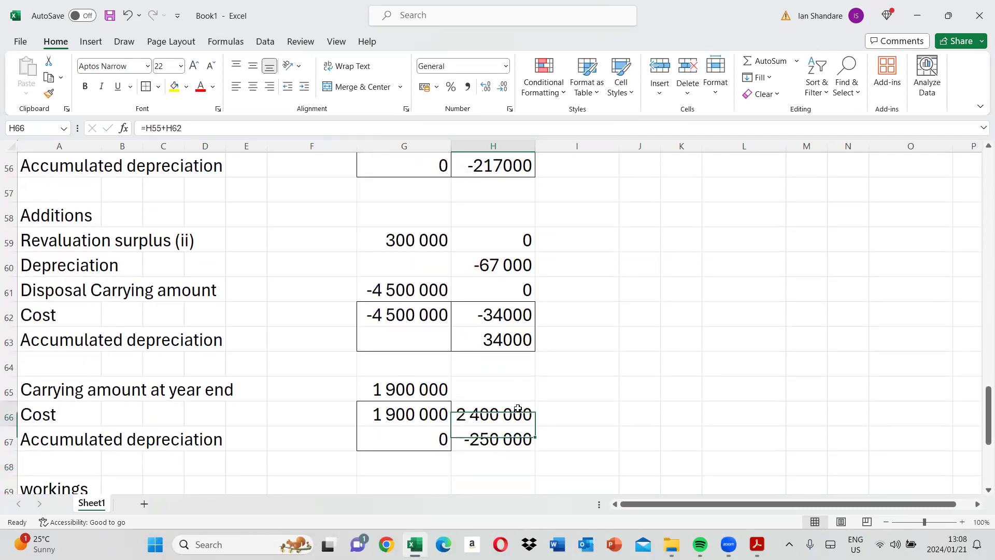
key("shift+Down")
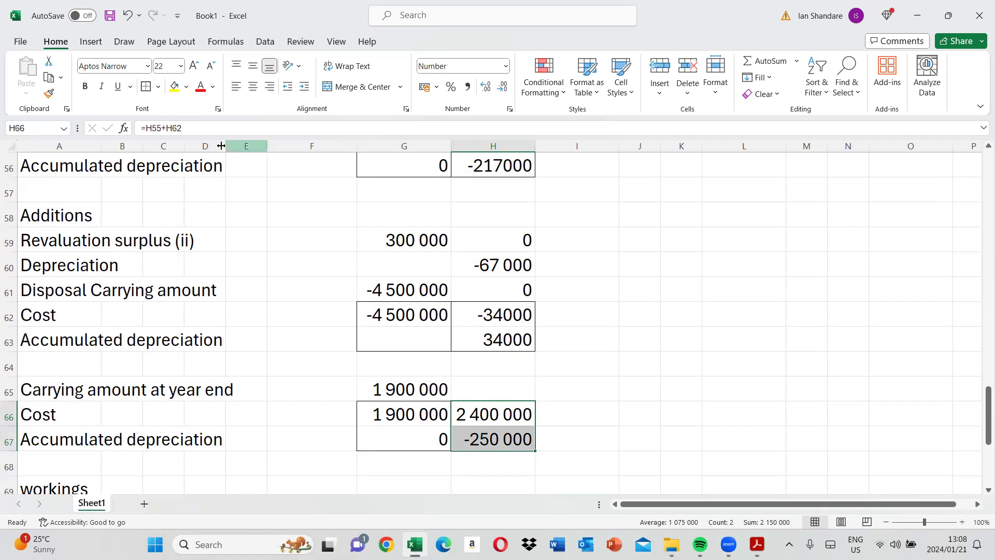
left_click(493, 379)
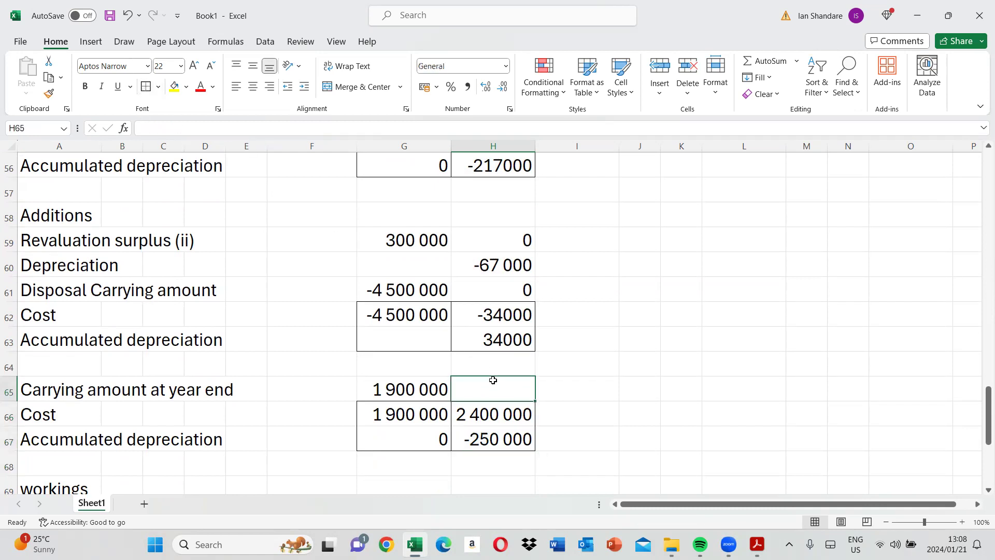
type("=sum(")
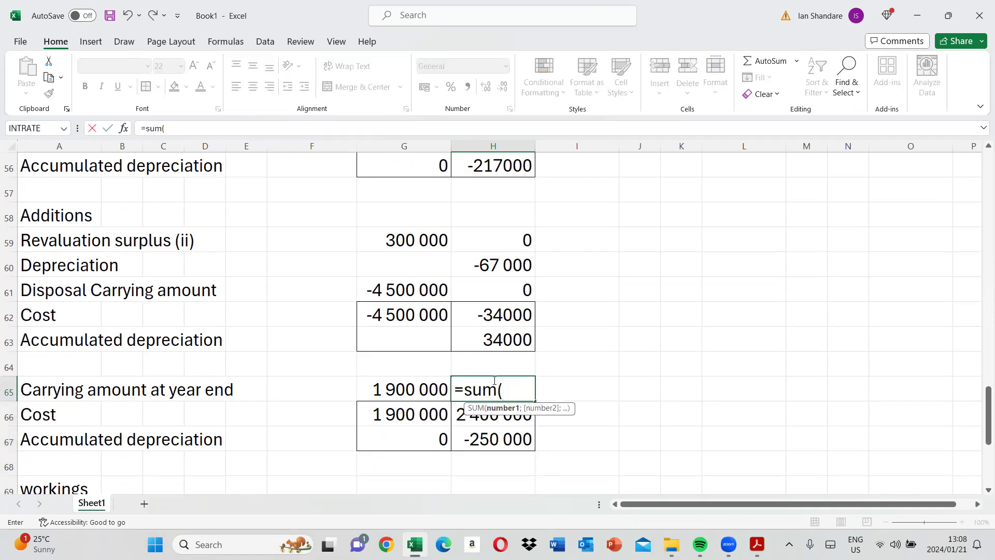
left_click(459, 413)
key("shift+Down")
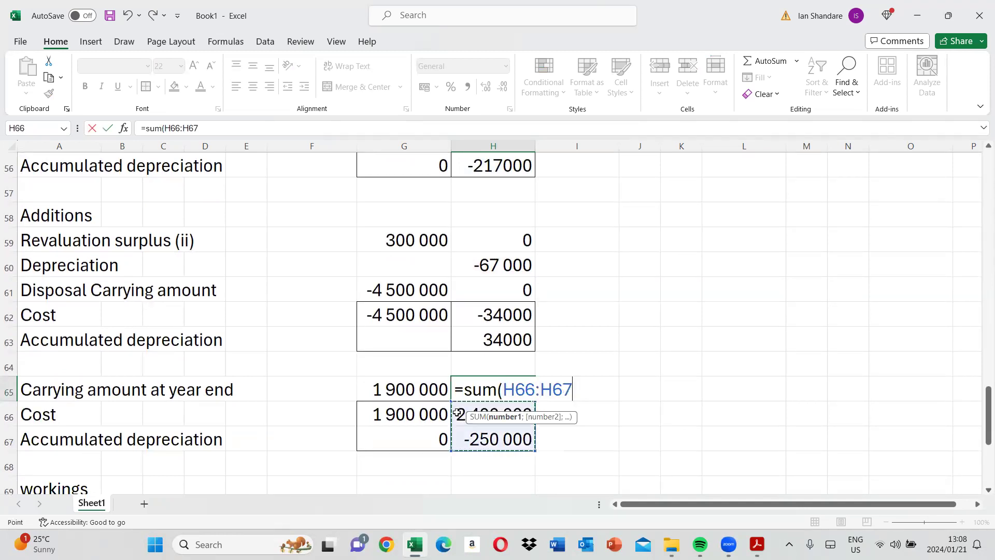
key("Return")
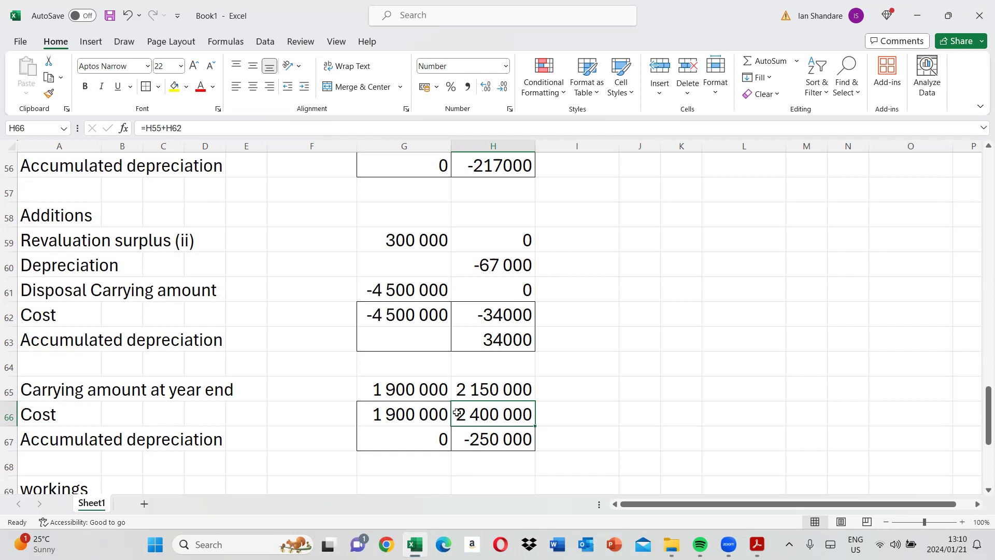
Switch to the FAC4861 exam PDF and review the Question 3 requirements for the property, plant and equipment note
left_click(758, 545)
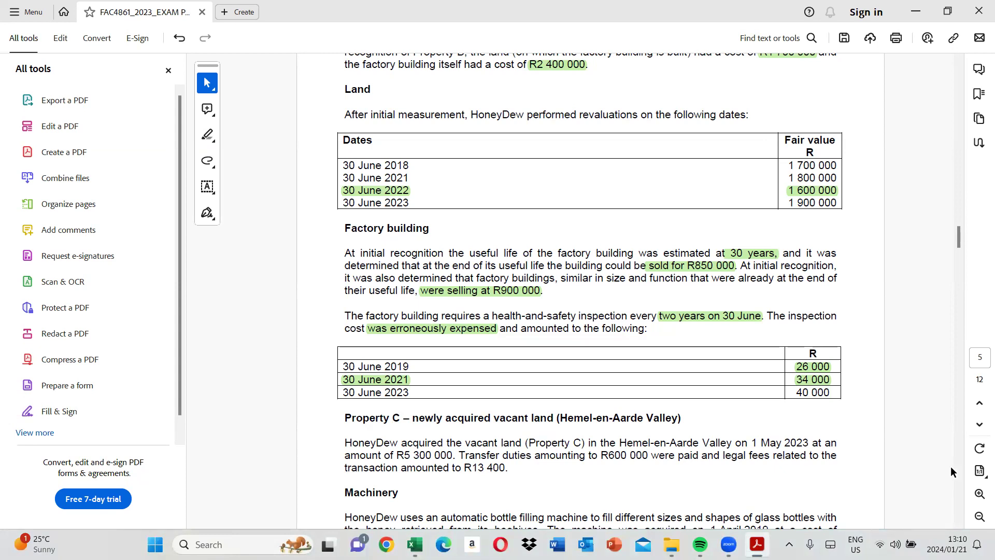
scroll(956, 470, "down", 10)
scroll(960, 469, "down", 20)
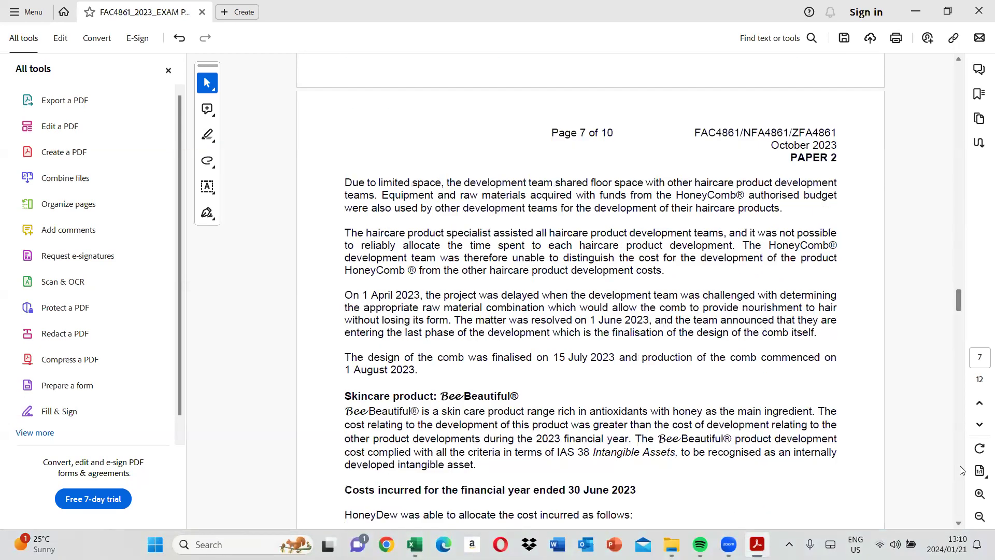
scroll(960, 470, "down", 12)
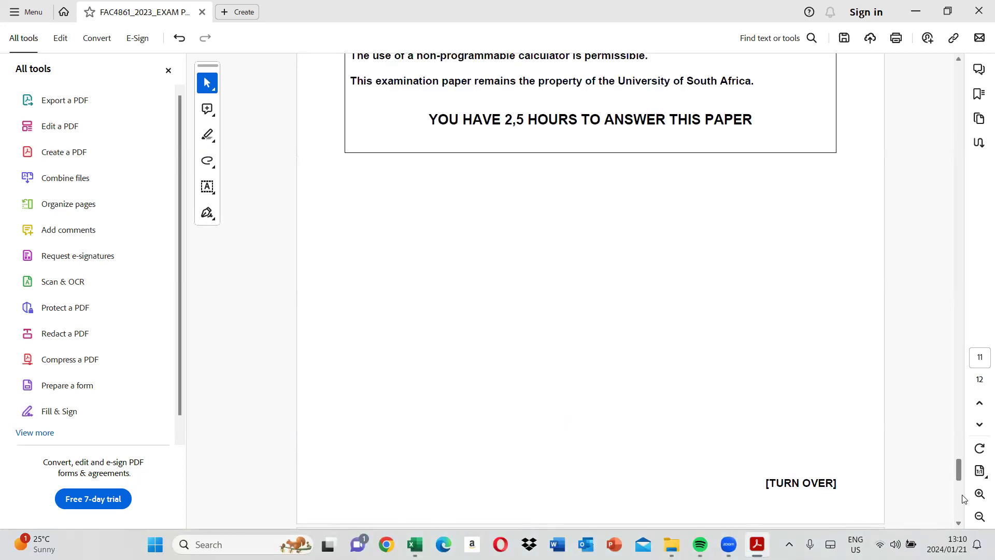
scroll(962, 487, "down", 6)
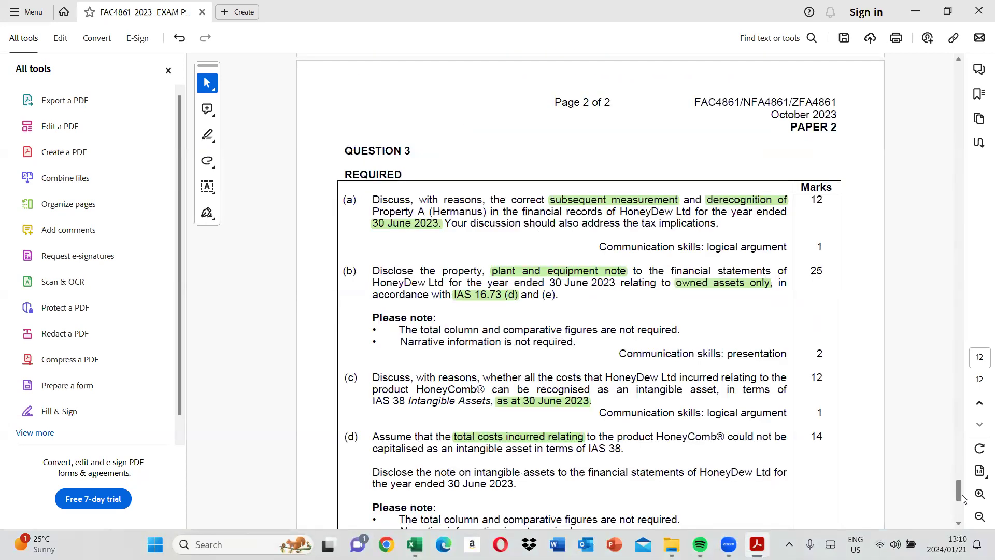
left_click(959, 153)
left_click(960, 157)
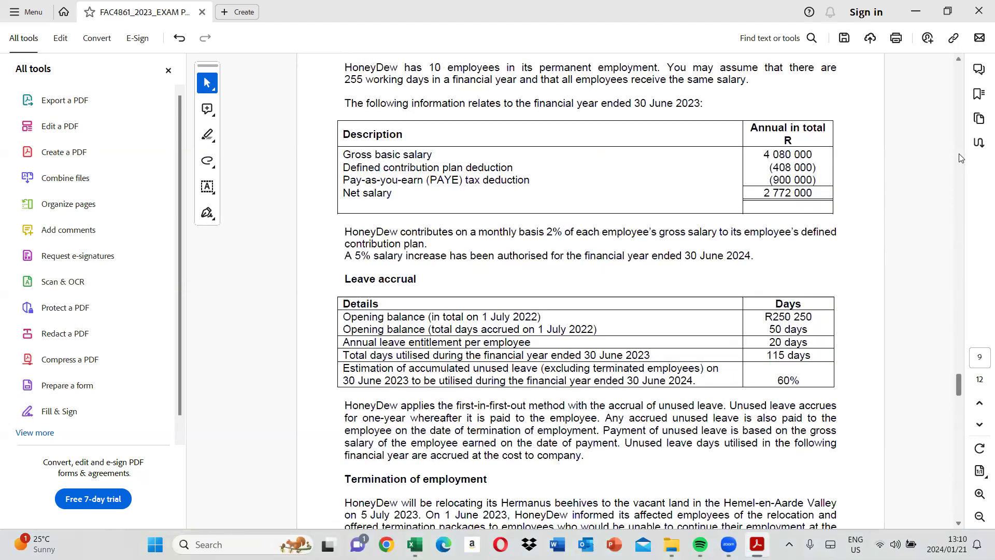
left_click(960, 157)
left_click(960, 157)
left_click(960, 157)
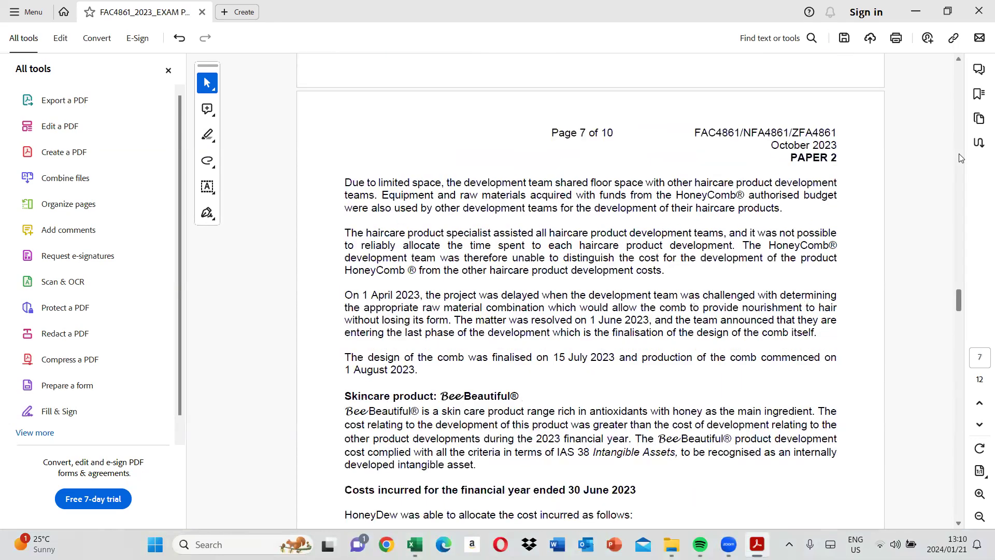
left_click(960, 157)
left_click(960, 157)
left_click(960, 157)
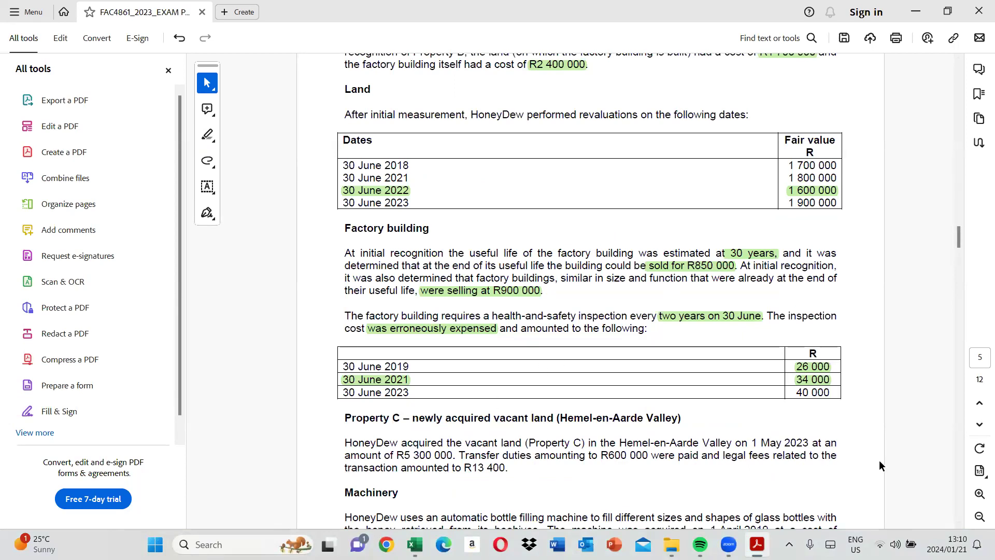
Highlight the acquisition date 1 May 2023, the amount of R5 300 000 and the legal fees of R13 400 under Property C
scroll(957, 522, "down", 5)
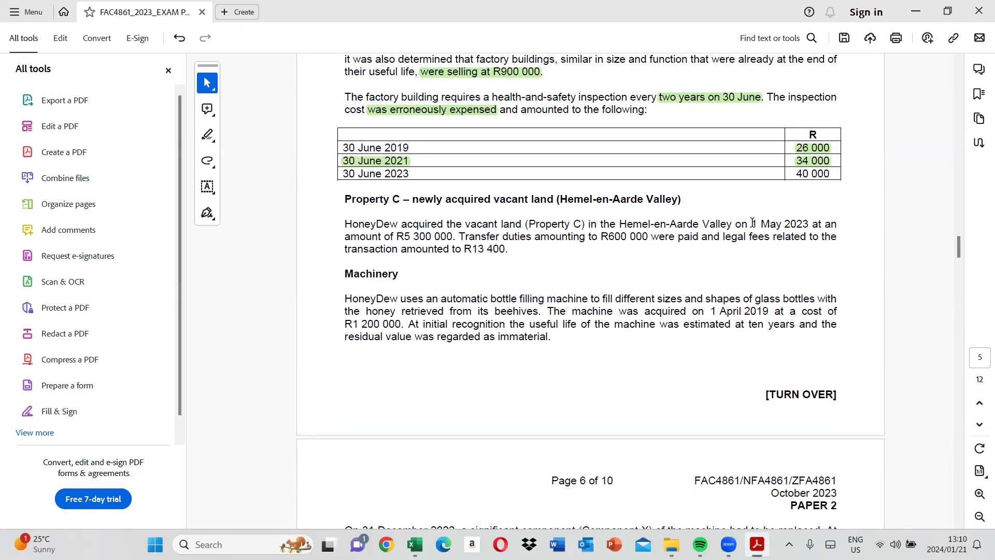
left_click_drag(751, 224, 809, 224)
left_click(799, 206)
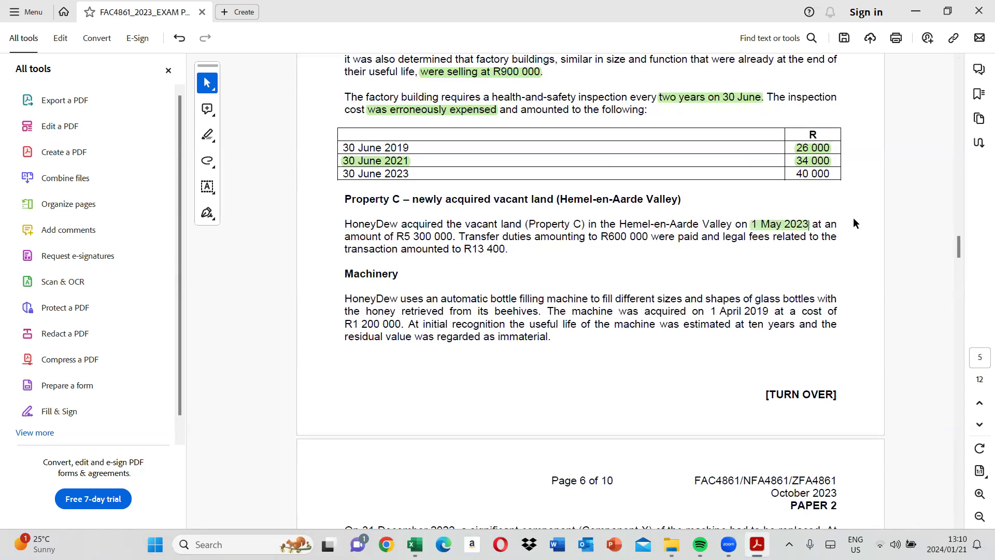
left_click_drag(385, 236, 453, 236)
left_click(477, 216)
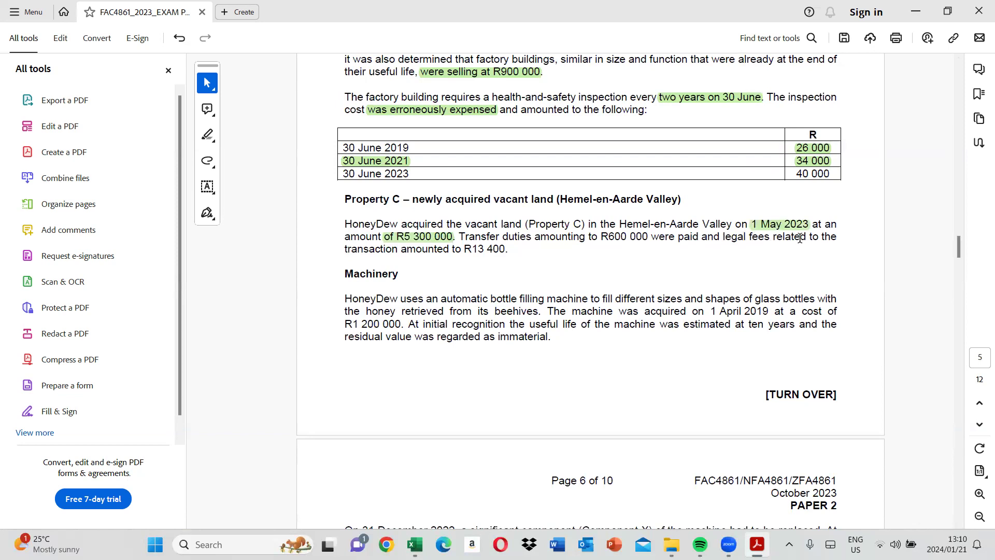
left_click_drag(466, 250, 506, 249)
left_click(527, 228)
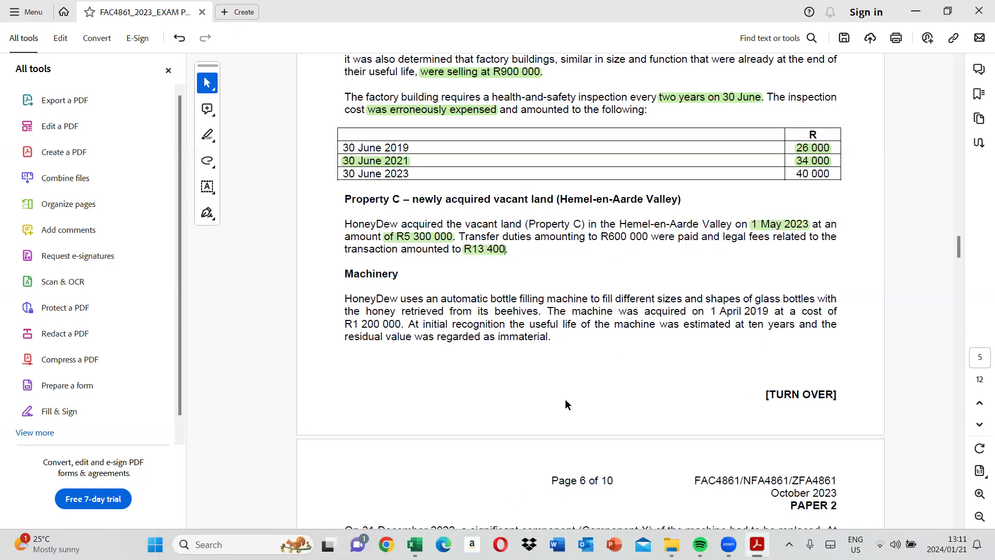
Switch back to the Excel workbook and add the working number (x) in A79 below working (ix)
left_click(415, 544)
scroll(882, 413, "down", 3)
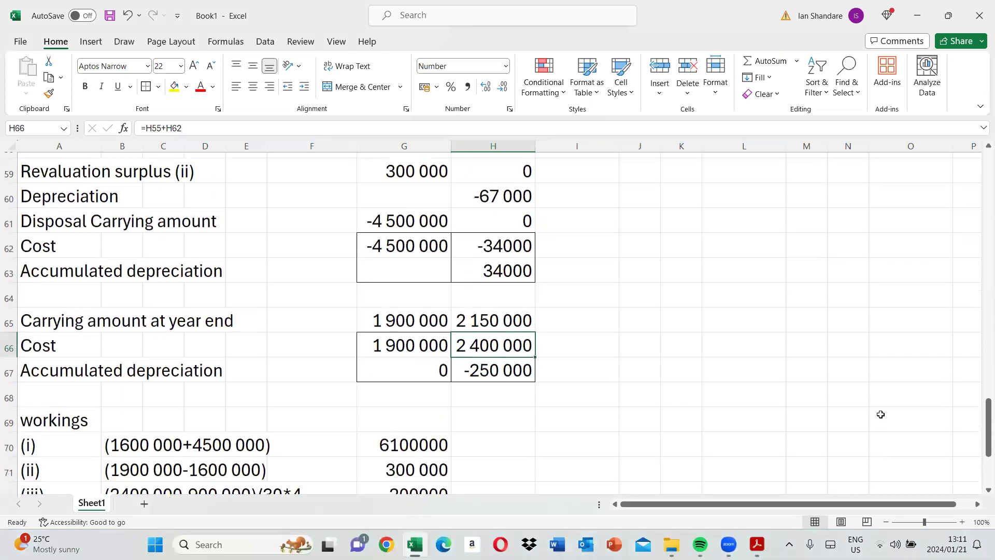
scroll(981, 493, "down", 2)
scroll(981, 493, "down", 3)
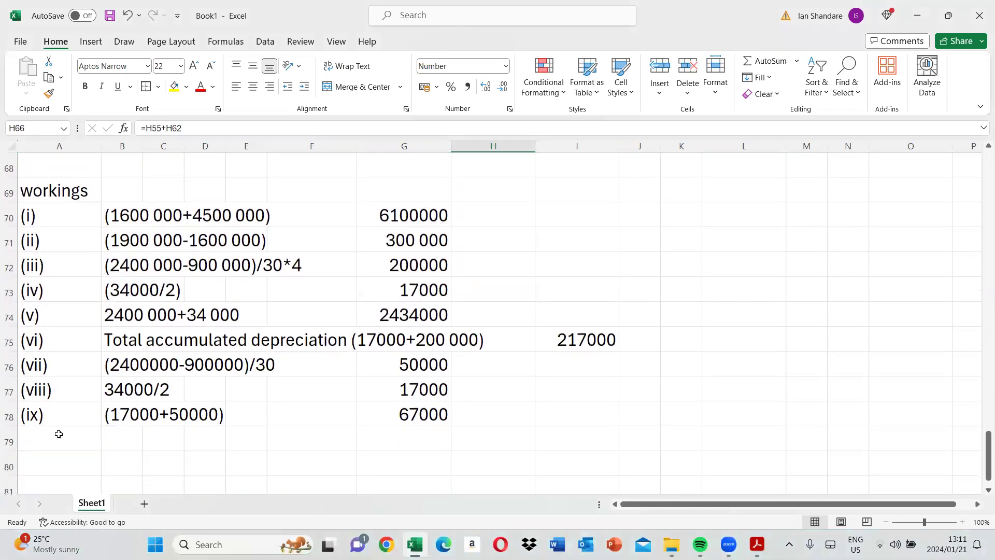
left_click(37, 442)
type("(x")
key("Tab")
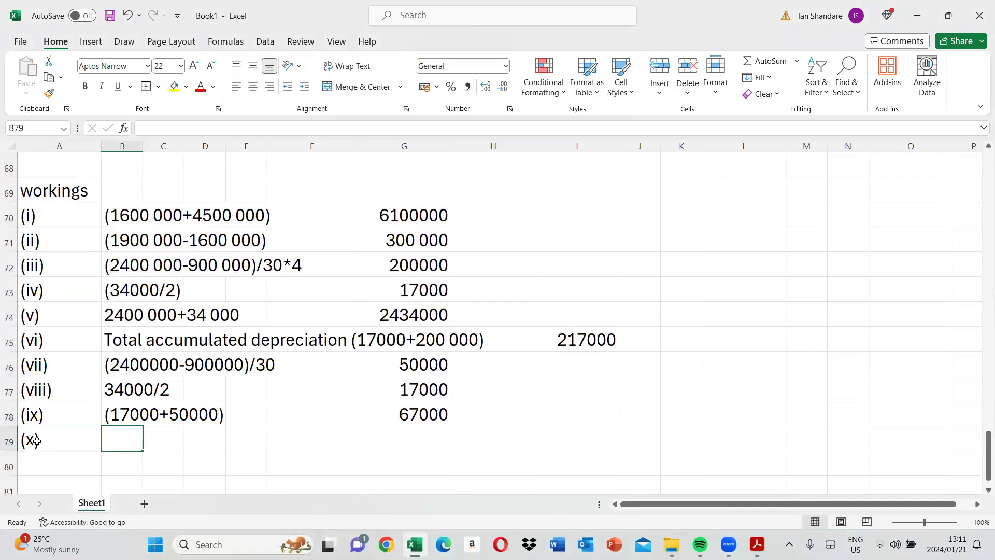
Enter Property C's cost working in B79 as (5300 000+600 000+13 400), taking the amounts from the exam PDF
type("(")
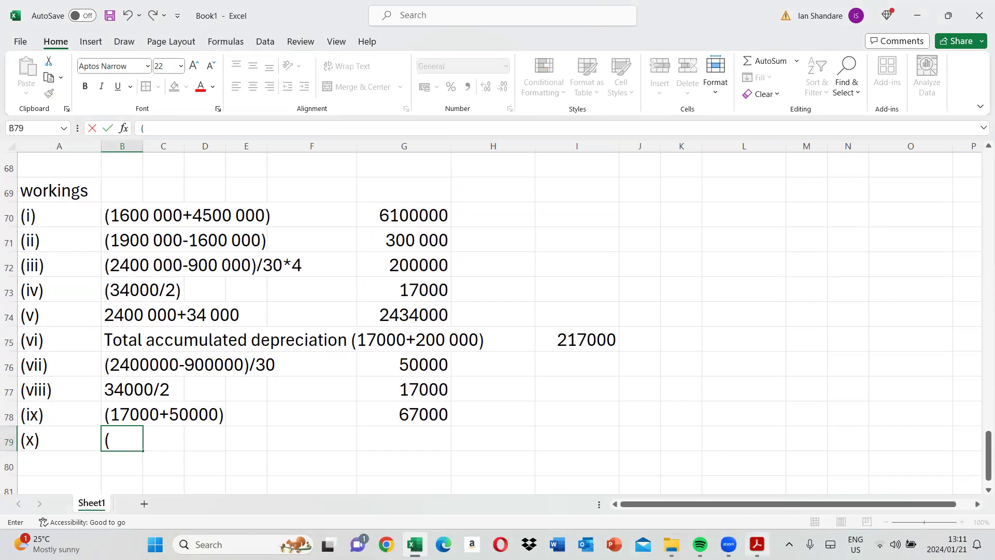
left_click(752, 543)
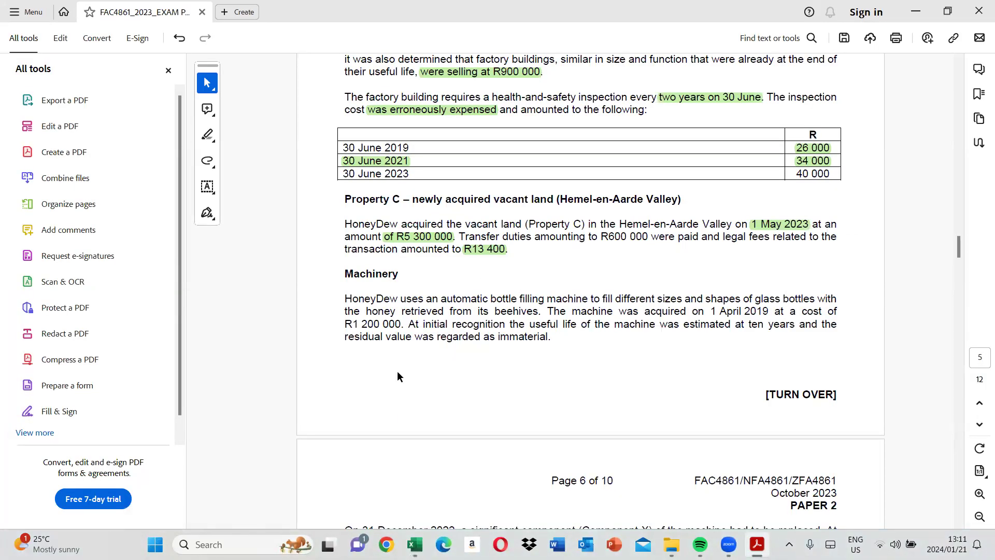
key("alt+Tab")
type("5")
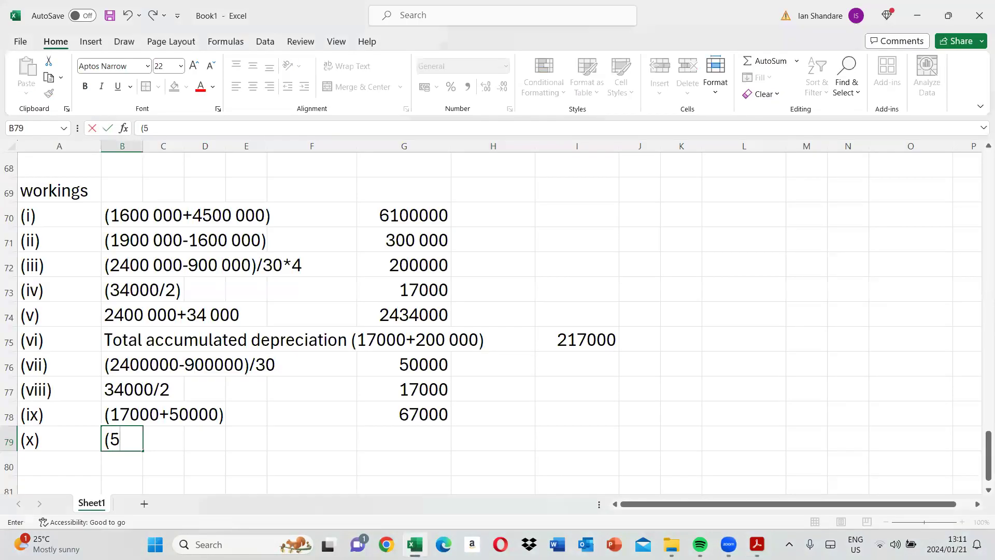
type("300 000+")
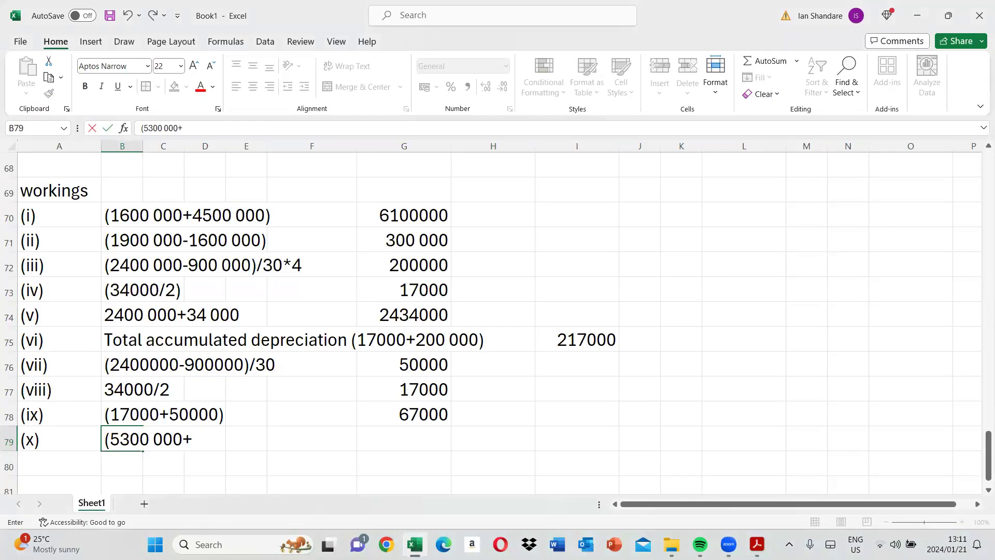
key("alt+Tab")
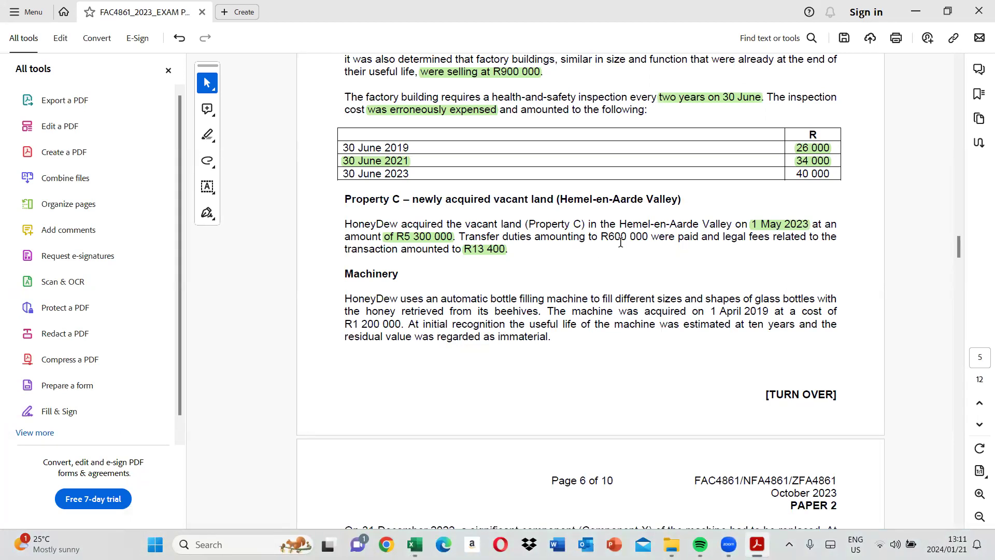
left_click(415, 544)
type("600 000+")
left_click(758, 544)
left_click(422, 543)
type("13 400")
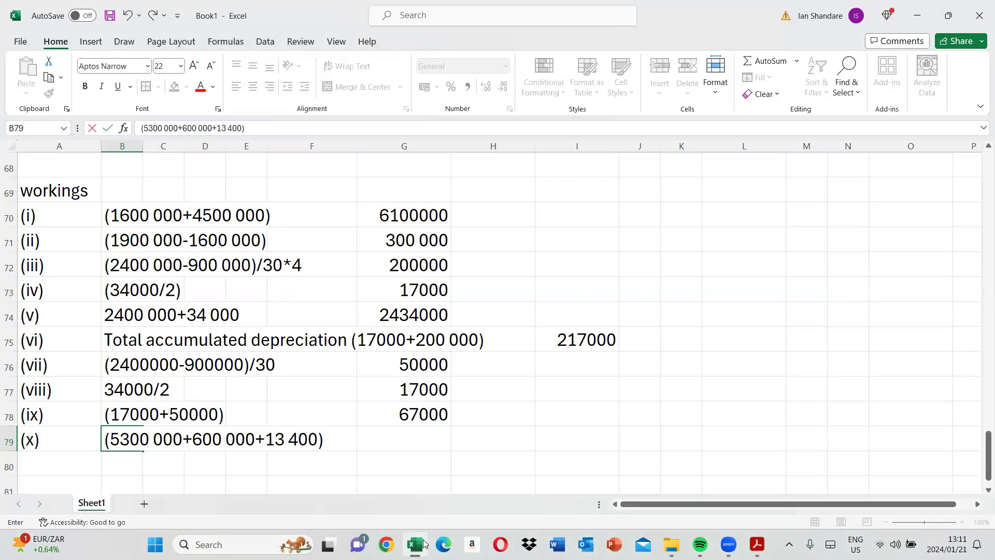
key("Right")
Copy the working (x) expression from B79 into G79
key("Right")
key("Right")
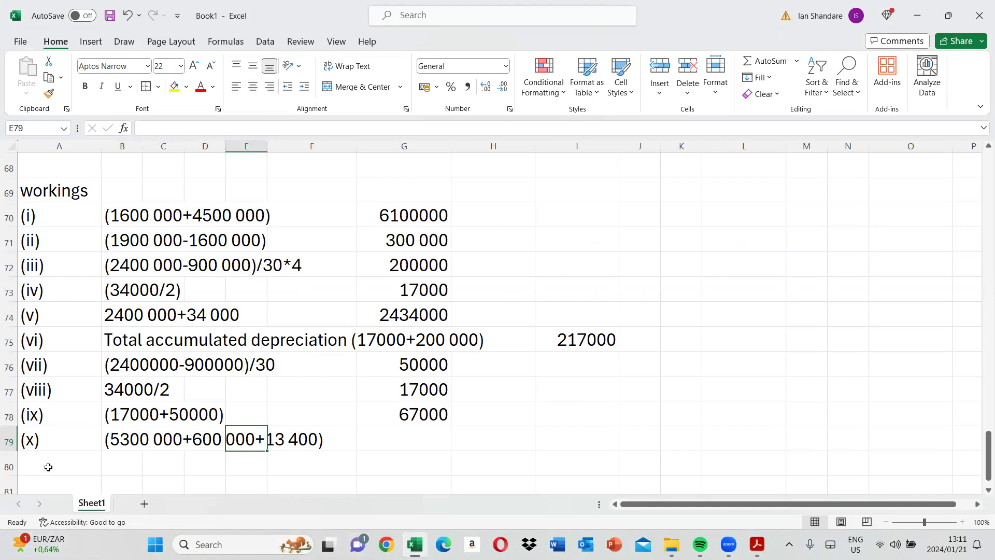
key("Left")
key("Left")
key("Left")
right_click(136, 447)
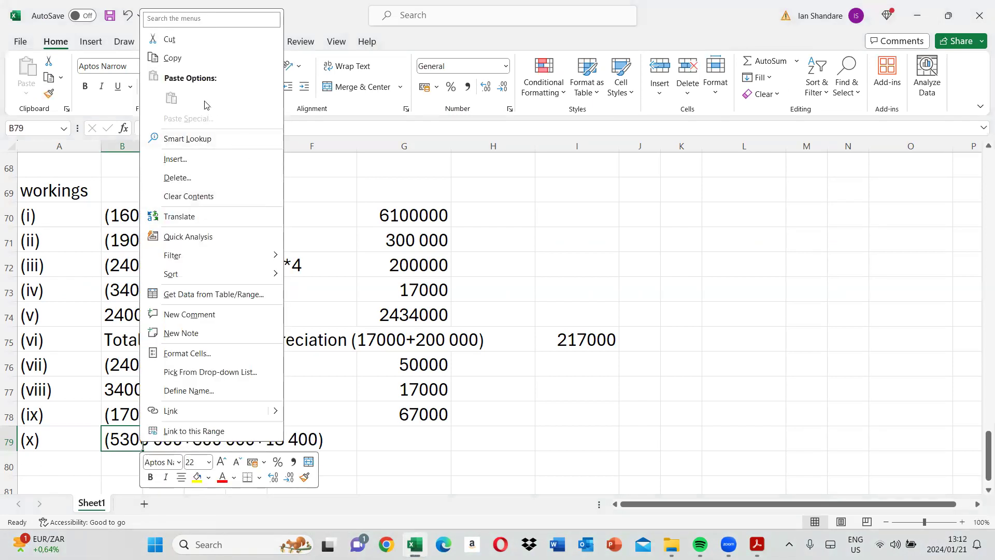
left_click(186, 58)
key("Right")
key("Right")
key("Right")
key("Right")
key("Right")
key("ctrl+v")
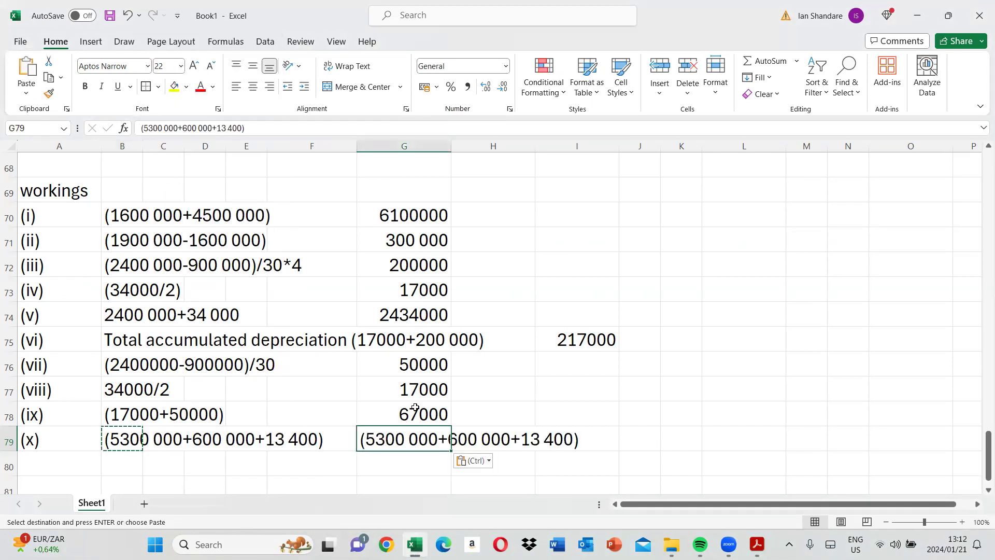
Turn the copied expression in G79 into the formula =(5300 000+600 000+13 400)
left_click(143, 129)
type("=")
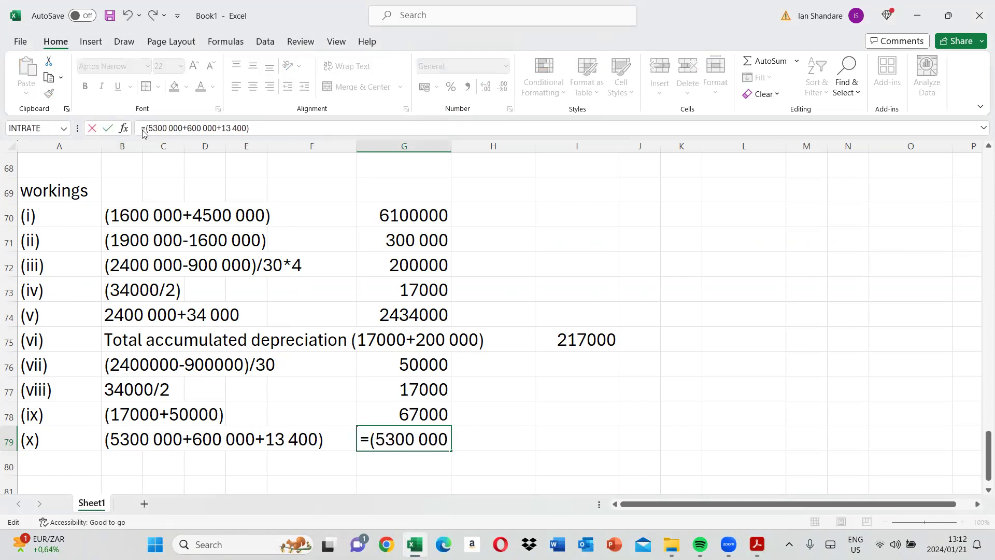
key("Return")
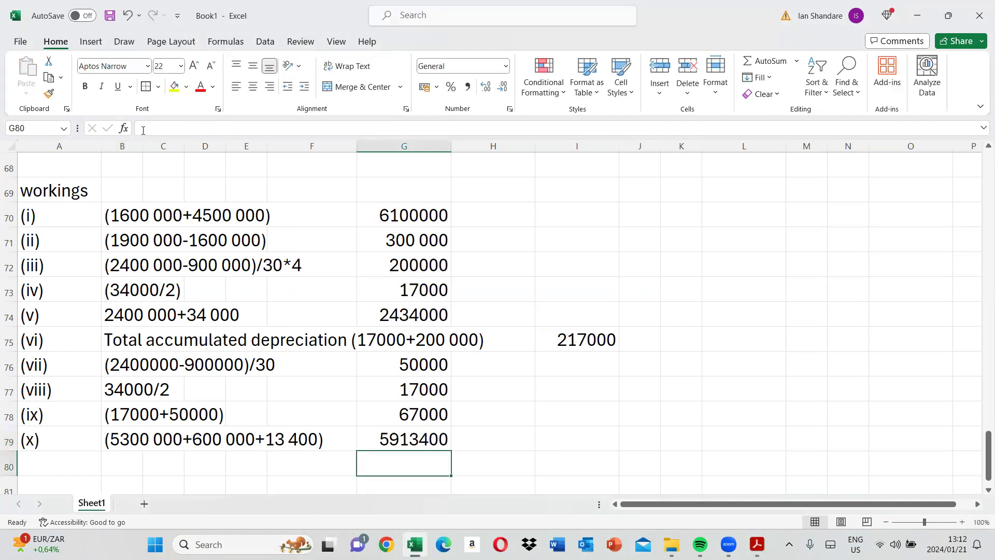
Link the land additions cell G58 to the result of working (x) with the formula =G79
left_click(988, 193)
left_click(988, 192)
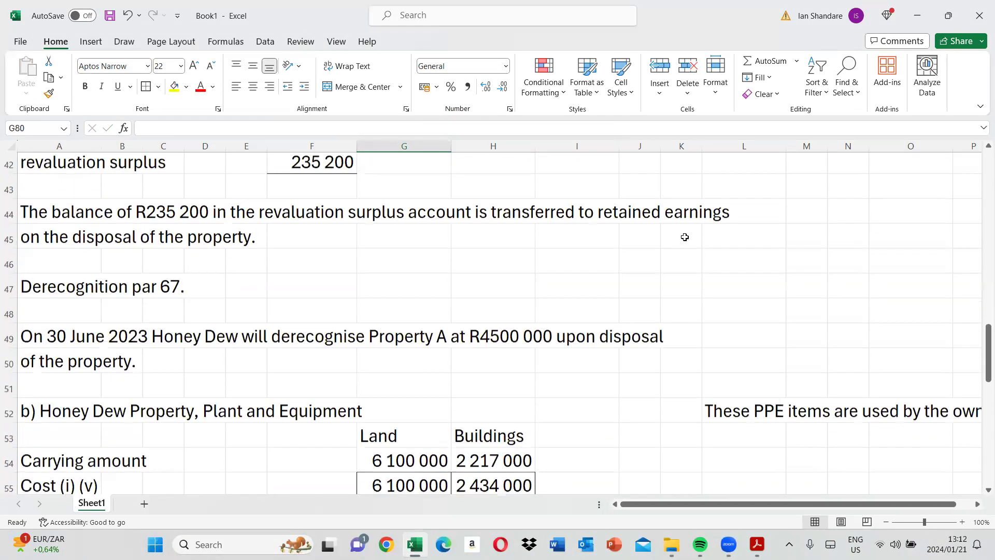
left_click(986, 181)
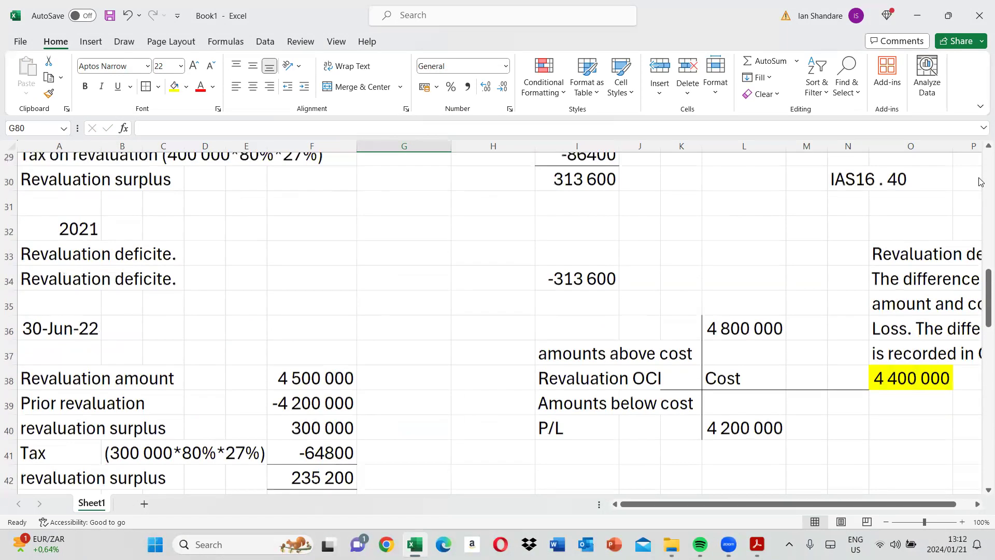
left_click(981, 181)
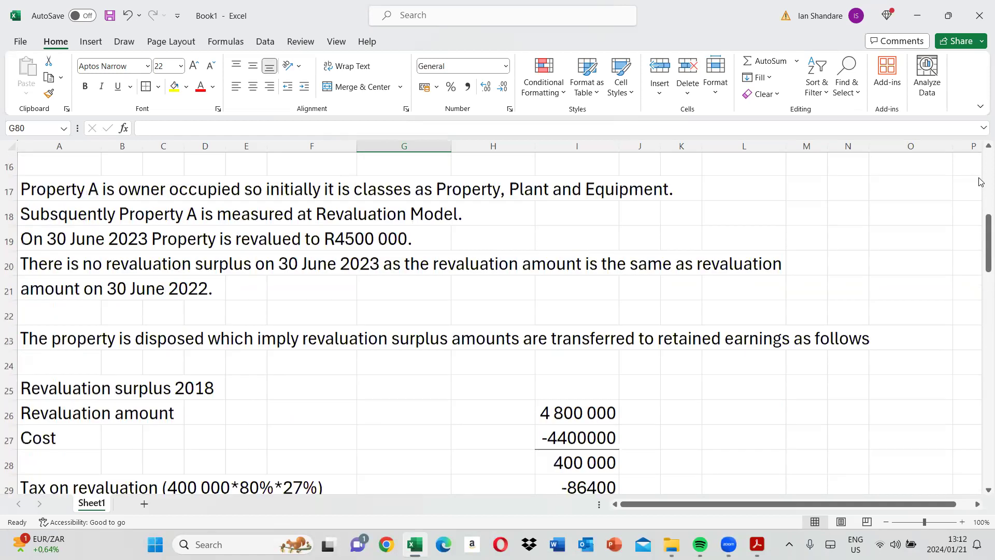
left_click(979, 394)
left_click(979, 394)
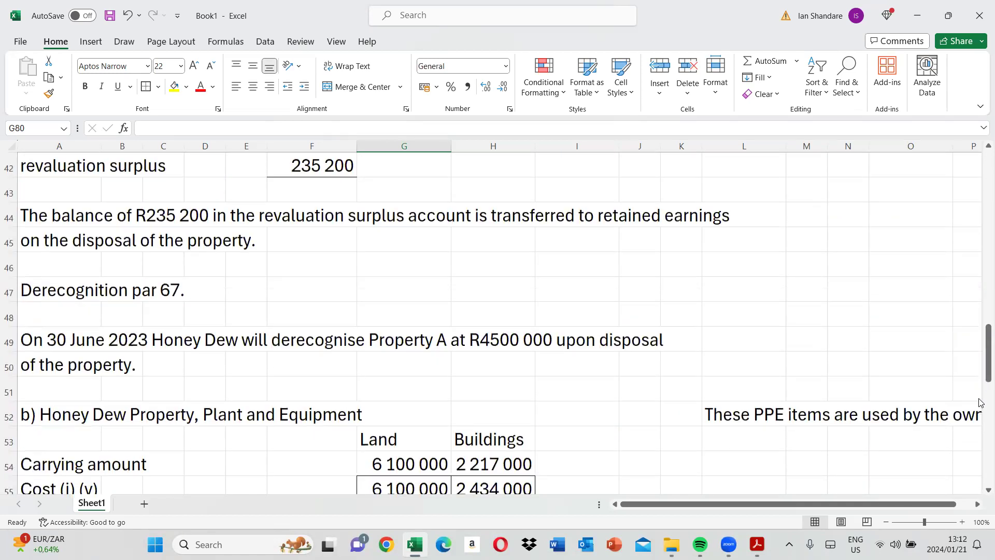
scroll(547, 354, "down", 5)
left_click(394, 234)
type("=")
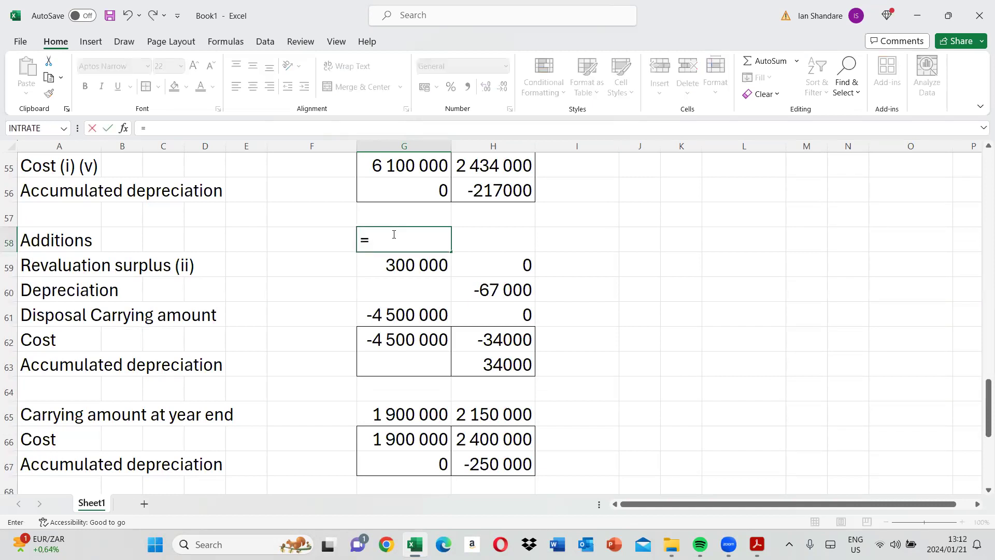
scroll(974, 469, "down", 4)
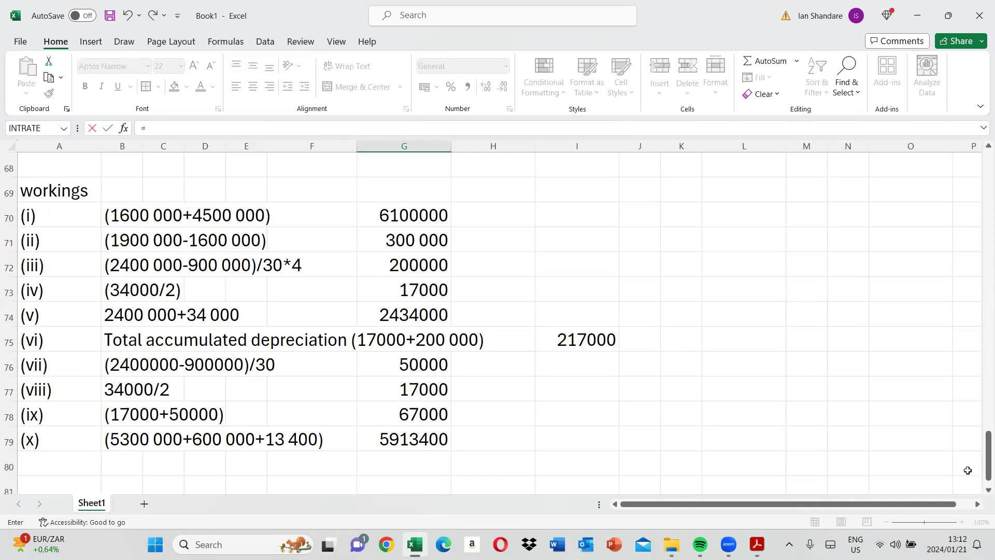
left_click(429, 405)
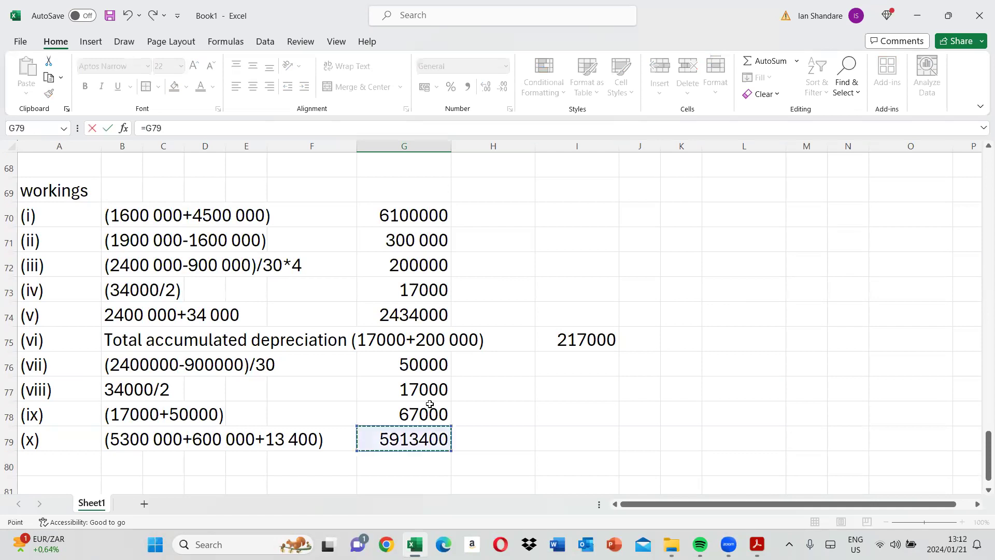
key("Return")
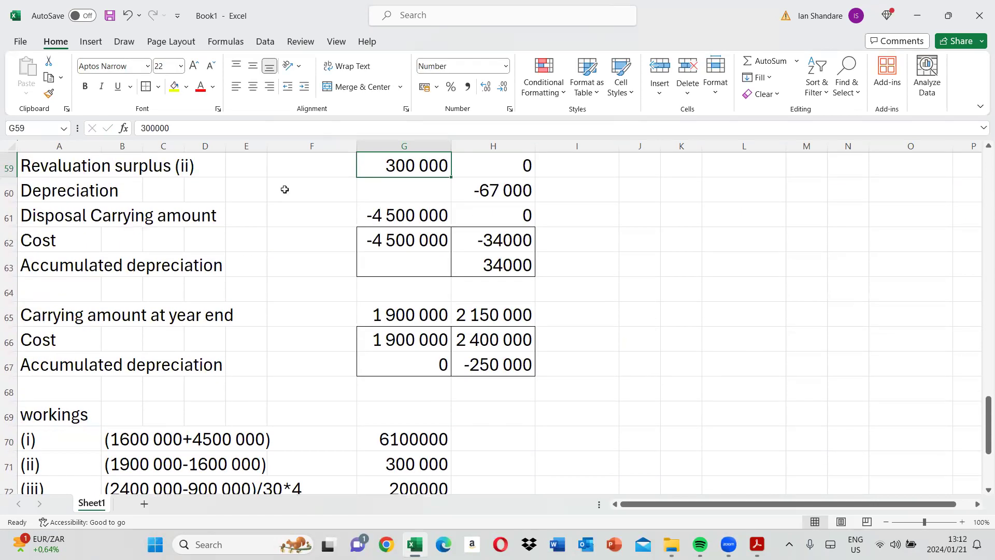
Add the working reference (x) beside the Additions label, in B58
scroll(228, 237, "up", 2)
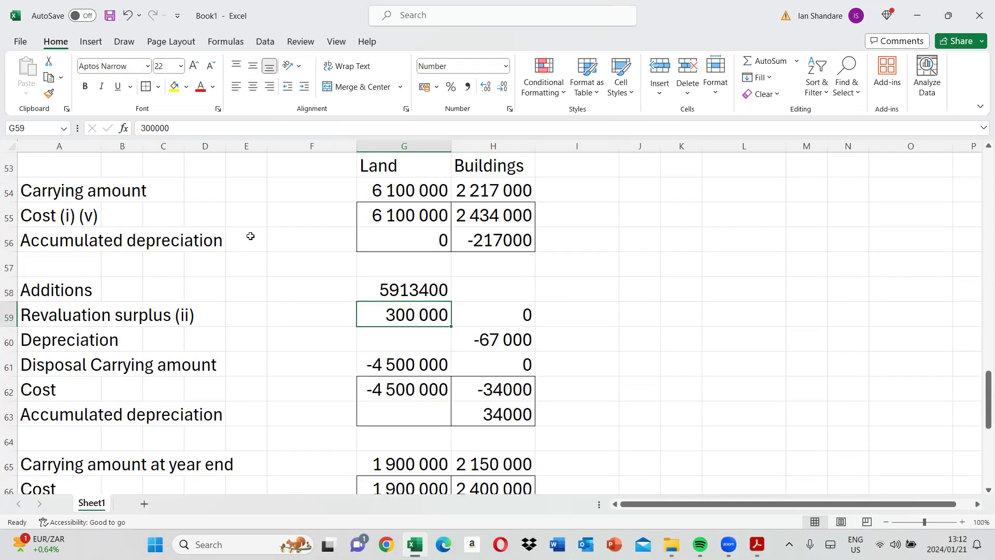
left_click(129, 295)
type("(x)")
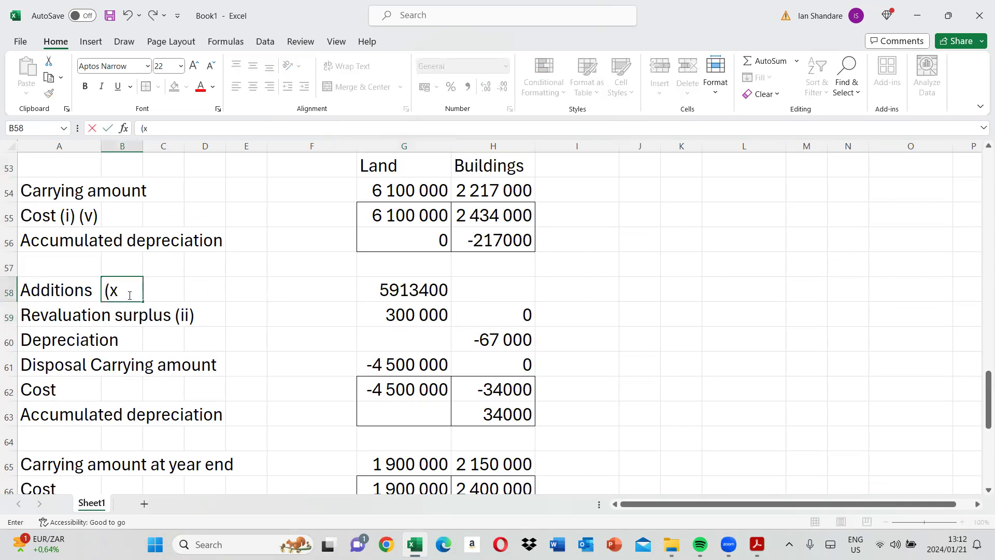
key("Return")
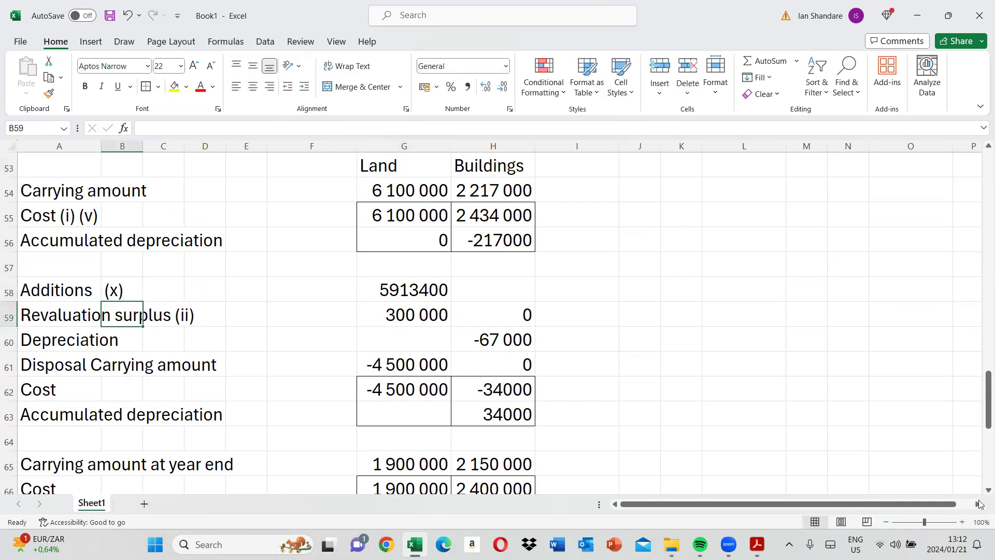
Include the land additions in the year-end land cost by extending the G66 formula to =G54+G59+G61+G58
scroll(980, 490, "down", 1)
scroll(981, 490, "down", 1)
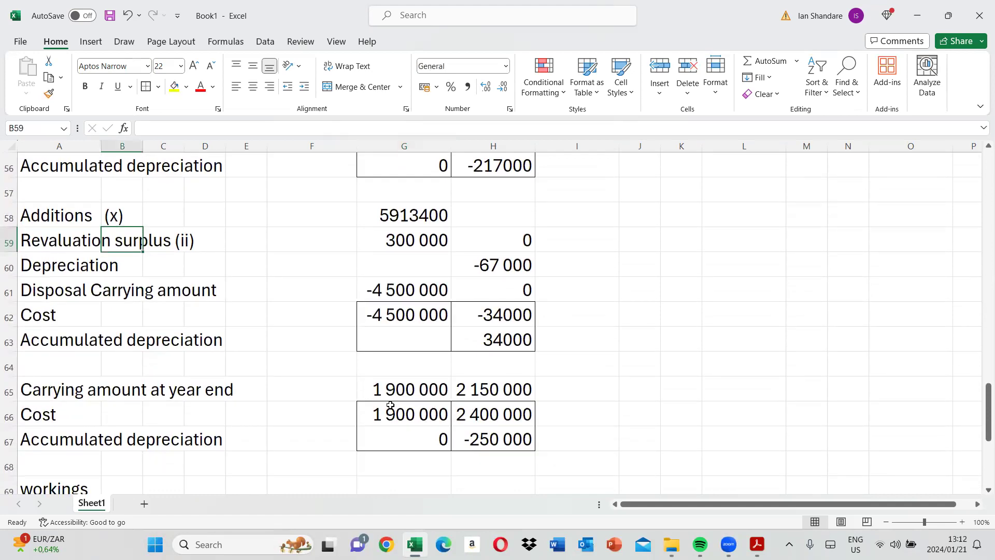
left_click(398, 412)
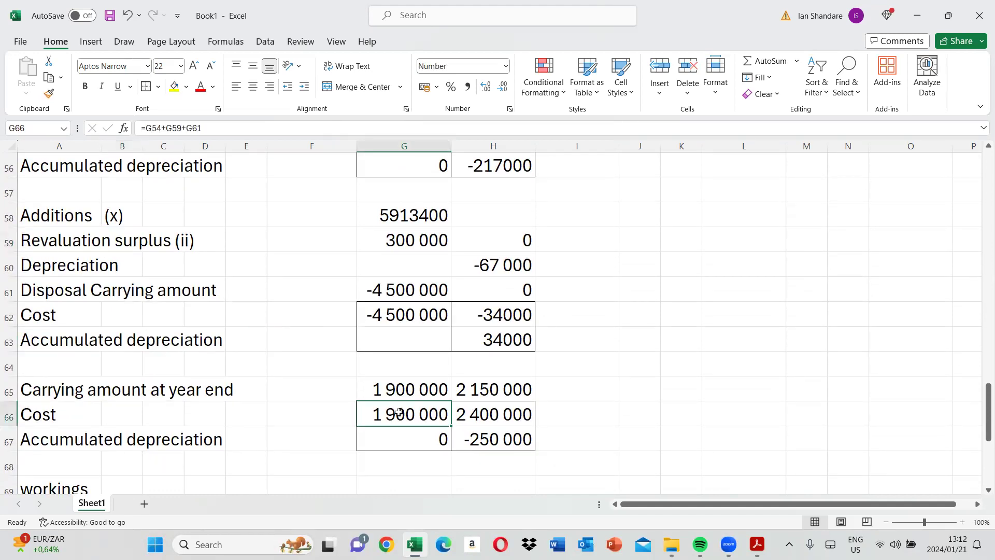
left_click(206, 130)
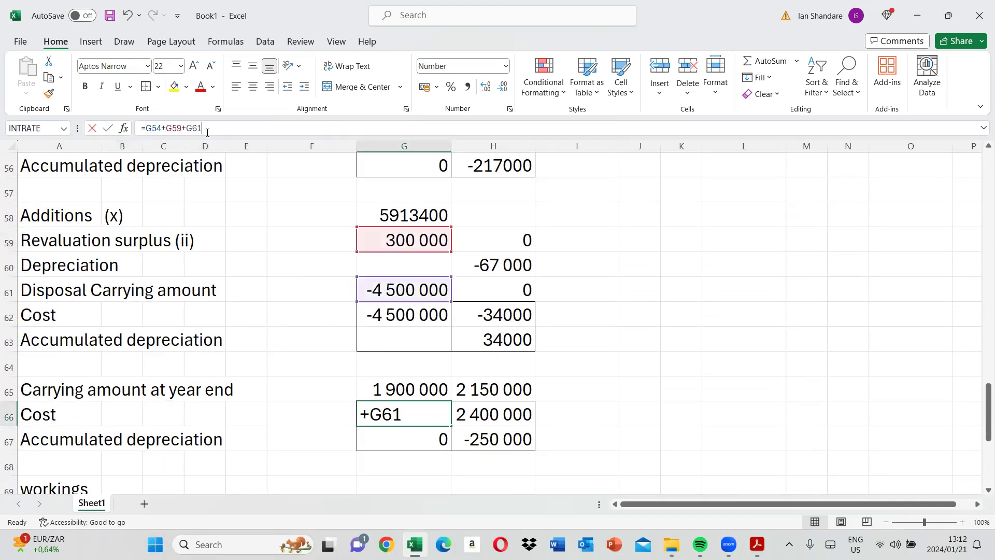
type("+")
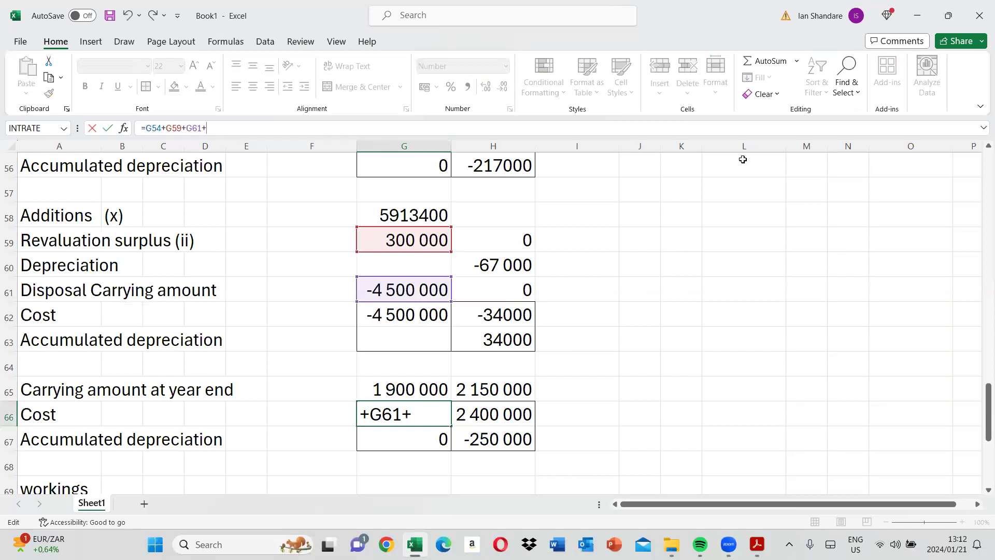
left_click(988, 145)
left_click(988, 145)
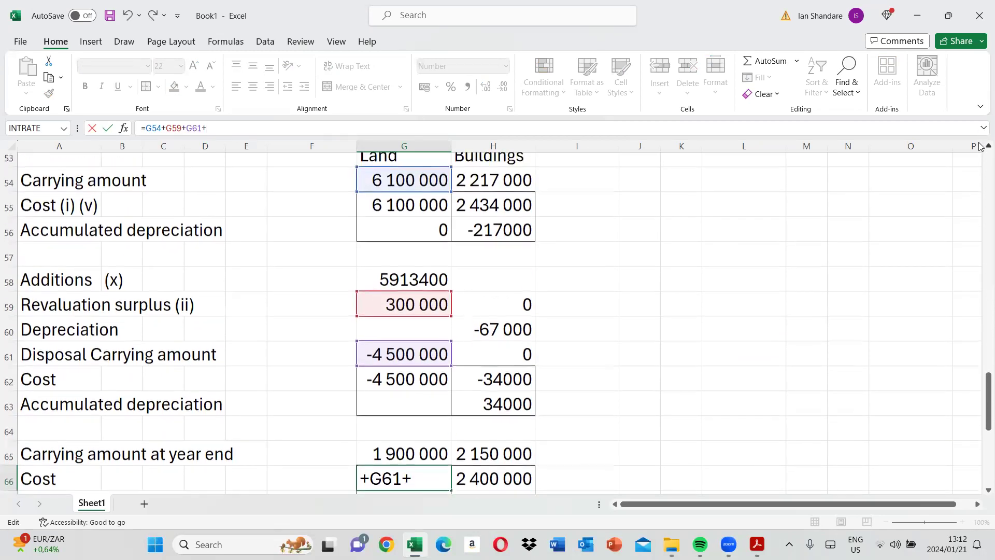
left_click(988, 146)
left_click(408, 294)
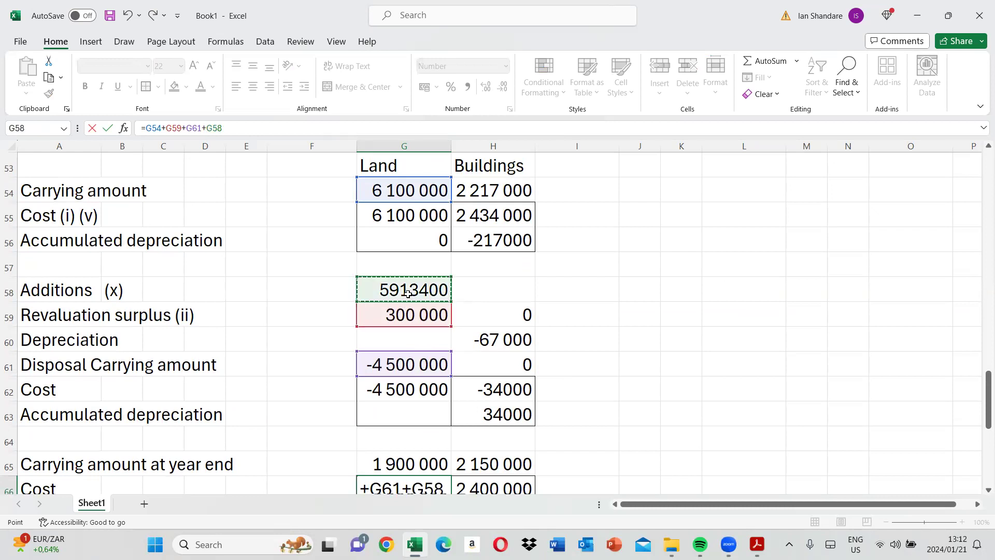
key("Return")
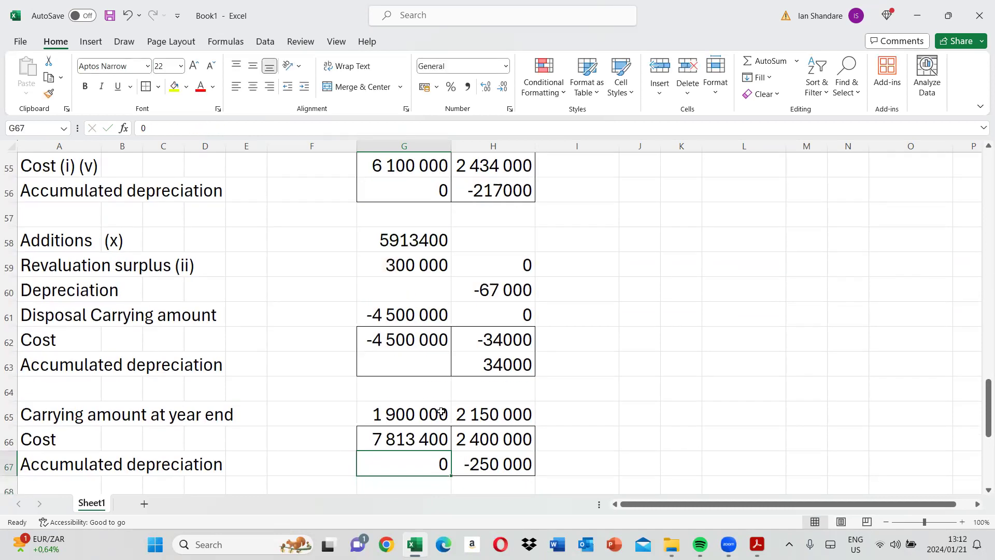
Link the land's carrying amount at year end in G65 to the cost below it with =G66
left_click(408, 409)
type("=")
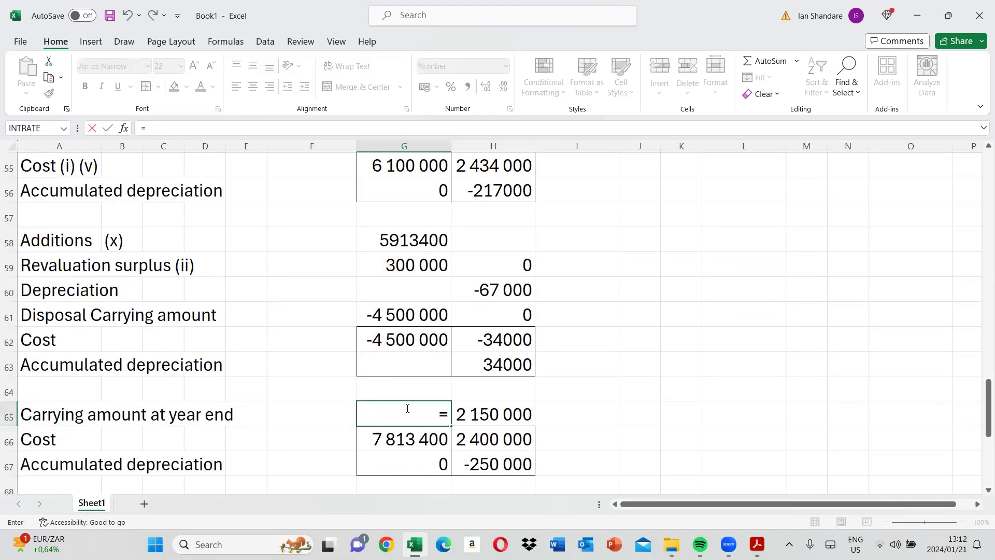
key("Down")
key("Return")
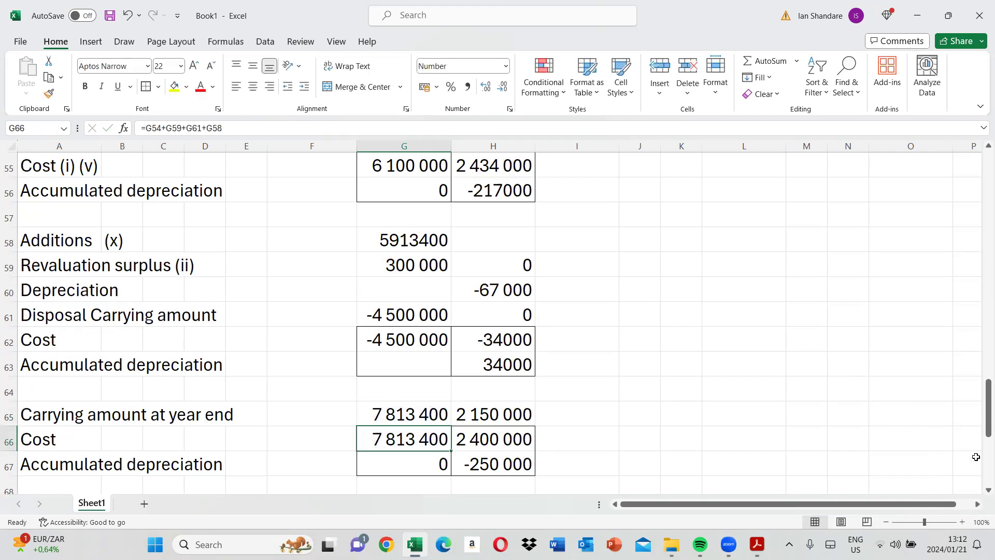
scroll(982, 487, "down", 1)
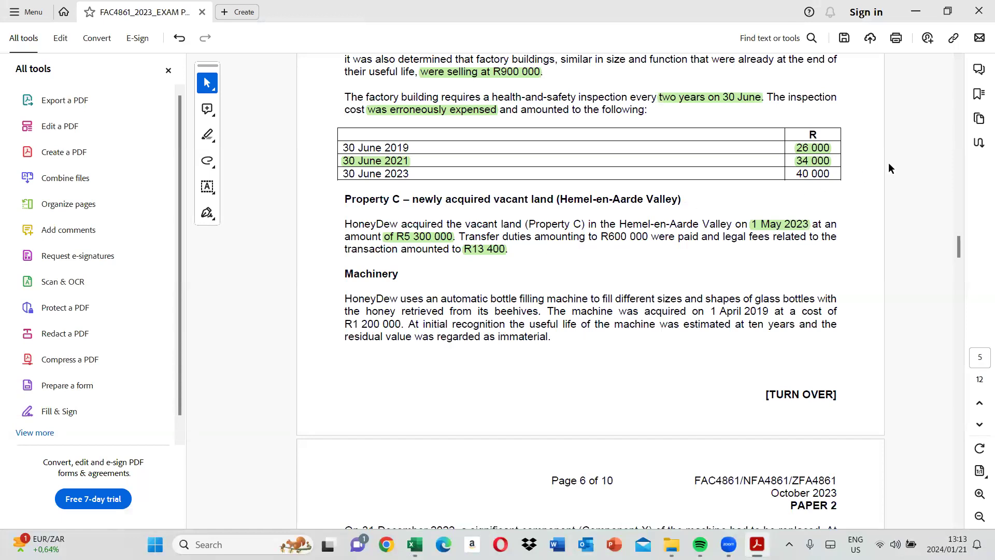
Highlight "Hemel-en-Aarde" in the exam PDF's page 5 paragraph on selling Property A and acquiring farmland
left_click(957, 136)
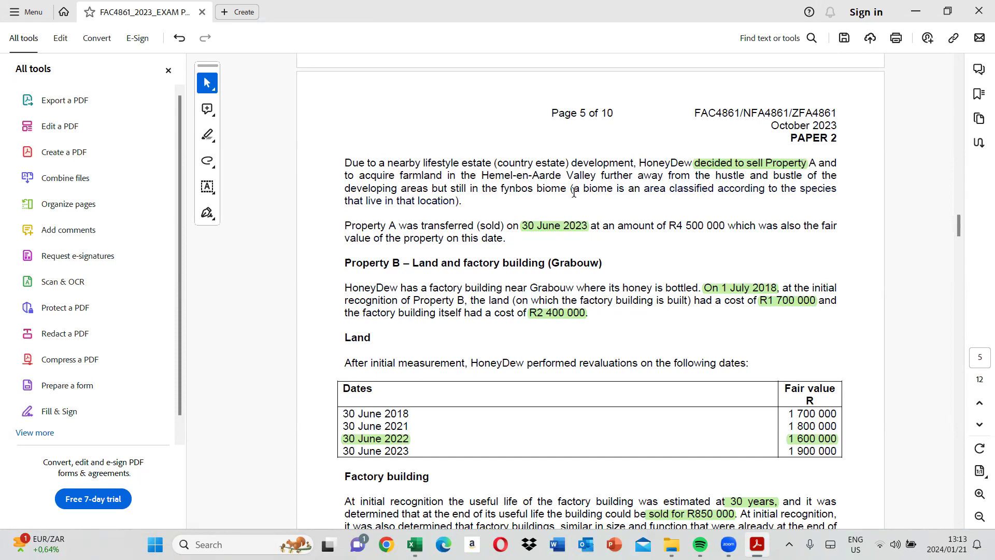
left_click_drag(481, 176, 563, 177)
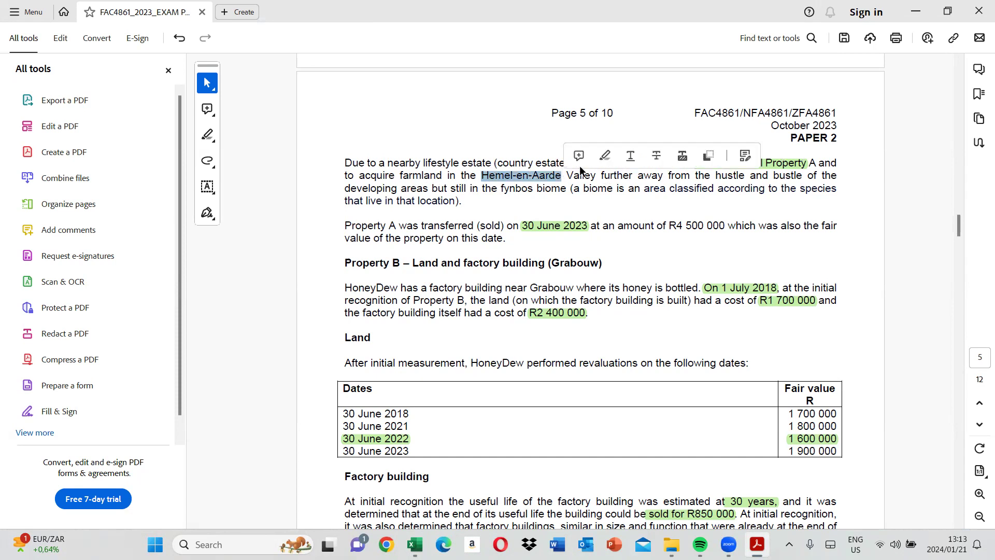
left_click(604, 156)
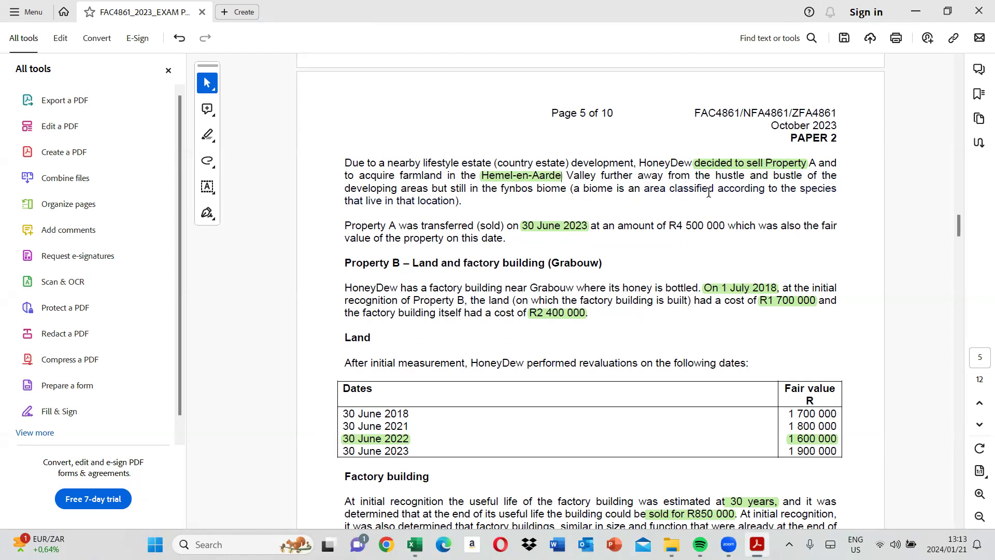
Highlight the machine's acquisition date 1 April 2019, its cost R1 200 000 and its ten years useful life in the PDF's Machinery section
left_click(957, 389)
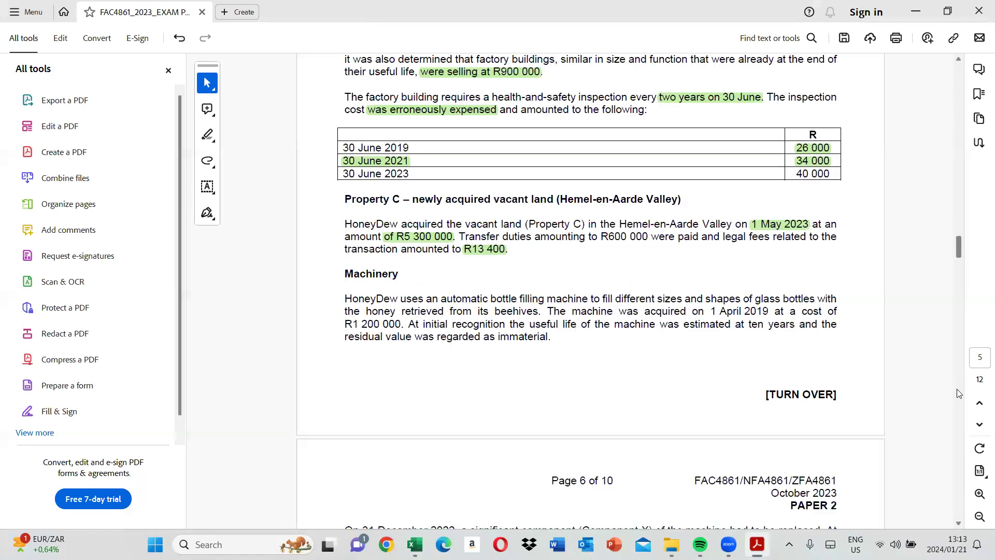
left_click(957, 389)
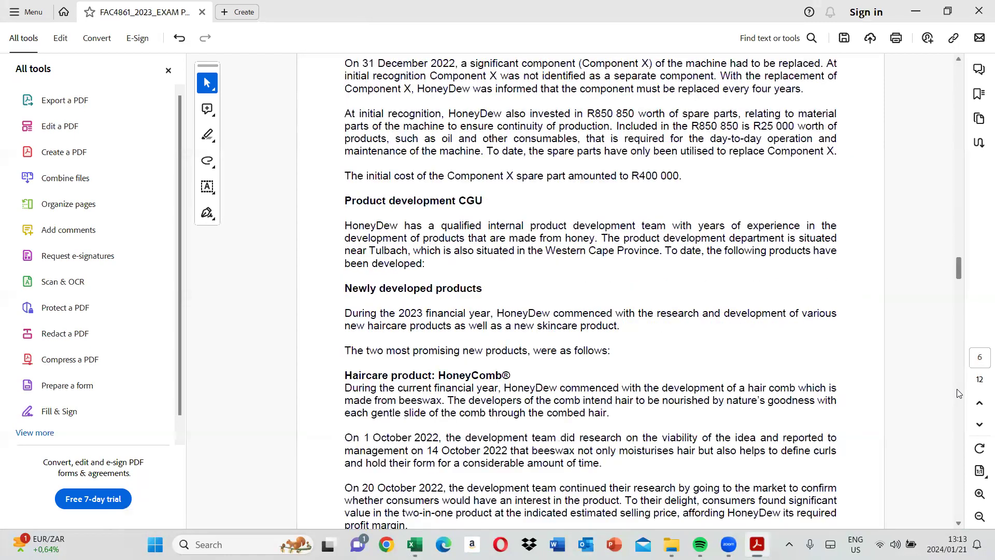
left_click(962, 239)
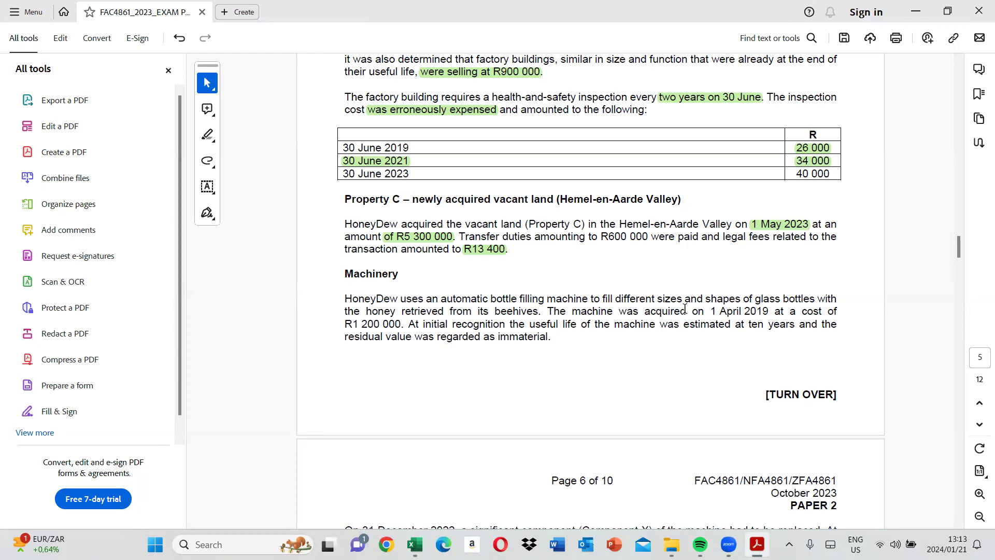
left_click_drag(708, 311, 770, 311)
left_click(797, 291)
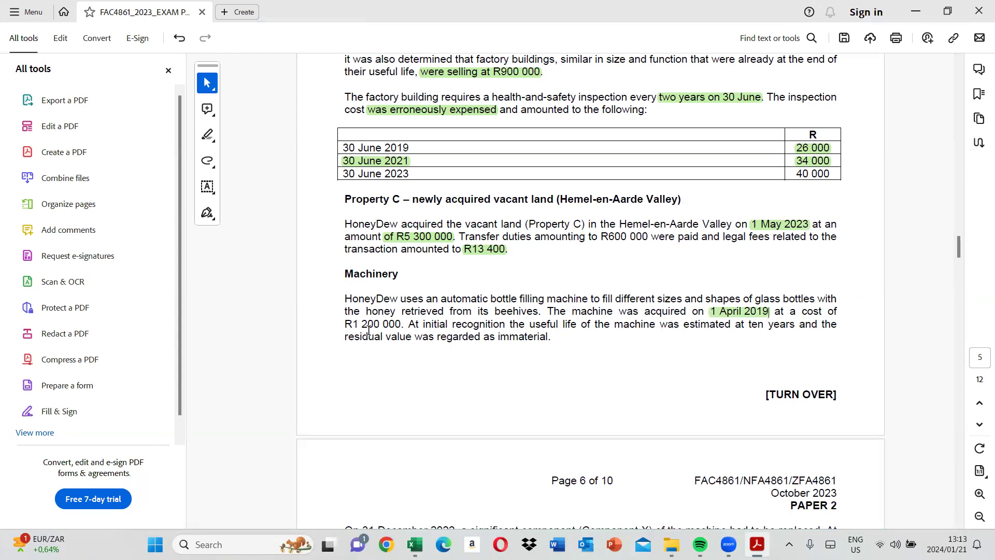
left_click_drag(344, 324, 419, 324)
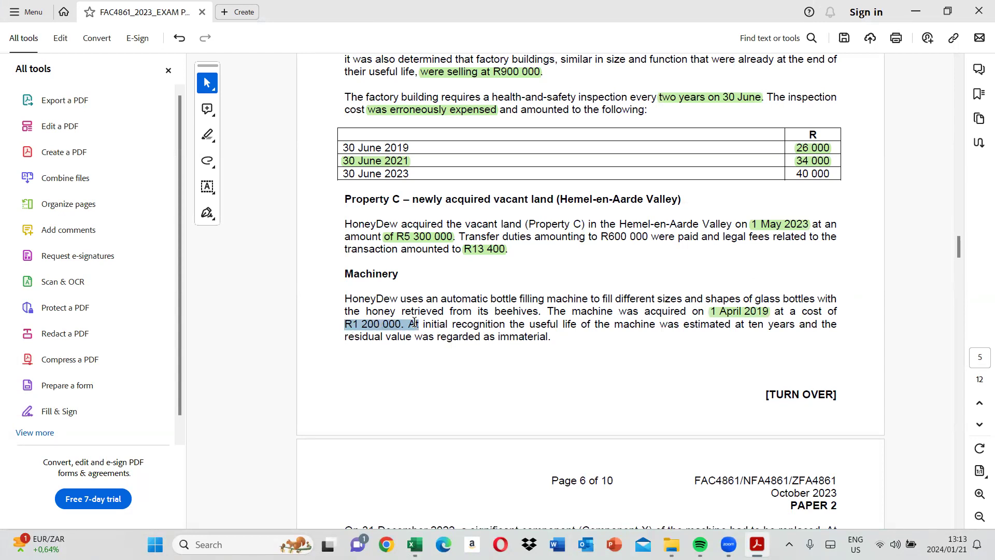
left_click(458, 304)
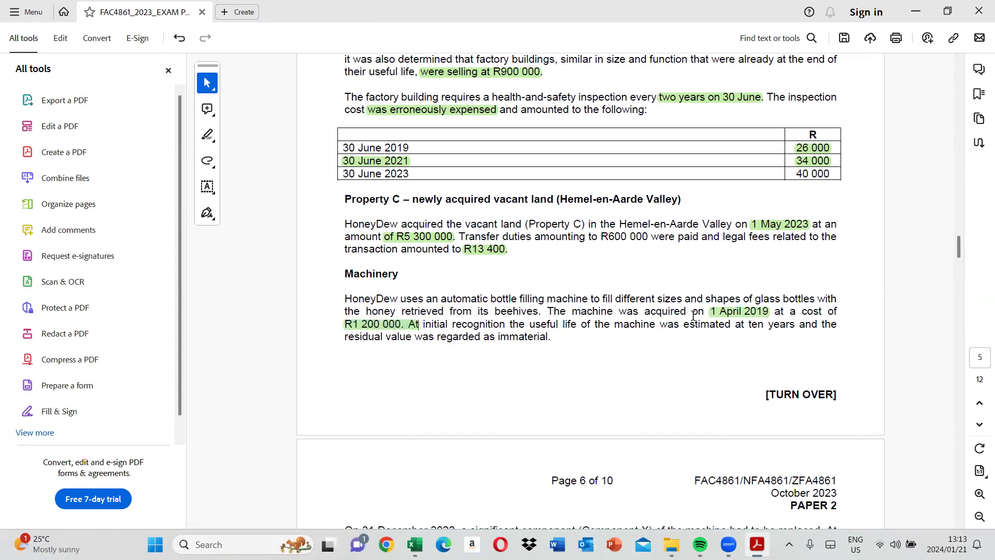
left_click_drag(748, 325, 794, 327)
left_click(797, 305)
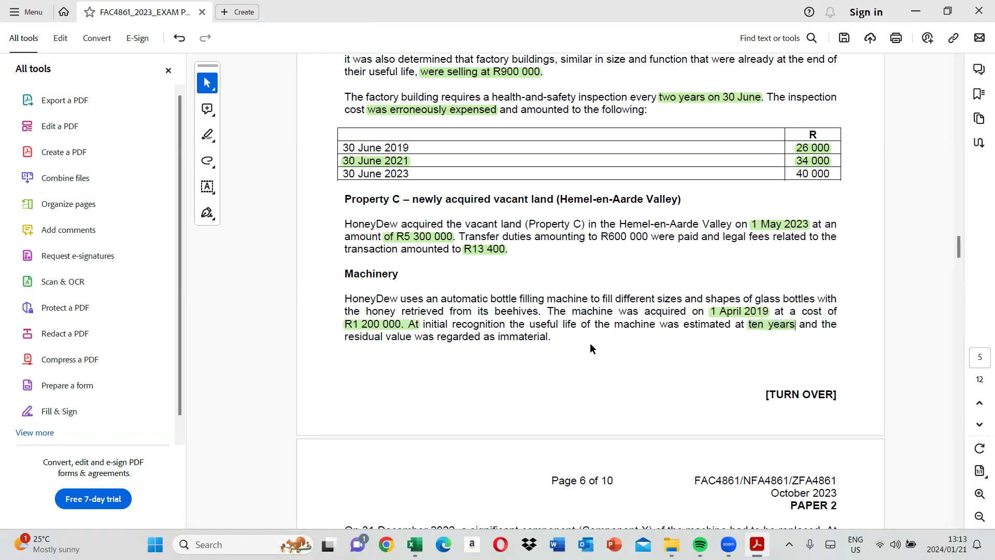
Highlight Component X's replacement interval "every four years" and the R850 850 invested in spare parts on page 6
left_click(956, 435)
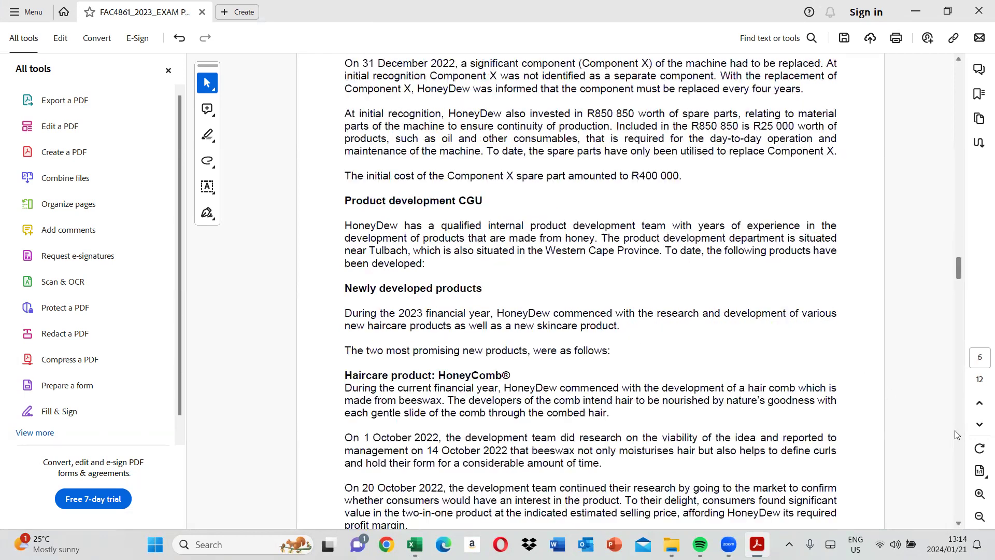
scroll(605, 252, "up", 1)
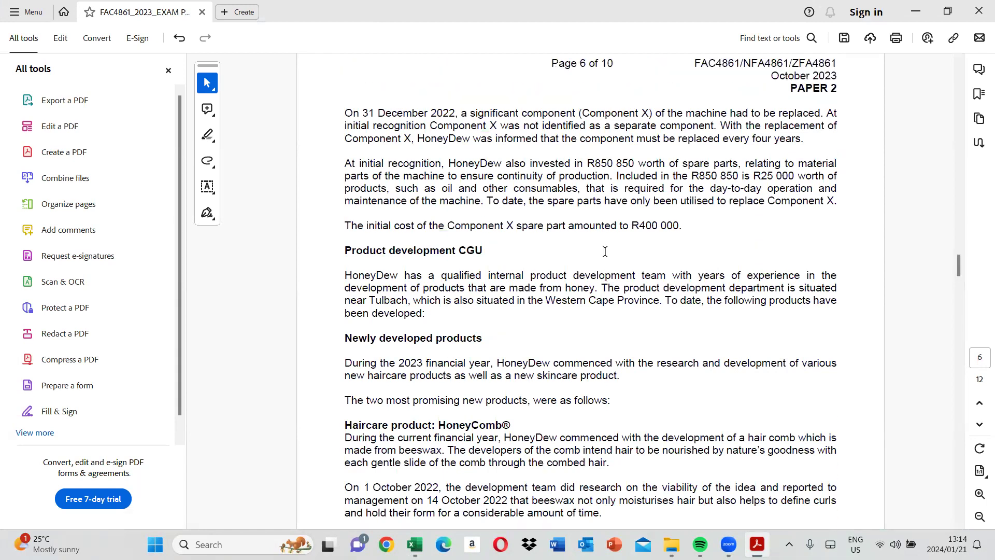
scroll(605, 253, "up", 1)
scroll(959, 58, "up", 2)
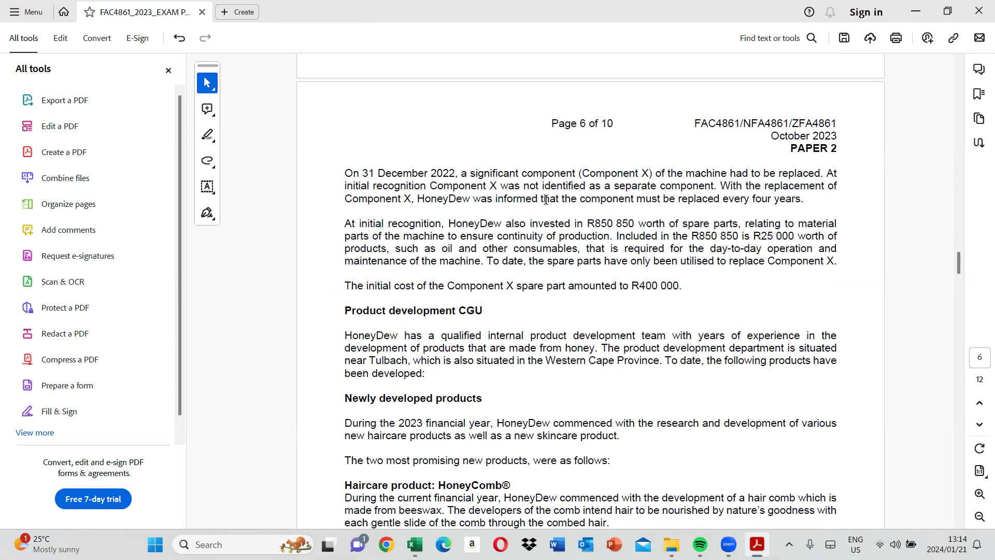
left_click_drag(717, 199, 802, 200)
left_click(799, 180)
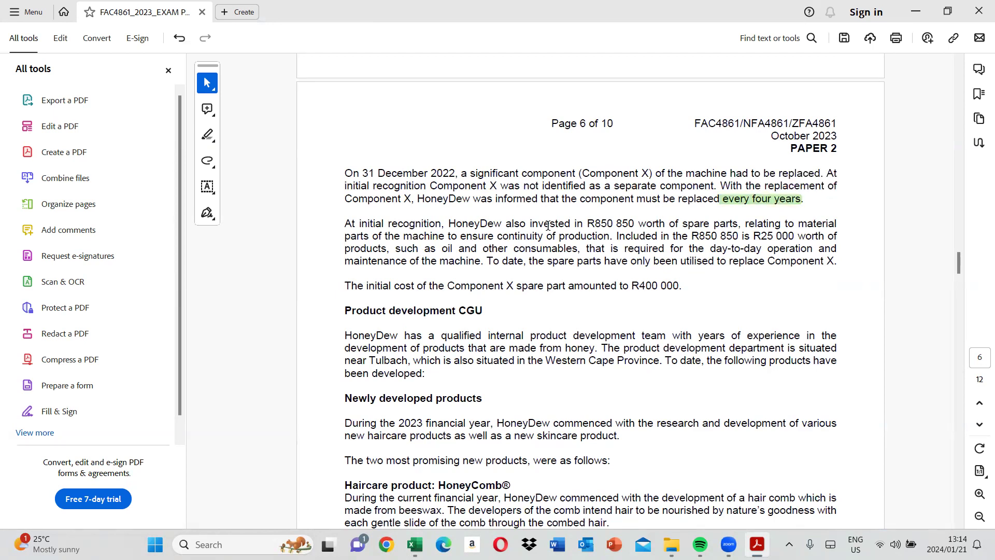
left_click_drag(579, 223, 633, 223)
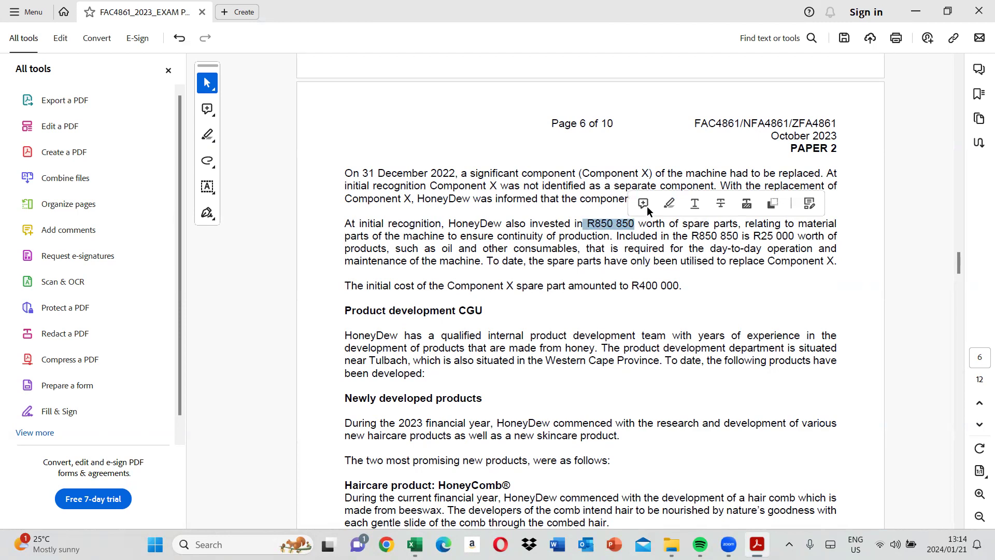
left_click(666, 204)
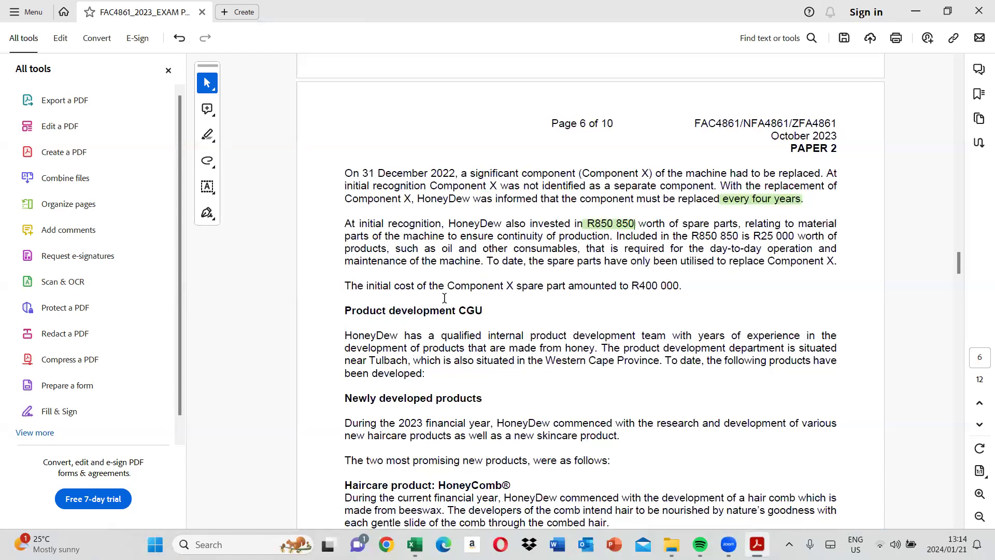
Highlight "Component X spare" and its initial cost of R400 000 on page 6
left_click_drag(449, 286, 548, 283)
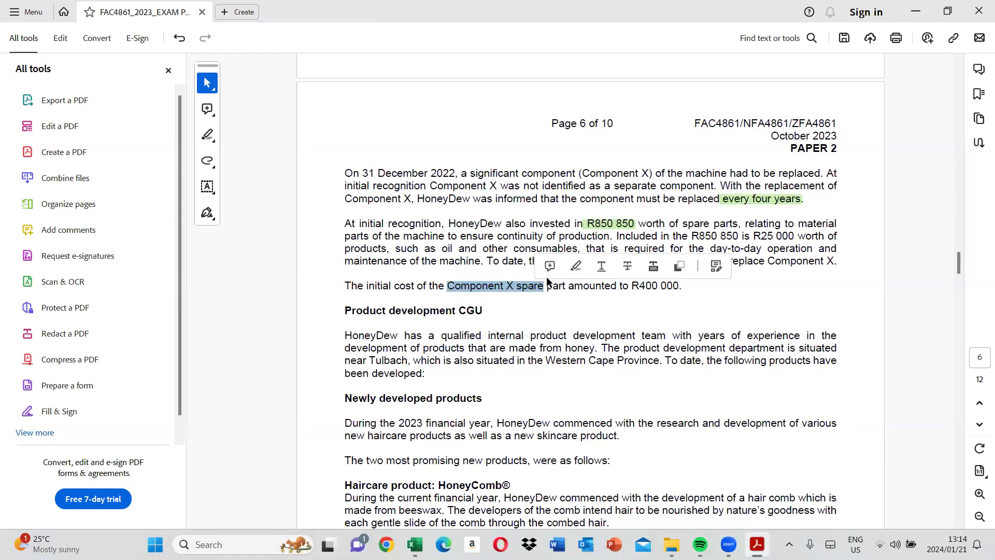
left_click(575, 265)
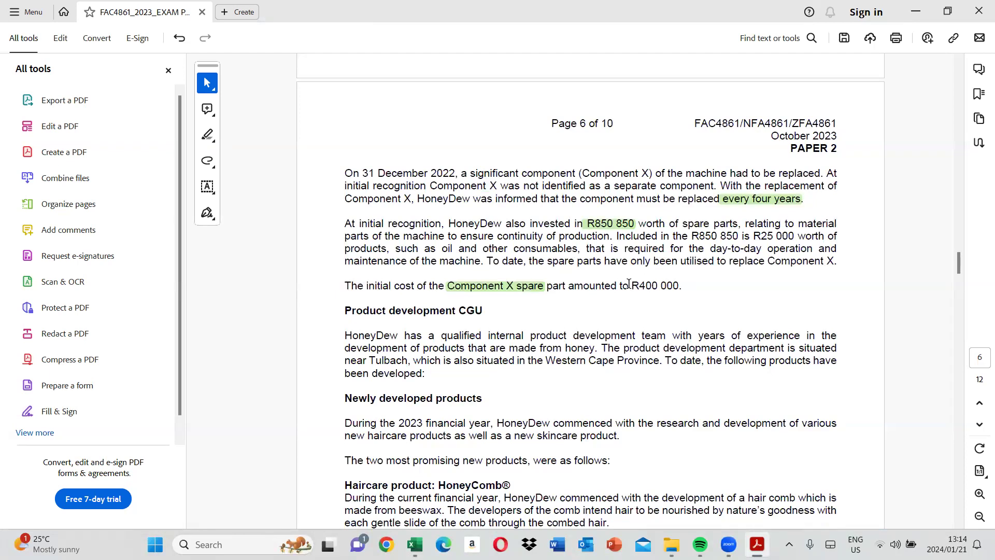
left_click_drag(628, 286, 682, 286)
left_click(717, 266)
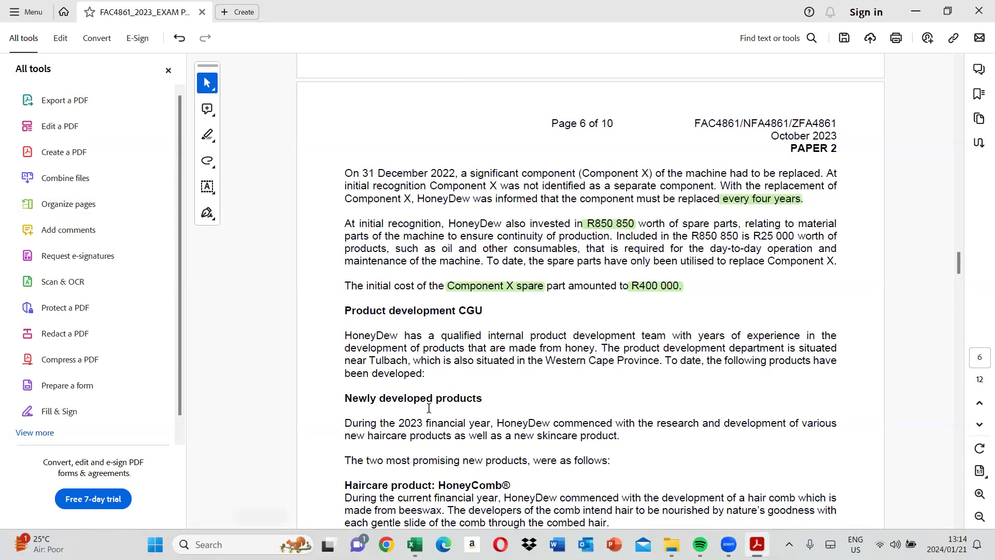
Switch to the Excel workbook and add a Machinery column heading in I53, beside Buildings
left_click(414, 545)
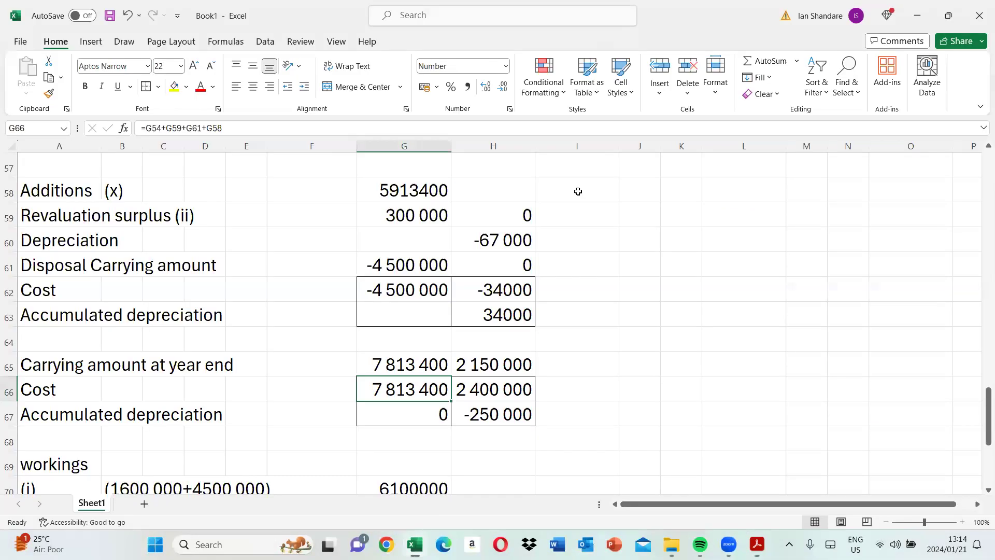
scroll(578, 192, "up", 2)
left_click(588, 213)
type("Machinery")
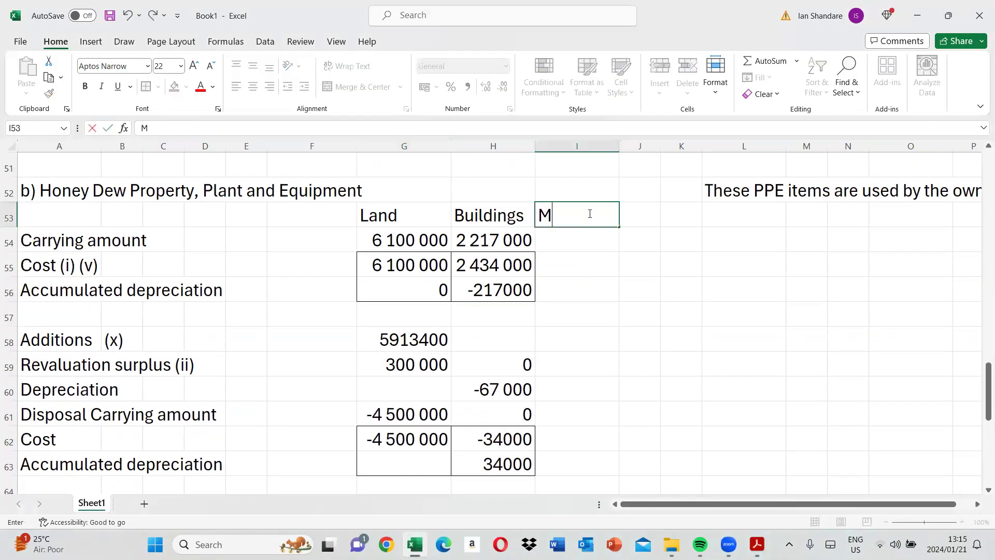
key("Return")
key("Return")
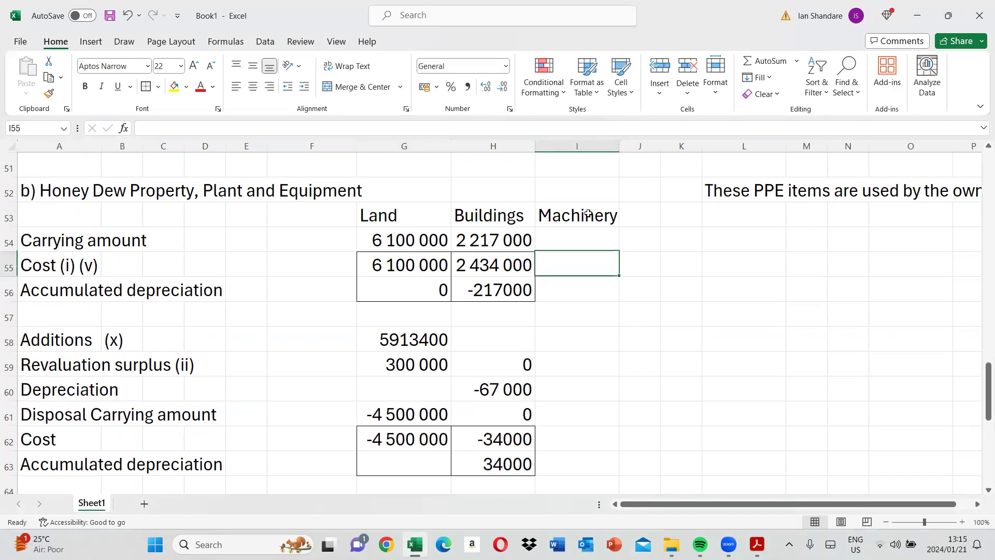
Add the label (xi) for a new working in A80, directly below working (x)
key("Down")
key("Down")
key("Down")
key("Down")
key("Down")
key("Down")
key("Down")
key("Down")
key("Down")
key("Down")
key("Down")
key("Down")
key("Down")
key("Down")
key("Down")
key("Down")
key("Down")
key("Down")
key("Down")
key("Down")
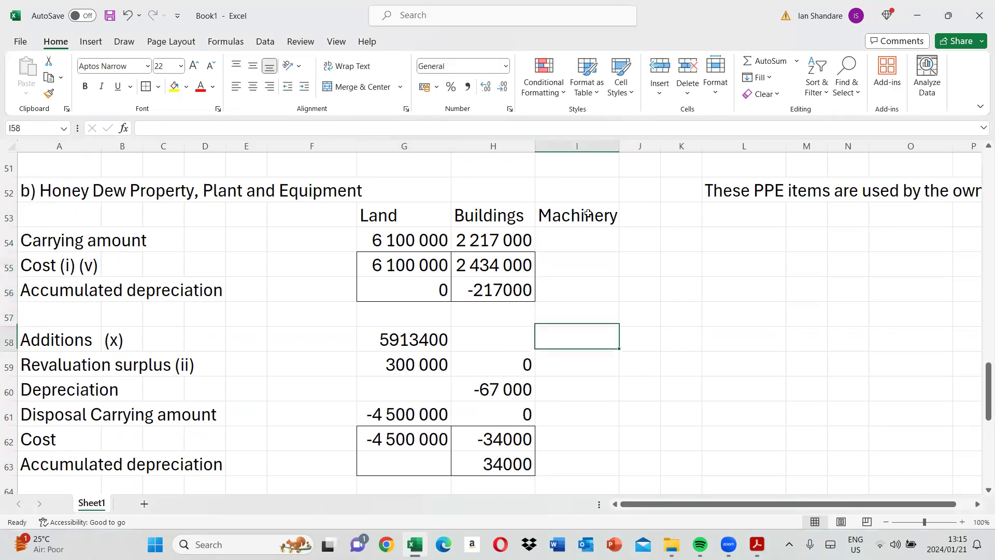
key("Down")
key("Down")
key("Down")
key("Down")
key("Down")
key("Down")
key("Down")
key("Down")
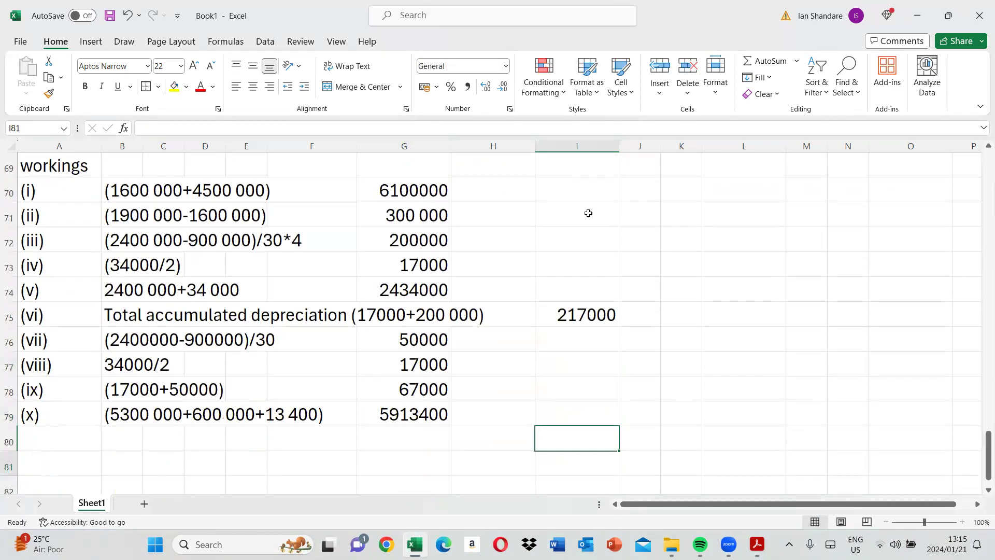
key("Up")
key("Up")
key("Left")
key("Left")
key("Left")
key("Left")
key("Left")
key("Left")
key("Left")
key("Left")
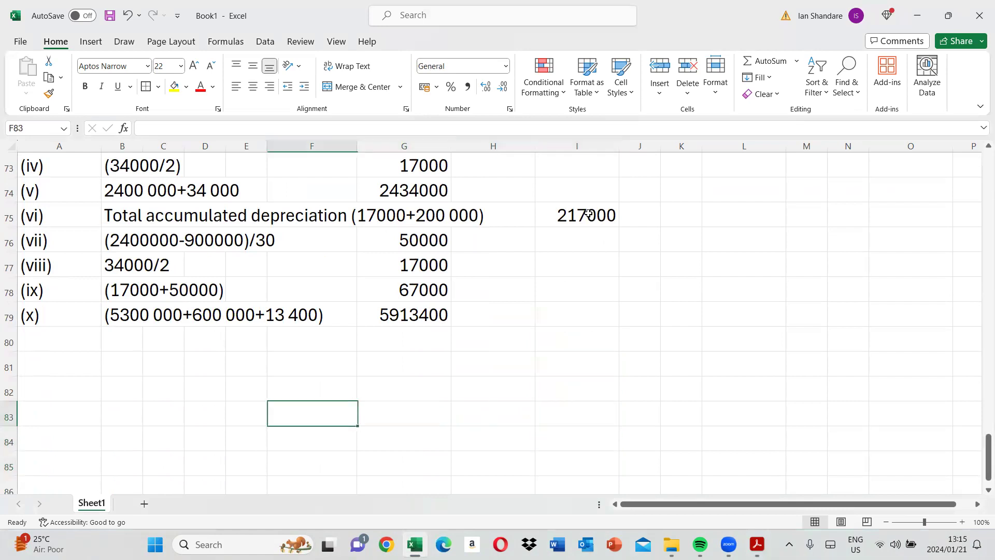
key("Up")
key("Up")
key("Up")
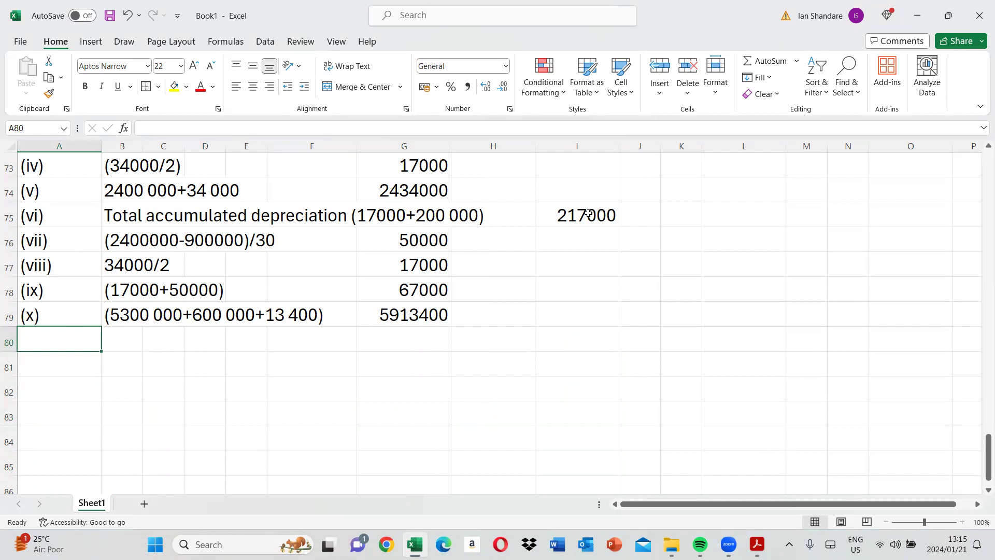
type("(x)")
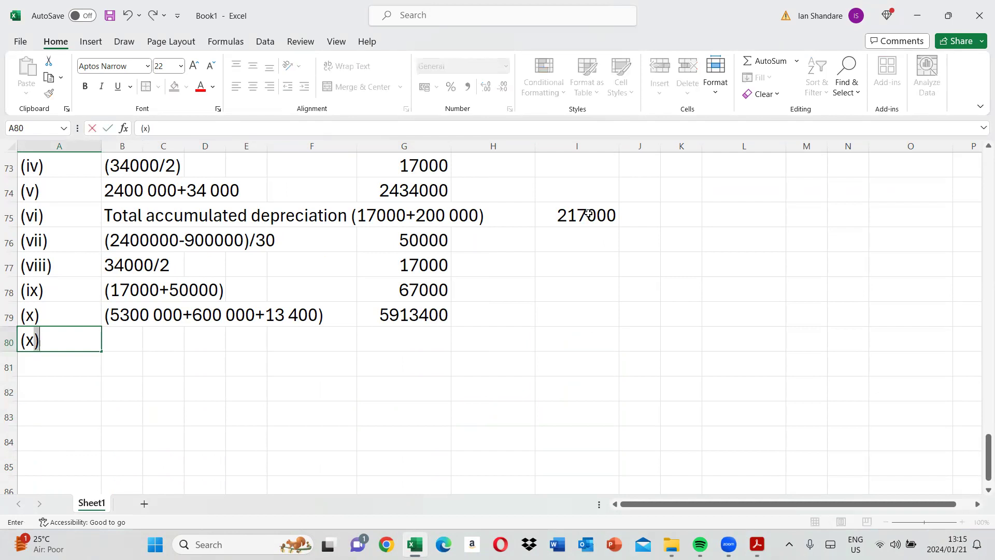
type("i)")
key("Tab")
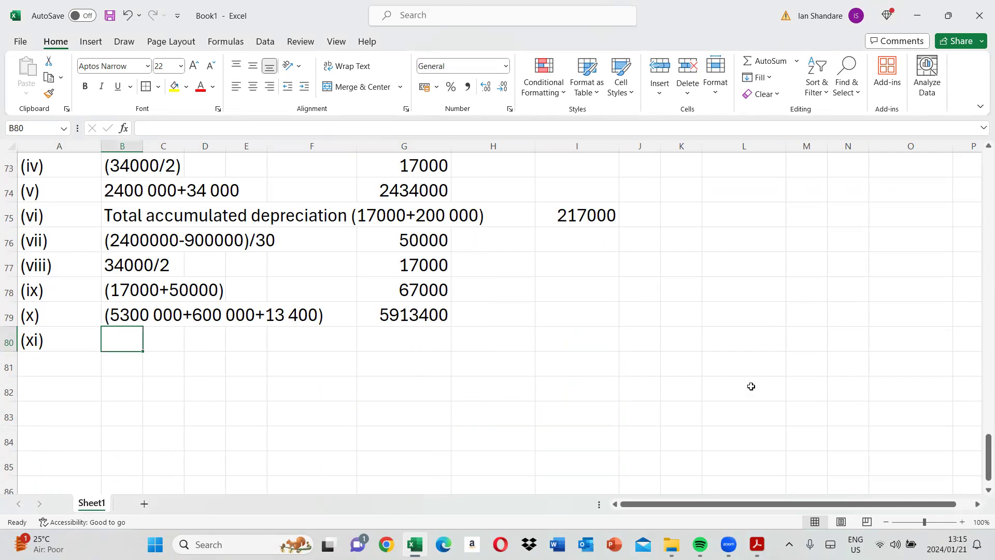
Switch to the exam PDF and highlight "not identified as a separate component" in the Component X paragraph on page 6
mouse_move(756, 544)
left_click(756, 479)
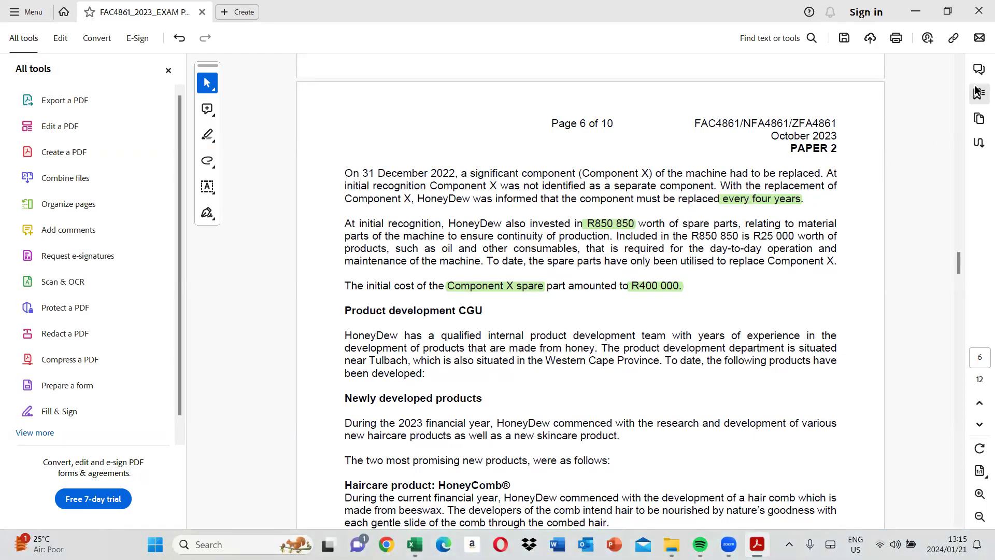
scroll(960, 61, "up", 3)
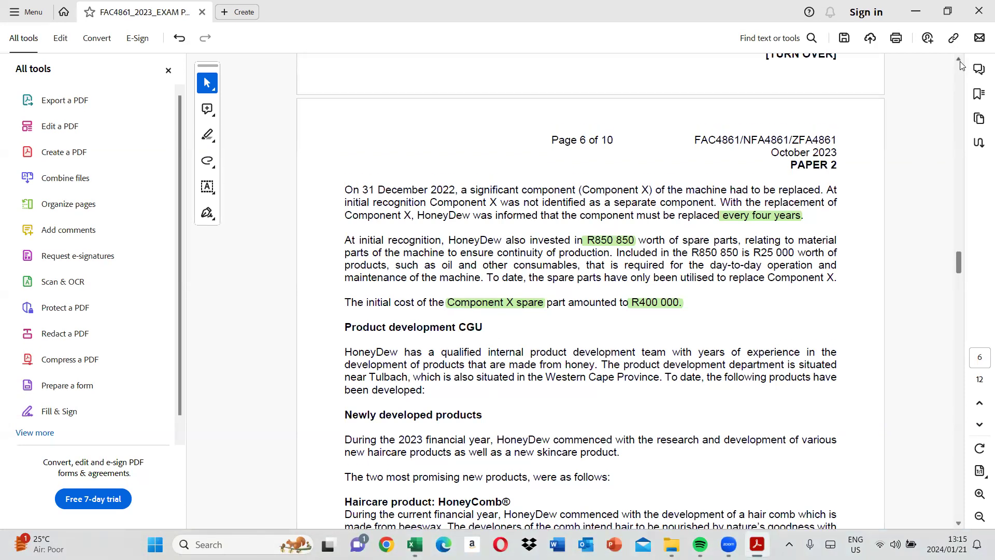
scroll(960, 62, "up", 1)
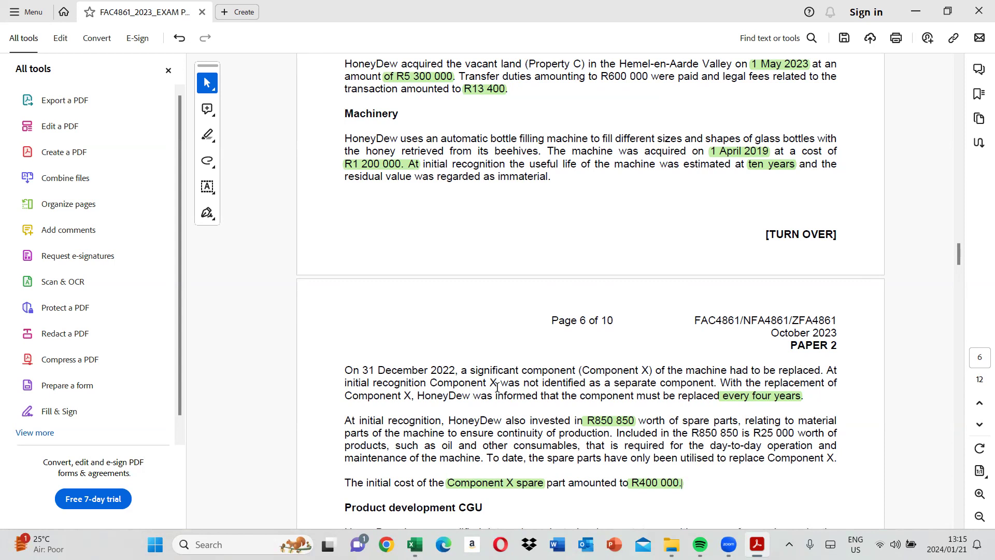
left_click_drag(524, 384, 713, 384)
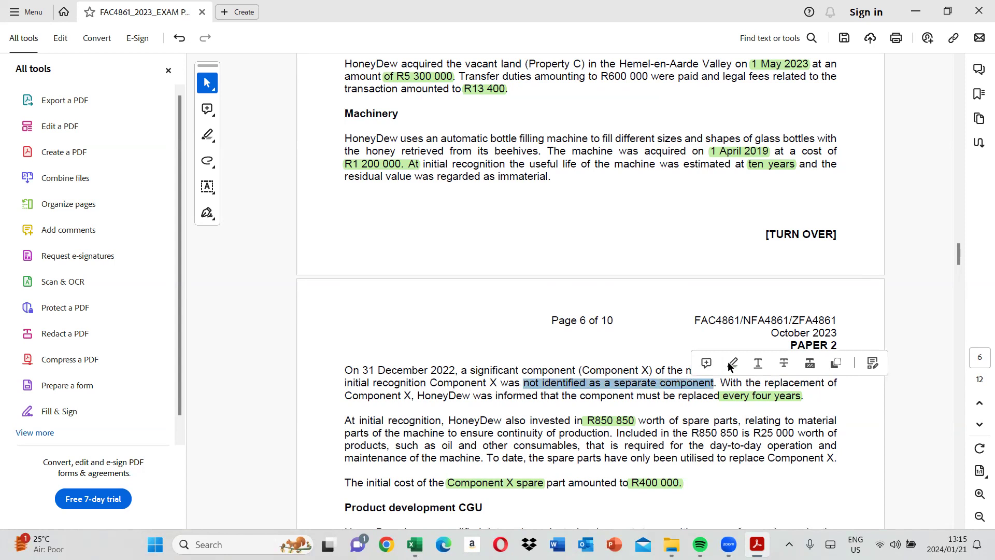
left_click(732, 363)
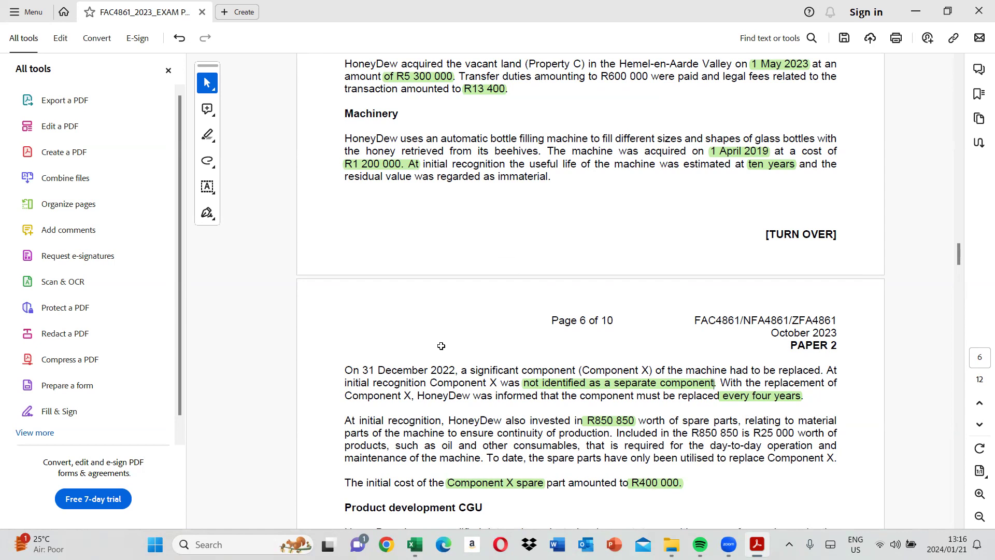
Switch to the Excel workbook and enter 1 200 000 as the Machinery cost in I55
key("alt+Tab")
scroll(980, 177, "up", 4)
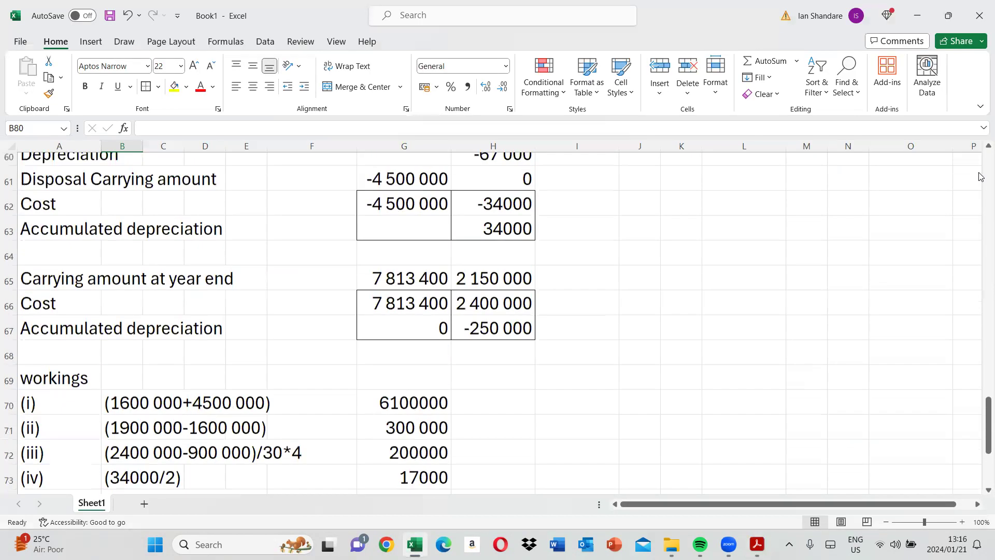
scroll(980, 176, "up", 4)
left_click(570, 372)
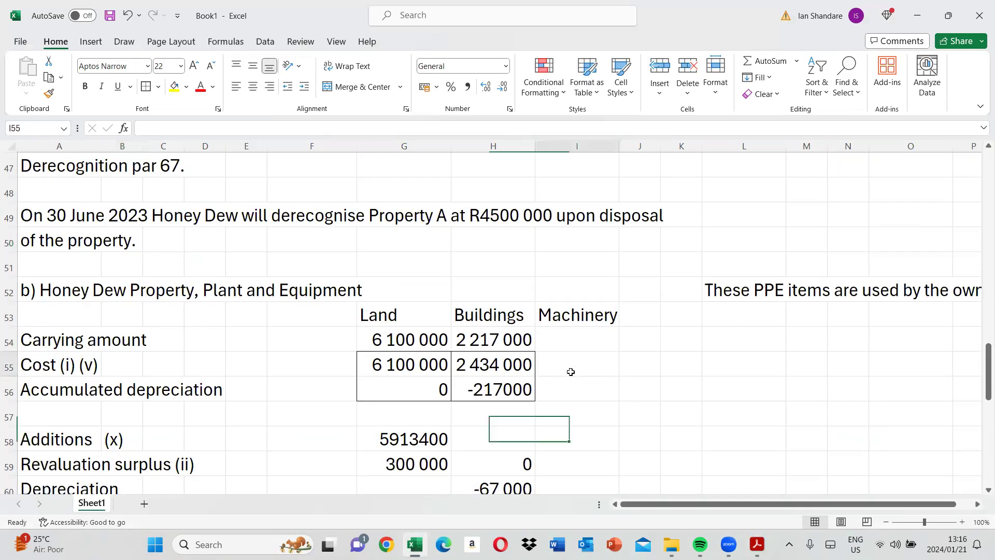
type("1 200 000")
key("Return")
key("Return")
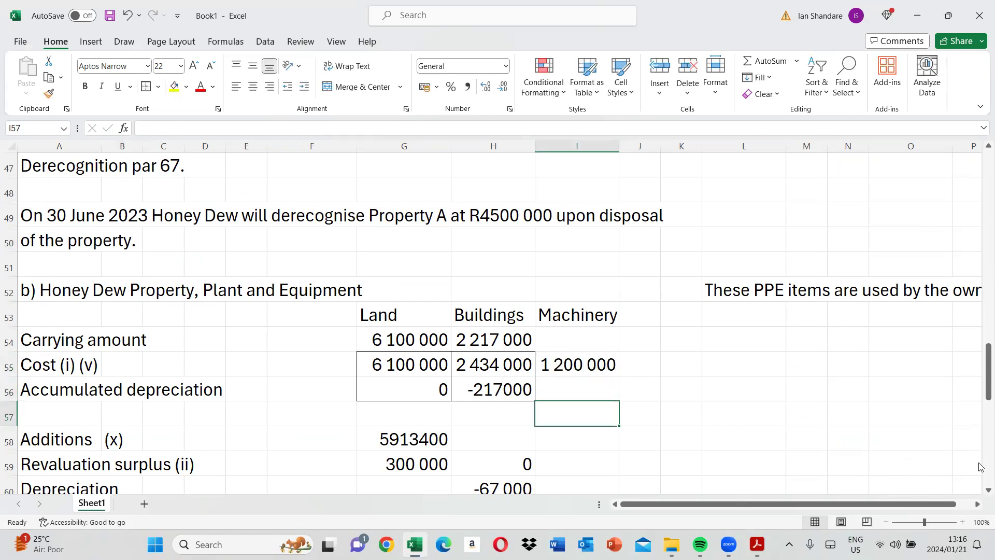
scroll(981, 467, "down", 4)
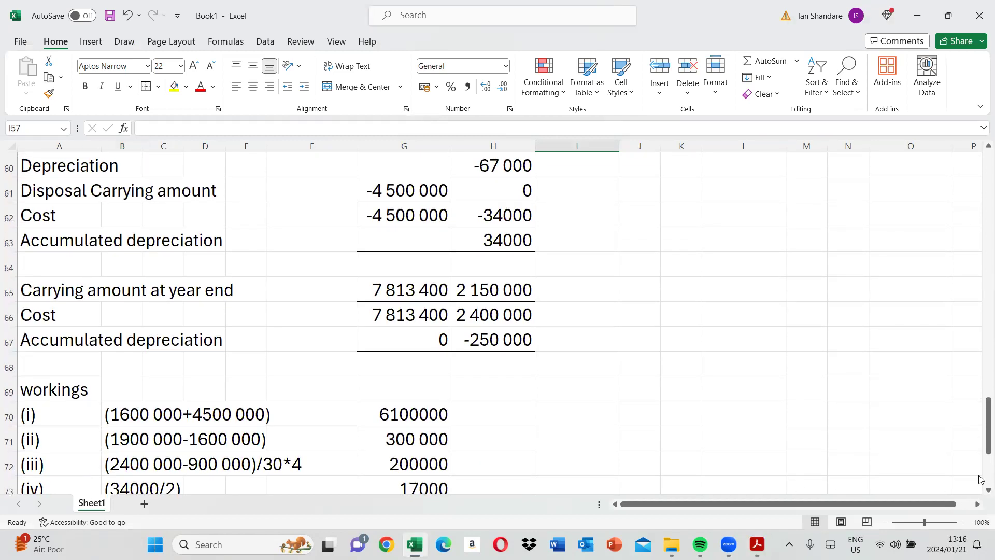
scroll(979, 479, "down", 4)
left_click(128, 343)
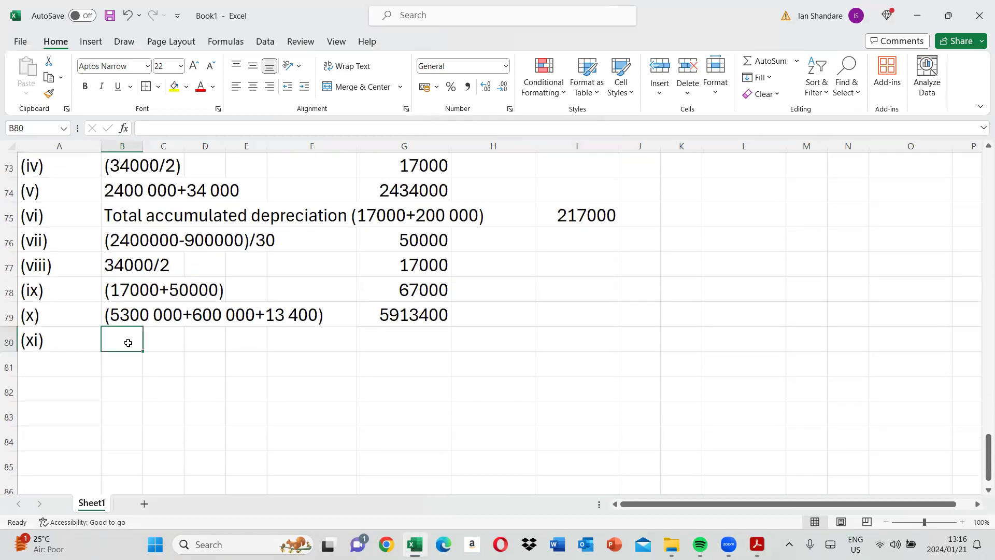
type("(1200 000-400 000)")
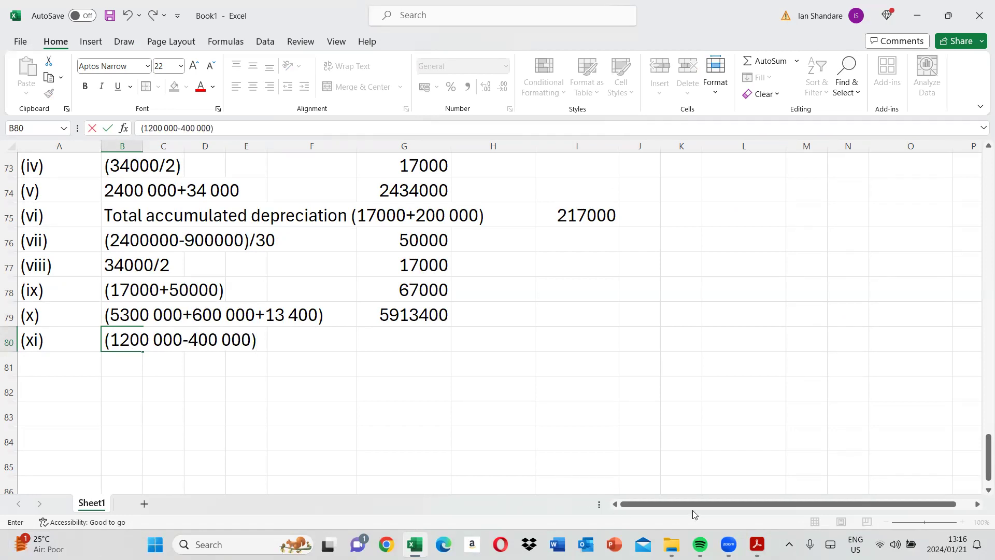
Switch to the exam PDF and highlight "spare parts" after R850 850 on page 6
left_click(757, 544)
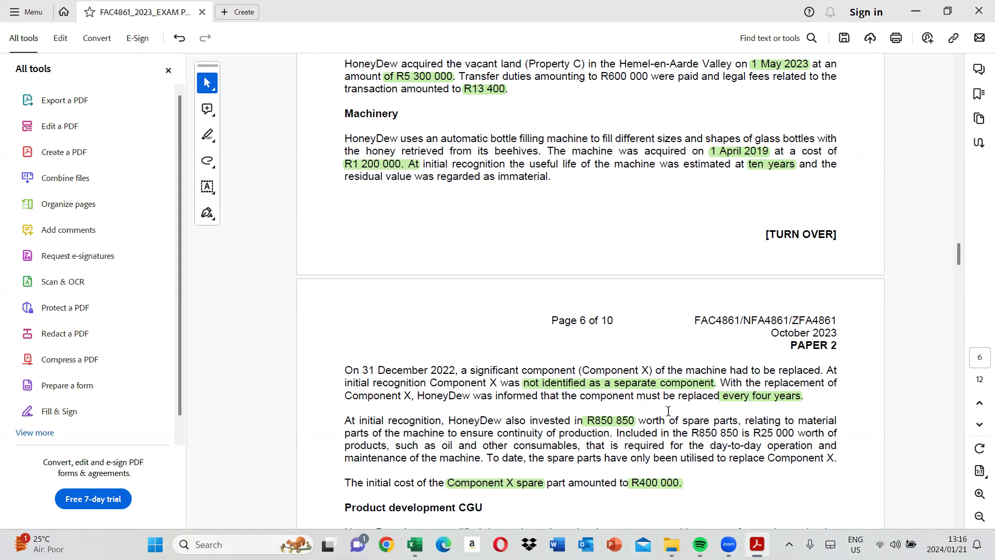
left_click_drag(681, 421, 738, 422)
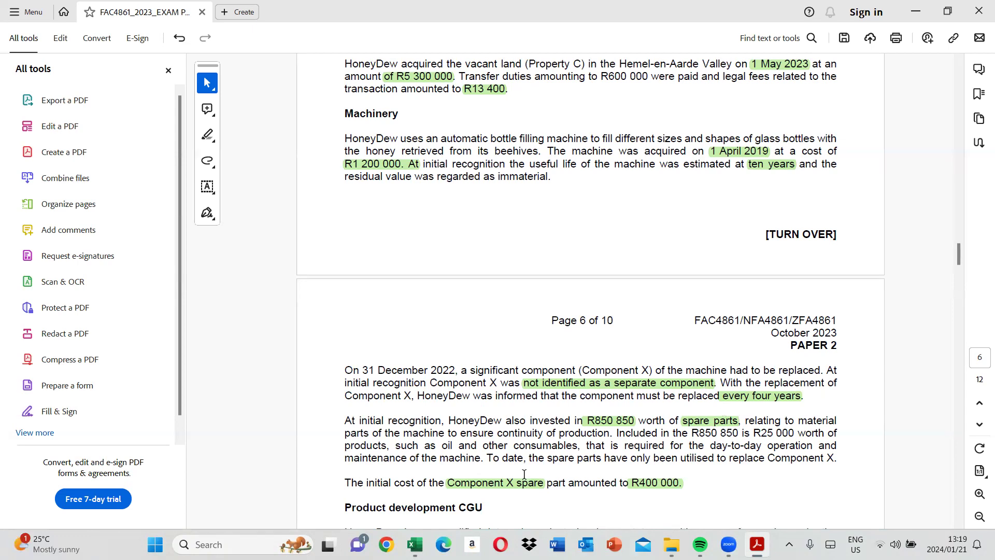
left_click(415, 543)
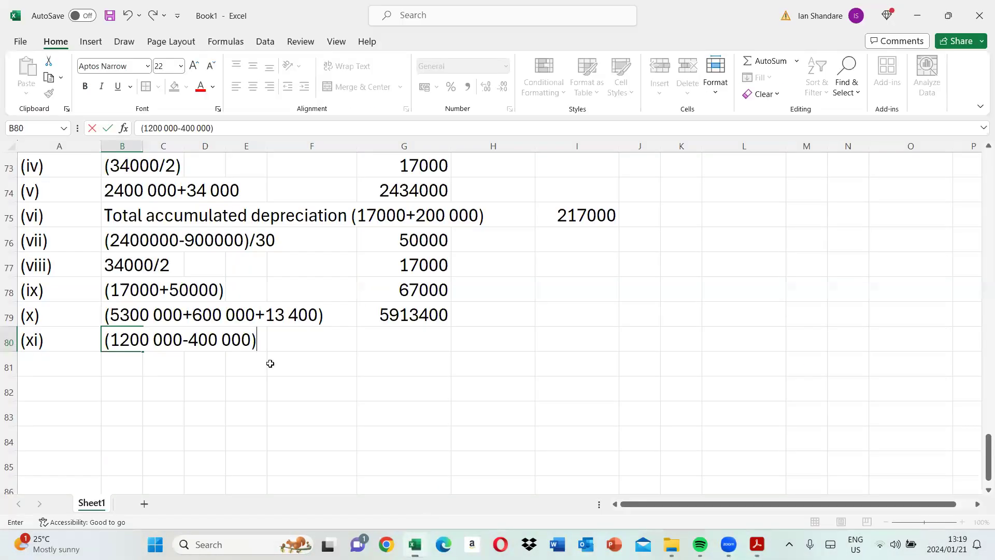
type("/10")
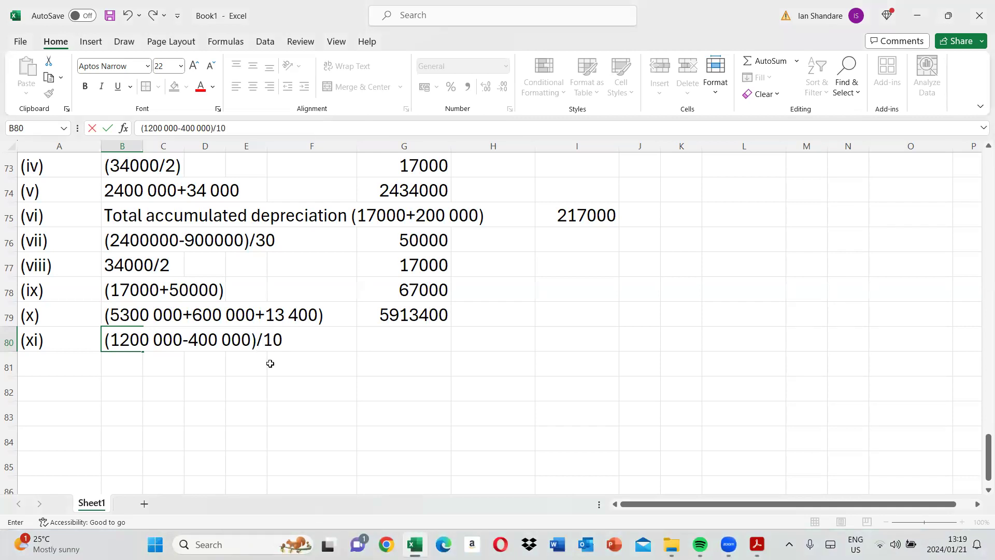
type("*")
left_click(758, 544)
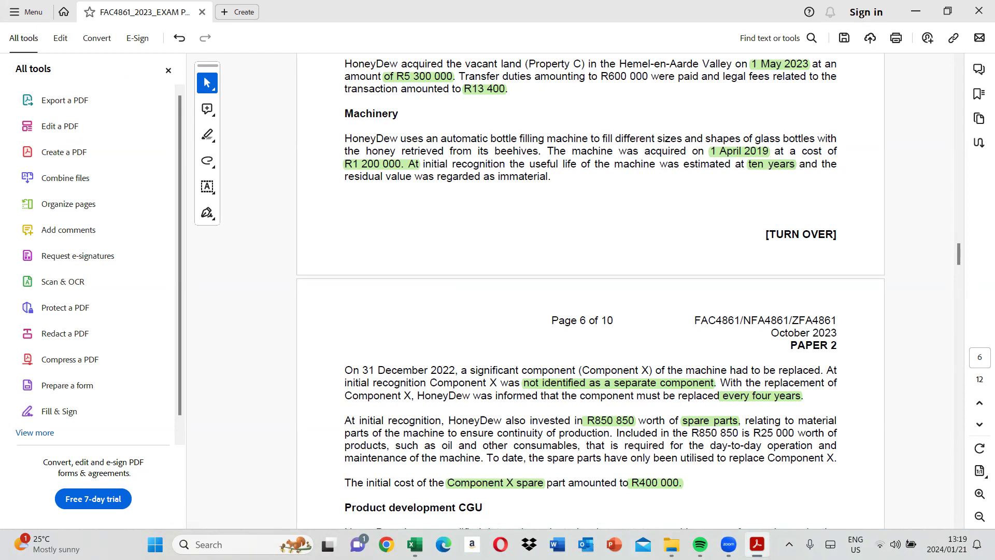
key("alt+Tab")
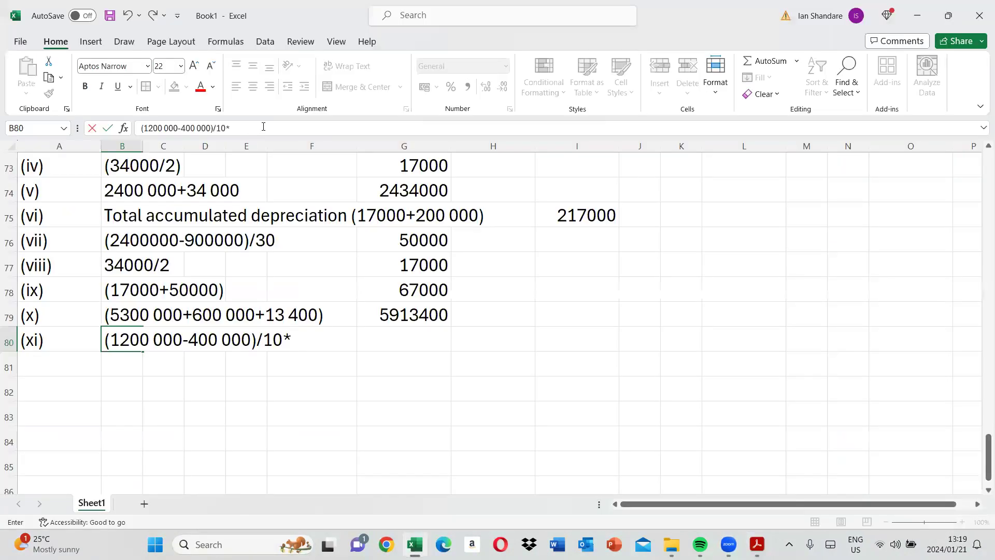
type("3/12")
key("Tab")
key("Tab")
key("Tab")
key("Tab")
key("Tab")
key("Tab")
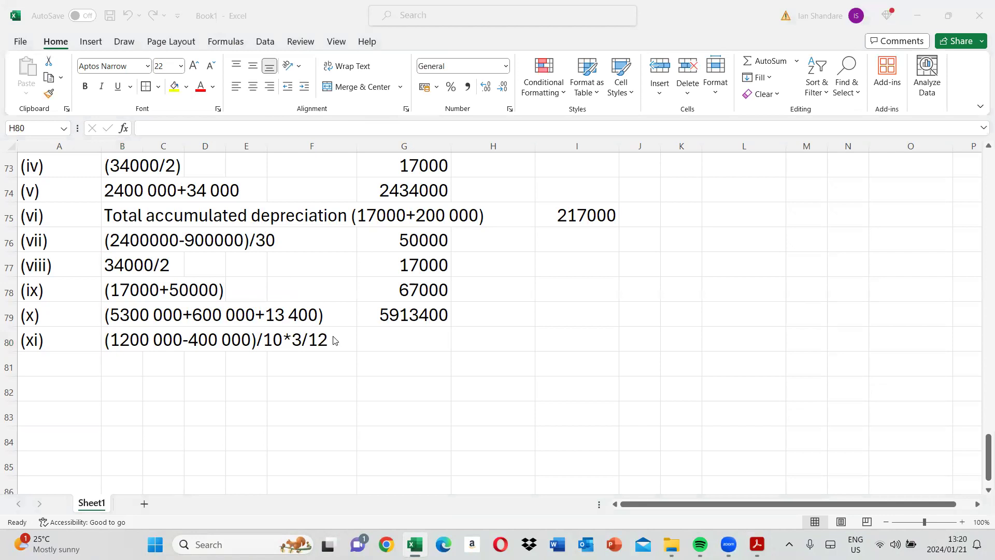
Copy working (xi)'s expression from B80 to G80 and turn it into a formula that calculates the amount
left_click(136, 332)
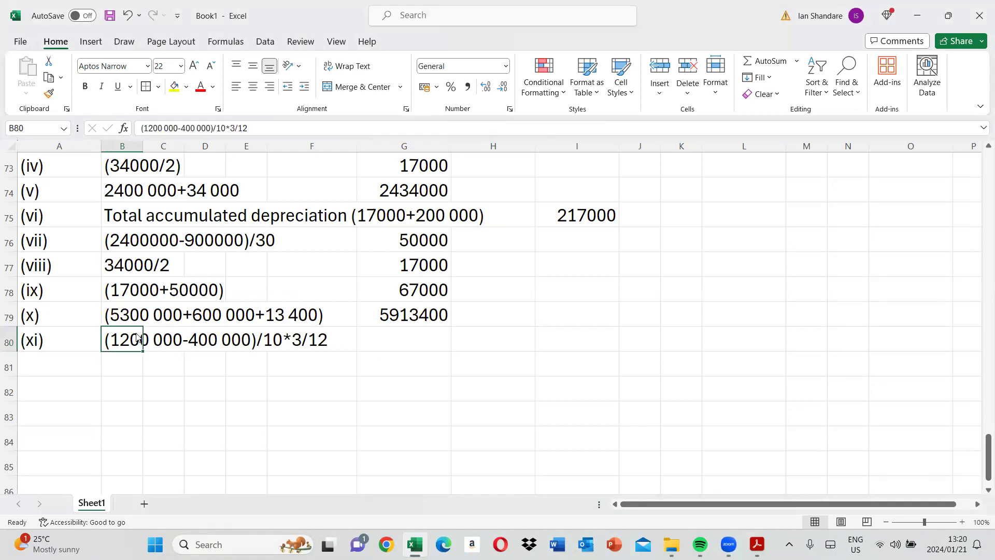
right_click(137, 335)
left_click(192, 146)
left_click(421, 346)
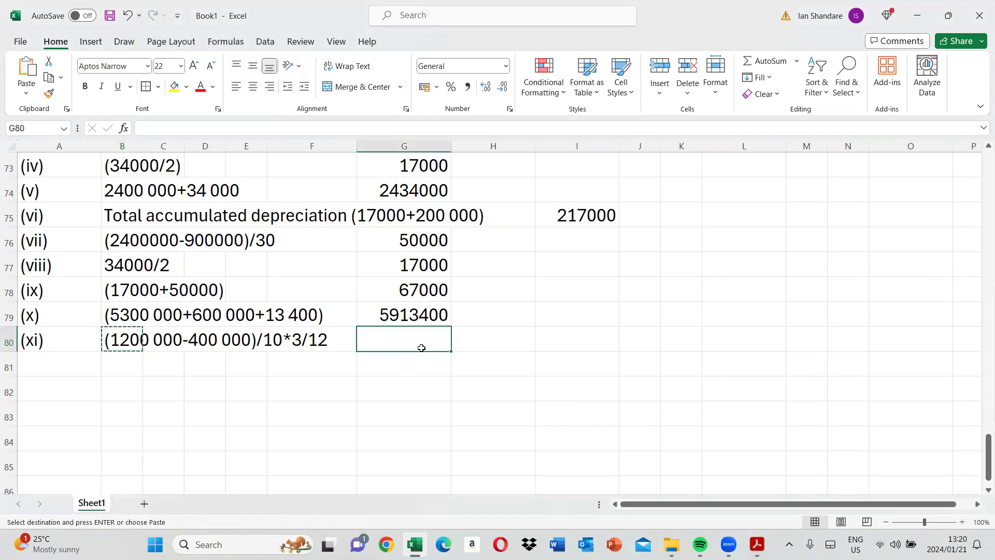
key("ctrl+v")
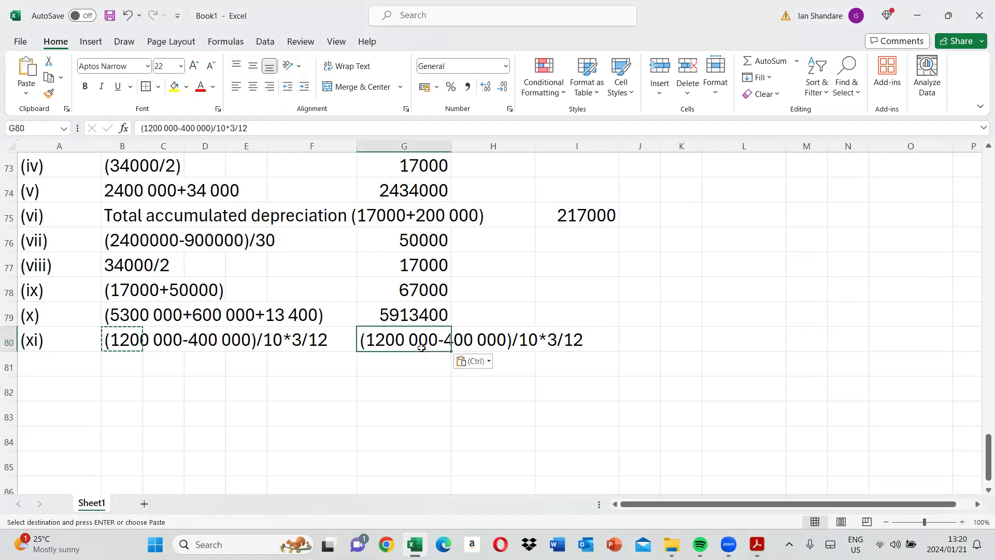
left_click(139, 129)
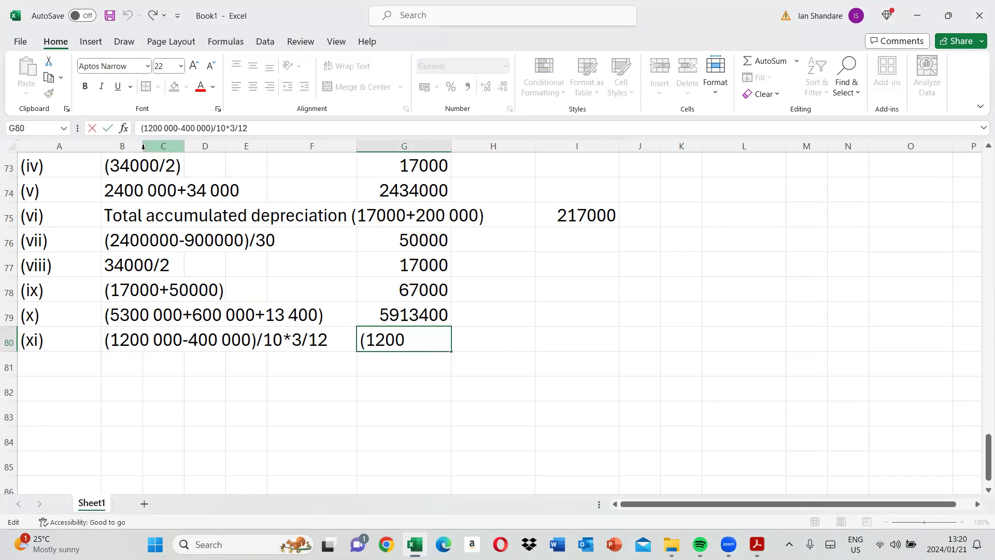
type("=")
key("Return")
key("Return")
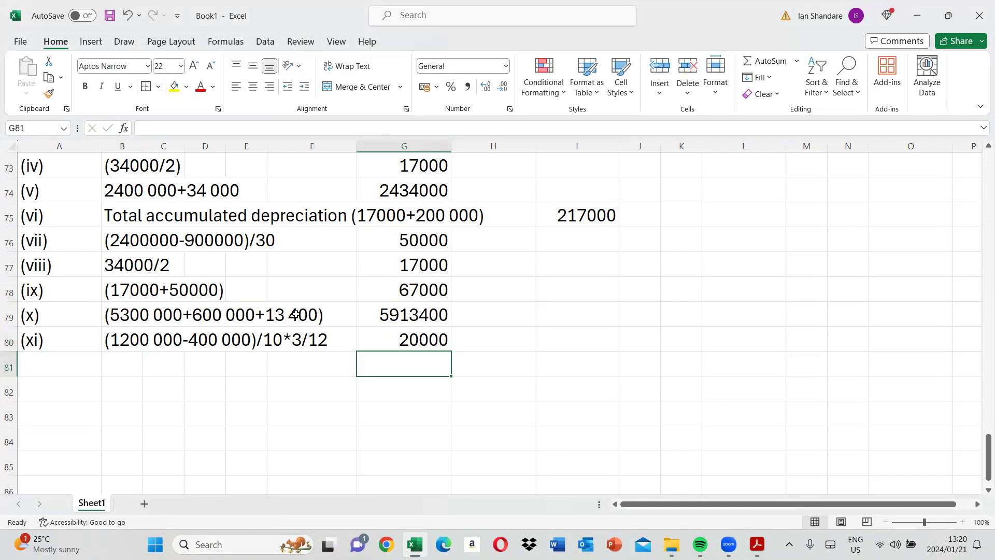
left_click(43, 360)
type("xx")
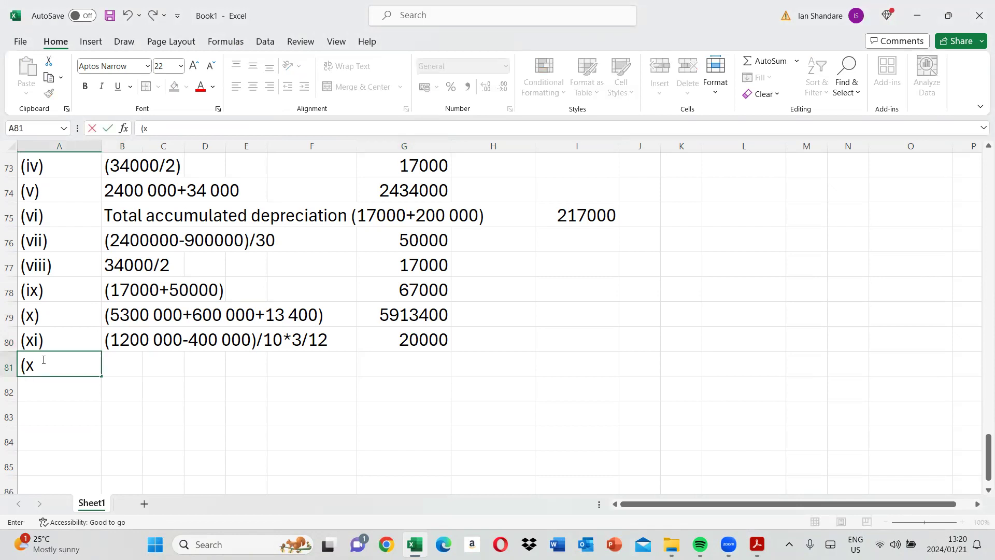
key("BackSpace")
type("ii)")
key("Tab")
key("Tab")
key("Left")
type("(1")
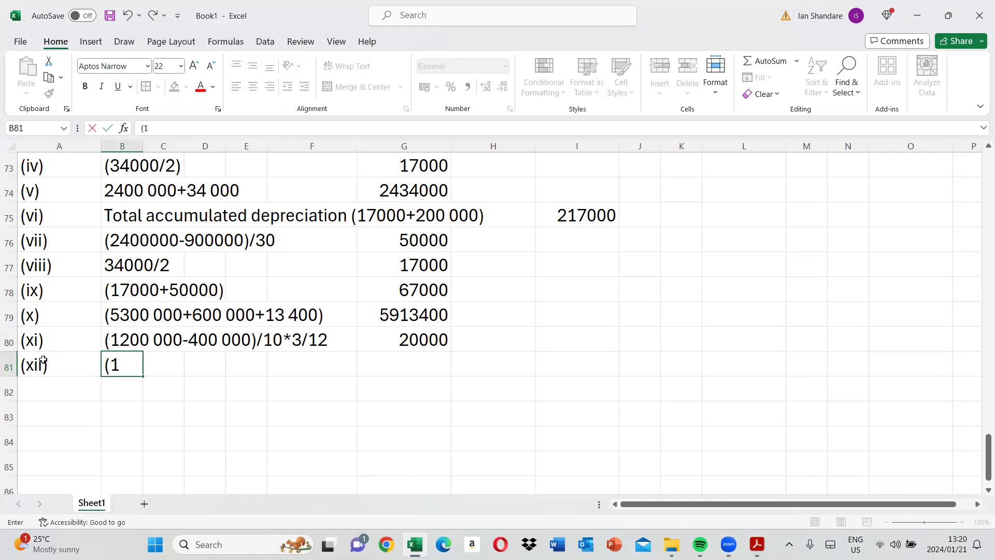
type("200000-400 000)/10*")
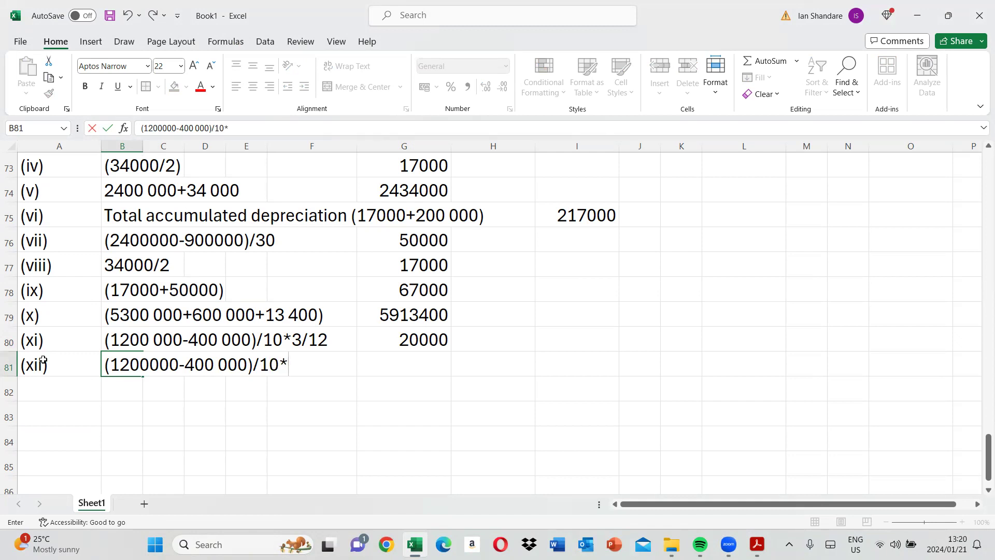
type("3")
key("Right")
key("Right")
key("Right")
key("Right")
key("Right")
key("Right")
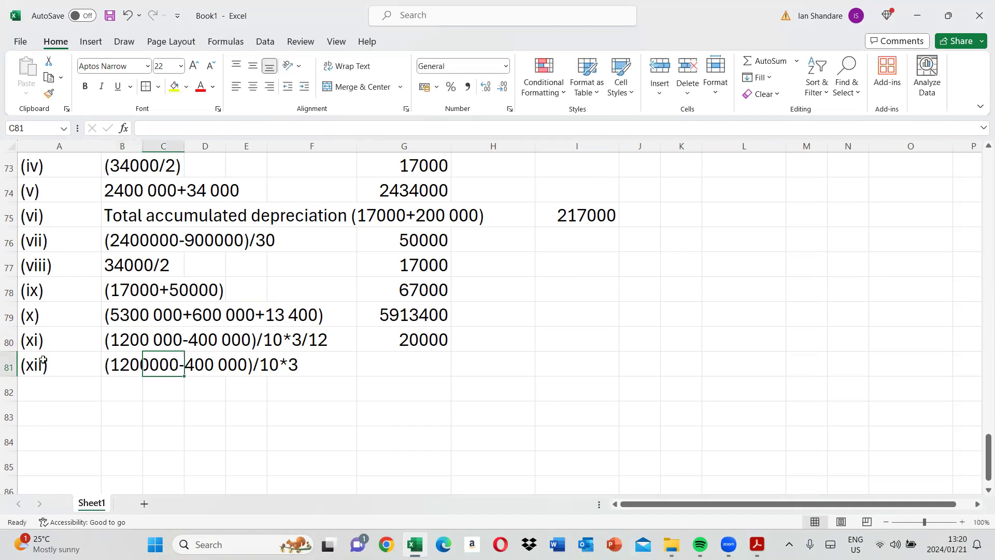
type("=")
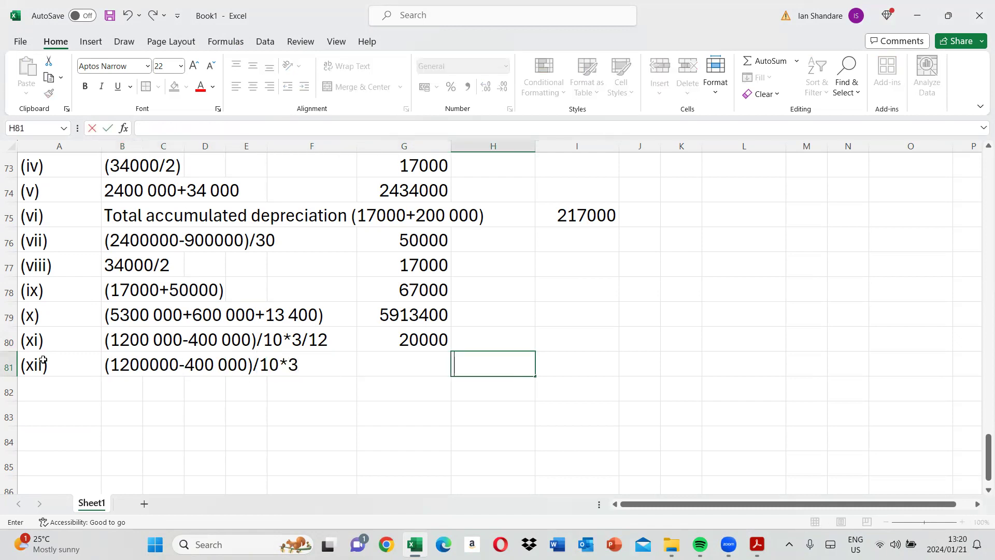
Copy working (xii)'s expression from B81 to G81 and turn it into a formula that calculates the amount
left_click(121, 374)
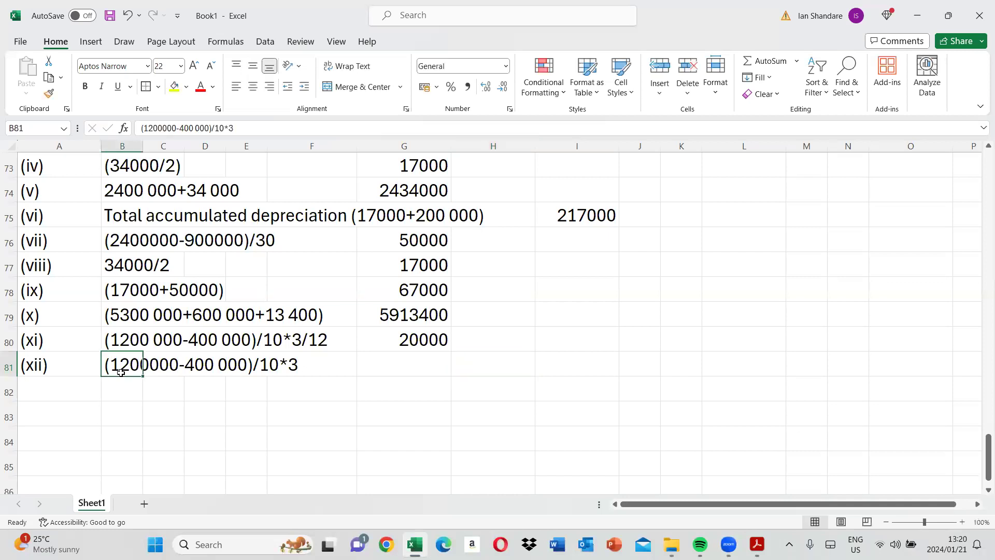
right_click(122, 373)
left_click(148, 145)
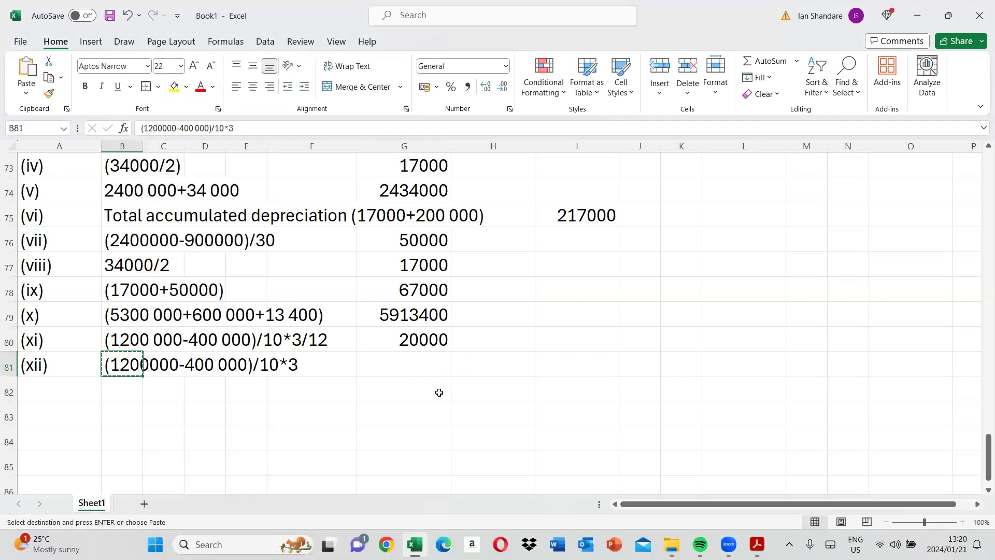
left_click(416, 365)
key("ctrl+v")
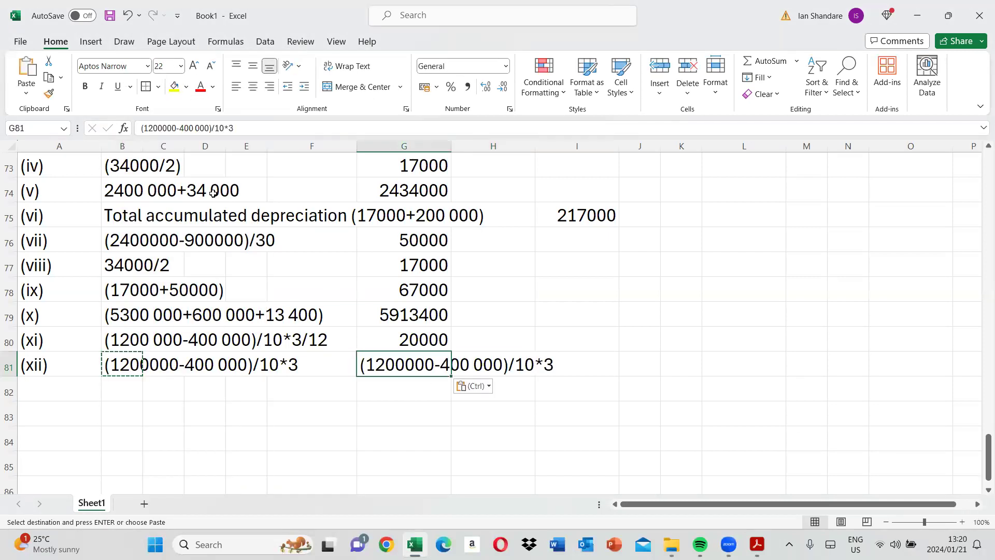
left_click(143, 131)
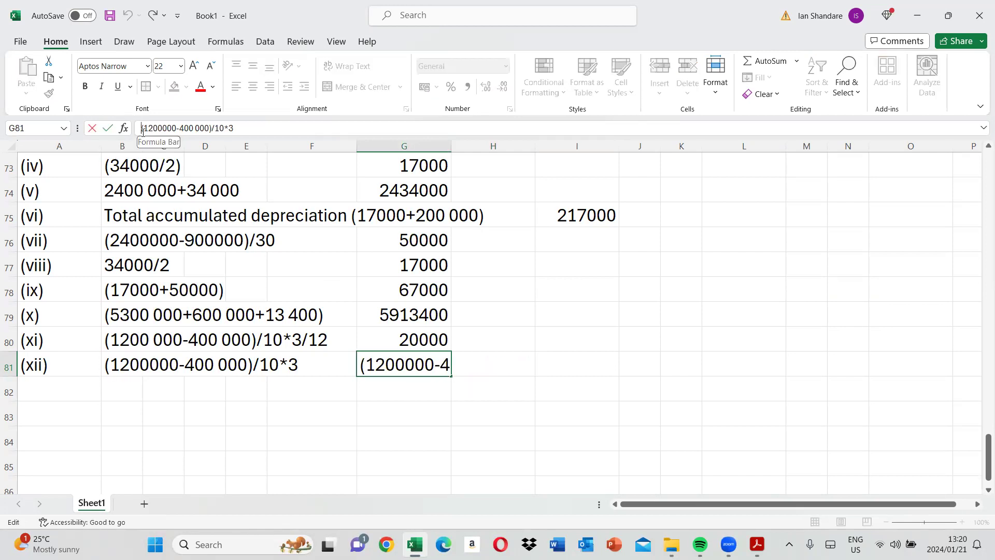
type("=")
key("Return")
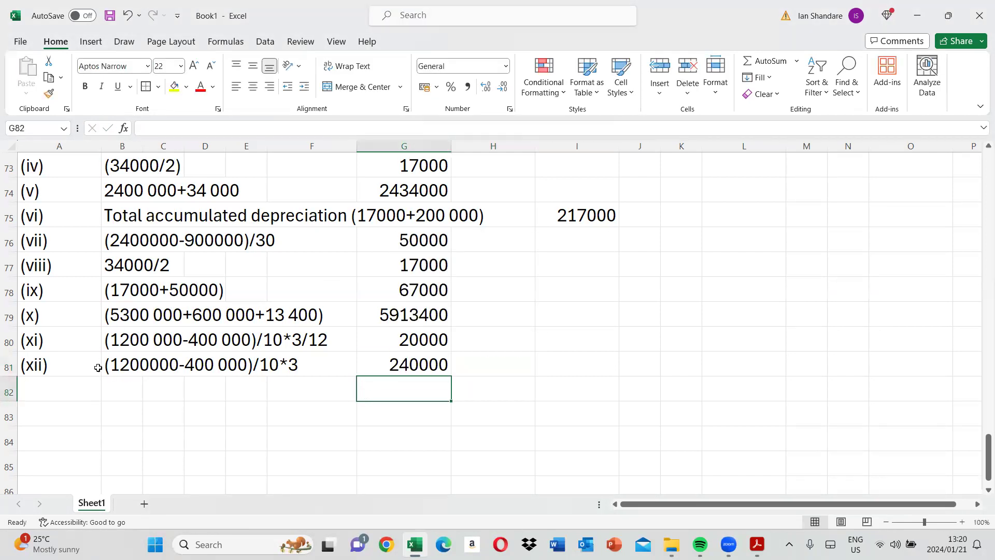
Add working (xiii) in row 82 with the expression (400 000/4*3/12 in B82, checking Component X's replacement period in the exam PDF
left_click(64, 395)
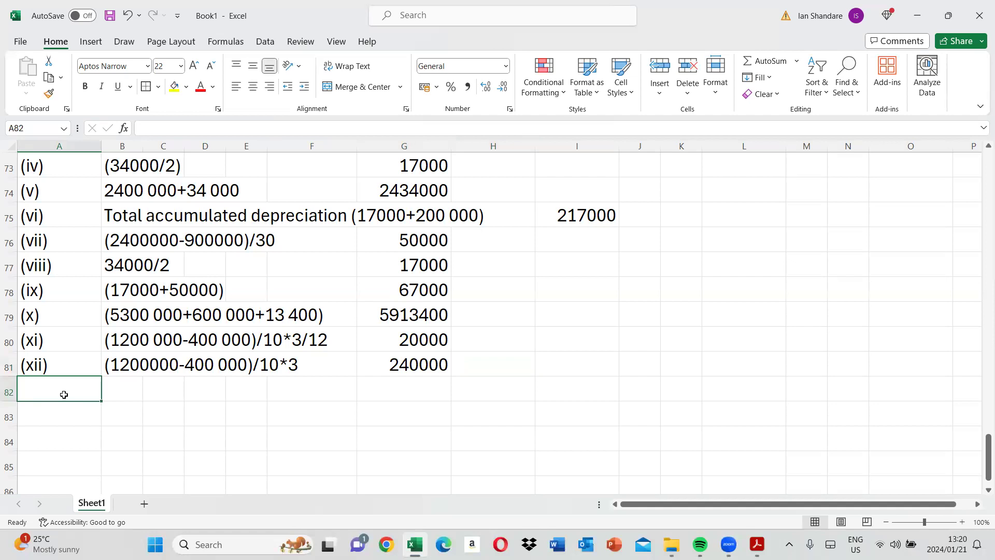
type("(xiii")
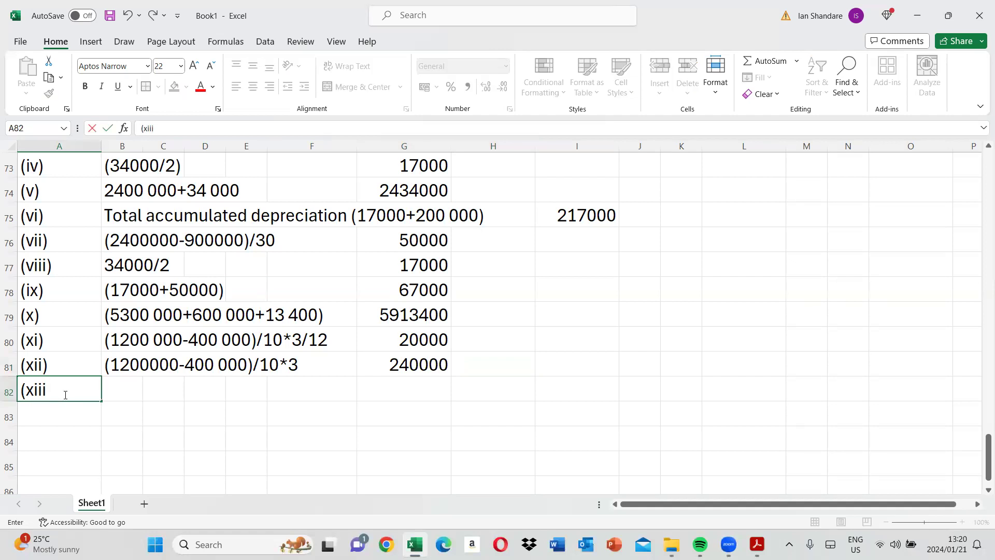
type(")")
key("Tab")
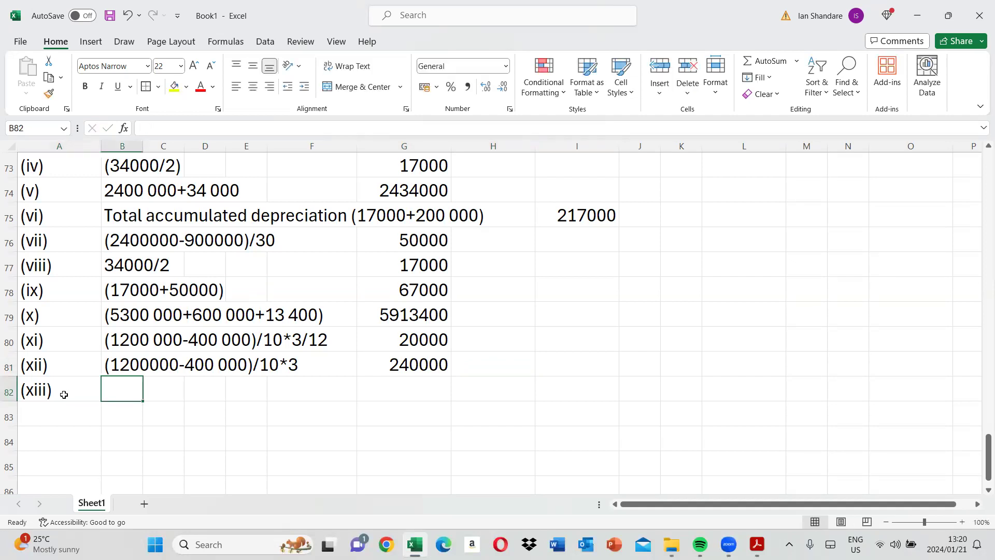
type("(")
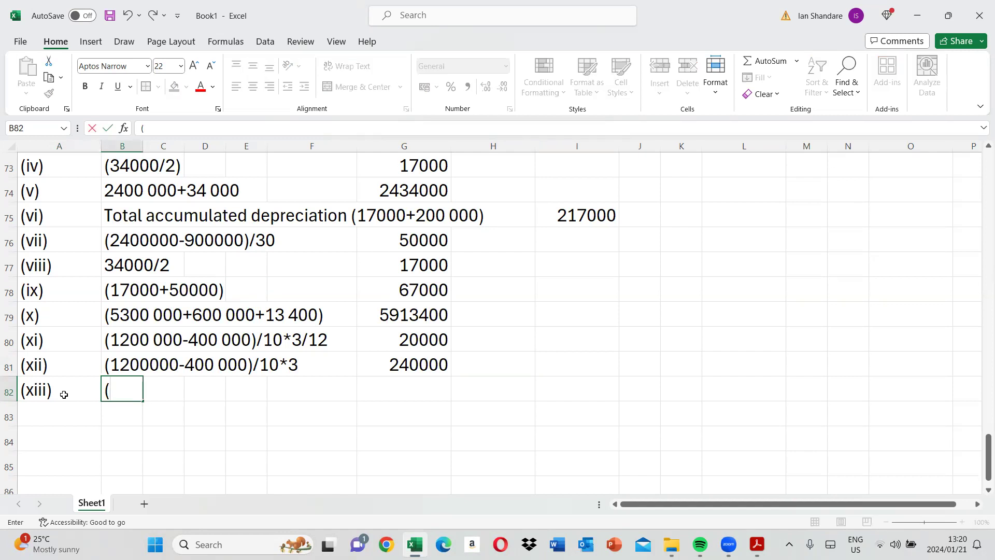
type("400 000")
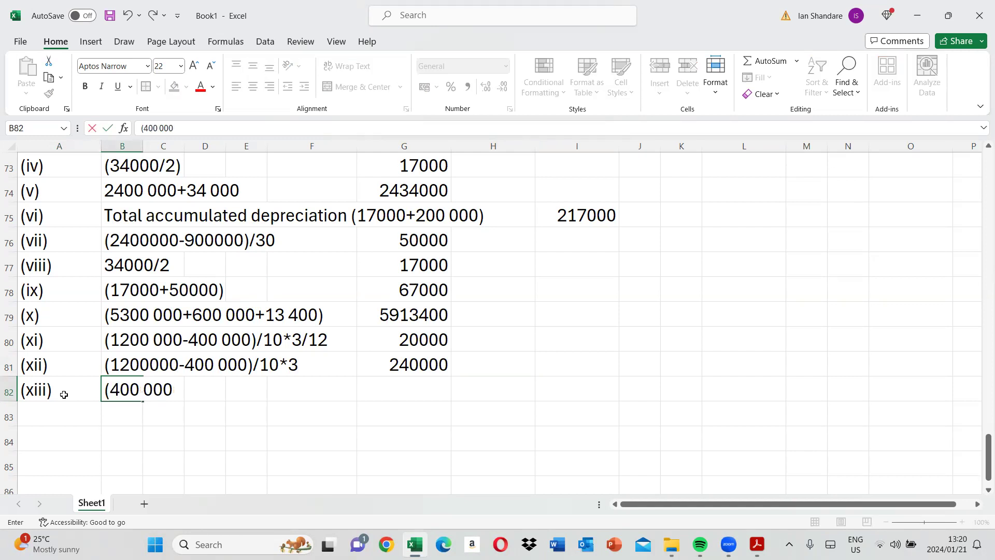
type("/")
left_click(757, 545)
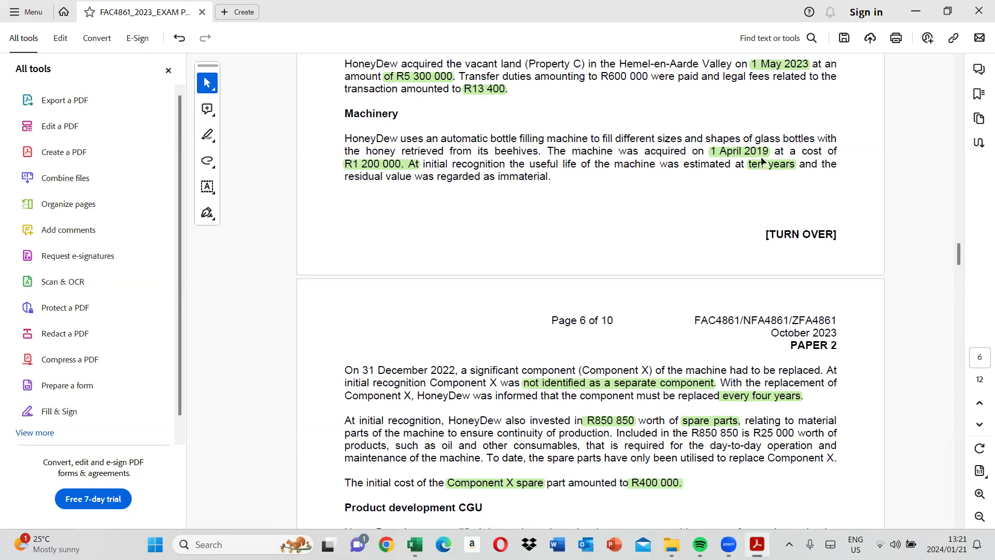
left_click(415, 545)
type("4")
type("*3/12")
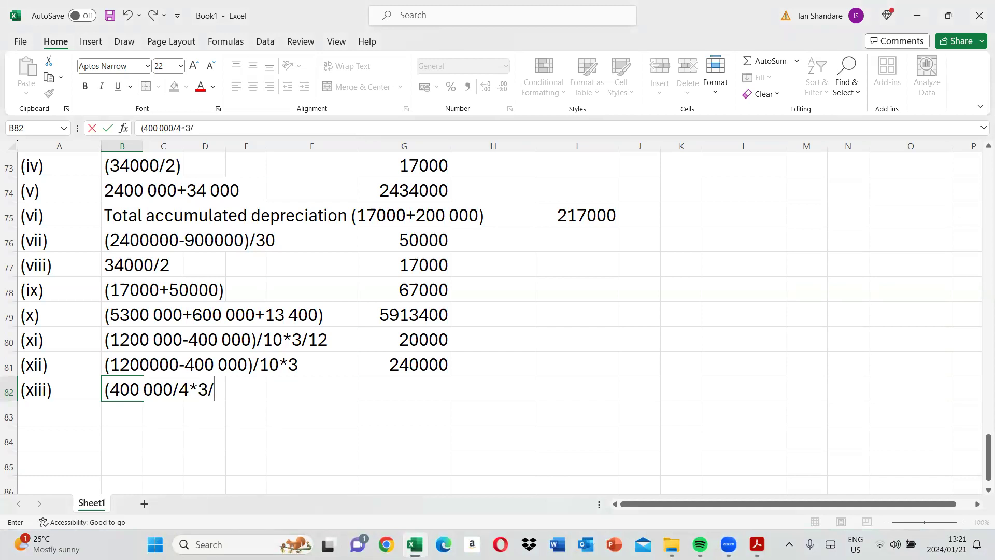
Calculate working (xiii)'s amount in G82 with the formula =400000/4*3/12
key("Tab")
key("Tab")
key("Tab")
key("Tab")
key("Tab")
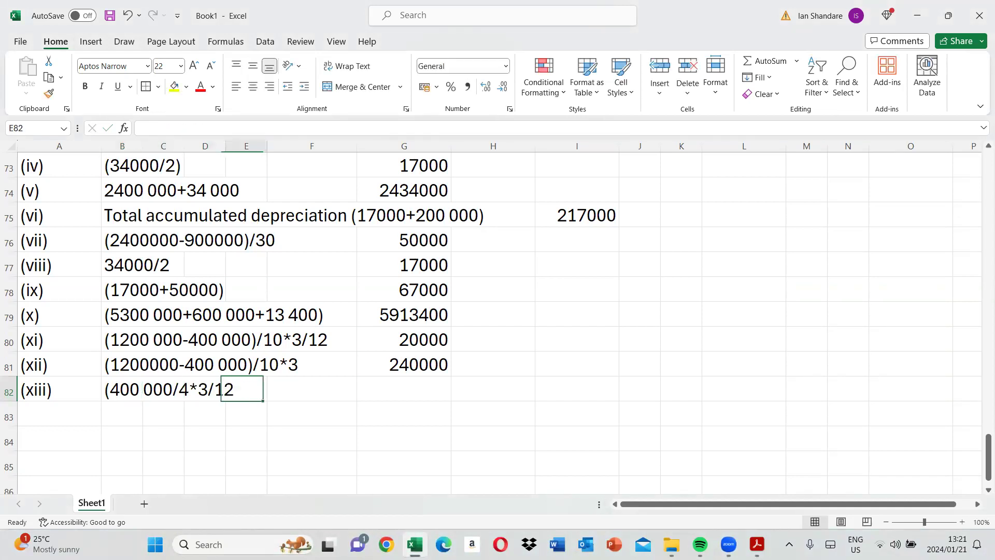
type("=400")
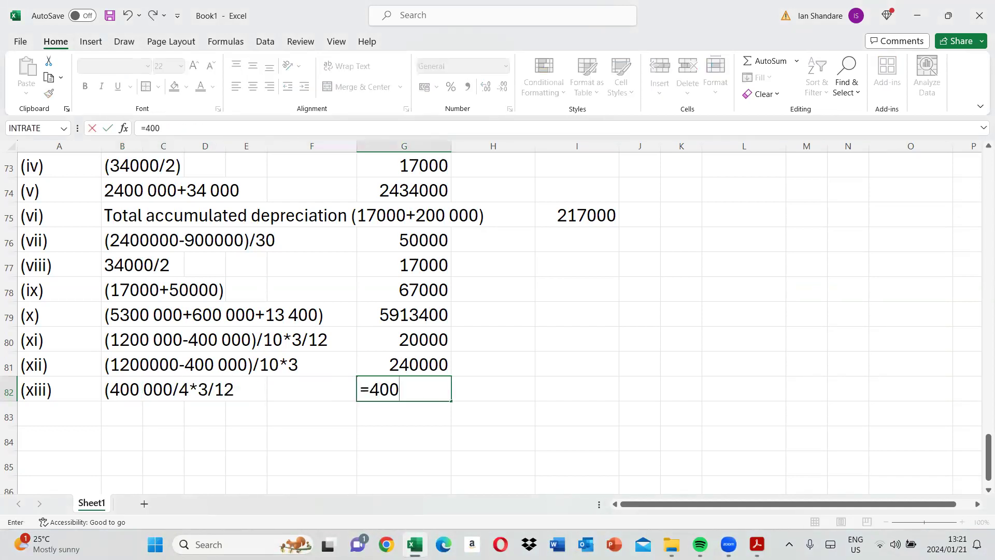
type("000/4*3/12")
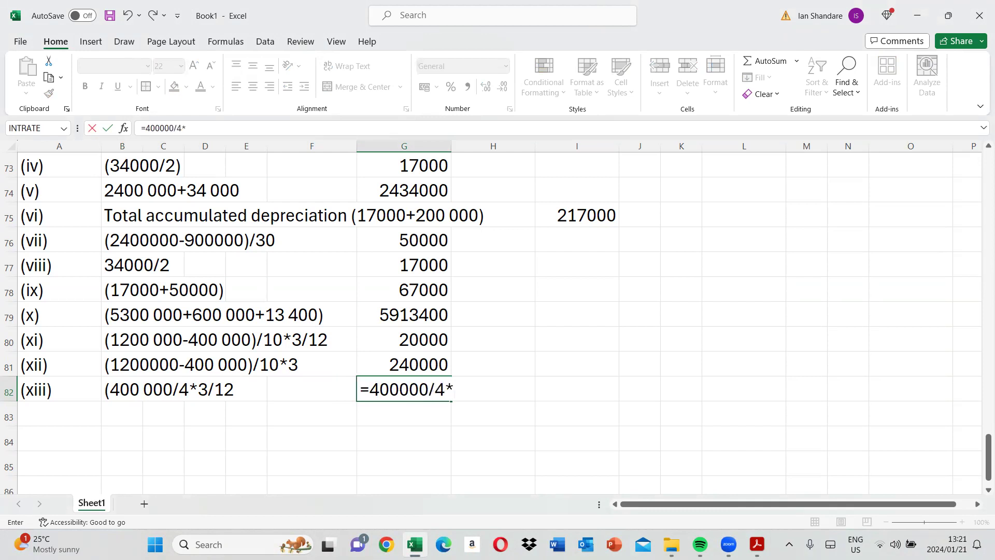
key("Return")
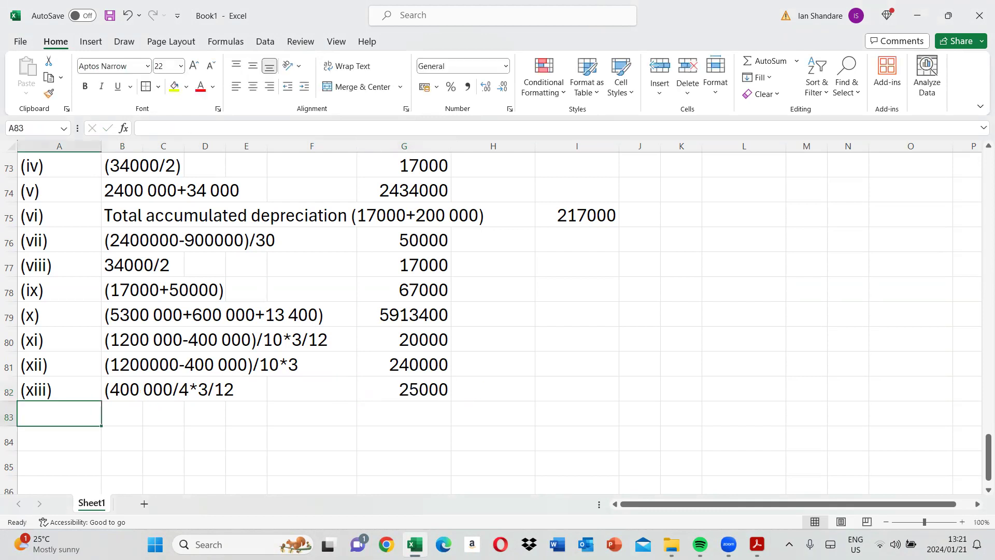
Add working (xiv) in row 83 with the expression 400000/4*3 in B83
type("(x")
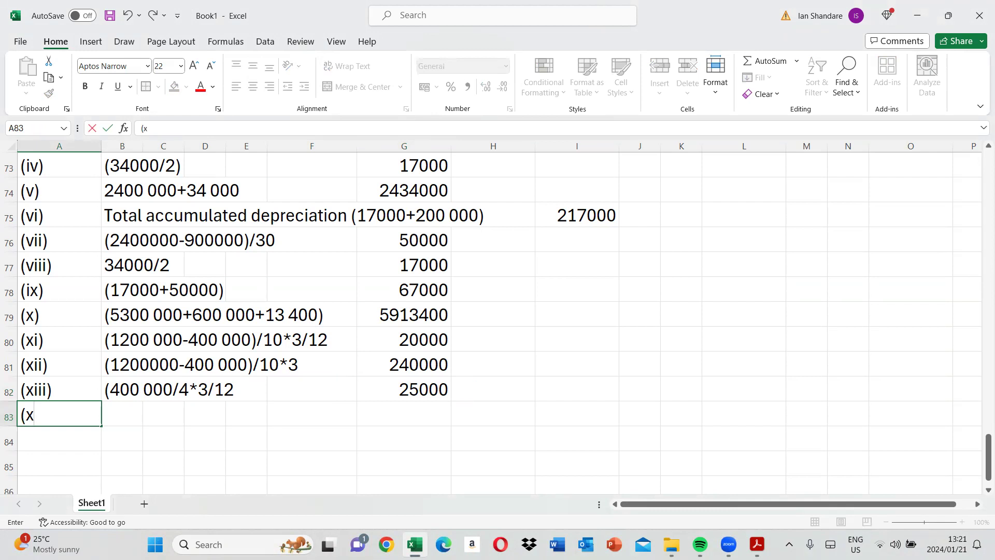
type("iv)")
key("Tab")
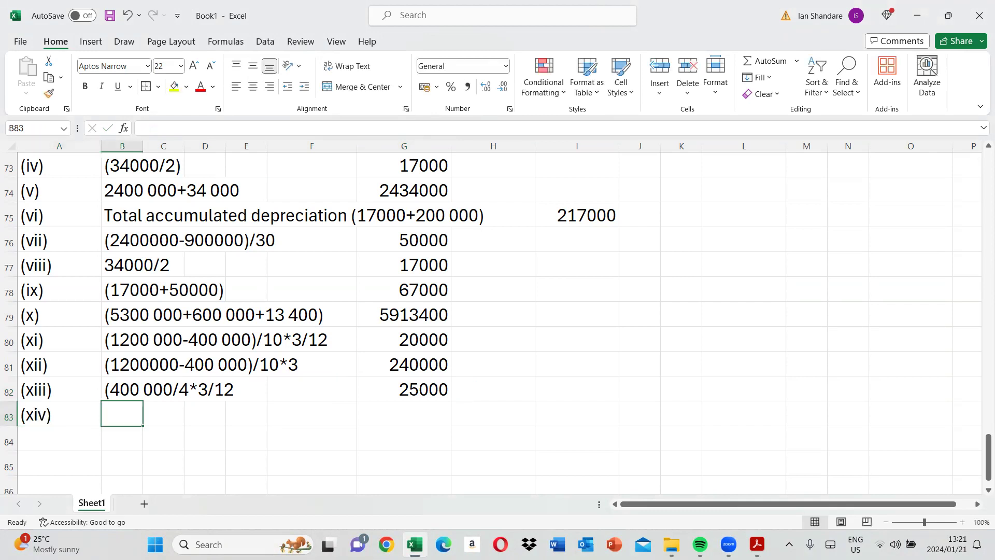
type("40000")
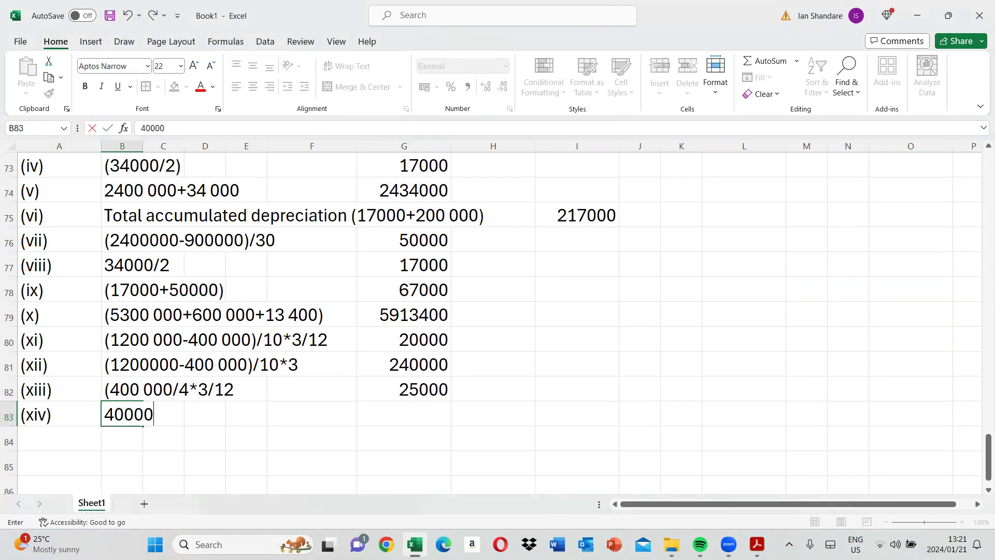
type("0/4*3")
Calculate working (xiv)'s amount in G83 with the formula =400000/4*3
key("Tab")
key("Tab")
key("Tab")
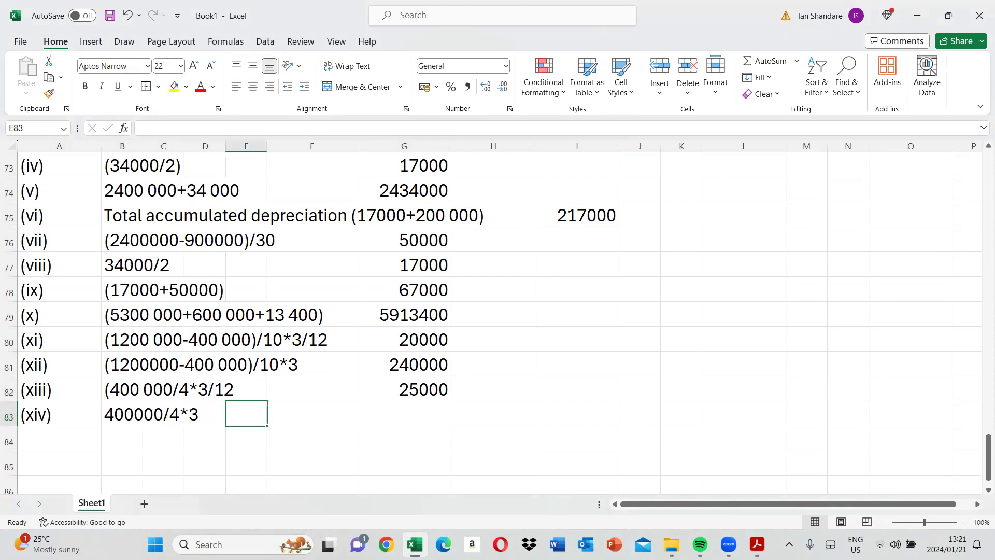
left_click(403, 414)
type("=400")
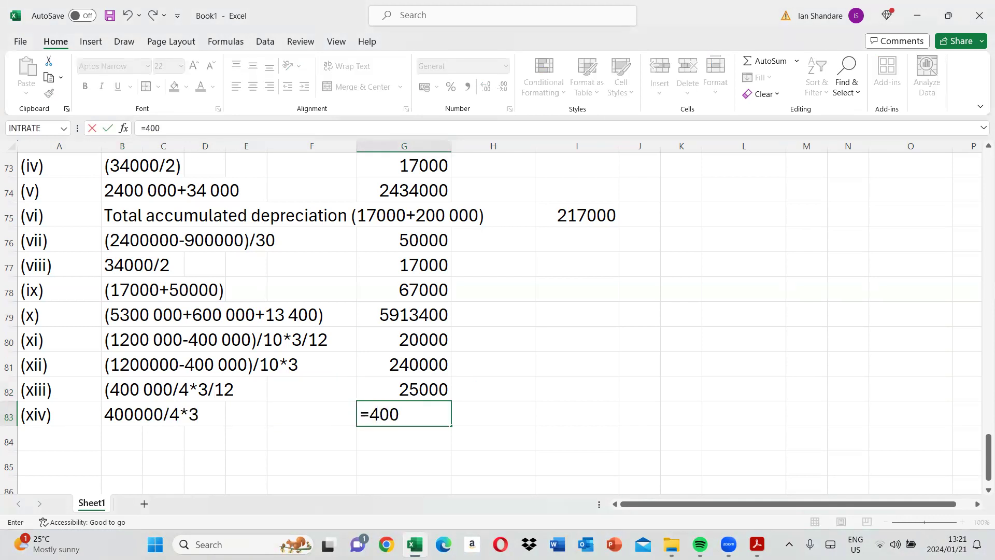
type("000/4*3")
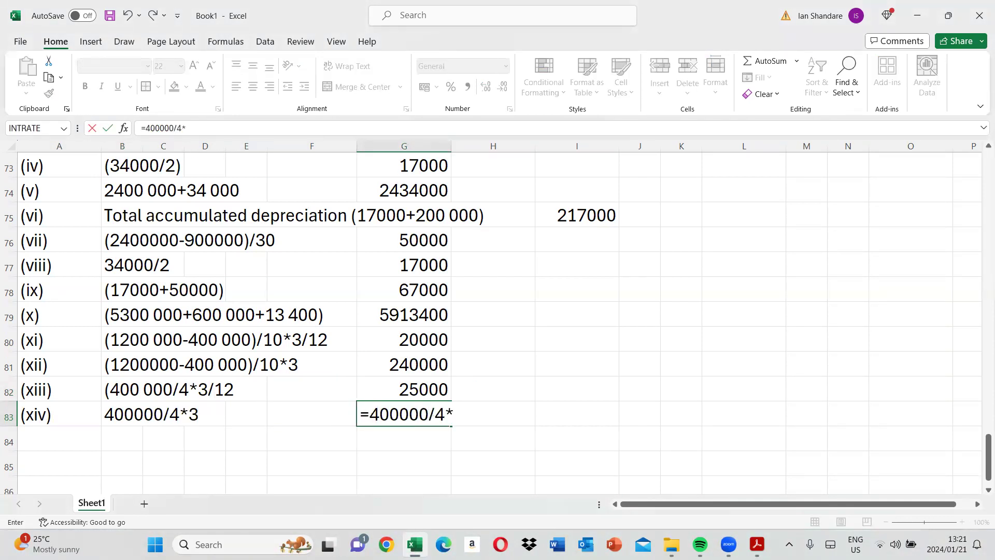
key("Return")
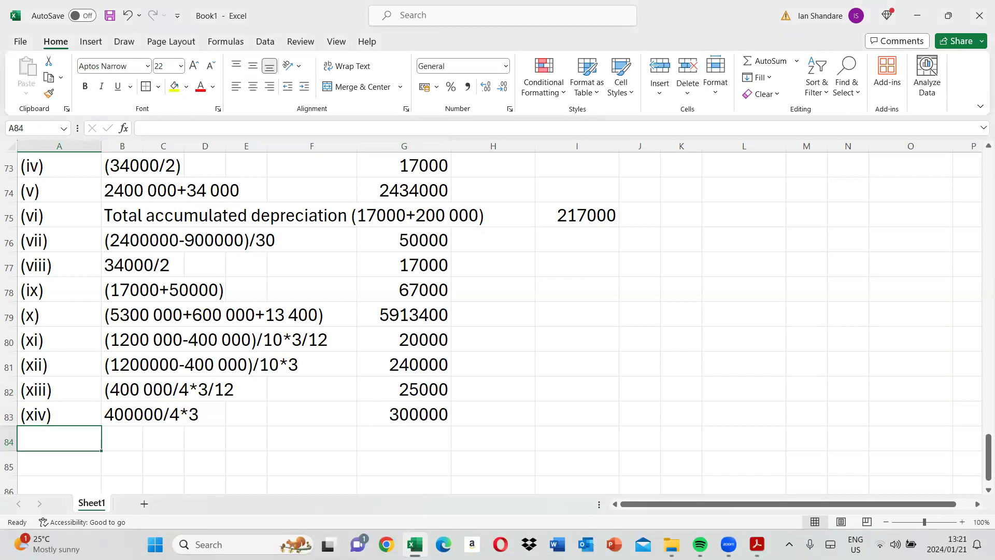
Add working (xv) in row 84 with (300000+2500+2400000+20000) in B84, and widen column F to fit the expression
type("(xv)")
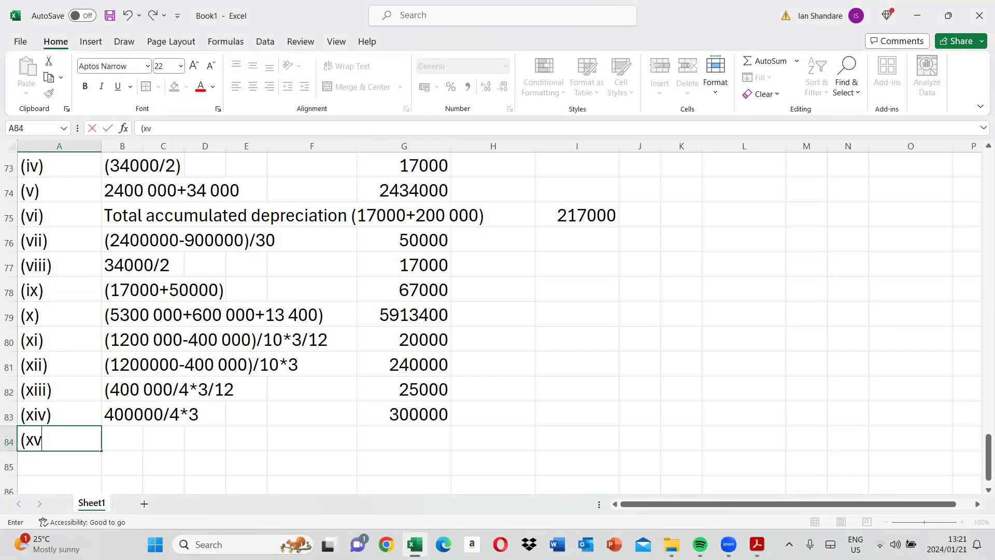
key("Tab")
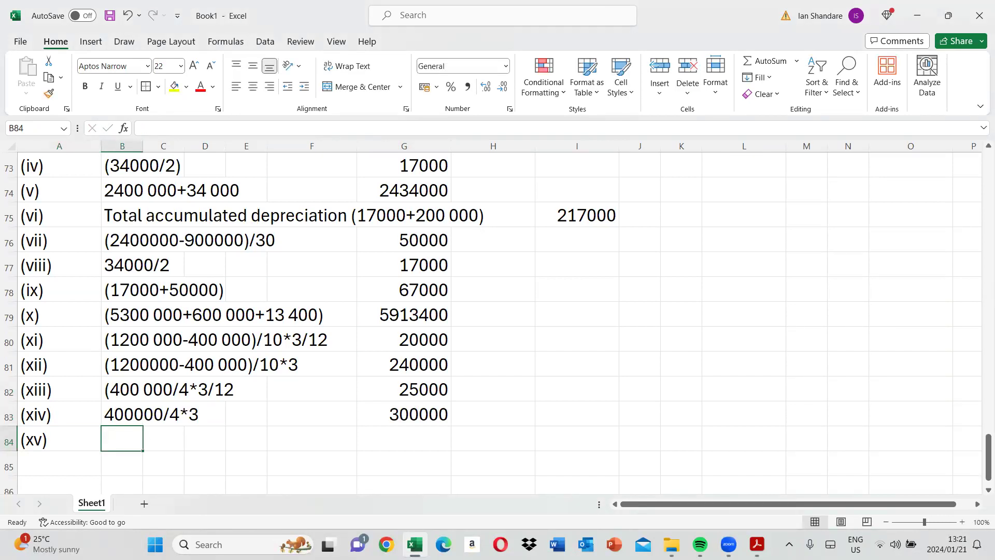
type("(300")
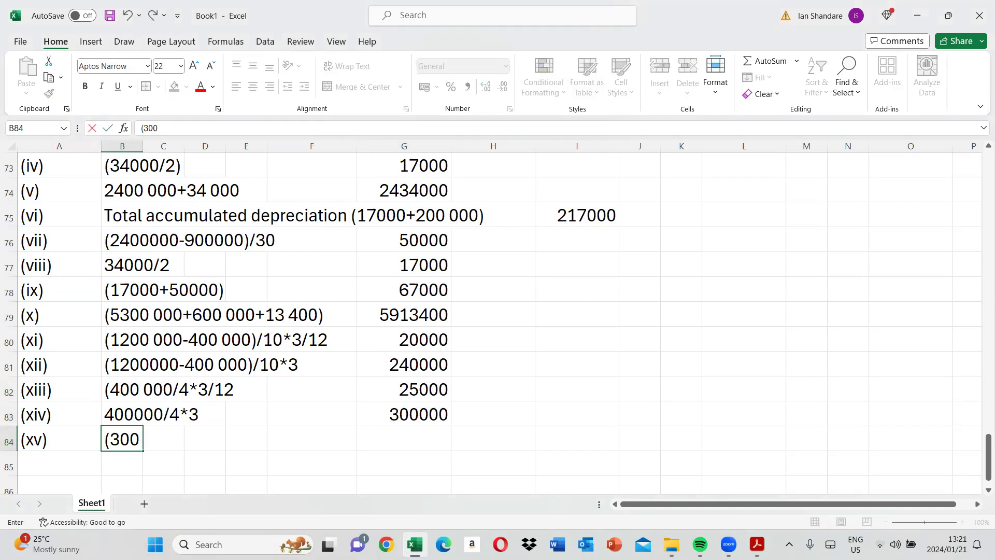
type("000+25000")
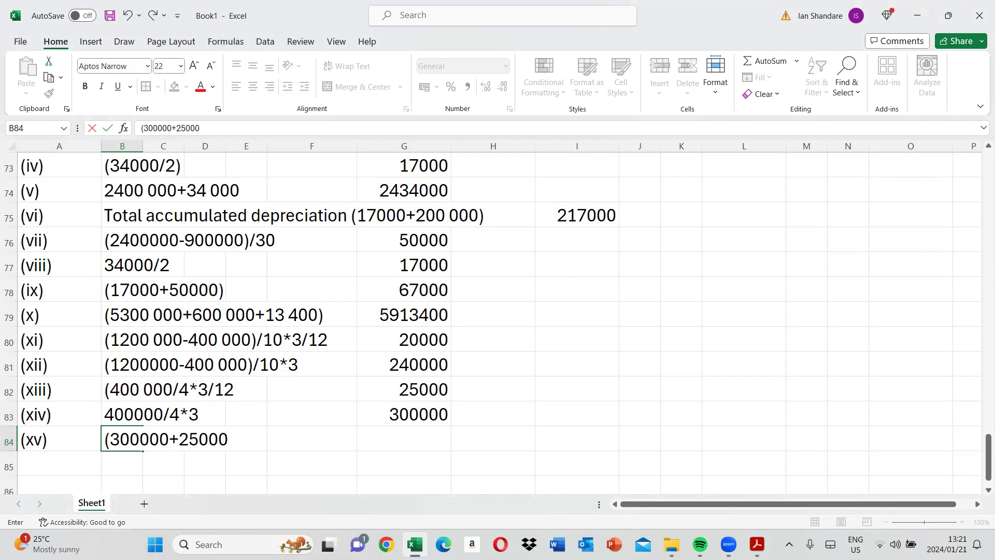
key("BackSpace")
type("+")
type("24000")
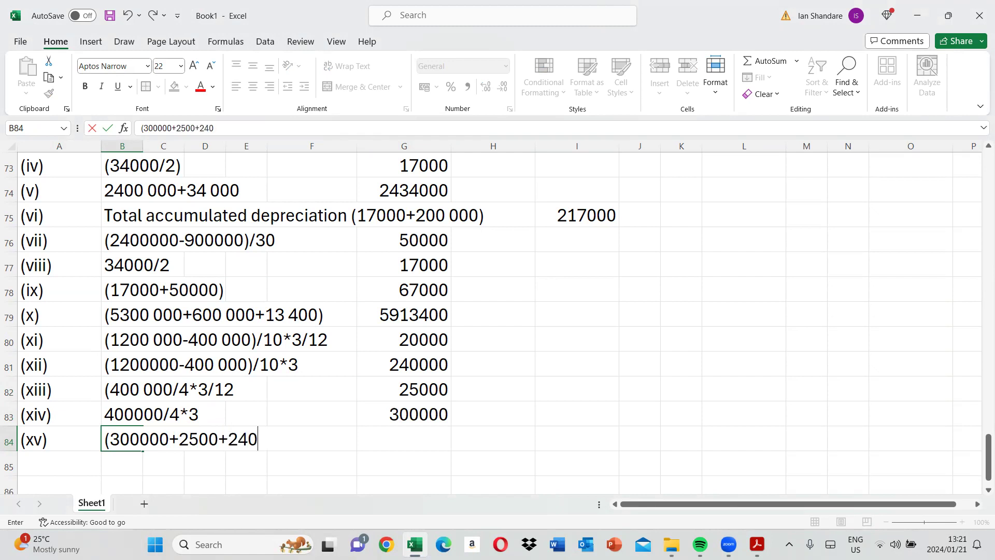
type("00+")
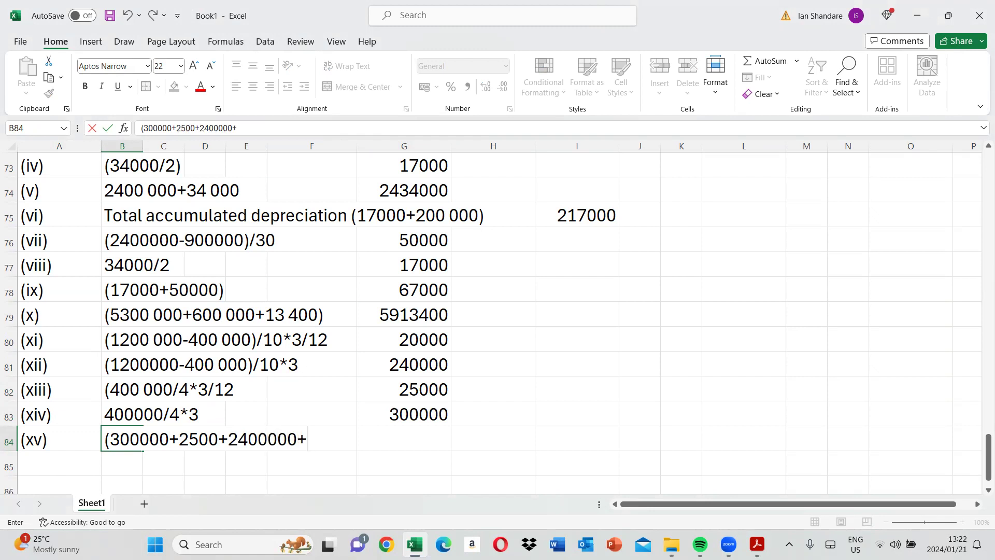
type("20000)")
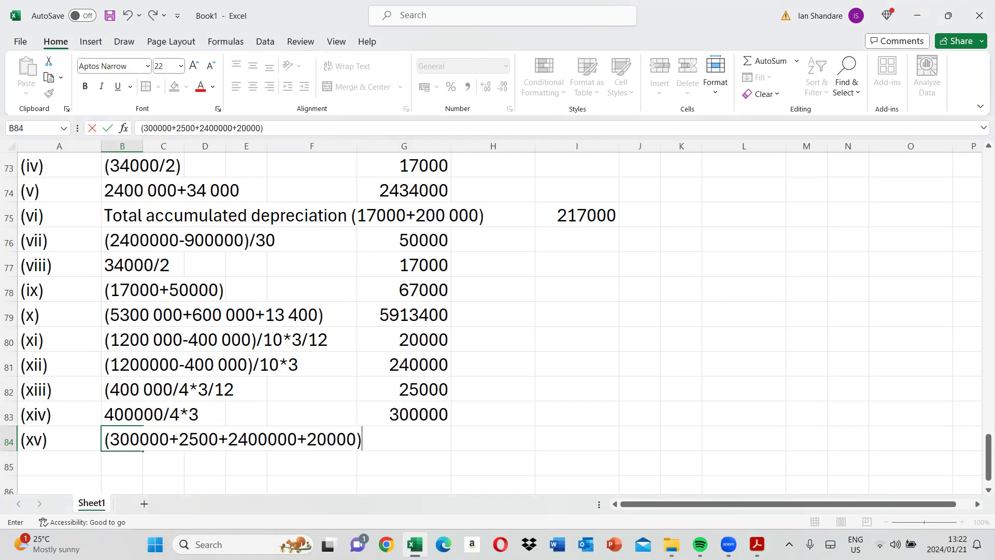
left_click(348, 164)
left_click_drag(359, 155, 372, 154)
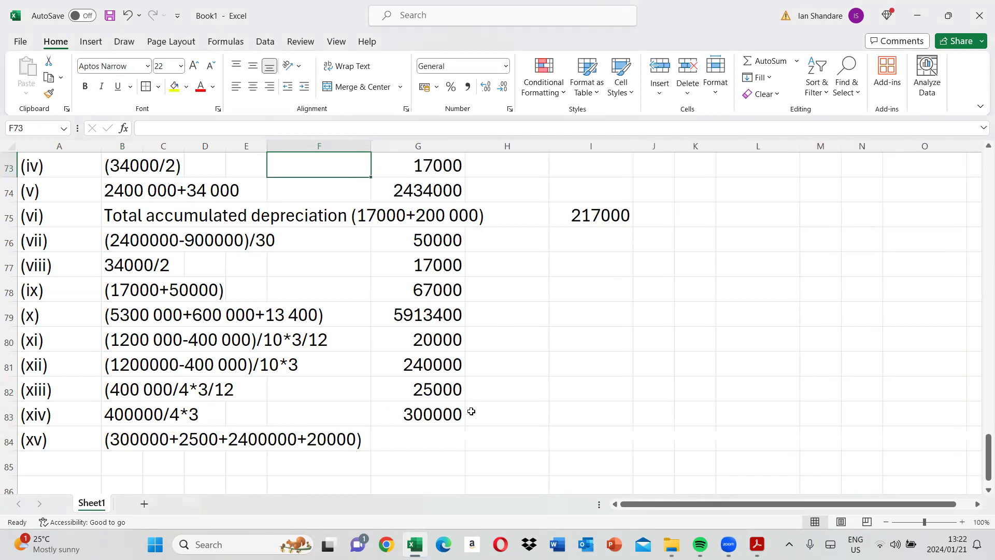
Total the amounts of workings (xi) to (xiv) in G84 with a SUM of G80:G83
left_click(463, 432)
type("=sum(")
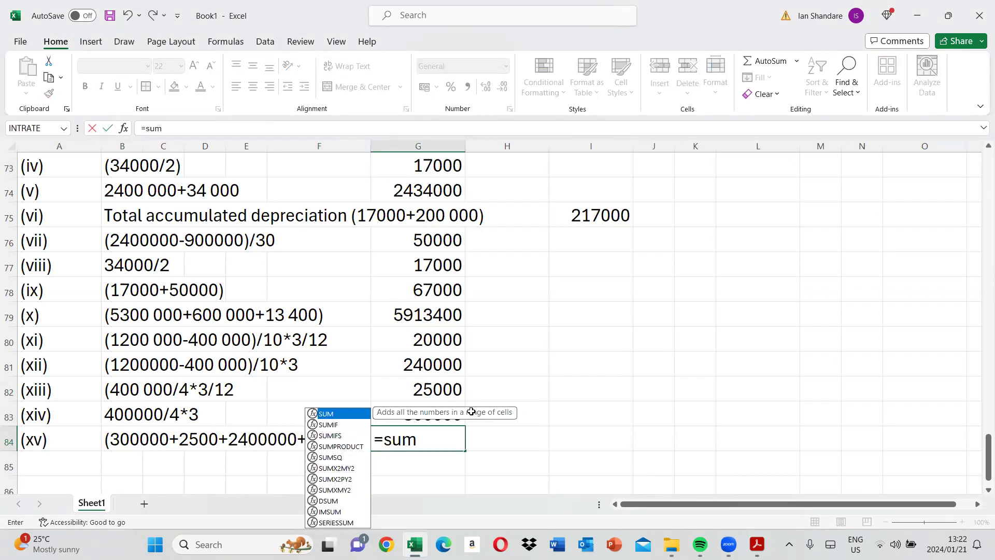
left_click_drag(426, 339, 419, 402)
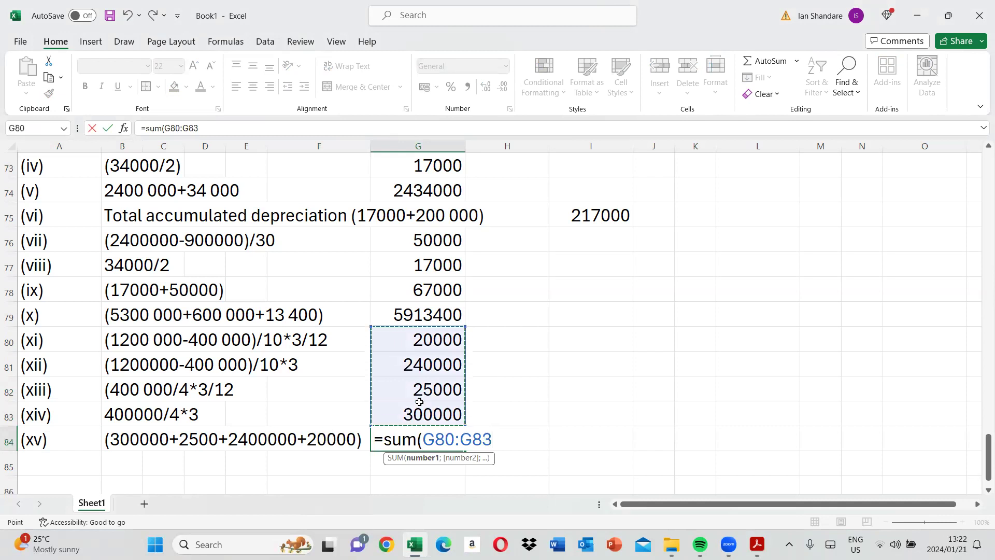
key("Return")
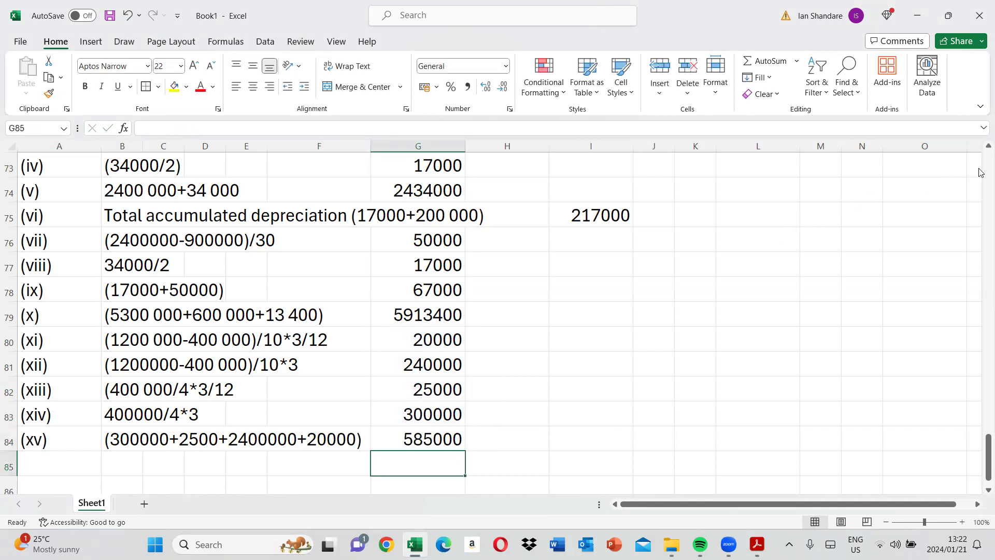
Enter -585000 as Machinery's opening accumulated depreciation in I56 and outline the cost and accumulated depreciation cells I55:I56 with a border
scroll(980, 171, "up", 9)
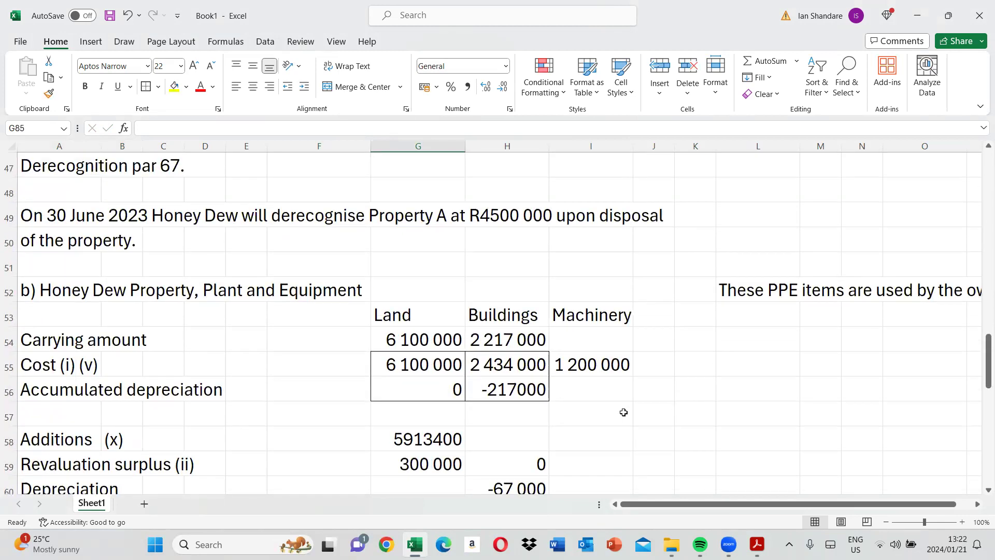
left_click(601, 397)
type("-585000")
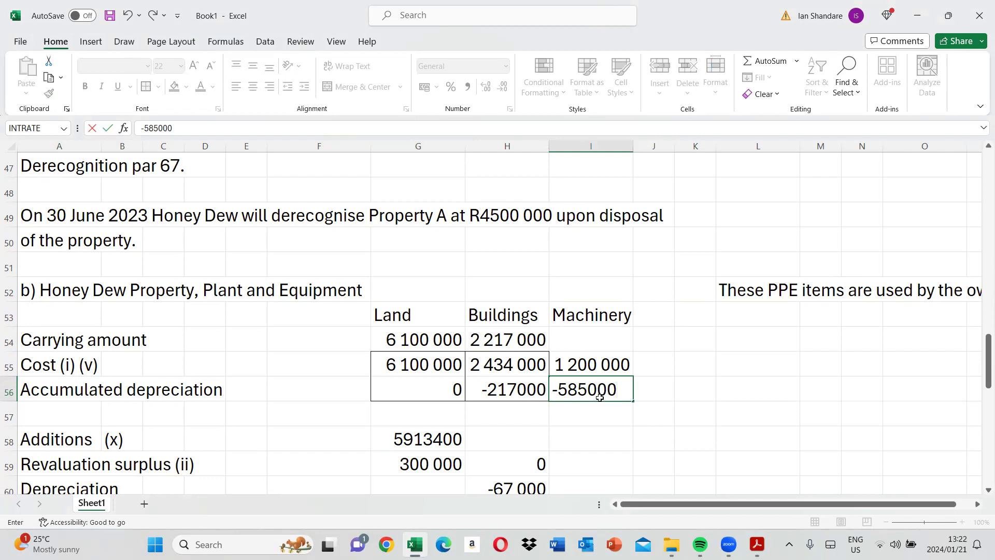
key("Return")
left_click(592, 366)
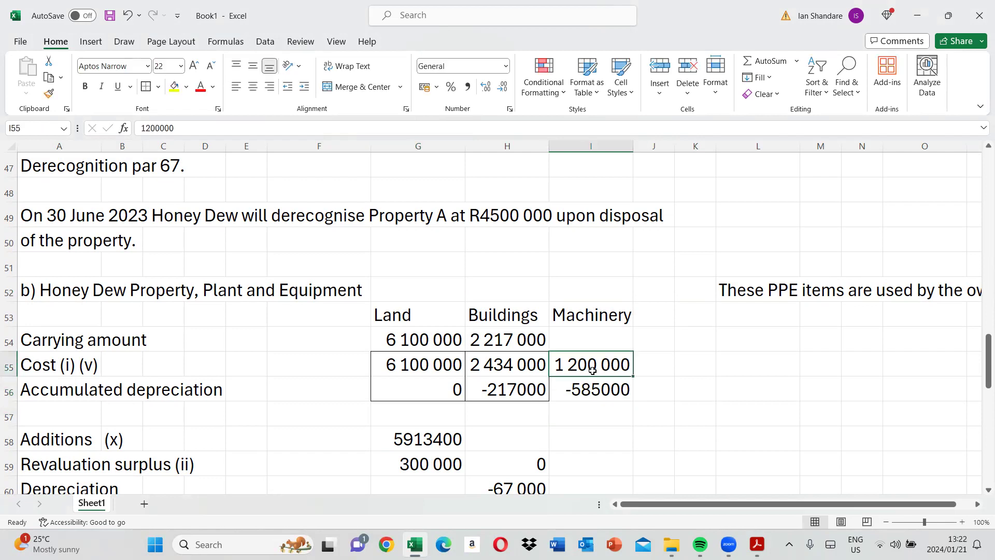
left_click_drag(592, 366, 592, 383)
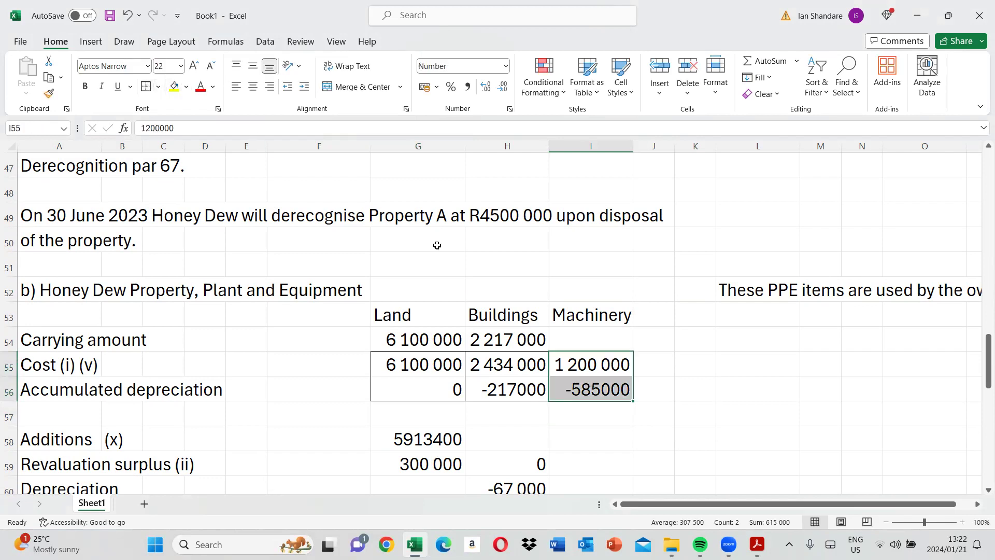
Calculate Machinery's opening carrying amount in I54 with a SUM formula over its cost and accumulated depreciation, I55:I56
left_click(574, 345)
type("=")
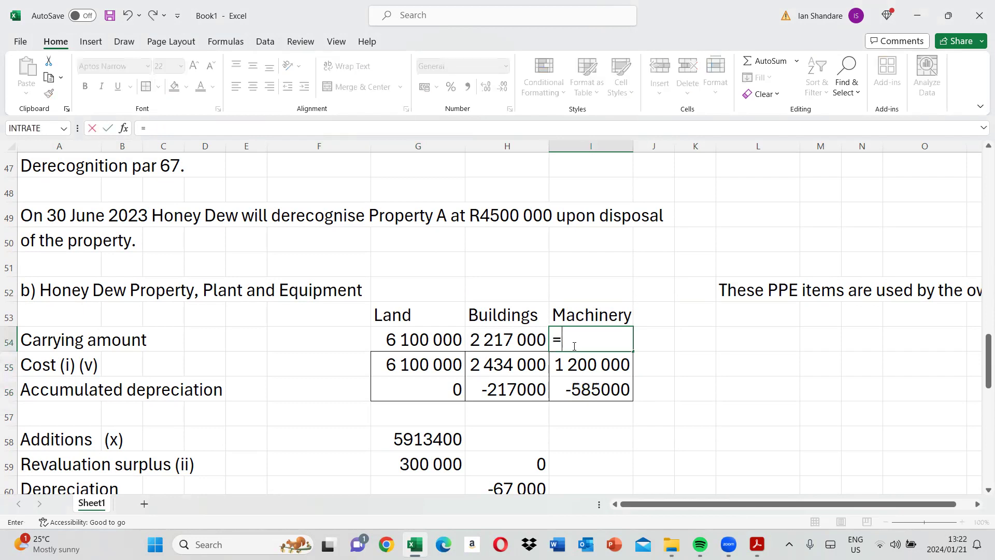
type("sum(")
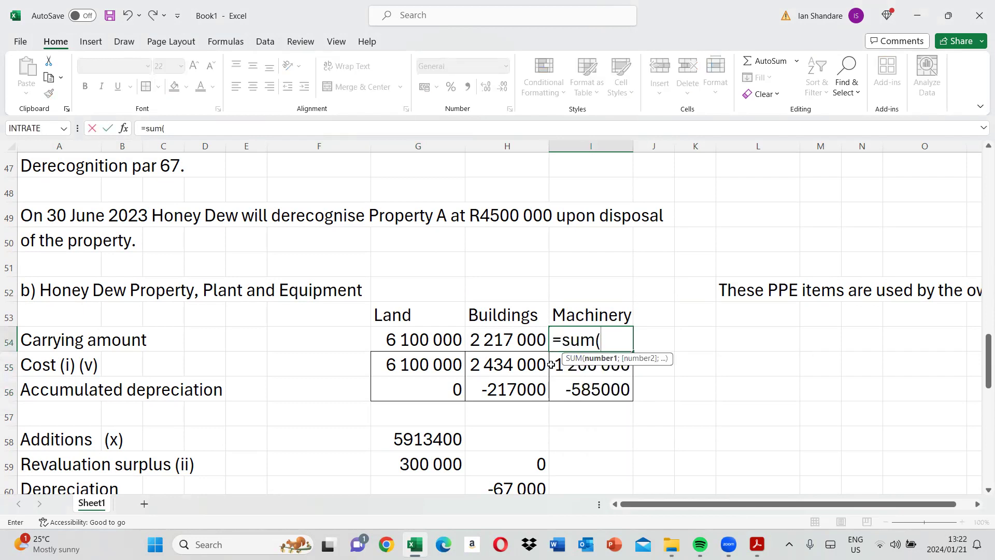
left_click_drag(551, 365, 565, 386)
key("Return")
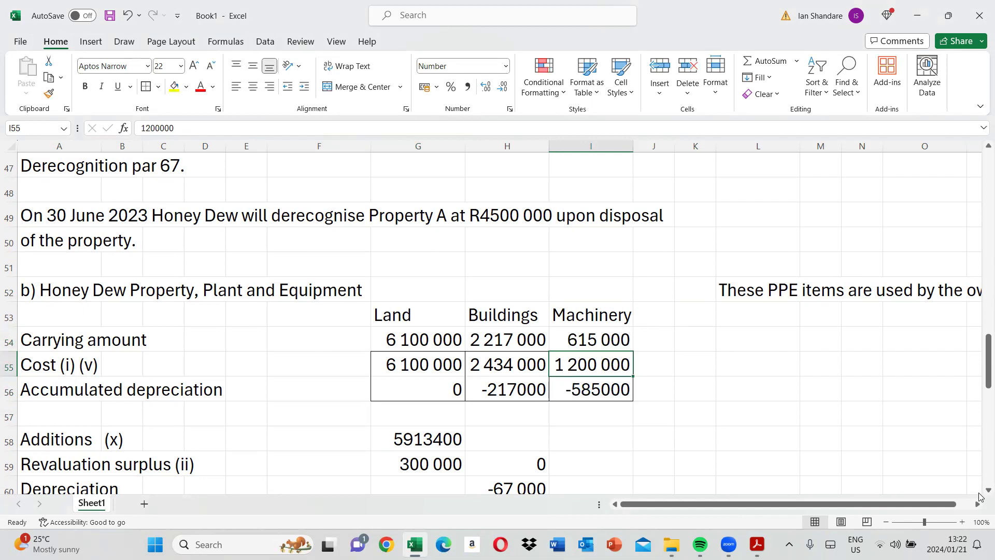
scroll(980, 494, "down", 1)
scroll(980, 493, "down", 1)
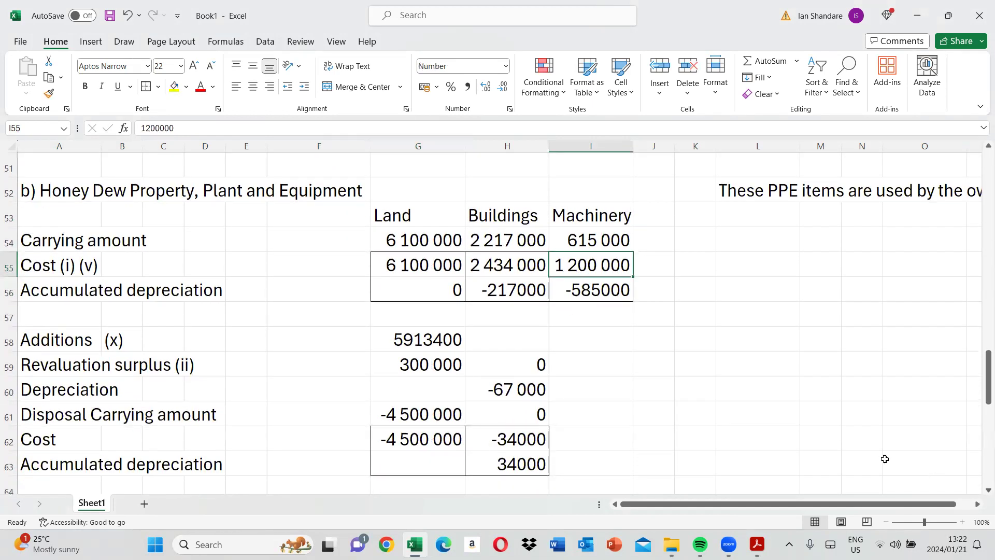
left_click(595, 392)
scroll(980, 494, "down", 2)
scroll(980, 493, "down", 6)
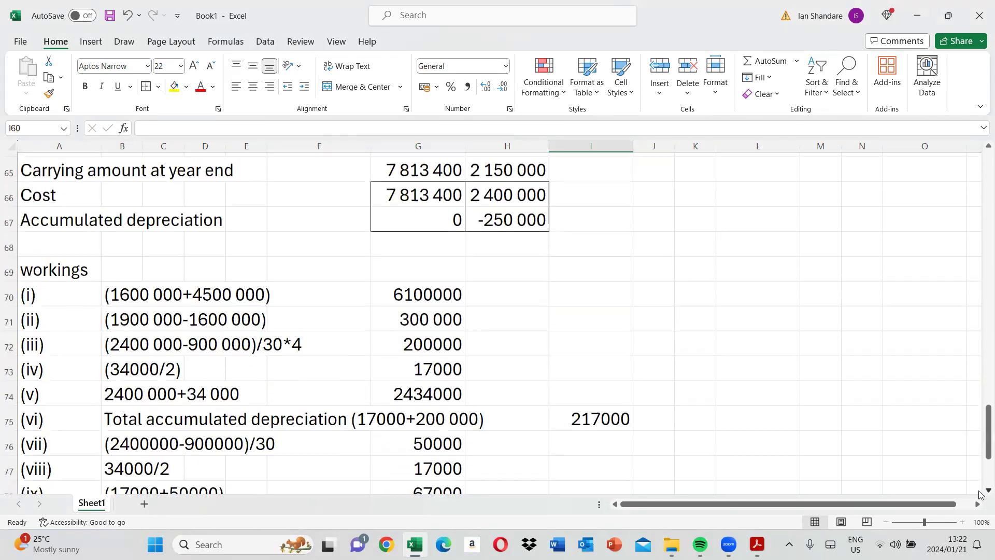
scroll(980, 494, "down", 1)
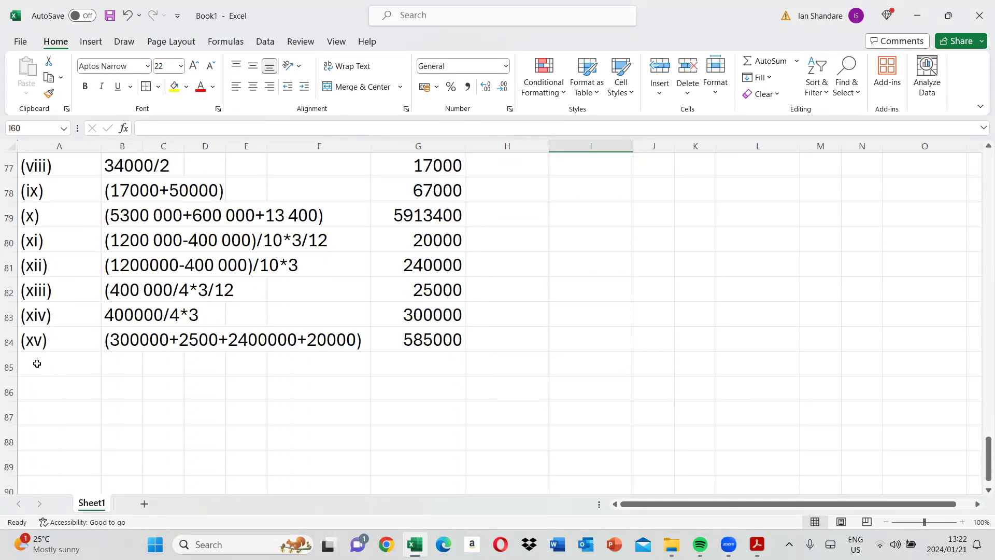
left_click(38, 365)
type("(vi")
key("BackSpace")
key("BackSpace")
type("xv)")
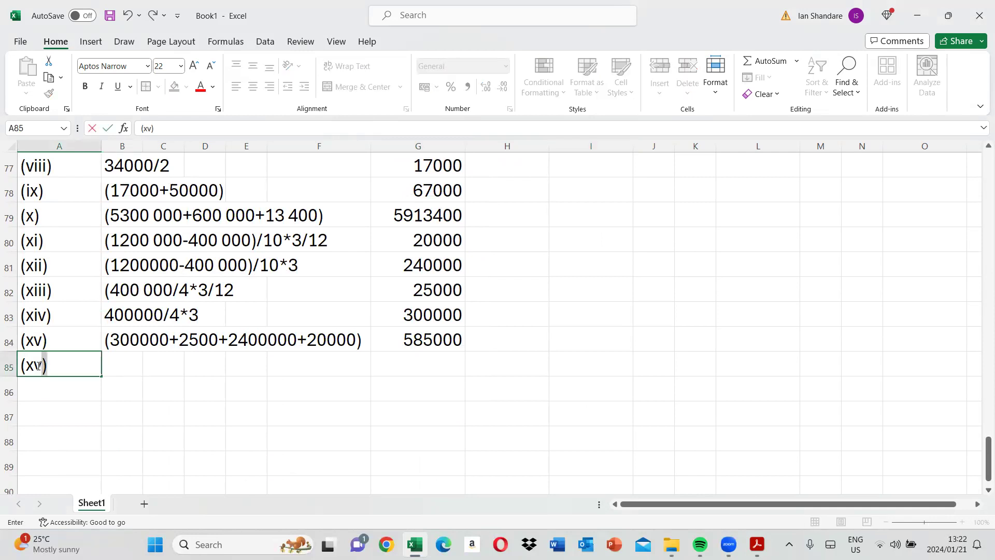
key("BackSpace")
type("i)")
key("Tab")
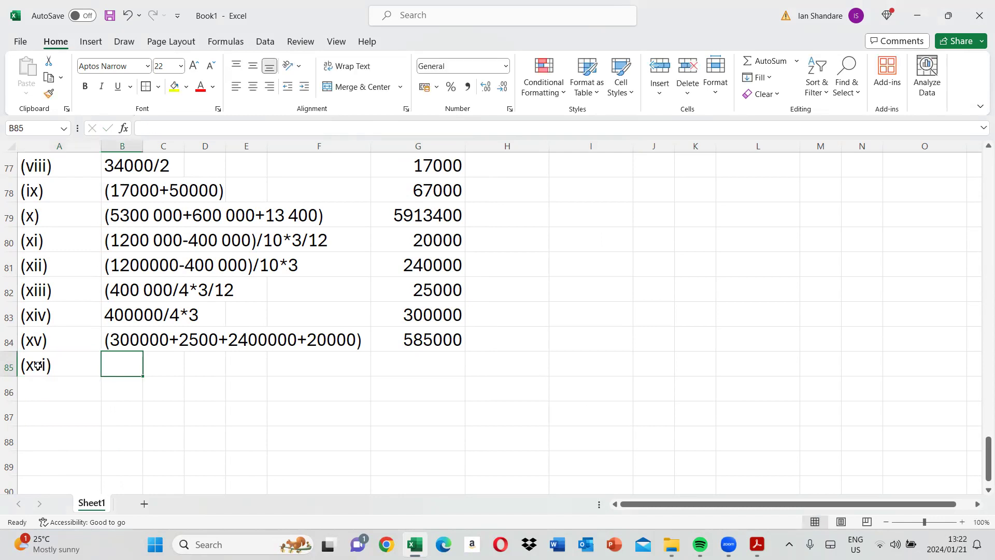
type("(")
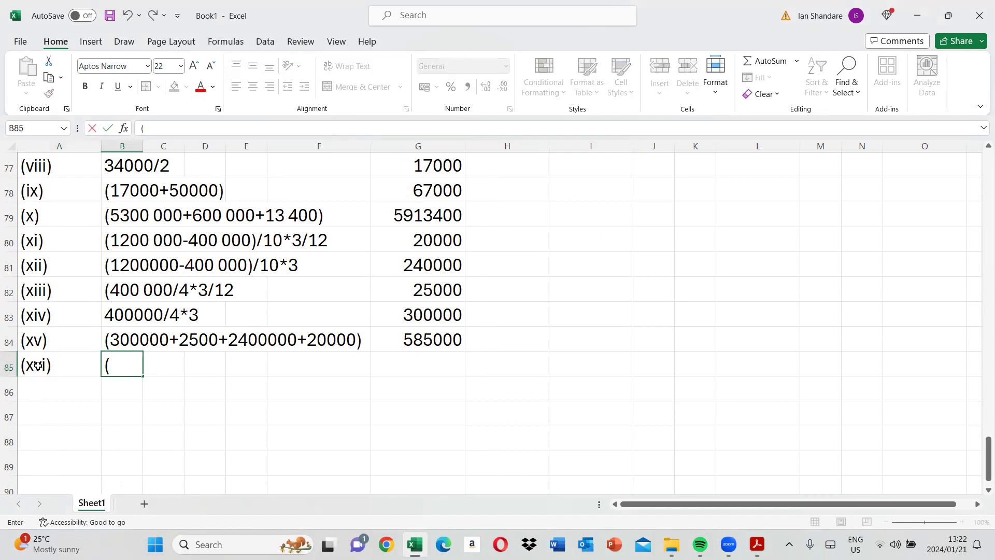
type("1200")
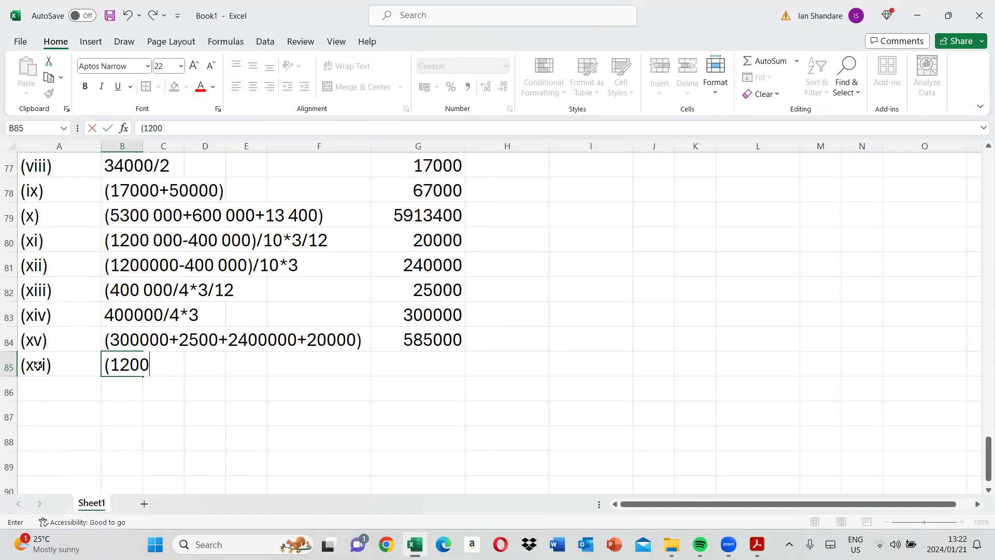
type(" 000-400 000")
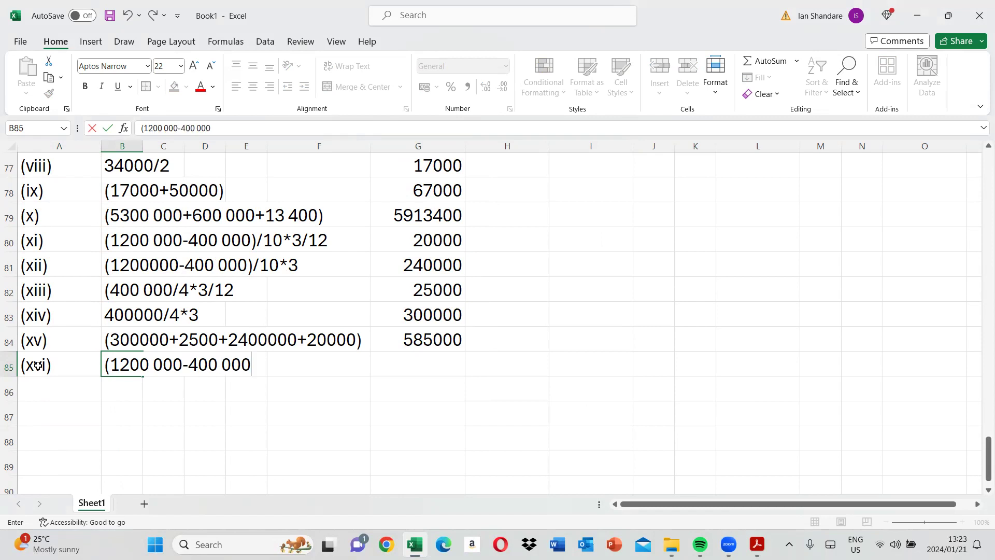
type(")/10")
key("Tab")
key("Tab")
key("Tab")
key("Tab")
key("Tab")
type("=1")
key("BackSpace")
type("(1200")
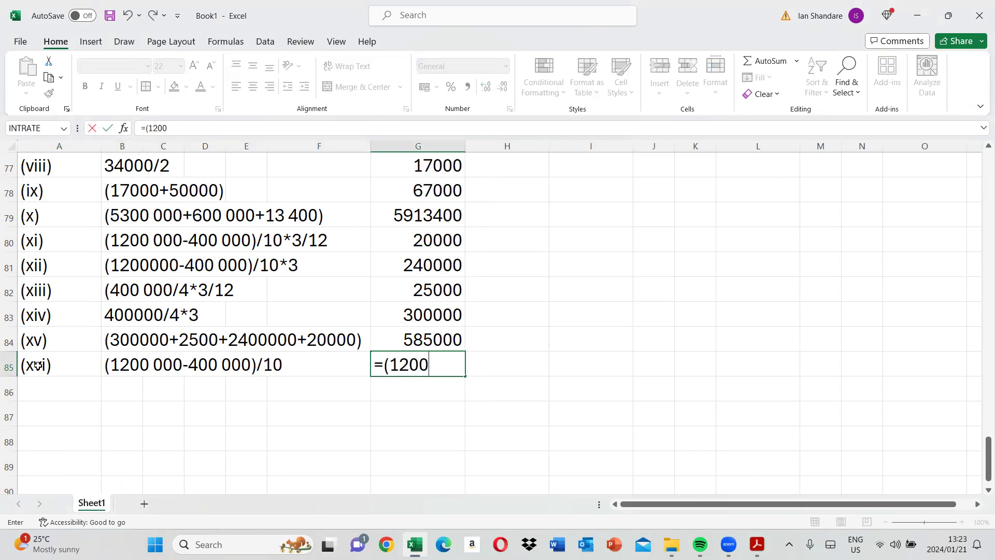
type("000-400")
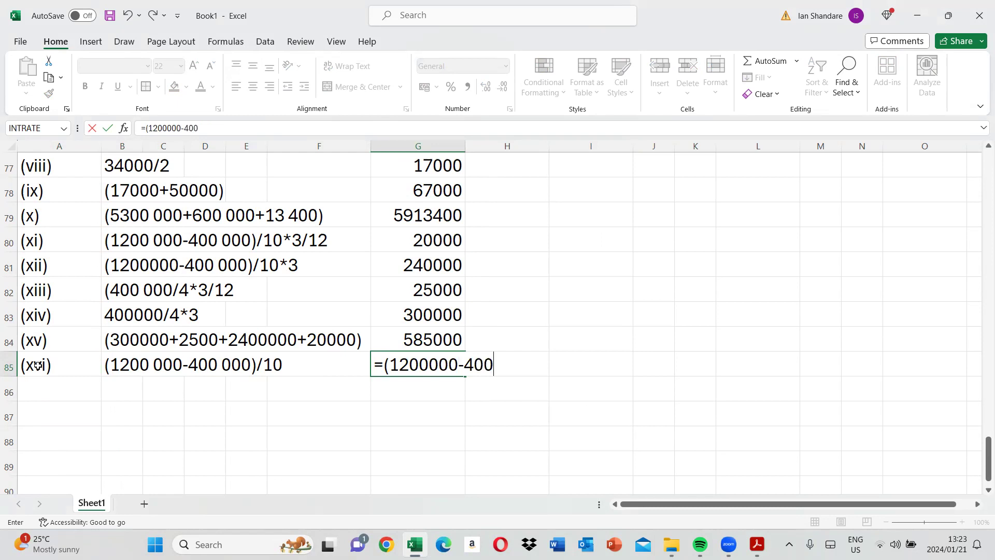
type("000?/")
key("BackSpace")
key("BackSpace")
type(")/10")
key("Return")
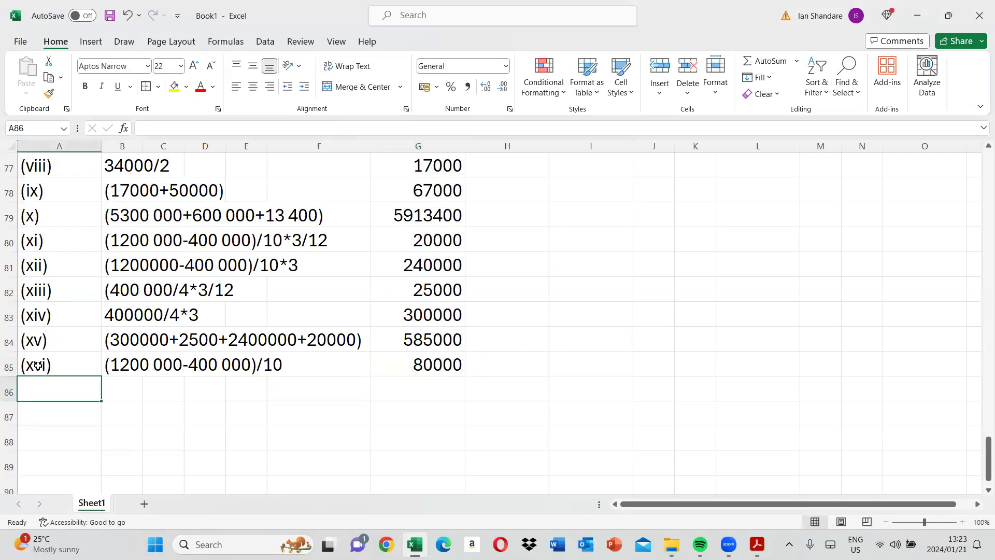
Add a working in row 86 with the label (xvii) and the calculation text (400000/4
type("(xv")
key("BackSpace")
type("xvii)")
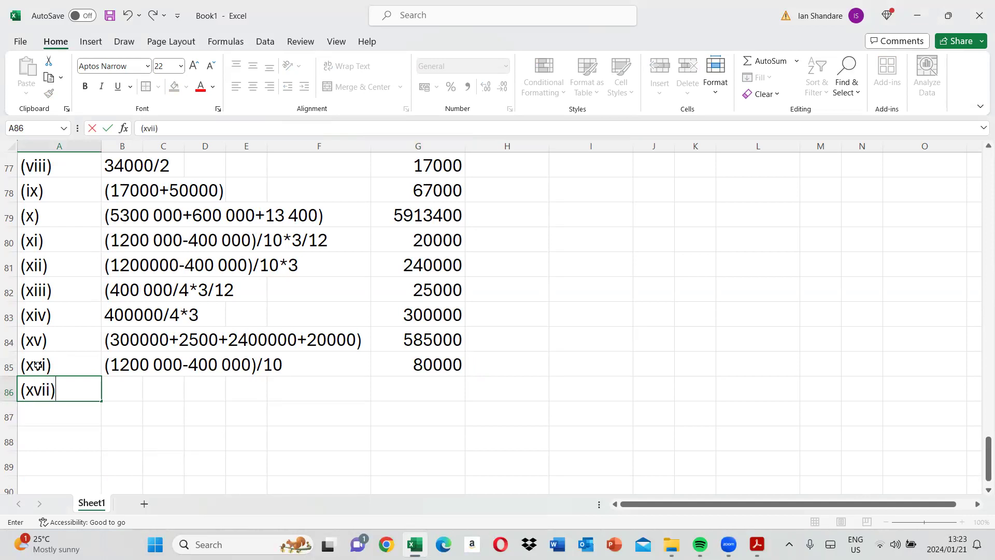
key("Tab")
type("(")
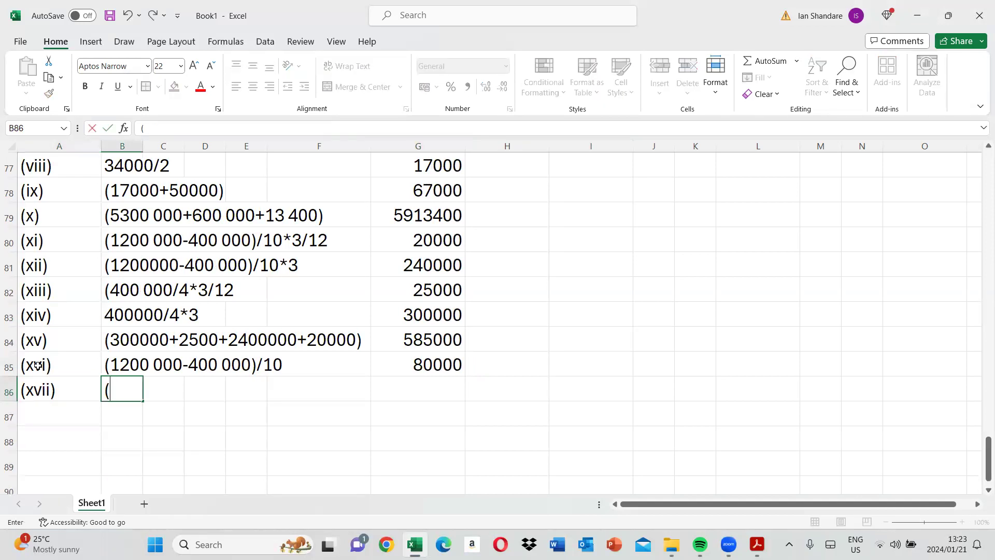
type("400000/4")
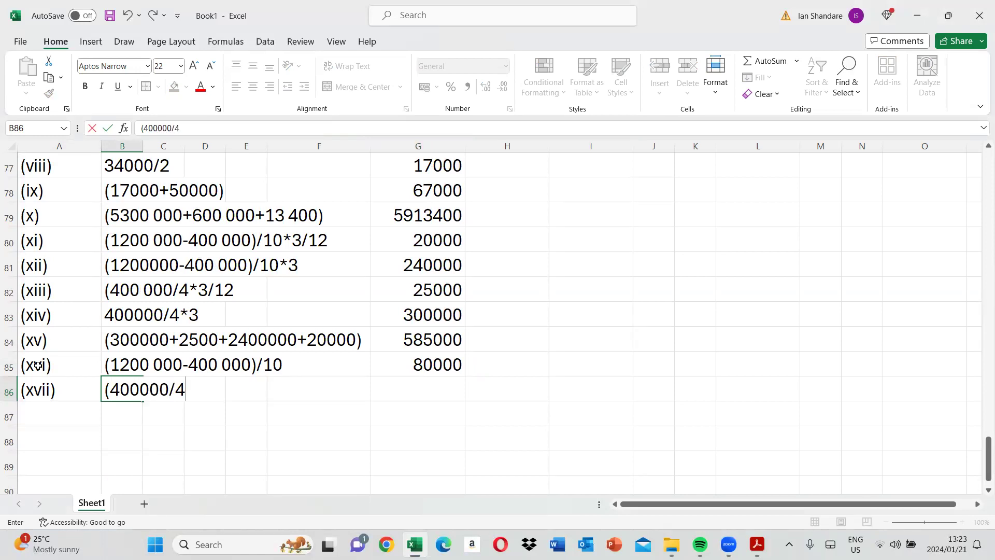
Enter 100 000 in G86 as the amount for working (xvii)
key("Right")
key("Right")
key("Right")
key("Right")
key("Right")
type("100 000")
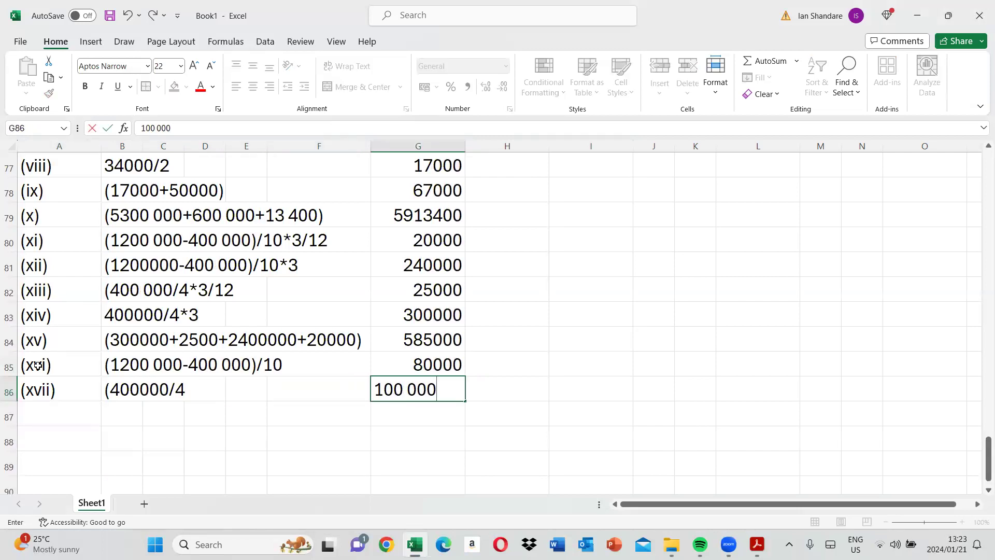
key("Return")
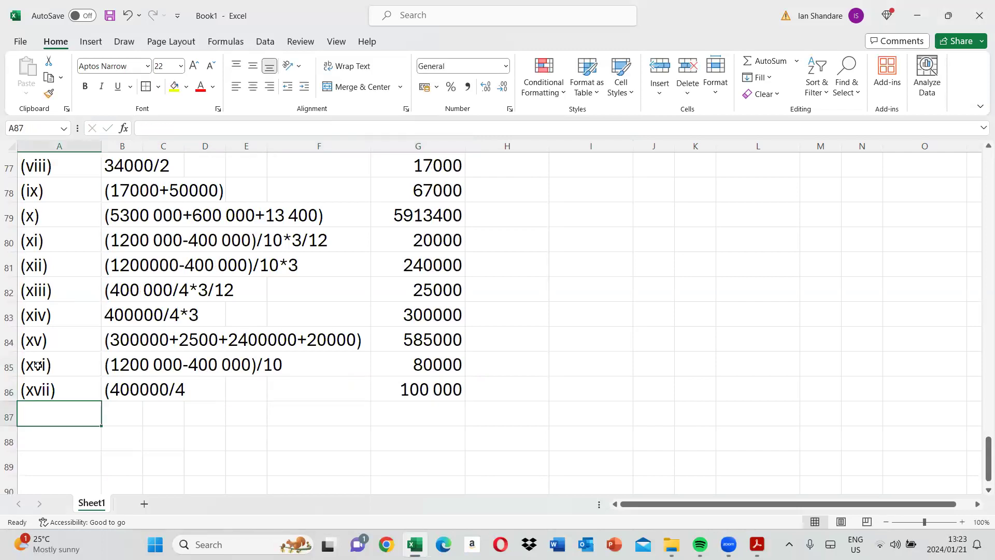
Add a working in row 87 with the label (xviii) and the calculation text (80 000+100 000)
left_click(420, 367)
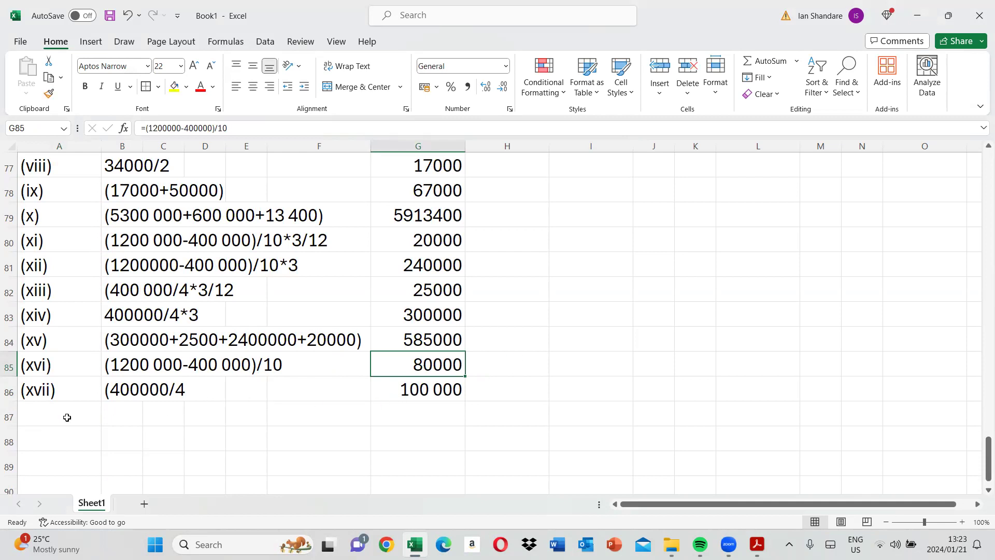
left_click(59, 421)
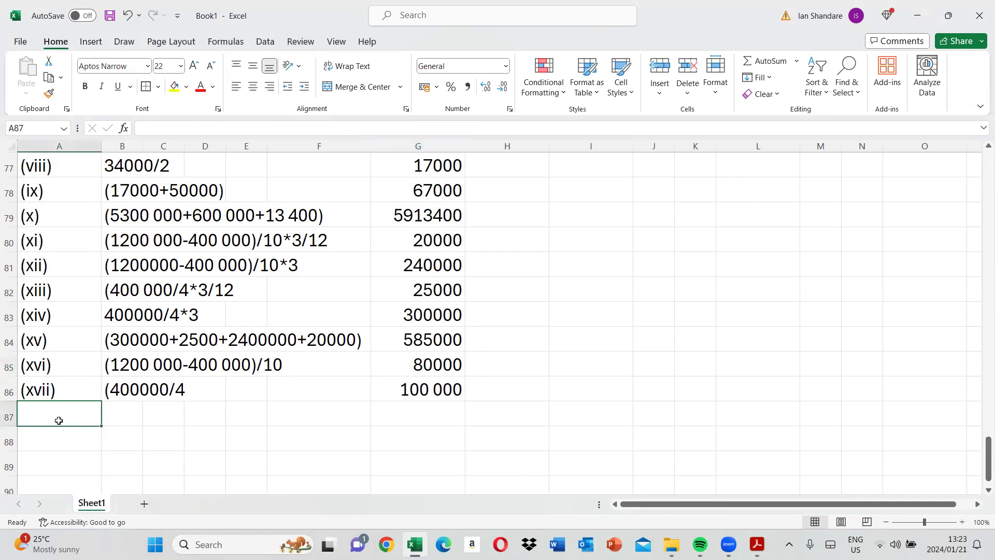
type("(x")
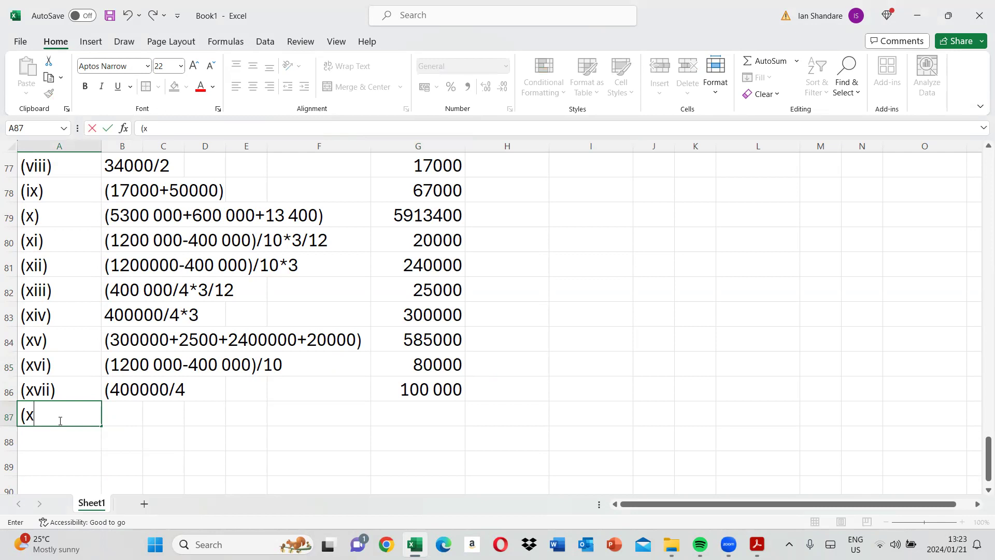
type("viiii")
key("BackSpace")
type(")")
key("Tab")
type("(")
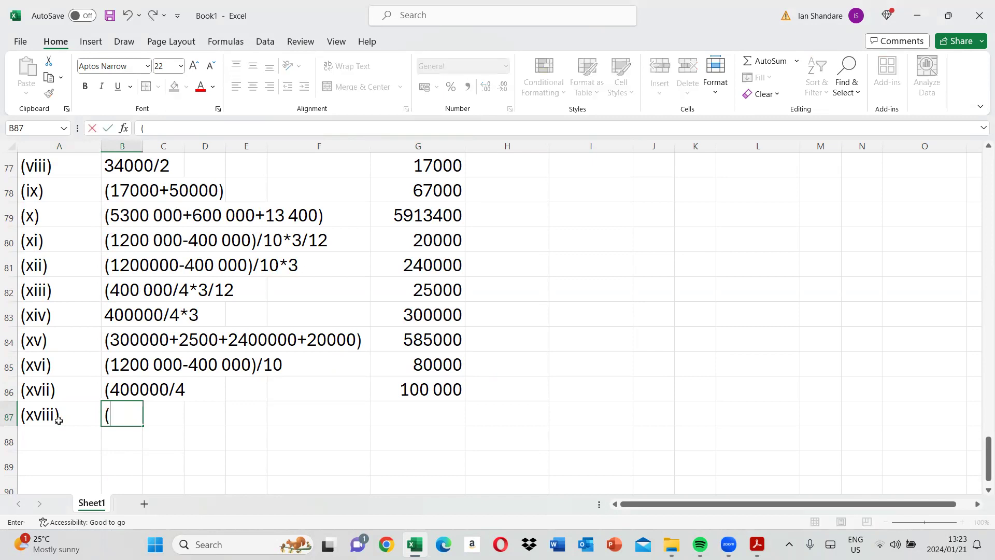
type("80 000+100 000)")
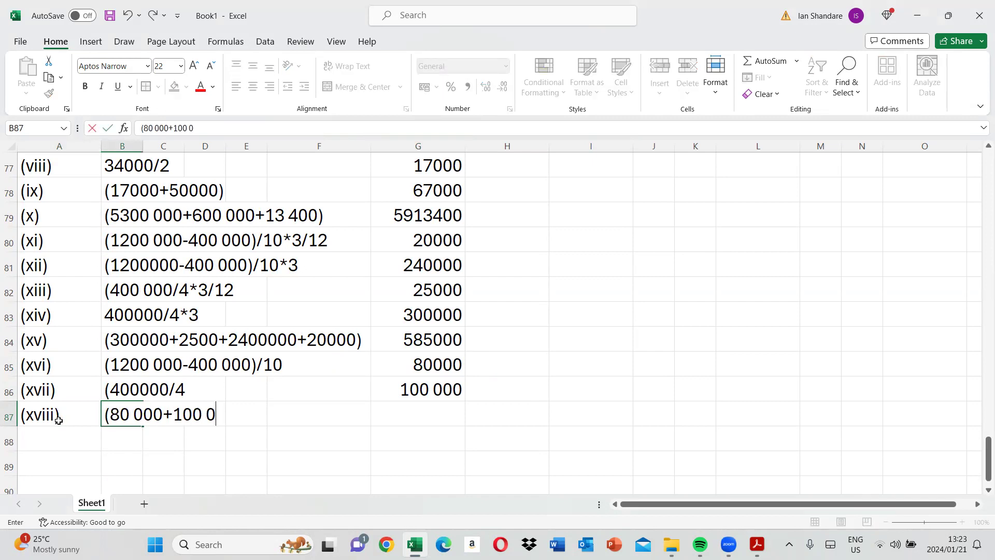
Enter 180 000 in G87 as the amount for working (xviii)
key("Tab")
key("Tab")
key("Tab")
key("Tab")
key("Tab")
key("Tab")
key("shift+Tab")
type("180 000")
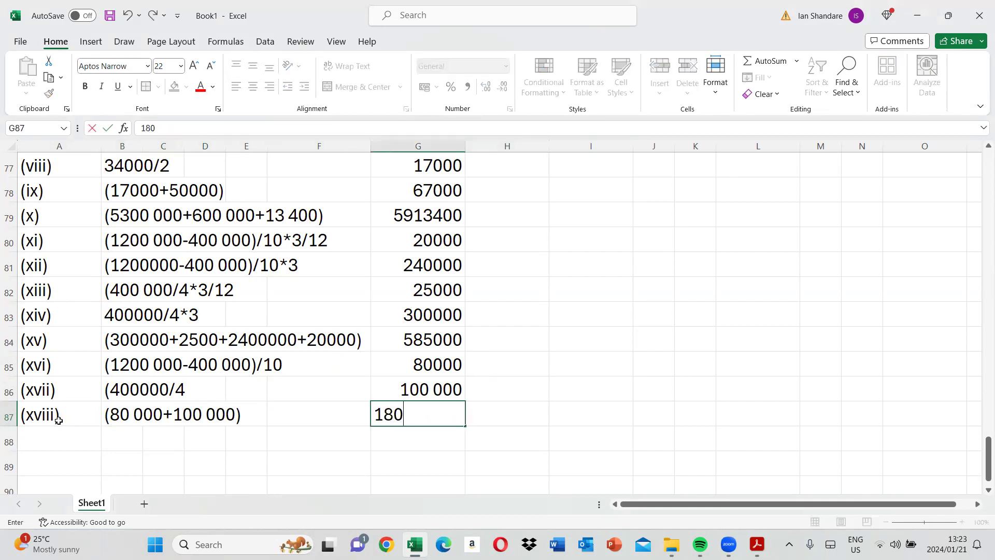
key("Return")
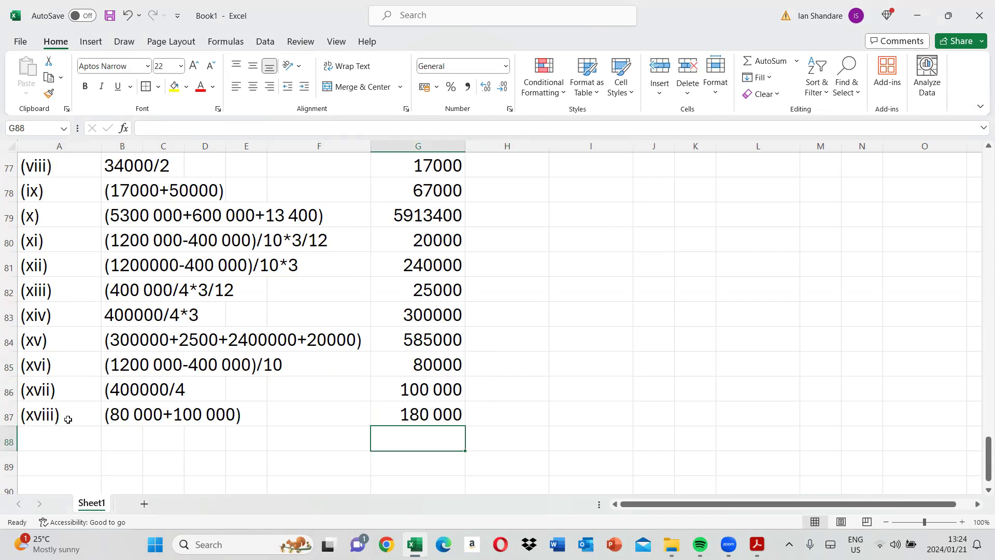
Enter -180 000 as Machinery's depreciation for the year in I60
scroll(982, 203, "up", 5)
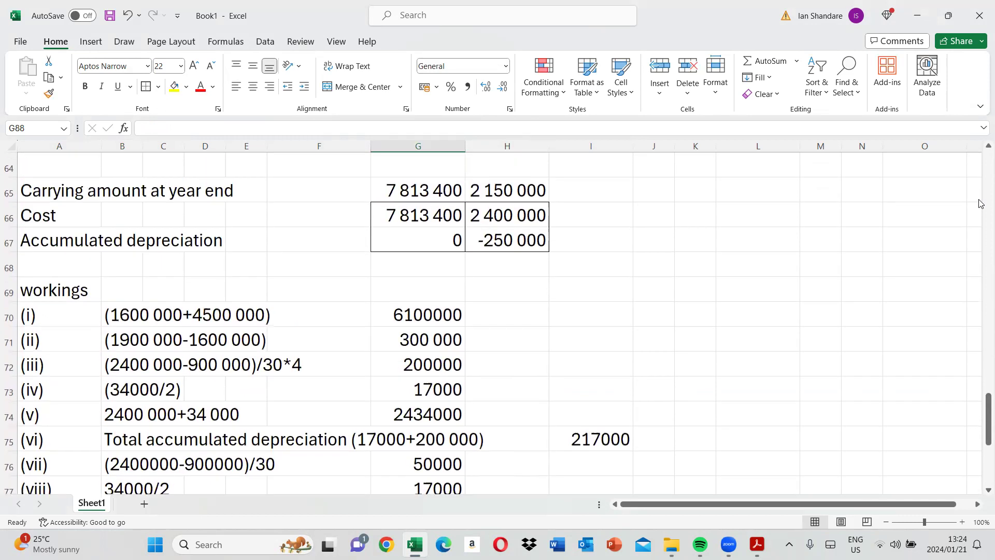
scroll(980, 202, "up", 4)
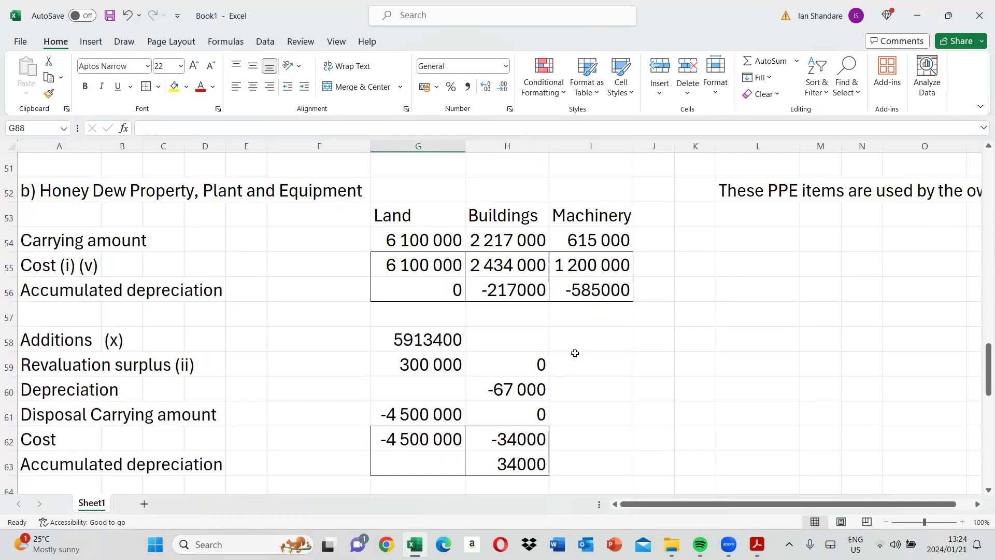
left_click(583, 394)
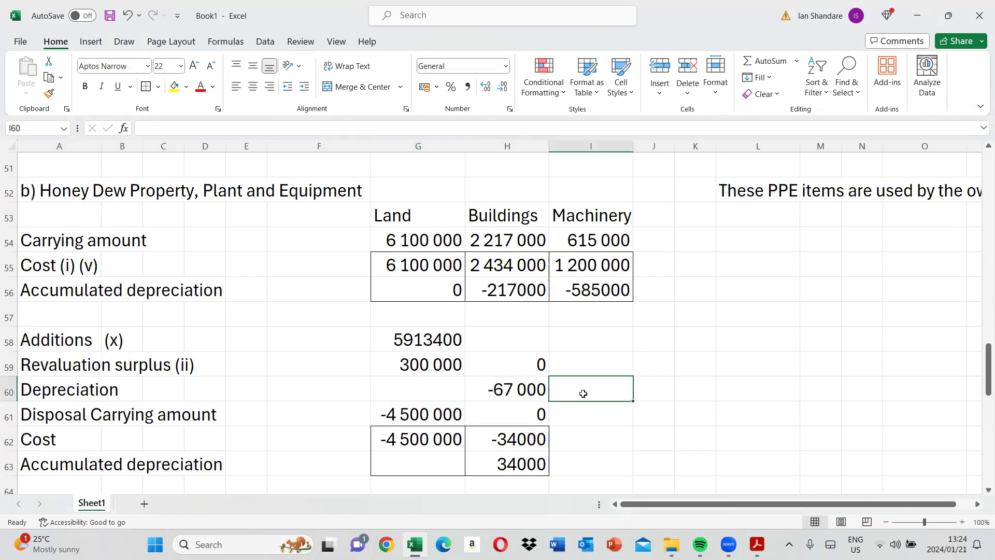
type("-180 000")
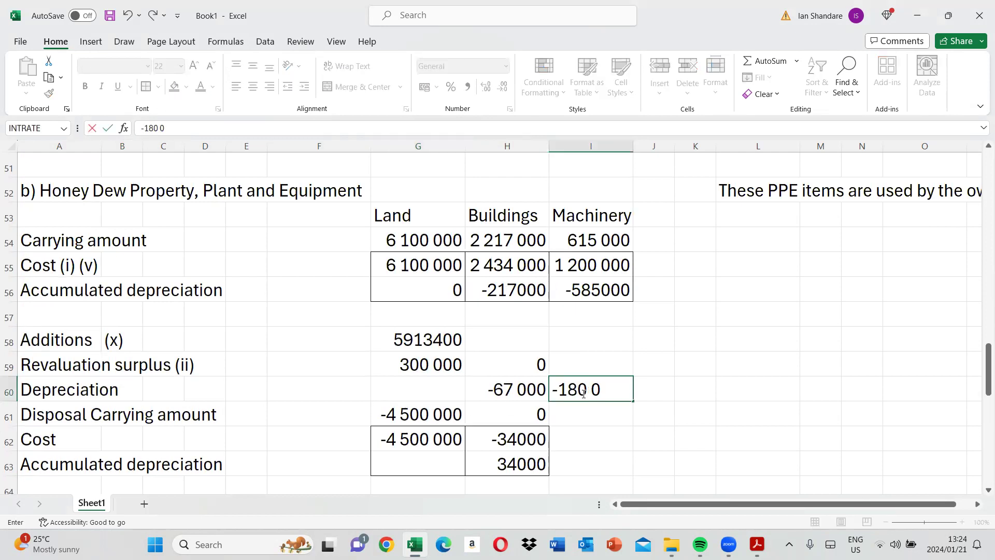
key("Return")
Calculate Machinery's accumulated depreciation in I63 with the formula =I56+I60
key("Return")
key("Return")
type("=")
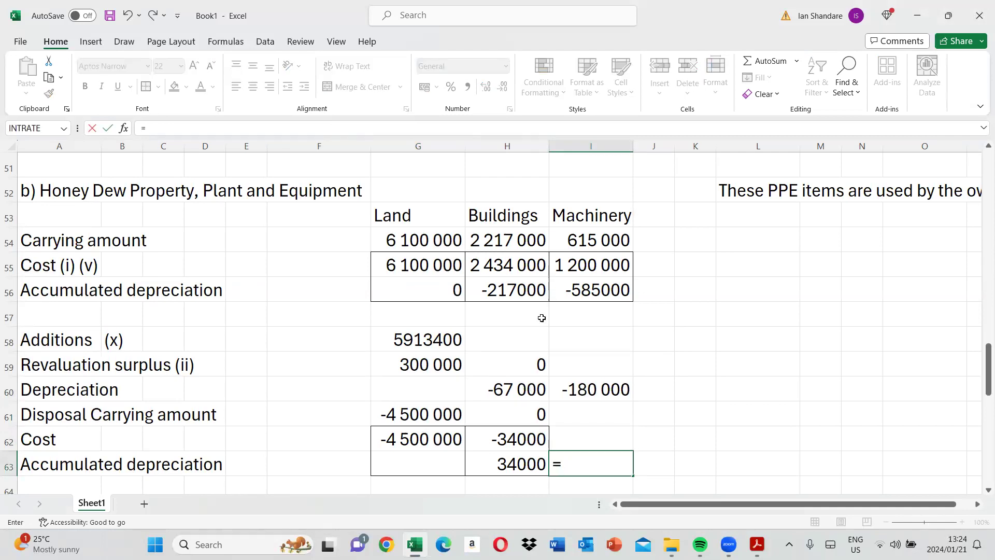
left_click(564, 293)
type("+")
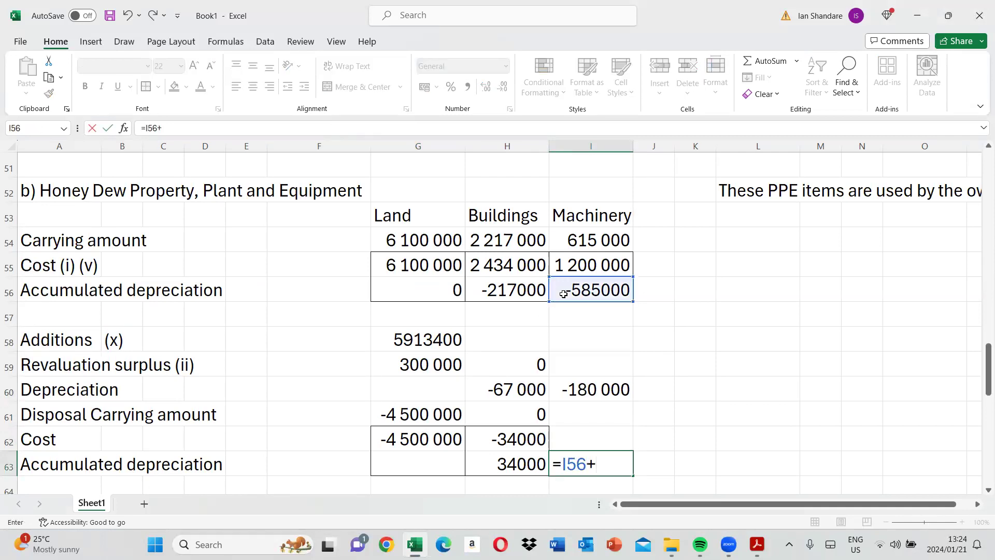
left_click(564, 395)
key("Return")
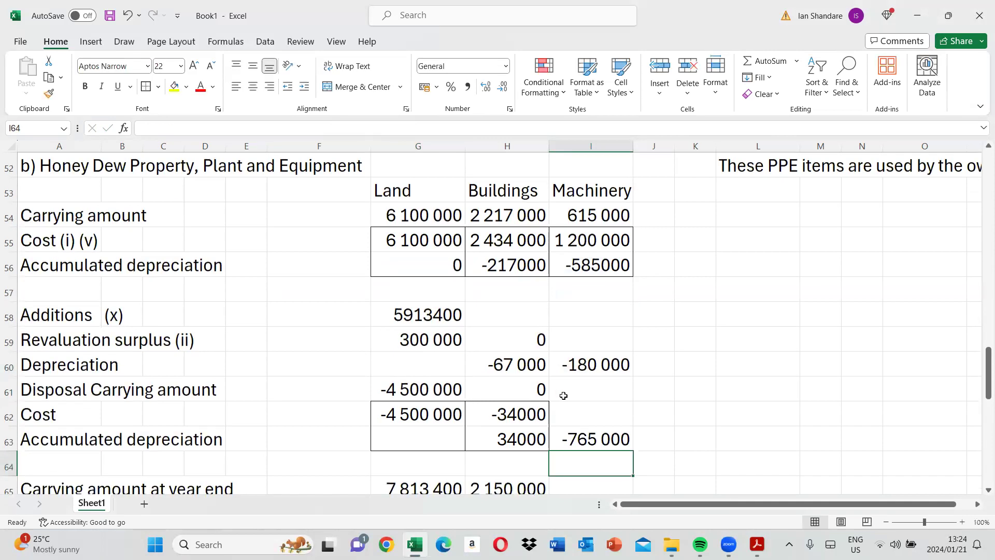
Link Machinery's cost in I62 to the cost in I55 and put a border around I62:I63
left_click(578, 412)
type("=")
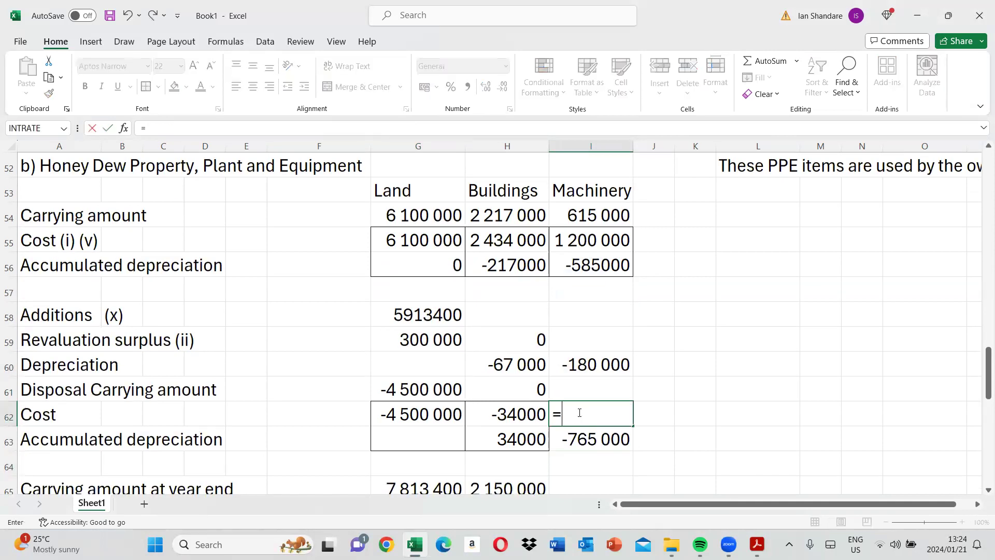
left_click(596, 234)
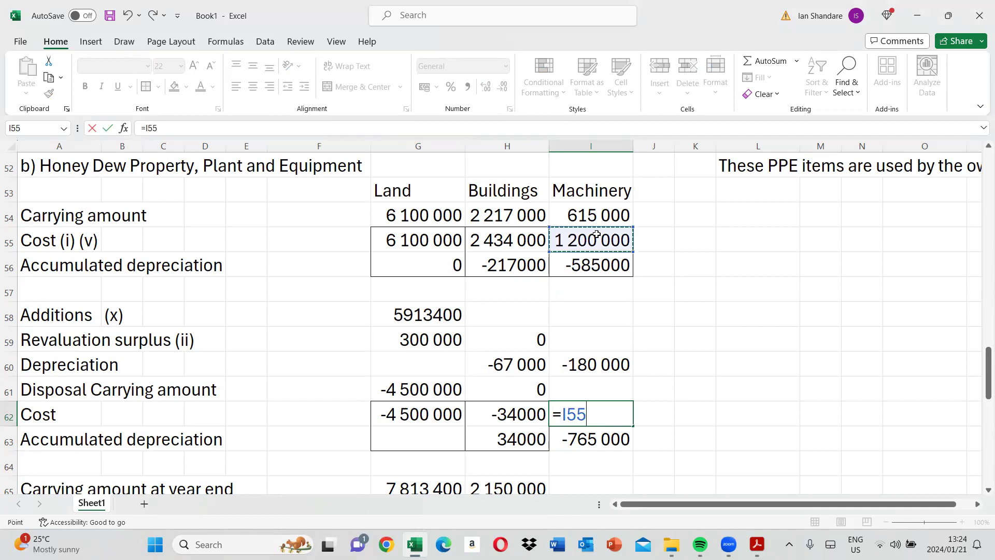
key("Return")
left_click(589, 410)
key("shift+Down")
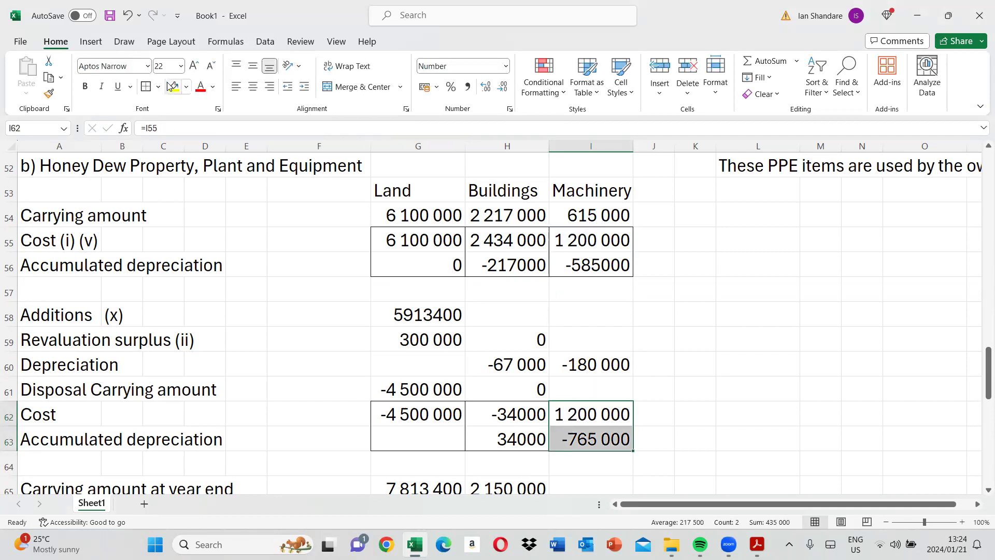
Calculate Machinery's carrying amount in I61 as the SUM of I62:I63
left_click(599, 385)
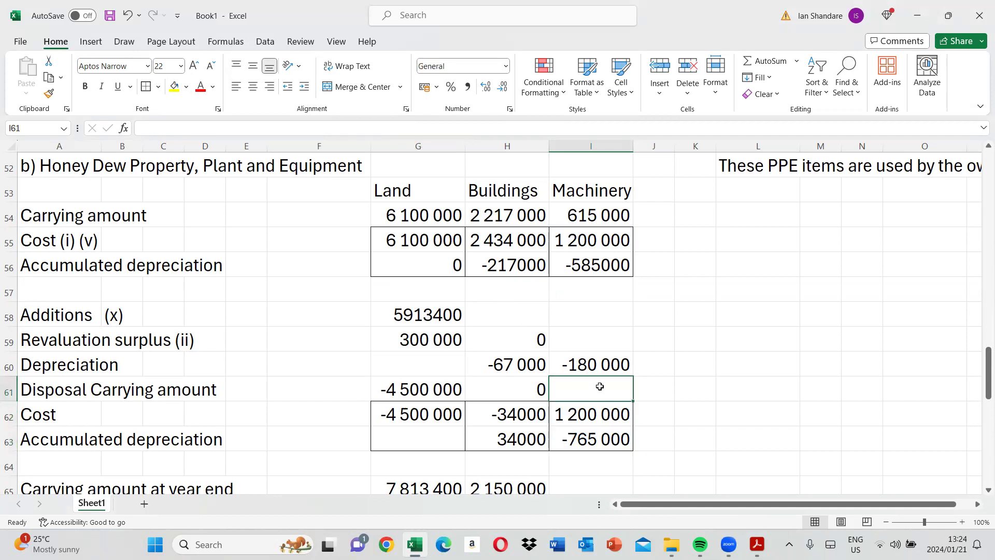
type("=sum(")
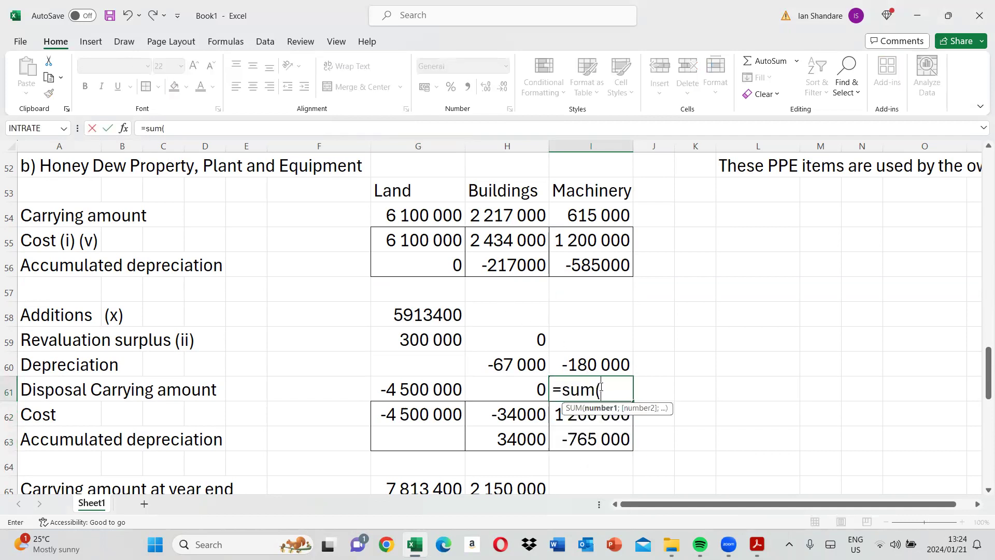
left_click(591, 418)
key("shift+Down")
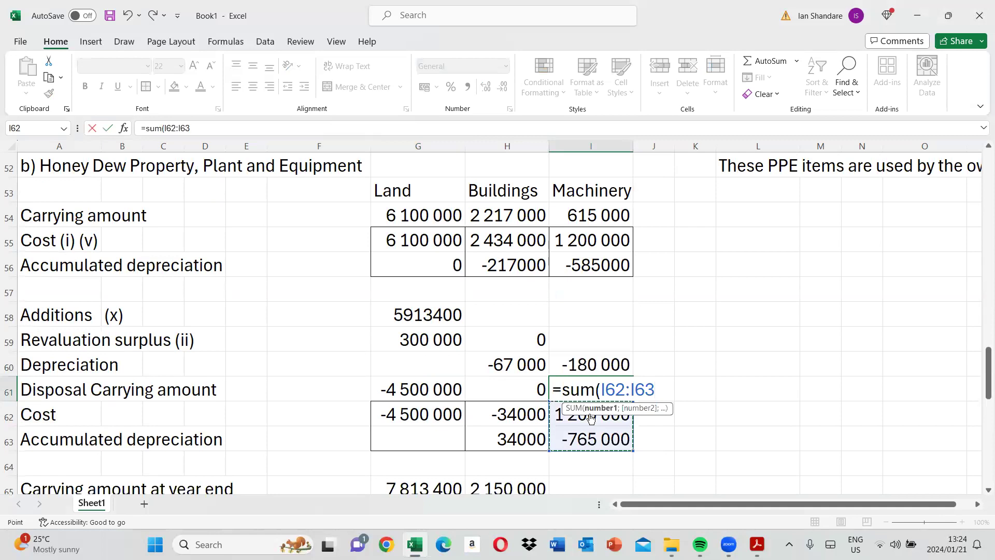
key("Return")
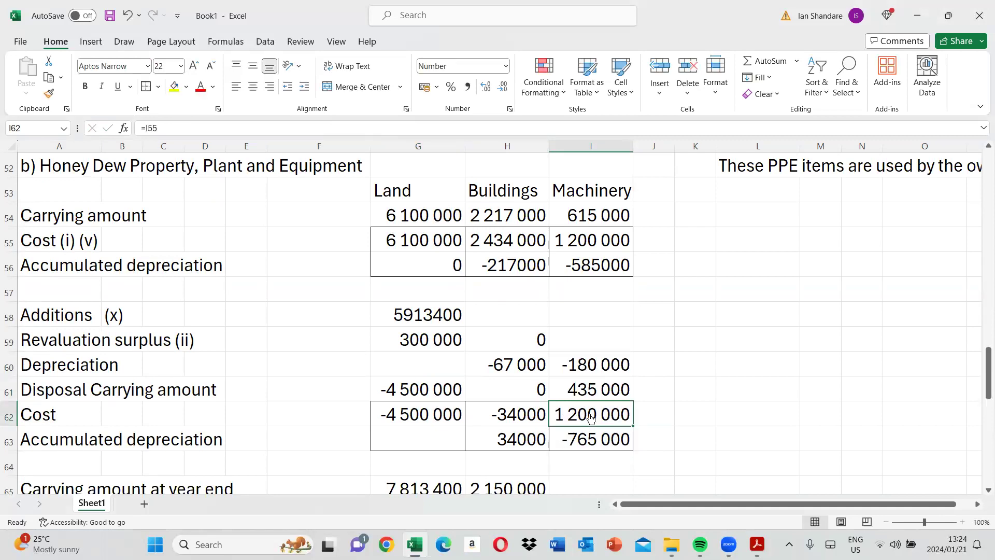
Switch to the exam paper PDF in Adobe Acrobat and highlight the 25 marks for part (b) of Question 3's requirements
scroll(980, 462, "down", 2)
scroll(980, 461, "down", 2)
key("alt+Tab")
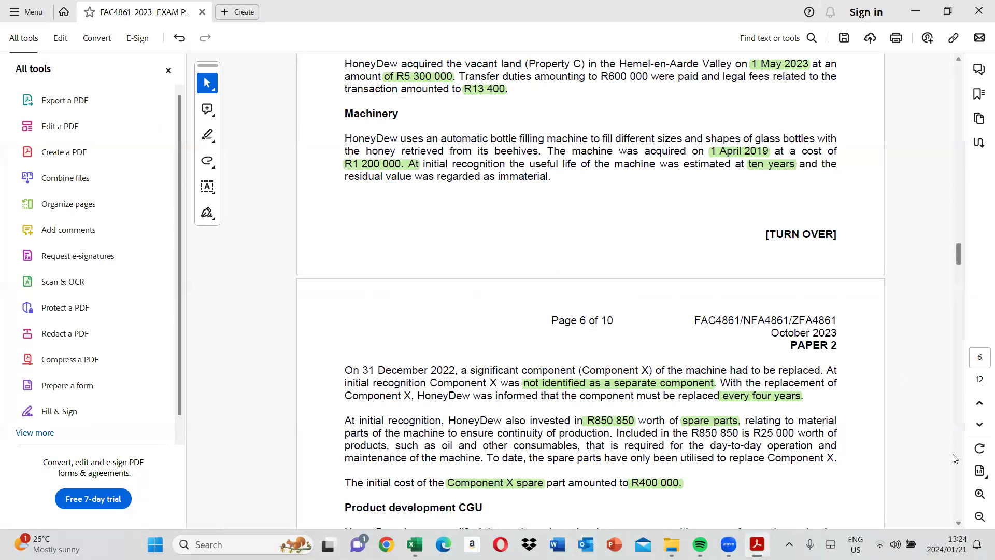
scroll(954, 458, "down", 20)
scroll(955, 458, "down", 15)
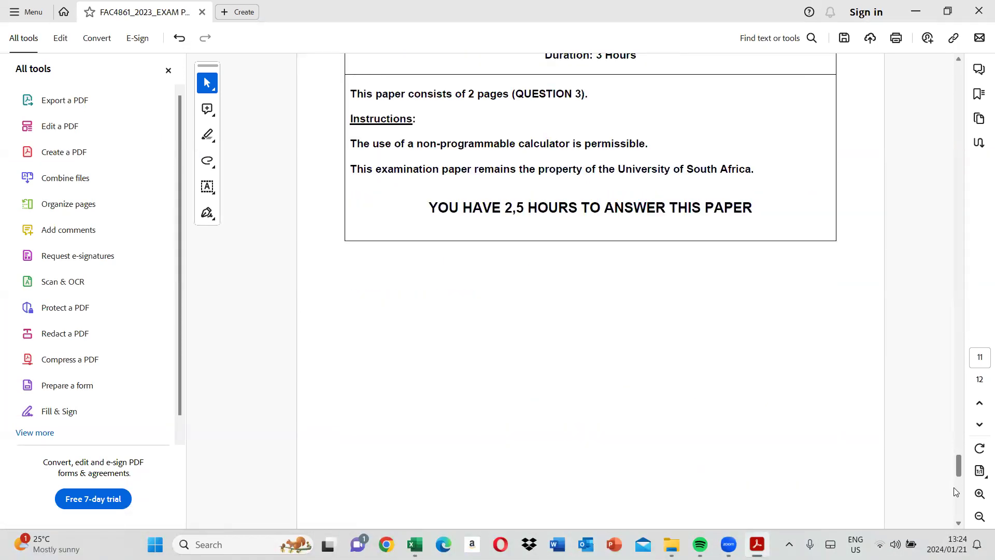
scroll(956, 491, "down", 5)
left_click_drag(800, 361, 825, 360)
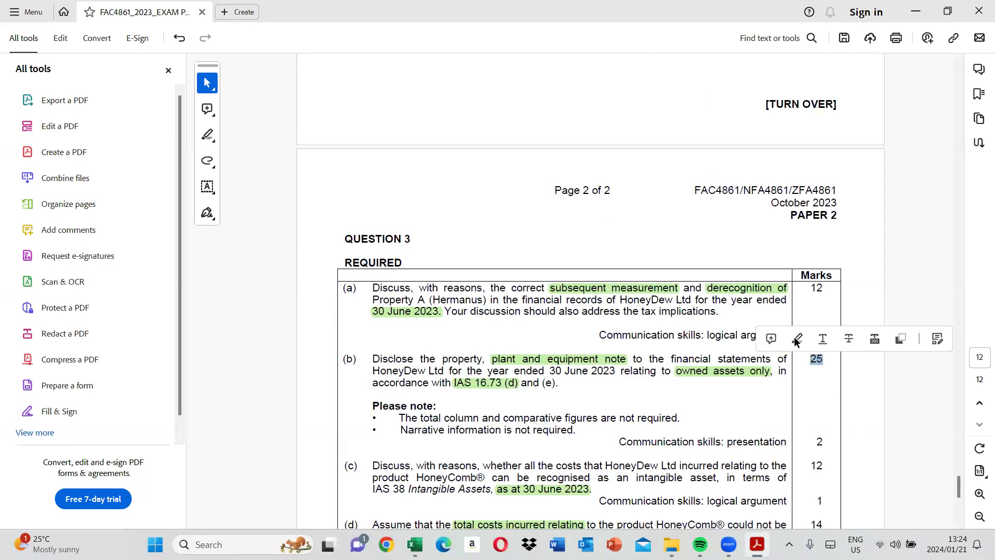
left_click(797, 340)
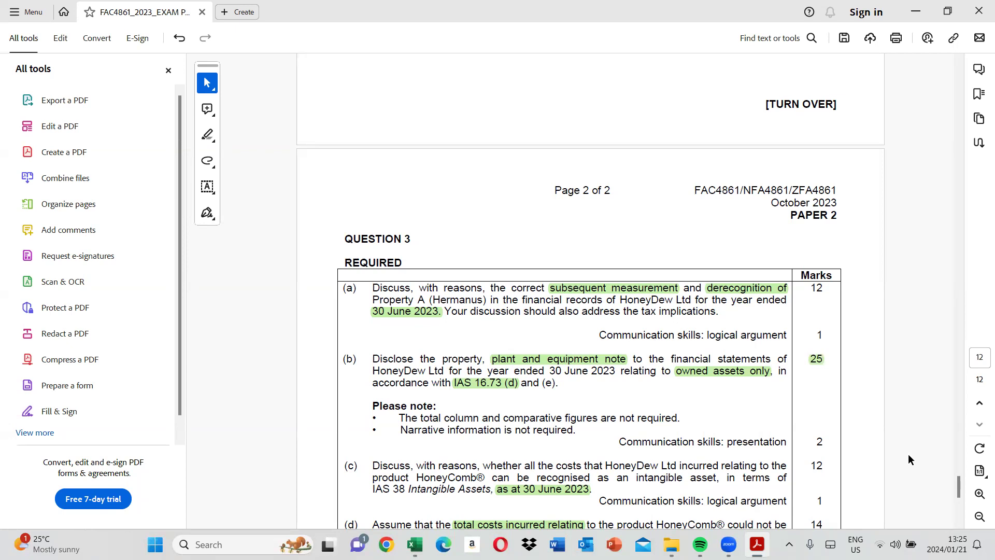
Review the Question 3 requirements (c) and (d), and return to page 6 to read the Product development CGU section
scroll(669, 411, "down", 2)
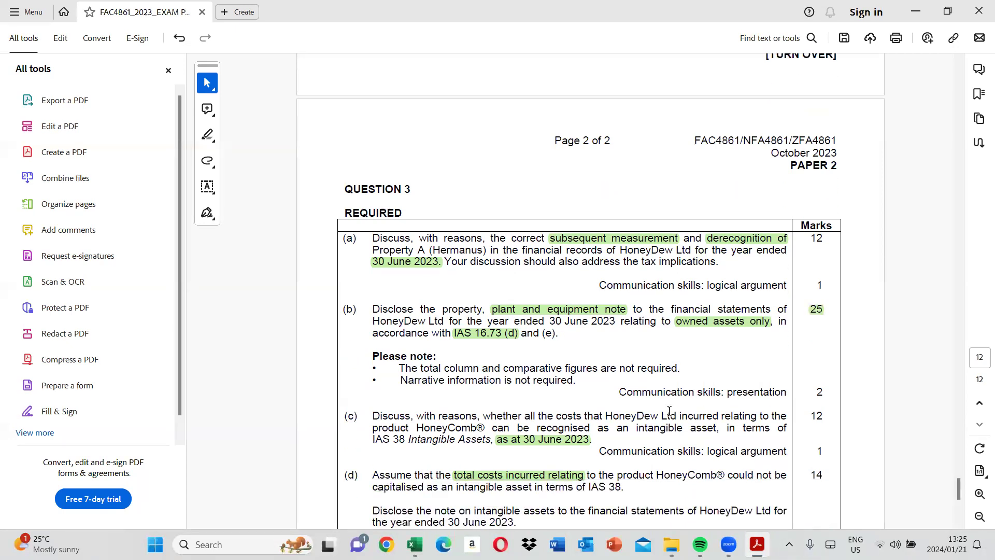
scroll(505, 308, "down", 2)
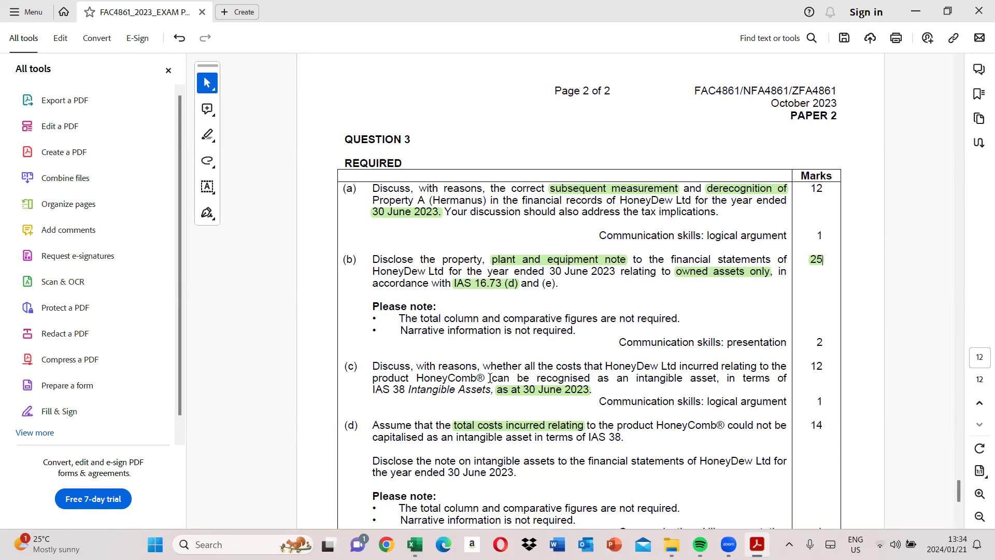
left_click(958, 214)
left_click(958, 214)
left_click(958, 213)
left_click(958, 214)
left_click(958, 213)
left_click(958, 214)
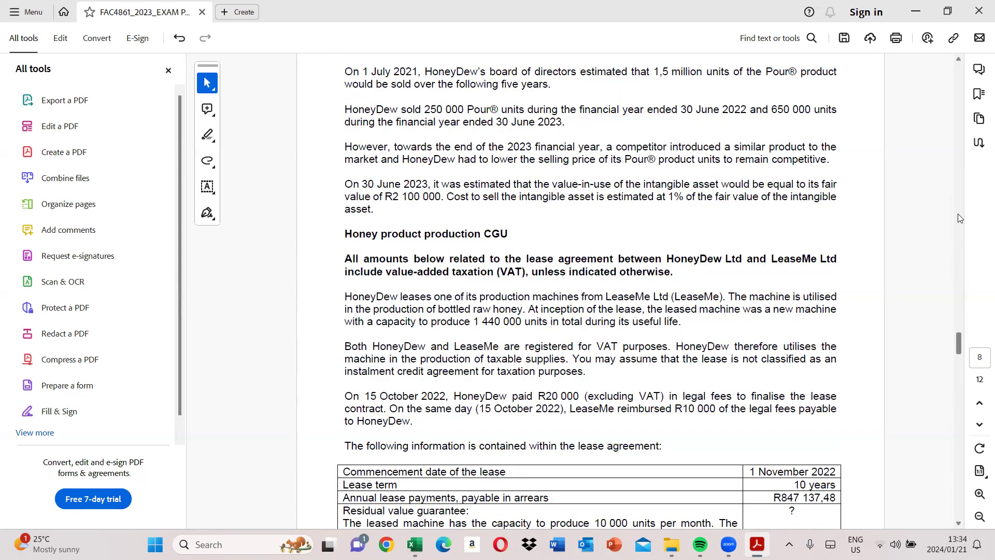
left_click(957, 214)
left_click(957, 213)
left_click(958, 213)
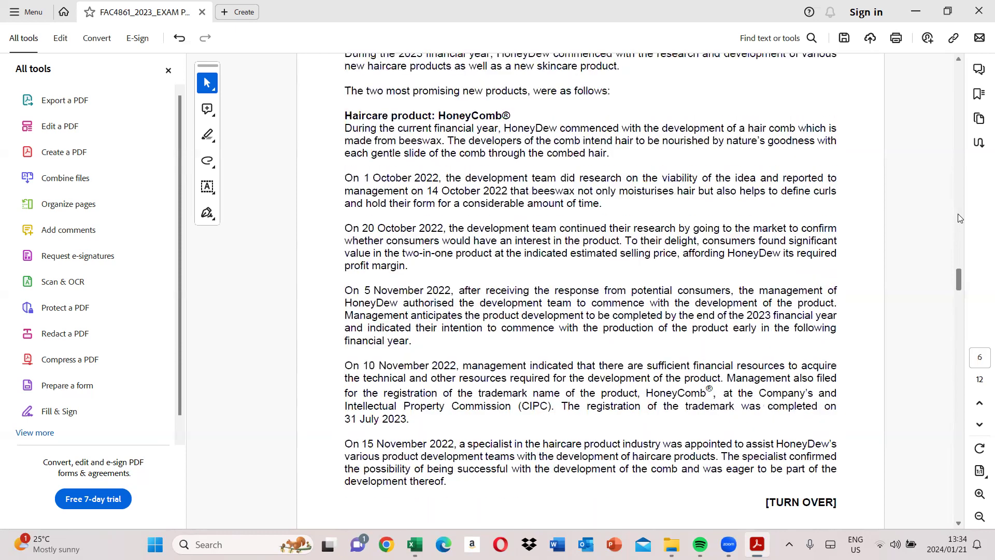
left_click(958, 213)
scroll(669, 398, "down", 1)
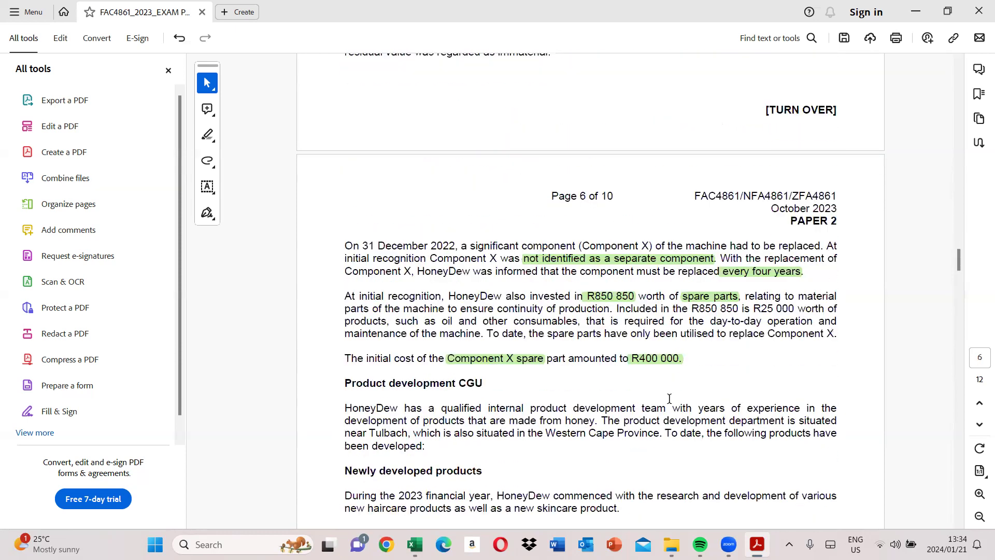
scroll(669, 399, "down", 3)
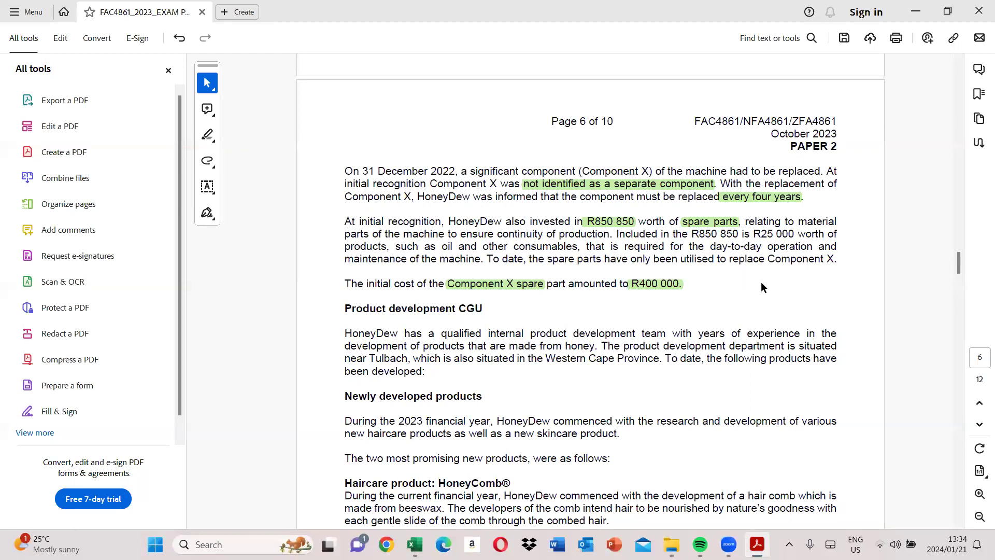
scroll(607, 357, "down", 1)
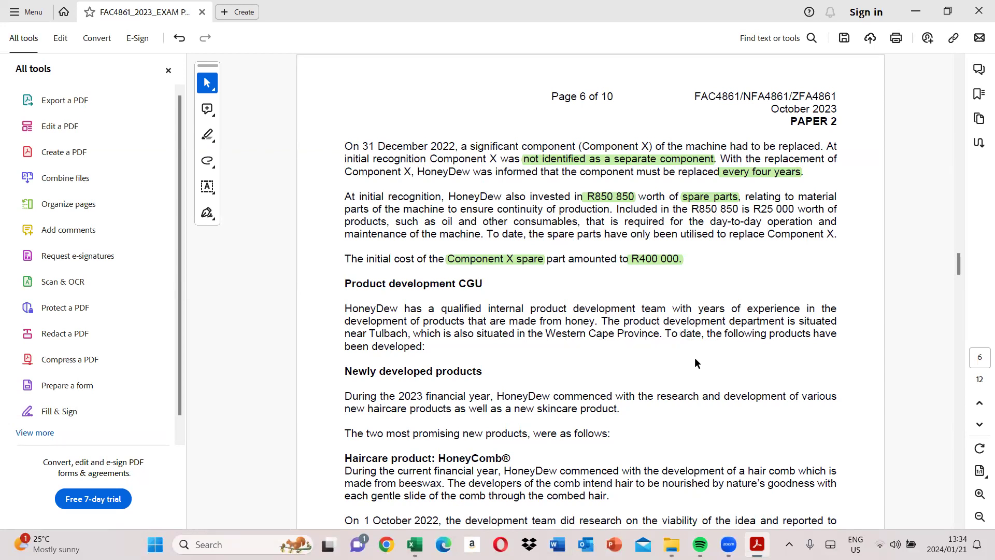
left_click(959, 523)
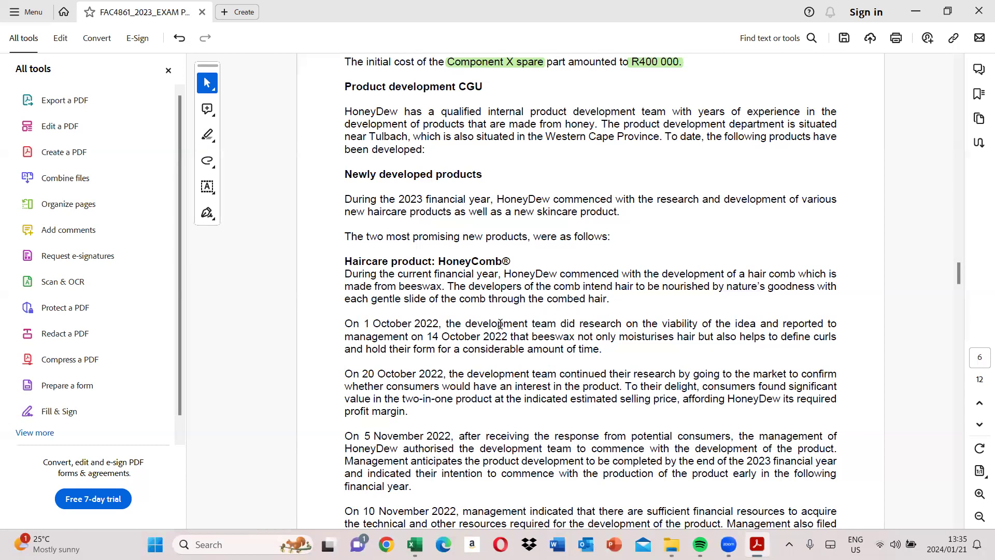
Highlight the dates 1 October 2022 and 14 October 2022 in the HoneyComb research paragraph
left_click_drag(365, 321, 439, 324)
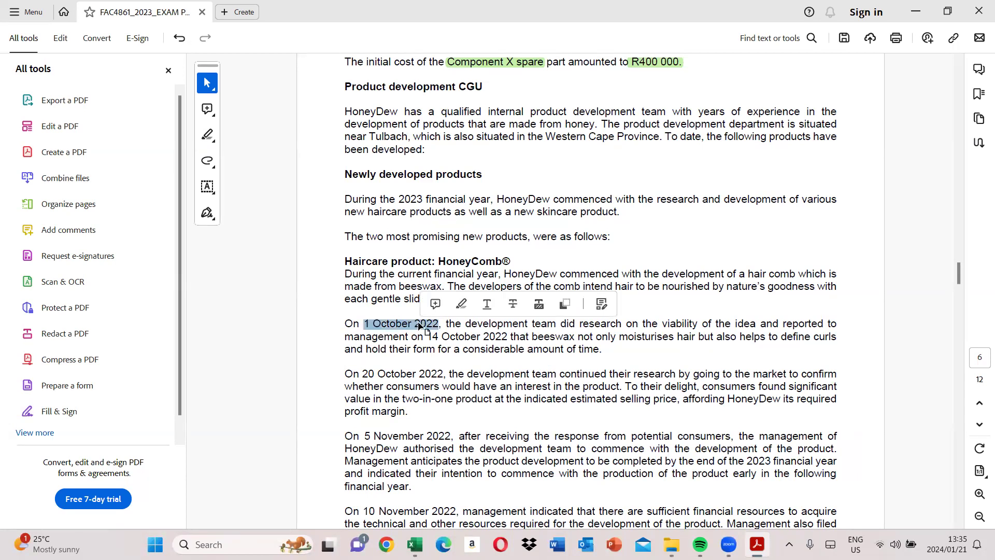
left_click(454, 301)
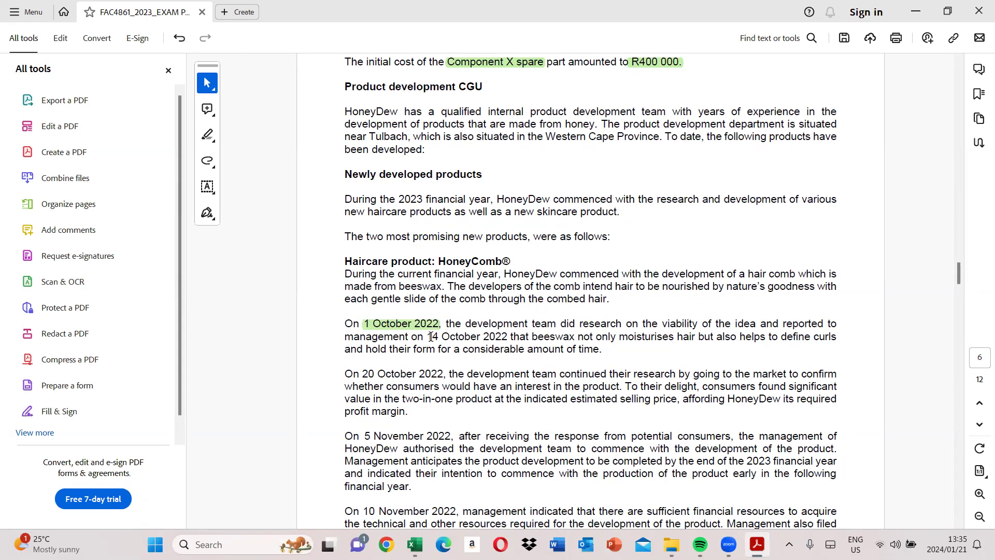
left_click_drag(429, 337, 507, 337)
left_click(535, 321)
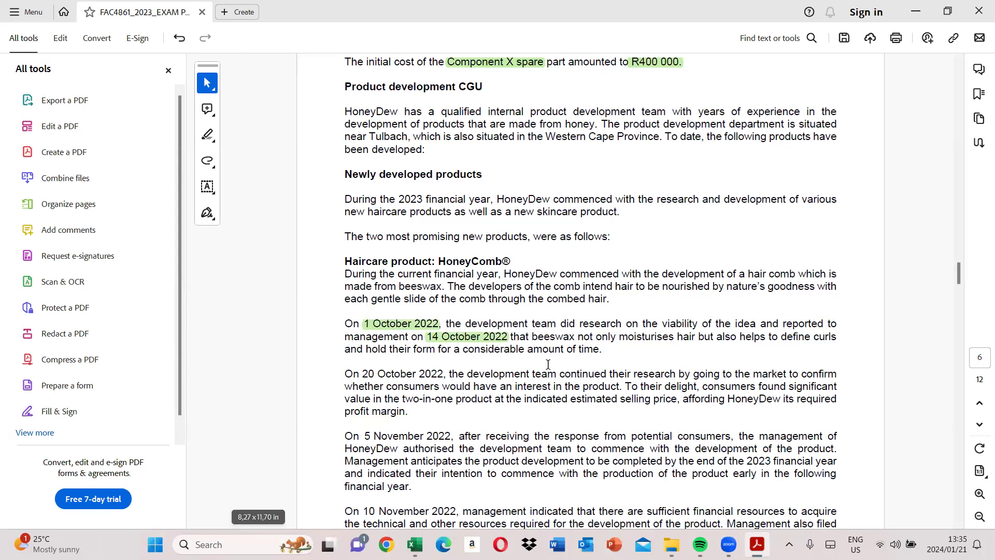
Highlight "authorised the development" and "2023 financial year" in the 5 November 2022 paragraph
scroll(957, 524, "down", 5)
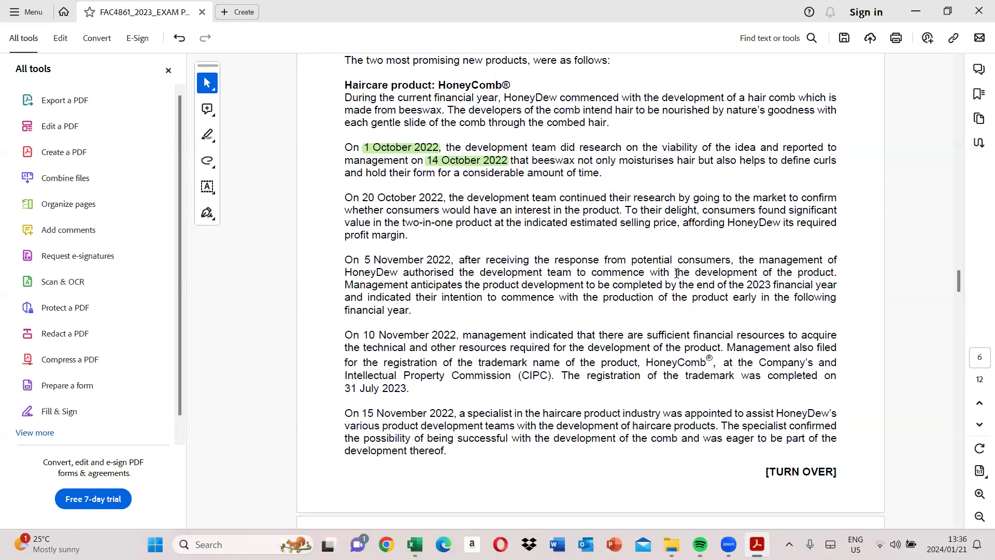
left_click_drag(408, 270, 542, 273)
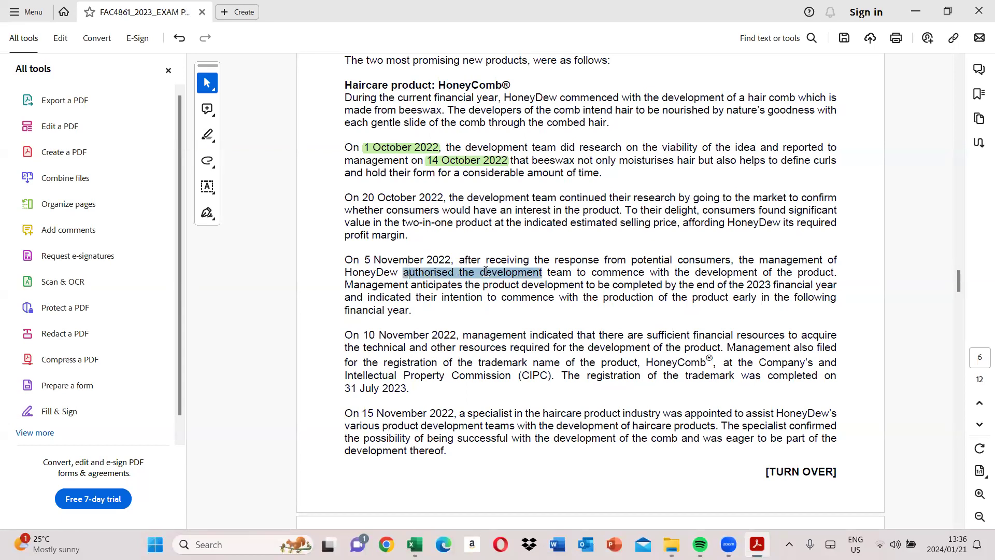
left_click(553, 253)
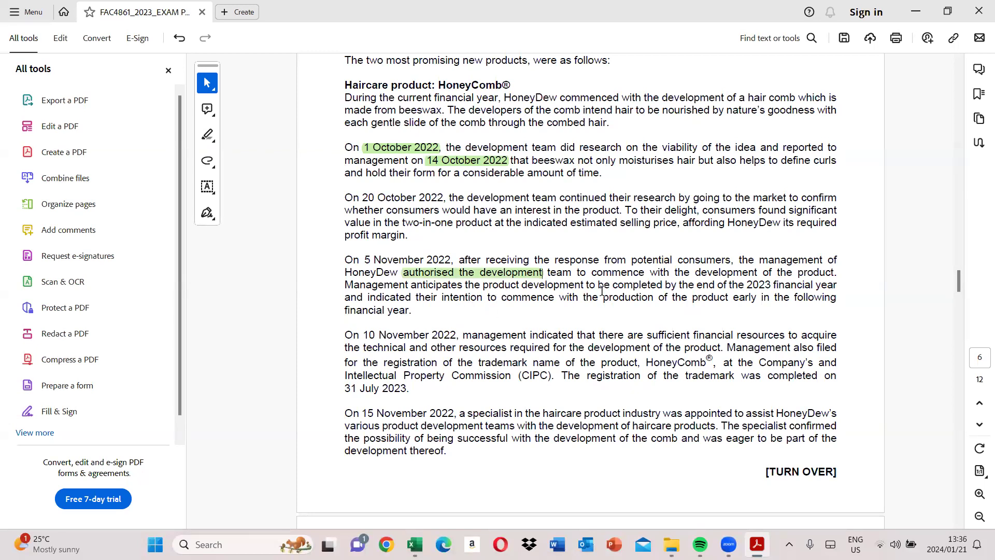
left_click_drag(747, 284, 838, 277)
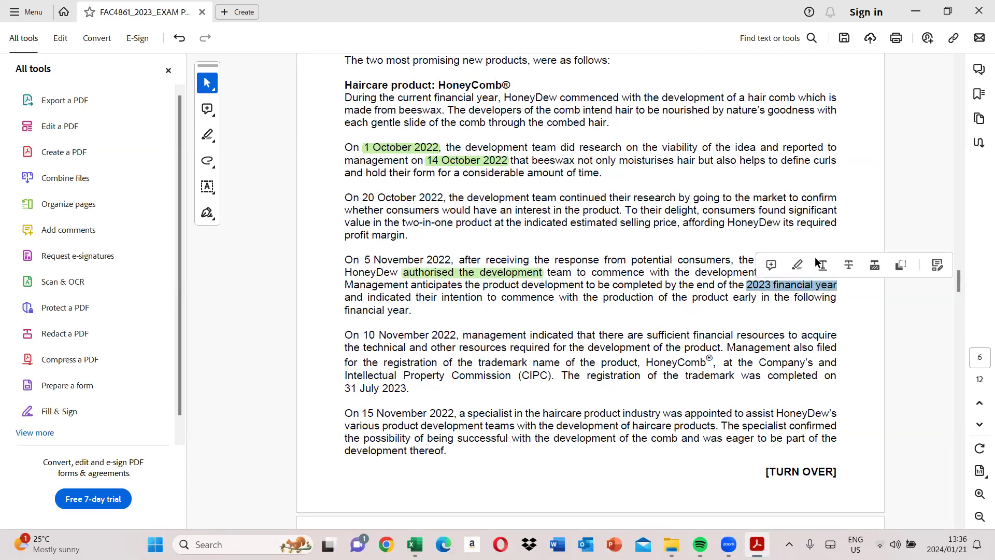
left_click(797, 266)
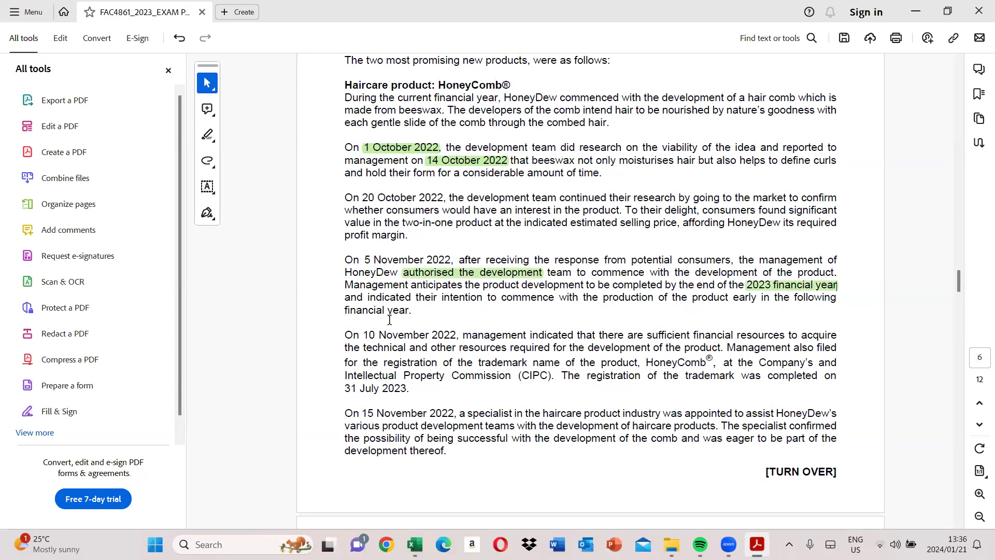
Highlight the dates 10 November 2022 and 31 July 2023 in the paragraph on resources and trademark registration
left_click_drag(368, 337, 459, 338)
left_click(495, 315)
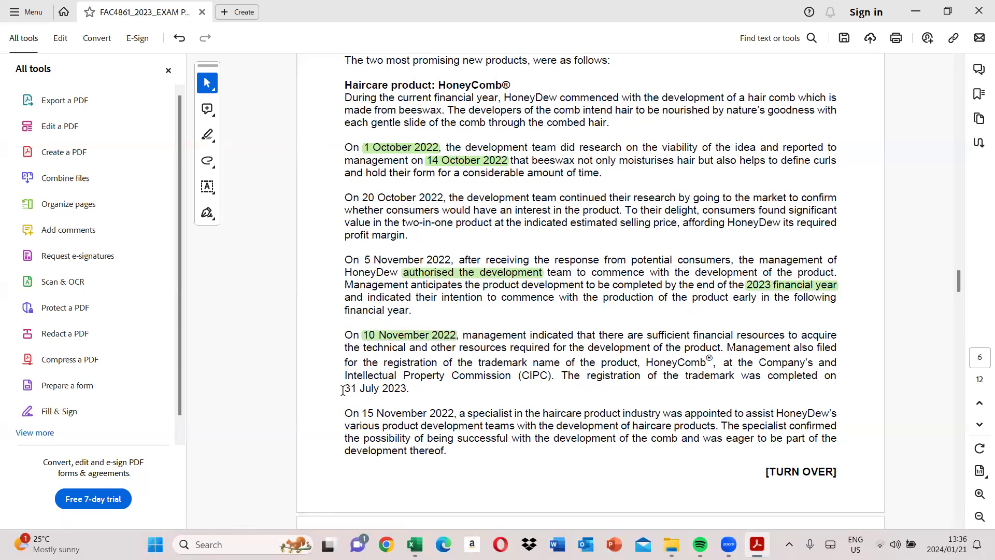
left_click_drag(344, 389, 408, 387)
left_click(438, 368)
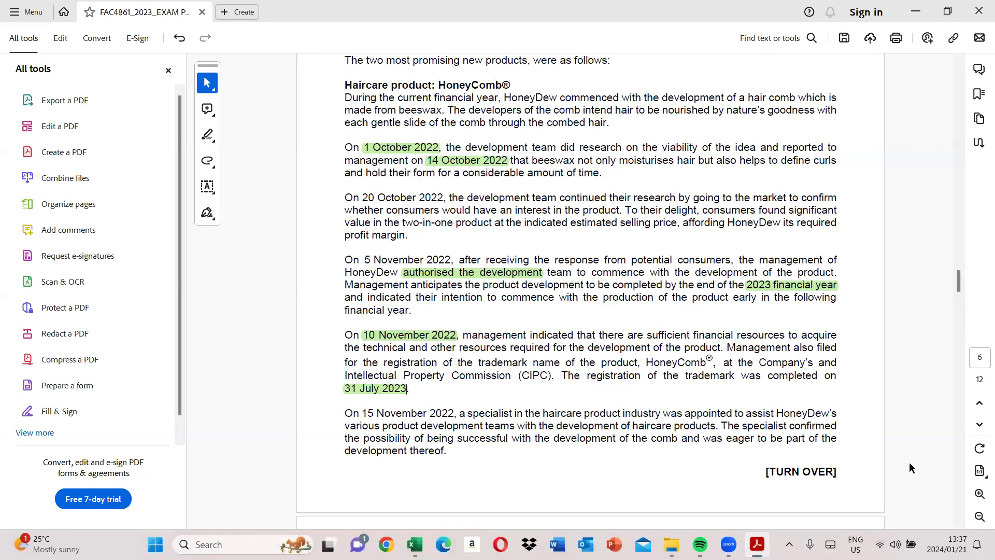
Highlight the date 1 April 2023 in the project delay paragraph on page 7
scroll(959, 522, "down", 5)
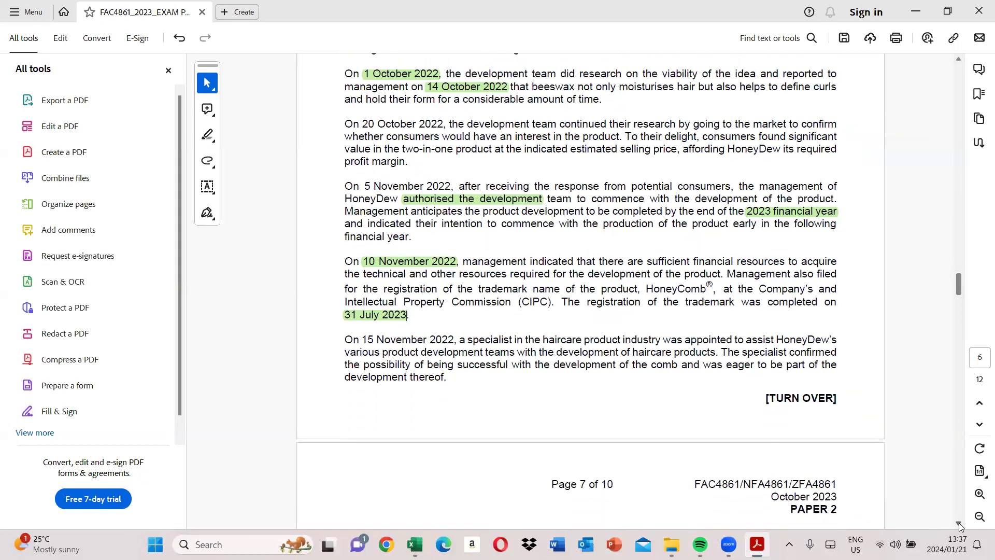
scroll(959, 523, "down", 3)
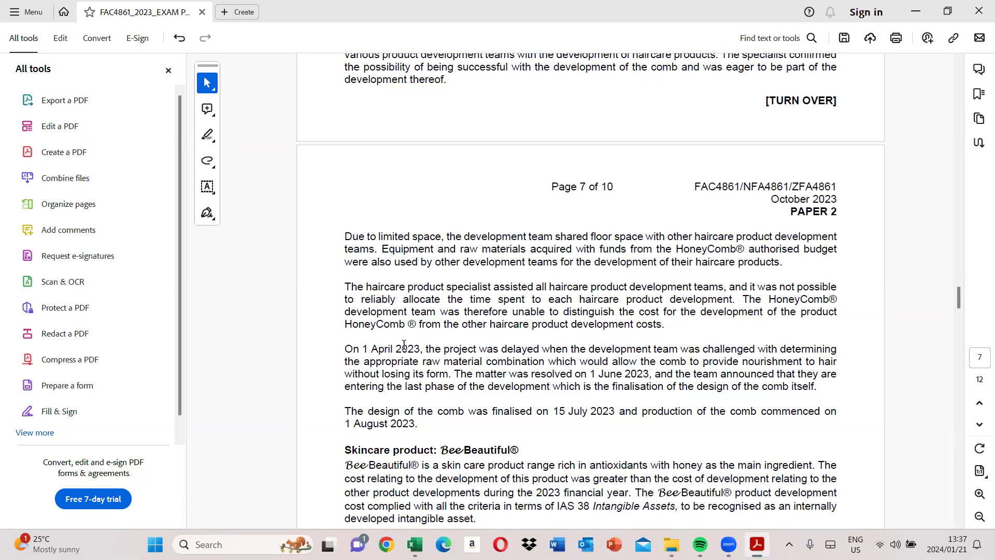
left_click_drag(363, 351, 421, 351)
left_click(464, 328)
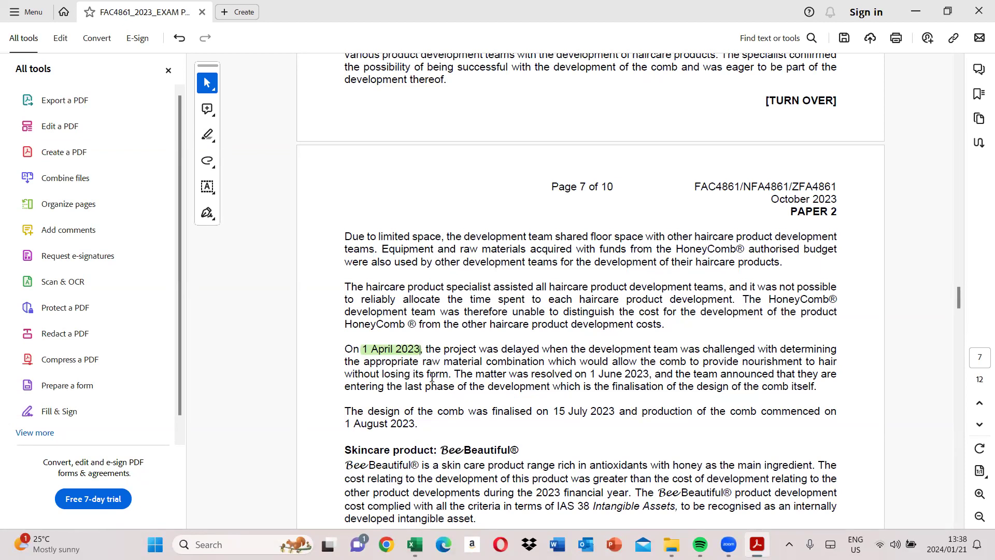
Highlight the dates 1 June 2023 and 15 July 2023 in the project delay and design finalisation paragraphs on page 7
left_click_drag(589, 375, 650, 375)
left_click(683, 357)
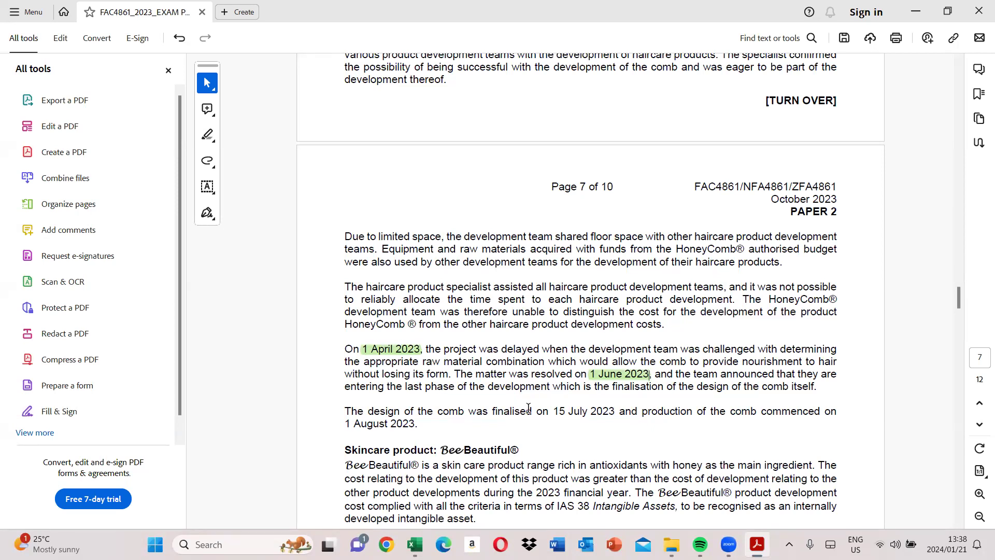
left_click_drag(551, 411, 615, 411)
left_click(634, 393)
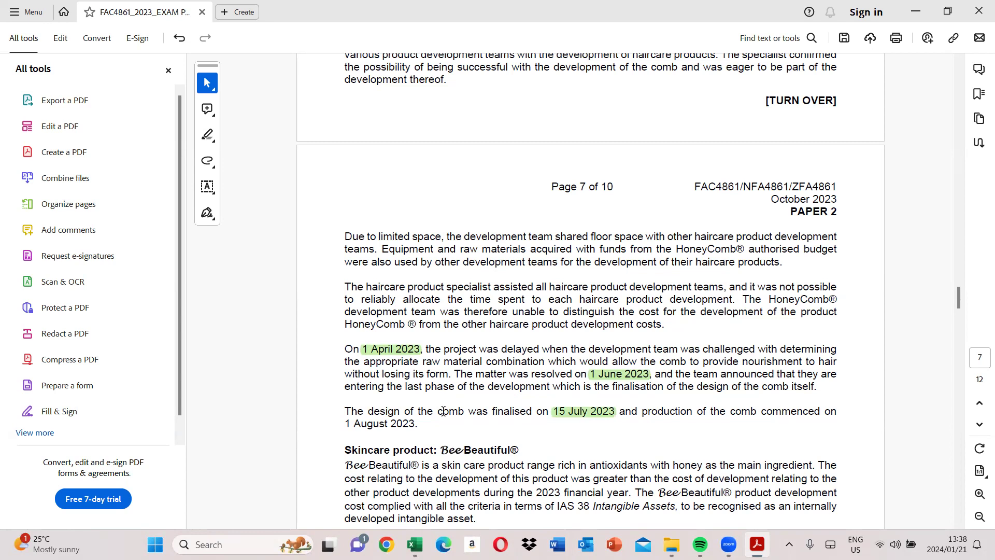
Examine the Question 3 requirements for parts (c) and (d) on the exam paper's last page
scroll(958, 525, "down", 5)
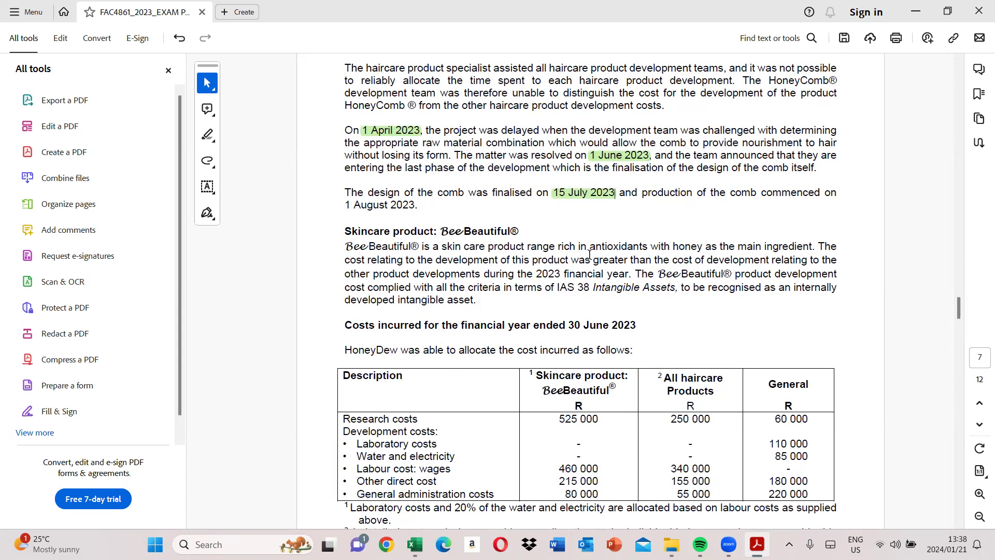
scroll(961, 469, "down", 20)
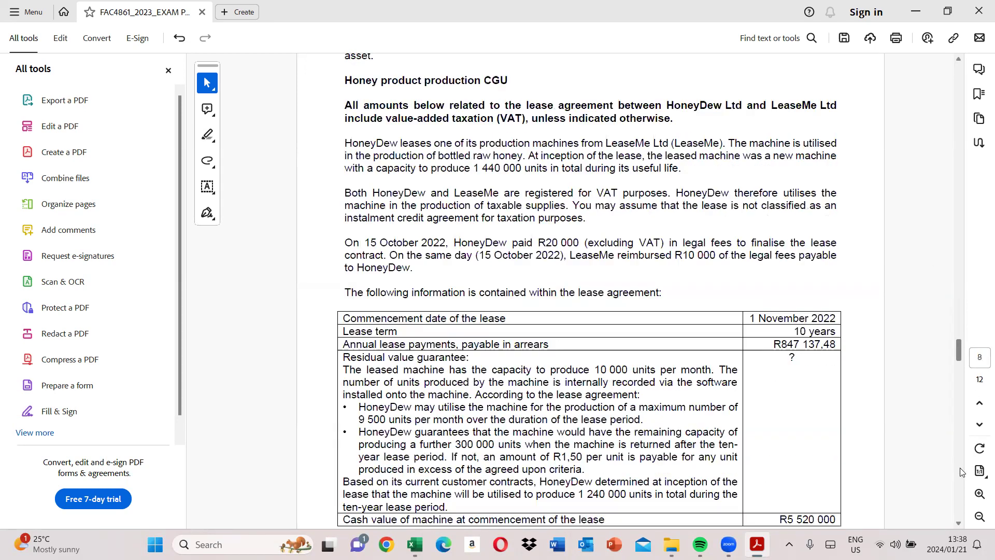
scroll(962, 472, "down", 15)
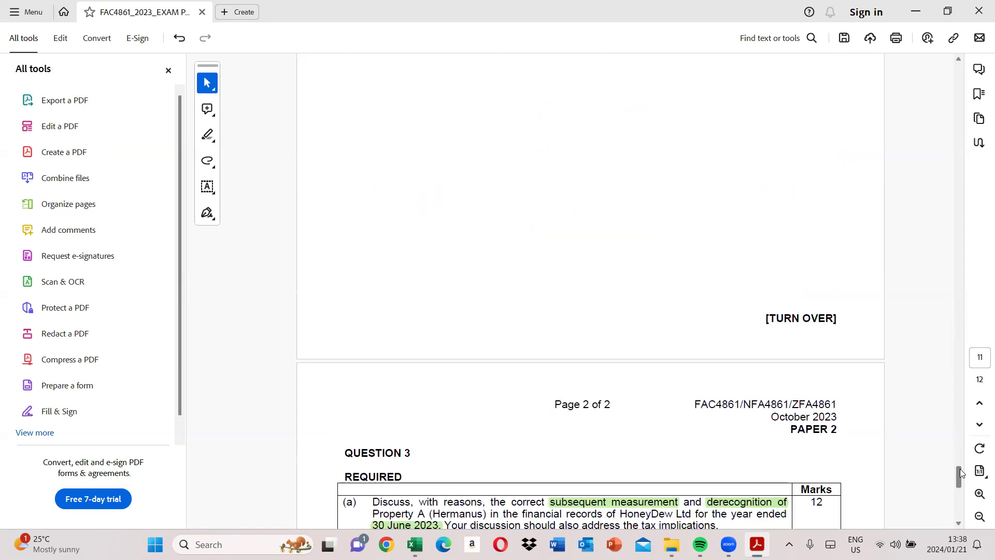
scroll(960, 499, "down", 8)
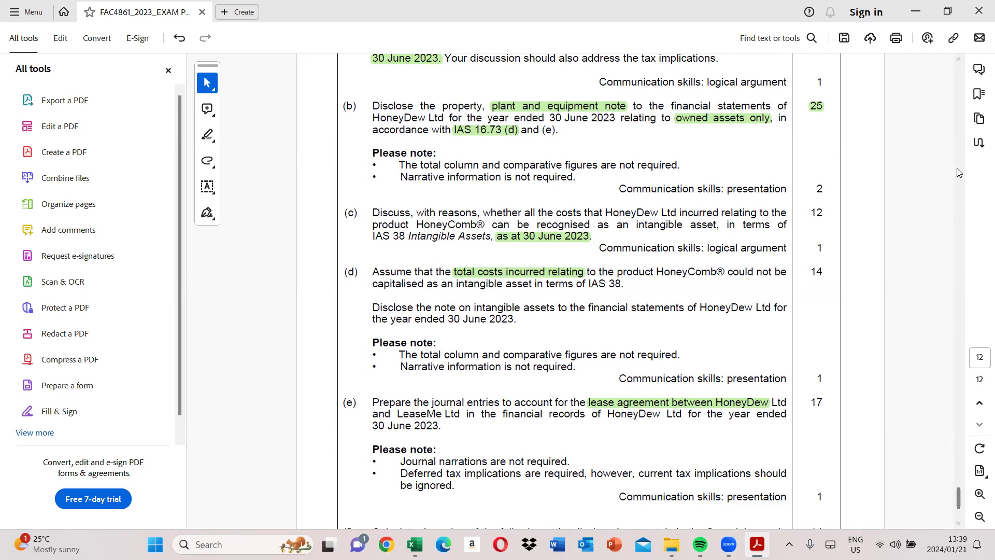
scroll(958, 173, "up", 20)
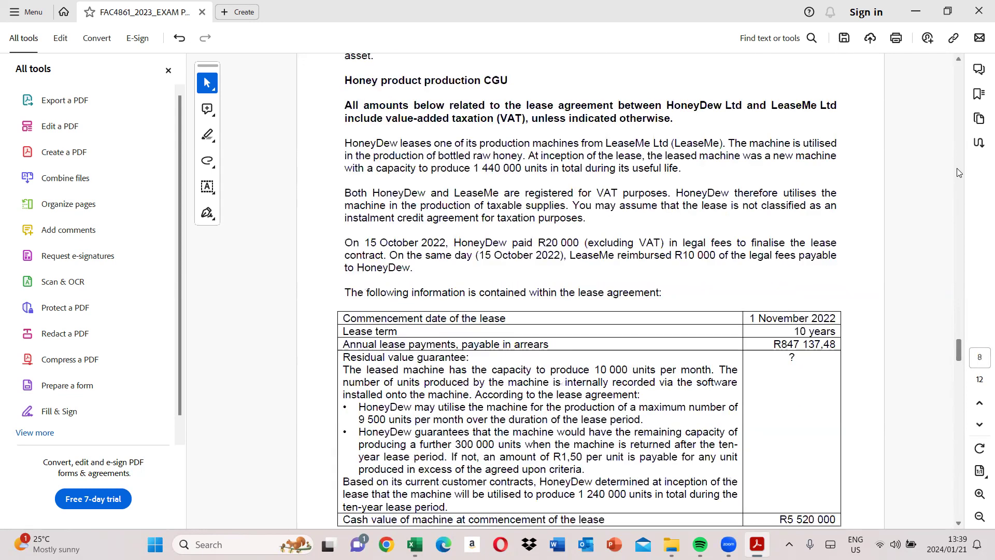
scroll(958, 173, "up", 8)
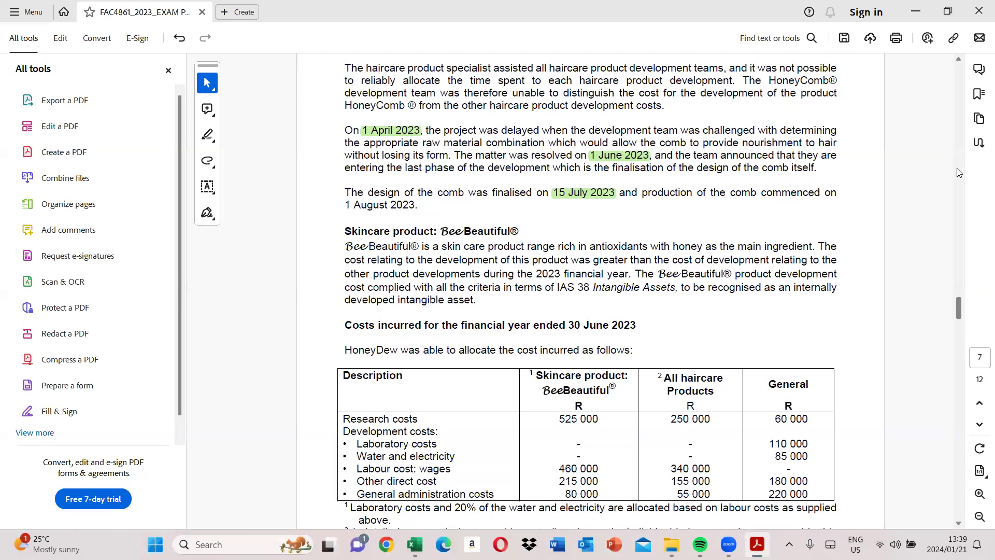
Review the HoneyComb development timeline and the cost allocation table with its footnotes on pages 6 and 7
left_click(962, 449)
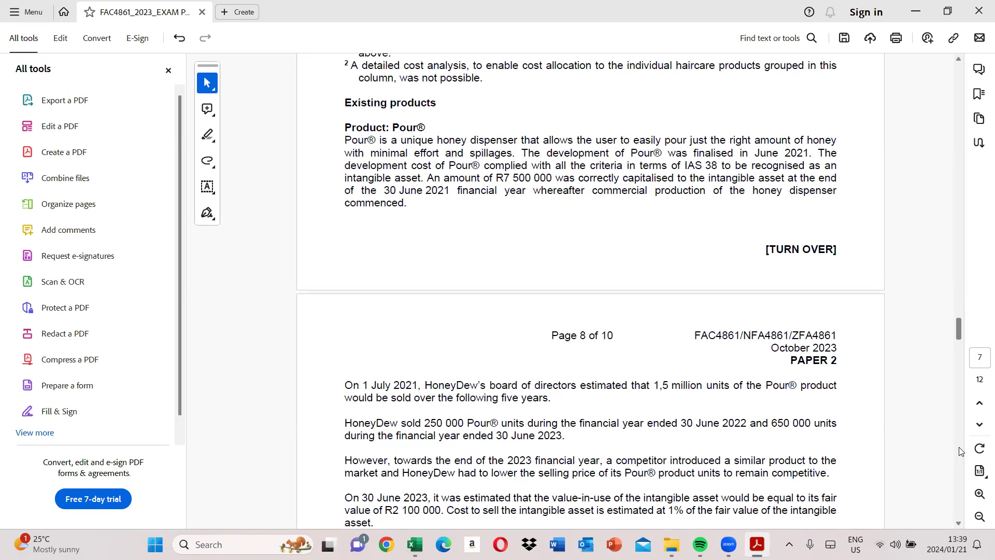
left_click(959, 223)
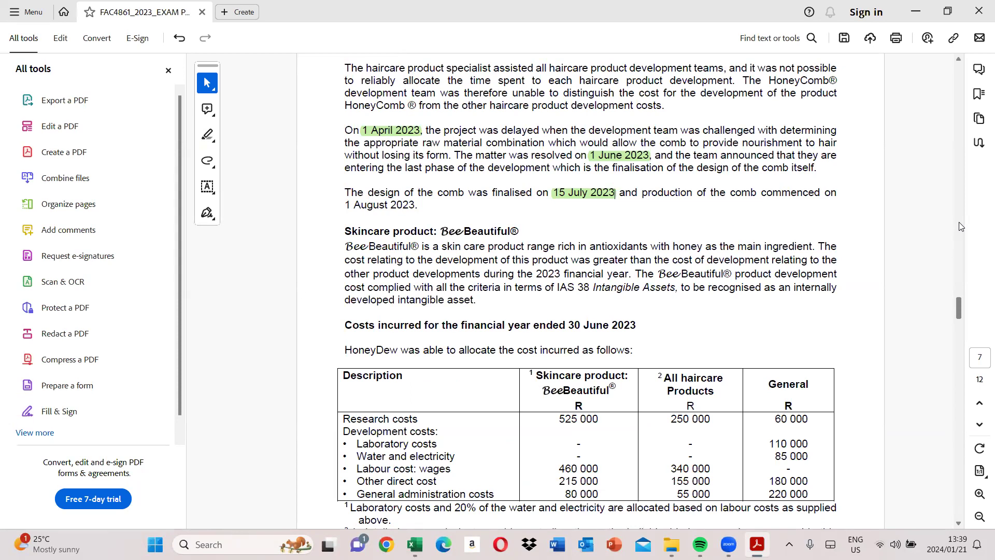
left_click(959, 226)
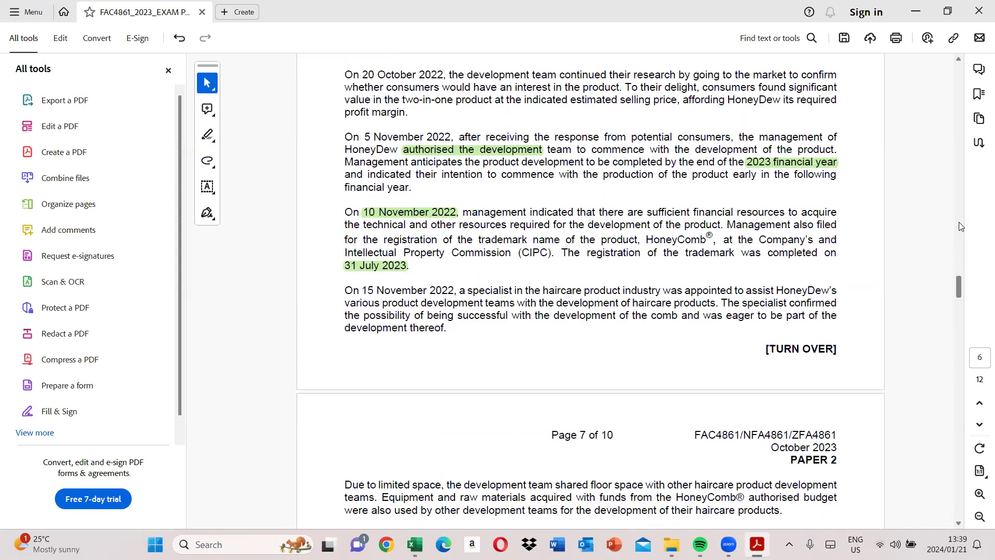
left_click(960, 226)
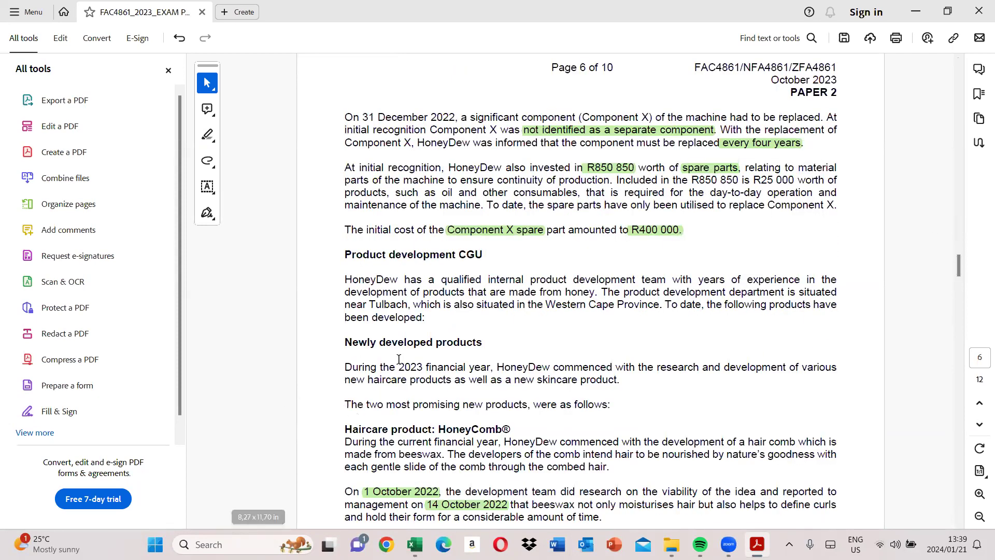
left_click(957, 468)
left_click(957, 468)
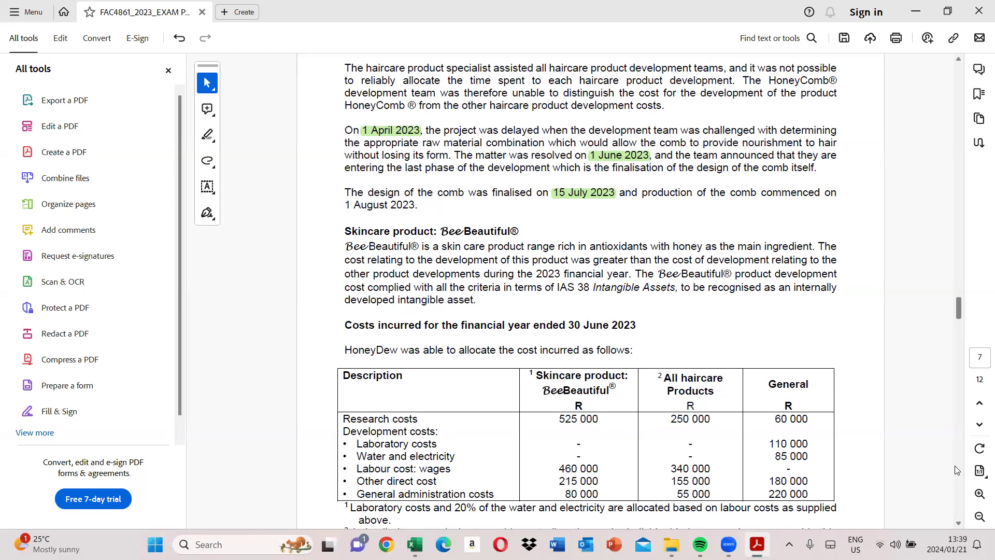
left_click(958, 473)
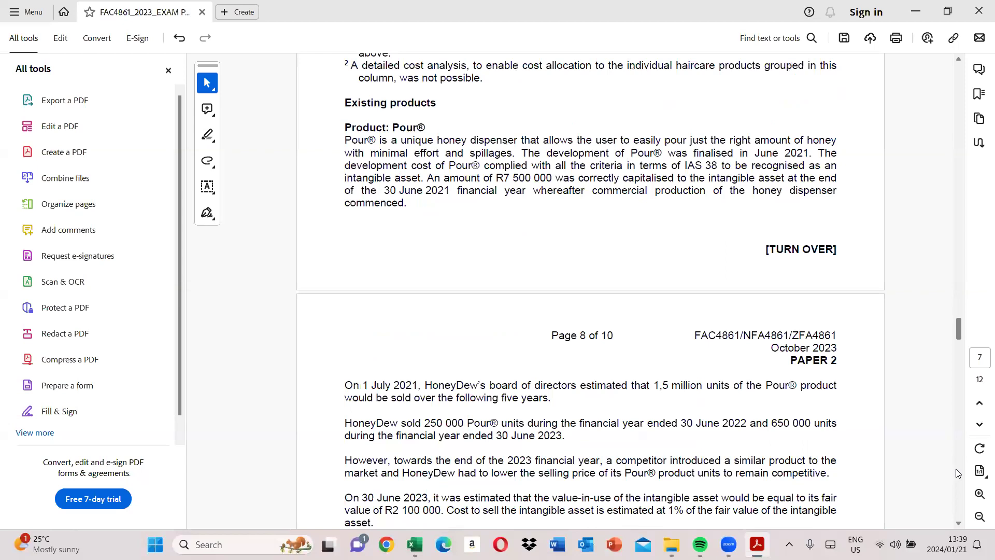
scroll(797, 350, "up", 1)
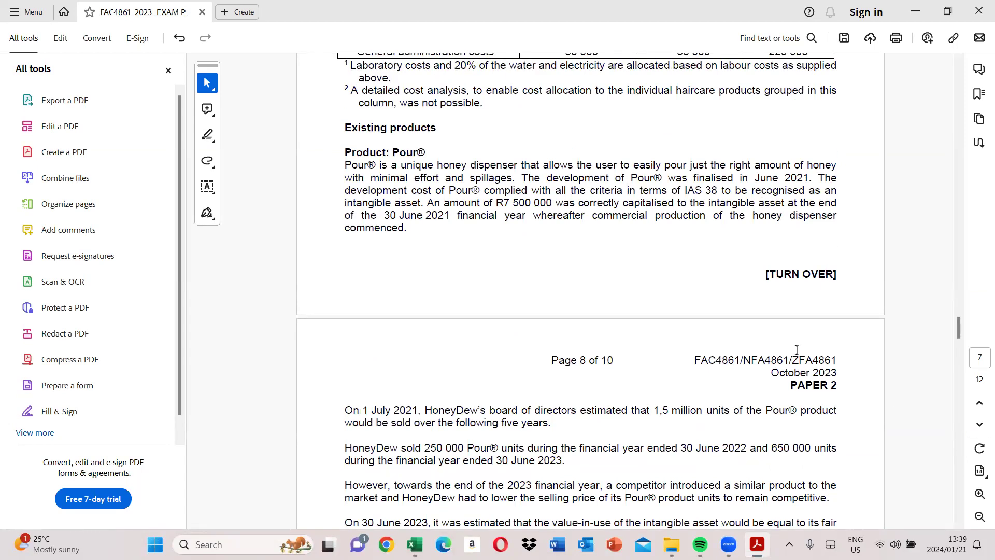
scroll(797, 350, "up", 4)
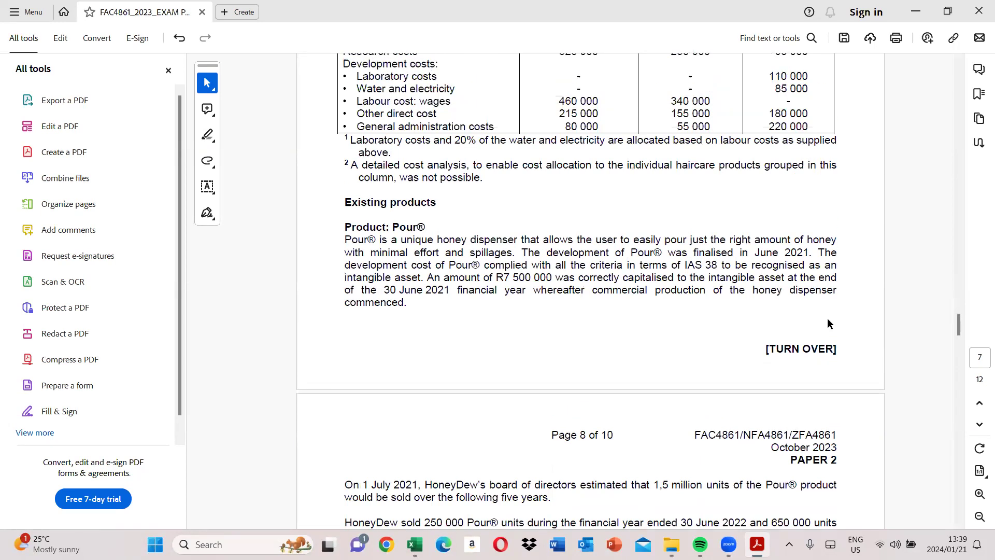
left_click(960, 206)
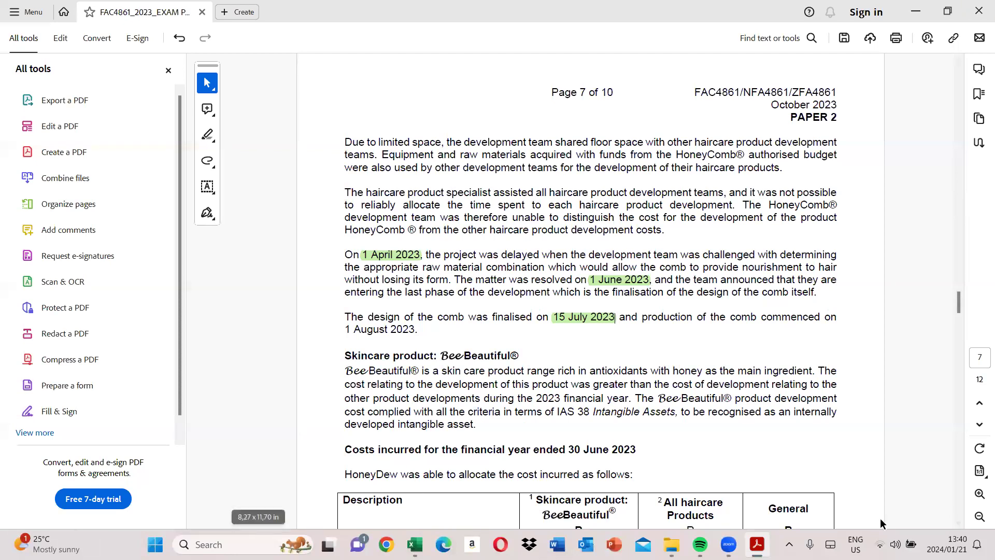
Compare the part (c) requirement with the HoneyComb research and development paragraphs on page 6
scroll(959, 511, "down", 20)
scroll(964, 507, "down", 15)
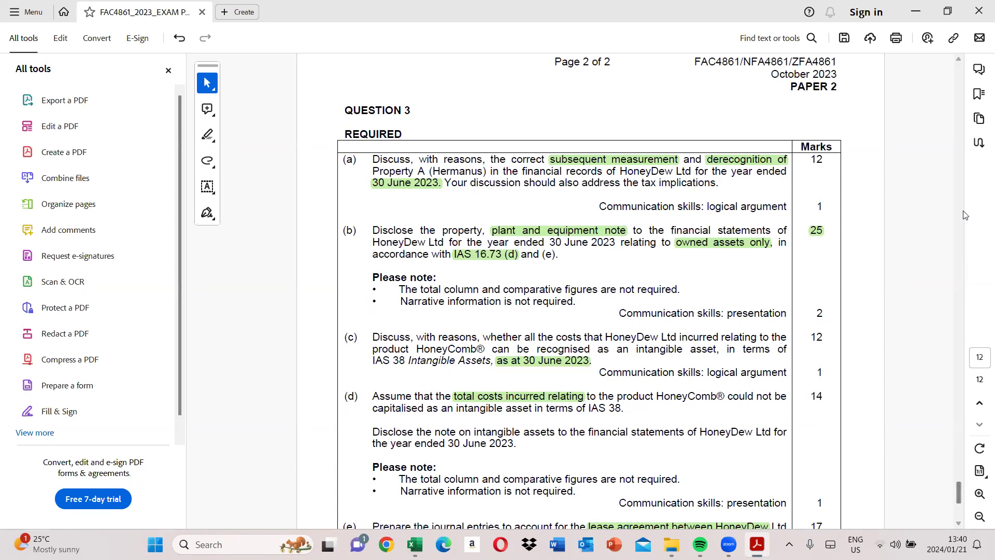
left_click(957, 194)
scroll(957, 197, "up", 20)
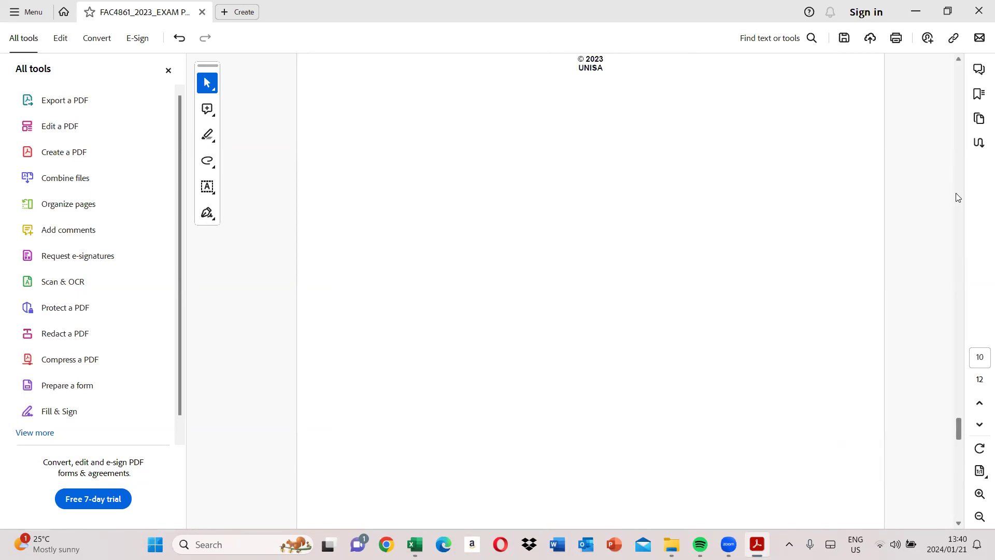
scroll(957, 197, "up", 15)
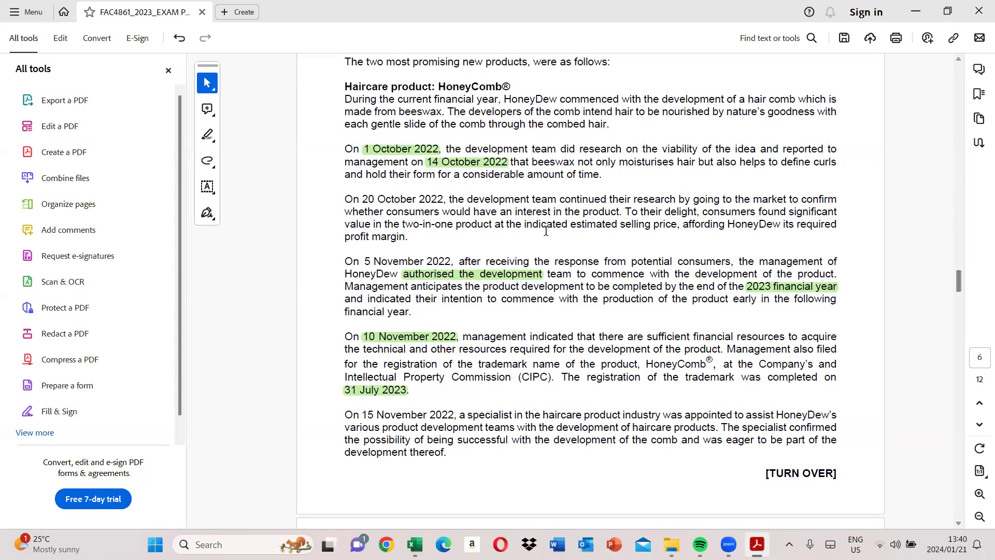
scroll(546, 229, "up", 1)
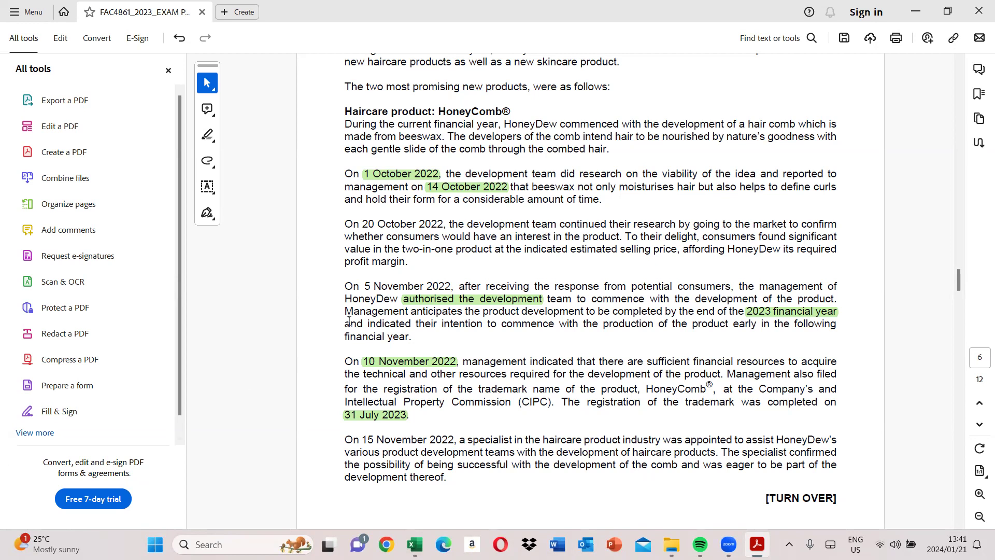
Switch to the Excel workbook and enter "IAS 38.51 Cost of internally generated intangible asset." in cell A89, below the workings
key("alt+Tab")
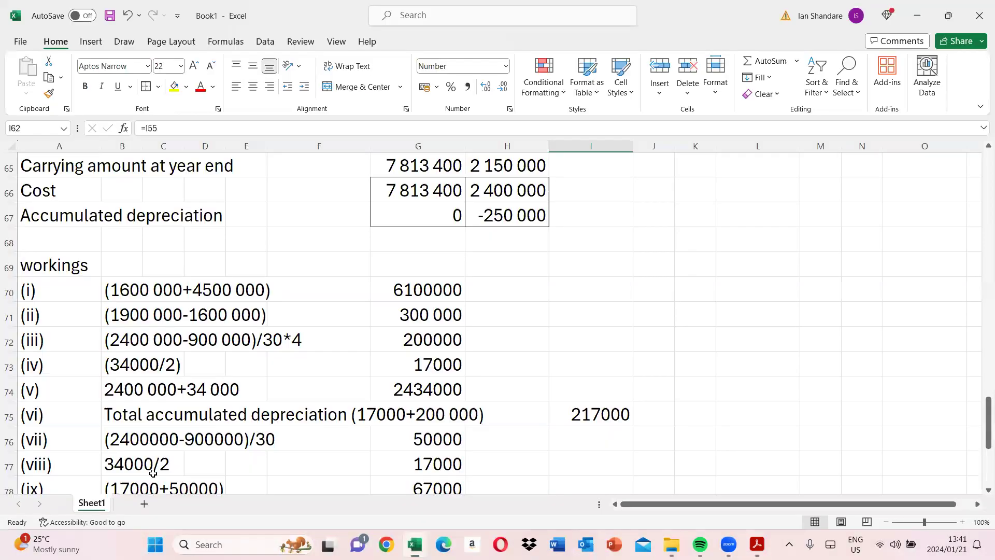
key("Down")
key("Down")
key("Down")
key("Down")
key("Down")
key("Down")
key("Down")
key("Down")
key("Down")
key("Down")
key("Down")
key("Down")
key("Down")
key("Down")
key("Down")
key("Down")
key("Down")
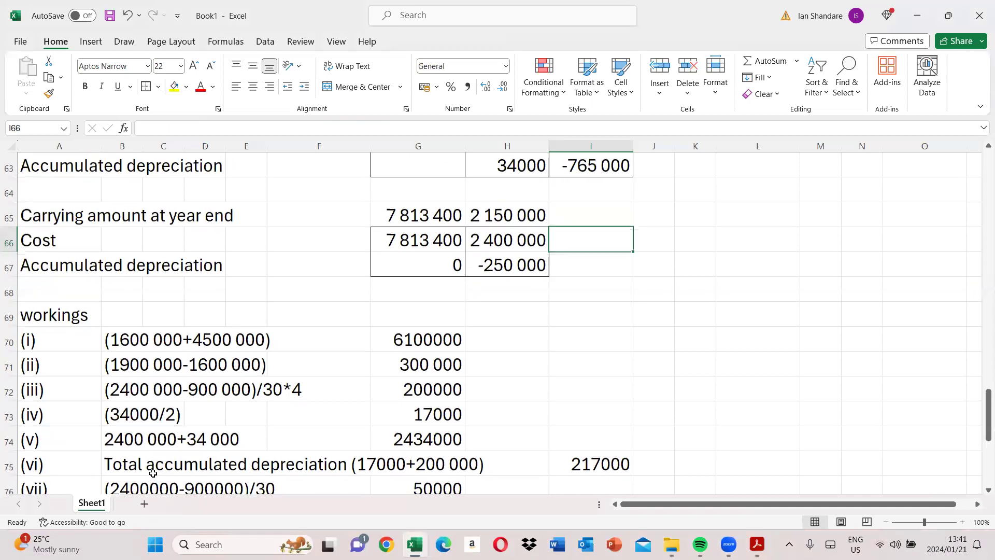
scroll(152, 473, "down", 1)
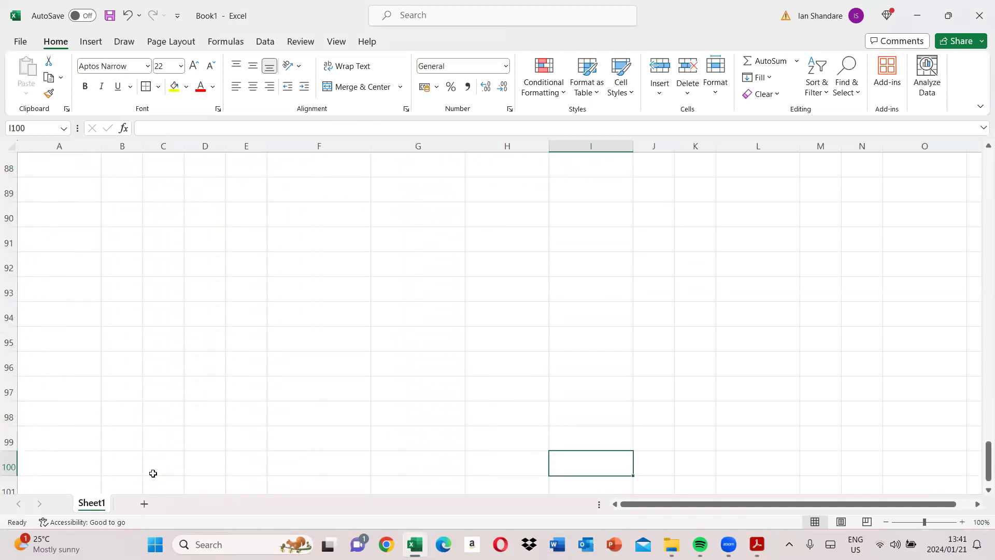
left_click(71, 273)
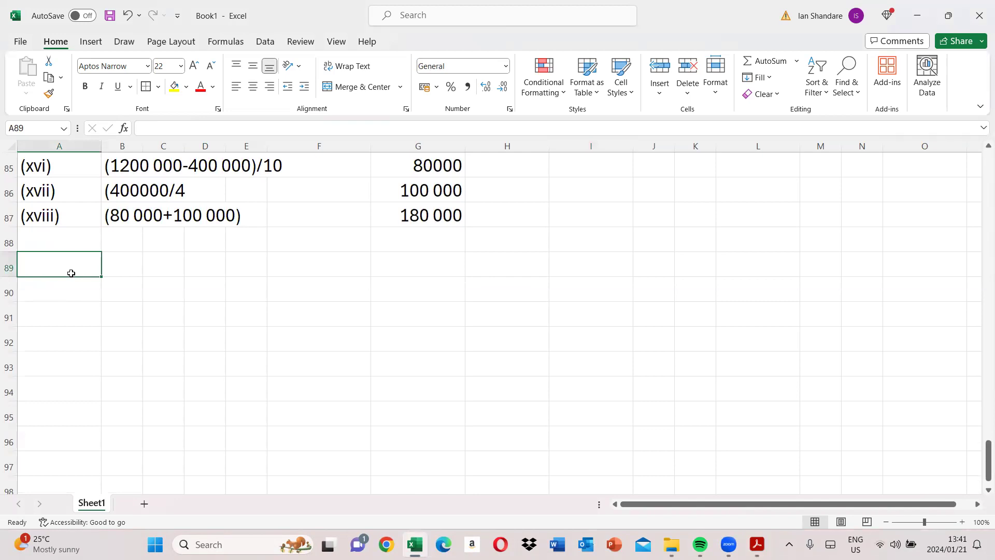
type("IAS cp")
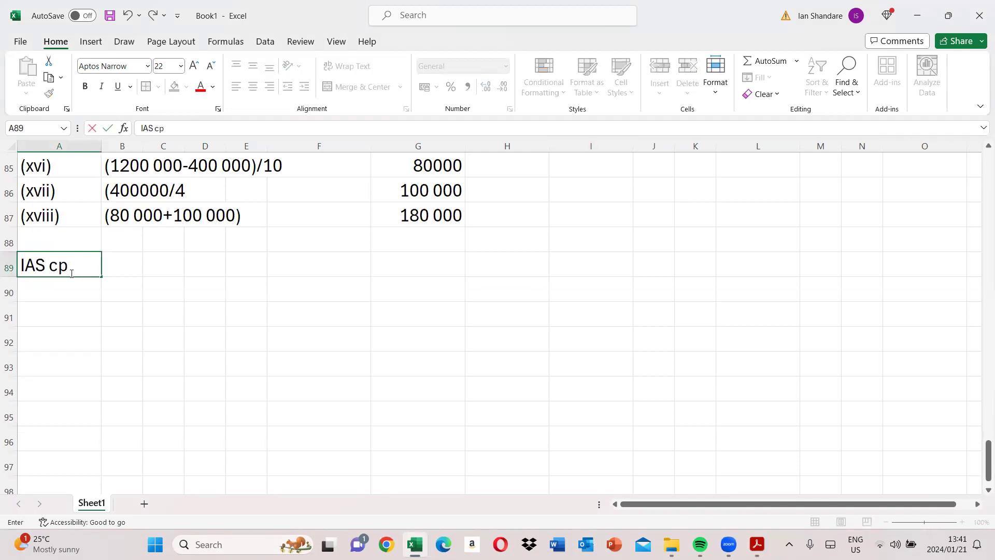
key("BackSpace")
type("o")
key("BackSpace")
key("BackSpace")
type("38.51 Cost f")
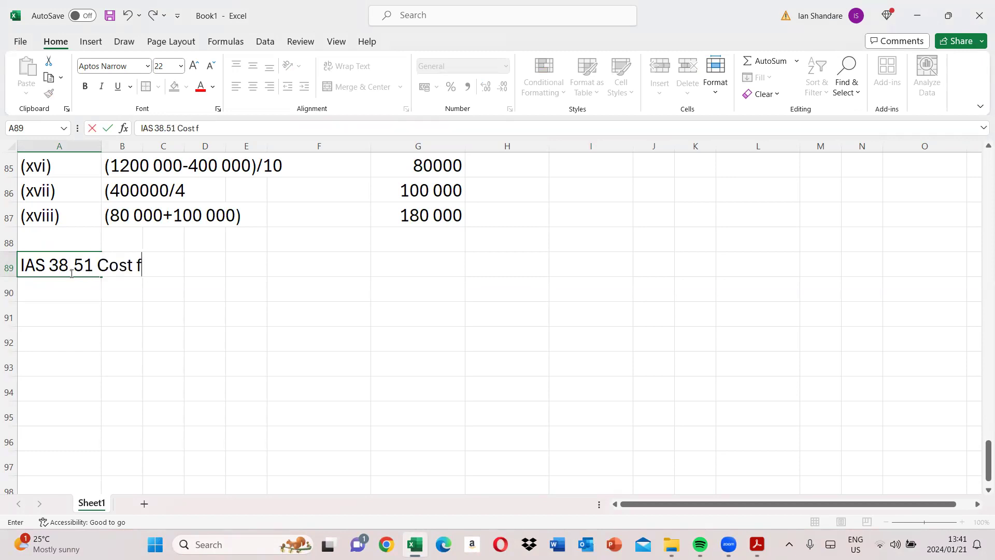
key("BackSpace")
type("p")
key("BackSpace")
type("of internally ge")
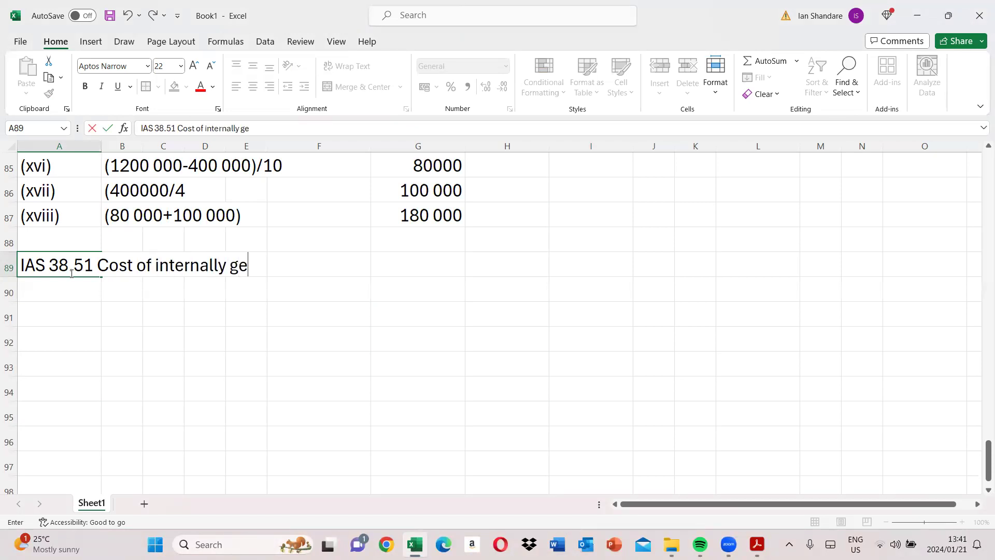
type("nerated in")
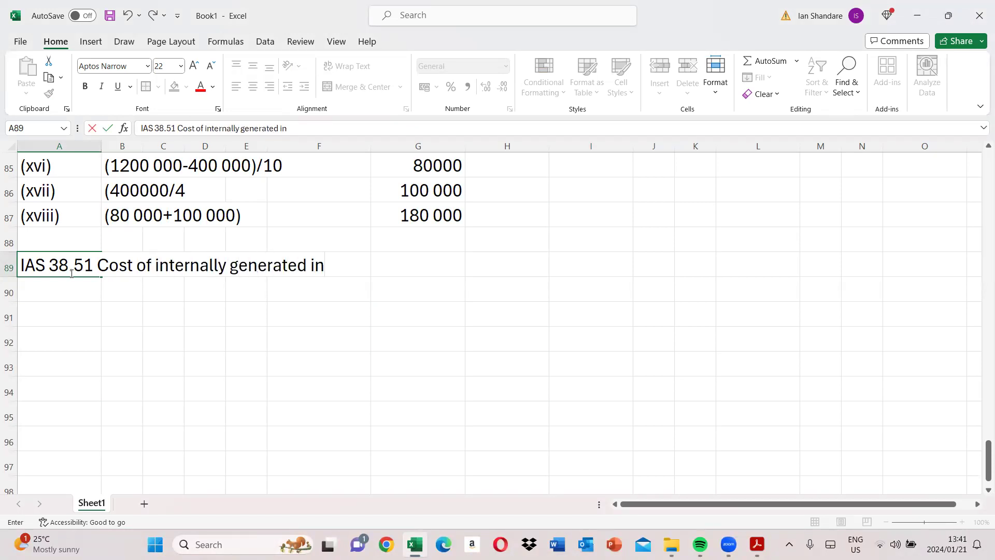
type("tangible as")
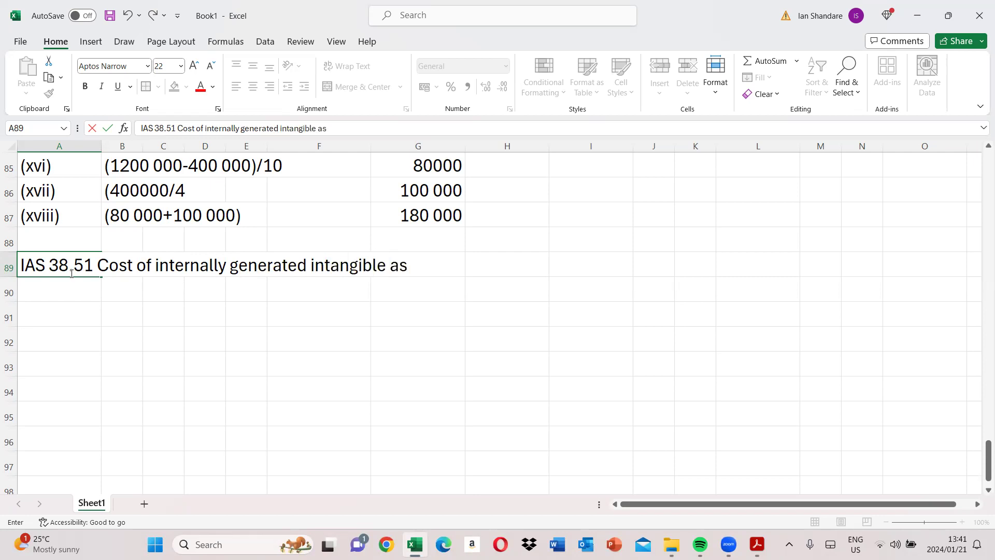
type("set.")
key("Return")
key("Return")
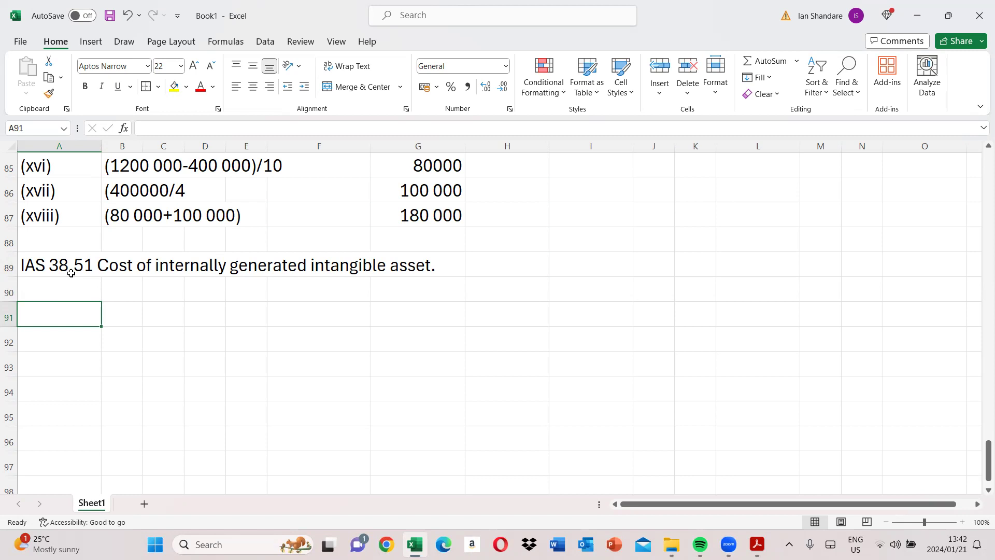
Enter "It is someties difficult to assess whether an internally generated intangible asset qualifies for" in cell A91
type("It")
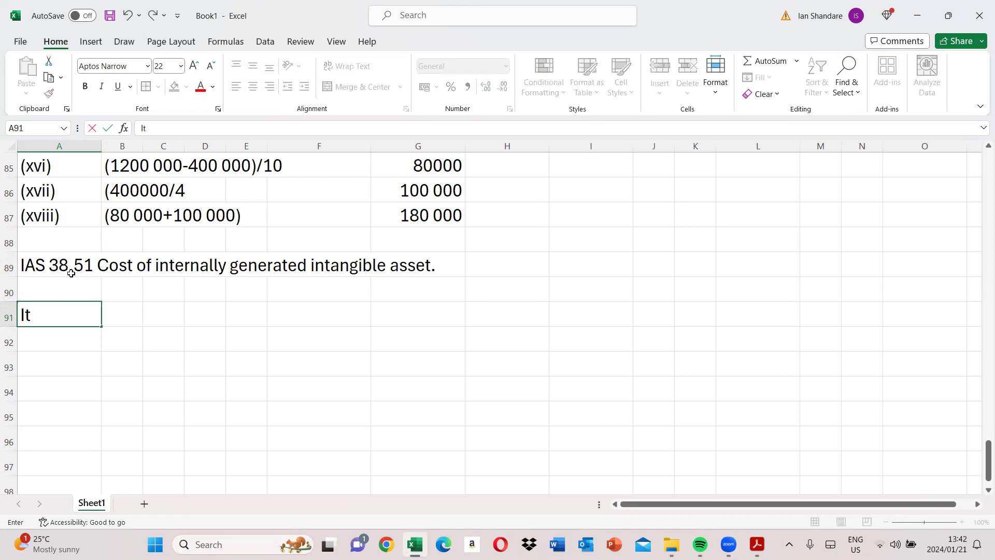
type(" is sometie")
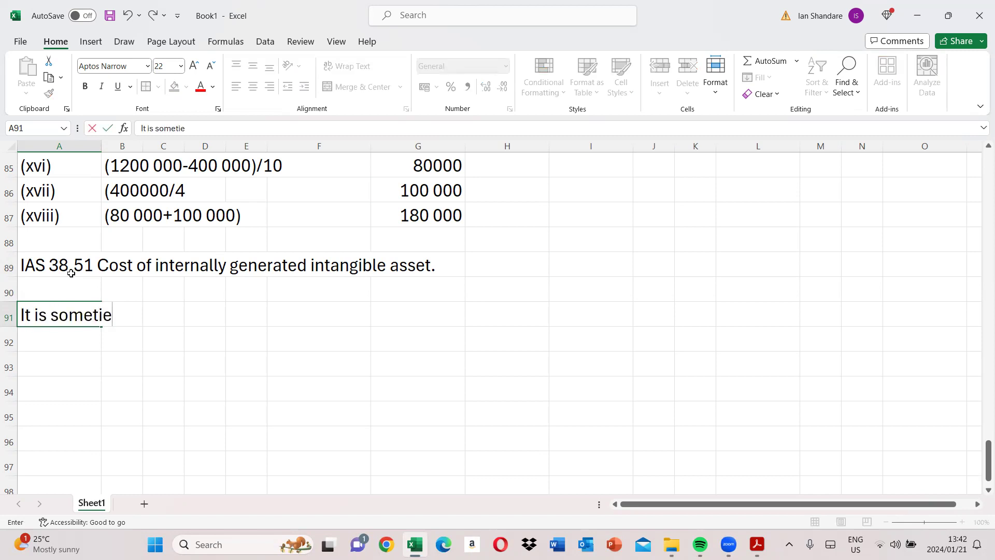
type("s dif")
key("BackSpace")
type("difficult ")
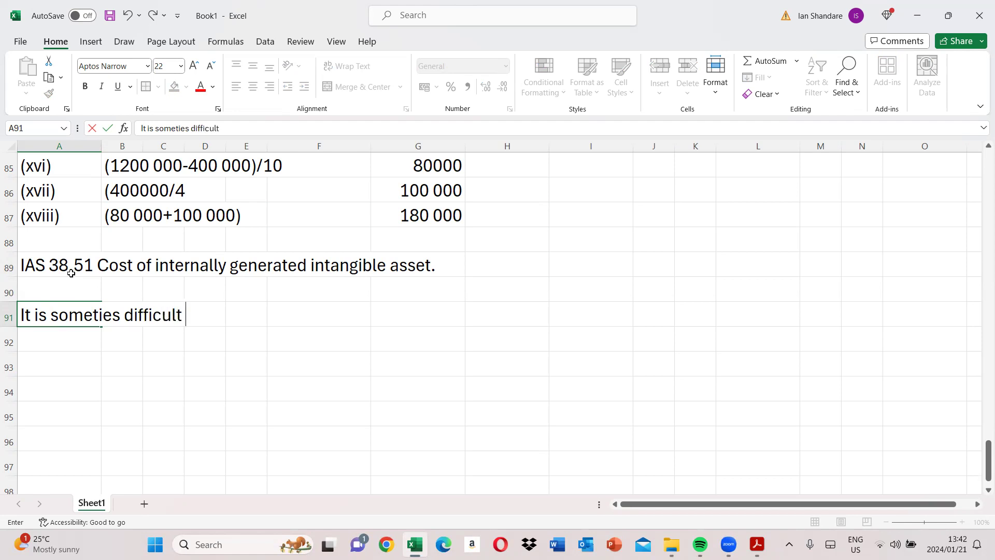
type("to asses")
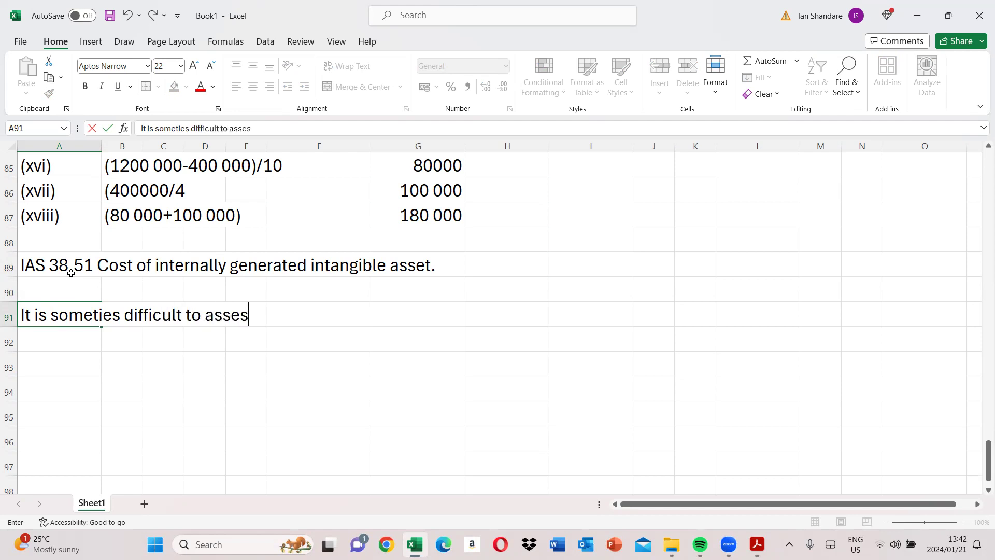
type("s whet")
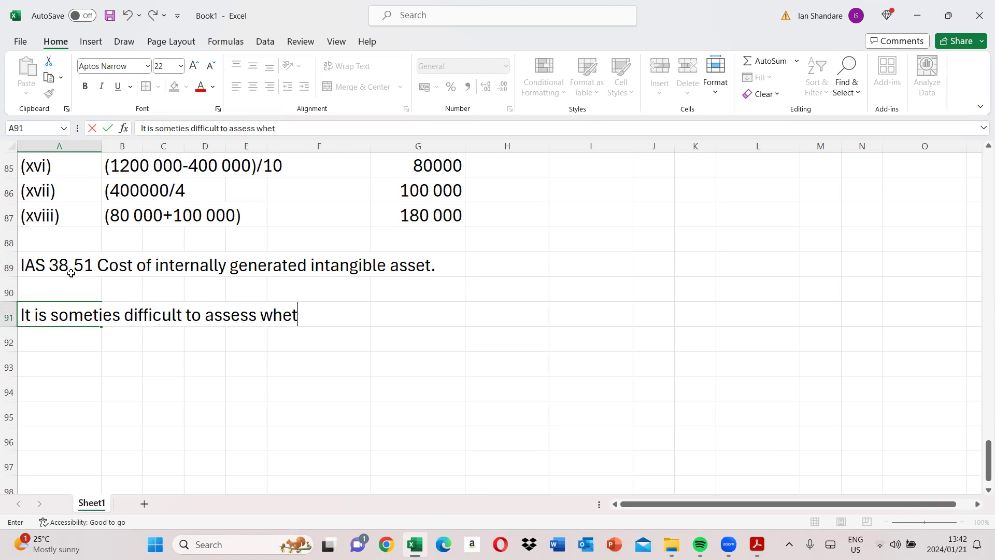
type("her an interall")
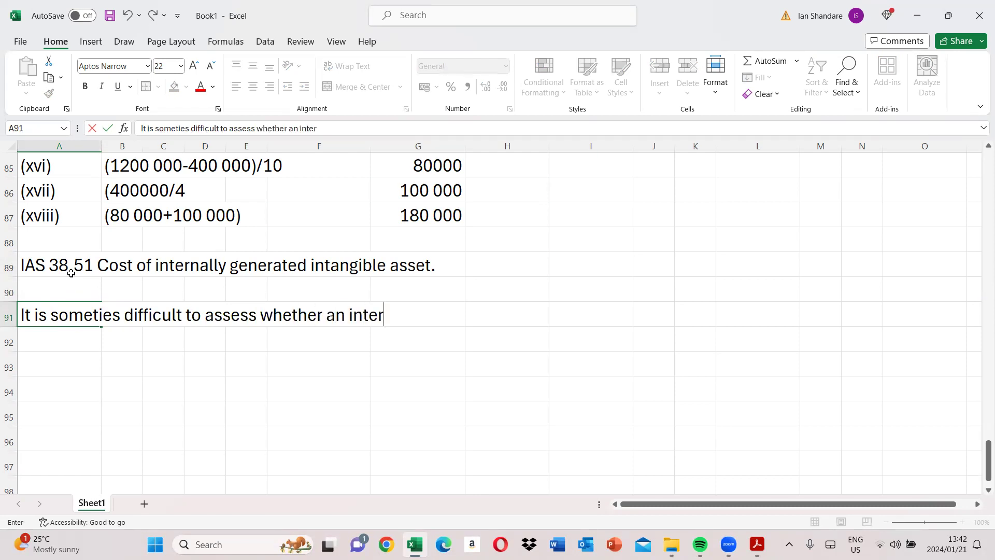
key("BackSpace")
key("BackSpace")
key("BackSpace")
type("nally ge")
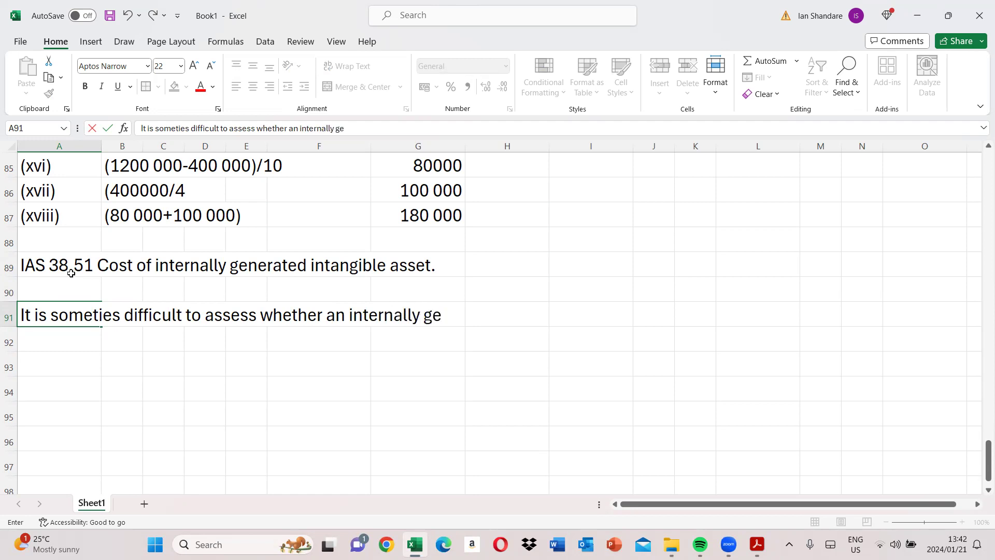
type("nerated")
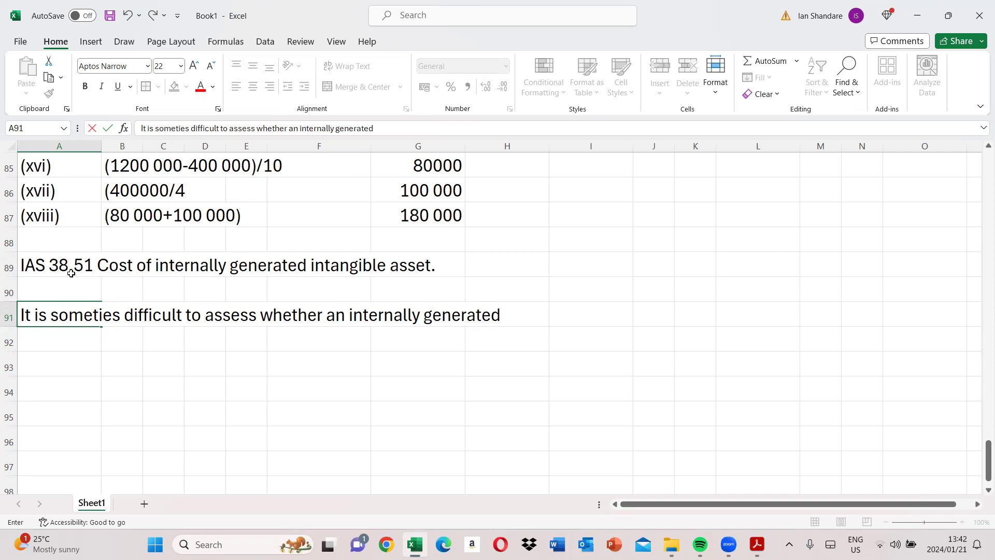
type(" intang")
type("ible")
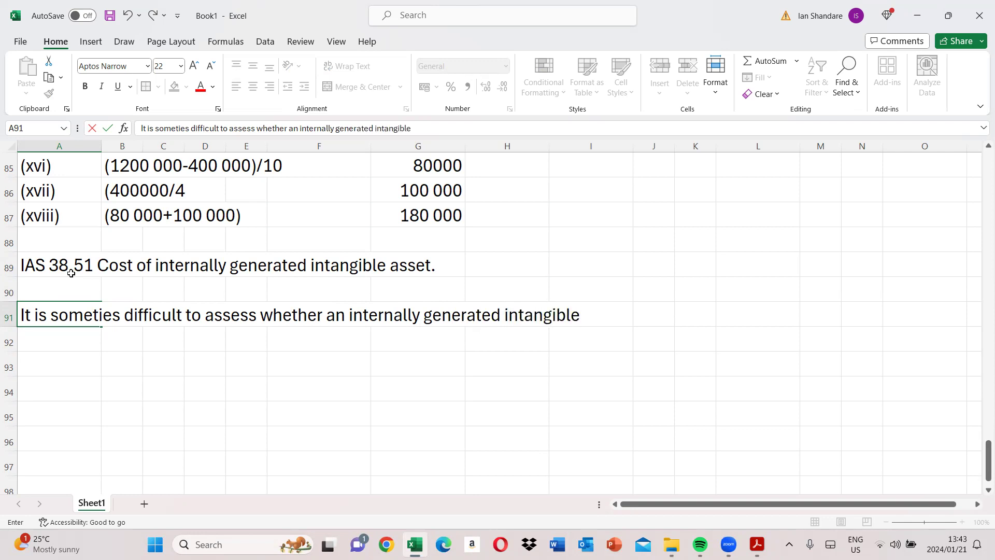
type(" asset qual")
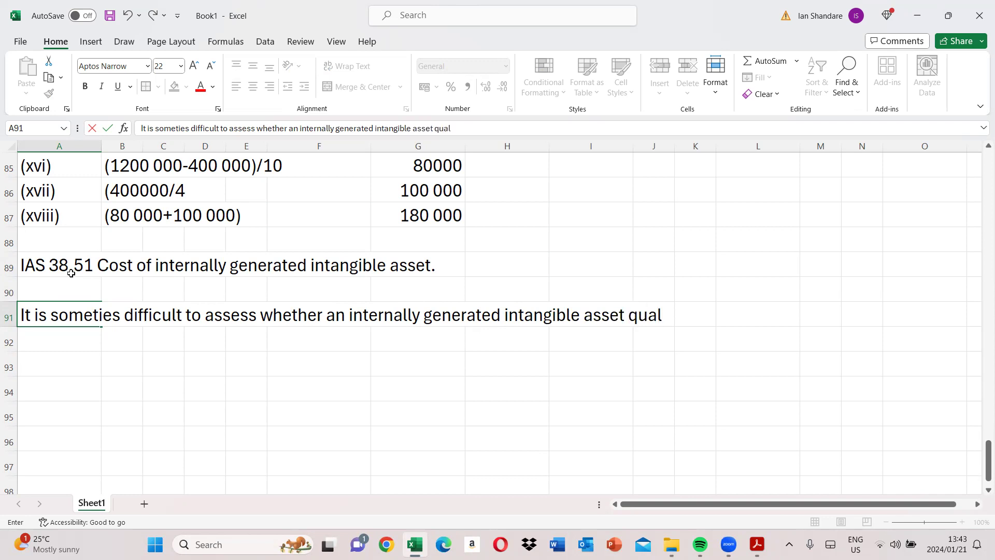
type("ifies for")
key("Return")
Continue the sentence in cell A92 with "recognition because"
type("rec")
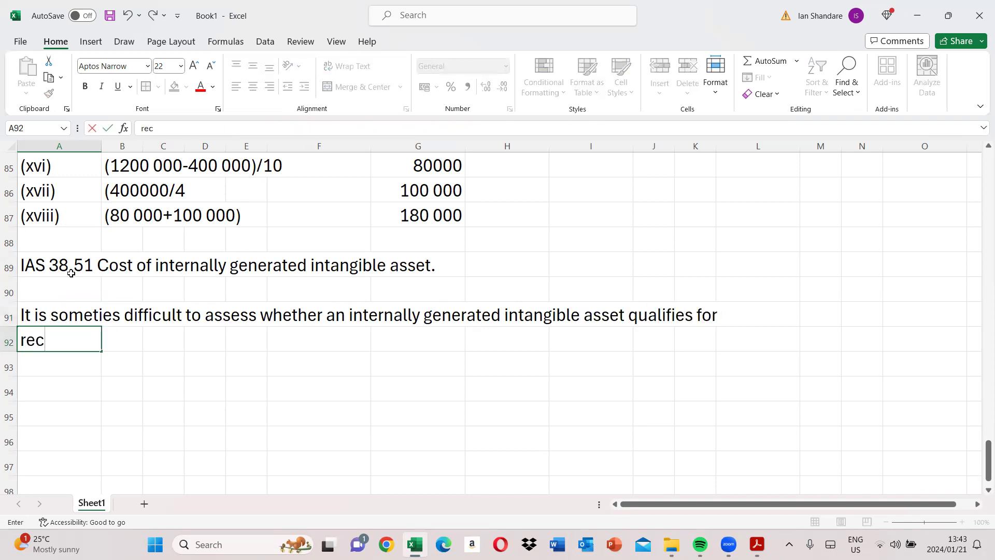
type("ognition becu")
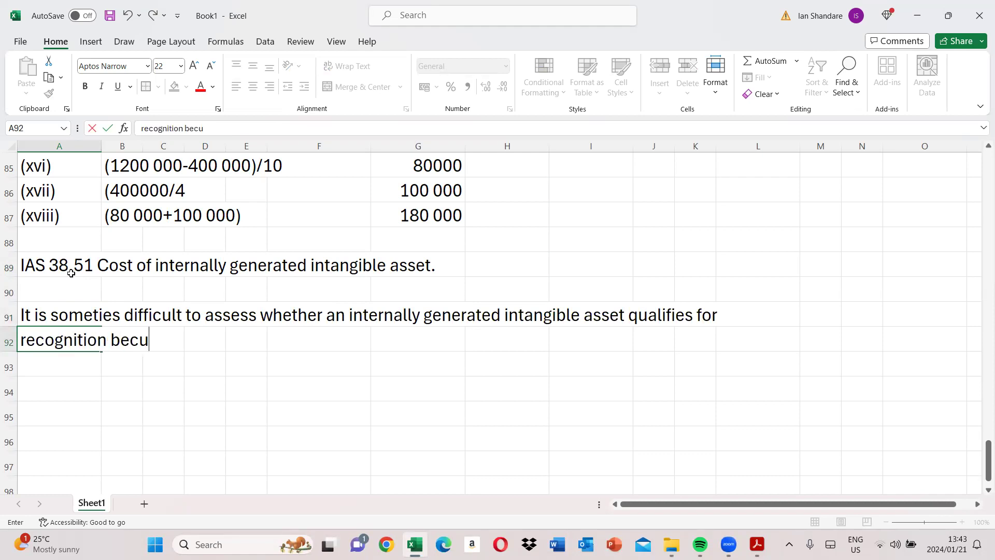
key("BackSpace")
type("ause")
key("Return")
Enter the first reason, "identifying whether and when there is an identifiable asset that will", indented in cell B93
key("Right")
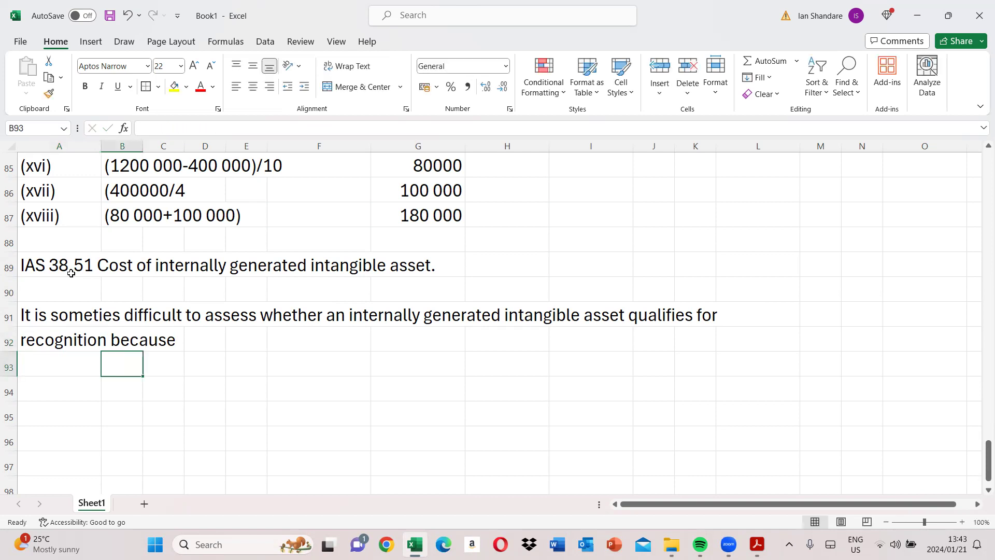
type("i")
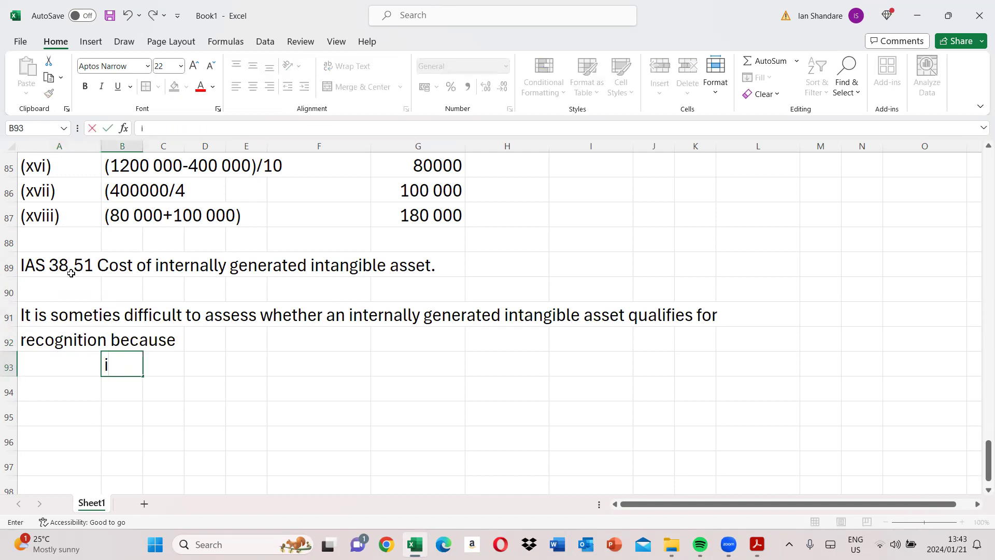
type("dentifyi")
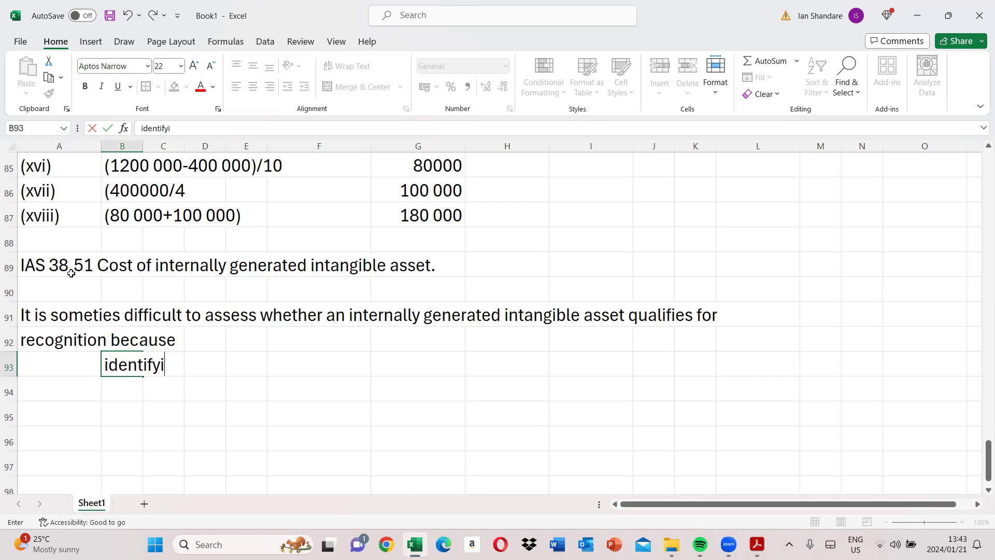
type("ng and")
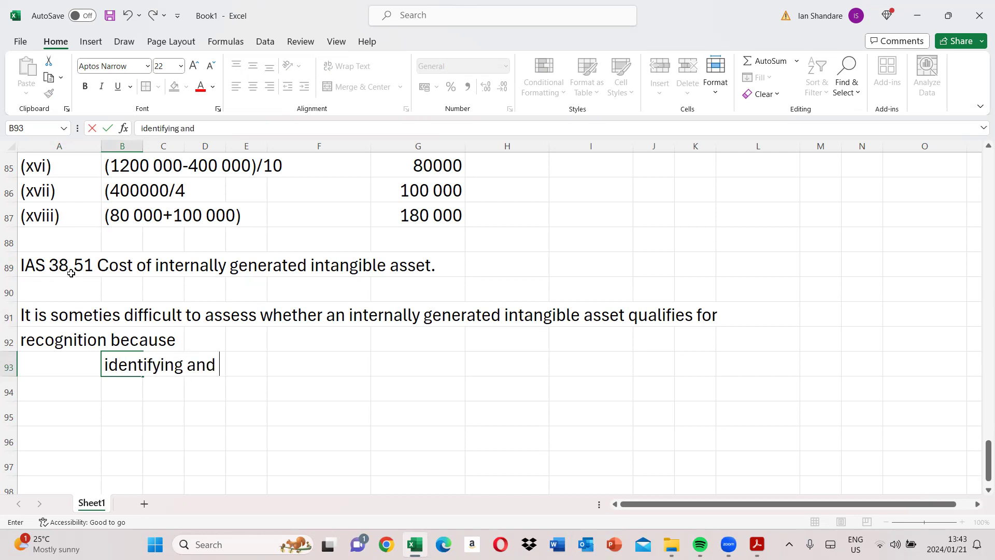
key("BackSpace")
key("BackSpace")
key("BackSpace")
type("whether and w")
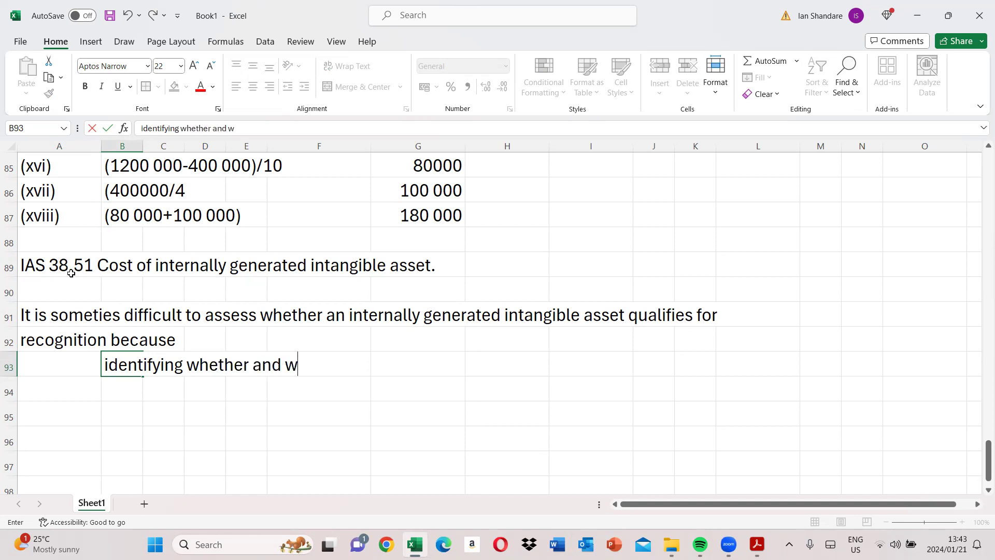
type("hen there is an i")
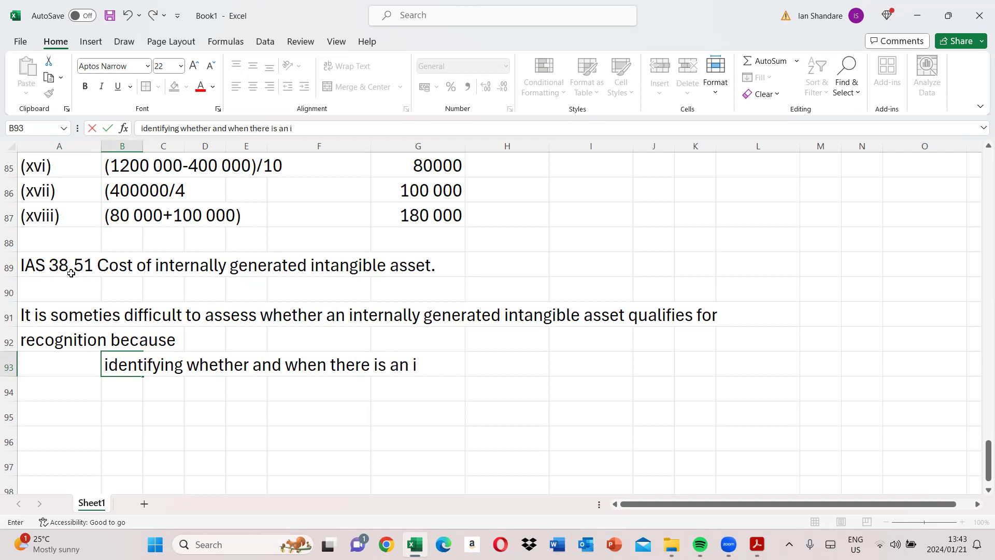
type("dentificab")
key("BackSpace")
key("BackSpace")
key("BackSpace")
type("able")
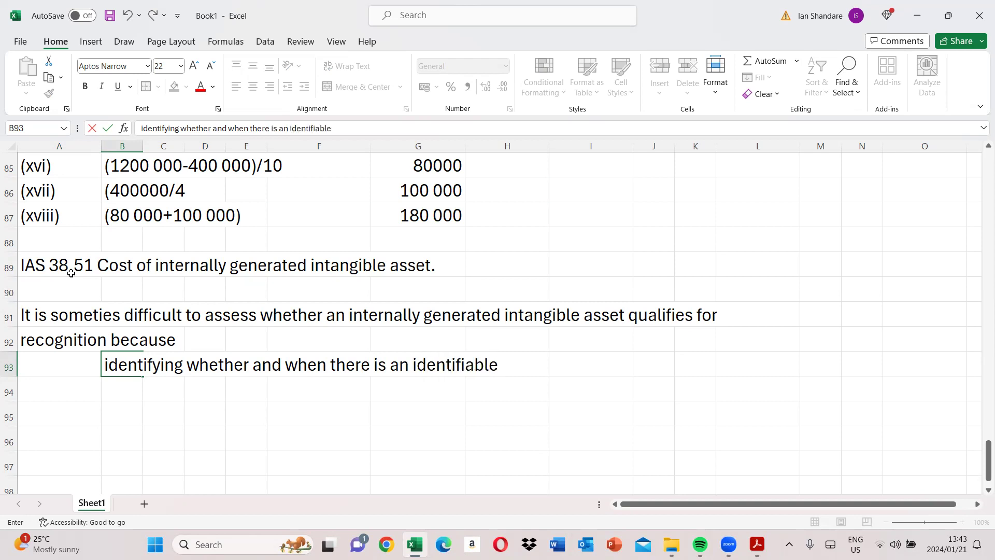
type(" asset that will")
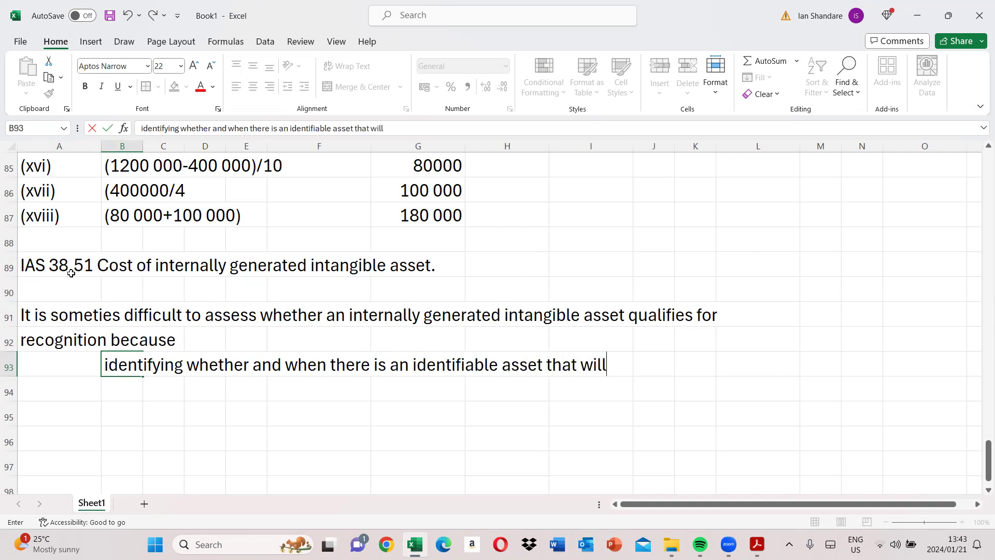
key("Return")
Complete the first reason in cell B94 with "generate expectated future economic benefits"
key("Right")
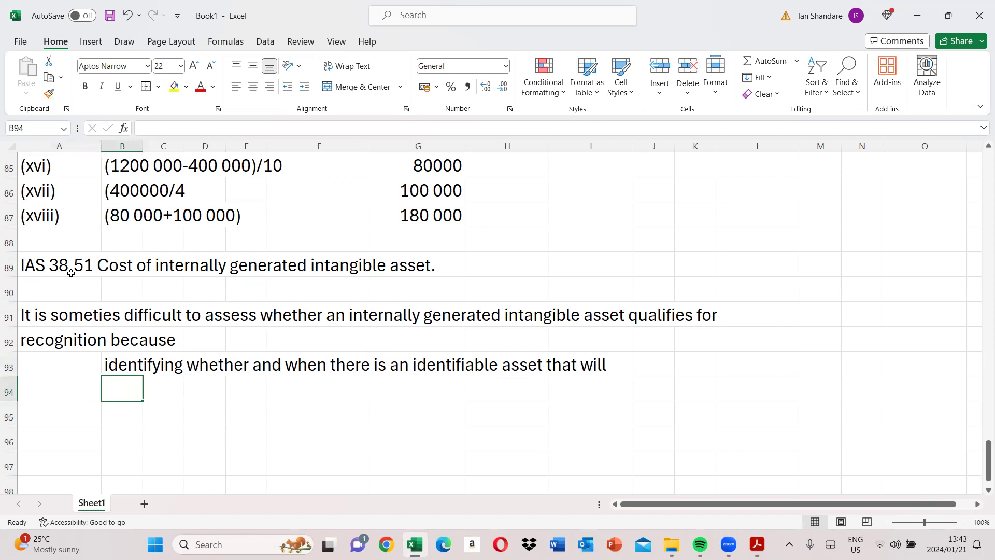
type("generat")
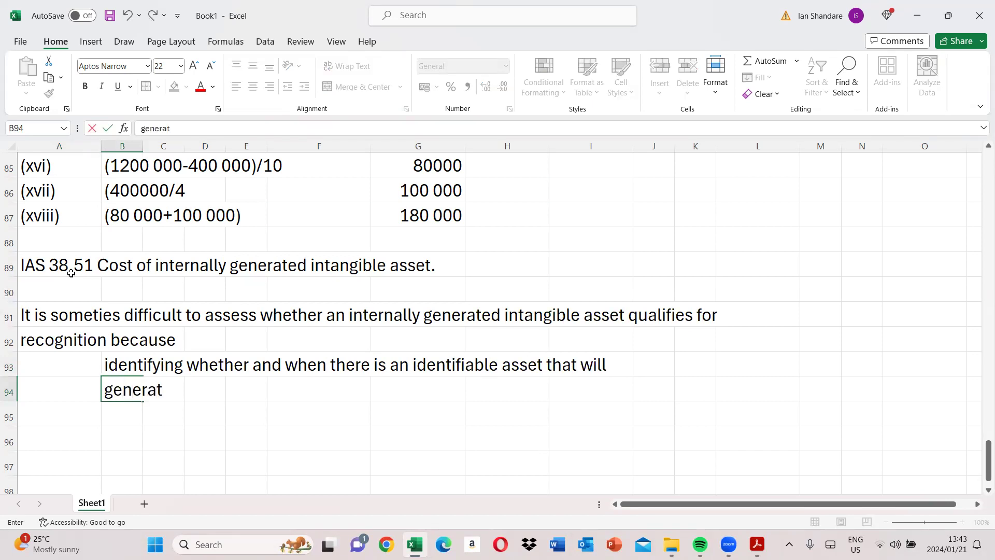
type("e expectated future economic benefits")
key("Return")
Leave a blank row and enter the second reason, "determine the cost reliably.", in cell B96
key("Down")
key("Right")
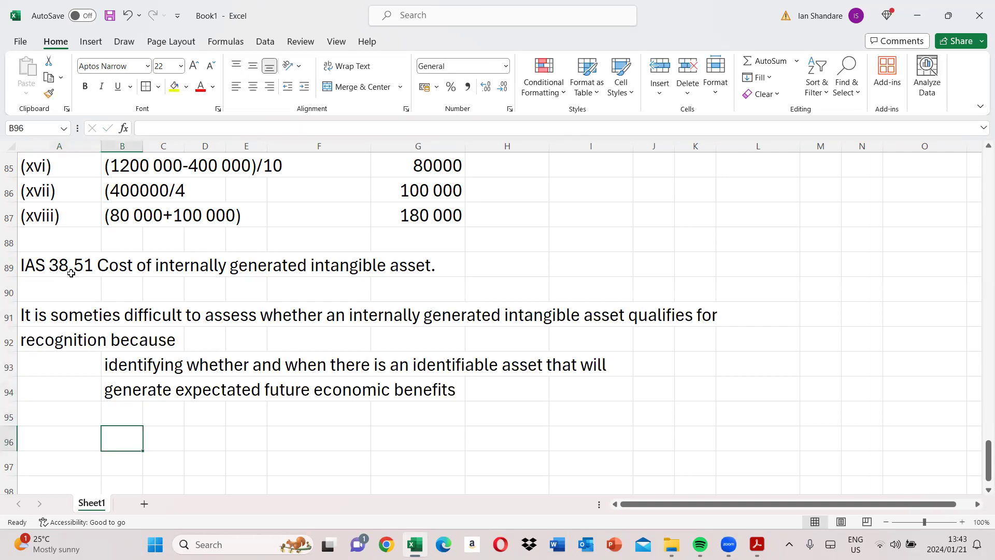
type("dete")
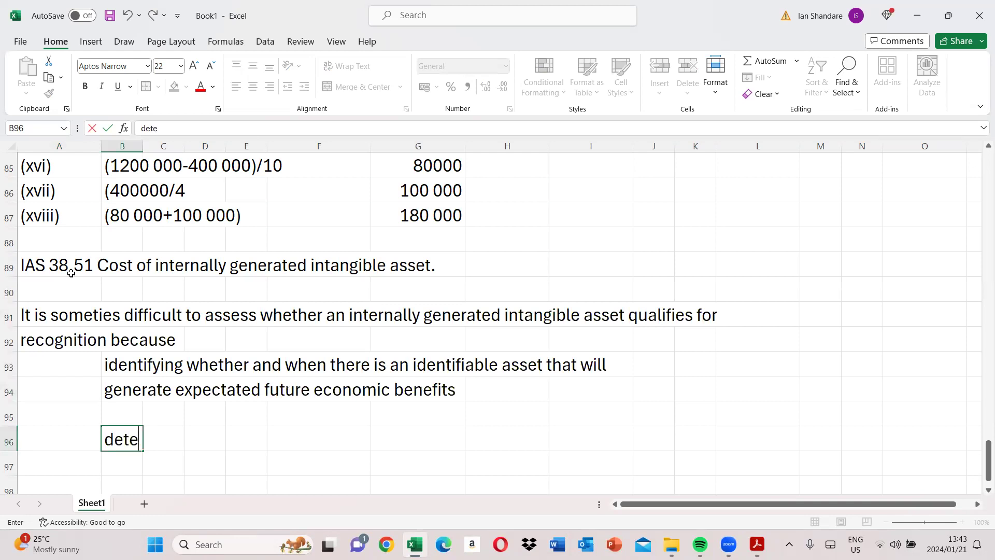
type("rmine th")
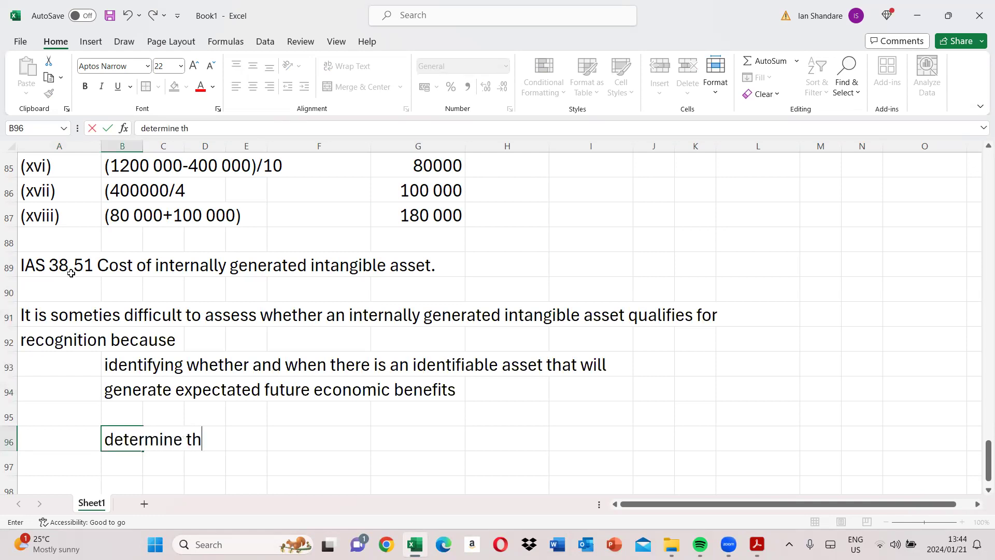
type("e cost relia")
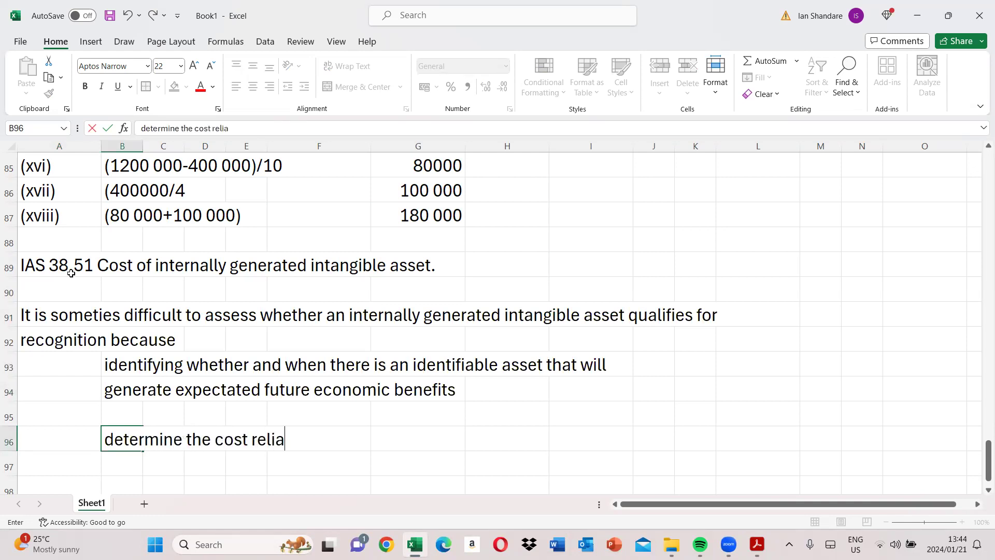
type("bly.")
key("Return")
Enter "To assess whether an internally generated intangible asset meets the criteria for recognition" in cell A98
key("Return")
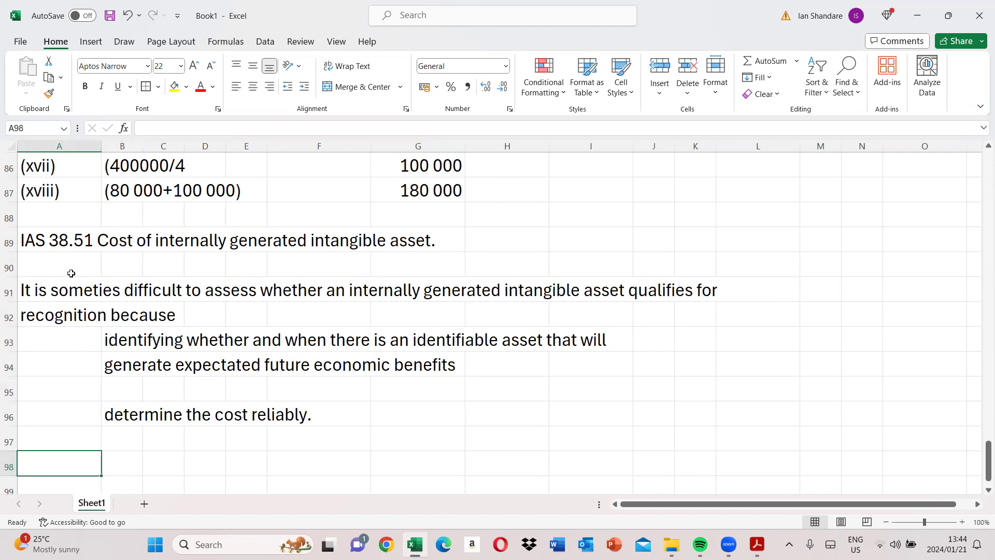
type("To assess")
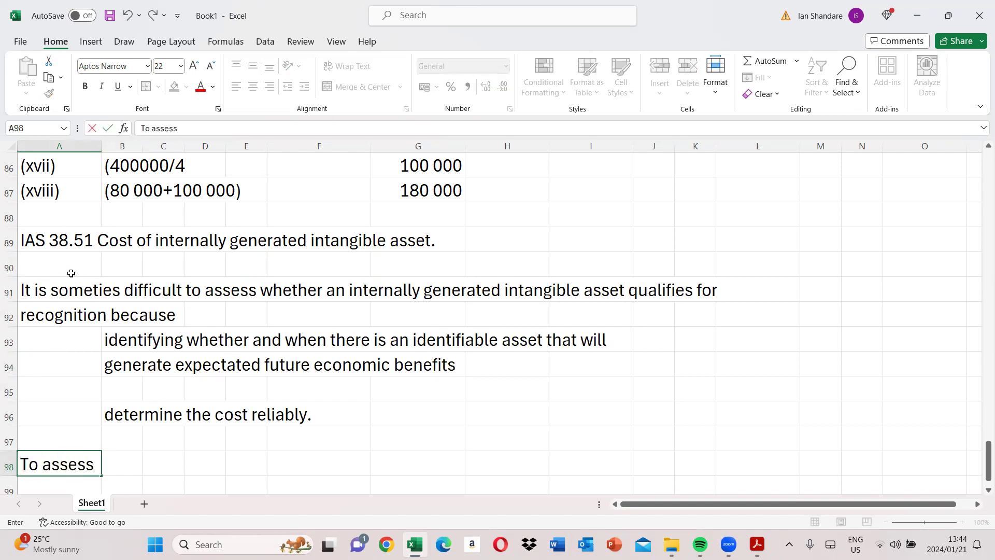
type(" whether")
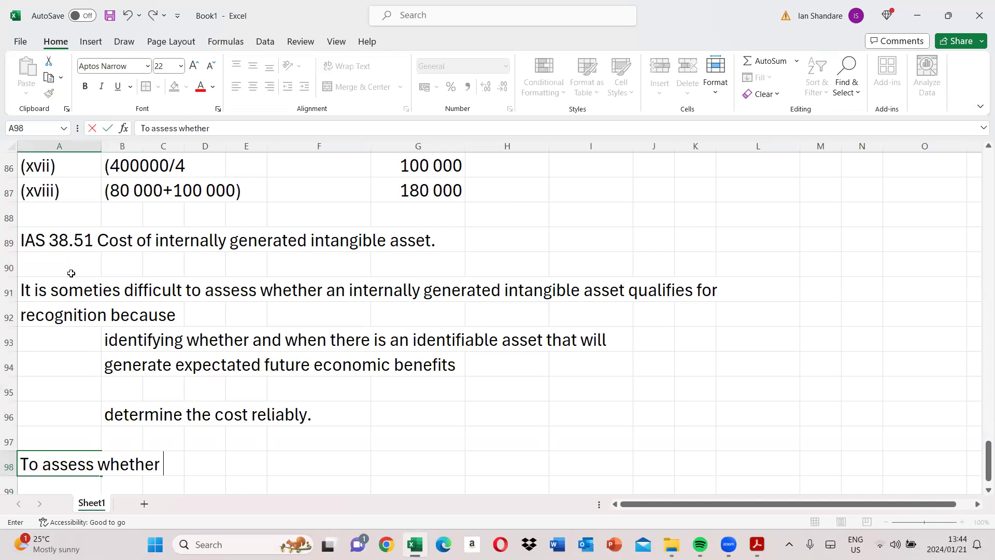
type("an internally gener")
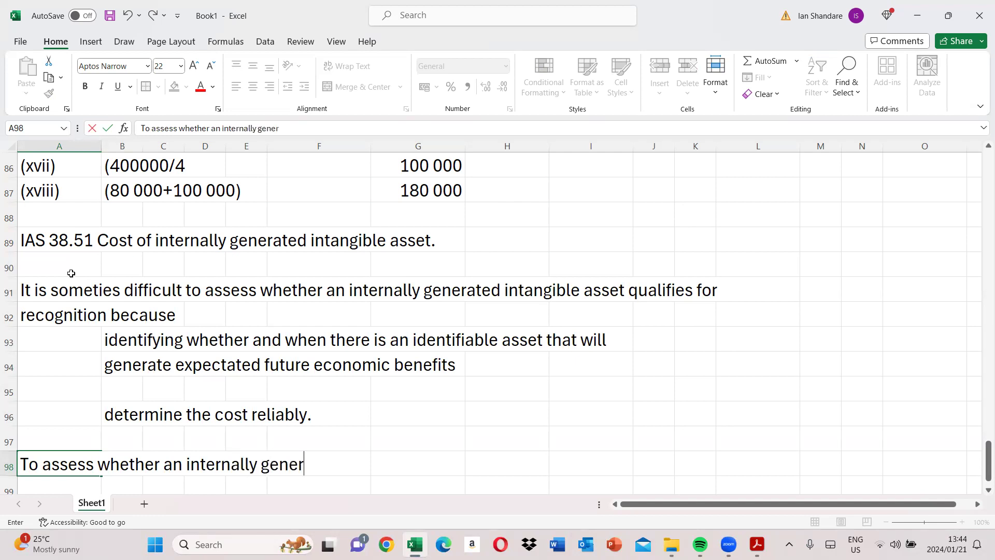
type("ated intangible asset meets the criteria for rec")
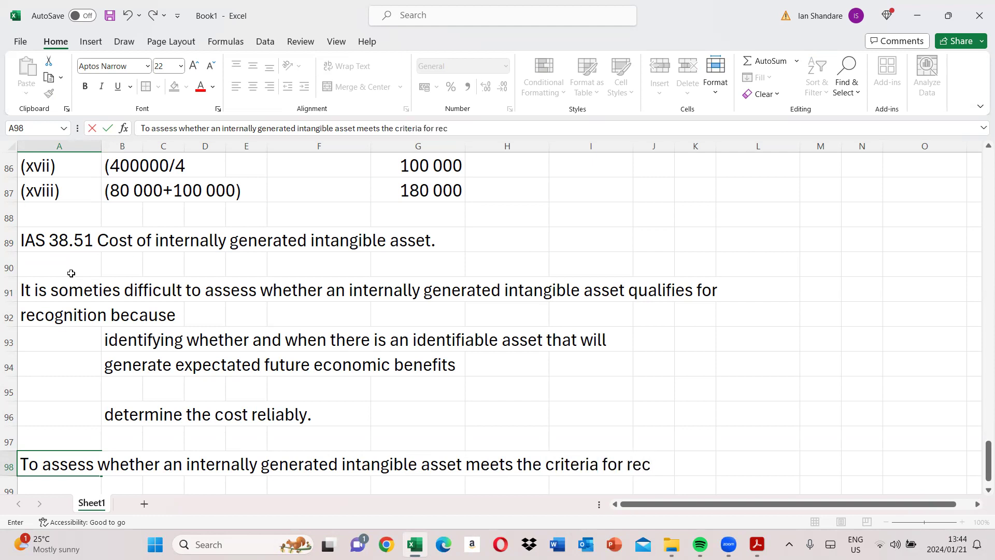
type("ognition")
key("Return")
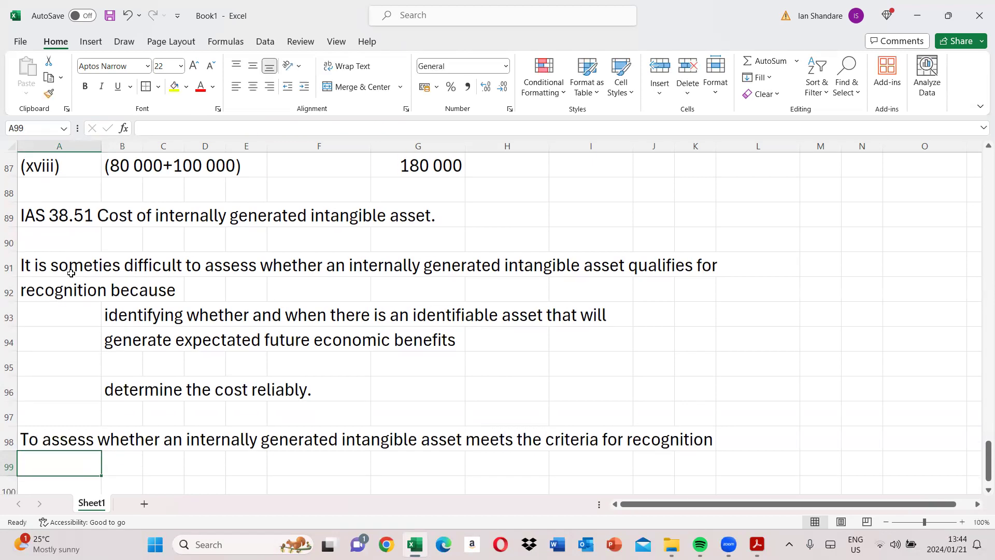
Continue the sentence in cell A99 with "an entity classifies the generation of the asset into research and development cost."
type("an ent")
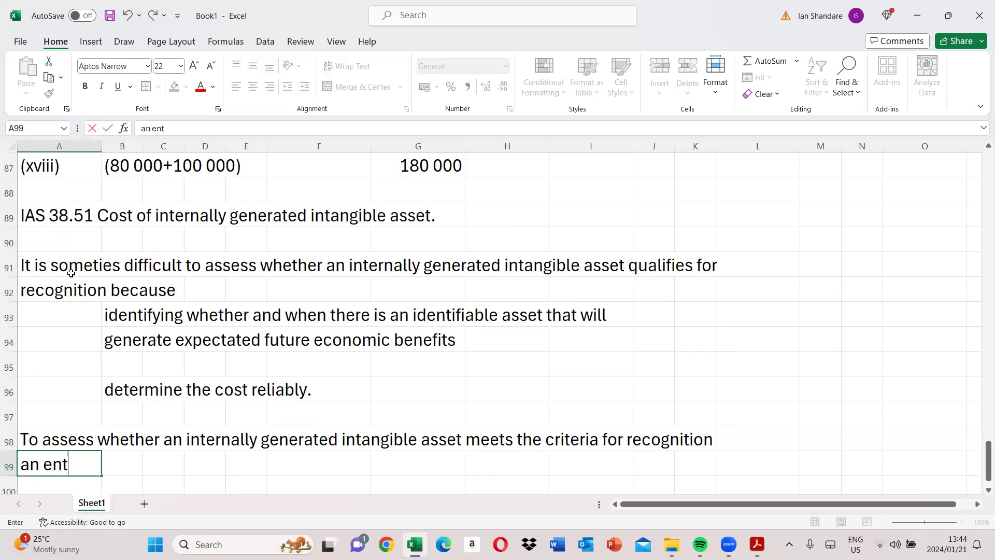
type("ity class")
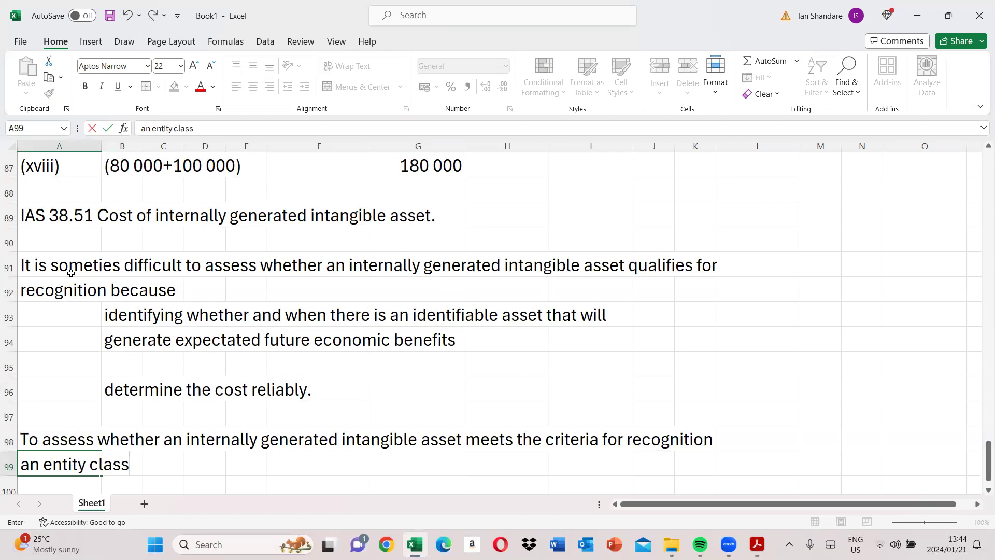
type("ifies the generation of")
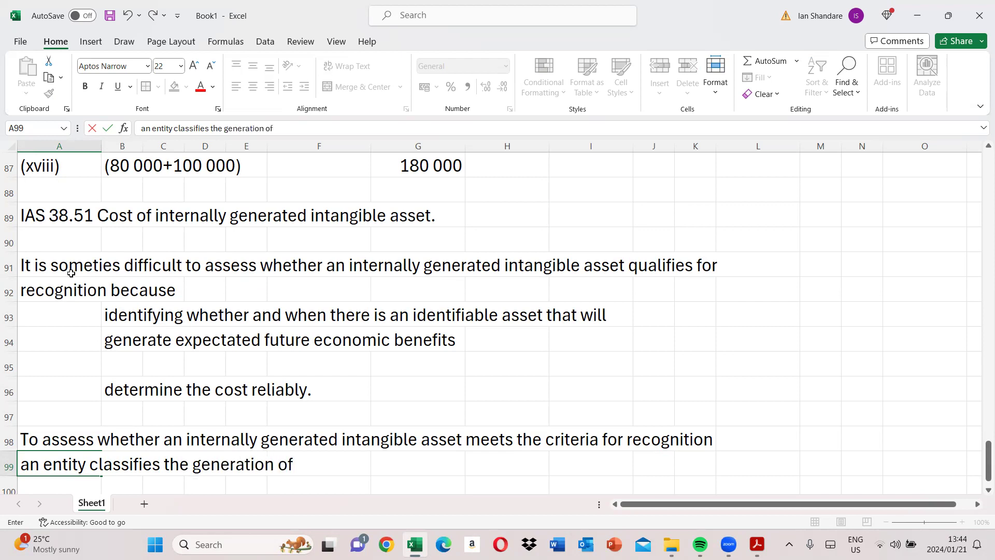
type(" the asset into rese")
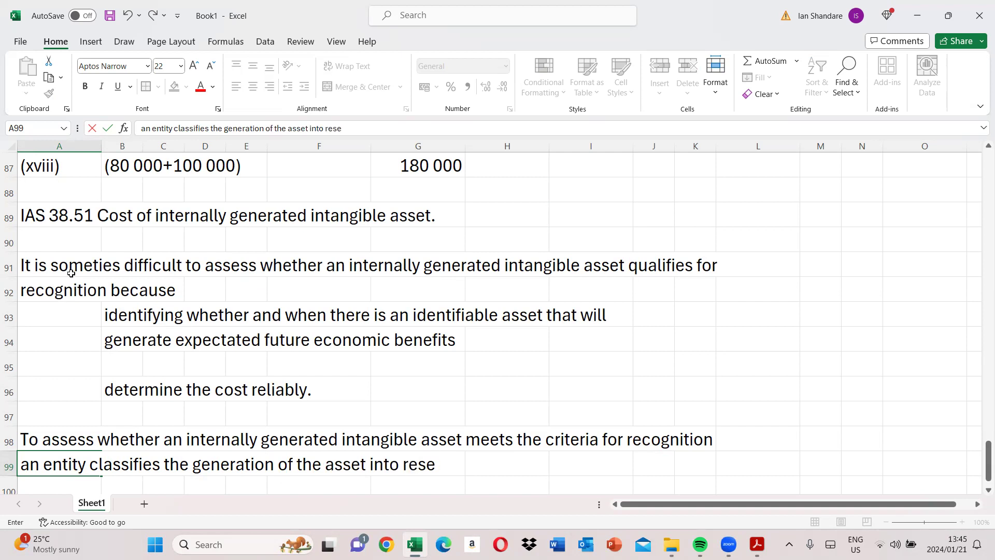
type("arch and development cost.")
key("Return")
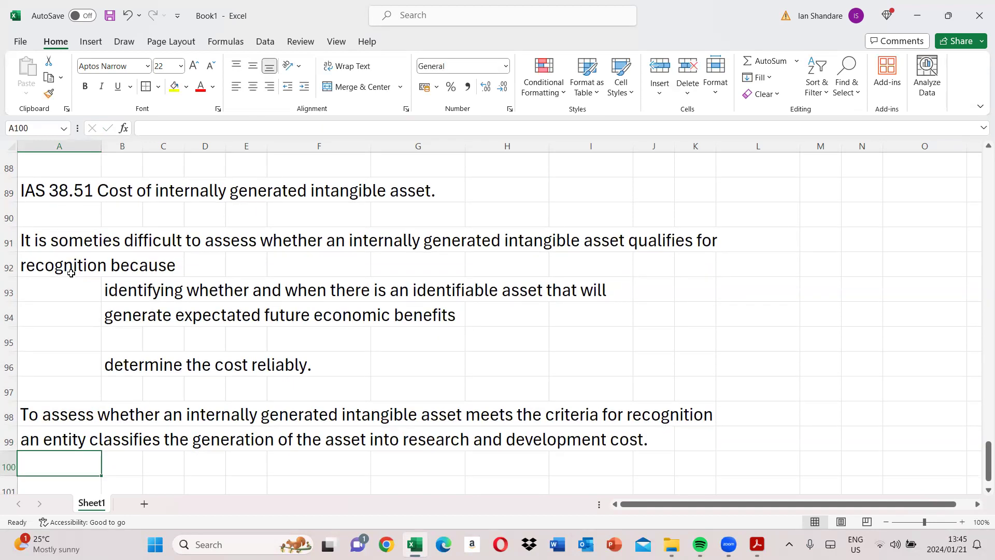
Leave a blank row and enter "Expenditure arrising from research shall be recognised as an expense when incurred." in cell A101
key("Return")
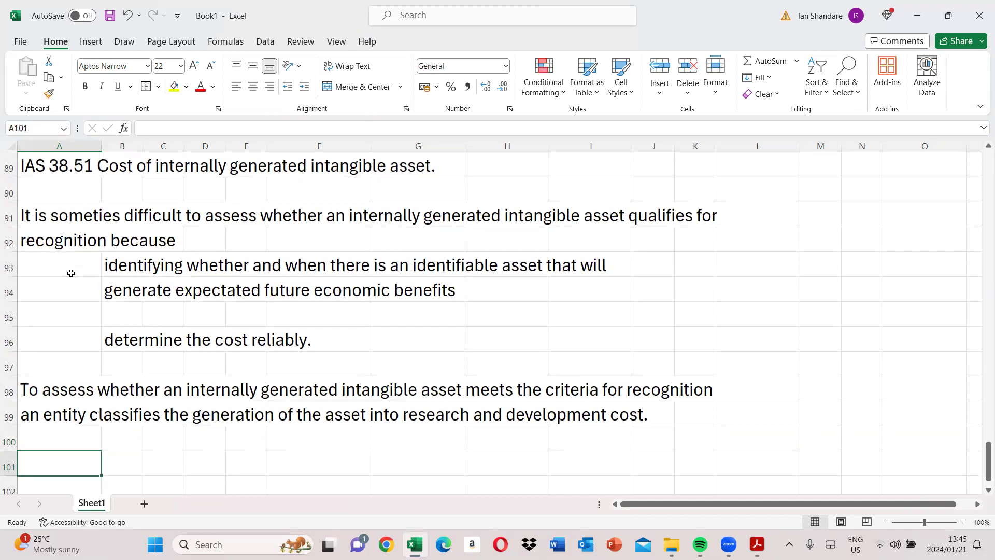
type("Expendi")
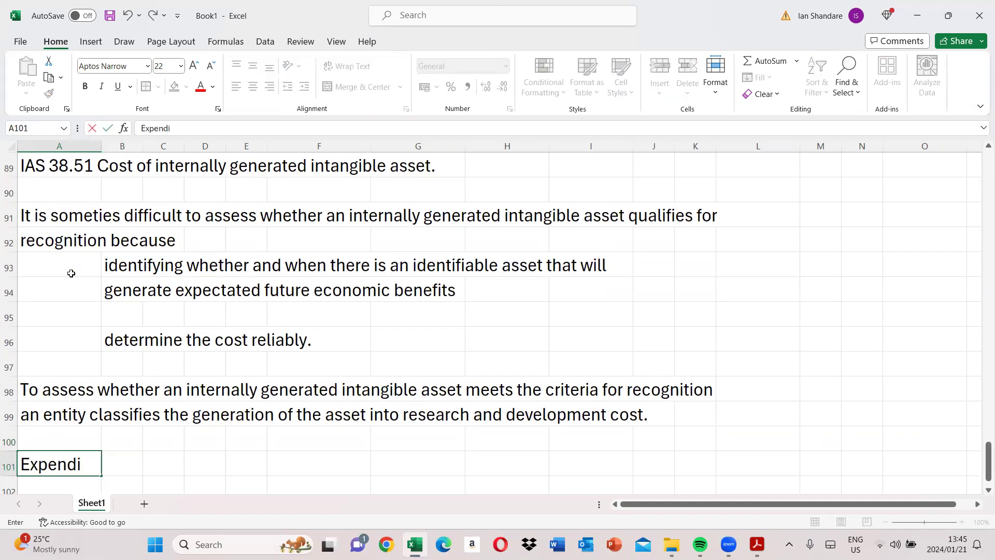
type("ture arris")
key("BackSpace")
type("rrising from ")
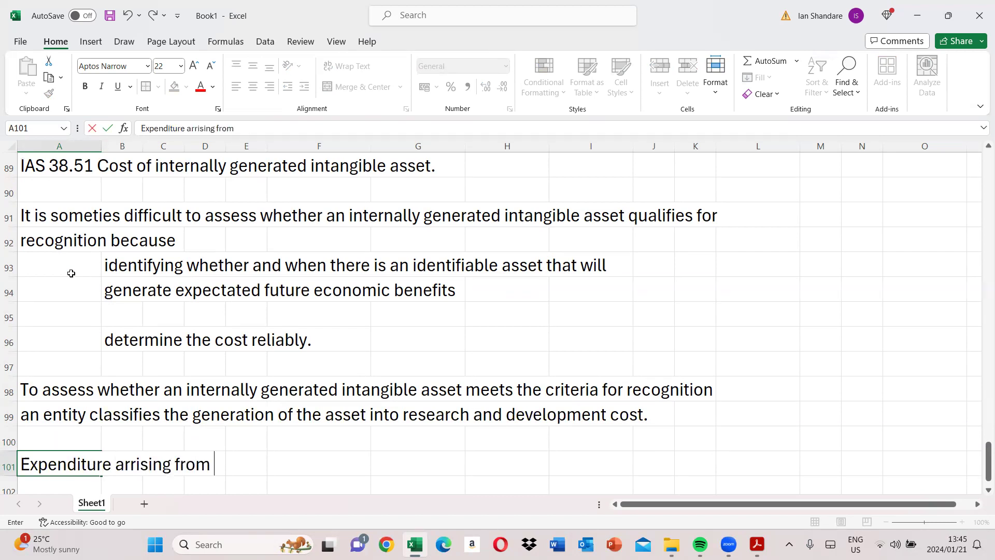
type("research")
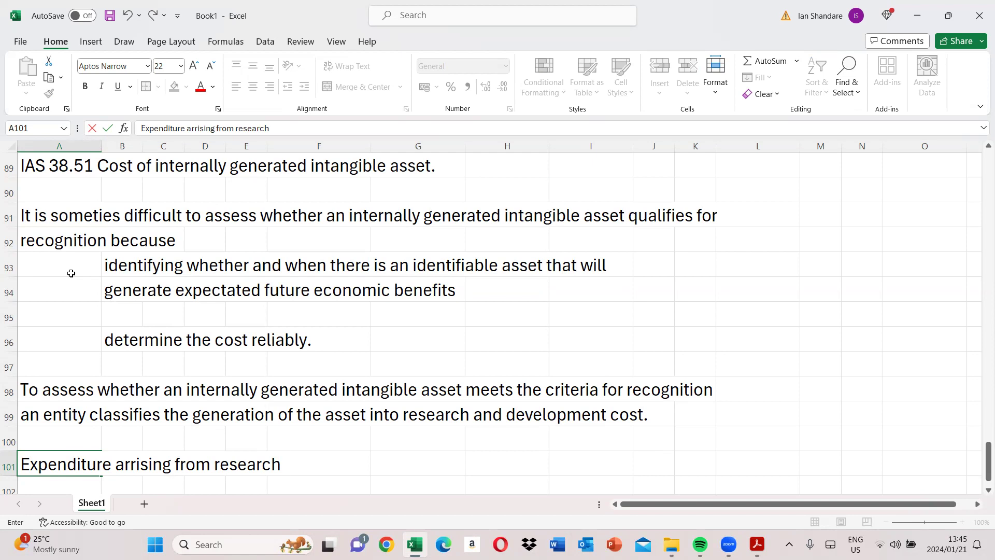
type("shall be recogn")
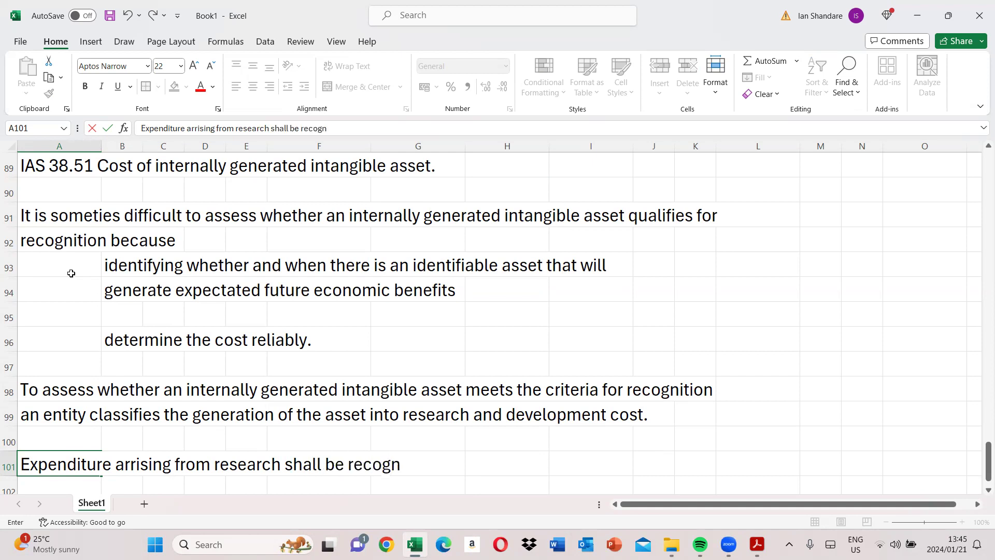
type("ised as an ")
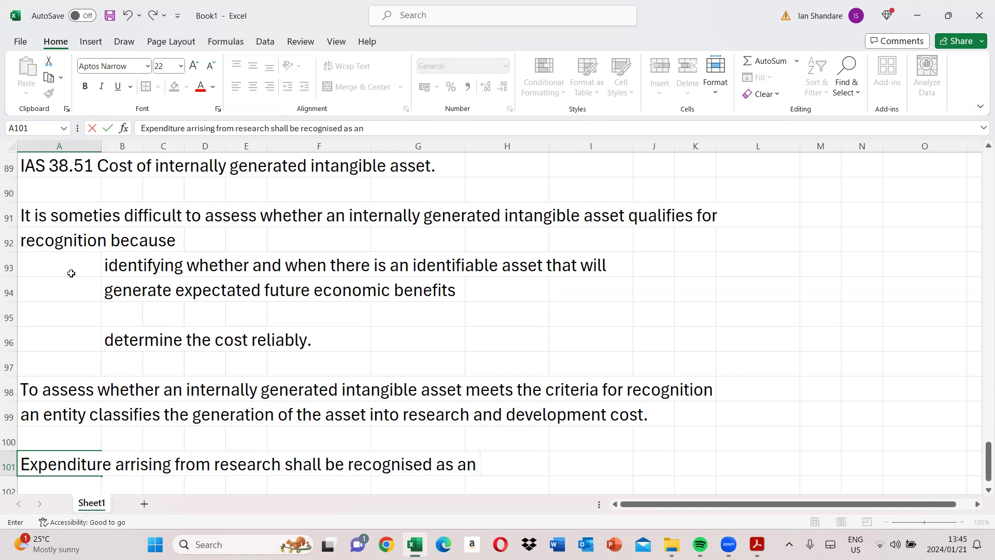
type("expense w")
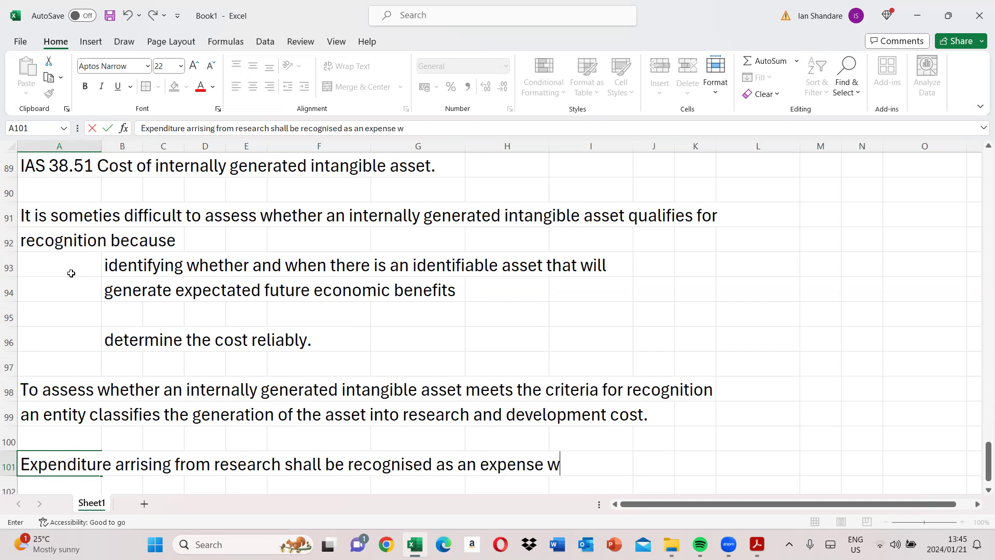
type("hen incurred.")
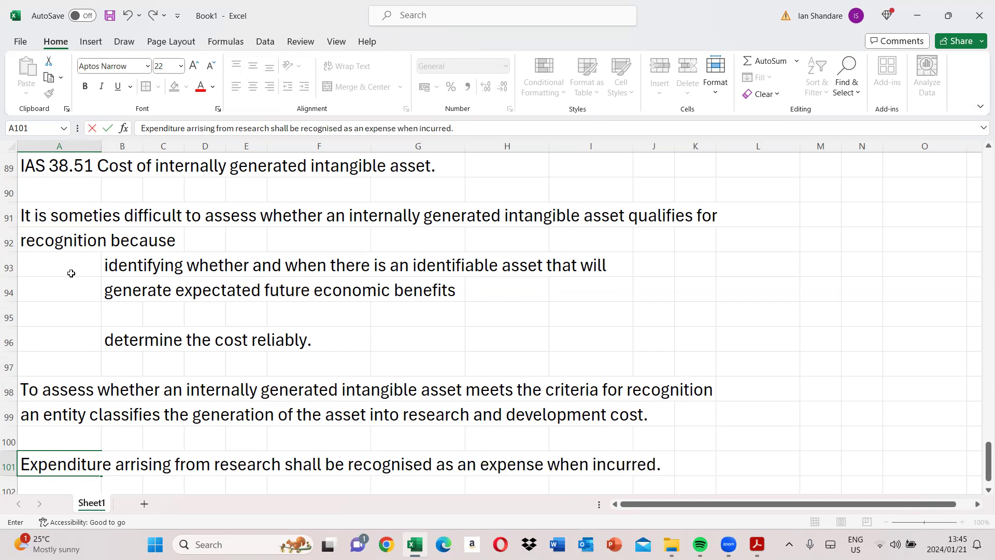
key("Return")
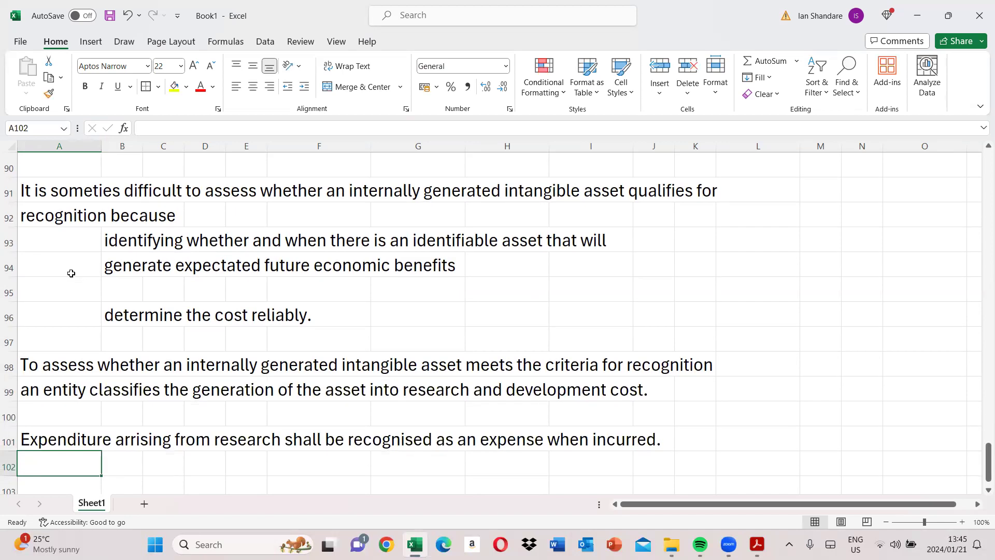
Enter "Intangible asset arising from development shall be recognised if and only if an entity can demonstrate the" in cell A102
type("I")
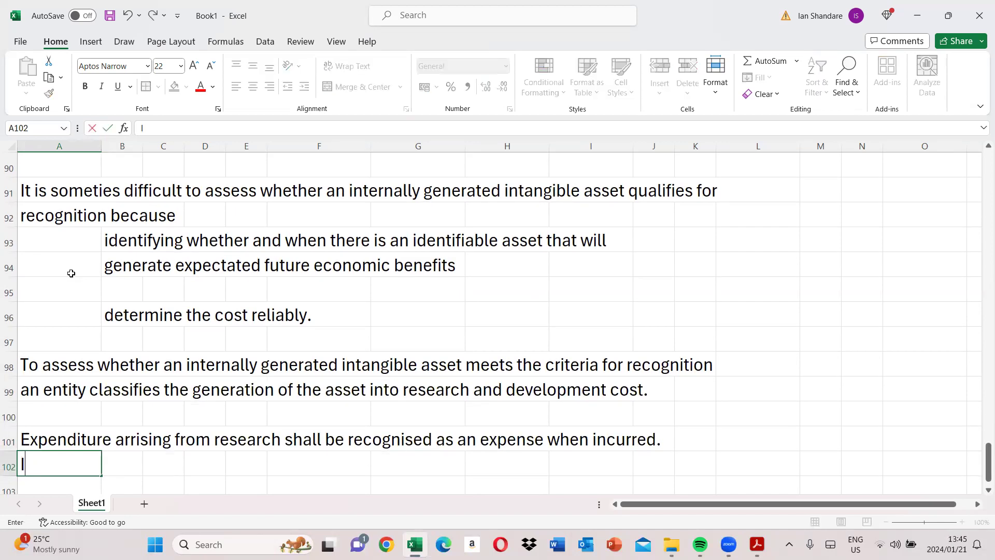
type("ntangible asset arising from development shat")
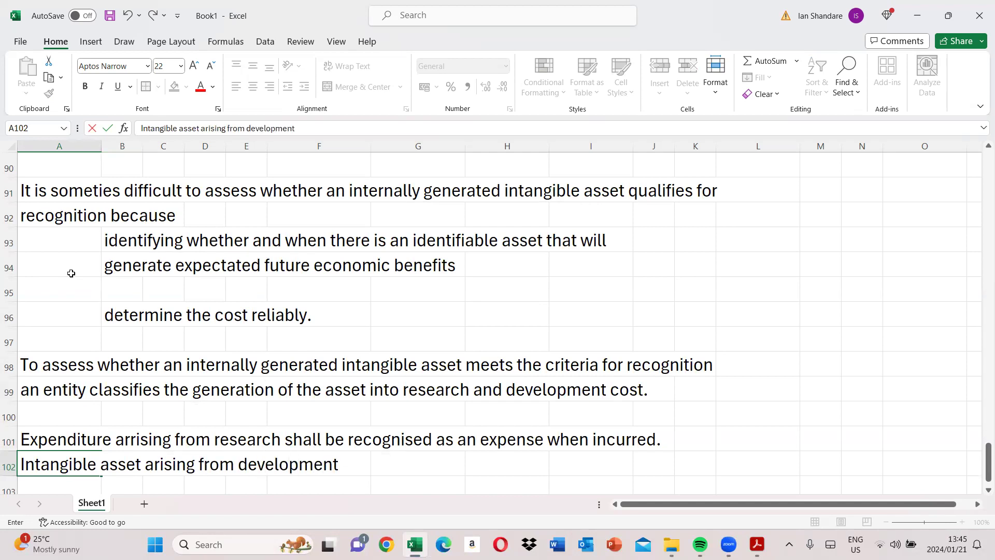
key("BackSpace")
type("kk")
key("BackSpace")
key("BackSpace")
type("ll be")
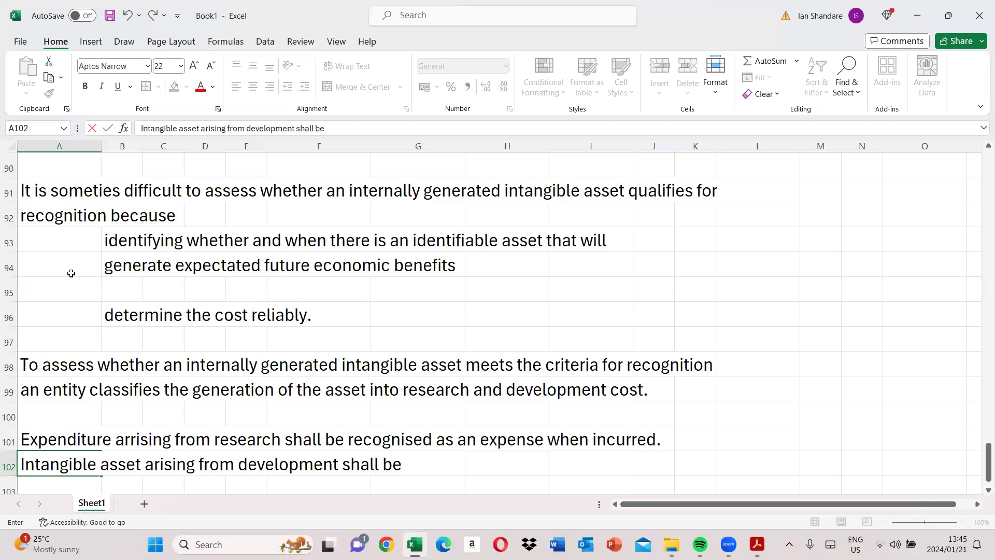
type(" recognised")
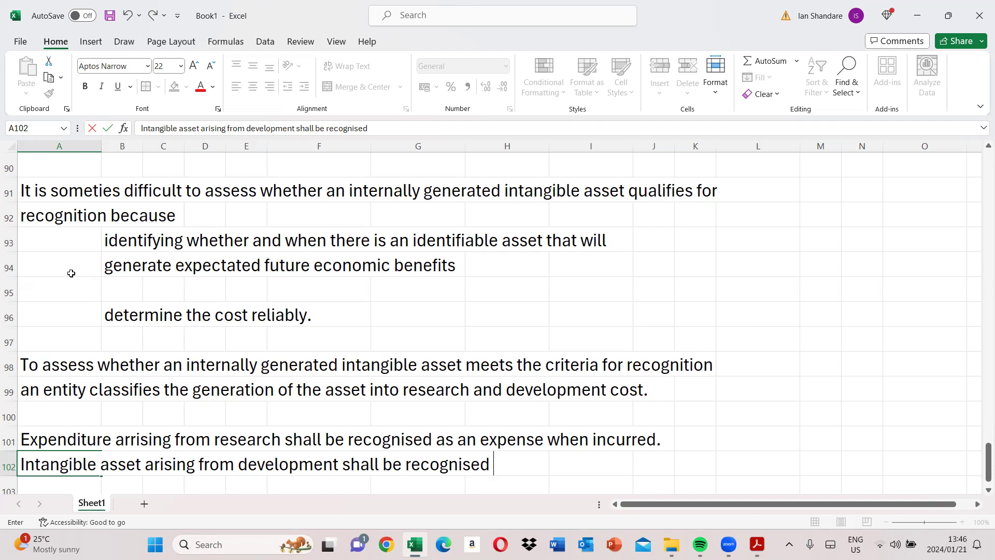
type("if and o")
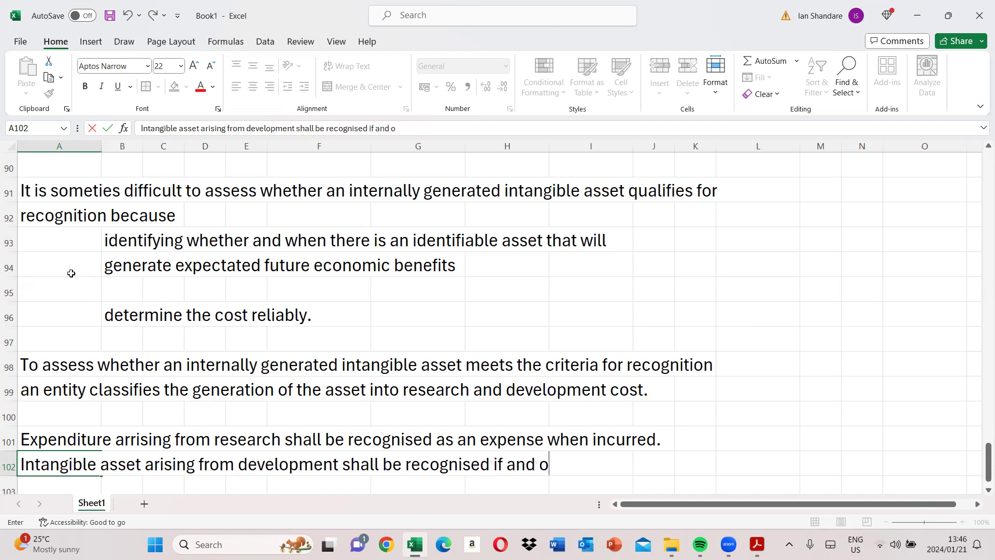
type("nly if and")
key("BackSpace")
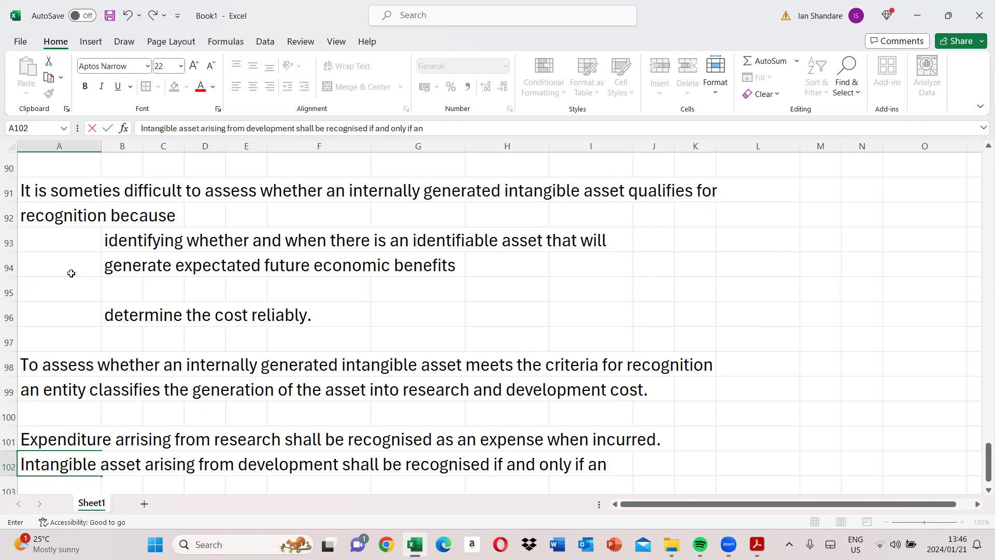
type("entity c")
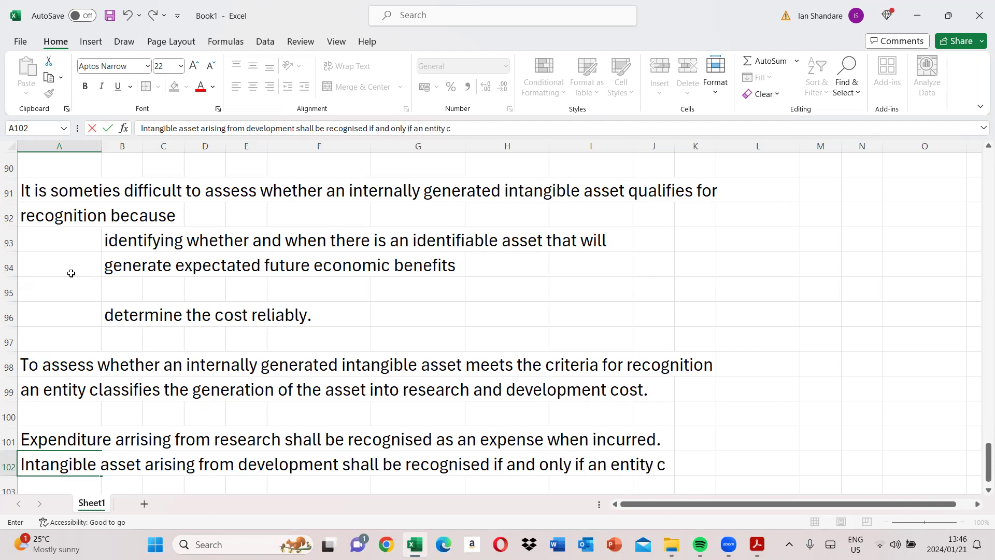
type("an demonstra")
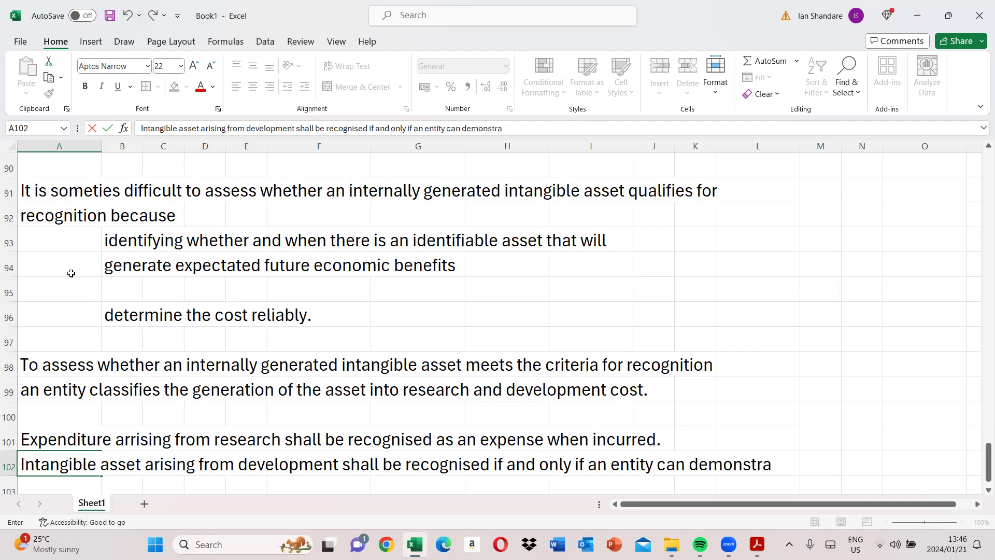
type("te the")
key("Return")
Complete the development recognition sentence with "following:" in cell A103
type("fo")
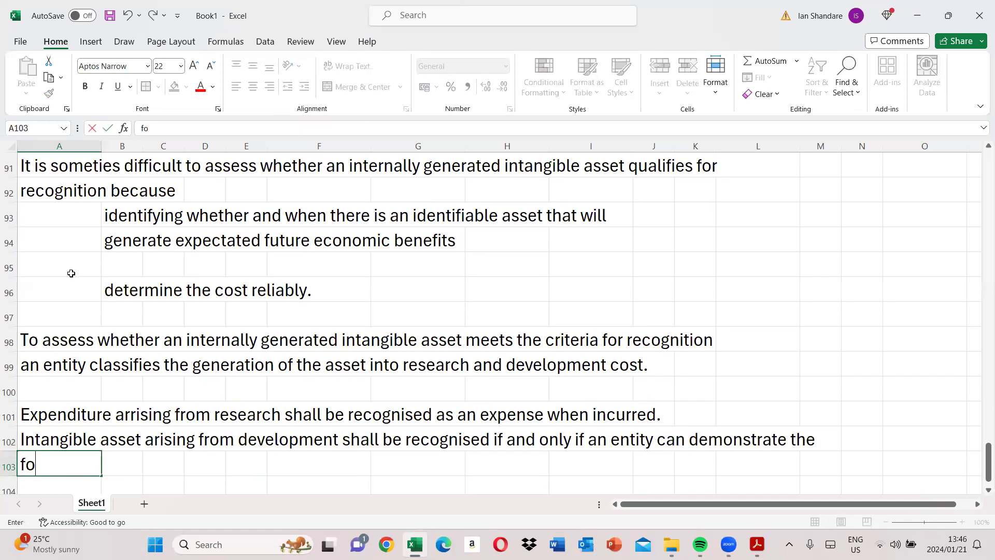
type("llowing ")
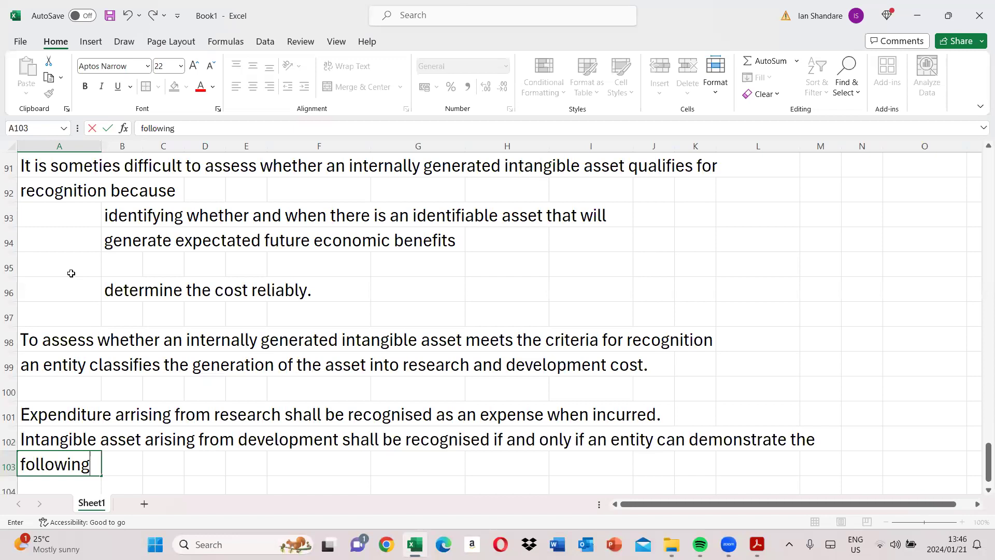
type(":")
key("Return")
key("Return")
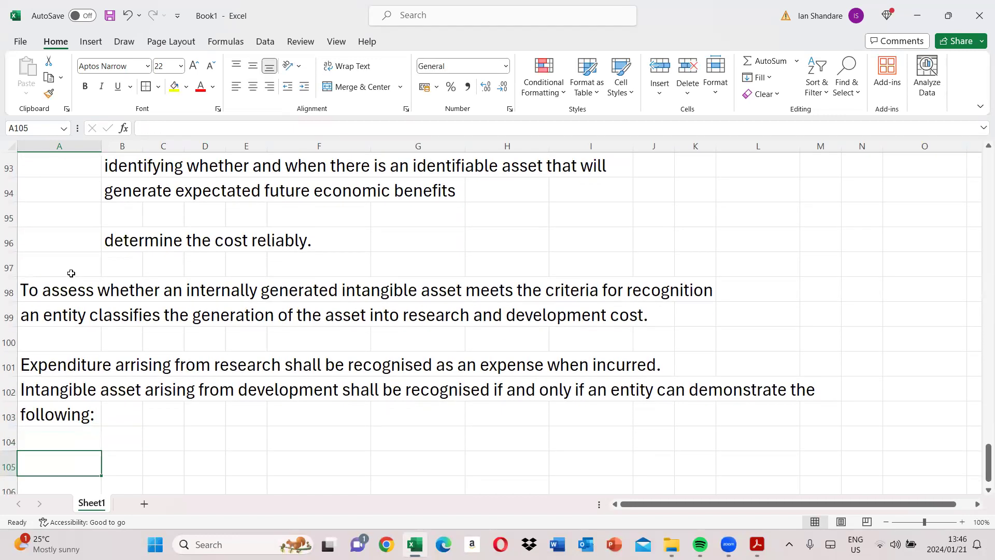
Enter the first development criterion, "technical feasibility", in cell A104 directly below the sentence
key("Up")
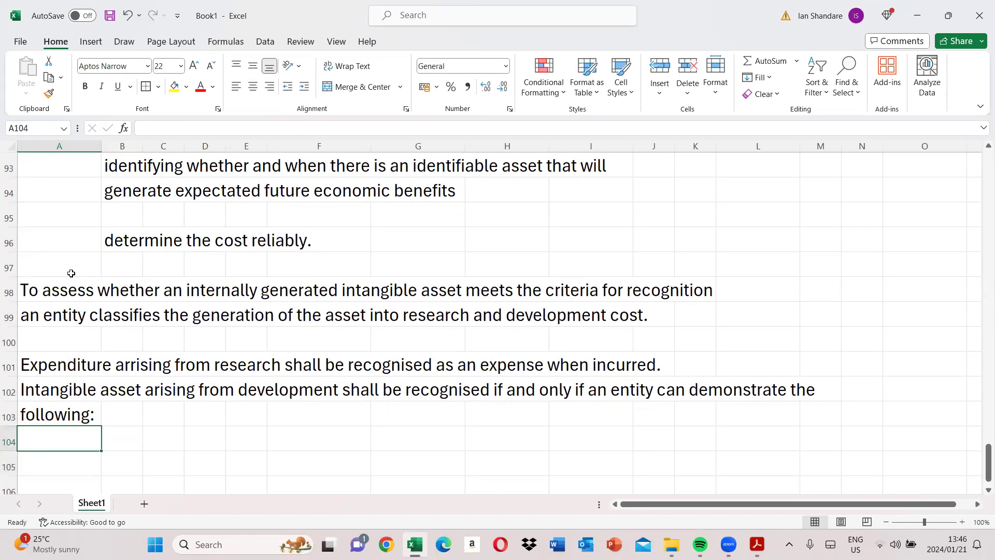
type("technical")
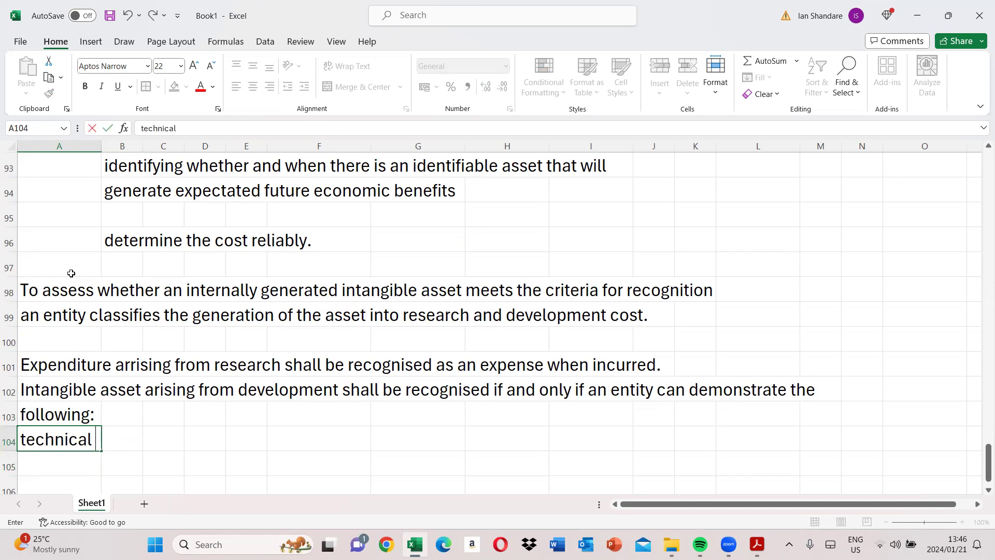
type(" feasib")
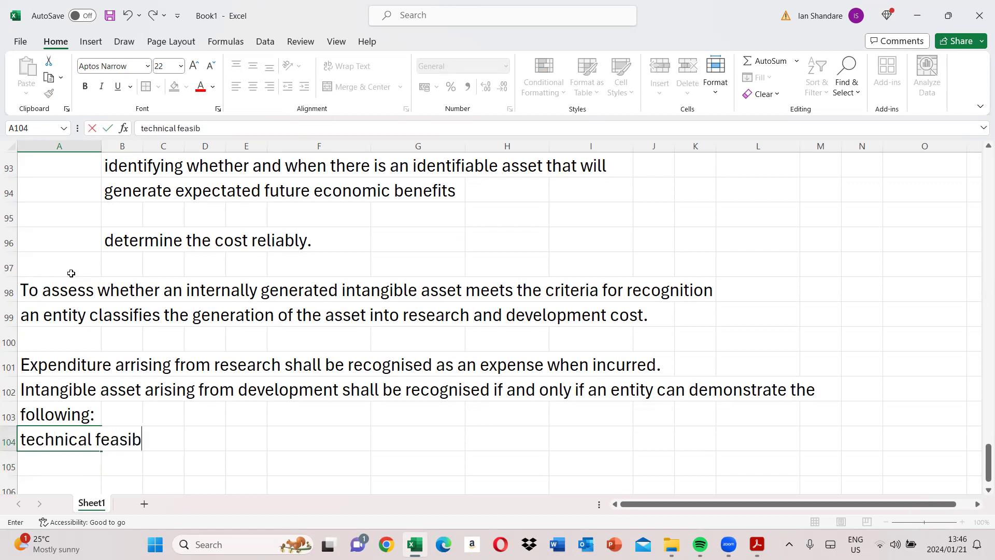
type("ility")
key("Return")
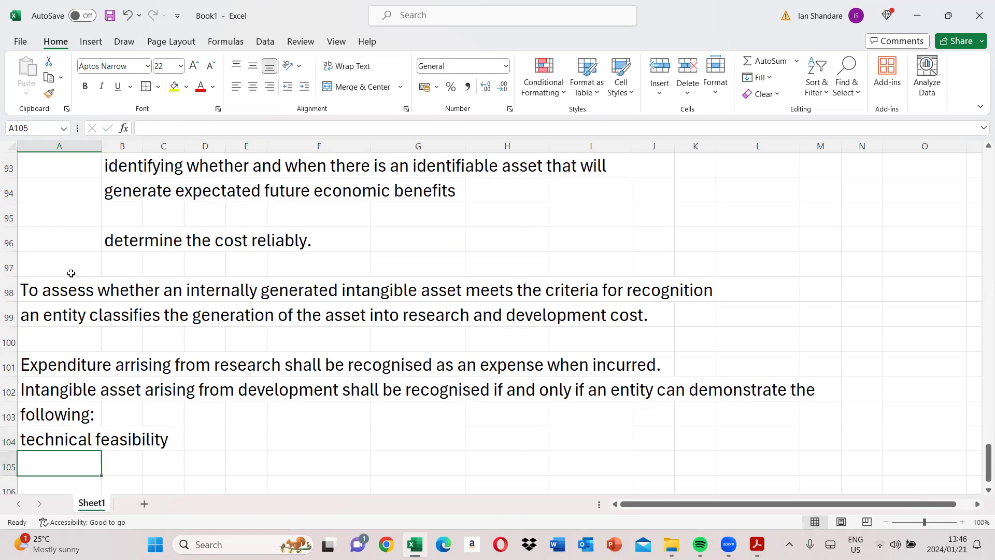
Enter the second development criterion, "its intention to complete the intangible asset", in cell A105
type("in")
key("BackSpace")
key("BackSpace")
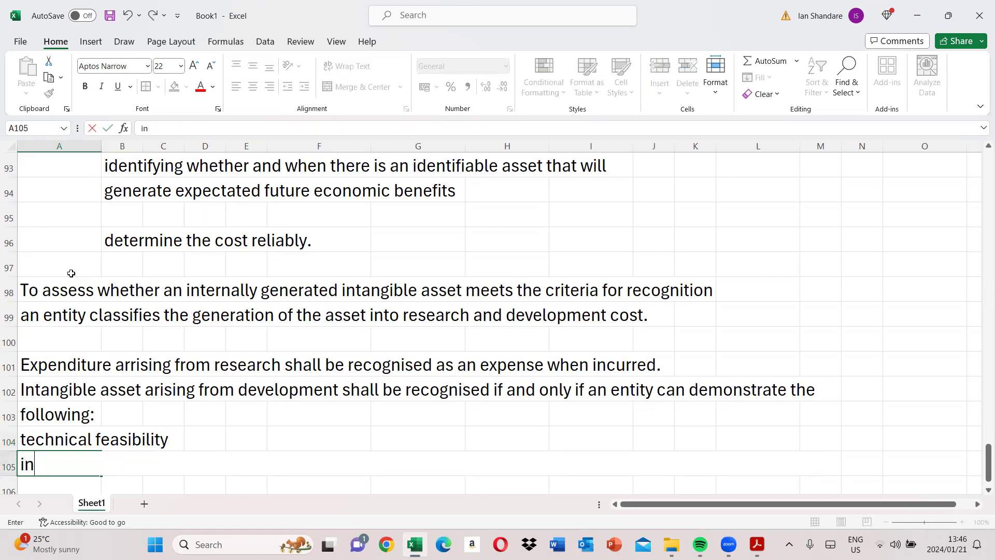
type("ts intenti")
type("on t")
type("o")
key("BackSpace")
type("to complete the intangible asset")
key("Return")
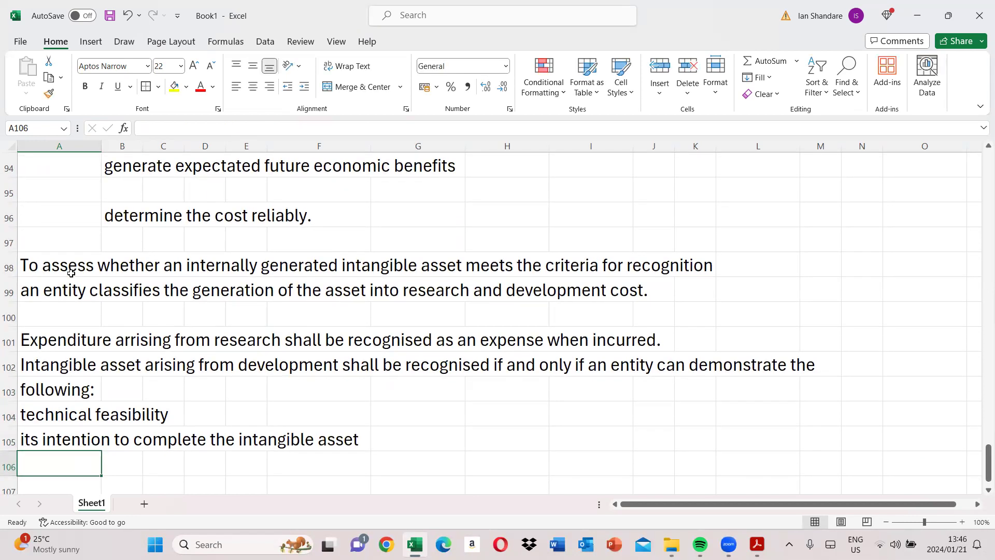
Enter the third development criterion, "how the intangible asset will generate probable future economic benefits", in cell A106
type("how the i")
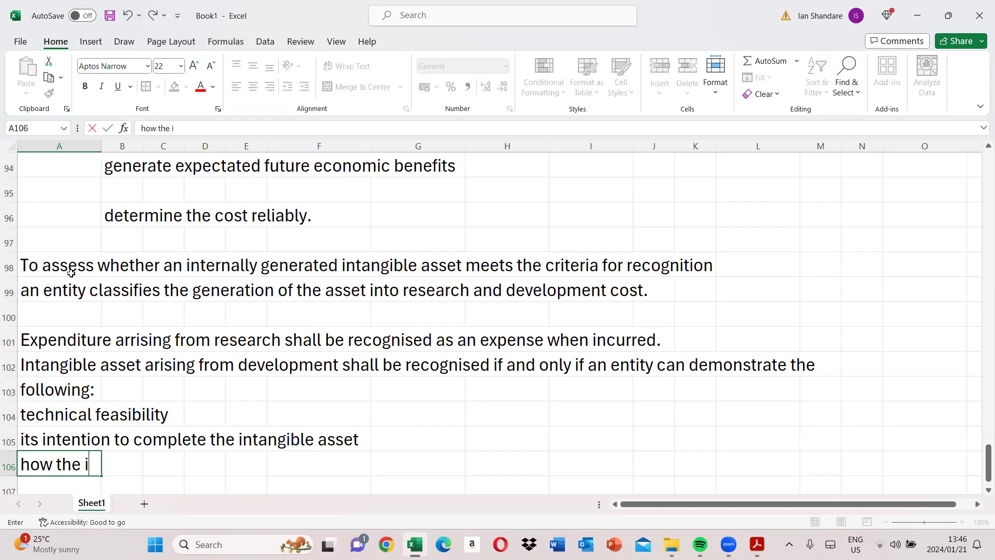
type("ntangible a")
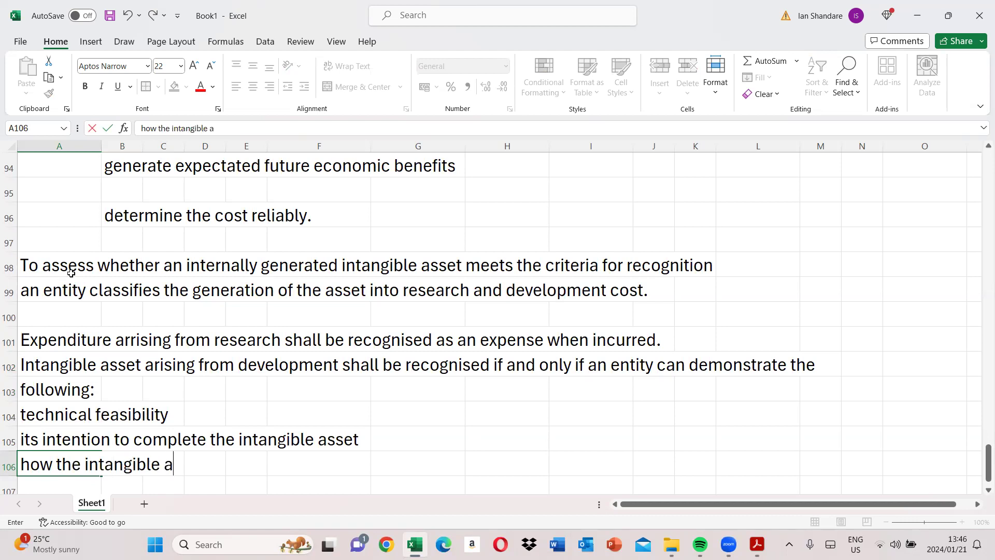
type("sset will")
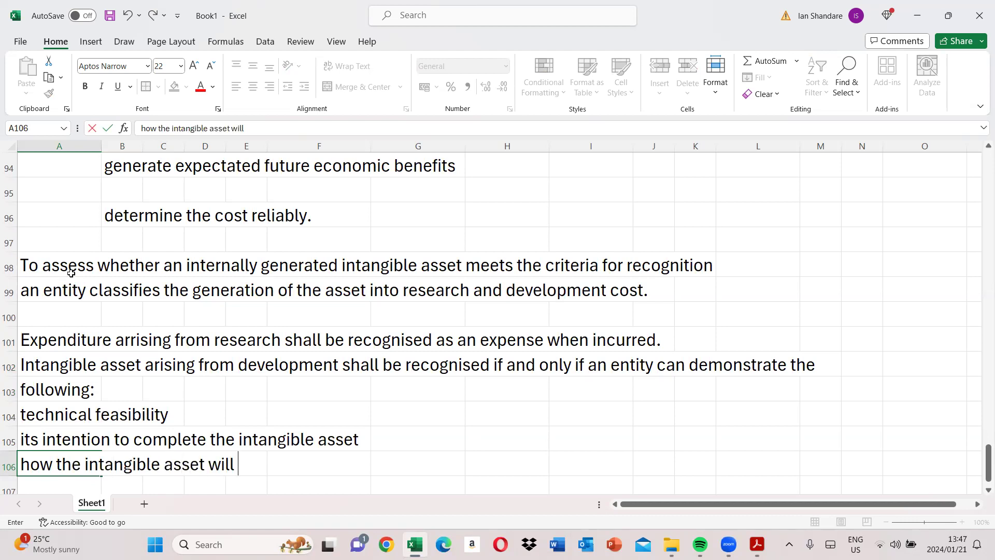
type(" generate")
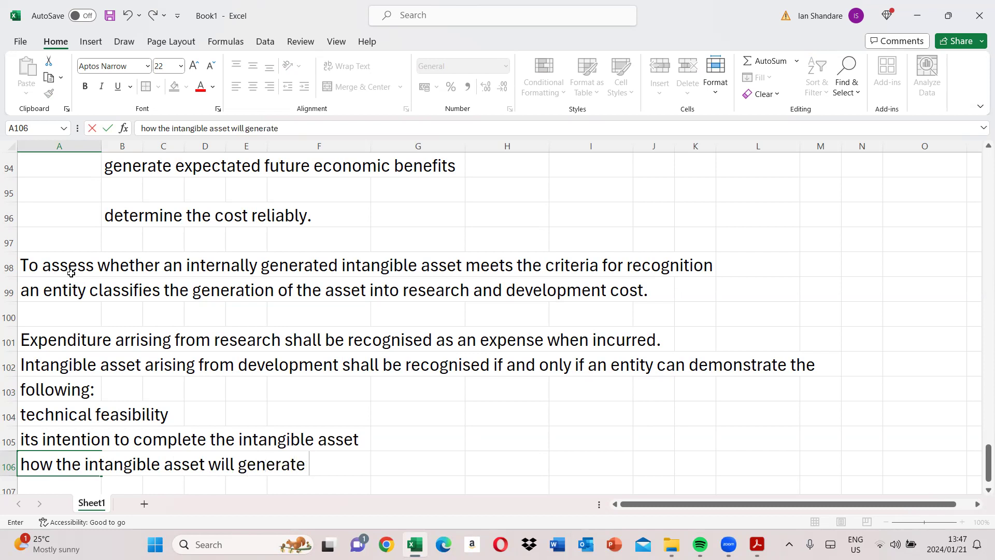
type("probab")
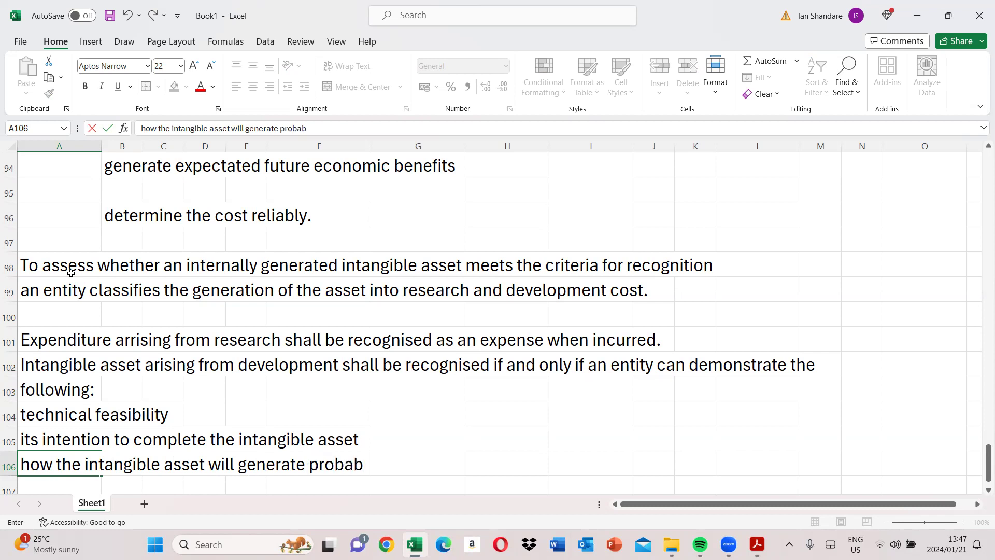
type("le future e")
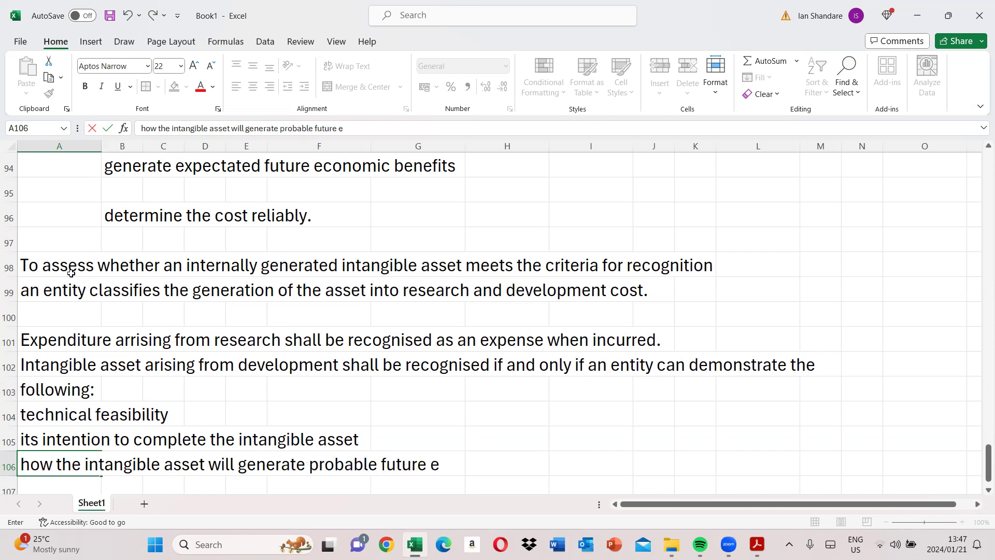
type("conomic benefits")
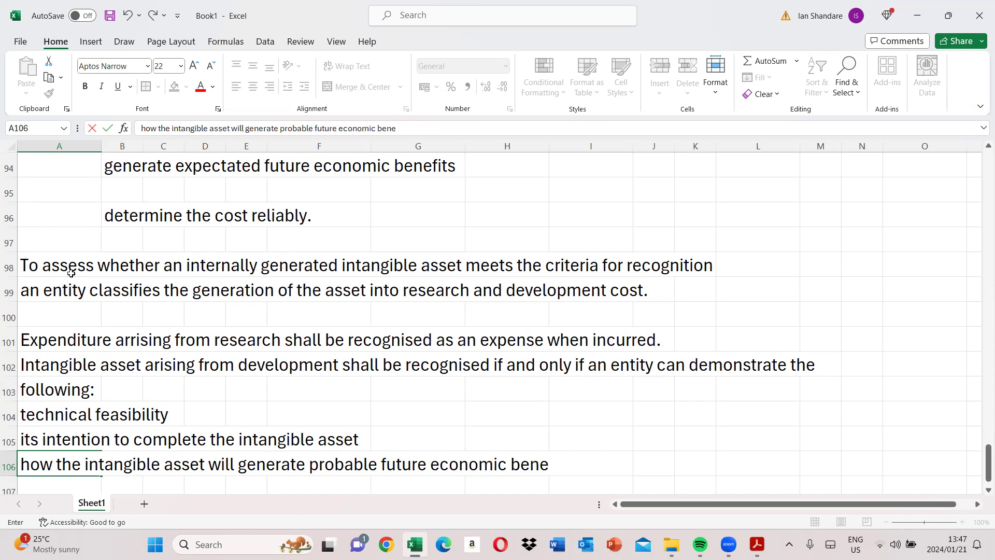
key("Return")
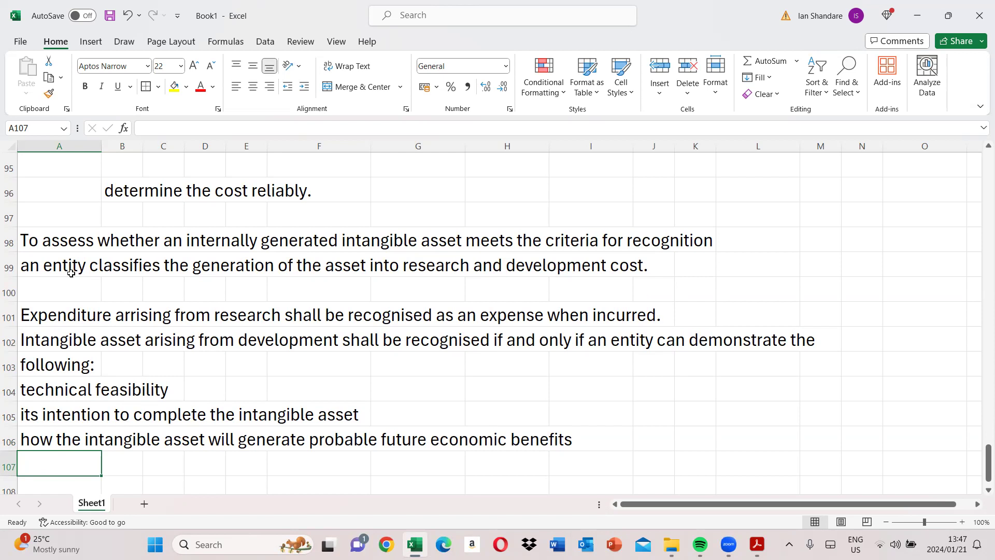
Enter the fourth development criterion, "availability of technical, financial and other resources to complete the development", in cell A107
type("av")
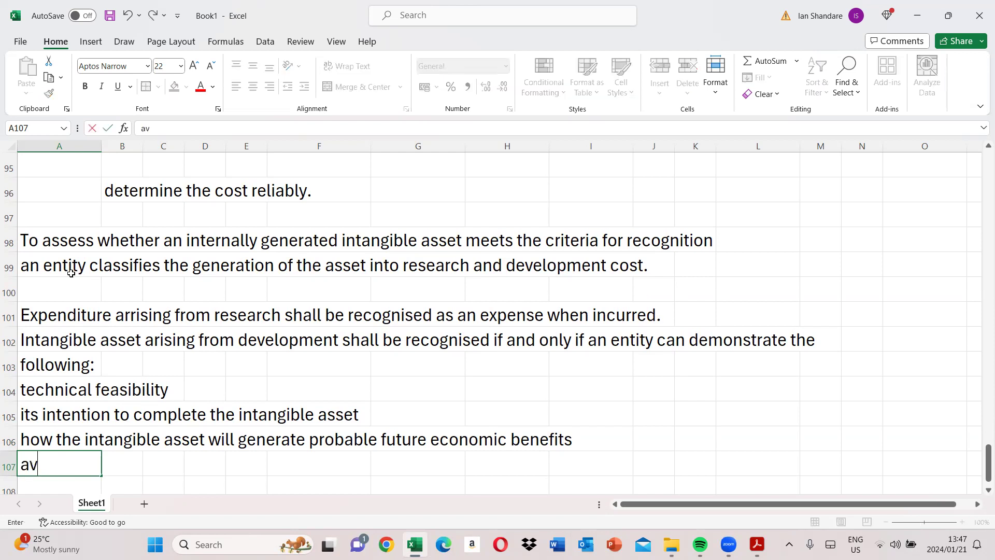
type("ailability")
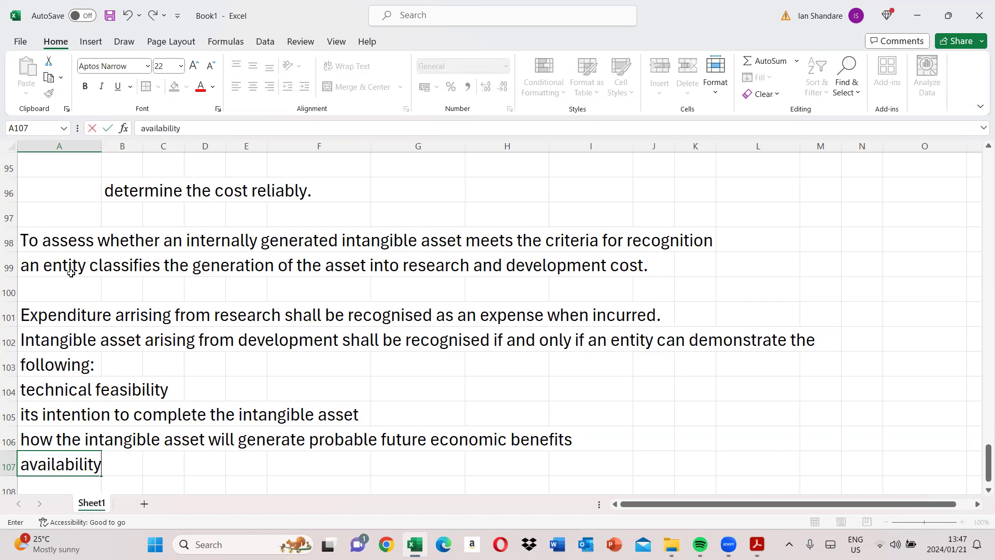
type(" of technical")
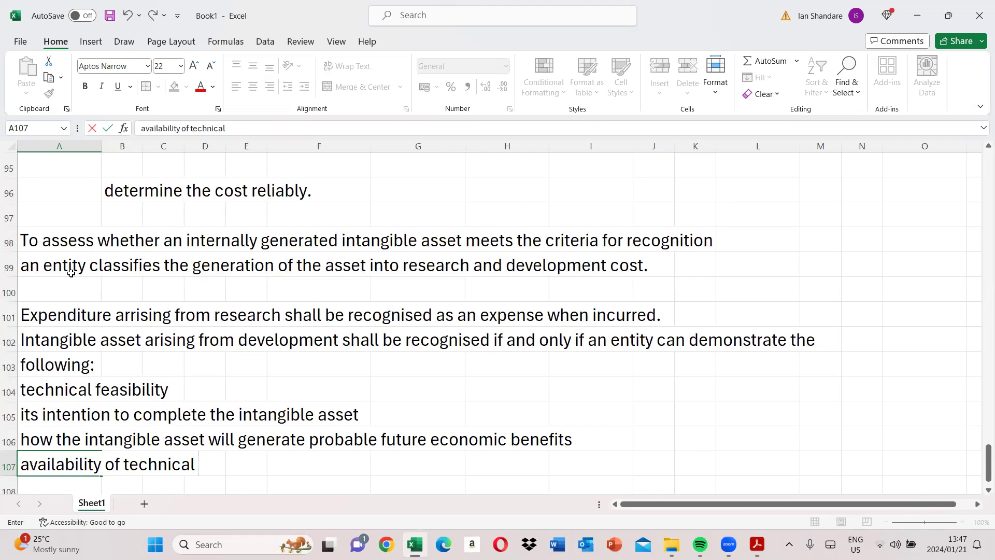
type(", financial and o")
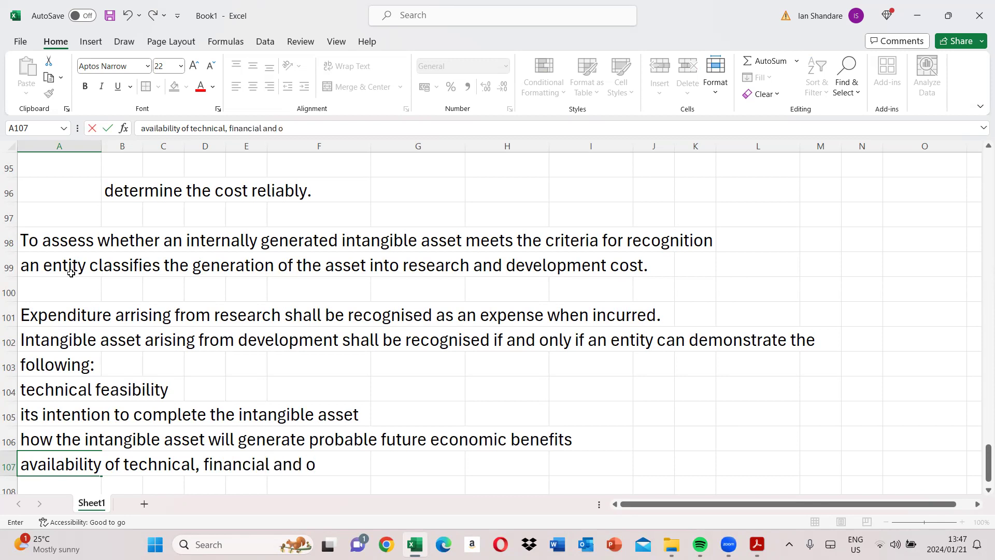
type("ther reso")
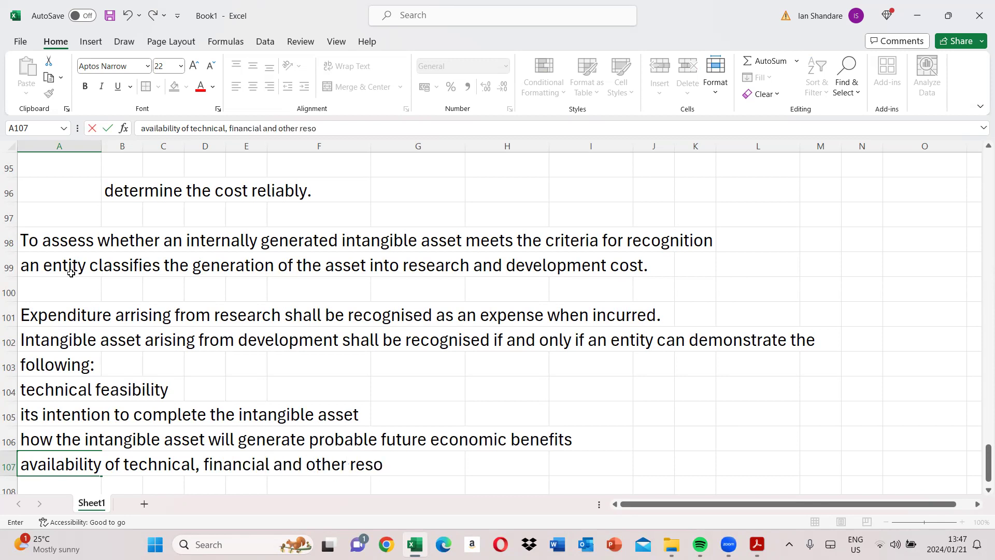
type("urces to complete ")
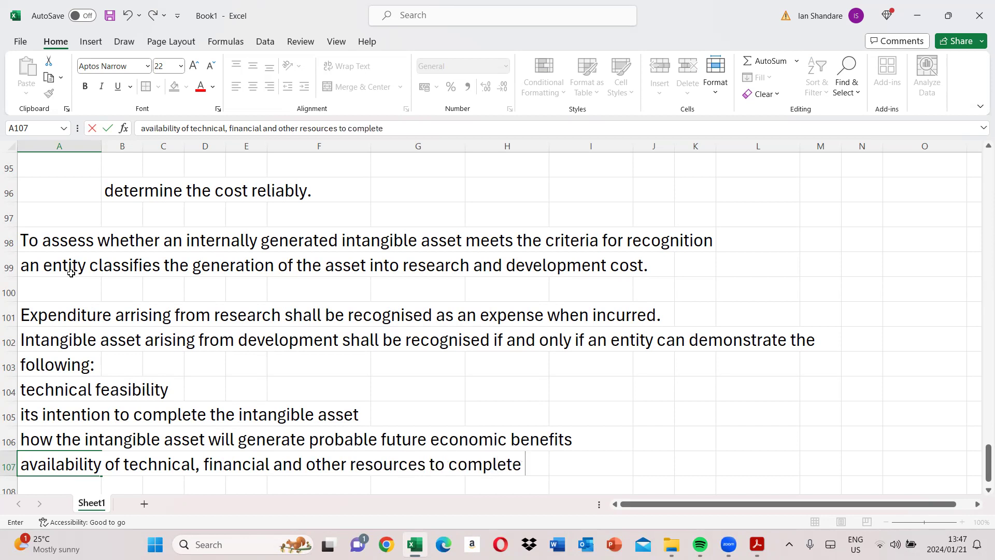
type("the development")
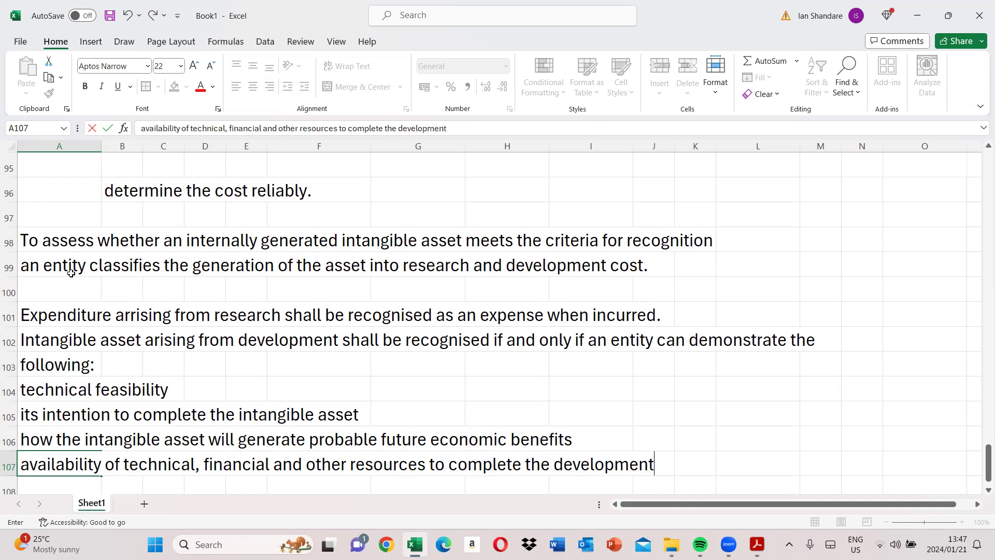
key("Return")
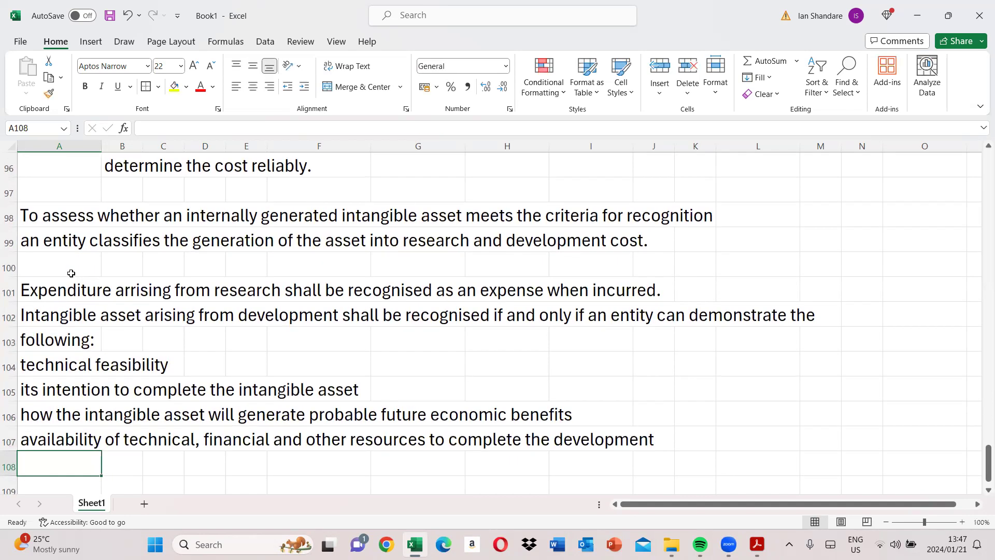
Enter the last criterion, "Its ability to measure reliably the expenditure attributable to intangible asset.", in cell A108, leaving a blank row before A110
type("Its ab")
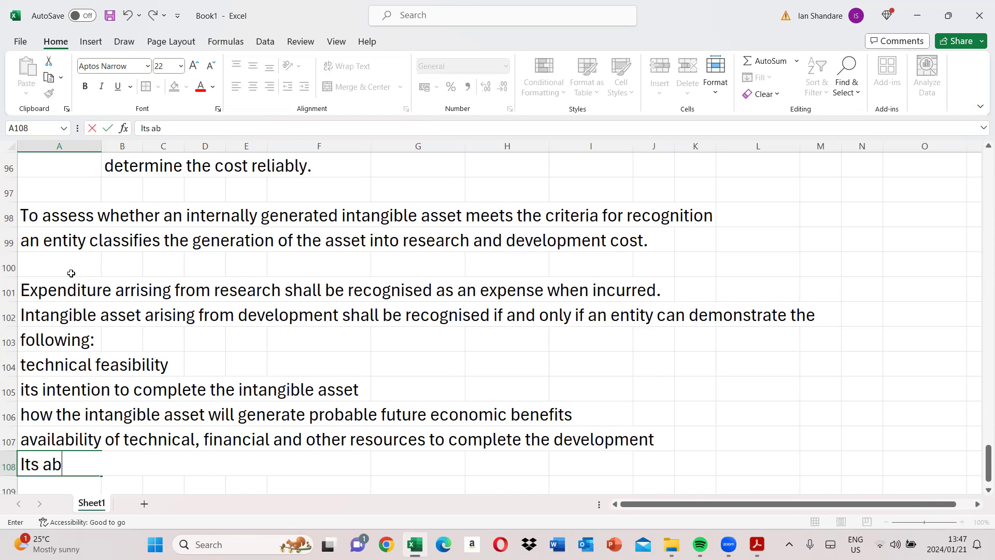
type("ility to me")
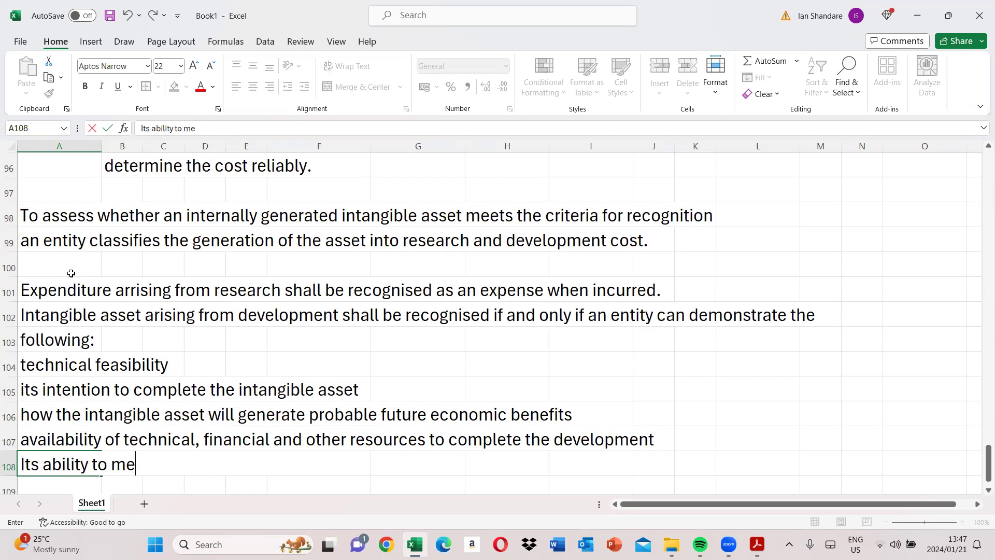
type("asure rel")
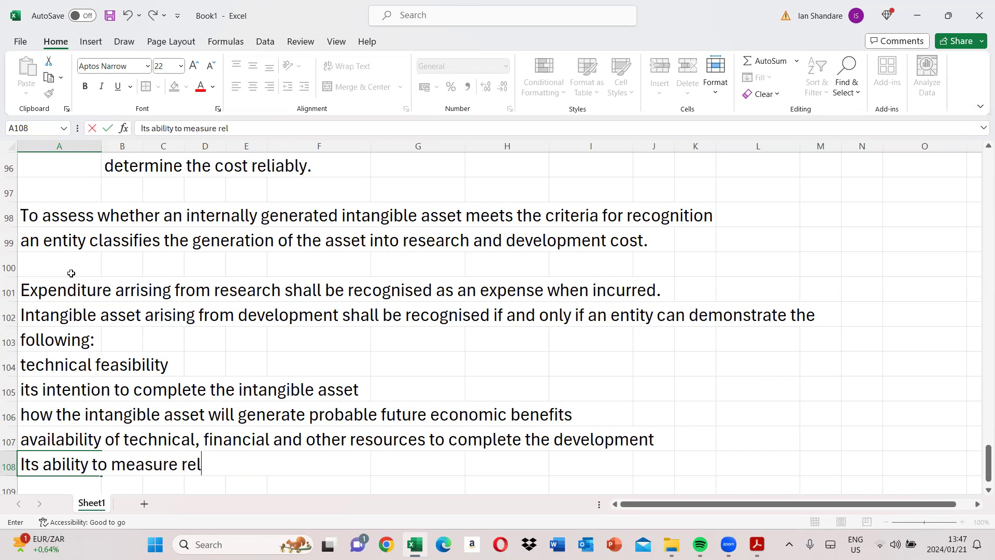
type("iably the ")
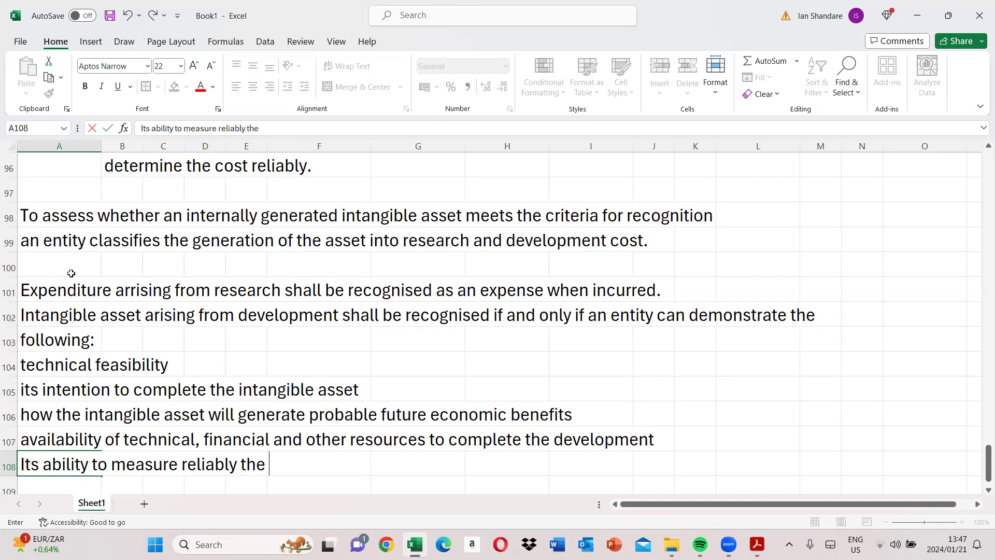
type("expendi")
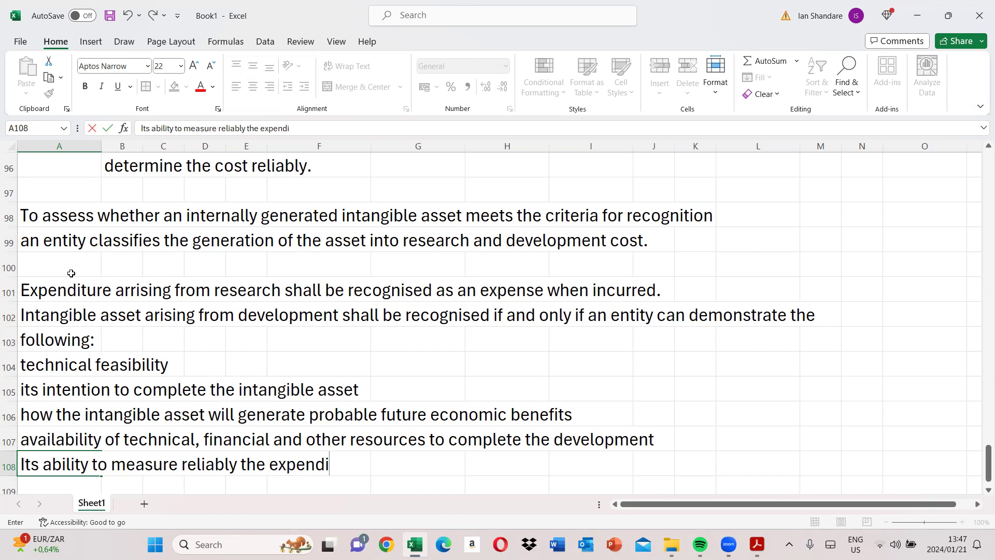
type("ture attributab")
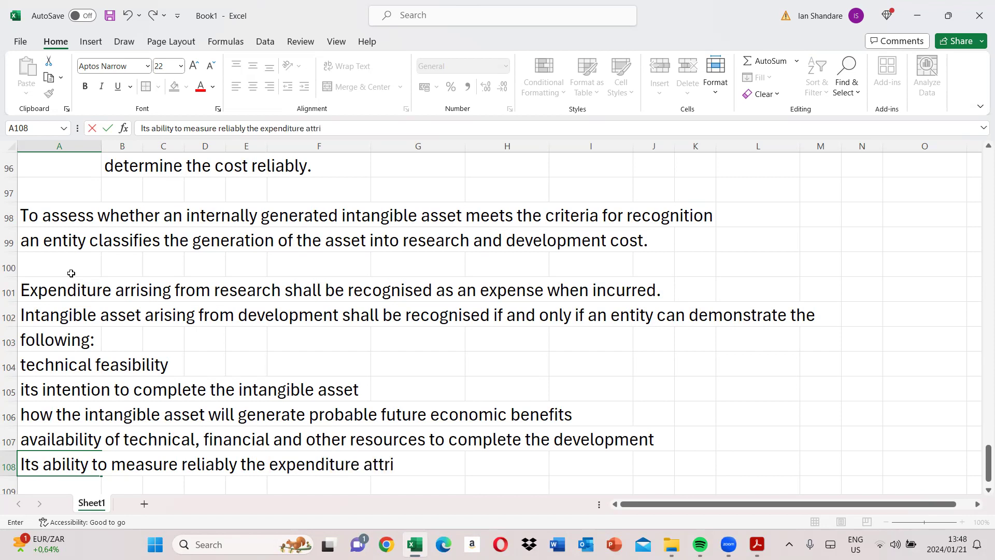
type("to")
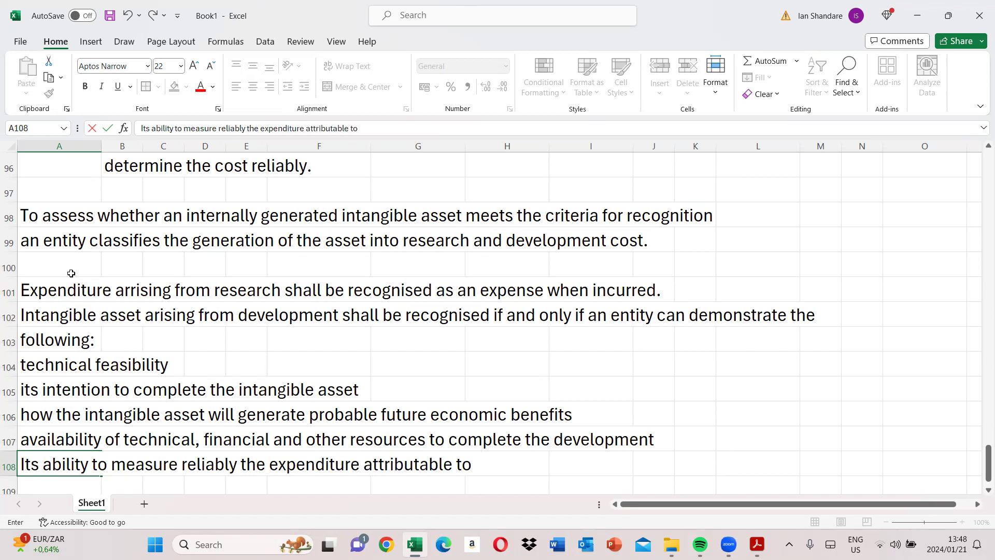
type(" intangib")
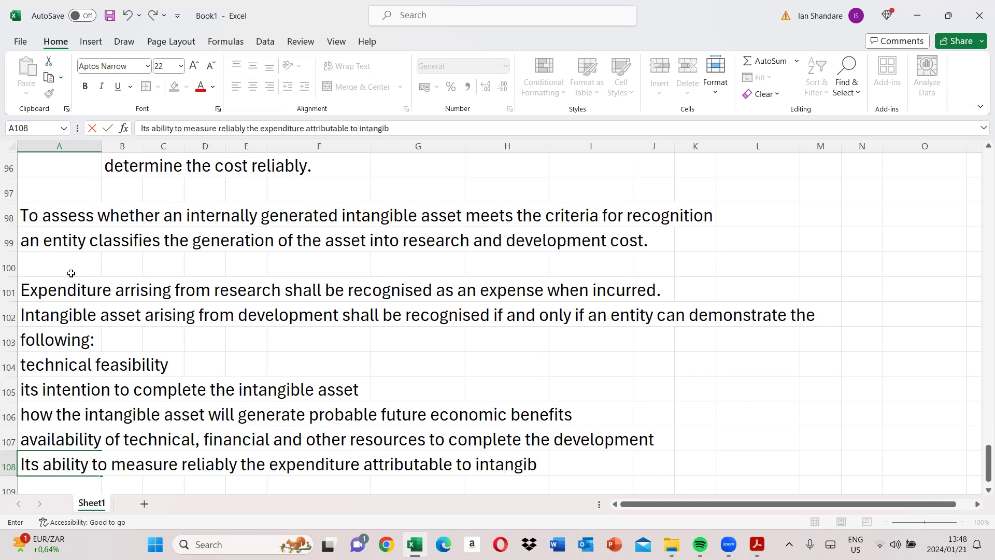
type("le asset.")
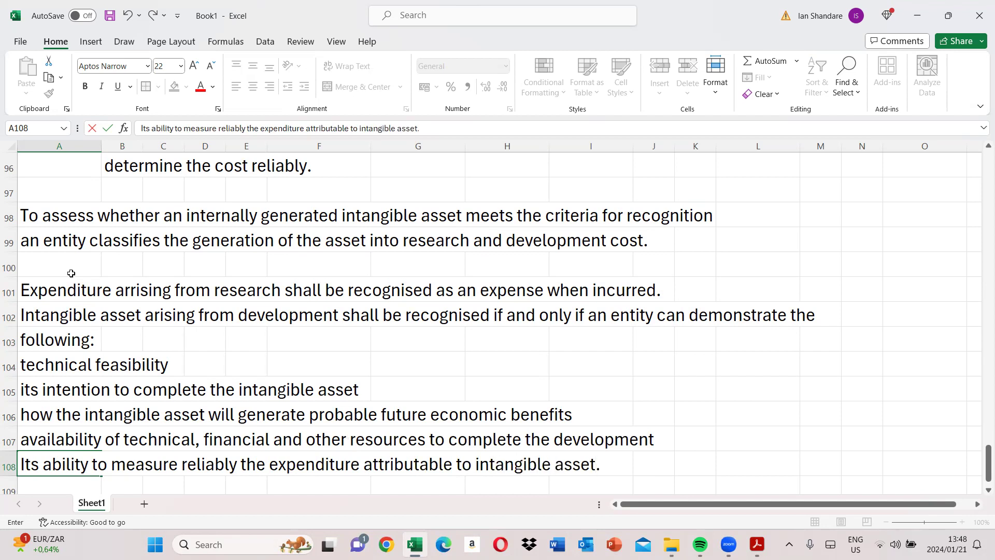
key("Return")
key("Return")
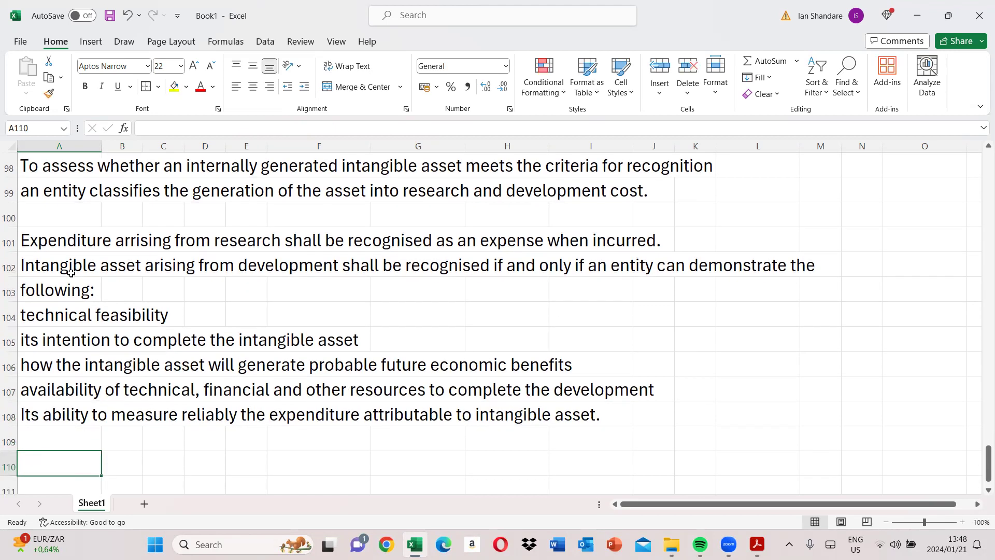
left_click(71, 273)
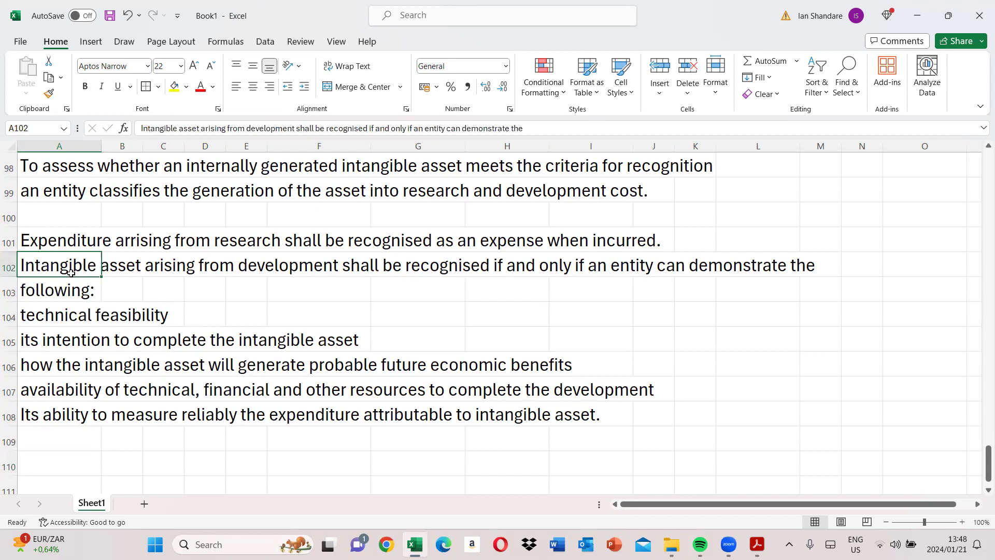
left_click(56, 453)
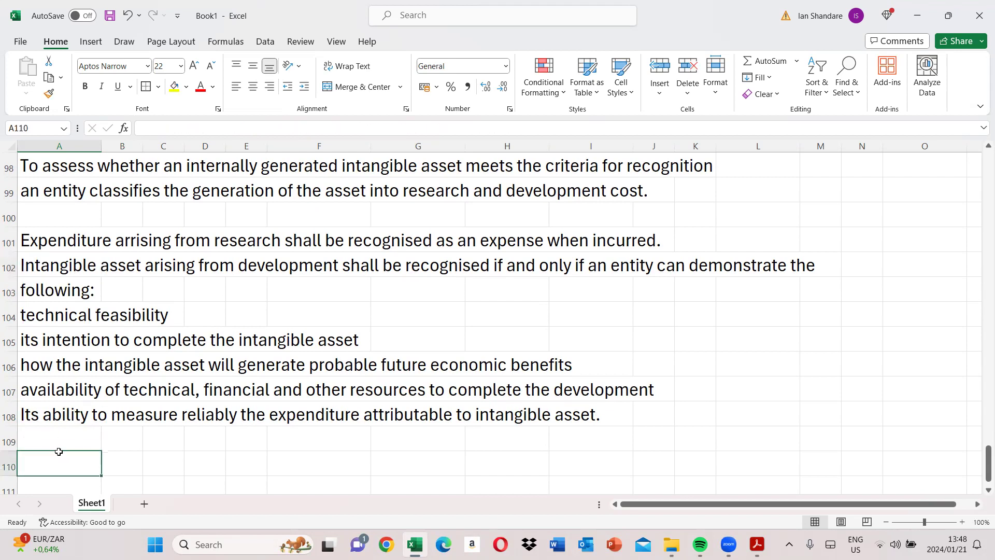
Switch to the exam PDF in Acrobat and examine the part (c) requirement and the table of costs incurred for the 2023 financial year
left_click(757, 545)
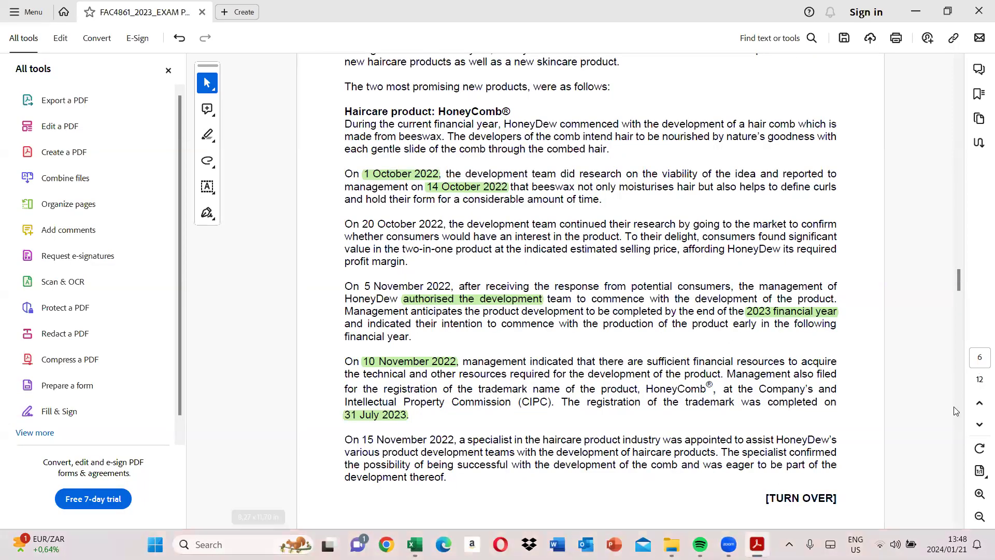
scroll(956, 423, "down", 15)
scroll(957, 422, "down", 20)
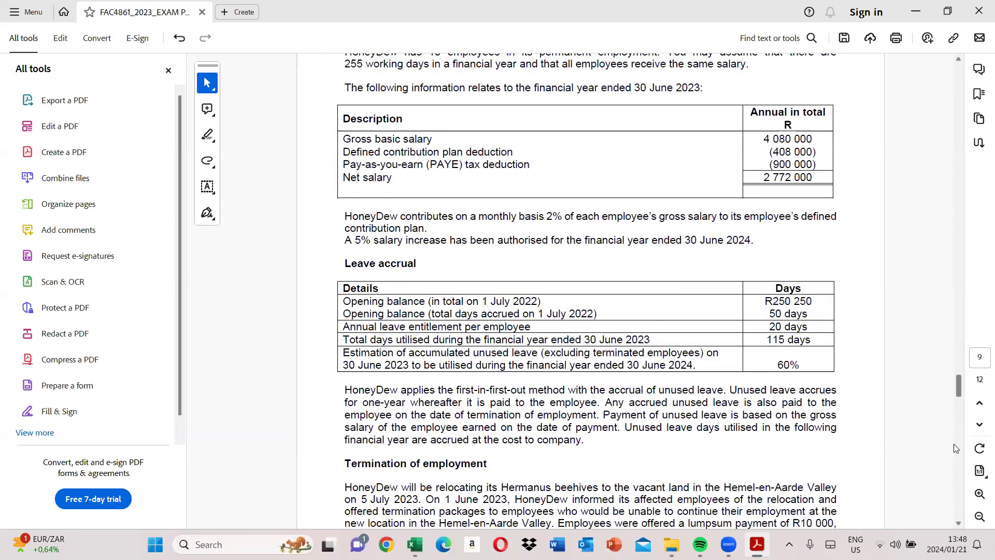
scroll(956, 451, "down", 20)
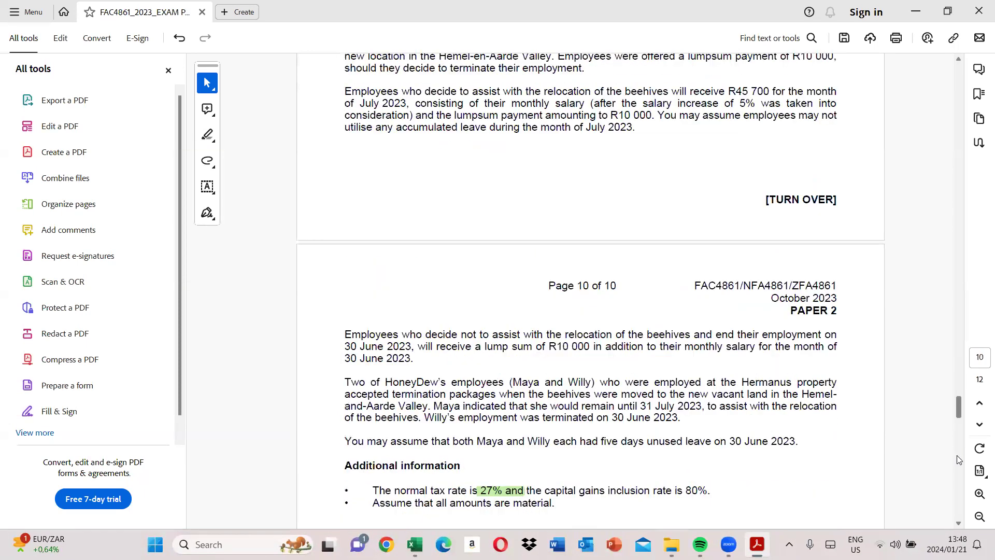
left_click(957, 501)
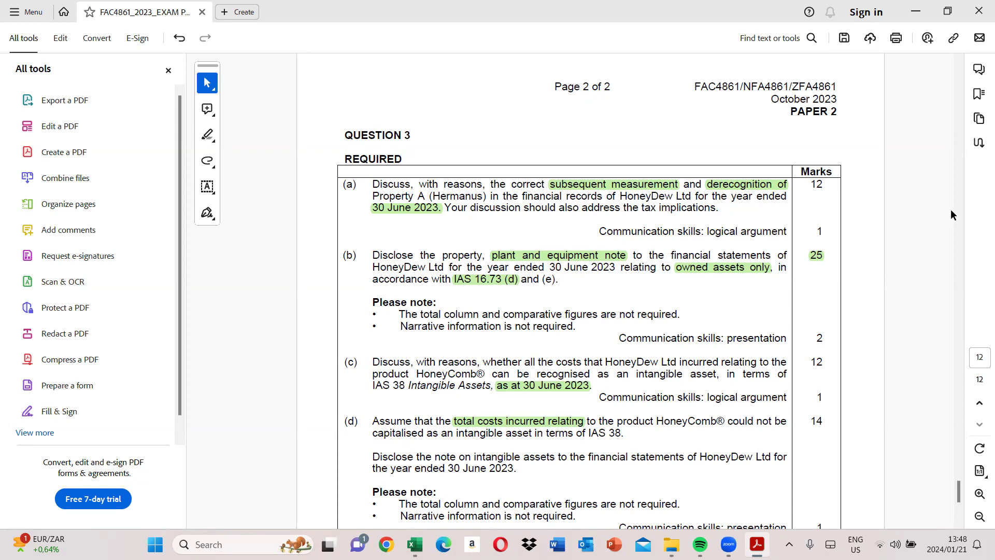
scroll(957, 203, "up", 20)
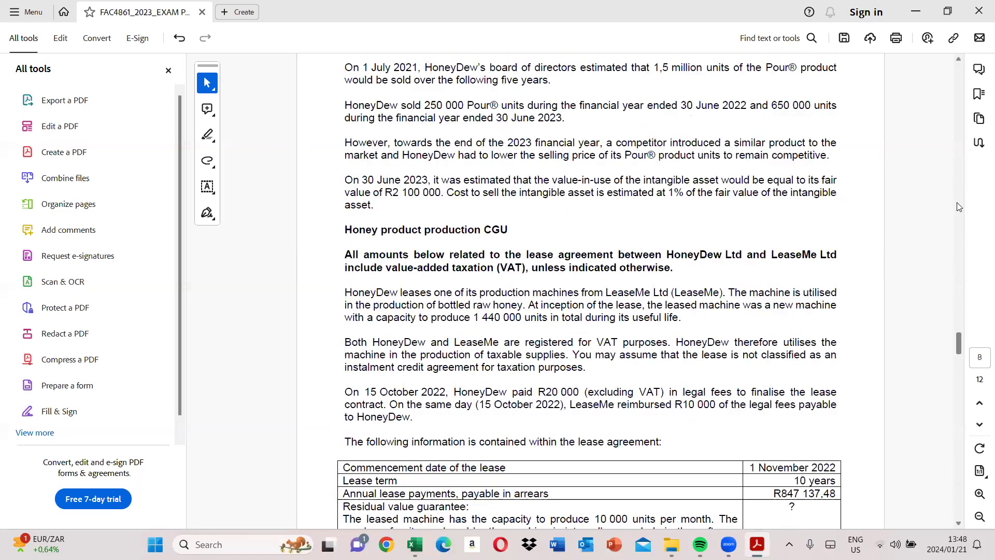
scroll(957, 206, "up", 5)
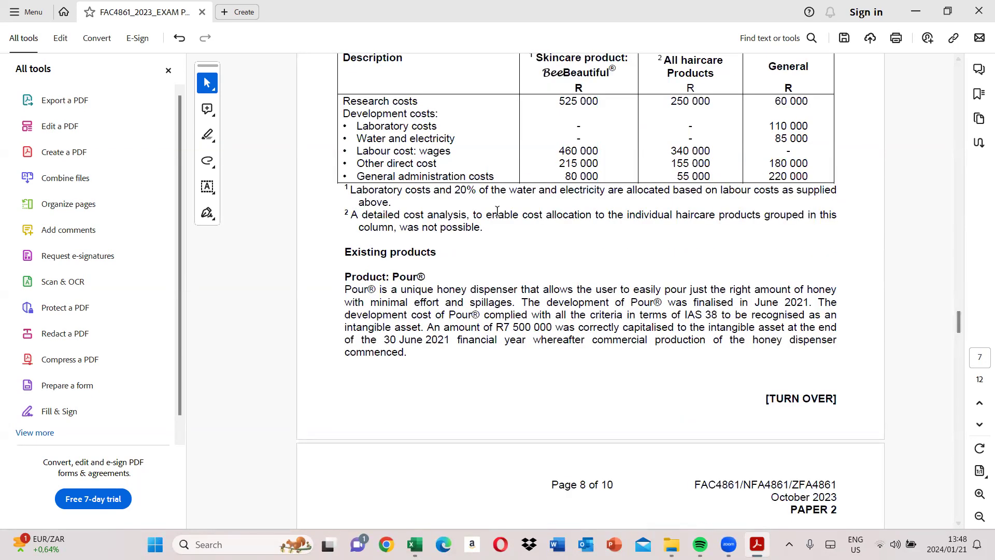
scroll(497, 212, "up", 3)
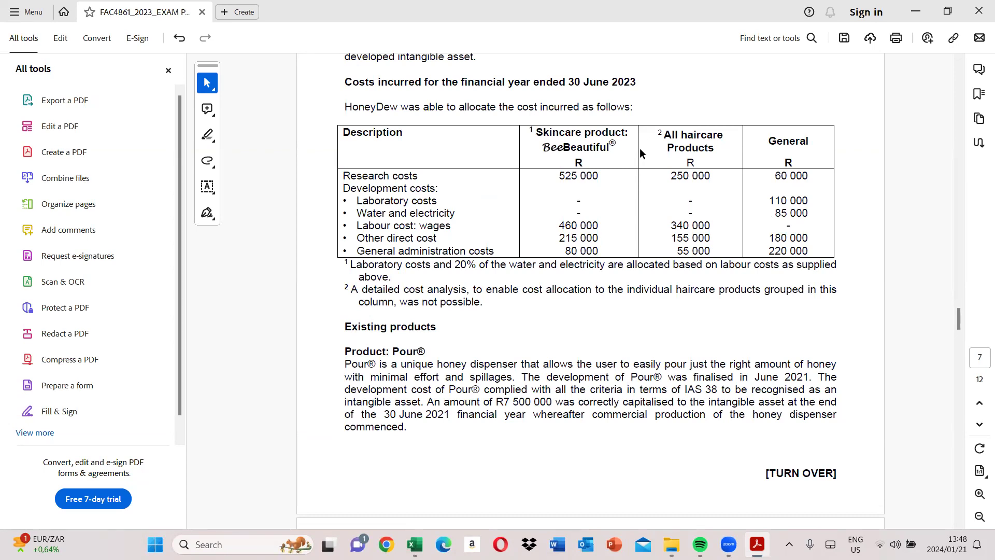
Examine the HoneyComb scenario in the exam PDF, from the cost table back through the dated development events to "Newly developed products"
left_click(958, 60)
left_click(959, 60)
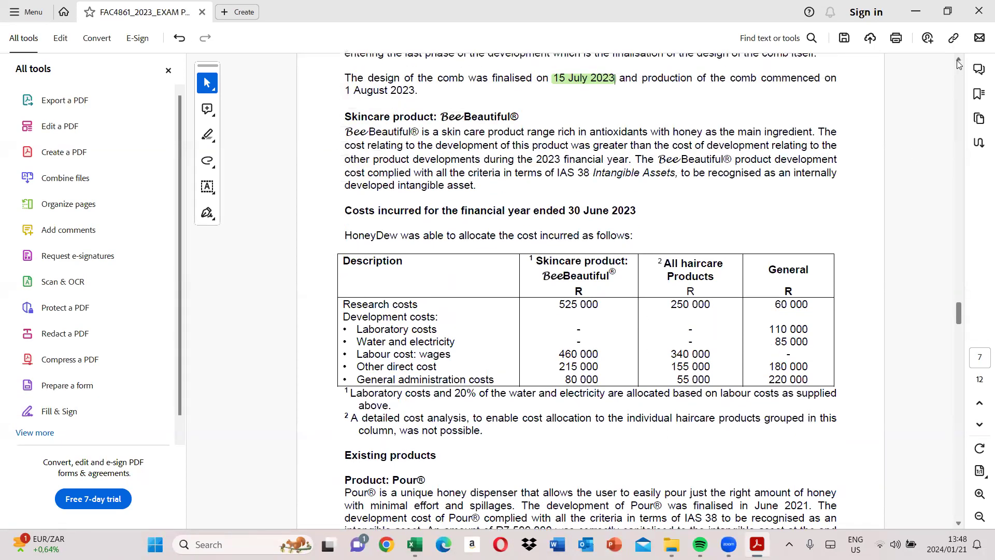
left_click(959, 61)
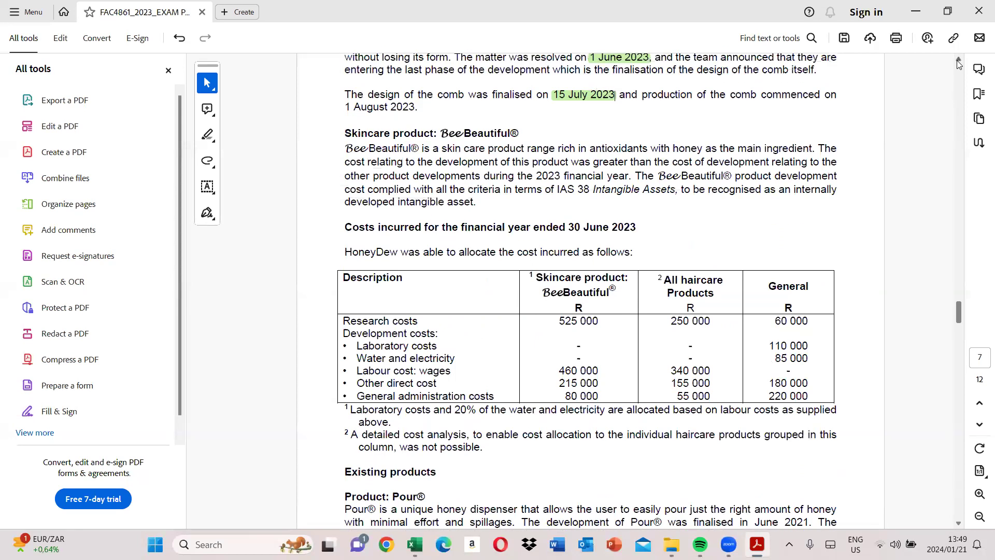
left_click(958, 60)
left_click(959, 60)
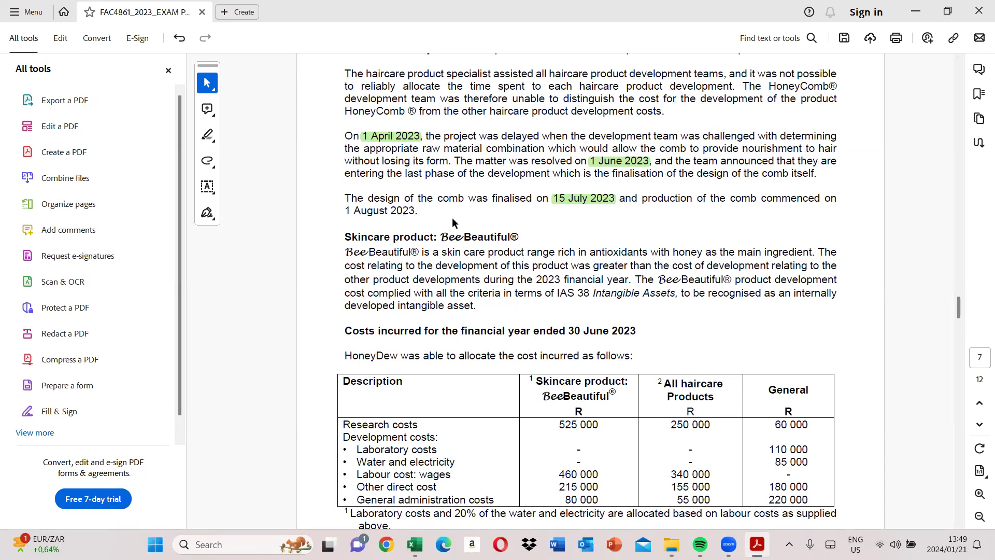
left_click(958, 60)
scroll(958, 62, "up", 5)
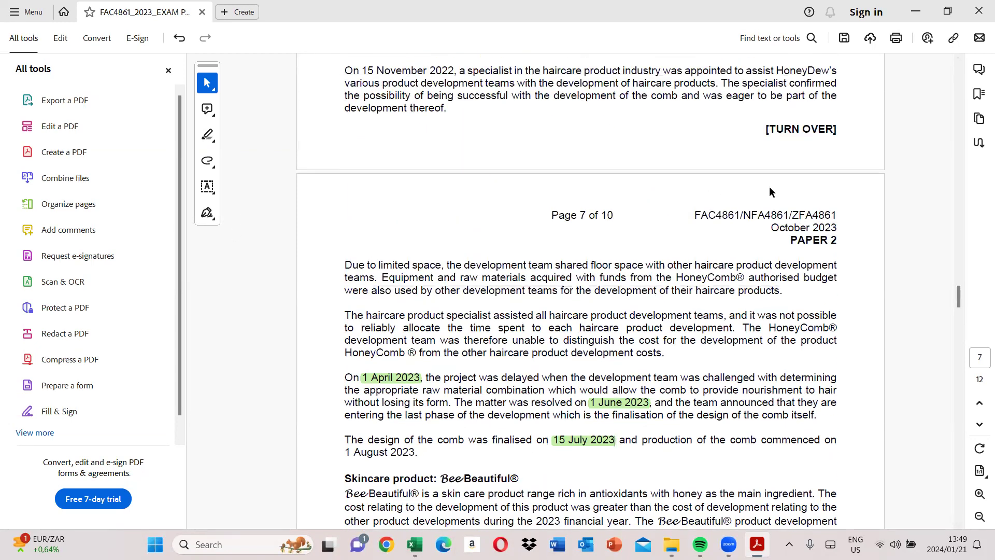
left_click(959, 60)
scroll(959, 62, "up", 5)
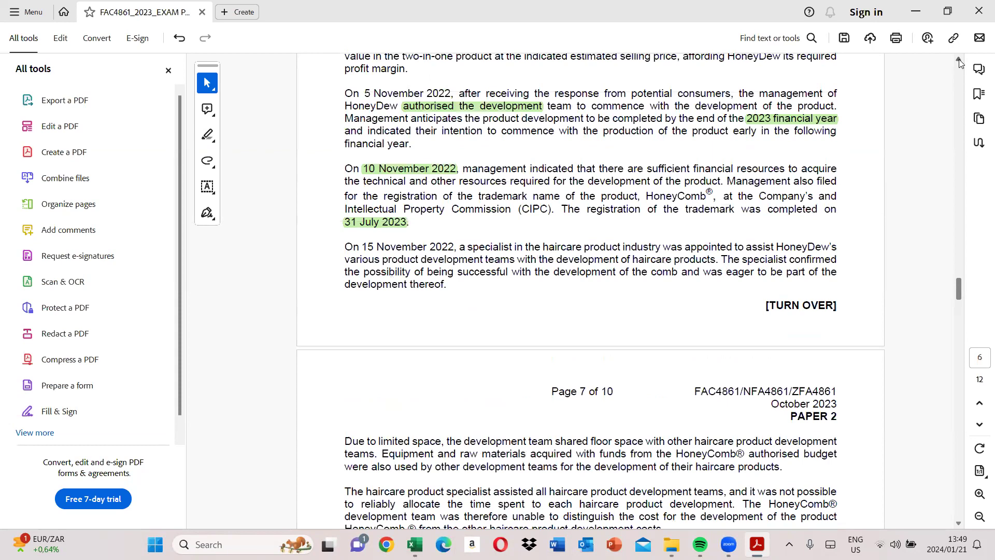
scroll(959, 62, "up", 1)
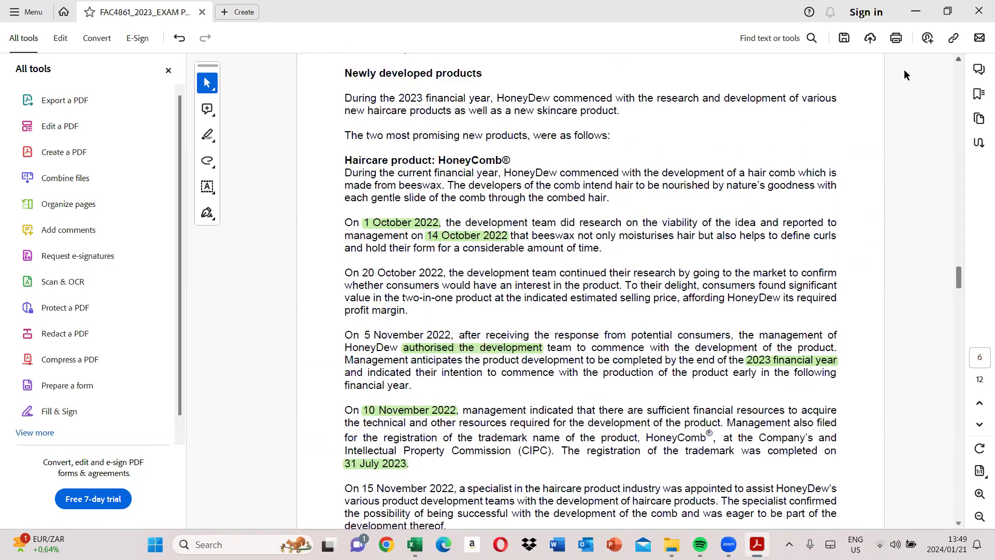
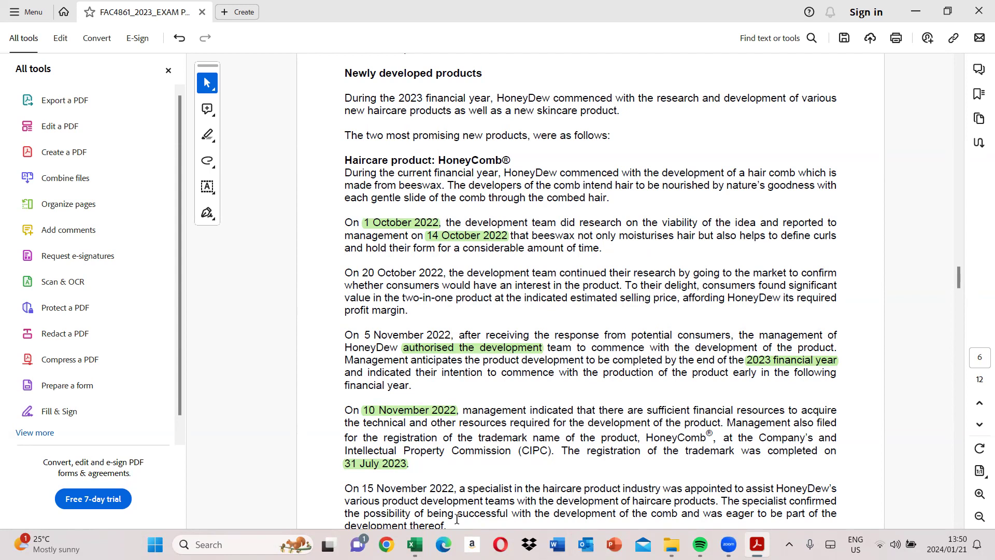
Switch to the Excel workbook and review the research expense rule in A101 and the development criteria starting at A104
left_click(415, 544)
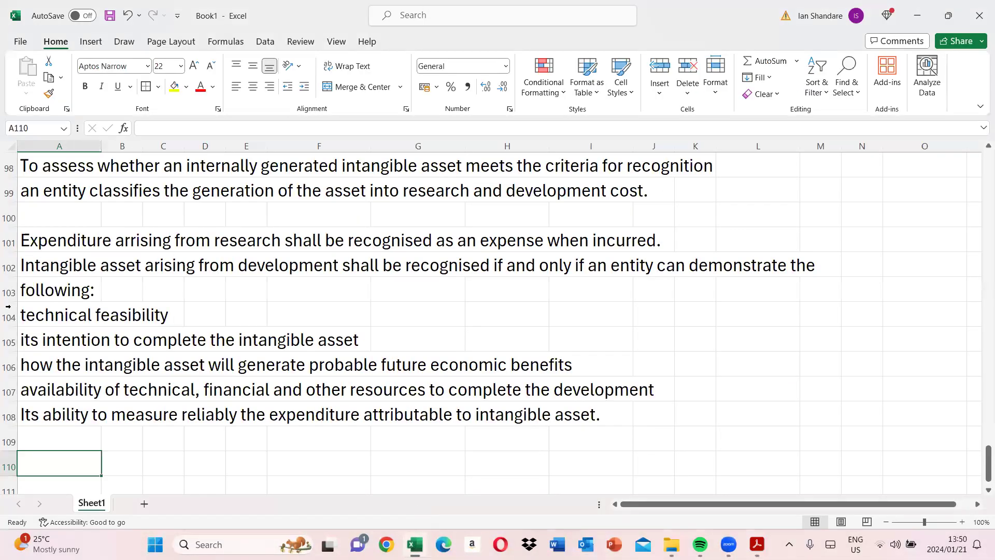
left_click(63, 260)
left_click(73, 245)
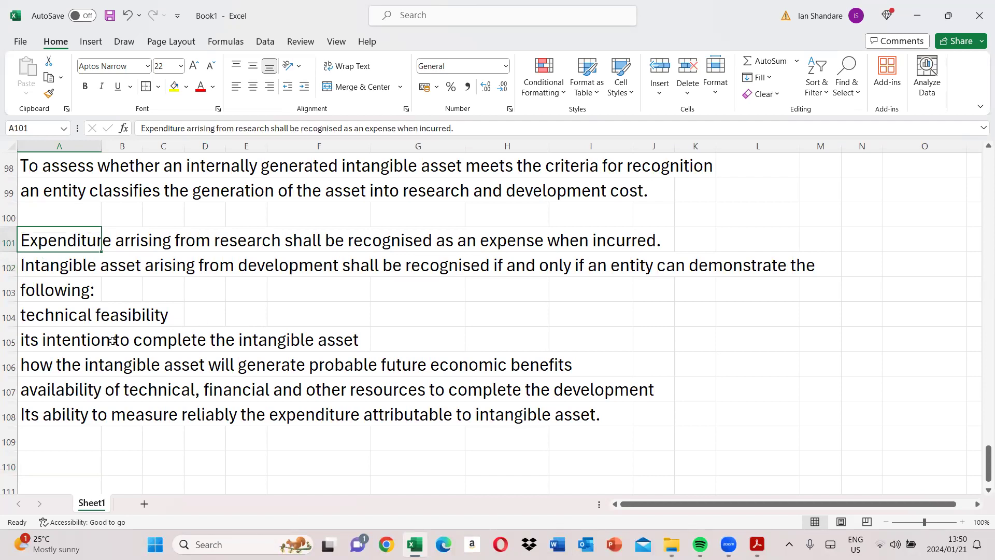
left_click(55, 322)
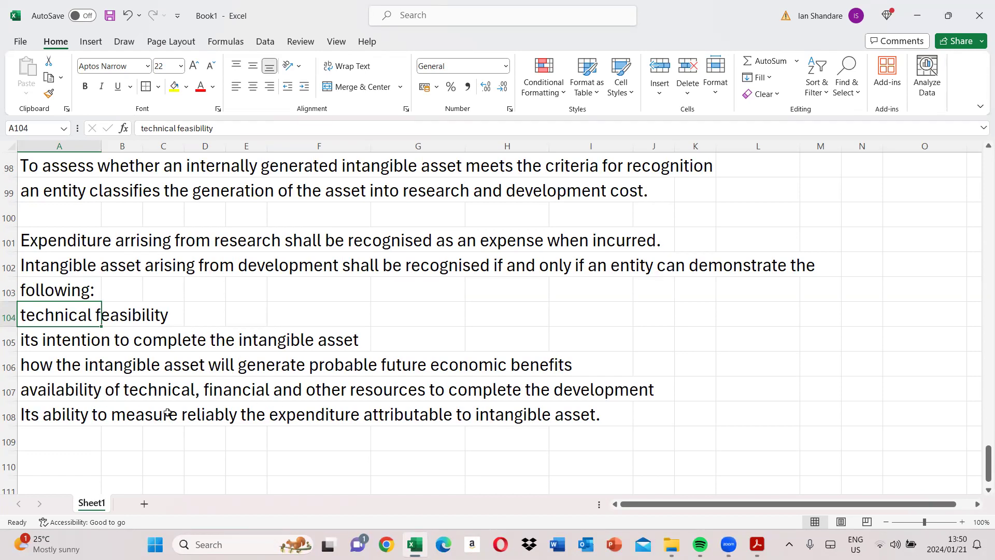
Switch to the exam PDF in Acrobat and highlight the date "5 November 2022," in the paragraph on management authorising the development
left_click(758, 544)
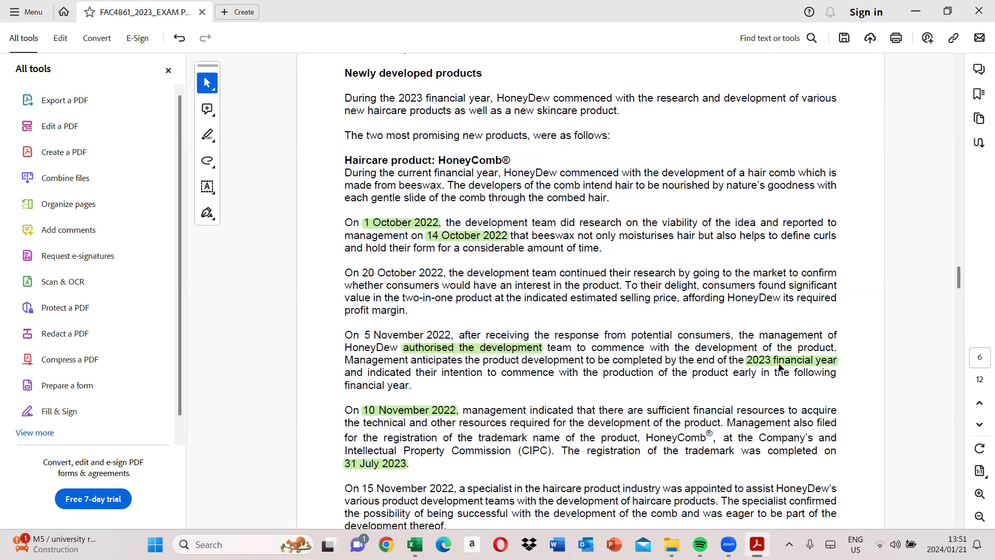
left_click_drag(364, 340, 452, 329)
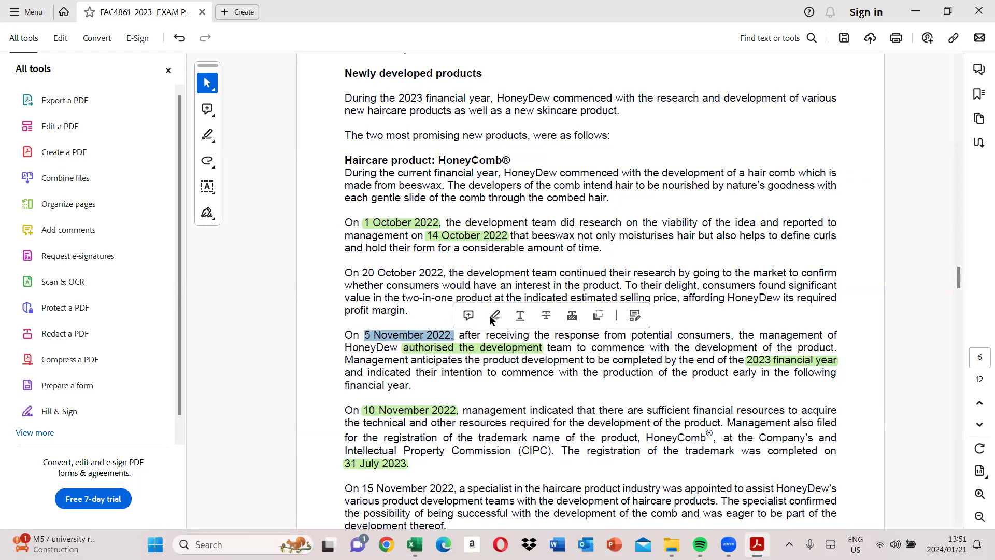
left_click(490, 316)
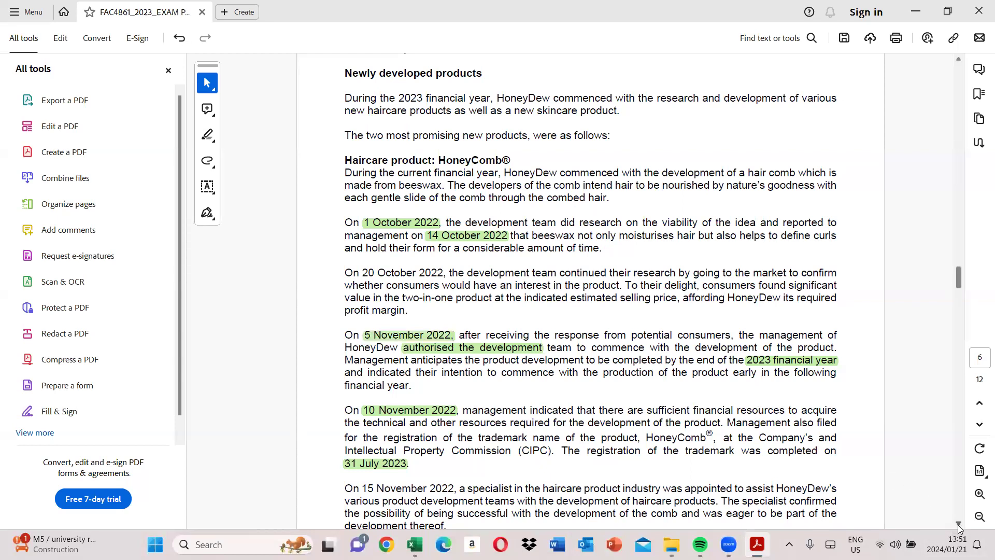
left_click(959, 524)
scroll(958, 524, "down", 5)
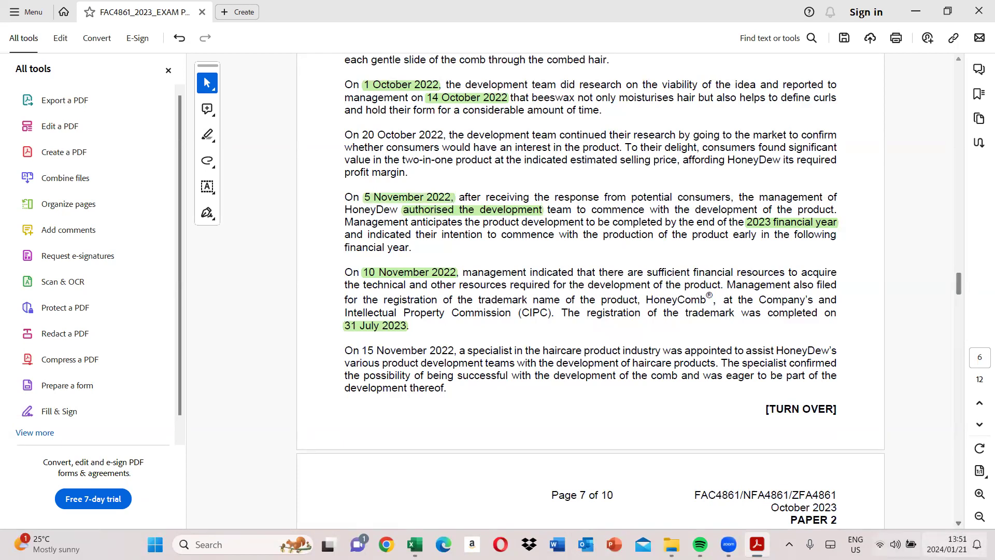
Switch back to the Excel workbook and begin the sentence "Costs incurred on or after" in cell A110, below the development criteria
left_click(415, 544)
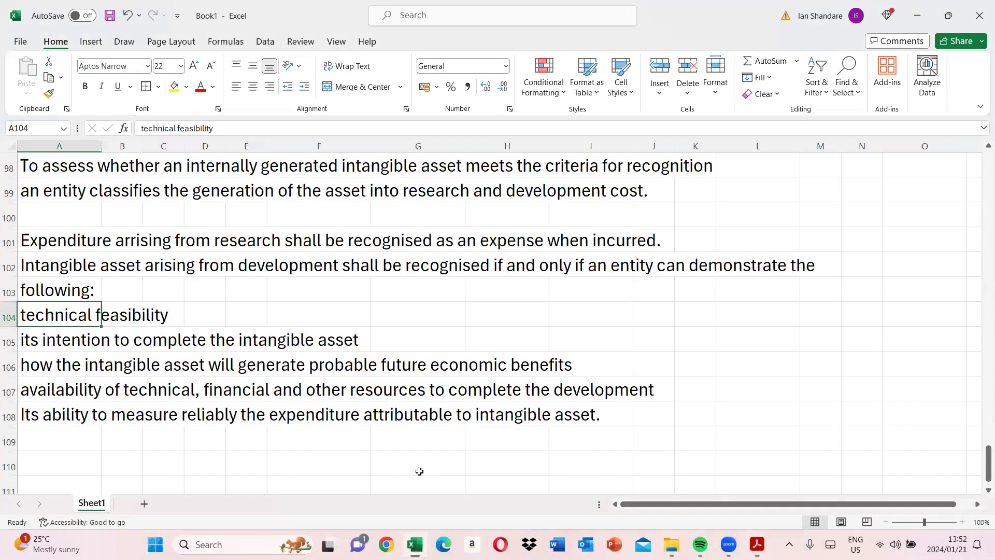
scroll(104, 246, "up", 1)
scroll(104, 247, "up", 1)
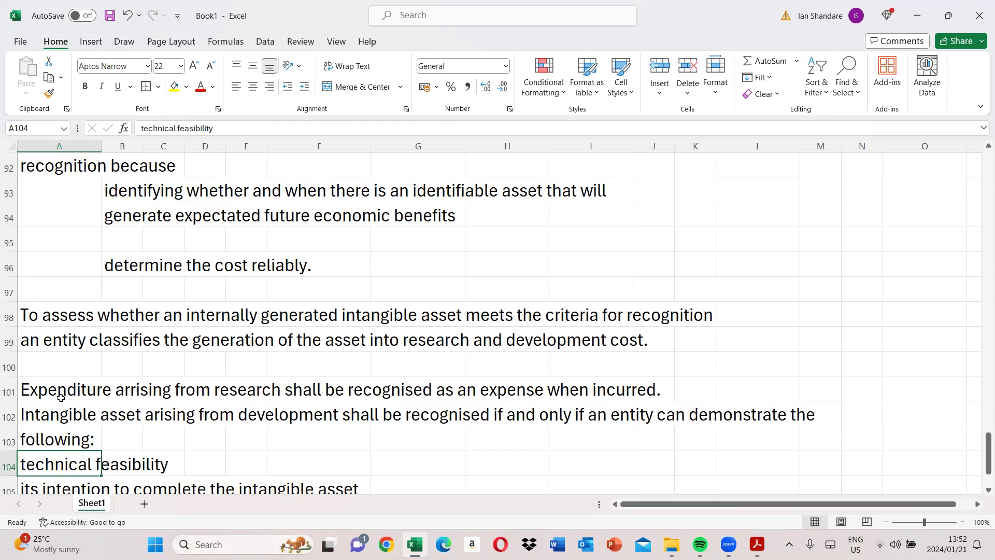
key("Down")
key("Down")
key("Down")
key("Down")
key("Down")
key("Down")
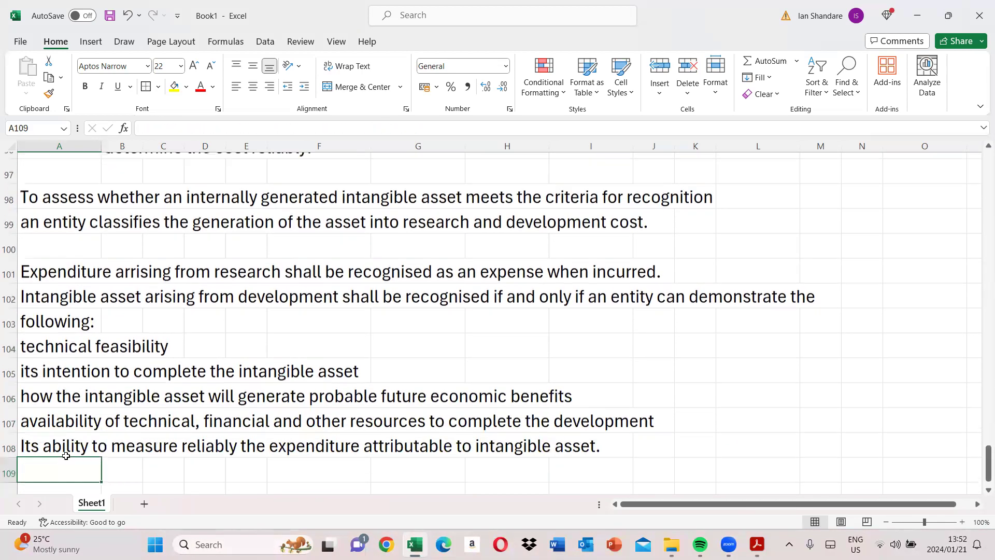
type("c")
key("BackSpace")
type("C")
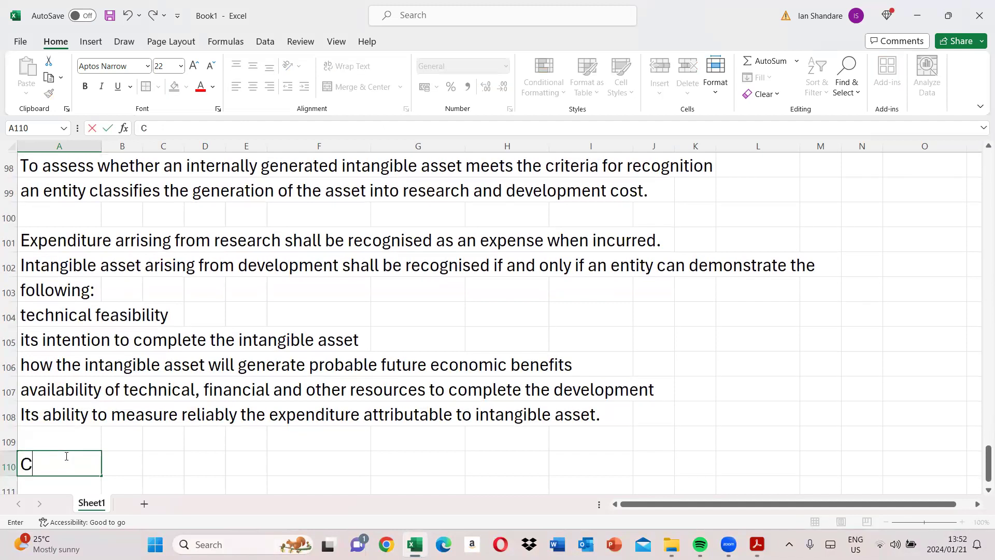
type("osts incurr")
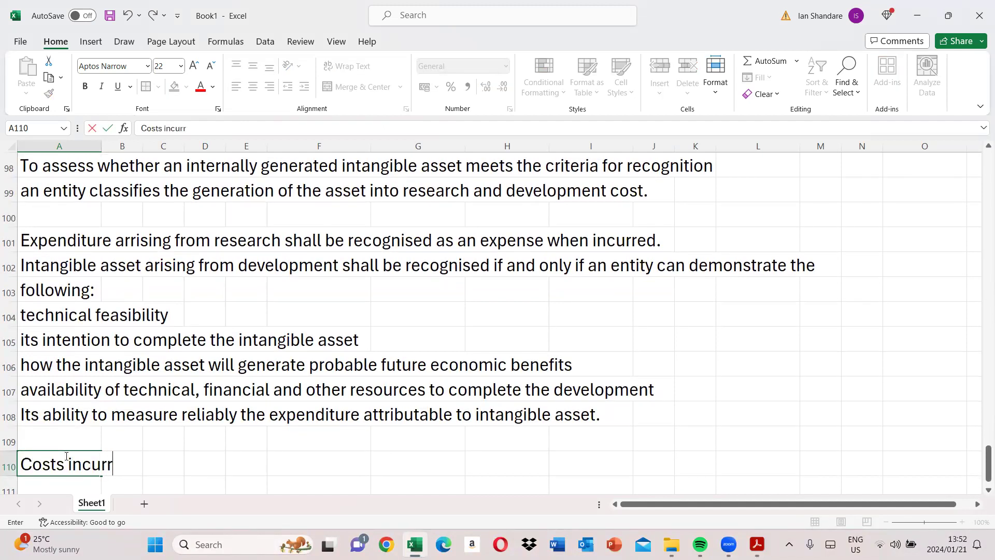
type("ed on or after")
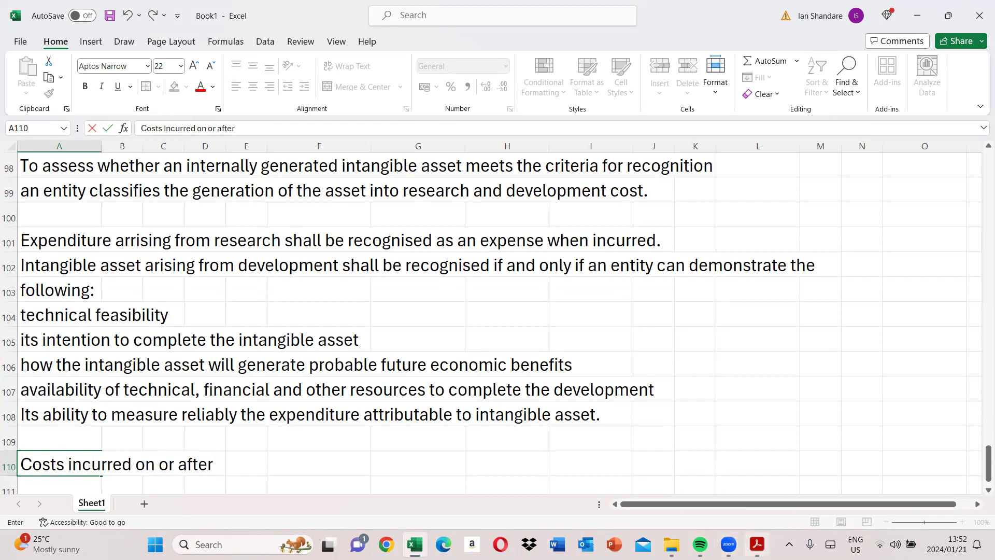
Check the date in the exam PDF and complete the A110 sentence with "10 November 2022 should be capitalised as intangible assets as"
left_click(757, 544)
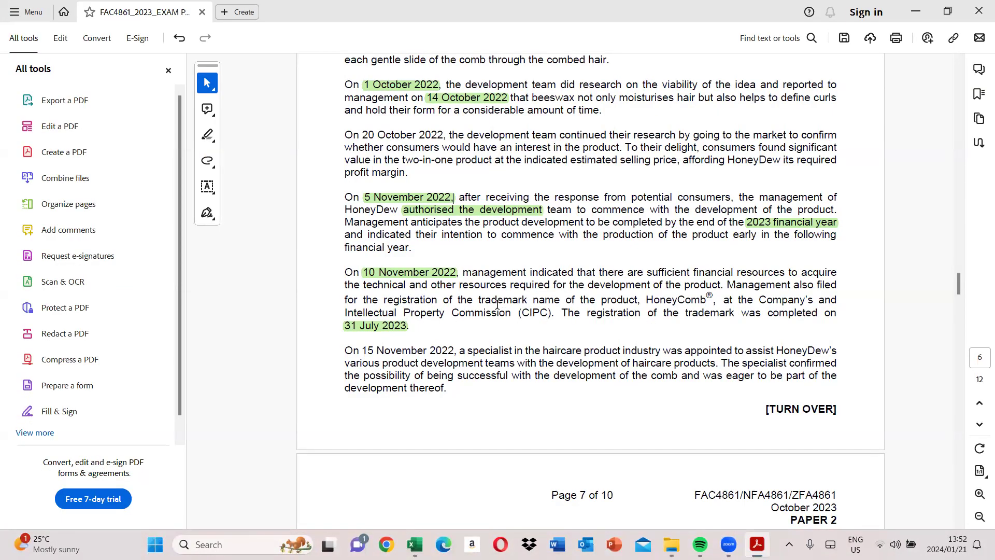
key("alt+Tab")
type("10 Nove")
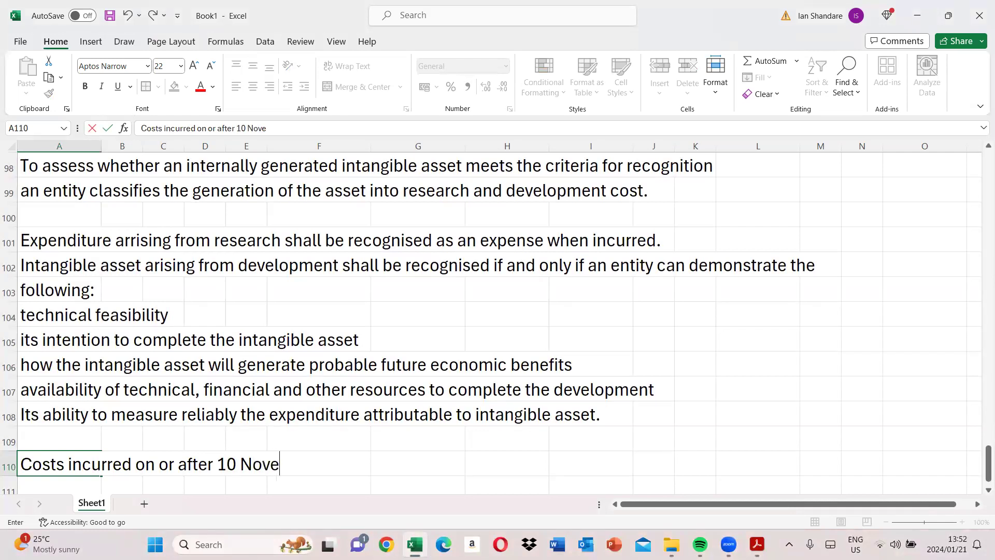
type("mber 2022 ")
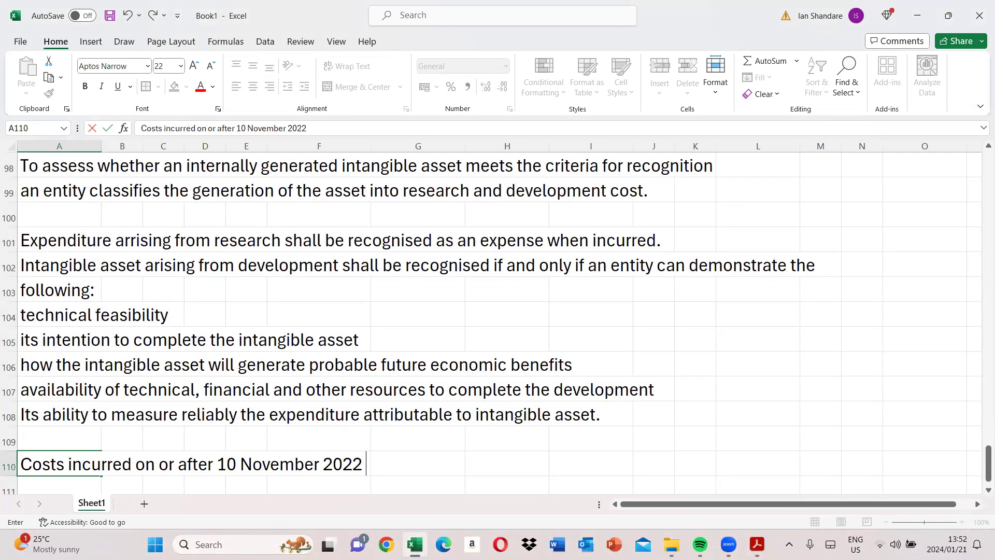
type("should be ")
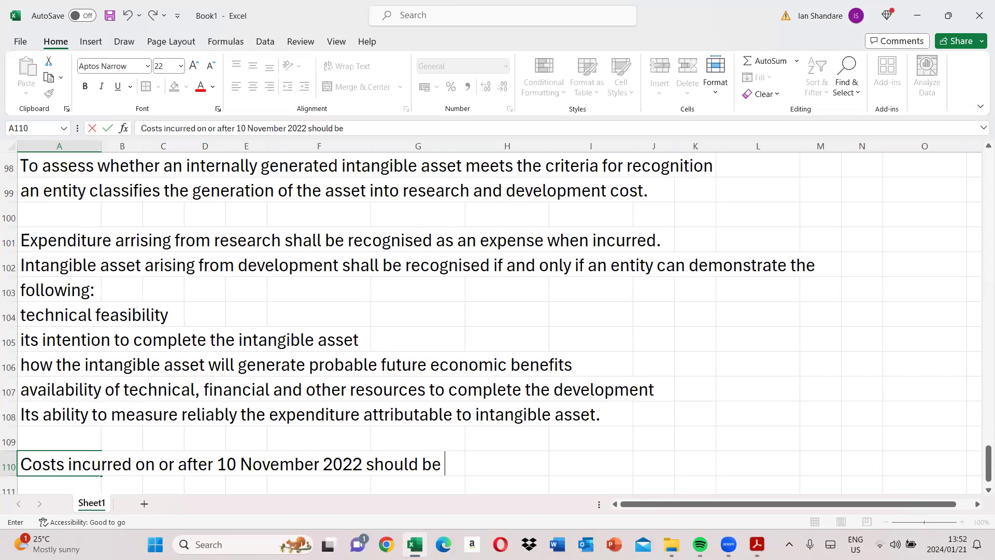
type("capitalis")
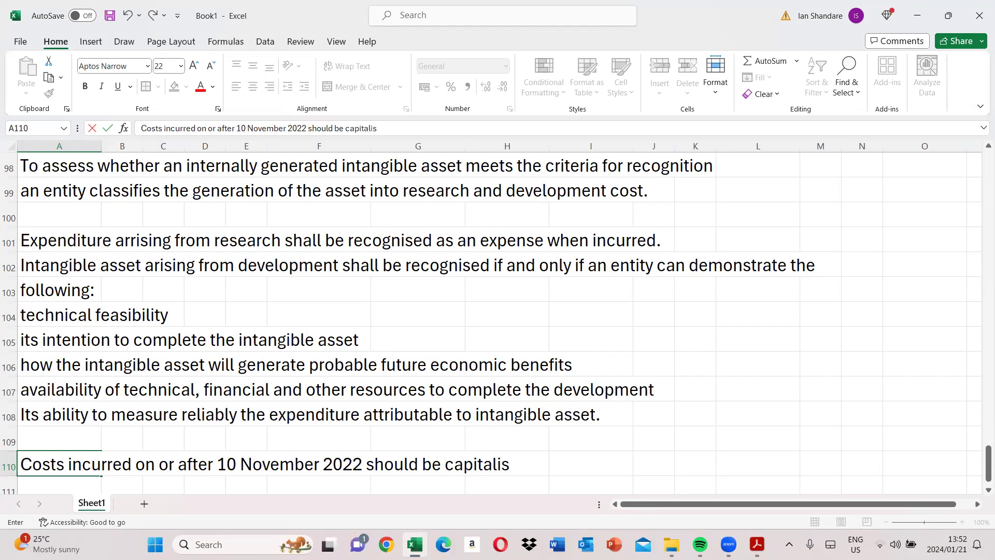
type("ed as intan")
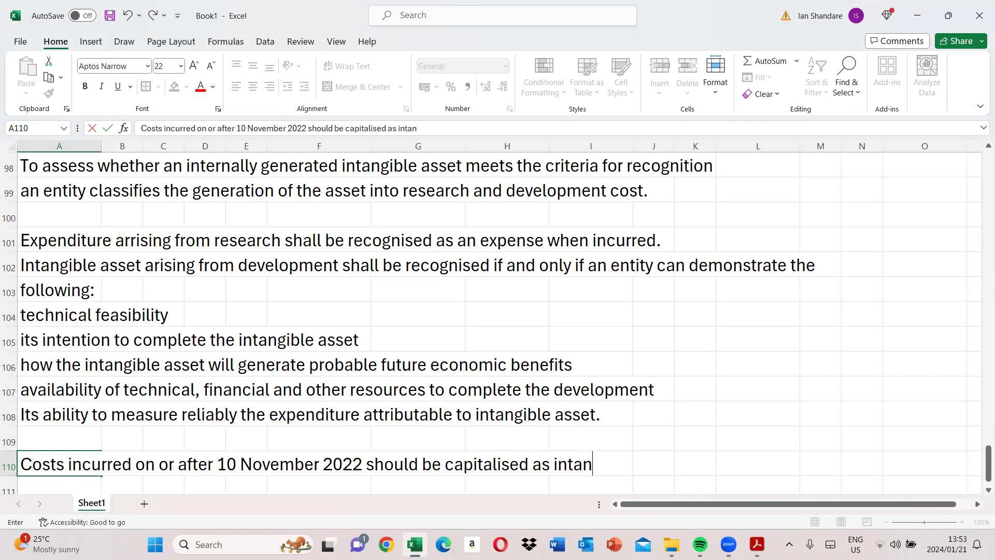
type("gible asse")
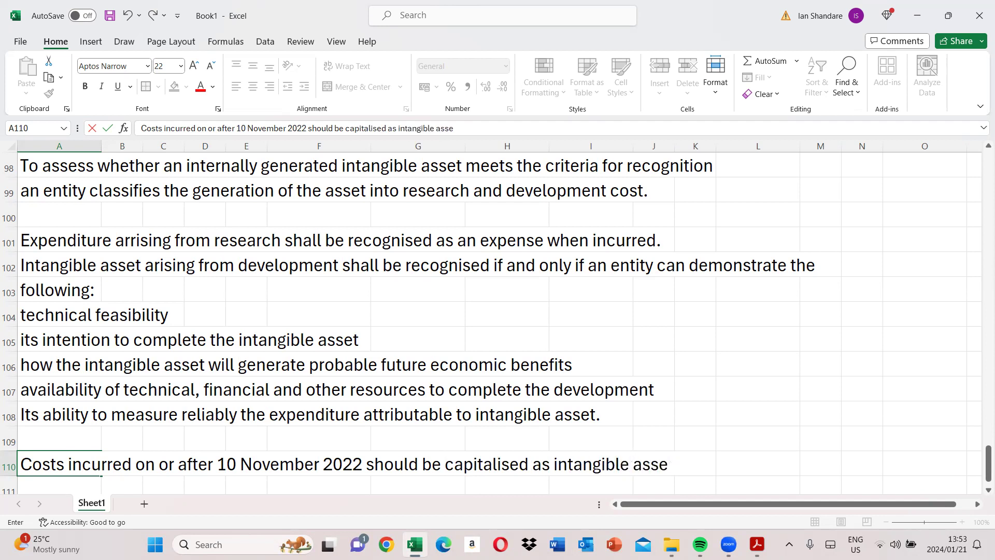
type("ts as")
key("Return")
Continue the sentence in cell A111 with "this is when all development criteria for intangible asset was met."
type("this is when all develo")
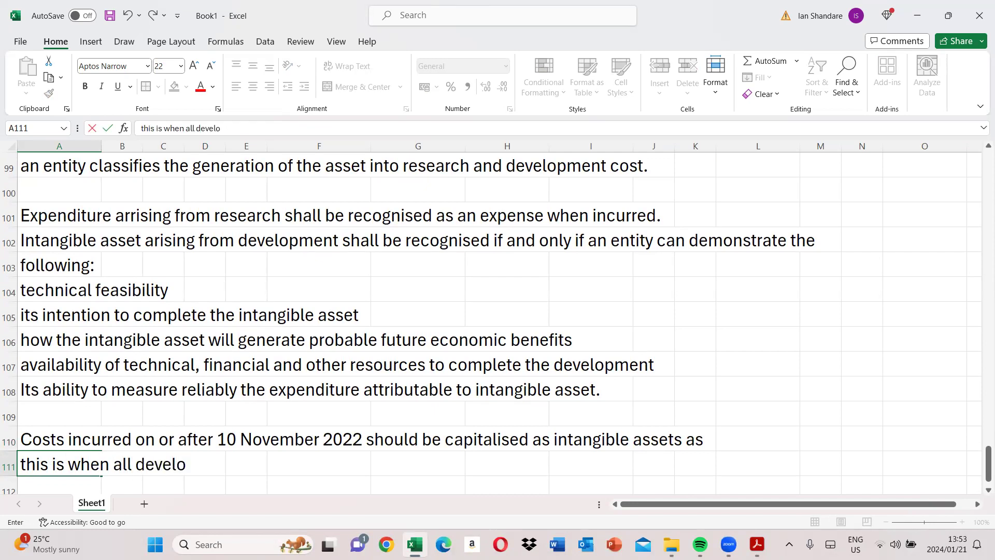
type("pment c")
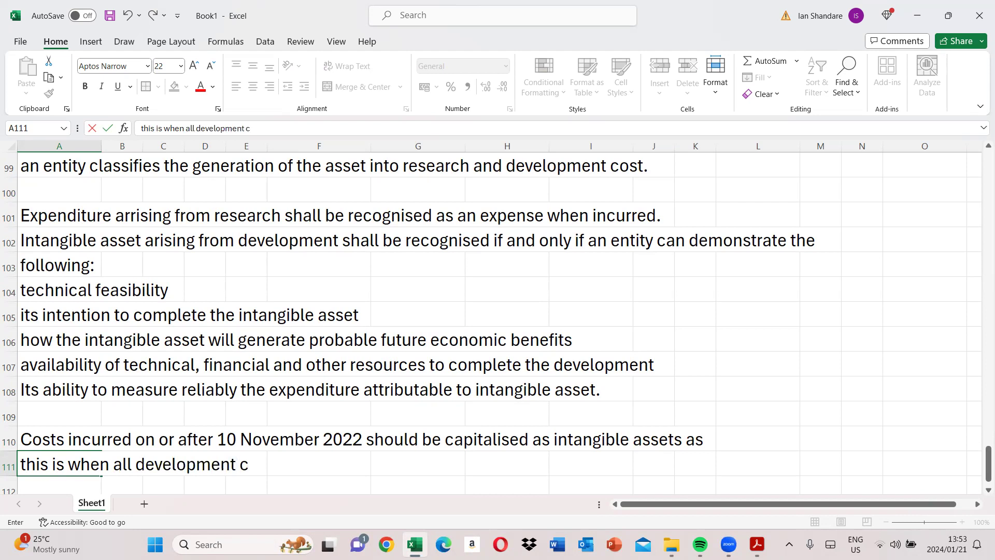
type("riteria for")
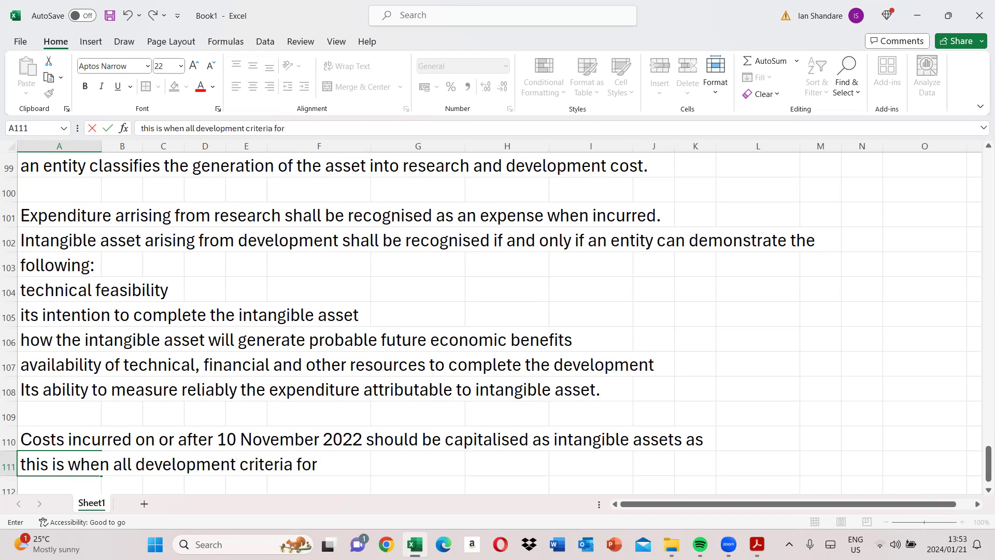
type(" intangibl")
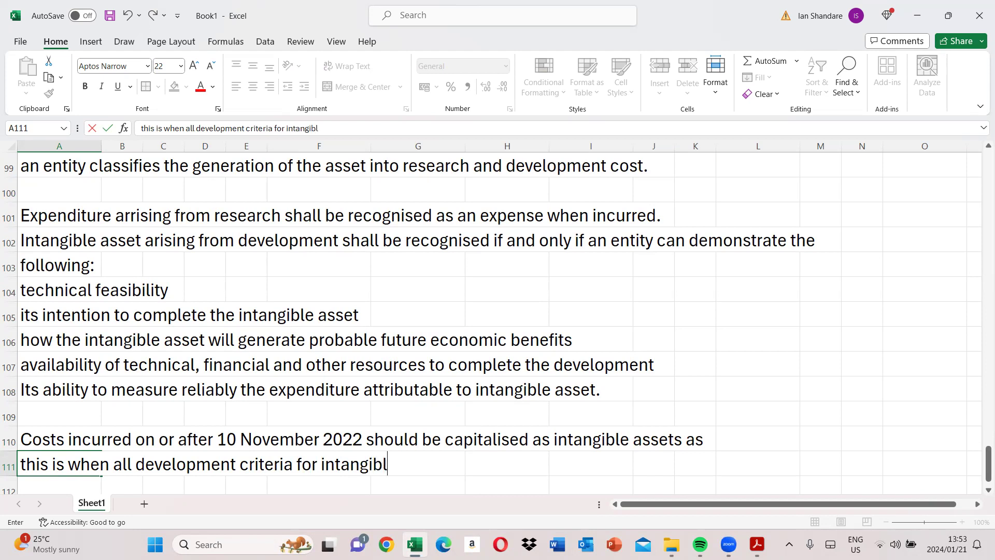
type("e asset was ")
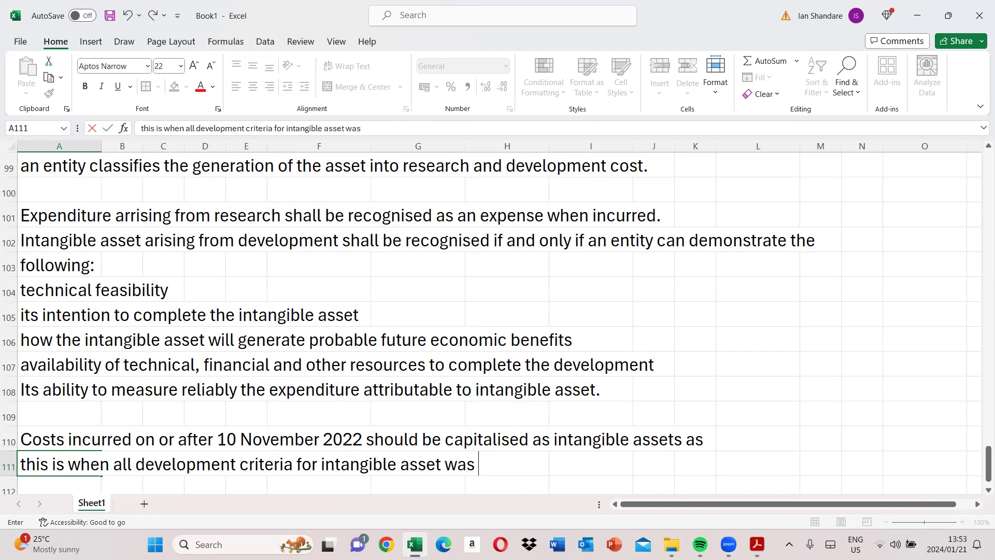
type("met.")
key("Return")
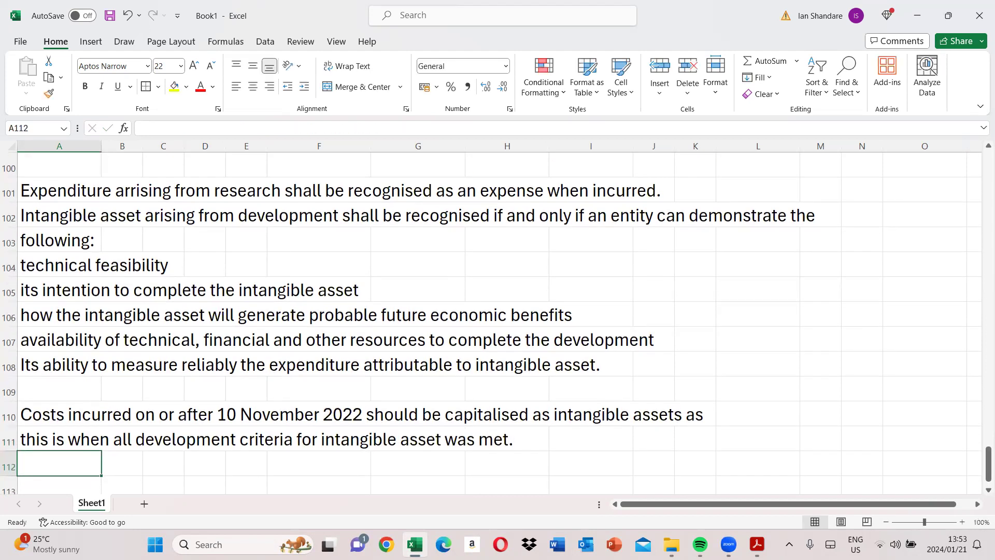
left_click(758, 544)
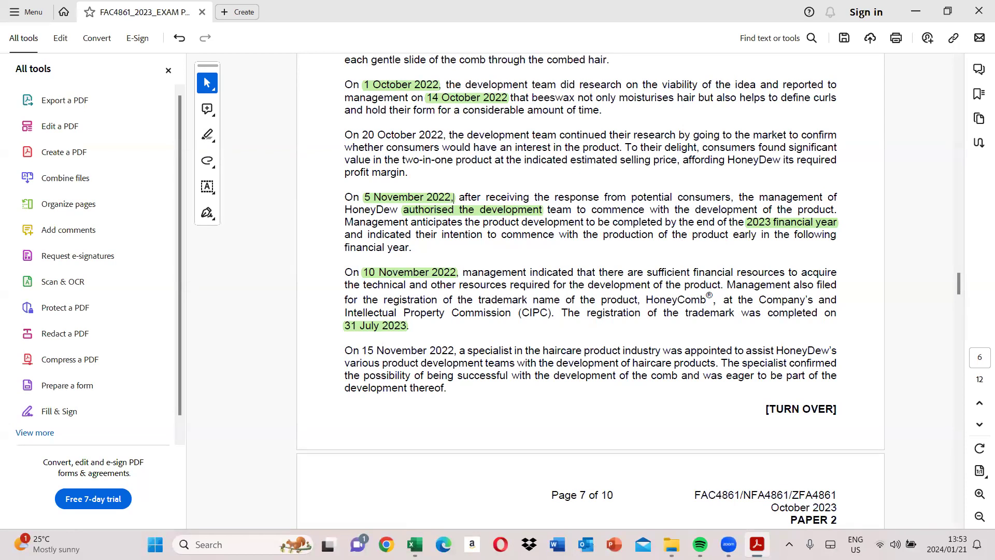
key("alt+Tab")
type("The intent")
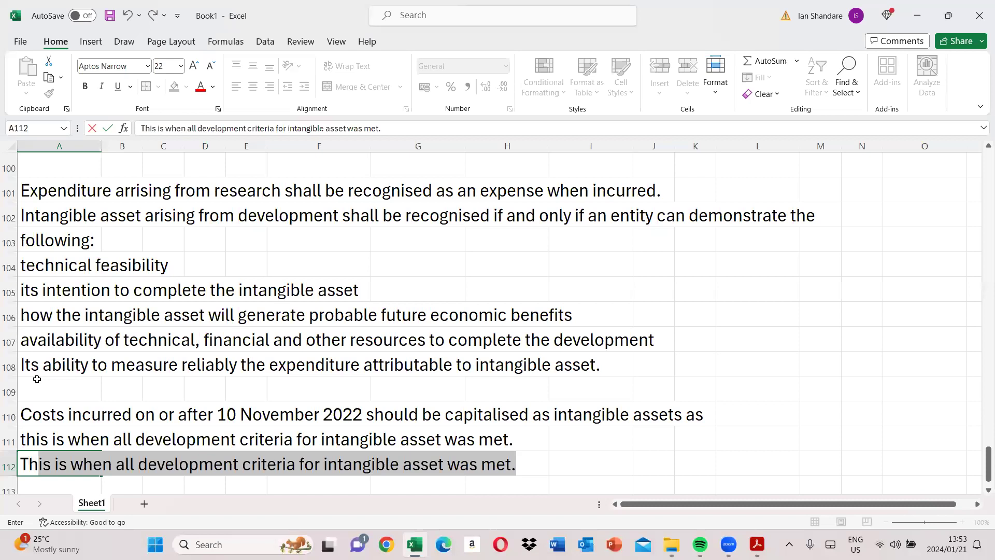
key("BackSpace")
key("BackSpace")
key("BackSpace")
key("BackSpace")
key("BackSpace")
key("BackSpace")
key("BackSpace")
key("BackSpace")
key("BackSpace")
key("BackSpace")
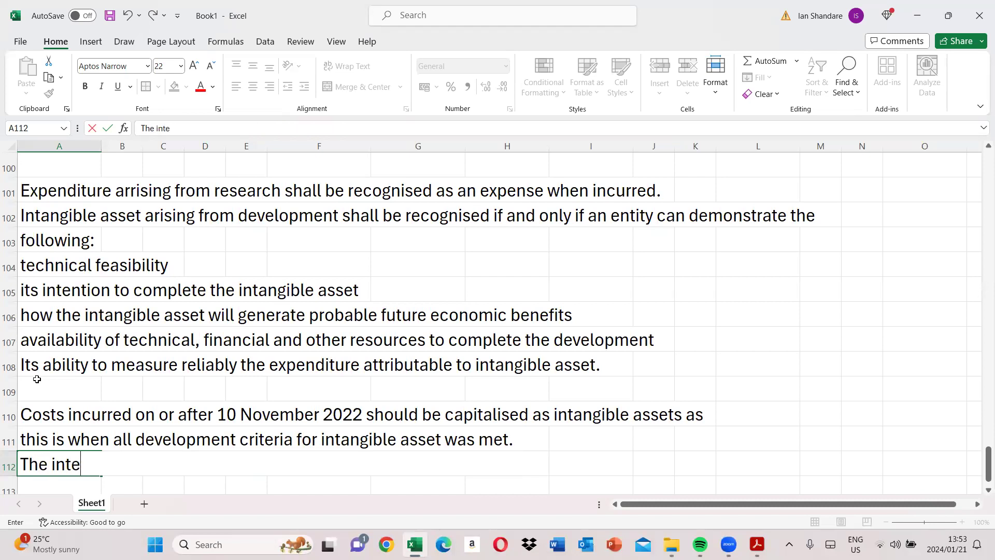
Enter in cell A112 the sentence "At it was determined that the intention of the intangible asset was to sale to consumers."
type("A")
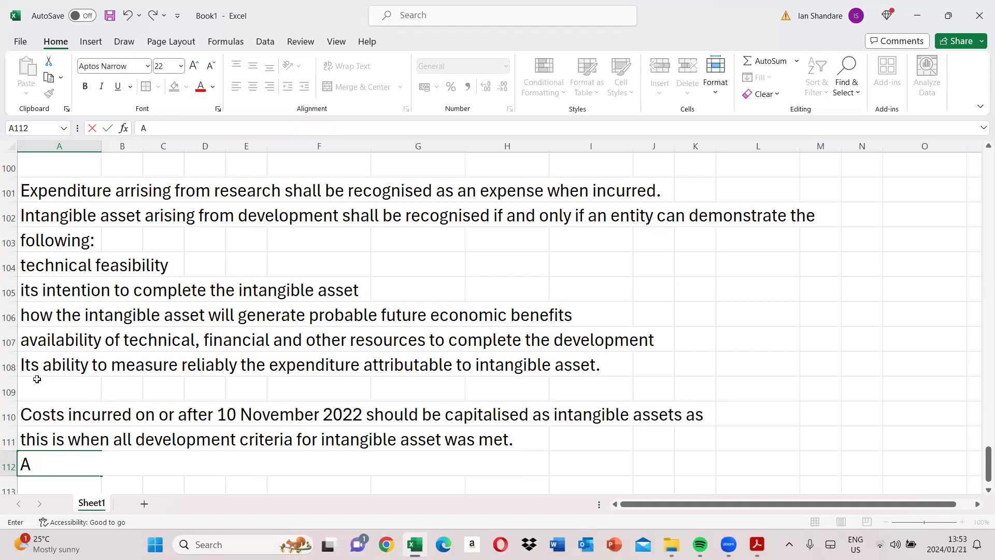
type("t it was detem")
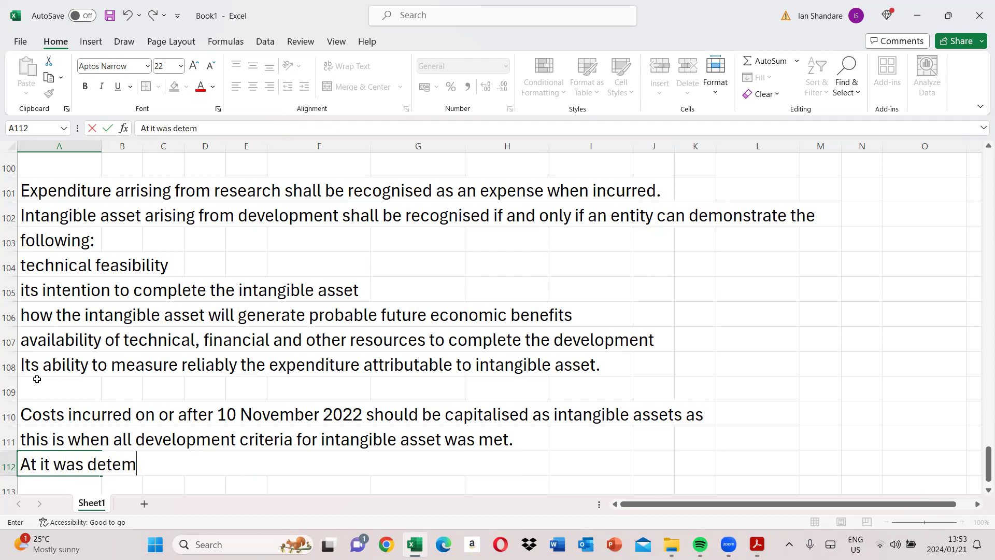
key("BackSpace")
type("rmined that the")
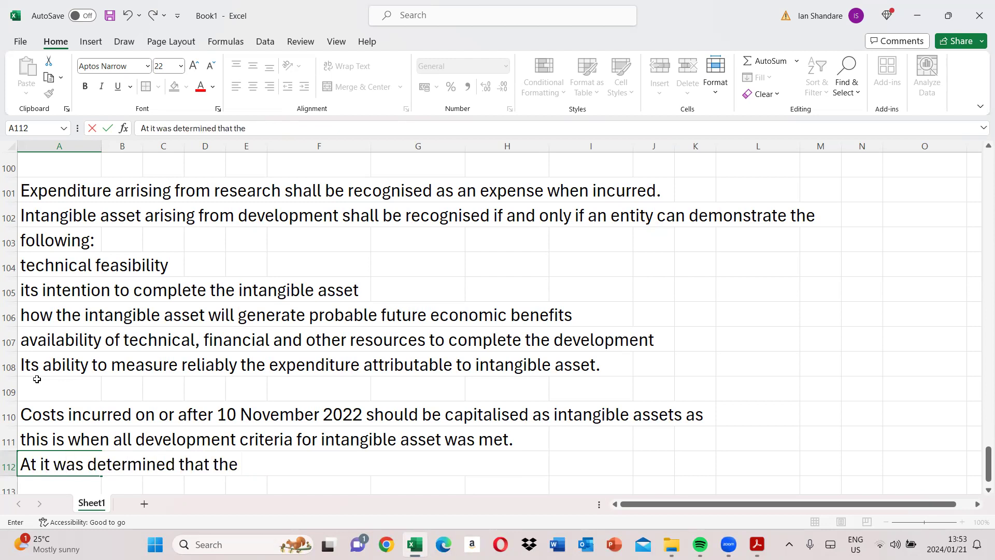
type(" intention of the a")
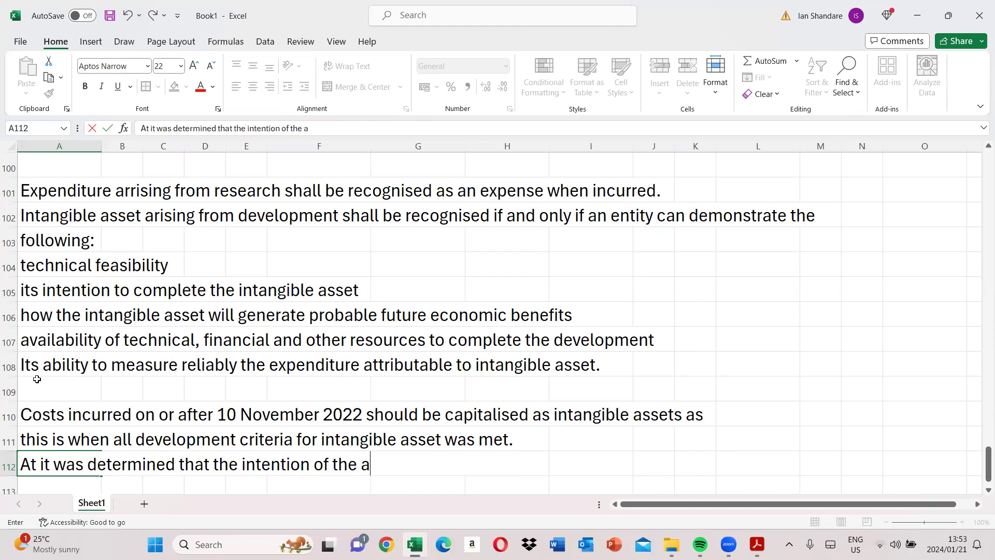
key("BackSpace")
type("intangb")
key("BackSpace")
type("ible as")
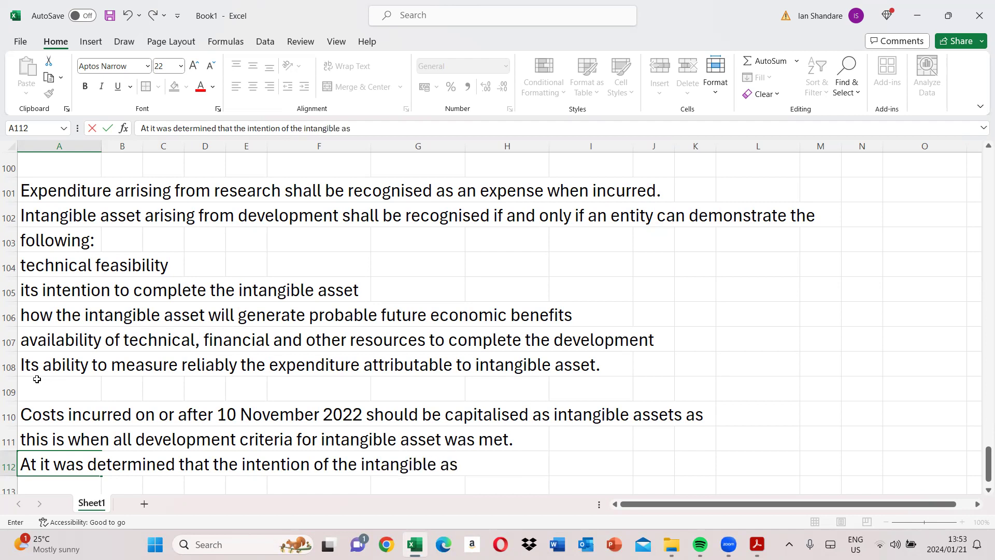
type("set was to s")
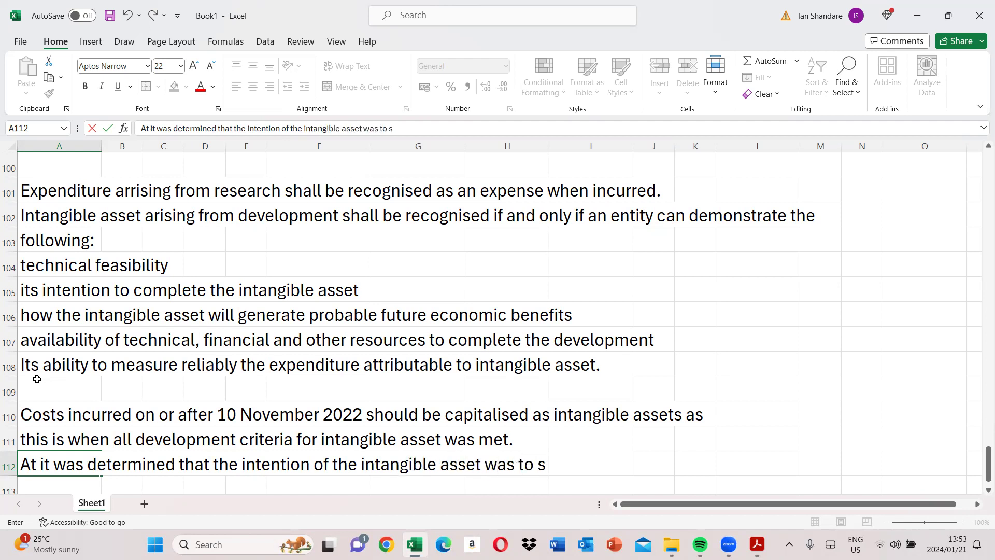
type("ale to con")
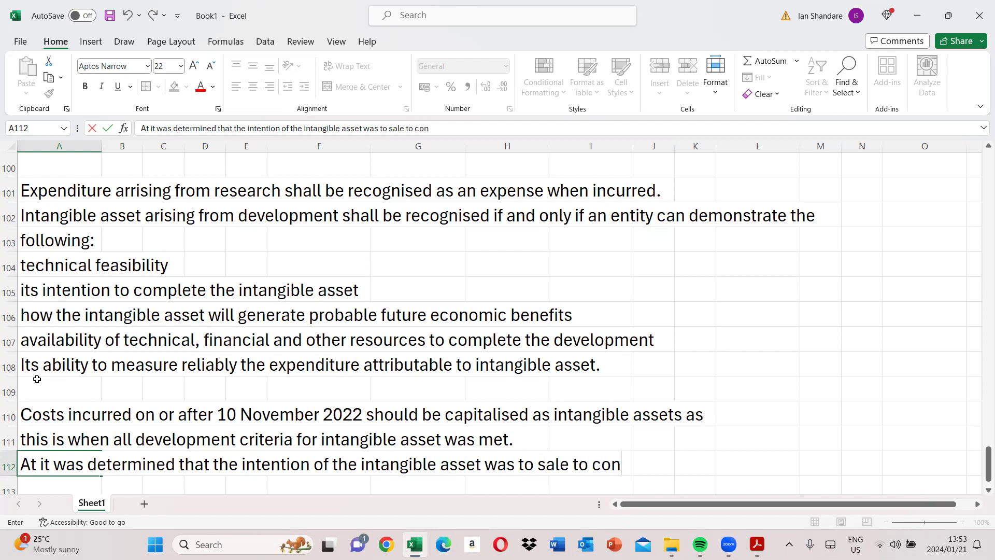
type("sumers.")
key("Return")
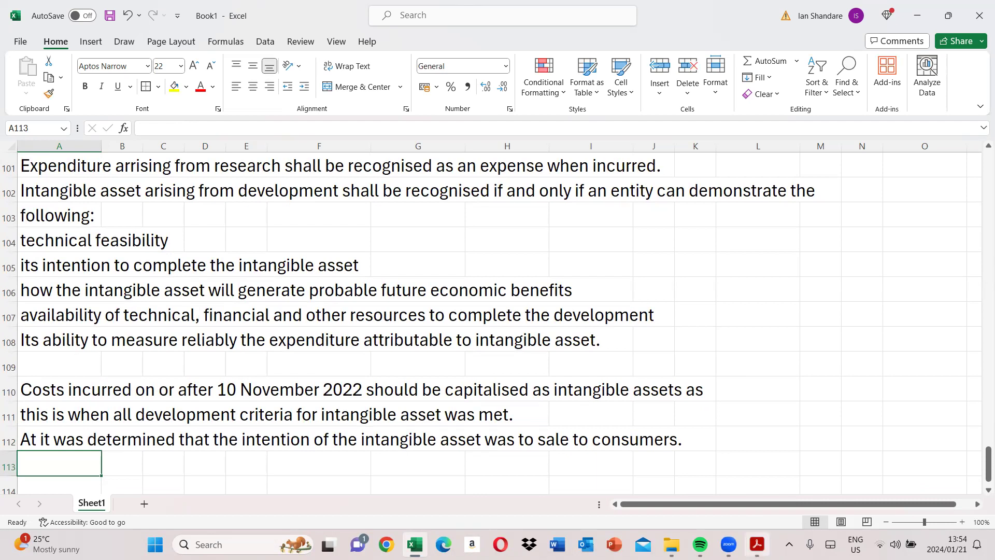
Check the exam PDF and enter in workbook cell A113 "Management indicated that there are sufficient resources to complete development of intangible asset."
left_click(757, 544)
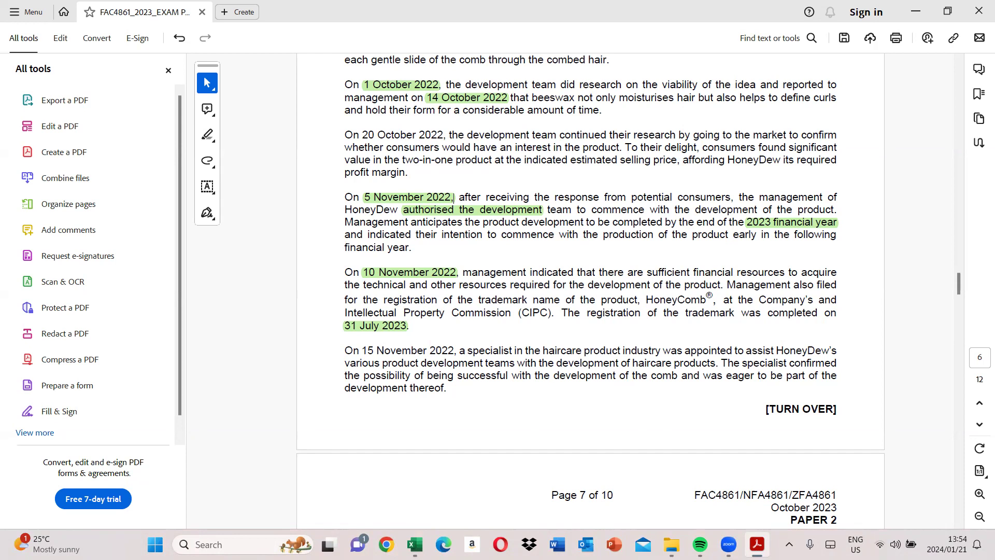
key("alt+Tab")
type("Managem")
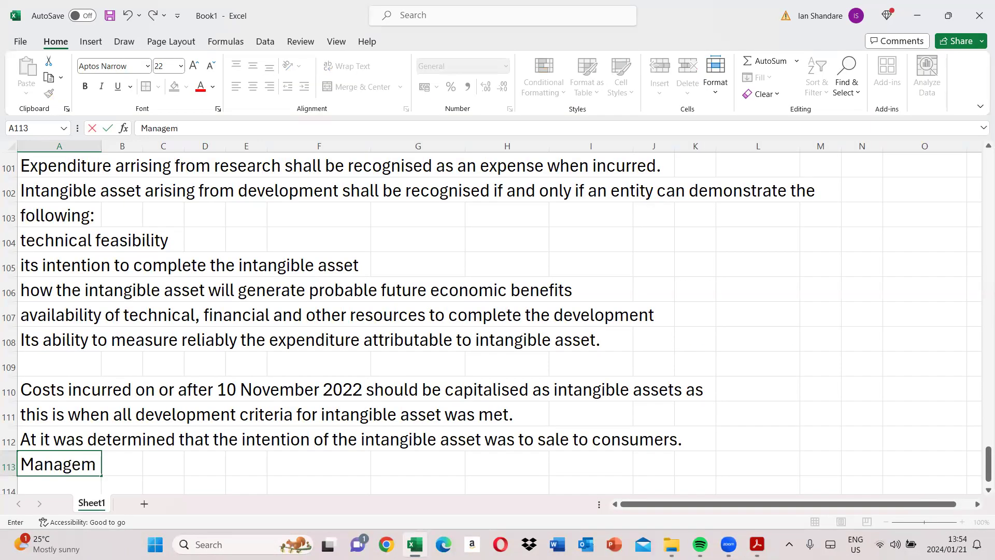
type("ent indicate")
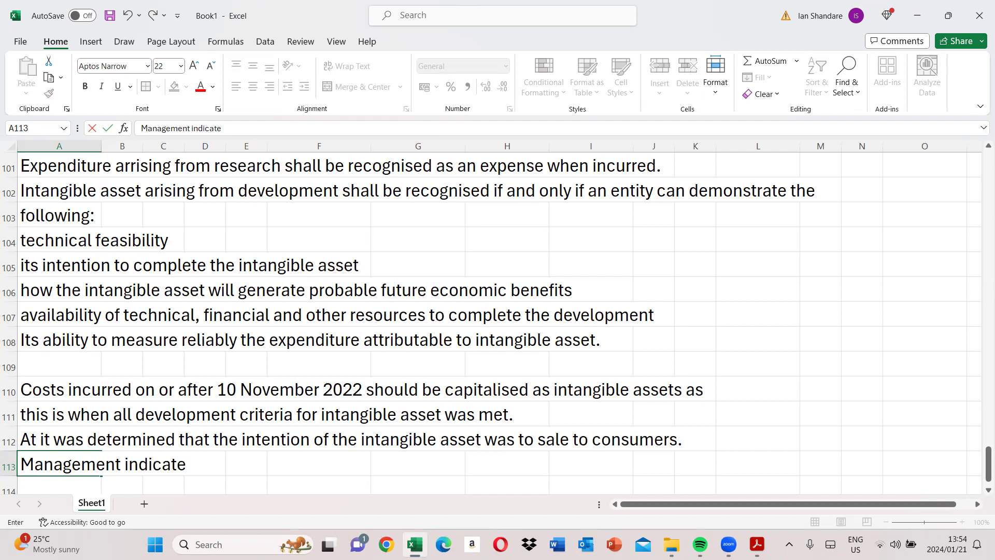
type("d that there are si")
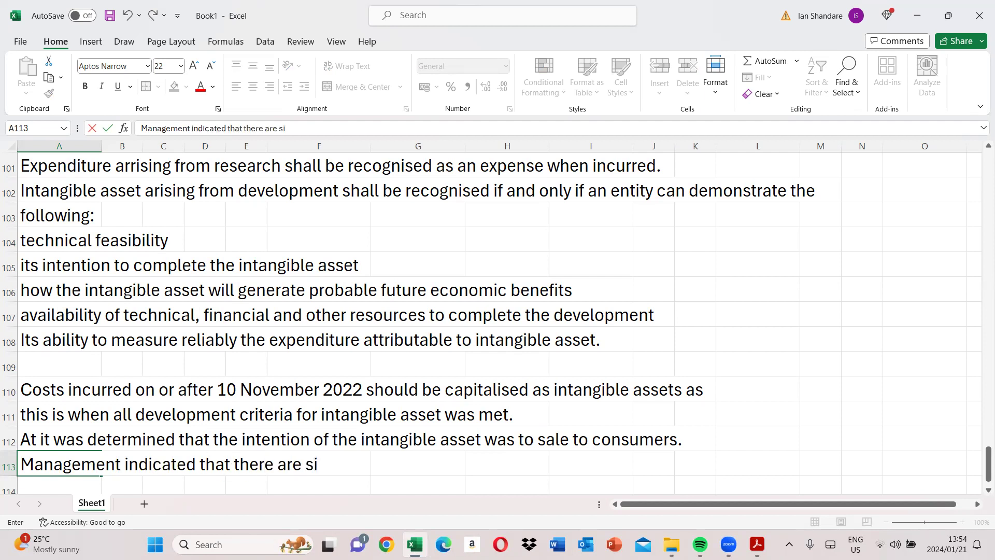
key("BackSpace")
type("ufficient reso")
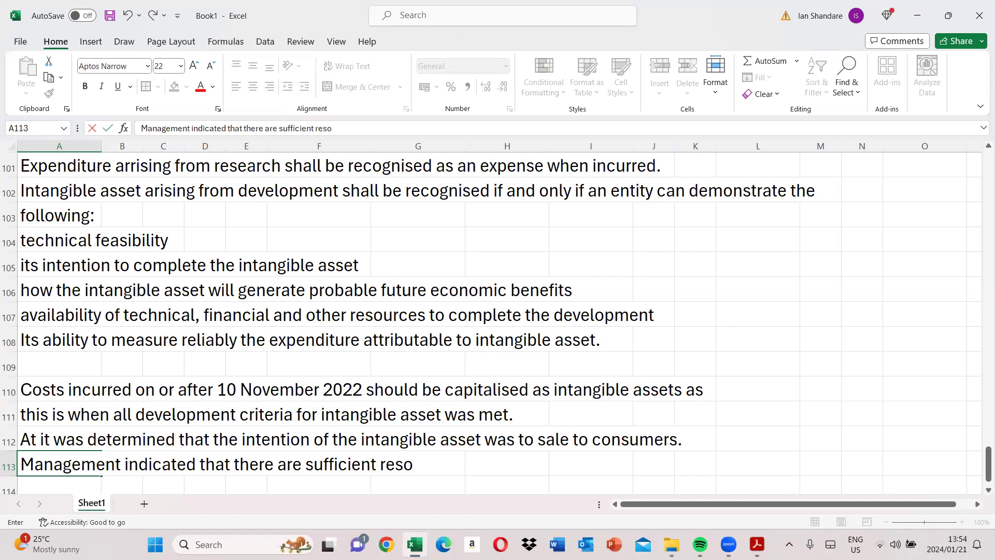
type("urces to com")
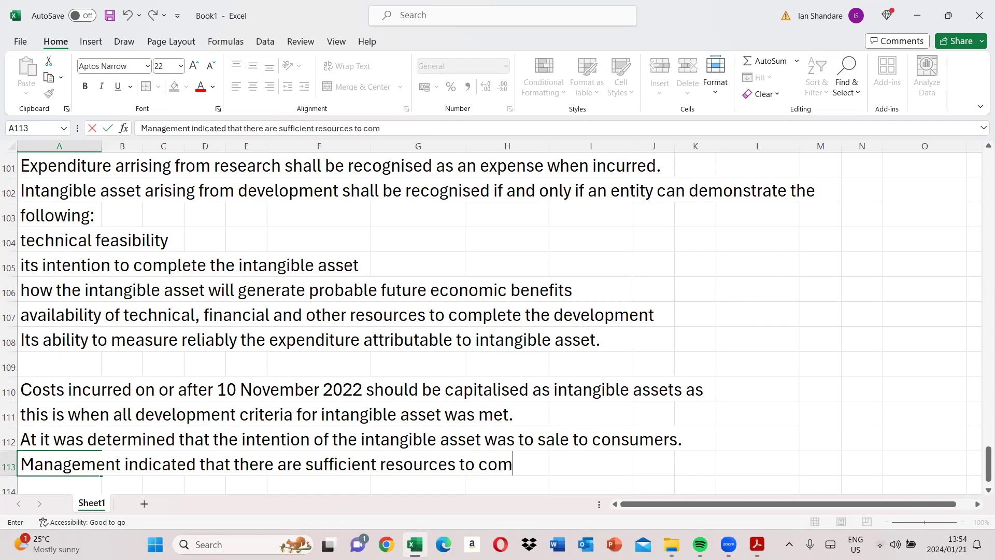
type("plete develop")
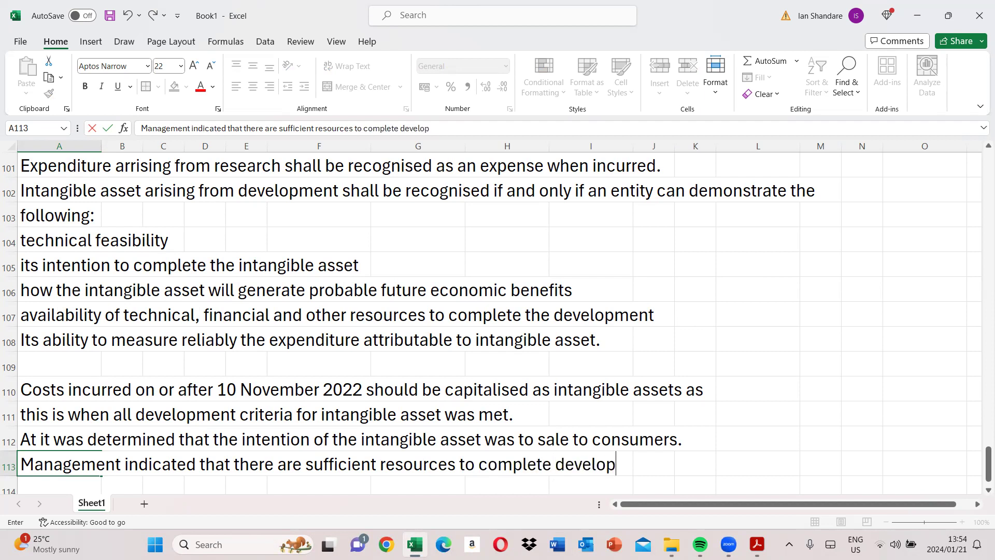
type("ment of i")
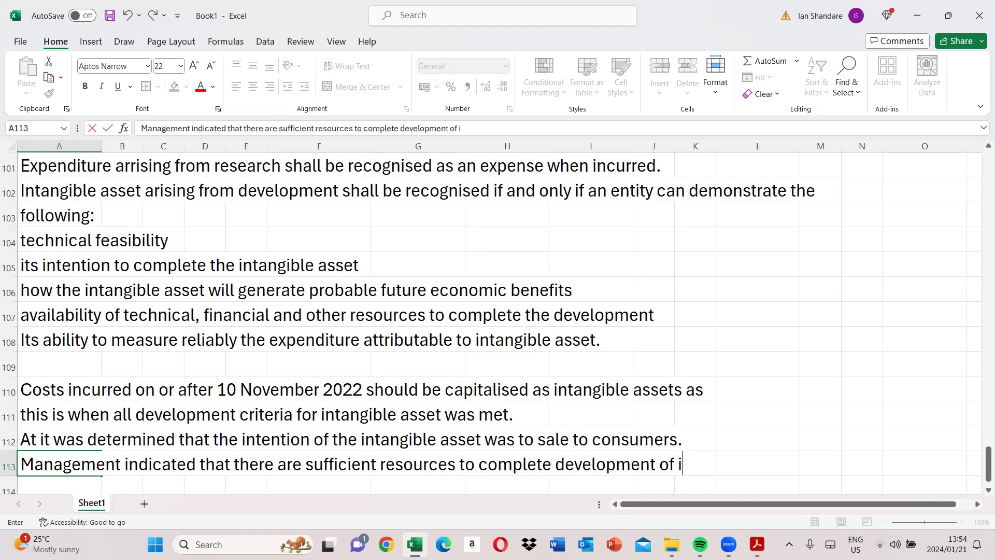
type("ntangible ")
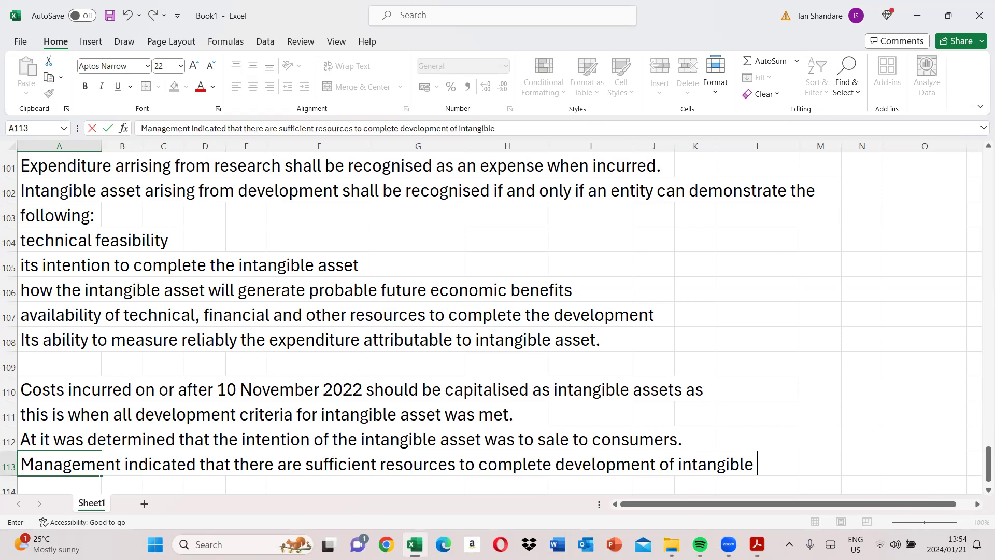
type("asset.")
key("Return")
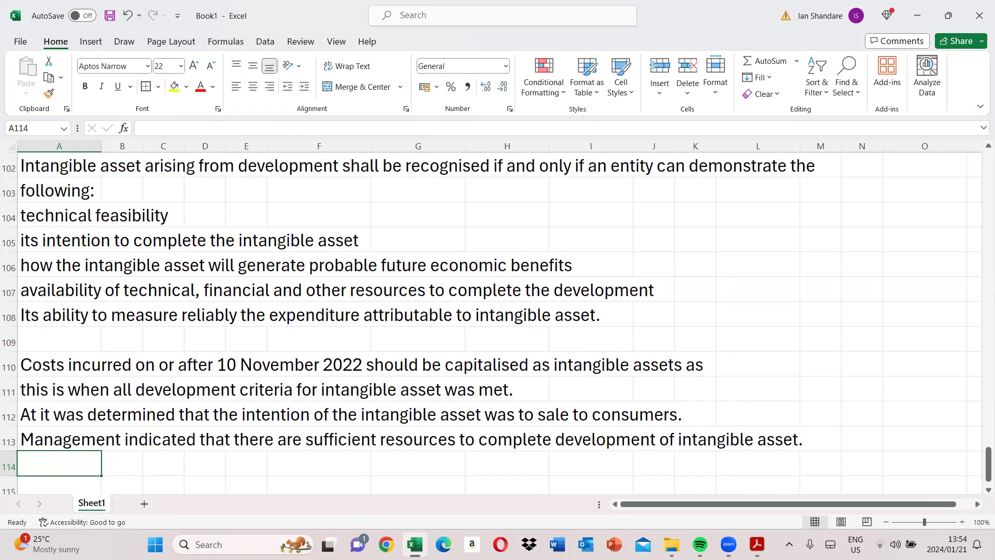
Check the trademark registration paragraph in the exam PDF and enter "Intangible asset was registered on CIPC" in workbook cell A114
key("alt+Tab")
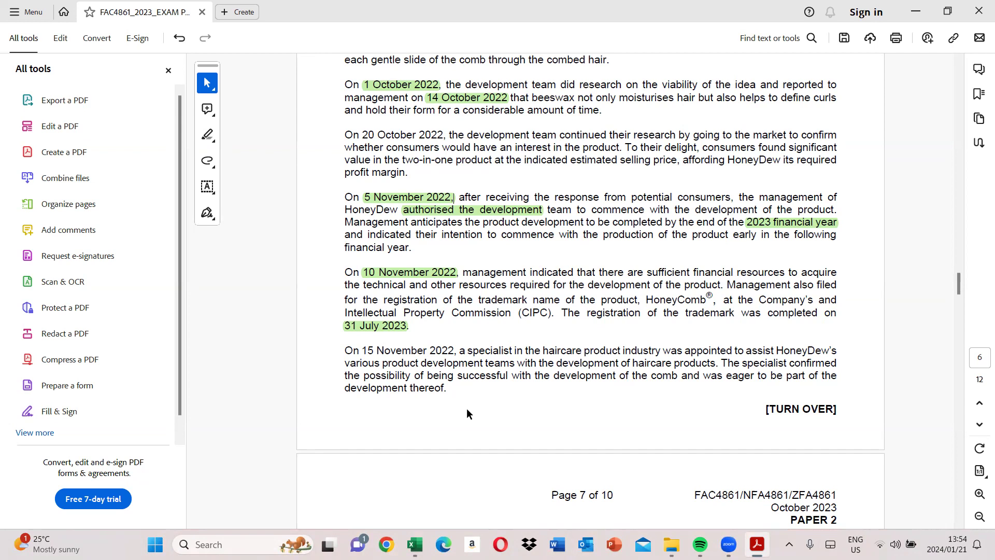
key("alt+Tab")
type("Intangible asset was registered on CIPC")
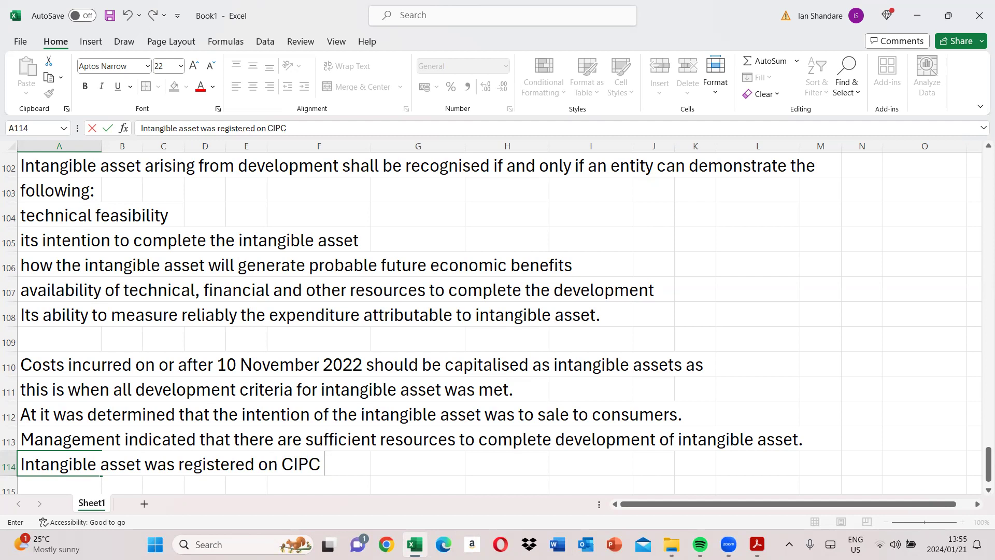
key("BackSpace")
key("Return")
Switch to the exam PDF in Acrobat and read requirement (c) on the HoneyComb costs in the REQUIRED section
left_click(757, 544)
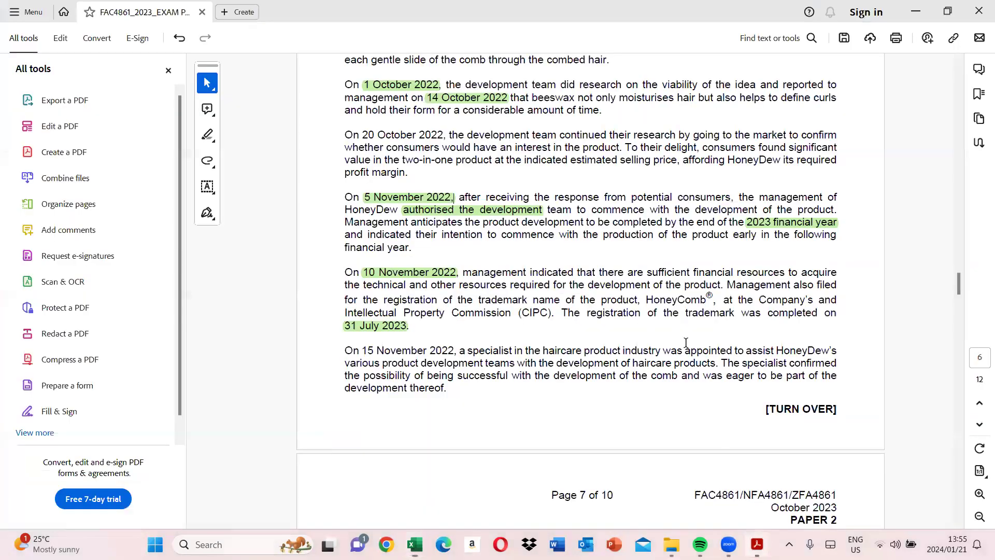
scroll(958, 496, "down", 20)
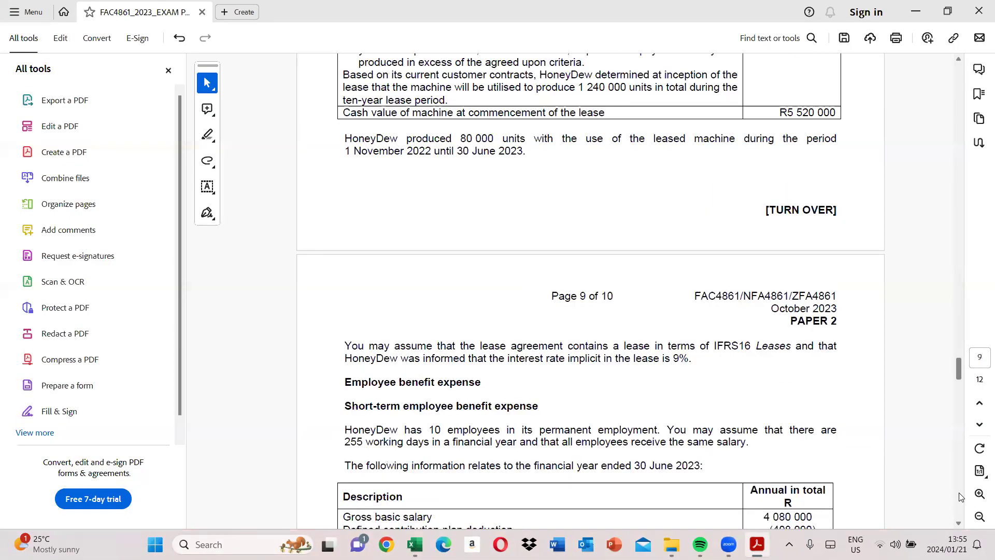
scroll(959, 496, "down", 10)
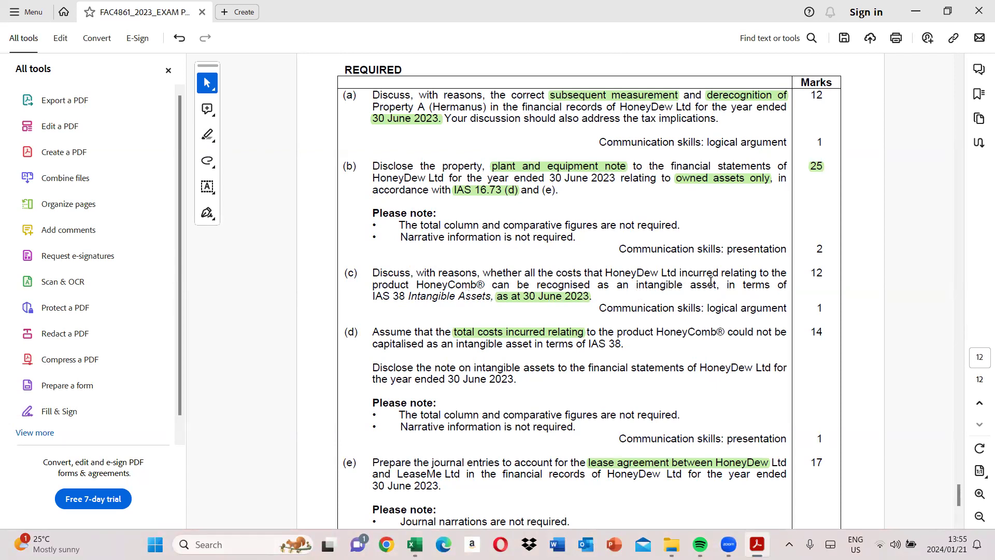
Review the HoneyComb development paragraphs and the table of costs incurred for the financial year ended 30 June 2023
scroll(957, 130, "up", 20)
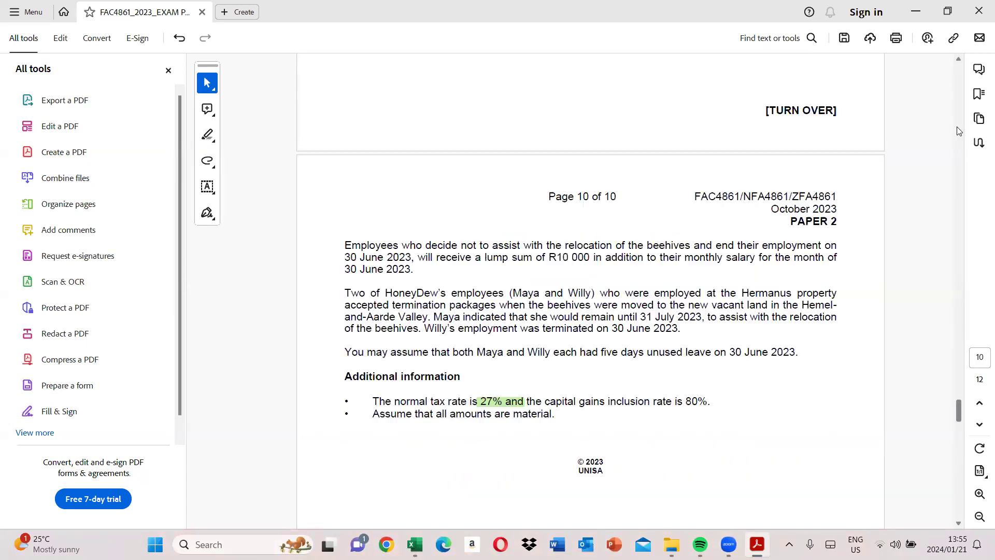
scroll(957, 130, "up", 5)
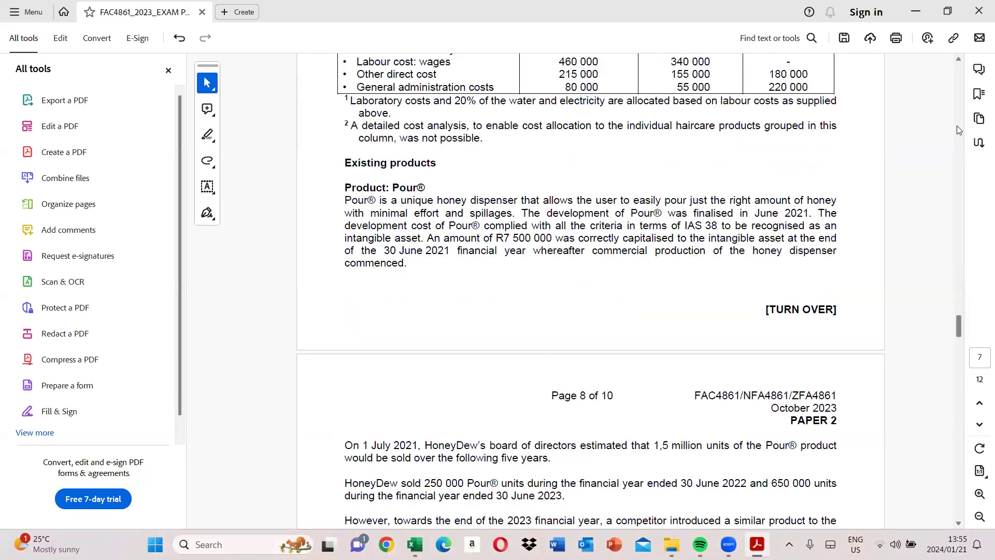
scroll(957, 130, "up", 5)
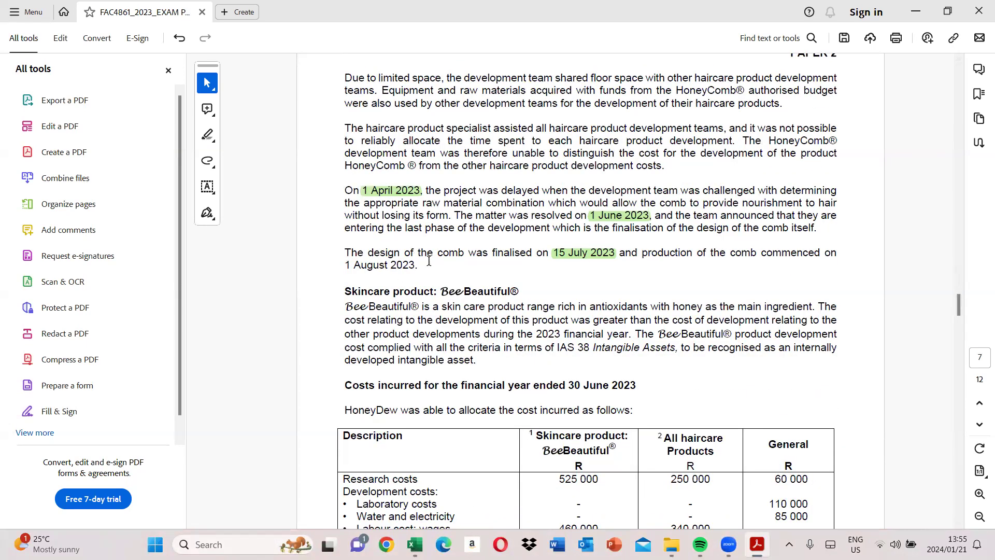
scroll(438, 283, "up", 2)
scroll(452, 284, "down", 2)
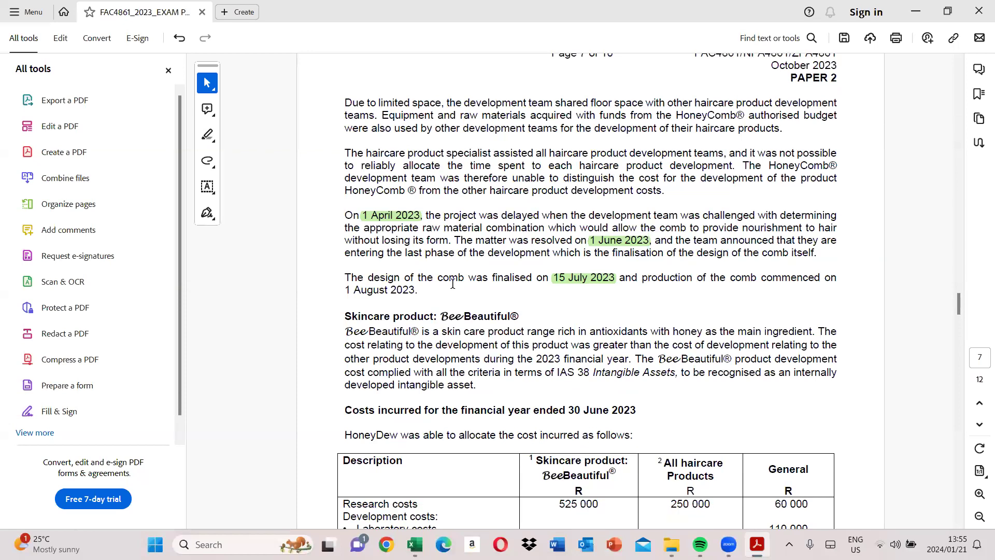
scroll(494, 277, "up", 3)
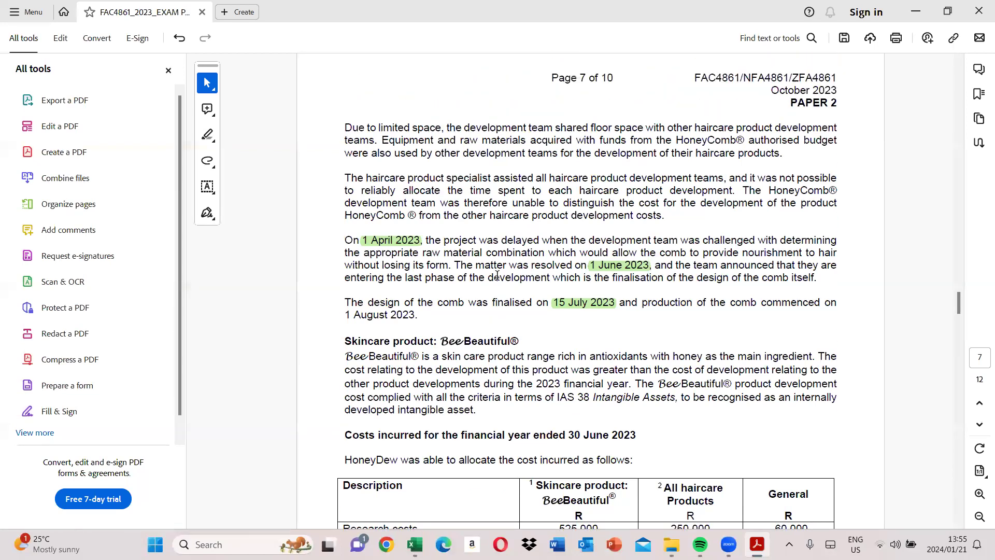
scroll(497, 276, "up", 3)
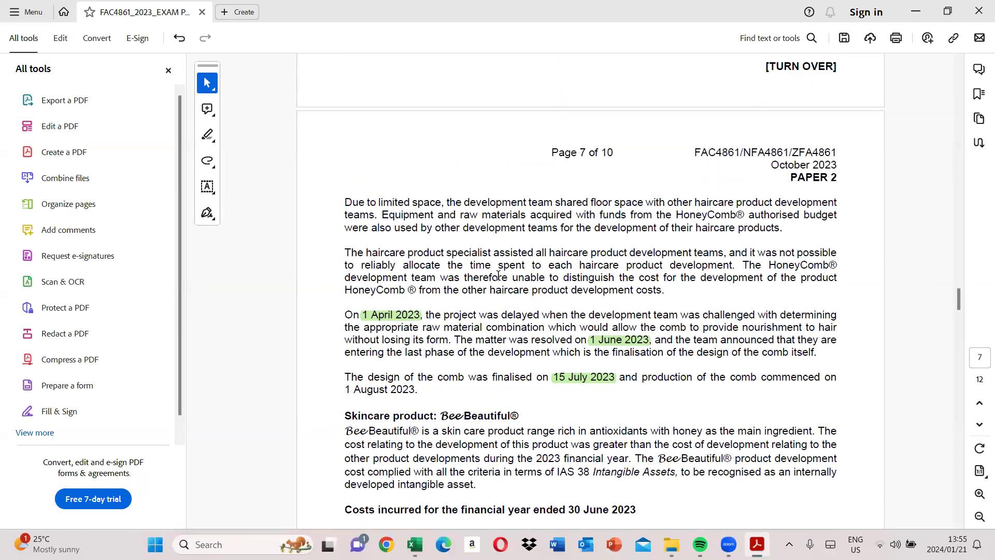
scroll(497, 275, "up", 3)
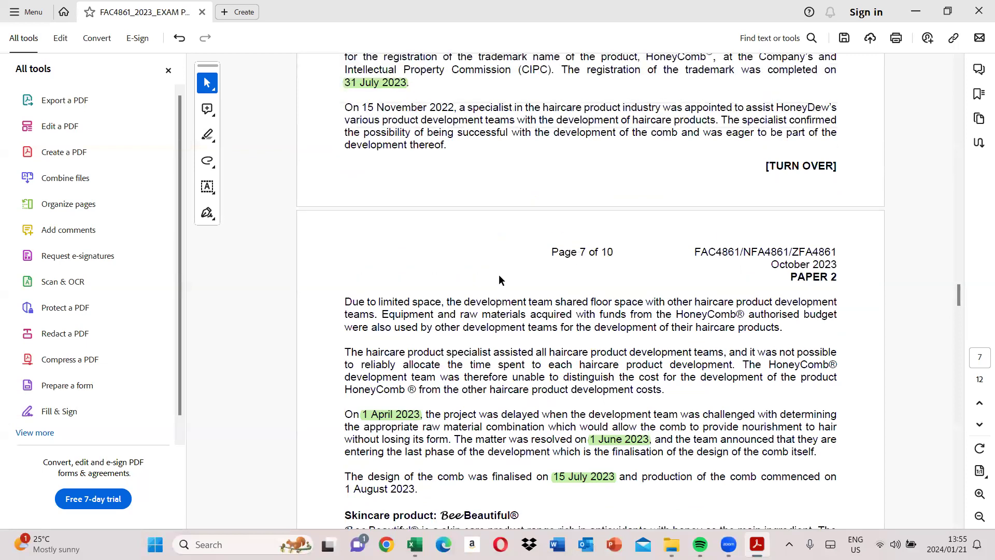
left_click(960, 185)
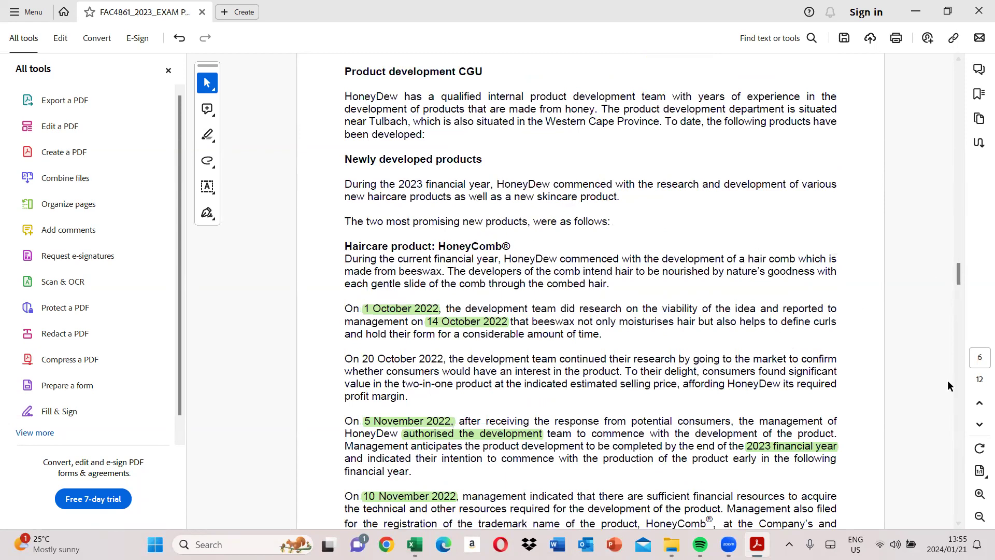
scroll(953, 377, "down", 10)
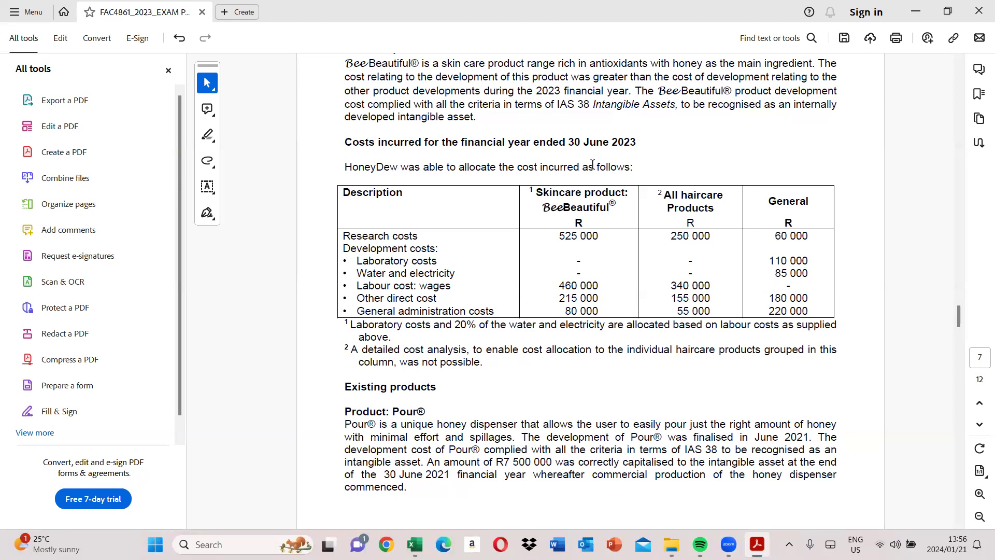
Highlight "ended 30 June 2023" in the costs incurred heading of the exam PDF
scroll(518, 170, "up", 1)
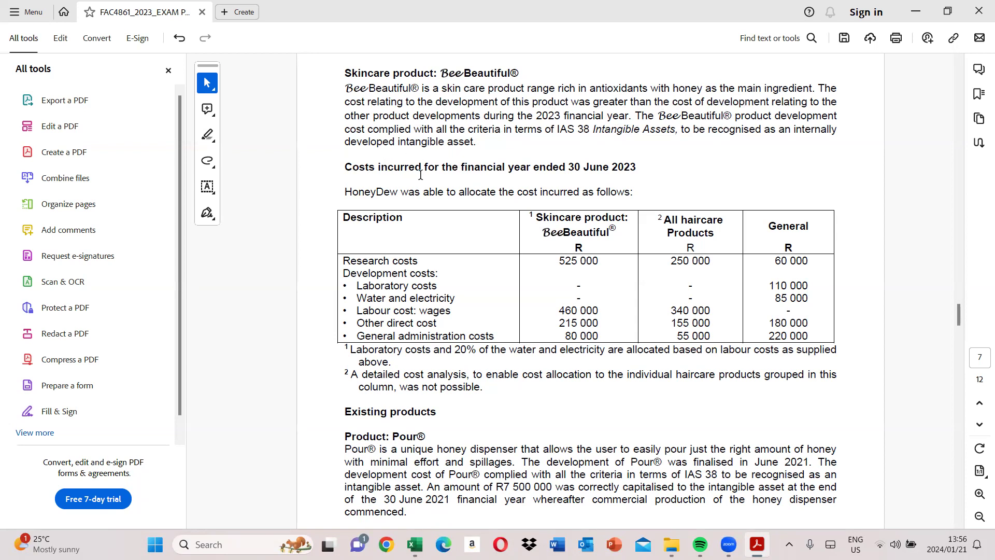
mouse_move(534, 167)
left_mouse_down()
mouse_move(635, 166)
mouse_move(625, 168)
left_mouse_up()
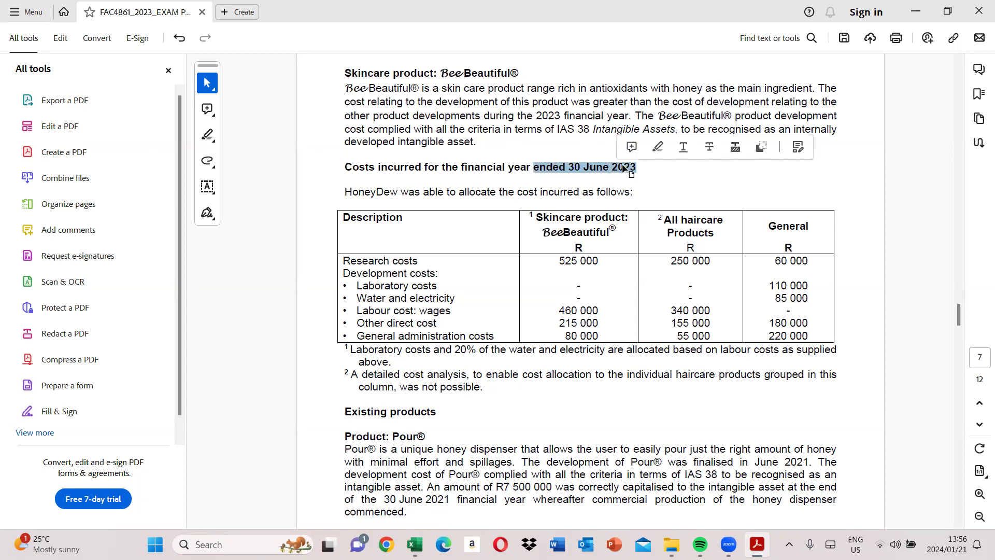
left_click(655, 148)
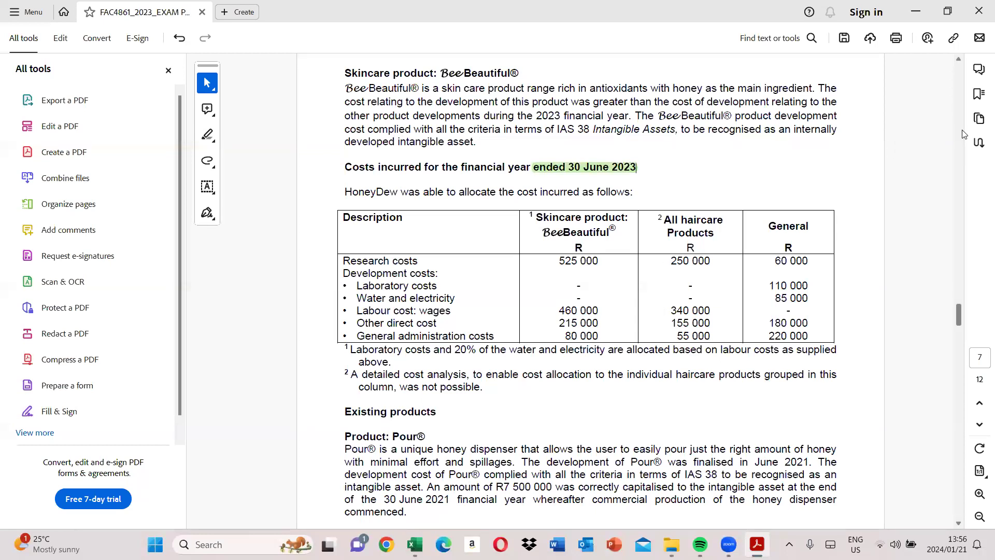
Check the HoneyComb development dates and highlight "Research costs" and its 250 000 haircare amount in the costs table
scroll(962, 134, "up", 10)
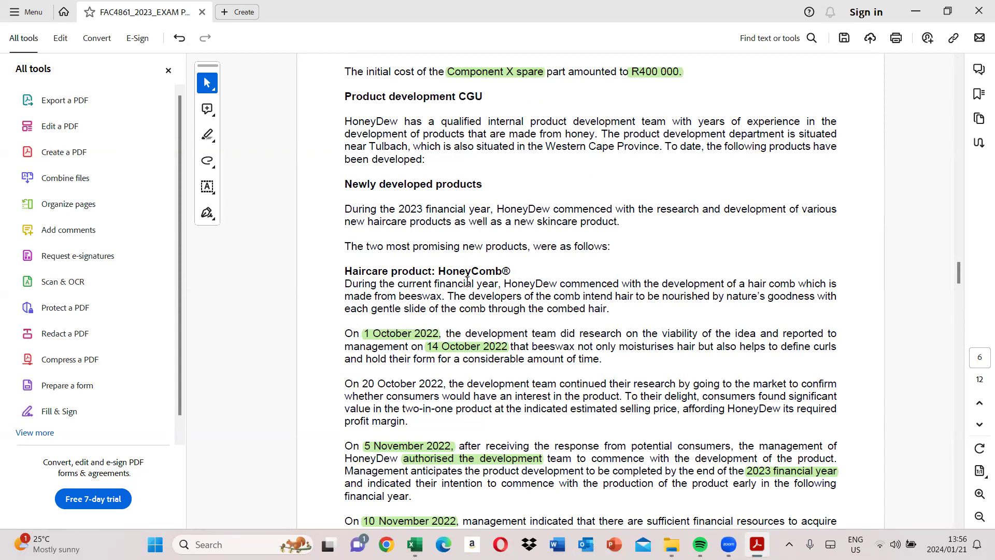
scroll(957, 366, "down", 10)
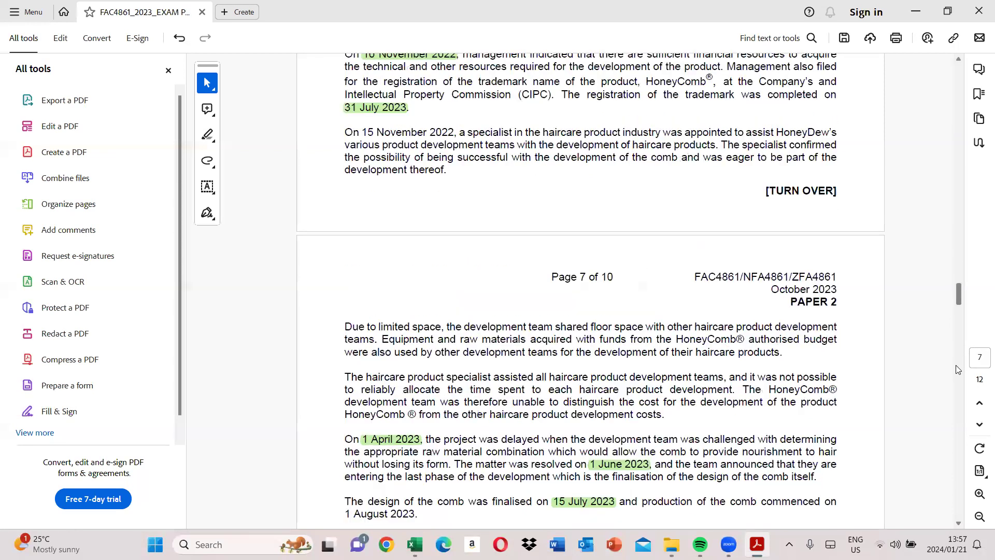
scroll(957, 369, "down", 8)
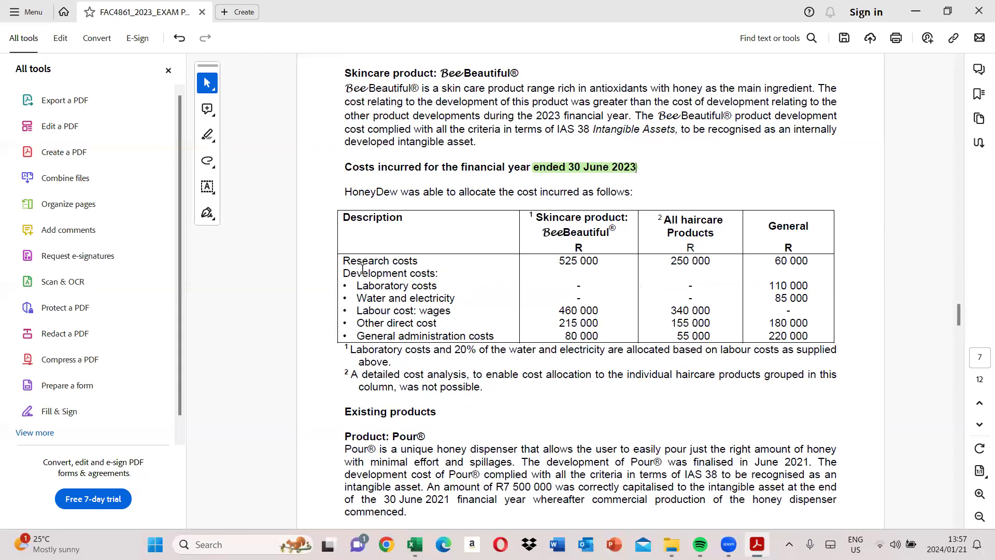
left_click_drag(343, 261, 409, 259)
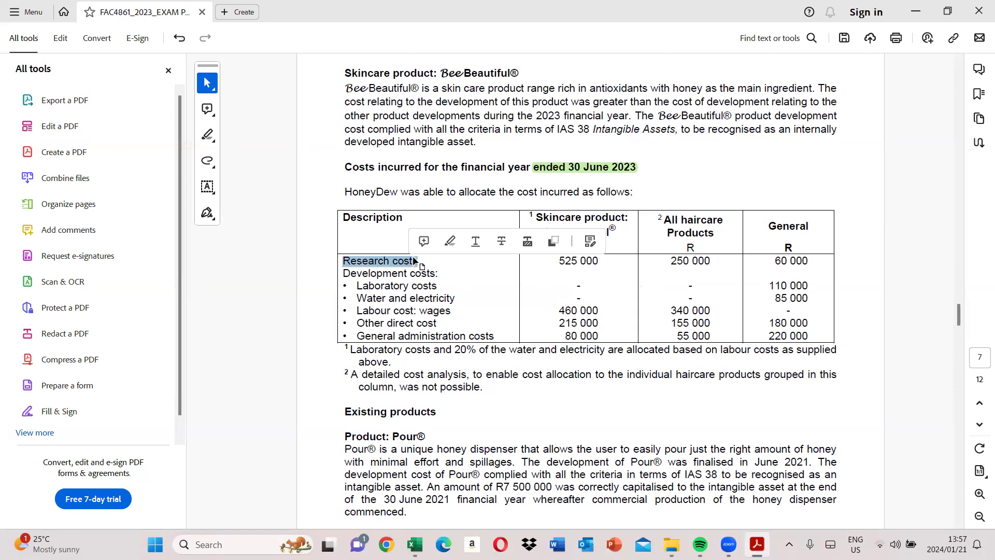
left_click(528, 241)
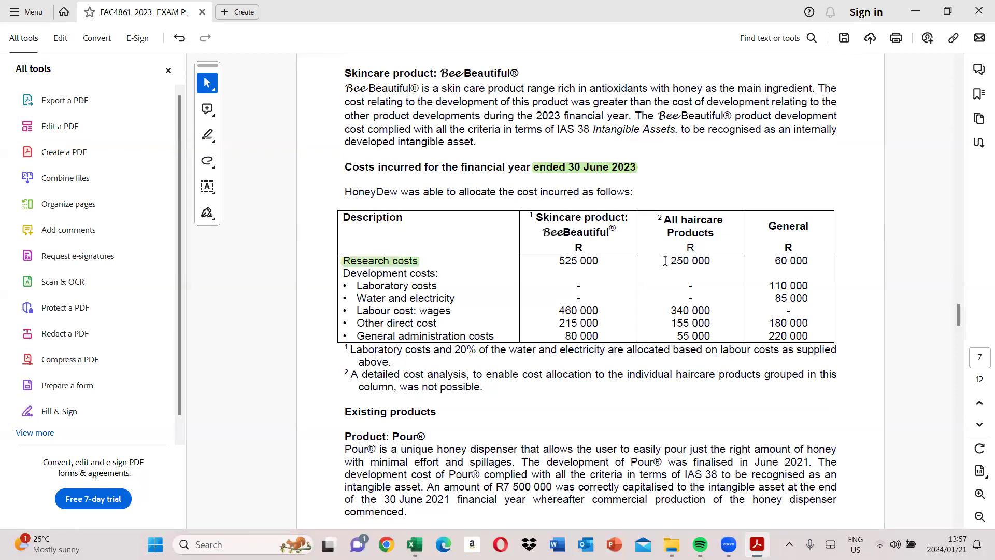
left_click_drag(664, 261, 711, 261)
left_click(737, 243)
Switch to the Excel workbook and enter "Rsearch costs of R250 000 is expensed ." in cell A116, checking the amount in the PDF
left_click(414, 544)
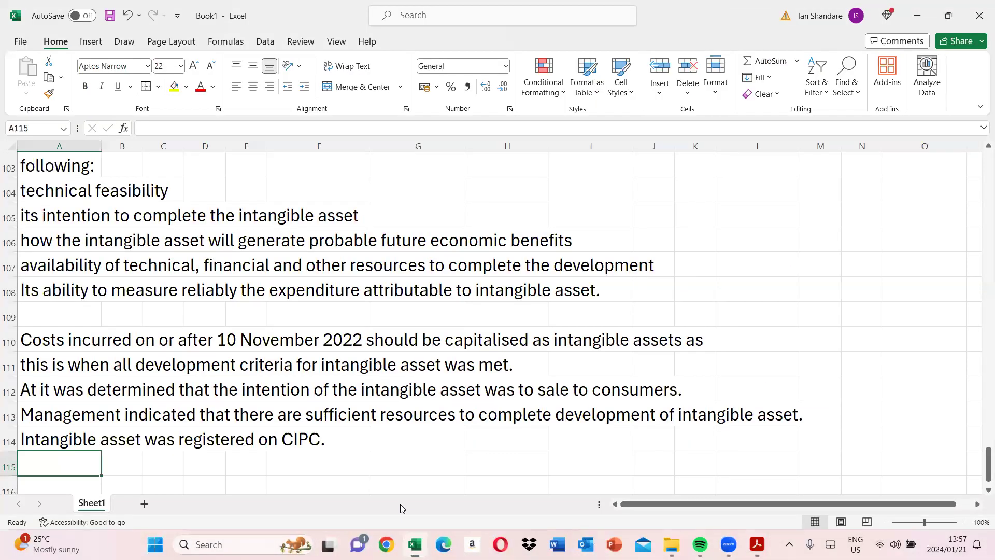
left_click(34, 476)
type("Rsearch costs of")
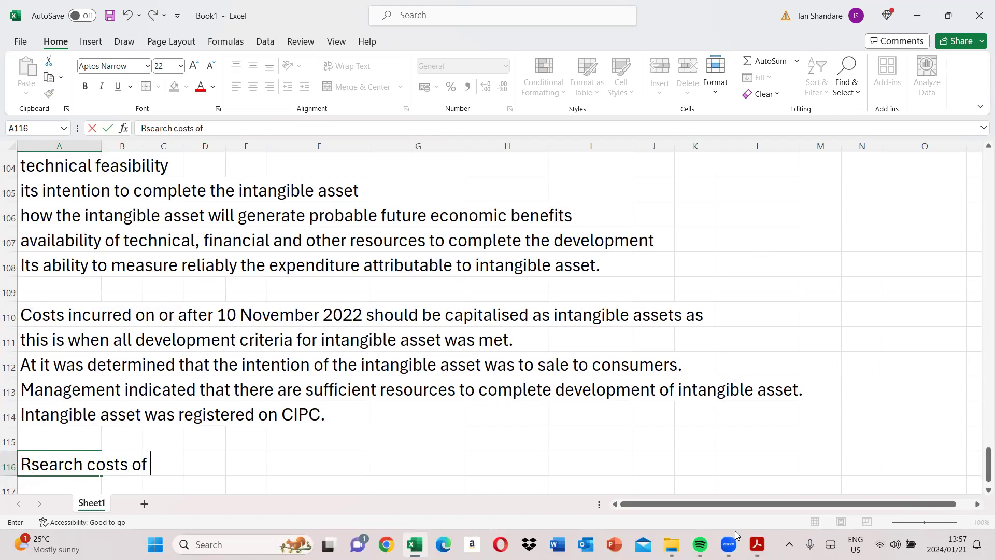
left_click(757, 545)
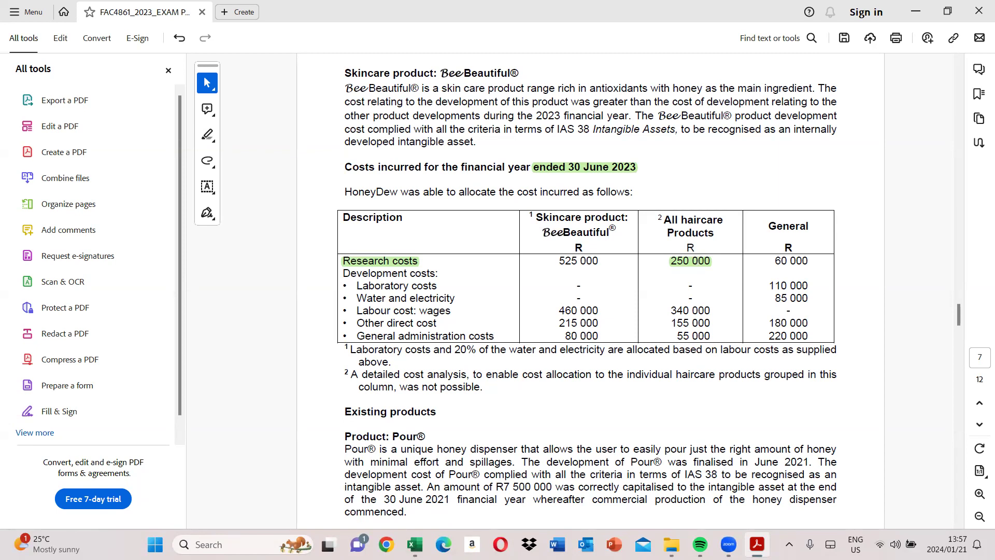
key("alt+Tab")
type("R250")
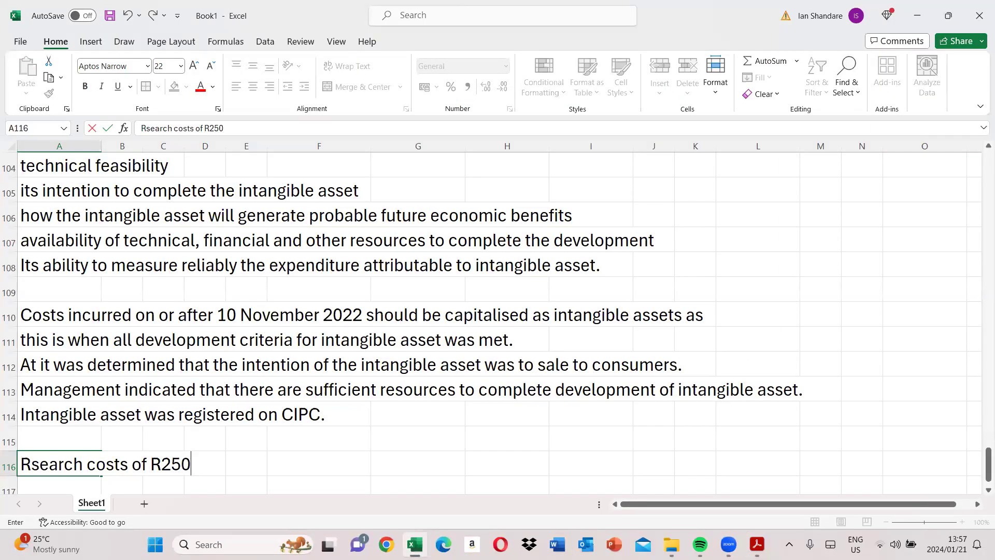
type(" 000 is ")
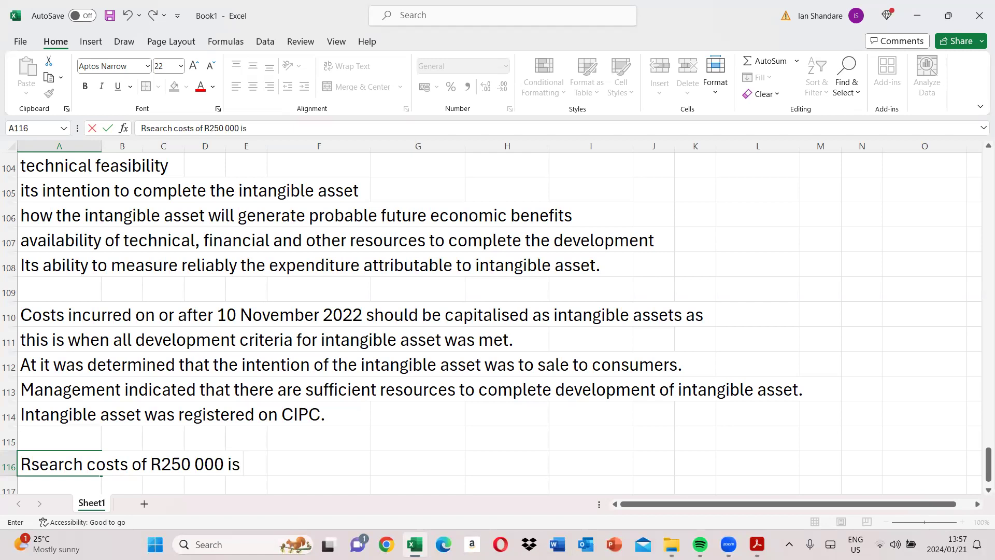
type("expensed as")
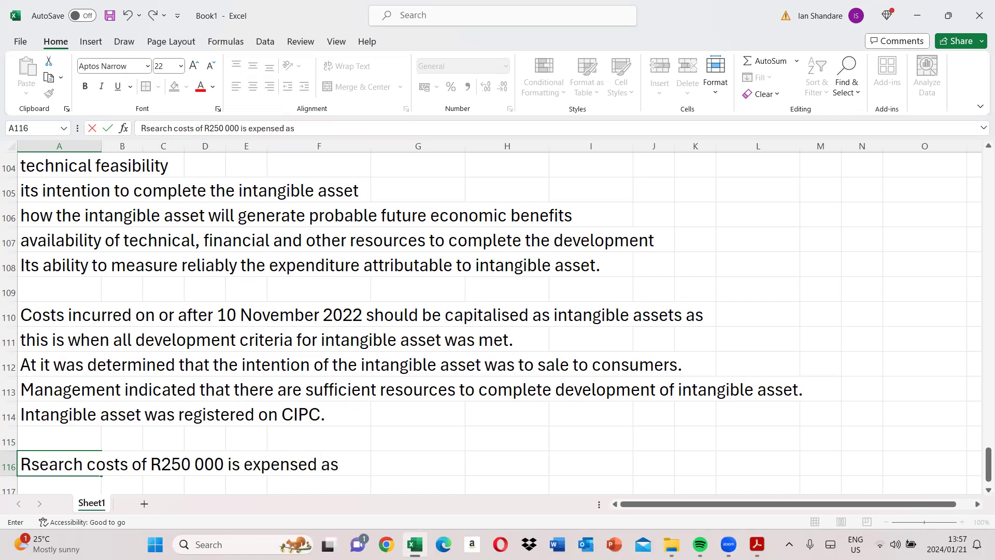
key("BackSpace")
key("BackSpace")
type(".")
key("Return")
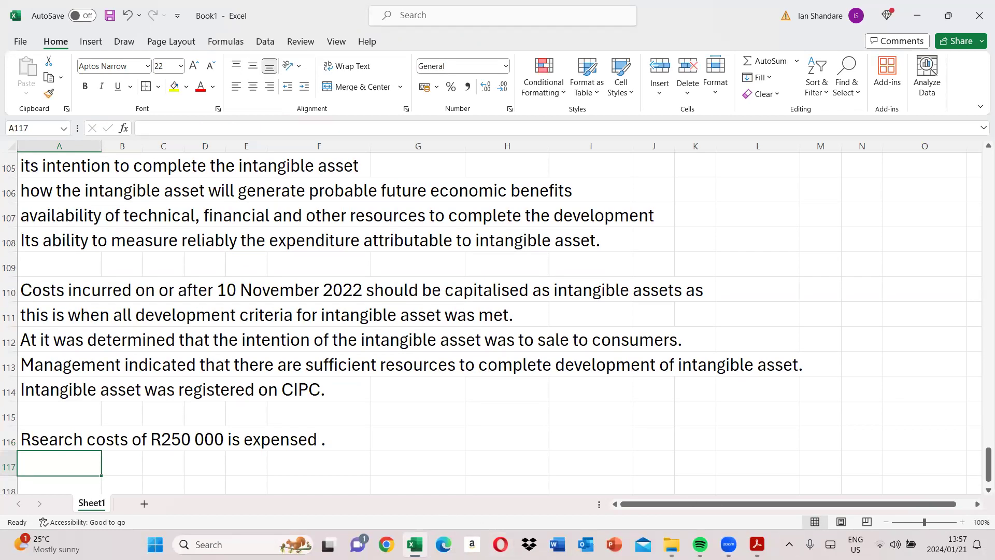
Switch to the exam PDF and highlight the general laboratory costs of 110 000, "Labour cost: wages" and its 340 000 haircare amount
left_click(756, 545)
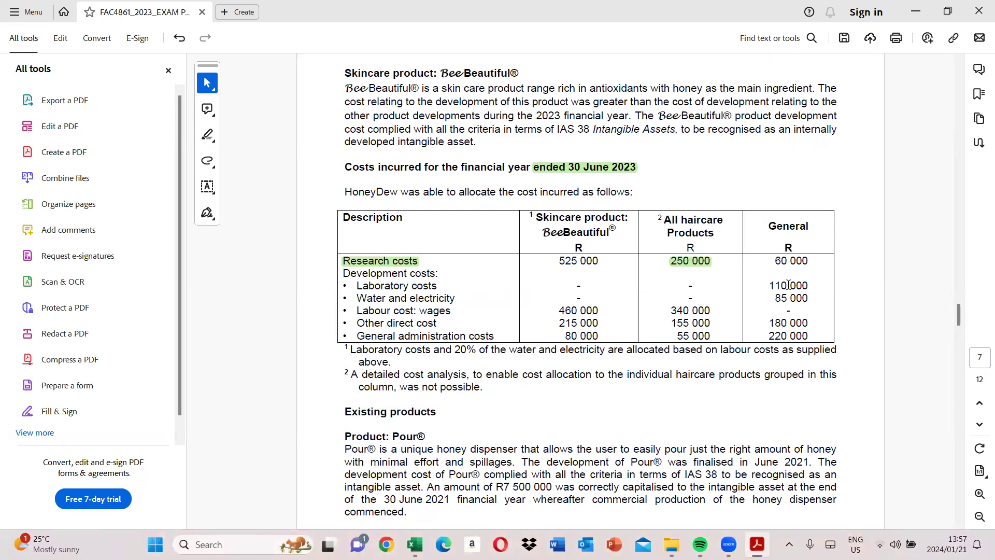
left_click_drag(766, 285, 809, 286)
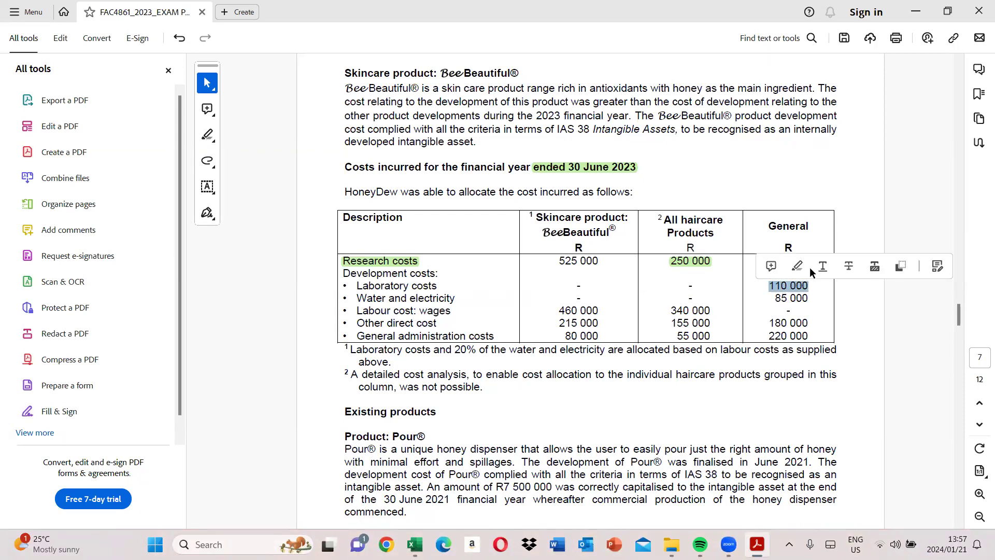
left_click(798, 267)
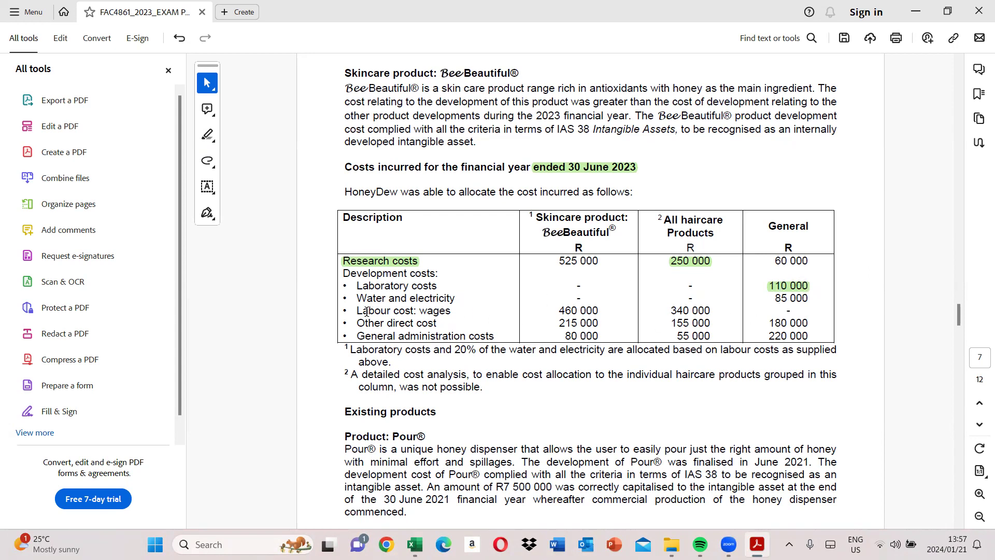
left_click_drag(357, 310, 449, 317)
left_click(490, 293)
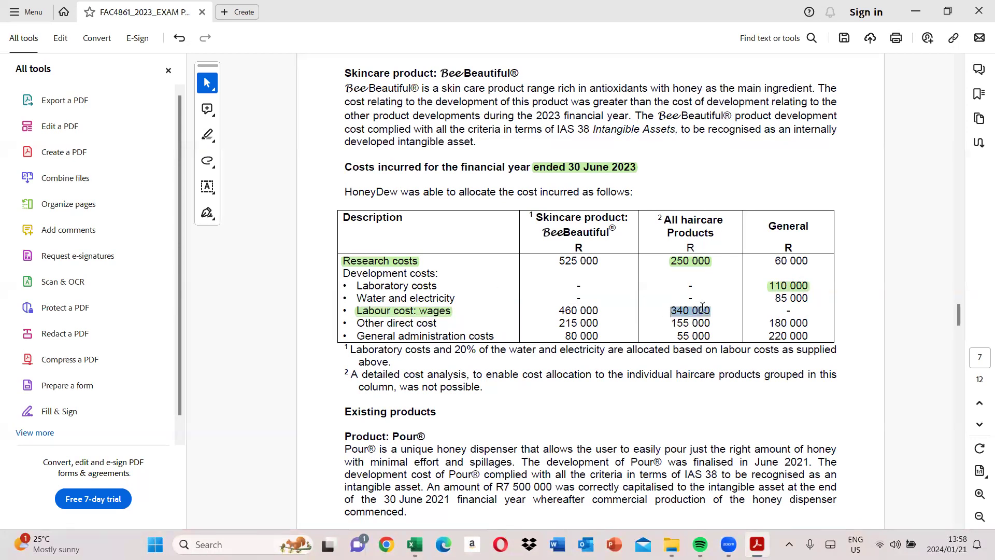
left_click(745, 292)
Return to the Excel workbook and write "Labour costs from 10 November 2022 until year end should" in cell A117
key("alt+Tab")
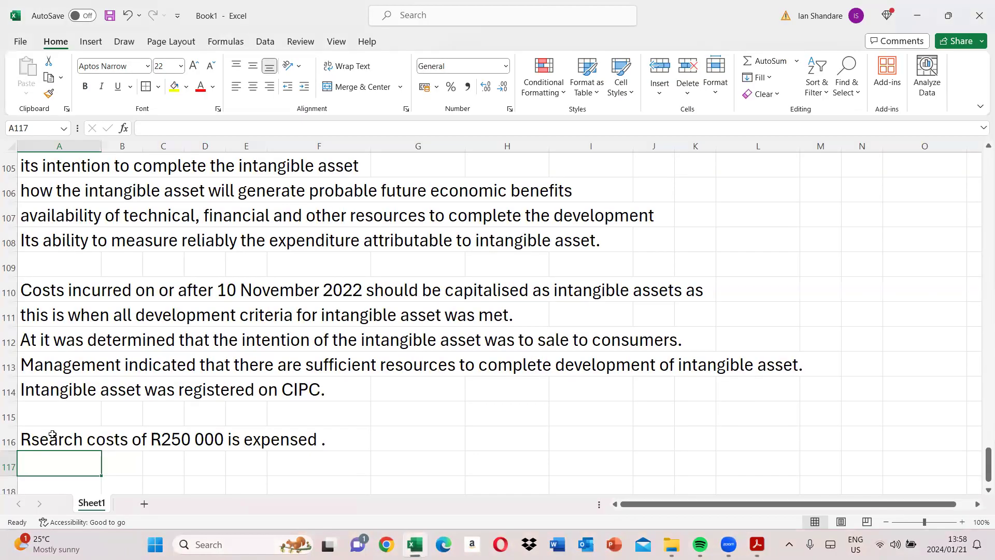
type("Labour co")
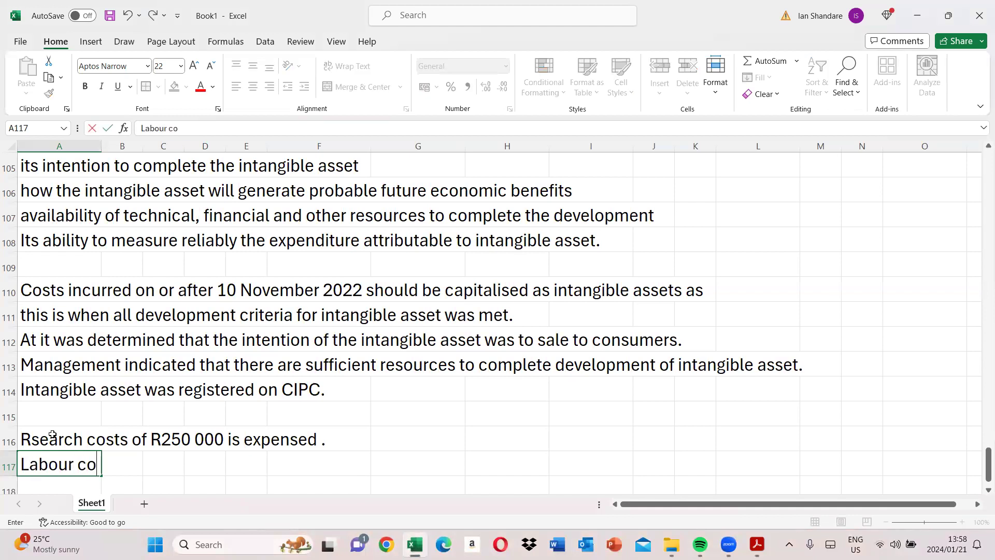
type("sts from ")
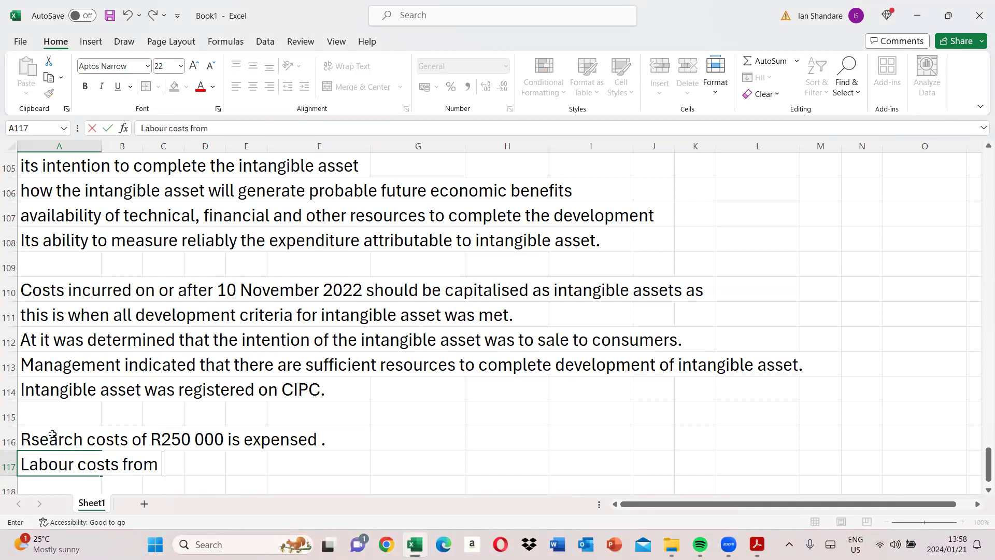
type("10 Novem")
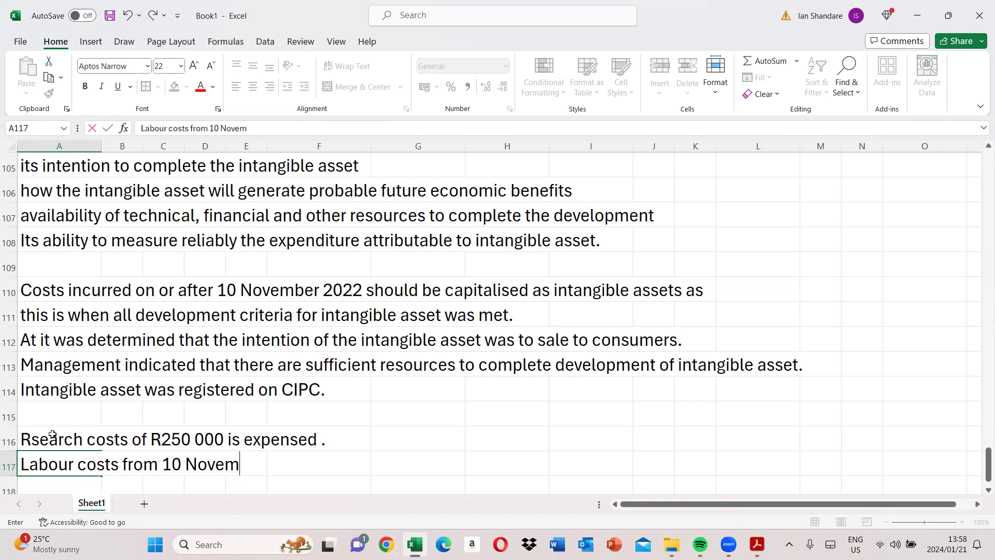
type("ber 2022 until year")
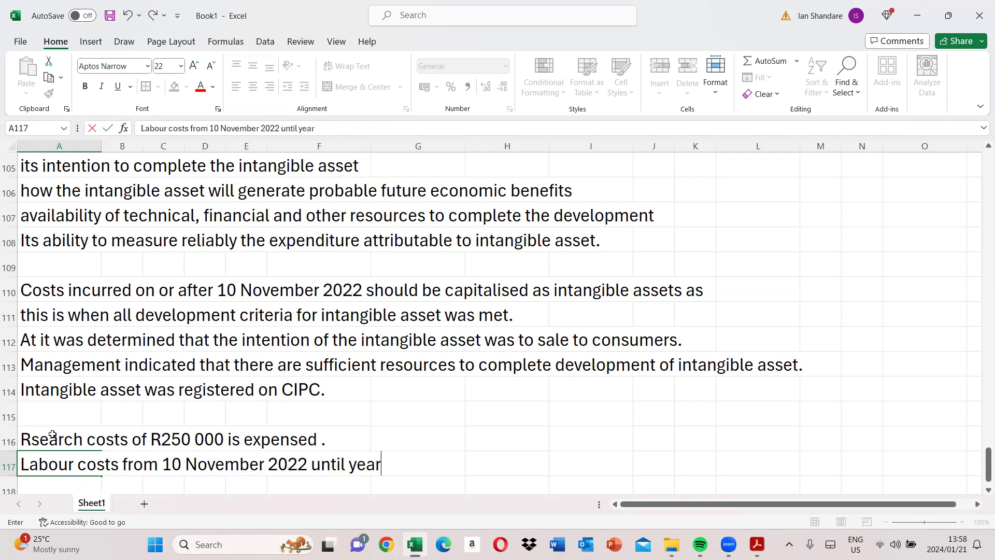
type(" end should")
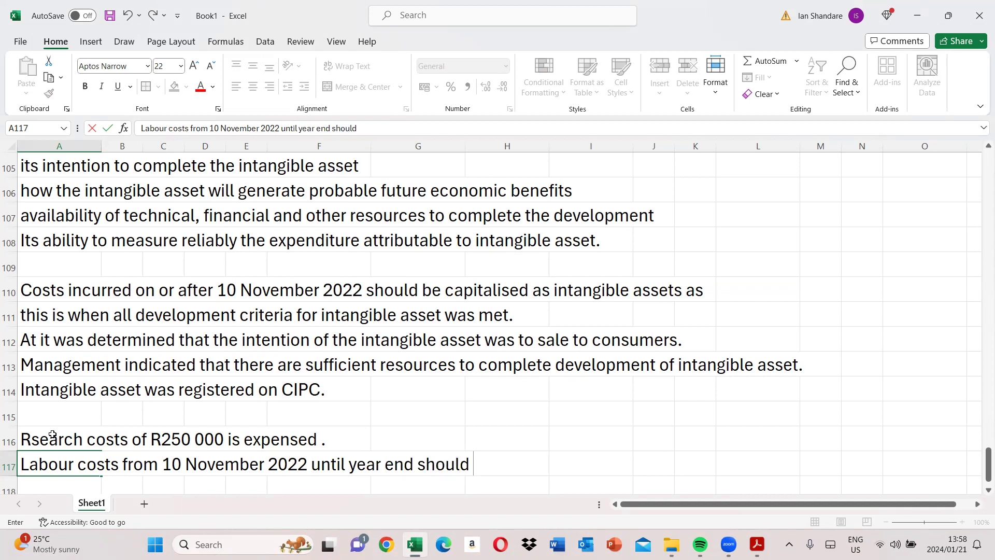
Switch to the exam PDF, review the HoneyComb development timeline and highlight "August 2023" in the production commencement date
left_click(758, 545)
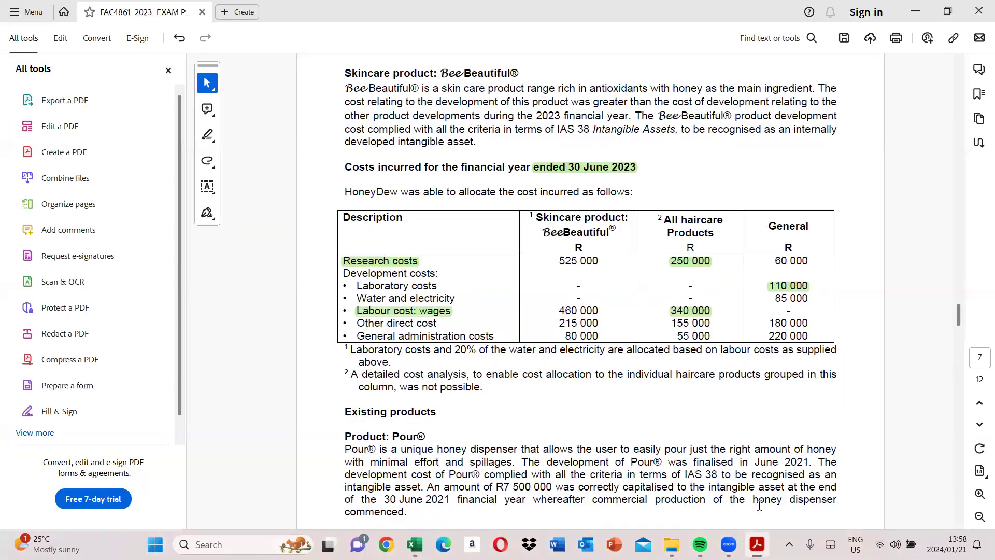
left_click(958, 210)
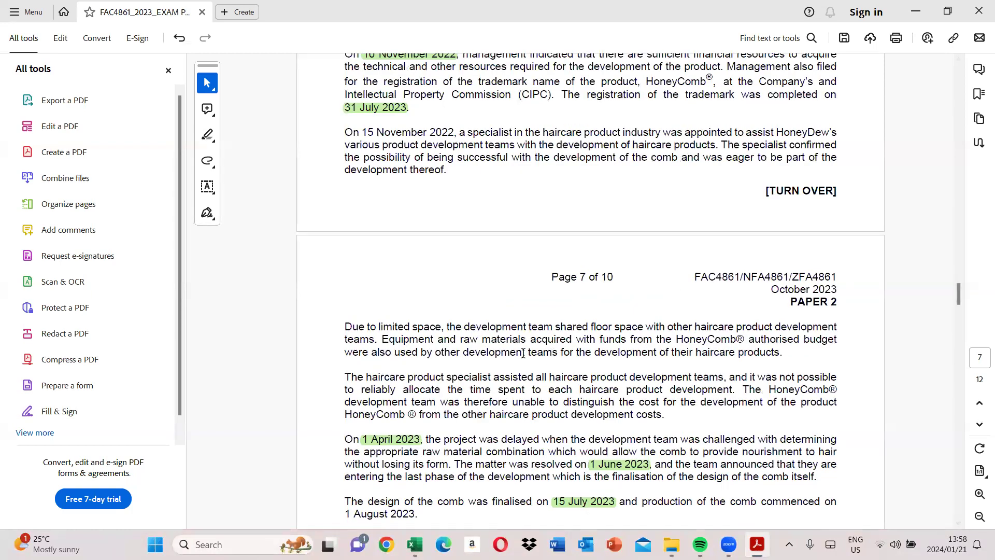
scroll(576, 383, "down", 2)
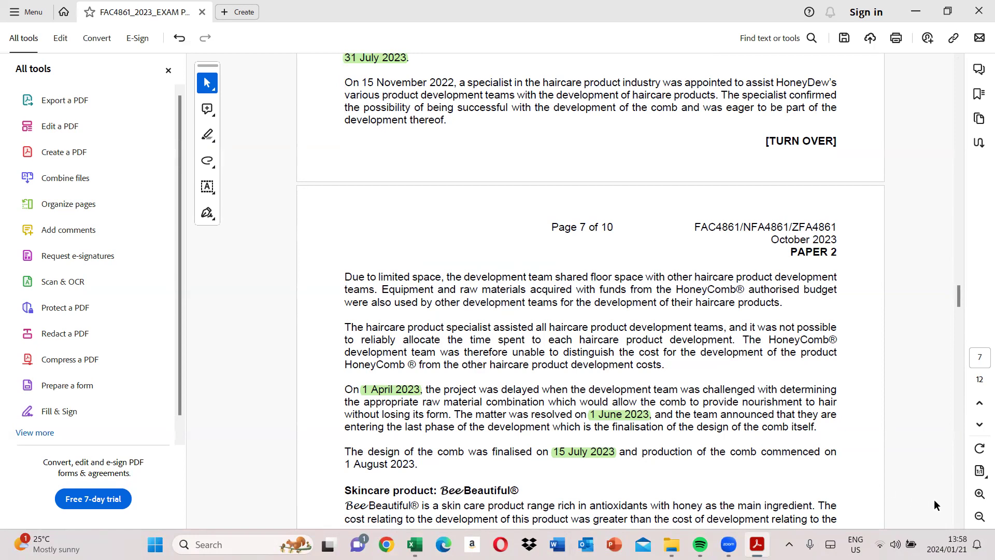
left_click(959, 523)
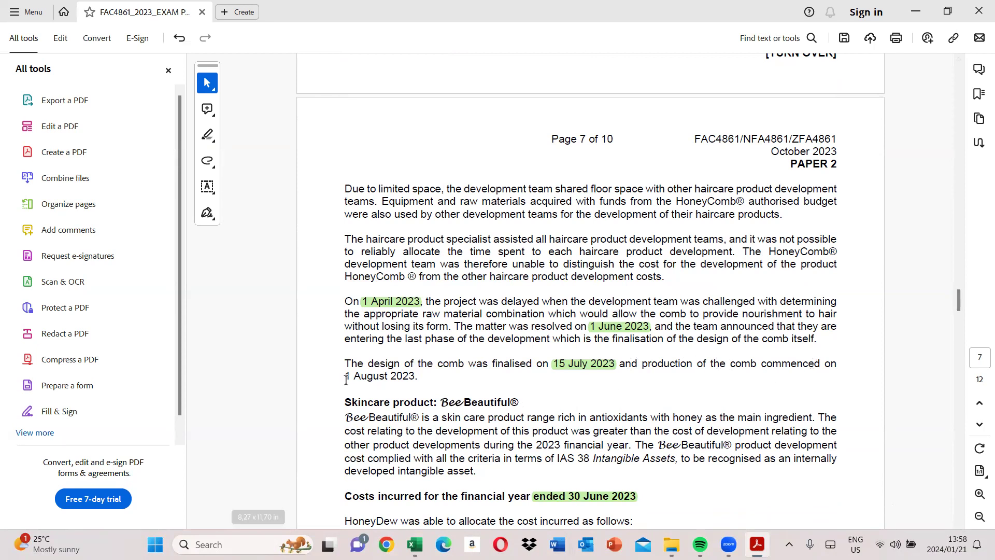
left_click_drag(351, 376, 415, 377)
left_click(450, 357)
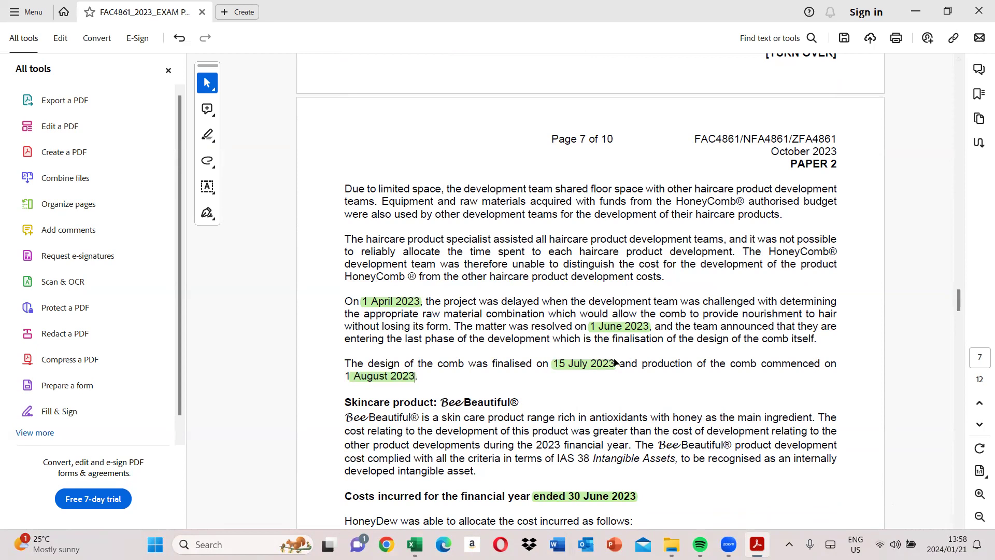
Switch to the Excel workbook and finish the labour cost statement in A117:A118 with "31 July 2023 should be capitalised" and "as development costs."
left_click(424, 540)
left_click(361, 127)
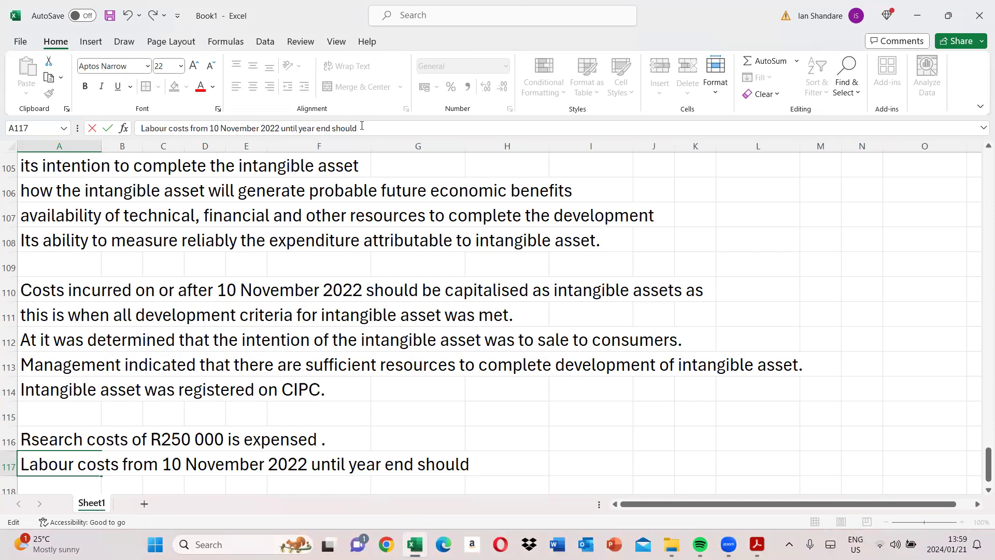
key("BackSpace")
key("BackSpace")
key("BackSpace")
key("BackSpace")
key("BackSpace")
key("BackSpace")
key("BackSpace")
key("BackSpace")
key("BackSpace")
key("BackSpace")
key("BackSpace")
key("BackSpace")
key("BackSpace")
key("BackSpace")
key("BackSpace")
type("31 July")
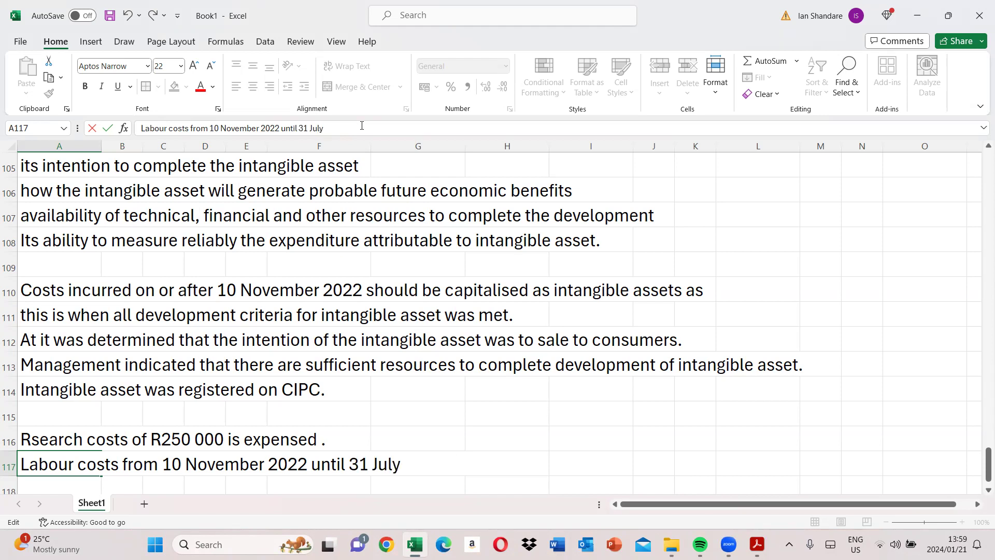
type(" 2023 sho")
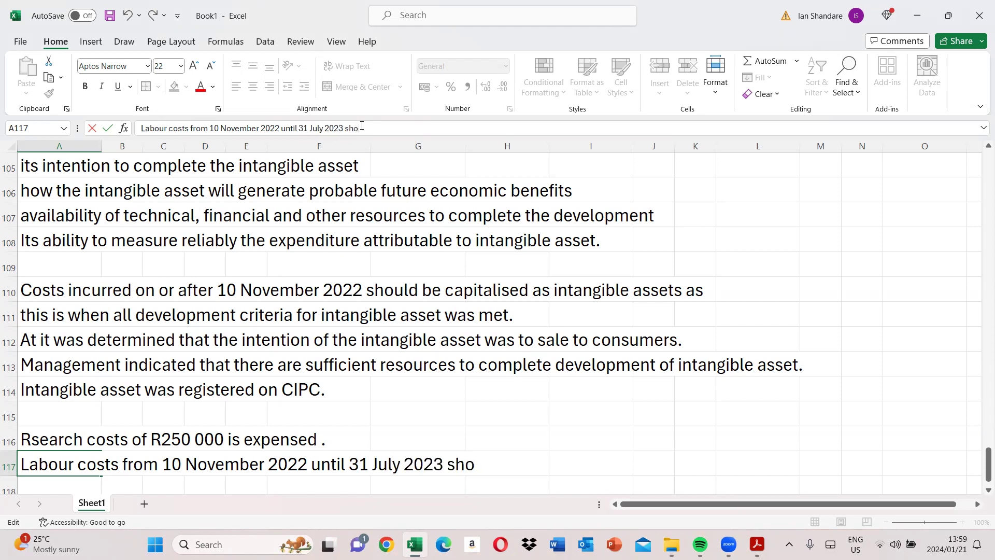
type("uld be ca")
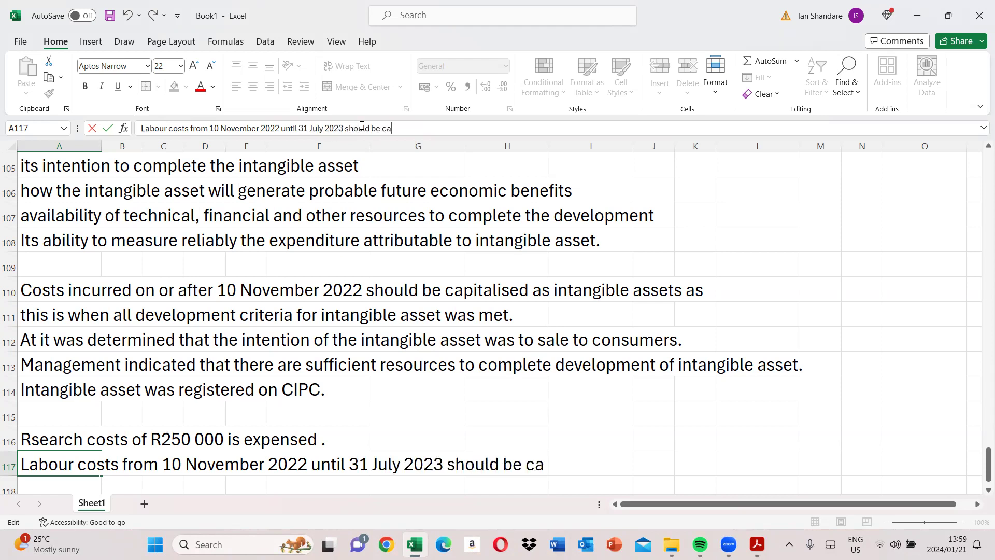
type("pitalised")
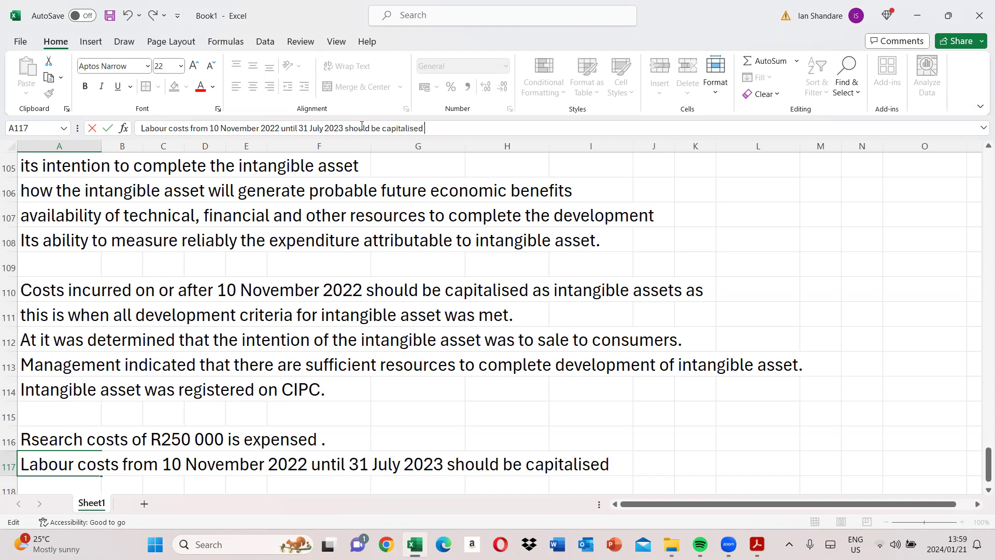
key("Return")
type("as deve")
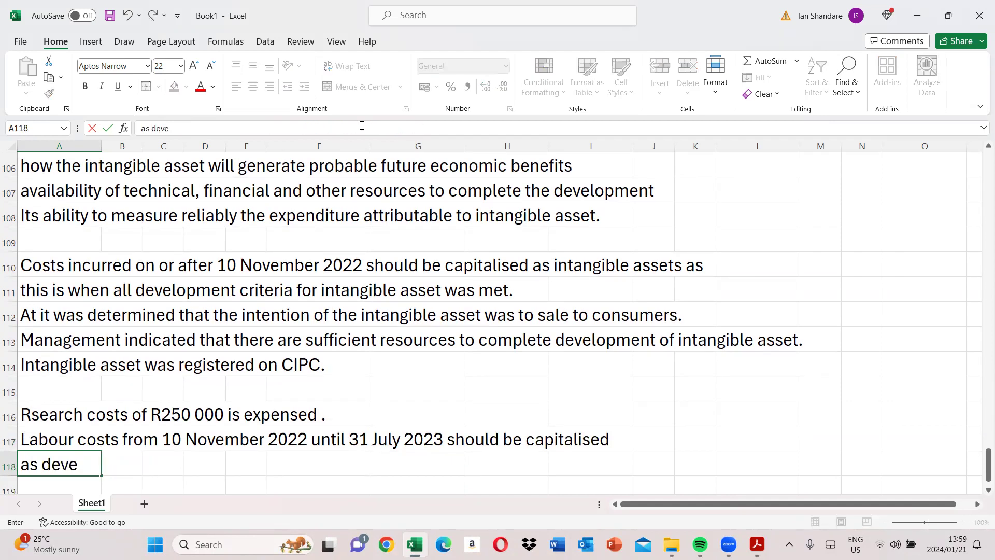
type("lopment costs.")
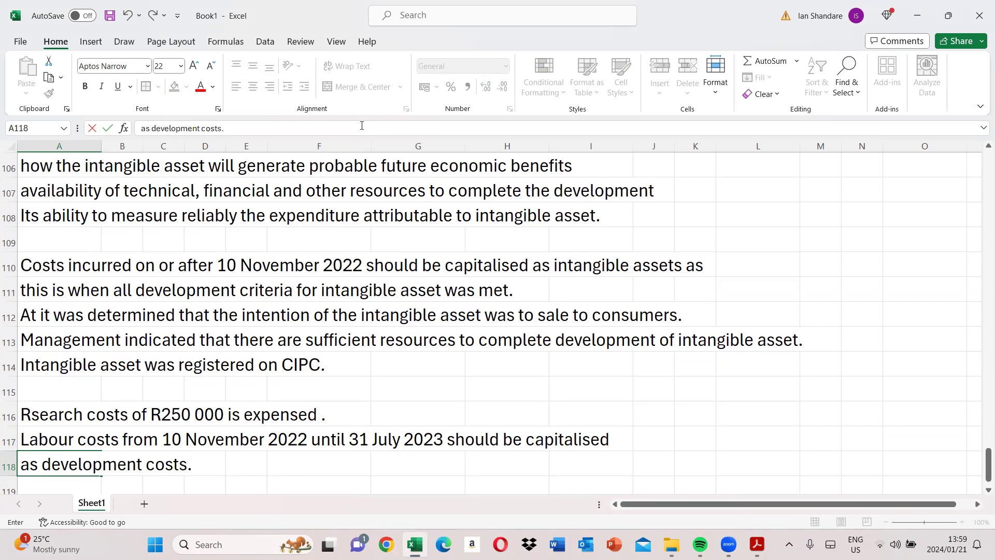
key("Return")
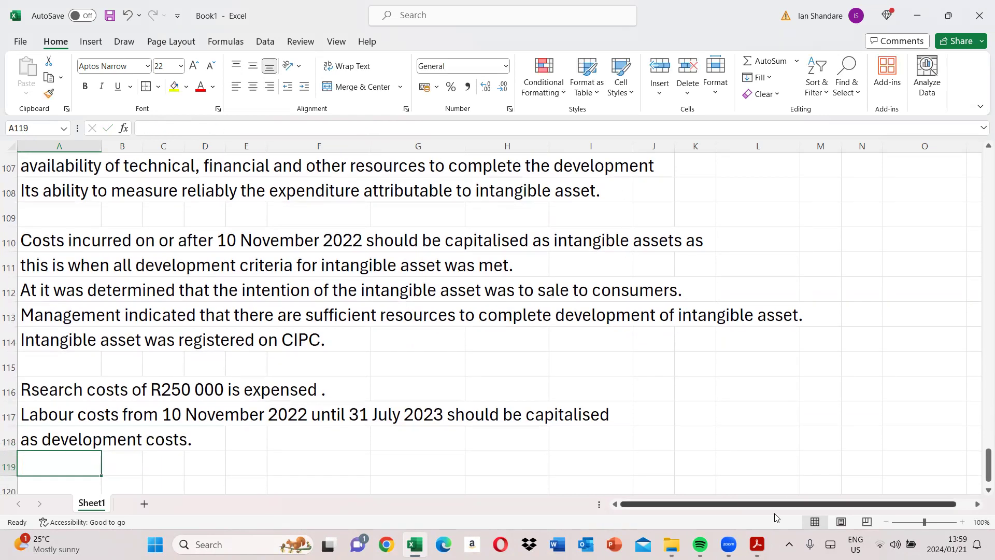
Check the development cost table in the exam PDF and write "Other direct cost of" in cell A119 of the Excel workbook
left_click(757, 544)
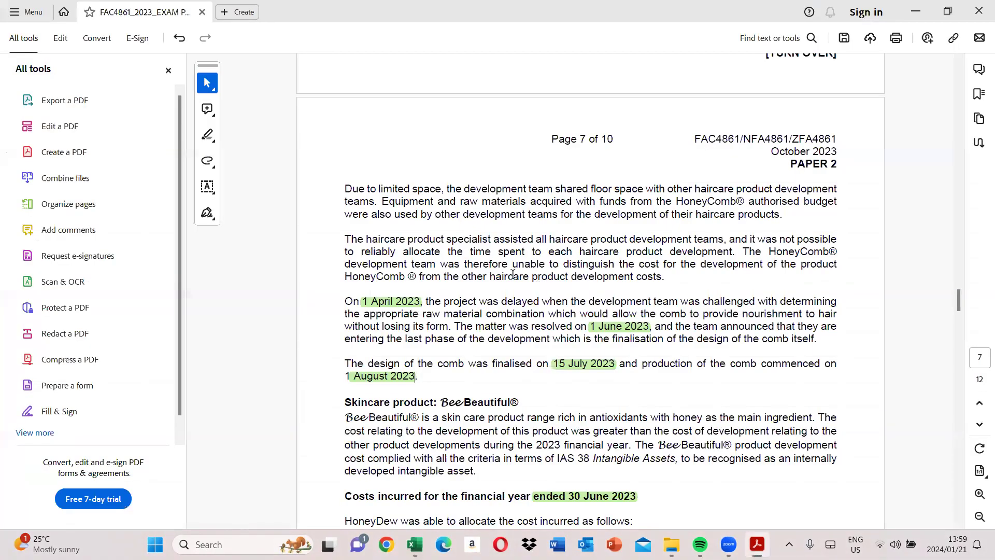
left_click(957, 483)
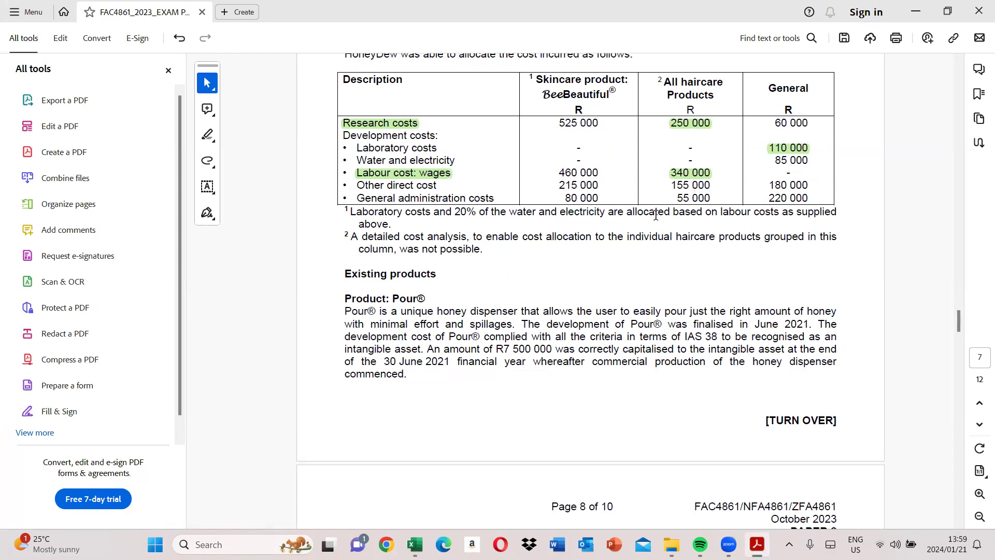
left_click(414, 544)
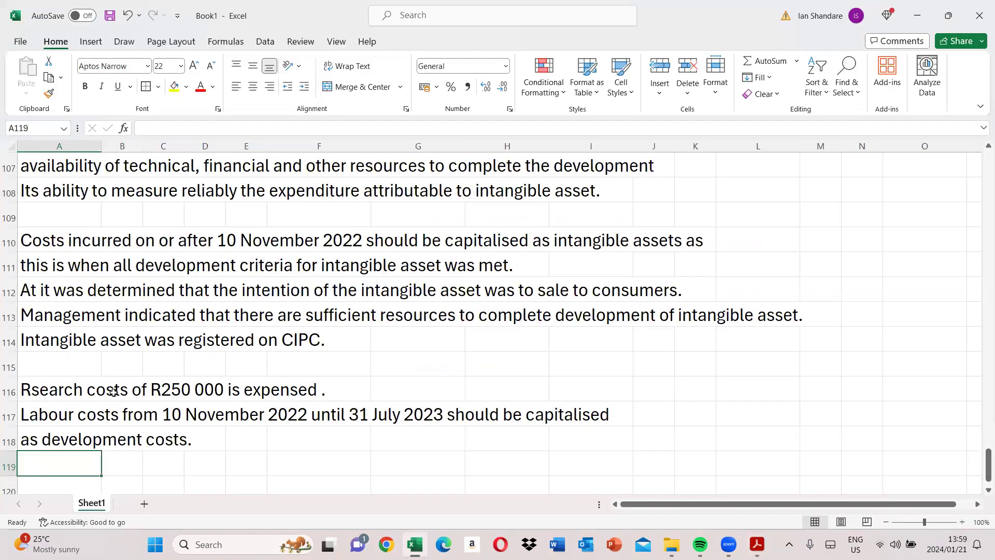
type("Other dir")
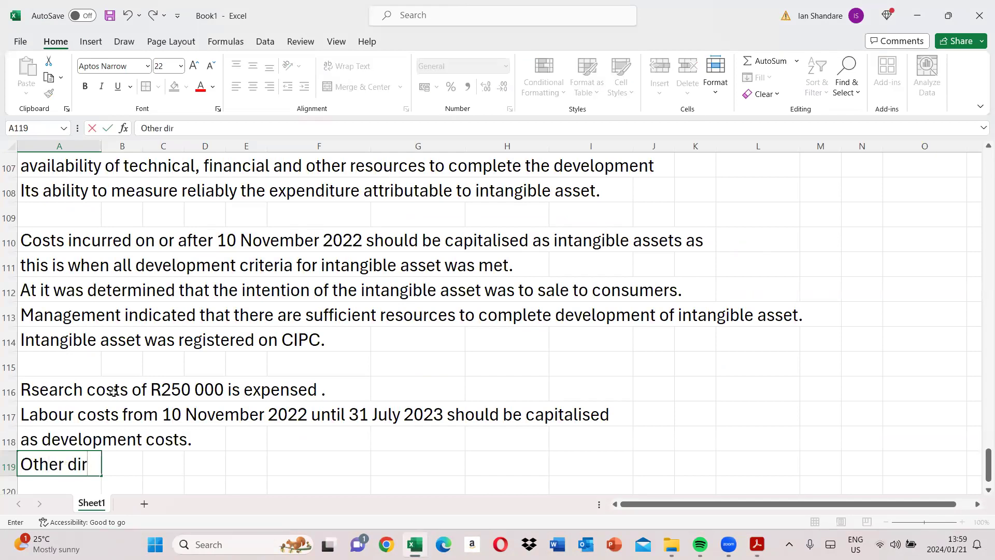
type("ect cost of")
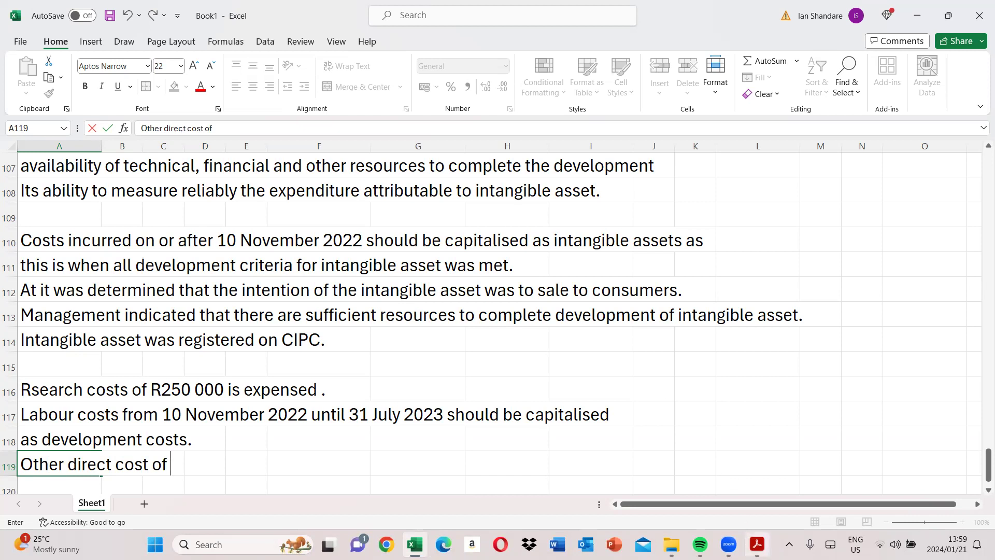
Checking the PDF, continue A119 with "R155 000 incured from 10 November 2022 until 31 July 2023 should be capitalised" and fill A120 with "as development costs."
left_click(757, 545)
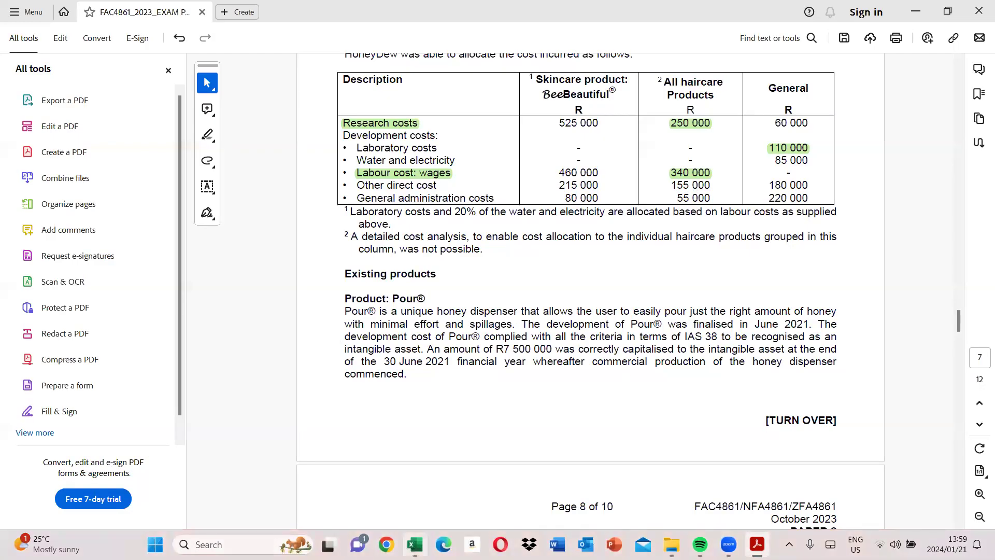
left_click(414, 544)
type("R155")
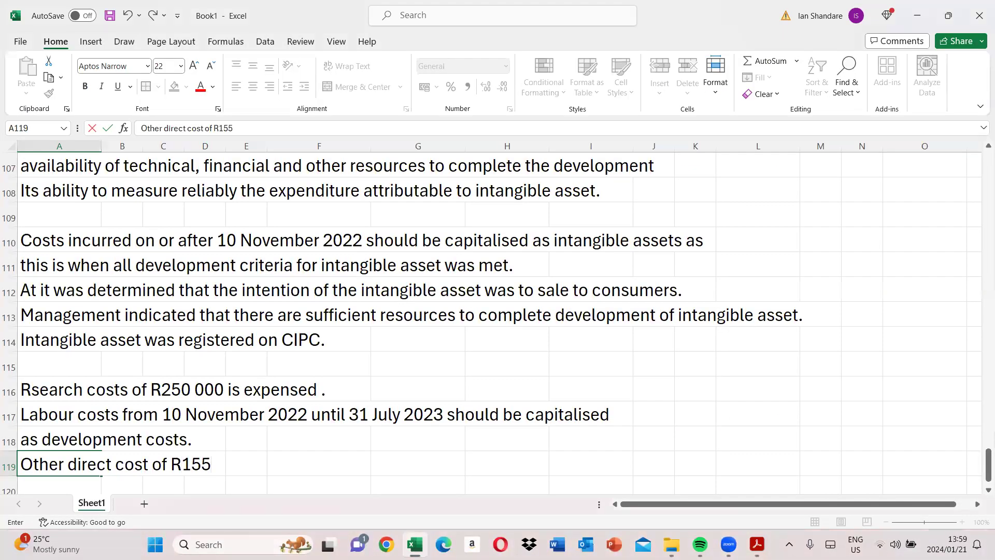
type(" 000 incured")
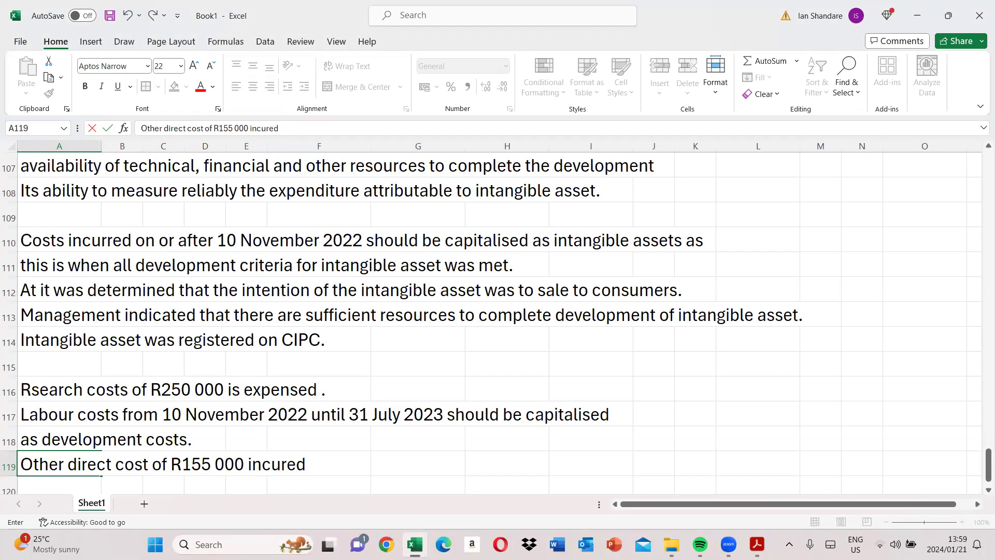
type(" from 10 No")
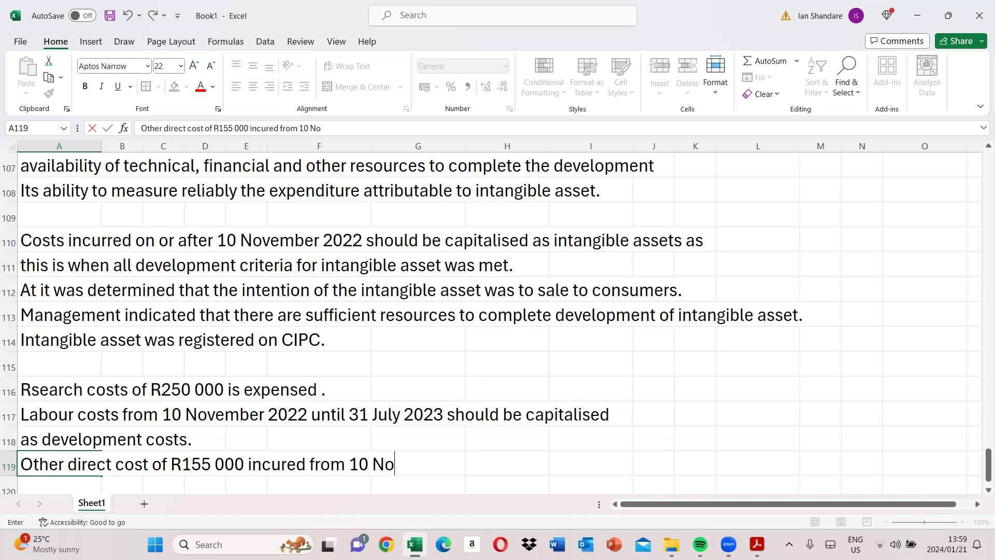
type("vember")
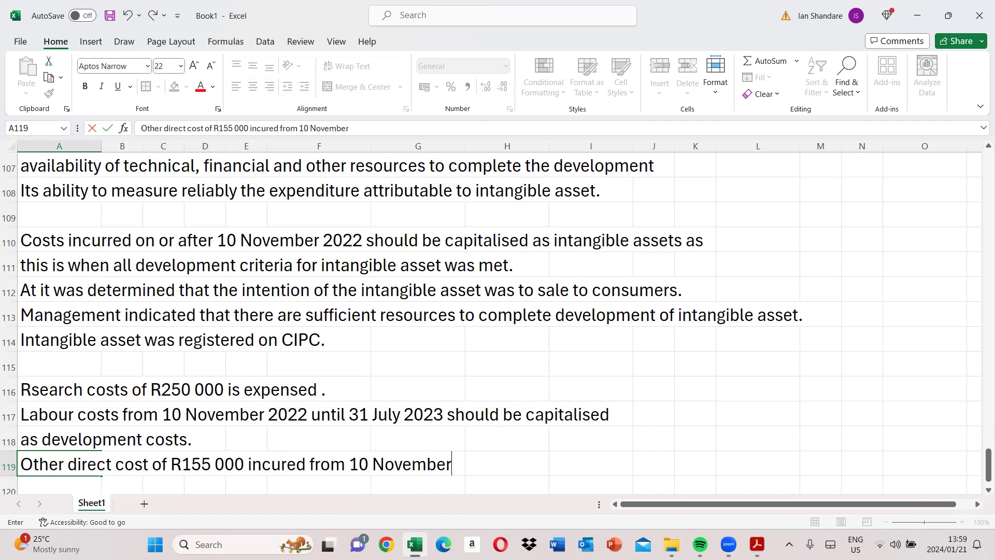
type(" 2022 until 31 July 2023 ")
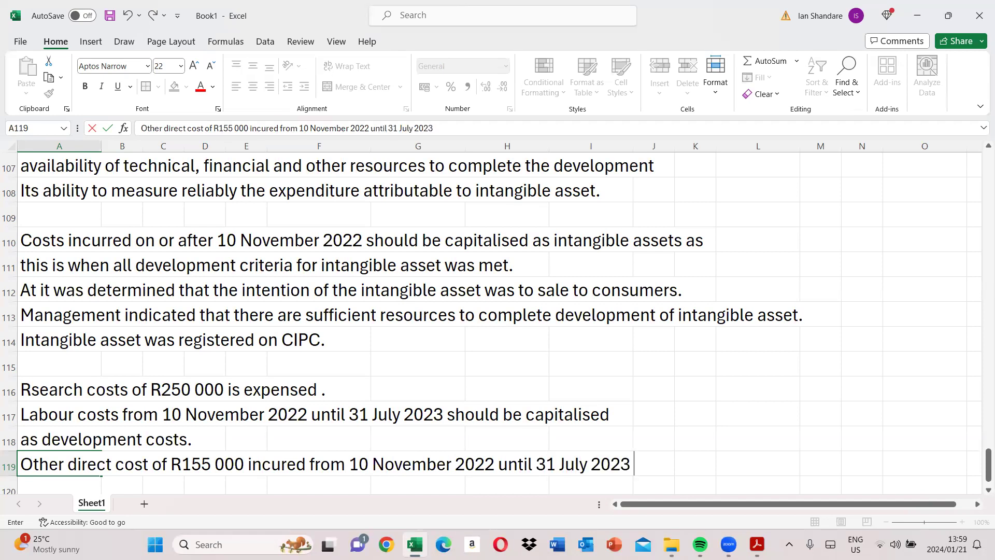
type("should be c")
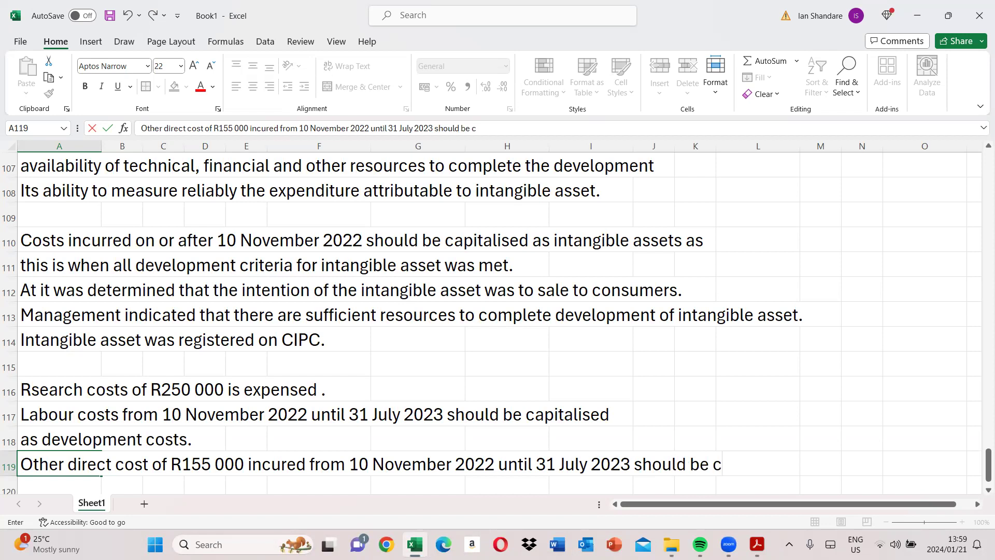
type("apitalised")
key("Return")
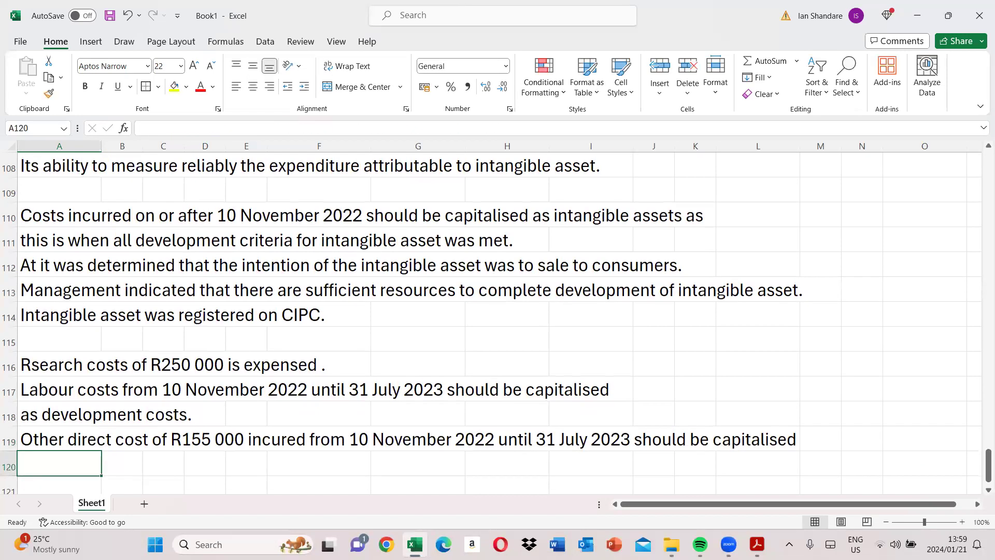
type("as development costs.")
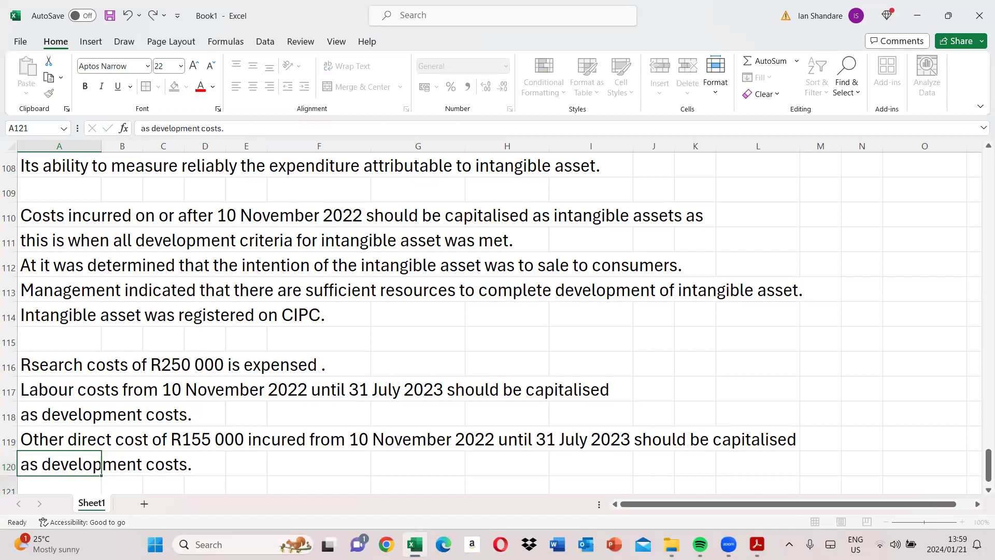
key("Return")
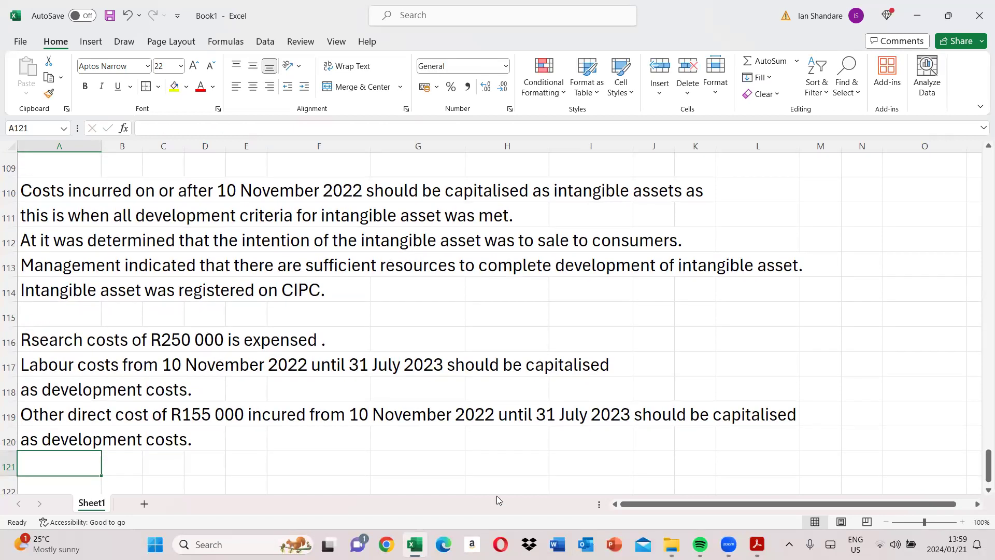
Check the cost table in the exam PDF and enter "General adminstration costs should be expensed." in cell A121 of the Excel workbook
left_click(757, 545)
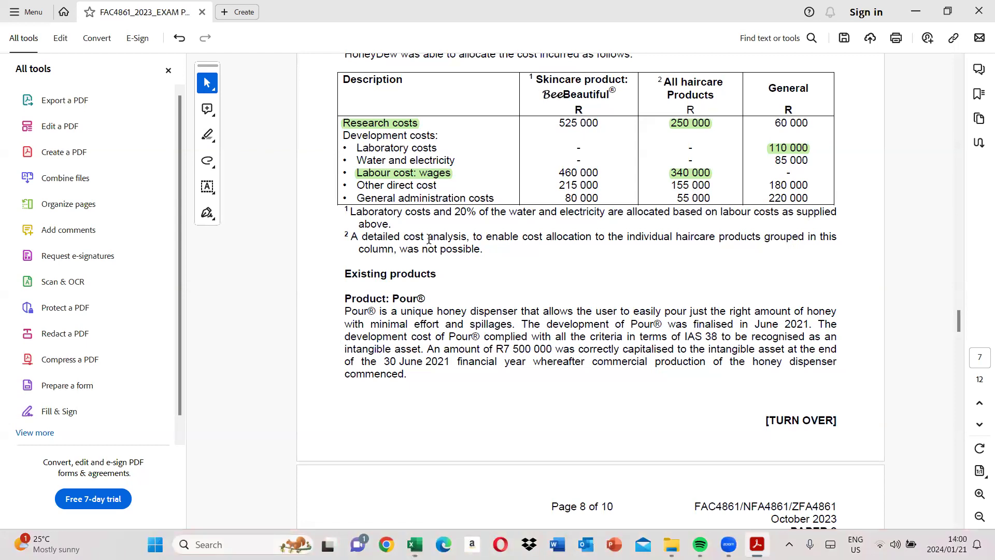
key("alt+Tab")
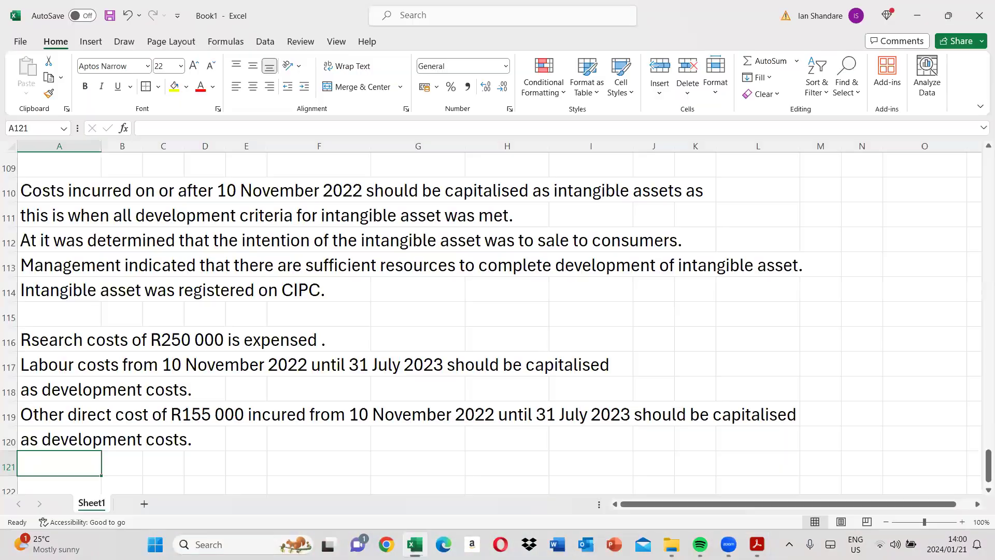
type("General ")
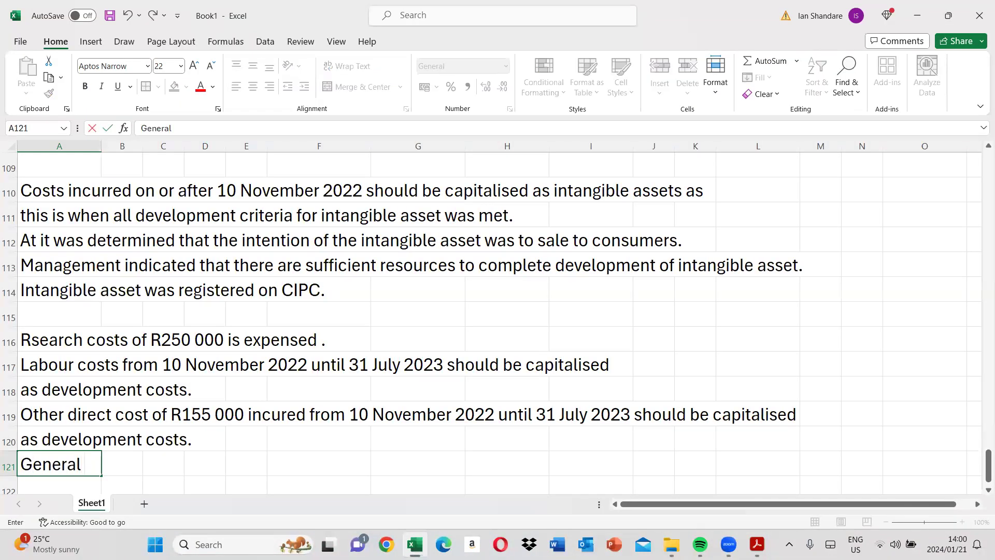
type("adminstra")
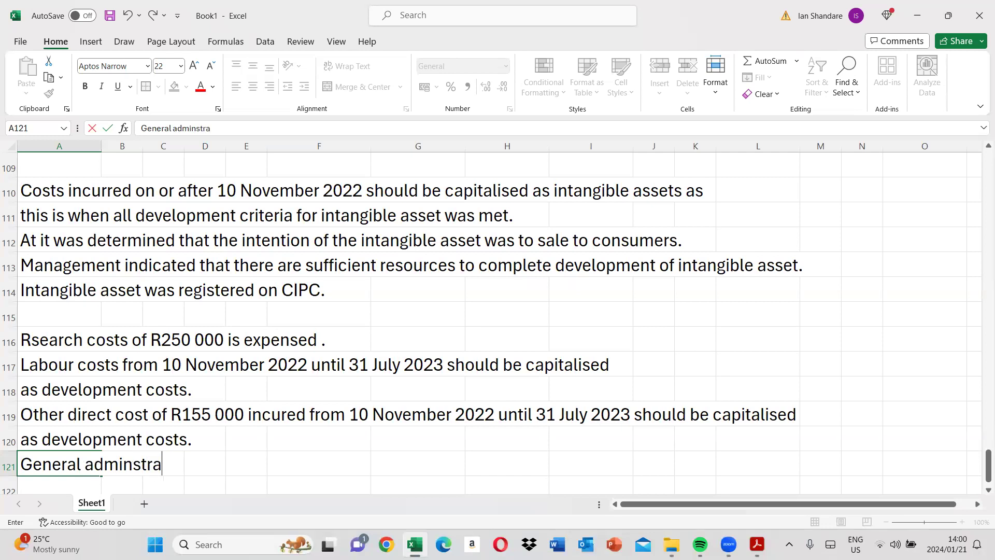
type("tion costs shou")
key("BackSpace")
key("BackSpace")
key("BackSpace")
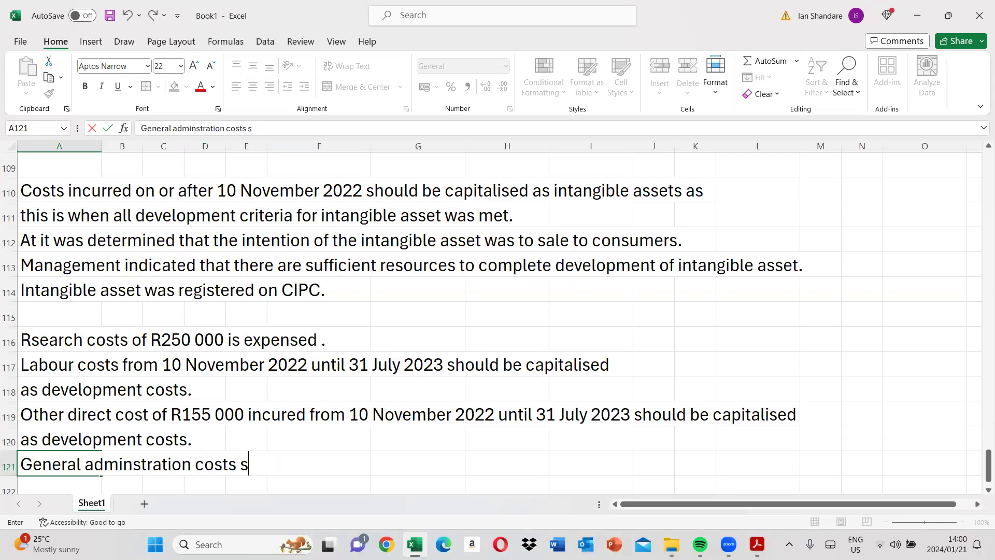
type("hould be expenses")
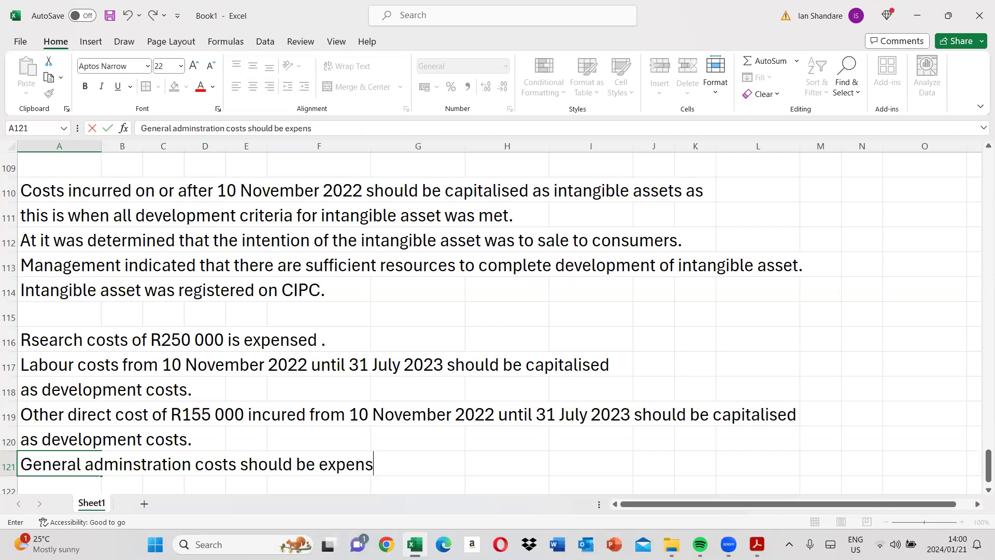
key("BackSpace")
type("d .")
key("Return")
key("Return")
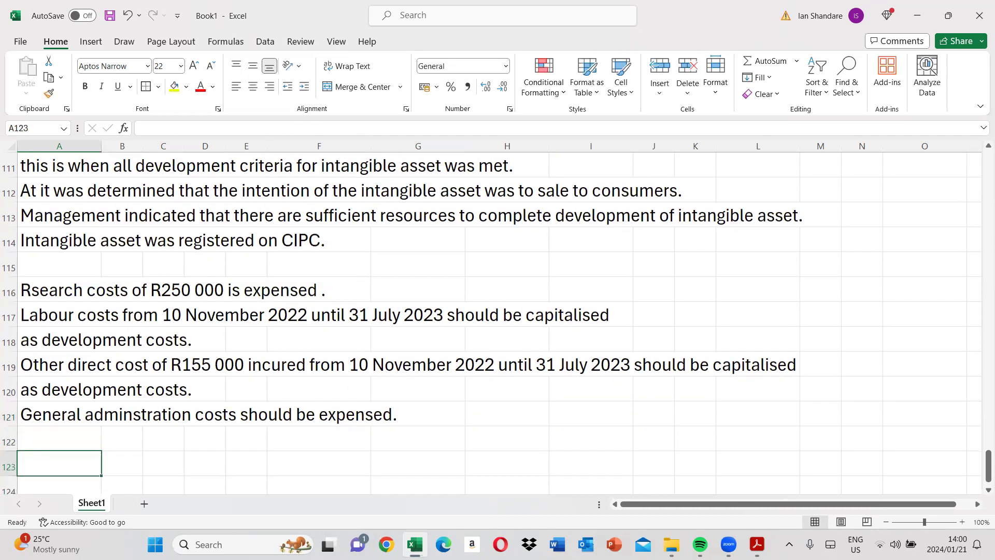
Switch to the exam PDF and read the Question 3 requirements on its last page, covering parts (c), (d) and (e)
left_click(757, 544)
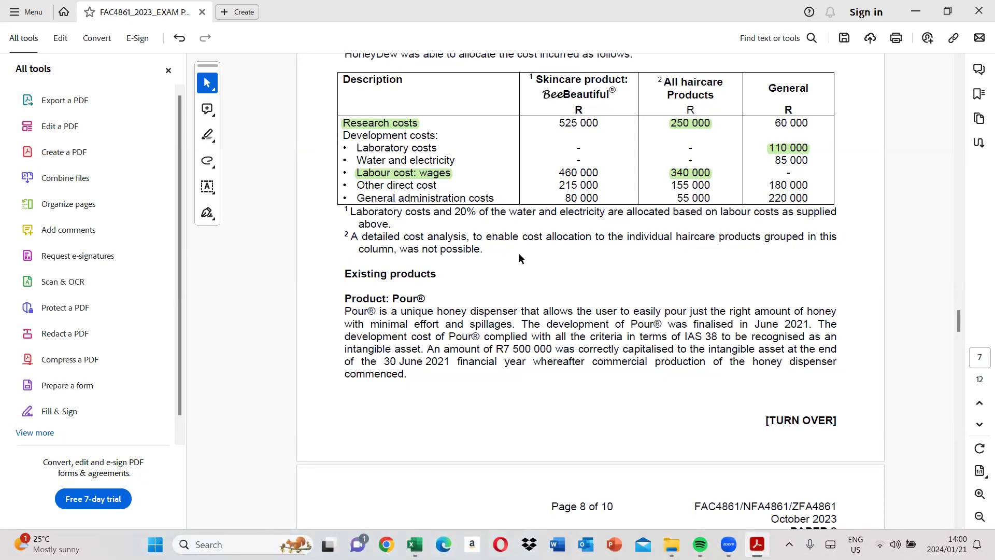
left_click(962, 414)
left_click(962, 415)
left_click(962, 415)
left_click(964, 447)
left_click(964, 449)
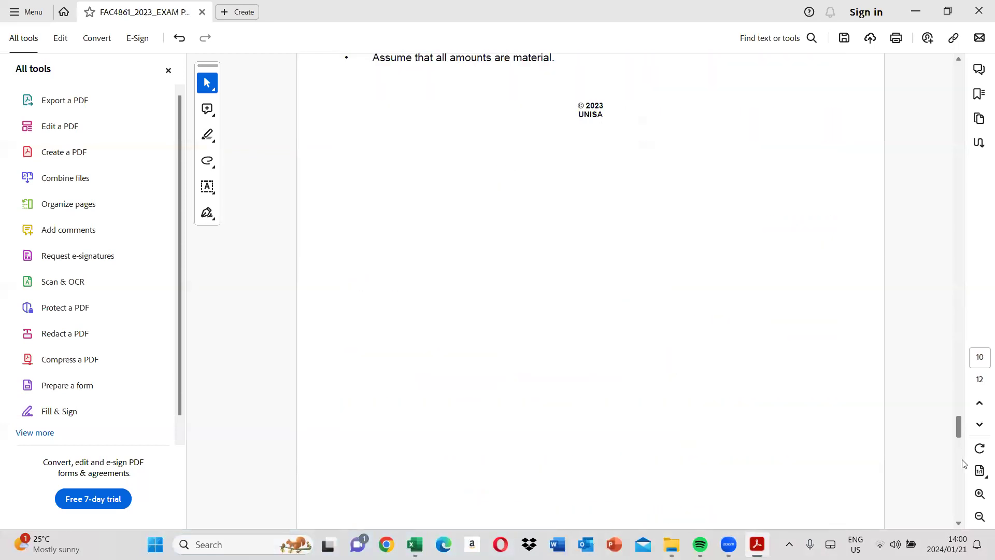
left_click(963, 478)
left_click(963, 497)
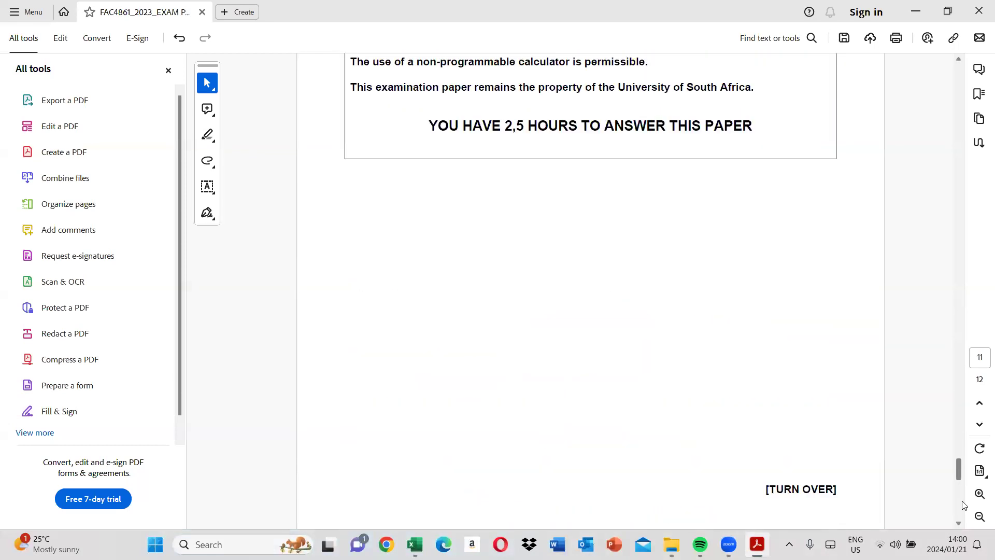
left_click(961, 509)
scroll(584, 398, "down", 2)
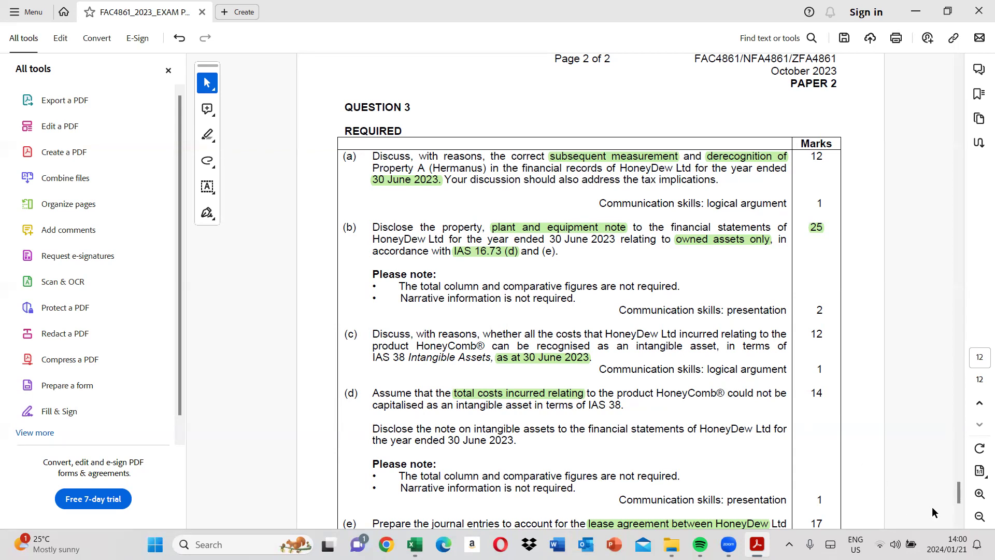
left_click(959, 523)
scroll(959, 525, "down", 3)
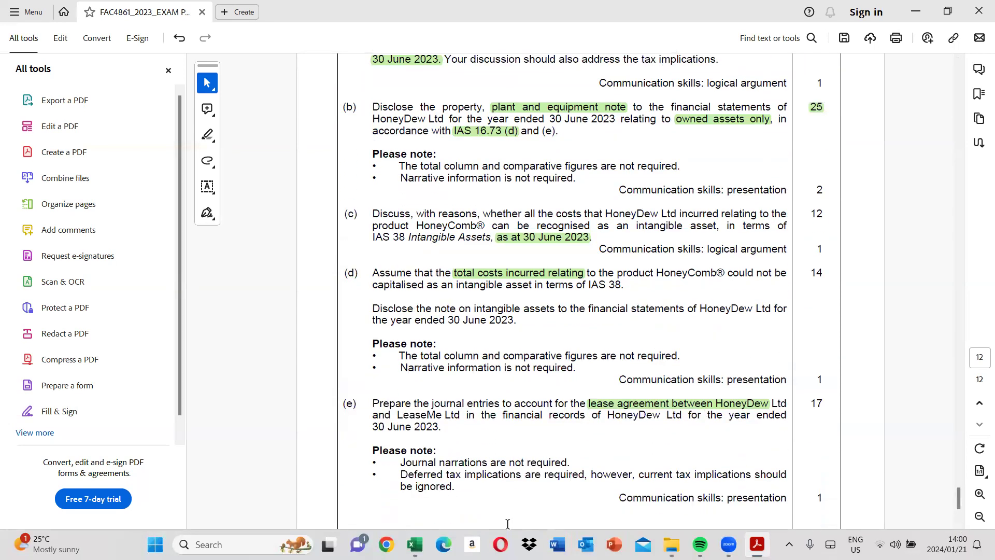
Switch to the Excel workbook and enter the bold heading "Intangible asset note." in cell A125
left_click(414, 544)
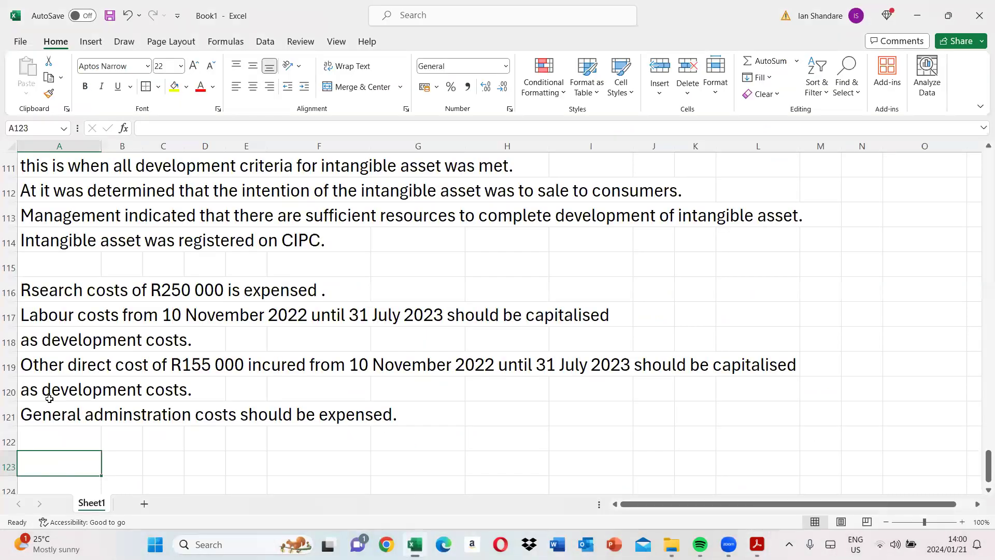
key("Down")
key("Down")
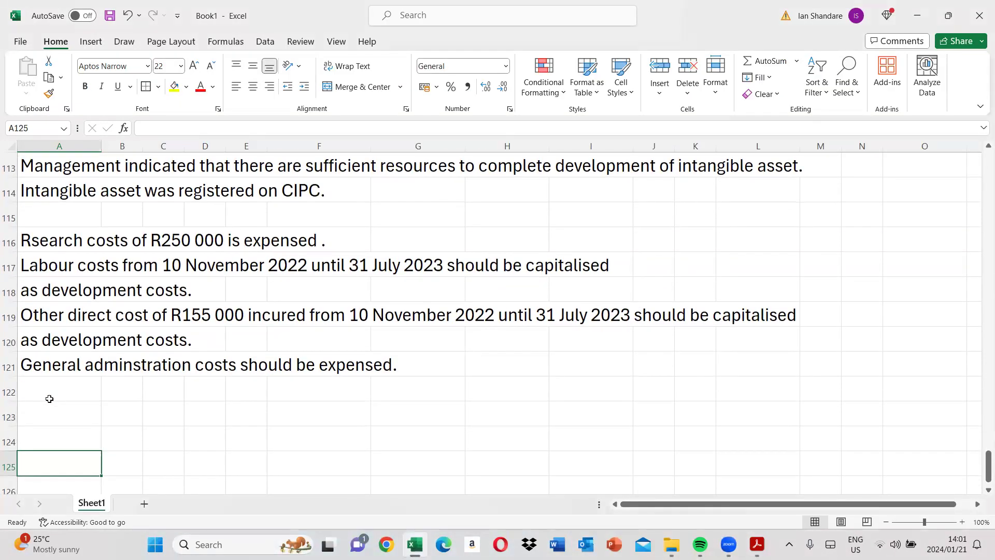
type("Intan")
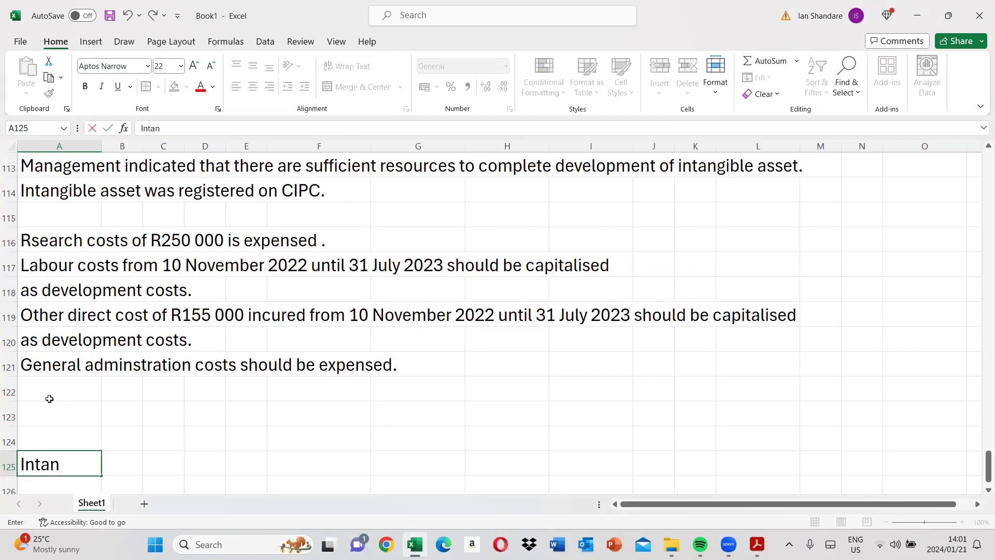
type("gible")
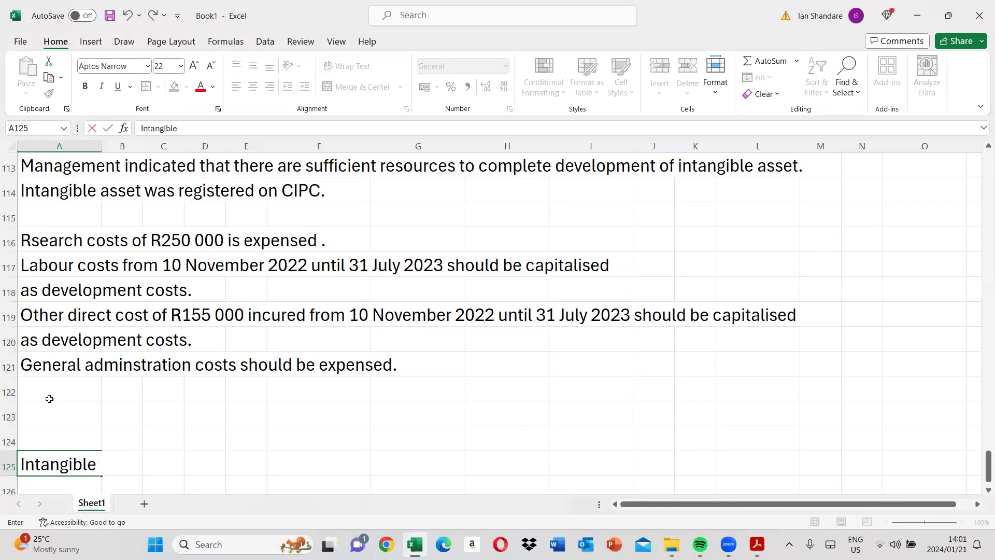
type(" asset note")
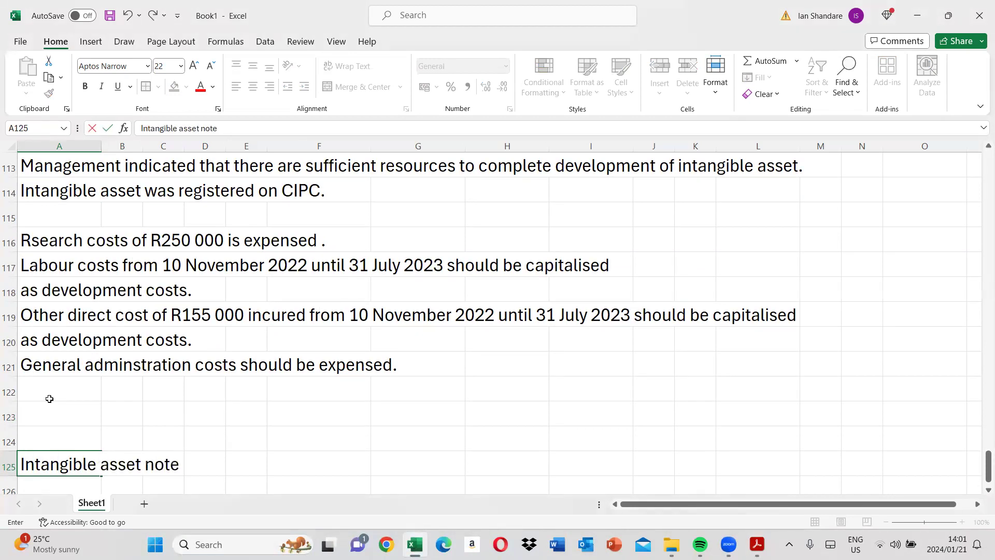
key("Return")
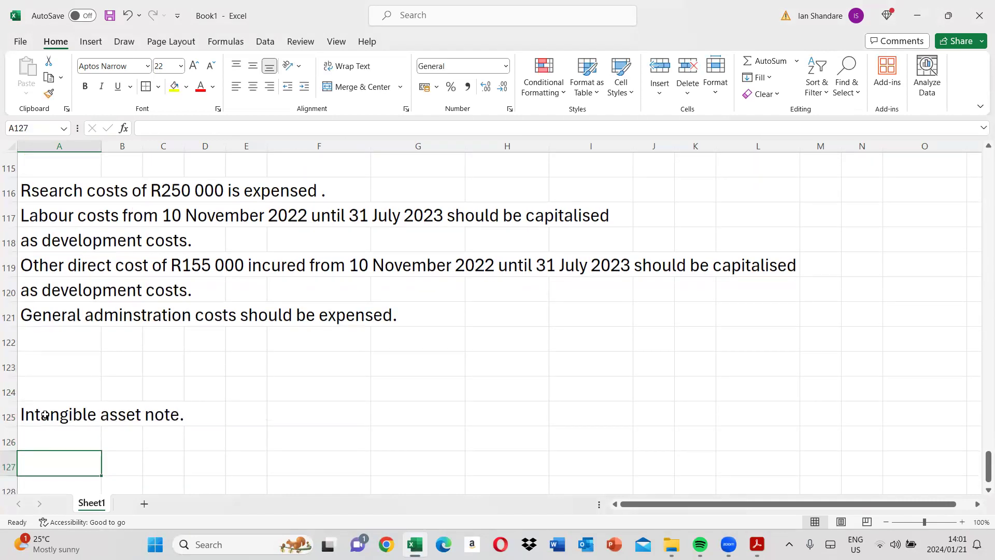
left_click(45, 409)
left_click(85, 86)
left_click(44, 457)
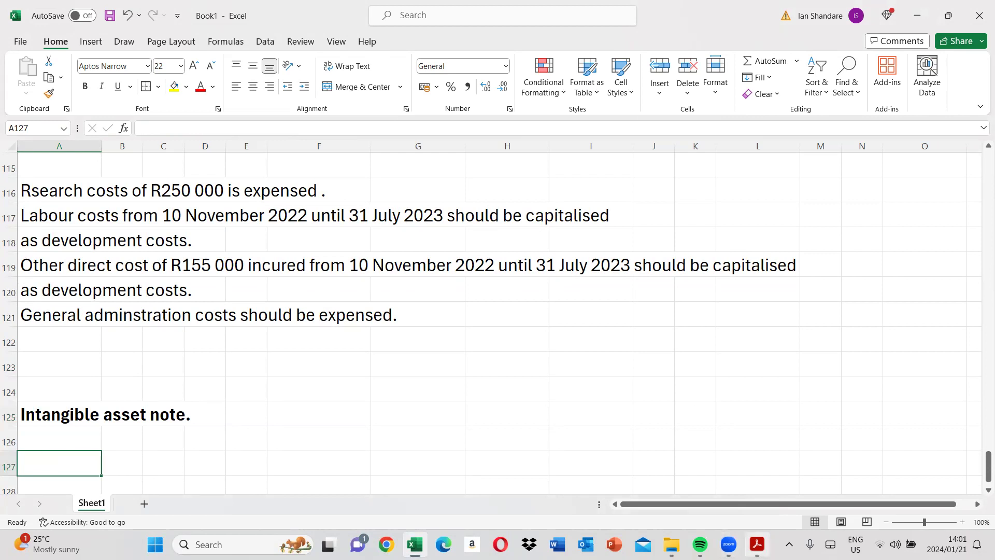
Switch to the exam PDF, review the product cost table, and highlight "R7 500 000" and "30 June 2021" in the Pour® paragraph
left_click(757, 544)
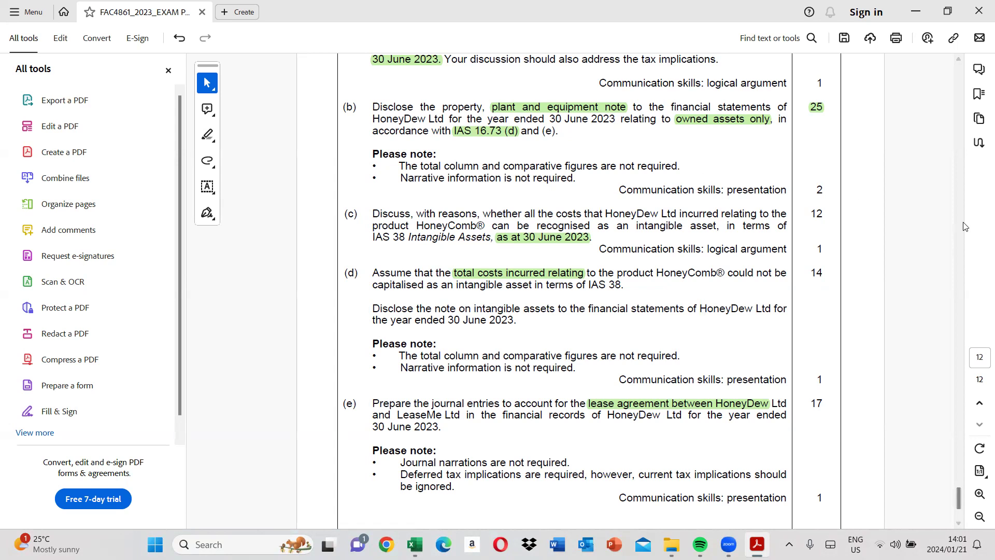
scroll(963, 226, "up", 15)
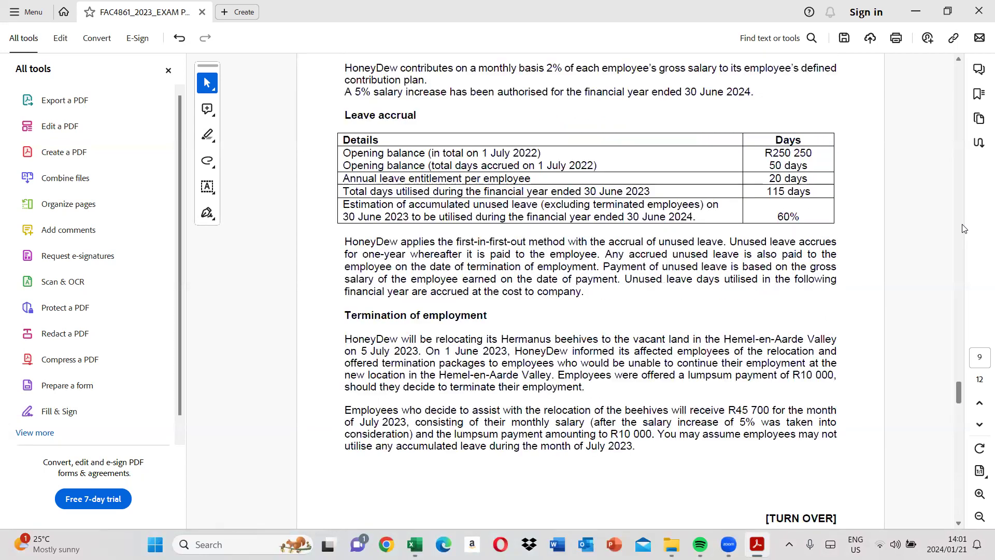
scroll(963, 229, "up", 10)
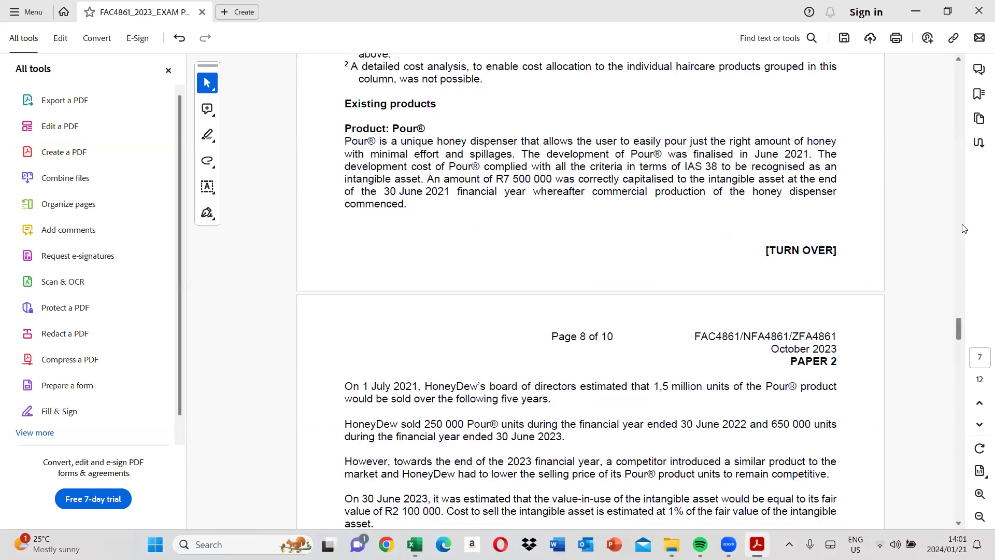
scroll(963, 228, "up", 3)
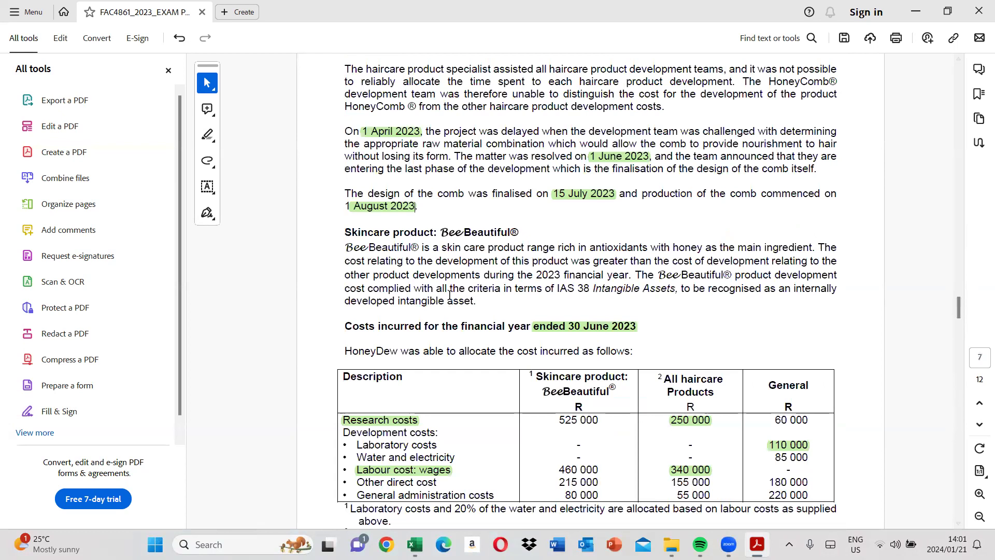
scroll(450, 294, "down", 1)
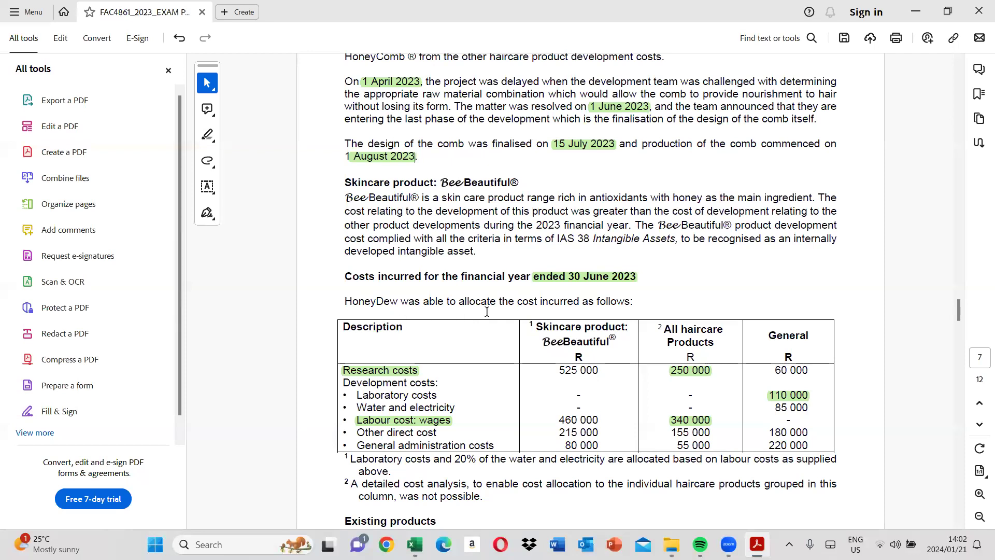
scroll(622, 331, "down", 1)
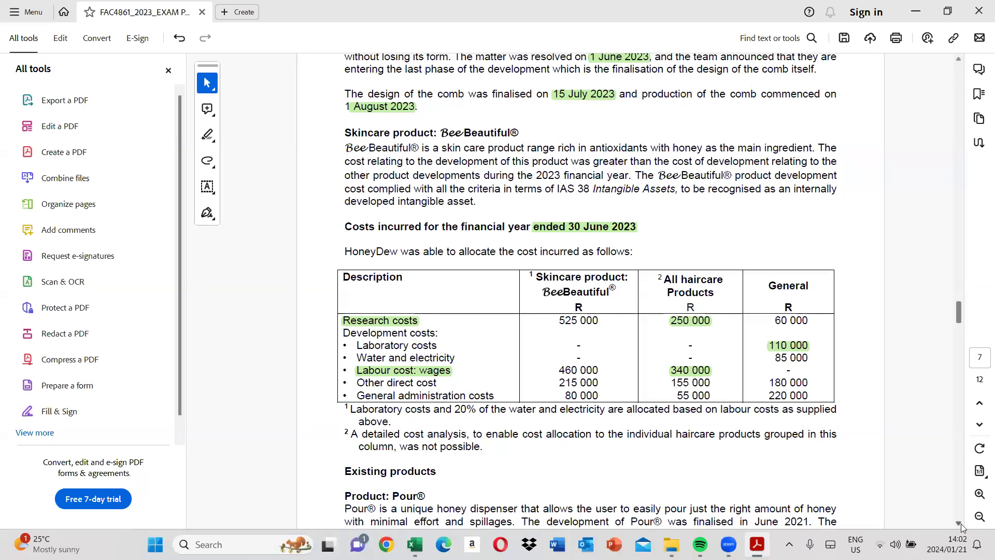
left_click(962, 525)
scroll(962, 525, "down", 10)
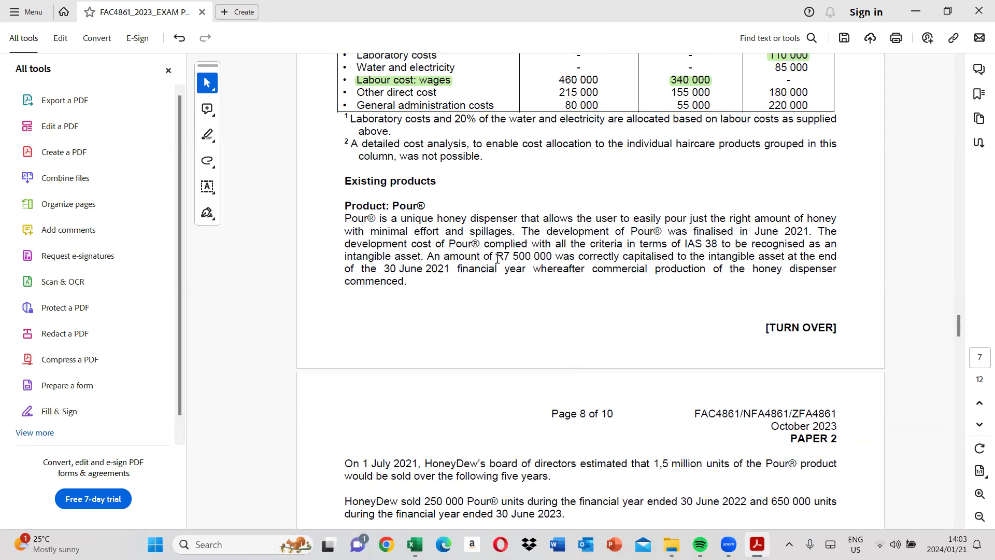
left_click_drag(496, 256, 533, 254)
left_click(587, 241)
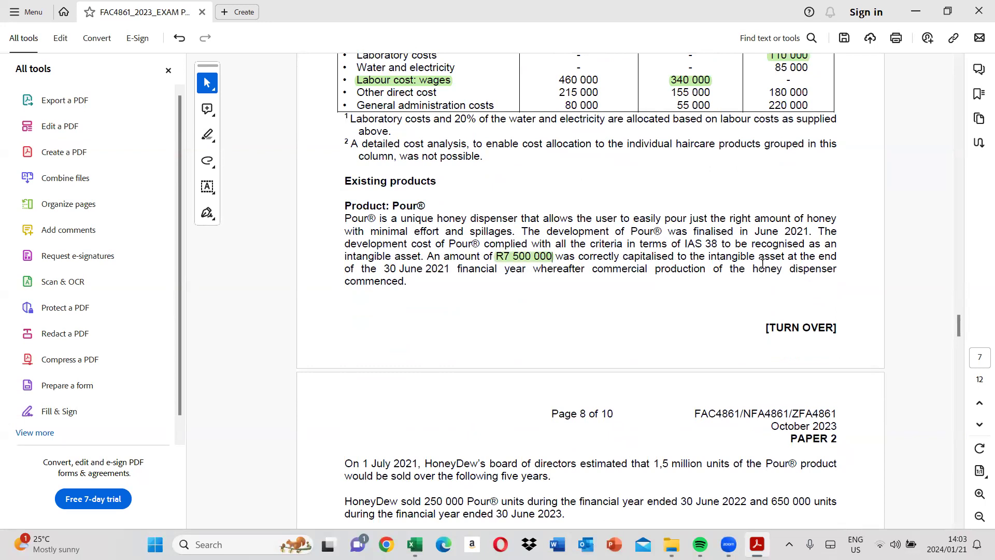
left_click_drag(385, 269, 449, 270)
left_click(475, 250)
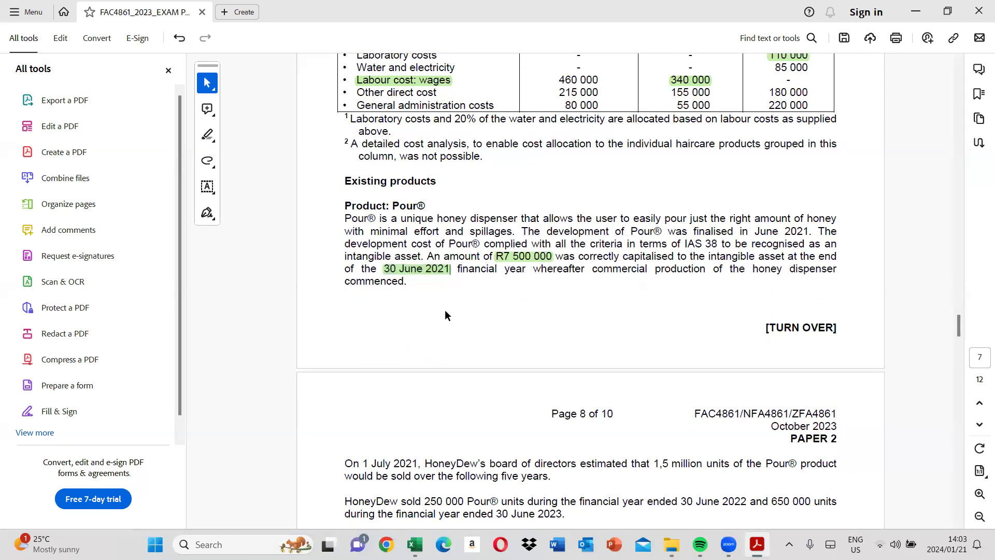
Highlight "that 1,5 million" and "250 000 Pour" in the Pour® unit sales paragraphs on page 8 of 10
left_click(959, 521)
scroll(959, 521, "down", 5)
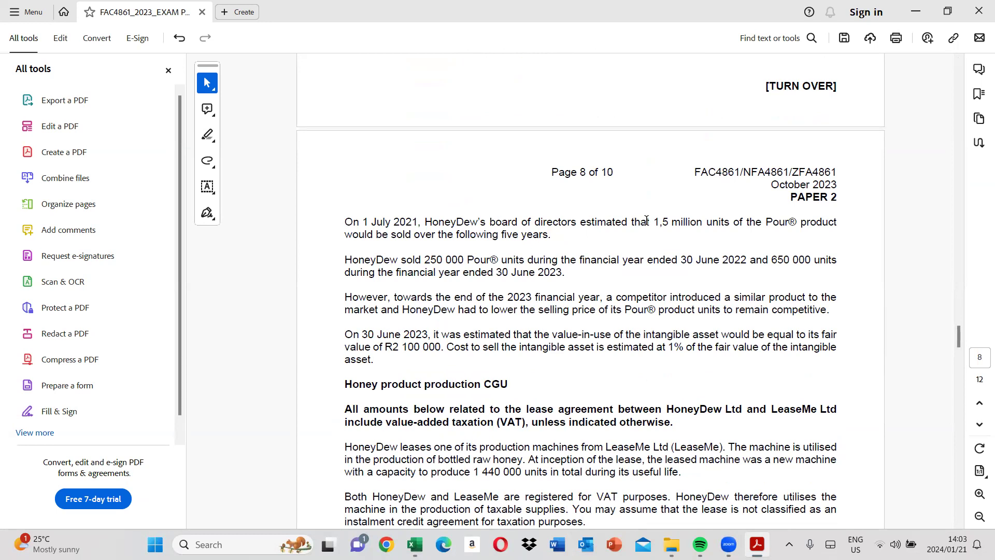
left_click_drag(647, 220, 702, 218)
left_click(737, 200)
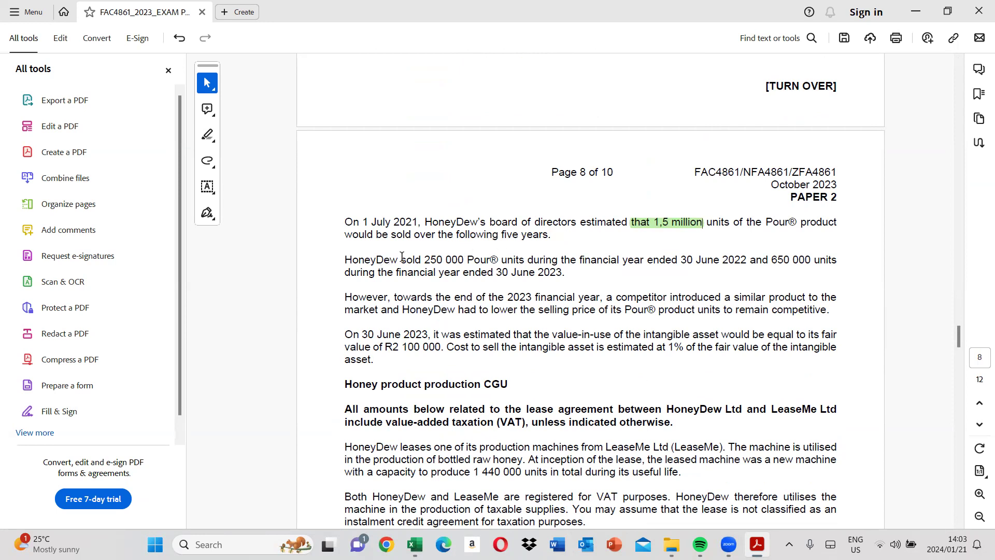
left_click_drag(425, 261, 490, 262)
left_click(519, 239)
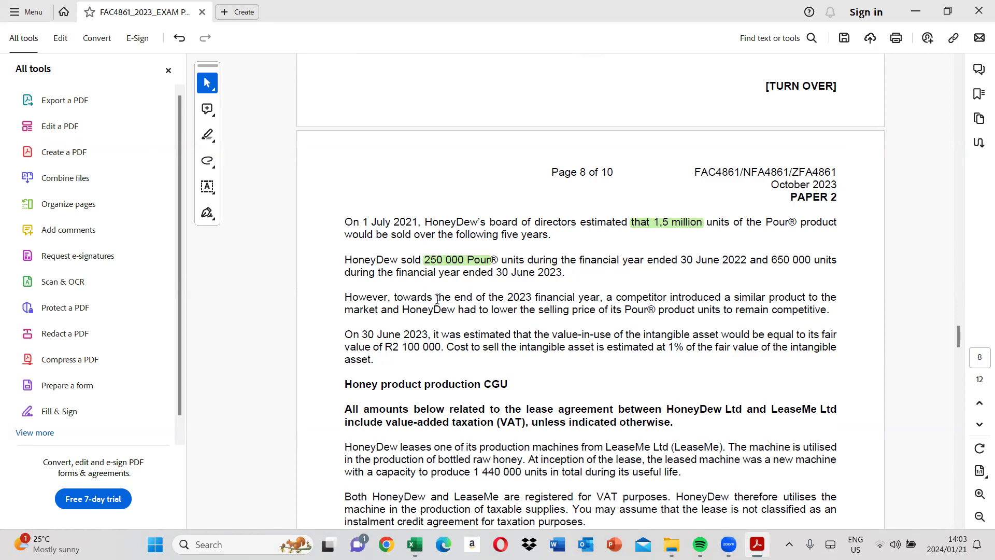
Highlight "lower the selling price of", "value-in-use of the intangible asset", "R2 100 000." and "1% of the fair value" in the paragraphs on Pour® impairment
left_click_drag(499, 310, 608, 310)
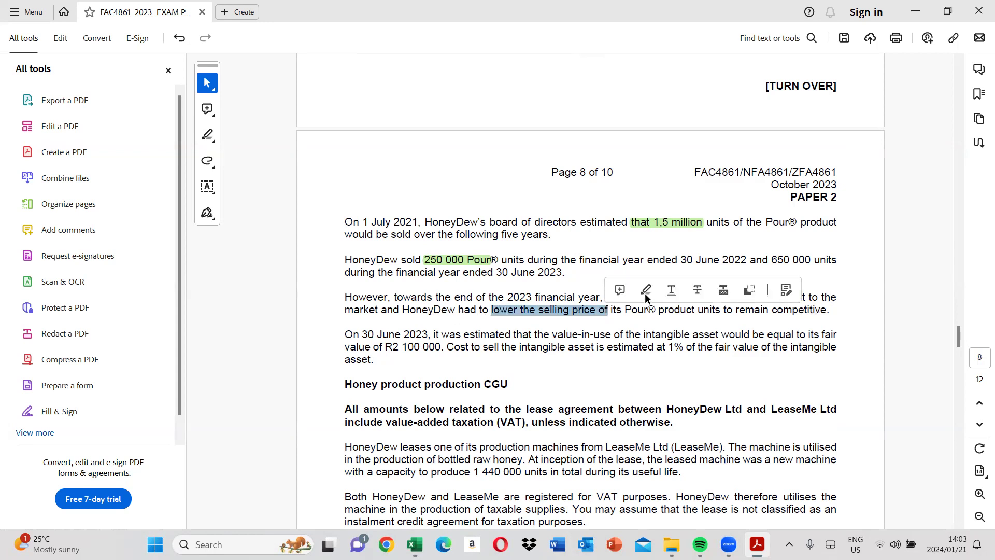
left_click(646, 292)
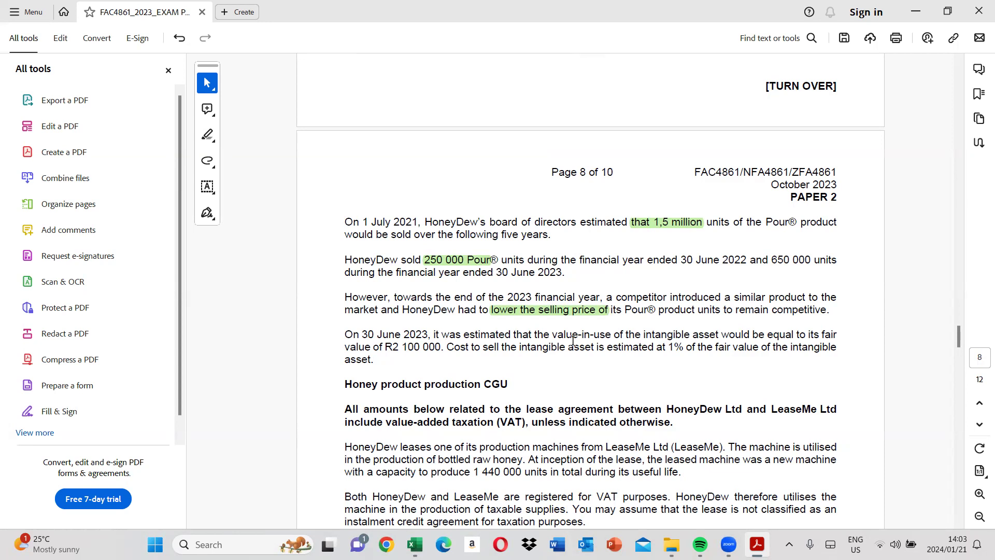
left_click_drag(563, 337, 719, 334)
left_click(740, 314)
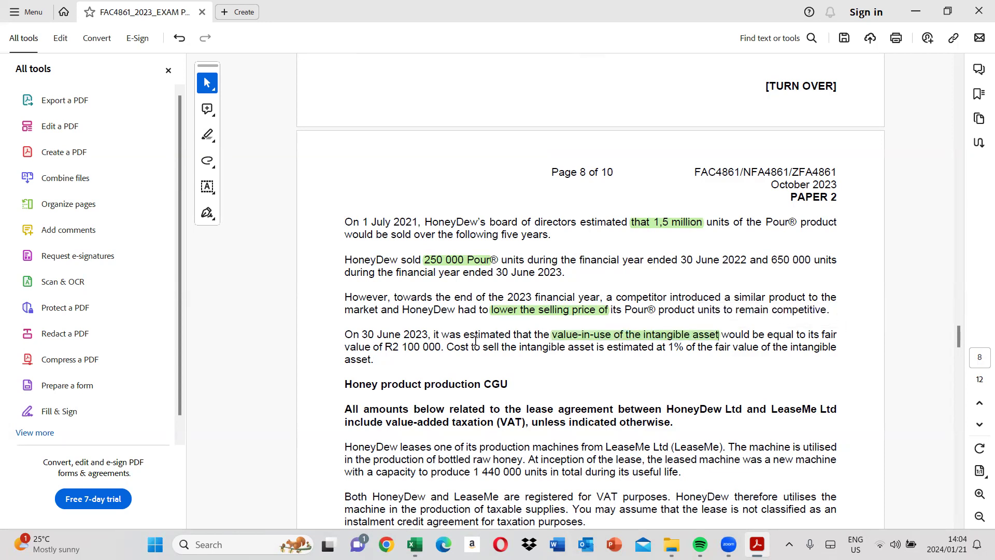
left_click_drag(385, 347, 444, 347)
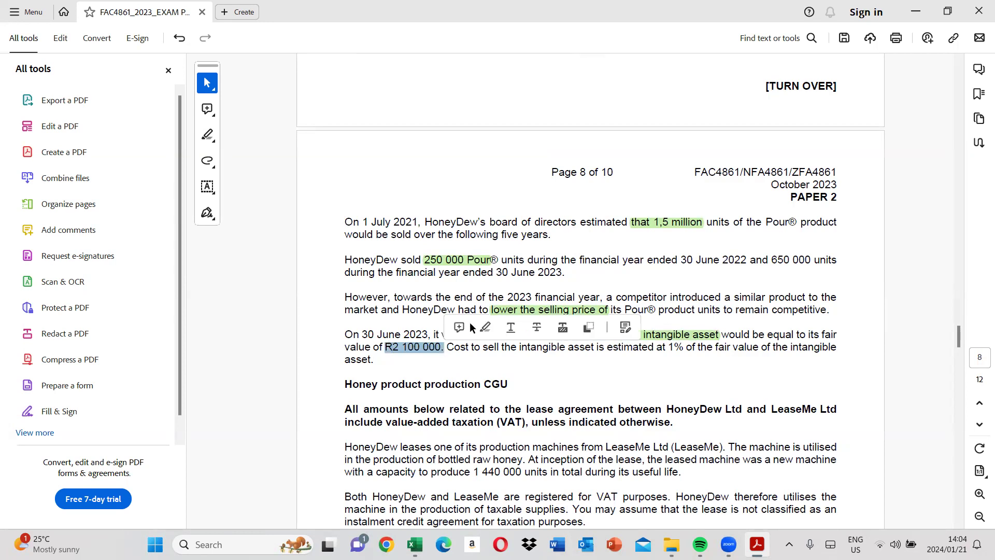
left_click(479, 325)
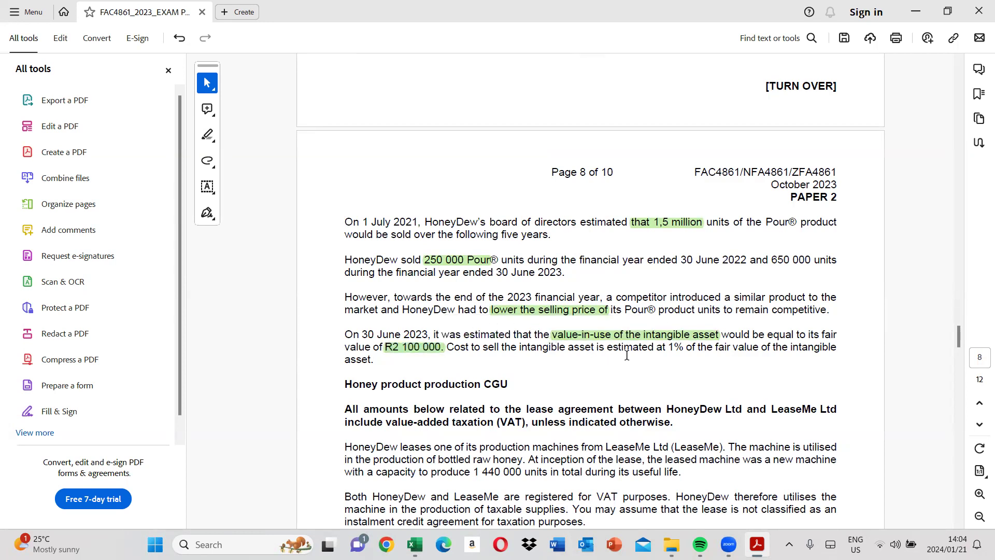
left_click_drag(658, 349, 759, 347)
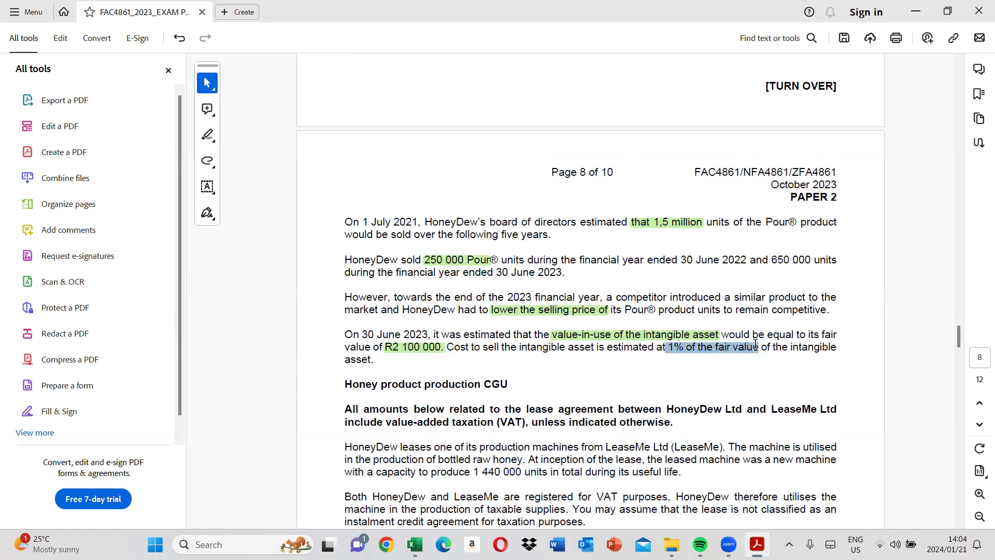
left_click(796, 328)
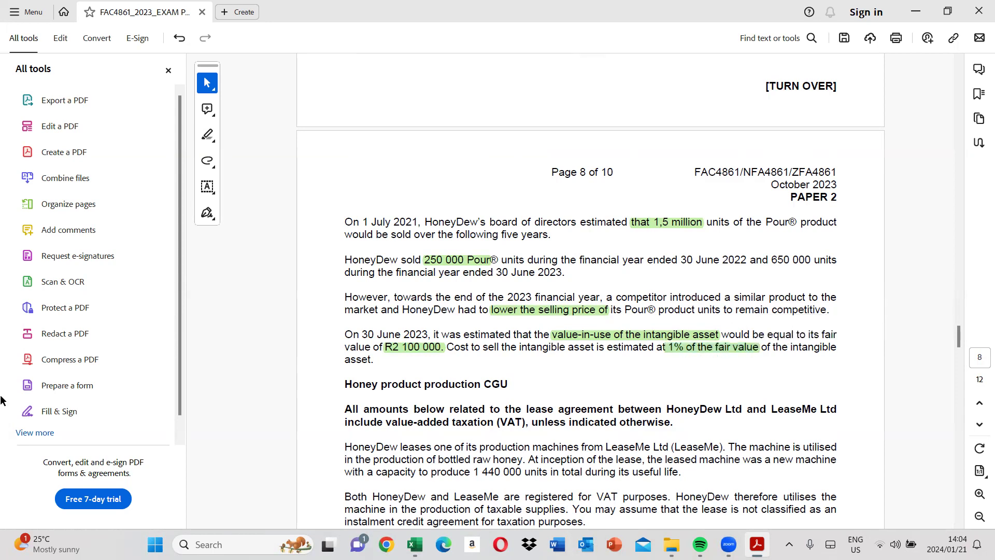
Recheck the Pour® details in the exam PDF, then enter the column heading "Pour" in cell F125 of the Excel workbook
scroll(613, 375, "down", 1)
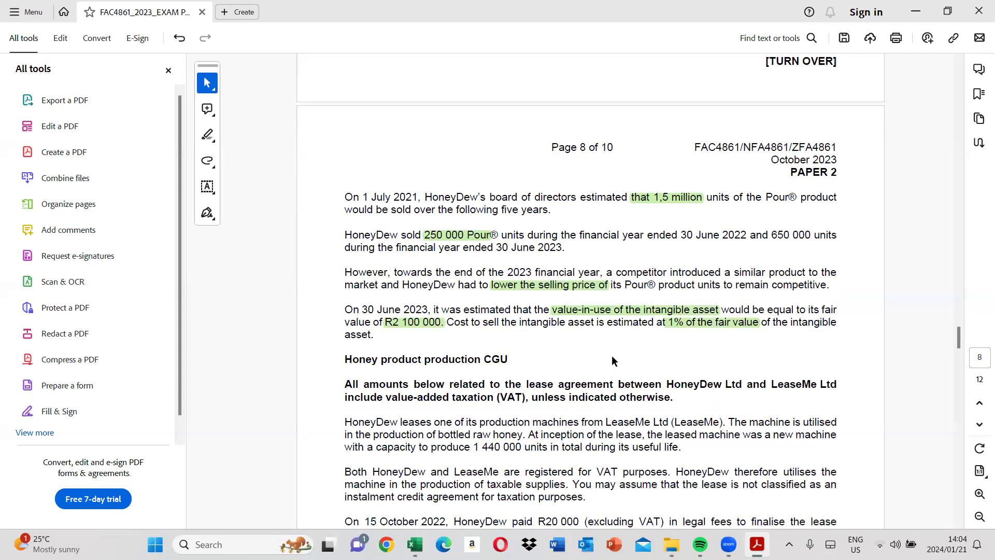
scroll(612, 356, "up", 1)
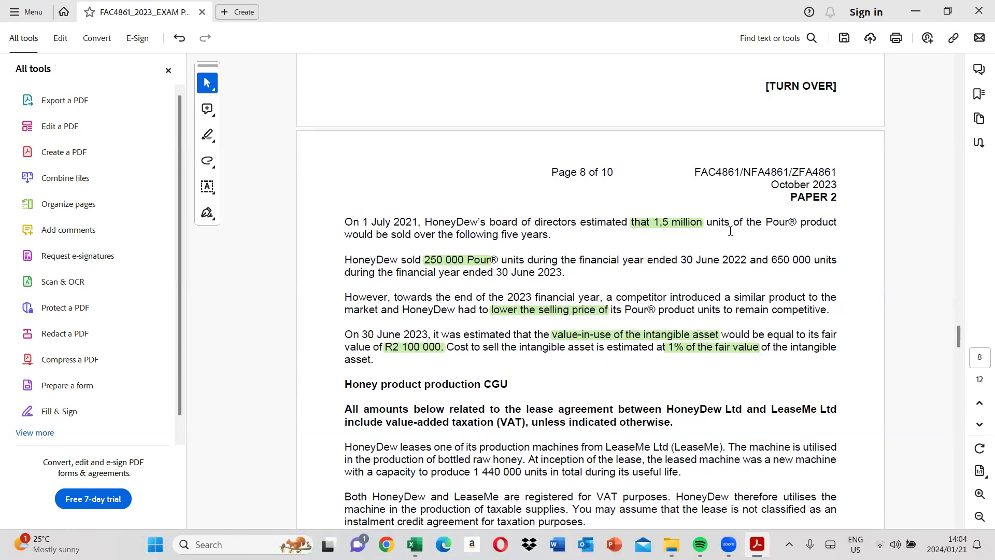
left_click(955, 178)
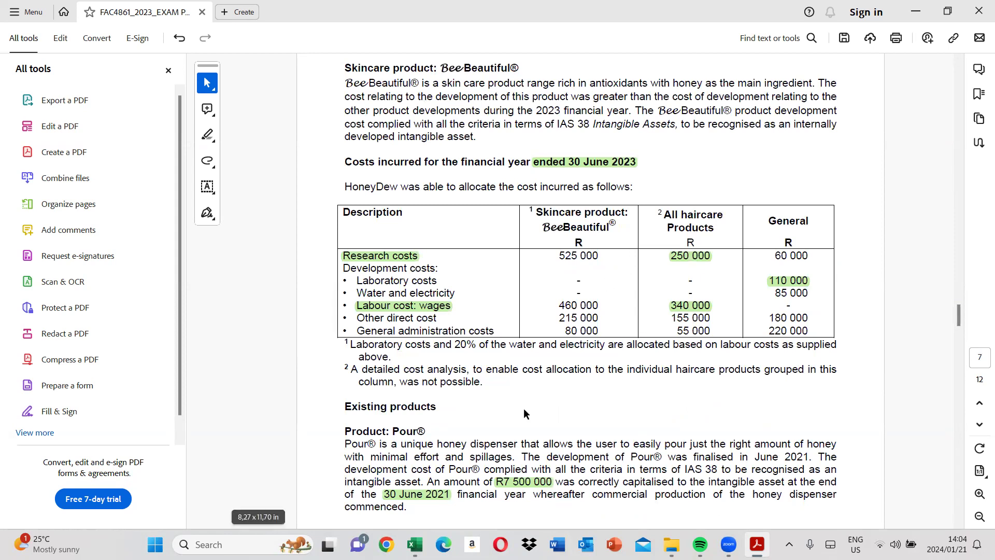
mouse_move(414, 544)
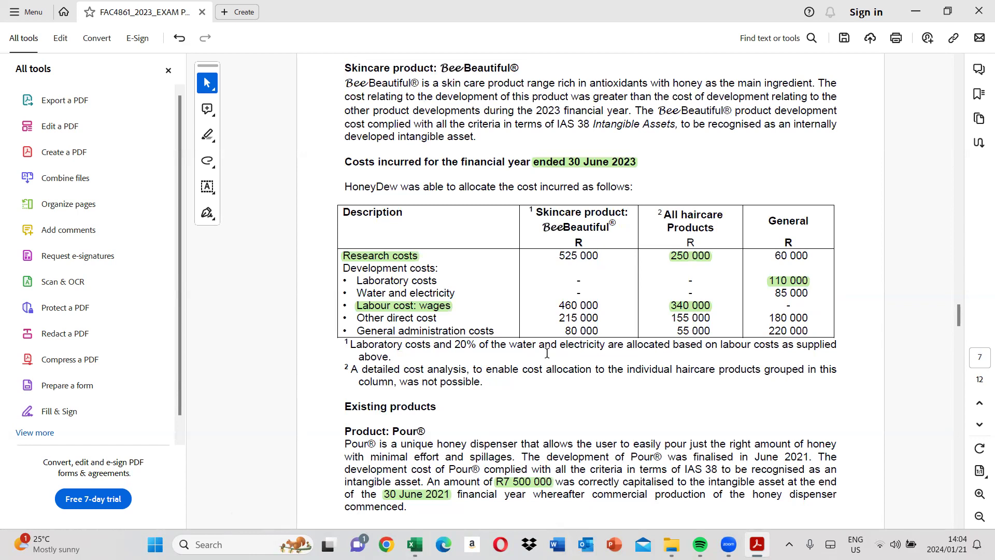
key("alt+Tab")
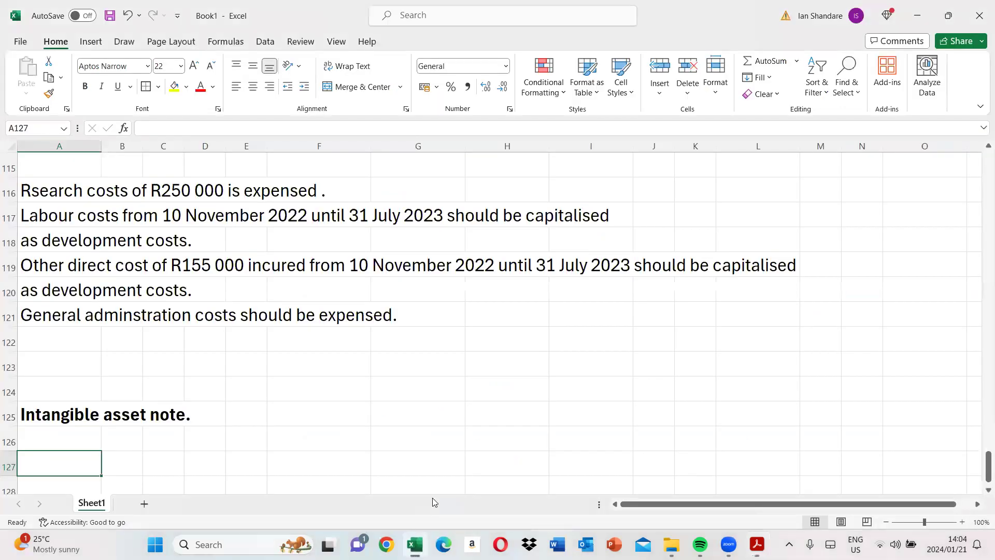
left_click(249, 408)
type("Po")
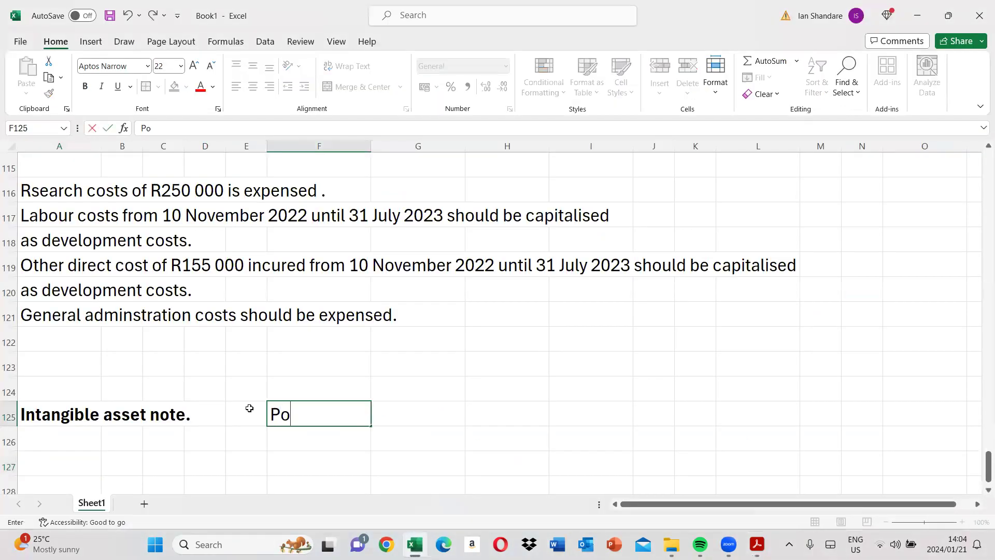
type("rur")
key("Return")
key("Return")
Enter the row label "Carrying amout" in cell A127 under the intangible asset note heading
left_click(64, 460)
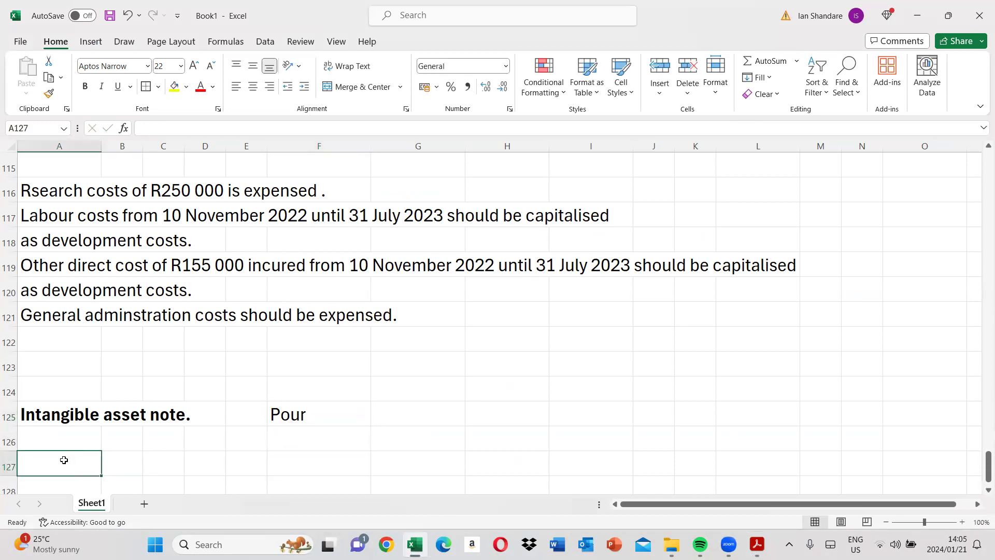
type("Carry")
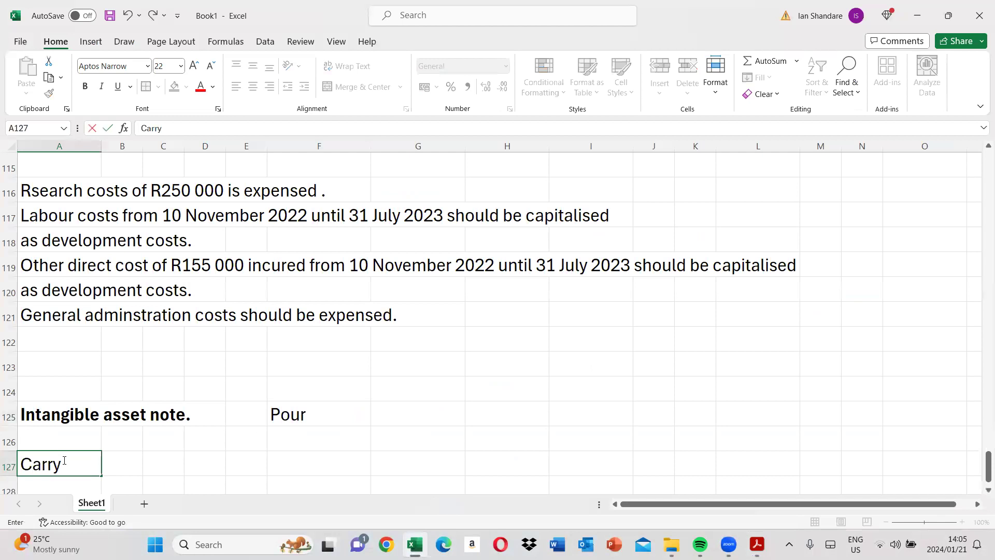
type("ing amoy")
key("BackSpace")
type("ut at")
key("BackSpace")
key("BackSpace")
key("BackSpace")
key("Return")
Enter the labels "Cost" in cell A128 and "Accumulated amortisation" in cell A129
type("Cost")
key("Return")
type("A")
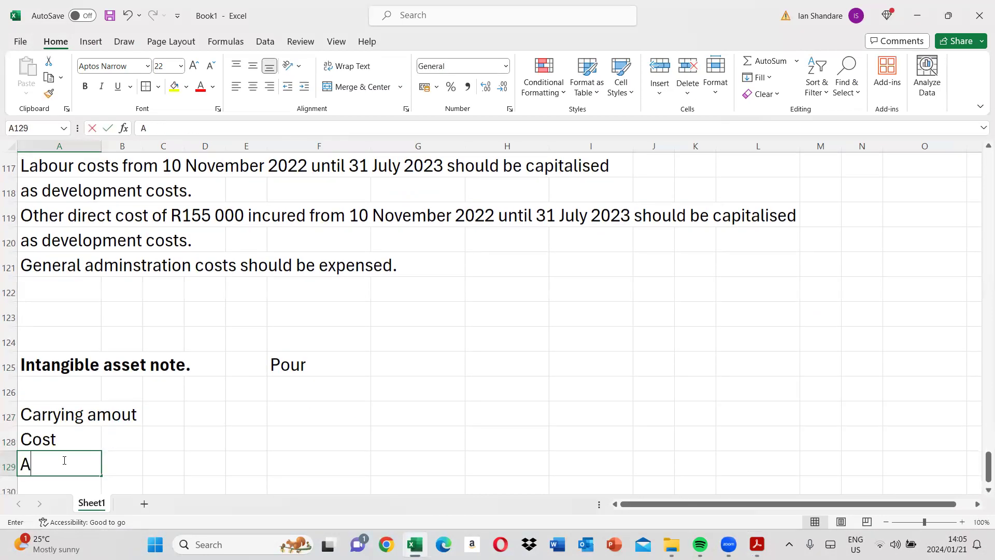
type("ccumulated ")
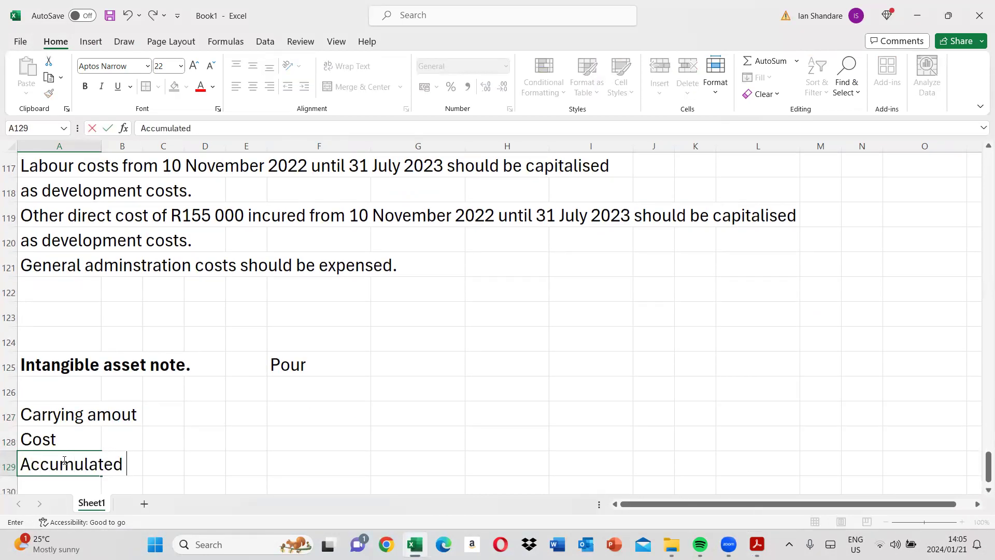
type("amortisation")
key("Return")
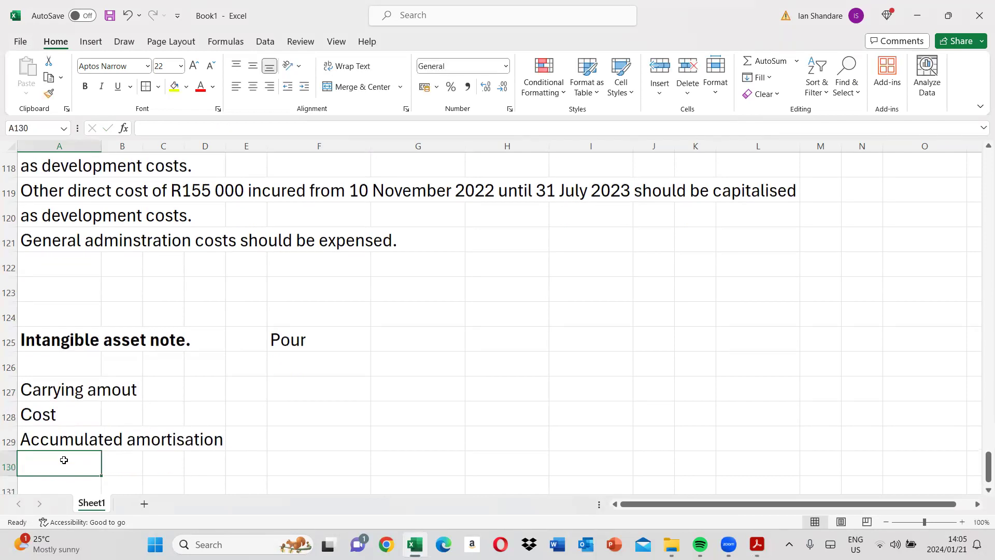
Enter the column heading "Pour" in cell G125 and clear the same heading from cell F125
left_click(407, 340)
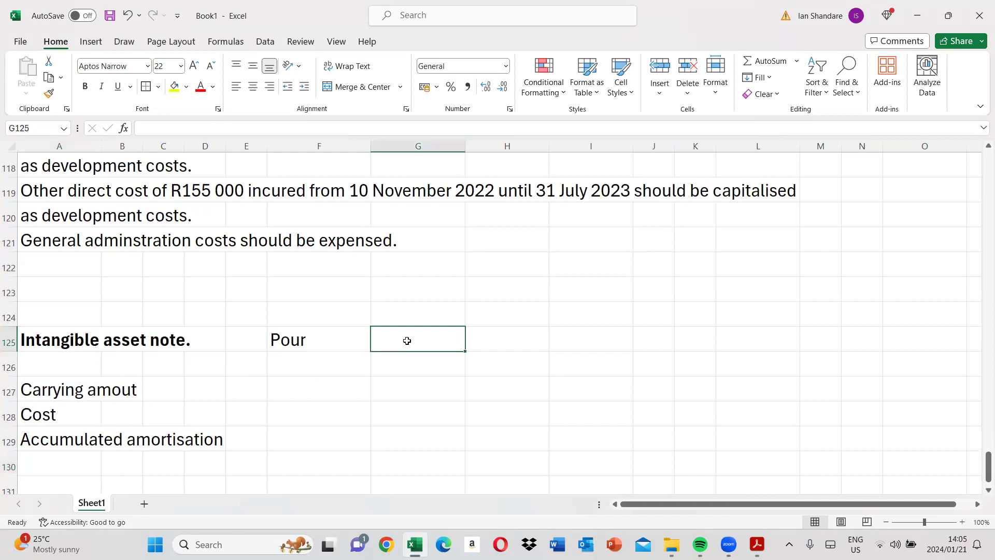
type("Pour")
key("Left")
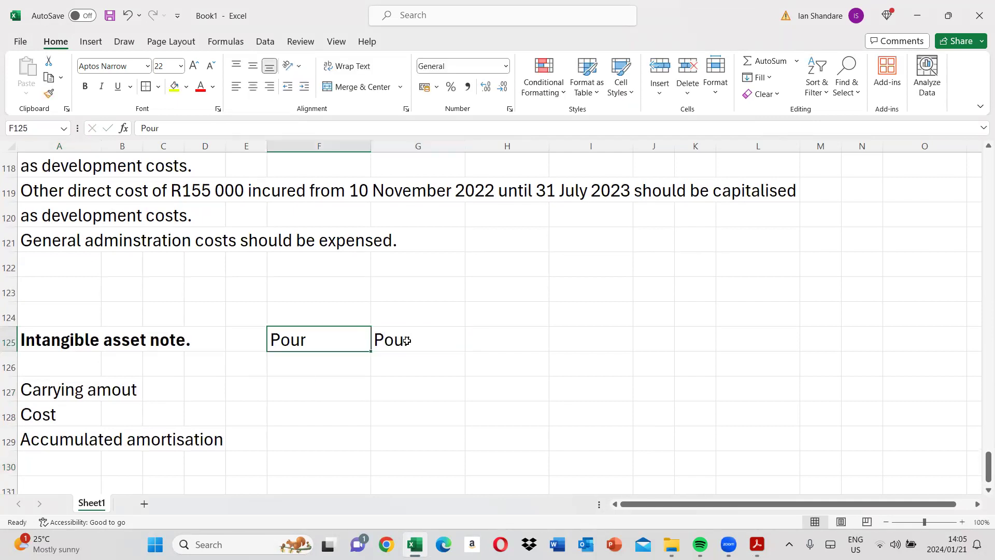
key("Delete")
key("Down")
key("Down")
key("Down")
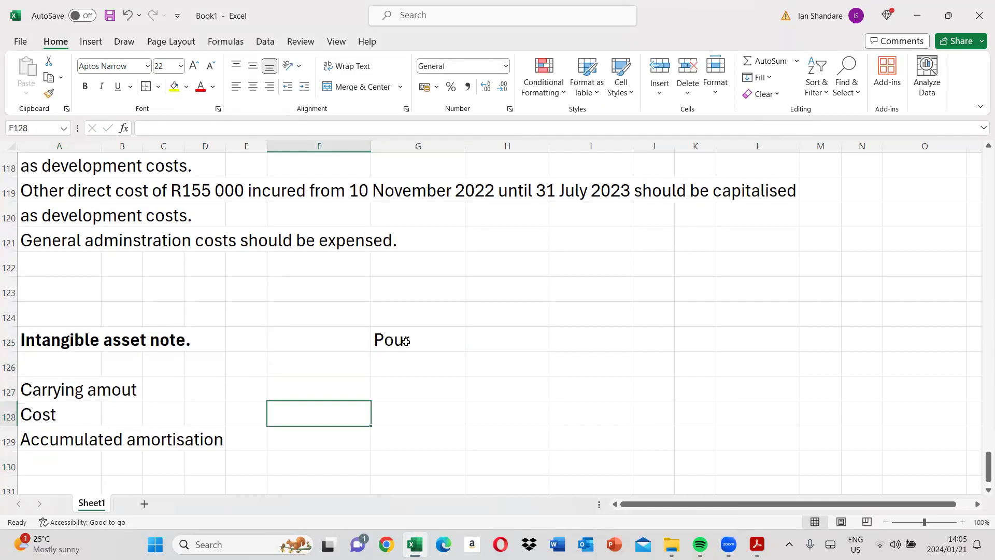
Enter the row label "Additions" in cell A131, leaving a blank row after "Accumulated amortisation"
left_click(54, 470)
key("Down")
type("A")
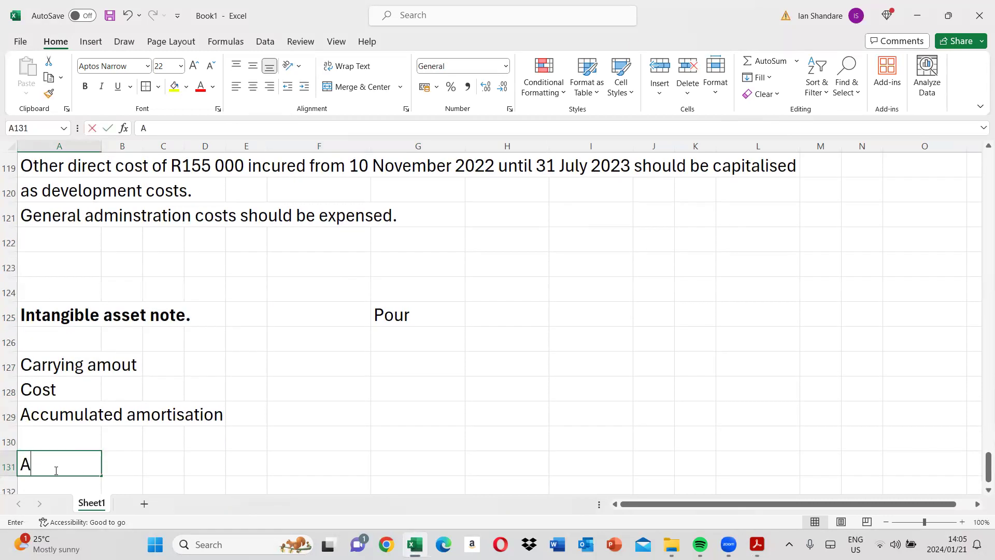
type("dditions")
key("Return")
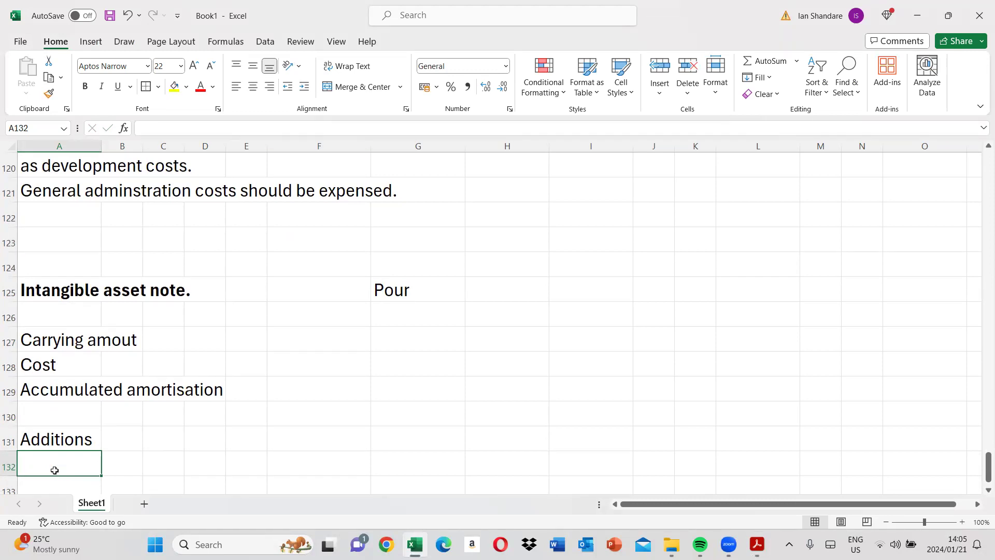
Enter the labels "Amortisation" in cell A133 and "Impairment Loss" in cell A134, leaving row 132 blank
key("Down")
type("aM")
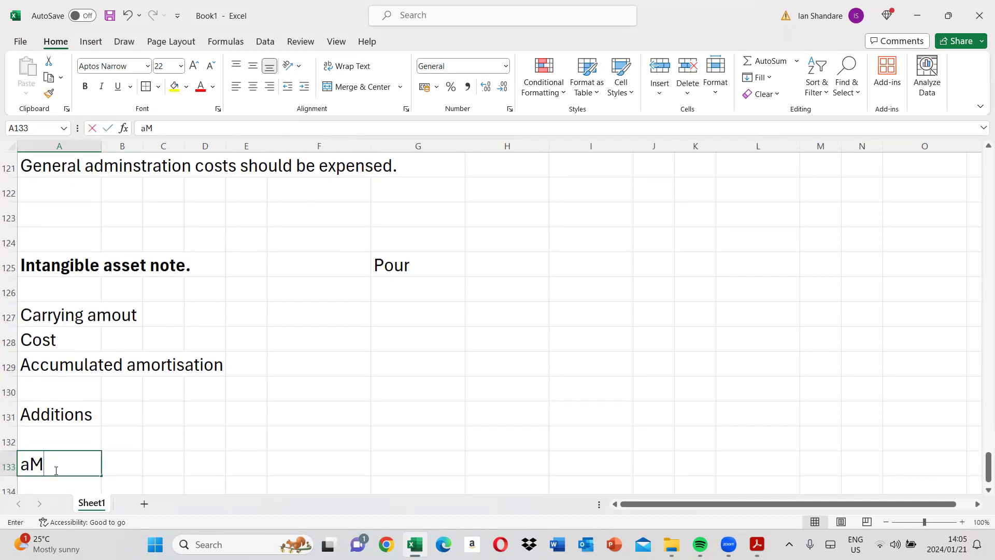
type("ORTISATION")
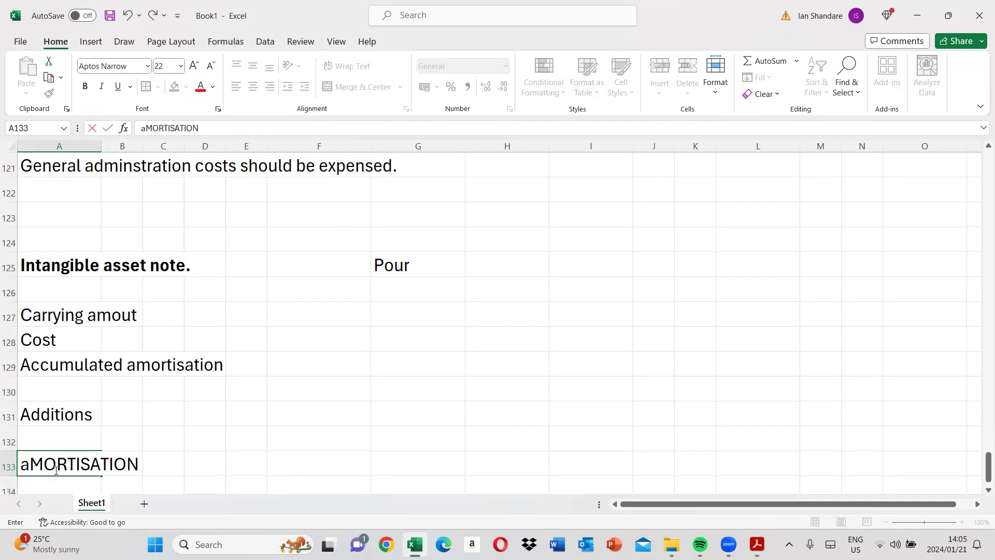
key("Return")
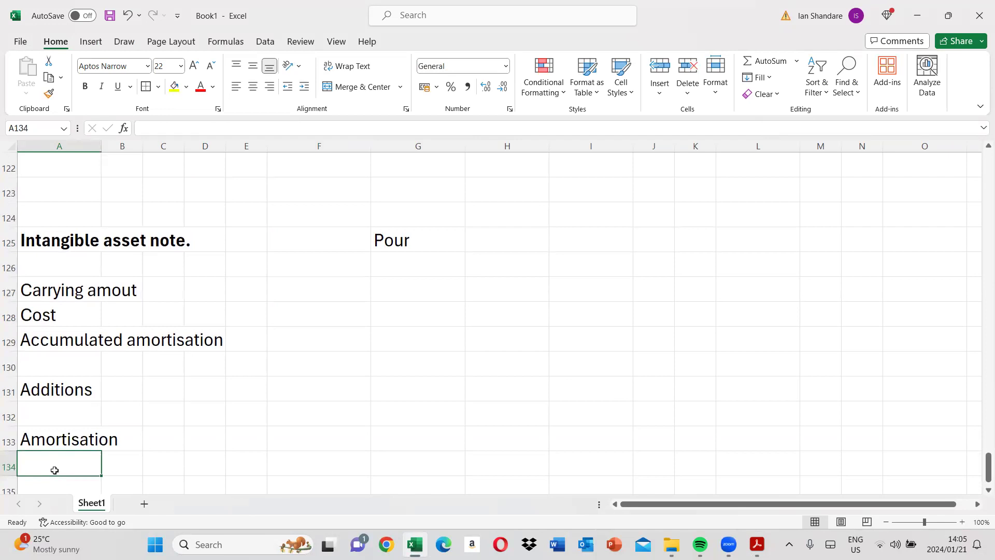
type("Impai")
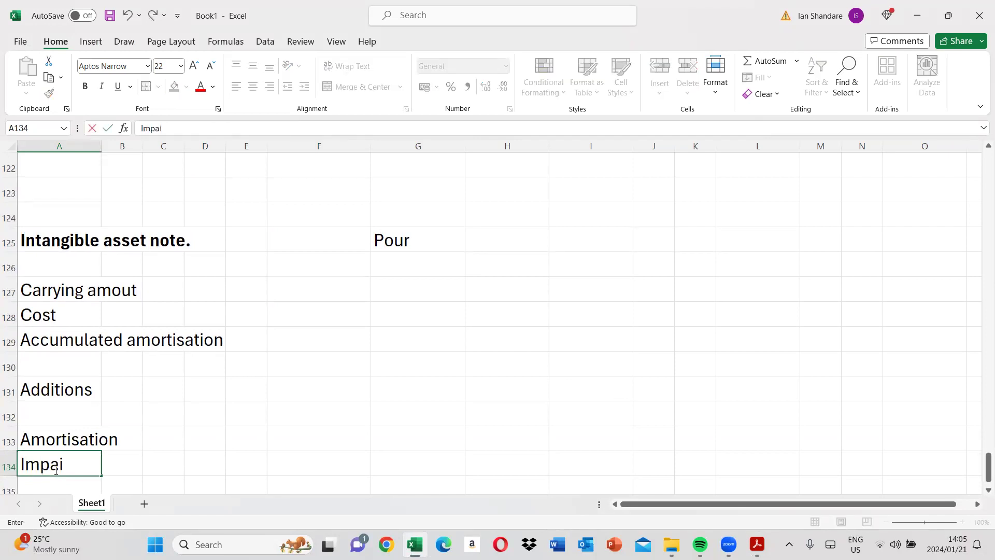
type("rment Loss")
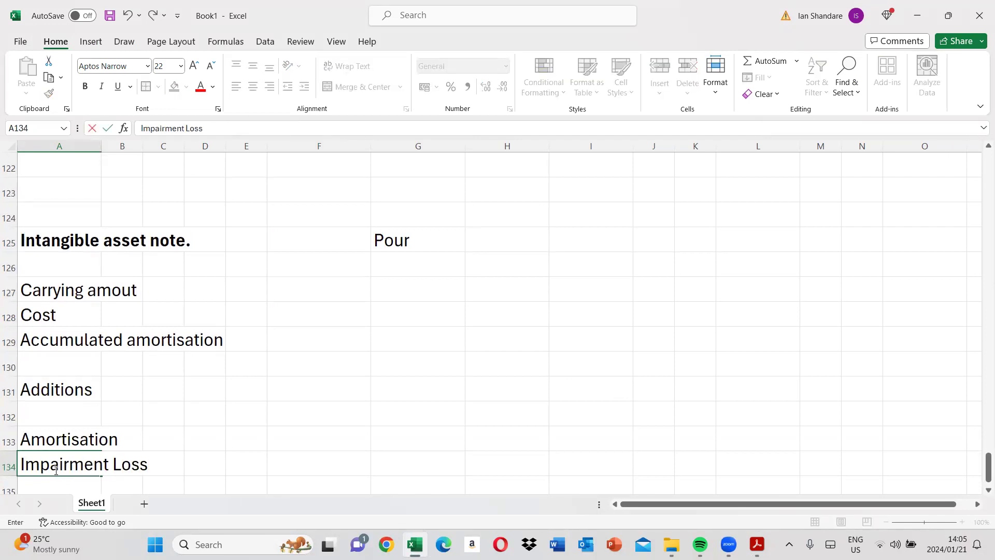
key("Return")
key("Return")
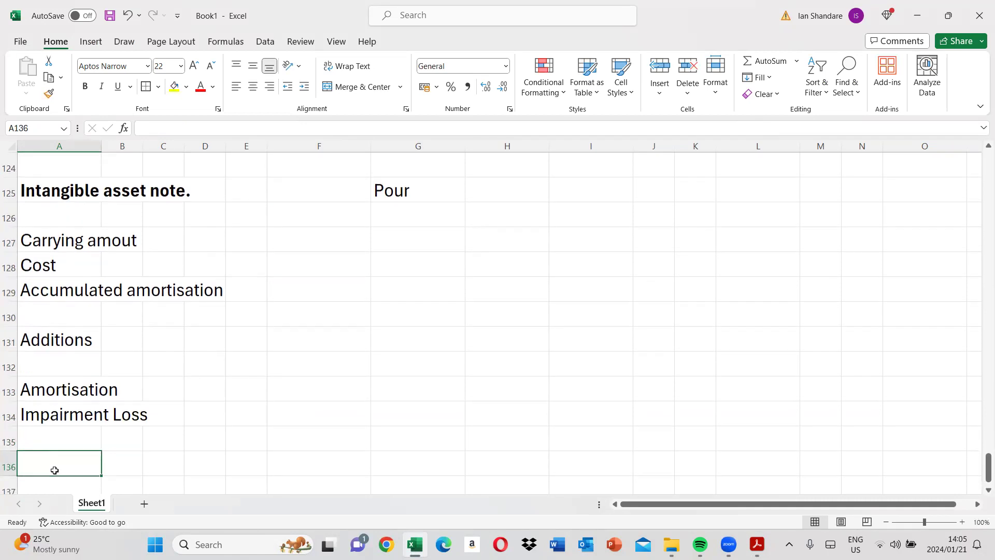
Enter the disposal block labels "Disposal", "Cost" and "Accumulated amortisation" in cells A136 to A138
type("Disposal")
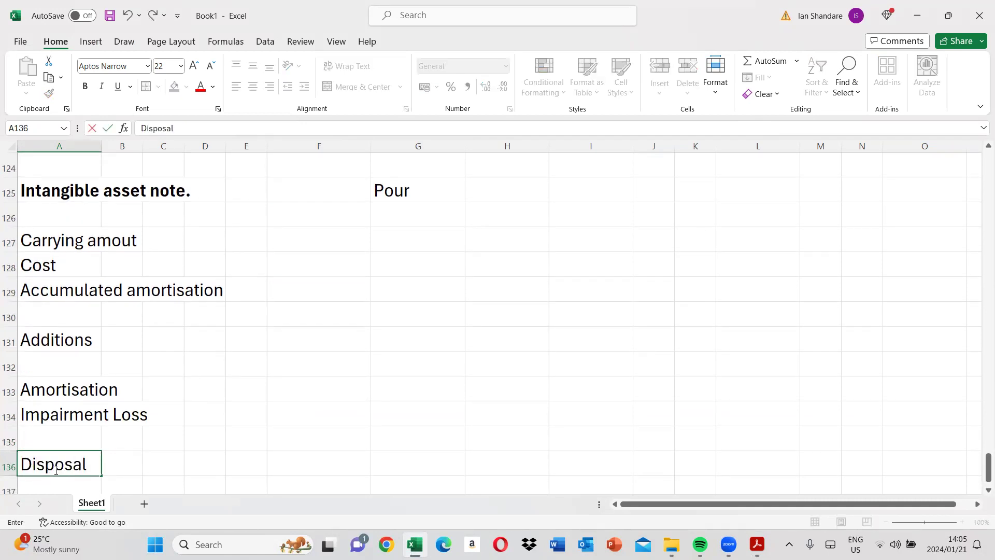
key("Return")
type("Cost")
key("Return")
type("Accumulated amrt")
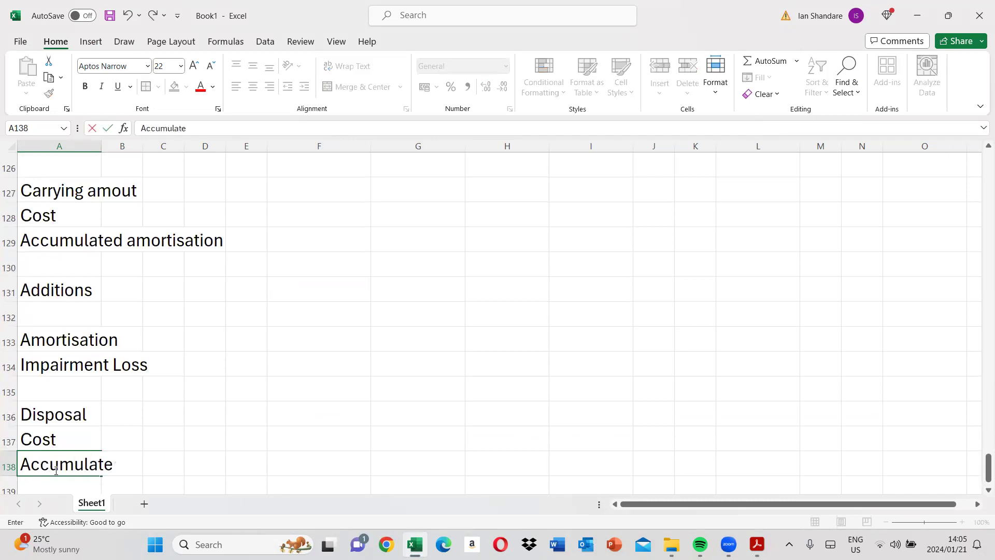
key("BackSpace")
key("BackSpace")
type("ortisation")
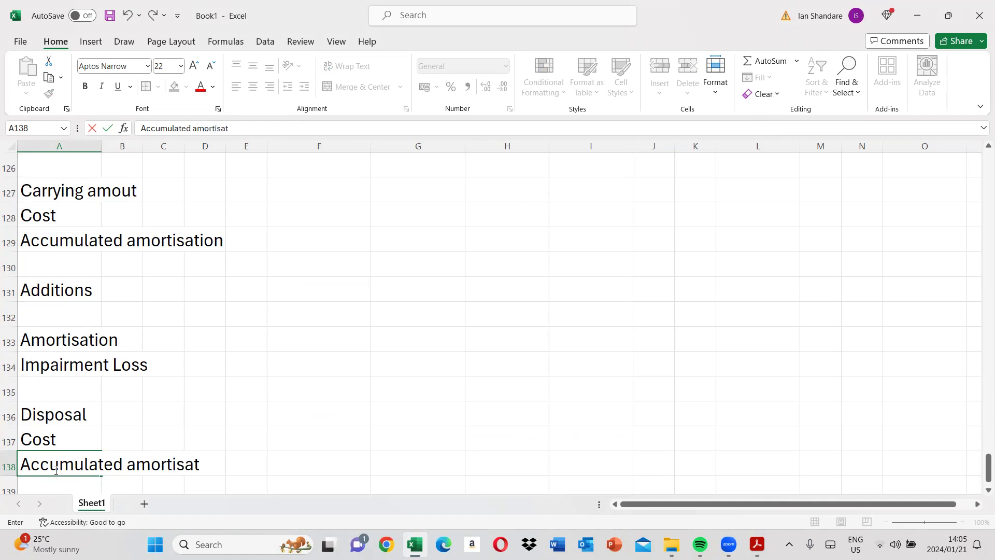
key("Return")
key("Return")
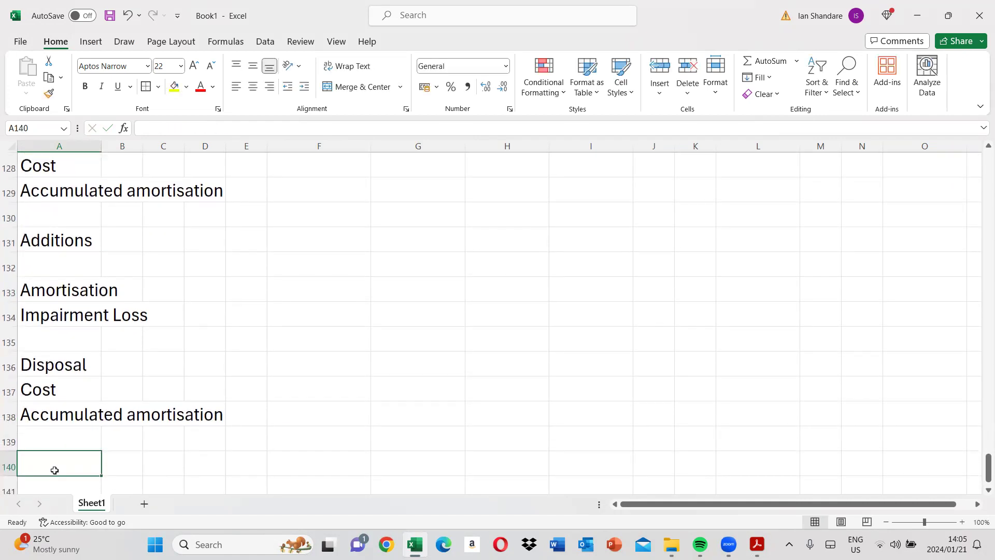
Enter the closing balance labels "Cost" in cell A140 and "Accumulated amortisation" in cell A141, keeping cell A142 empty
type("Cost")
key("Return")
type("Accumulated")
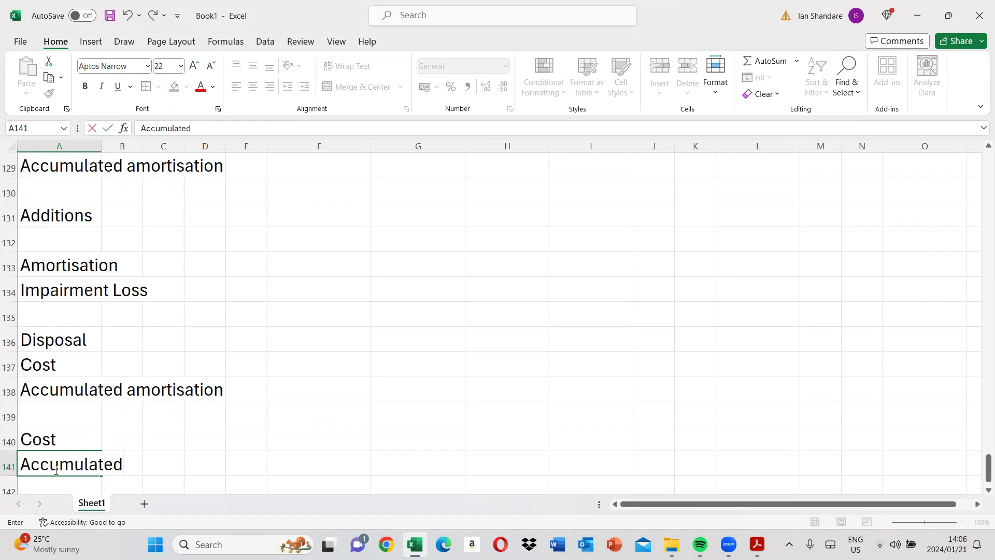
type(" amortisation")
key("Return")
type("C")
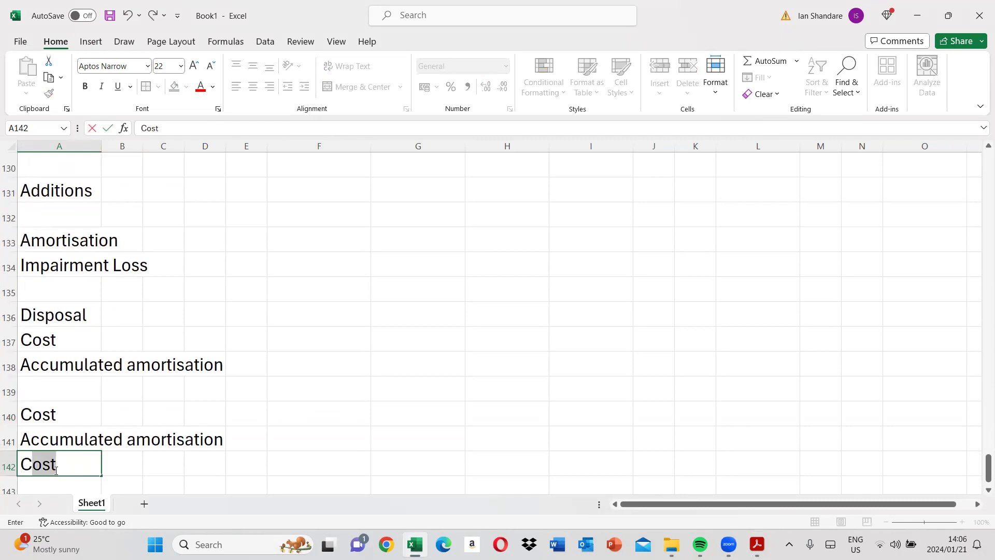
key("BackSpace")
key("BackSpace")
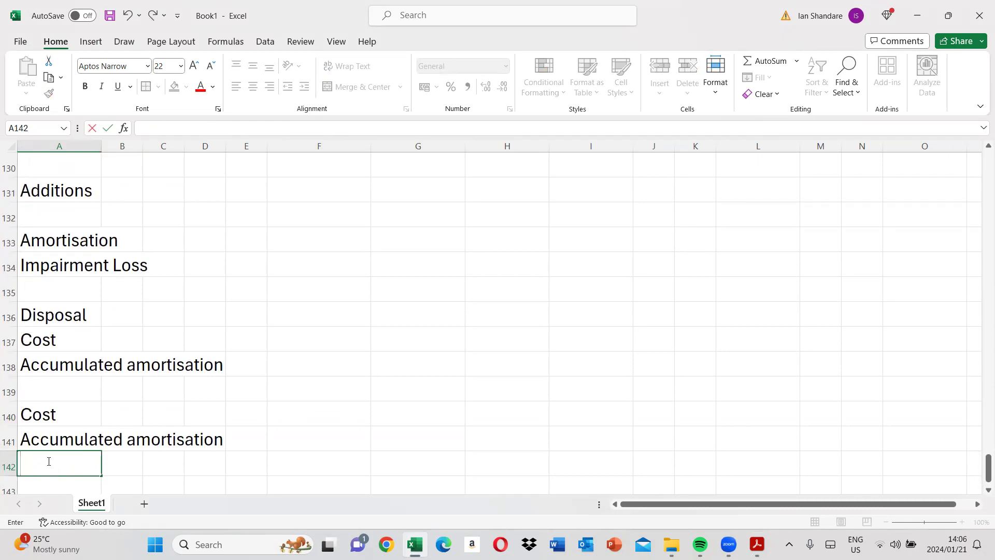
Insert a blank row at row 139 and enter the label "Carrying amount at year end" in cell A140
left_click(11, 393)
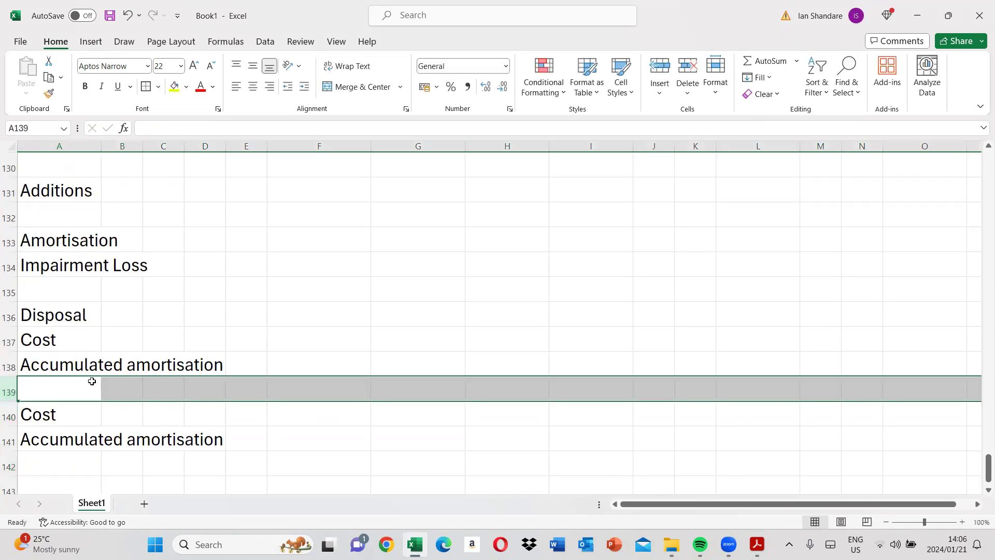
right_click(92, 381)
left_click(129, 259)
left_click(32, 421)
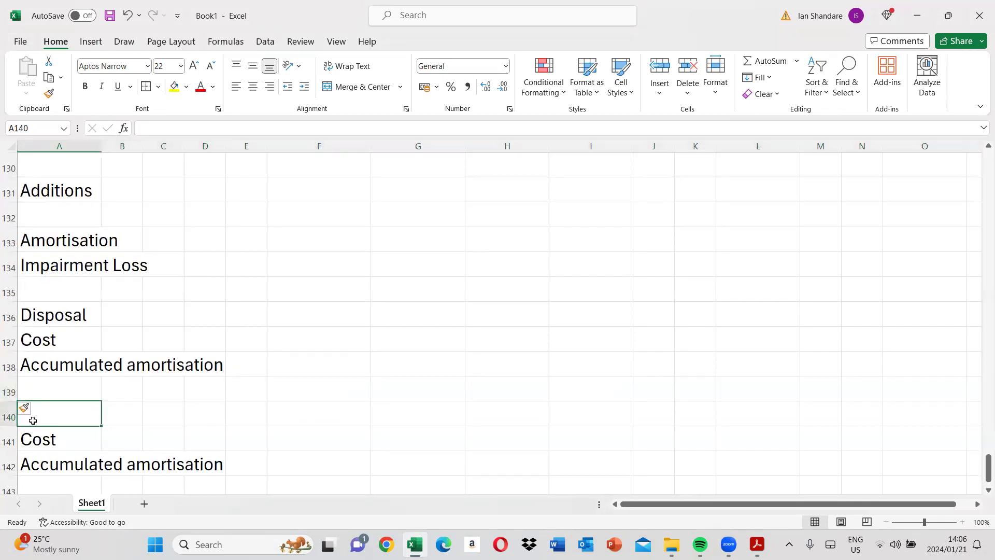
type("Carryi")
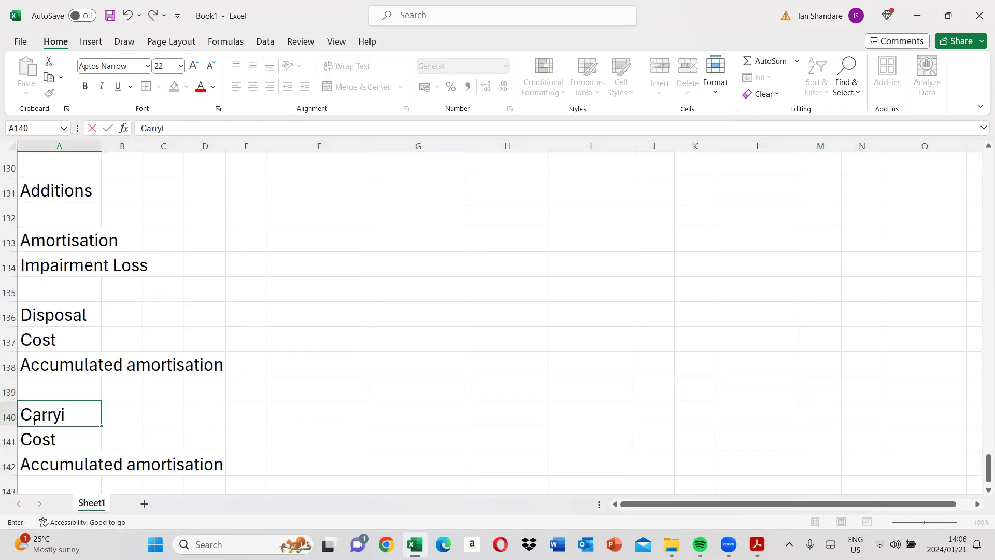
type("ng amount at")
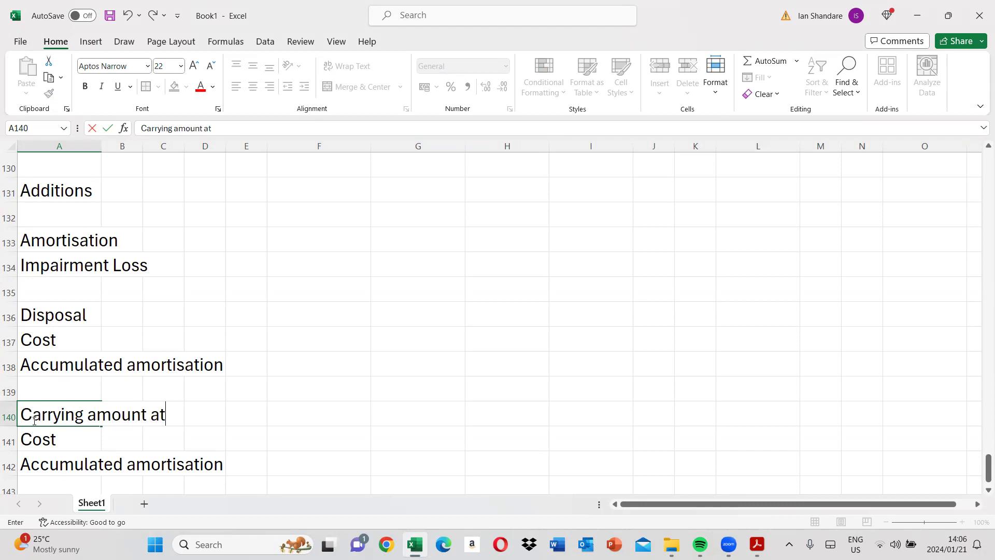
type(" year end")
key("Return")
key("Return")
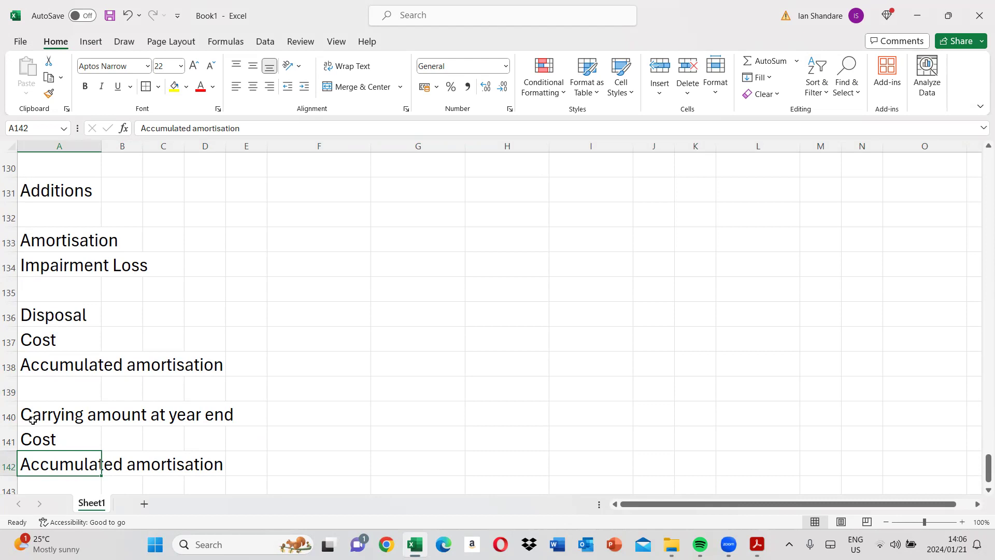
Check the capitalised Pour® amount in the exam PDF, then enter 7 500 000 as the opening cost in cell G128 of the Excel workbook
left_click(756, 544)
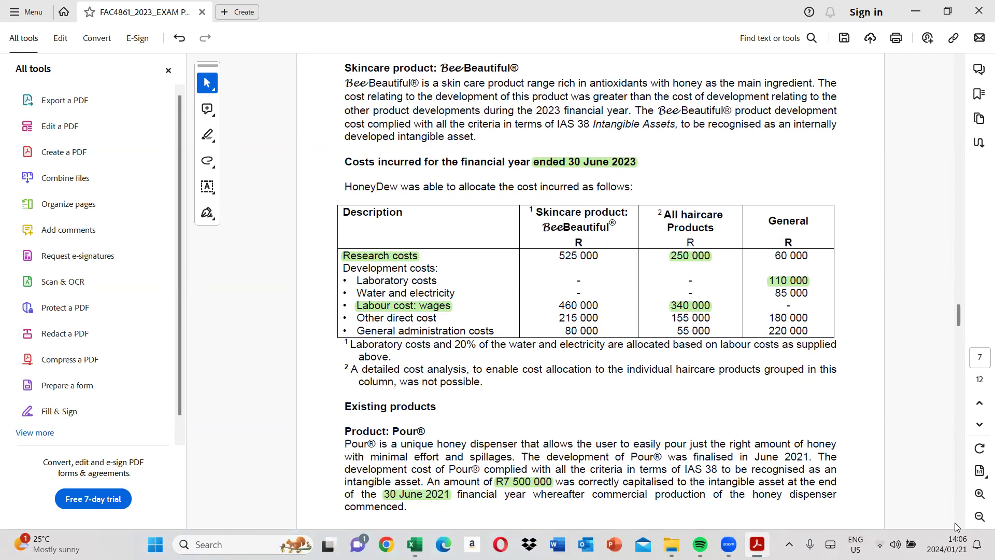
scroll(957, 526, "down", 5)
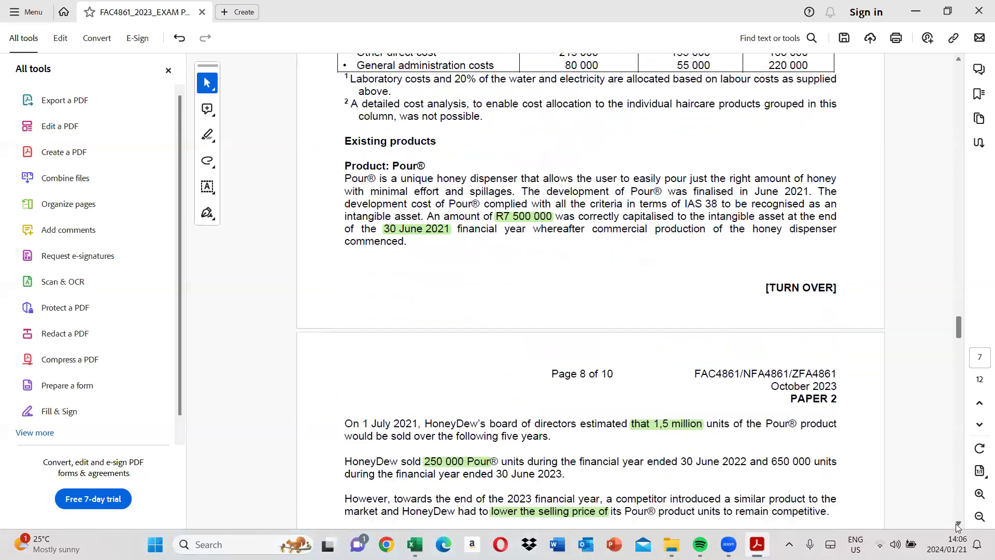
scroll(957, 527, "down", 2)
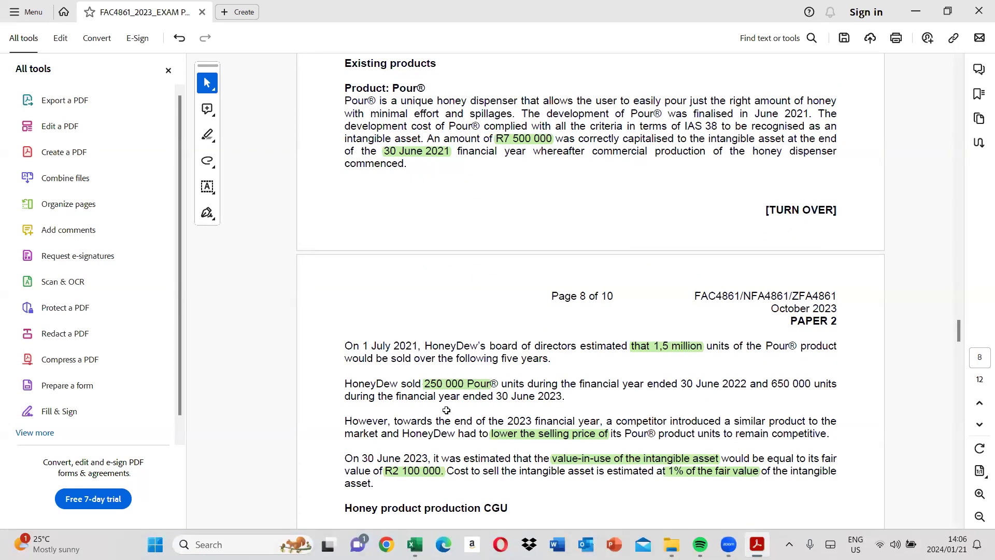
key("alt+Tab")
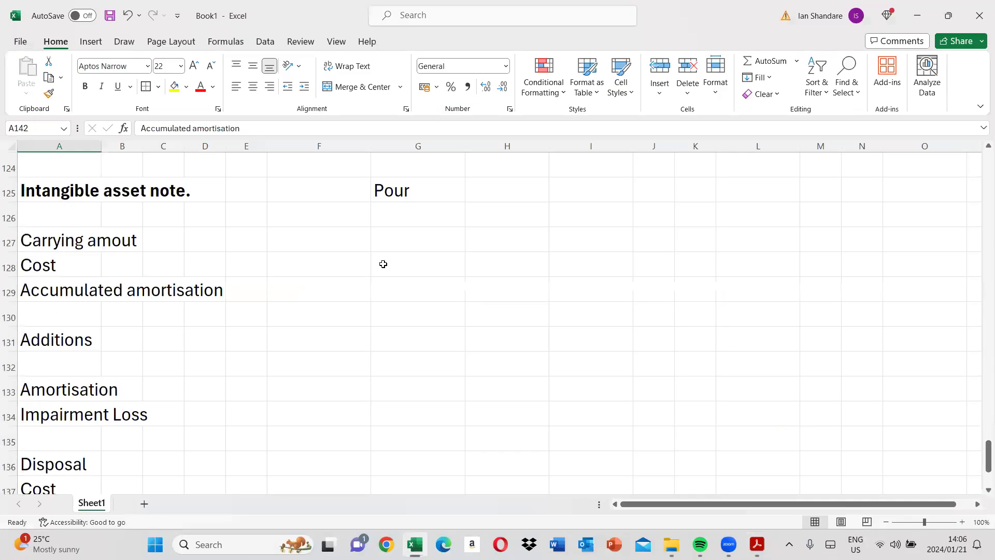
left_click(382, 263)
type("7 500 000")
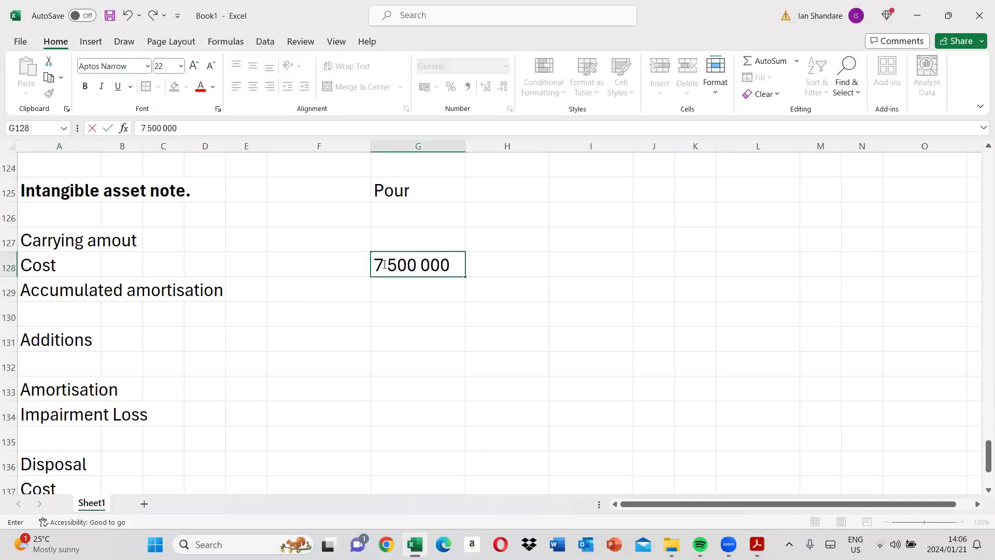
key("Return")
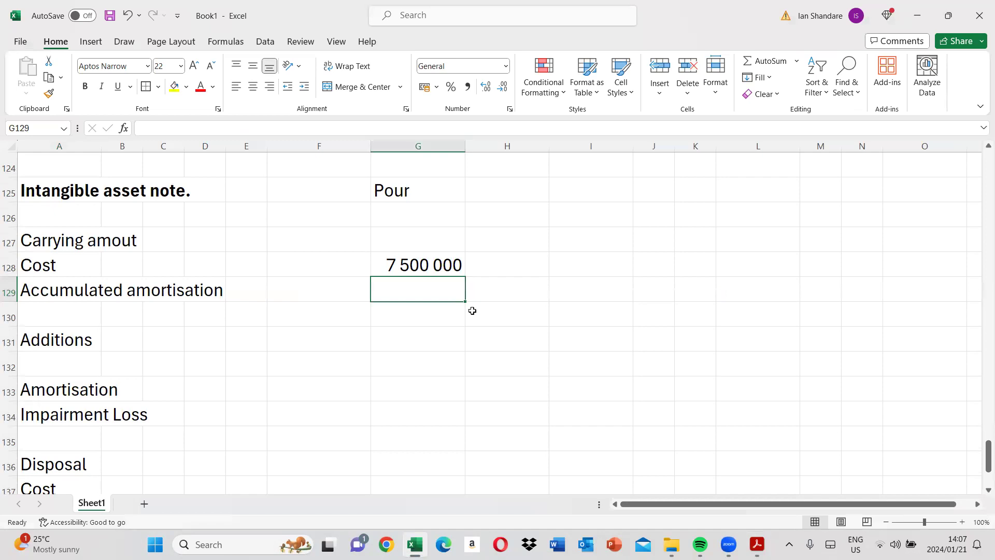
Add a "Workings" heading in A145 below the intangible asset note and label the first working "(w1)" in A147
scroll(981, 493, "down", 3)
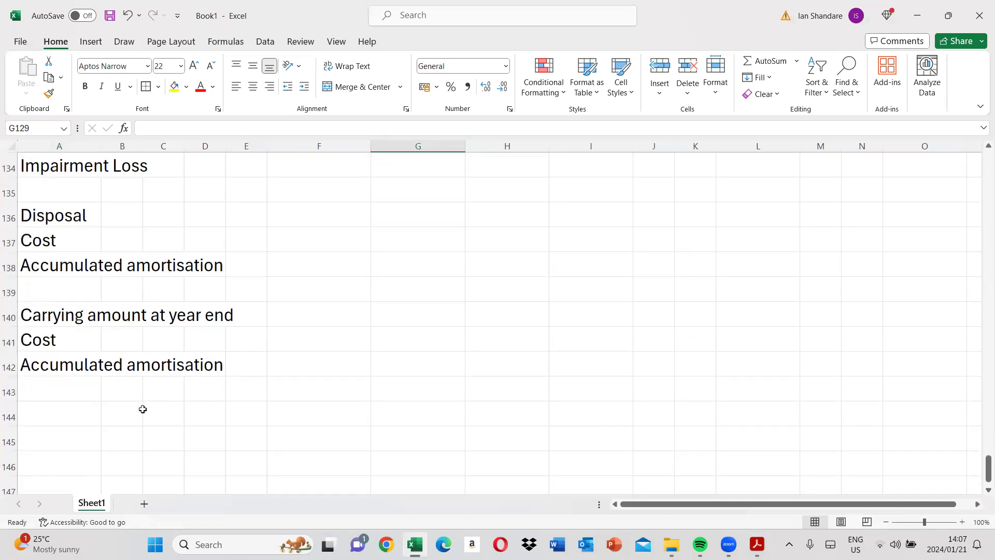
left_click(63, 436)
type("Workings")
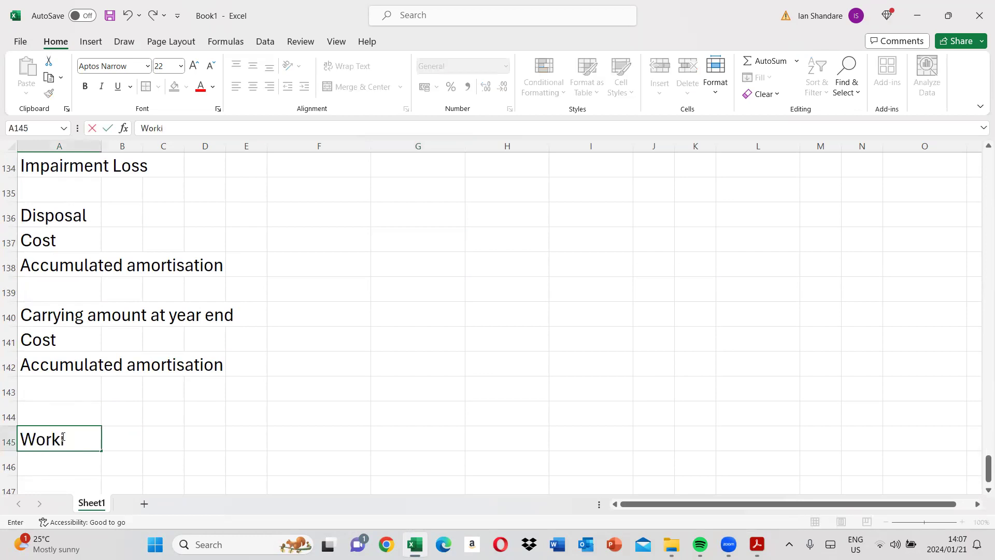
key("Return")
key("Return")
type("(")
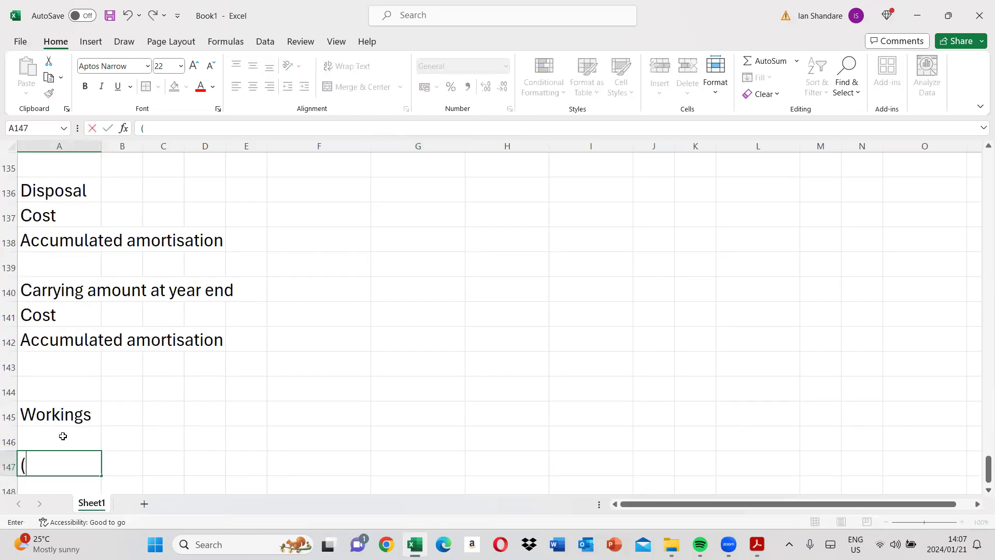
type("w1)")
key("Tab")
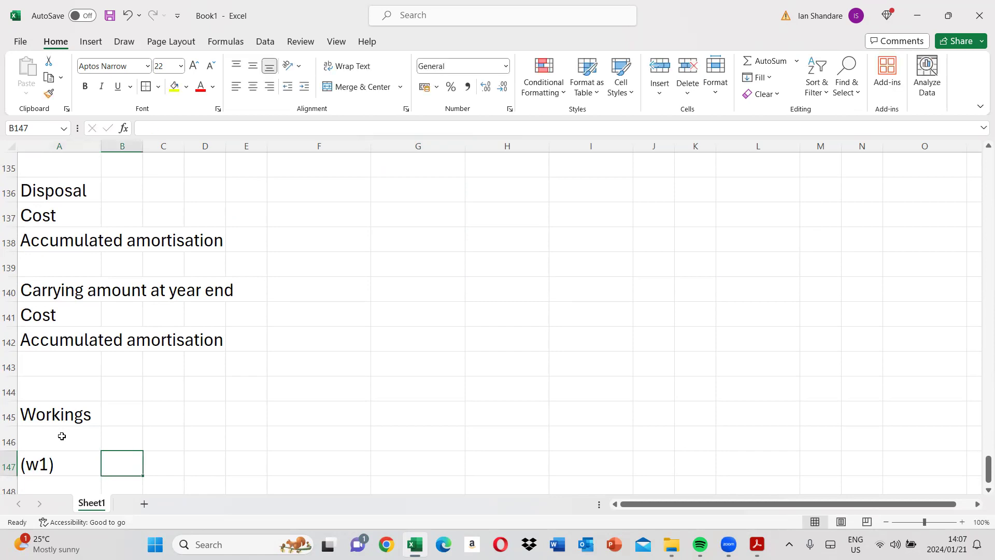
Switch to the exam paper PDF in Acrobat and examine the amortisation policy for intangible assets and the Pour product details
left_click(757, 545)
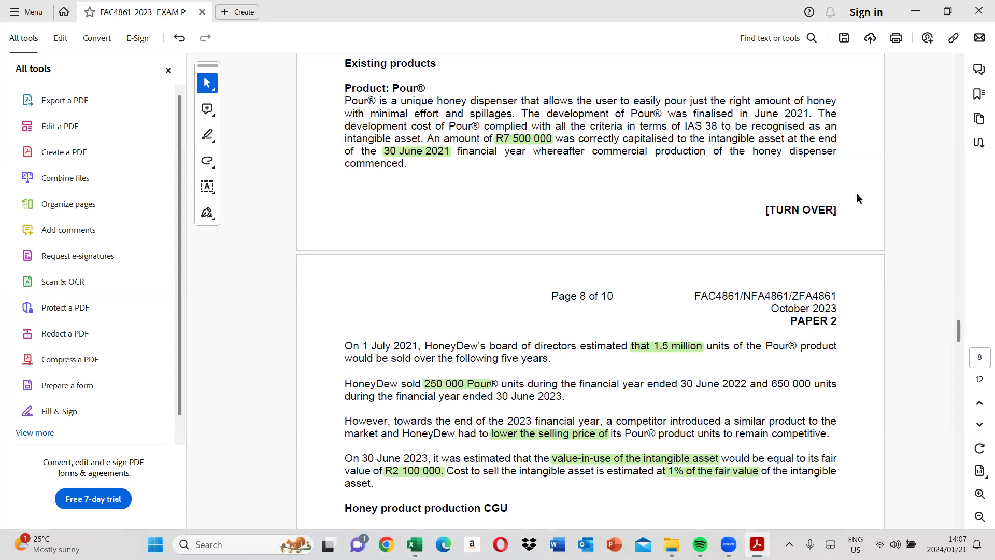
scroll(948, 155, "up", 20)
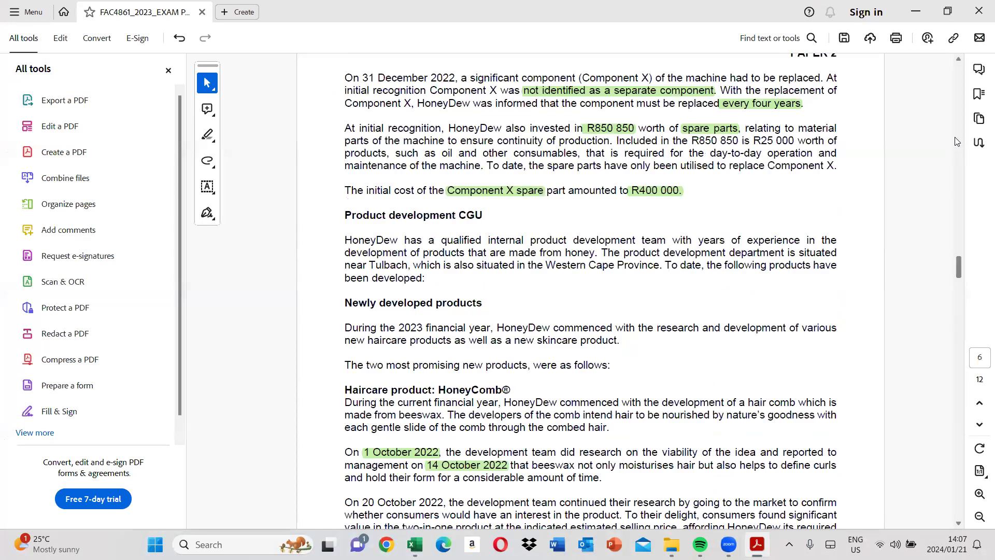
scroll(957, 141, "up", 8)
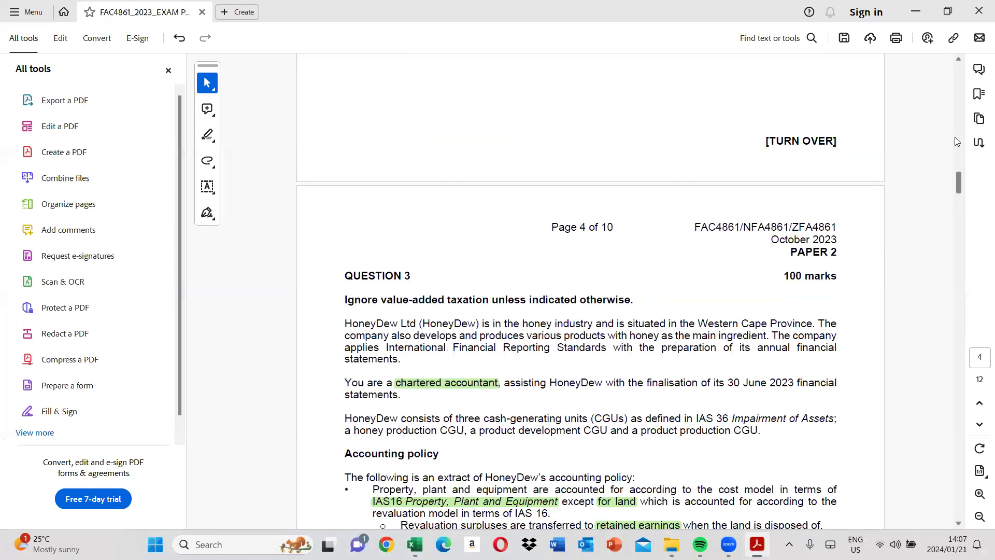
scroll(957, 141, "up", 8)
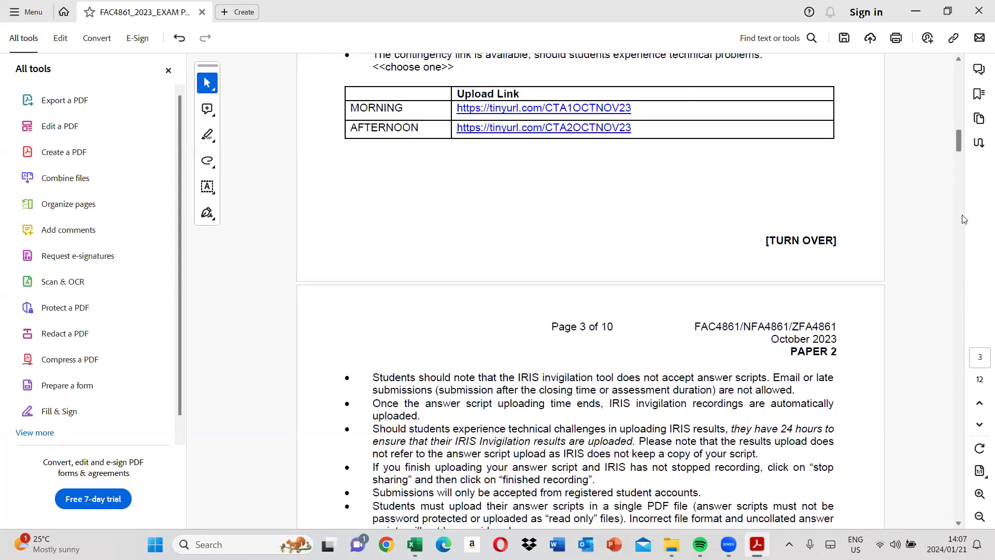
scroll(959, 292, "down", 6)
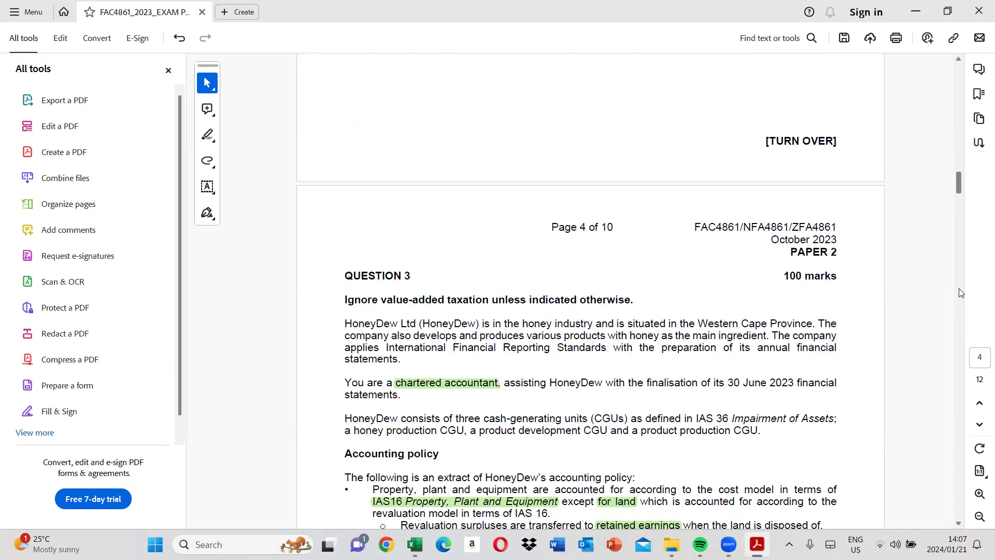
scroll(960, 293, "down", 5)
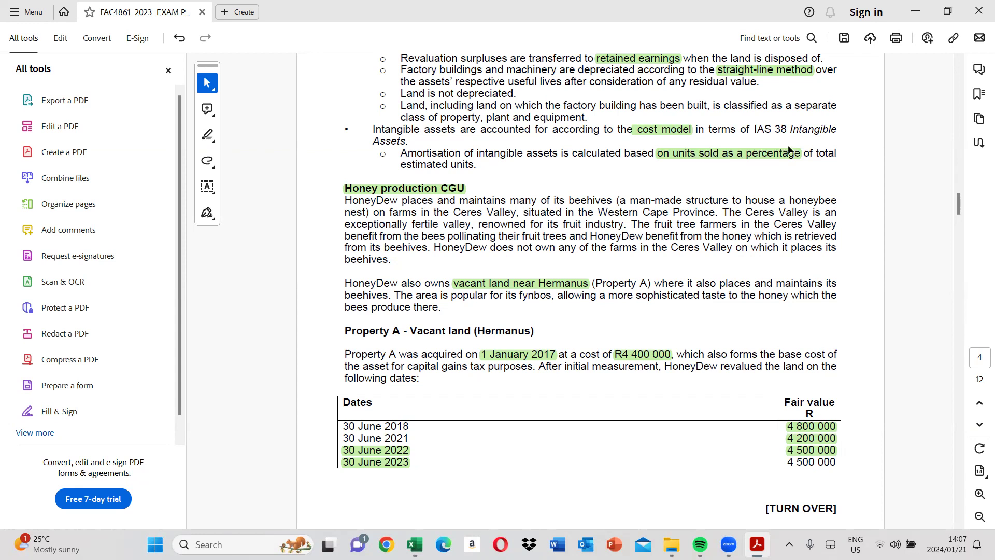
left_click(958, 420)
left_click(957, 421)
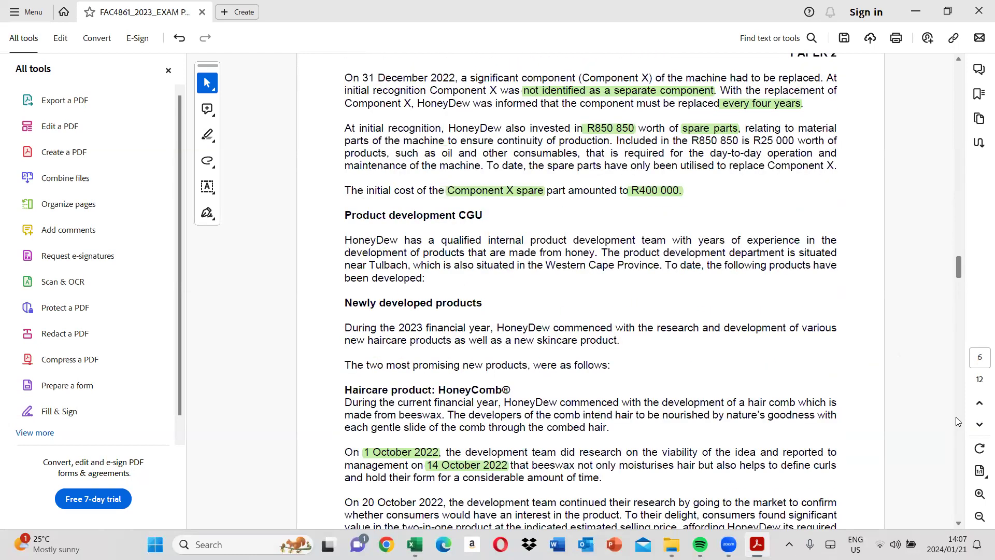
left_click(958, 421)
left_click(958, 421)
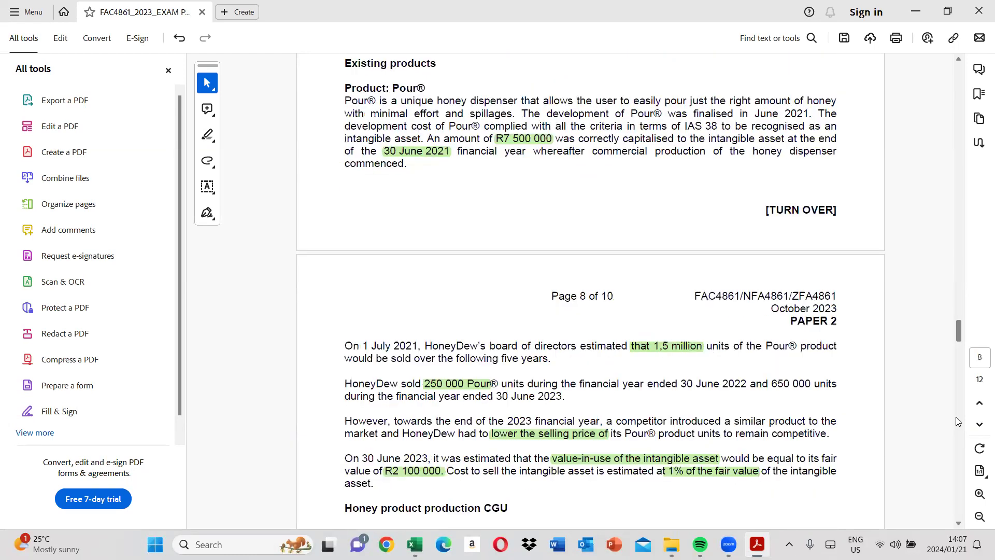
Highlight the date "30 June 2022" in the sentence about Pour units sold on page 8
scroll(500, 250, "down", 3)
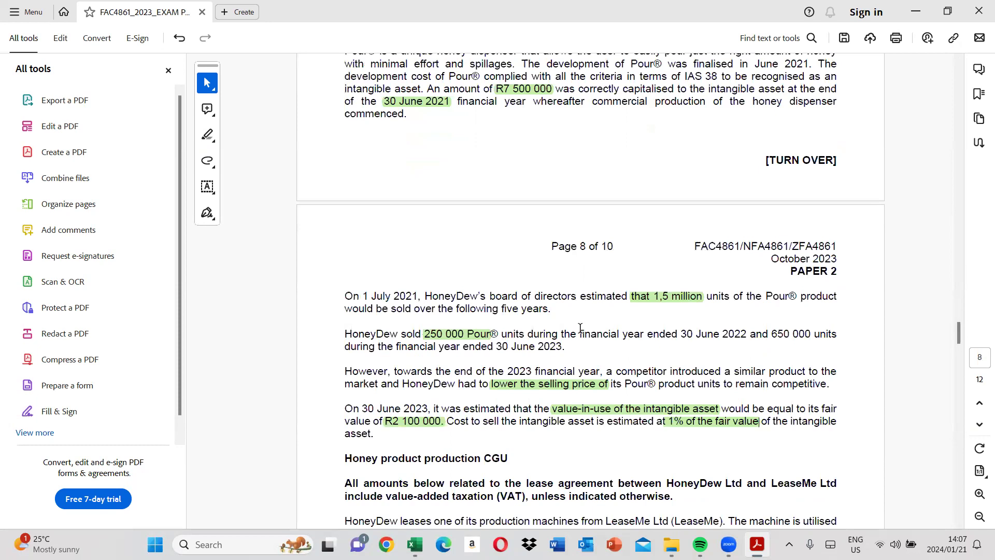
scroll(568, 329, "up", 3)
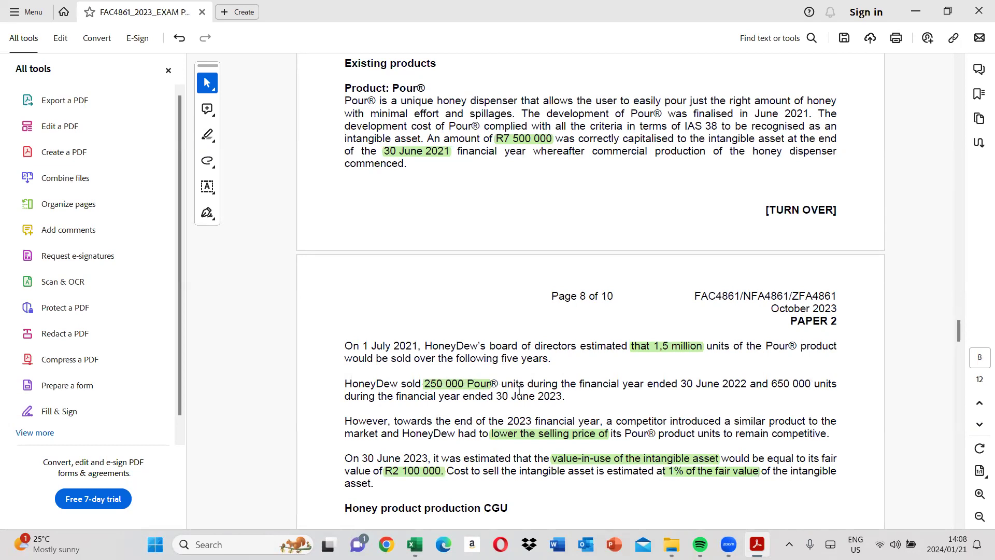
left_click_drag(680, 385, 748, 384)
left_click(787, 364)
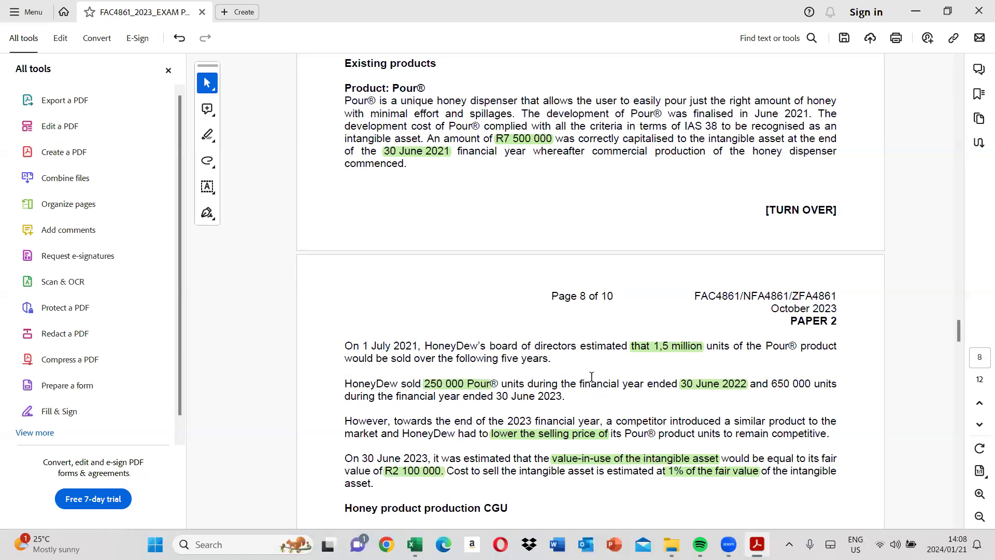
Switch to Excel and enter the amortisation working "(250 000/1500 000*7500 000)" as text in B147, checking the figures against the exam PDF
left_click(417, 544)
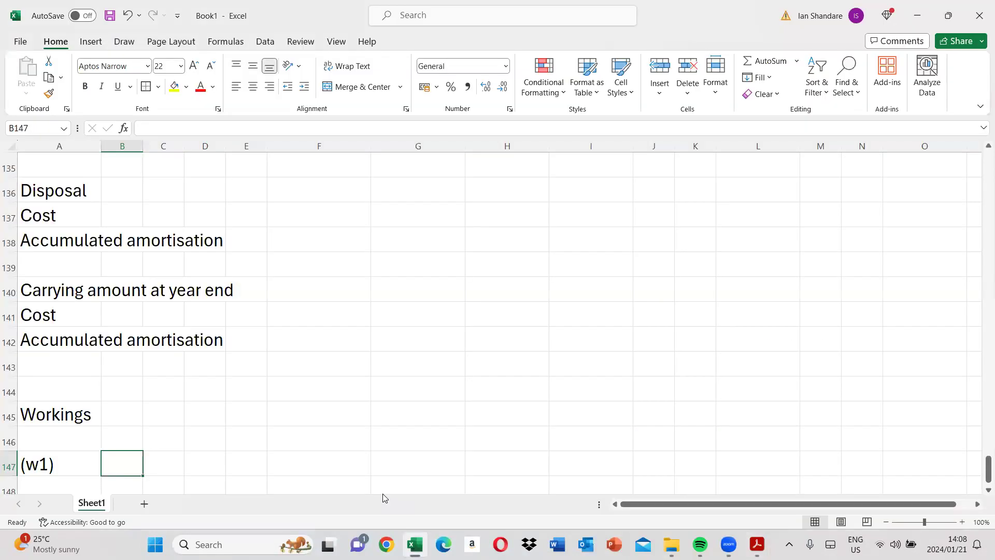
type("(25")
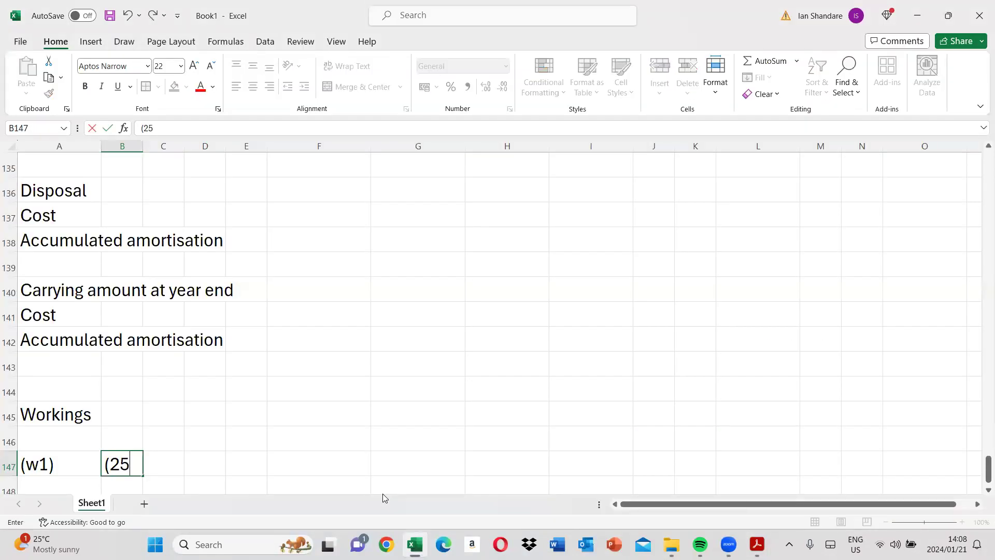
type("0 000/15")
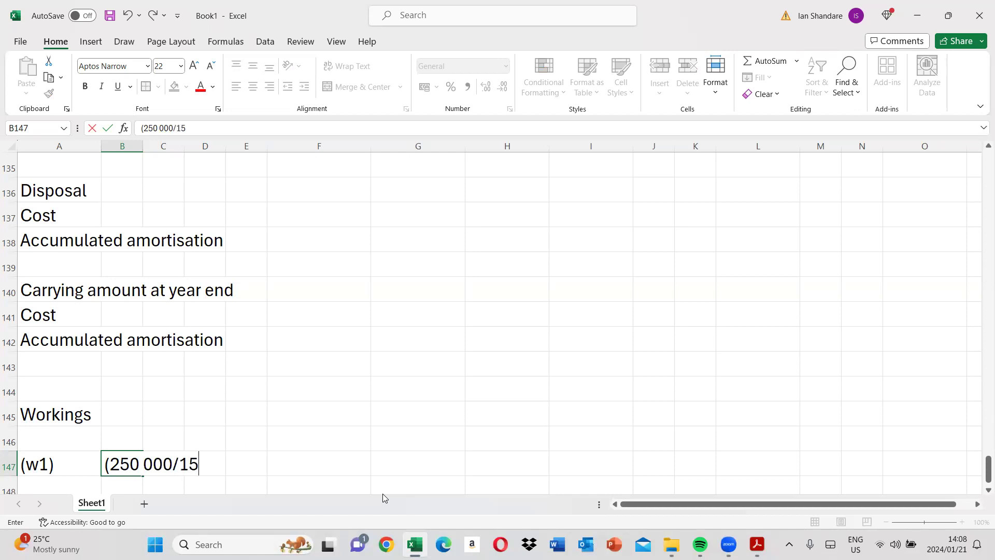
type("00 000*")
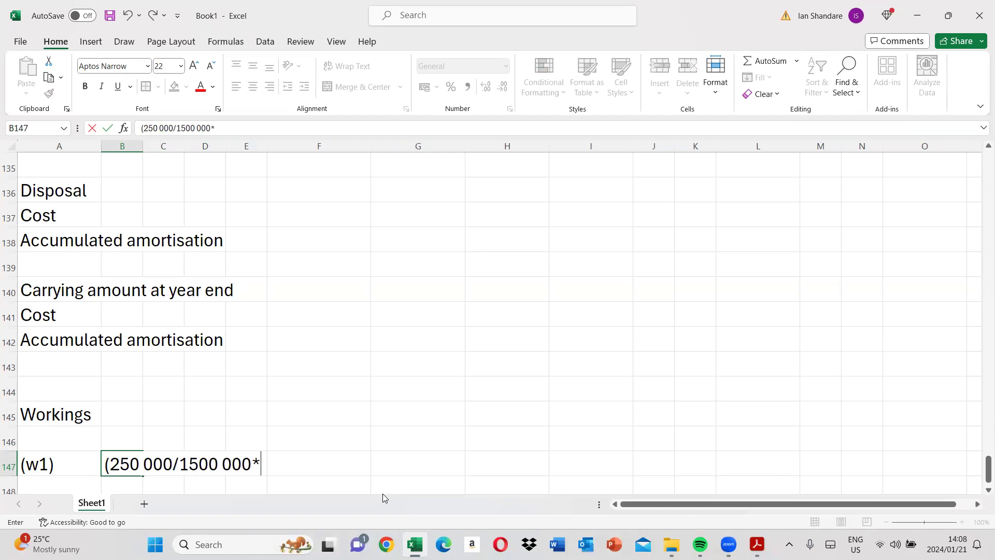
type("7500 000")
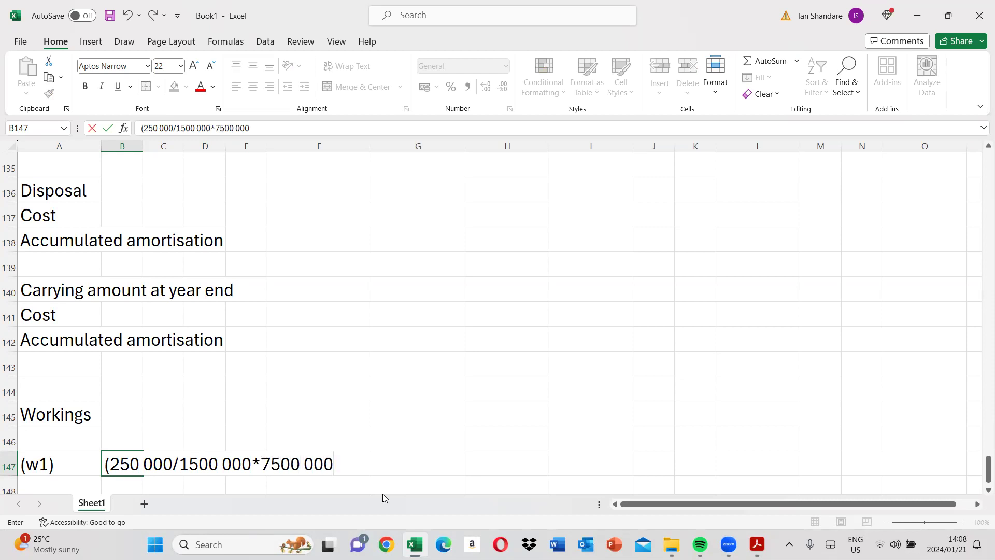
left_click(757, 544)
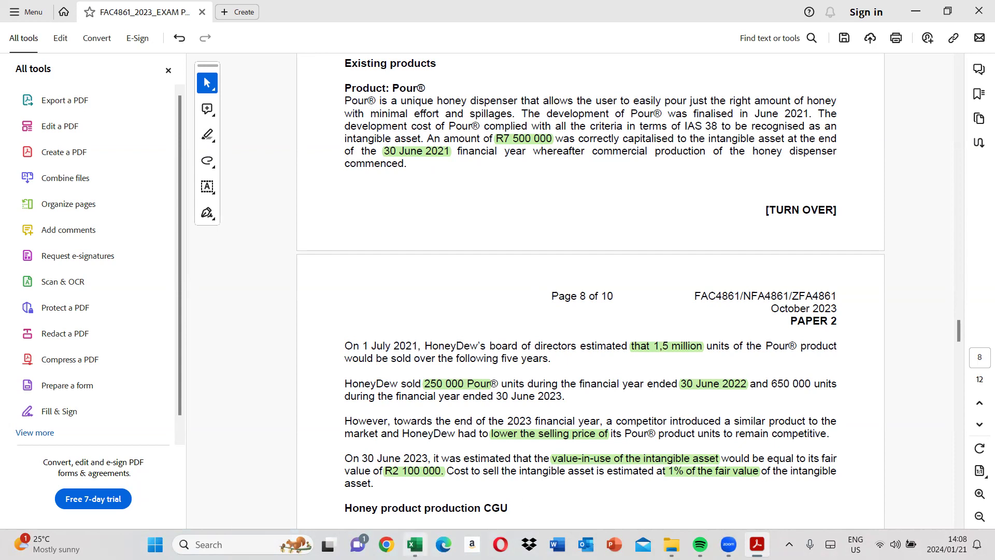
left_click(415, 545)
left_click(264, 132)
type(")")
key("Tab")
key("Tab")
key("Tab")
key("Tab")
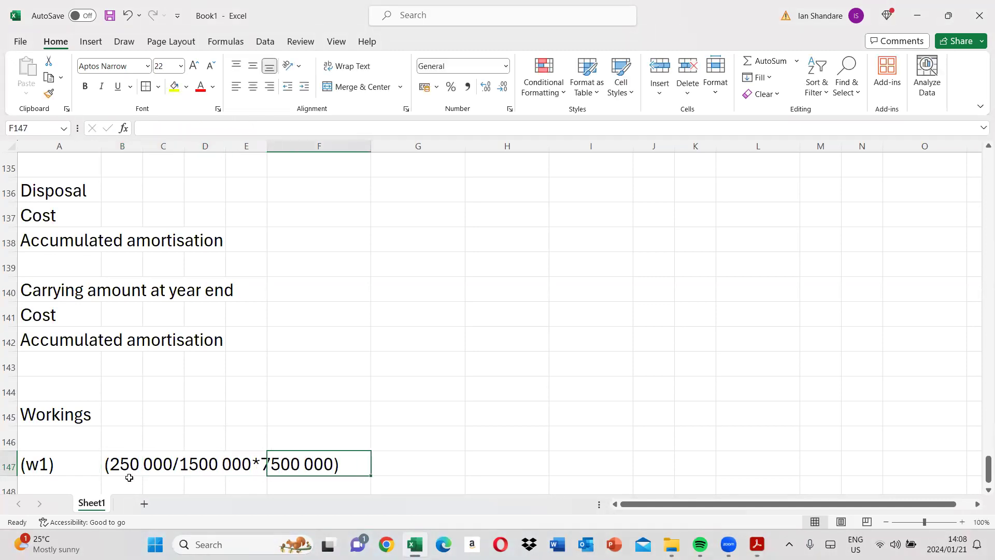
Copy the w1 working text from B147 to G147 and turn the copy into a calculating formula with a leading equals sign
left_click(129, 469)
right_click(124, 466)
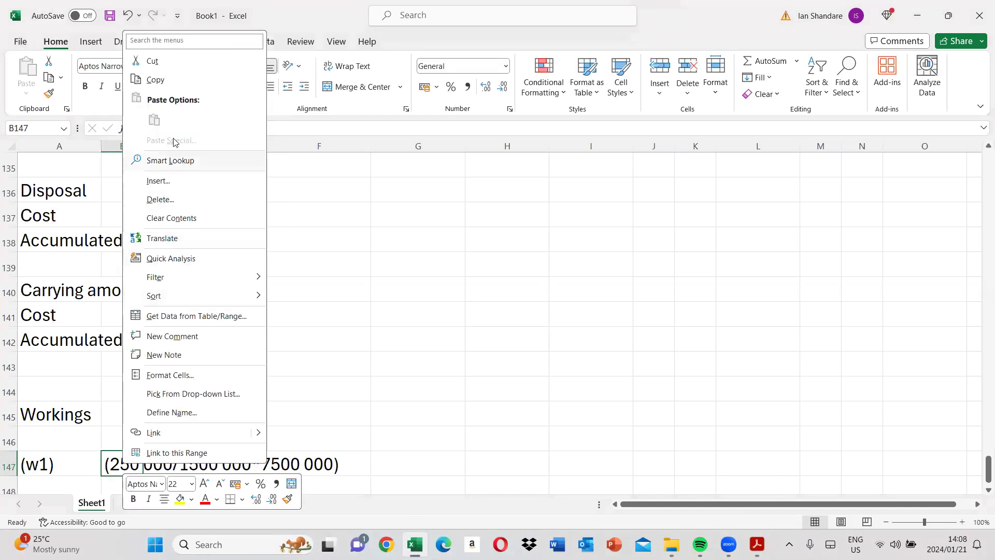
left_click(158, 83)
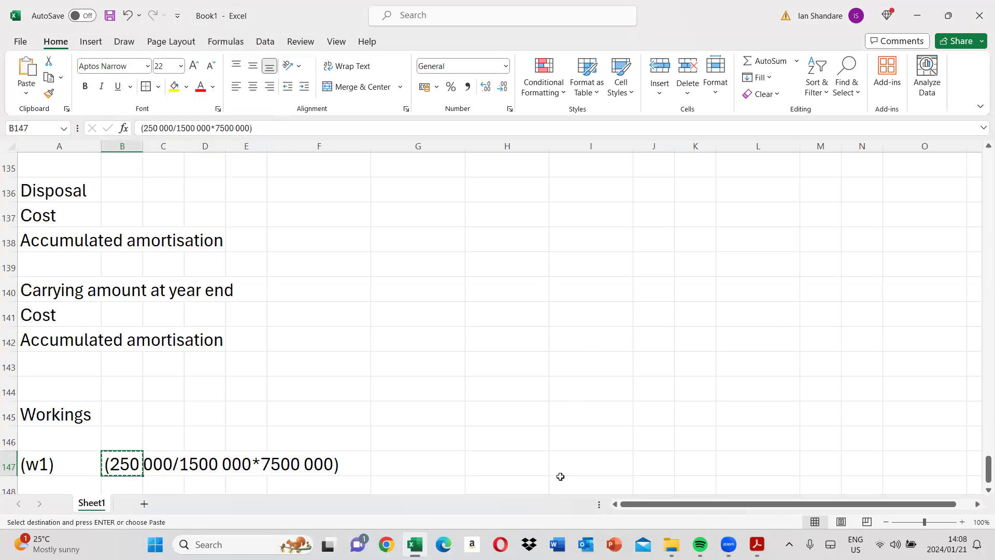
left_click(454, 473)
key("ctrl+v")
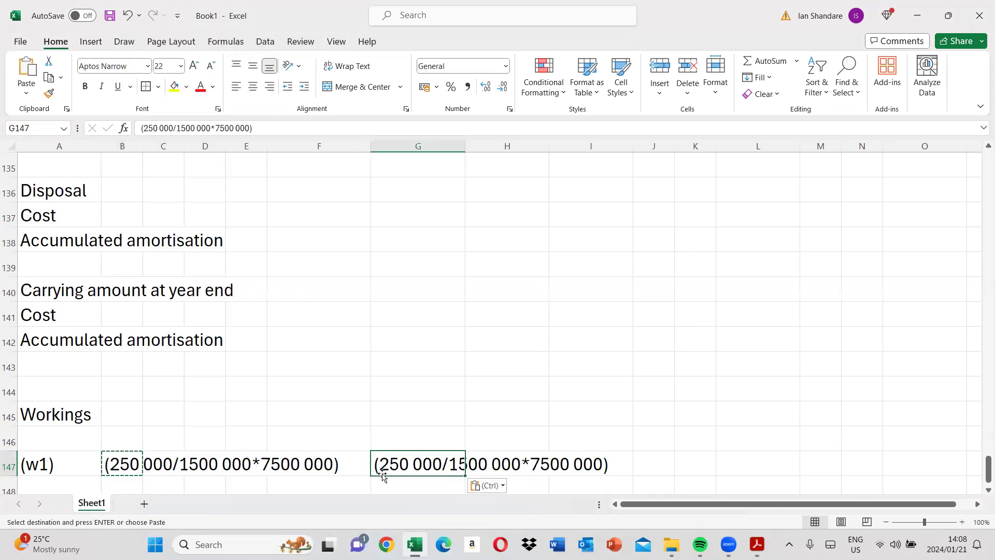
left_click(142, 128)
type("=")
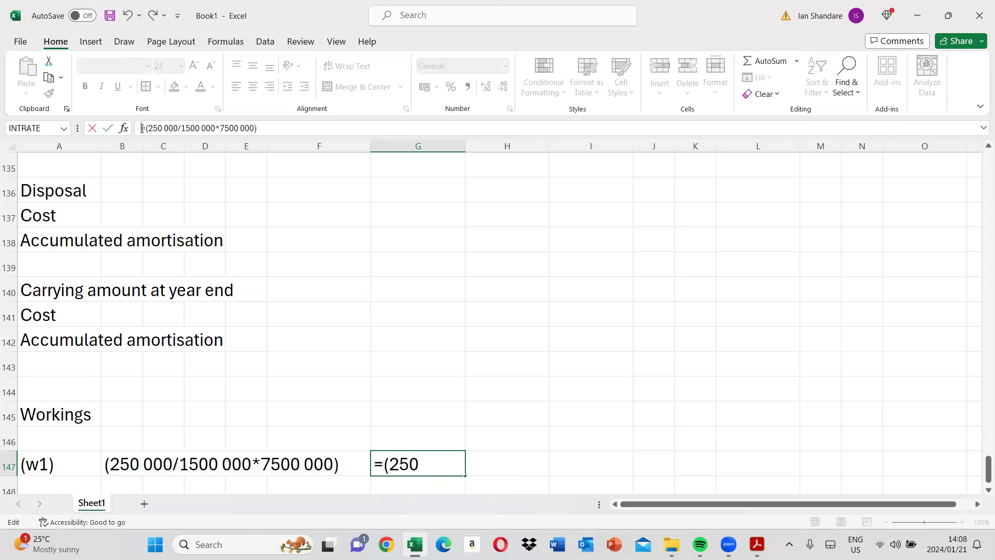
key("Return")
key("Return")
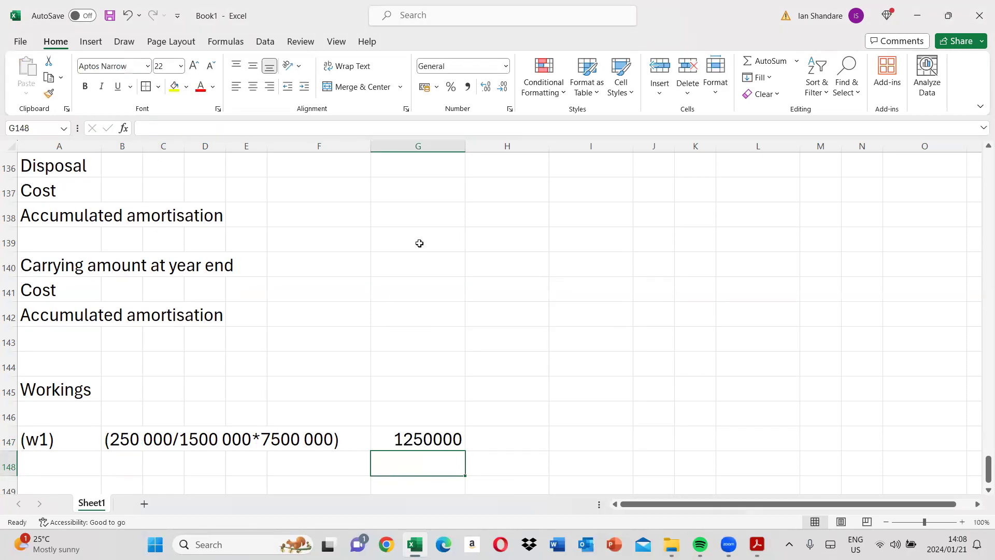
Append the working reference "(W1)" to the opening Accumulated amortisation label in A129
left_click(982, 215)
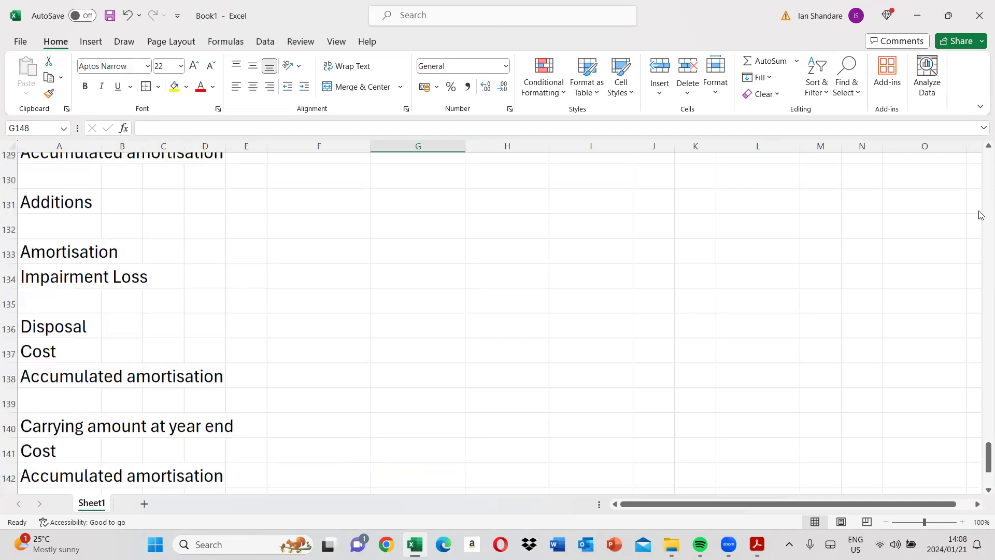
left_click(39, 315)
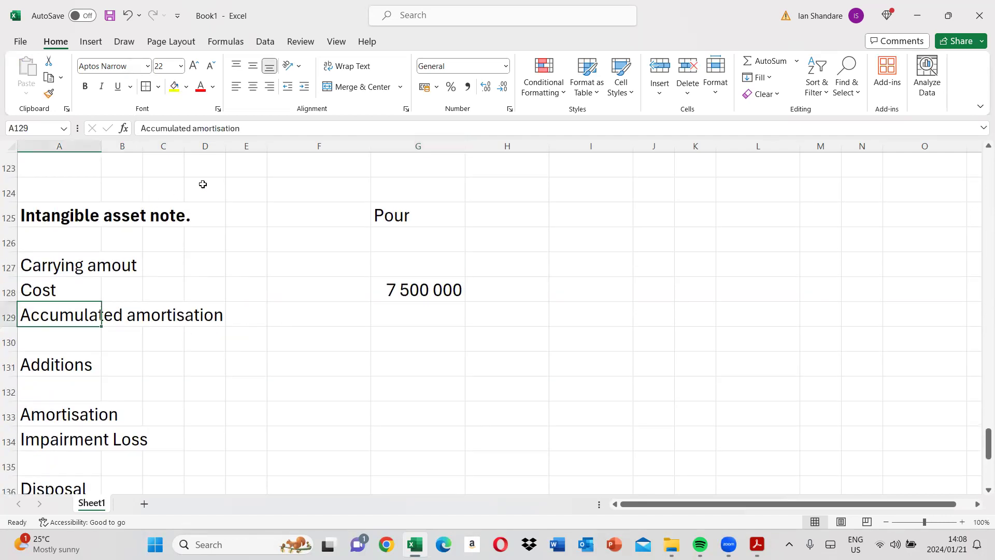
left_click(257, 132)
type("(W1")
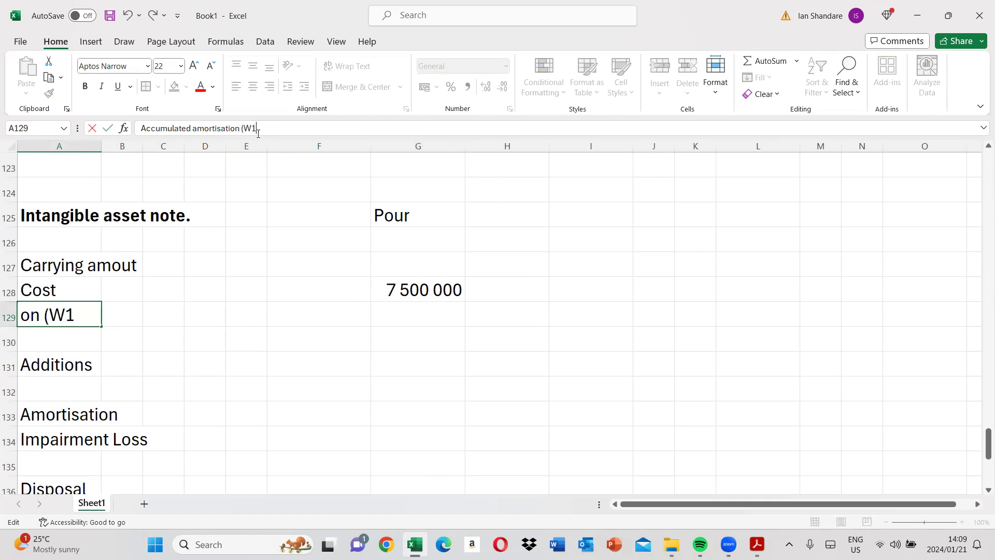
type(")")
key("Tab")
Enter -1250 000 as Pour's accumulated amortisation in G129 and outline the cost and amortisation amounts in G128:G129 with a border
key("Tab")
key("Tab")
key("Tab")
key("Tab")
key("Tab")
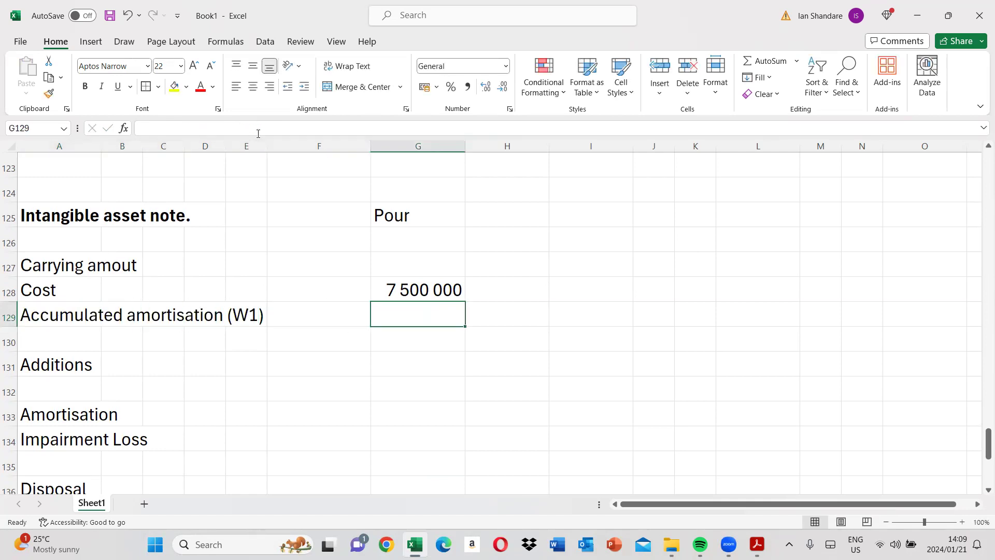
type("-1250 000")
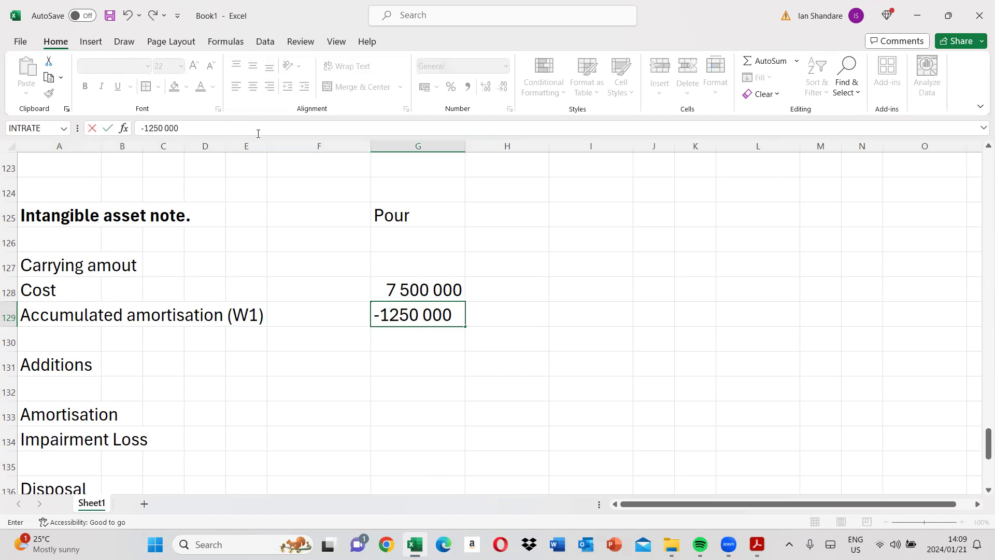
key("Return")
left_click_drag(438, 284, 434, 301)
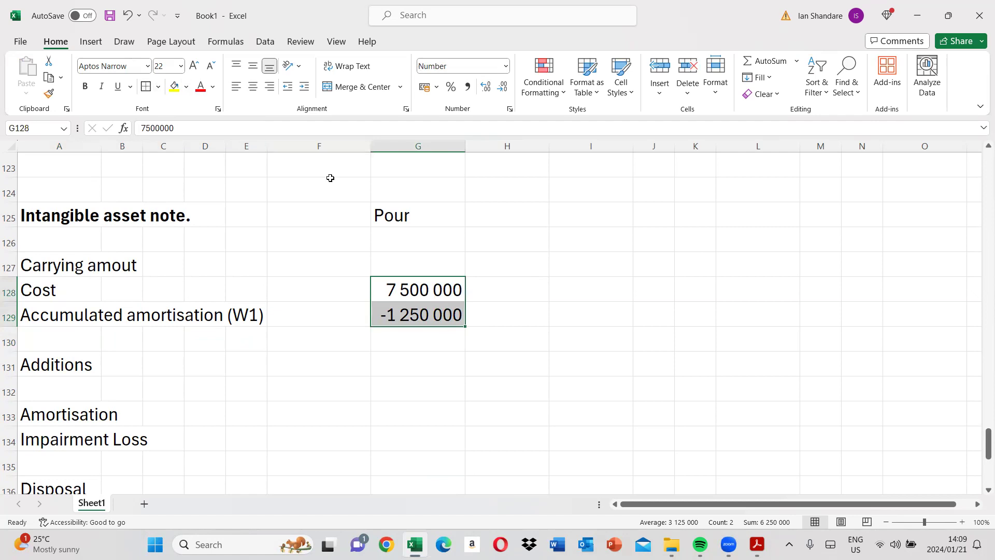
Calculate Pour's opening carrying amount in G127 with a SUM of the cost and accumulated amortisation in G128:G129
left_click(393, 256)
type("=sum(")
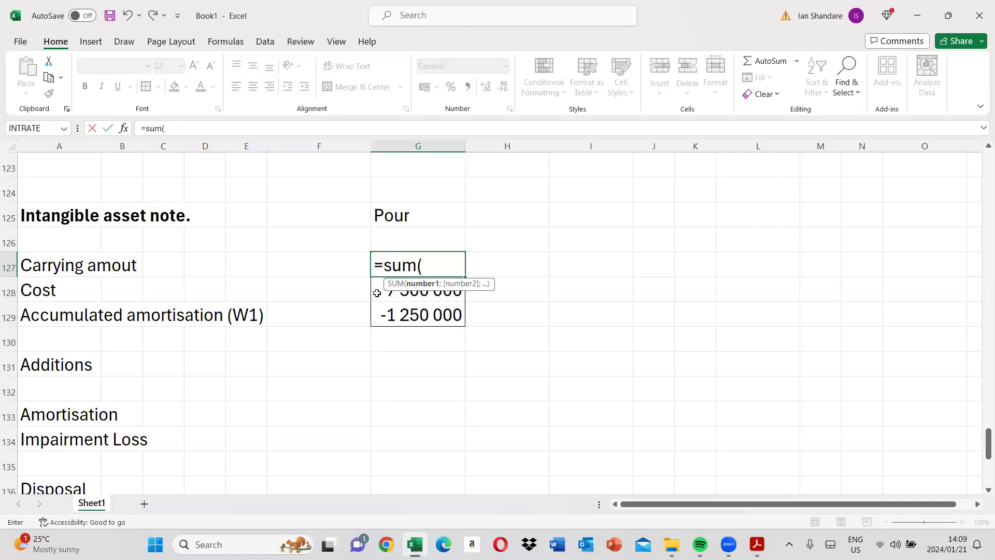
left_click_drag(377, 293, 378, 309)
key("Return")
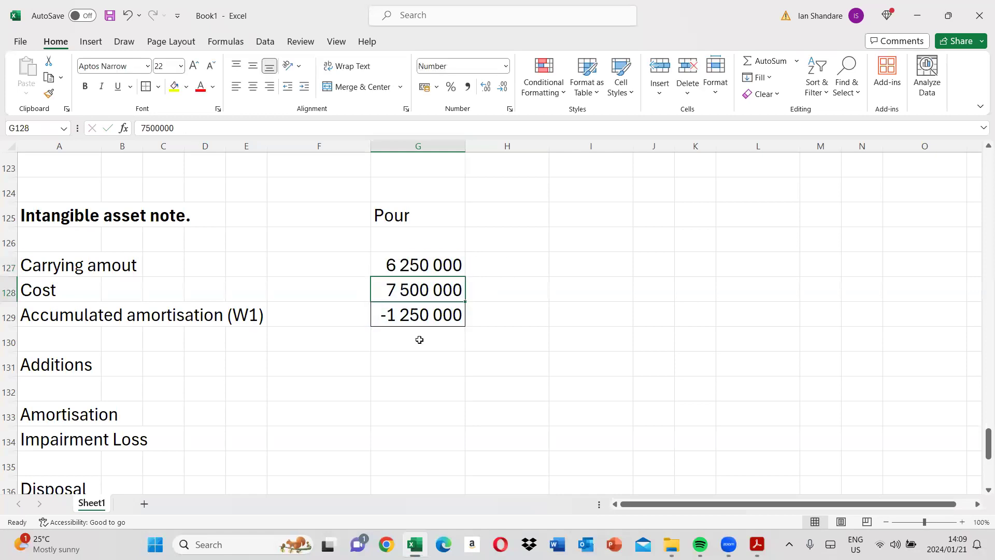
Switch to the exam PDF and highlight "650 000 units" in the paragraph on Pour units sold
scroll(981, 493, "down", 2)
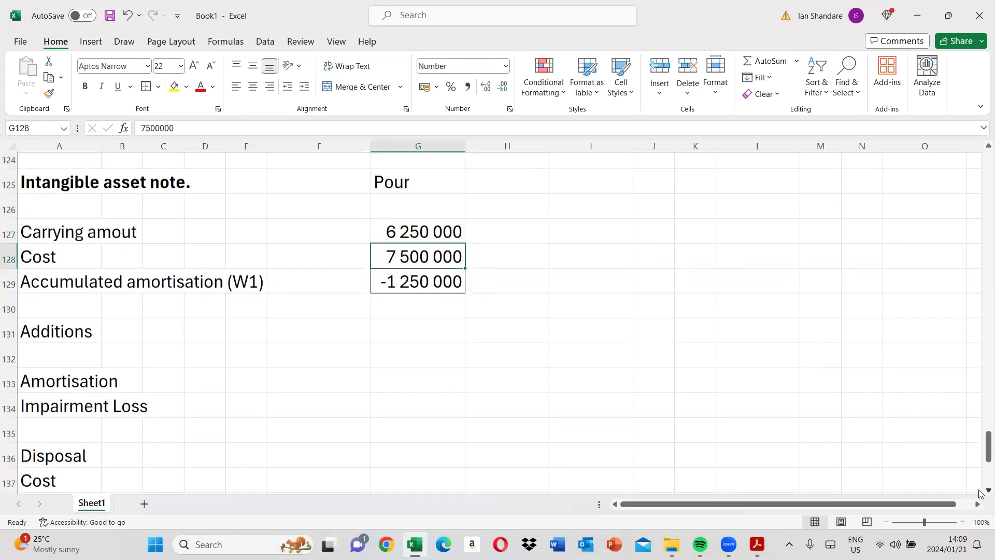
scroll(981, 494, "down", 2)
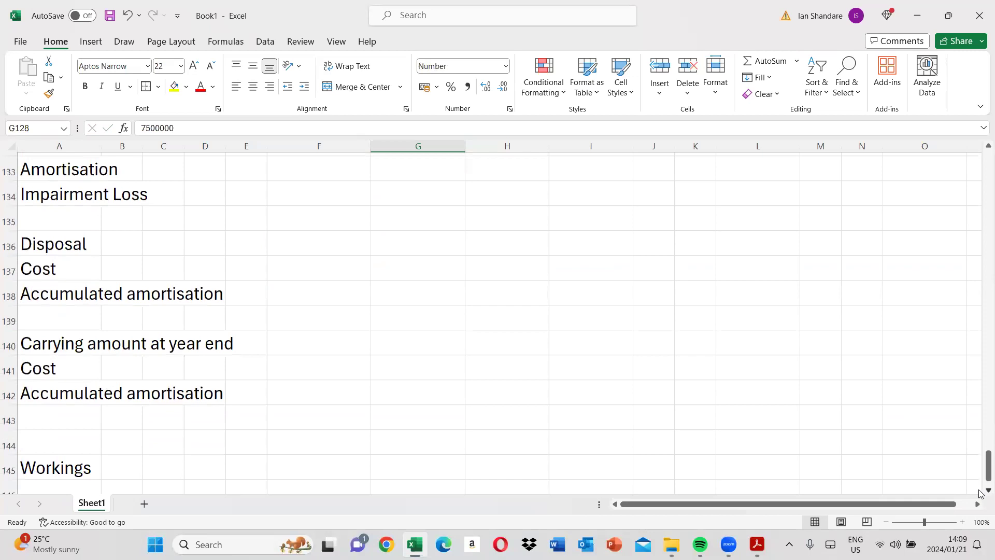
key("alt+Tab")
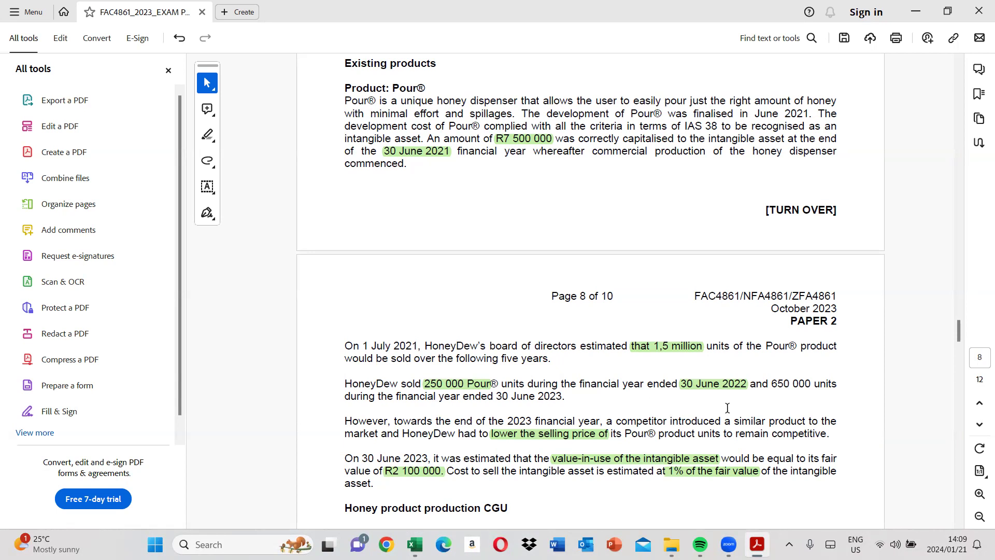
left_click_drag(769, 384, 819, 374)
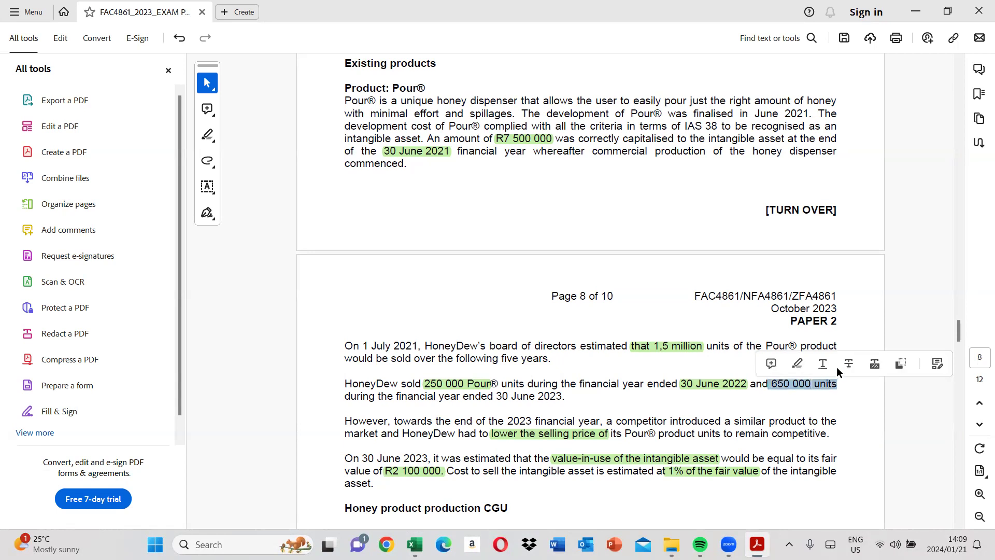
left_click(855, 363)
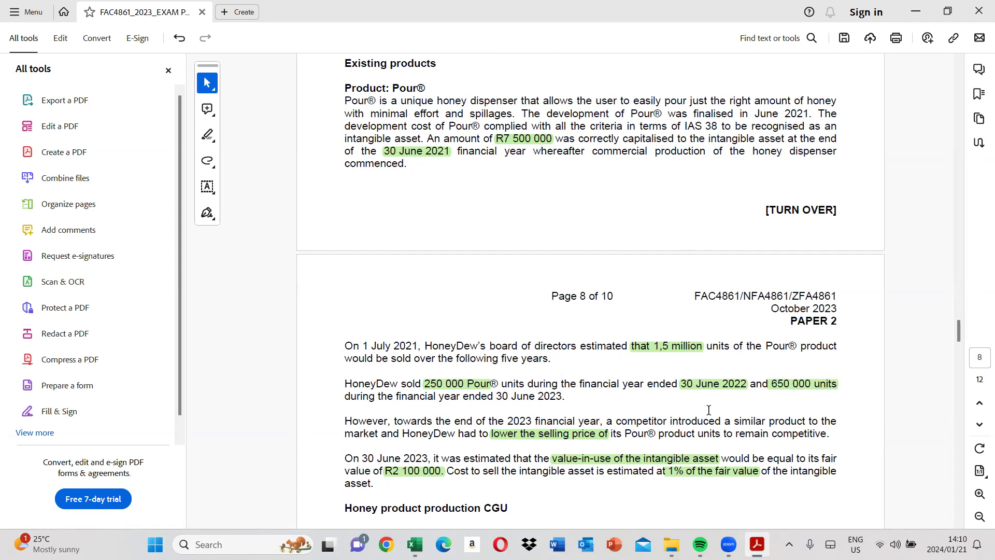
Switch to Excel and add working "(w2)" in A148 with the text "(650 000/1500 000*7500 000)" in B148
left_click(414, 544)
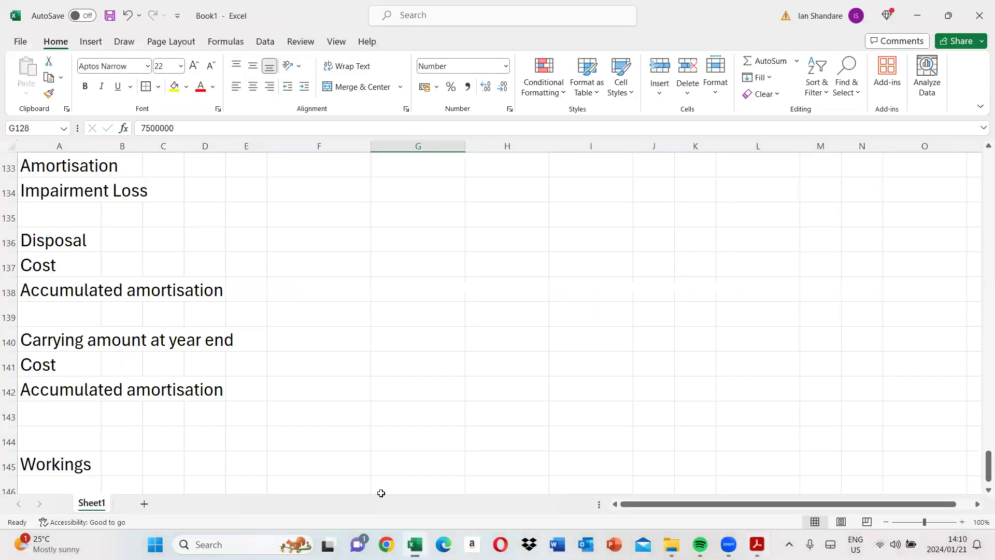
left_click(73, 482)
key("Down")
key("Down")
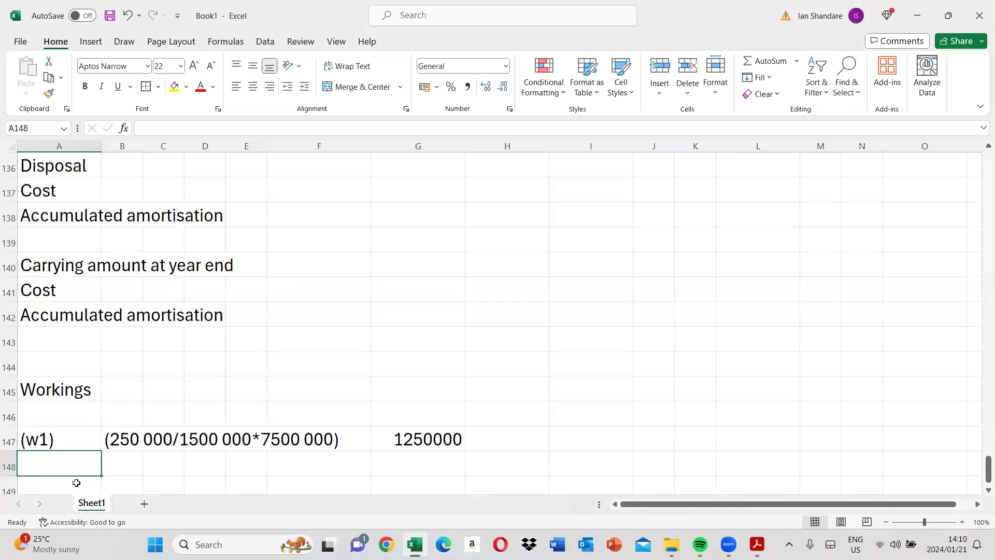
type("(w2")
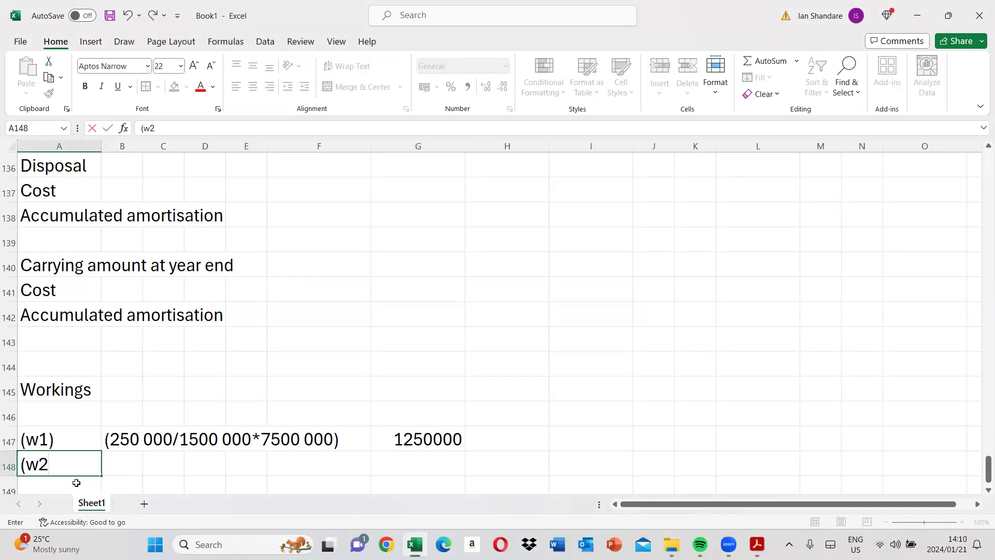
type(")")
key("Tab")
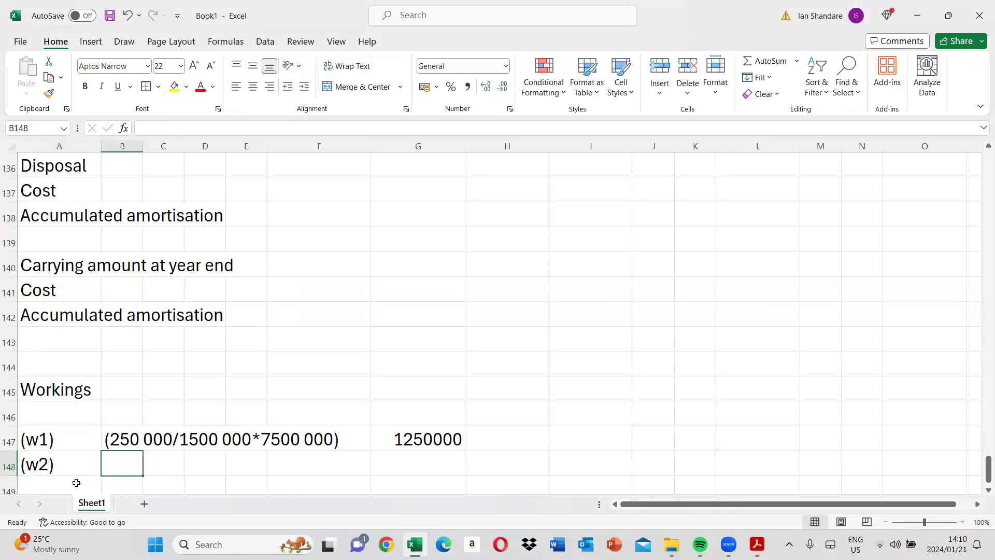
type("(650 000/1500 000*7500 000)")
Calculate the w2 amortisation in G148 with the formula =(650000/1500000*7500000)
key("Right")
key("Right")
key("Right")
key("Right")
key("Right")
key("Right")
key("Left")
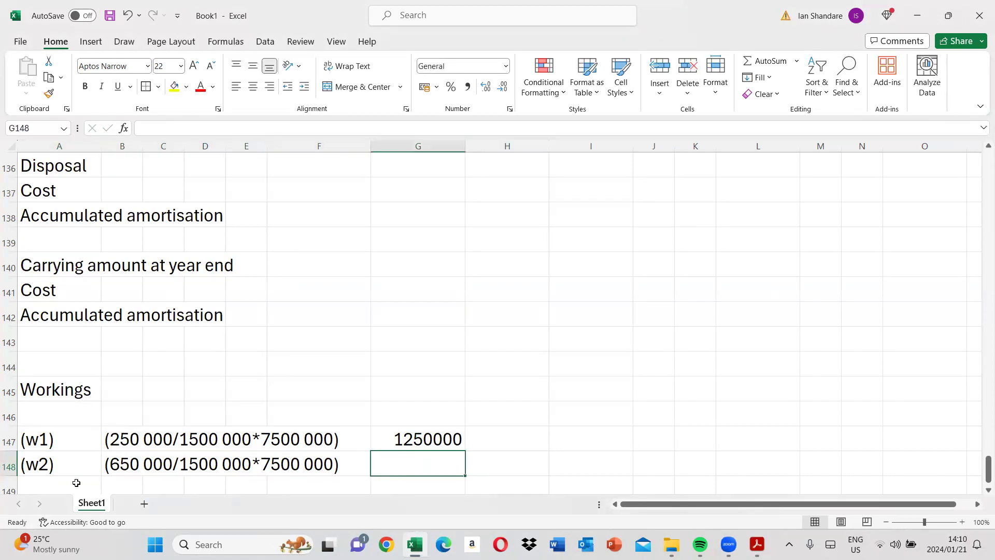
type("=(650000/1500000*7500000)")
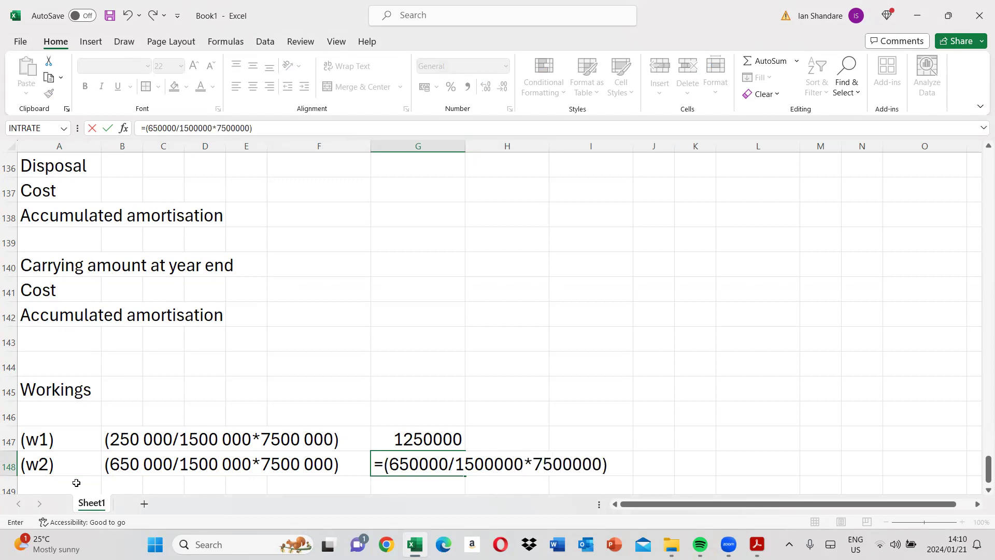
key("Return")
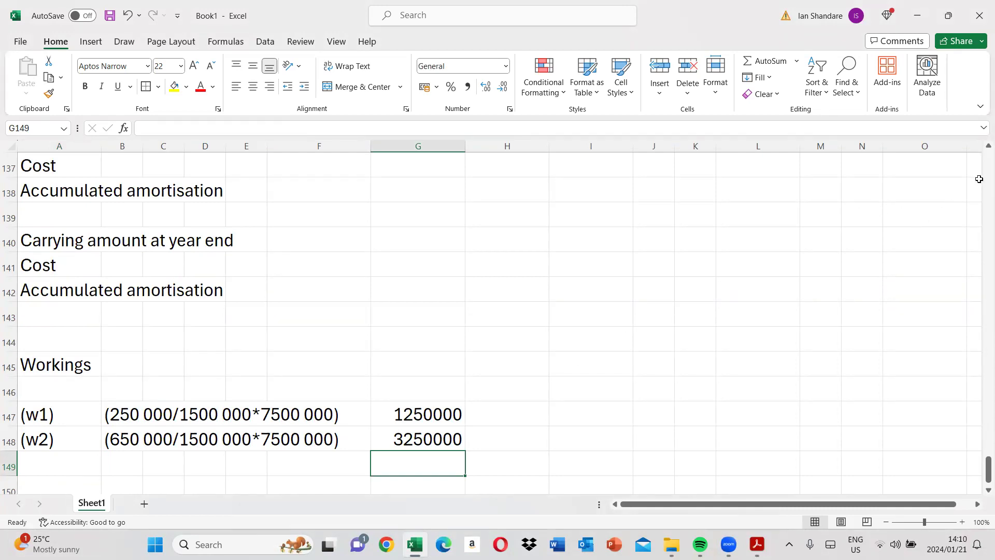
Enter -3250 000 as Pour's Amortisation for the year in G133
scroll(979, 177, "up", 4)
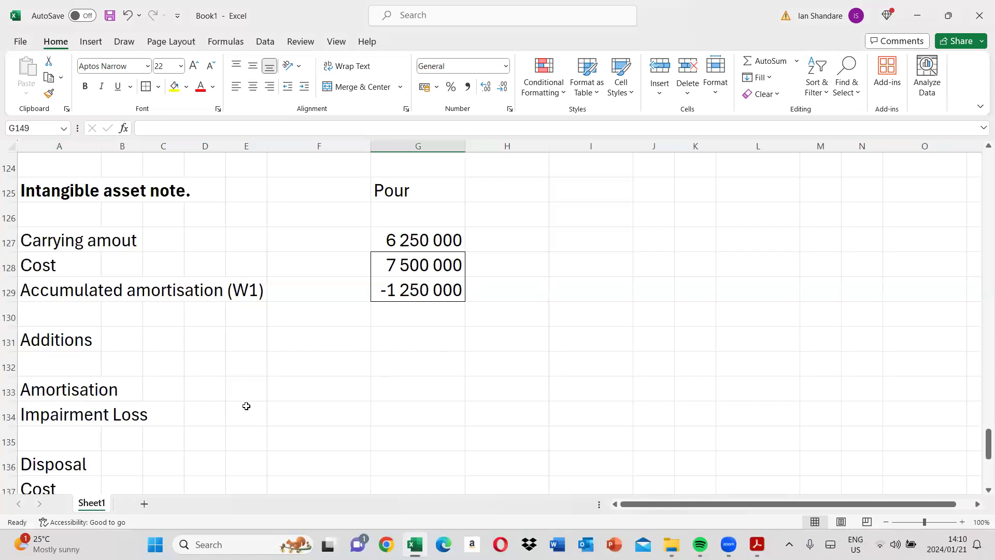
left_click(396, 394)
type("3250")
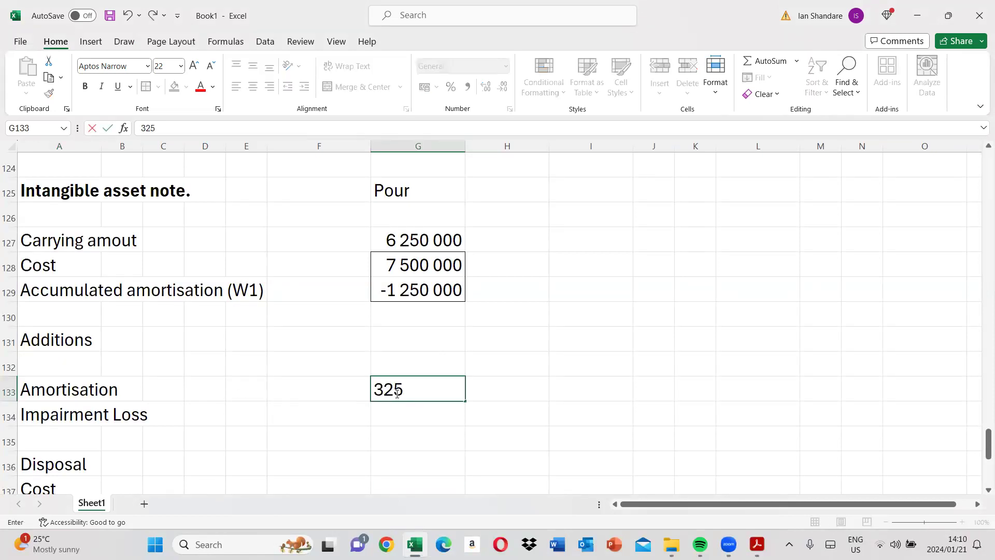
key("BackSpace")
key("BackSpace")
key("BackSpace")
key("BackSpace")
type("-")
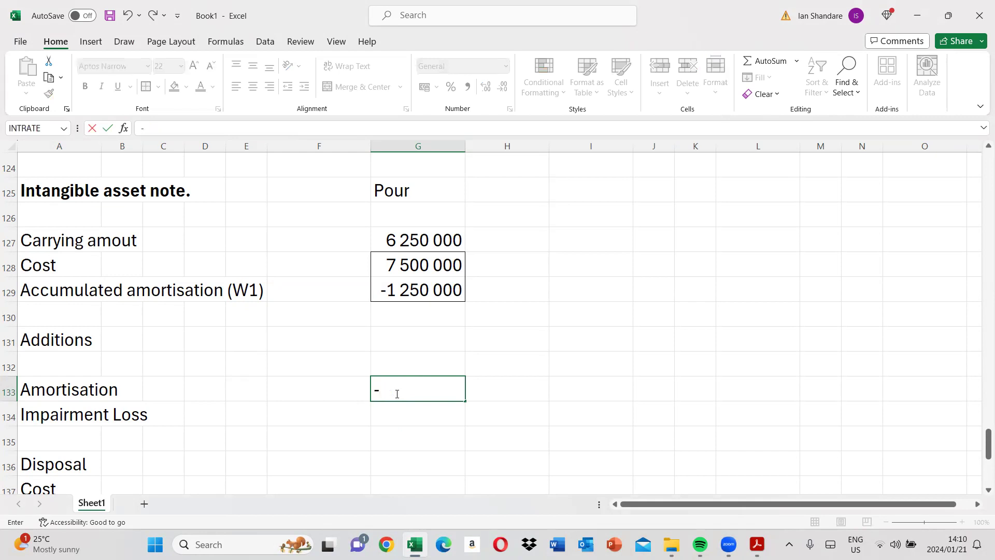
type("3 250 000")
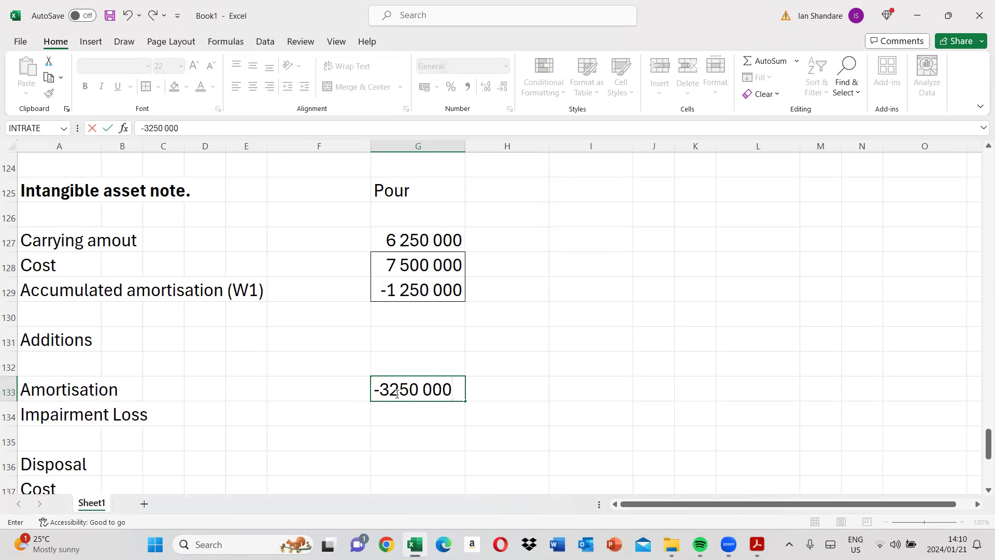
key("Return")
key("Return")
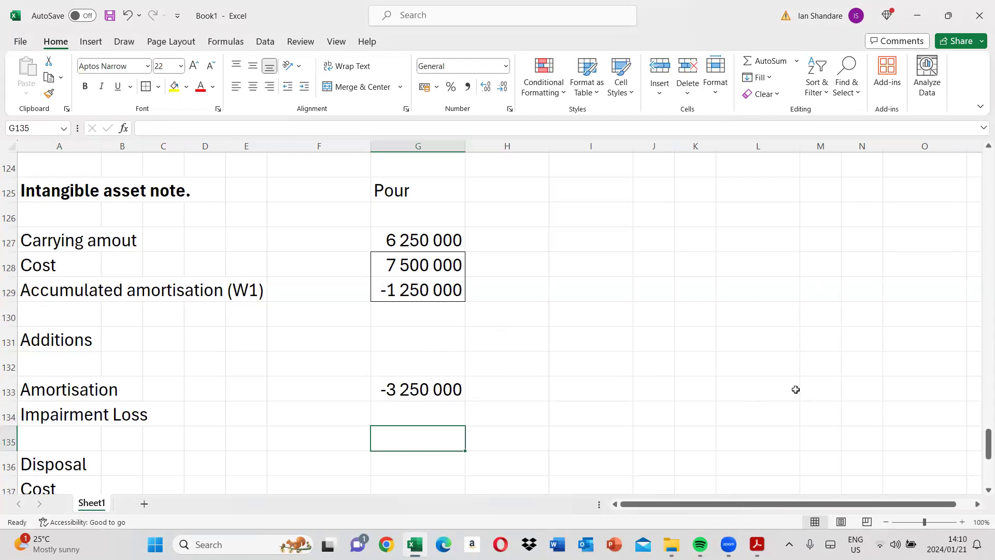
Add the working label "w3" in A149 and the description "Carrying amount before impairment" in B149
scroll(978, 489, "down", 2)
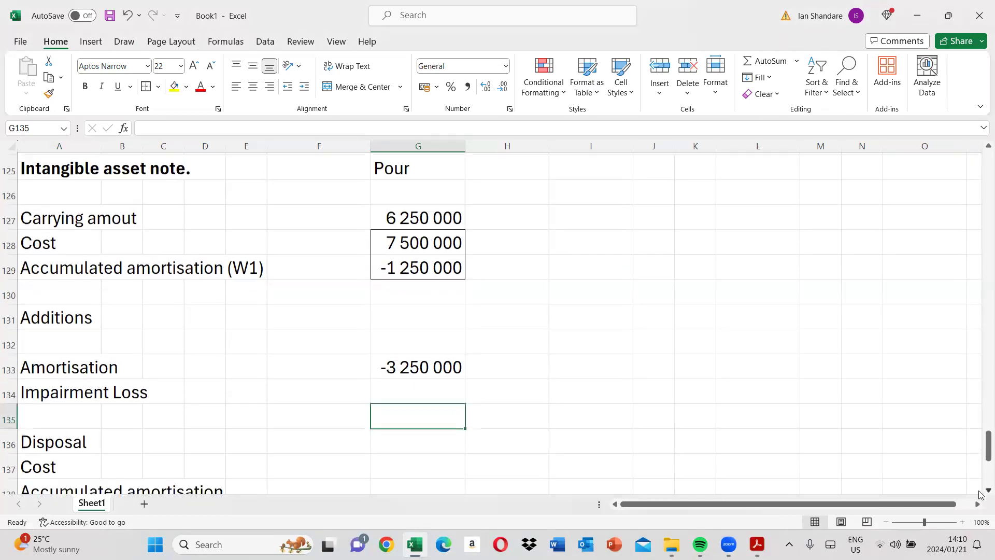
scroll(979, 493, "down", 3)
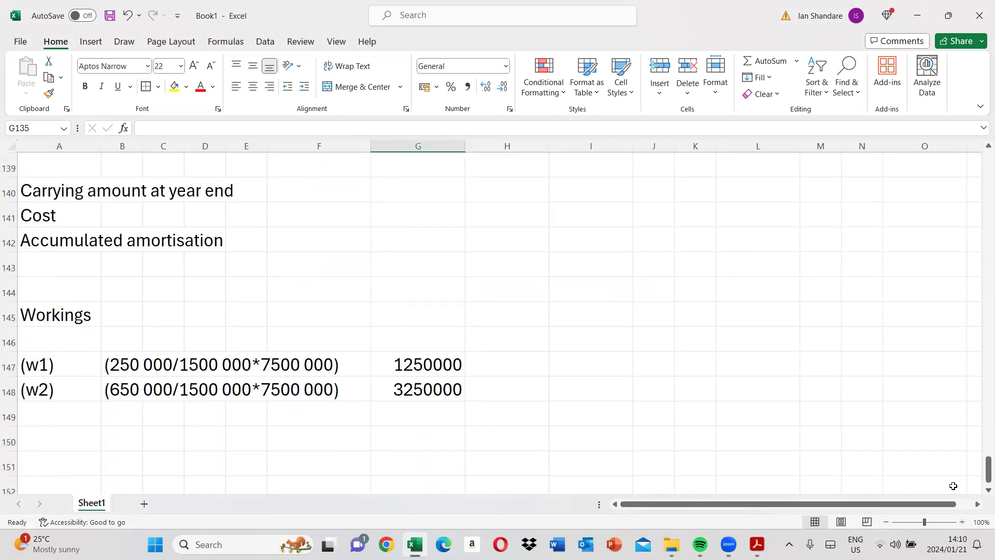
left_click(133, 411)
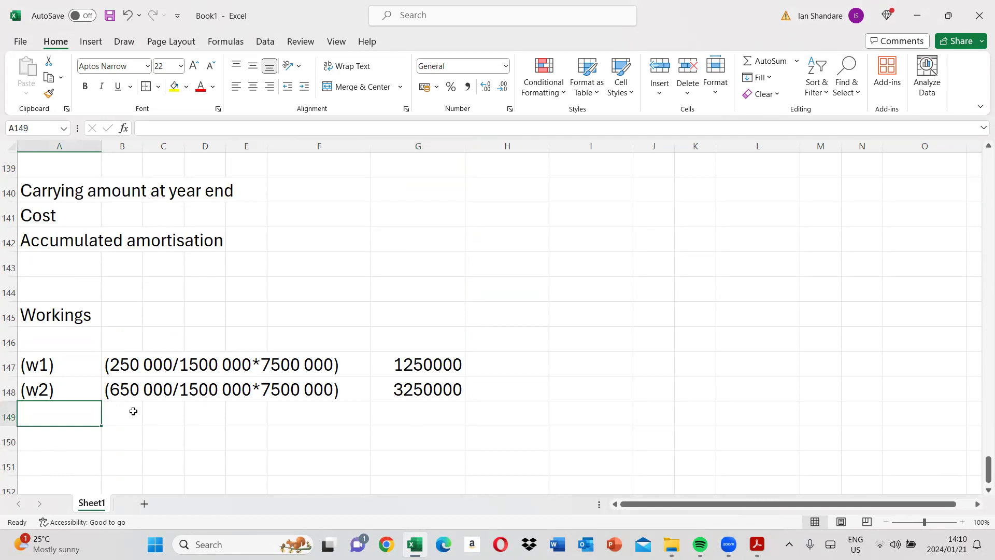
type("w")
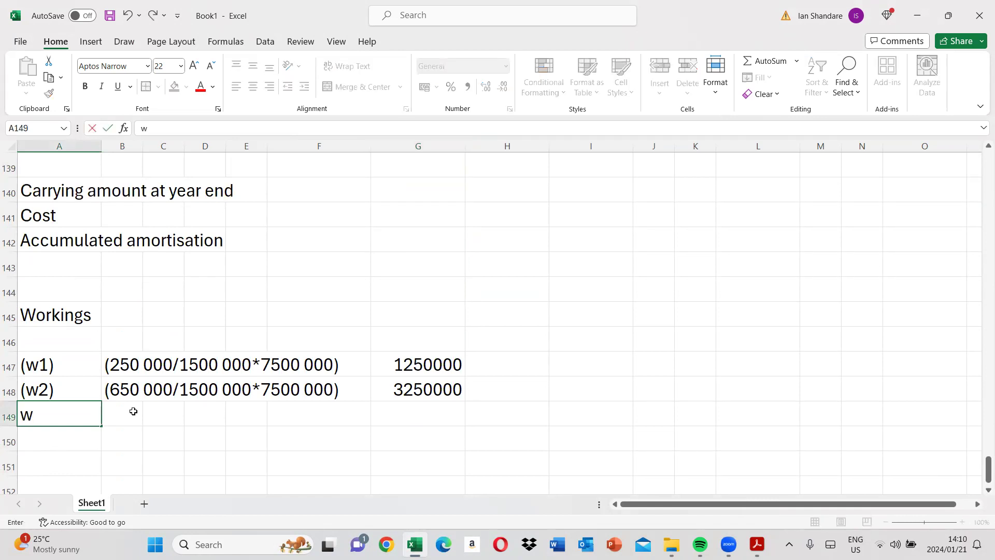
type("3")
key("Tab")
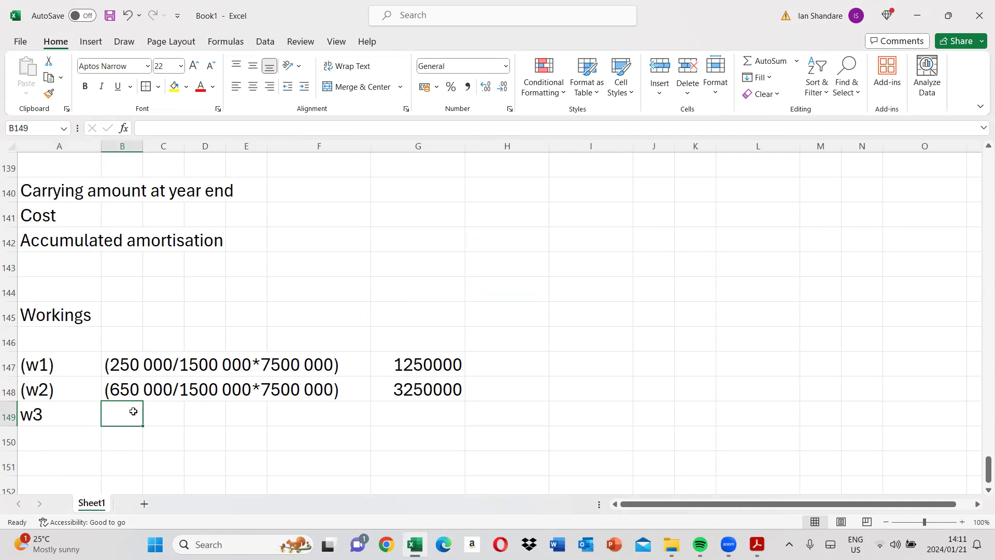
type("Carrying")
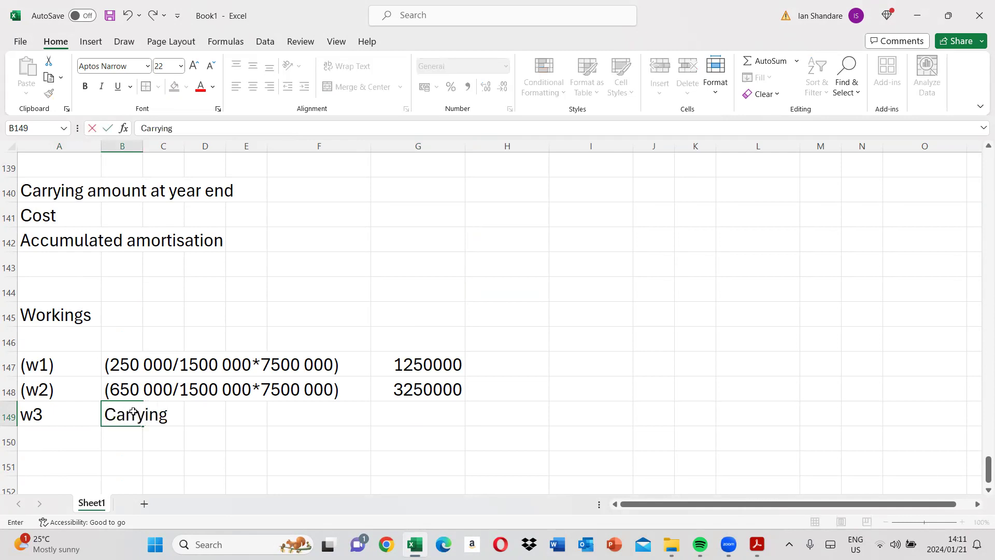
type(" amount before impairment")
key("Return")
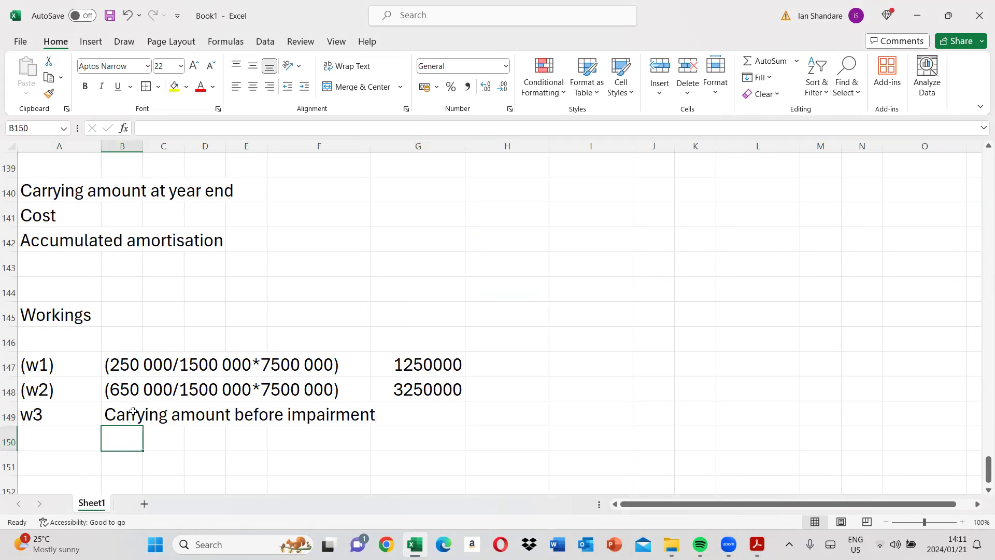
type("Co")
key("BackSpace")
key("BackSpace")
type("(7500 0")
key("BackSpace")
type("000")
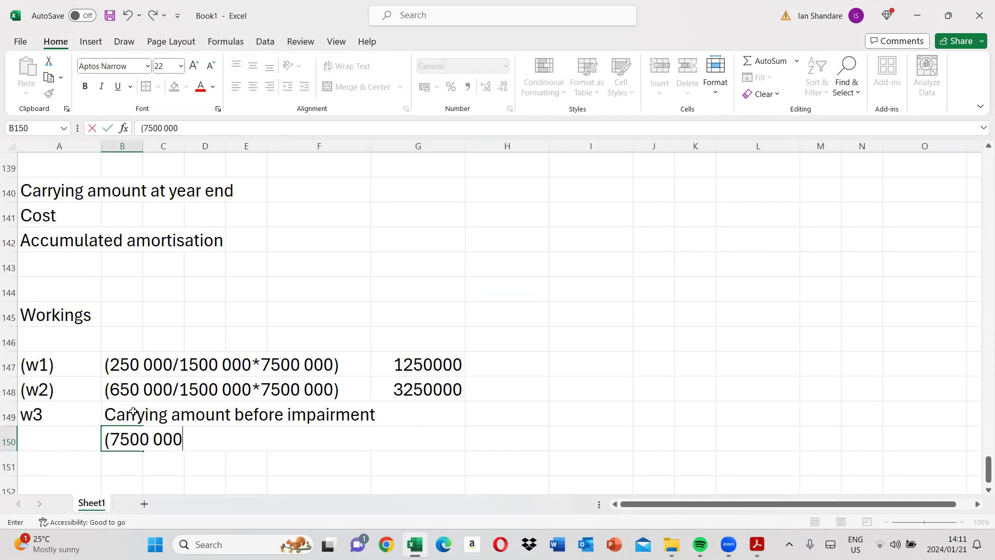
type("-1250 000-")
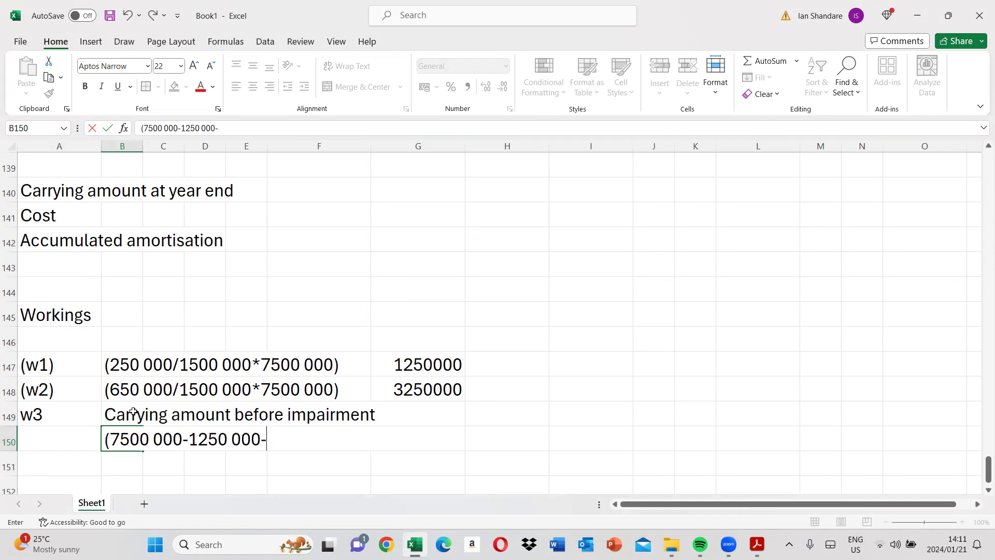
type("3250 ")
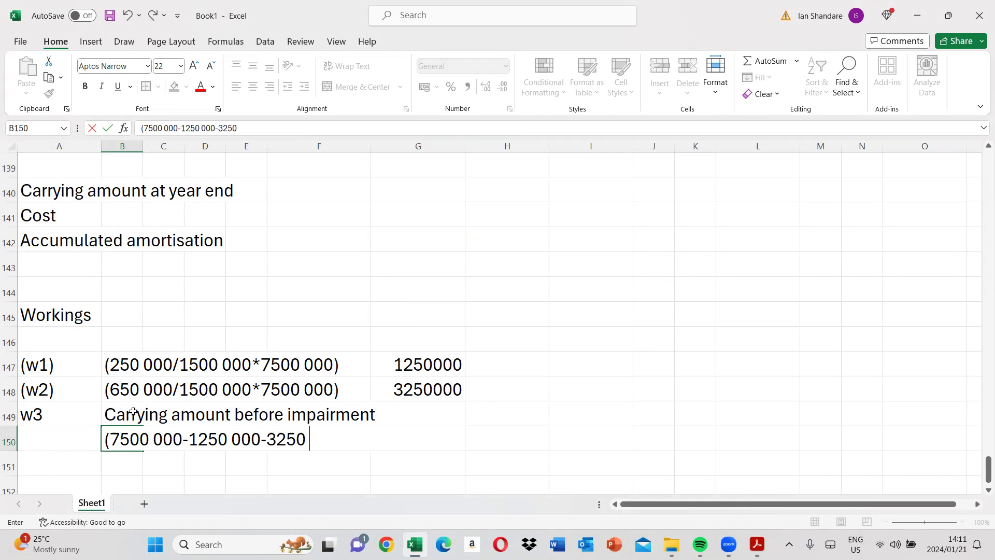
type("000)")
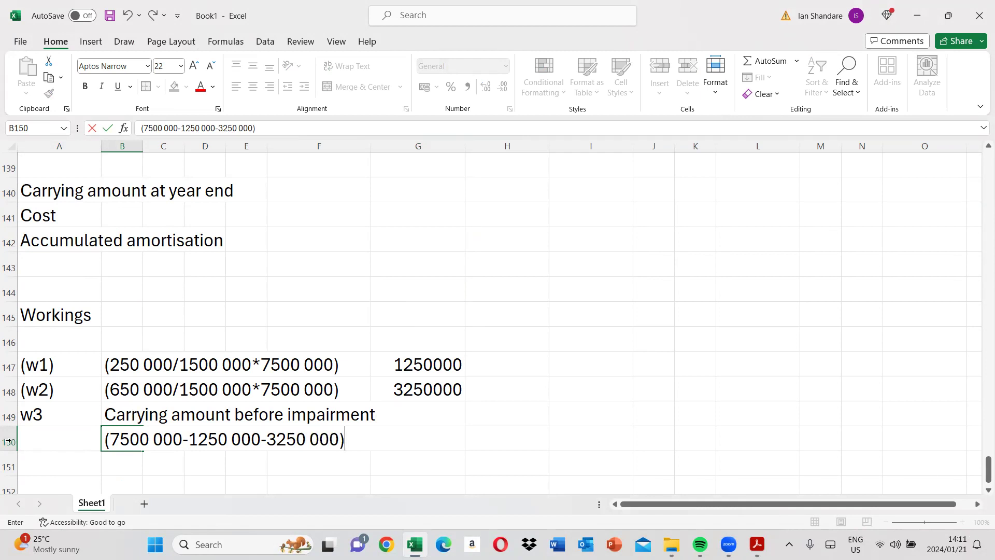
key("ctrl+Return")
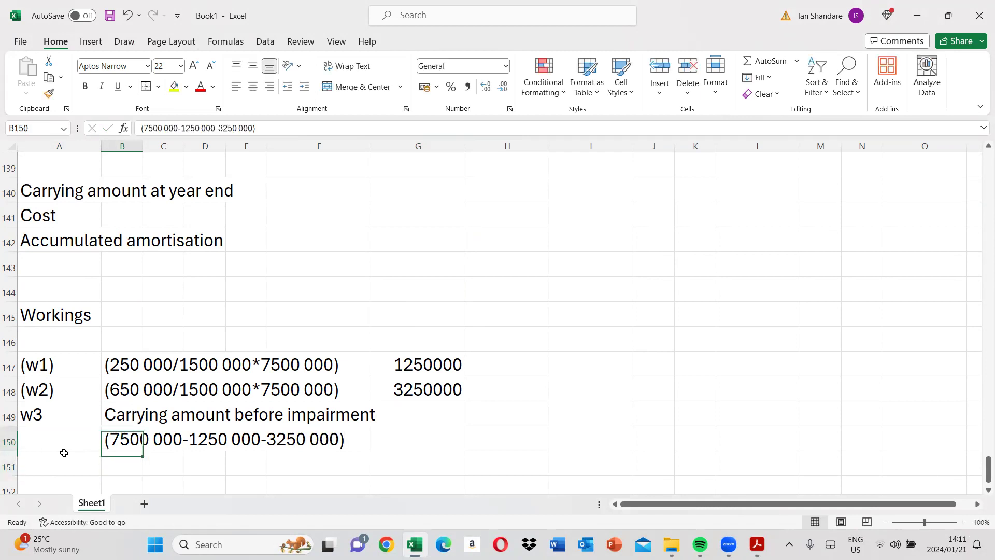
Copy the working text from B150 to G150 and turn the copy into a calculating formula with a leading equals sign
right_click(122, 444)
left_click(176, 61)
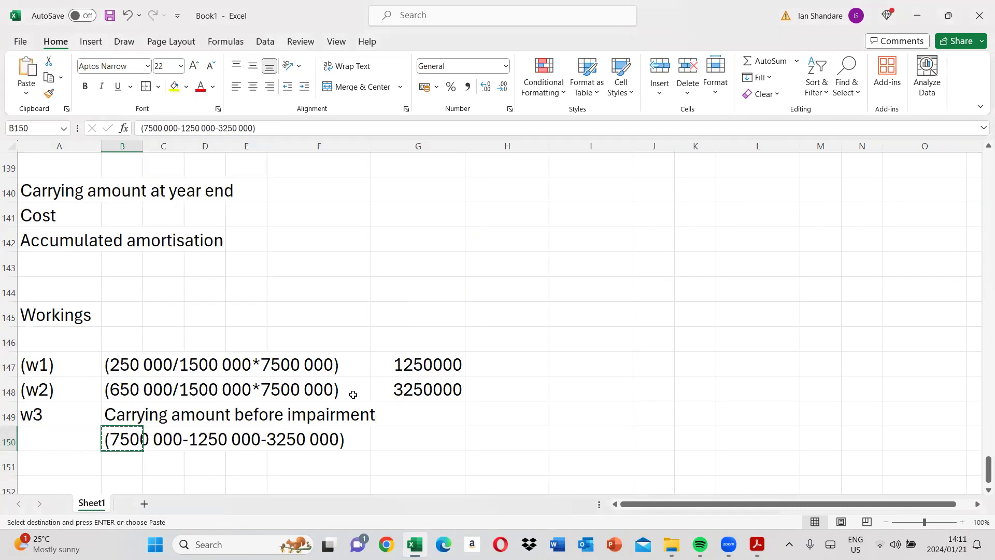
key("Right")
key("Right")
key("Right")
key("Right")
key("Right")
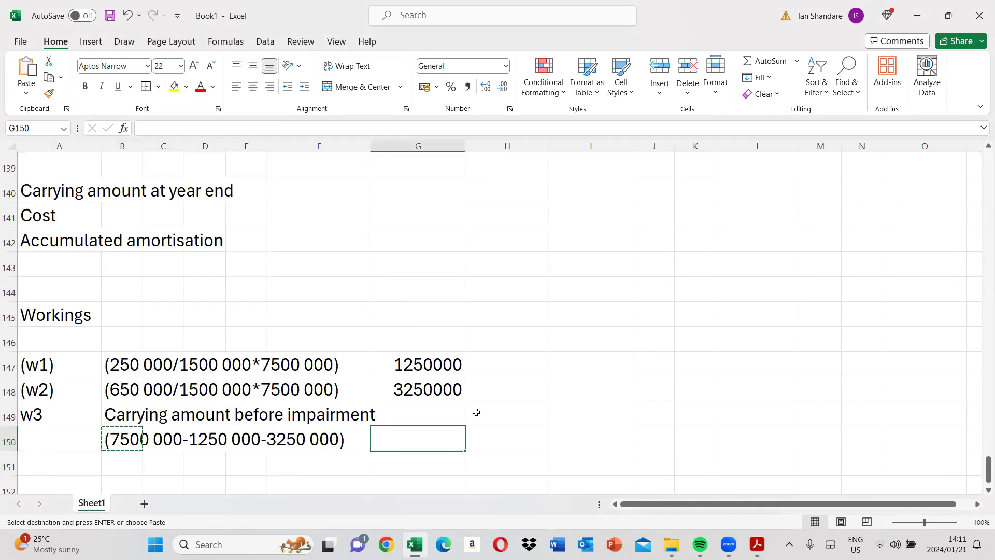
key("ctrl+v")
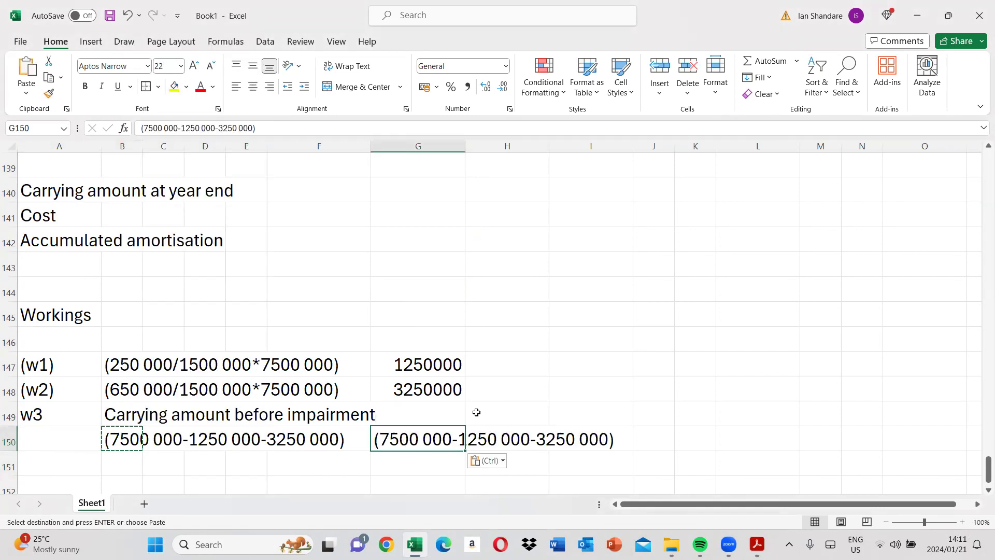
left_click(141, 130)
type("=")
key("Return")
key("Return")
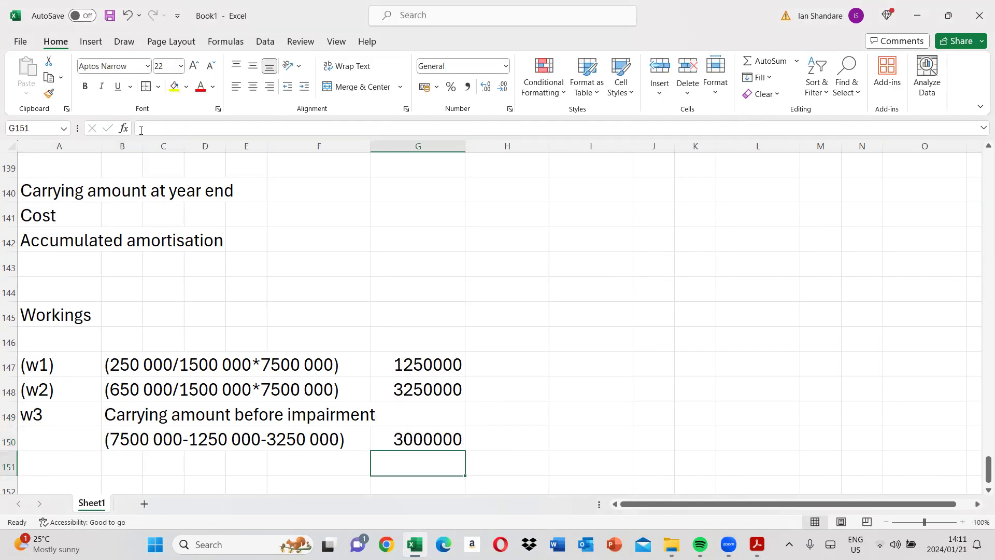
Enter the description "Recoverable amount" in B151, directly below the carrying amount calculation
left_click(71, 470)
key("Right")
type("Value")
key("BackSpace")
key("BackSpace")
key("BackSpace")
key("BackSpace")
key("BackSpace")
type("Recoverable amount")
Add the working label "(w4" in A151 beside the recoverable amount description
left_click(71, 470)
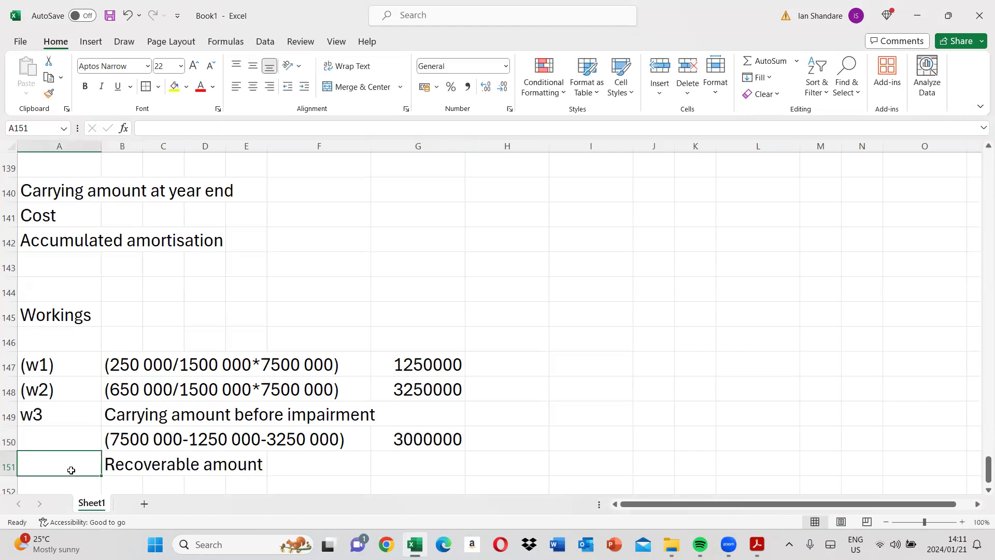
type("(")
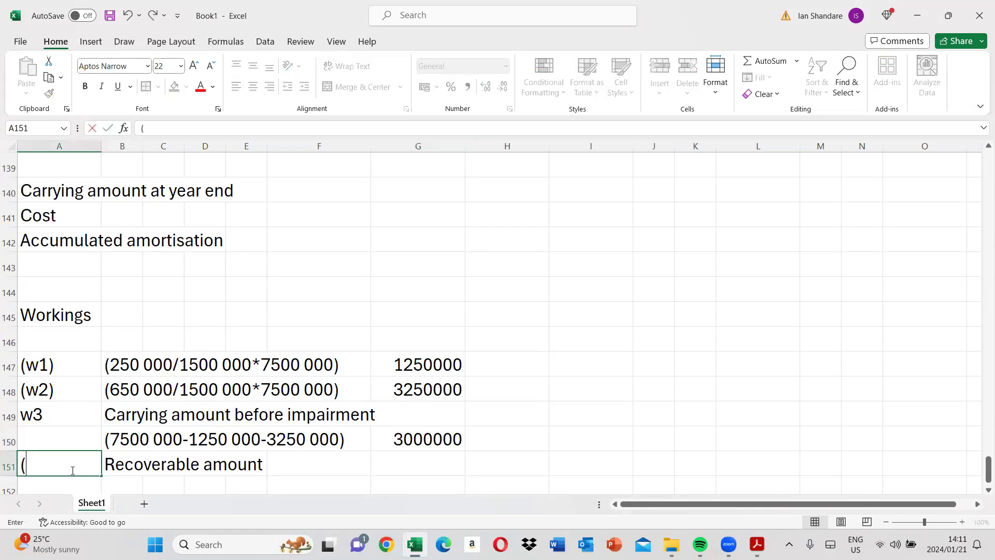
type("w4")
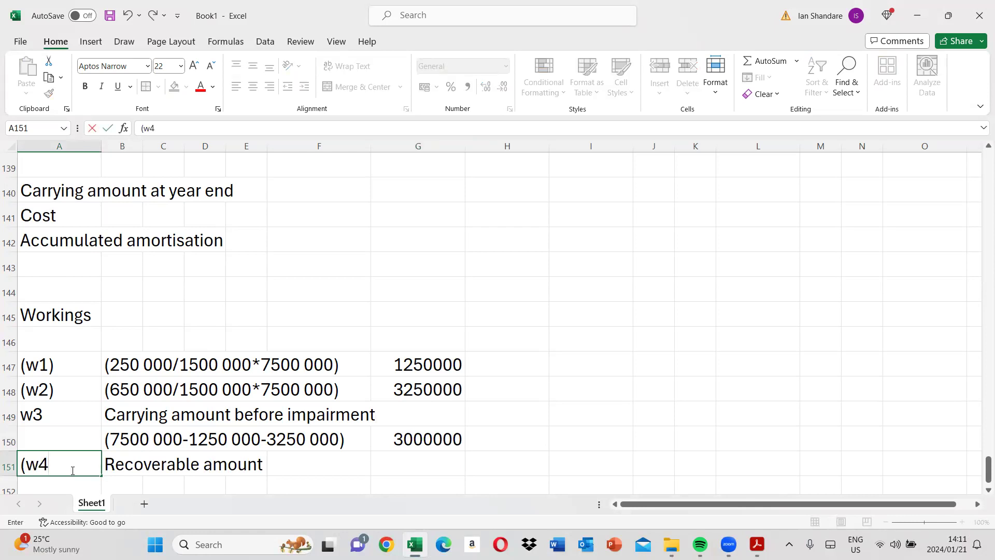
key("Return")
Enter "Higher of" in B152 and "Value in use" in B153 under the recoverable amount description
key("Tab")
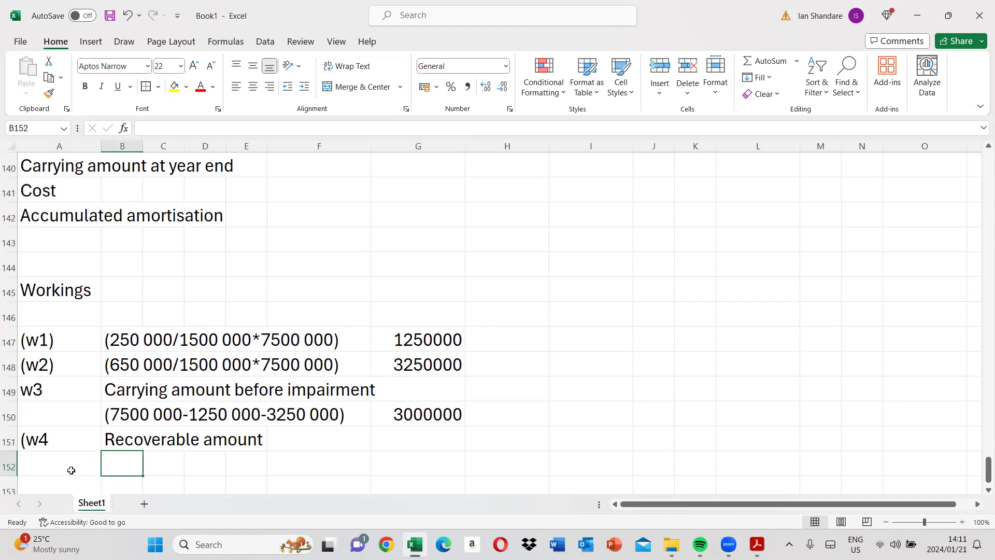
type("Higher of")
key("Return")
key("Tab")
type("Value in use")
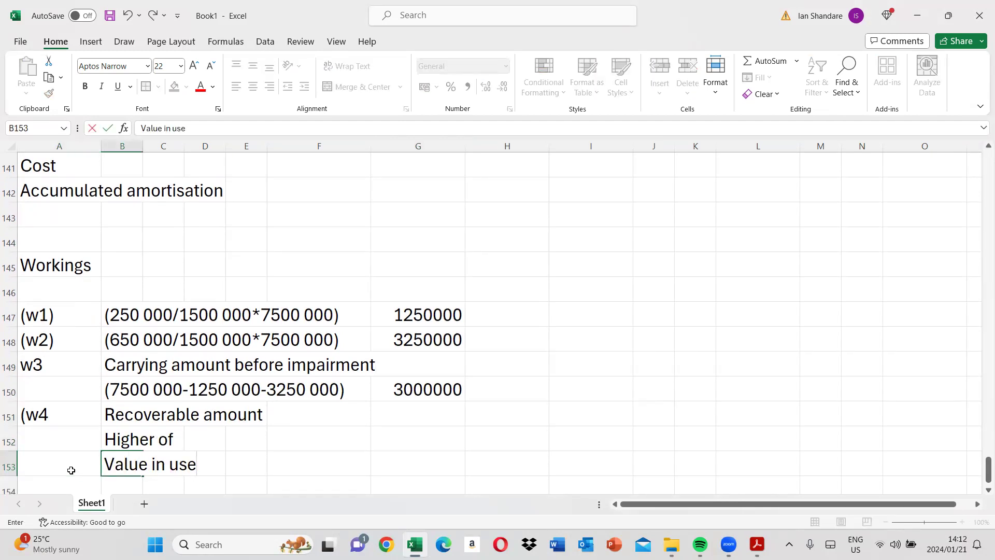
Consult Pour's value-in-use details in the exam PDF in Acrobat, and back in Excel append "(IAS36.24)" to the Recoverable amount text in B151
left_click(758, 545)
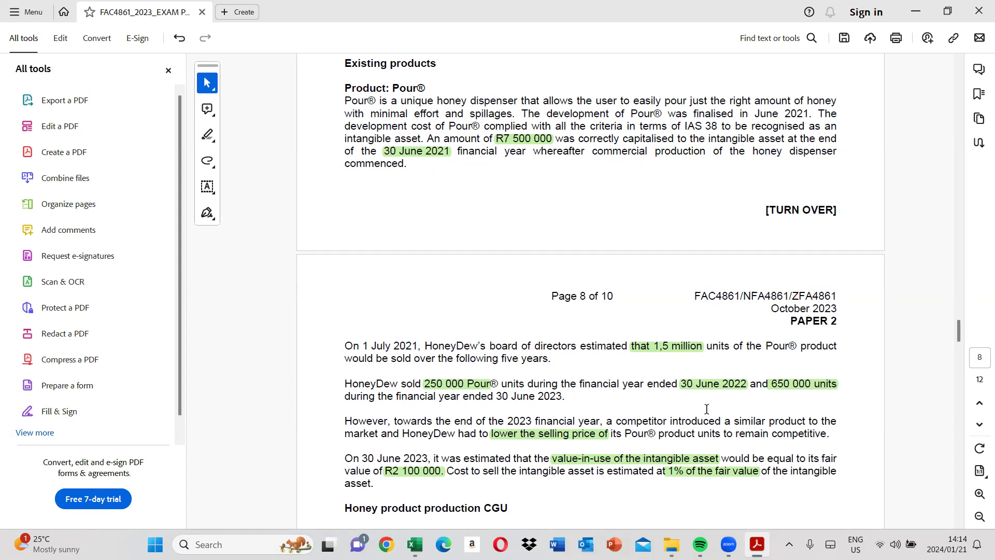
left_click(415, 544)
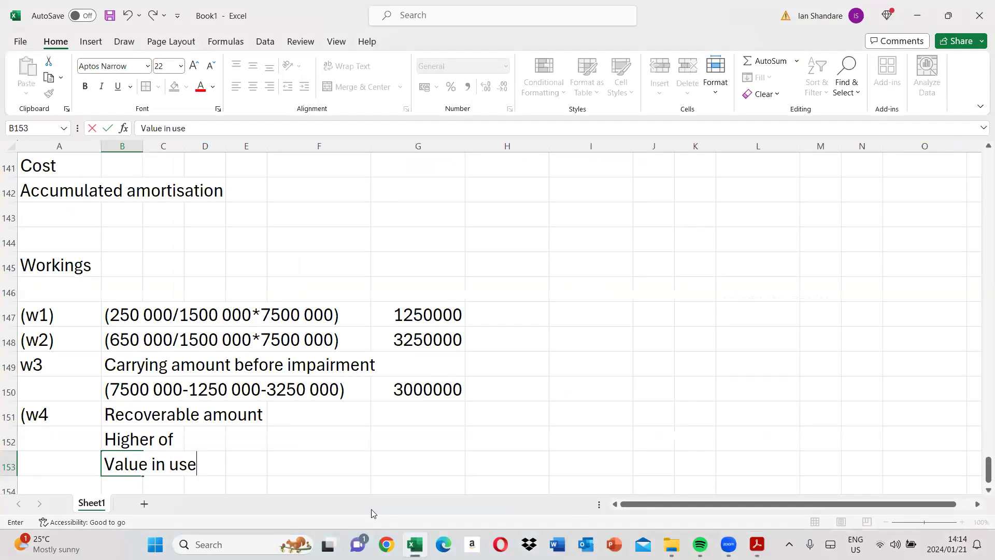
key("Up")
key("Up")
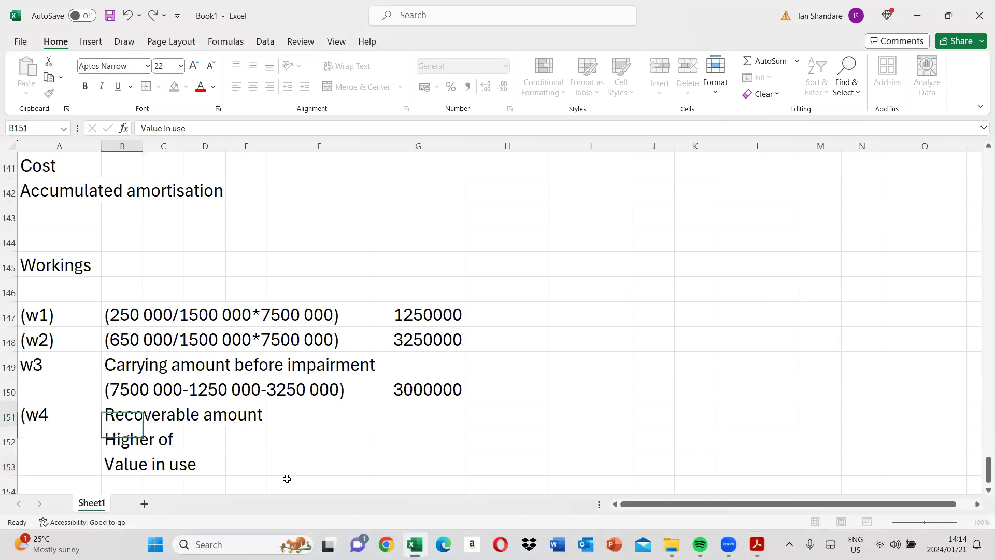
key("F2")
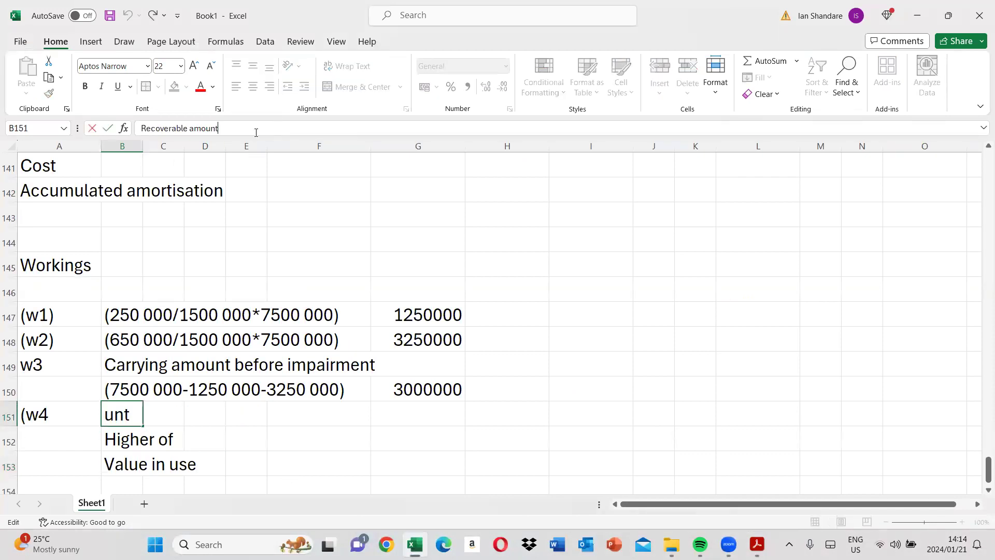
type("(IAS38")
key("BackSpace")
type("6")
type(".24)")
key("Return")
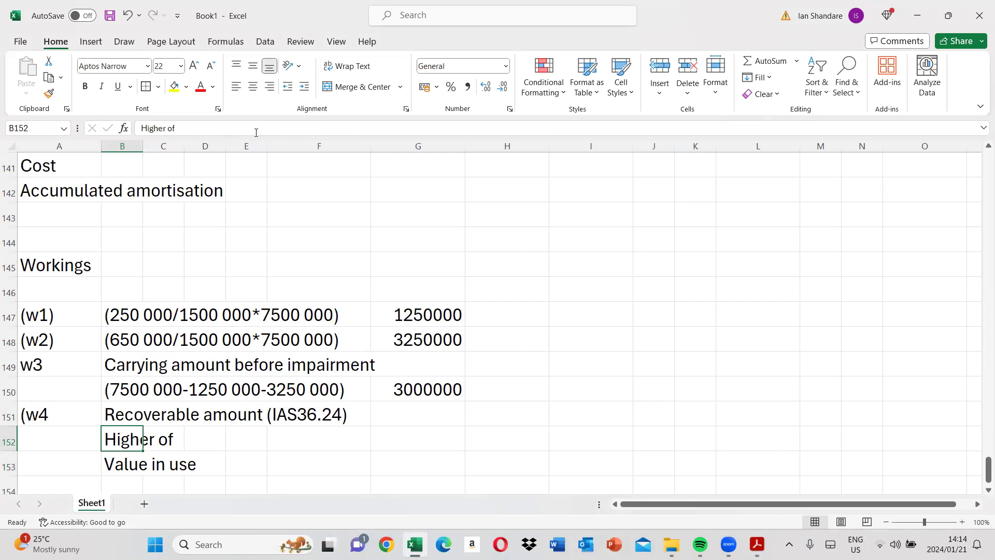
Look up Pour's value in use in the exam PDF in Acrobat and enter 2100 000 in F153 of the Excel workings
left_click(126, 467)
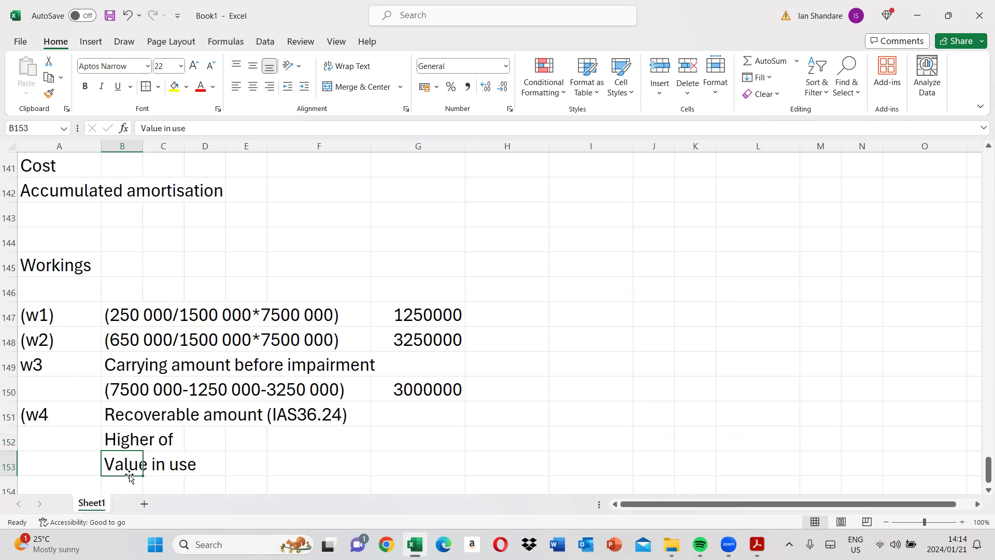
left_click(757, 543)
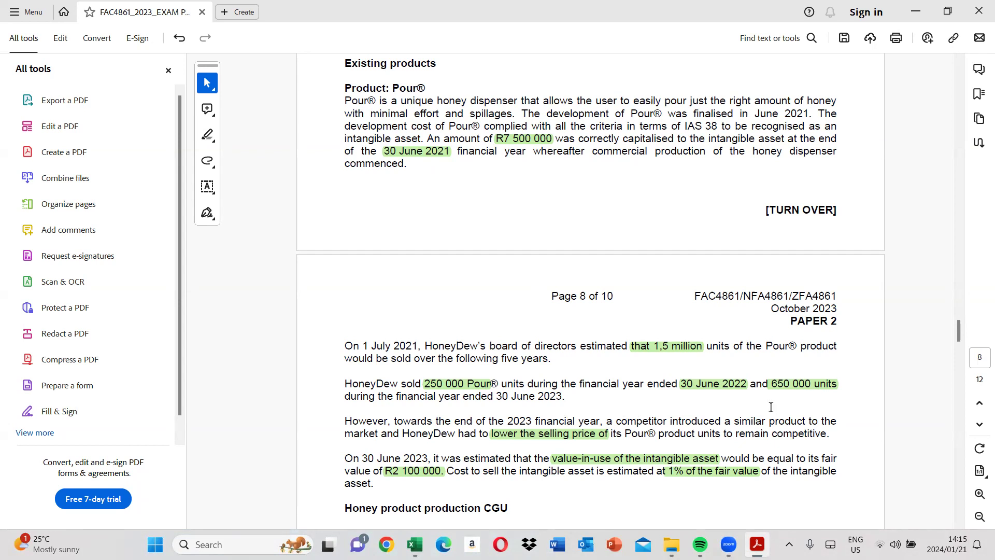
left_click(958, 524)
scroll(958, 526, "down", 2)
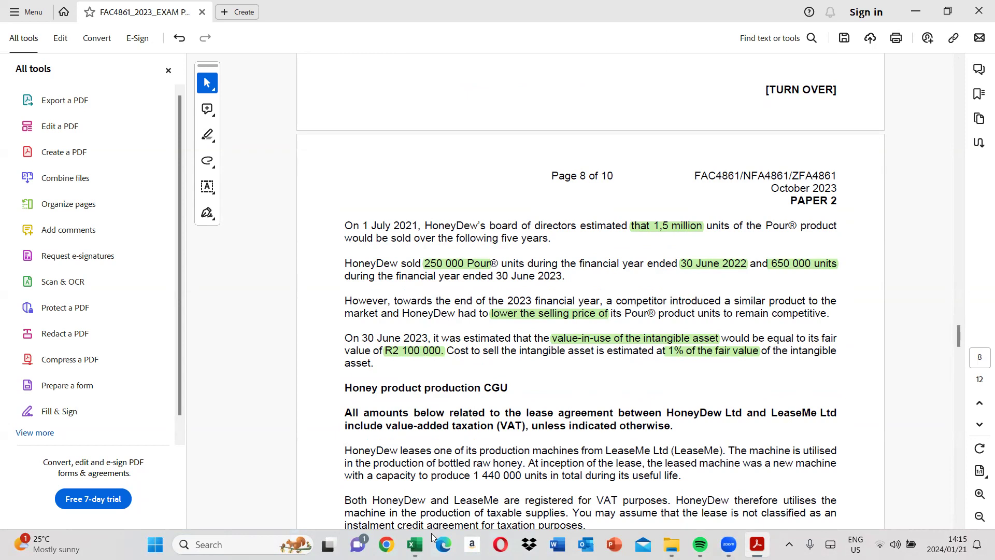
key("alt+Tab")
left_click(342, 469)
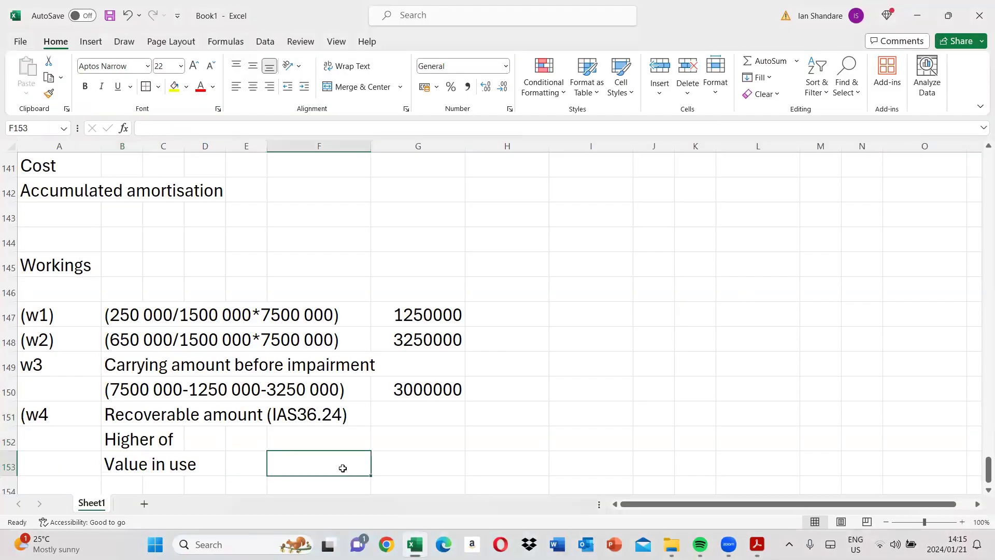
type("2100 000")
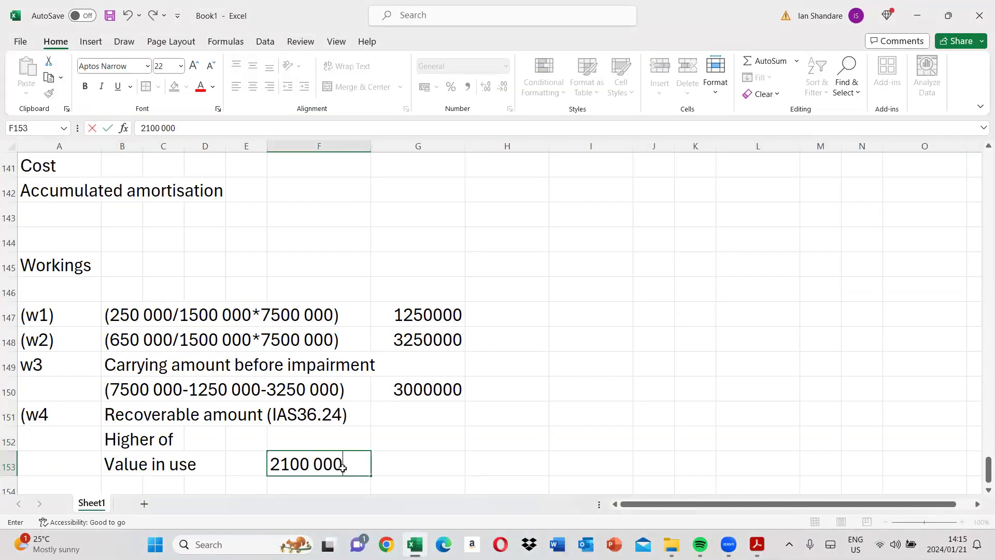
key("Return")
Enter the description "Fair value less cost to sale" in B154 below Value in use
key("Left")
key("Left")
key("Left")
key("Left")
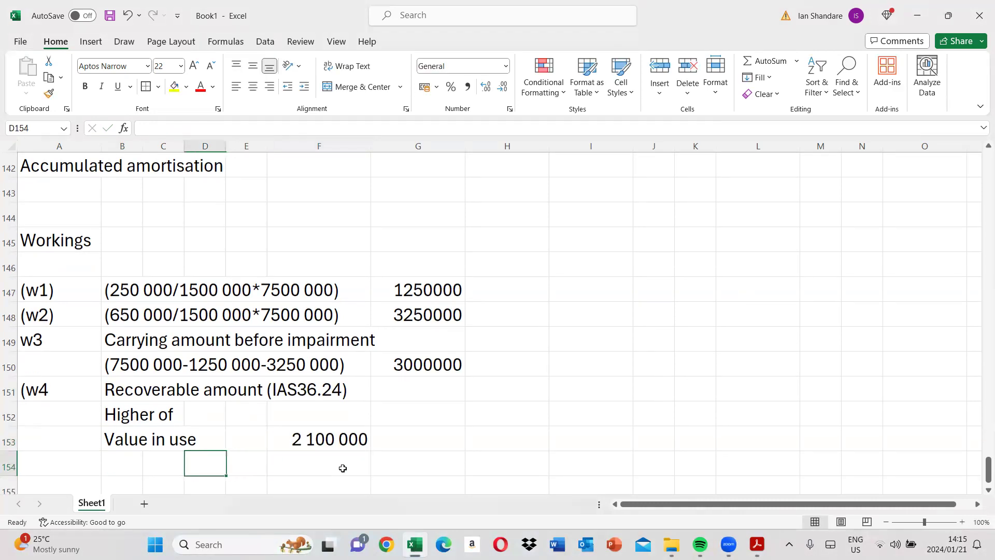
type("Fair value less cost to sa")
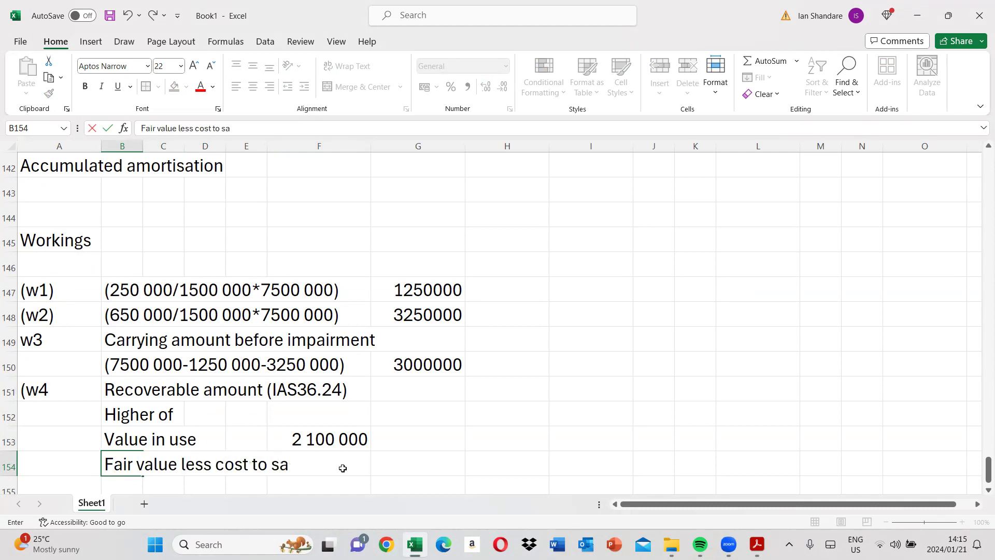
type("le")
key("Return")
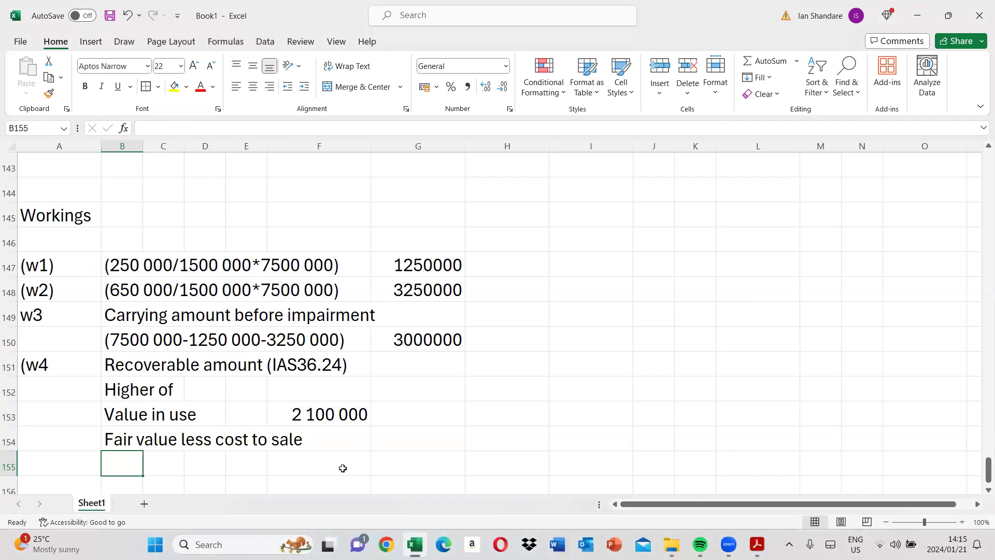
Enter the working text "(2100 000-1%*2100 000)" in B155, checking the cost-to-sell percentage in the exam PDF in Acrobat
type("(2100 000-")
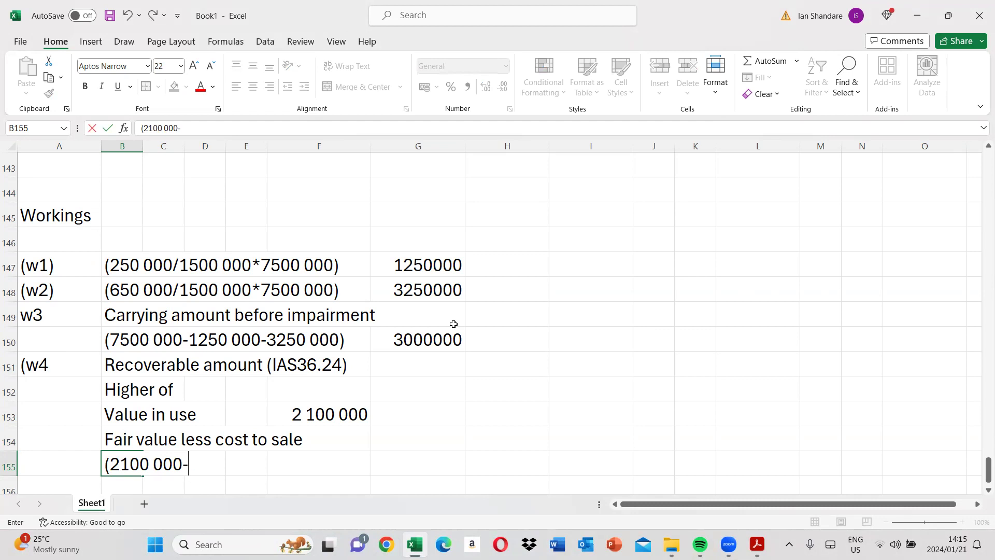
left_click(757, 544)
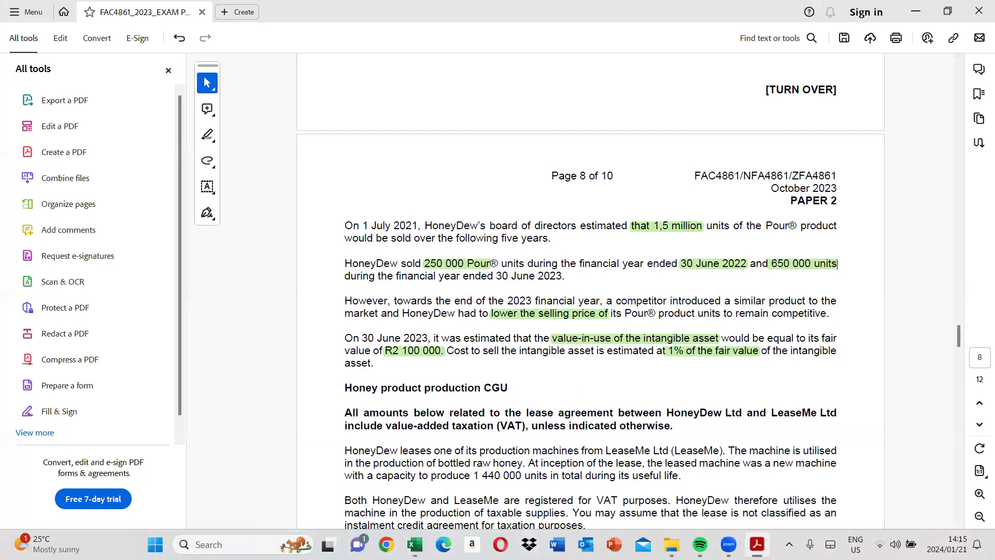
key("alt+Tab")
type("1%")
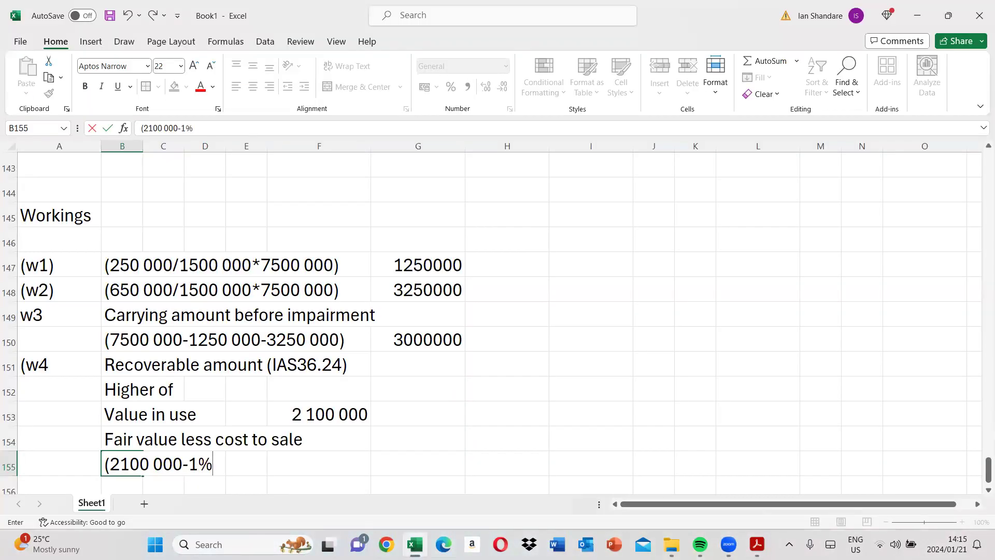
type("*2100")
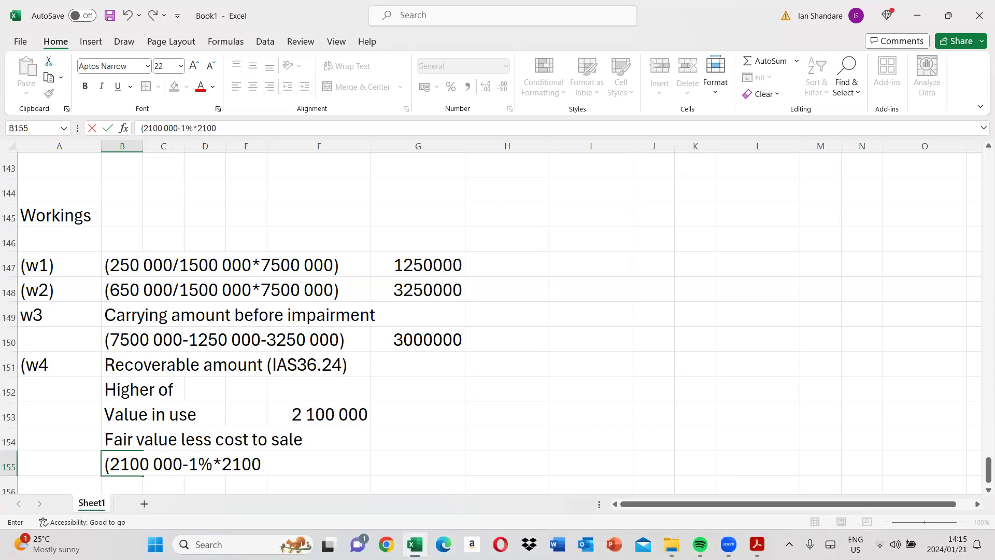
type(" 000)")
Insert a new column at column E to widen the space for the working descriptions
left_click(241, 171)
key("ctrl+space")
right_click(255, 228)
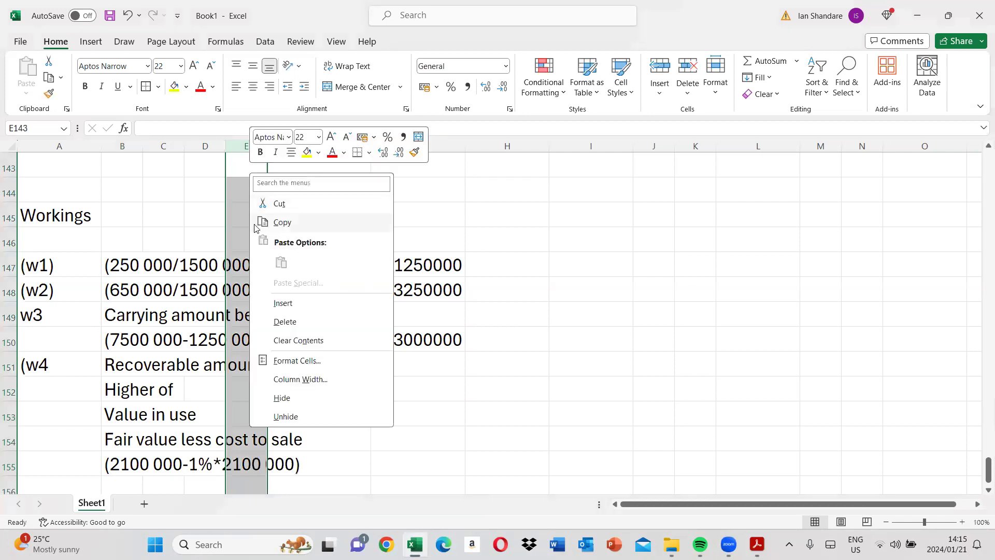
left_click(282, 304)
Calculate fair value less cost to sale in G155 with =(2100 000-1%*2100 000), accepting the proposed formula correction
left_click(360, 463)
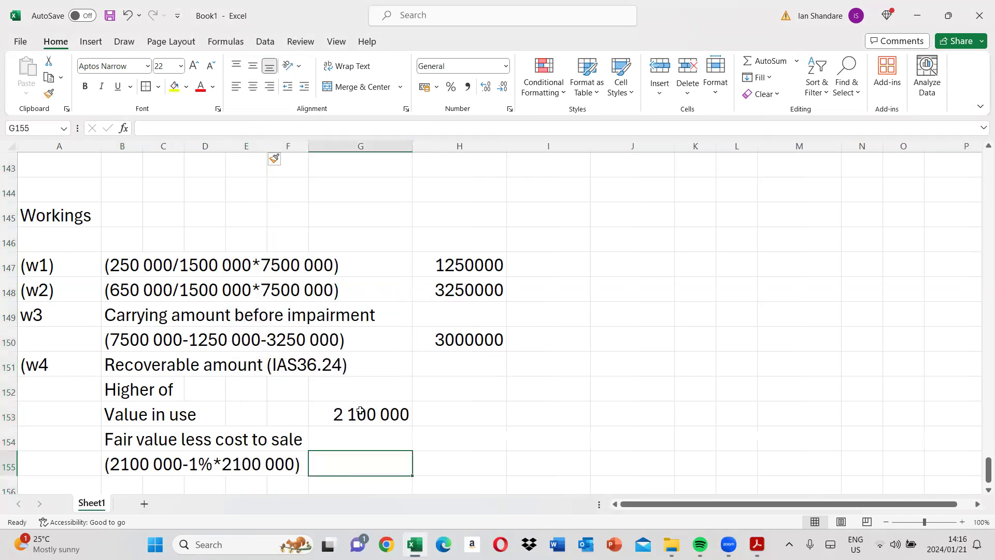
type("=(2")
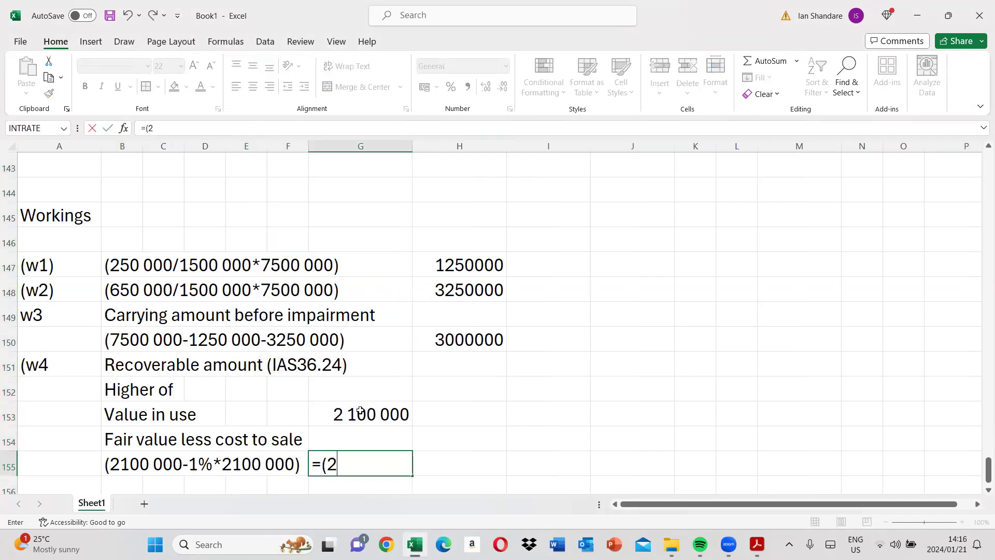
type("100 000*99")
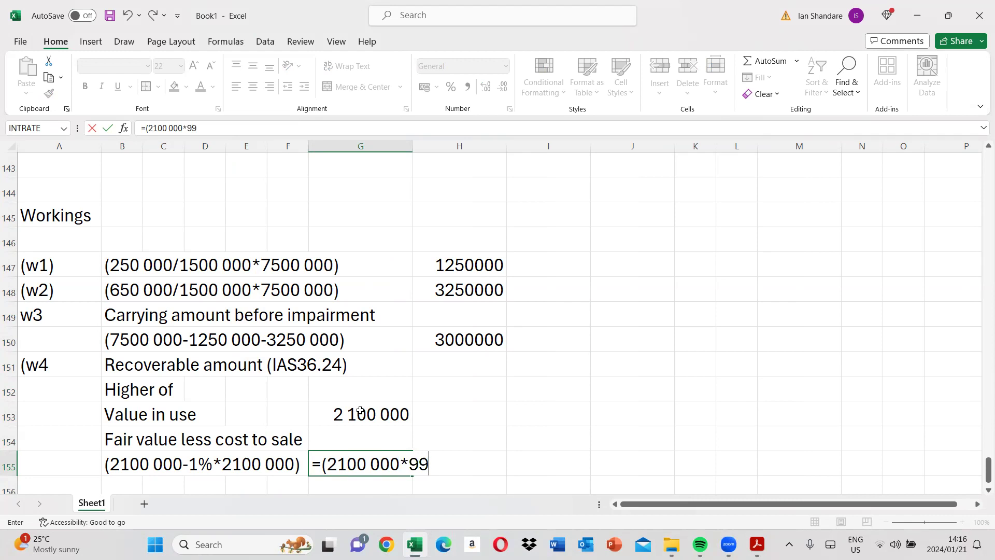
type("%")
key("BackSpace")
key("BackSpace")
key("BackSpace")
key("BackSpace")
type("-15")
key("BackSpace")
type("%*2100")
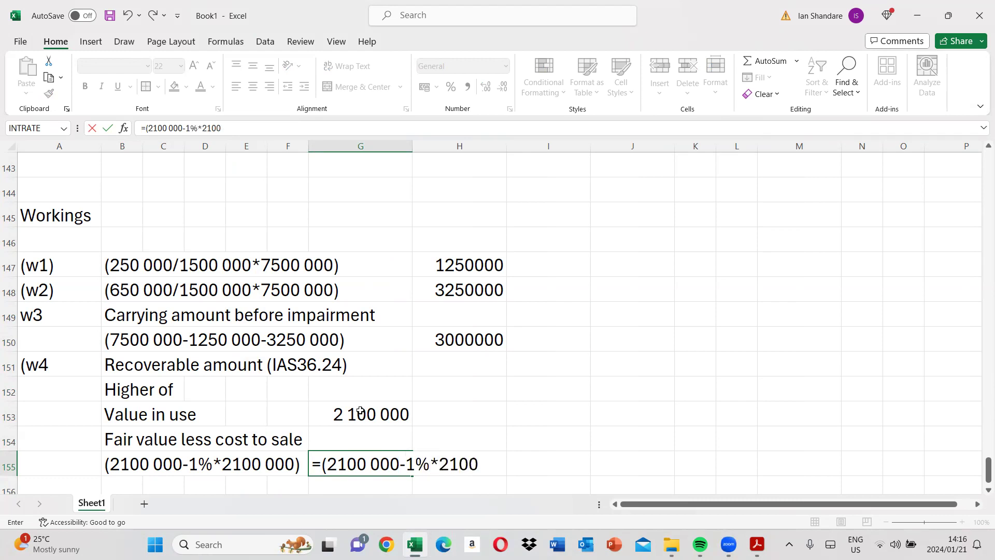
type(" 000)")
key("Return")
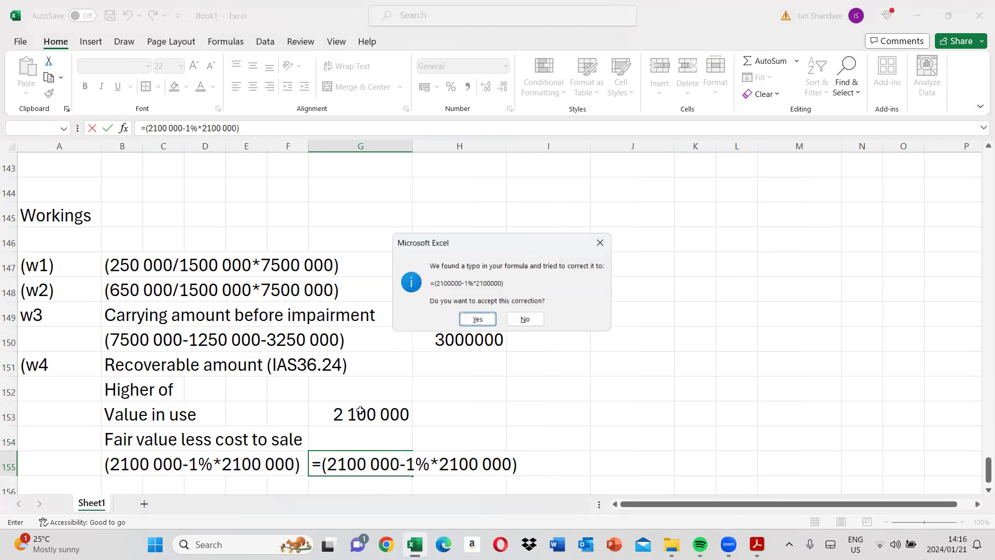
key("Return")
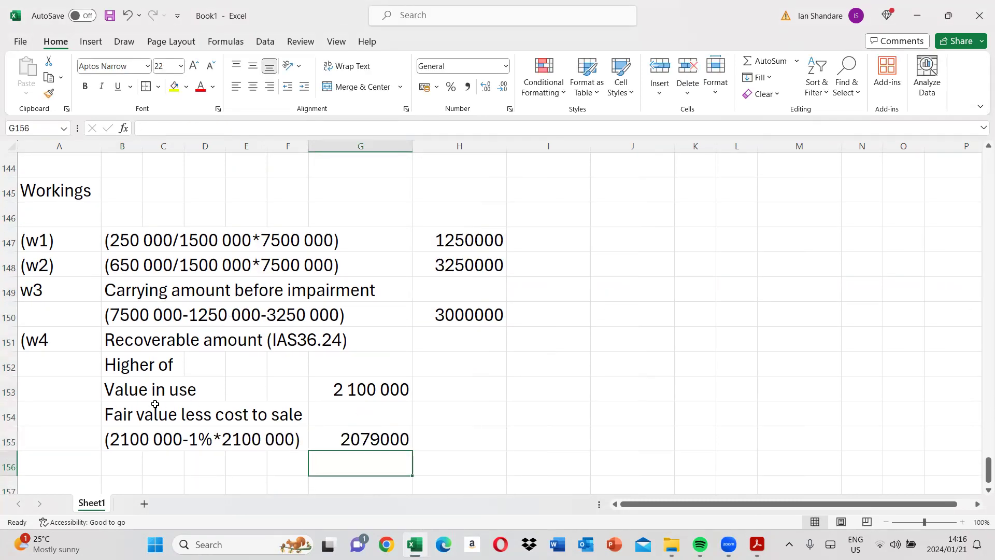
Enter 2100 000 as the recoverable amount in H151, below the carrying amount figure
left_click(459, 341)
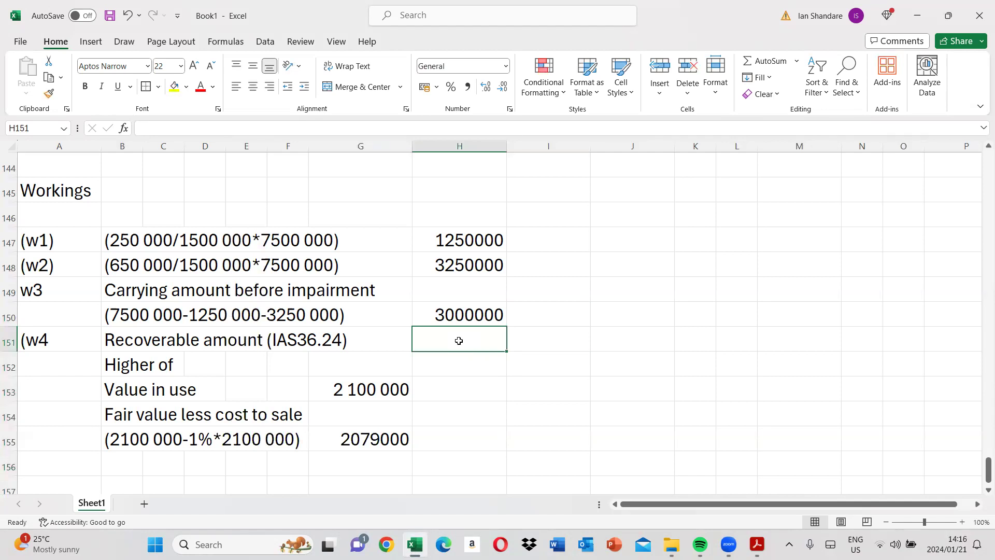
type("2 100 000")
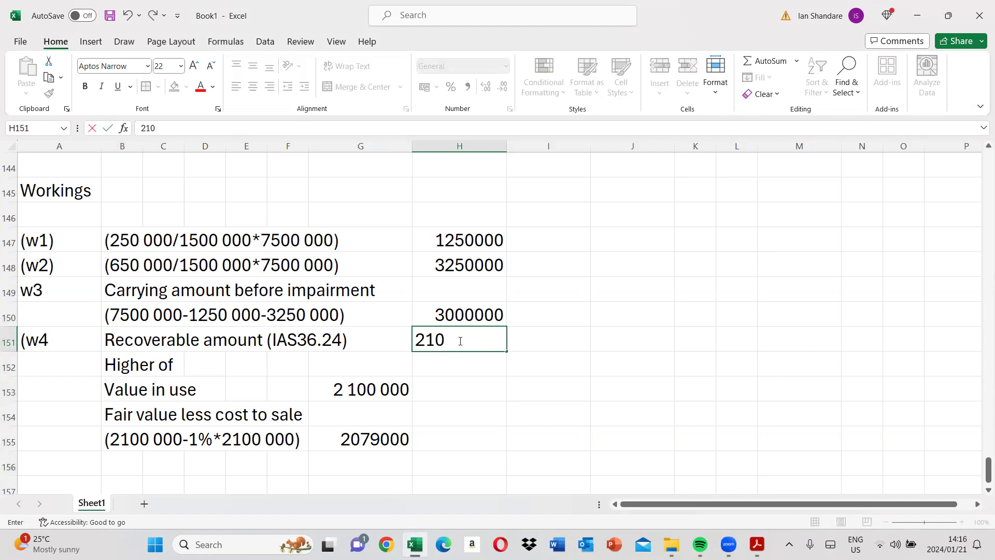
key("Return")
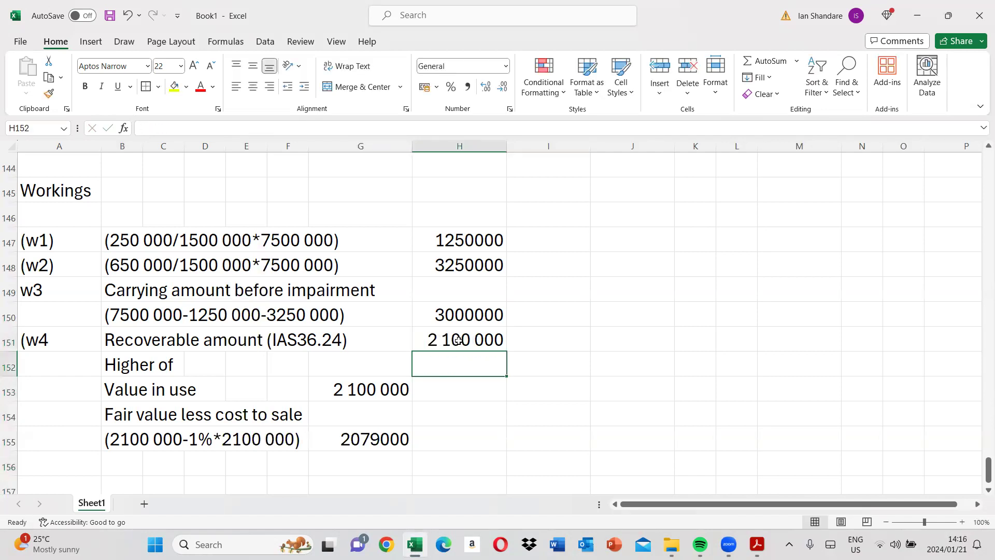
left_click(462, 315)
left_click(461, 346)
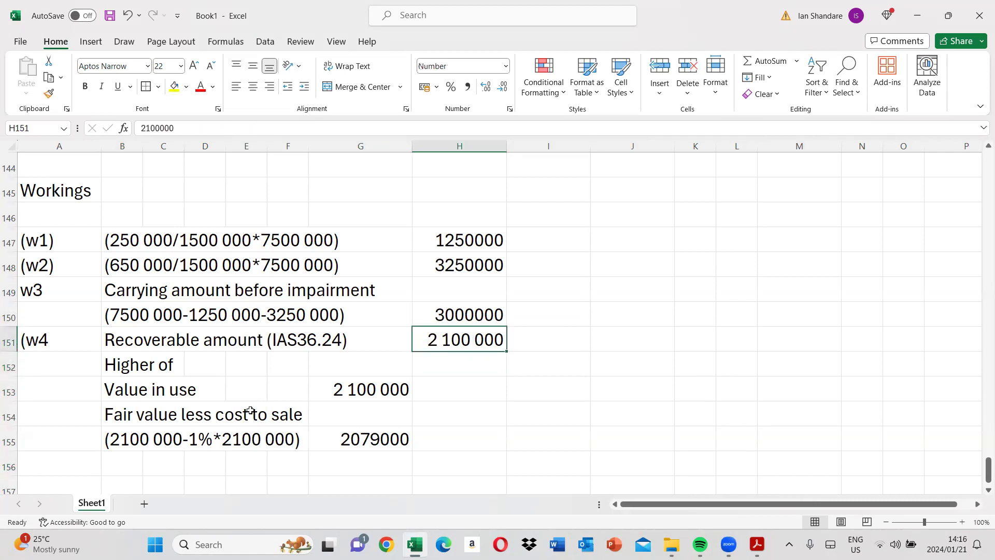
left_click(120, 469)
left_click(56, 469)
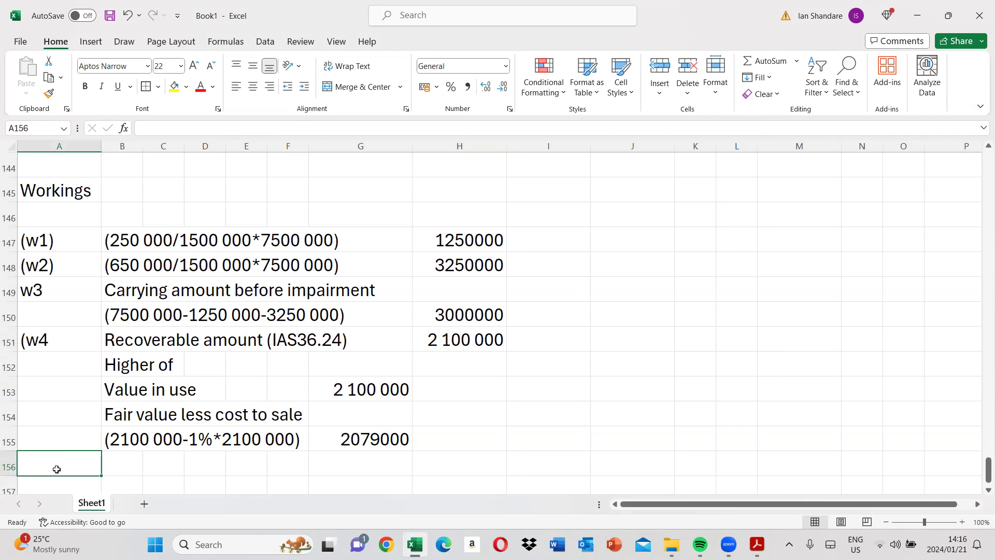
type("(w5)")
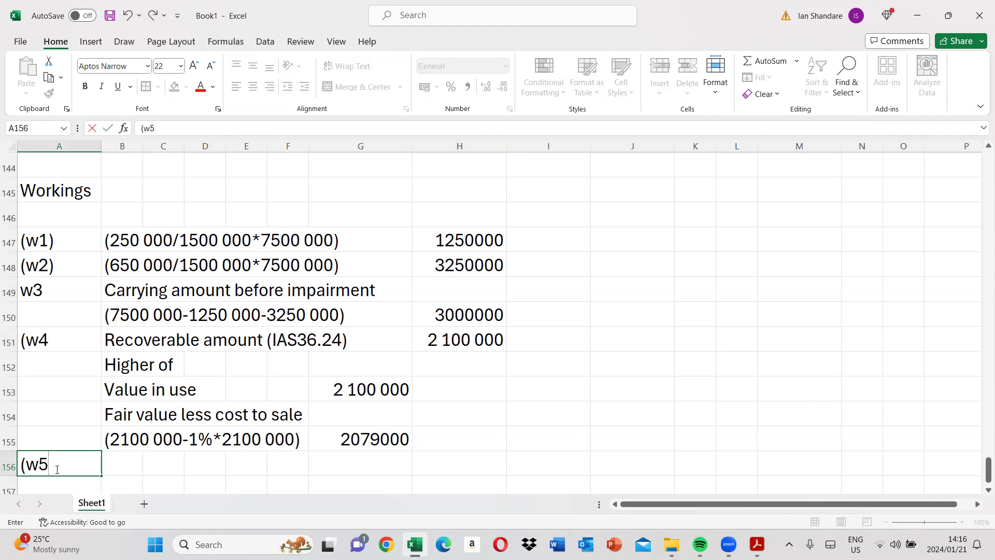
key("Tab")
type("Impair")
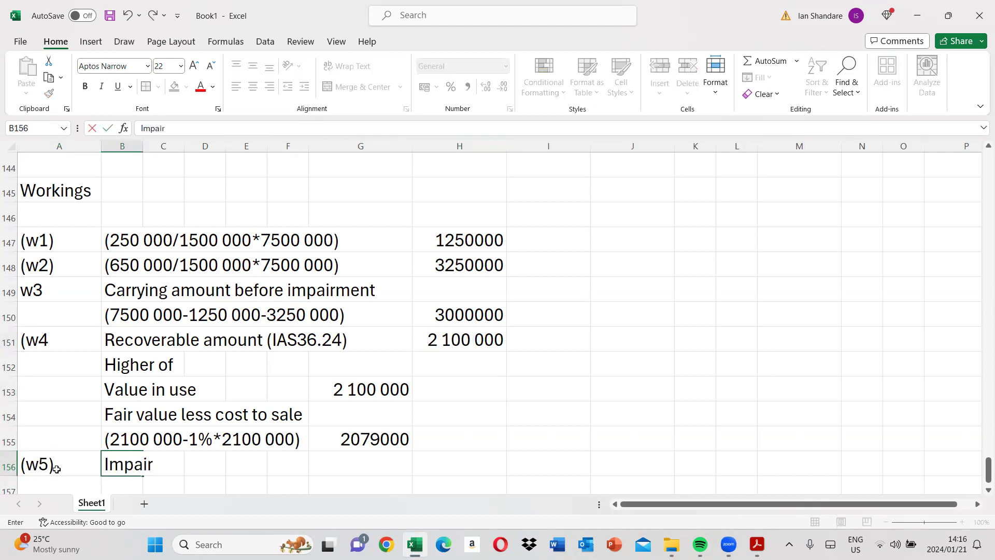
type("ment (3000")
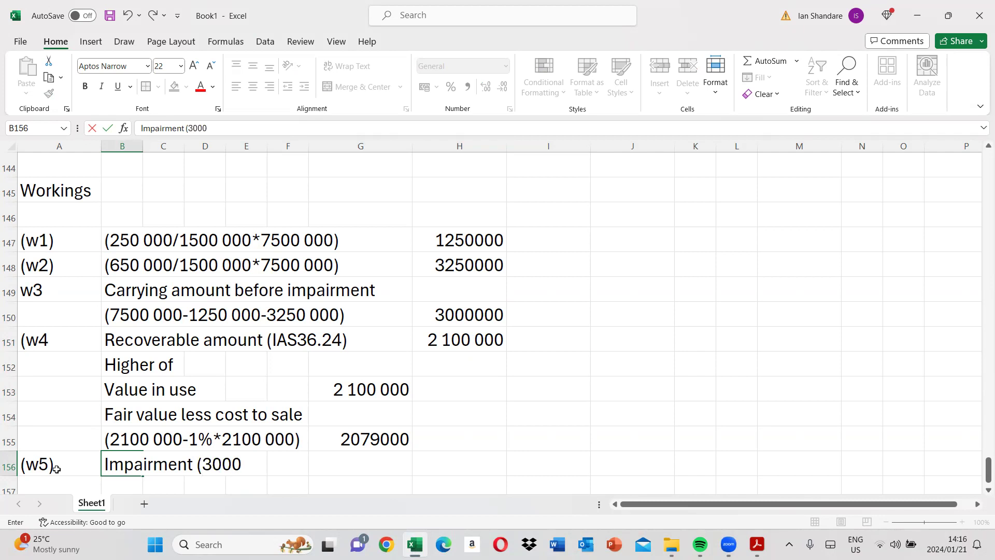
type(" 000-2100 000)")
Enter 900 000 as the impairment amount in H156 on the (w5) row
key("Right")
key("Right")
key("Right")
key("Right")
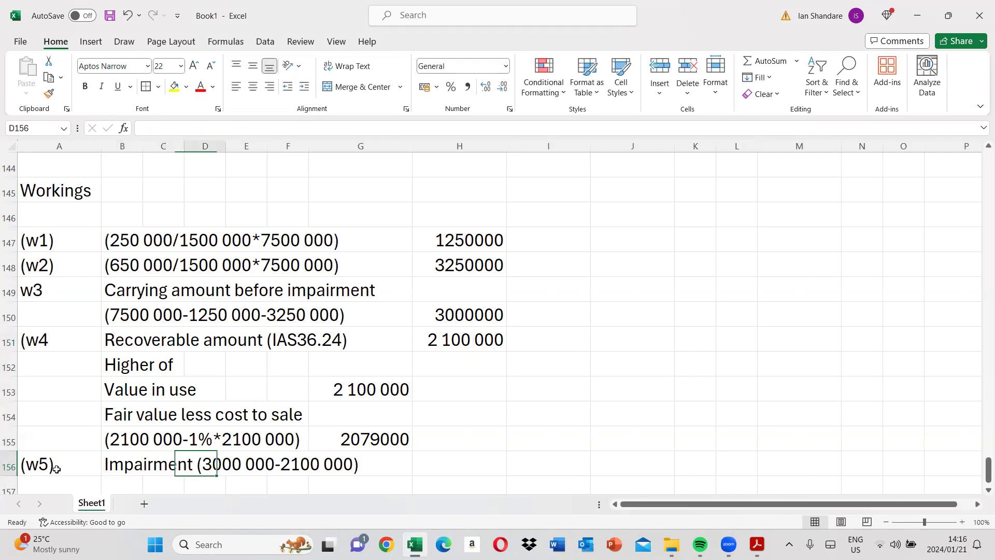
key("Right")
key("Right")
type("900 000")
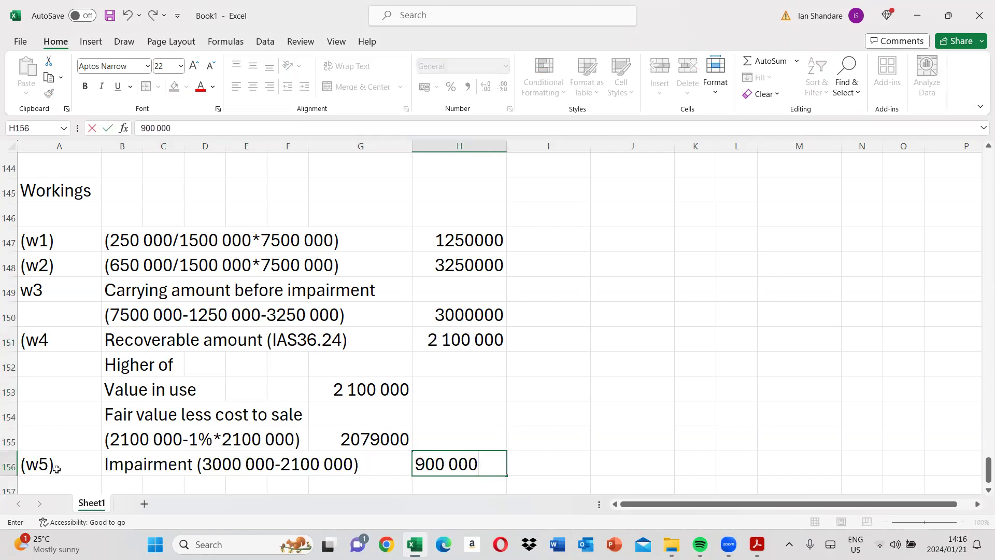
key("Return")
left_click(56, 469)
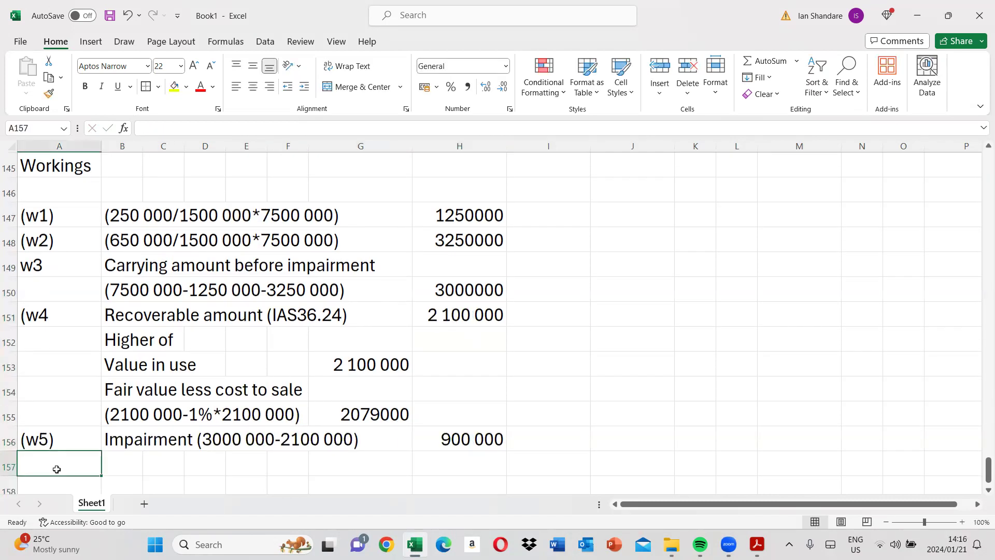
Enter -900 000 as the Impairment Loss for Pour in H134 of the intangible asset note
scroll(886, 280, "up", 9)
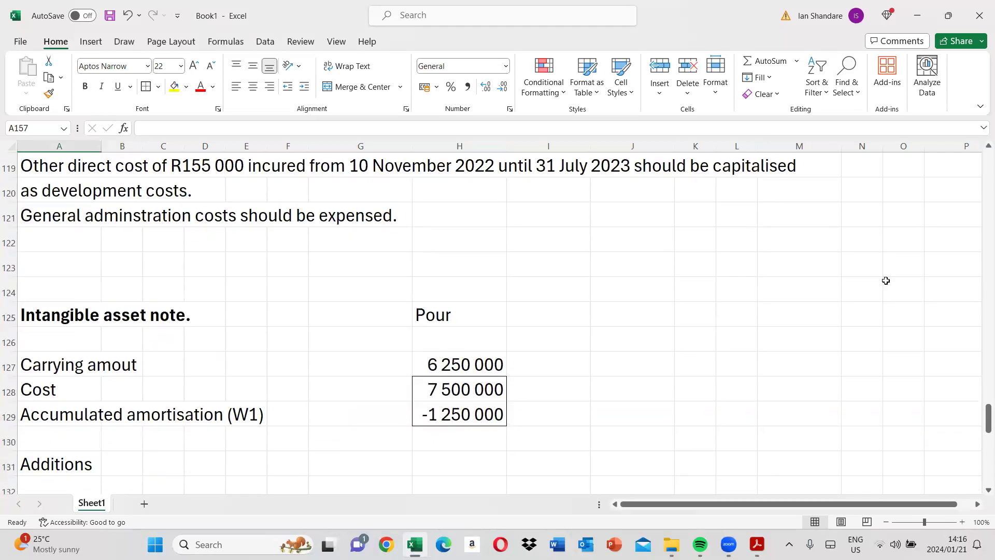
scroll(459, 363, "down", 2)
left_click(456, 395)
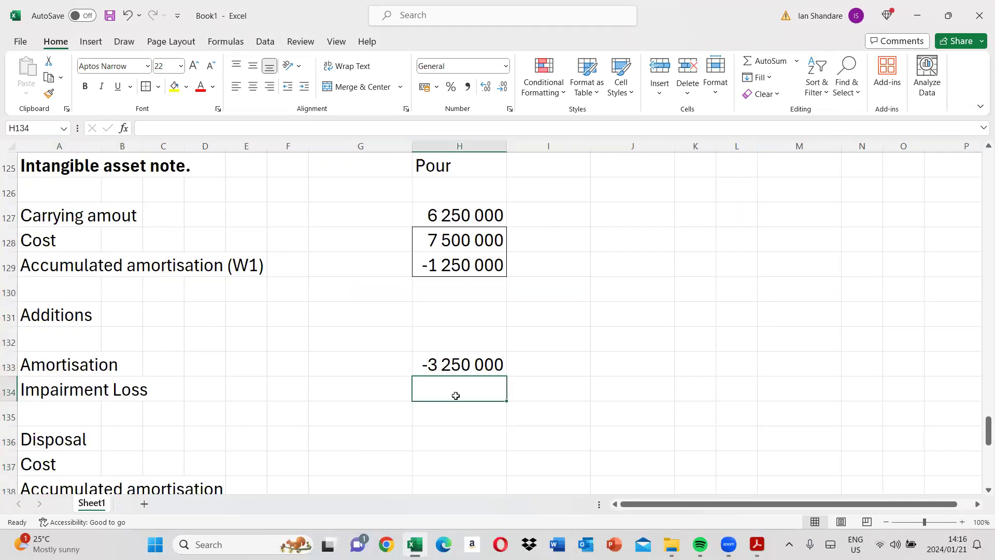
type("-900 000")
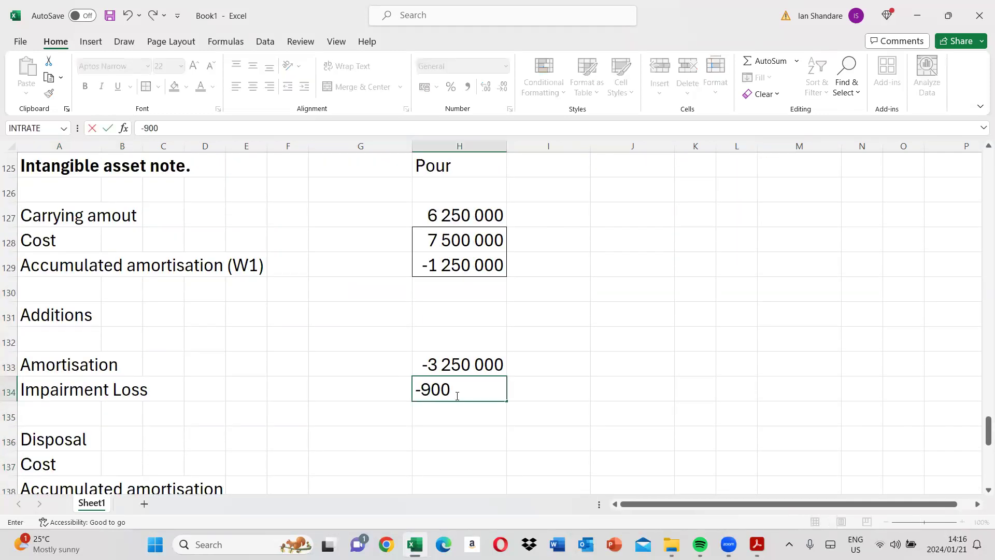
key("Return")
key("Return")
key("Return")
key("Return")
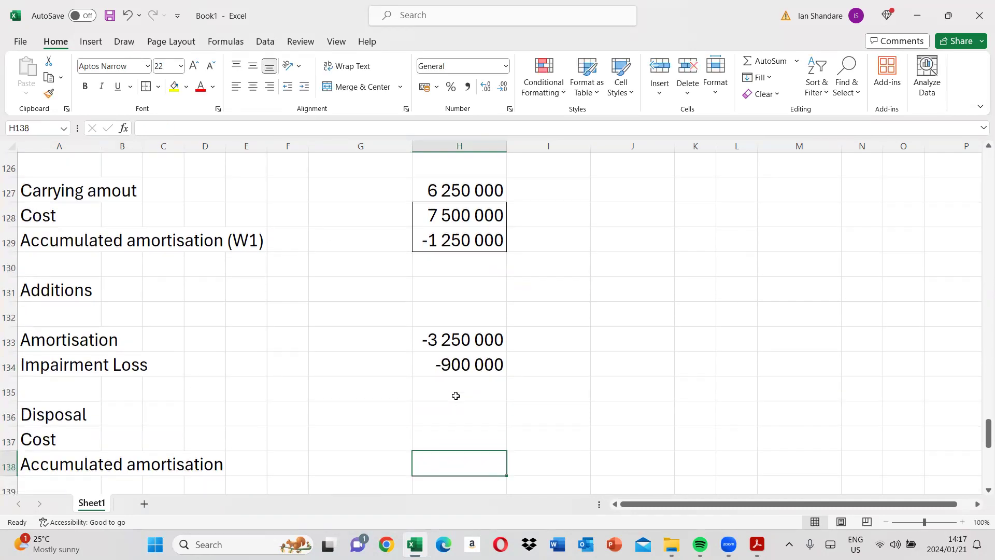
Extend the disposal label in A138 to read "Accumulated amortisation and impairment loss"
left_click(40, 468)
left_click(246, 131)
type("a")
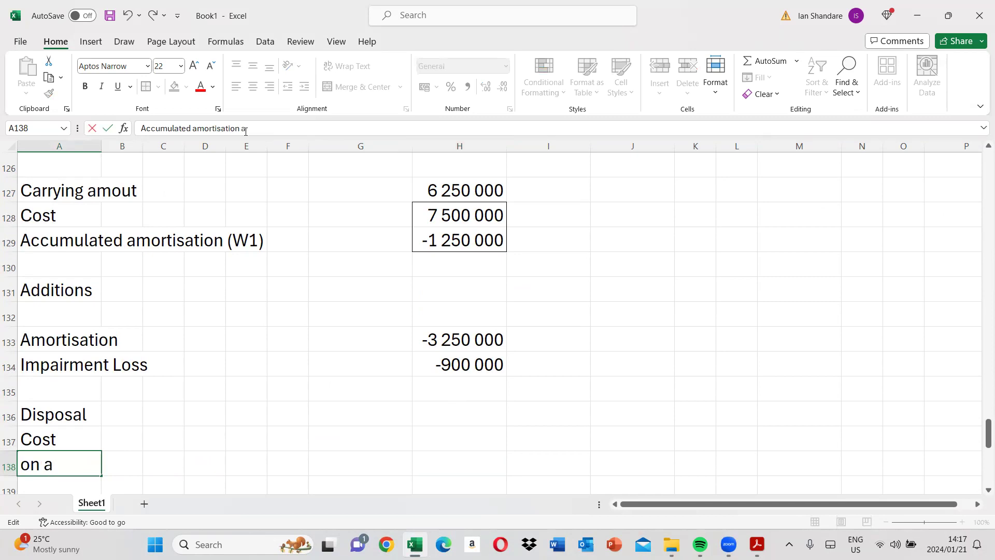
type("nd impairment loss")
Calculate the accumulated amortisation and impairment loss on disposal in H138 with =H133+H134
key("Tab")
key("Tab")
key("Tab")
key("Tab")
key("Tab")
key("Tab")
key("Tab")
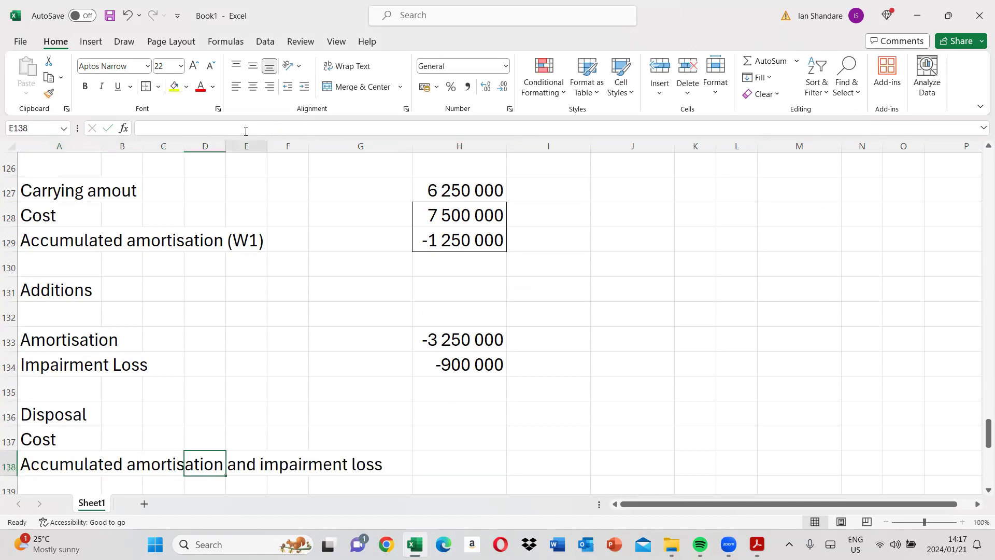
type("=")
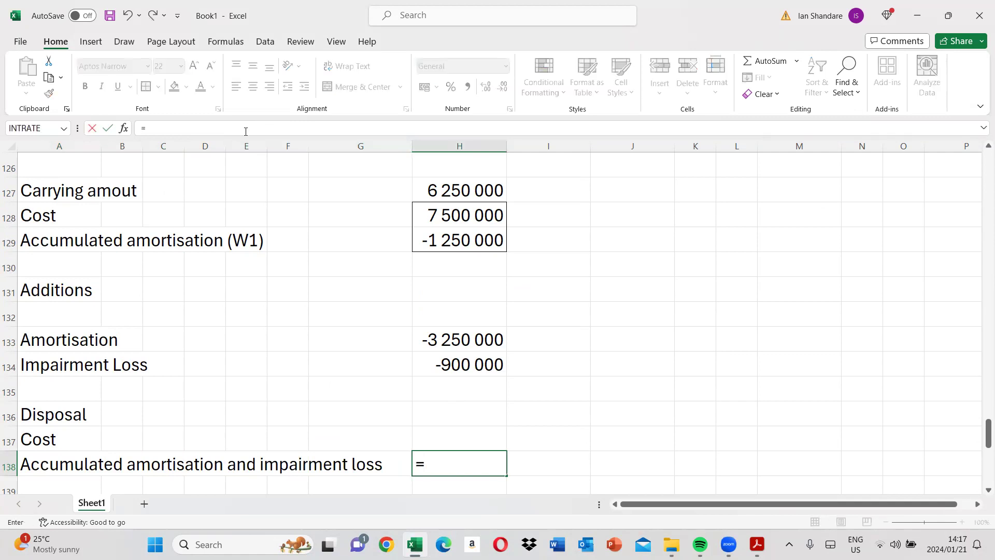
left_click(440, 335)
type("+")
left_click(469, 368)
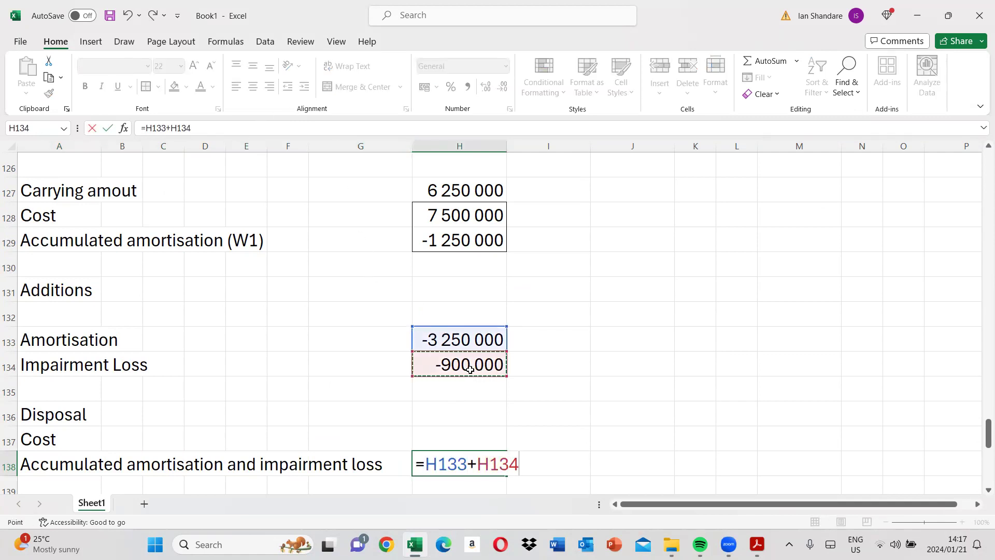
key("Return")
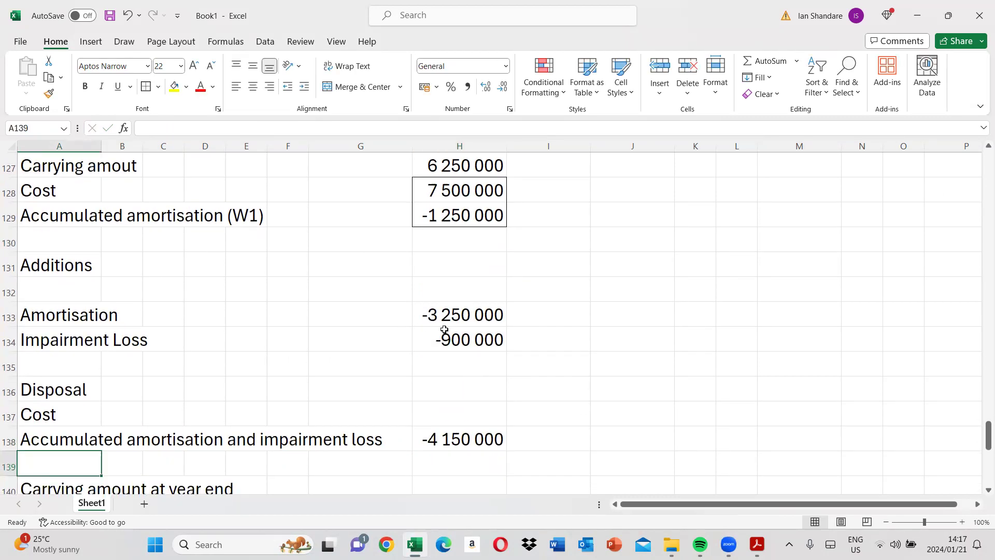
Link the disposal cost in H137 to the opening cost with =H128, and outline H137:H138 with a border
left_click(448, 412)
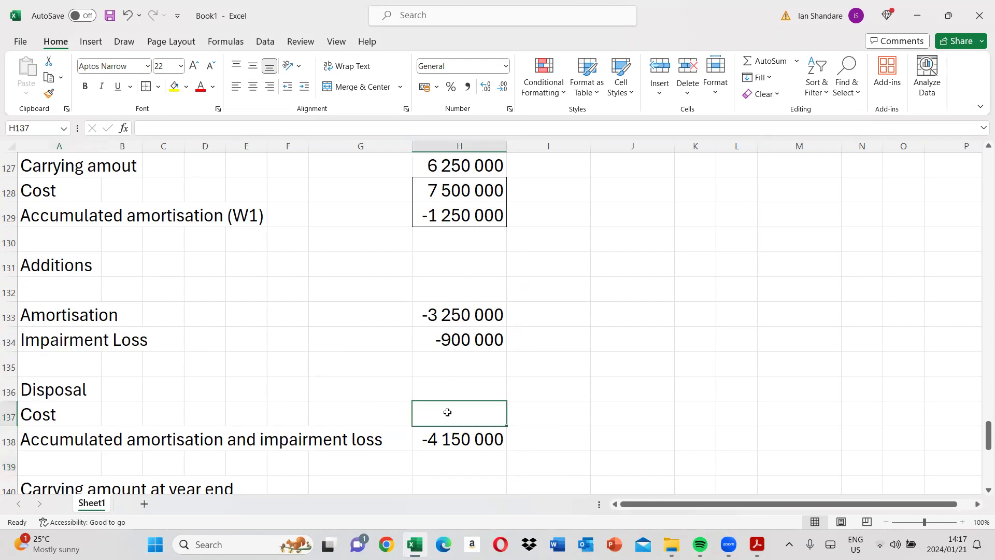
type("=")
left_click(477, 190)
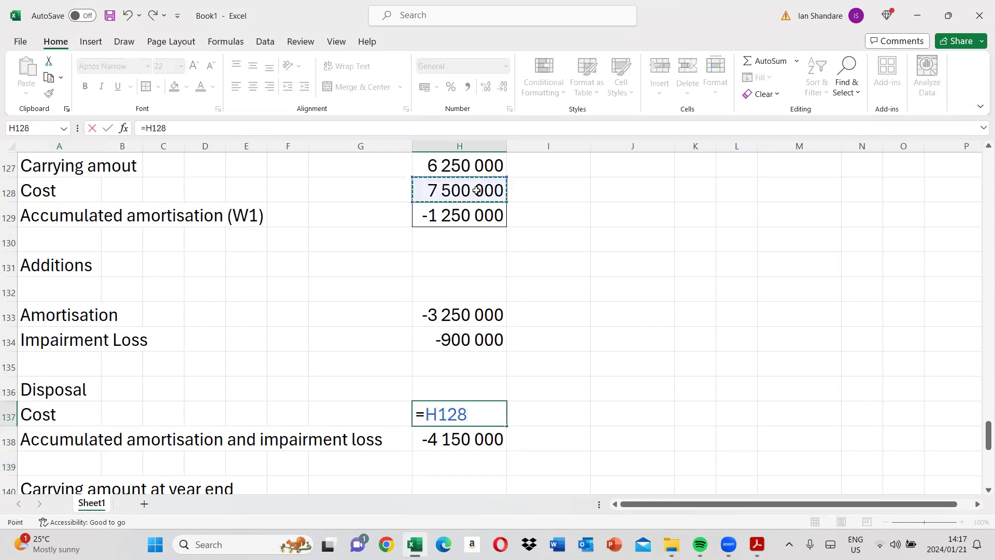
key("Return")
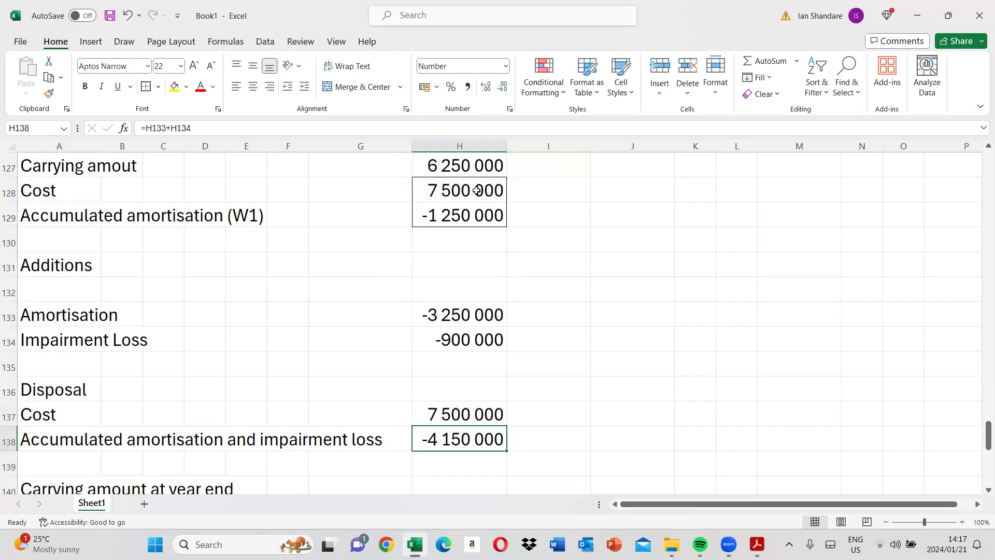
left_click(445, 413)
key("shift+Down")
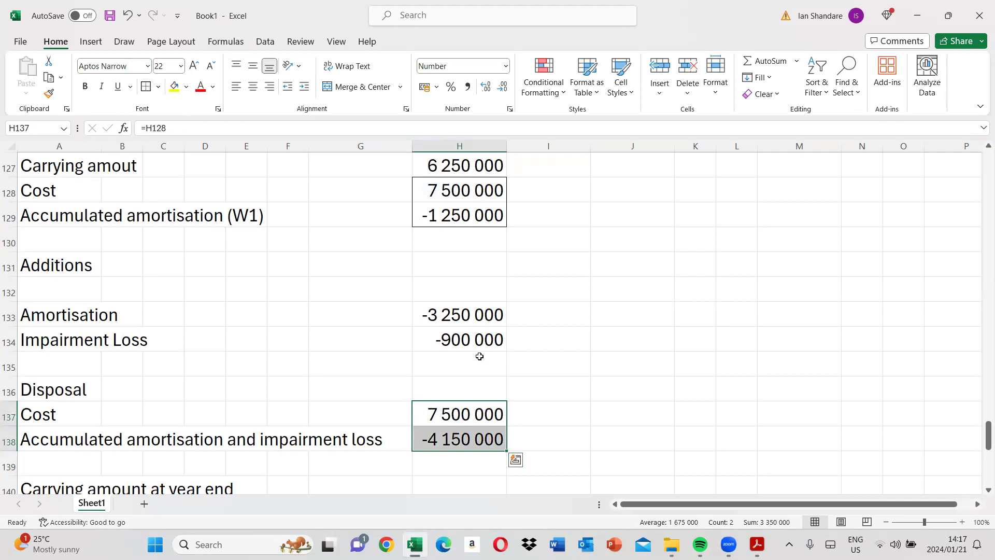
Total the disposal figures in H136 with a SUM of H137:H138
left_click(447, 388)
type("=sum(")
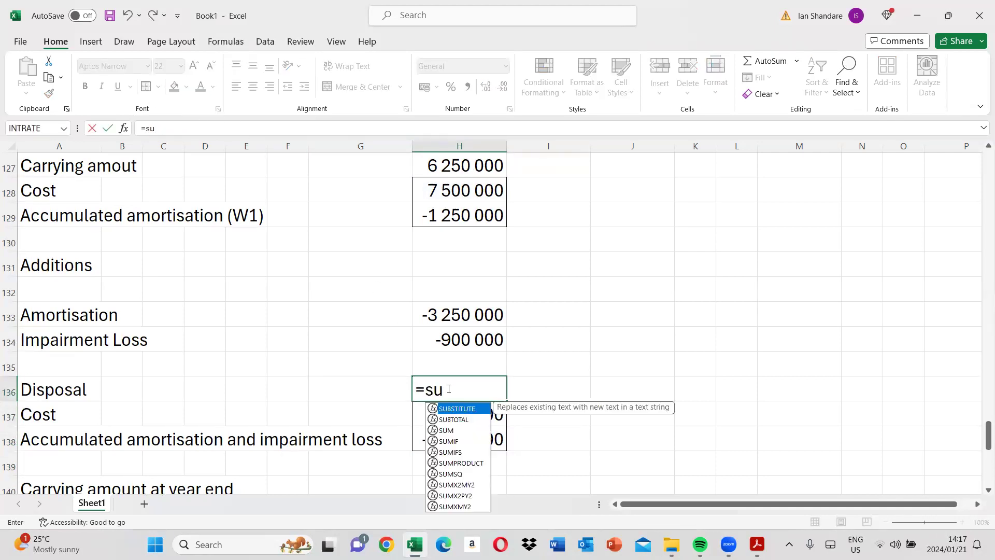
left_click(419, 412)
key("shift+Down")
key("Return")
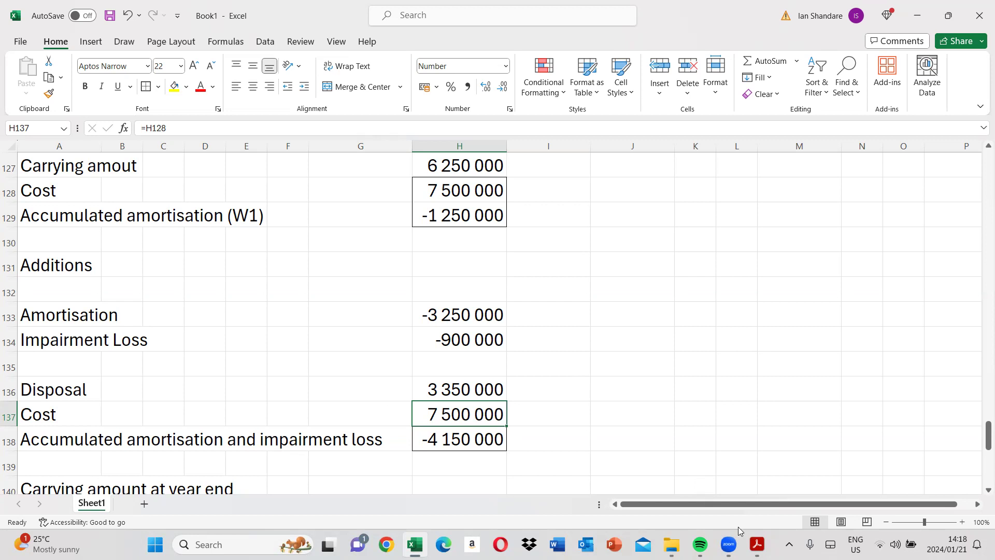
Check the skincare product costs in the exam PDF in Acrobat, and head Excel cells I125 and I126 "skin care" and "products"
left_click(757, 544)
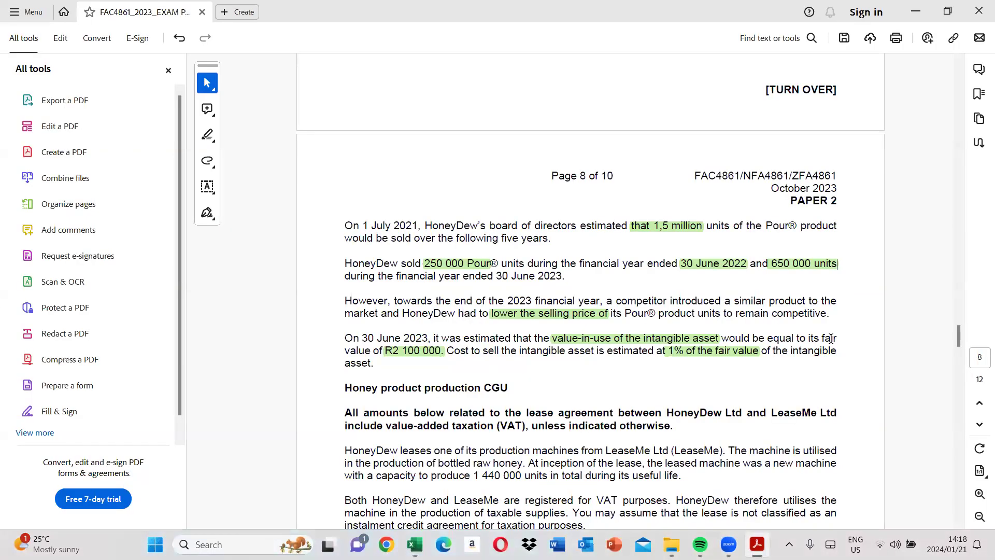
left_click(958, 265)
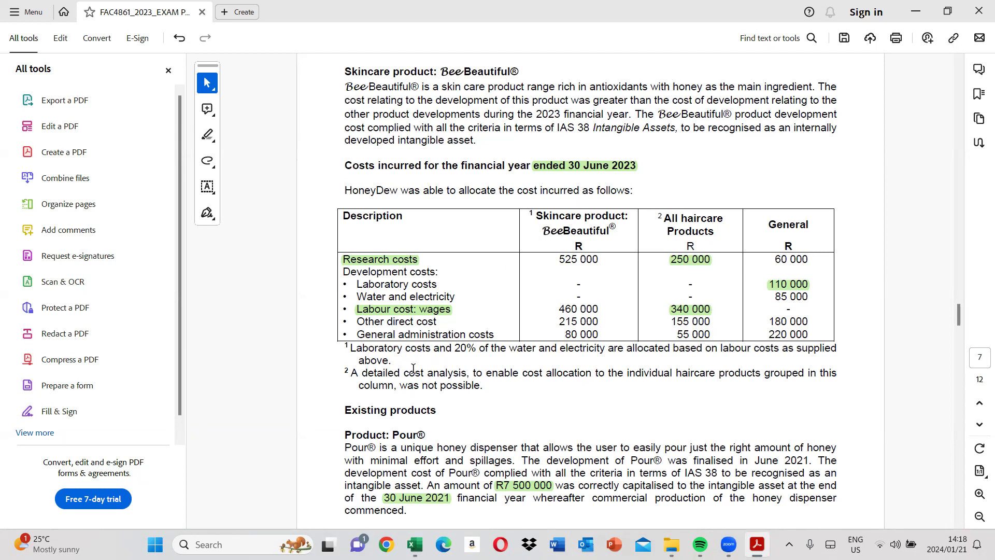
scroll(482, 286, "up", 1)
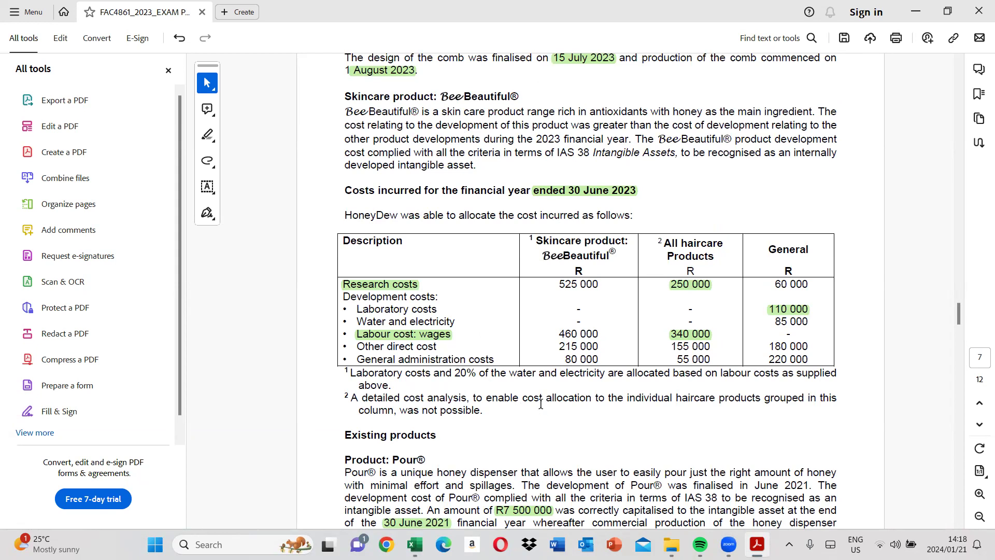
left_click(415, 544)
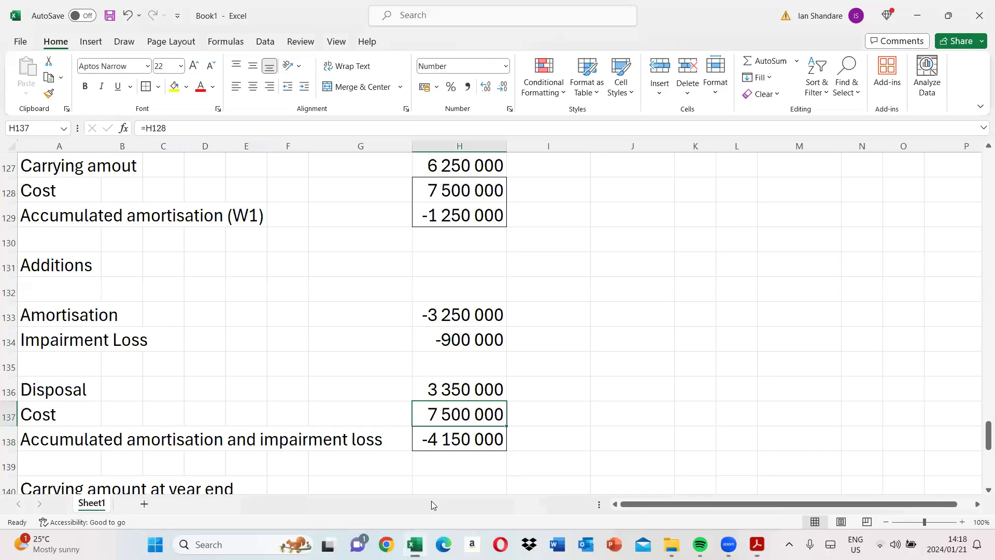
scroll(553, 266, "up", 2)
left_click(541, 274)
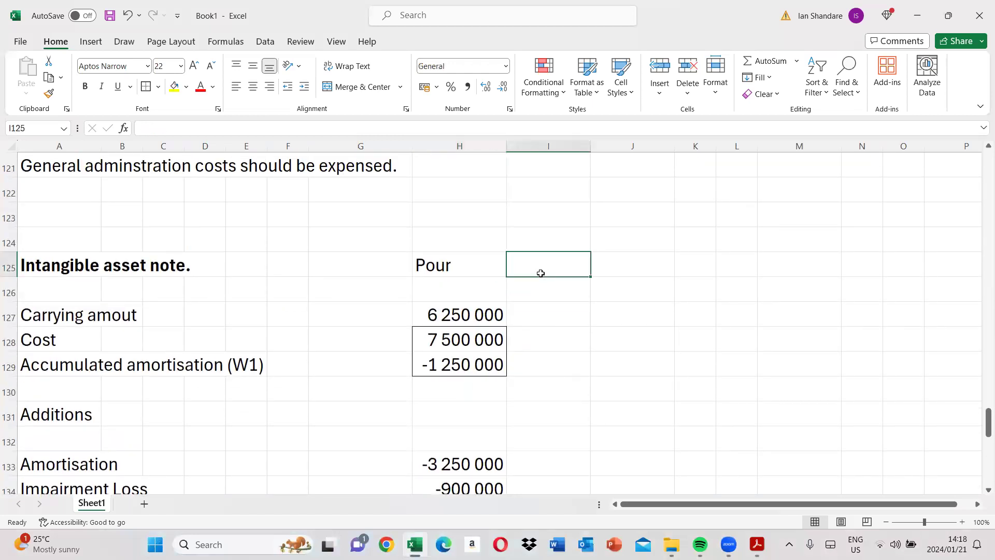
type("skin care")
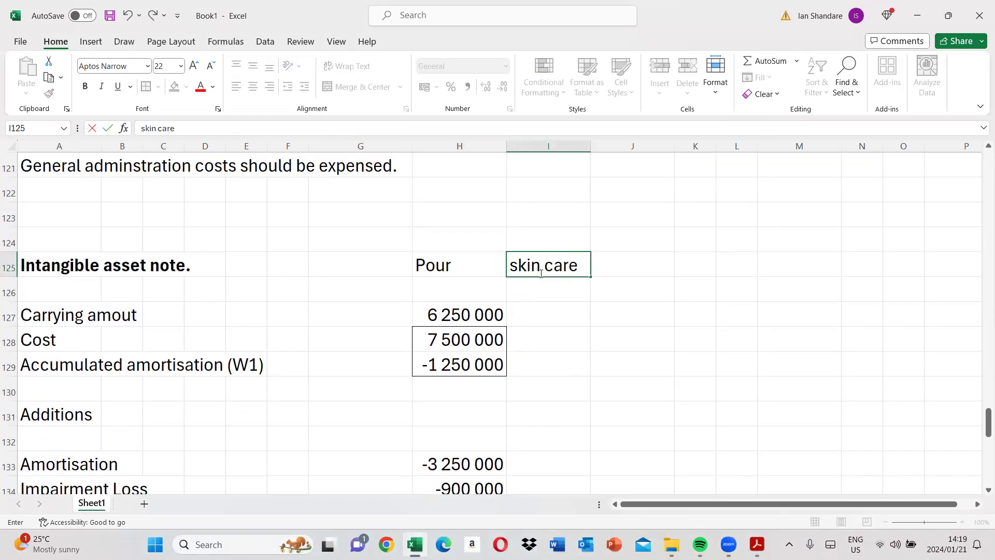
key("Return")
type("products")
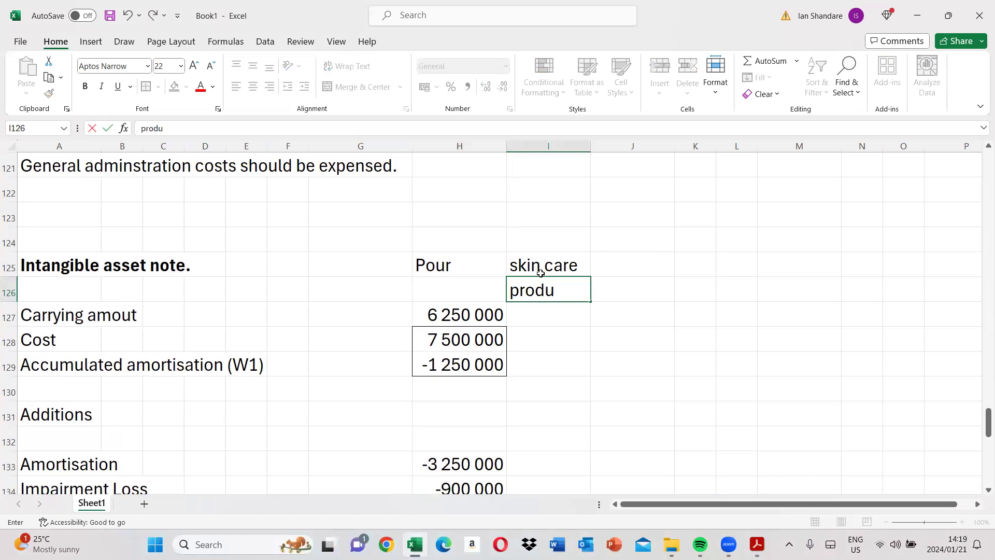
key("Return")
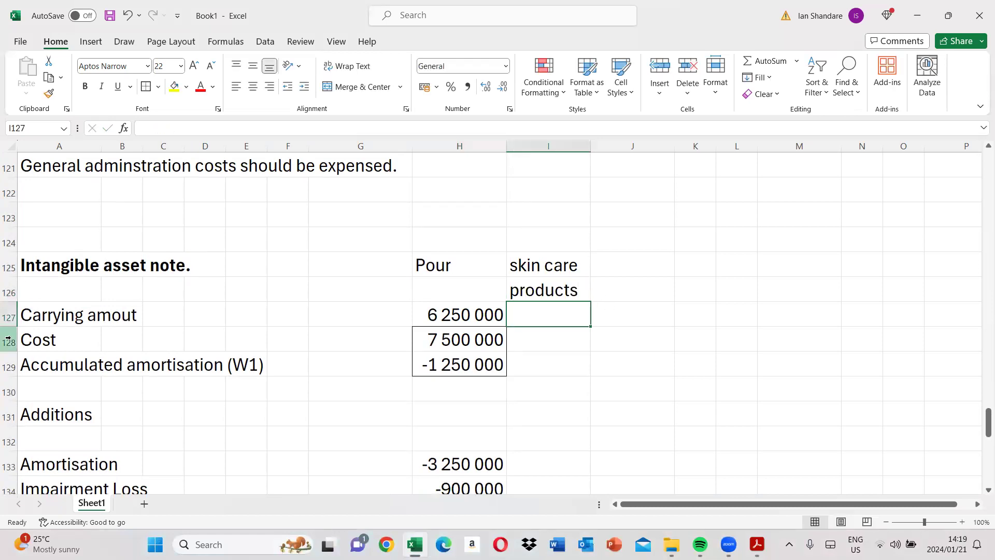
Insert a blank row above the opening carrying amount row to separate it from the column headings
left_click(7, 313)
right_click(9, 315)
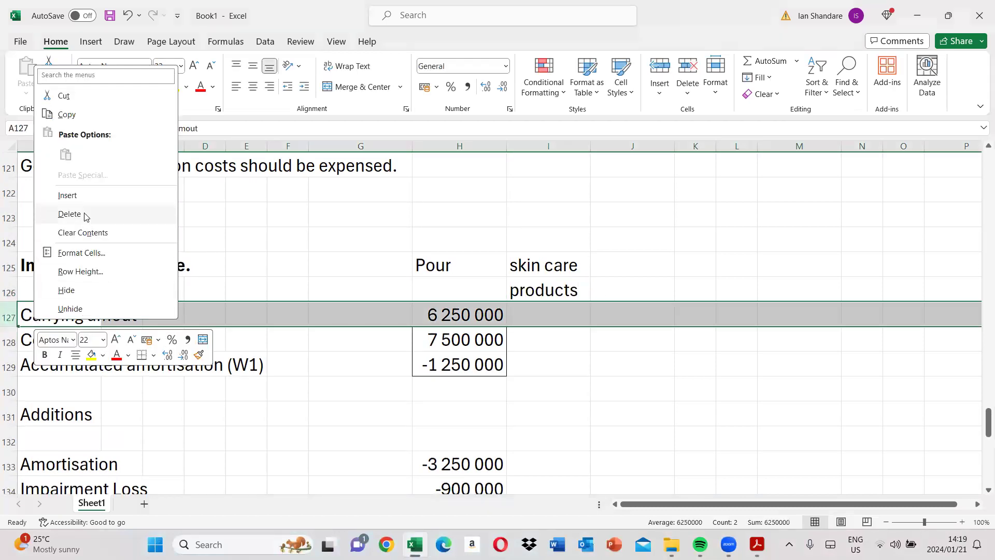
left_click(81, 196)
left_click(539, 343)
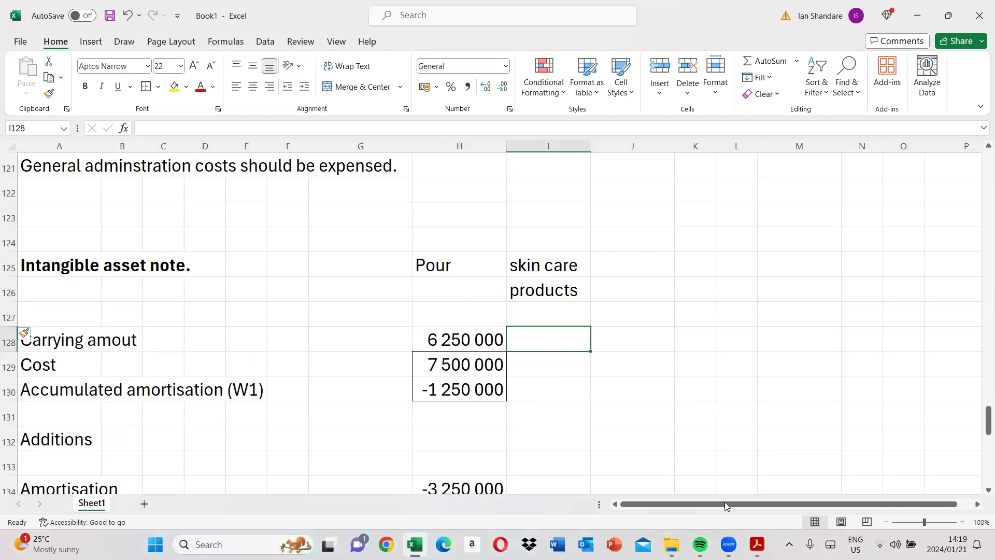
Highlight the BeeBeautiful labour, other direct and general administration costs in the Acrobat exam PDF, then return to Excel
key("alt+Tab")
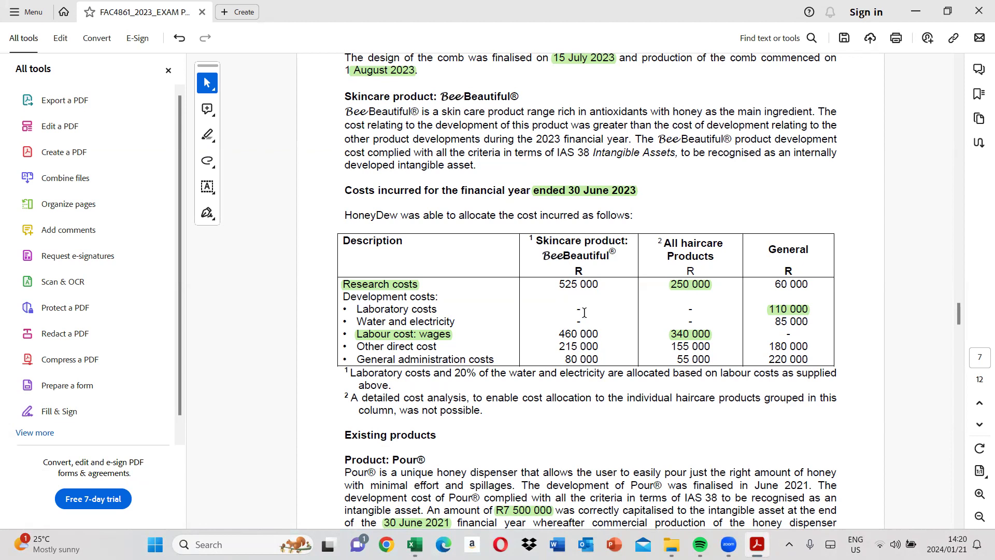
left_click_drag(559, 335, 616, 352)
left_click(626, 335)
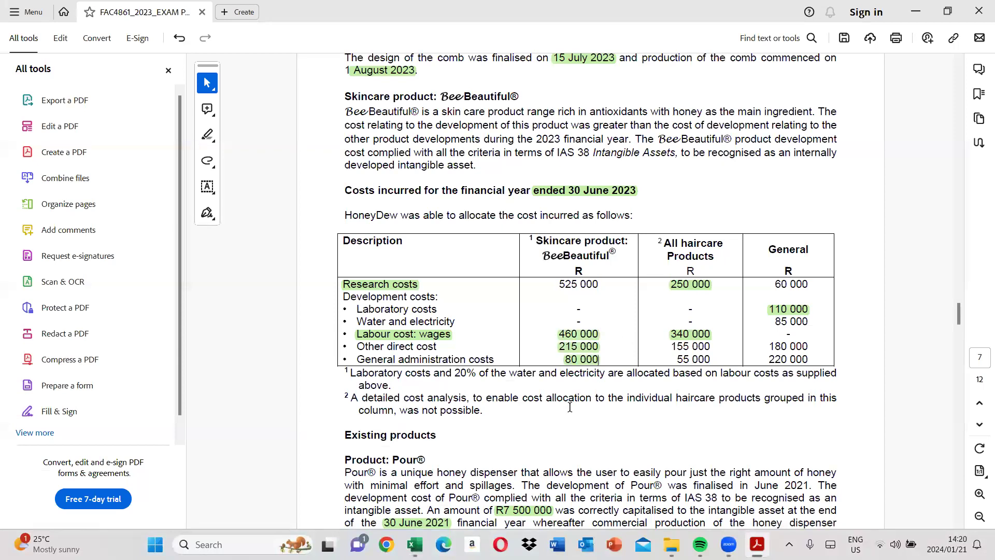
left_click(413, 541)
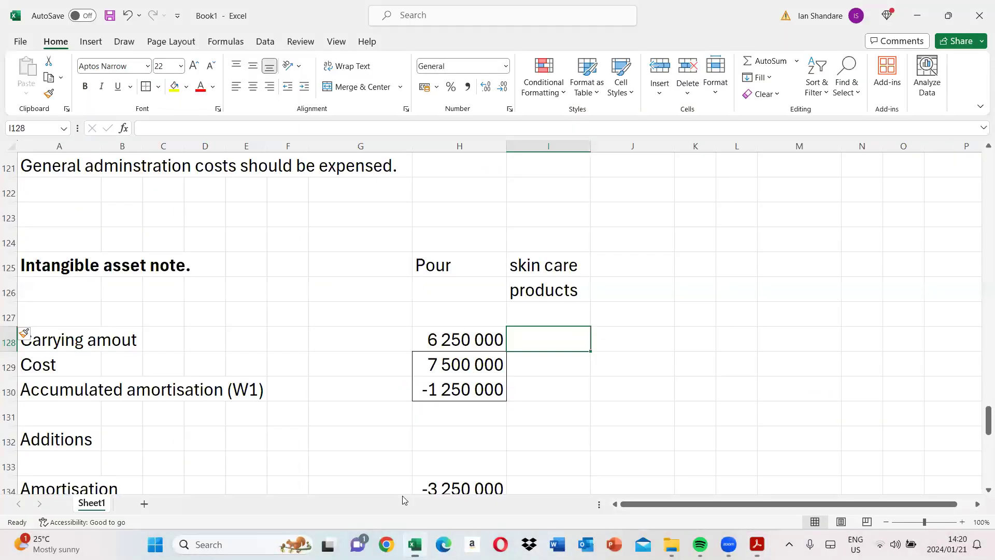
Enter the skin care products' additions in I132 as =(460000+215000+80000), using the BeeBeautiful costs from the Acrobat exam PDF
key("Down")
key("Down")
key("Down")
key("Down")
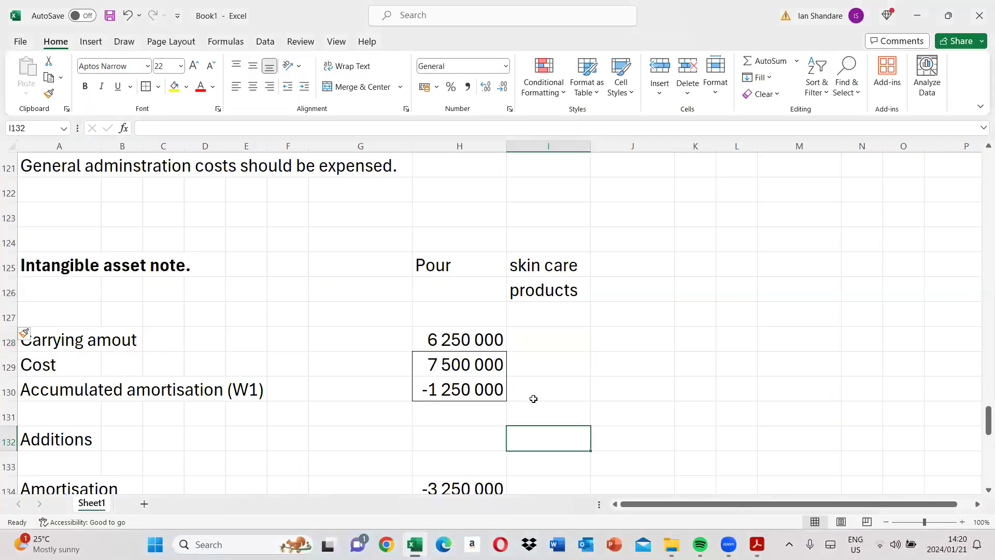
type("=(")
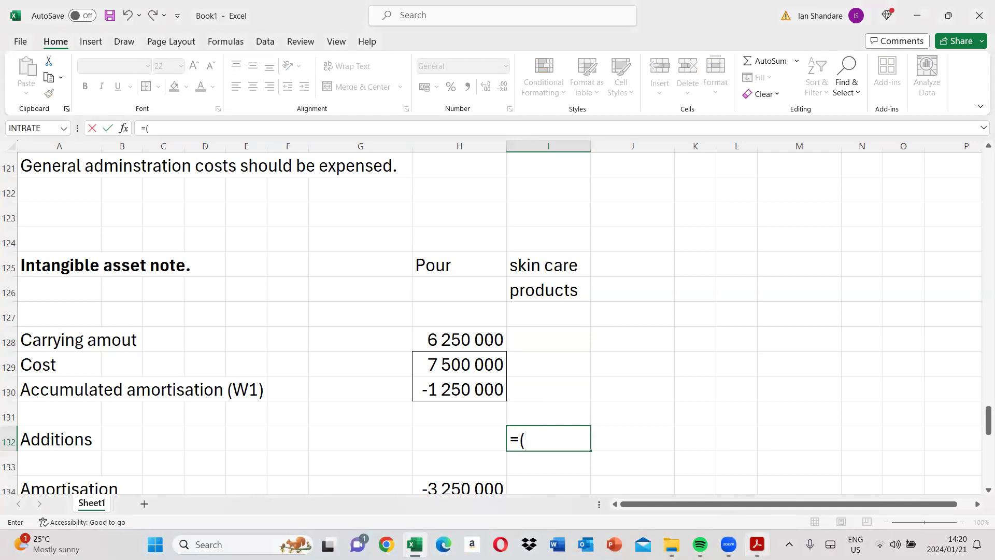
left_click(756, 544)
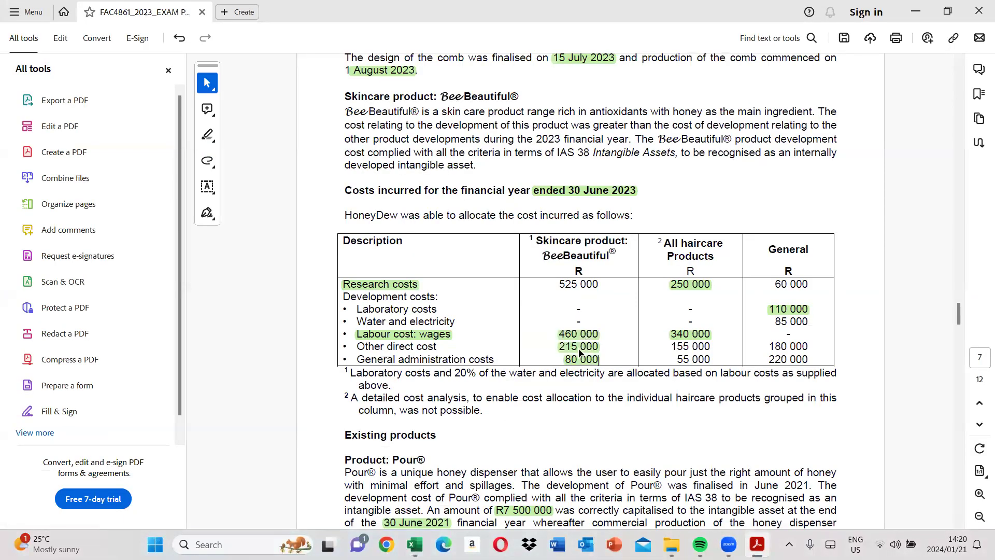
left_click(421, 540)
type("460000")
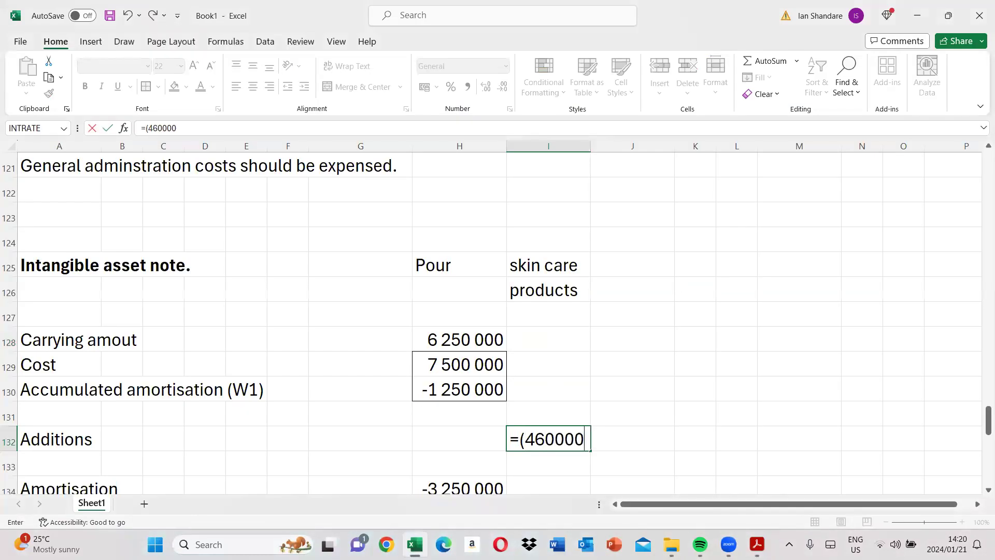
type("+215000+")
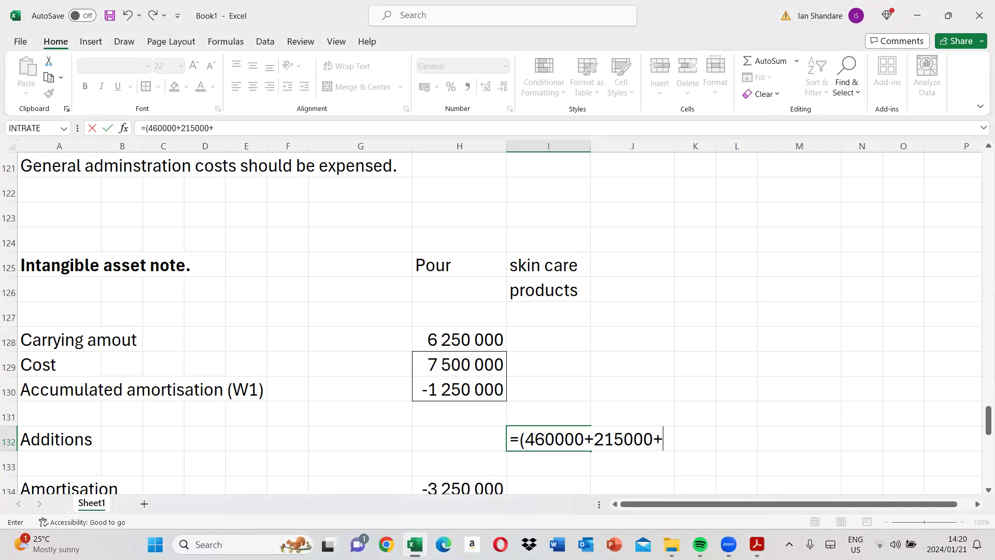
mouse_move(754, 541)
left_click(723, 467)
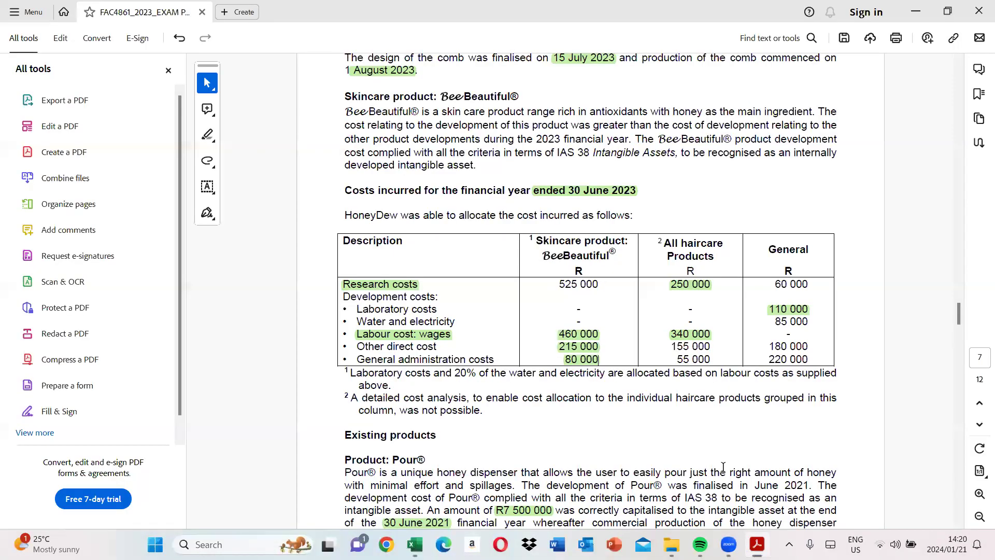
left_click(415, 545)
type("8")
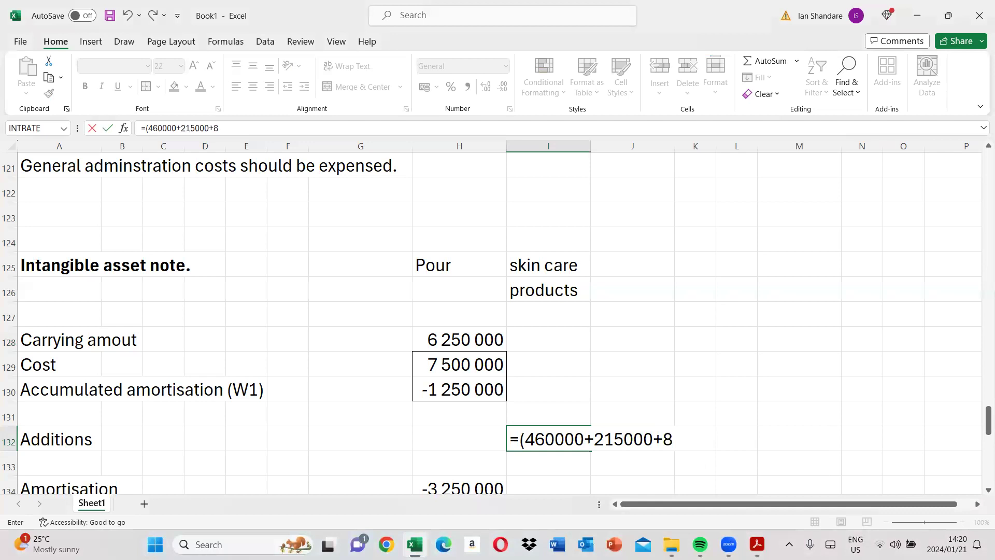
type("0000)")
key("Return")
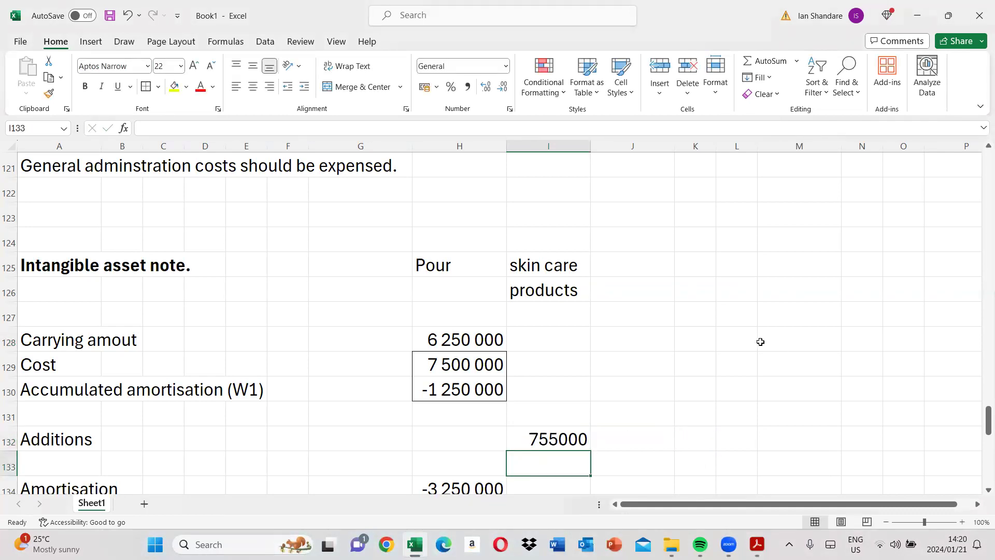
Recheck the BeeBeautiful cost table in the Acrobat exam PDF, then return to Excel and review the note down to row 139
left_click(987, 489)
scroll(981, 494, "down", 1)
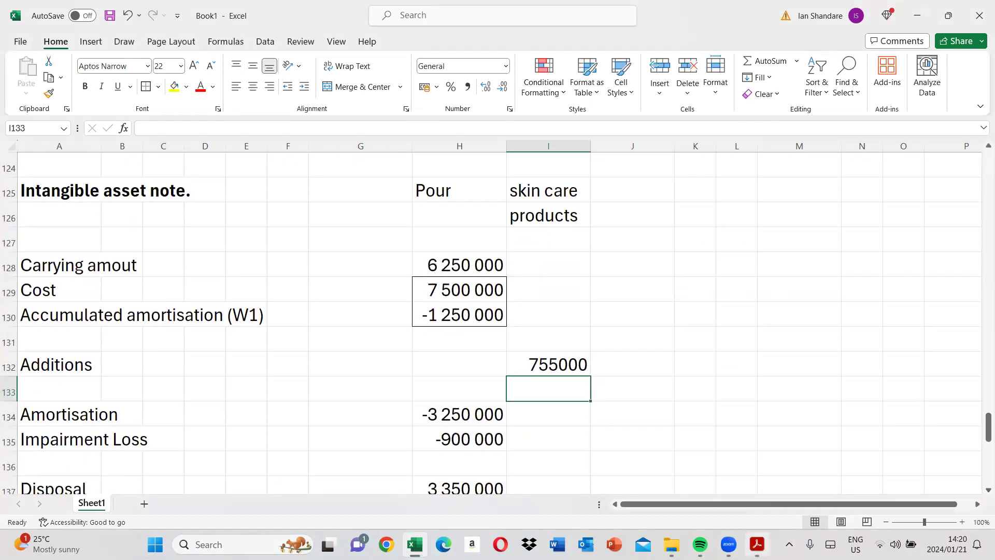
left_click(757, 545)
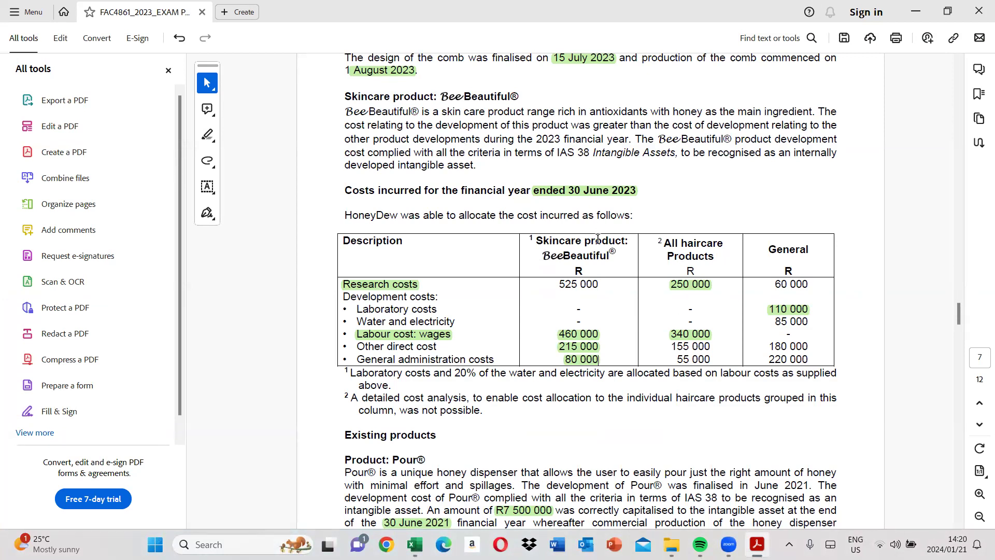
left_click(415, 544)
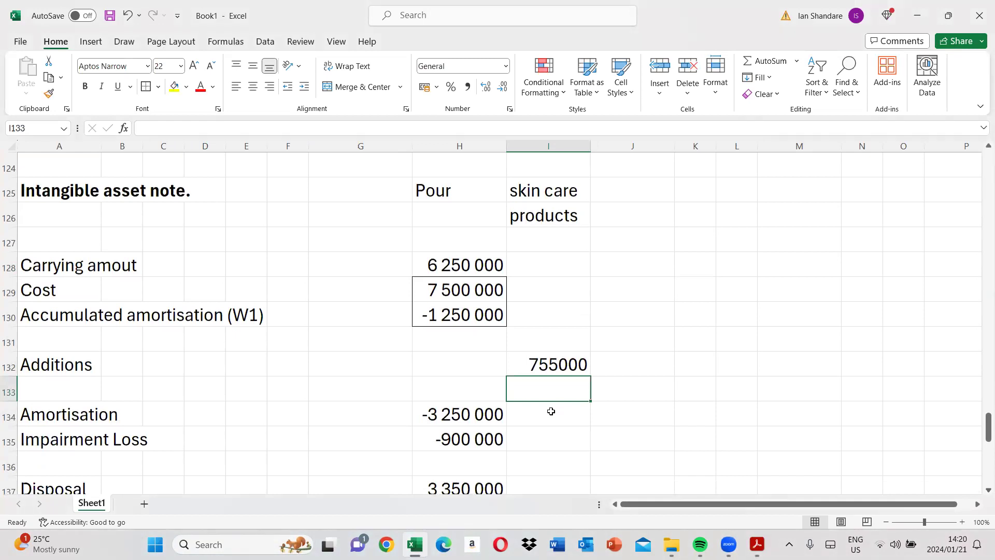
key("Down")
key("Down")
key("Down")
key("Down")
key("Down")
key("Down")
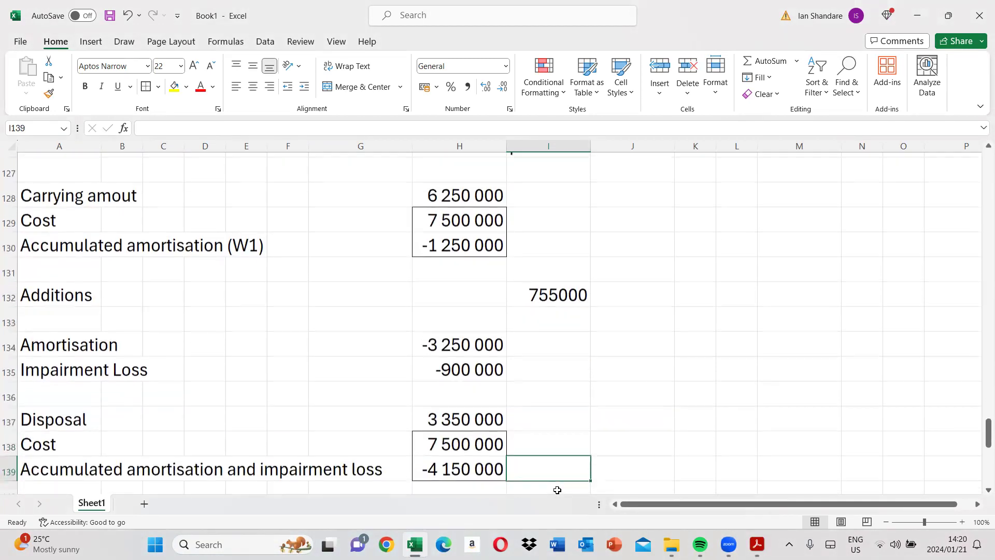
Relabel the Disposal row in A137 as "Carrying amount at year end"
left_click(30, 421)
type("Carry")
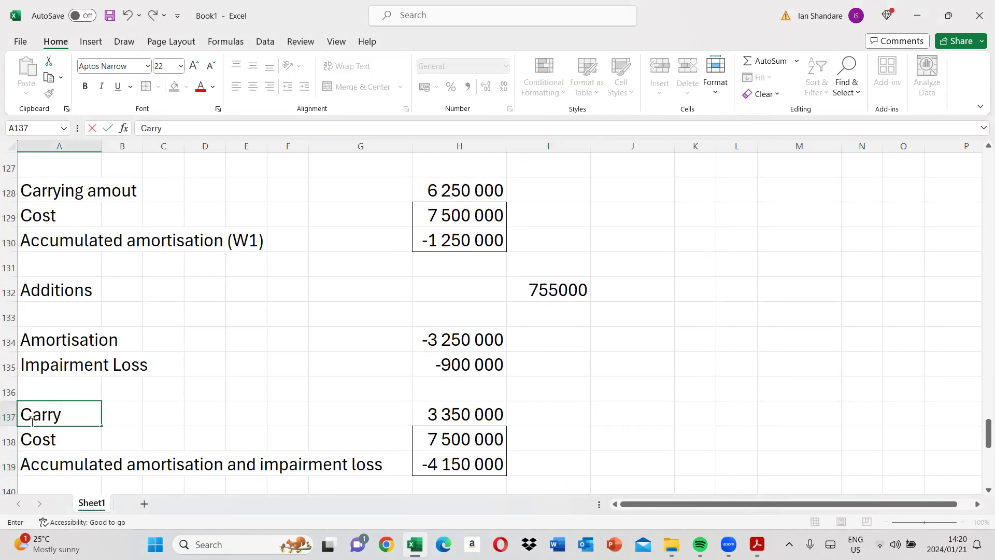
type("ing amount at  year end")
key("Return")
Delete the duplicate year-end carrying amount, cost and accumulated amortisation rows 141 to 143 above the Workings
key("Down")
key("Down")
key("Down")
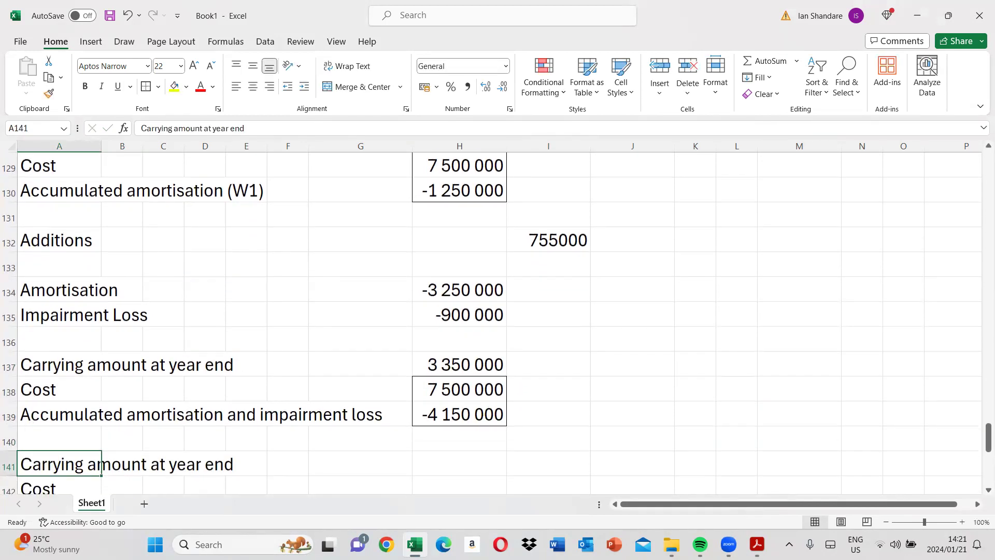
scroll(337, 355, "down", 2)
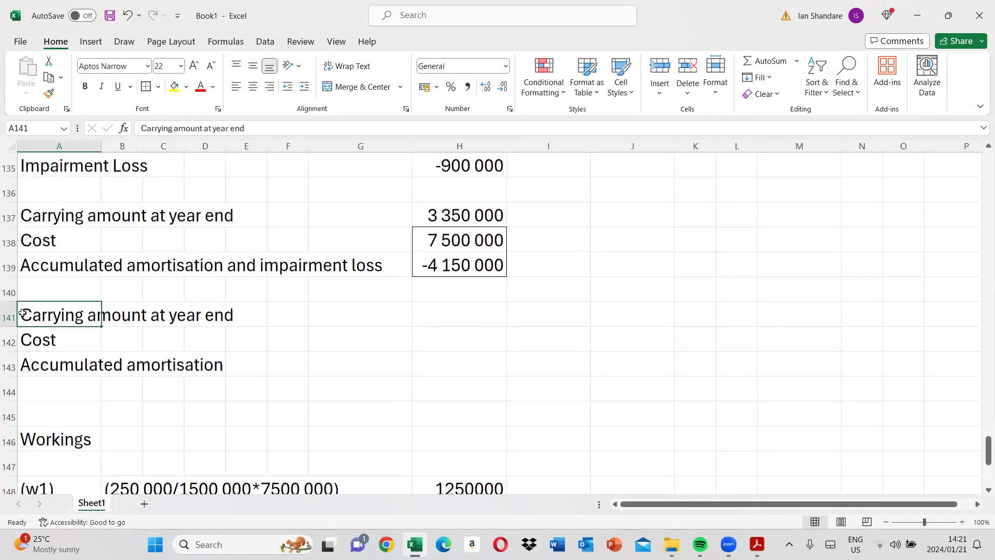
left_click_drag(6, 305, 19, 364)
right_click(45, 337)
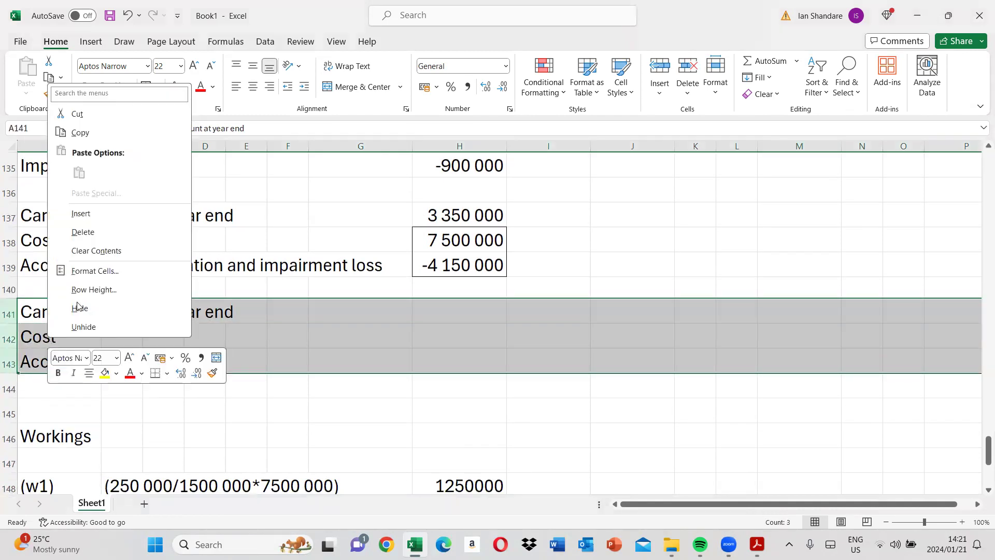
left_click(83, 229)
left_click(241, 342)
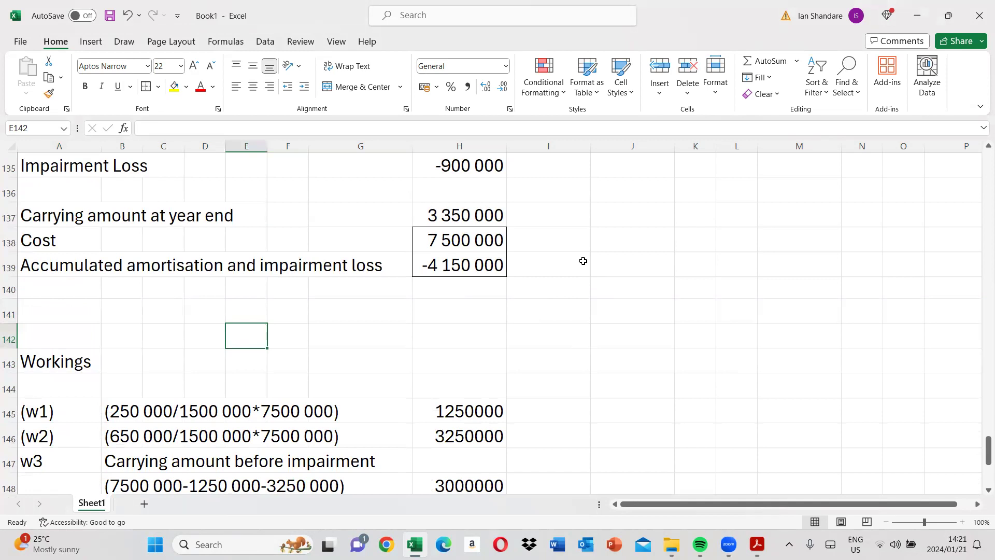
Link the skin care products' year-end cost in I138 to I132 and their carrying amount in I137 to I138
left_click(547, 260)
scroll(547, 260, "up", 2)
left_click(537, 394)
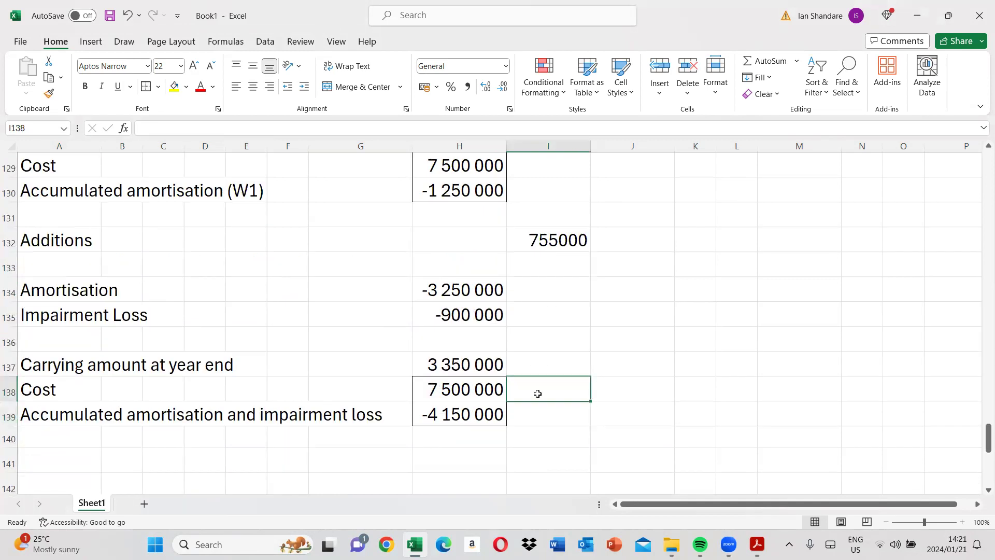
type("=")
left_click(573, 245)
key("Return")
left_click(562, 364)
type("=")
left_click(570, 386)
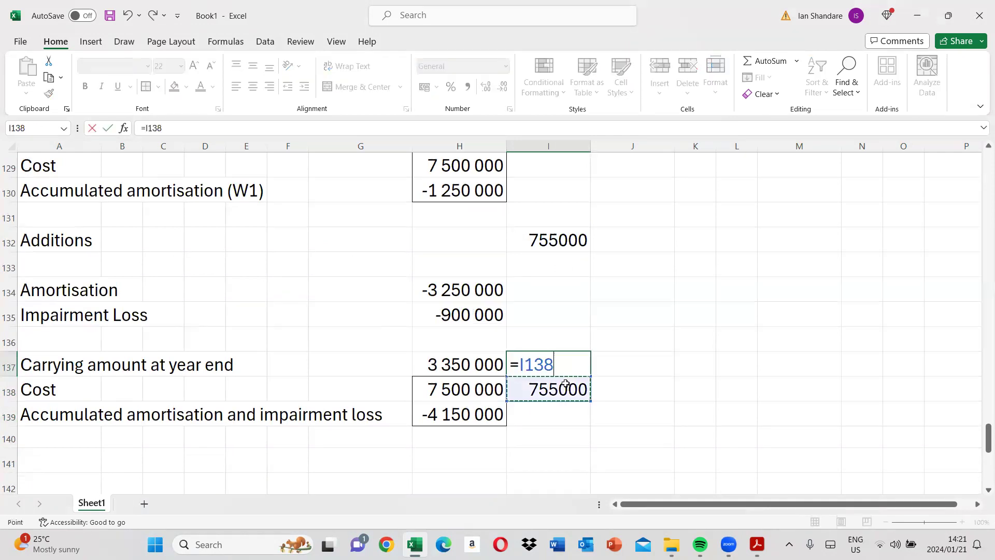
key("Return")
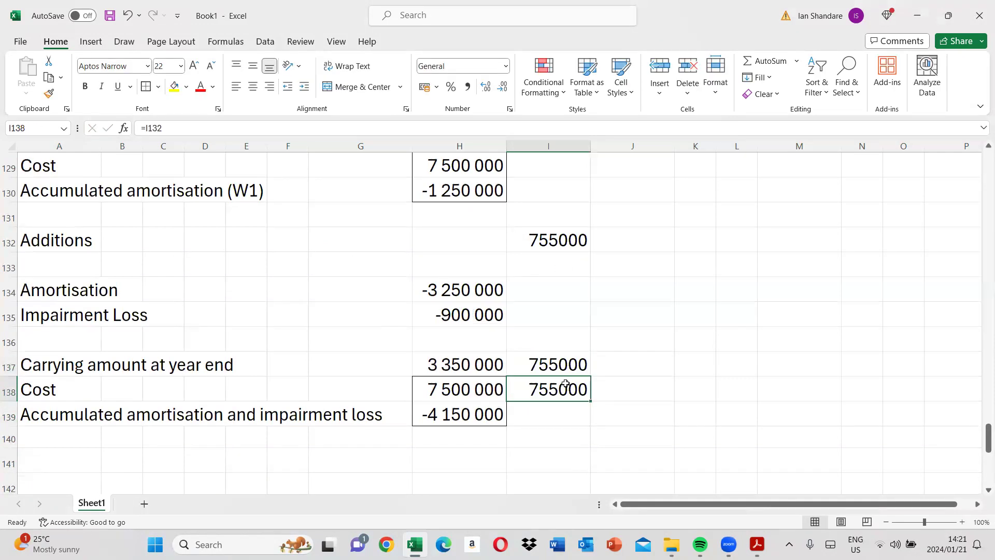
Check the haircare column in the Acrobat exam PDF, and head Excel cells J125 and J126 "All hair" and "care products"
left_click(758, 544)
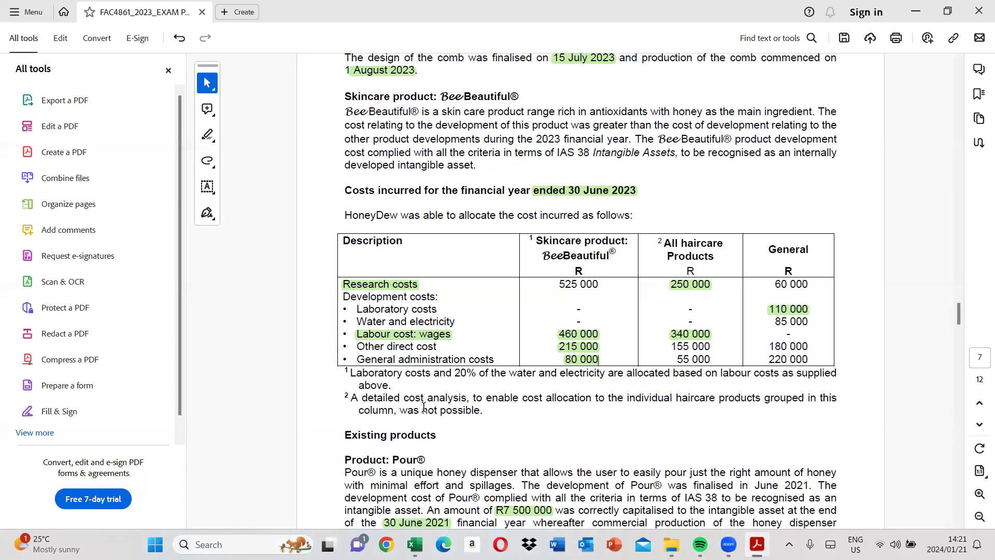
left_click(418, 542)
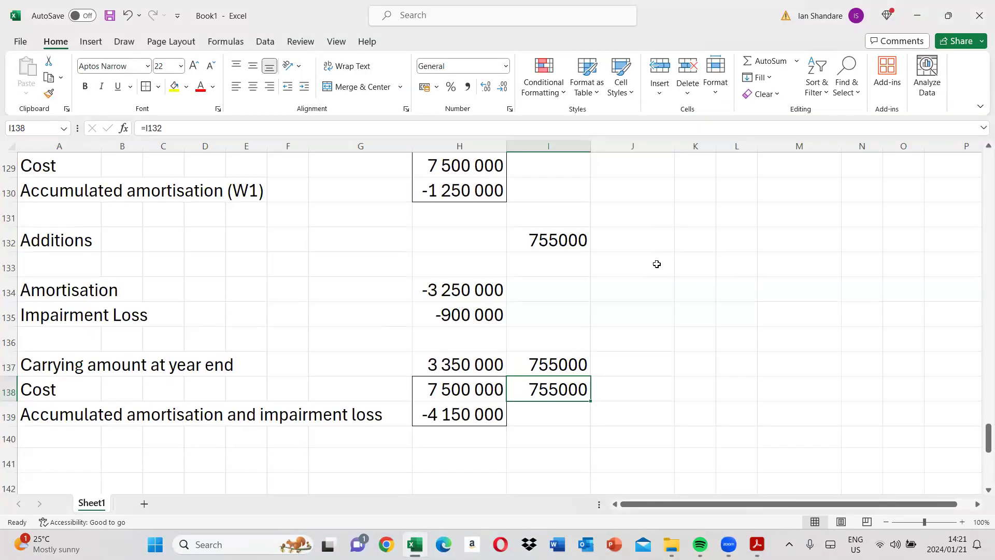
scroll(657, 264, "up", 2)
left_click(628, 215)
type("All hair")
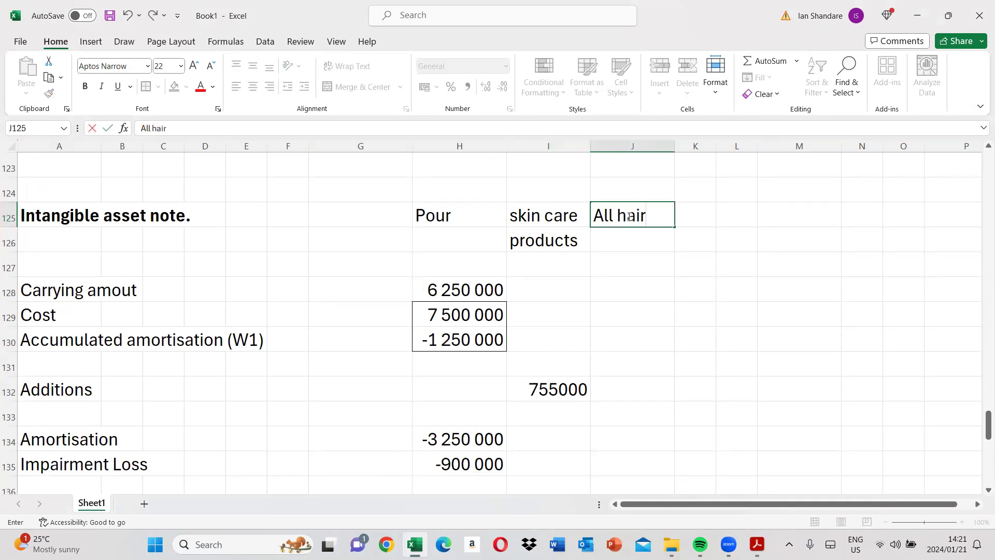
key("Return")
type("care")
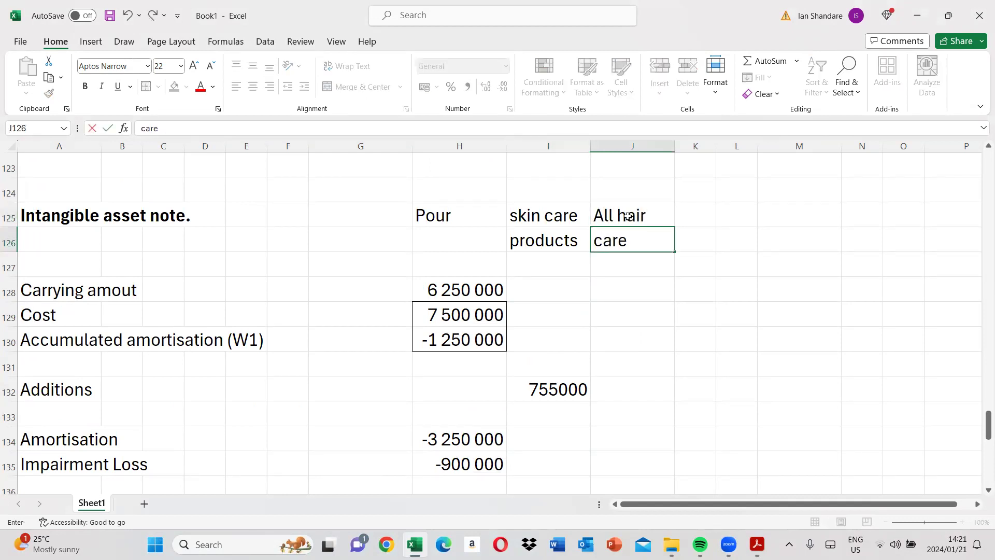
type(" products")
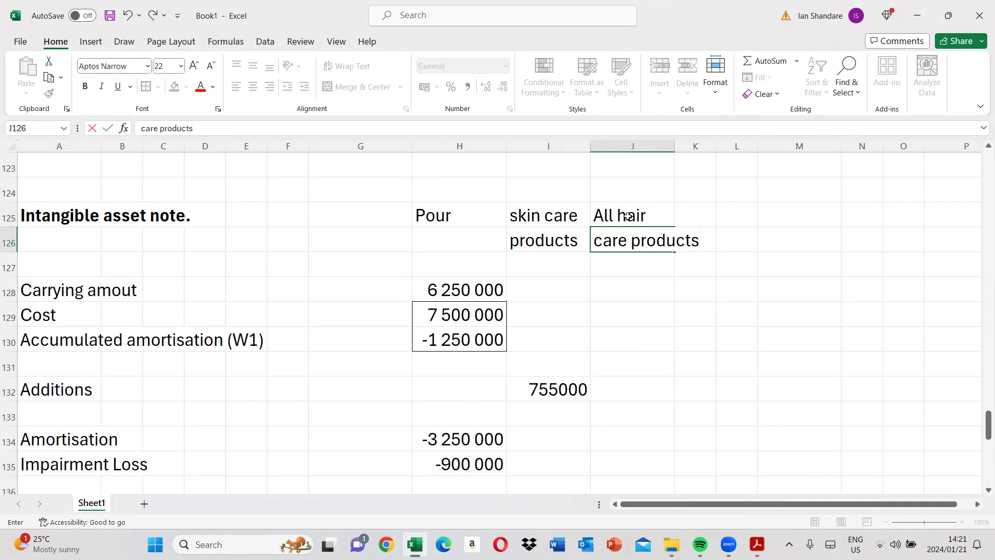
key("Return")
key("Return")
Enter the hair care products' costs from the Acrobat exam PDF in Excel cell J129 as =(340000+155000+55000)
left_click(628, 320)
left_click(757, 544)
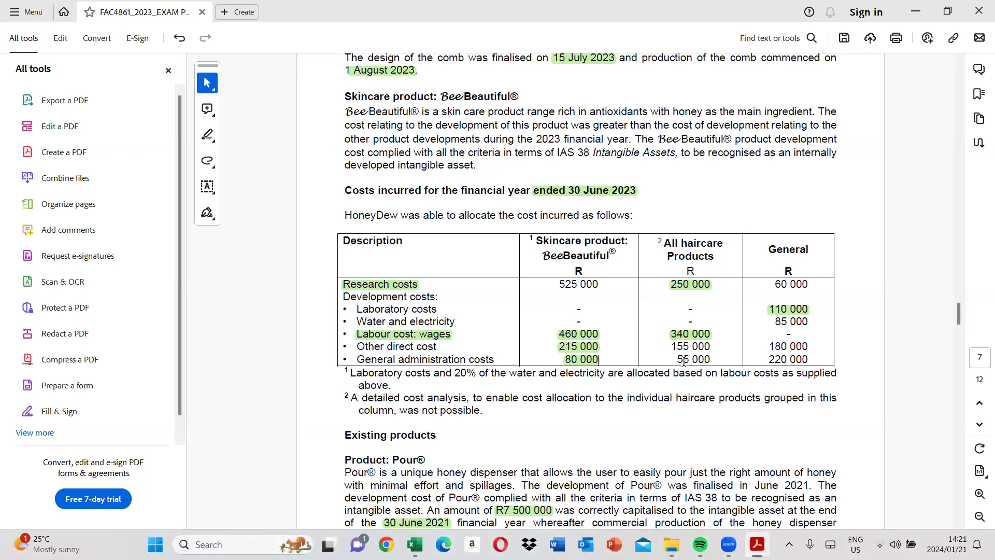
left_click(414, 545)
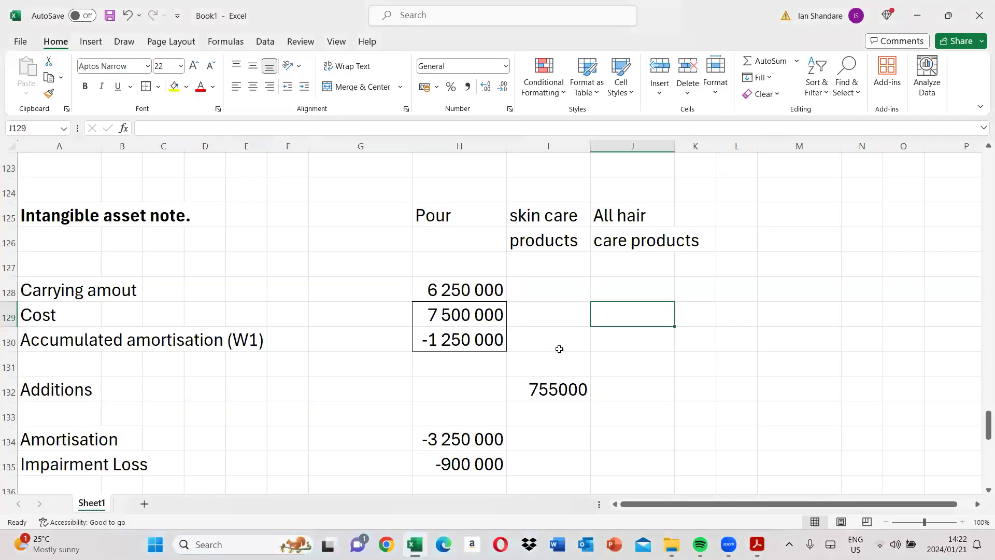
type("=(340 000+155000+")
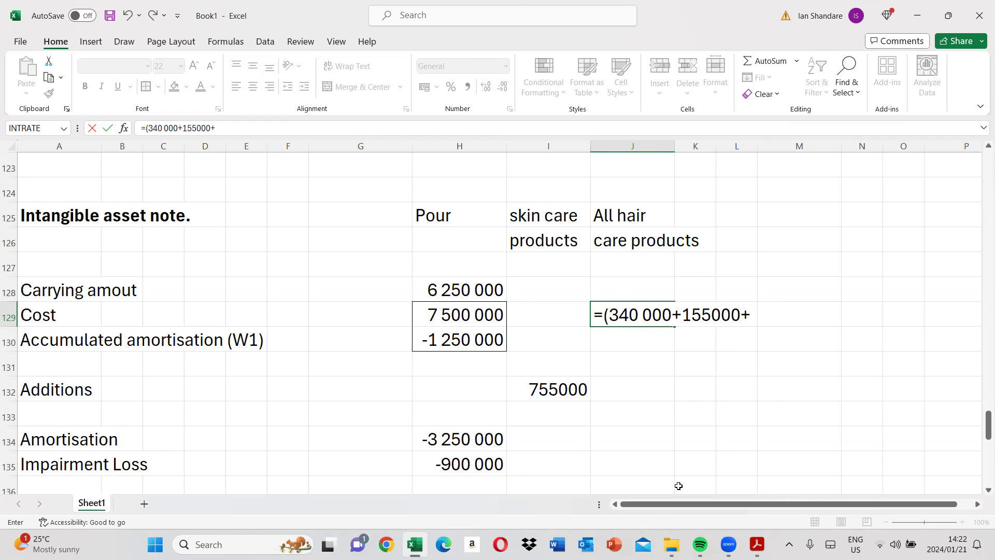
left_click(757, 544)
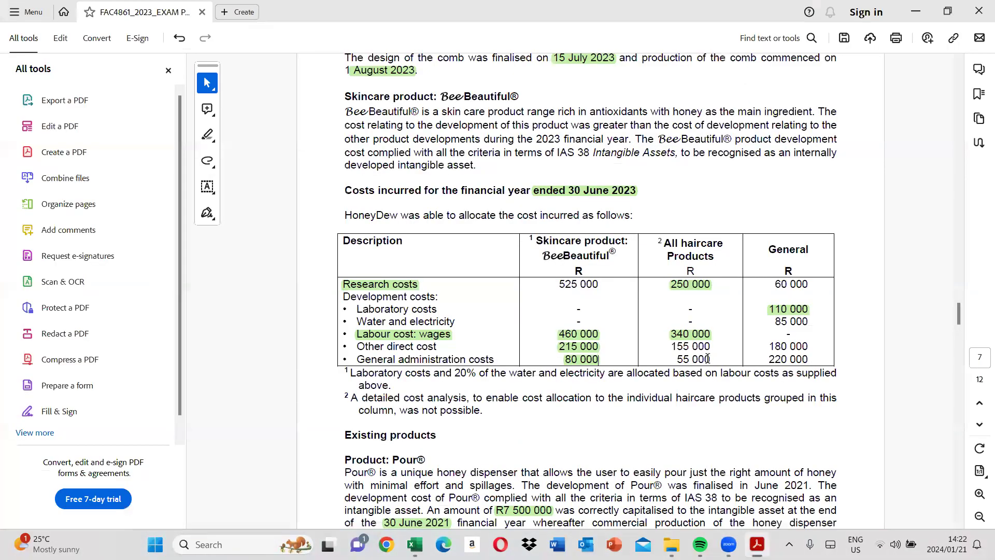
left_click(415, 544)
type("+")
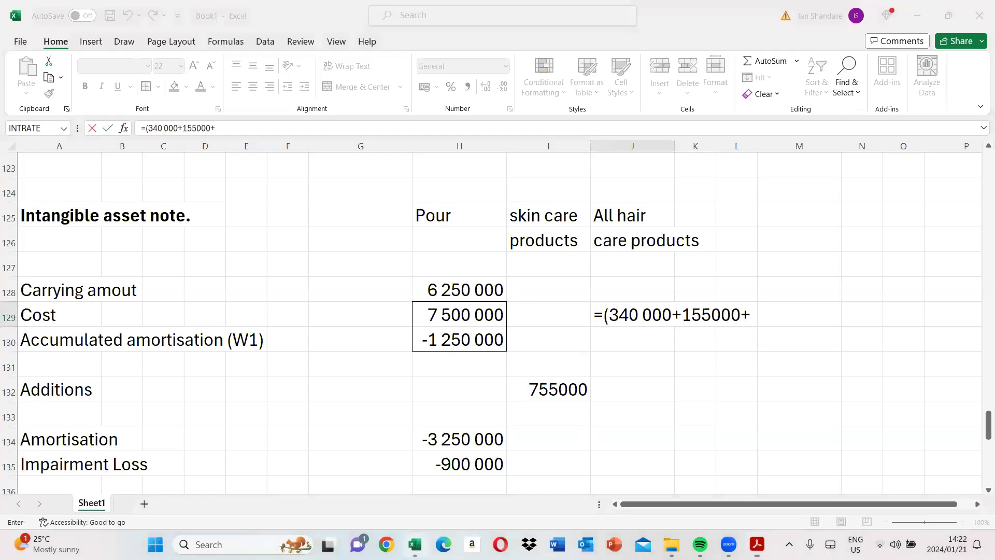
type("55000)")
key("Return")
key("Return")
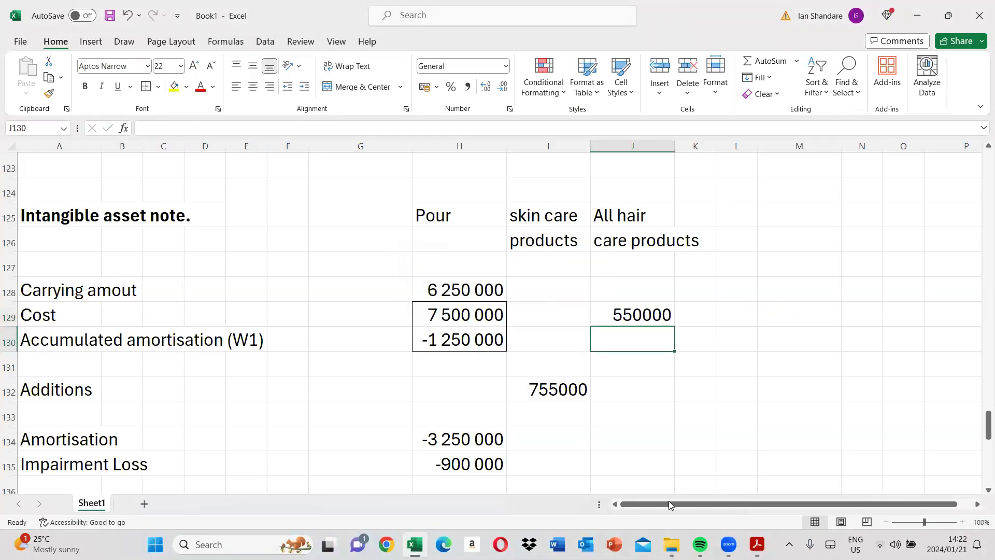
Move the hair care cost formula from J129 to the Additions row in J132
left_click(638, 398)
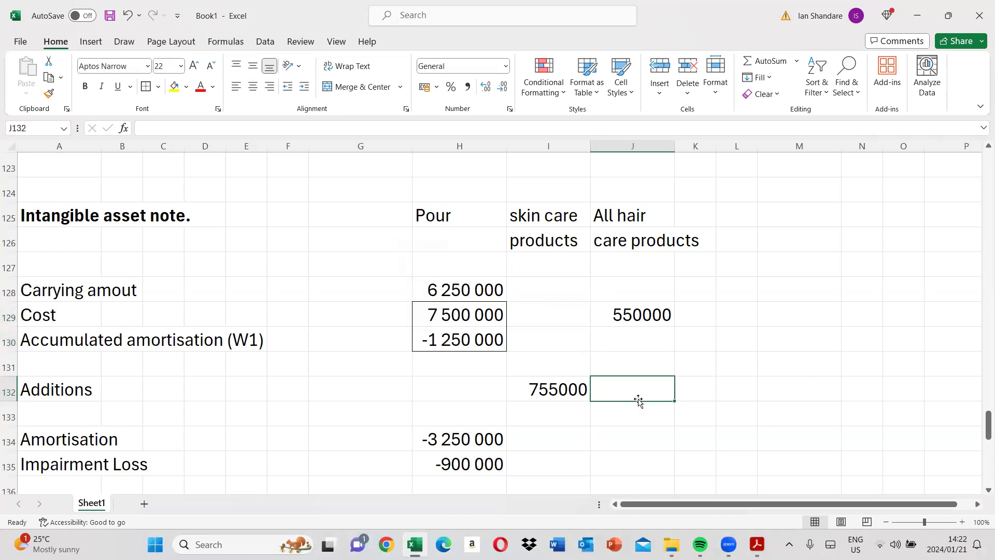
left_click(665, 314)
right_click(666, 314)
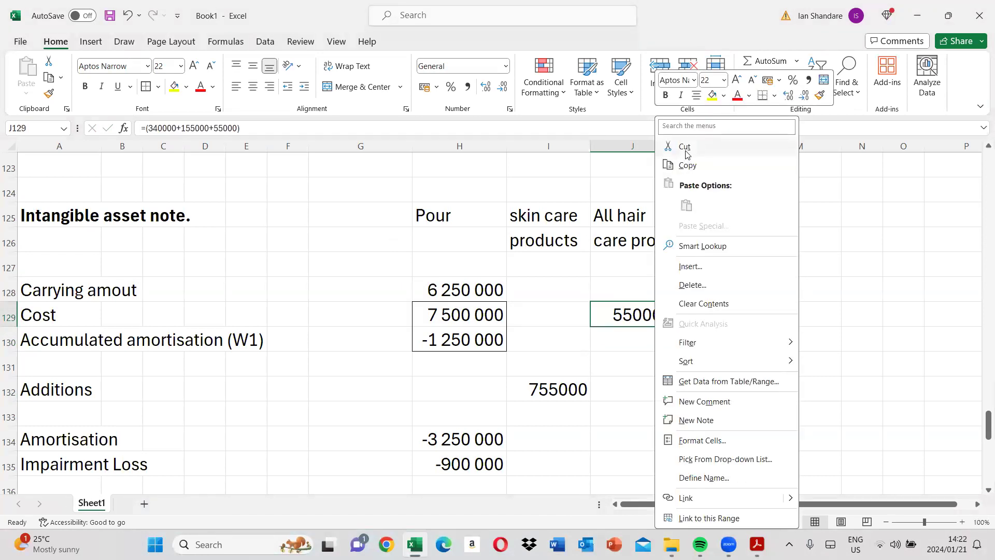
left_click(684, 146)
left_click(644, 394)
key("ctrl+v")
Link the hair care products' carrying amount at year end in J137 to the additions in J132
key("Down")
key("Down")
type("=")
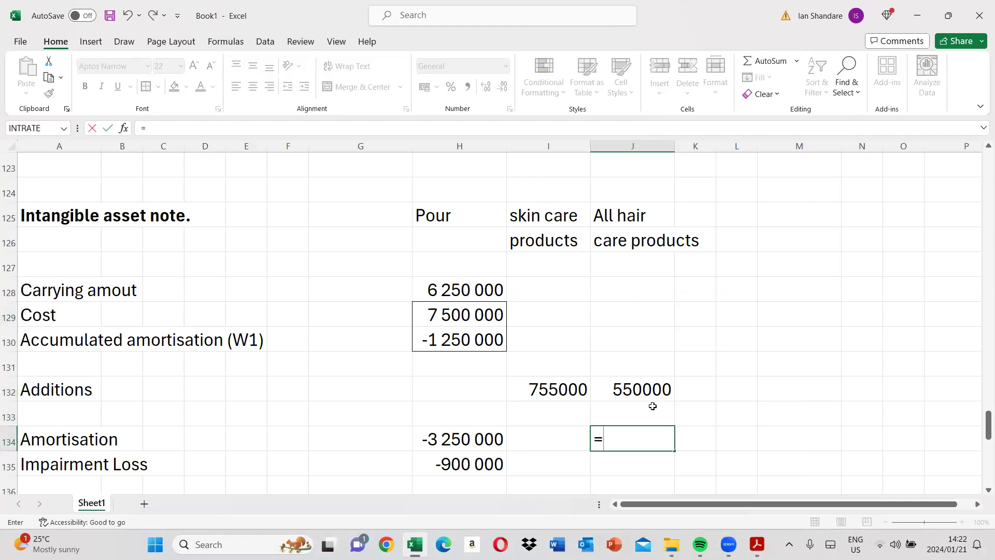
key("Escape")
key("Down")
key("Down")
key("Down")
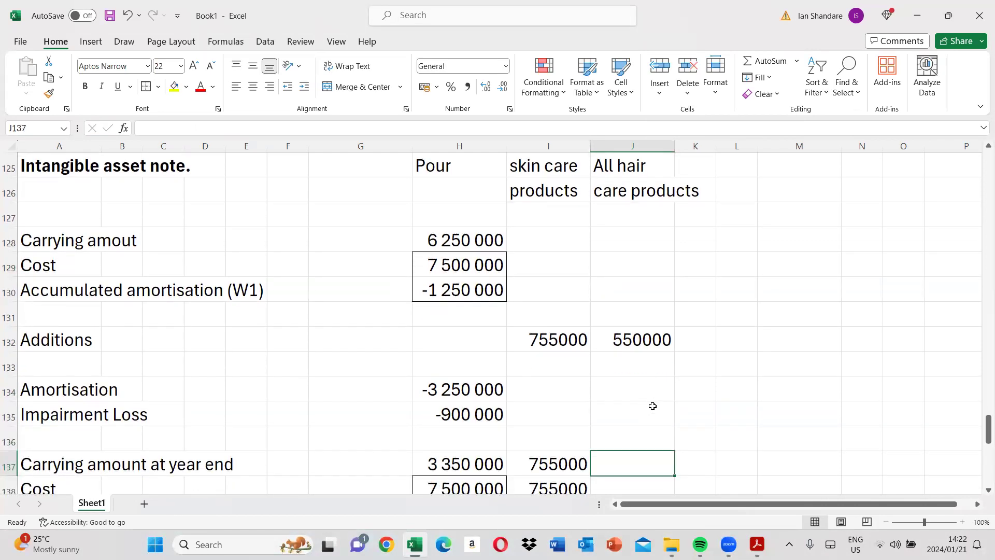
type("=")
left_click(651, 344)
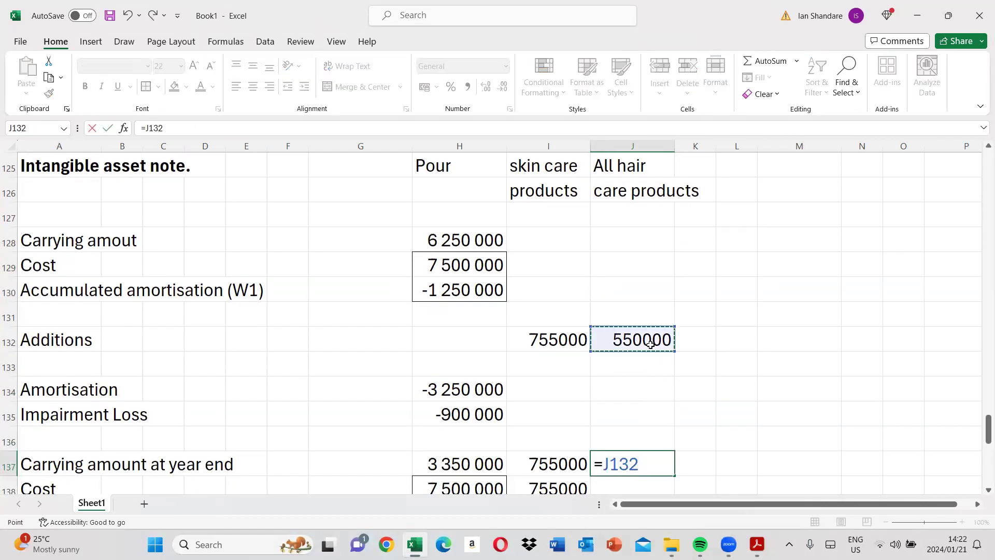
key("Return")
Link the hair care products' year-end cost in J138 to the additions in J132
type("=")
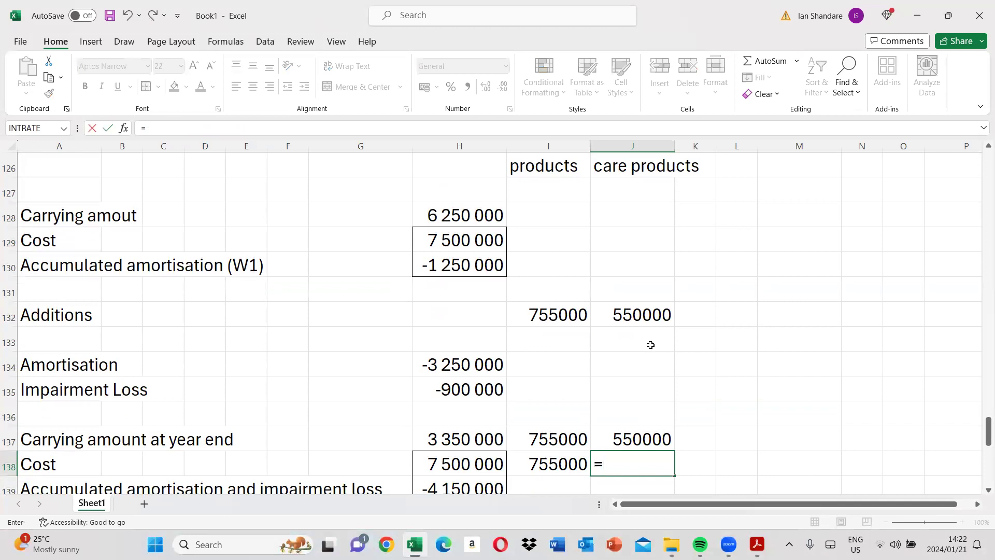
left_click(633, 317)
key("Return")
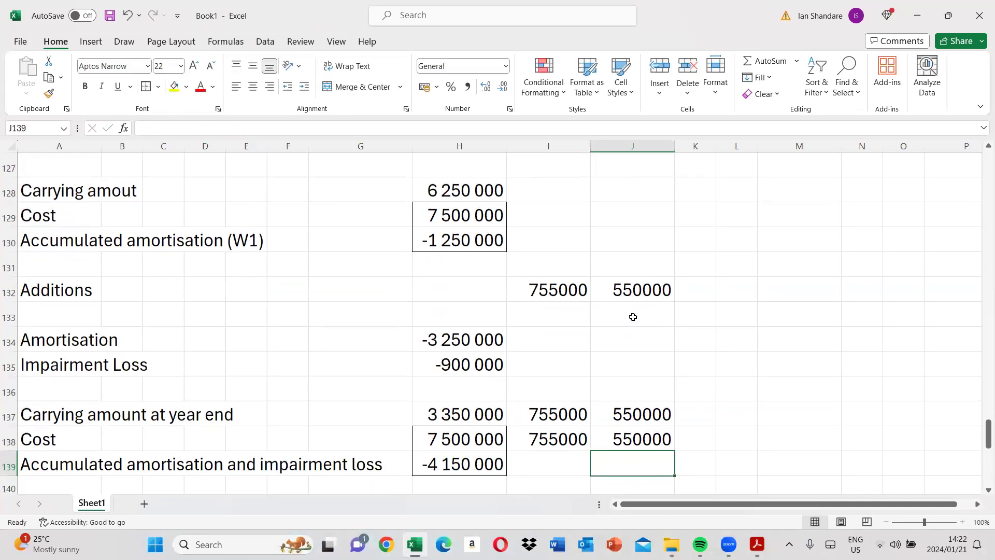
left_click(981, 489)
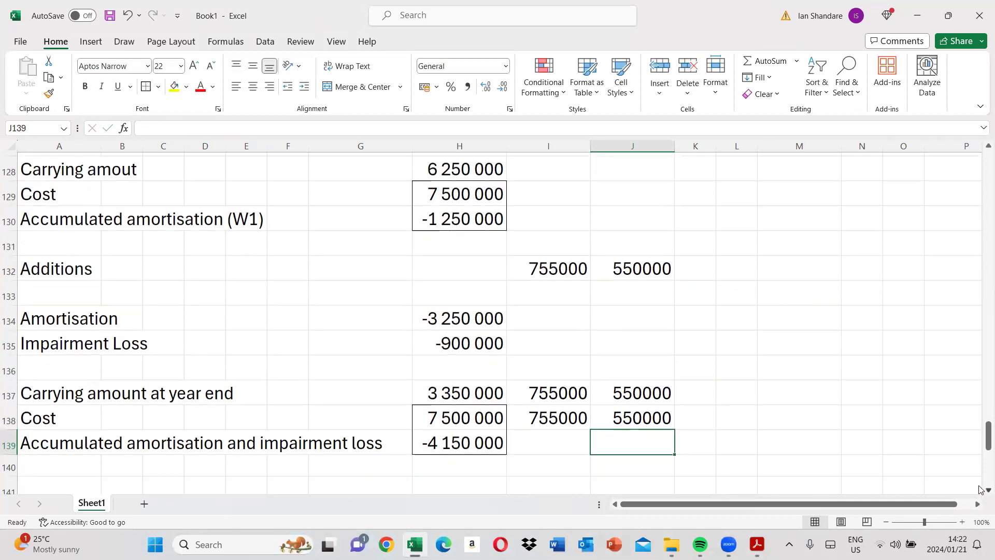
Switch to the Acrobat exam PDF and highlight "HoneyDew" before "Ltd for the year ended" in requirement (e)
left_click(757, 544)
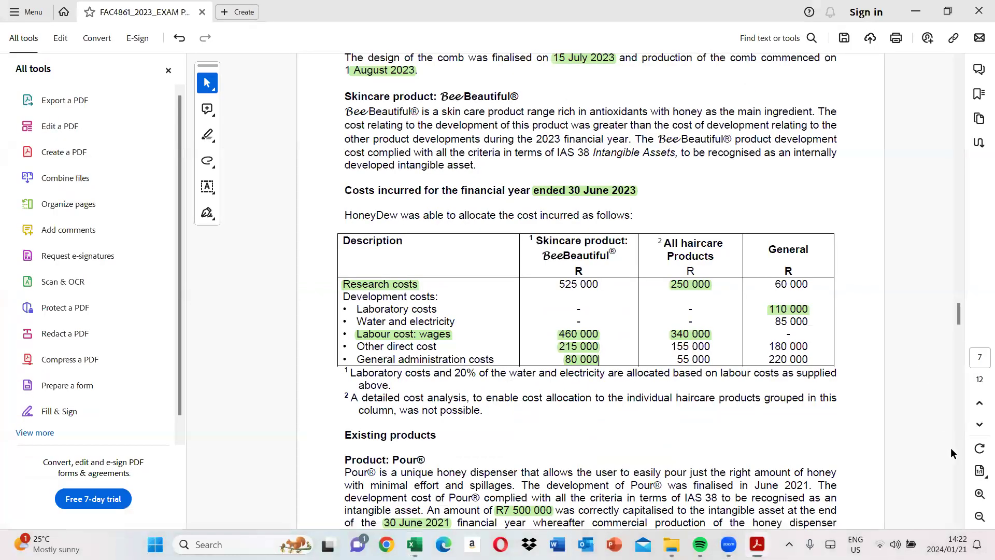
scroll(955, 453, "down", 9)
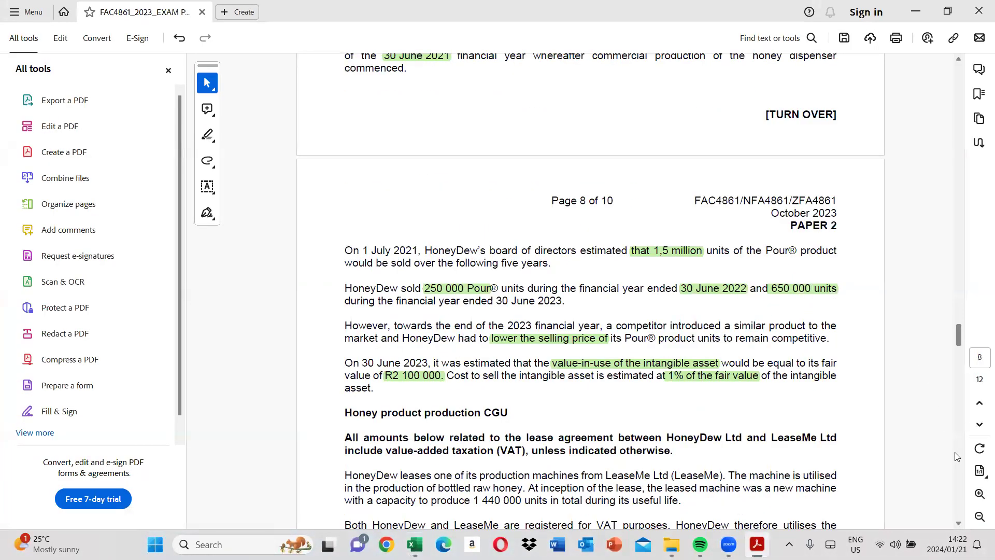
scroll(957, 456, "down", 9)
scroll(957, 456, "down", 20)
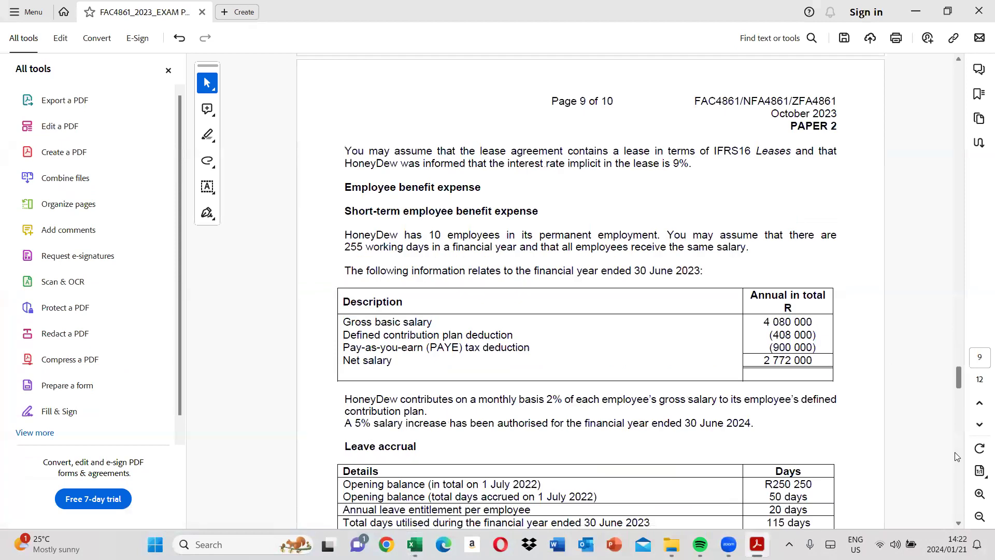
scroll(963, 478, "down", 9)
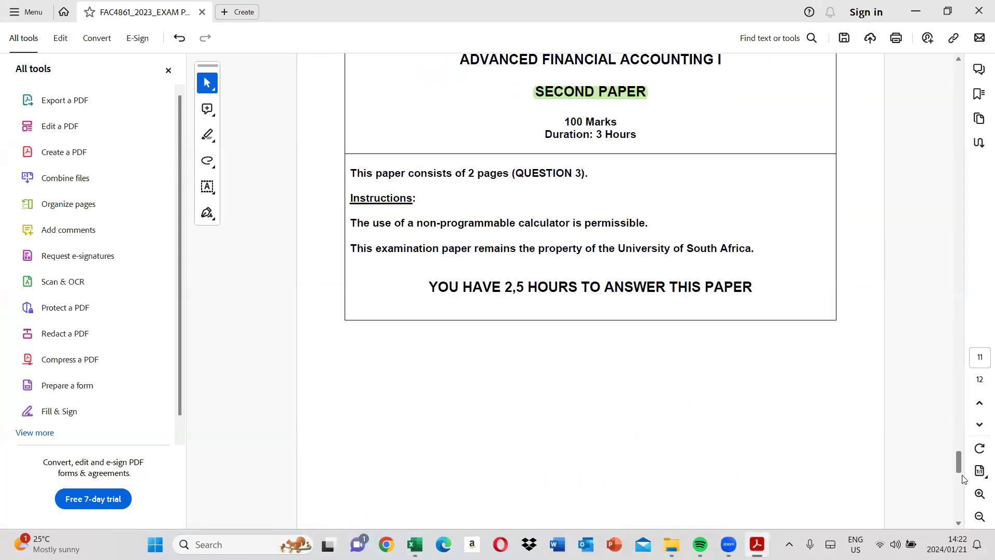
scroll(962, 509, "down", 9)
scroll(960, 507, "down", 9)
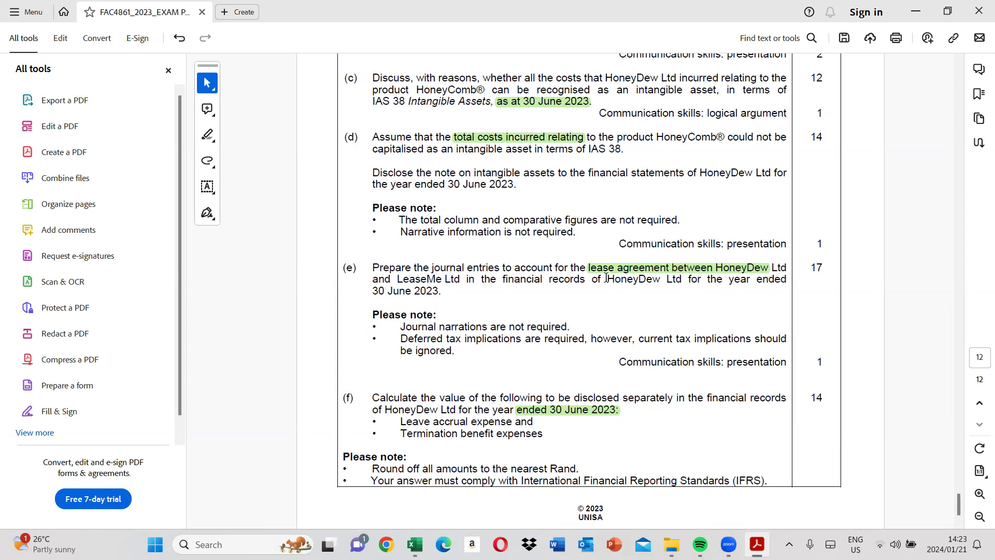
left_click_drag(607, 279, 668, 272)
left_click(711, 254)
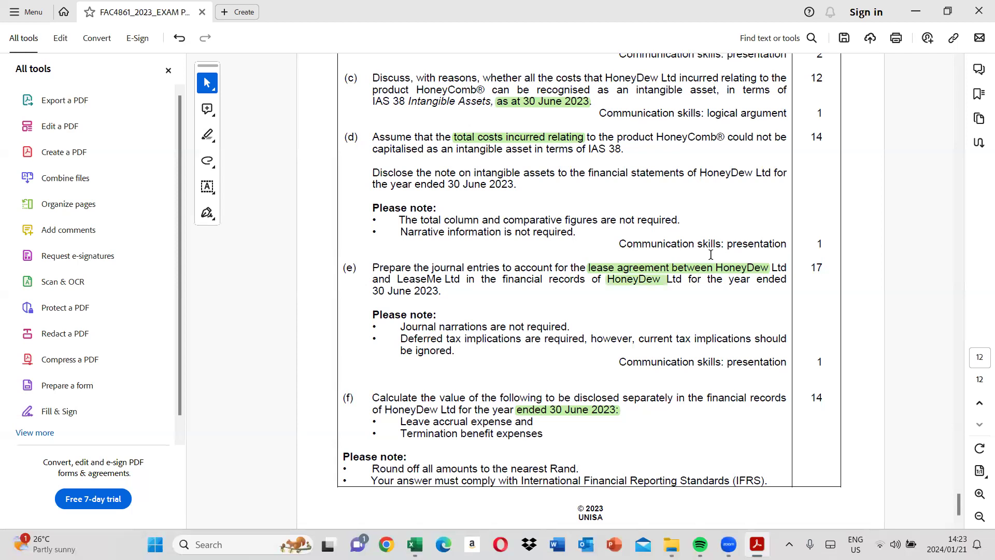
Highlight "HoneyDew" at the start of the lease paragraph under "Honey product production CGU" on page 8
left_click(959, 190)
left_click(959, 190)
left_click(959, 190)
left_click(959, 190)
left_click(959, 189)
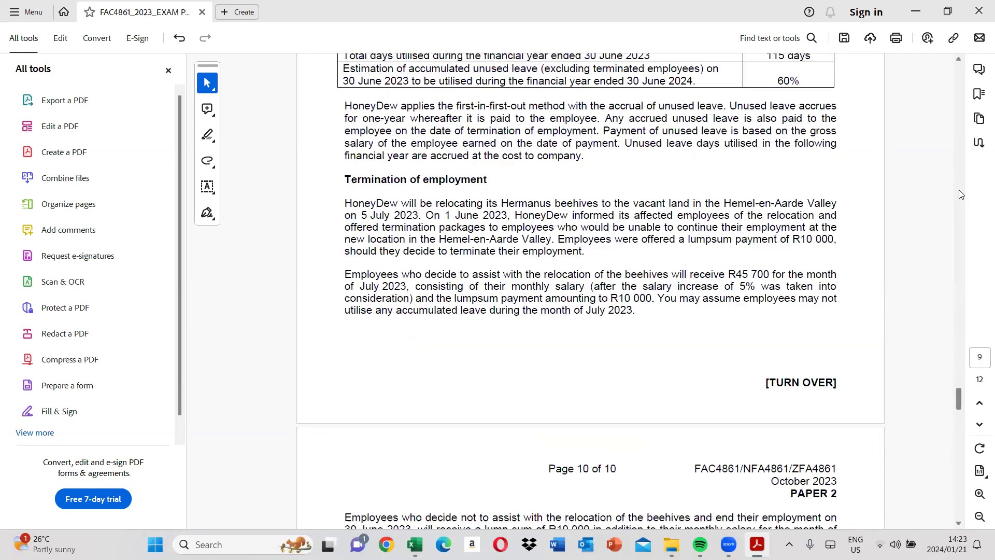
left_click(959, 190)
left_click(959, 190)
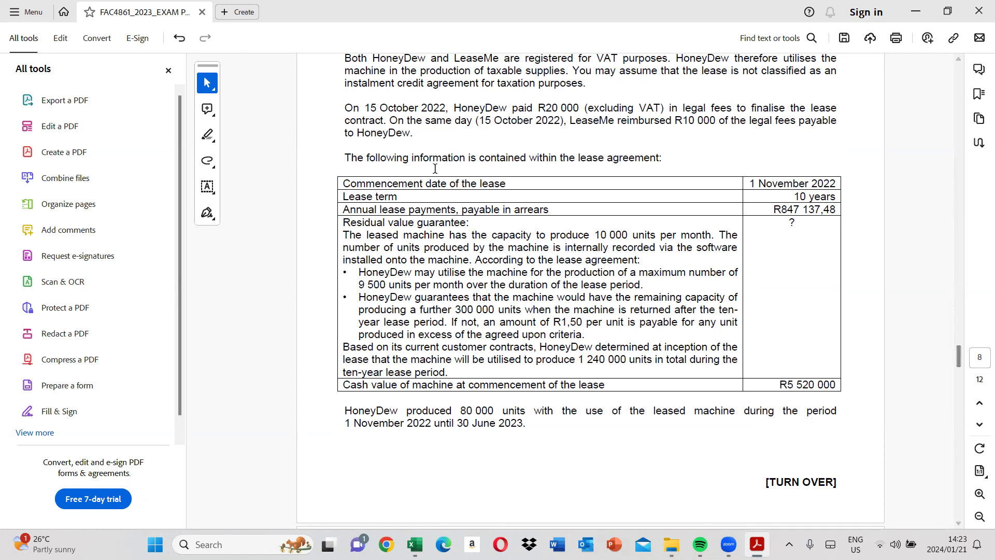
scroll(493, 171, "up", 2)
scroll(490, 131, "up", 2)
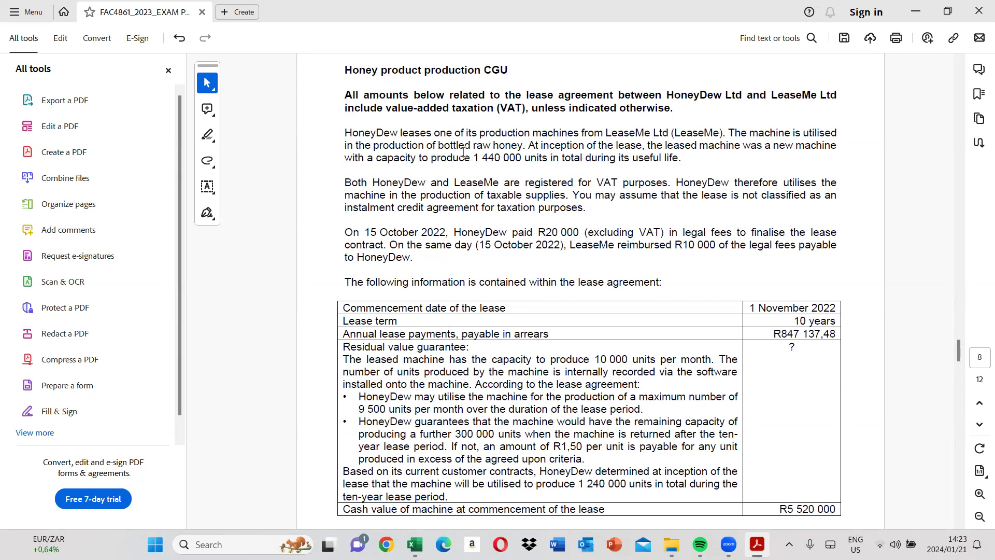
left_click_drag(345, 136, 398, 135)
left_click(438, 115)
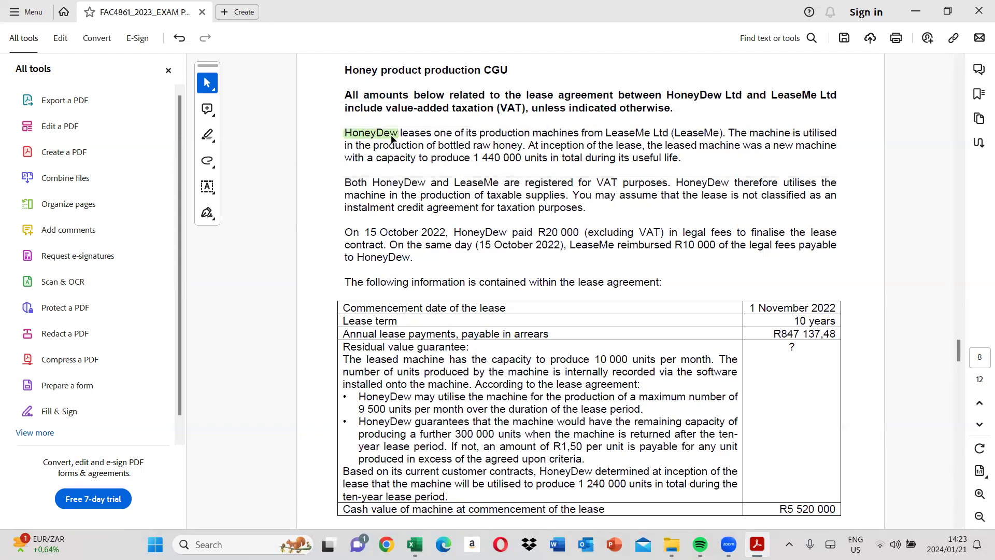
Post the comment "Lessee - tenant" on the highlighted "HoneyDew" in the lease paragraph and close the note
left_click(405, 113)
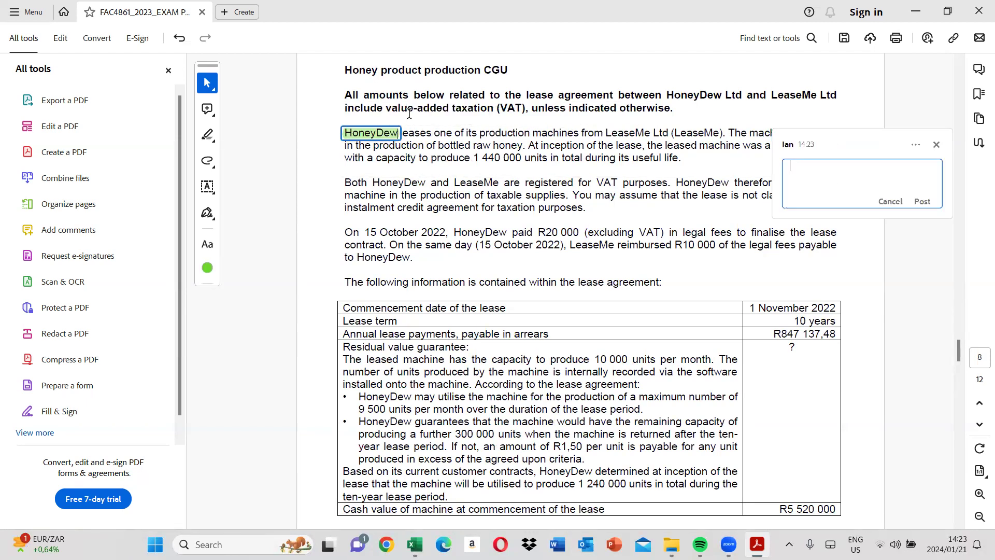
type("Lessee - tenant")
left_click(922, 201)
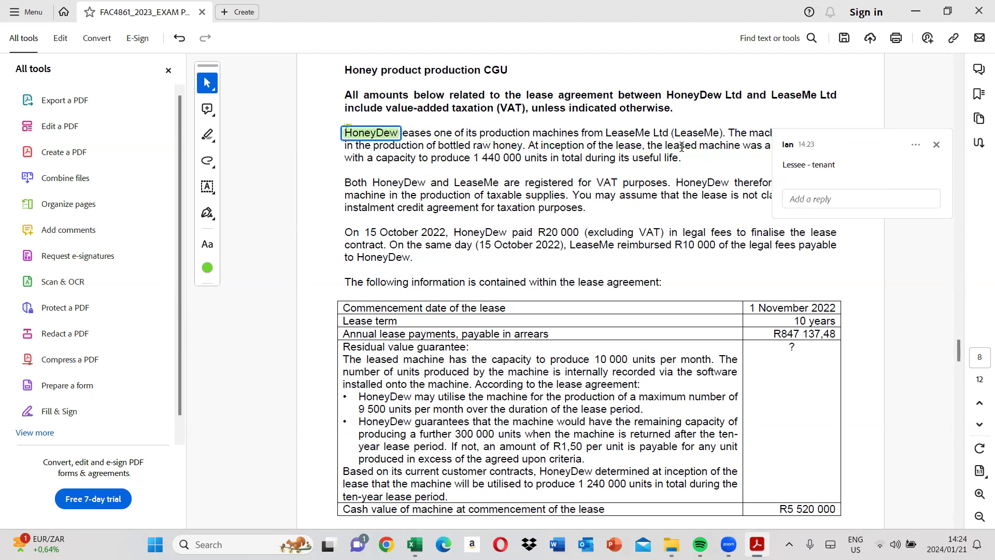
left_click(936, 145)
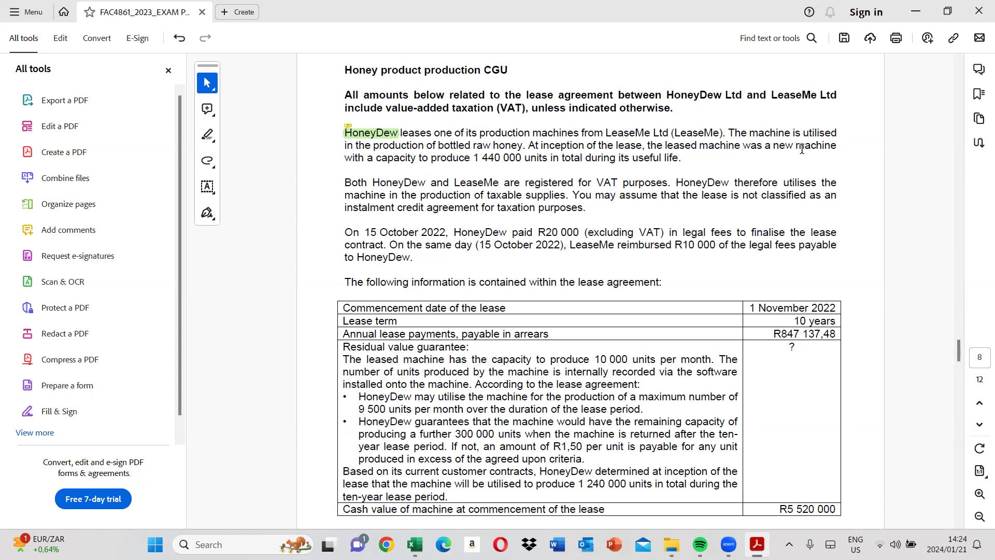
Highlight "440 000 units in" in the machine's capacity sentence, plus "15 October 2022" and "R20 000" in the legal fees paragraph
left_click_drag(477, 157, 559, 161)
left_click(596, 133)
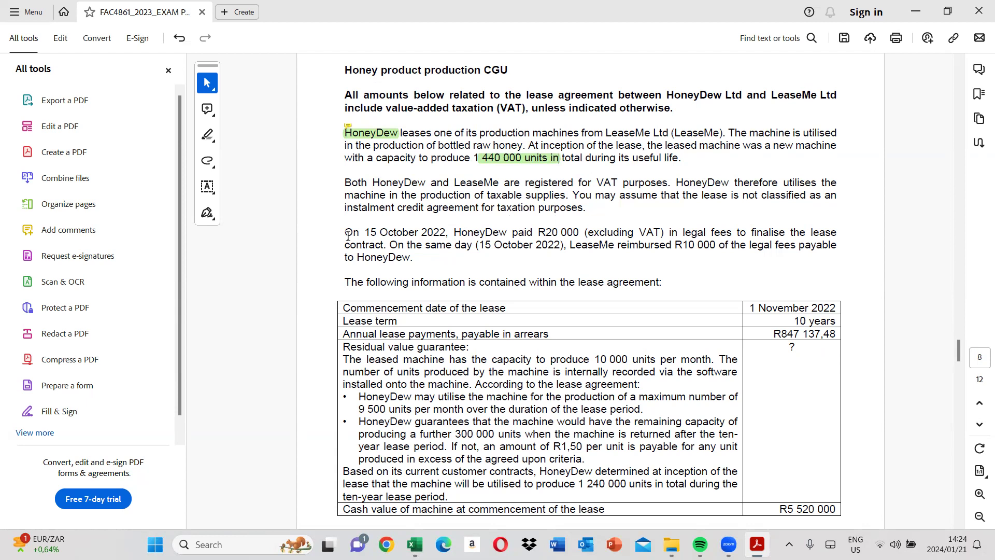
left_click_drag(365, 233, 445, 234)
left_click(471, 213)
left_click_drag(540, 232, 564, 232)
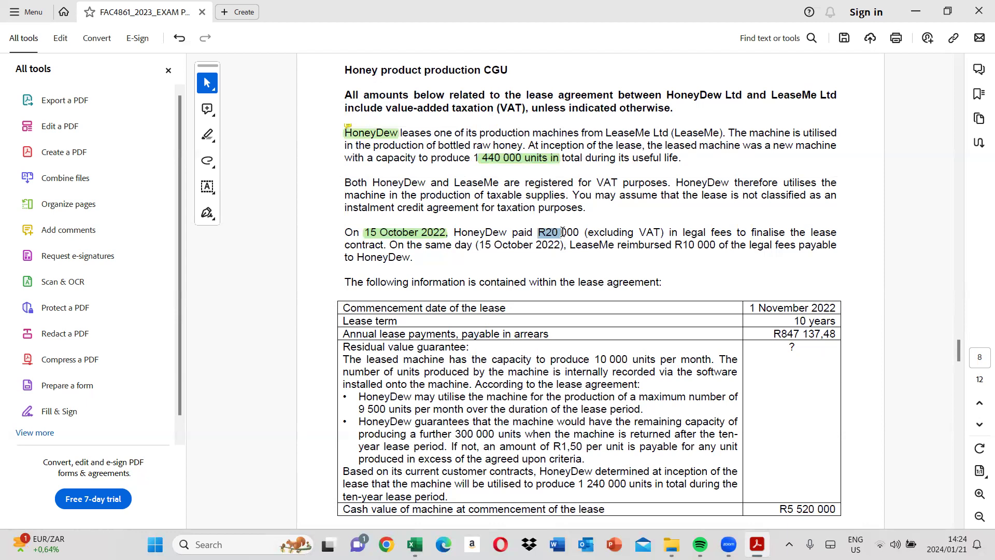
left_click_drag(589, 234, 585, 234)
left_click(624, 216)
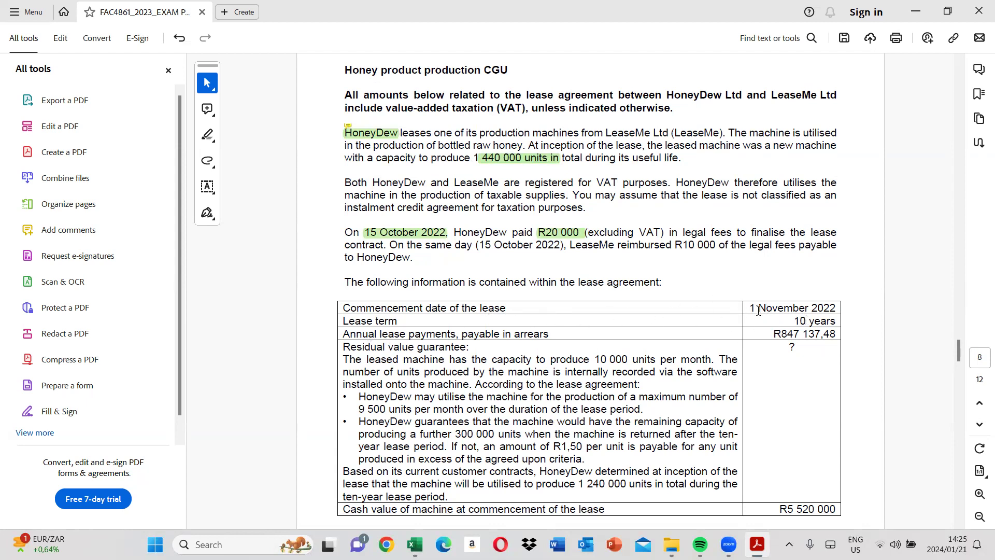
In the lease table, highlight the commencement date "1 November 2022", "10 000 units per month", "9 500 units per month" and "further 300 000 units"
left_click_drag(747, 306, 809, 306)
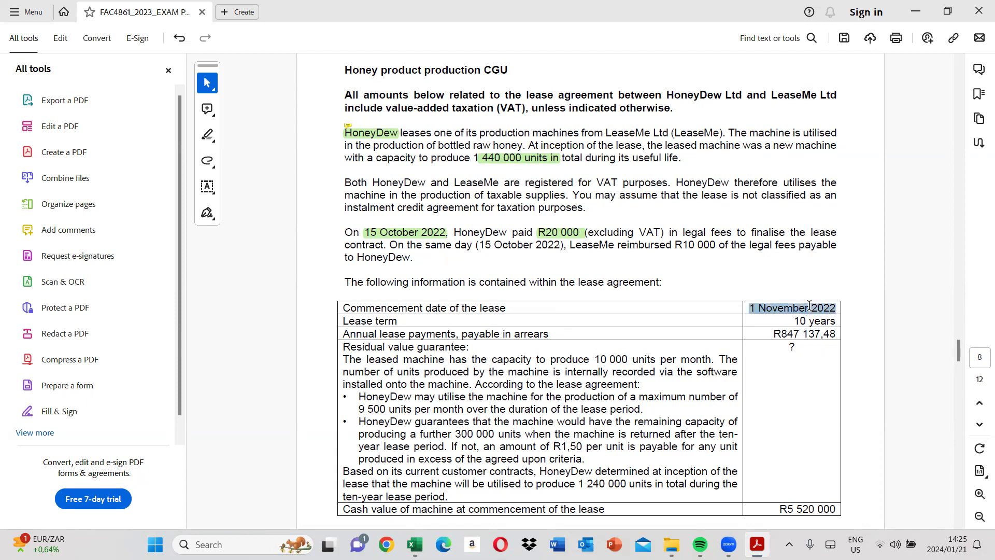
left_click(797, 289)
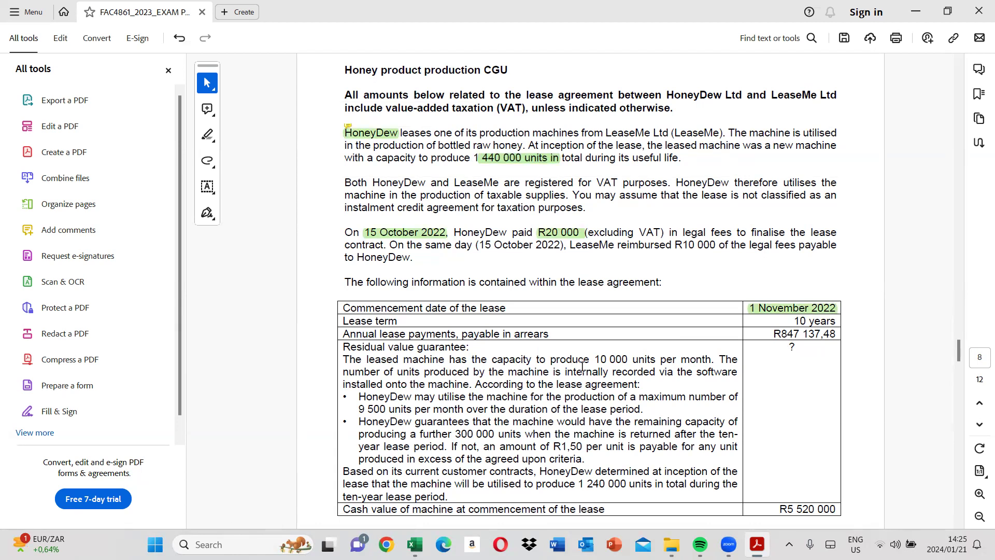
left_click_drag(594, 359, 711, 359)
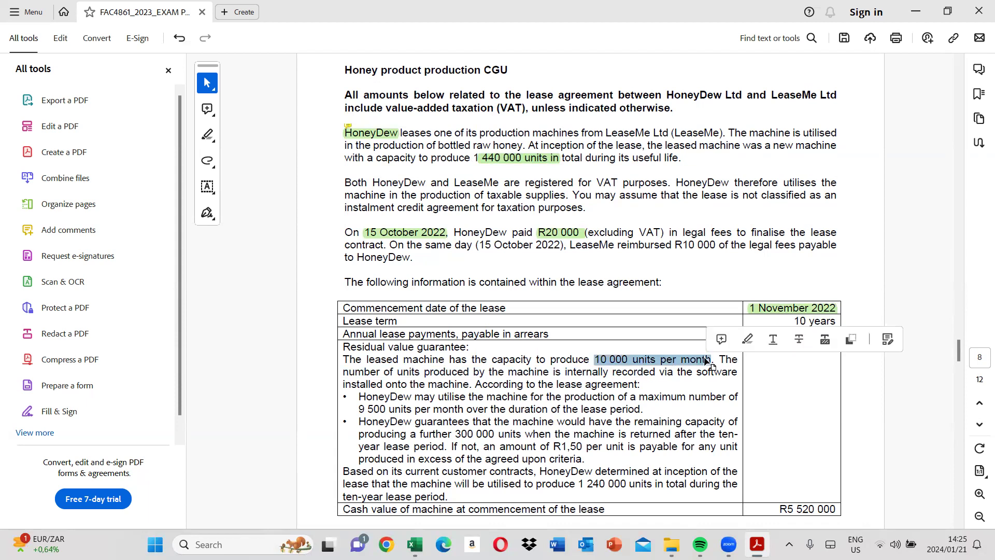
left_click(747, 340)
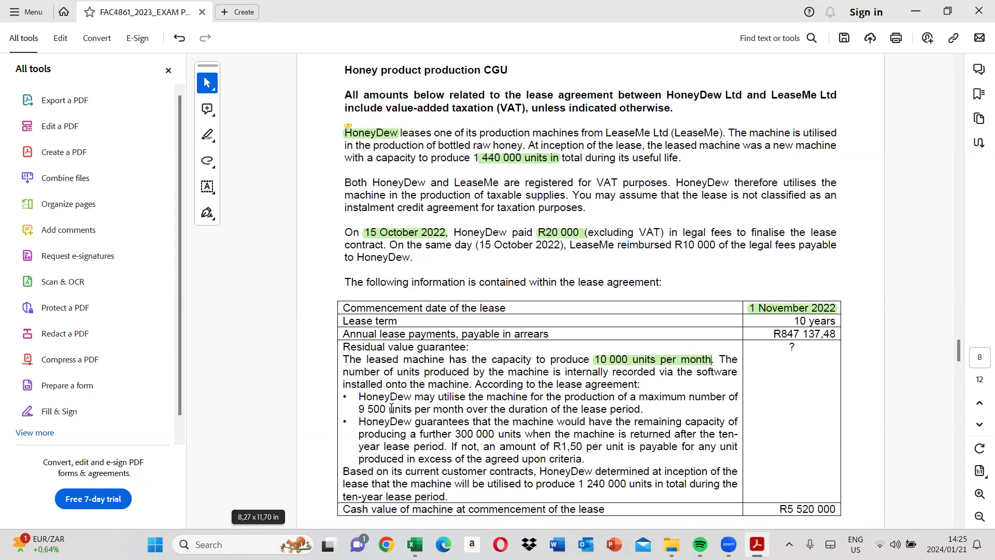
left_click_drag(359, 409, 464, 409)
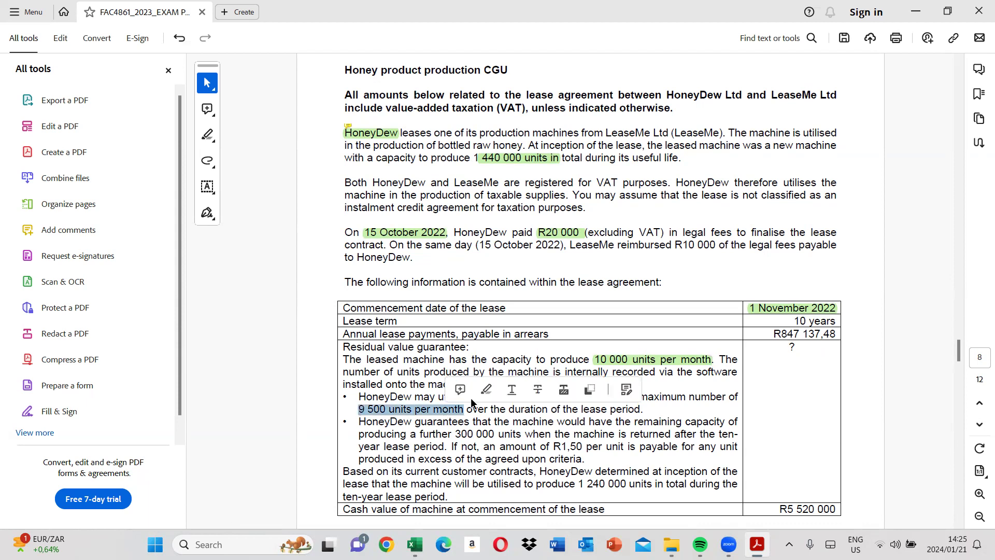
left_click(486, 390)
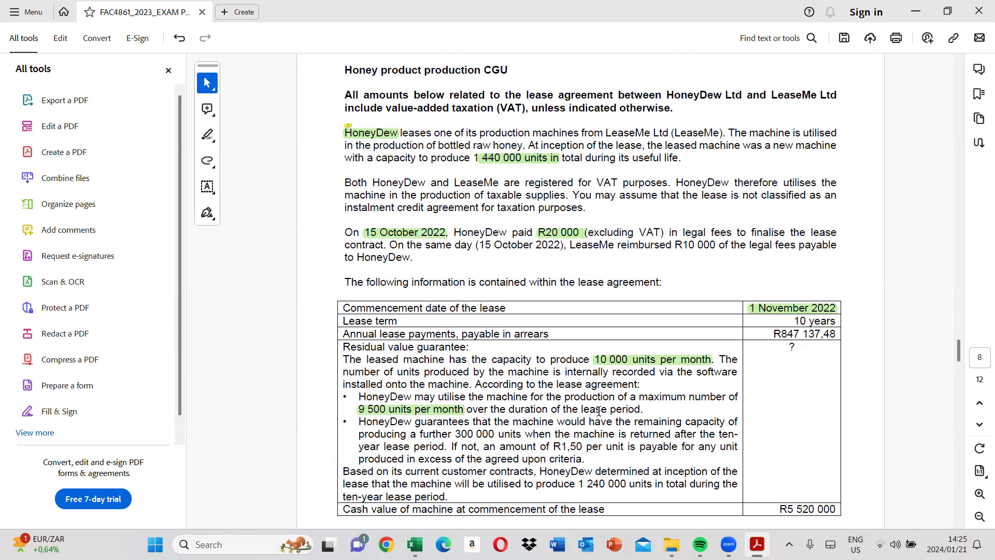
left_click_drag(419, 434, 521, 434)
left_click(544, 415)
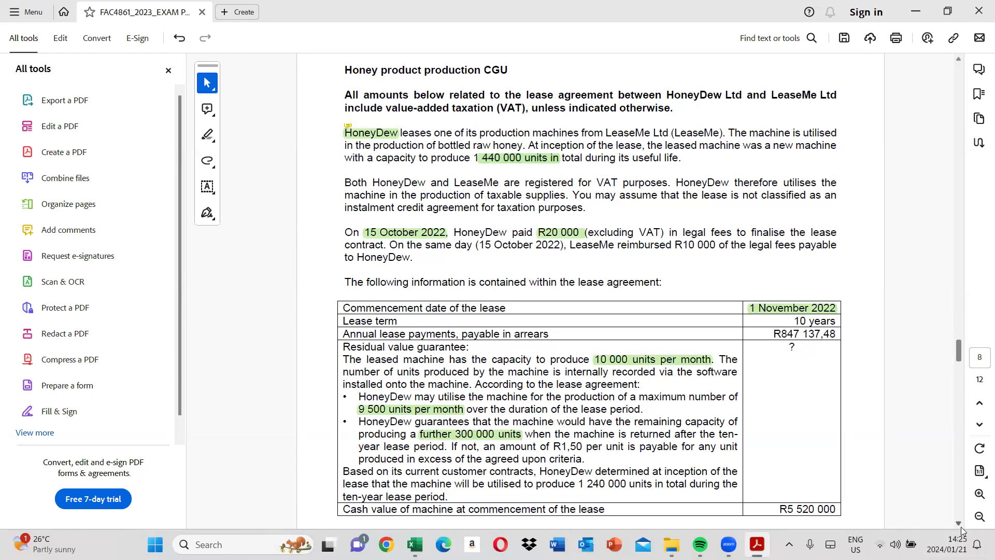
Highlight "R1,50 per unit" and "1 240 000 units in total" in the residual value guarantee text of the lease table
scroll(961, 527, "down", 3)
scroll(960, 527, "down", 3)
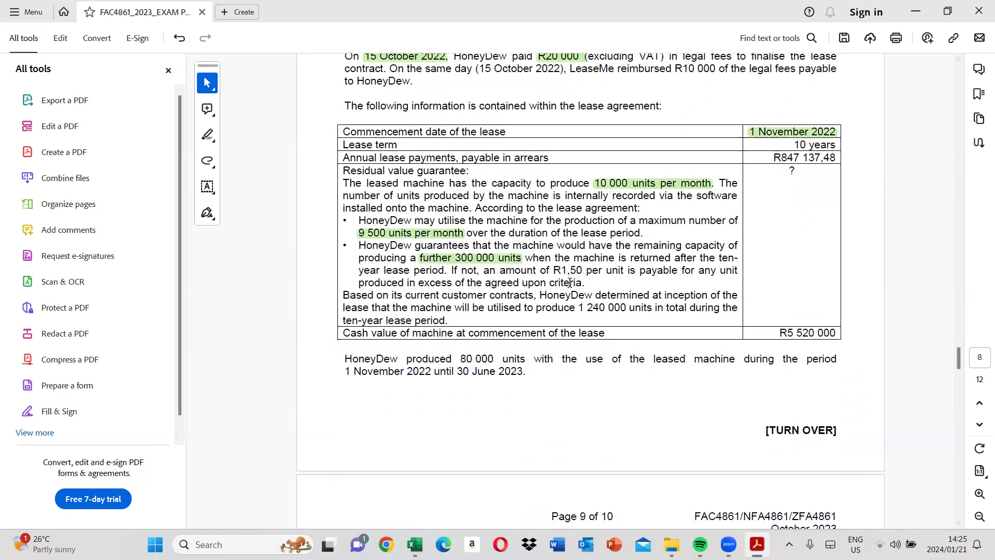
left_click_drag(555, 270, 603, 268)
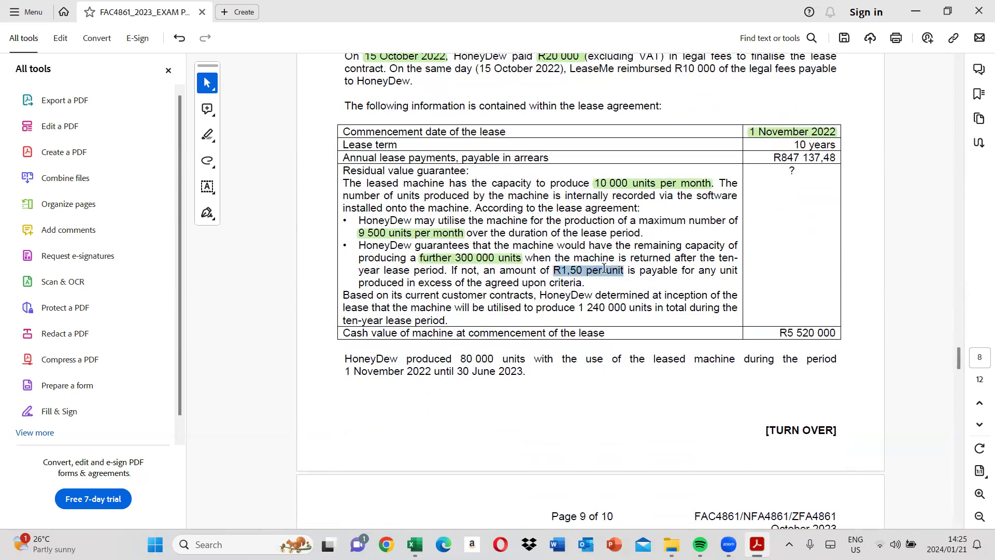
left_click(621, 251)
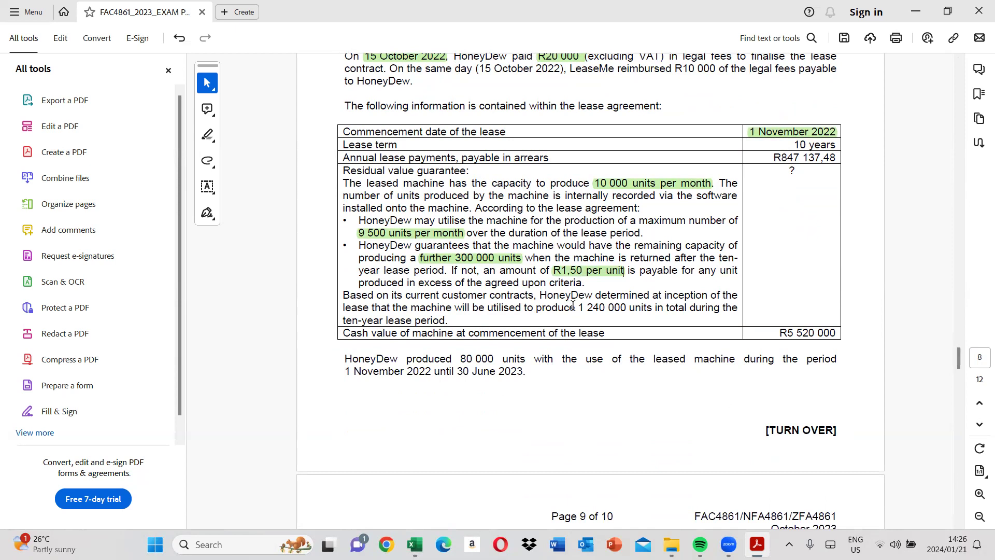
left_click_drag(577, 309, 676, 311)
left_click(693, 289)
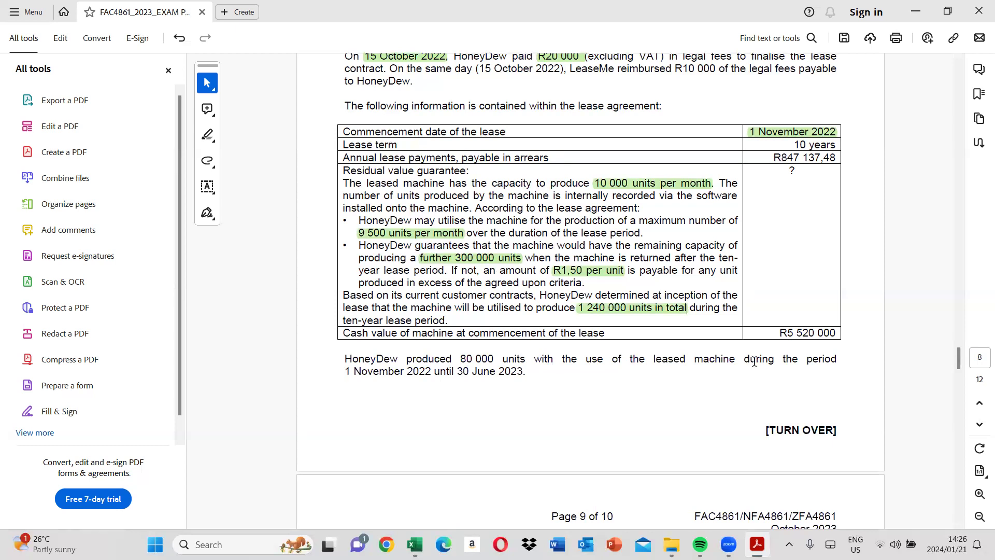
Highlight the production period "1 November 2022 until 30 June 2023" below the lease table
left_click_drag(341, 372, 524, 372)
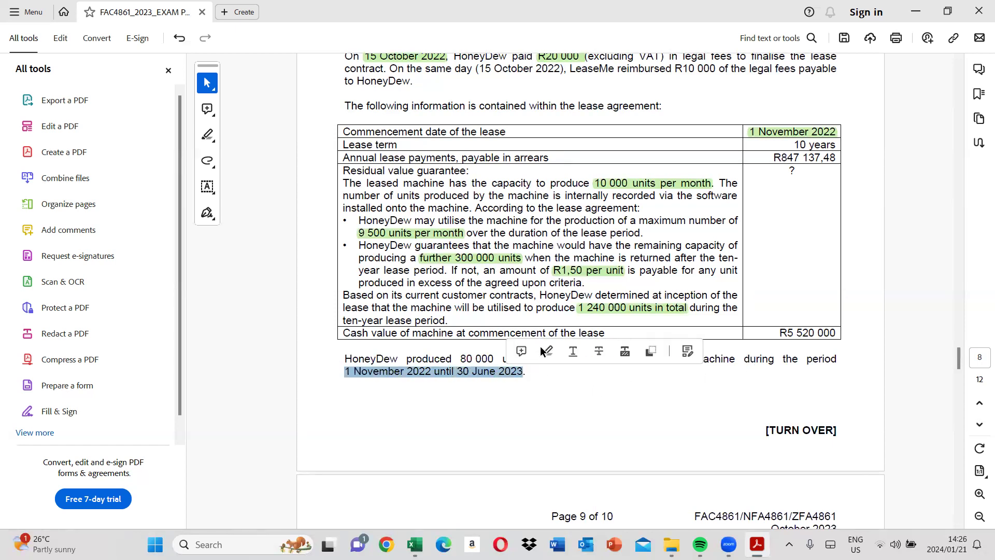
left_click(542, 350)
scroll(948, 486, "down", 7)
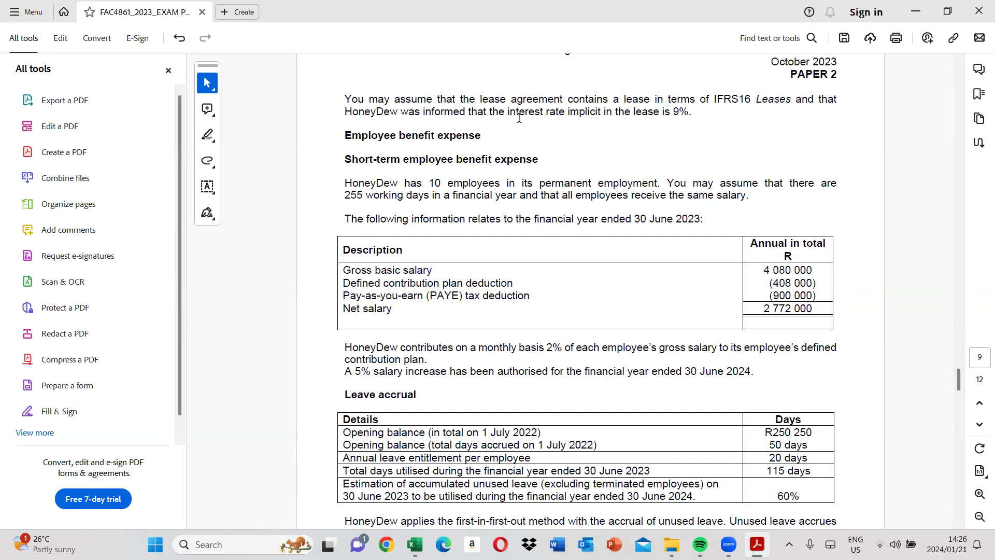
Highlight "interest rate implicit in the lease is 9%." at the start of page 9 of the exam PDF, and switch to the Excel workbook
left_click_drag(504, 113, 692, 113)
left_click(711, 99)
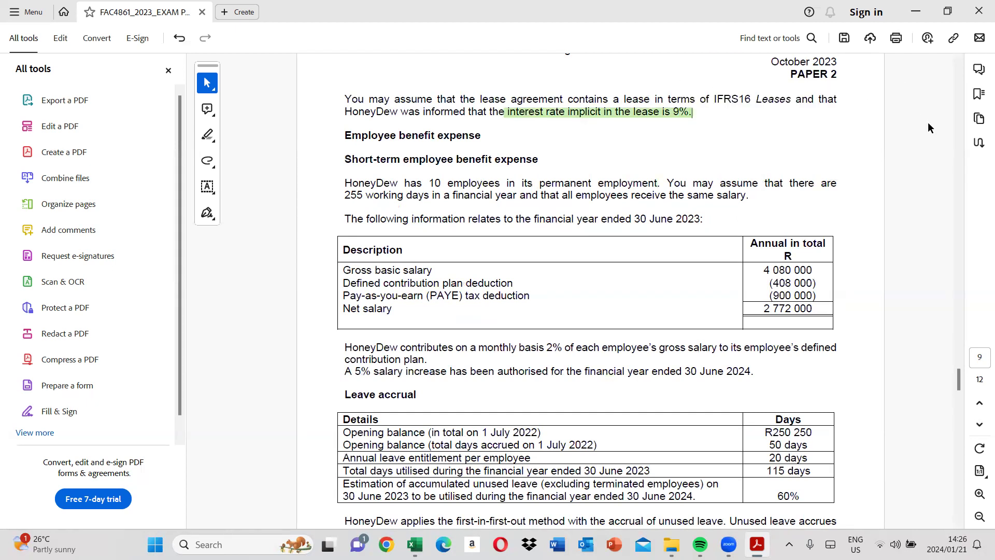
scroll(957, 101, "up", 5)
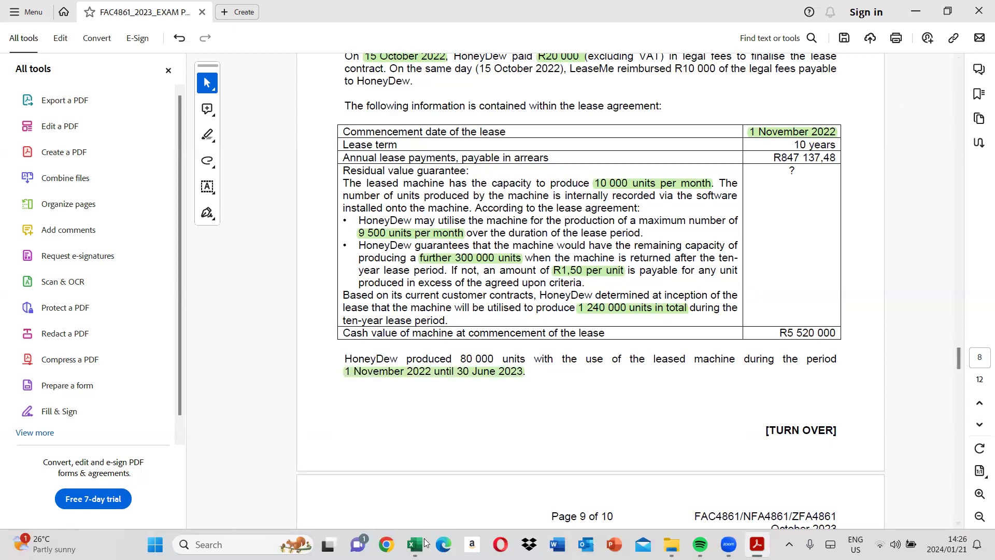
key("alt+Tab")
left_click(45, 482)
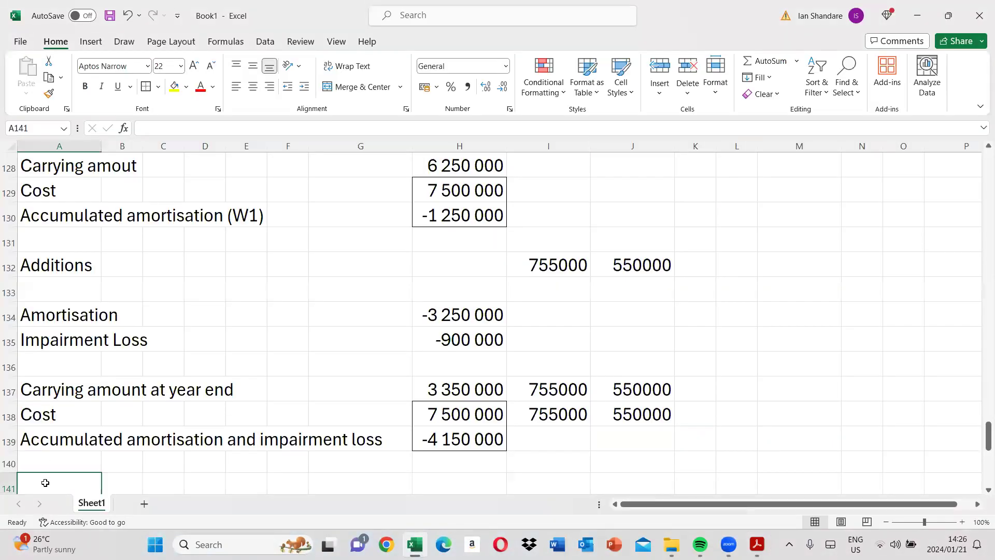
double_click(45, 483)
type("Lease.")
key("Return")
type("Honey")
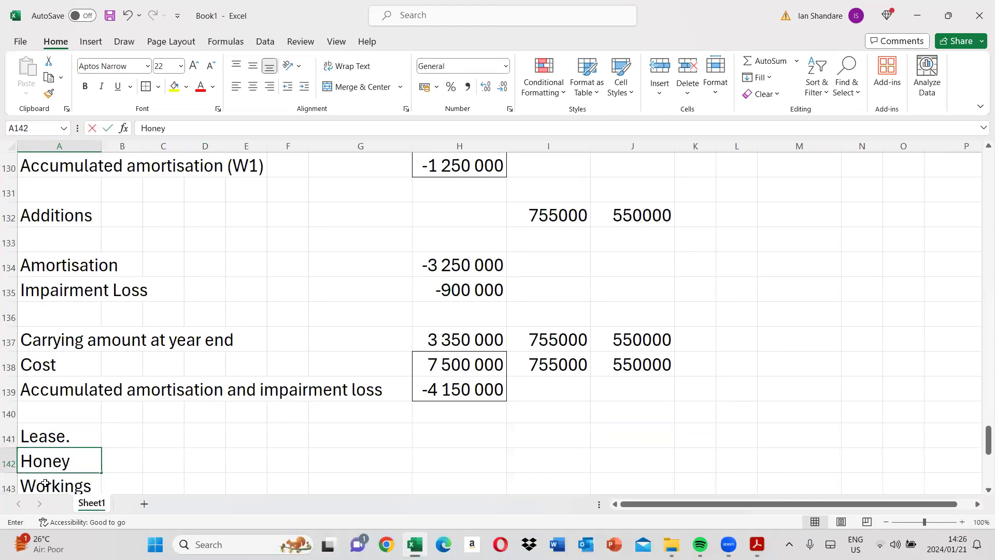
type(" Dew")
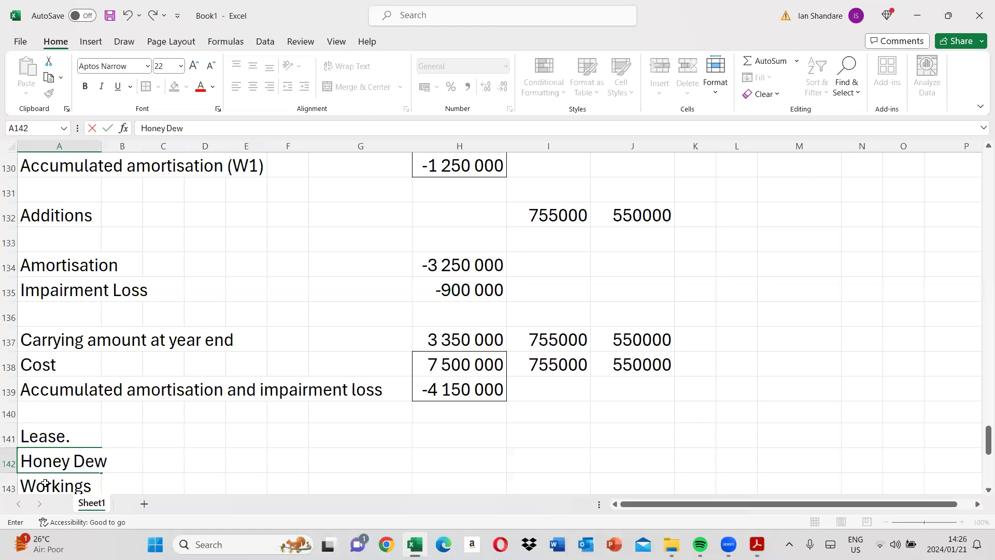
key("BackSpace")
key("BackSpace")
key("BackSpace")
key("BackSpace")
key("BackSpace")
key("BackSpace")
key("BackSpace")
key("BackSpace")
key("BackSpace")
key("Up")
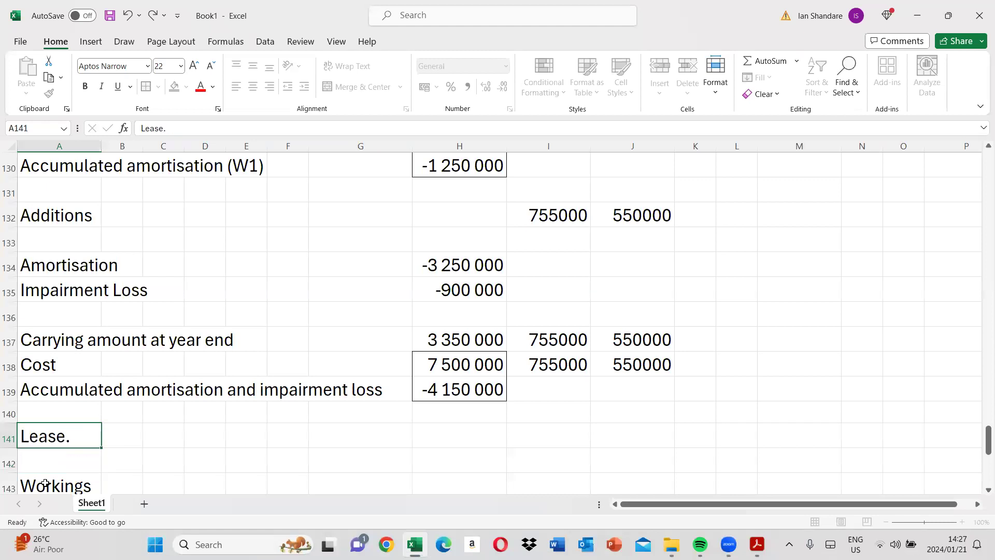
key("BackSpace")
key("Return")
Enter the heading "Lease - Honey Dew is Lessee." in cell A158, below the impairment workings
key("Down")
key("Down")
key("Down")
key("Down")
key("Down")
key("Down")
key("Down")
key("Down")
key("Down")
key("Down")
key("Down")
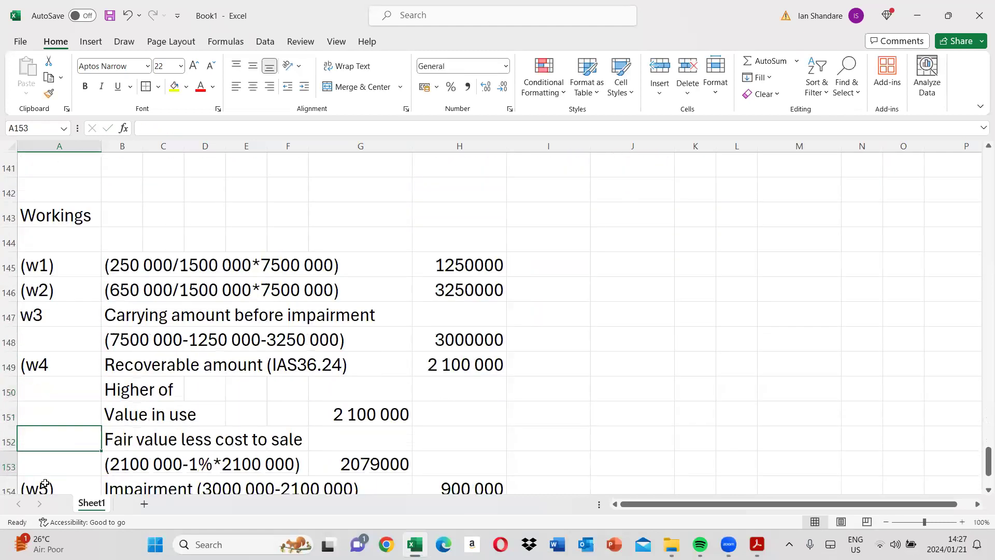
key("Down")
key("Down")
key("Down")
key("Down")
key("Down")
key("Down")
key("Down")
key("Down")
key("Down")
key("Down")
key("Down")
key("Up")
key("Up")
key("Up")
key("Up")
key("Up")
key("Up")
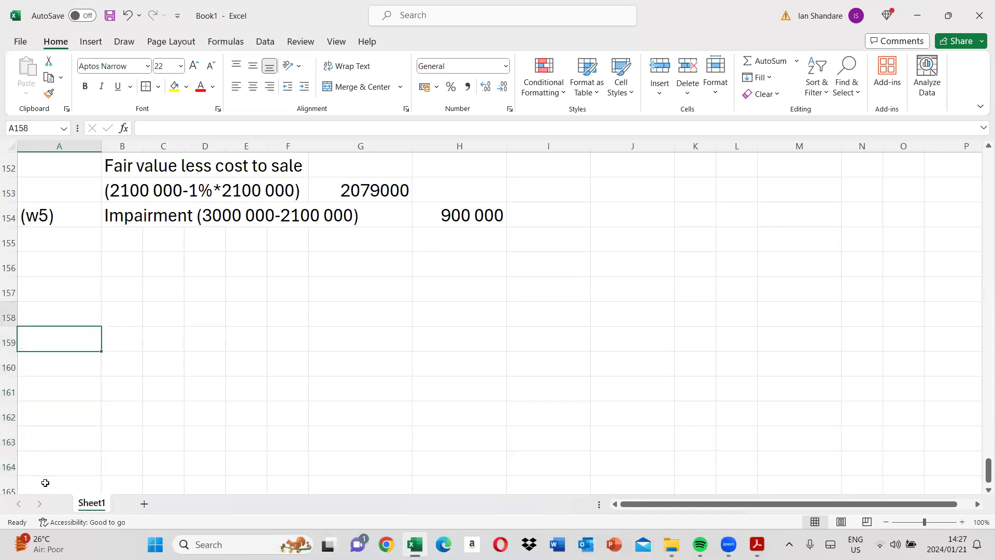
type("Lease")
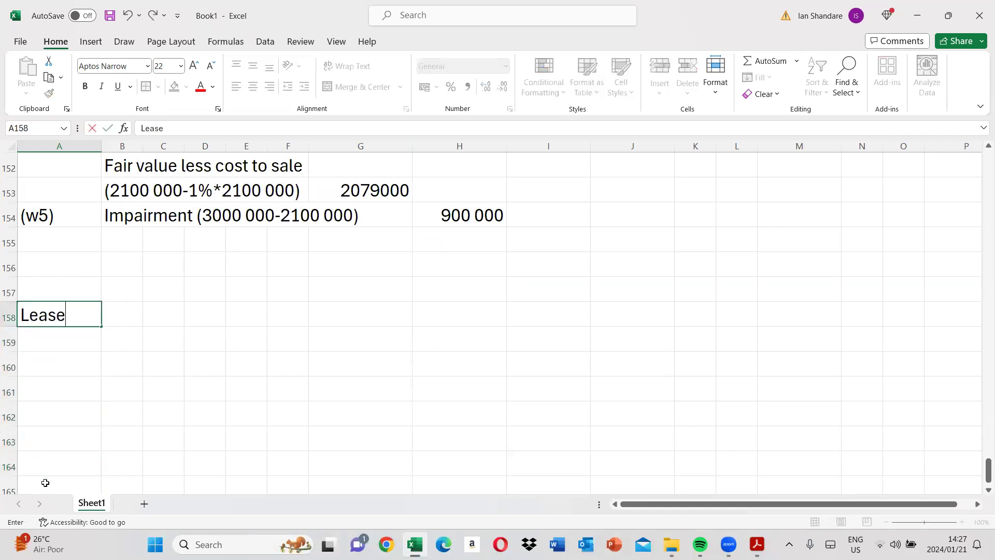
type(" - Honey Dew ")
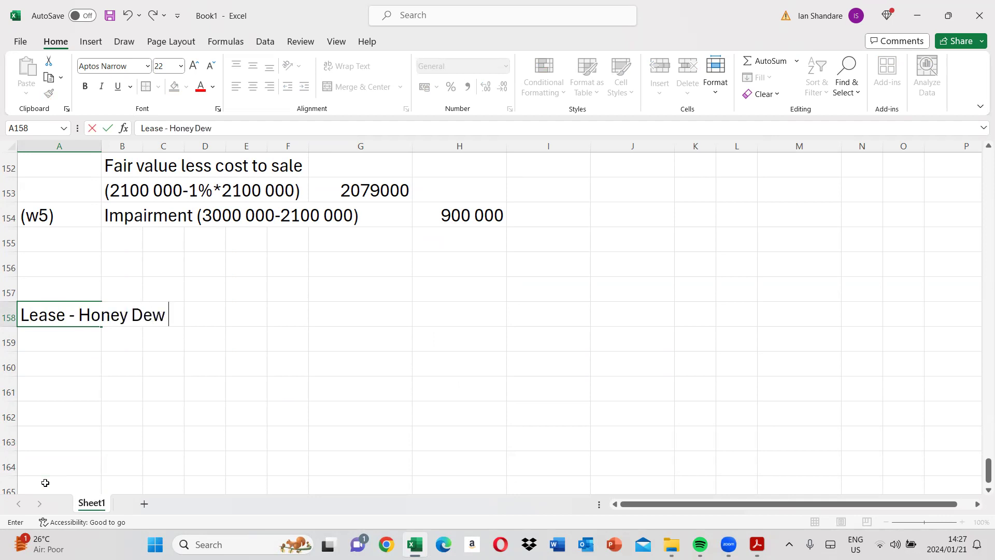
type("is Lessee.")
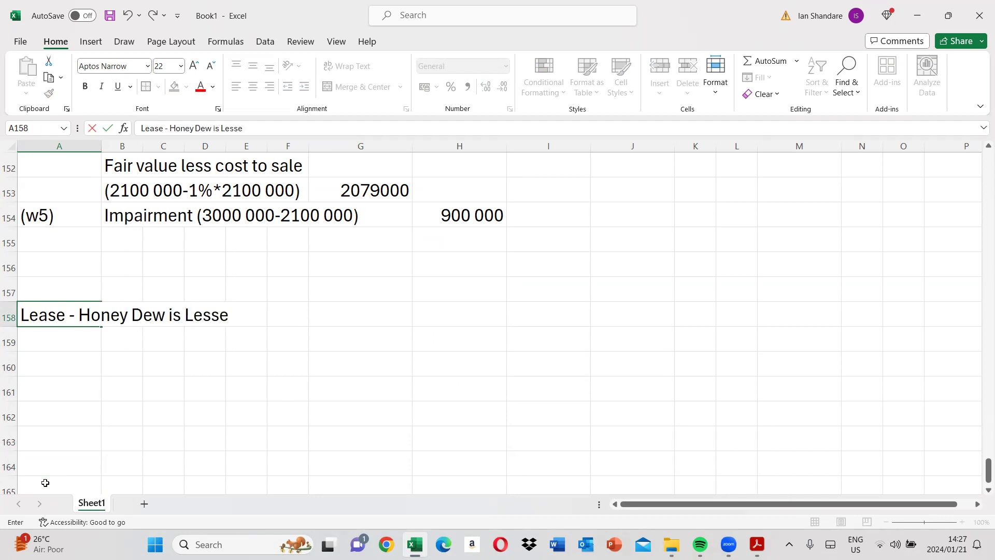
key("Return")
key("Return")
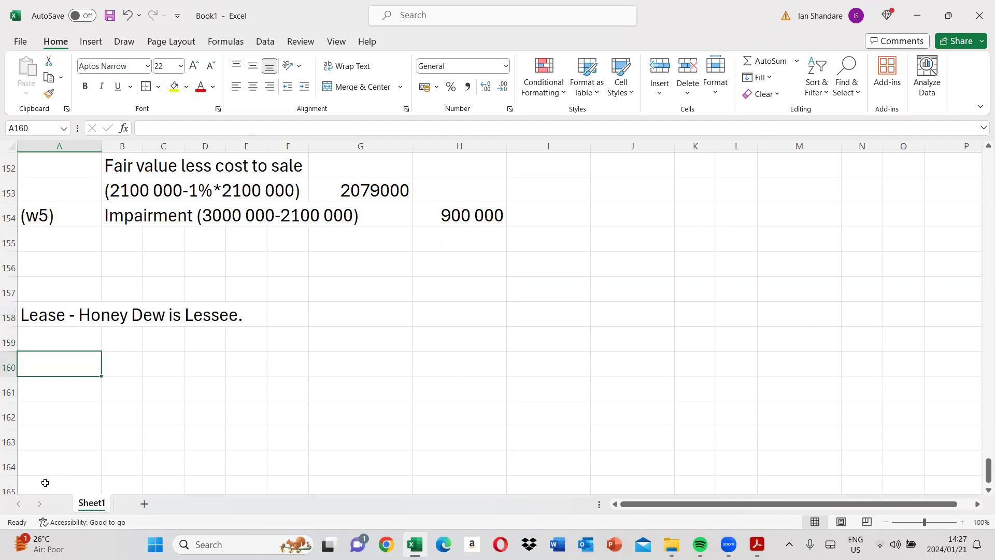
Enter the subheading "Right of use of asset." in cell A160
key("Up")
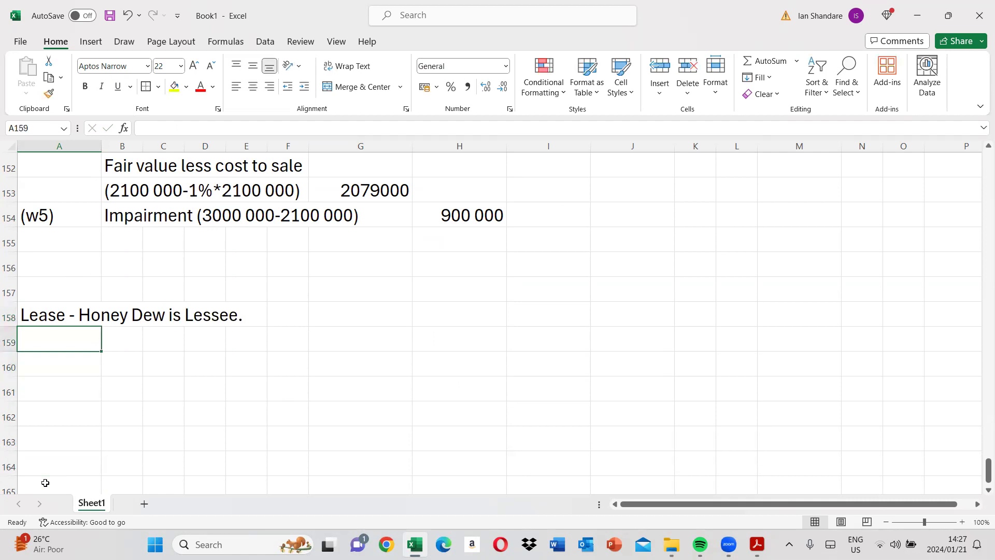
key("Down")
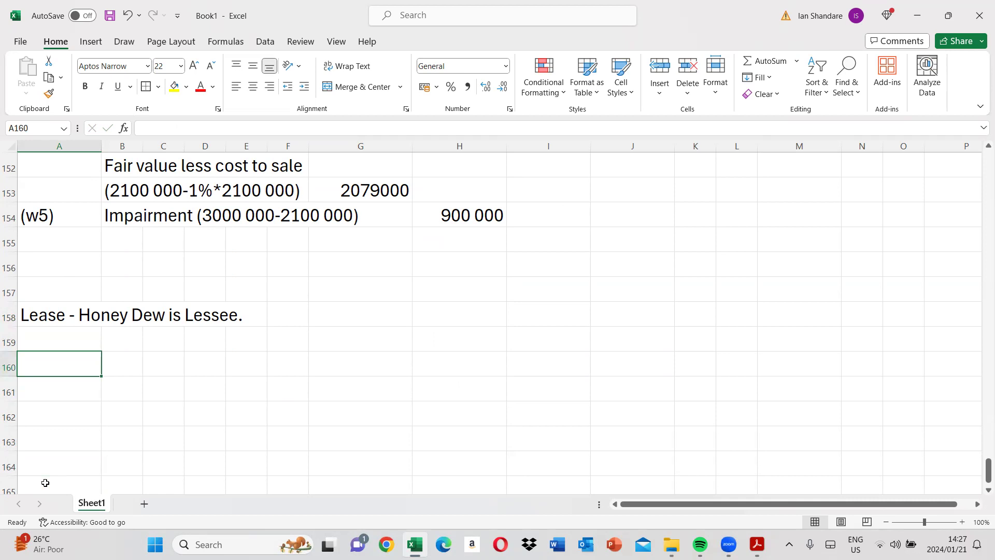
type("Righ")
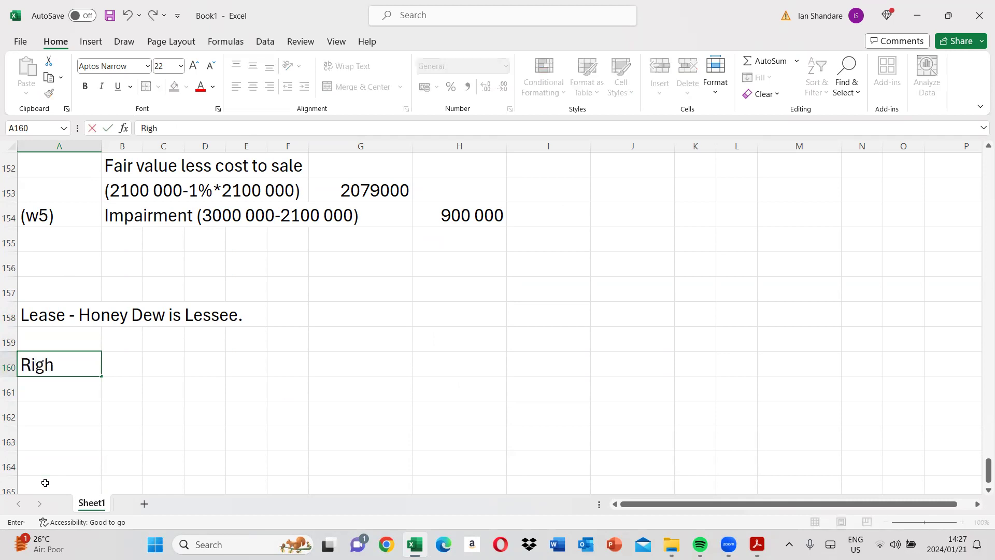
type("t of use")
type(" of asset")
type("/")
key("Return")
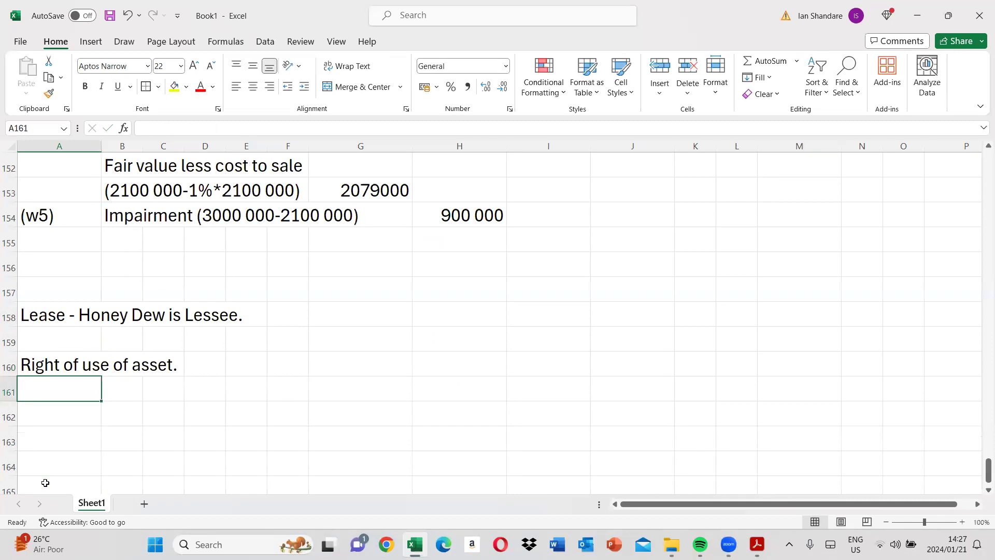
Enter the label "Step1 Implicit interest rate" in cell A161
type("Steo ")
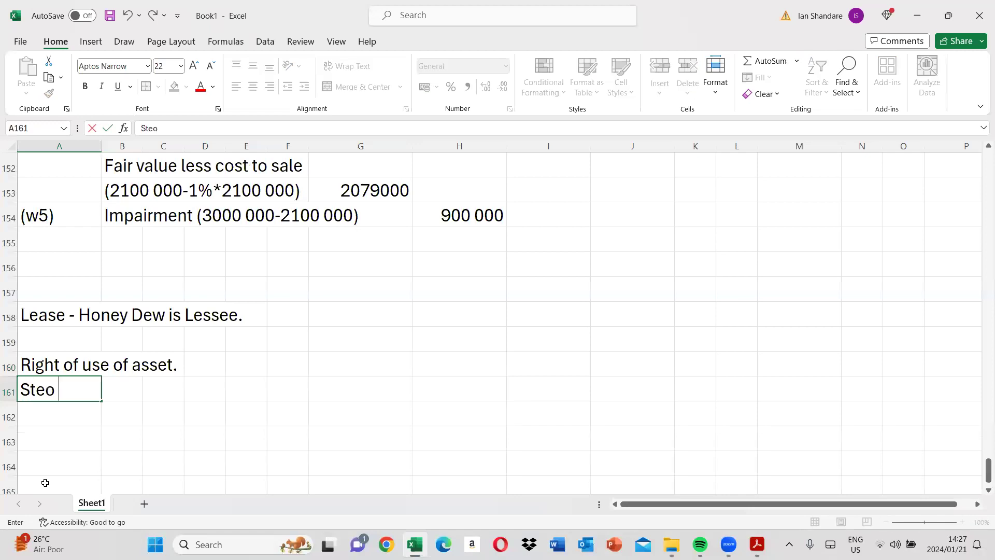
key("BackSpace")
key("BackSpace")
type("p1 Implic")
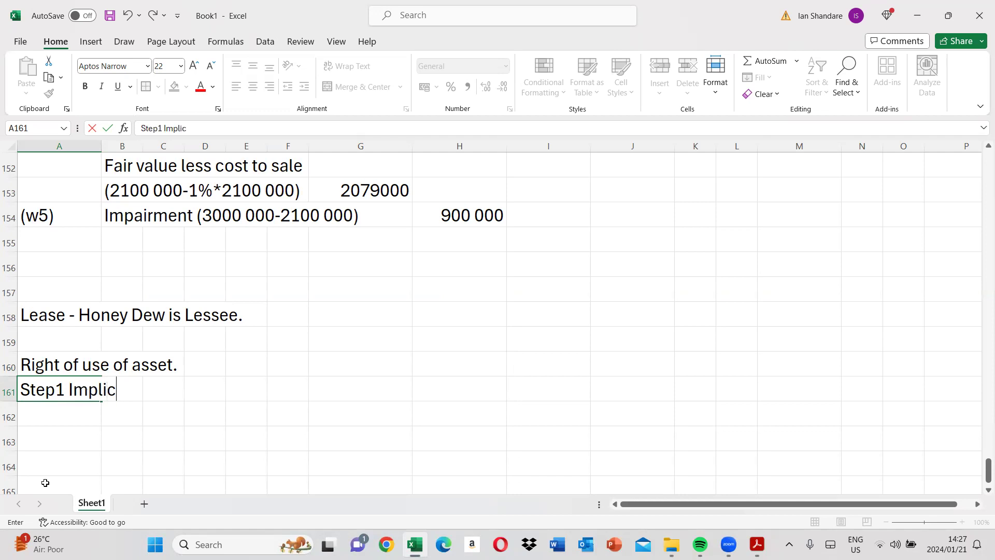
type("it interesr")
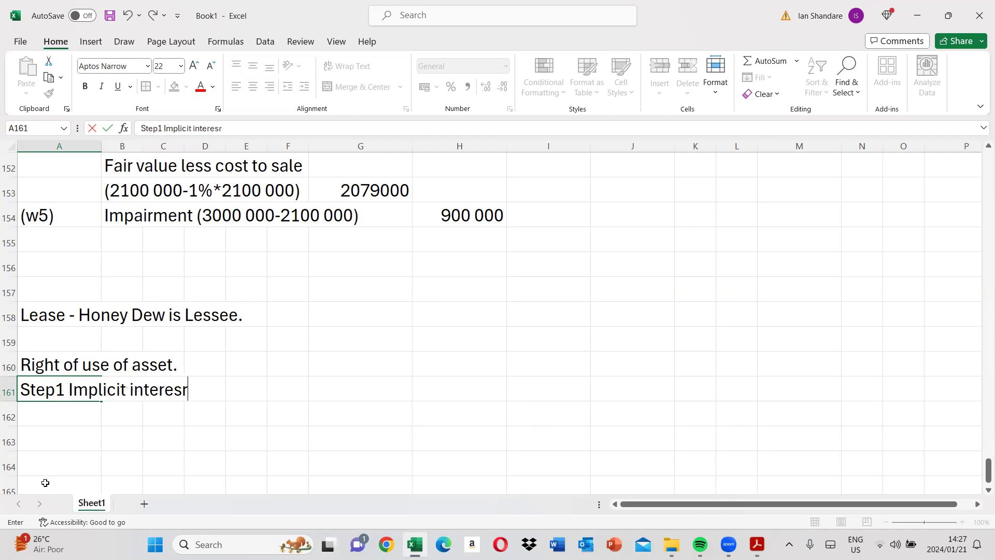
type("t rate")
Check the lease's implicit interest rate in the exam PDF, and enter 9% in cell G161 of the Excel sheet
key("Right")
key("Right")
key("Right")
key("Right")
key("Right")
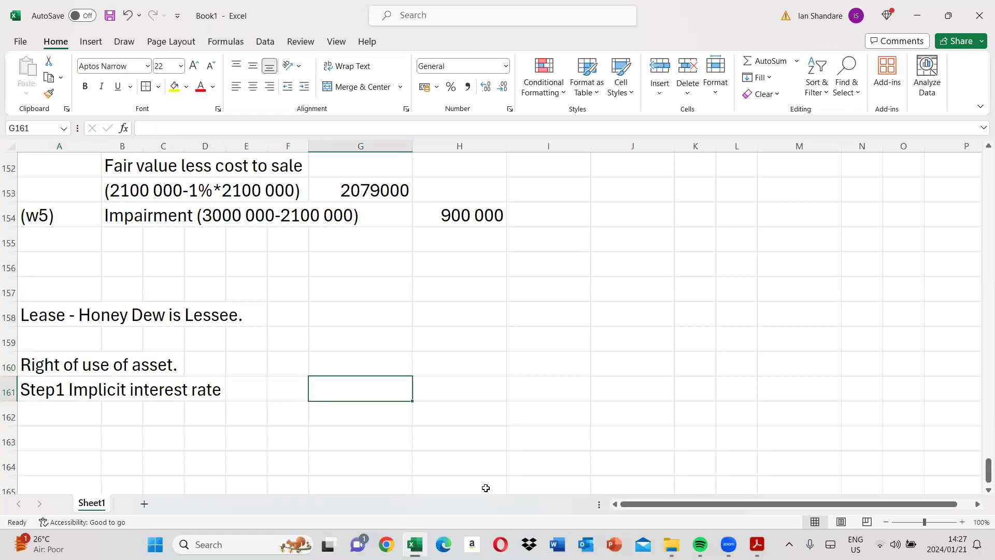
left_click(757, 544)
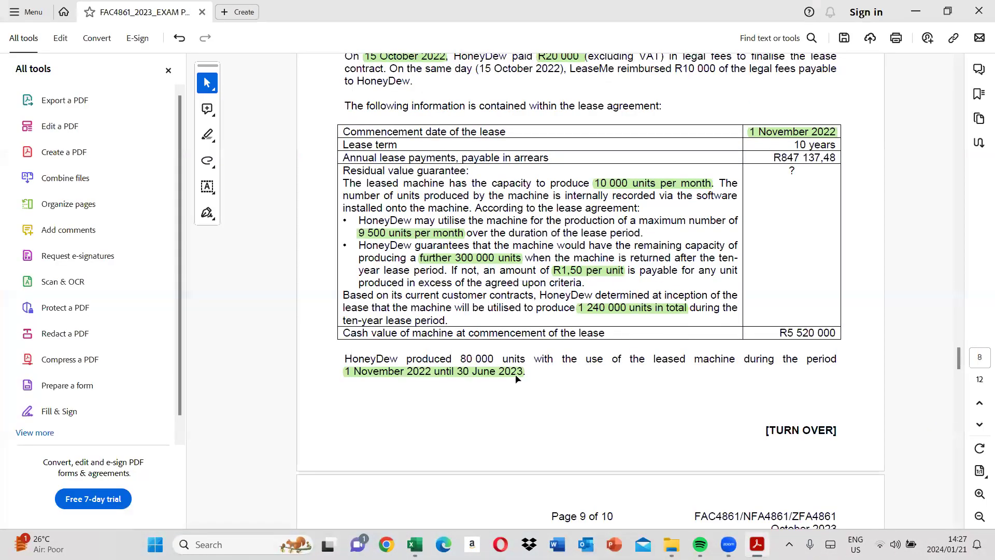
scroll(713, 361, "down", 2)
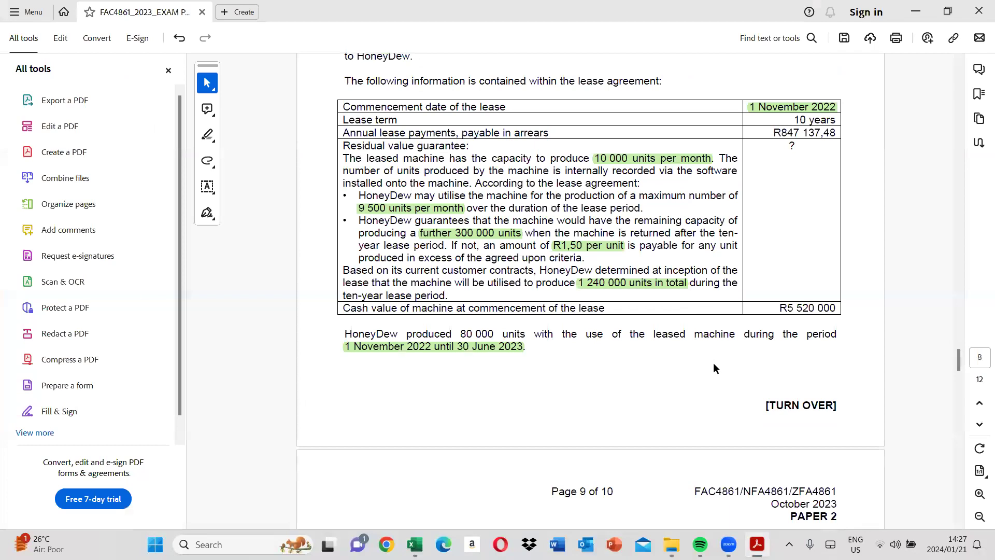
scroll(721, 342, "down", 4)
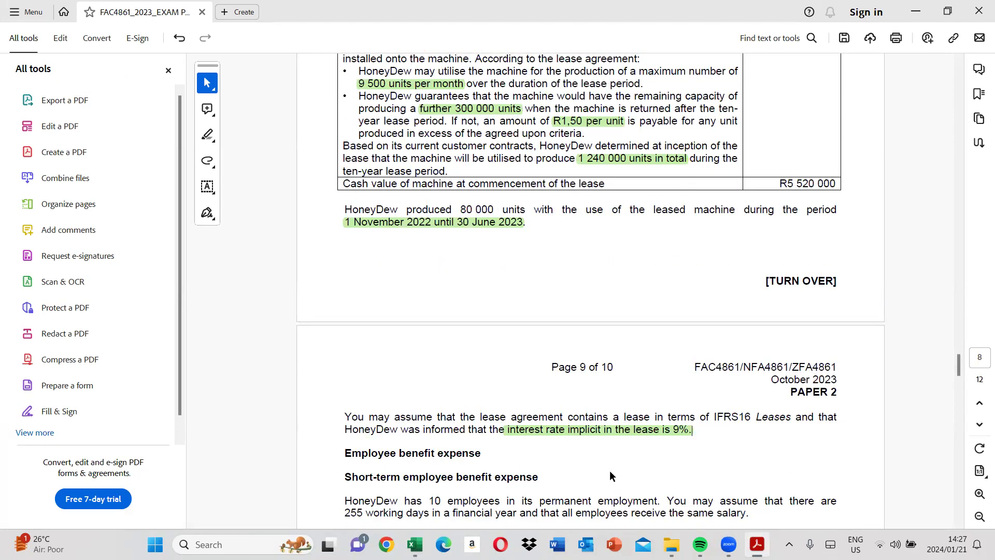
mouse_move(414, 545)
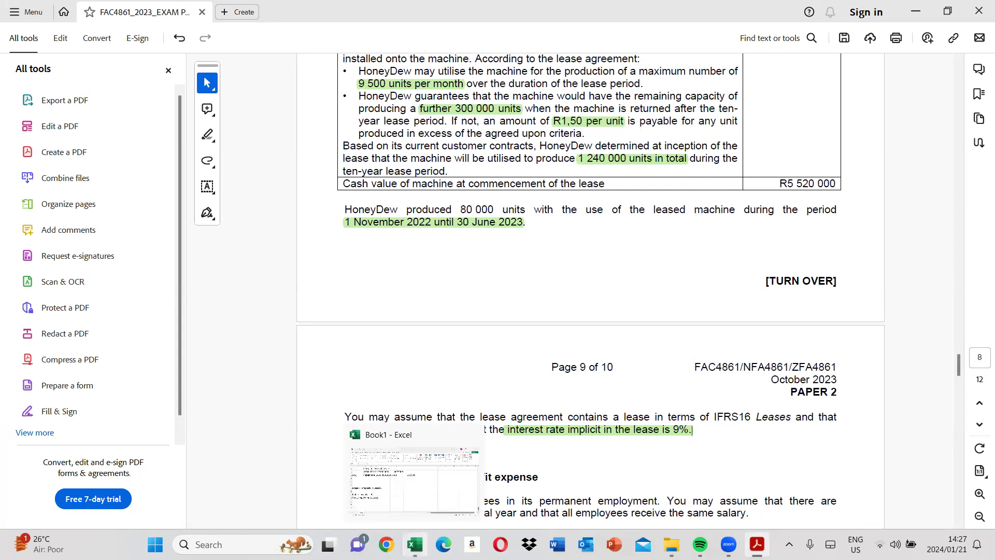
left_click(416, 469)
type("9%")
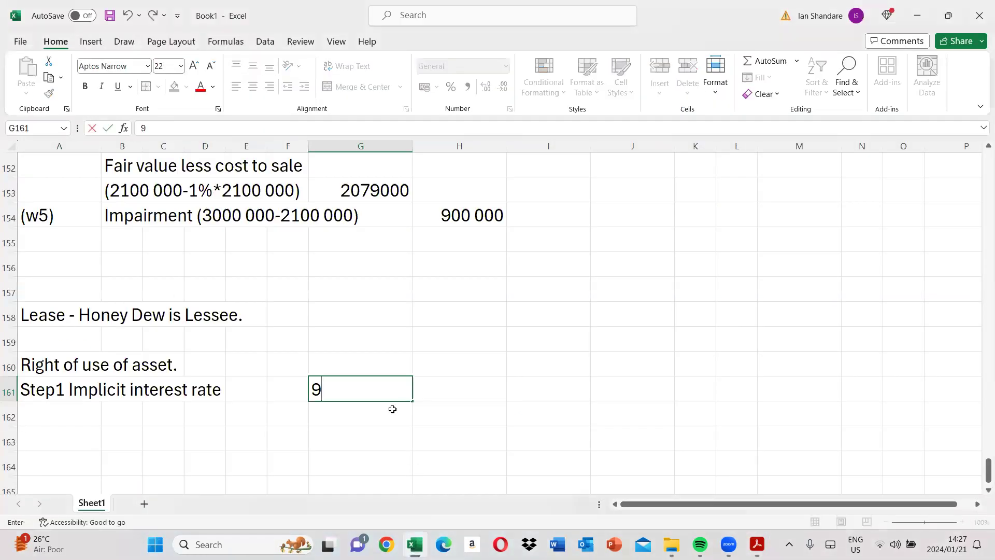
key("Return")
key("Return")
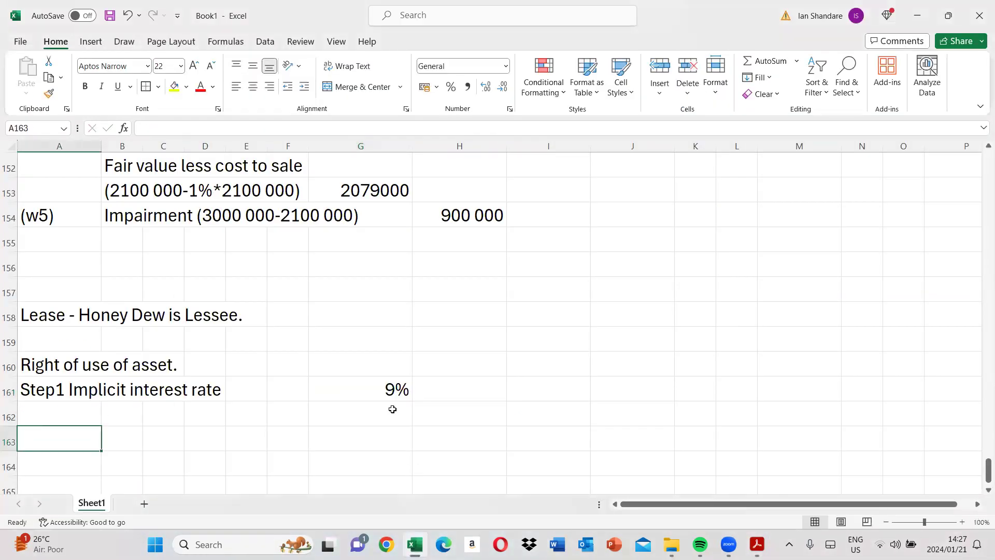
Enter the label "Step 2. Present value of lease liability" in cell A163
type("Step")
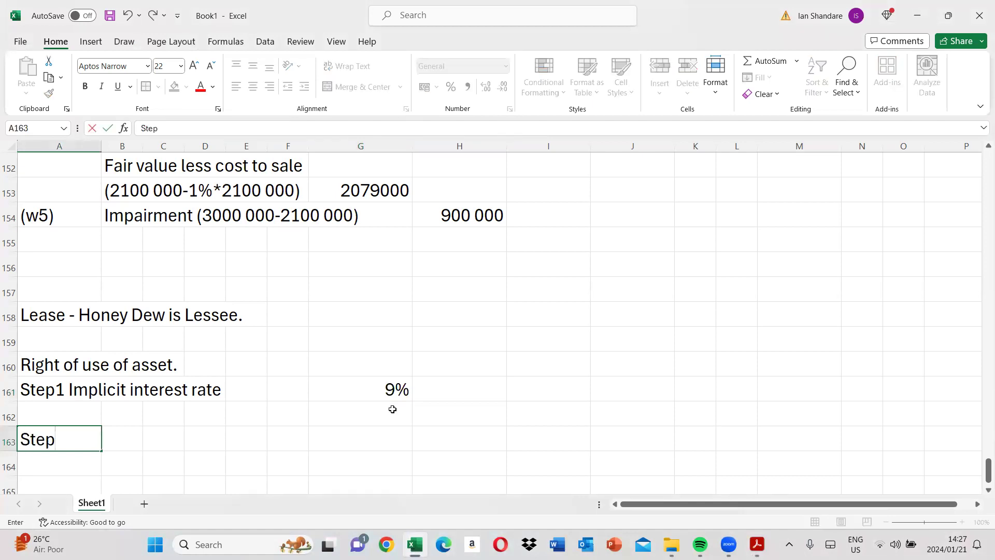
type(" 2. Present v")
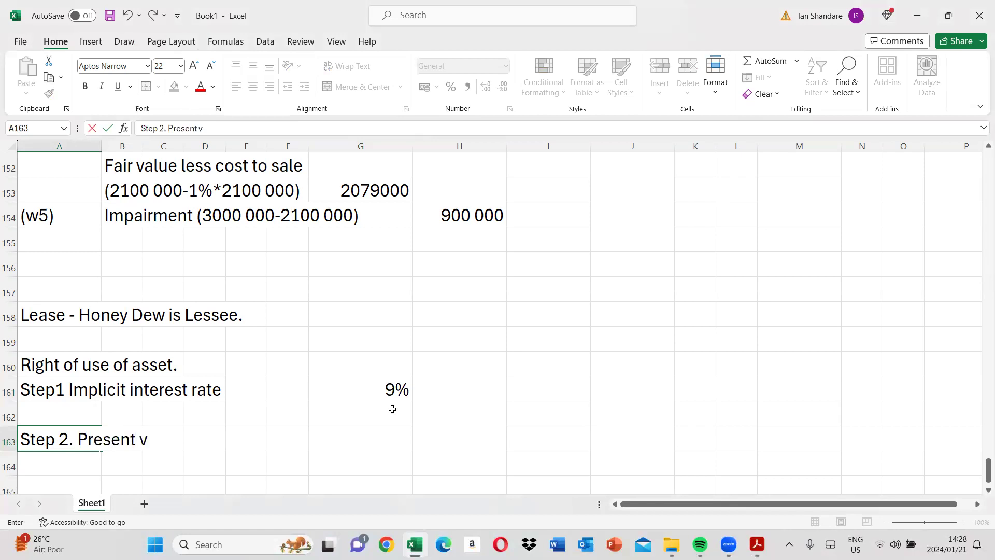
type("alue of")
type("se")
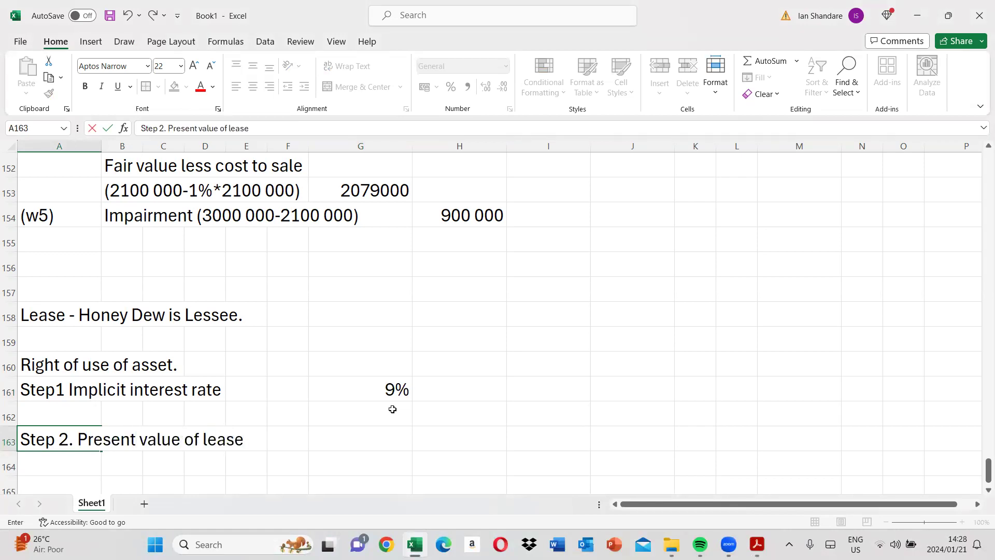
type(" liability")
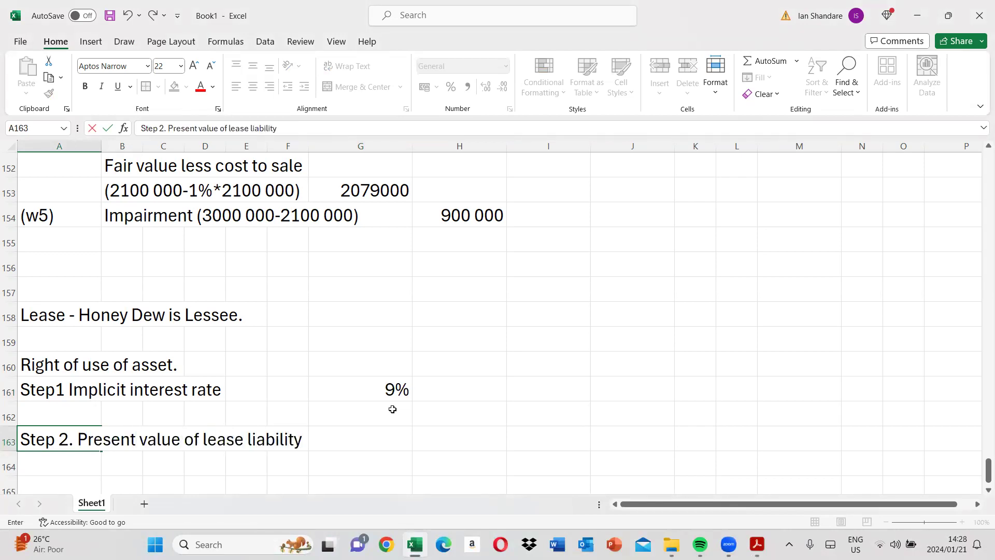
key("Return")
key("Return")
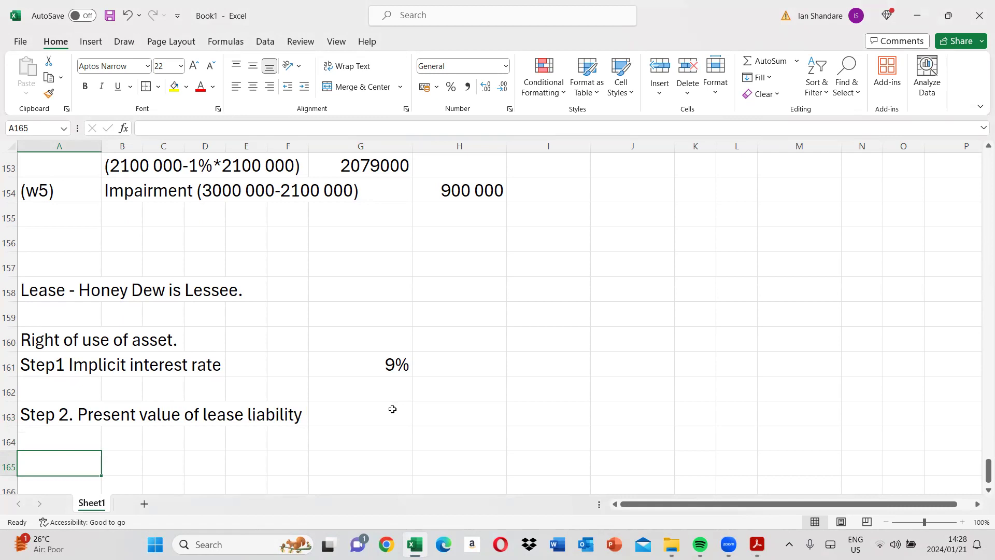
Enter the label "PMT" in cell A165, and move to cell G165 for its value
type("PMT")
key("Tab")
key("Tab")
key("Tab")
key("Tab")
key("Tab")
key("Tab")
Look up the annual lease payment in the exam PDF, and enter 847 137,48 in cell G165 of the Excel sheet
left_click(755, 544)
scroll(739, 334, "up", 3)
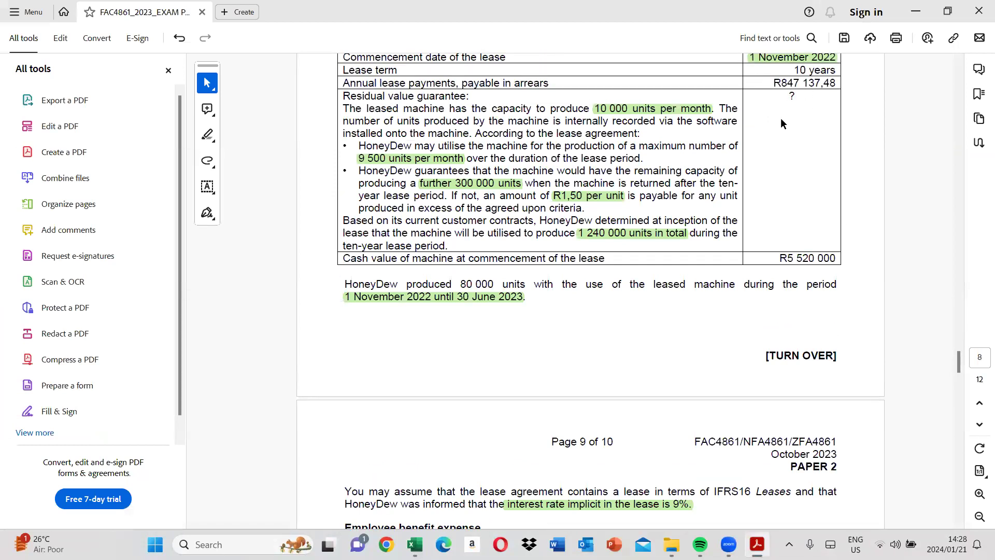
key("alt+Tab")
type("8")
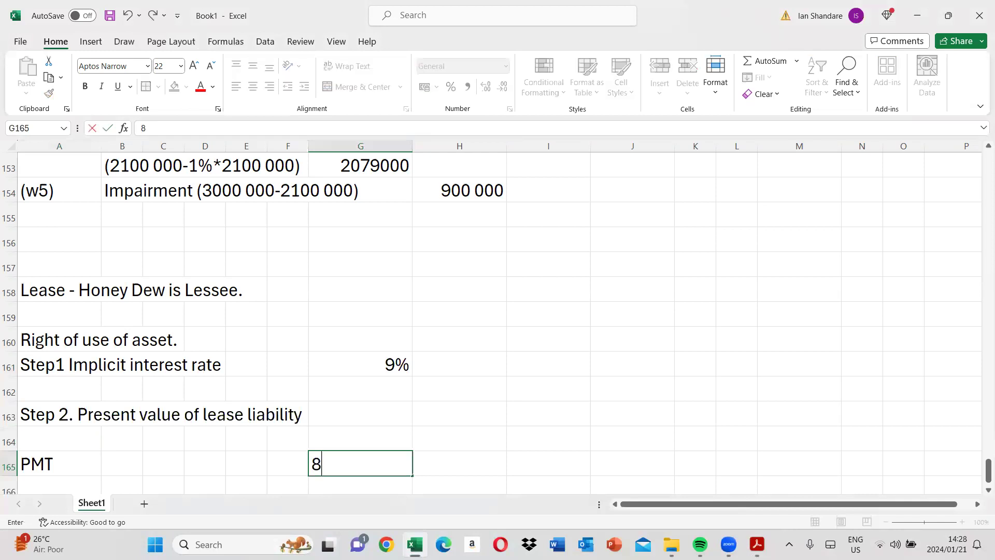
type("47 137")
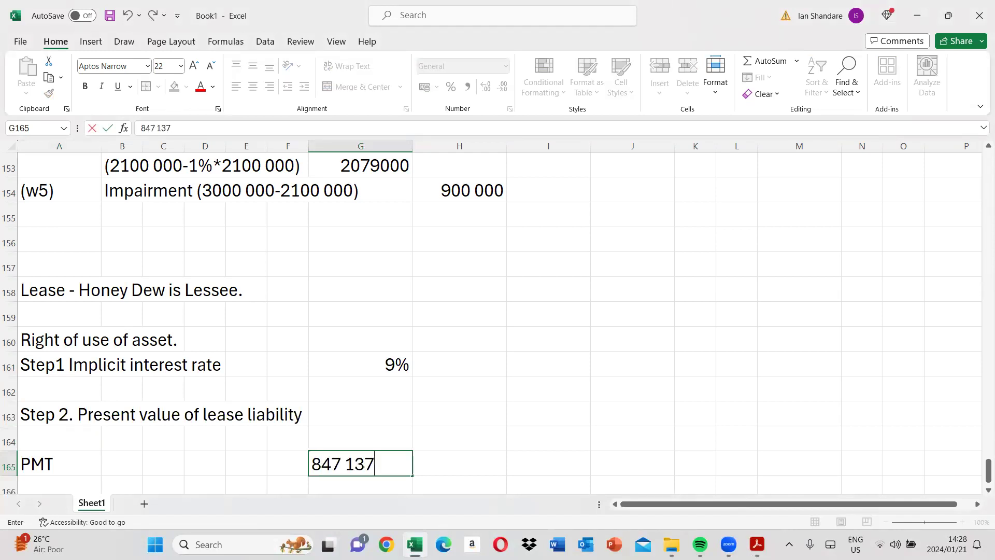
type(".")
key("BackSpace")
type(",47")
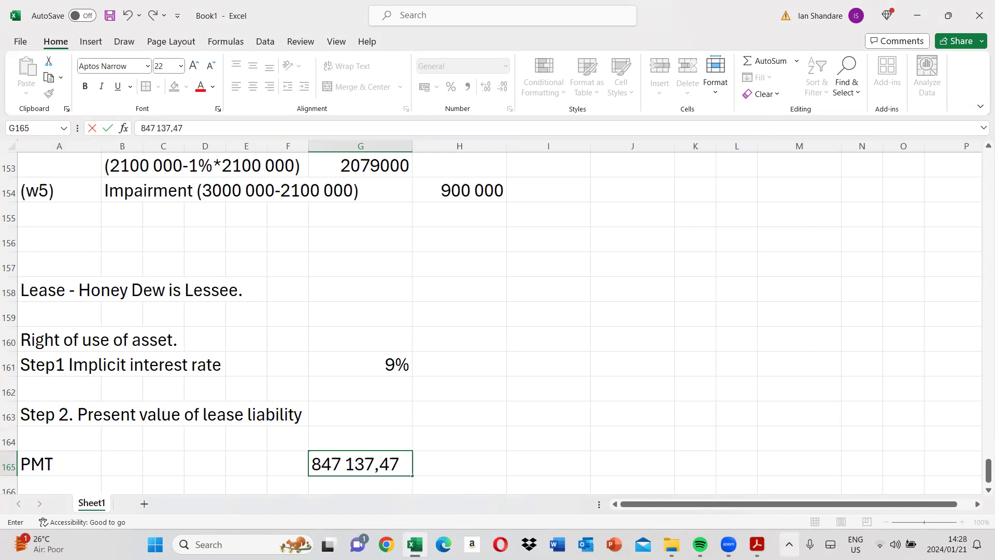
left_click(756, 544)
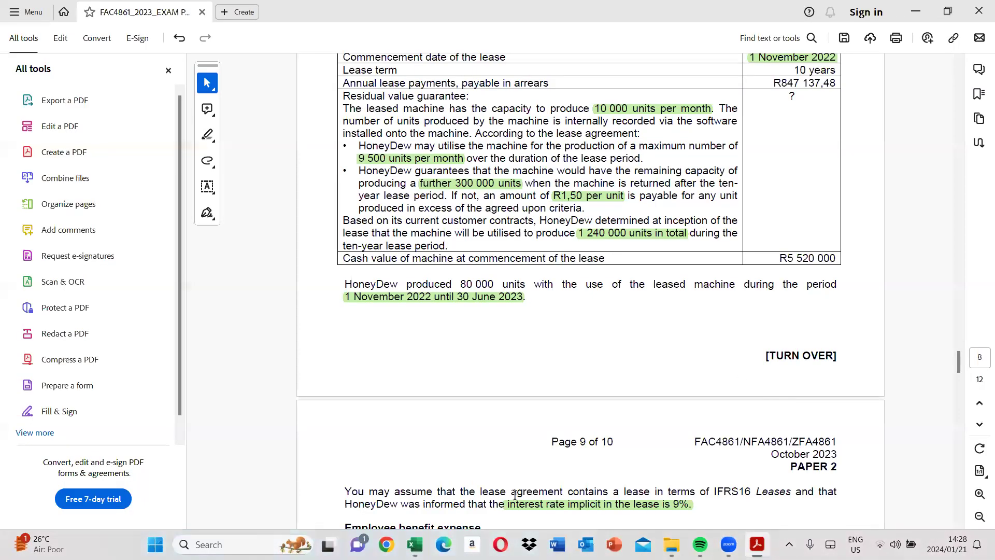
left_click(417, 543)
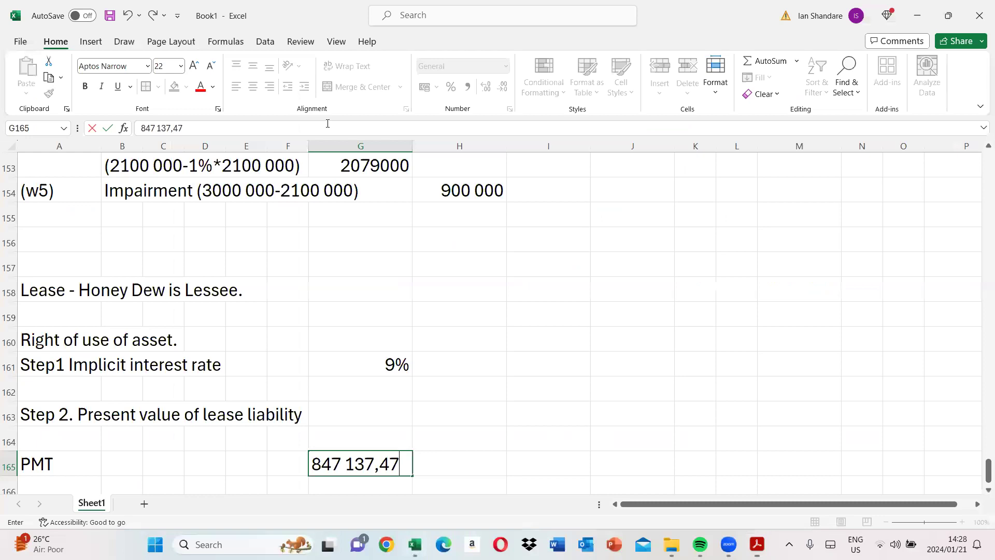
key("BackSpace")
type("8")
key("Return")
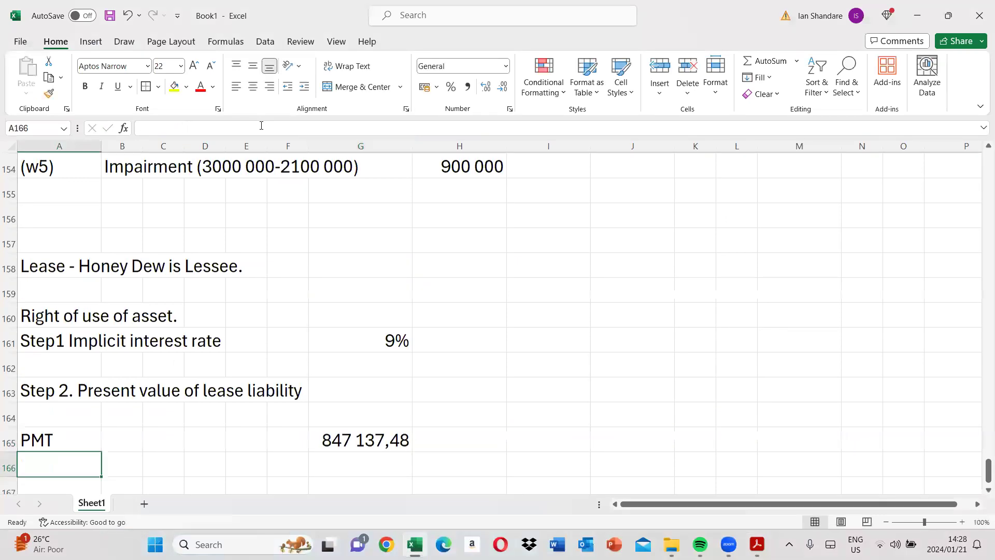
Enter the label "I" in cell A166 and the rate 9% in cell G166
type("I")
key("Right")
key("Right")
key("Right")
key("Right")
key("Right")
key("Right")
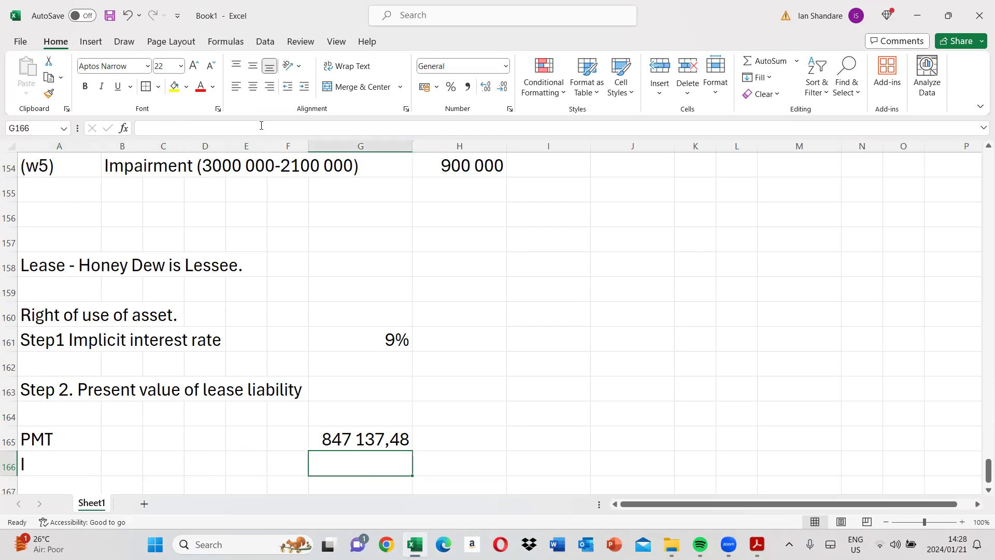
type("9%")
key("Return")
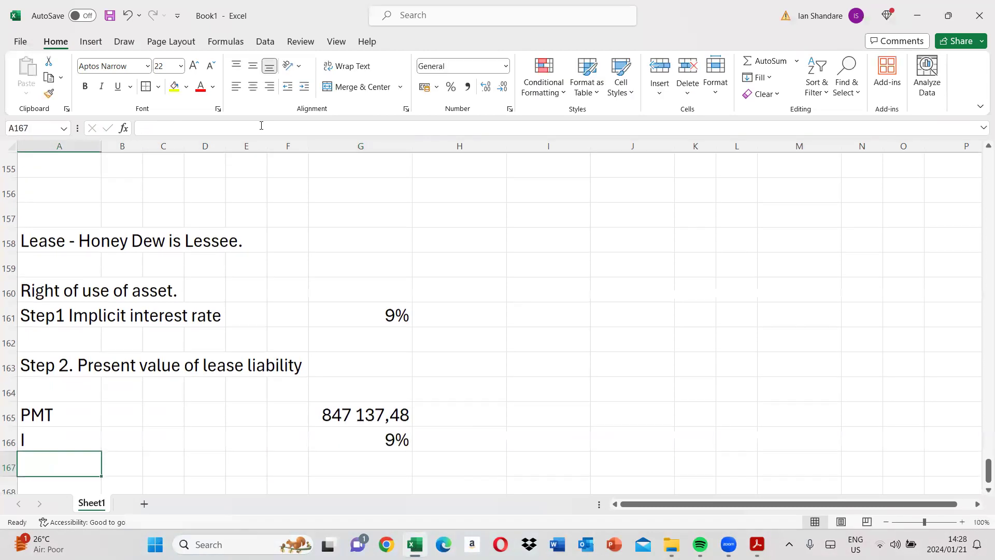
Enter the label "N" in cell A167 and the number of periods, 10, in cell G167
type("N")
key("Right")
key("Right")
key("Right")
key("Right")
key("Right")
key("Right")
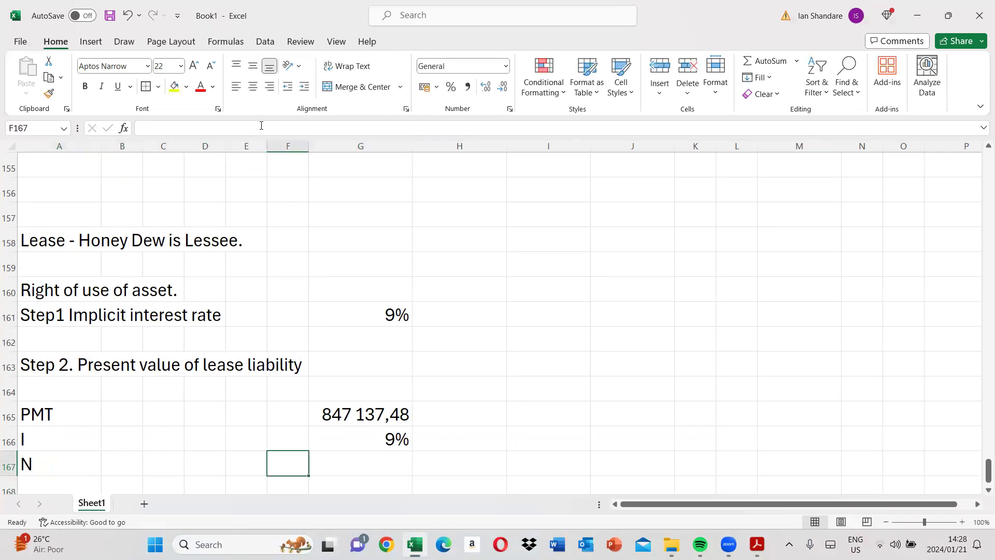
type("10")
key("Return")
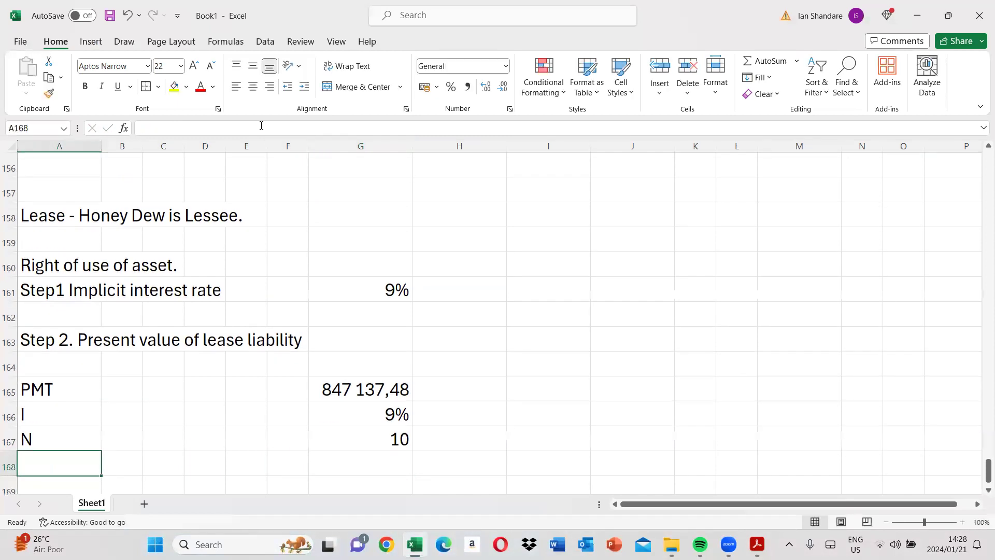
Enter the label "FV" in cell A168 and an opening bracket in cell B168
type("FV")
key("Right")
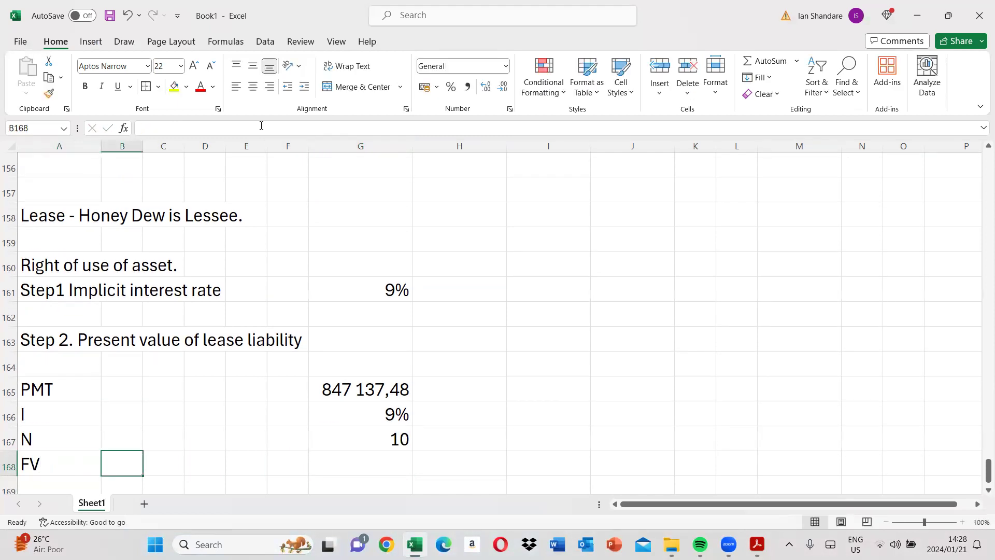
type("(")
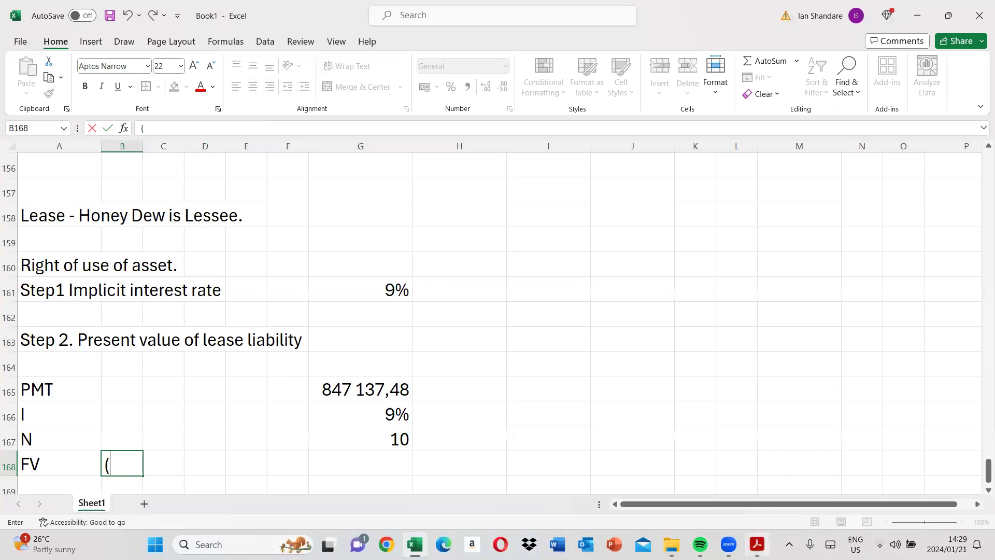
Switch to the exam PDF and read the residual value guarantee terms, focusing on what HoneyDew guarantees
left_click(757, 542)
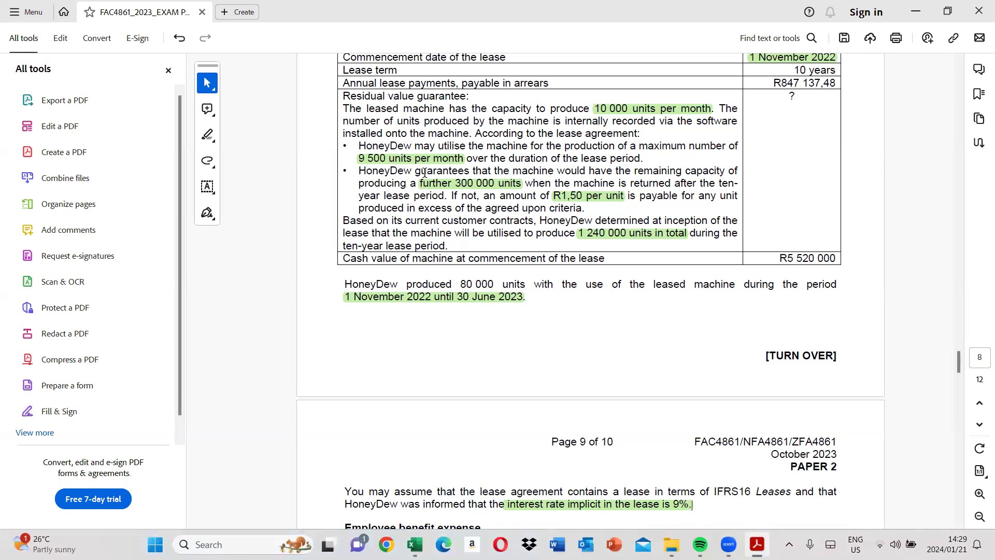
left_click_drag(420, 171, 472, 171)
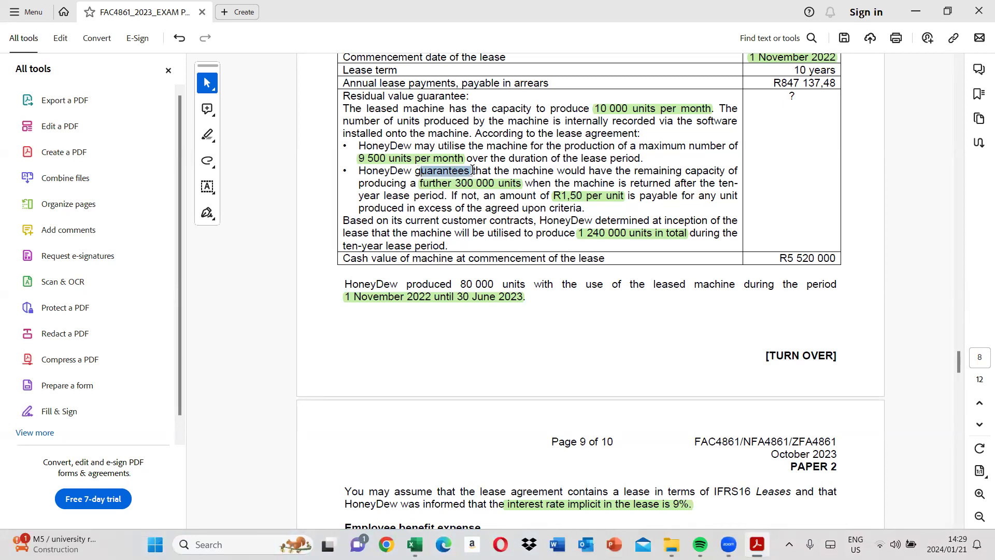
left_click(515, 150)
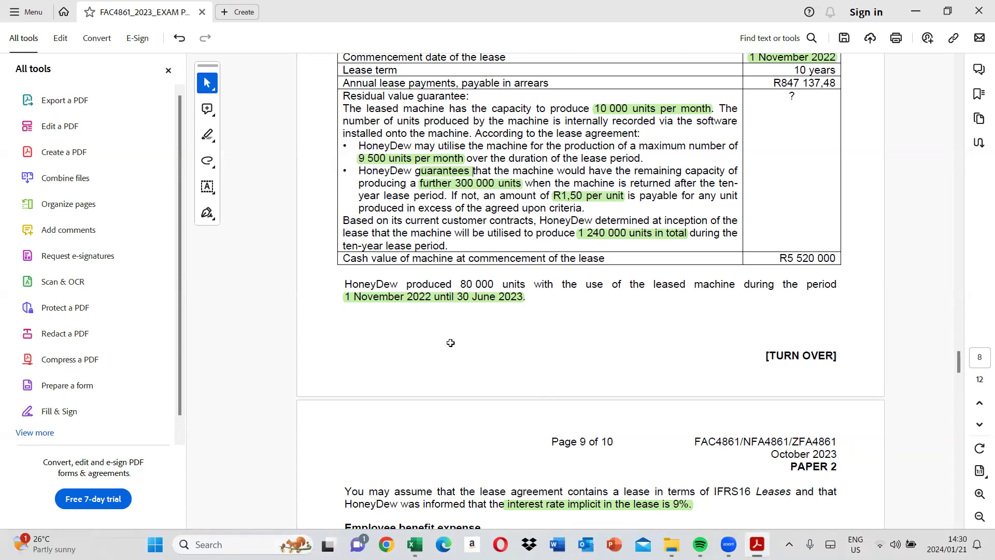
Return to the Excel sheet and enter the label "Total produced units" in cell J168
key("alt+Tab")
left_click(629, 394)
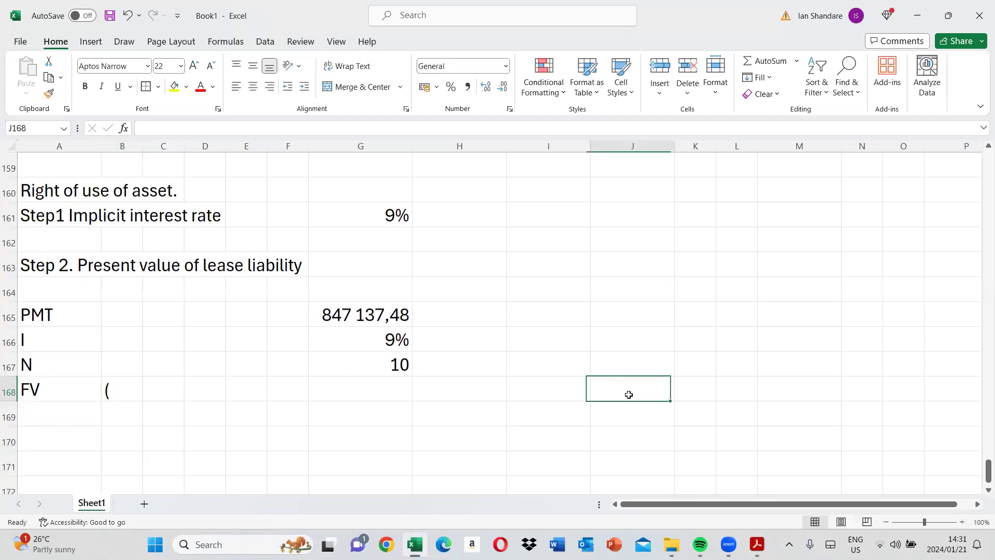
type("tOTAL")
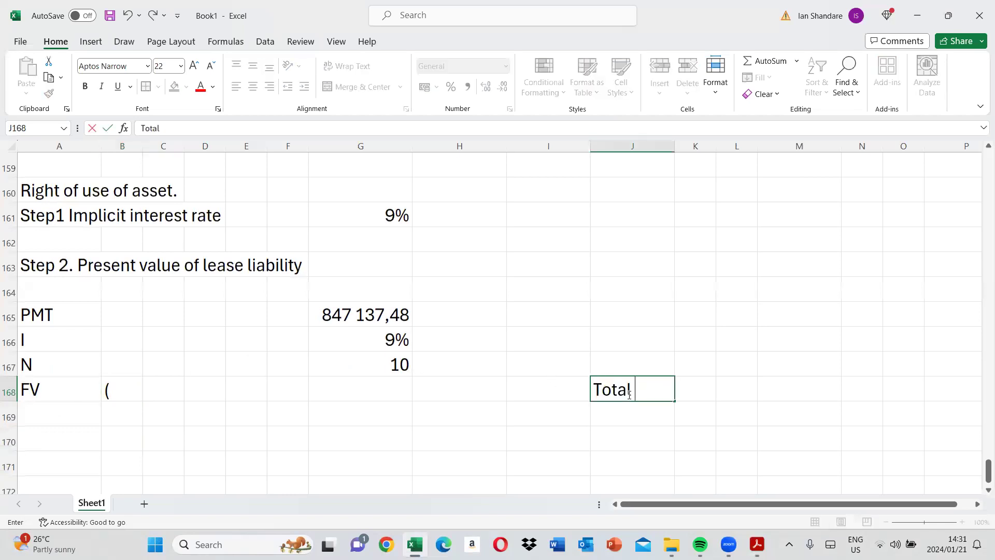
type(" expe")
key("BackSpace")
key("BackSpace")
key("BackSpace")
key("BackSpace")
type("pri")
key("BackSpace")
type("oduced")
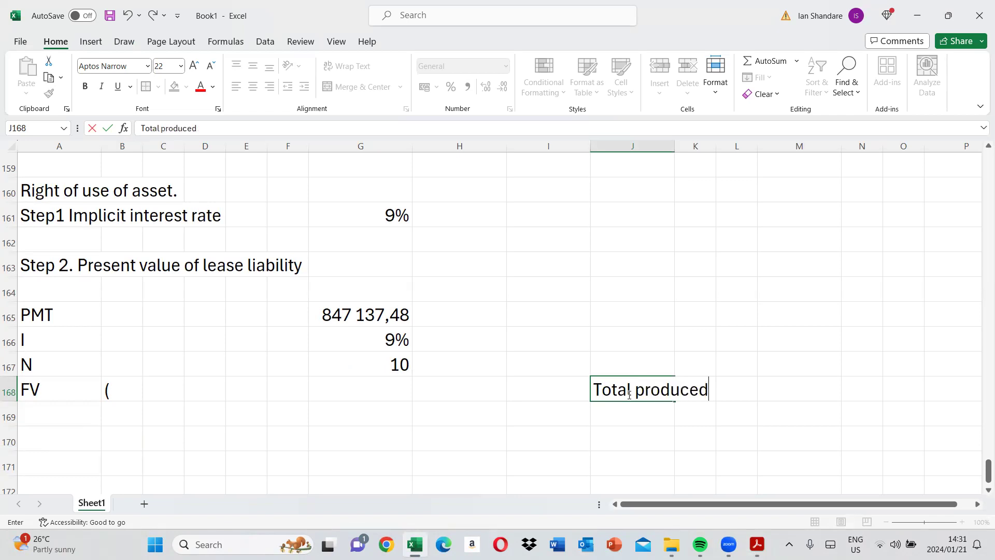
type(" units")
Enter 1240 000 as the total produced units in cell N168
key("Right")
key("Right")
key("Right")
key("Right")
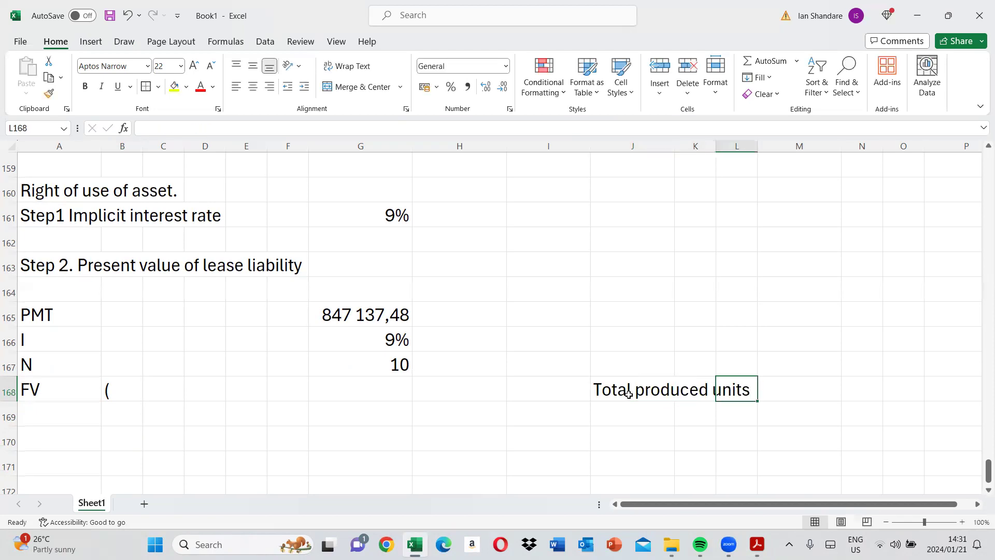
type("1240 000")
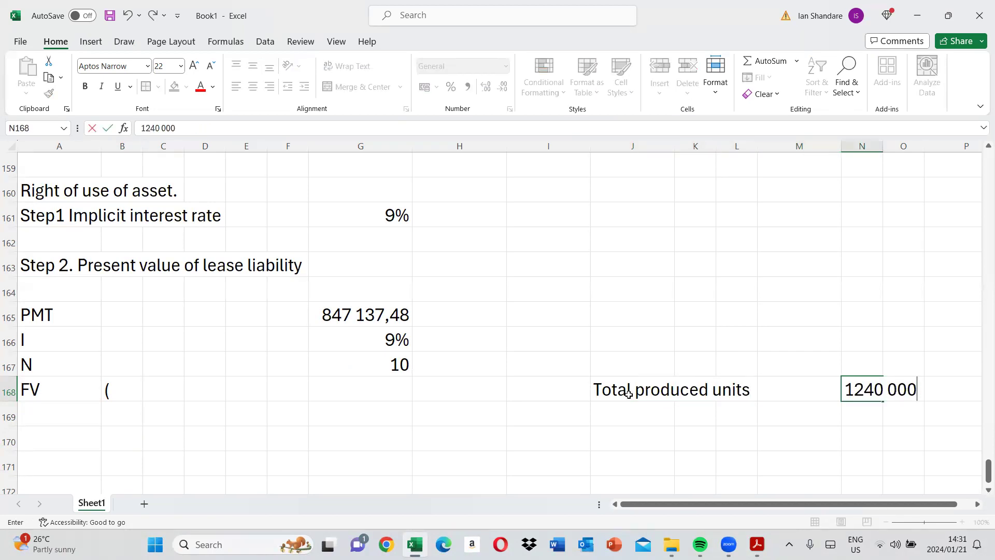
key("Return")
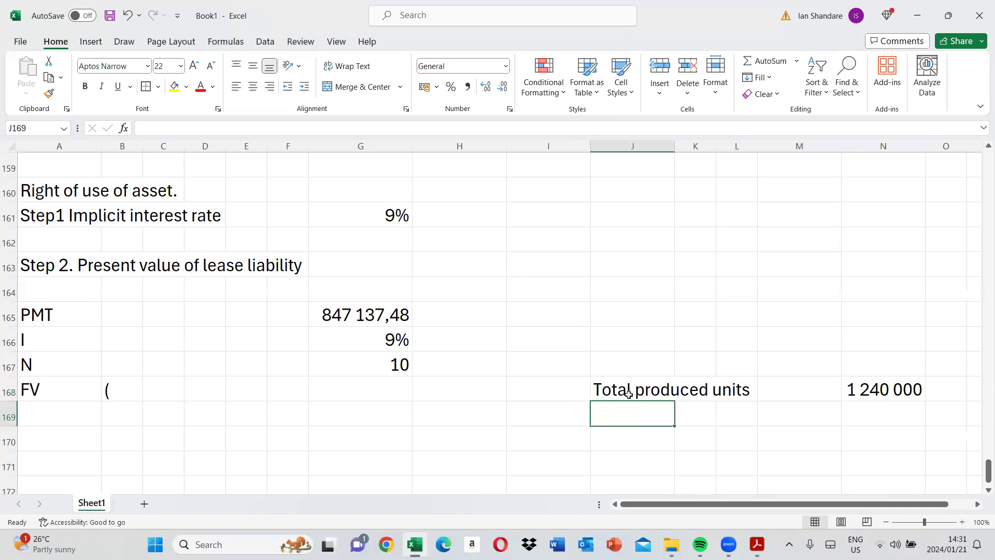
Check the agreed monthly units in the exam PDF, and write the label "Agreed units (9500*12*10)" in cell J169 of the Excel sheet
left_click(757, 544)
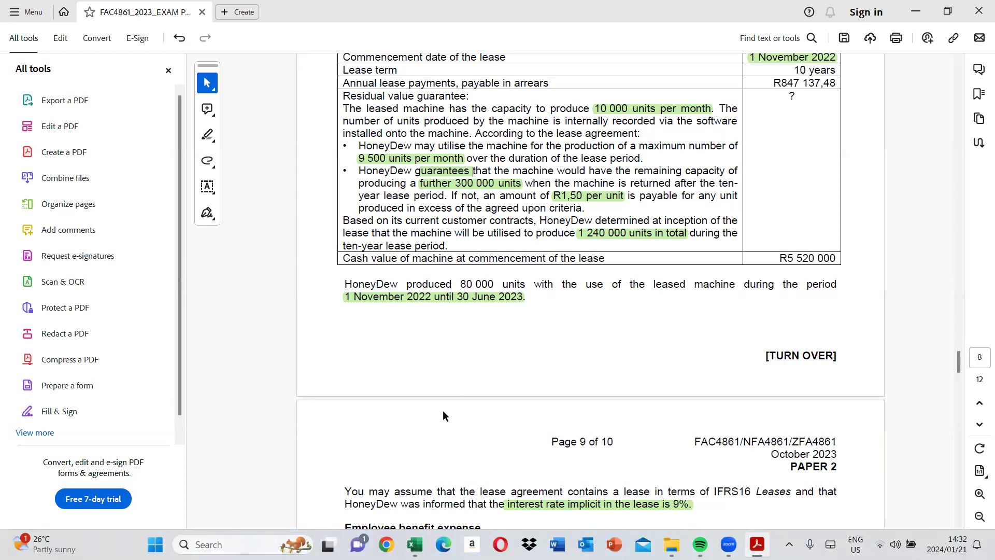
key("alt+Tab")
type("Agreed uni")
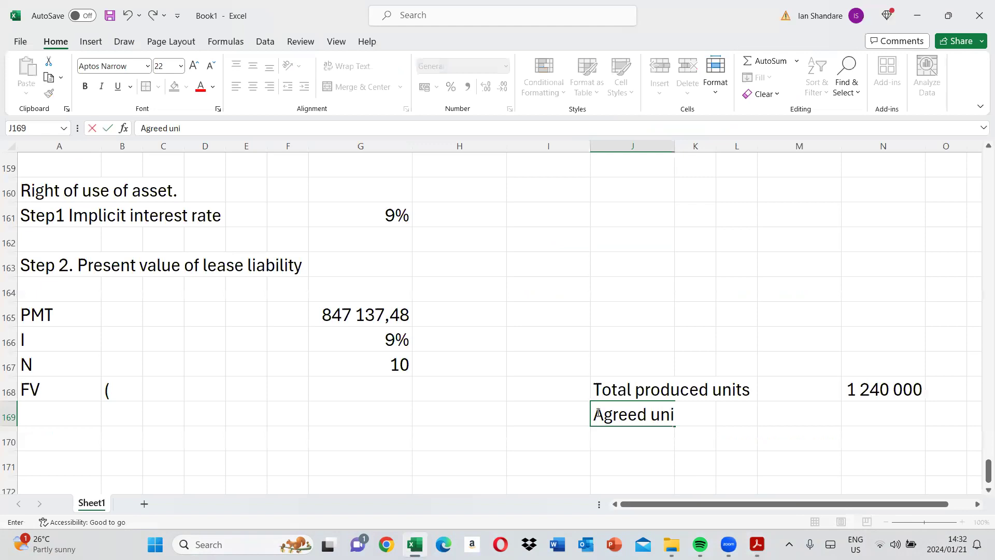
type("ts (9500*1")
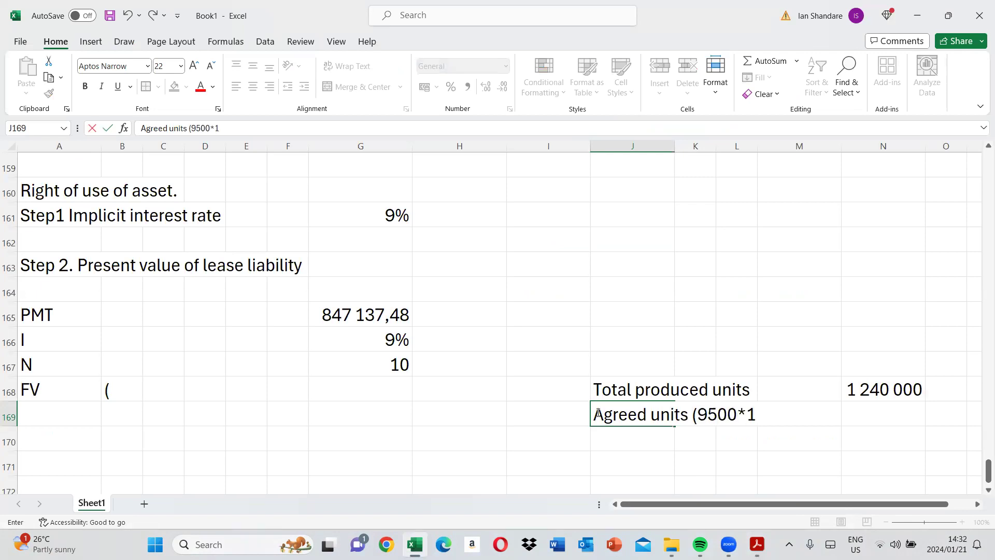
type("2*10)")
Calculate the agreed units in cell N169 with the formula =9500*12*10
key("Tab")
key("Tab")
key("Tab")
key("Tab")
key("Tab")
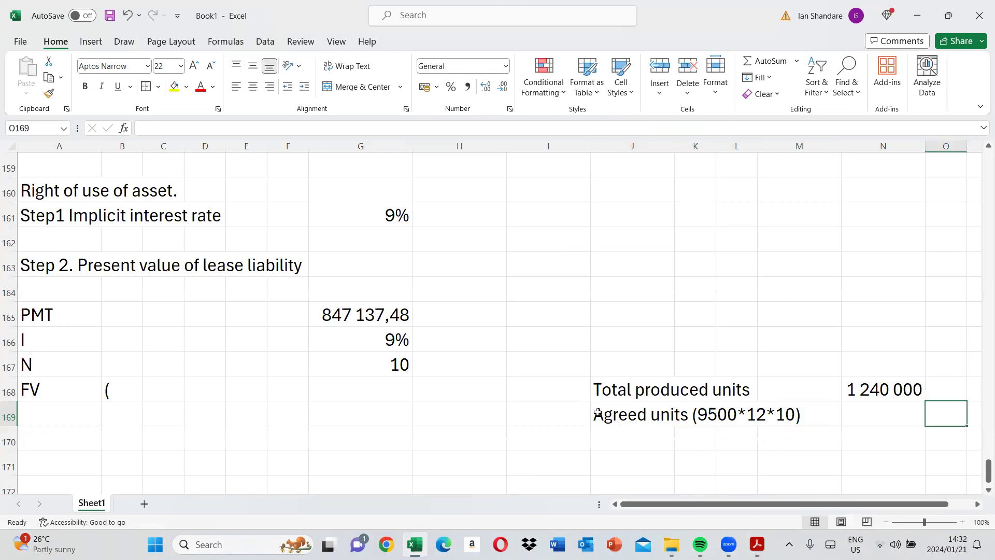
key("Left")
type("=9")
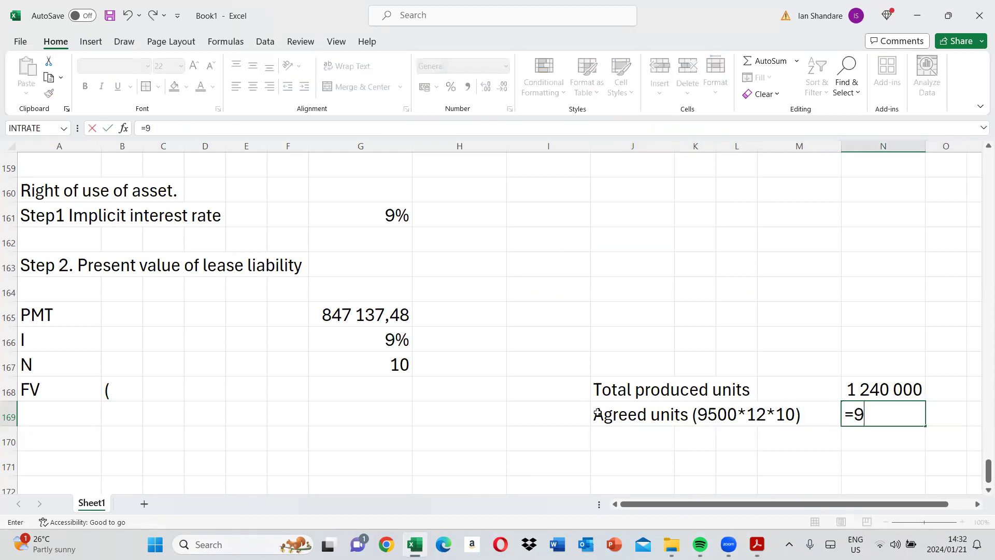
type("500*1")
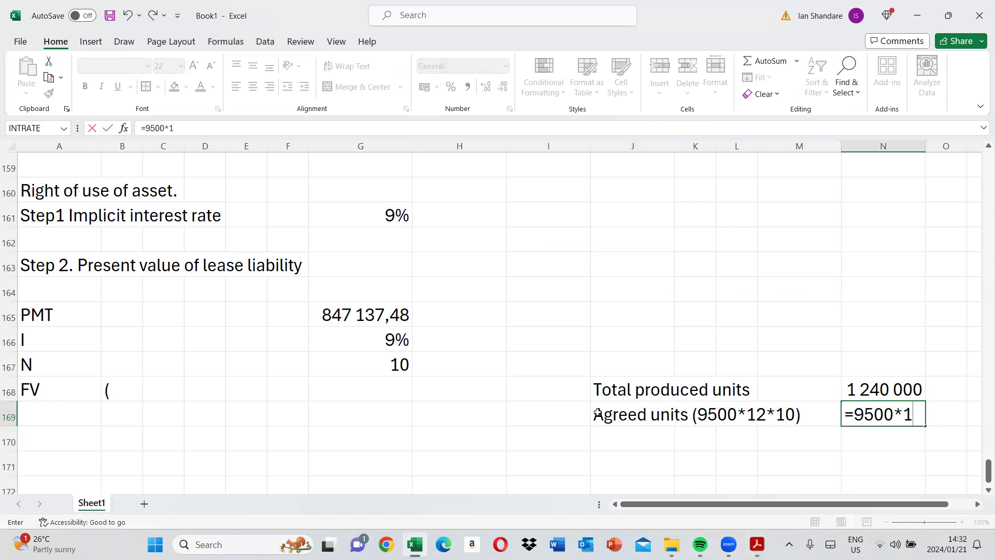
type("2*10")
key("Return")
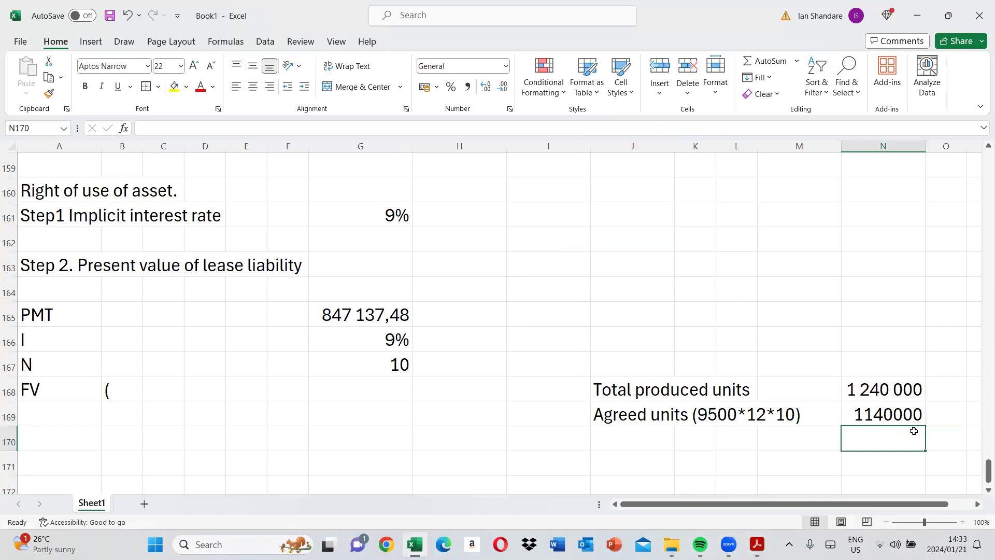
Subtract the agreed units from the total produced units in cell N170 with the formula =N168-N169
left_click(901, 415)
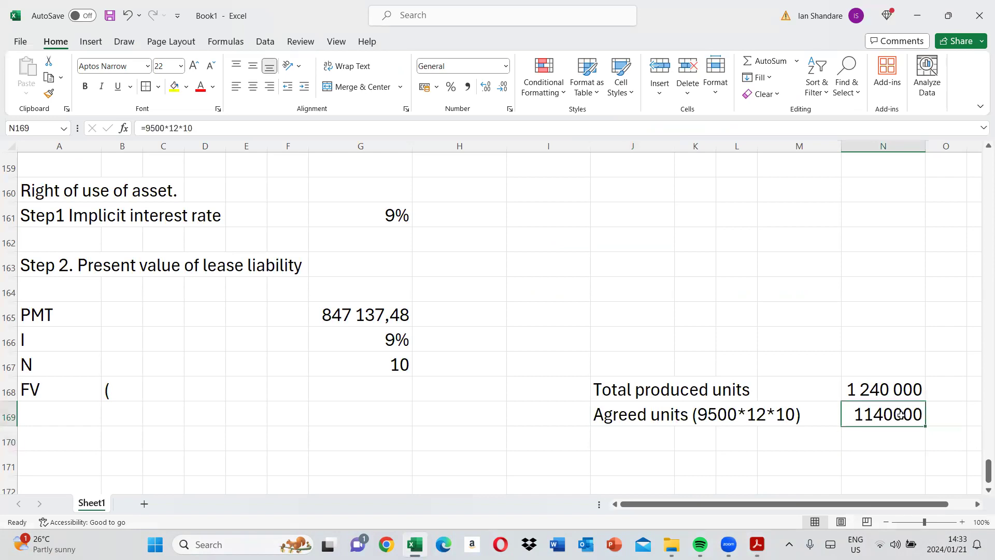
left_click(884, 442)
type("=")
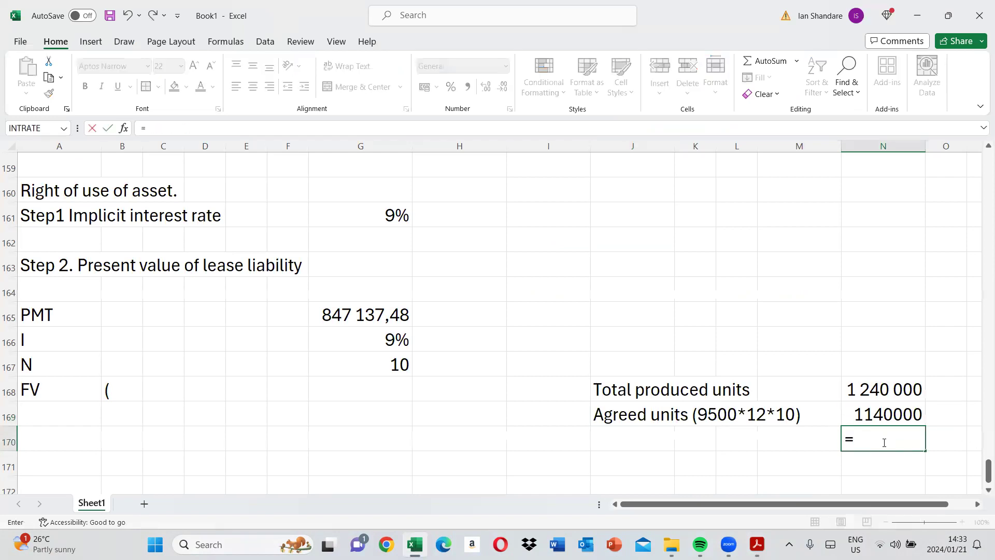
left_click(881, 395)
type("-")
left_click(879, 420)
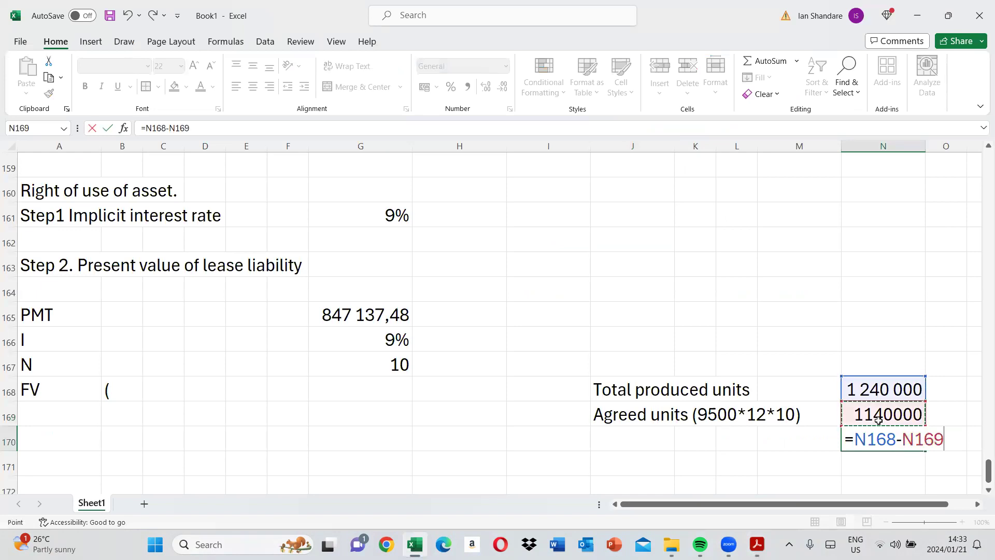
key("Return")
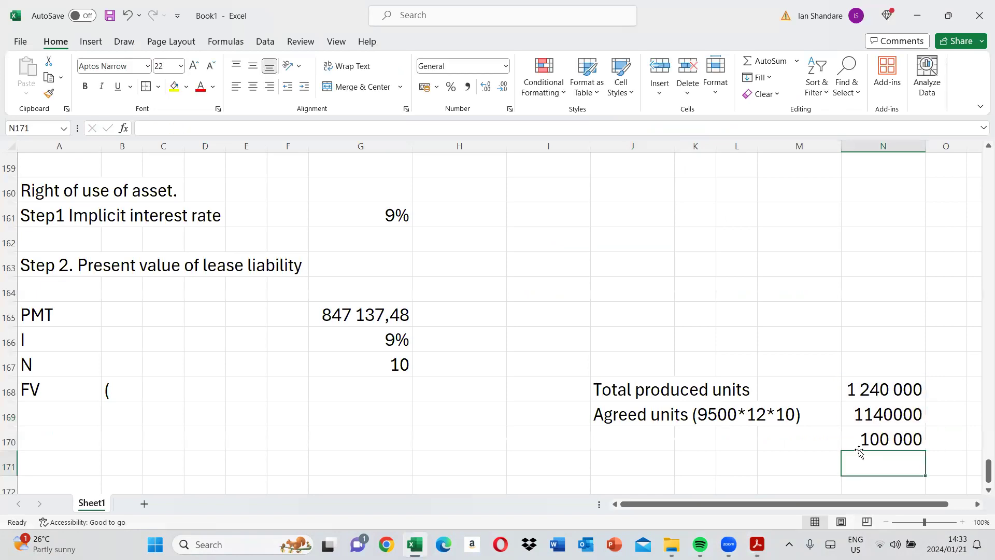
Label the difference row "excess" in cell J170, and select the agreed units value in N169
key("Up")
key("Left")
key("Left")
key("Left")
key("Left")
type("excess")
key("Return")
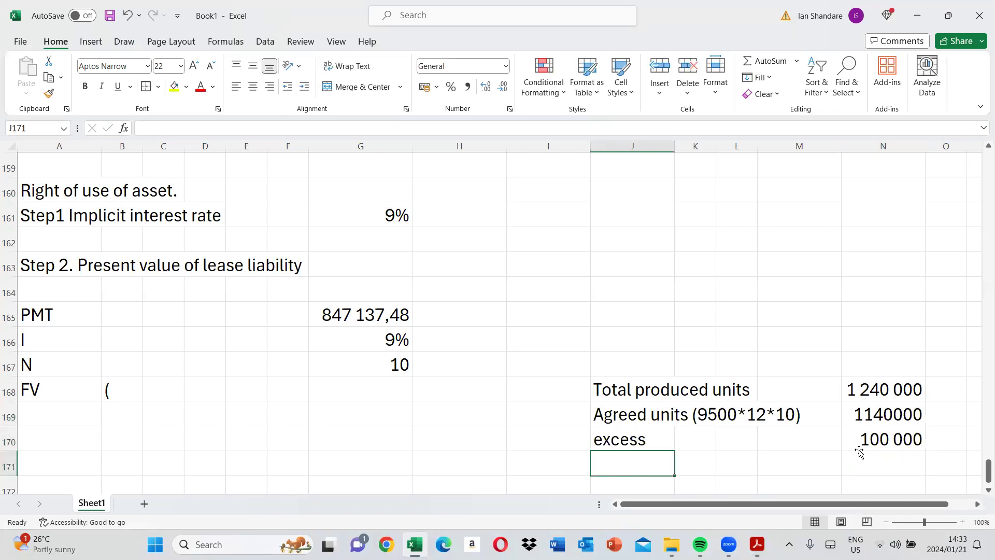
left_click(864, 415)
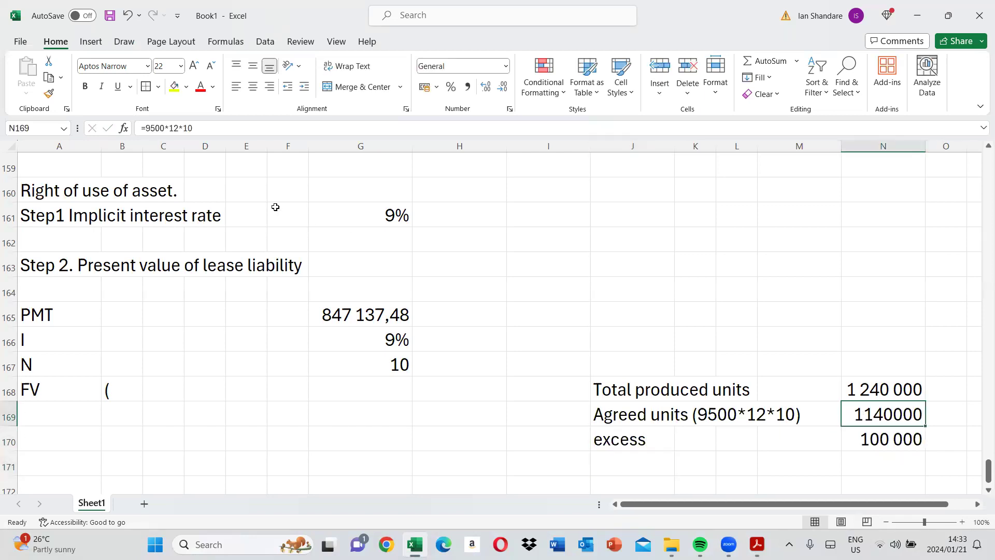
Add a bottom border to the agreed units cell N169
left_click(161, 89)
left_click(195, 122)
left_click(863, 442)
left_click(624, 470)
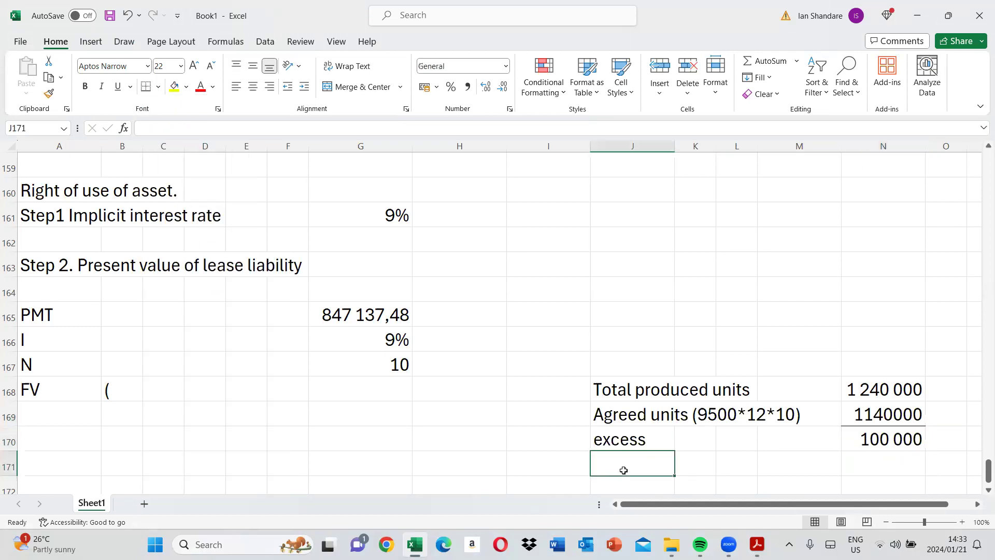
Check the residual value guarantee terms in the exam PDF, and relabel the difference row in Excel cell J170 as "Capacity"
left_click(760, 543)
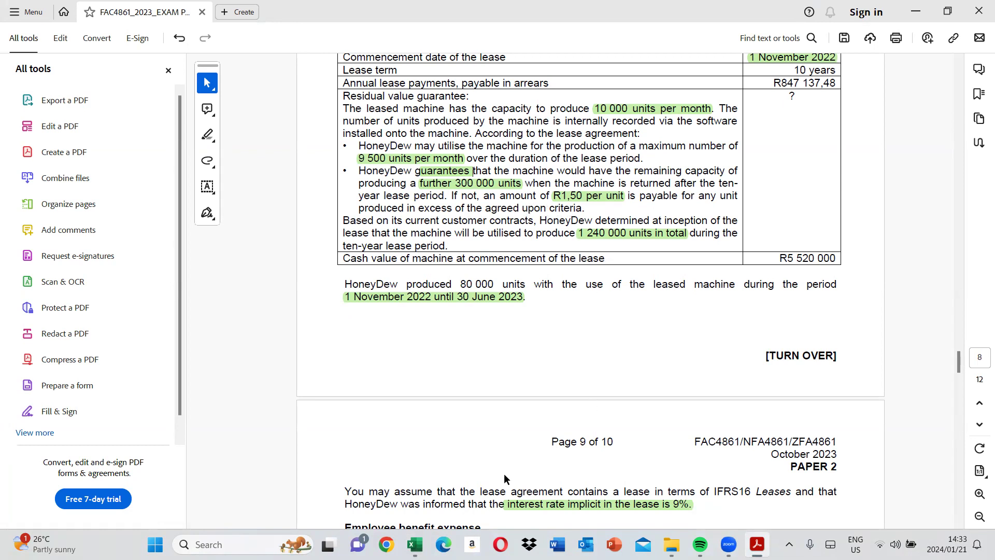
left_click(415, 545)
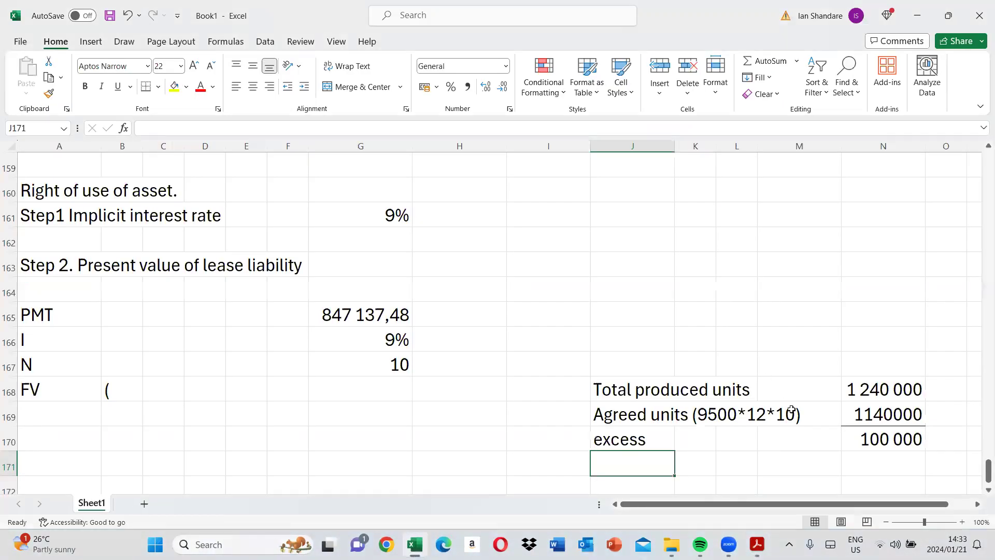
left_click(872, 409)
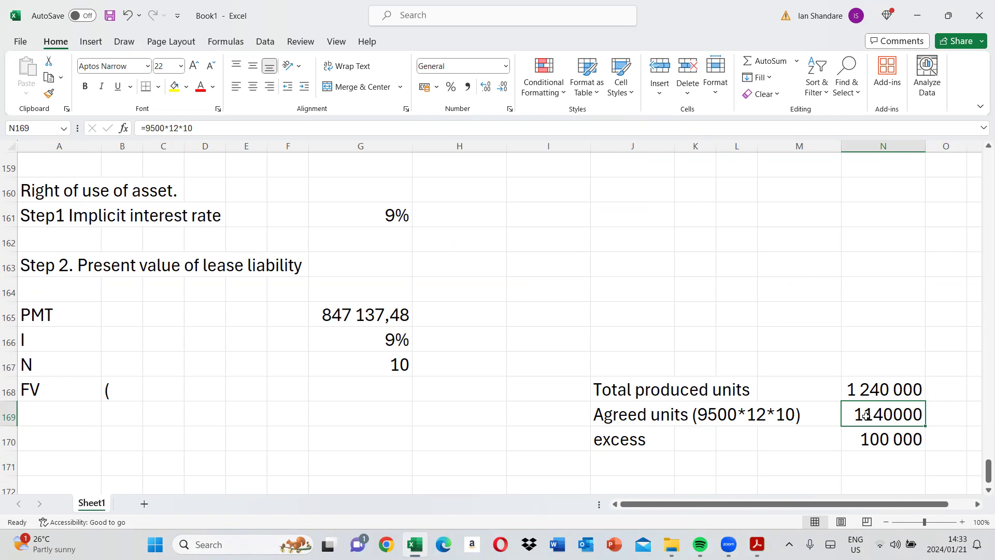
key("Down")
key("ctrl+Left")
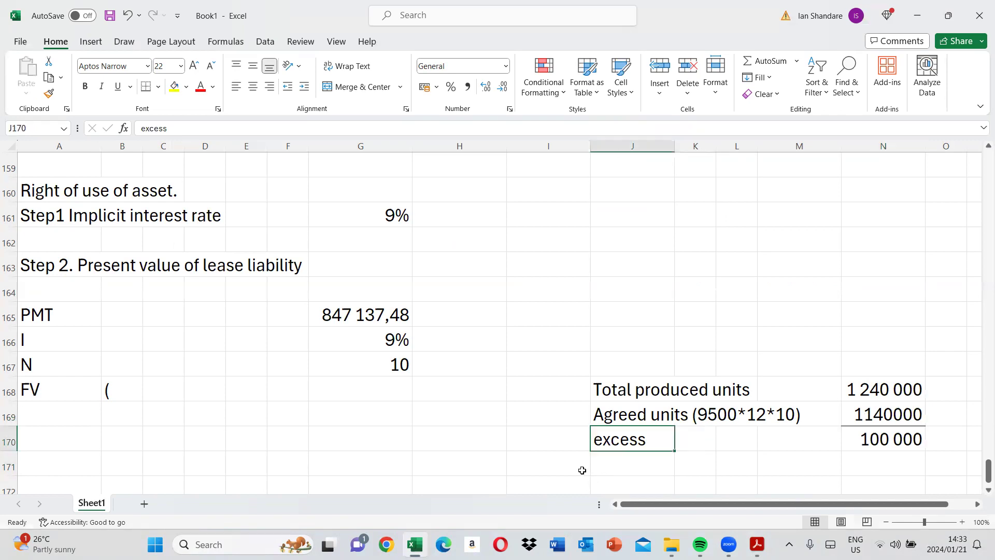
type("Capacity")
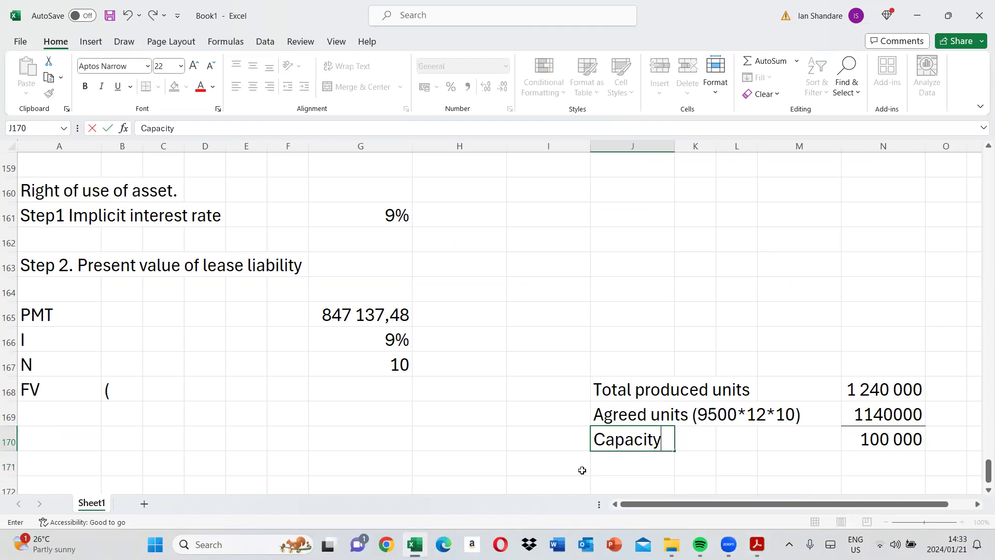
key("Return")
key("Return")
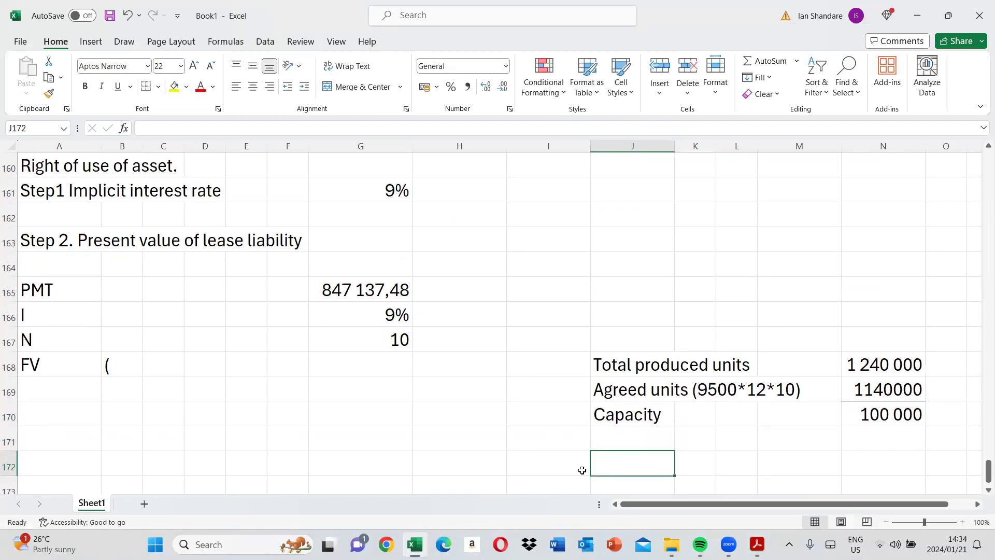
type("Sho")
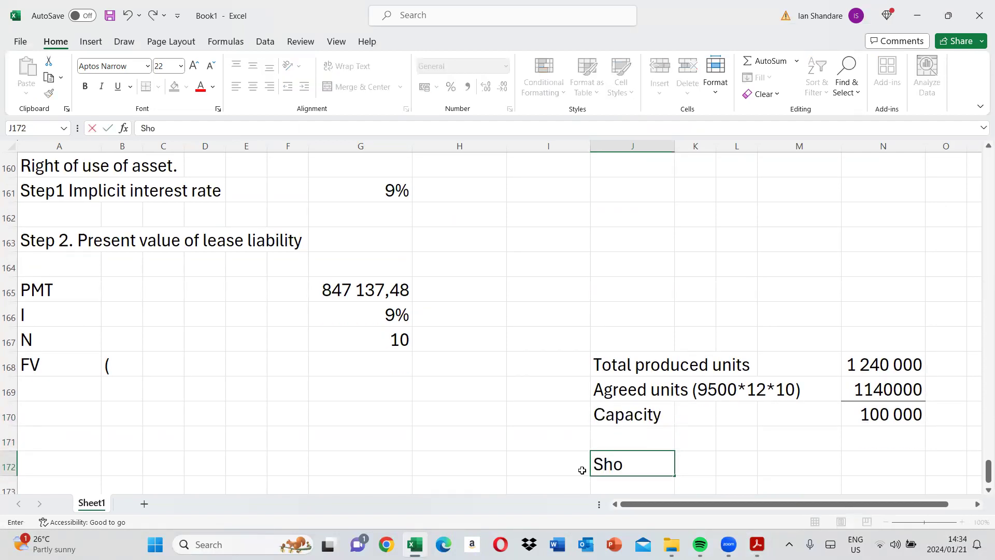
type("rtfall (300 000")
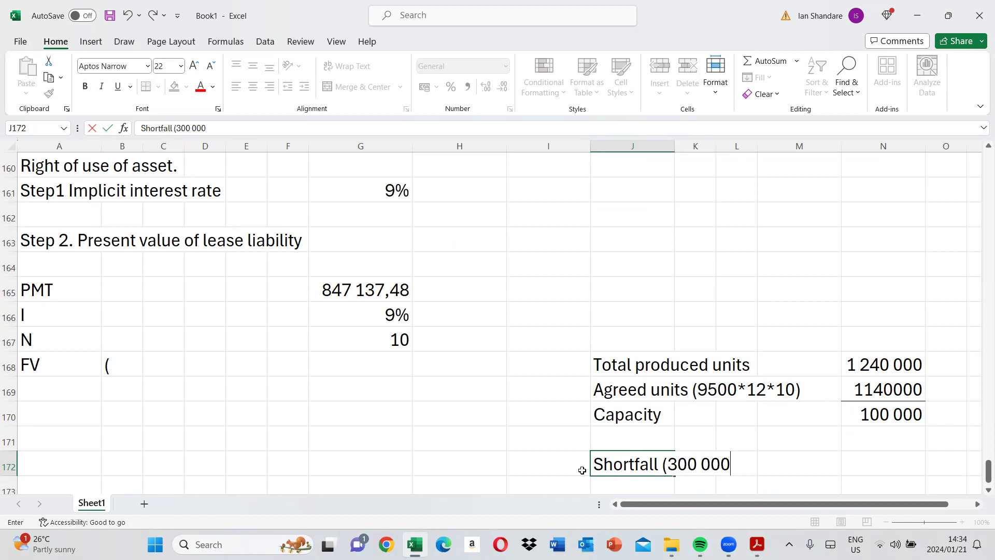
type("-100 000)")
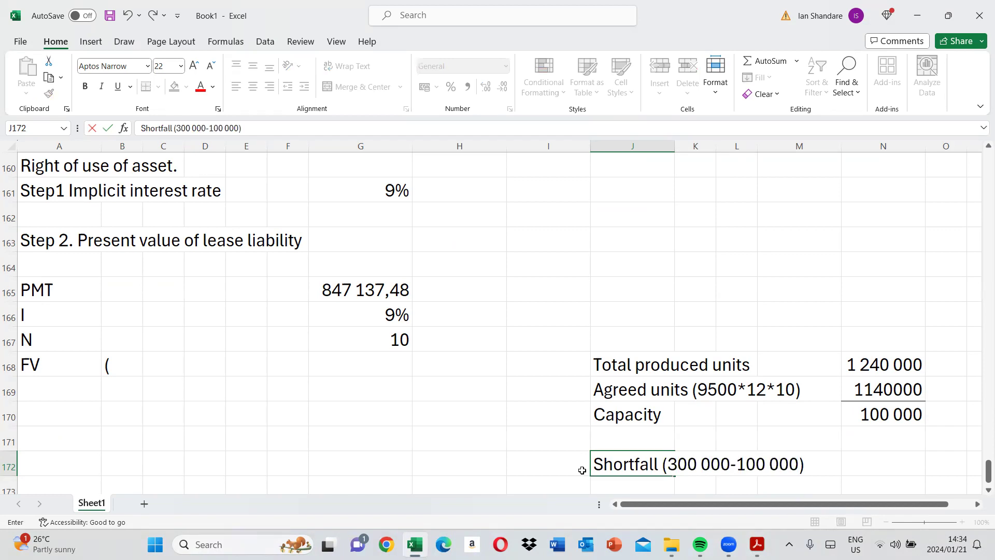
key("Return")
Write the label "200 000*1,5)" in cell J173, checking the excess rate per unit in the exam PDF
type("200")
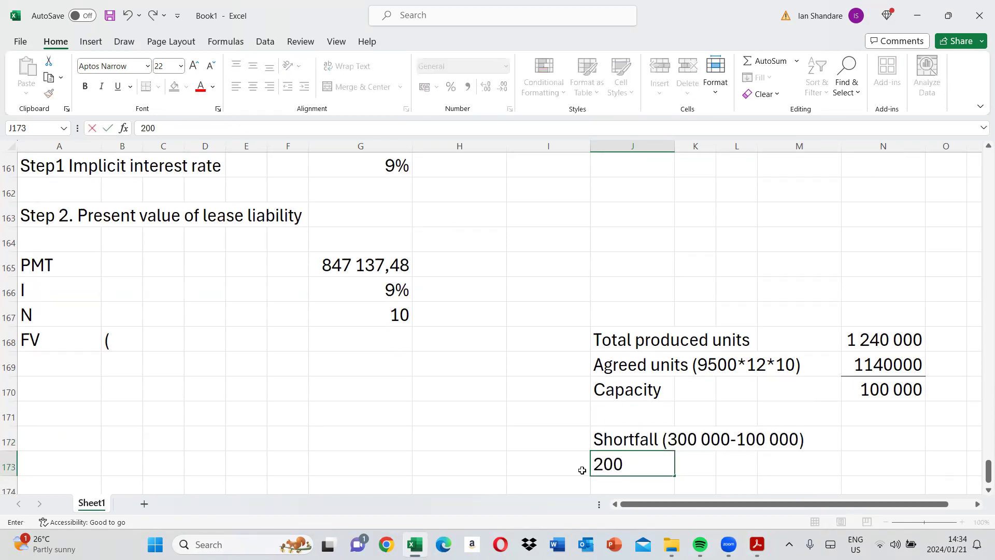
type(" 000*")
left_click(757, 544)
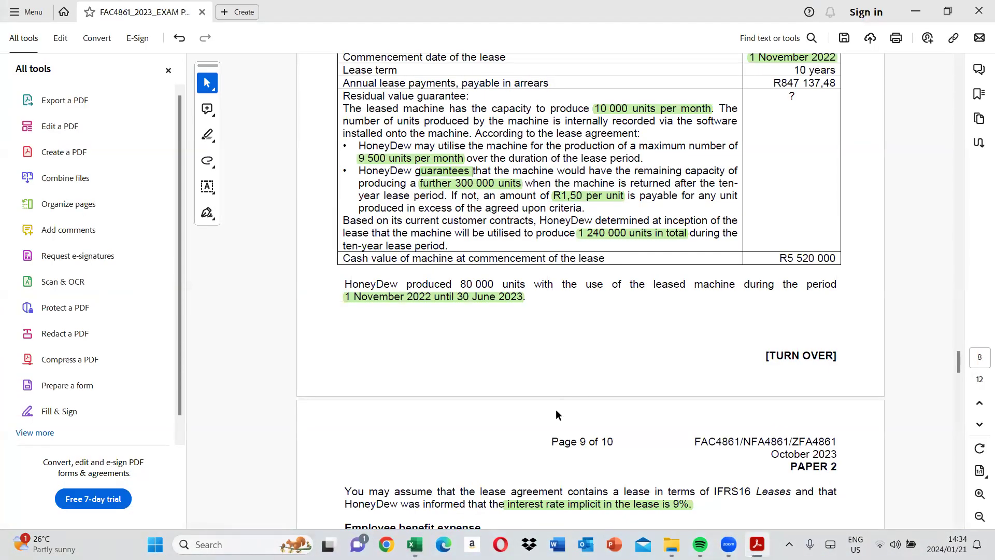
key("alt+Tab")
type("1,")
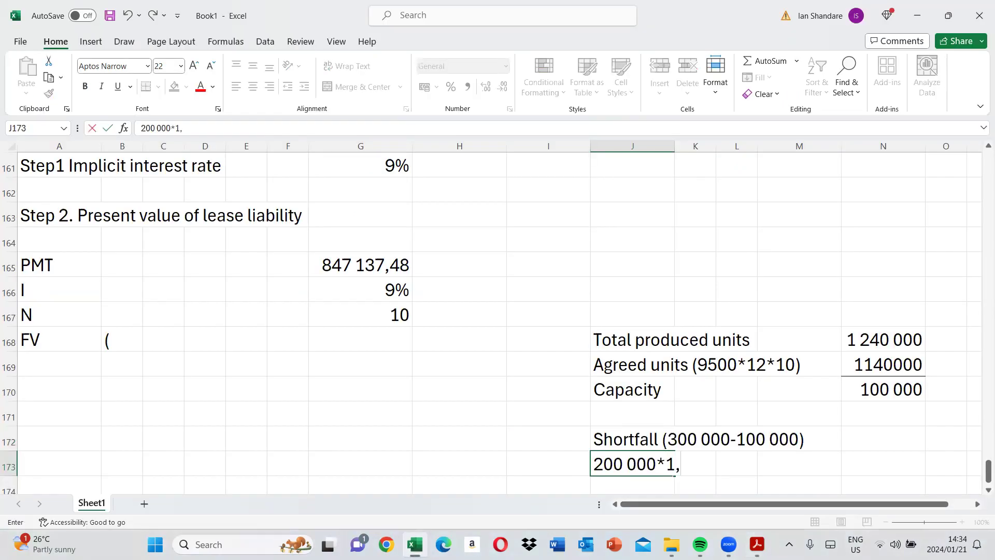
type("5)")
Calculate the shortfall amount in cell N173 with the formula =200000*1,5
key("Right")
key("Right")
key("Right")
key("Right")
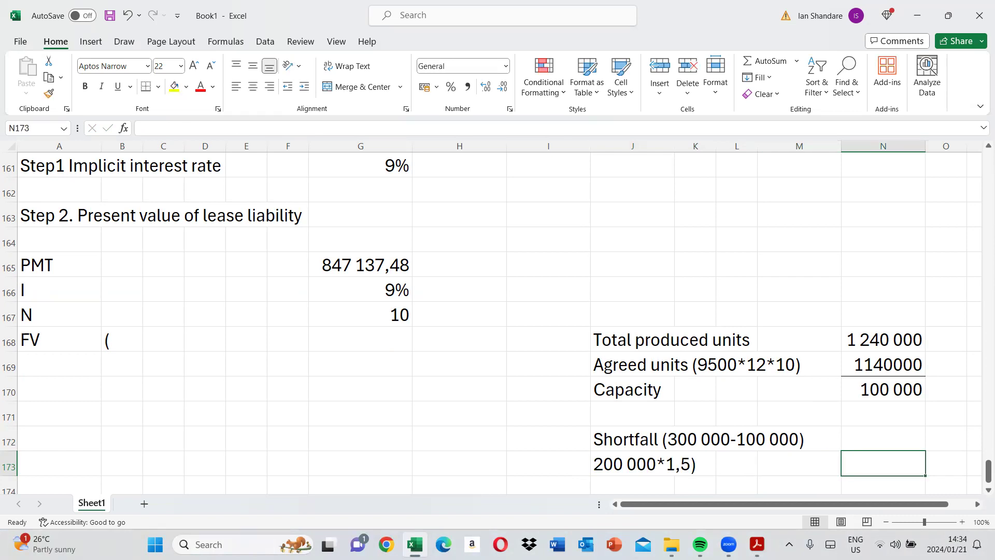
type("=200000")
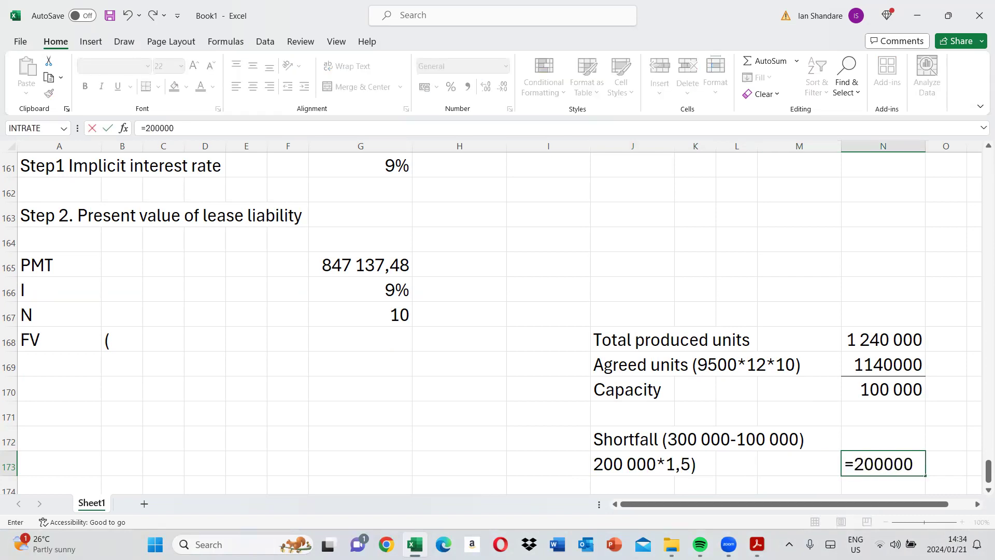
type("*1,5")
key("Return")
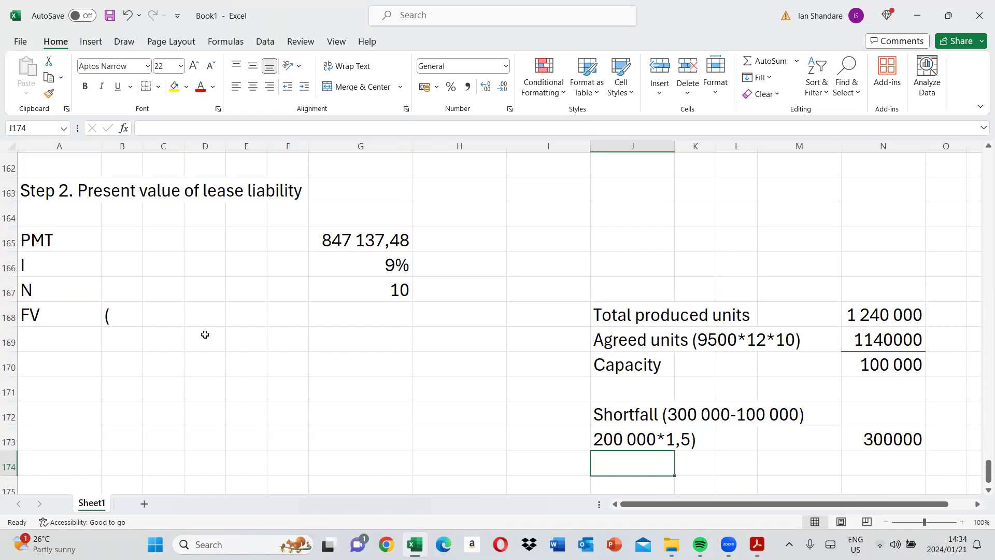
Enter 300 000 as the FV amount in cell G168
left_click(361, 315)
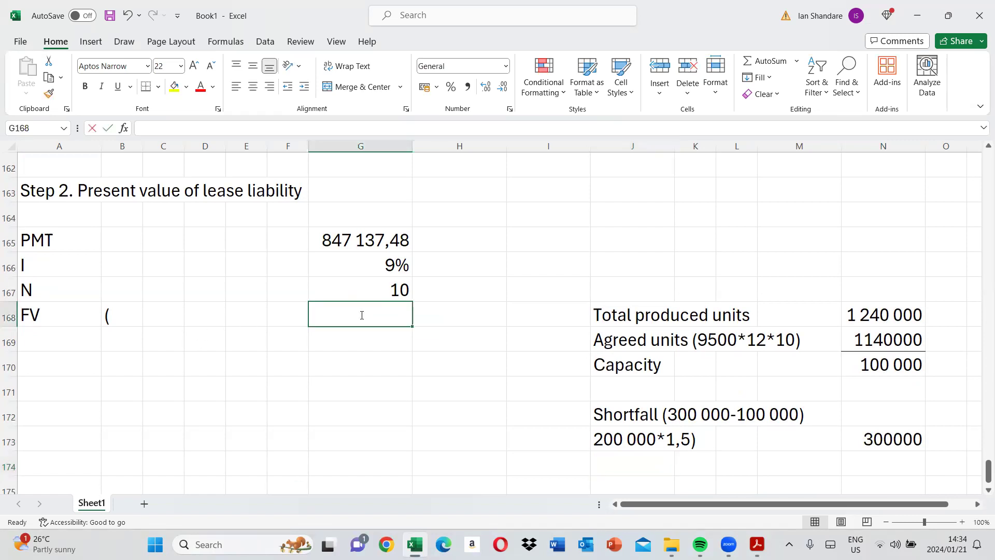
type("300 000")
key("Return")
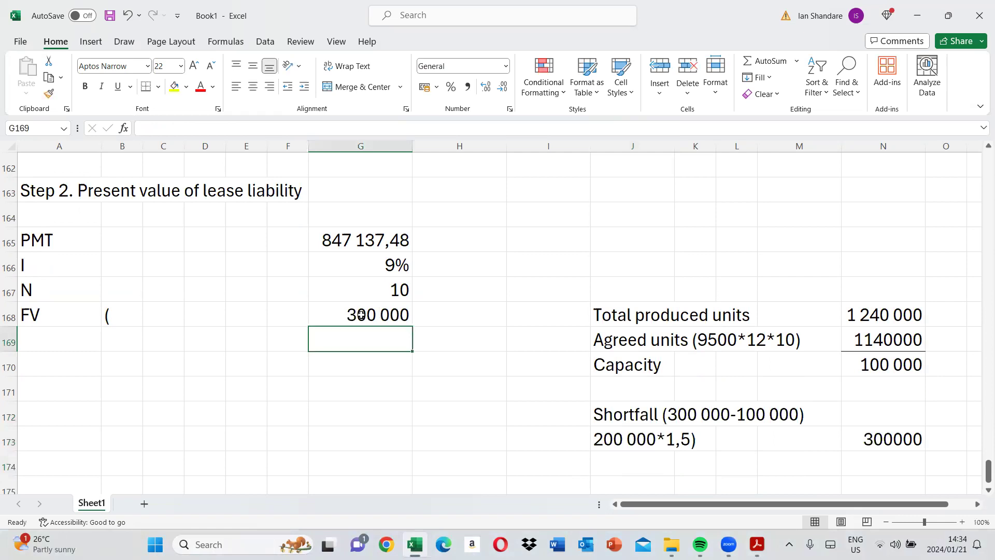
Write the label "PV" in cell A169 below FV
left_click(61, 343)
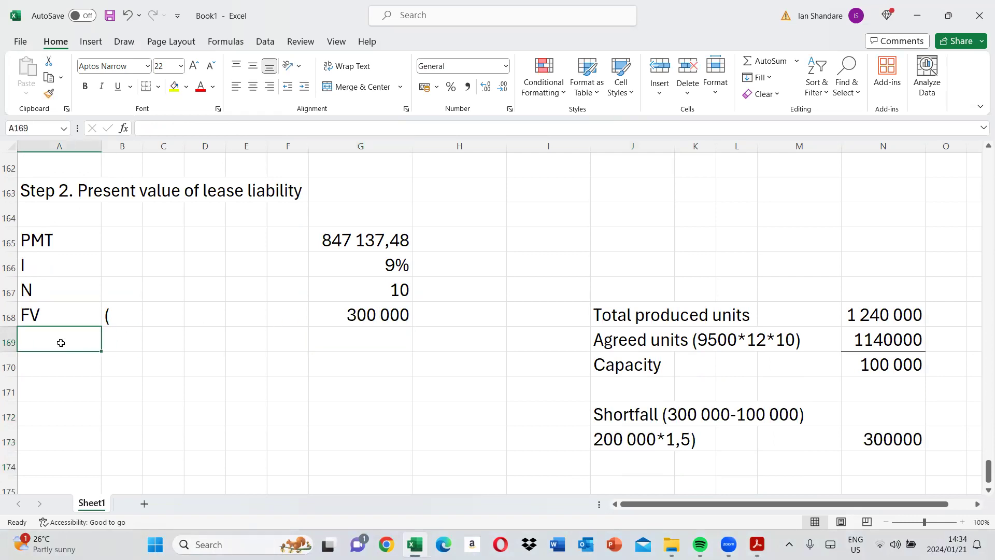
type("p")
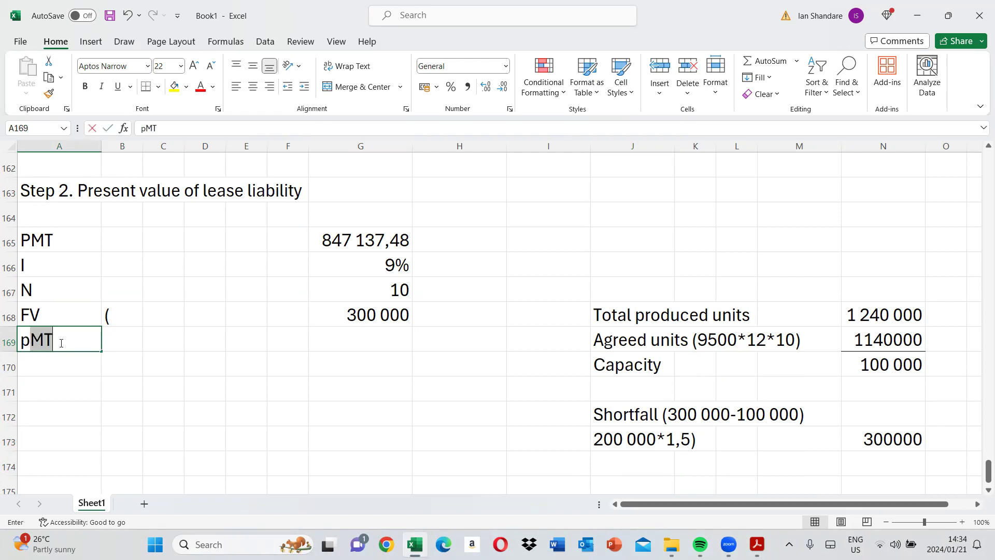
key("BackSpace")
key("BackSpace")
key("BackSpace")
type("PV")
Calculate the lease liability's present value in cell G169 with the formula =PV(9%;10;847137,48;300000)
key("Tab")
key("Tab")
key("Tab")
key("Tab")
key("Tab")
key("Tab")
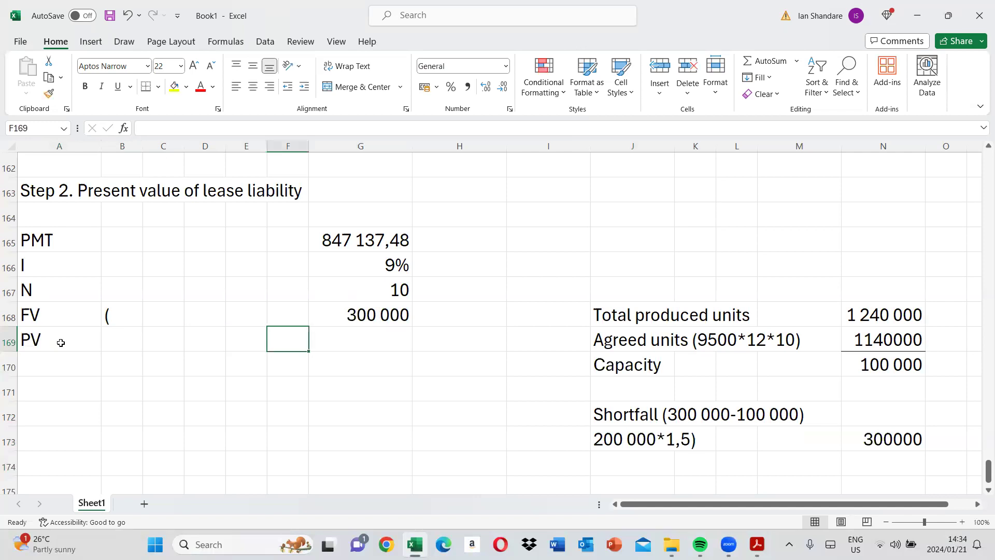
type("=")
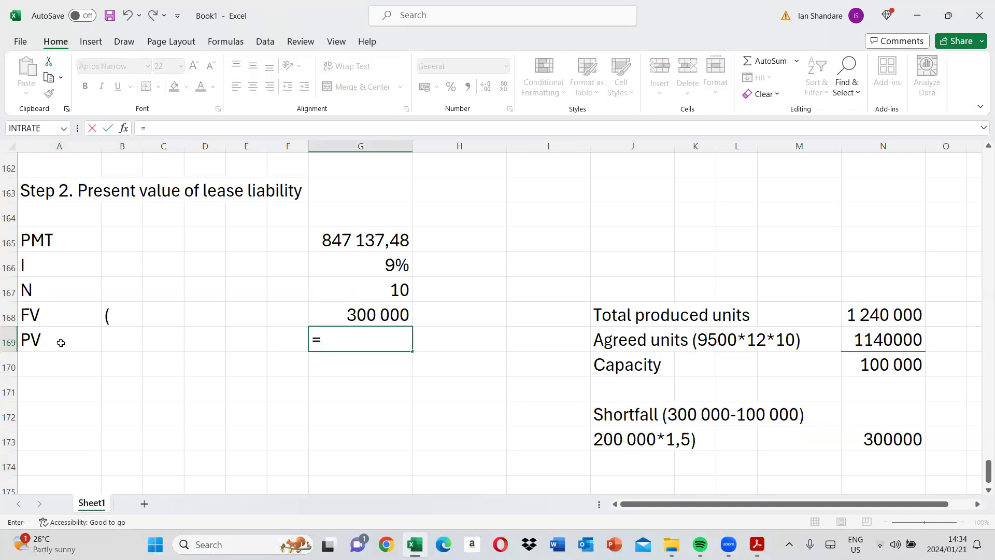
type("PV(")
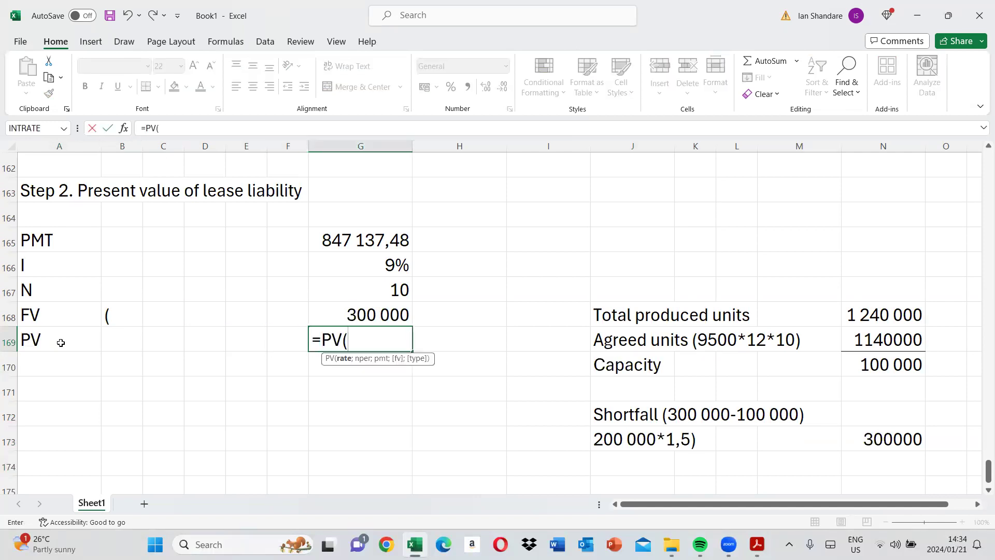
type("9%;")
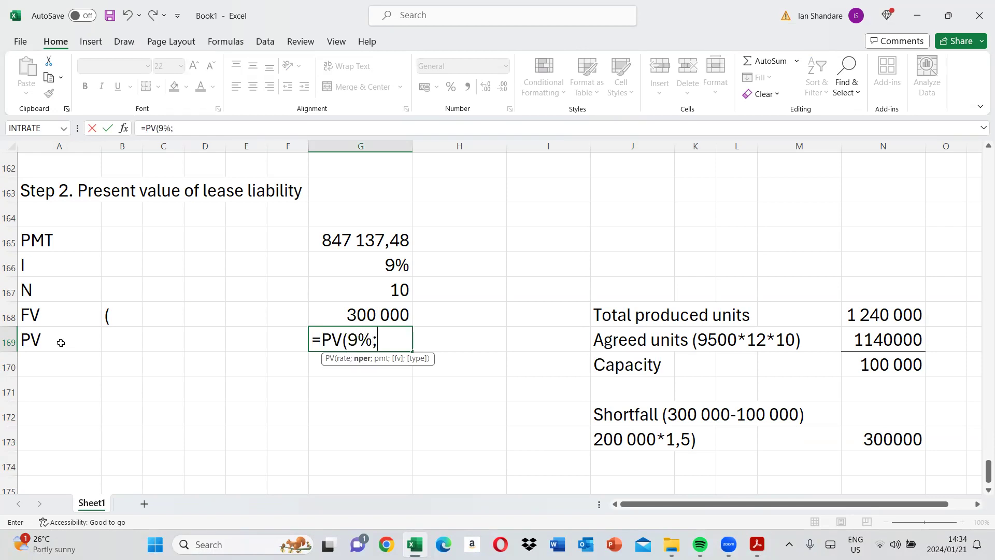
type("10;847137,4")
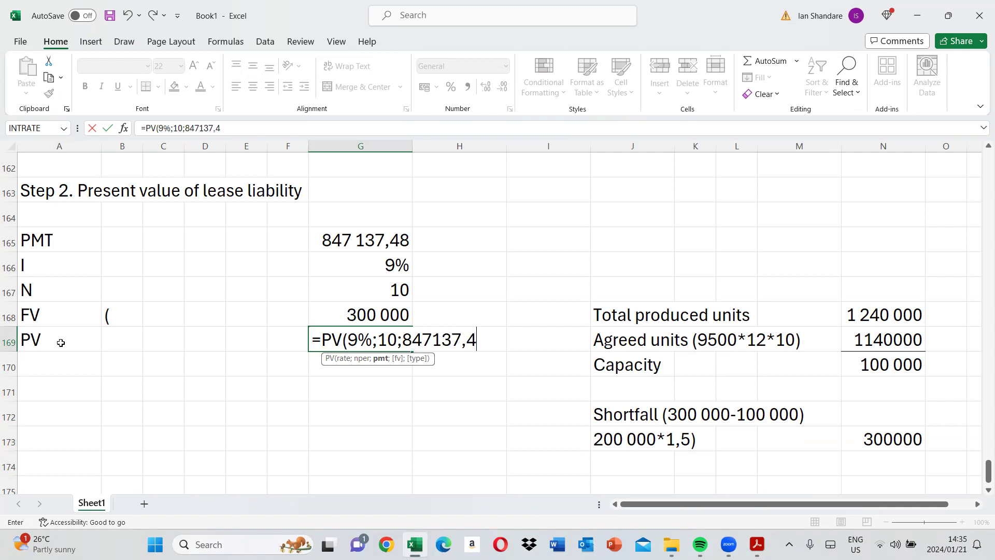
type("8;")
type("300")
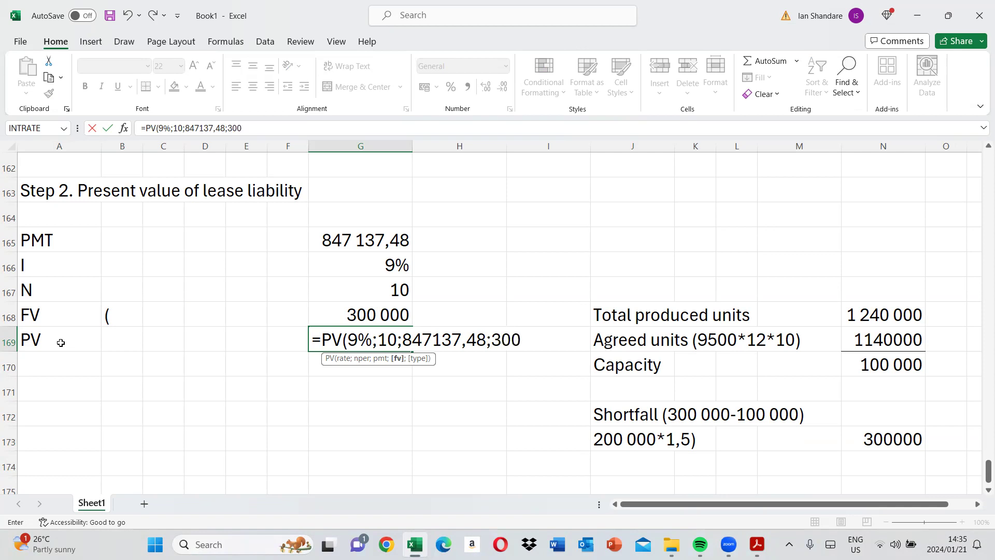
type("000)")
key("Return")
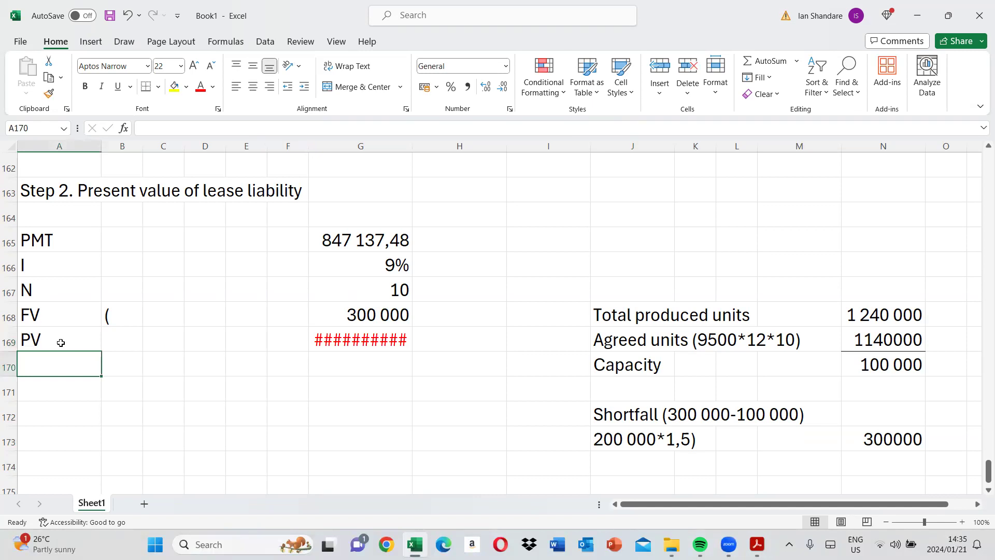
Widen column G to fit the present value, and put a minus sign before PV in the G169 formula
left_click_drag(414, 145, 462, 181)
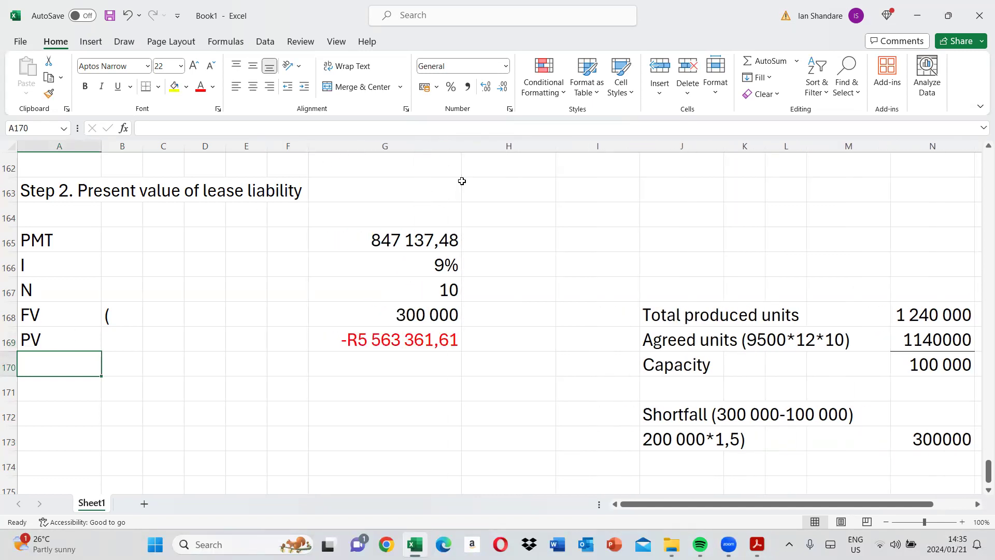
left_click(405, 340)
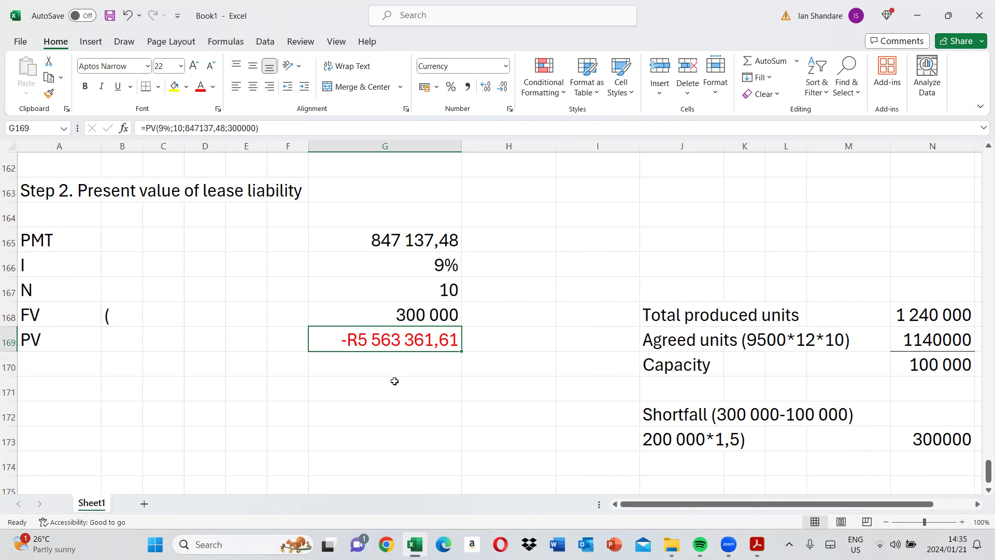
left_click(147, 128)
type("-")
key("Return")
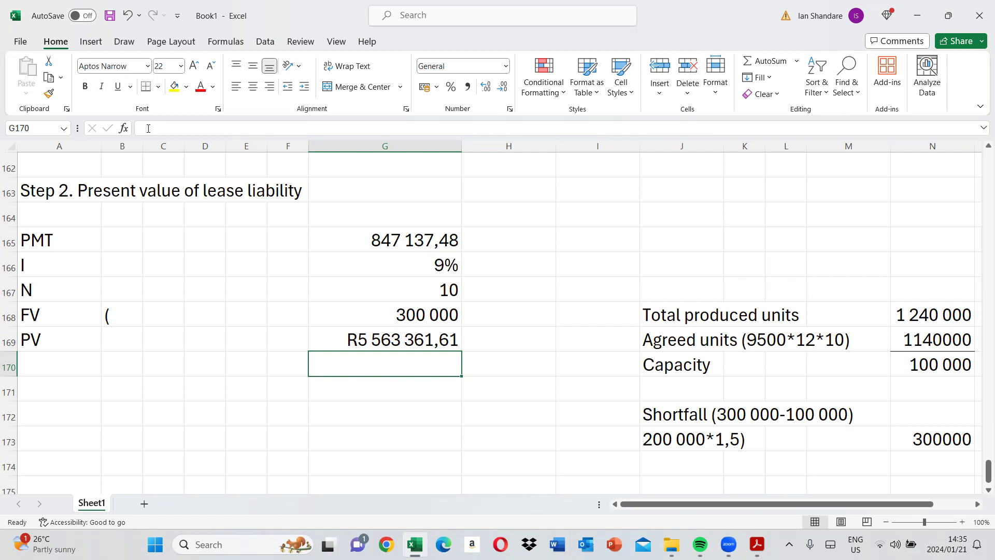
Format the present value in cell G169 to show no decimal places
left_click(352, 341)
left_click(502, 86)
left_click(503, 86)
Write the heading "Right of use of asset" in cell A171, below the present value calculation
left_click(40, 394)
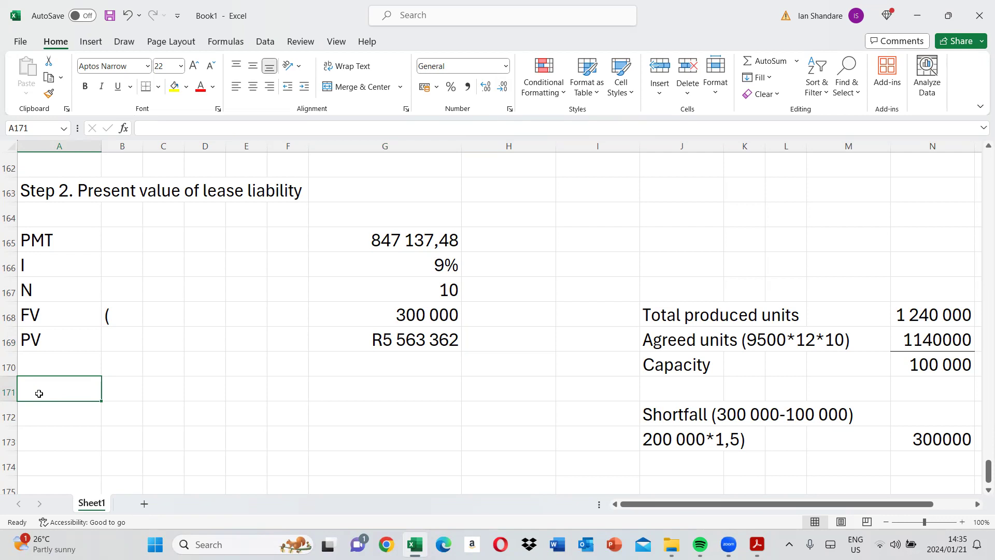
type("(")
key("BackSpace")
type("Righ")
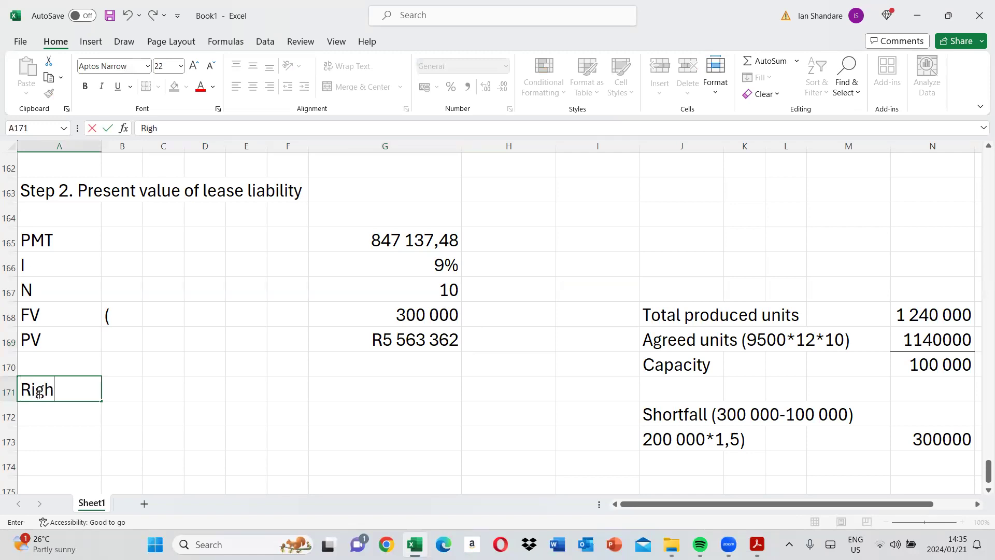
type("t of use of asset")
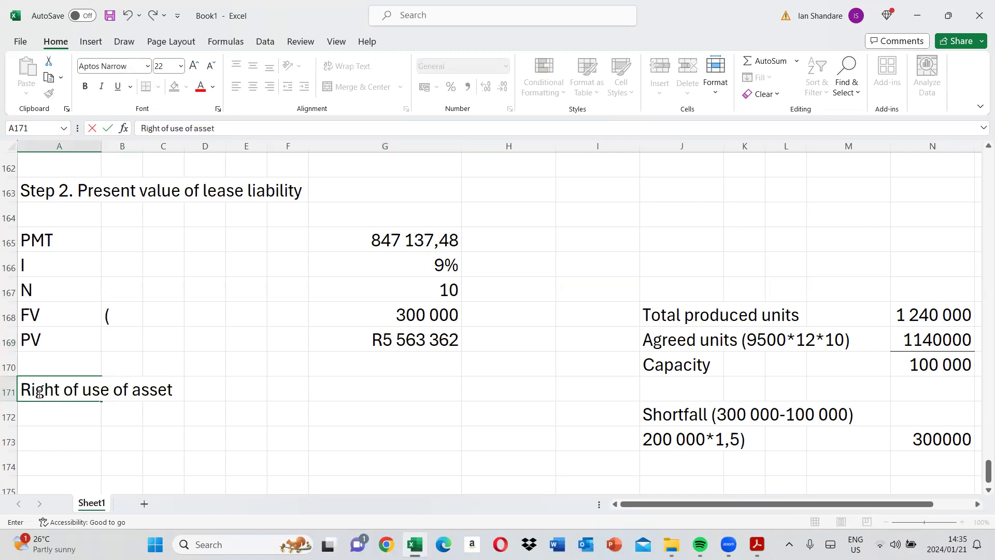
key("Return")
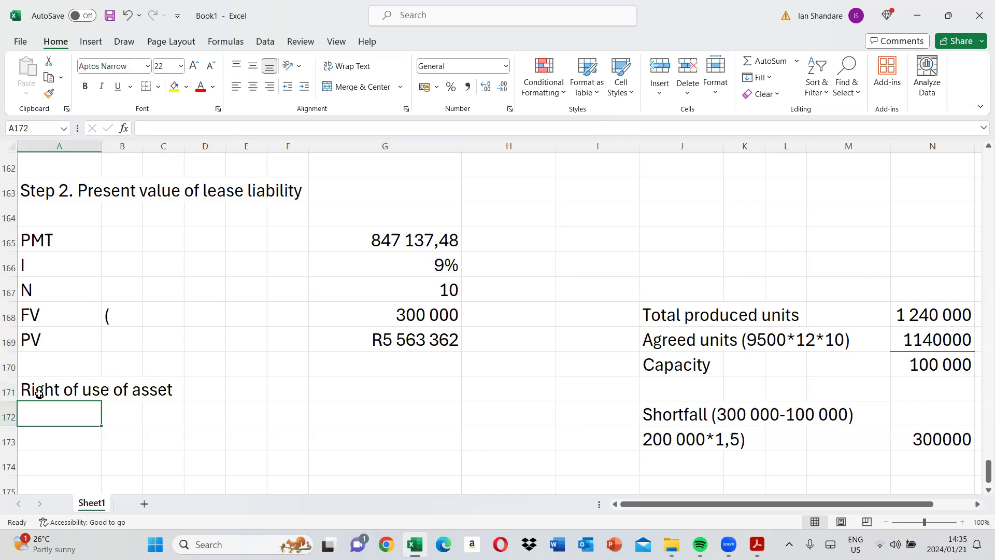
Add the row "Present value of liability" in A172 and link its amount in G172 to the PV in G169
type("Presean")
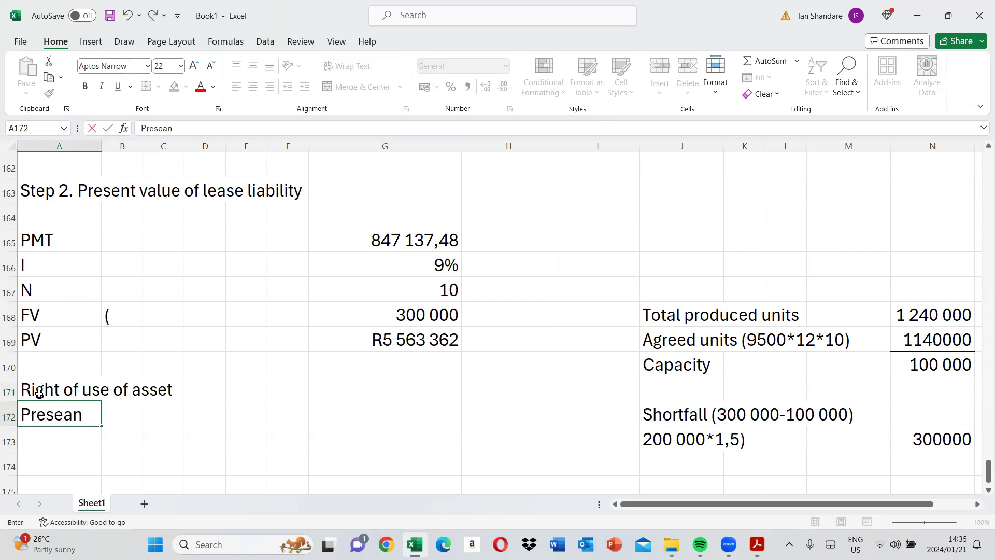
key("BackSpace")
key("BackSpace")
type("nt value of liability")
key("Tab")
key("Tab")
key("Tab")
key("Tab")
key("Tab")
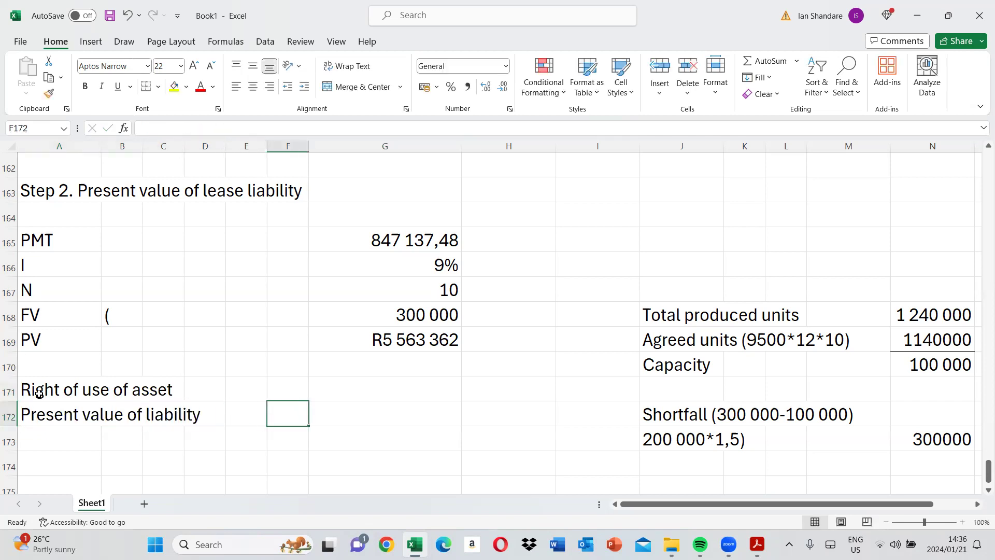
key("Tab")
type("=")
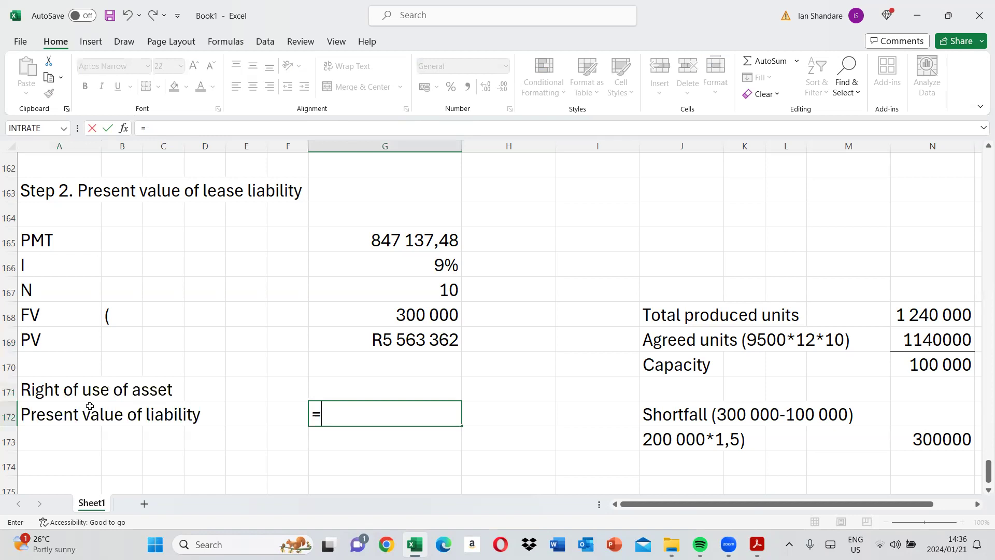
left_click(313, 340)
key("Return")
type("Direct")
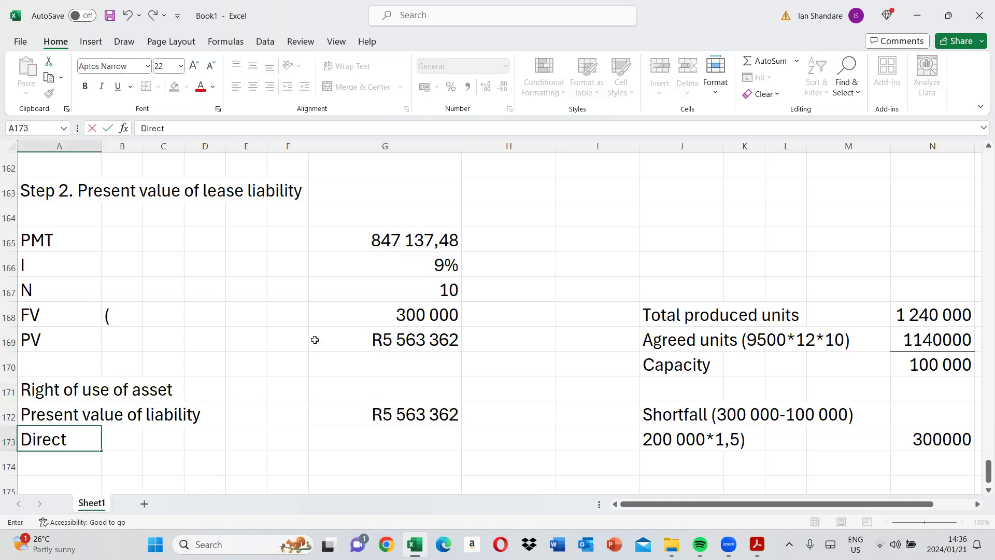
type(" cost by Lessee")
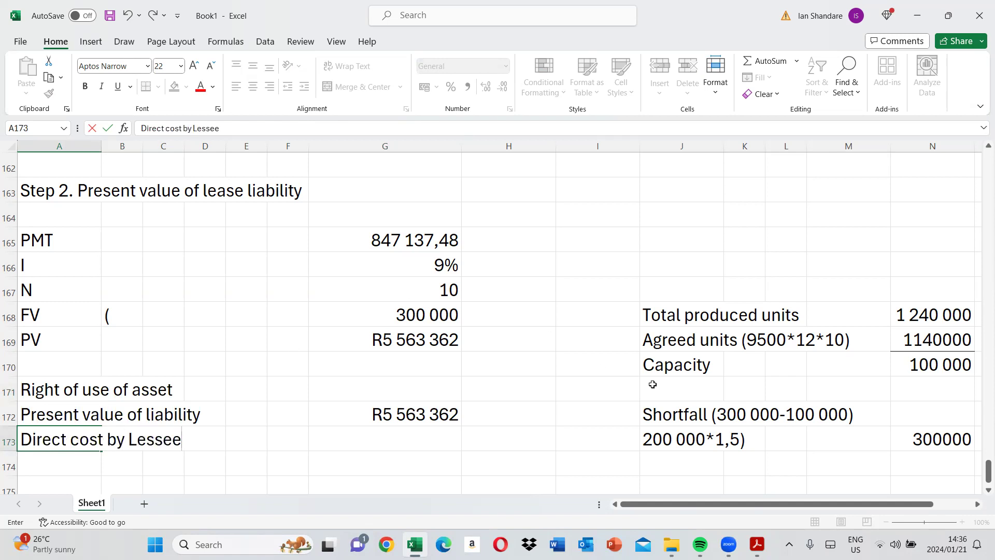
left_click(757, 545)
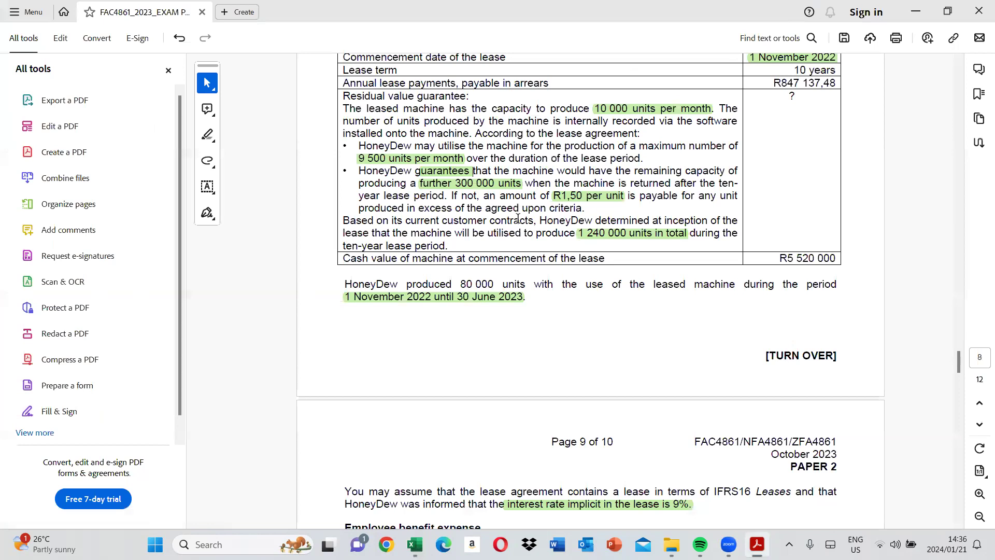
scroll(512, 213, "up", 1)
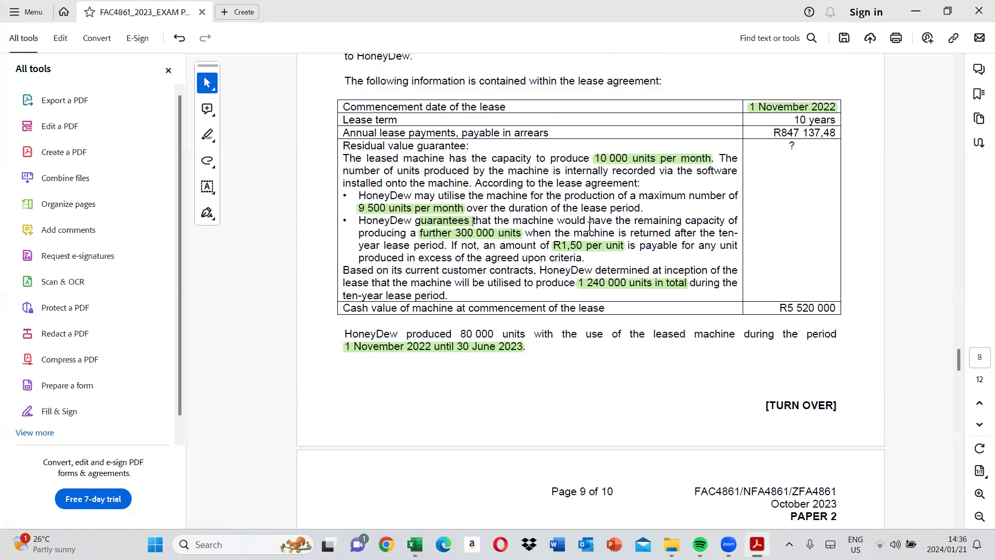
scroll(612, 218, "up", 2)
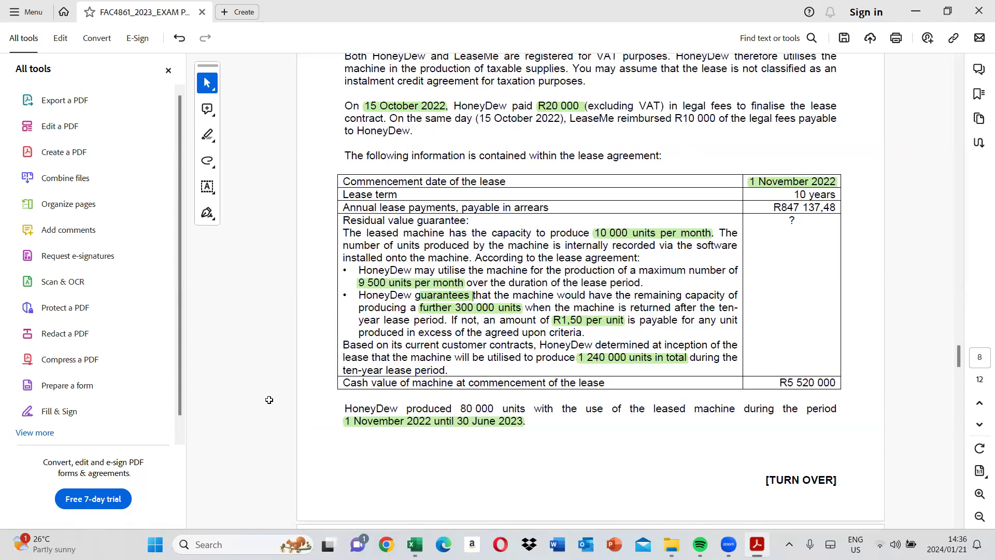
key("alt+Tab")
type("0 000-10 000)")
key("Right")
key("Right")
key("Right")
key("Right")
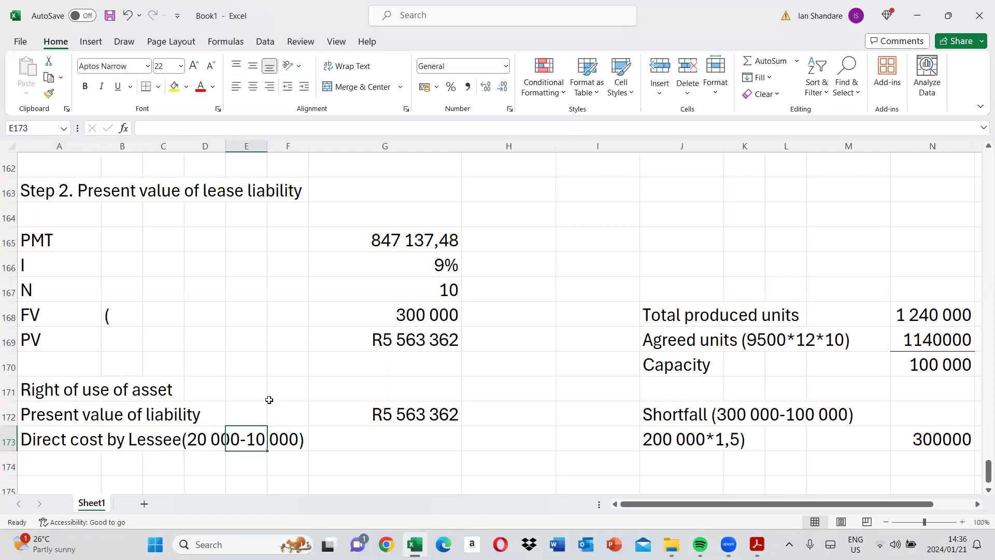
key("Right")
key("Right")
type("10 000")
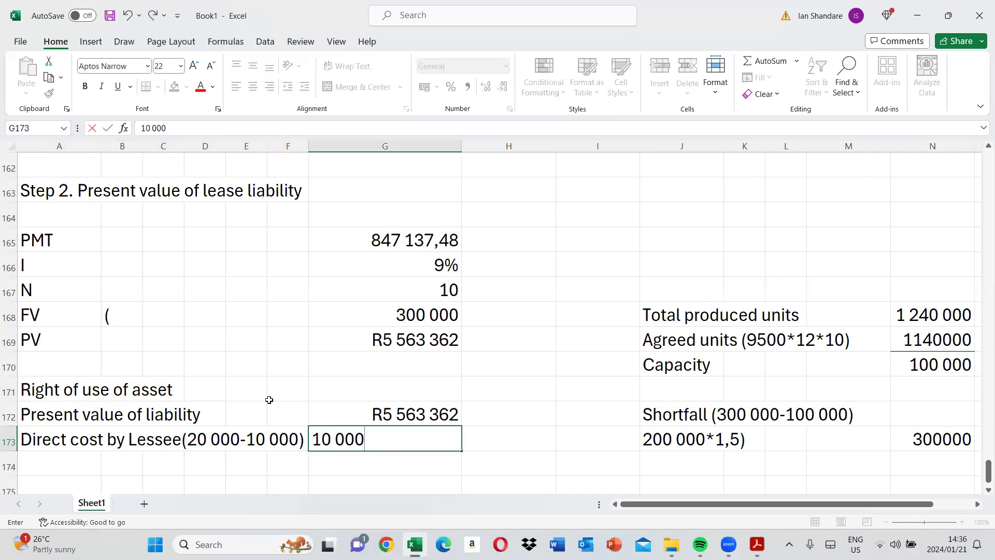
key("Return")
Label A174 "Right of use of asset" and total G172:G173 in G174 with SUM, adding a bottom border under G173
type("Right of use of asset")
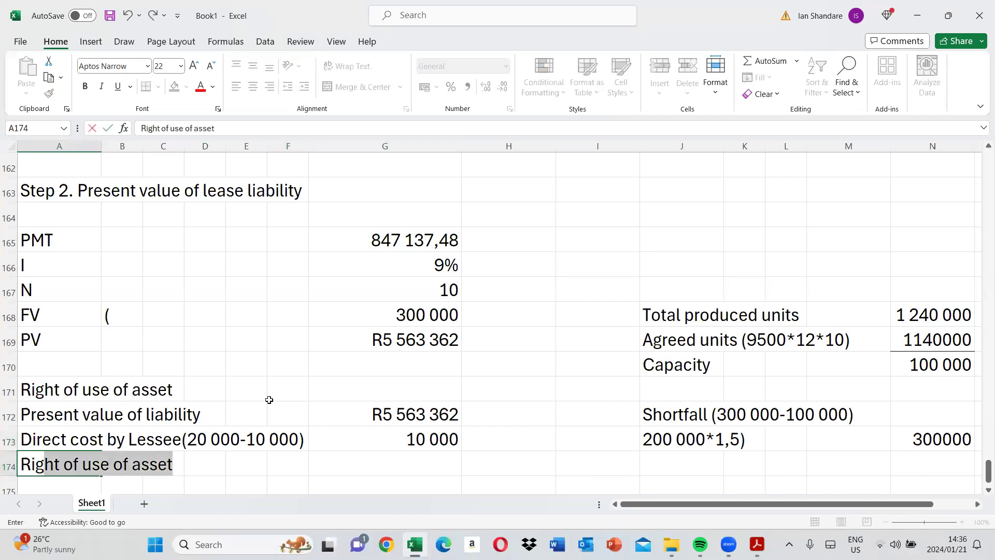
key("Right")
key("Right")
key("Right")
key("Right")
key("Right")
key("Right")
type("=sum(")
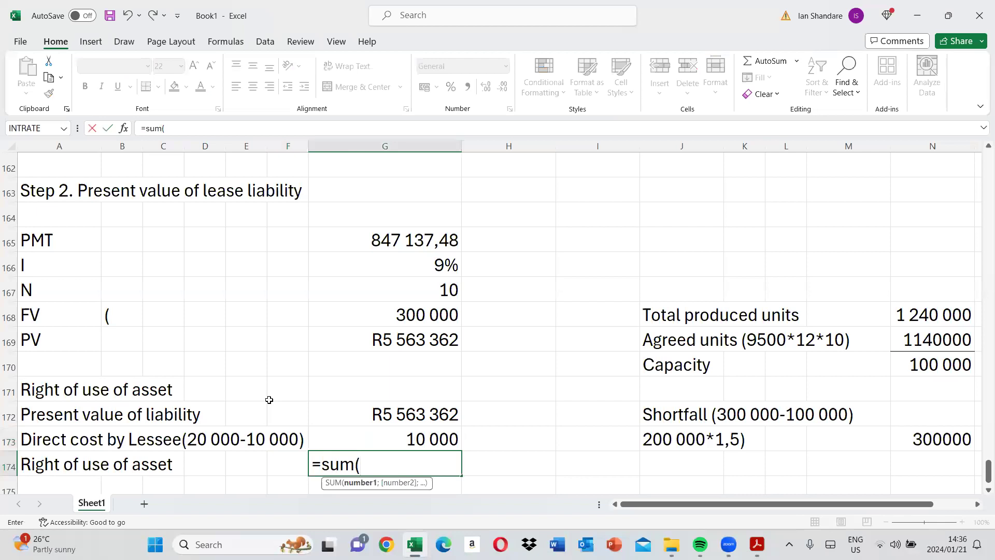
left_click(407, 406)
key("shift+Down")
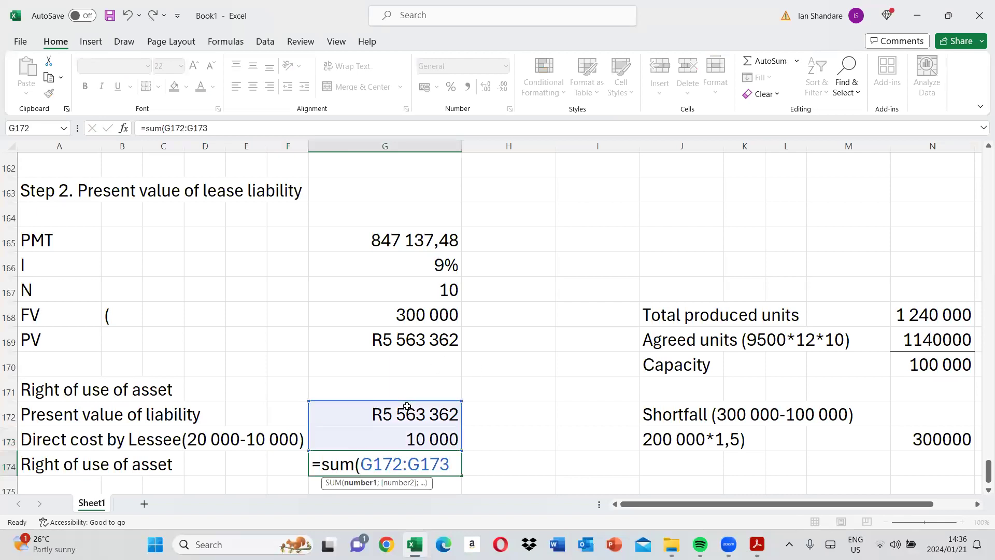
key("Return")
left_click(407, 406)
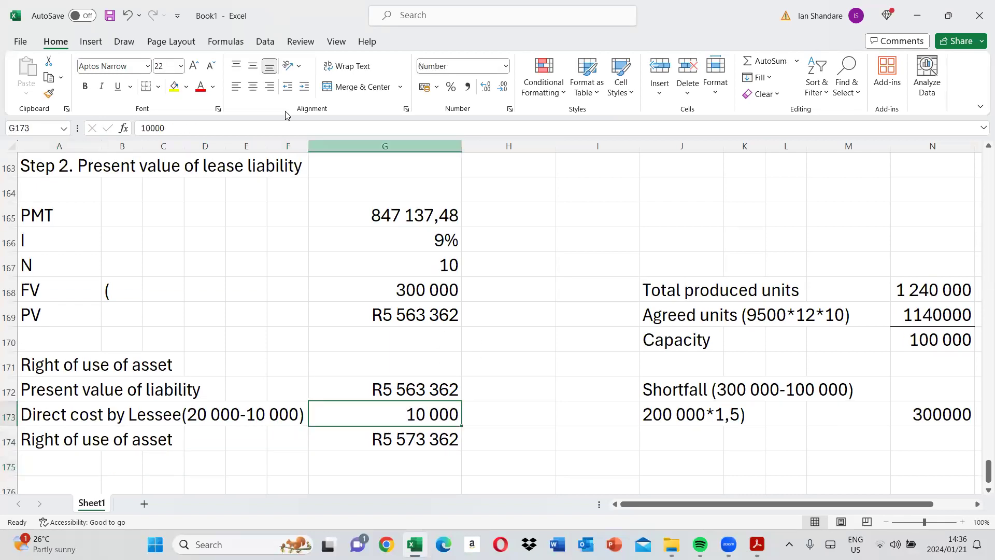
Check the lease commencement date in the exam PDF and enter 1 November 2022 in cell A178 of the workbook
left_click(71, 485)
left_click(70, 487)
left_click(70, 487)
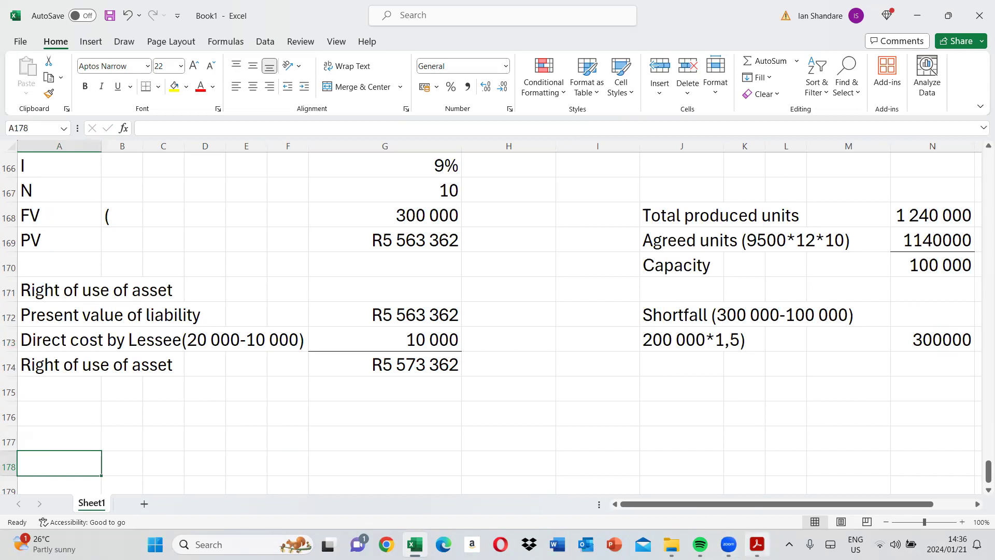
left_click(757, 544)
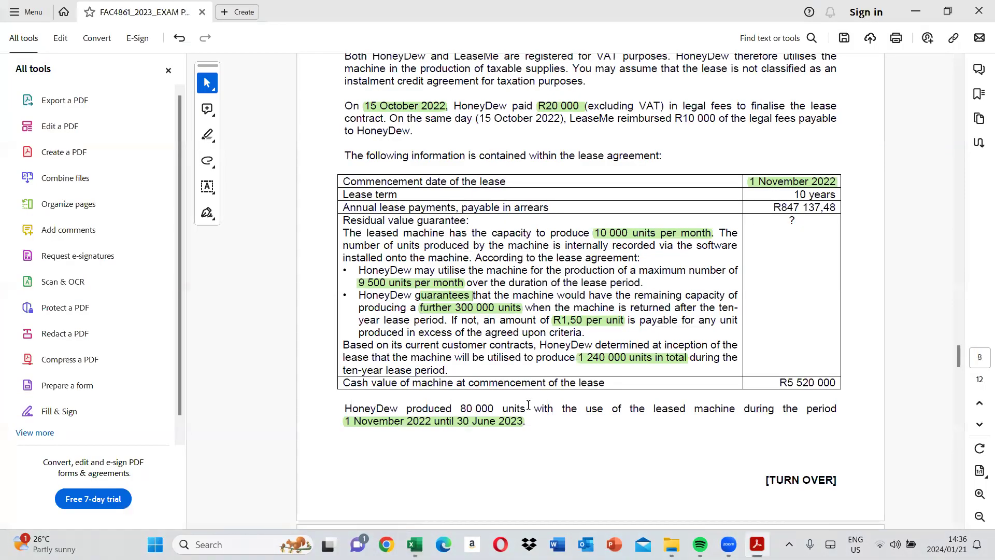
key("alt+Tab")
type("1")
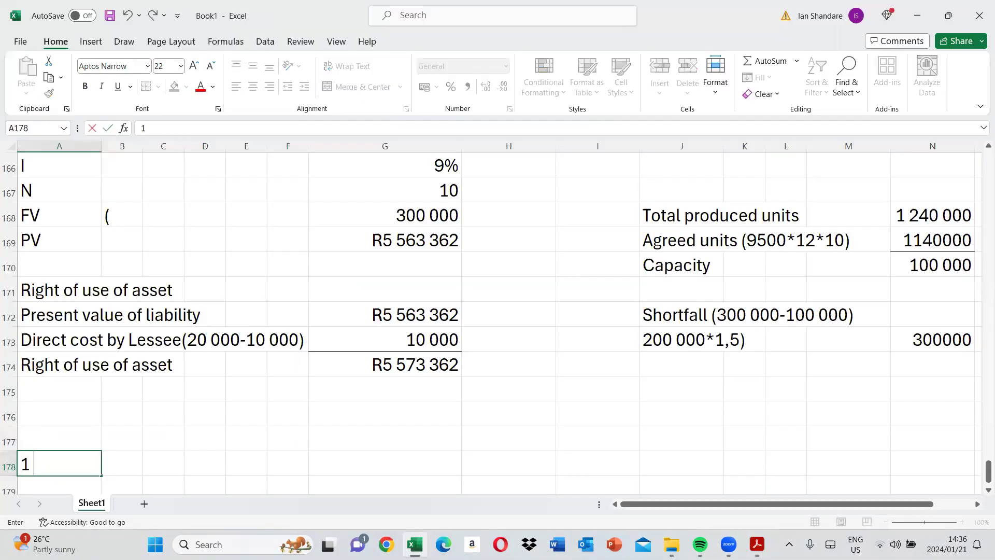
type(" November 2022")
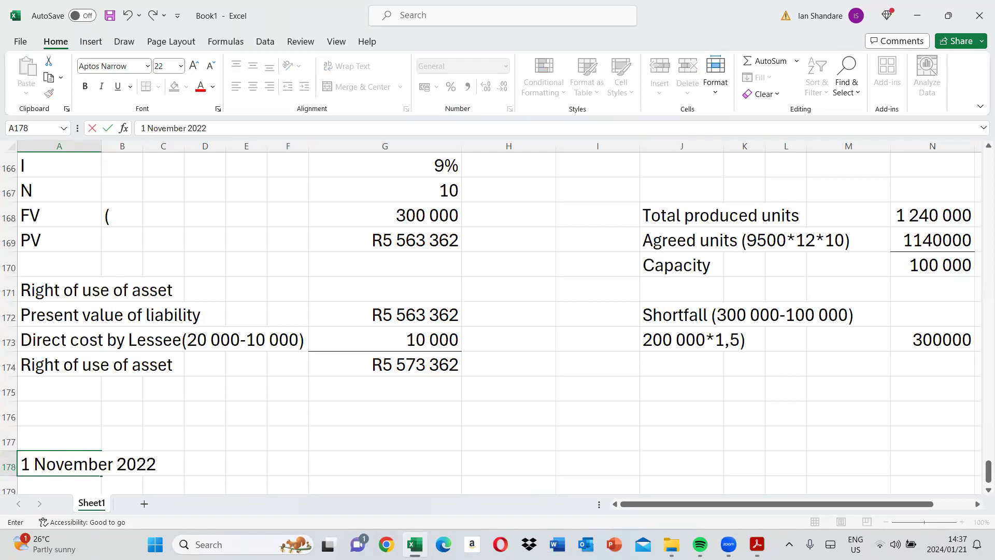
key("Return")
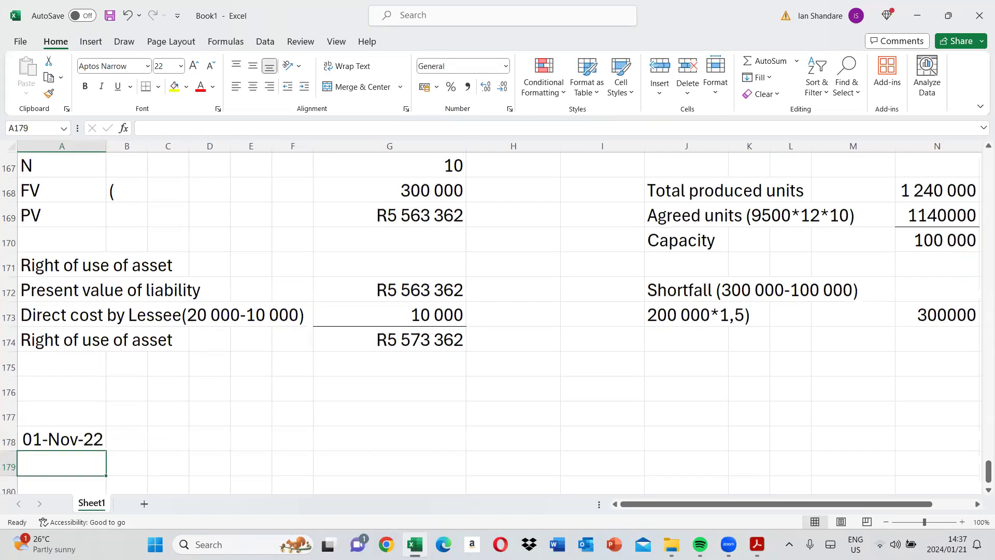
Enter the journal debit "Right of use of asset (SFP)" in A179, with G179 linked to the asset total in G174
type("Right")
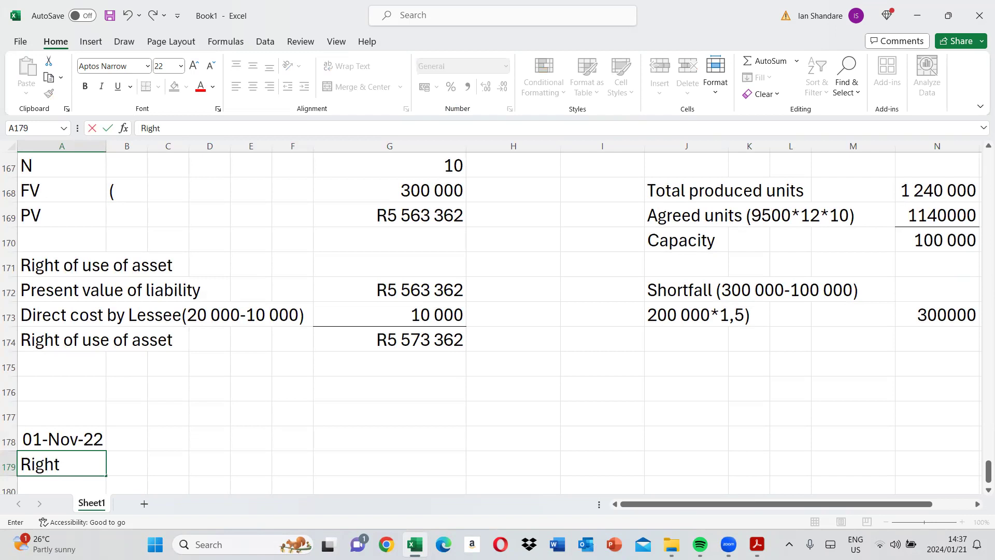
type(" of use of a")
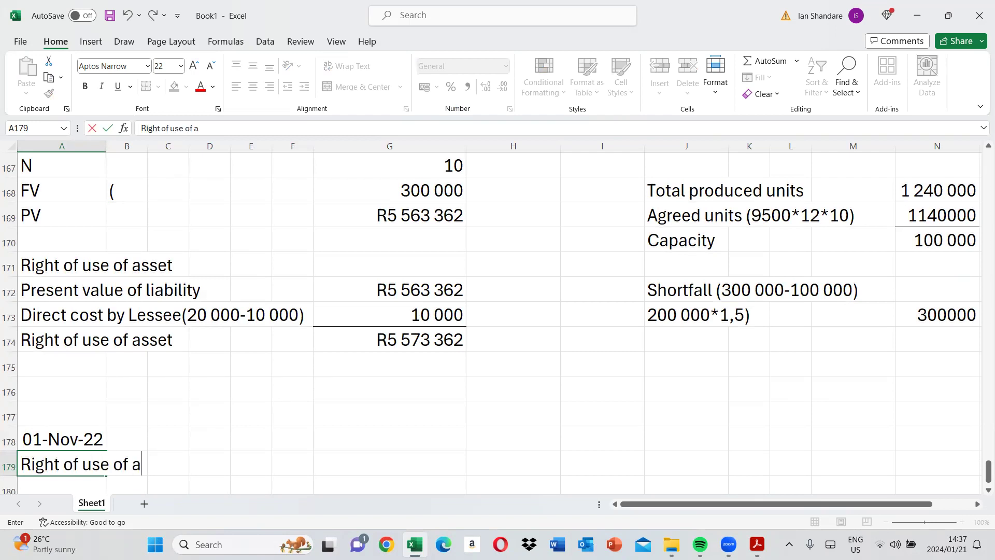
type("sset (SFP)")
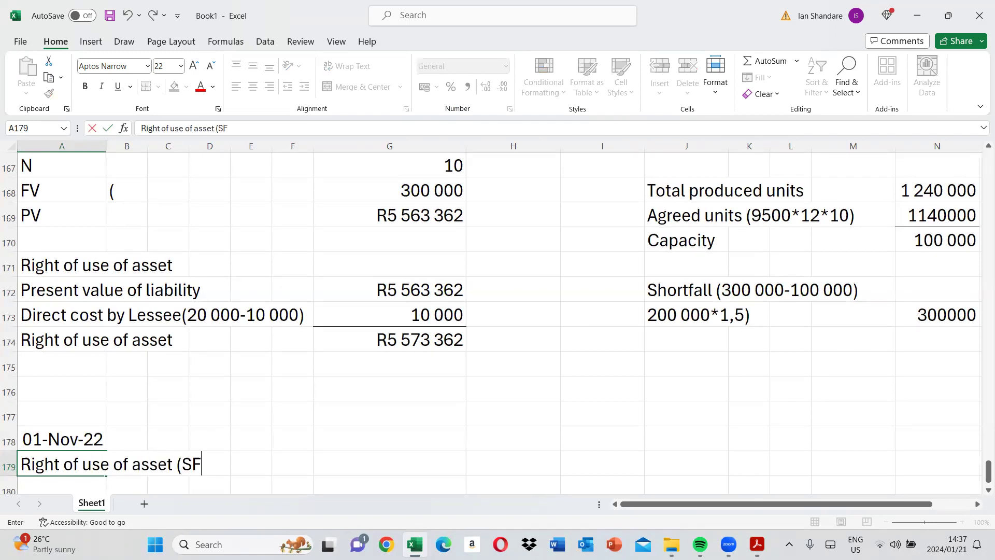
key("Tab")
key("Right")
key("Right")
key("Right")
key("Right")
key("Right")
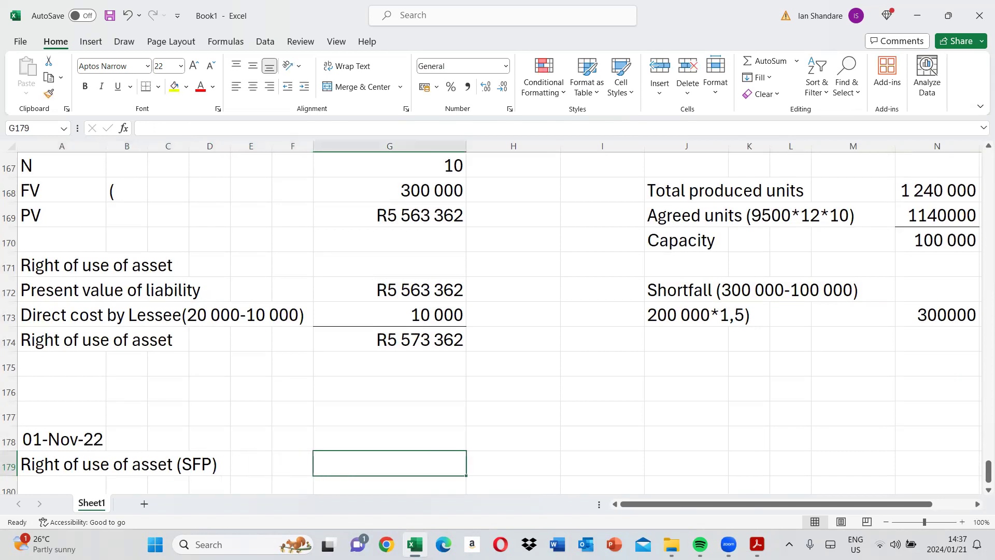
type("=")
left_click(421, 343)
key("Return")
Enter the journal credit "Lease liability (SFP)" in B180, with H180 linked to the present value in G169
key("Right")
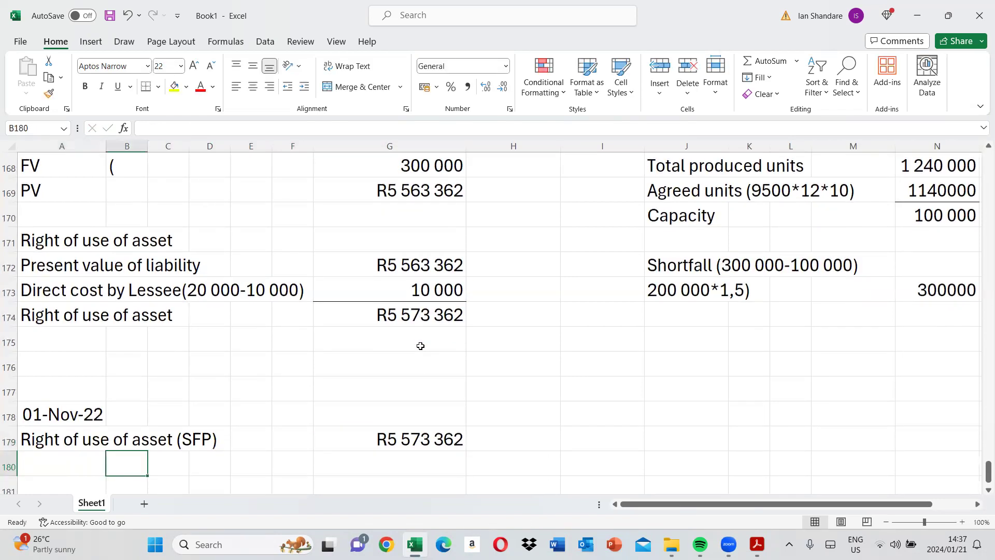
type("Lease ")
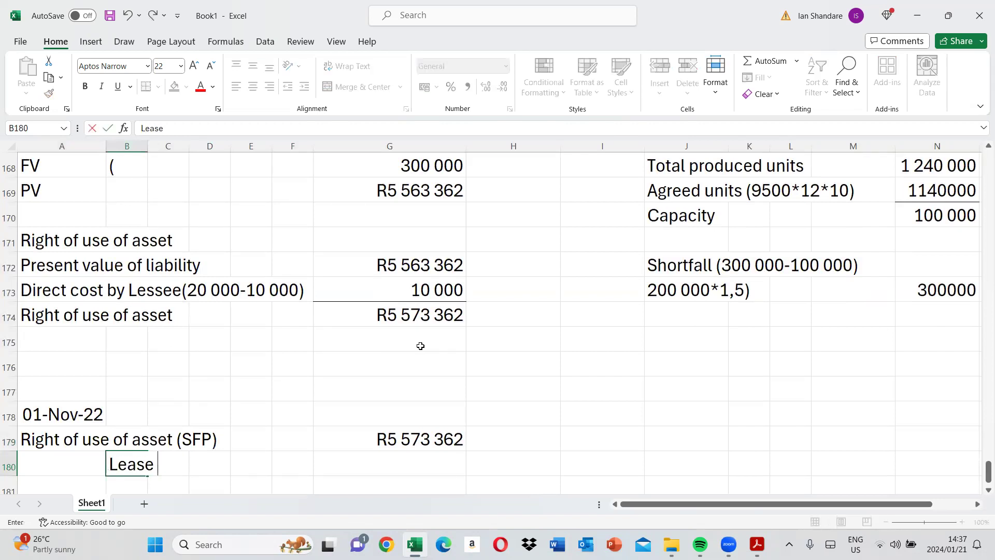
type("liabili")
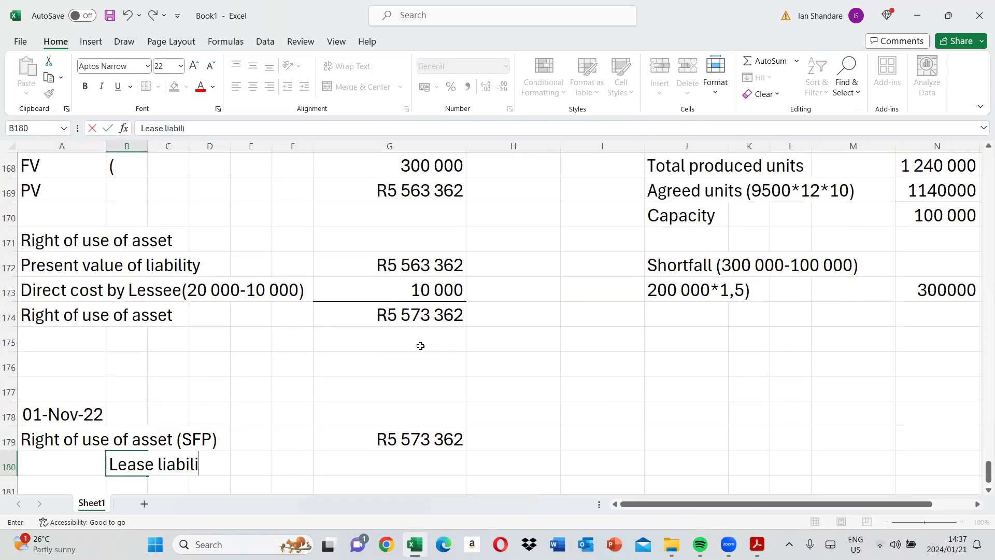
type("ty (SFP)")
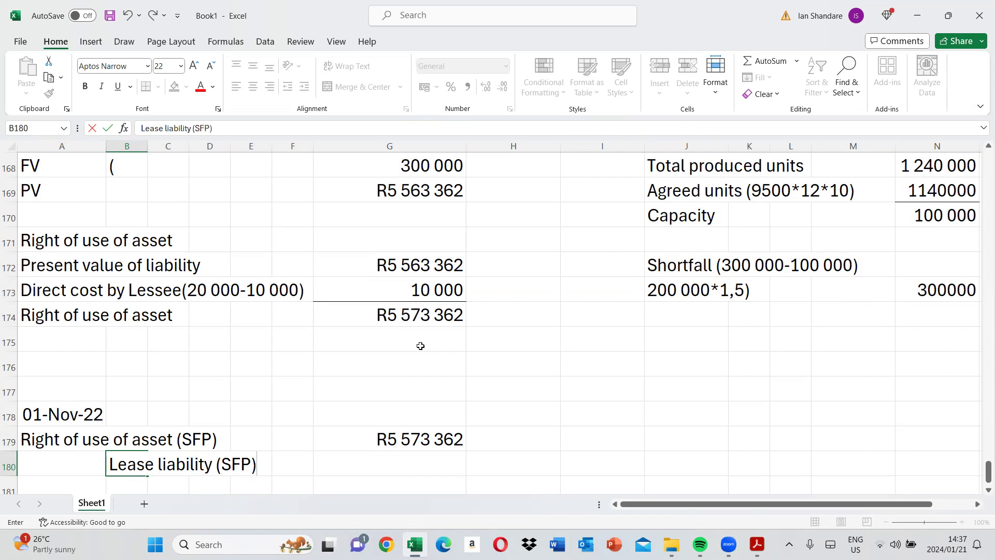
key("Right")
key("Right")
key("Right")
key("Right")
key("Right")
key("Right")
type("=")
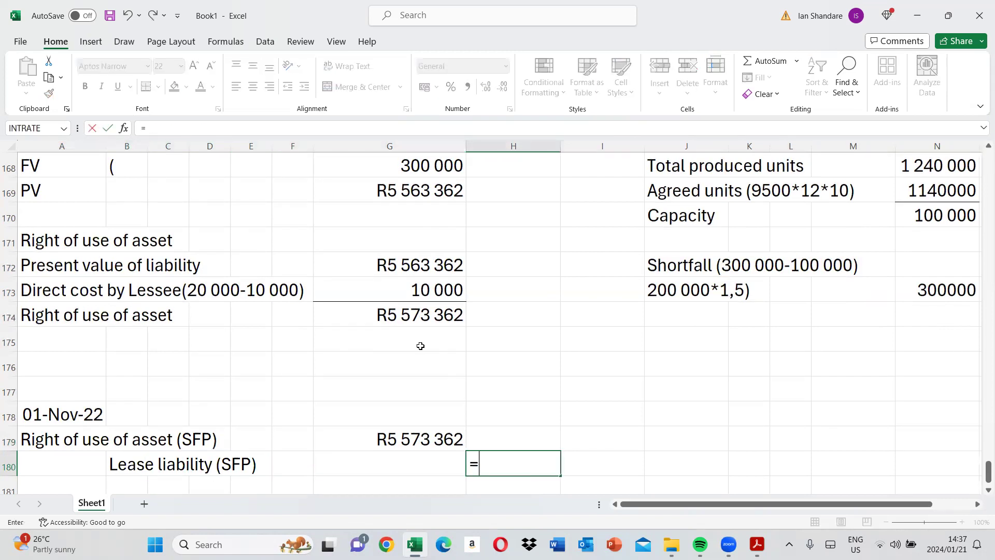
left_click(446, 196)
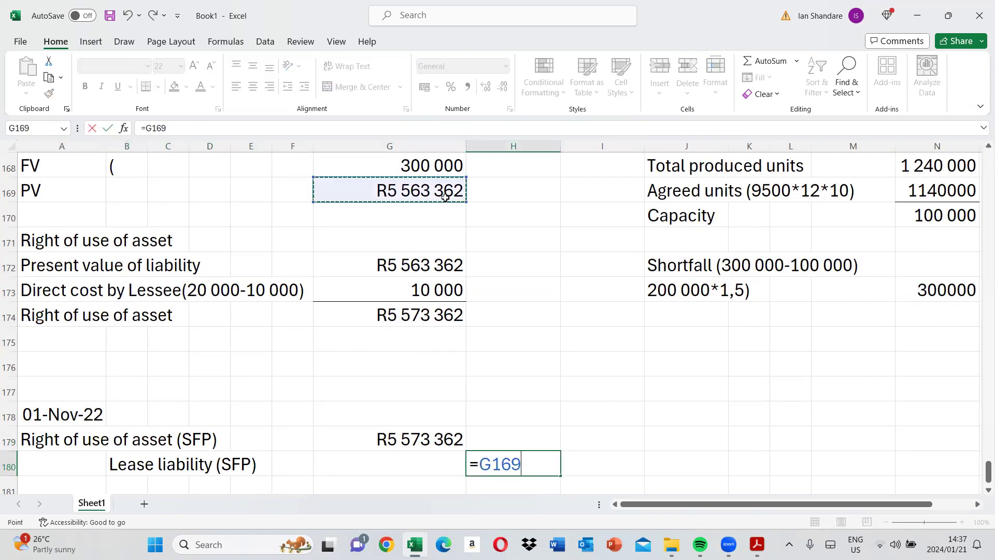
key("Return")
Add the journal credit "Bank (SFP)" in B181 with an amount of 10 000 in H181
key("Right")
type("b")
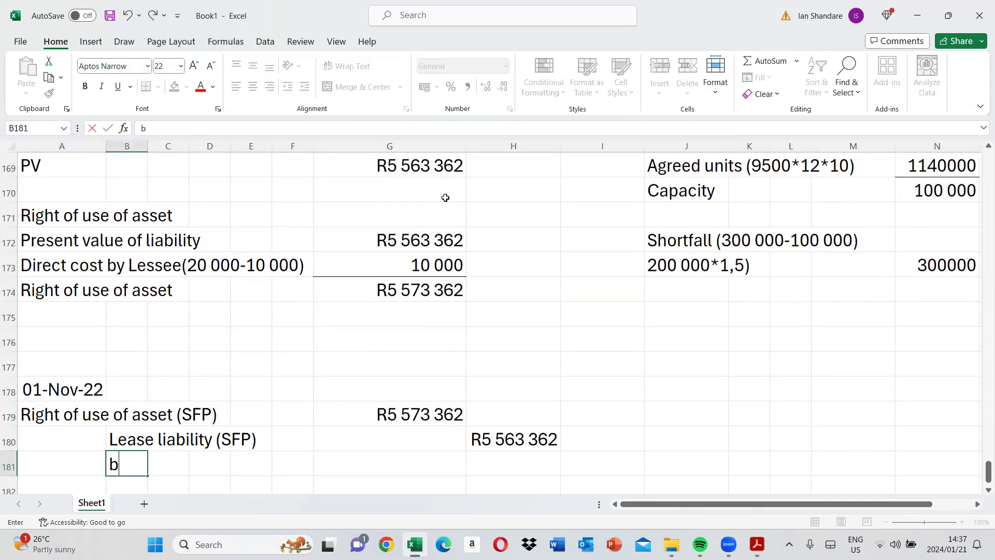
key("BackSpace")
type("Bank (SFP)")
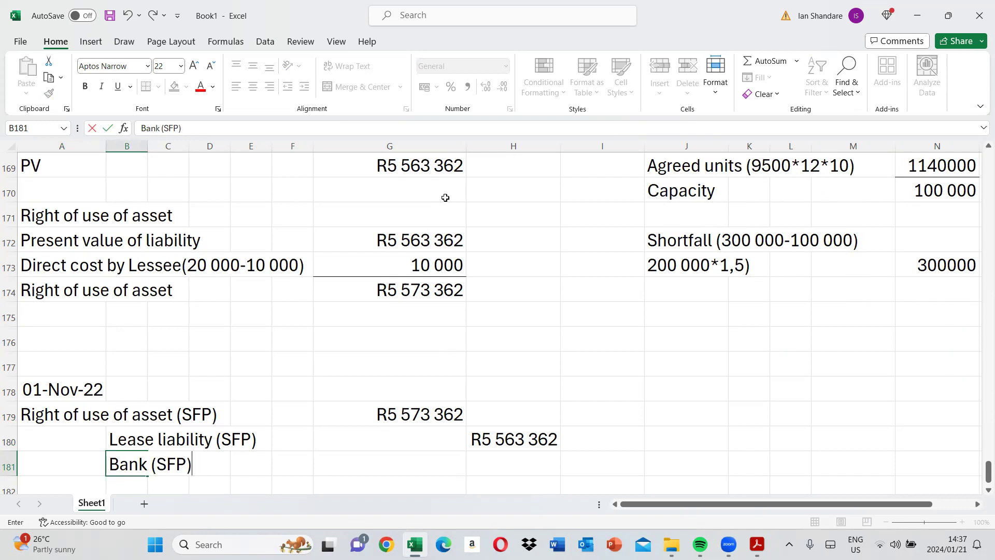
key("Right")
key("Right")
key("Right")
key("Right")
key("Right")
key("Right")
type("10 000")
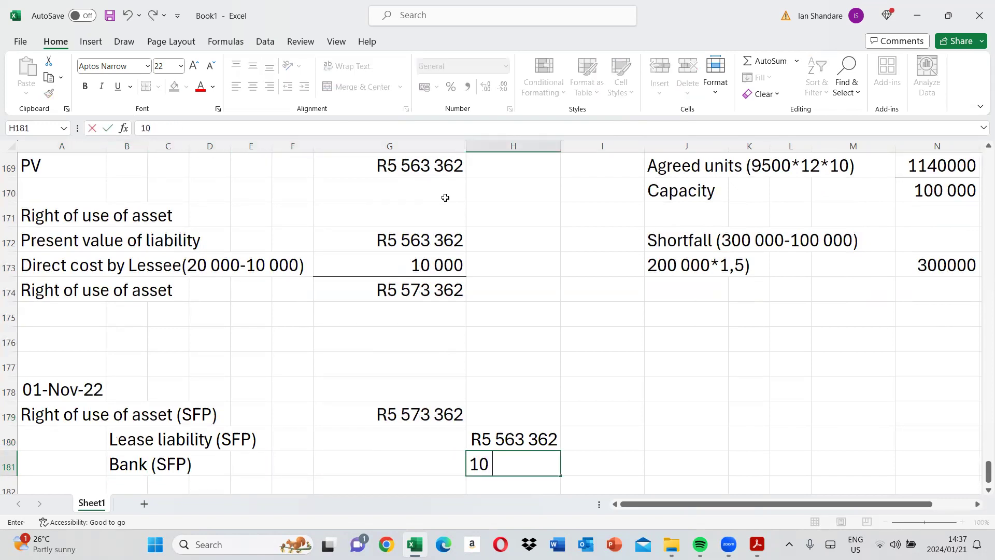
key("Return")
Date the next journal entry 30 June 2023 in A183 and label its debit "Finance Cost (P/L)" in A184
key("Return")
key("Home")
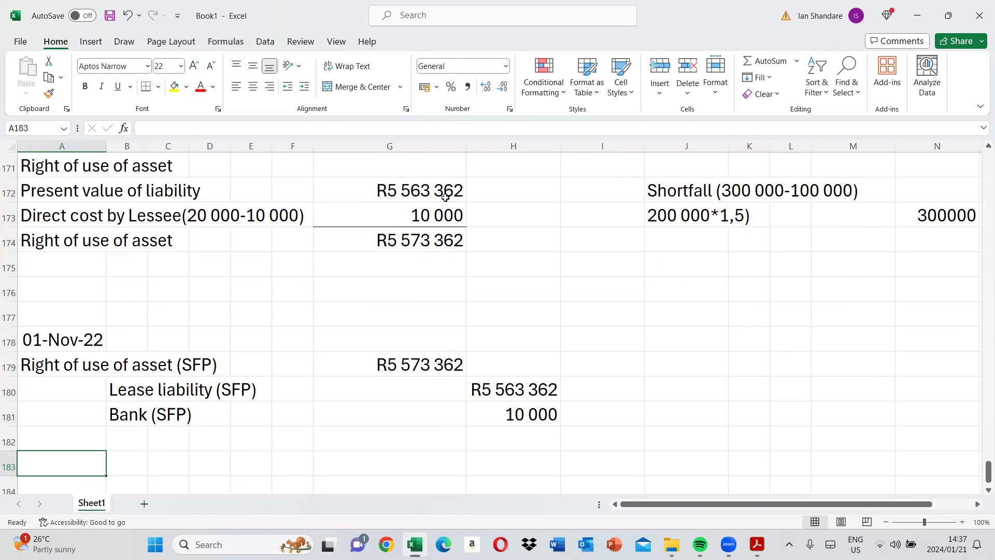
type("30 June 2023")
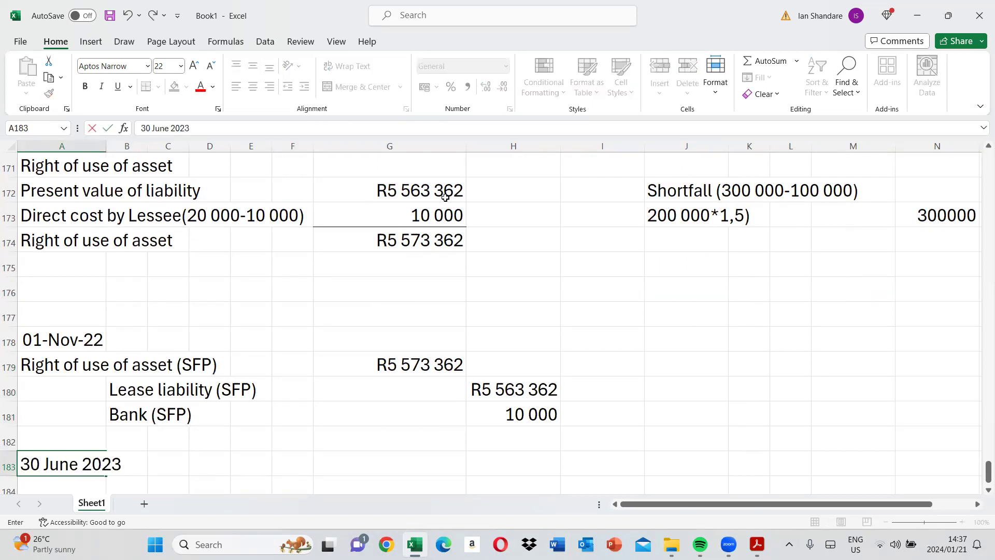
key("Return")
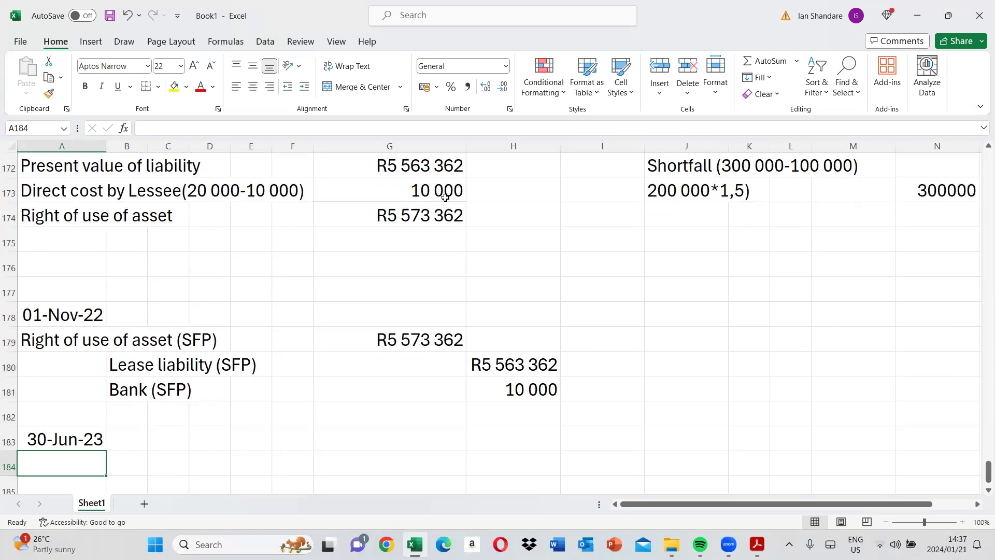
type("Finance Cost")
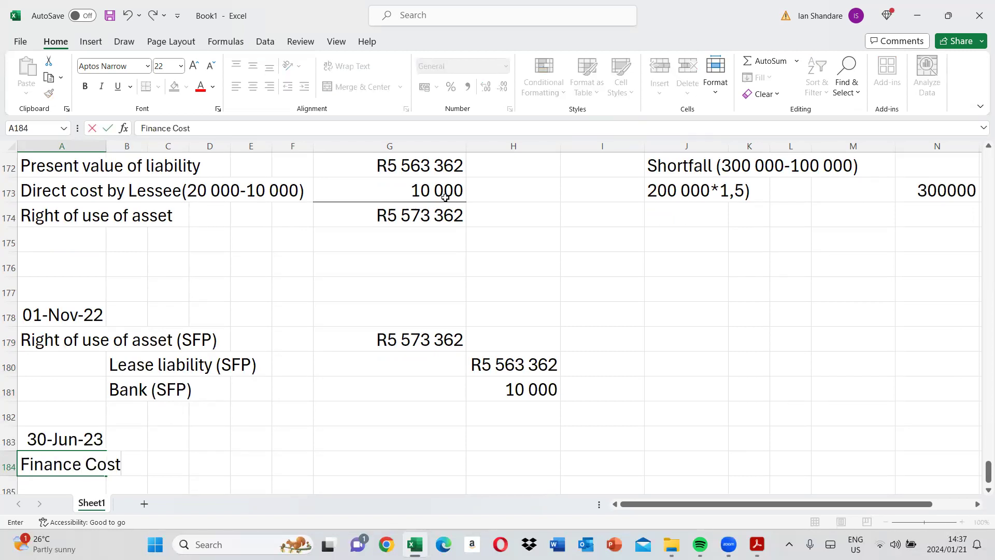
type(" (P/L)")
key("Return")
Label the credit line of the 30 June 2023 journal "Lease liability (SFP)" in B185
key("Tab")
type("L")
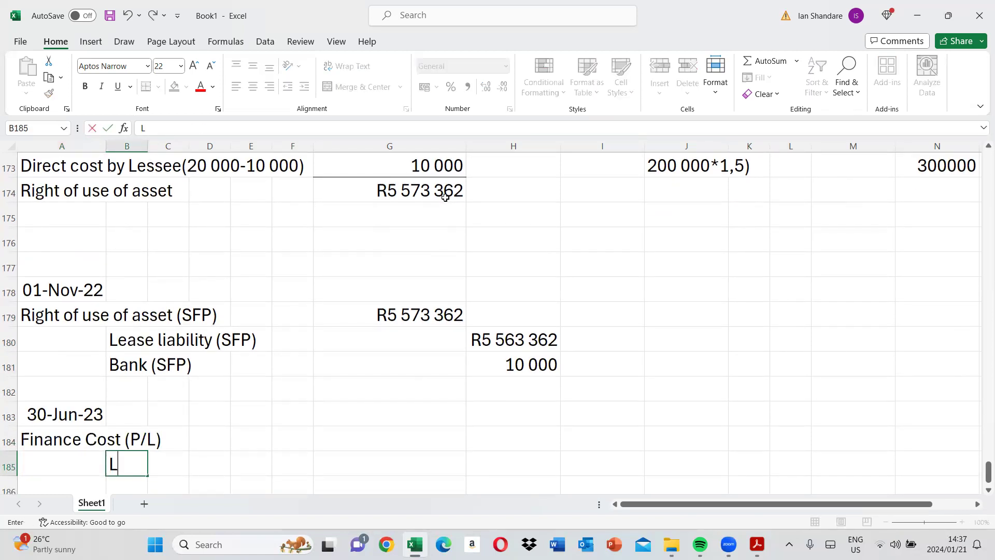
type("ease l")
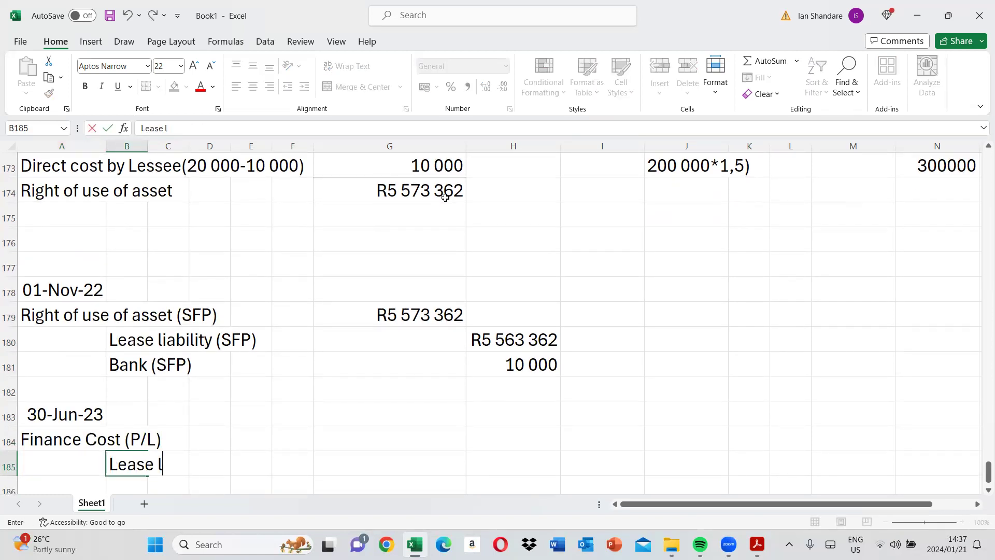
type("iability (SFP)")
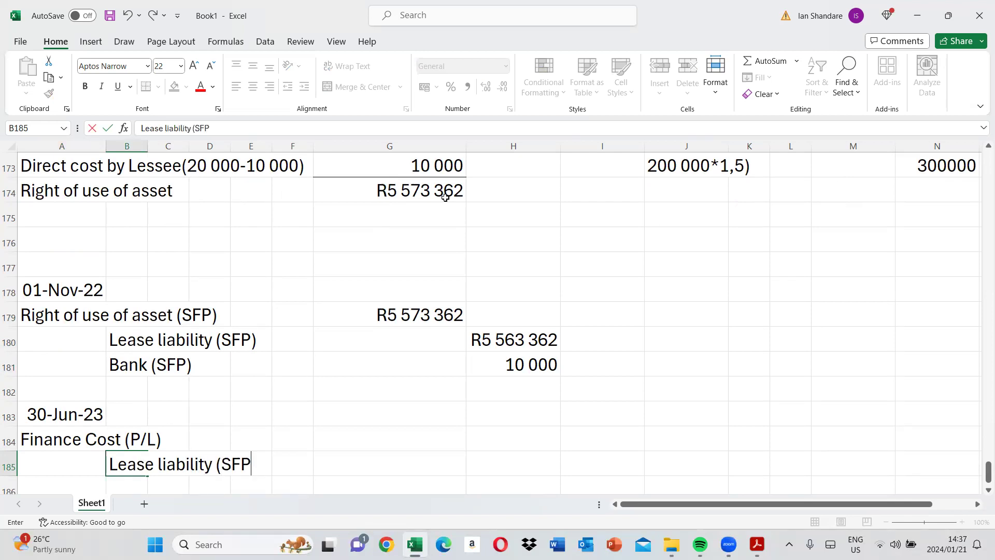
key("Return")
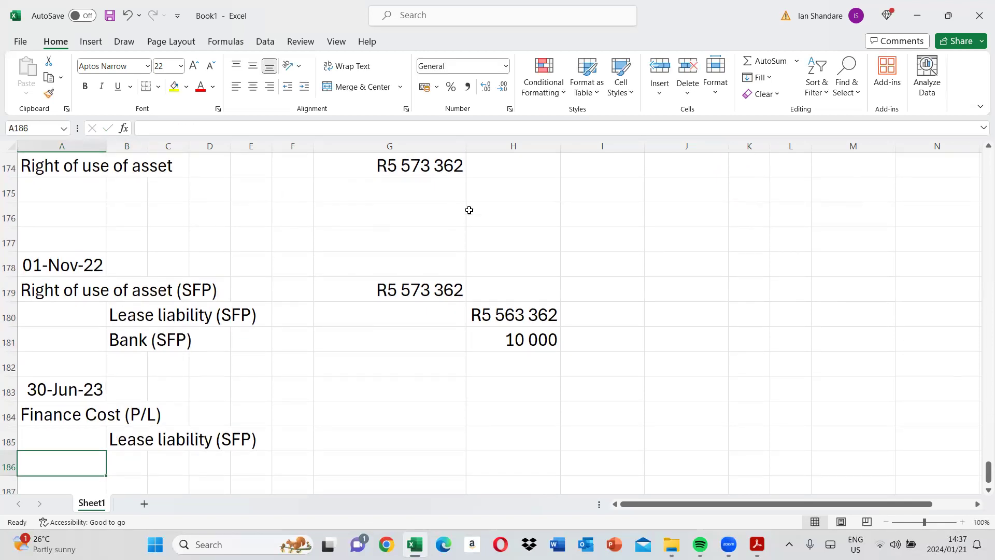
Check the exam PDF for the interest rate implicit in the lease, the lease terms and the period up to year end
left_click(757, 544)
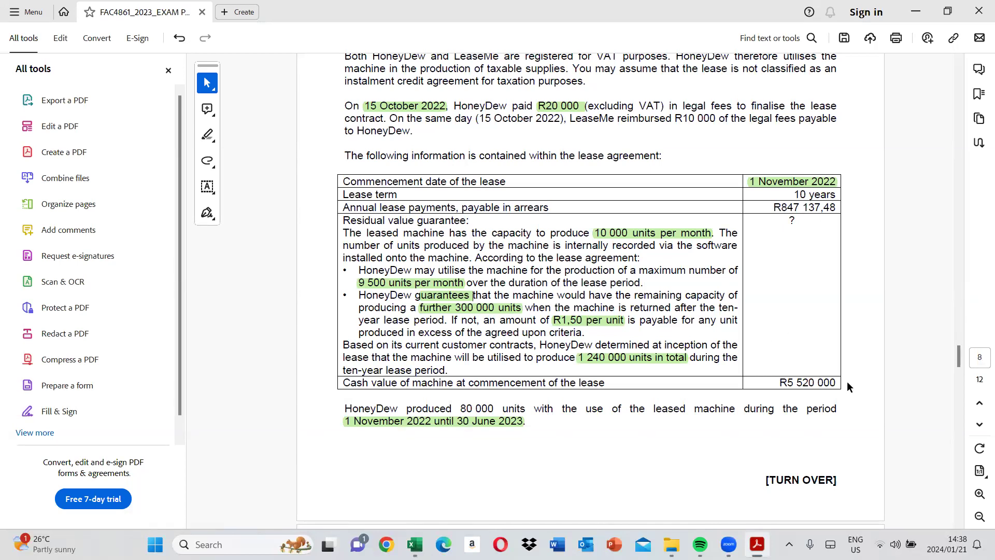
left_click(959, 431)
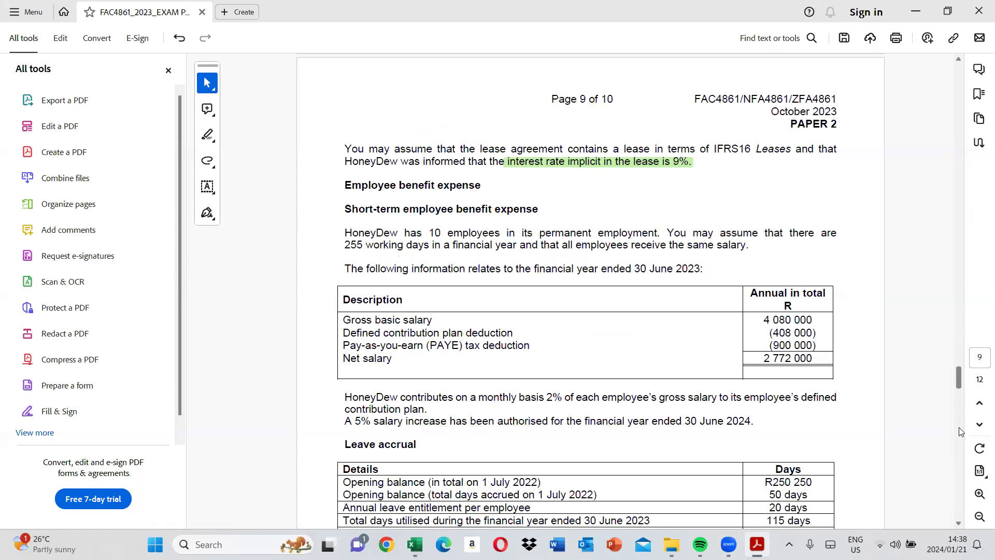
left_click(959, 428)
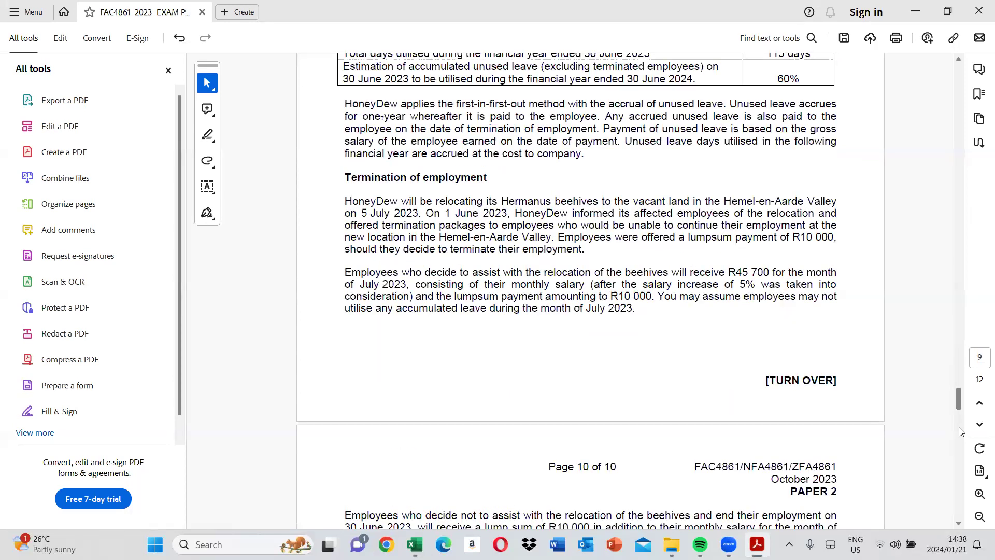
left_click(959, 428)
scroll(767, 301, "up", 1)
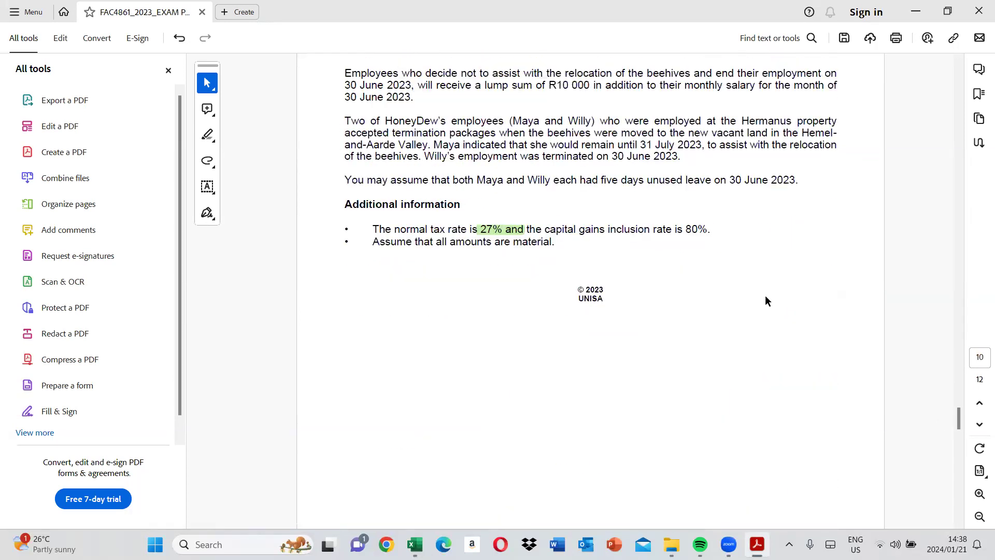
left_click(957, 302)
left_click(958, 302)
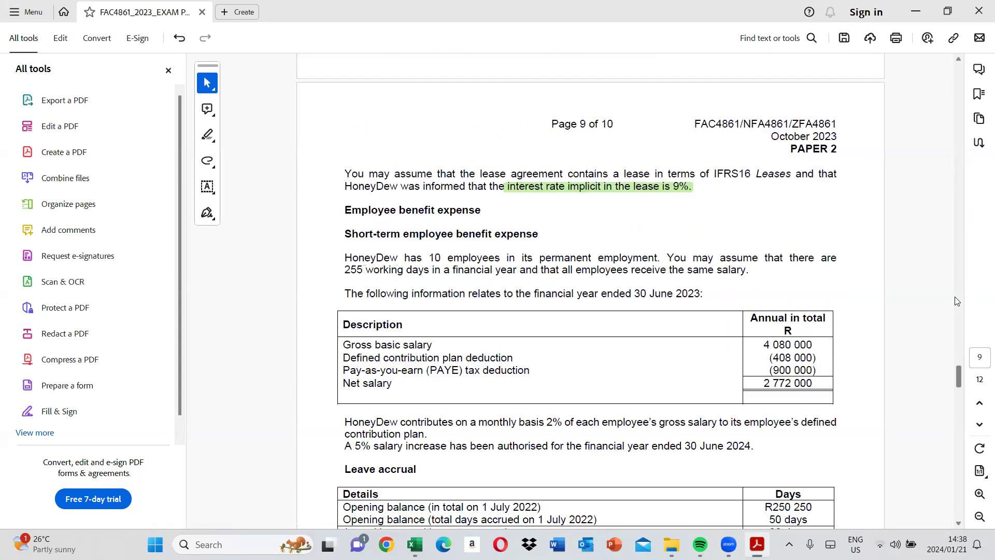
left_click(957, 302)
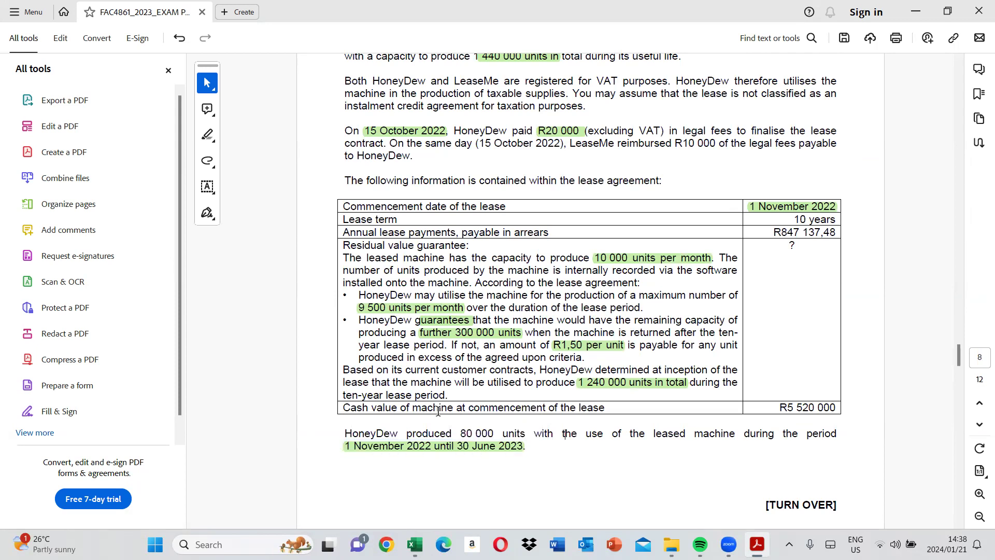
Switch back to the Excel workbook and enter the finance cost working "(9%*5563362*8/12)" as text in D184
left_click(415, 545)
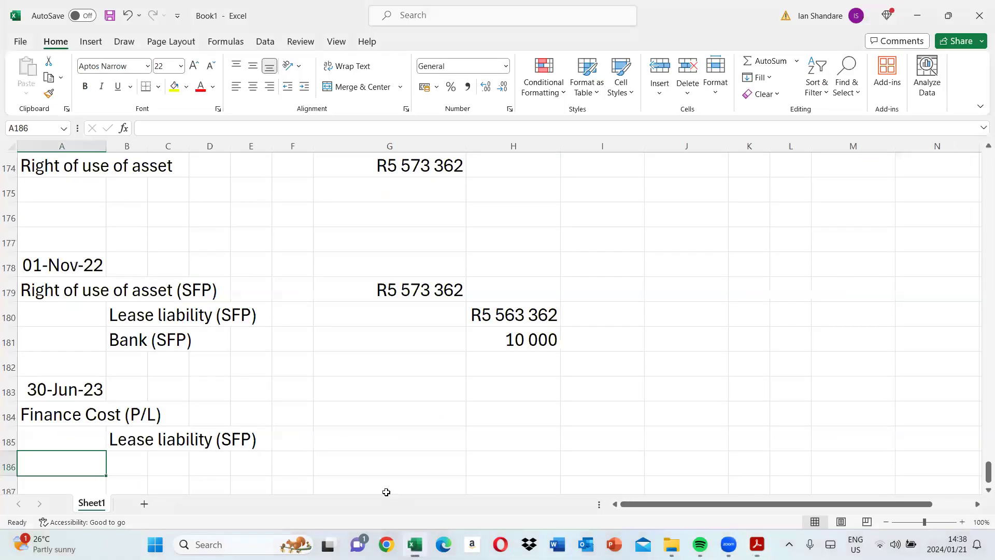
left_click(343, 411)
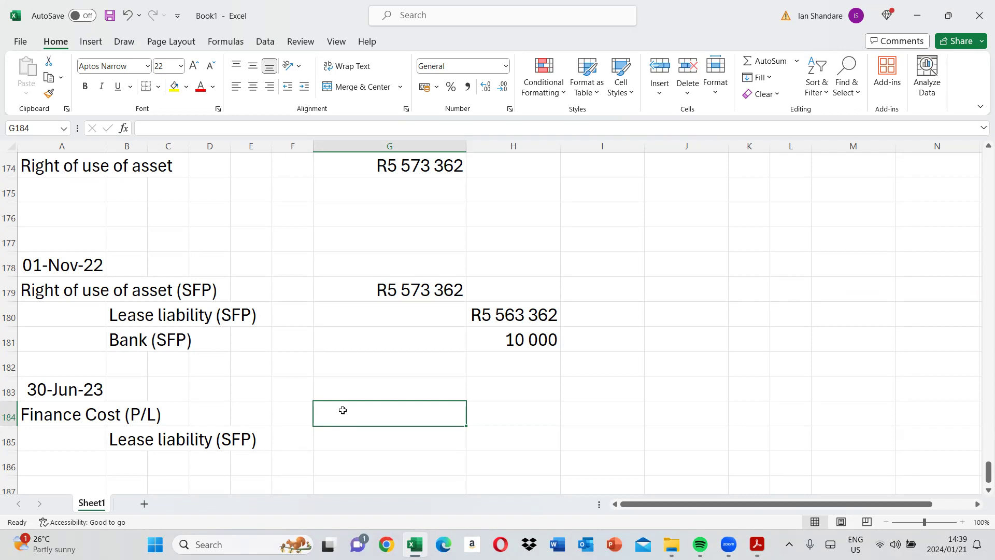
left_click(223, 412)
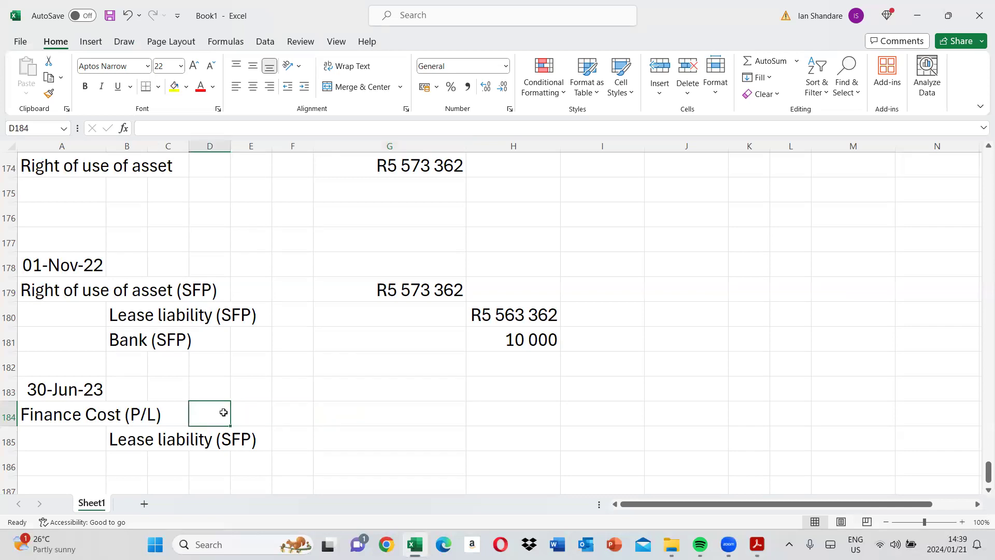
type("(9%*")
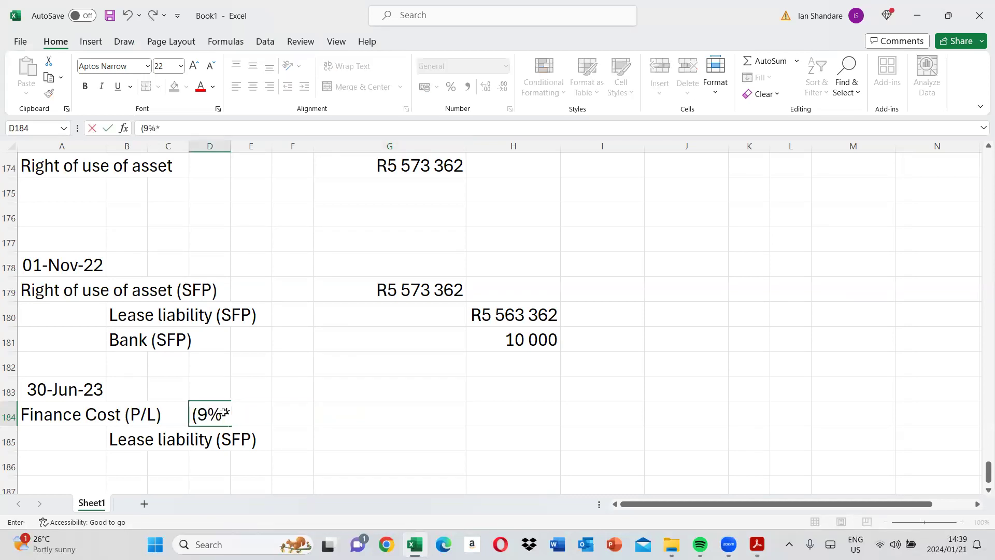
scroll(211, 296, "up", 1)
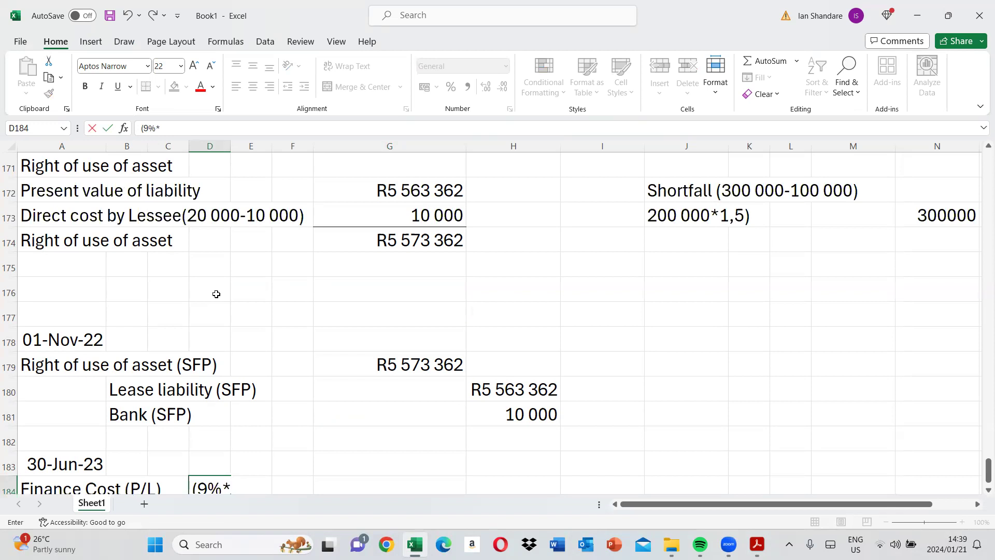
type("5563362*")
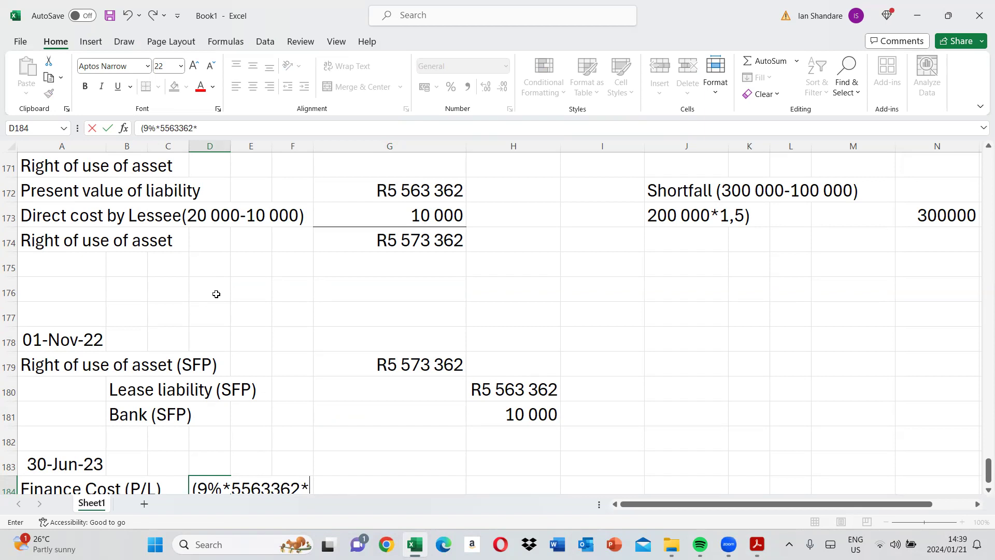
type("8/12)")
key("Right")
Insert a new column before column F to make room for the finance cost working
key("Right")
key("Right")
key("Right")
scroll(216, 294, "down", 1)
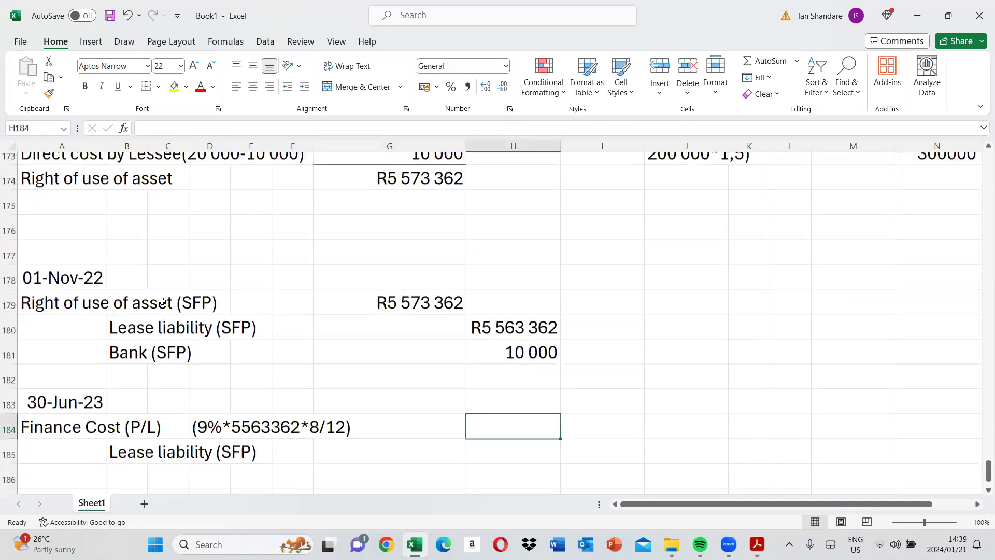
left_click(304, 148)
right_click(286, 206)
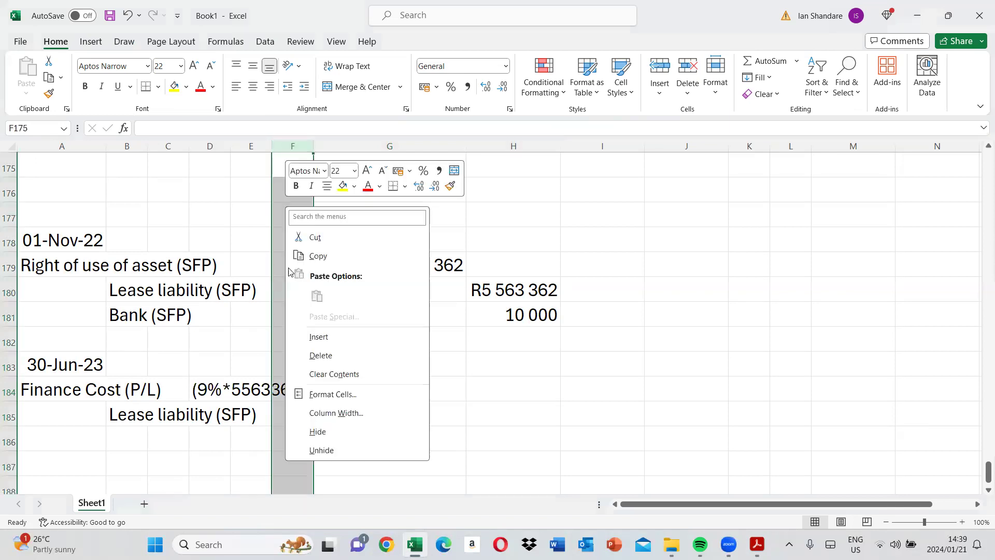
left_click(318, 337)
Copy the finance cost working from D184 to H184 and turn it into the formula =(9%*5563362*8/12)
left_click(222, 396)
right_click(221, 396)
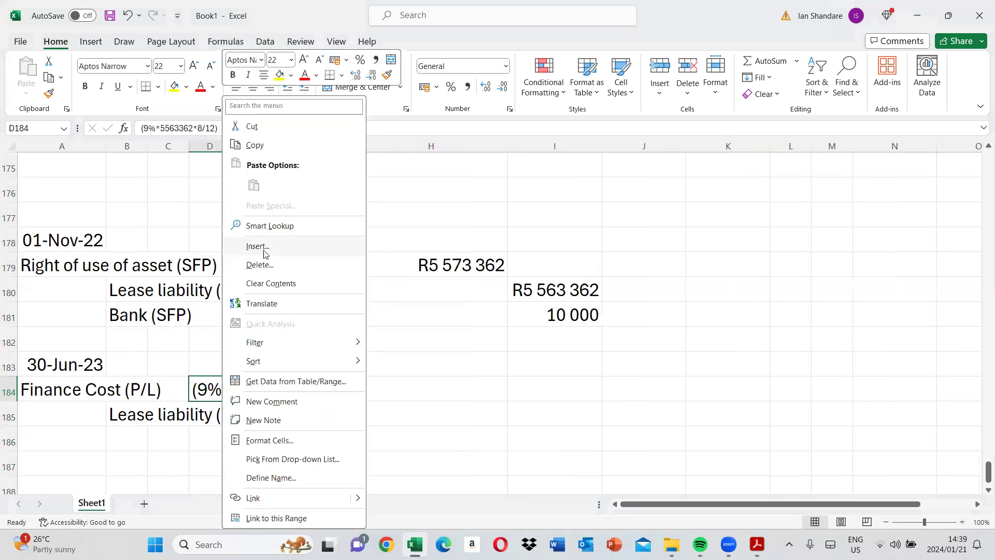
left_click(252, 145)
left_click(425, 391)
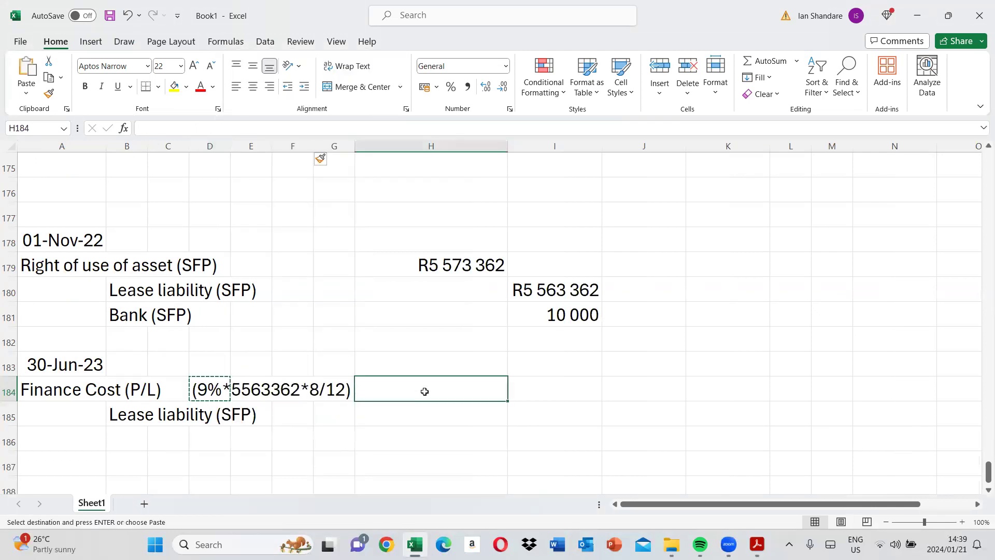
key("ctrl+v")
left_click(140, 128)
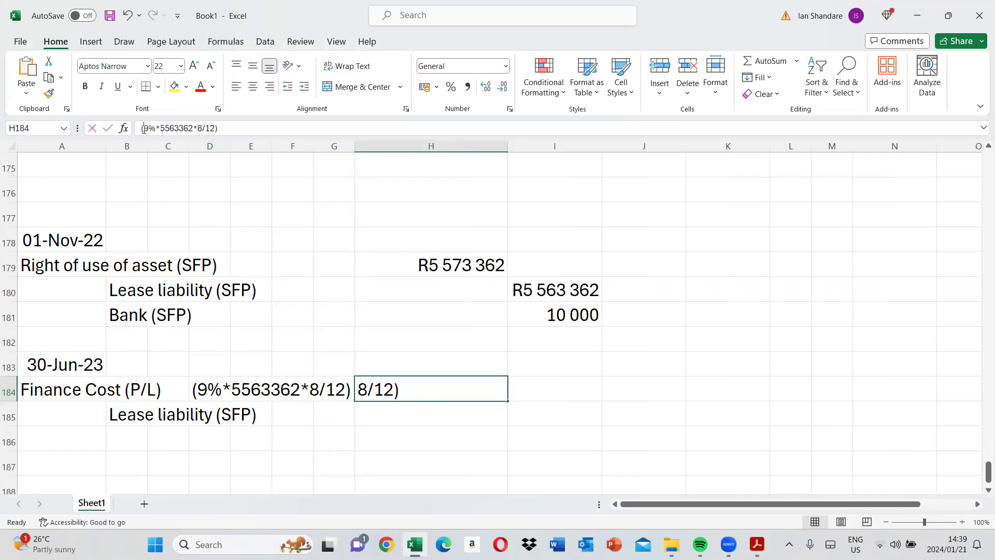
type("=")
key("Return")
key("Return")
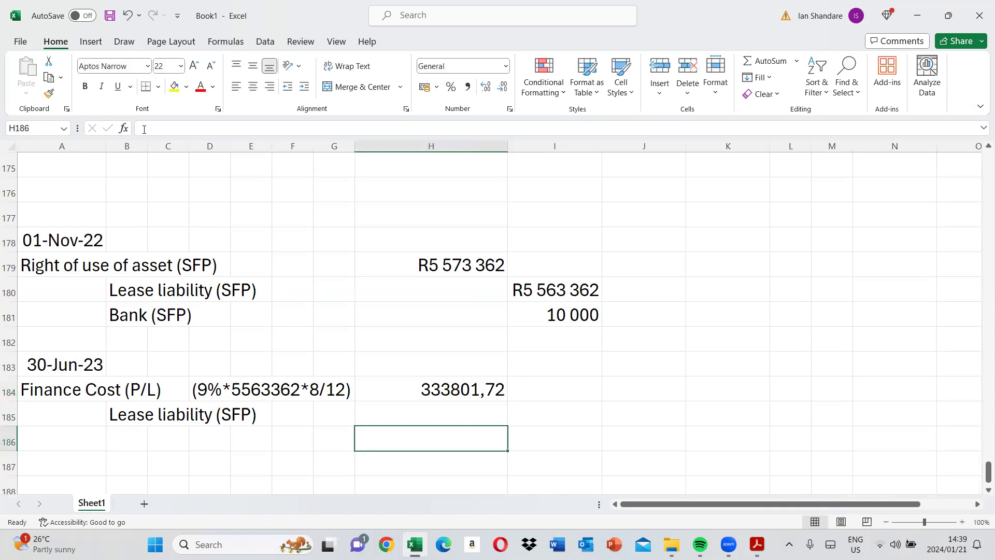
Link the lease liability credit in I185 to the finance cost amount in H184
key("Up")
key("Right")
type("=")
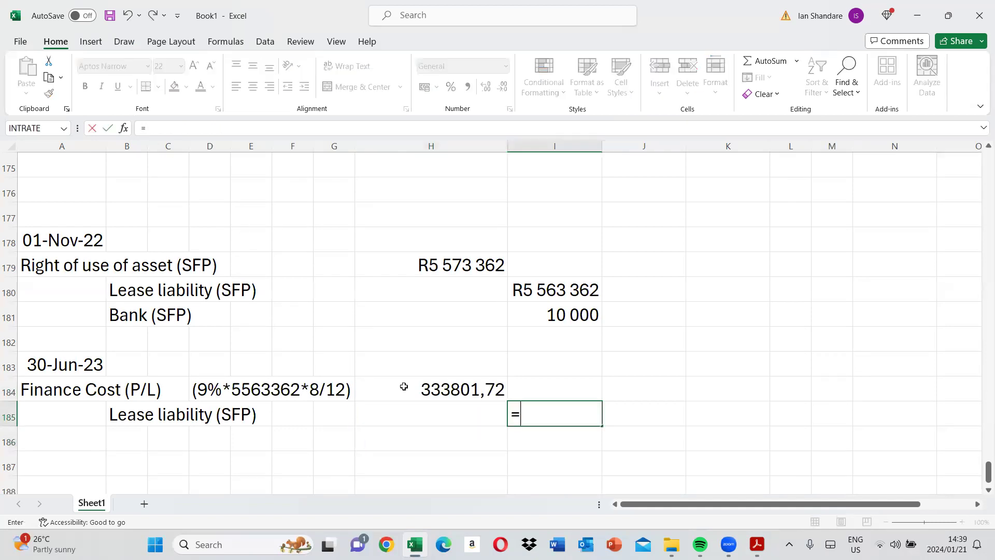
left_click(475, 390)
key("Return")
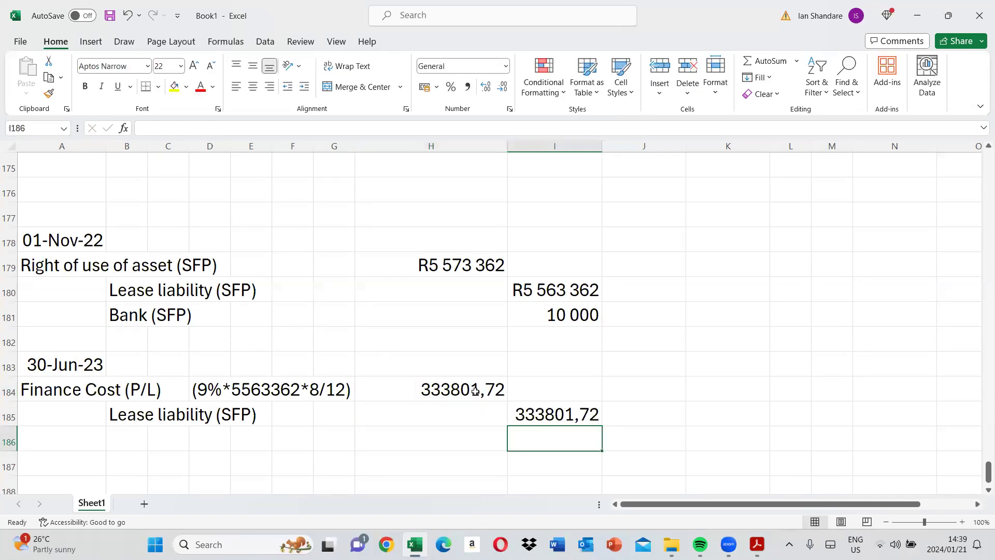
Format the finance cost and lease liability amounts in H184:I185 to show no decimals
left_click_drag(464, 389, 568, 412)
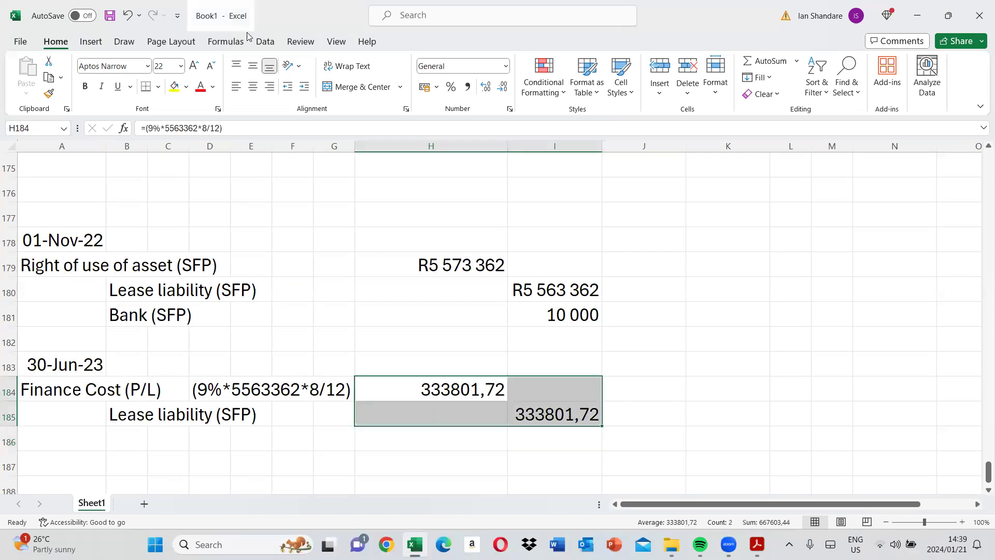
left_click(502, 89)
left_click(503, 90)
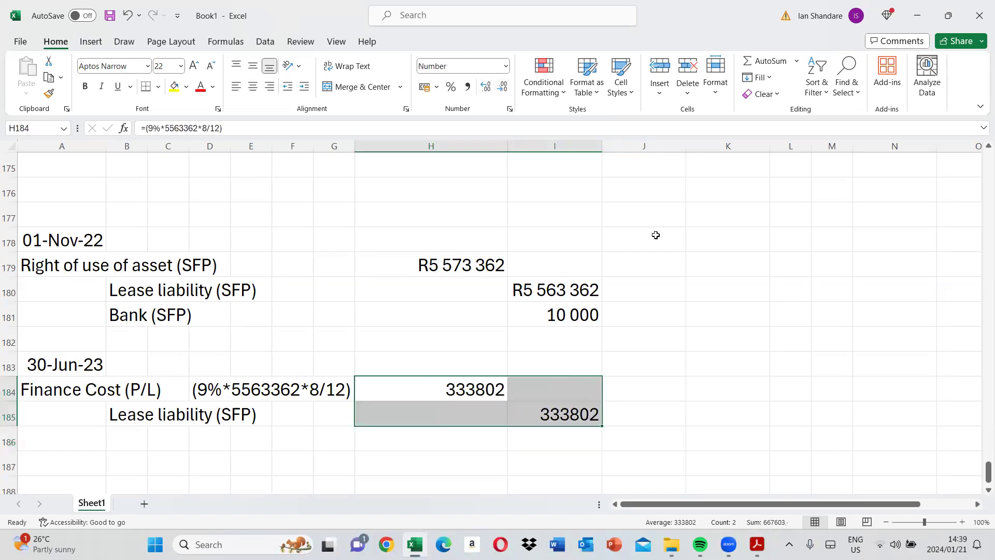
Enter the depreciation journal accounts: "Depreciation (P/L)" in A187 and "Accumulated depreciation (SFP)" in B188
left_click(52, 459)
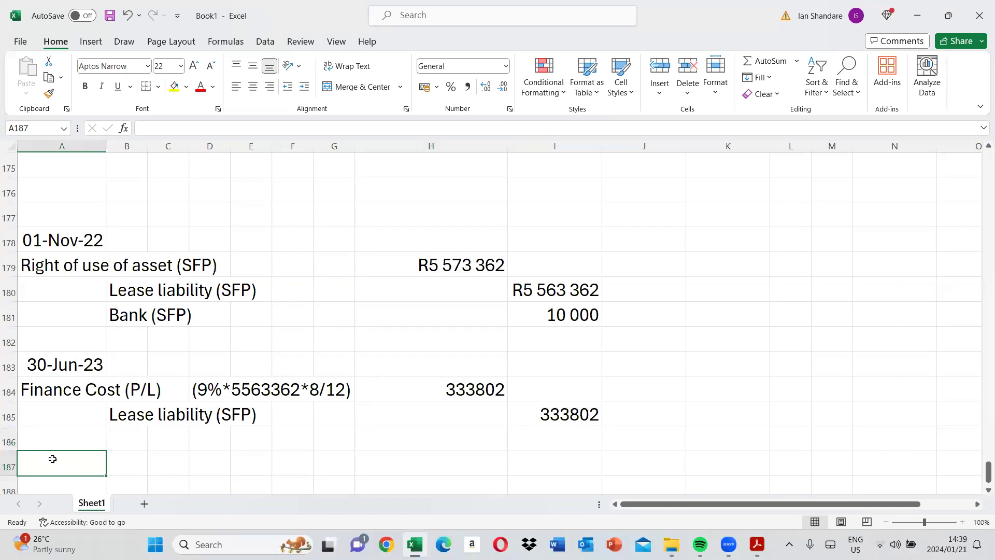
type("Depreciation (")
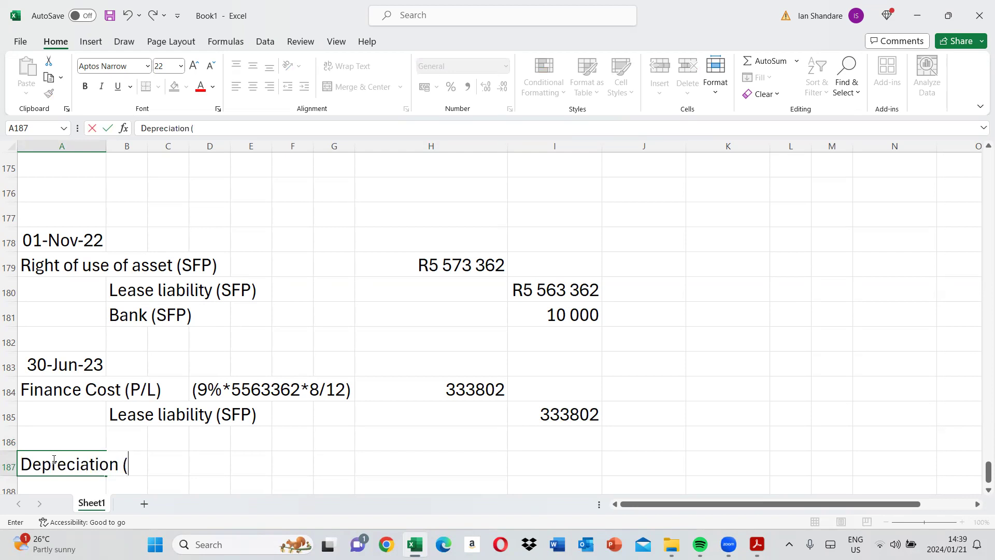
type("P/L)")
key("Return")
key("Tab")
type("Accumulated depreciation (SFP)\\")
key("BackSpace")
key("Return")
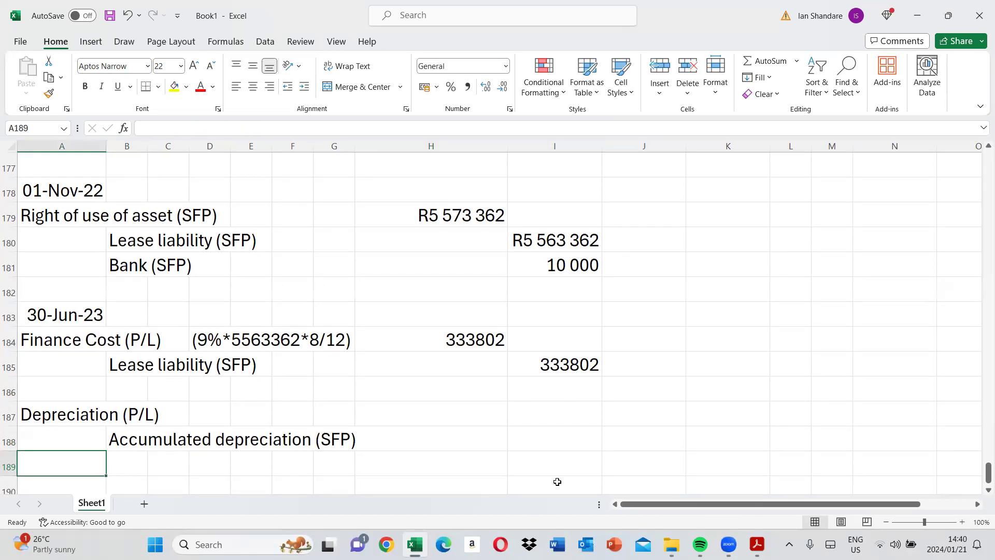
Switch to the exam paper PDF and examine the accounting policy on how property, plant and equipment is depreciated
left_click(757, 544)
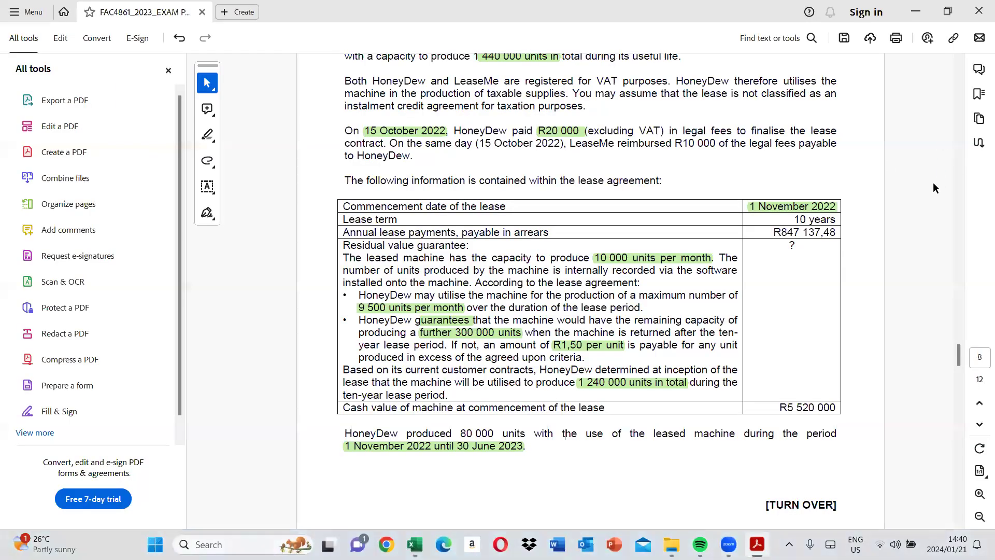
left_click(957, 166)
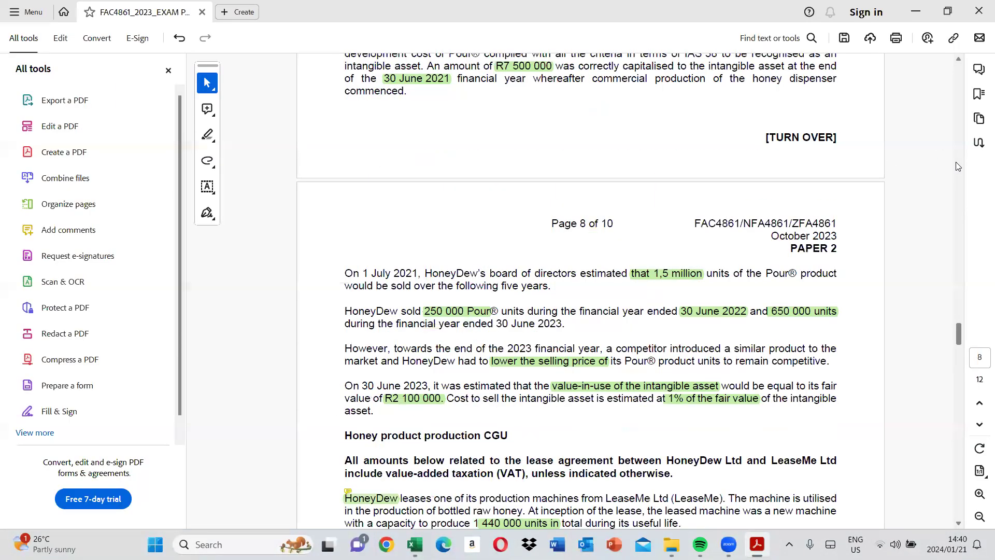
left_click(957, 166)
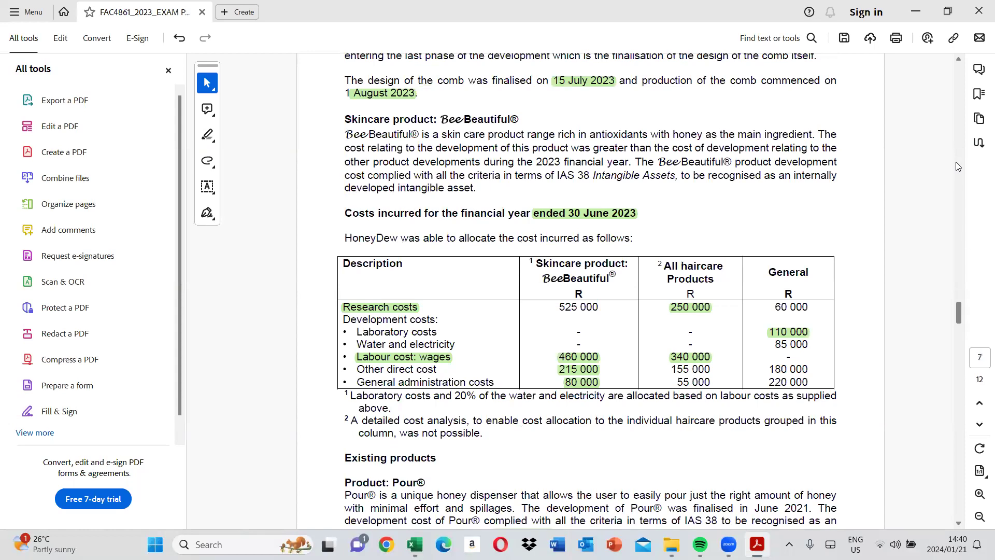
left_click(957, 166)
left_click(957, 166)
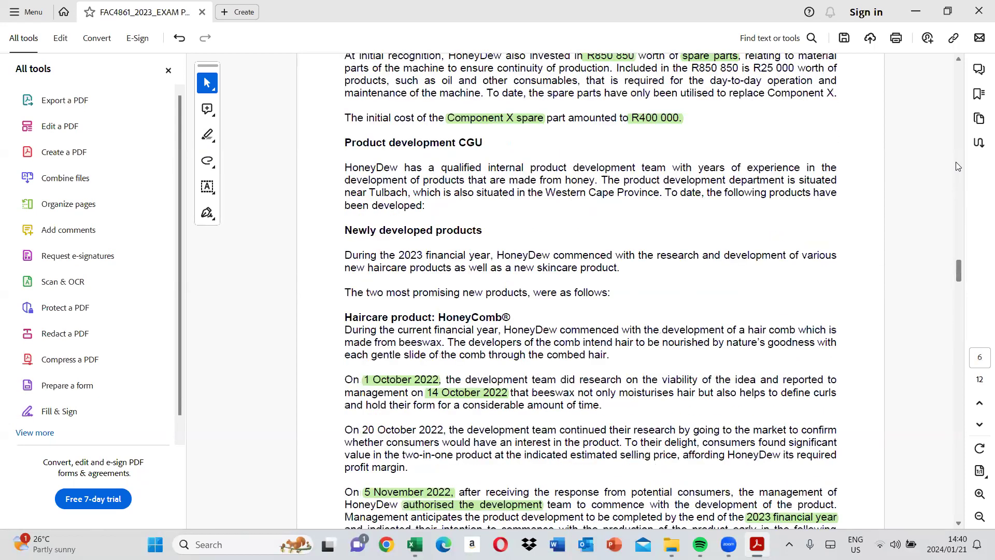
left_click(958, 166)
left_click(958, 166)
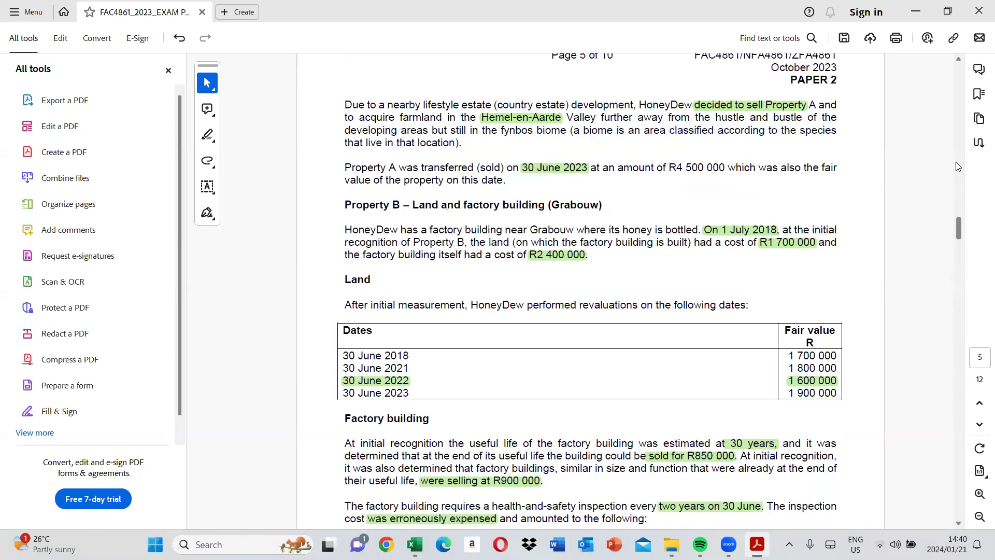
left_click(957, 166)
scroll(549, 298, "up", 3)
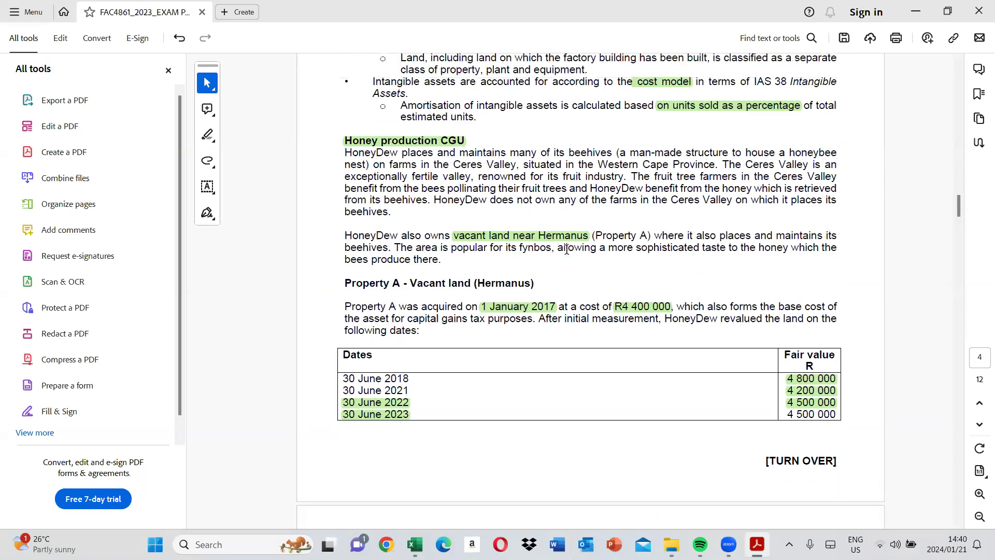
scroll(551, 319, "up", 3)
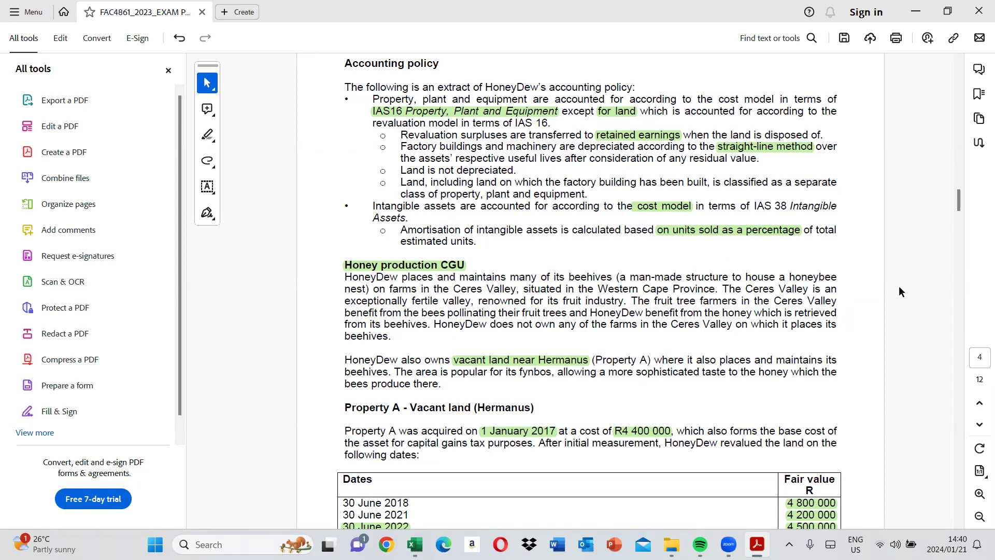
Return to the lease agreement details in the exam paper and highlight "80 000 units" in the sentence below the table
scroll(958, 486, "down", 10)
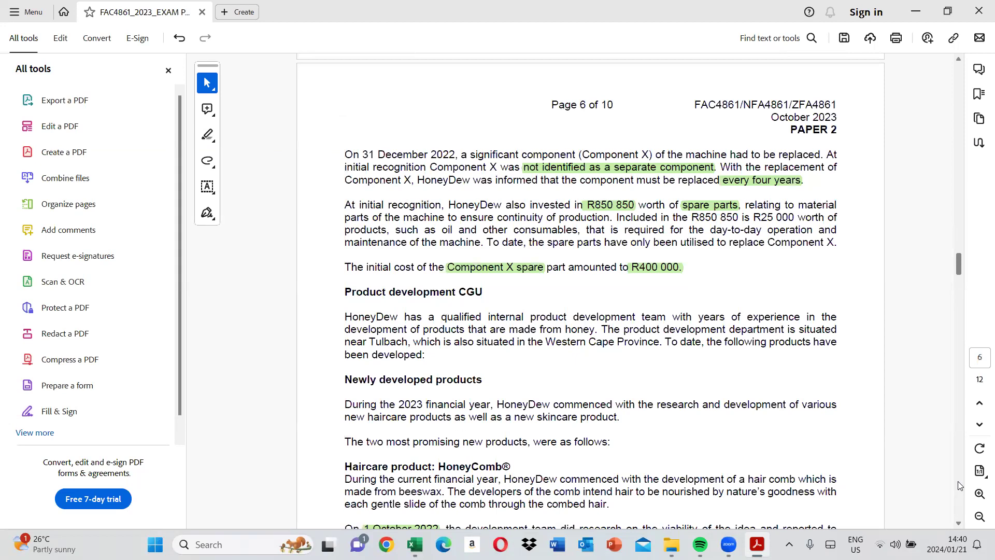
scroll(957, 482, "down", 6)
scroll(958, 481, "down", 8)
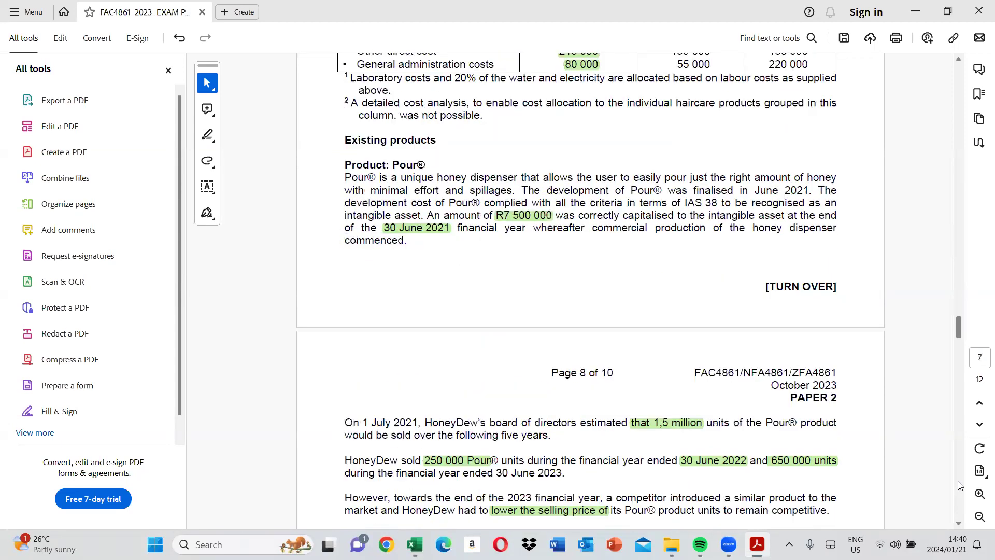
scroll(958, 481, "down", 7)
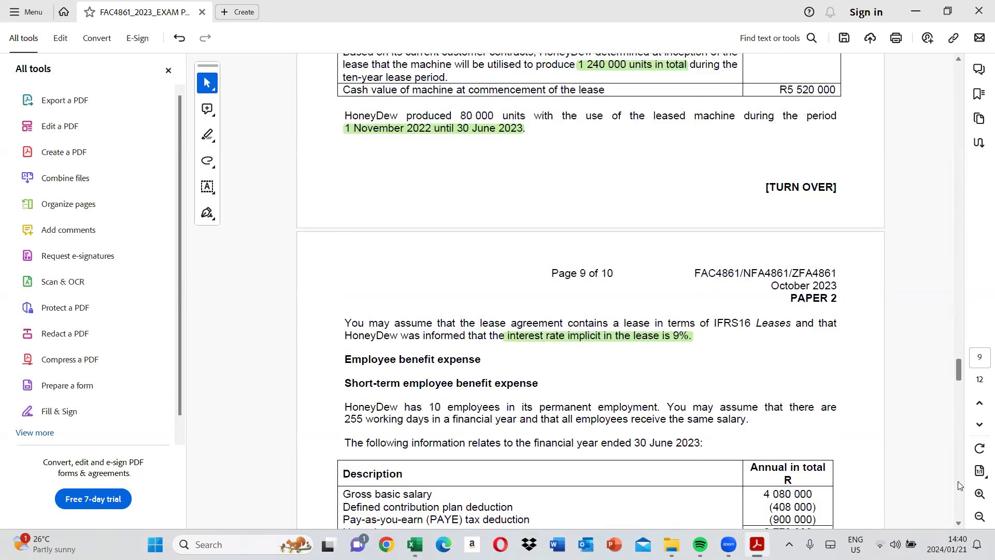
scroll(514, 178, "up", 3)
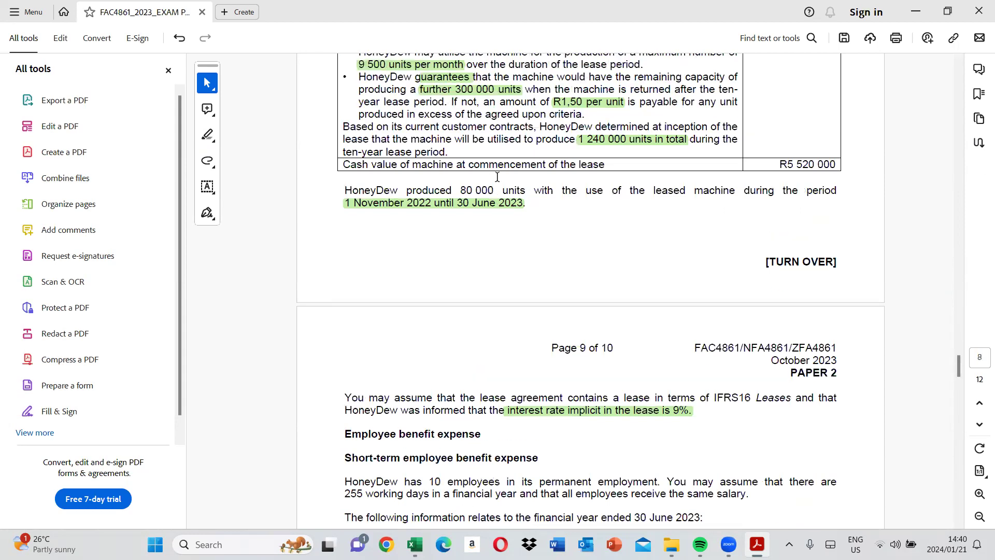
scroll(491, 178, "up", 2)
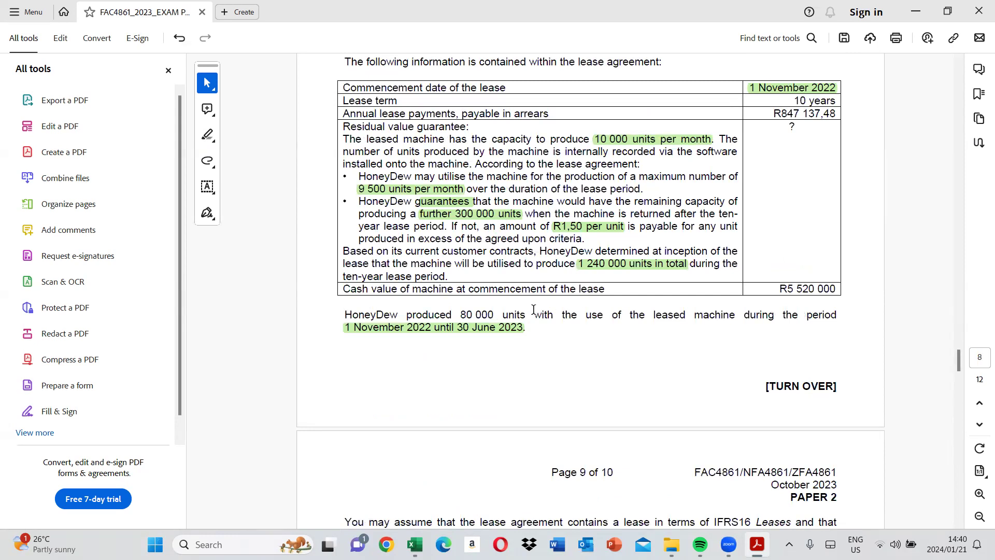
left_click_drag(461, 315, 513, 310)
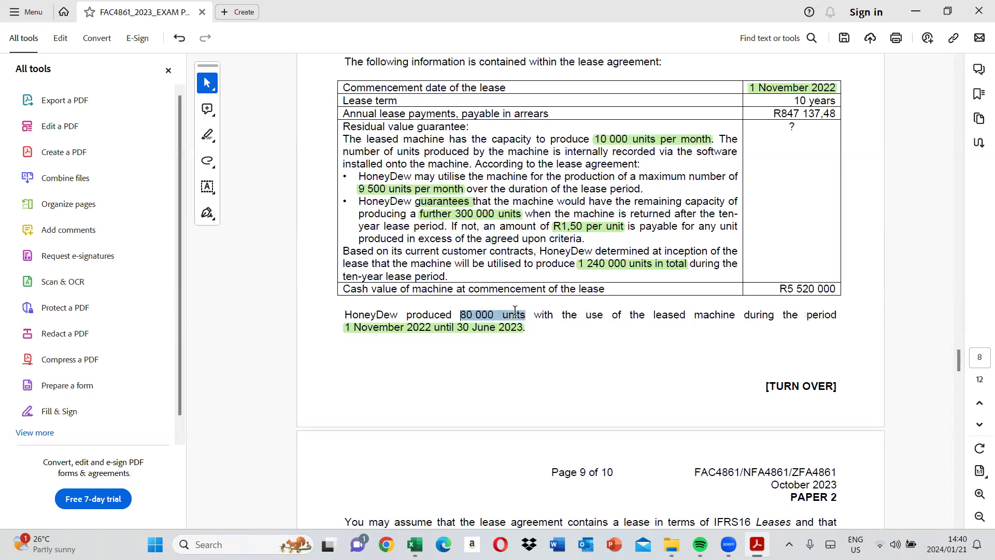
left_click(555, 295)
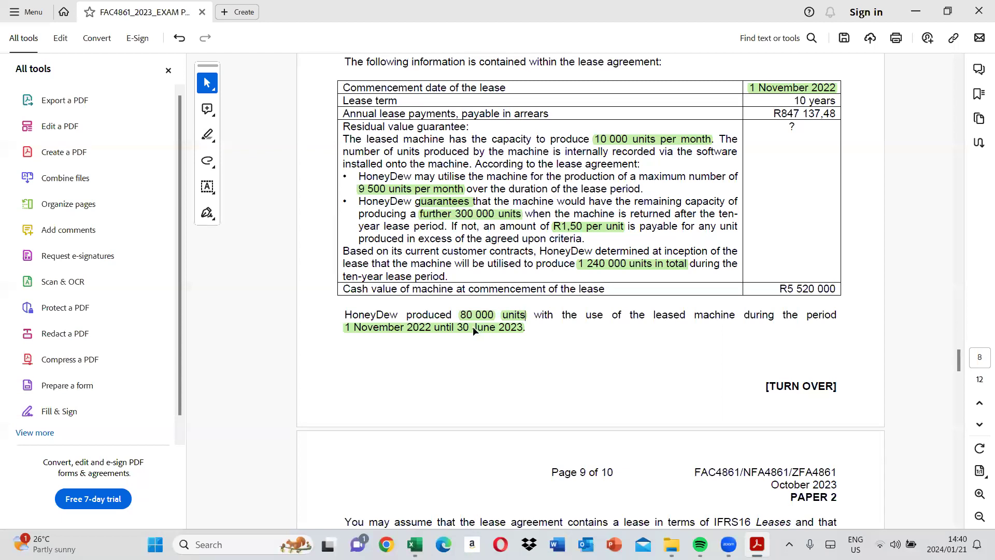
Switch to Excel and enter the depreciation working (5573 362*80 000/1240 000 in B189, checking the units produced in the exam paper
left_click(415, 543)
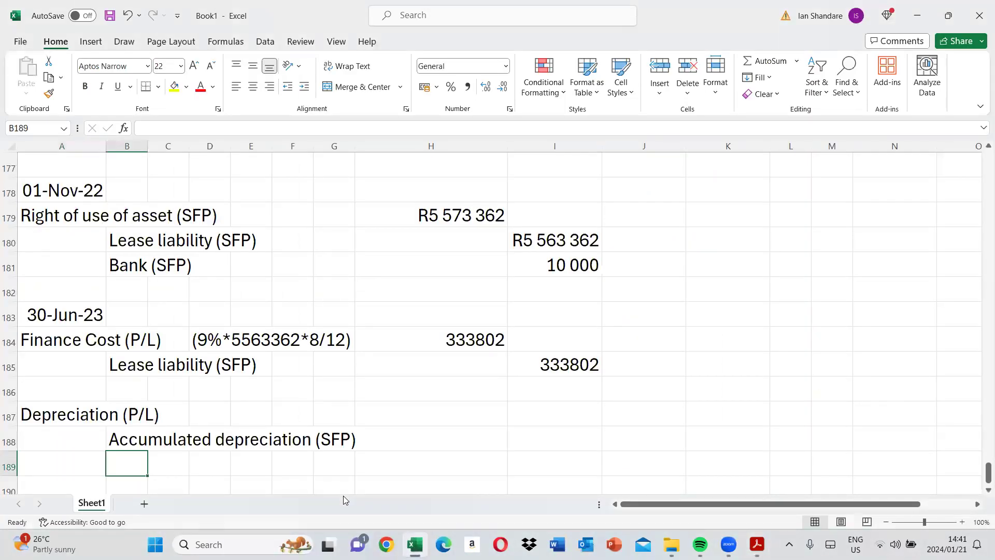
type("(5573 362*")
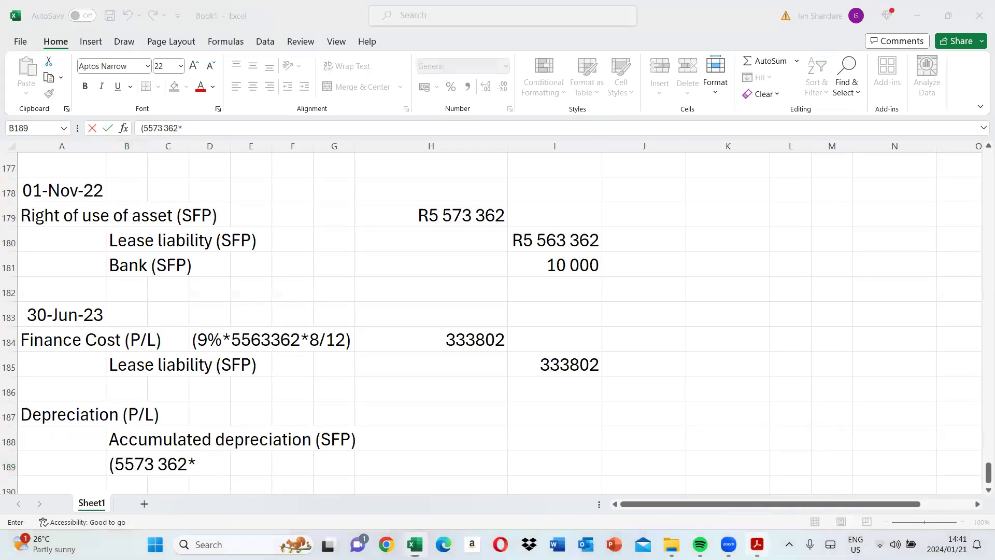
left_click(757, 544)
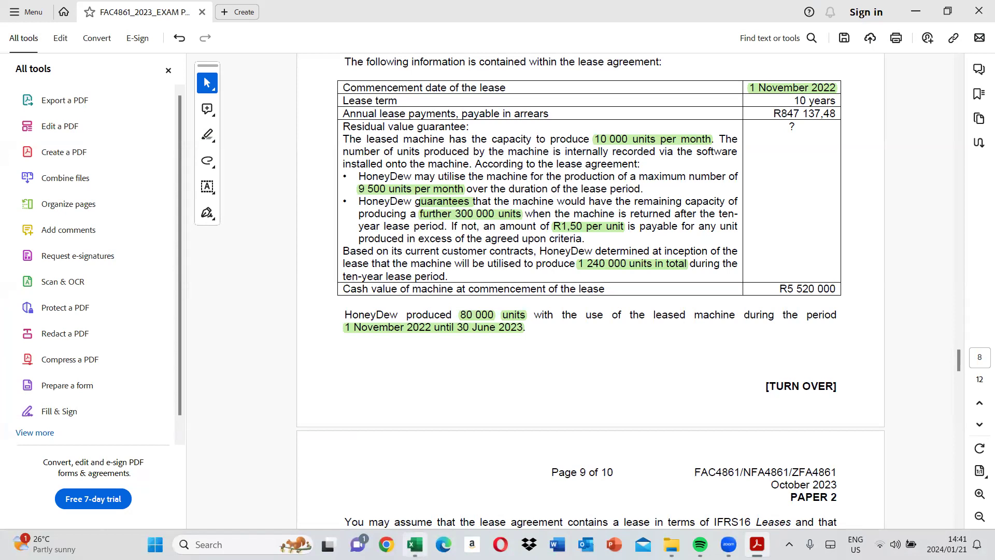
left_click(414, 544)
type("80 00")
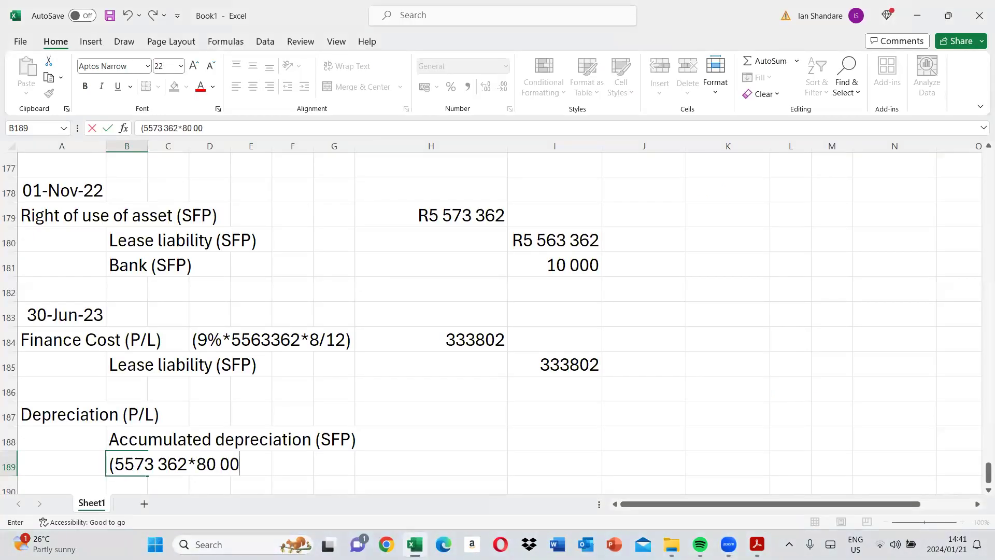
type("0/1")
type("0 000")
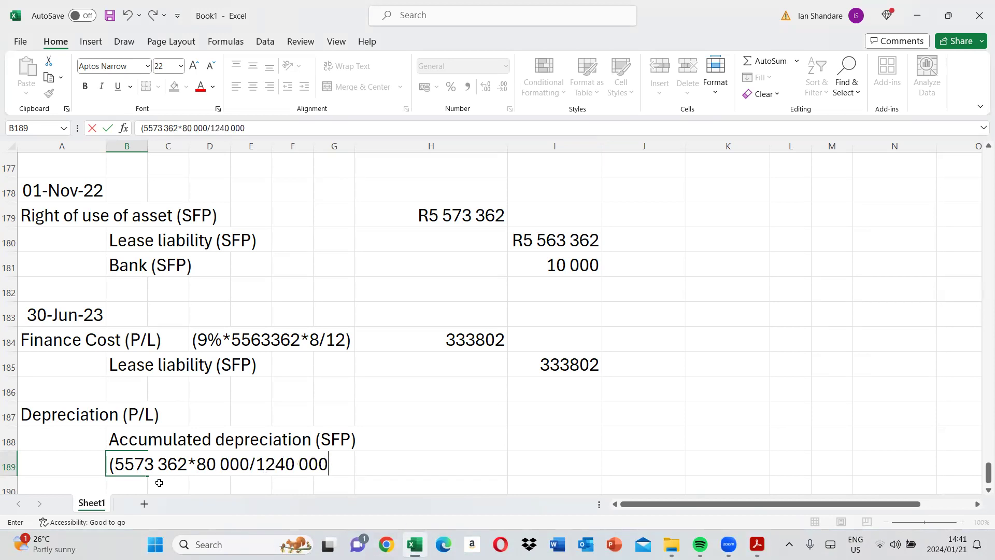
key("ctrl+Return")
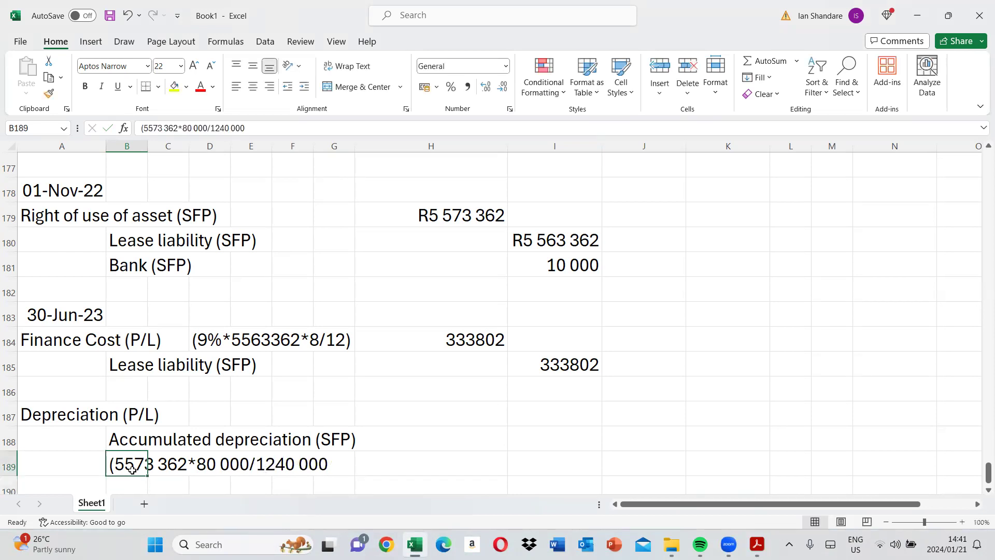
Copy the depreciation working from B189 to H187 and turn it into the formula =5573362*80000/1240000
right_click(132, 470)
left_click(171, 87)
left_click(404, 409)
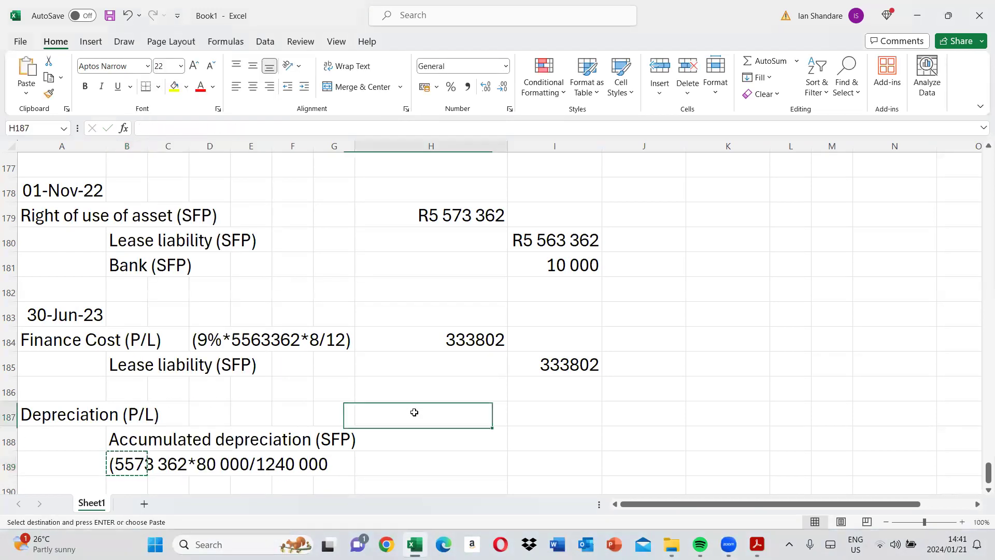
key("ctrl+v")
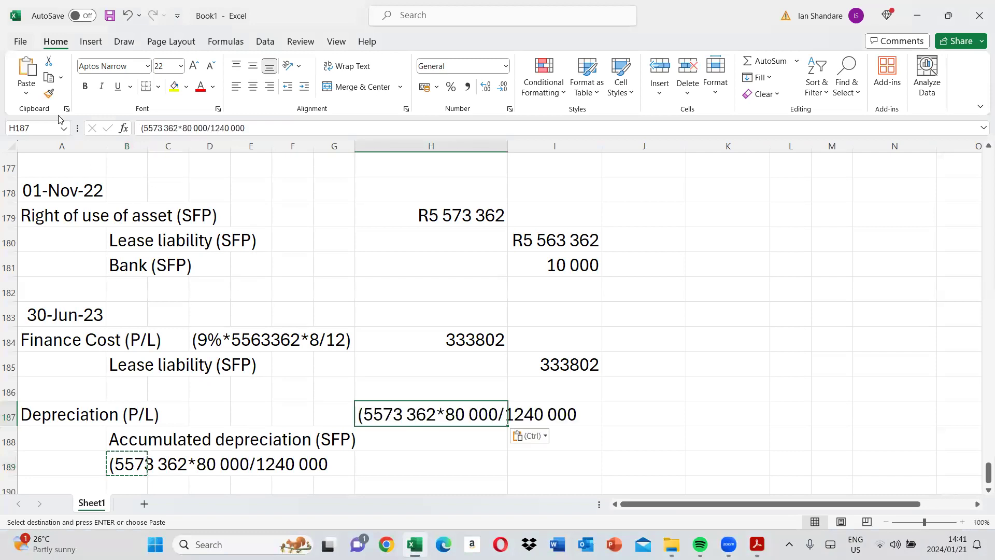
left_click(144, 128)
key("BackSpace")
type("=")
key("Return")
Link the accumulated depreciation credit in I188 to the depreciation amount in H187
key("Right")
type("=")
left_click(493, 412)
key("Return")
Format the depreciation and accumulated depreciation amounts in H187:I188 to show no decimals
left_click_drag(493, 412, 559, 440)
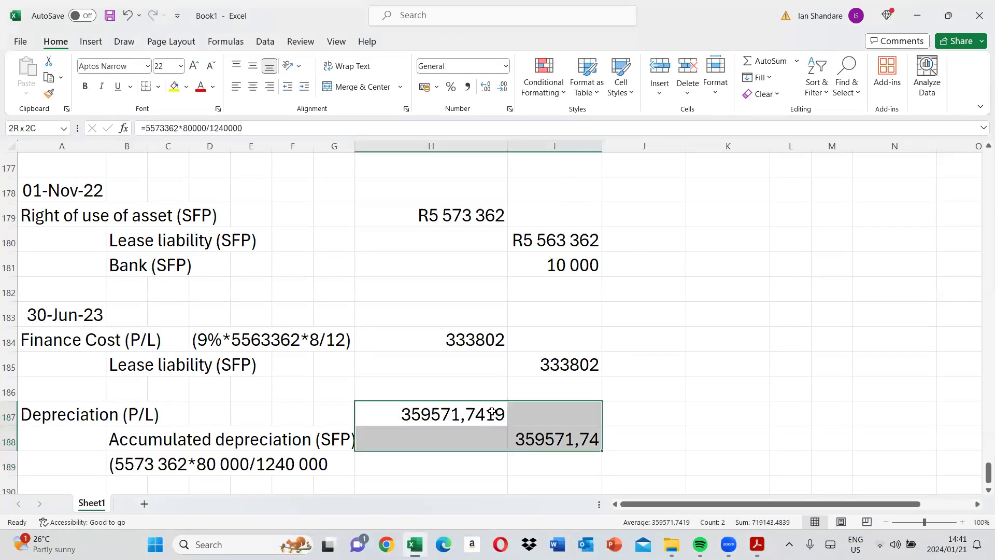
left_click(502, 90)
left_click(503, 90)
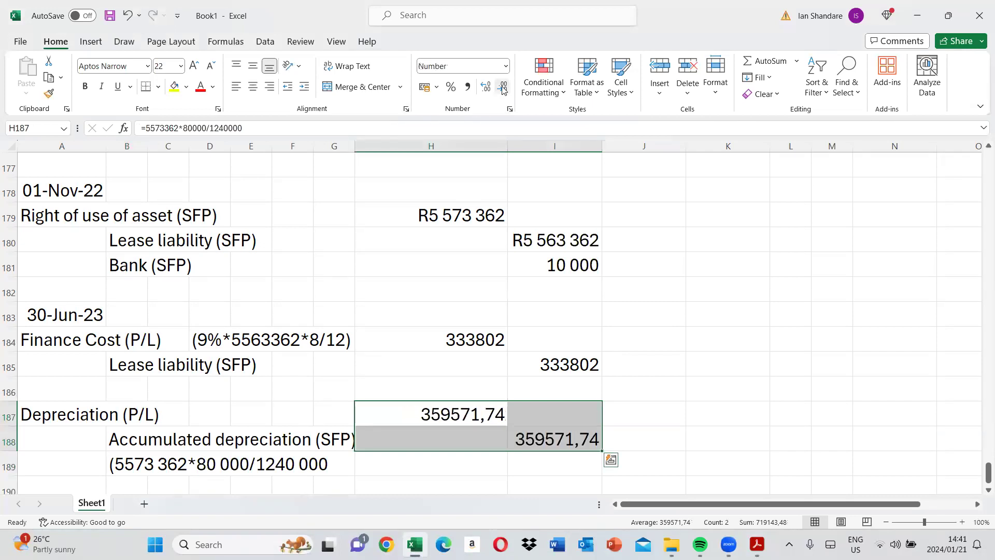
left_click(502, 90)
left_click(502, 90)
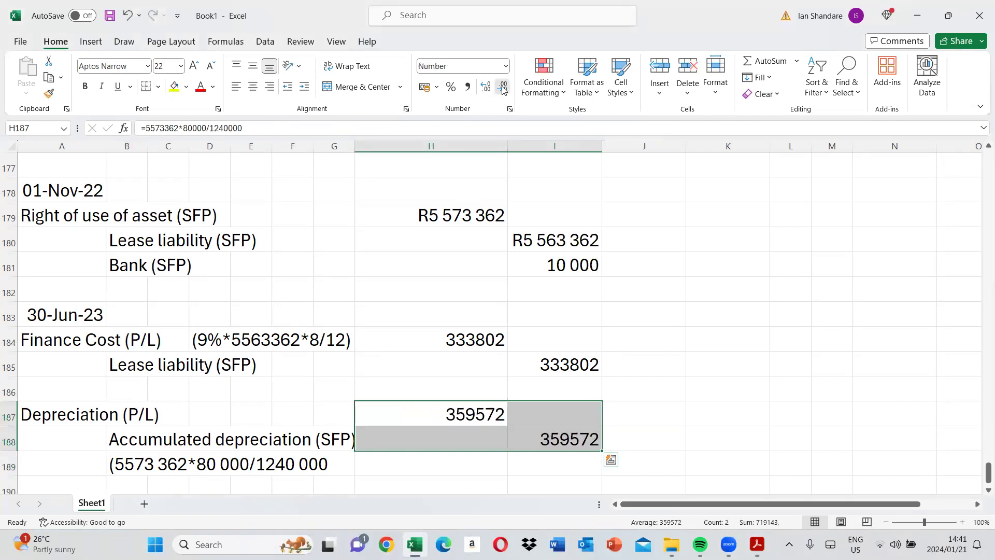
Switch to the exam paper PDF to review the leased machine's production details against the depreciation entry
left_click(56, 422)
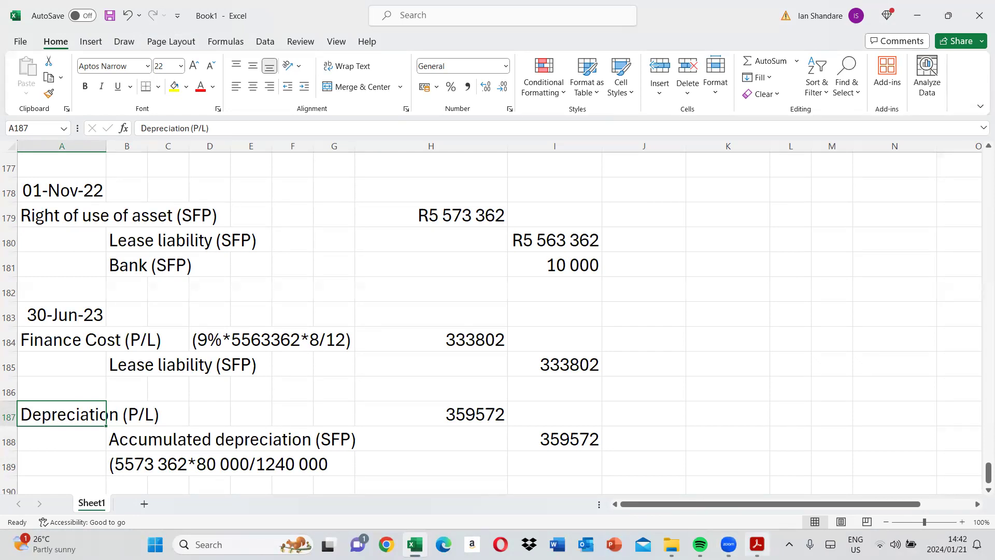
left_click(757, 545)
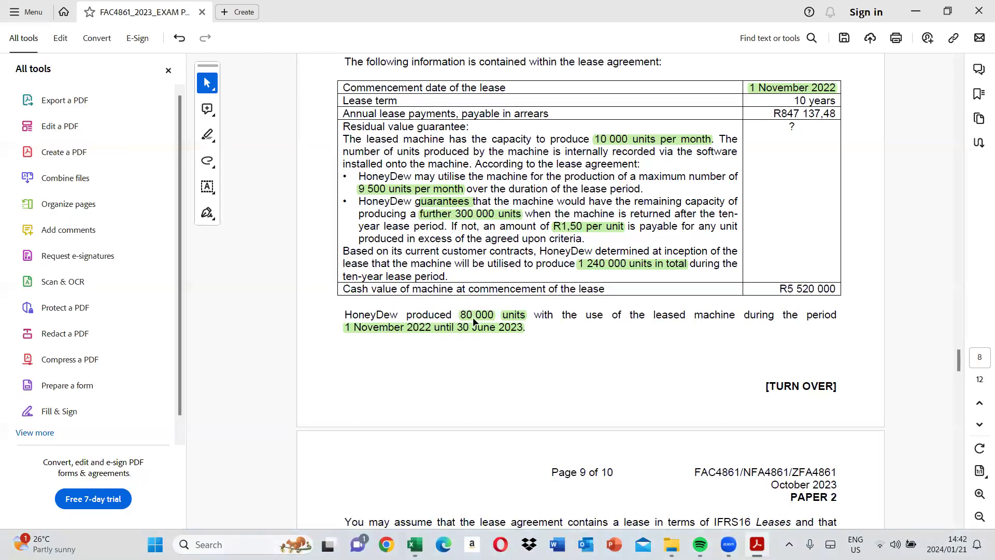